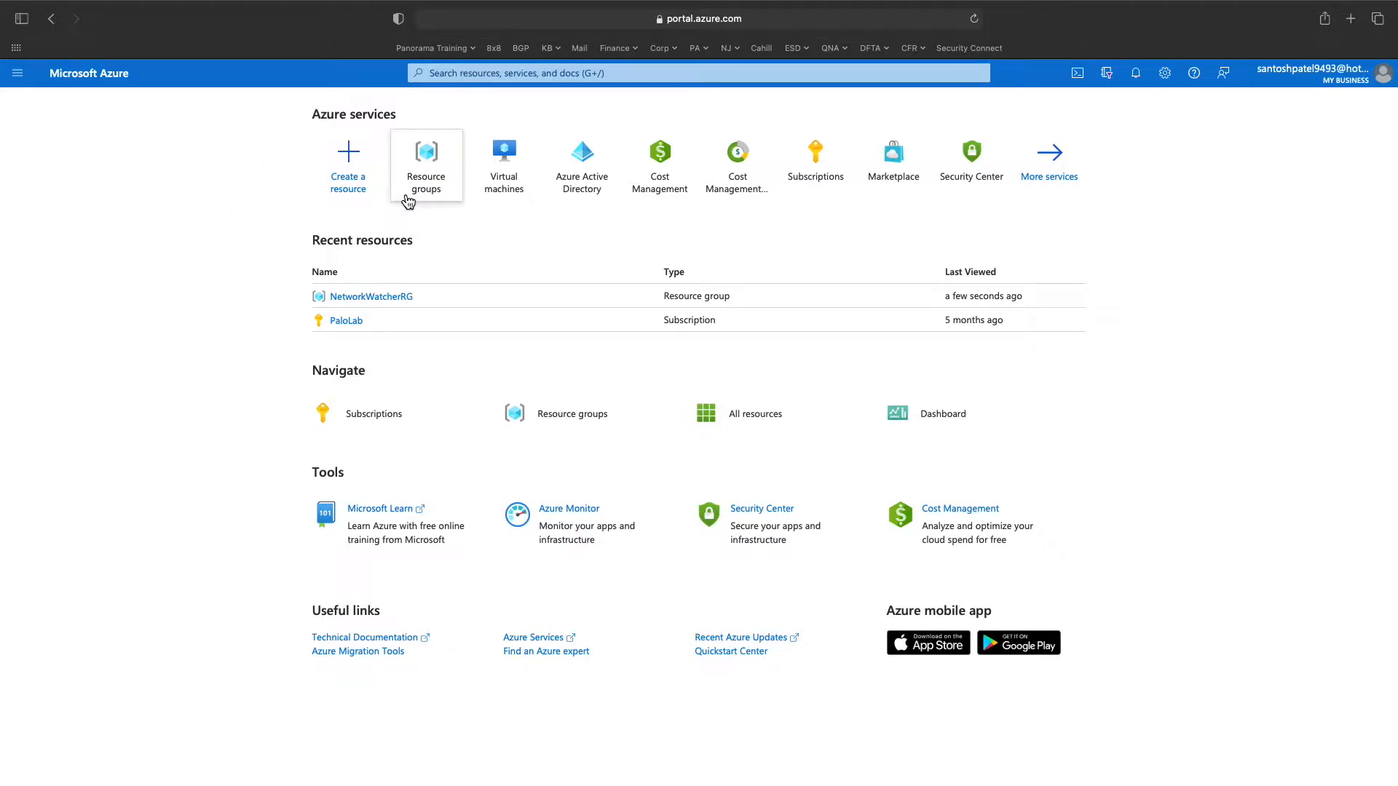
- Browse the resource groups, inspect NetworkWatcherRG, then begin creating a new resource group
{"action": "left_click", "coordinate": [425, 185]}
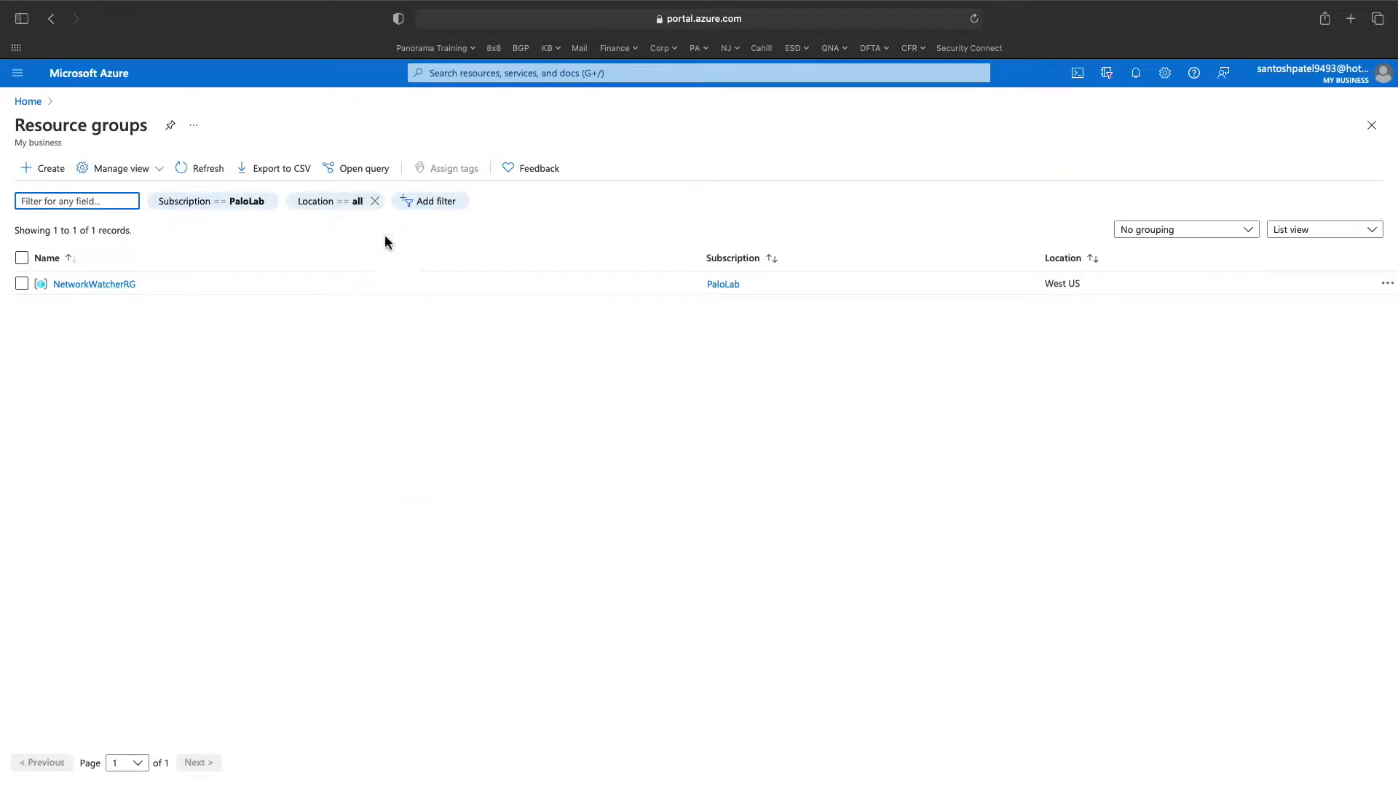
{"action": "left_click", "coordinate": [95, 286]}
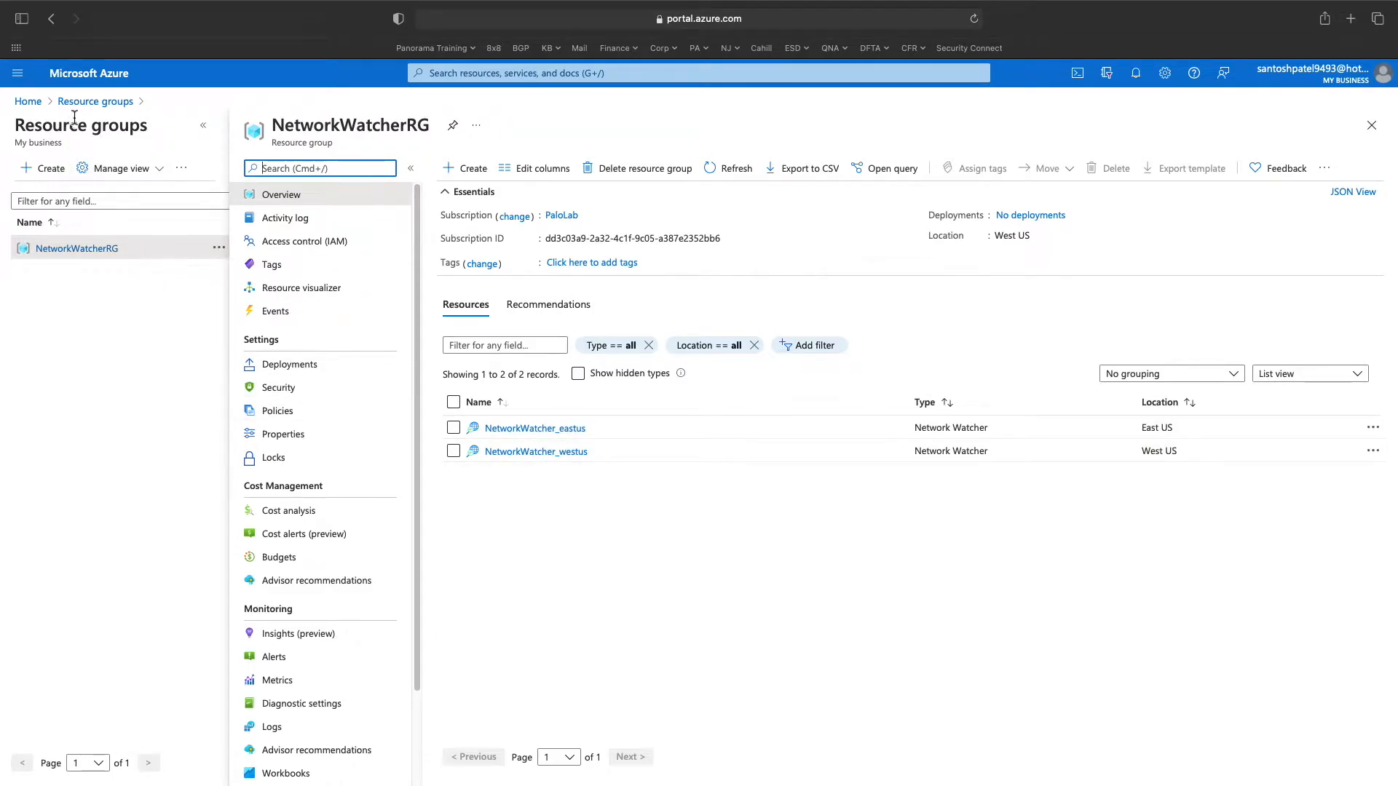
{"action": "left_click", "coordinate": [95, 101]}
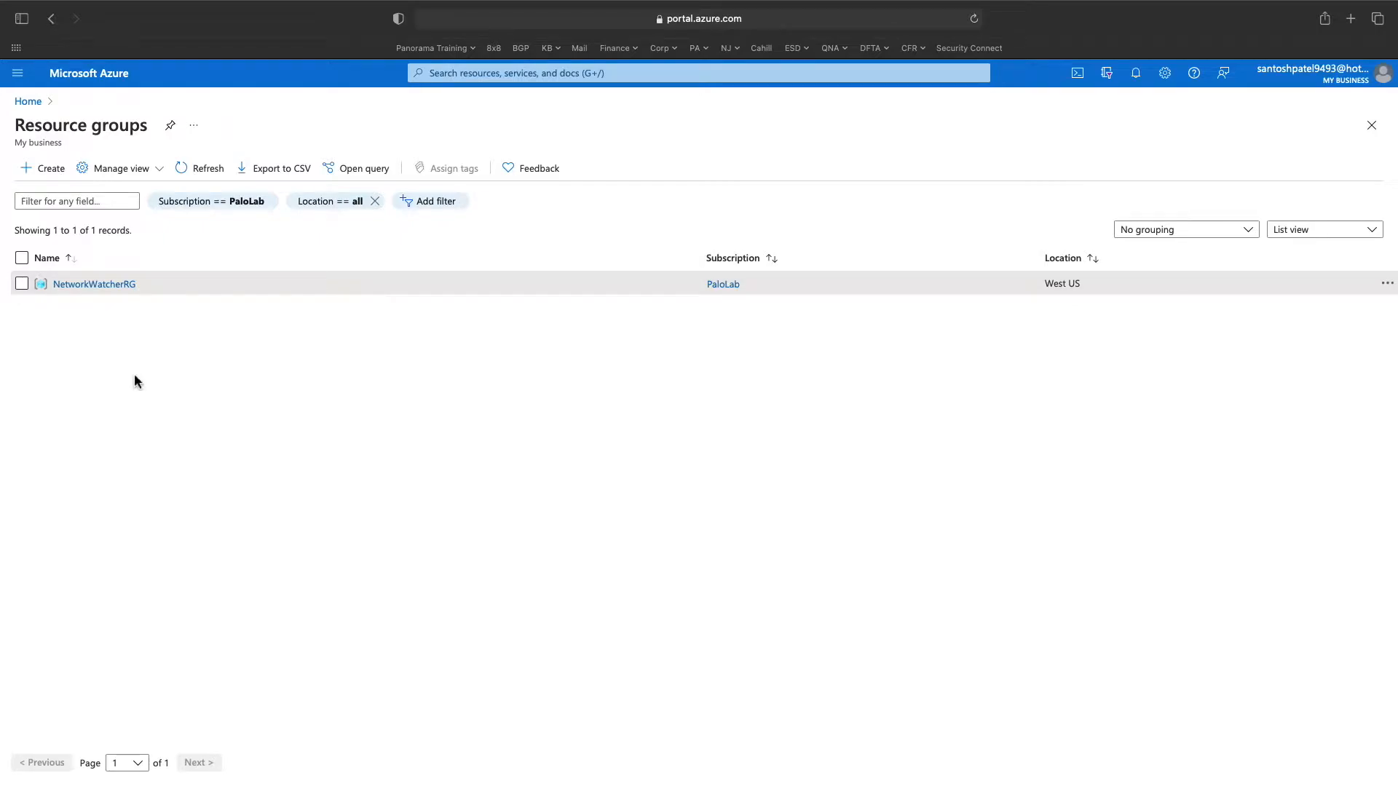
{"action": "left_click", "coordinate": [569, 75]}
{"action": "left_click", "coordinate": [216, 470]}
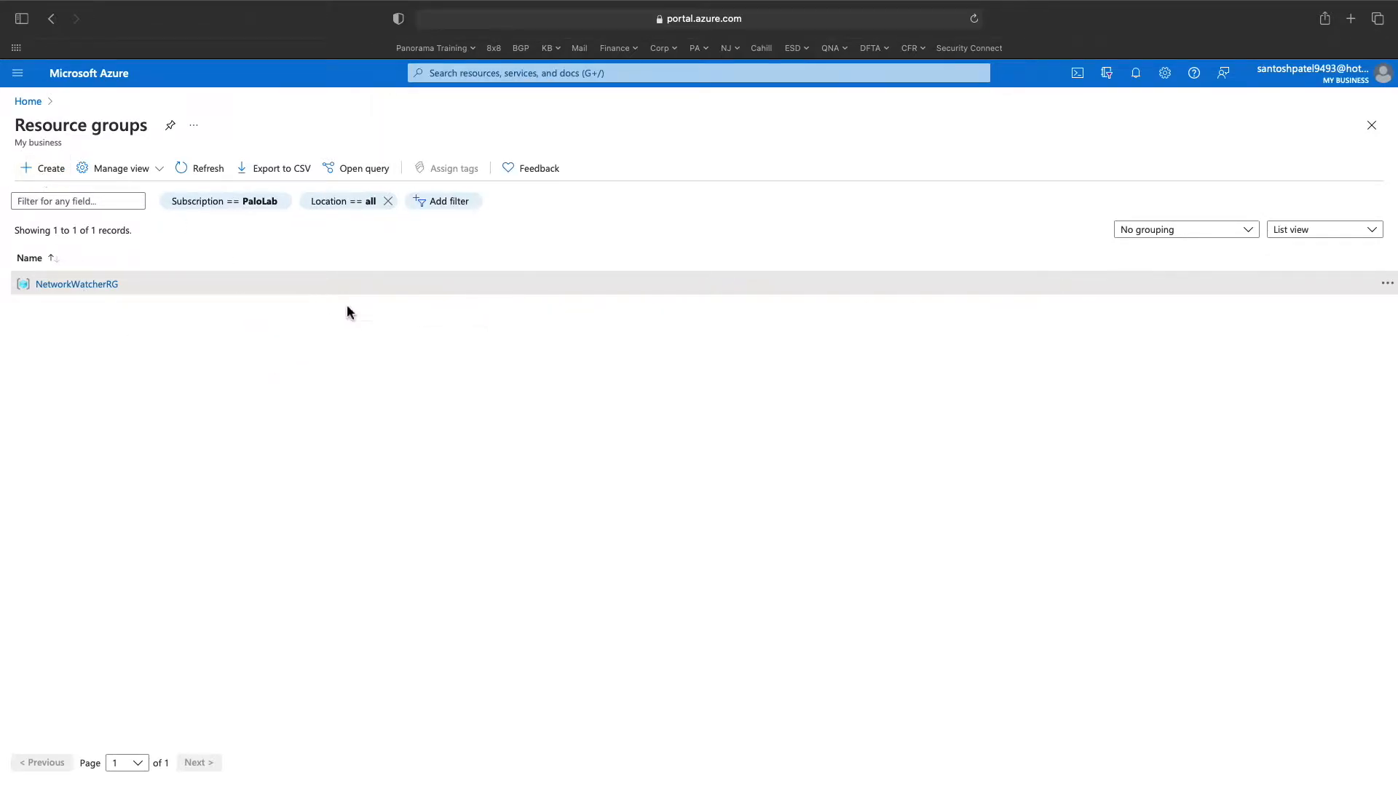
- Create resource group PalloVM001 in East US and open its empty overview
{"action": "left_click", "coordinate": [461, 310]}
{"action": "type", "text": "PalloVM"}
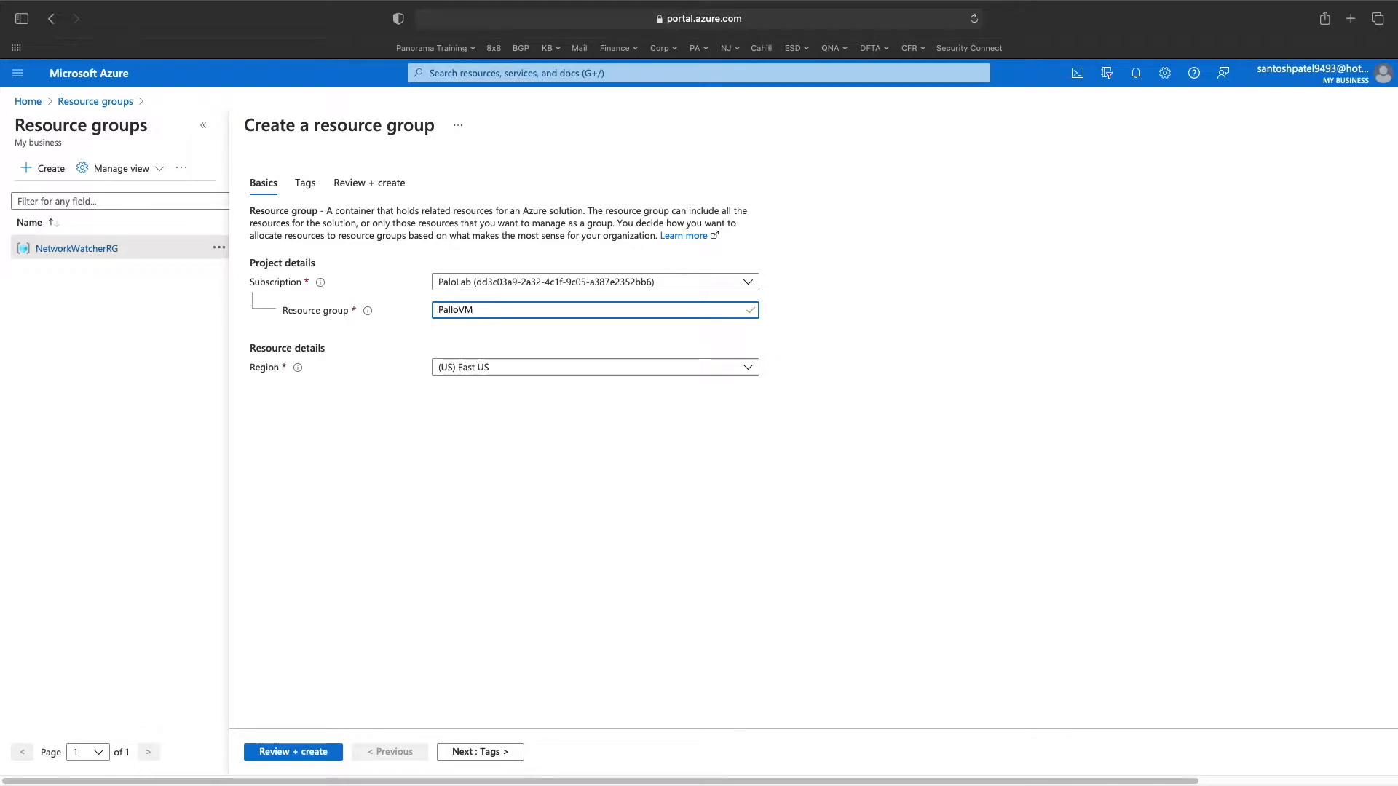
{"action": "type", "text": "001"}
{"action": "left_click", "coordinate": [313, 765]}
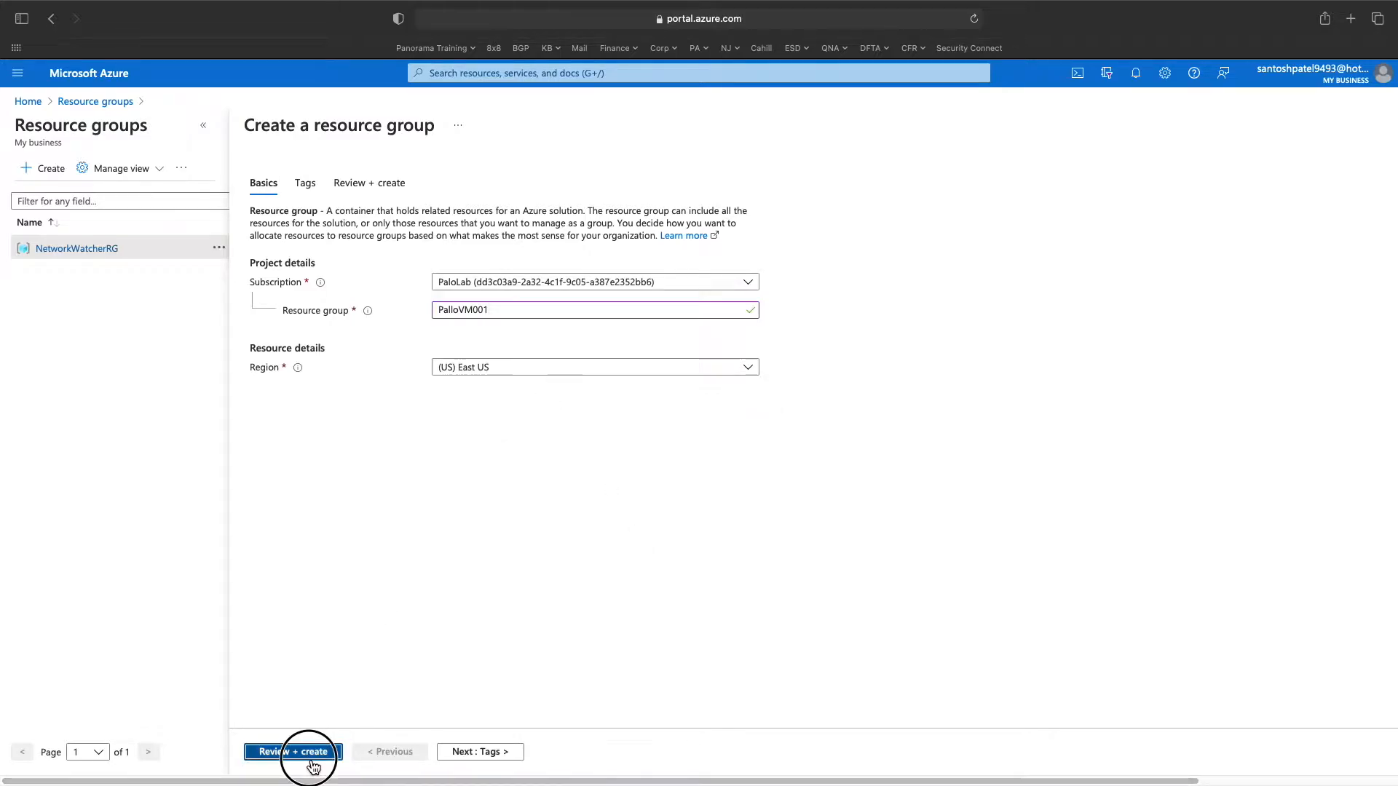
{"action": "left_click", "coordinate": [297, 754]}
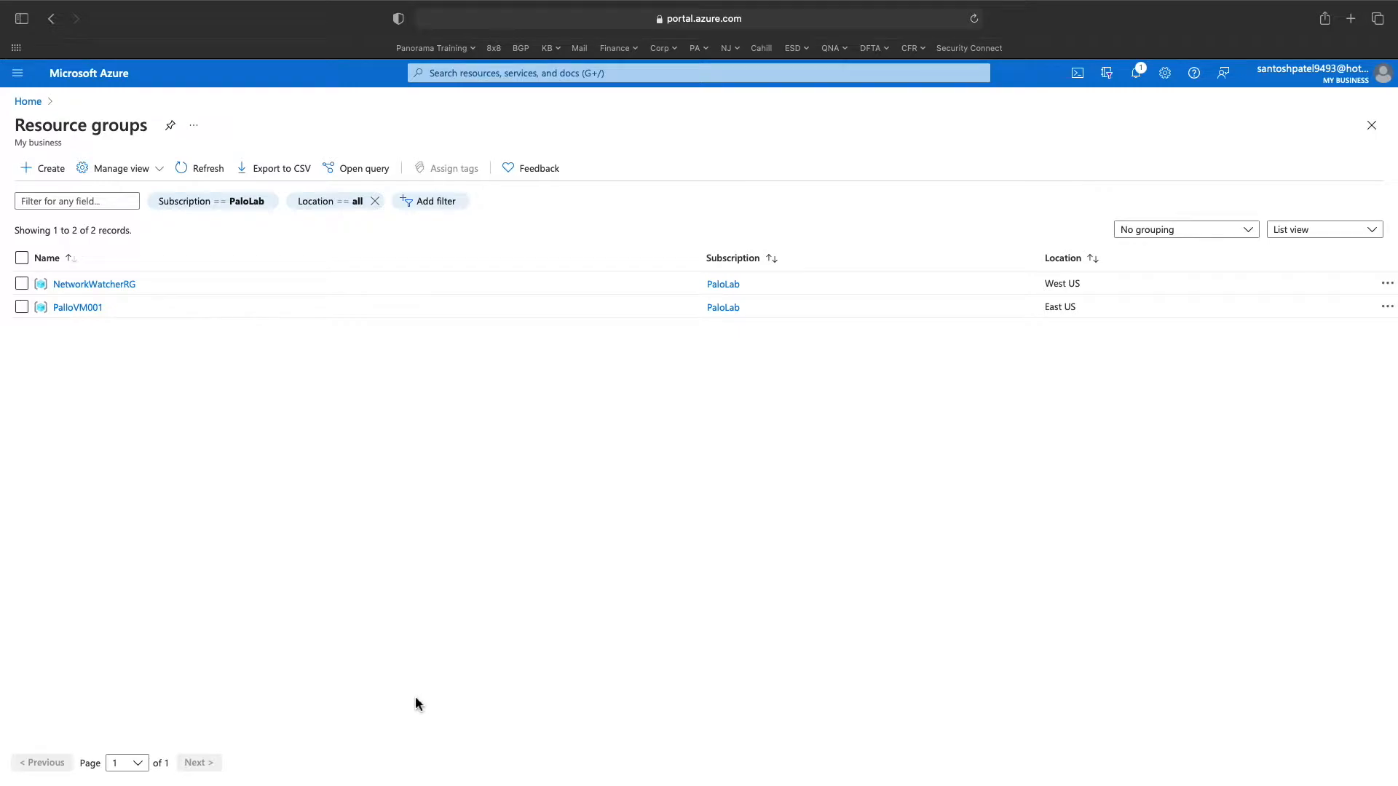
{"action": "left_click", "coordinate": [90, 314]}
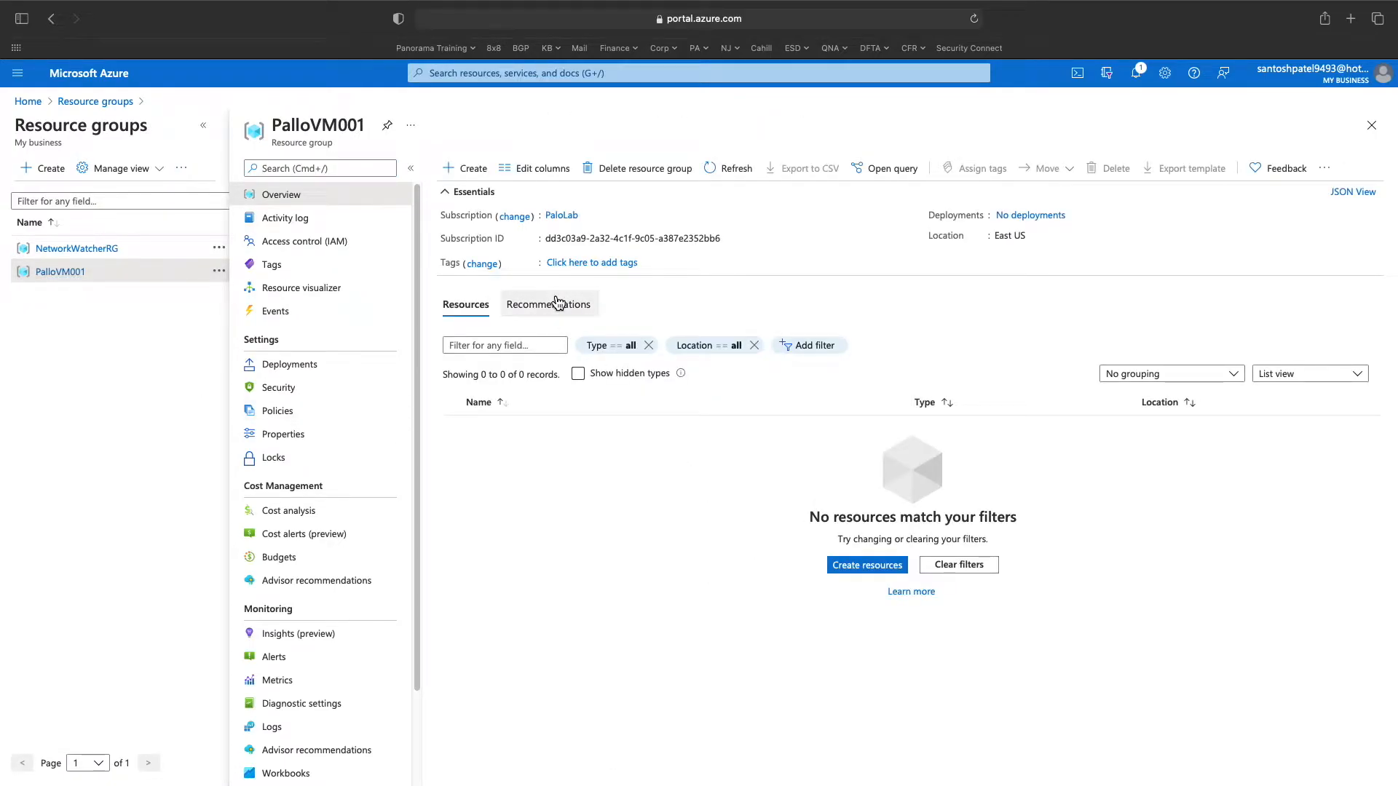
- Find the Palo Alto VM-Series firewall in Marketplace and create it with the Bundle 1 PAYG plan
{"action": "left_click", "coordinate": [511, 75]}
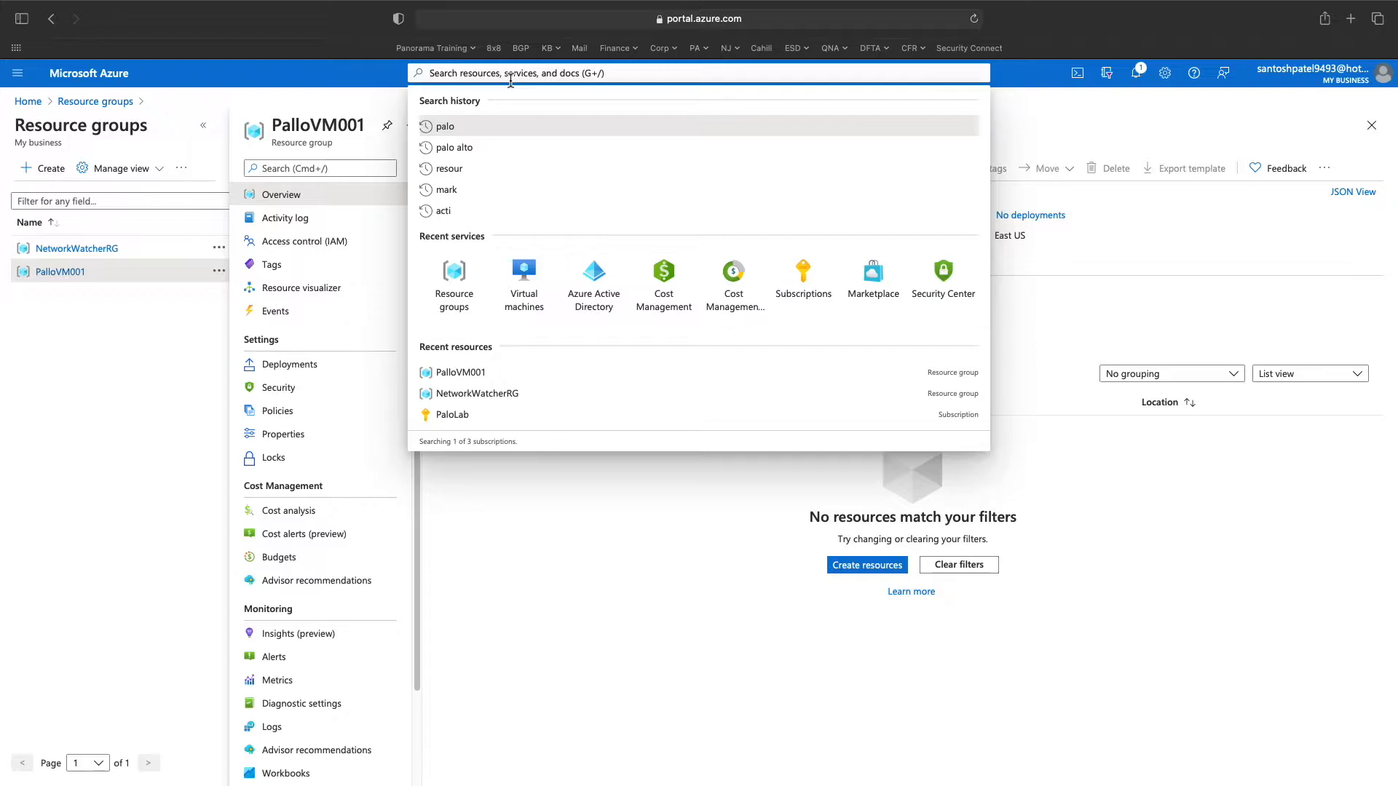
{"action": "type", "text": "palo "}
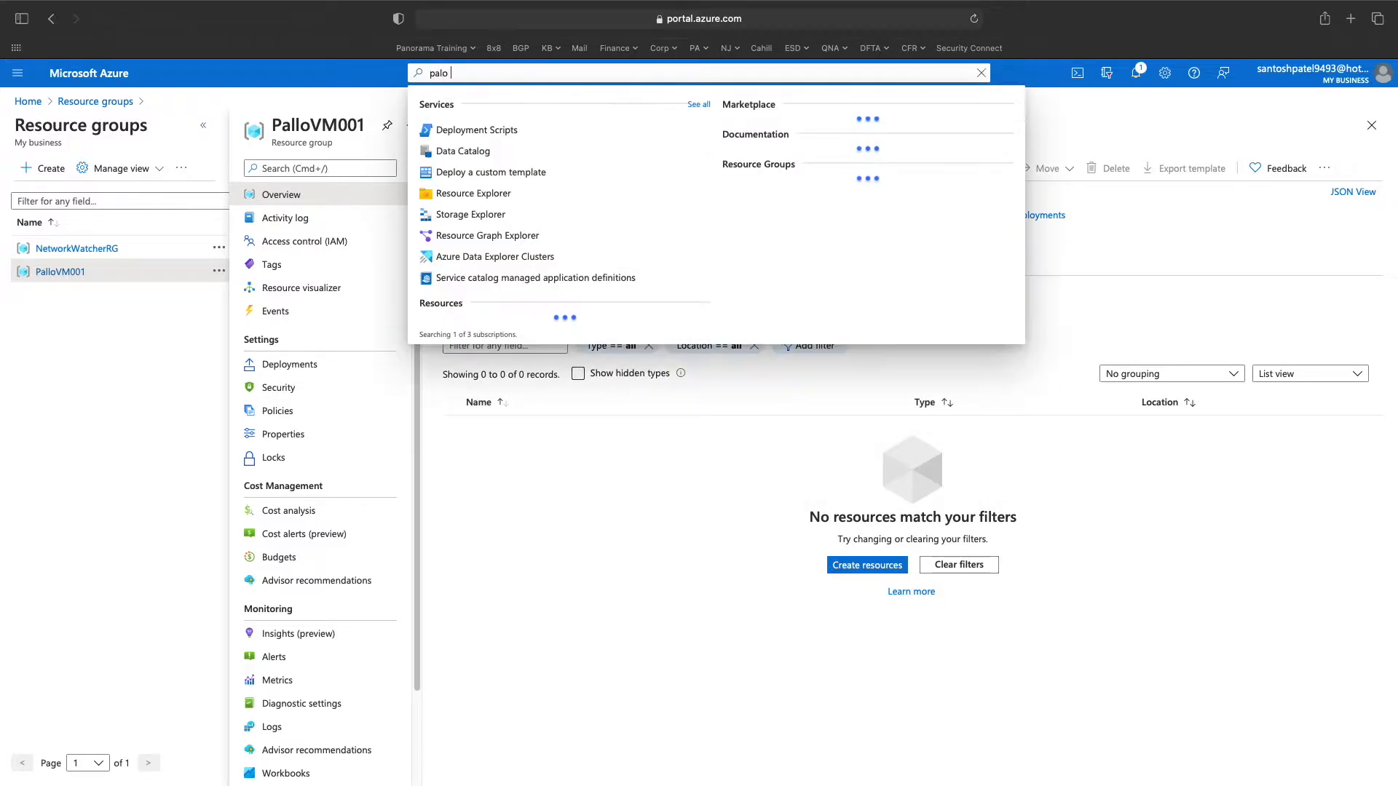
{"action": "type", "text": "alto"}
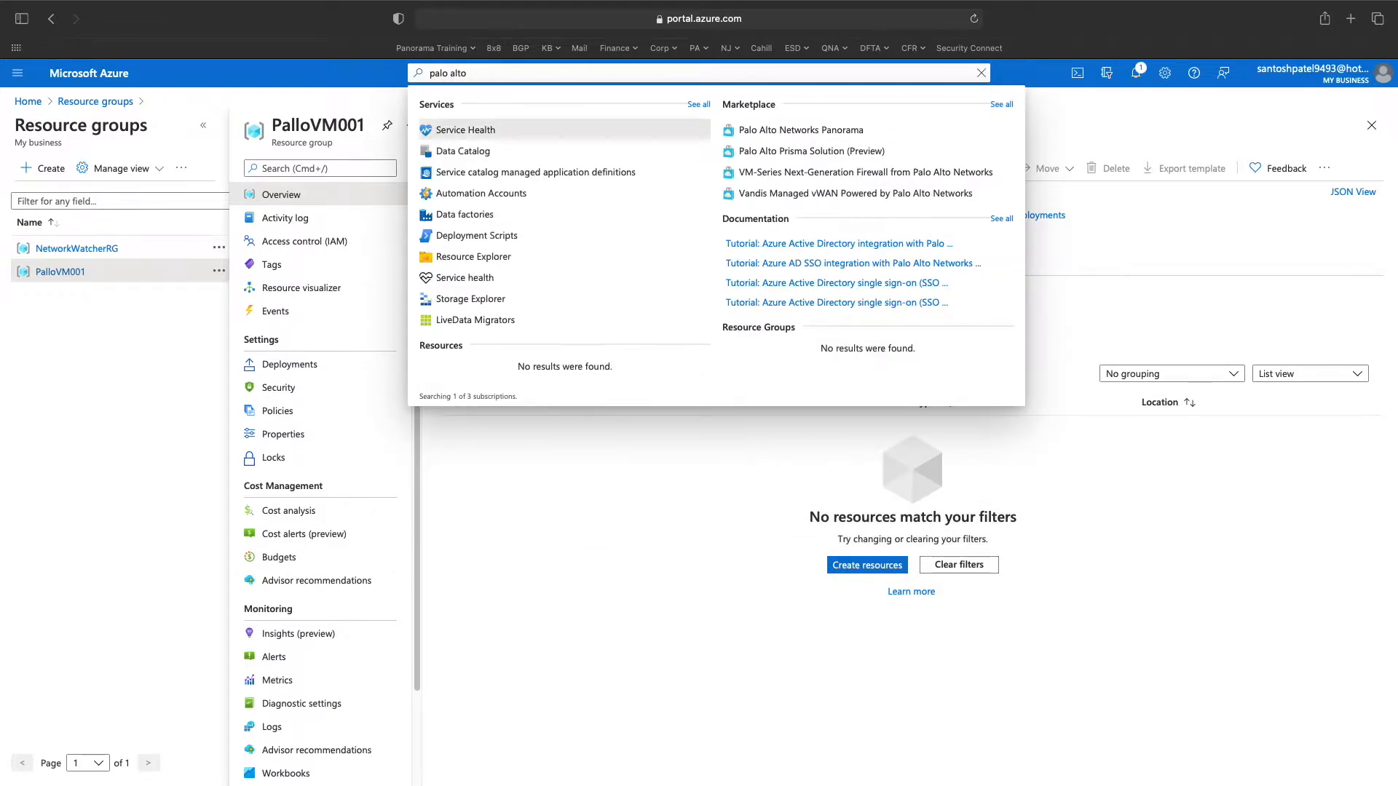
{"action": "left_click", "coordinate": [943, 177]}
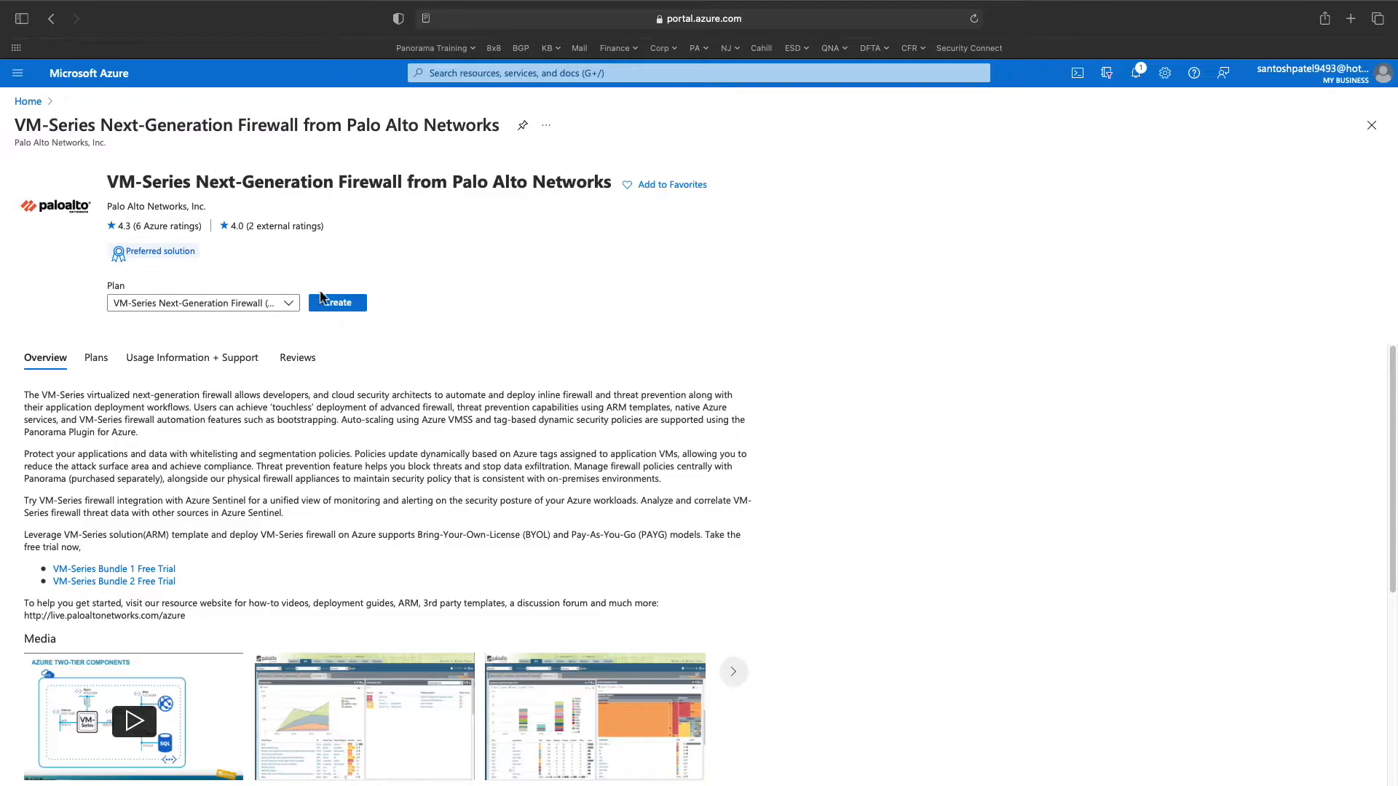
{"action": "left_click", "coordinate": [289, 309]}
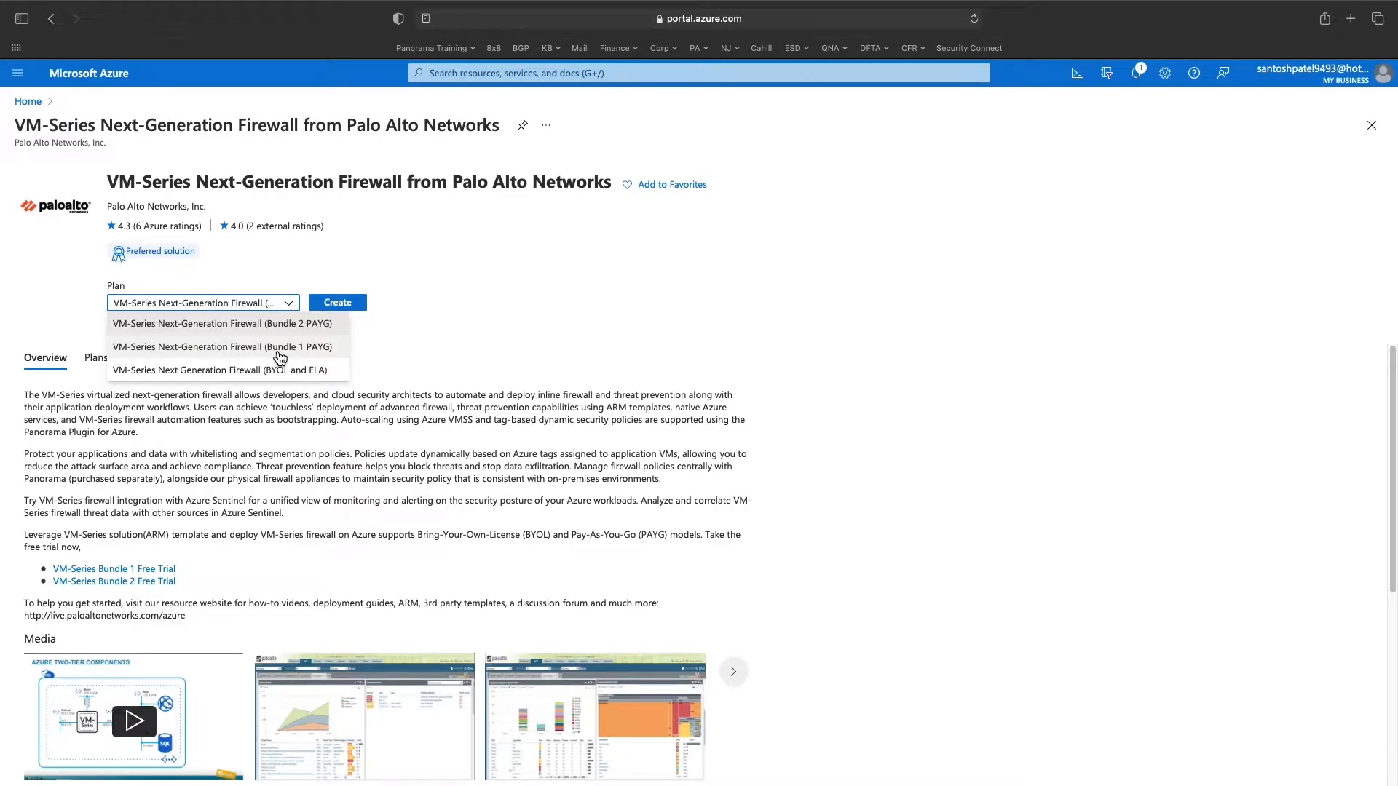
{"action": "left_click", "coordinate": [323, 346]}
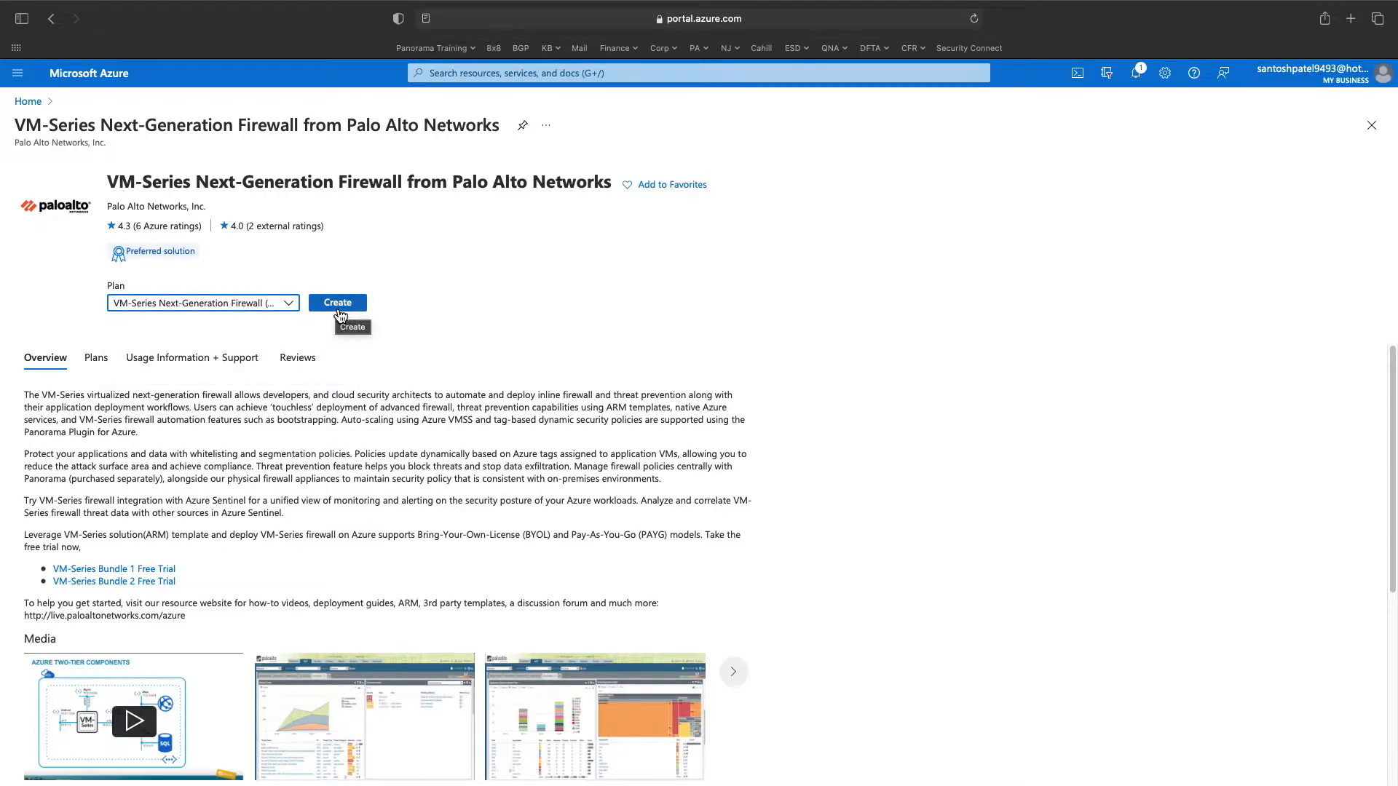
{"action": "left_click", "coordinate": [339, 311]}
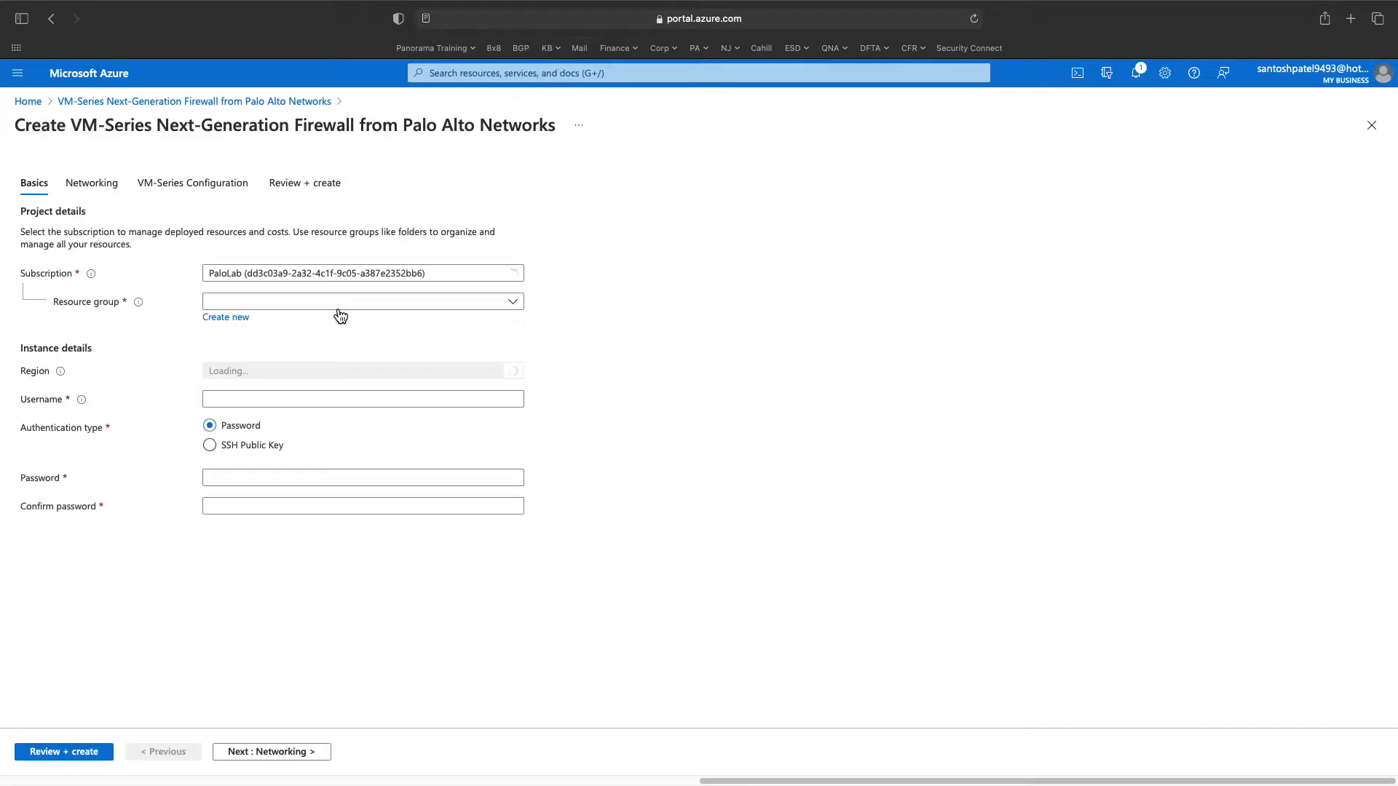
- Deploy into resource group PalloVM001 in the East US region
{"action": "left_click", "coordinate": [306, 302]}
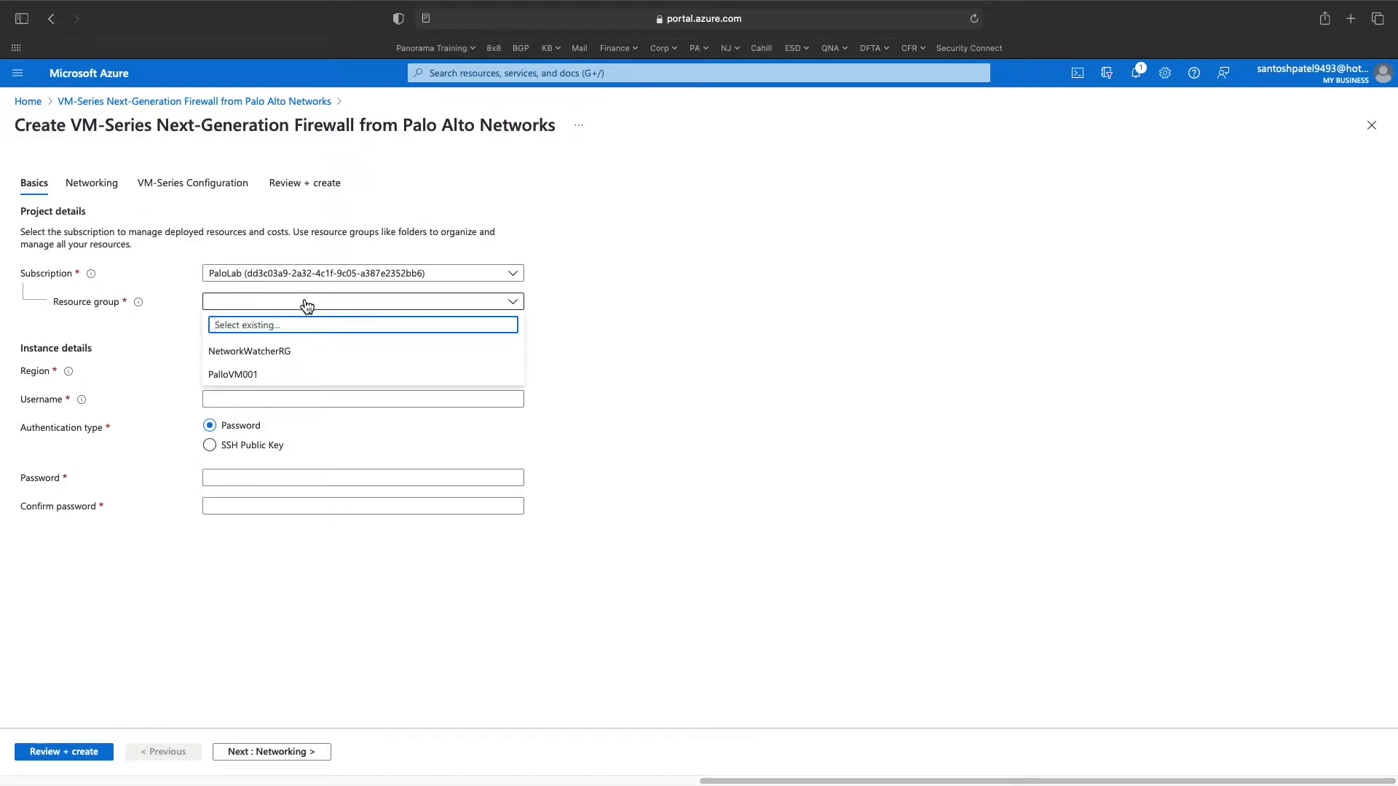
{"action": "left_click", "coordinate": [287, 375]}
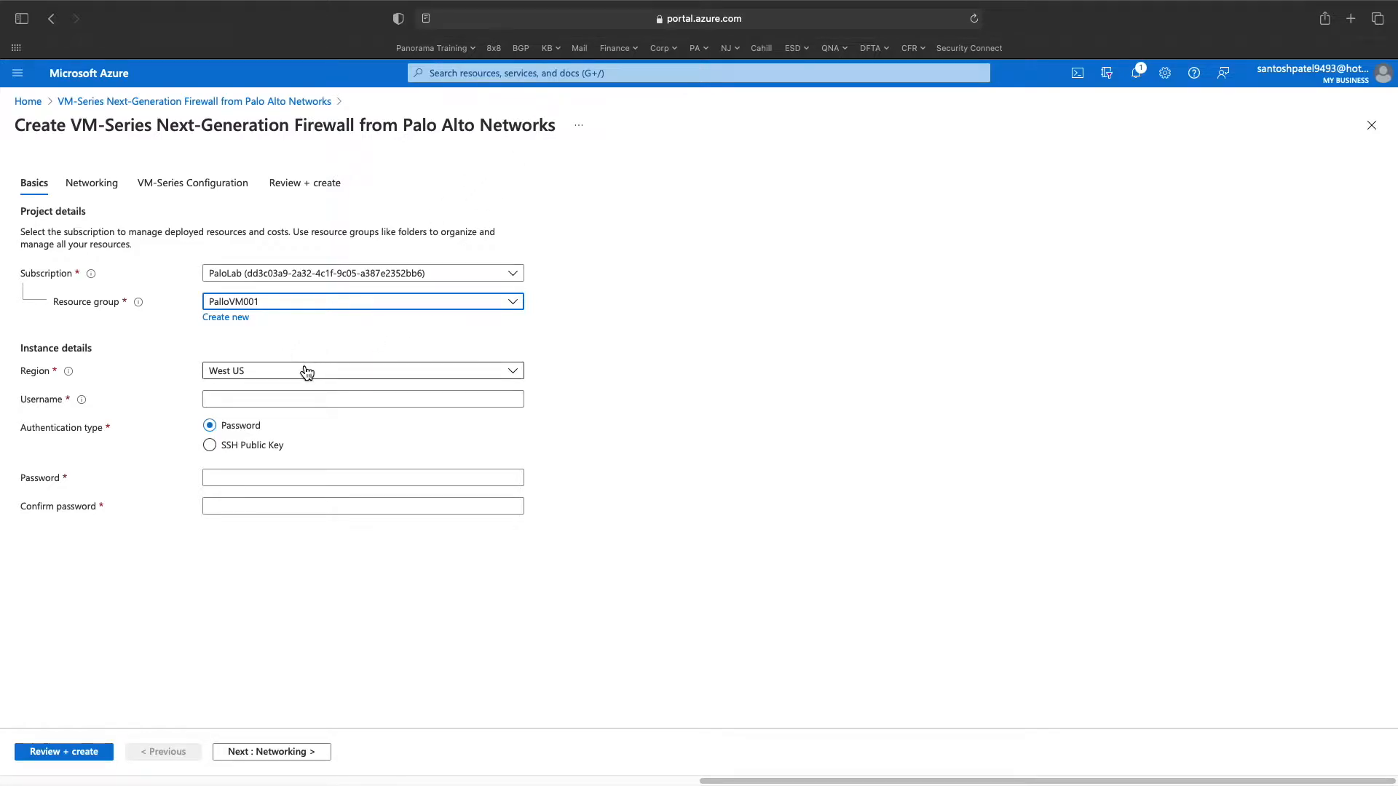
{"action": "left_click", "coordinate": [506, 373]}
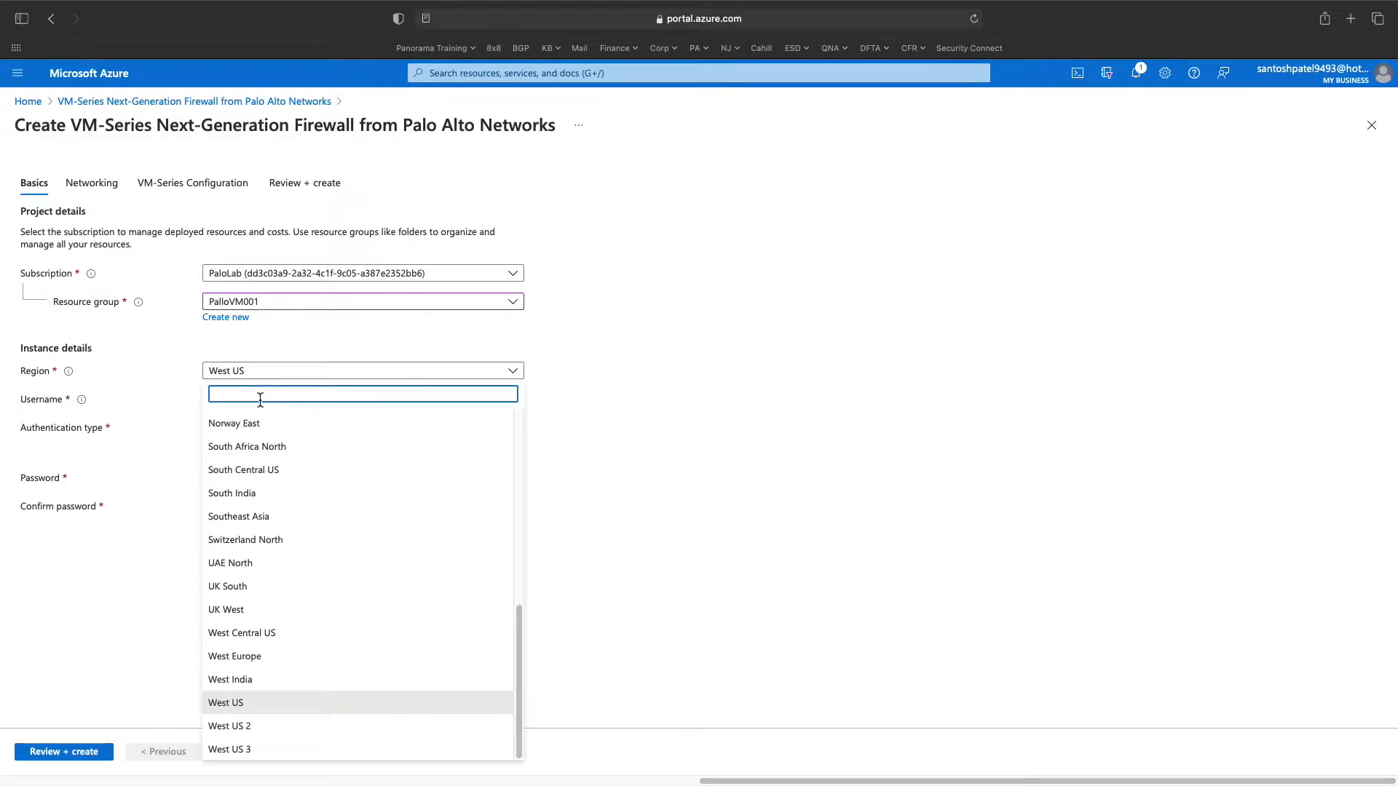
{"action": "type", "text": "eas"}
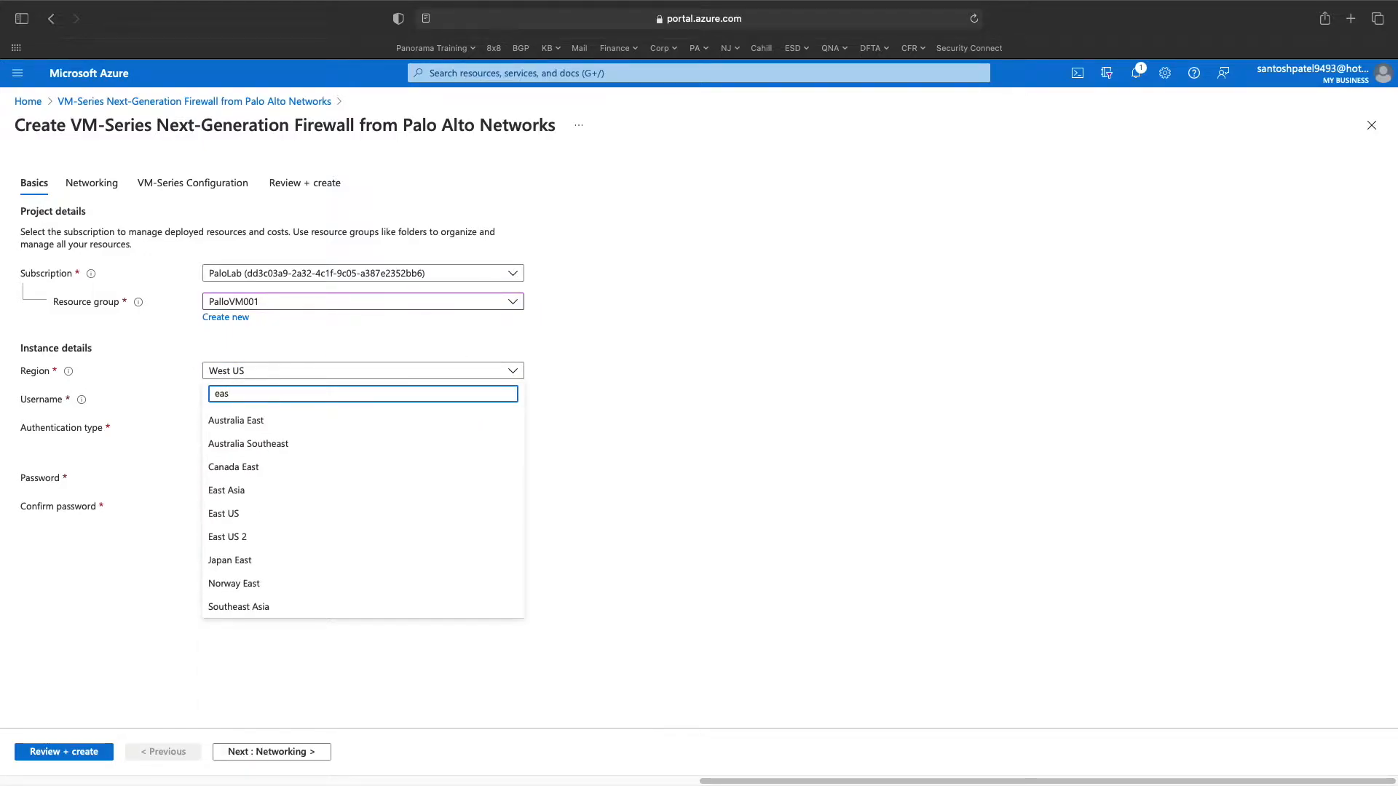
{"action": "left_click", "coordinate": [254, 519]}
- Enter the admin username and the account password, confirming the password
{"action": "left_click", "coordinate": [228, 399]}
{"action": "type", "text": "P"}
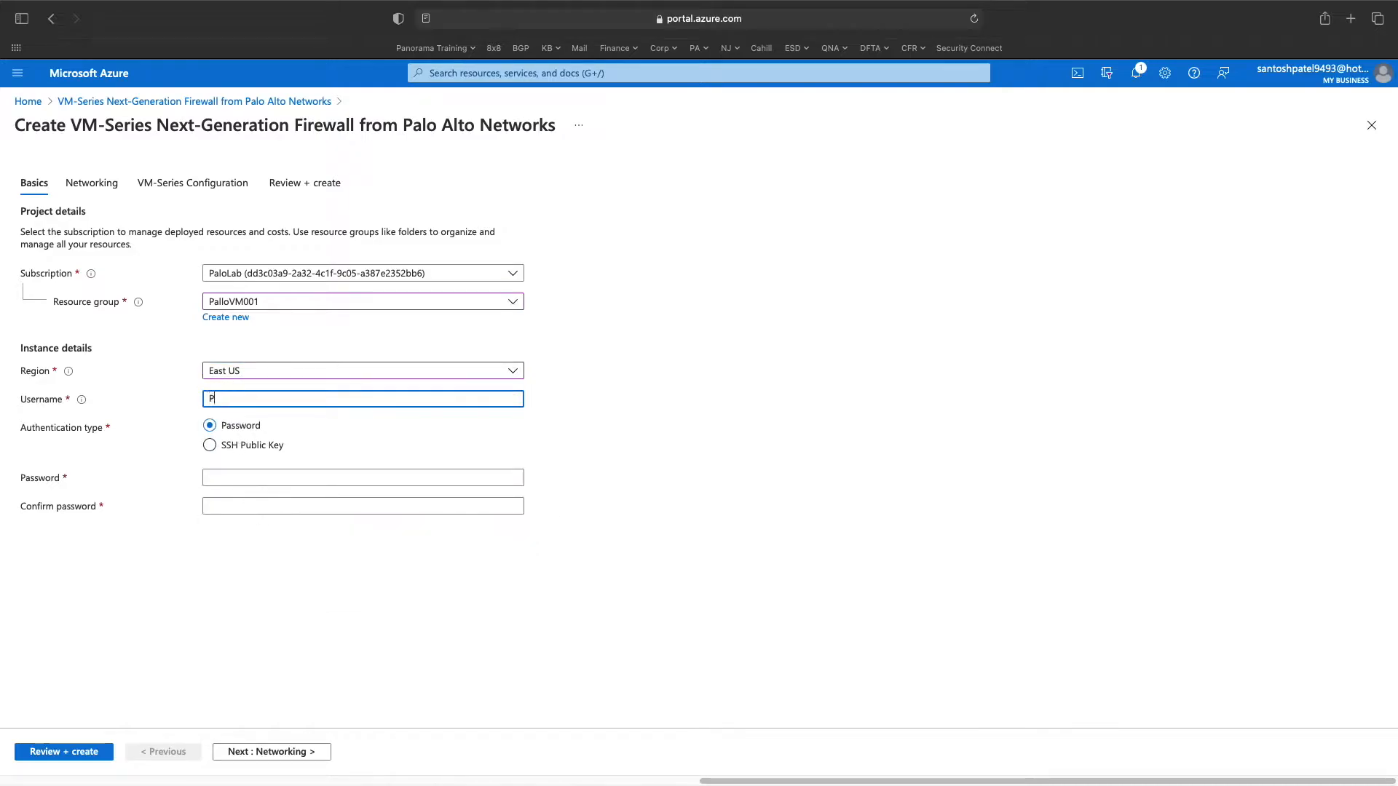
{"action": "type", "text": "aloAdmin"}
{"action": "key", "text": "Tab"}
{"action": "key", "text": "Tab"}
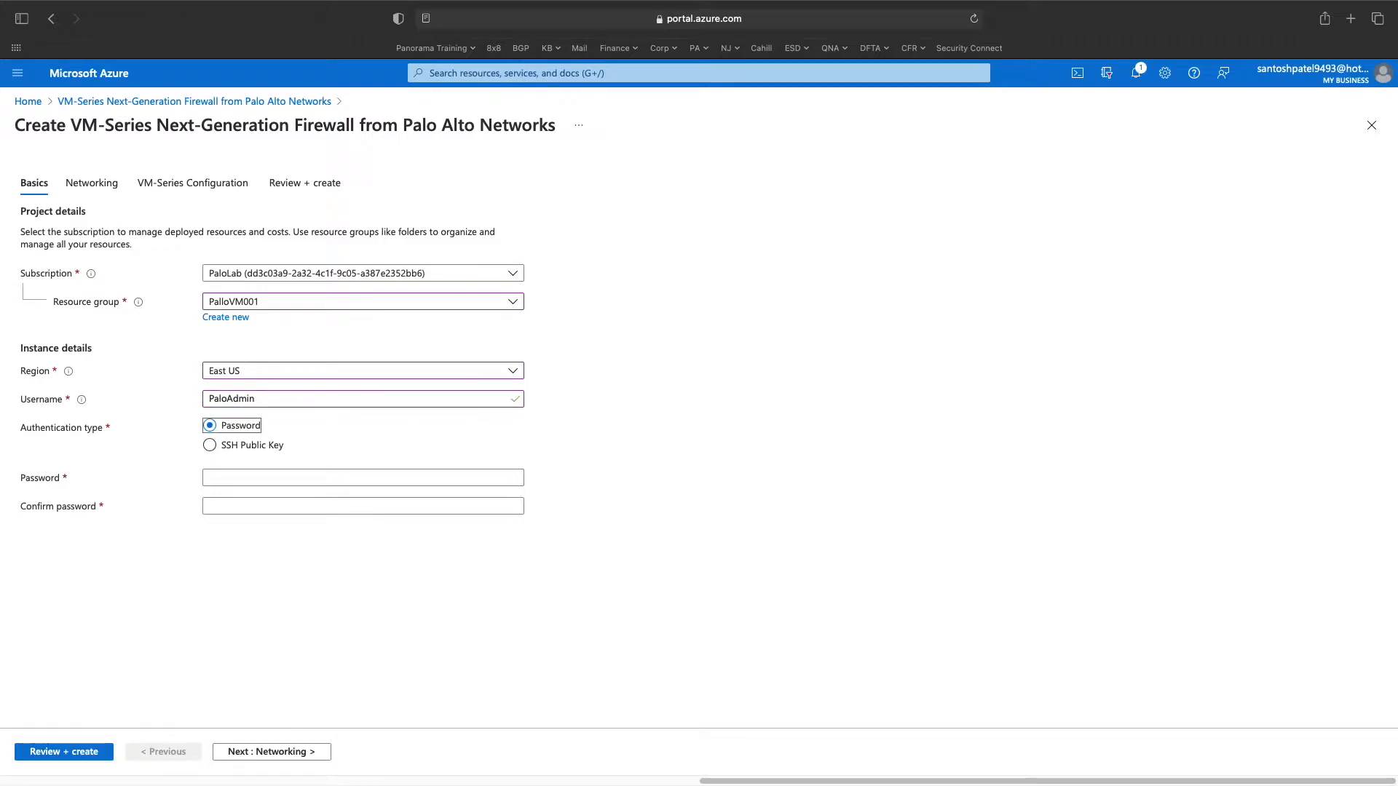
{"action": "type", "text": "************"}
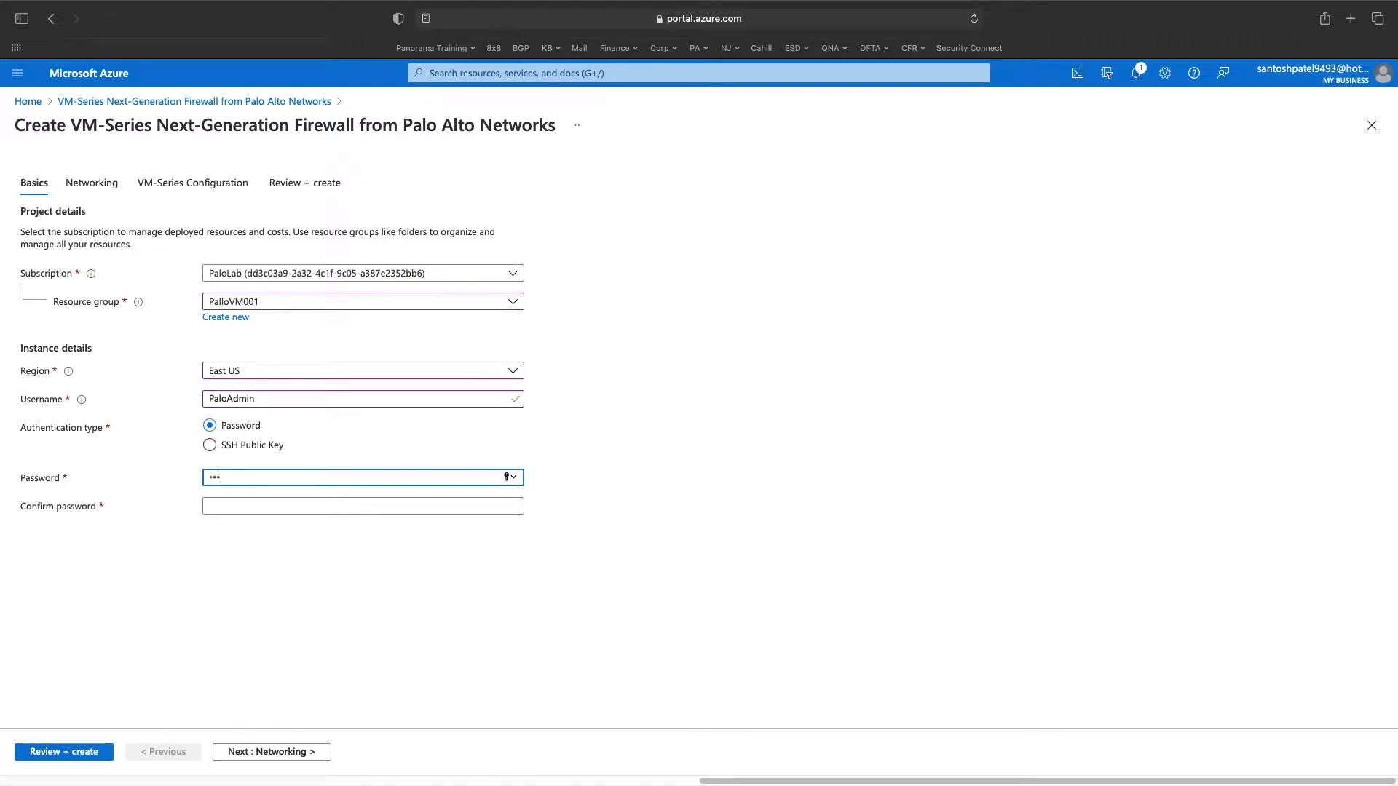
{"action": "key", "text": "Tab"}
{"action": "type", "text": "************"}
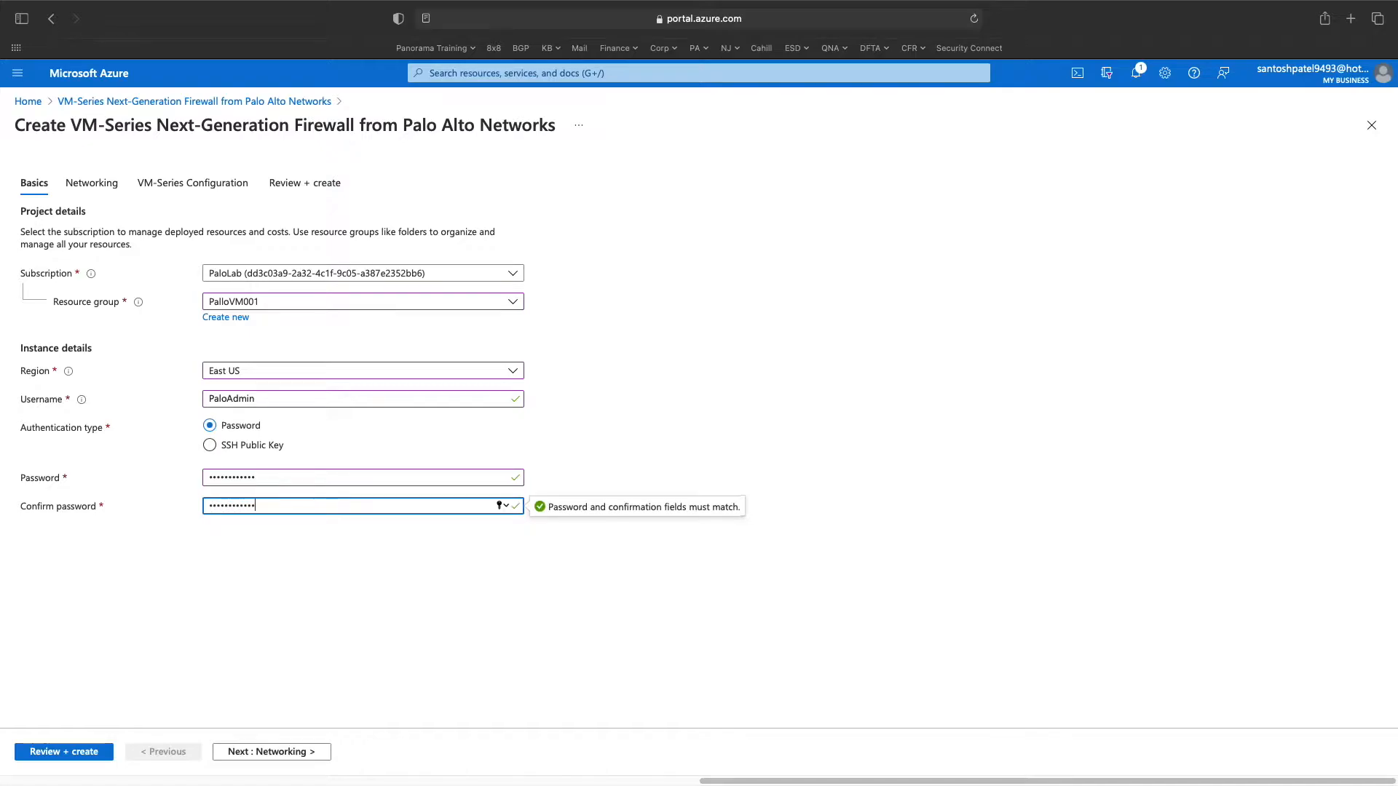
{"action": "left_click", "coordinate": [248, 400]}
{"action": "left_click_drag", "start_coordinate": [248, 401], "coordinate": [206, 398]}
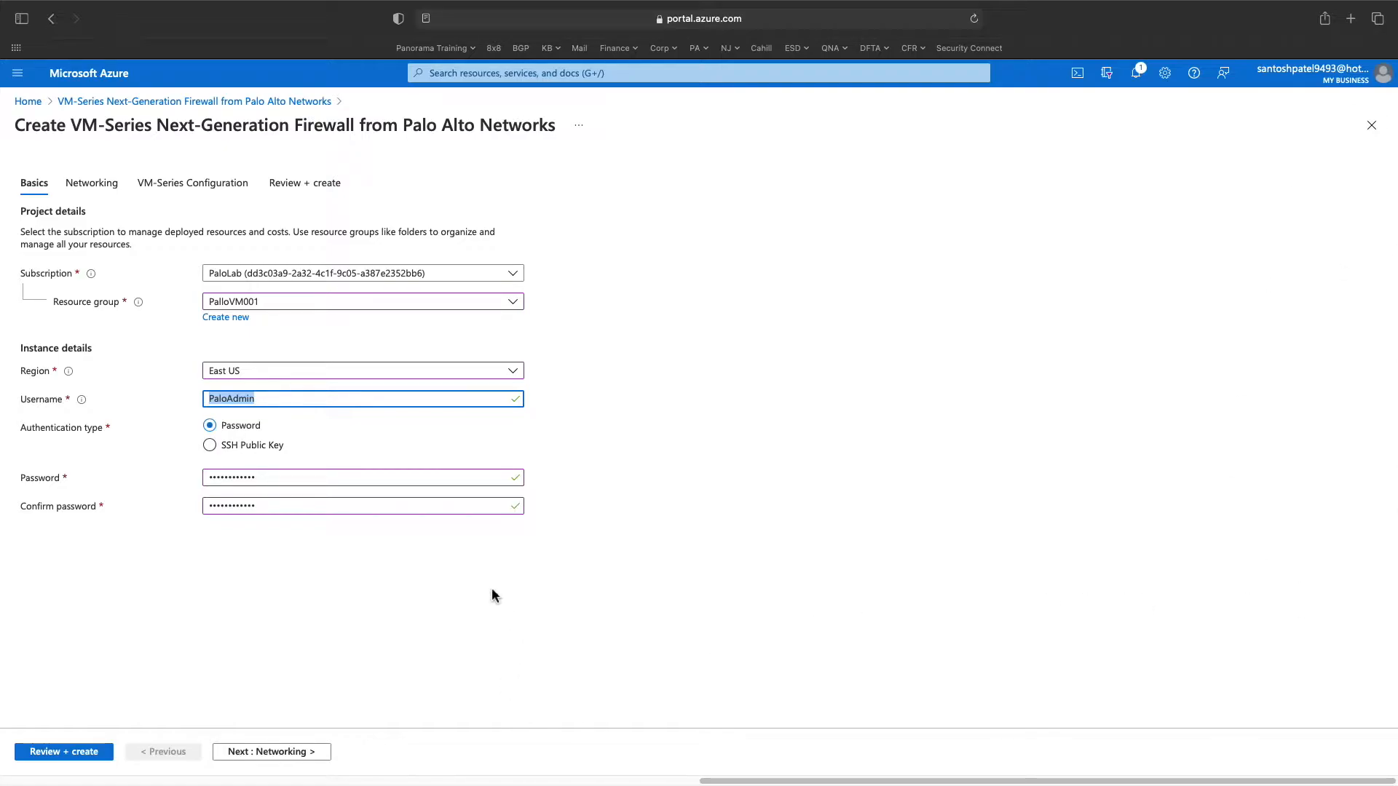
{"action": "left_click", "coordinate": [308, 758]}
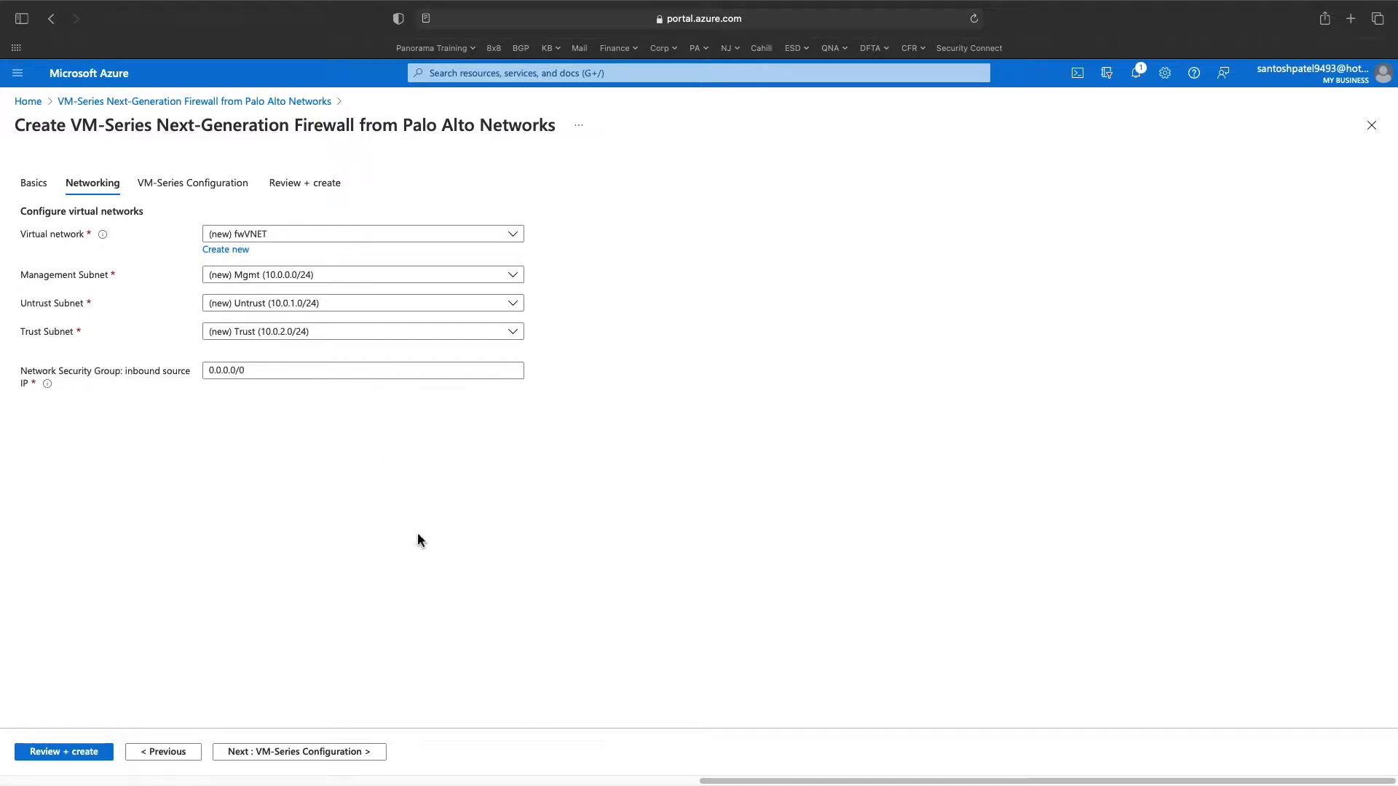
- Keep the new fwVNET virtual network with Mgmt as the management subnet
{"action": "left_click", "coordinate": [519, 238]}
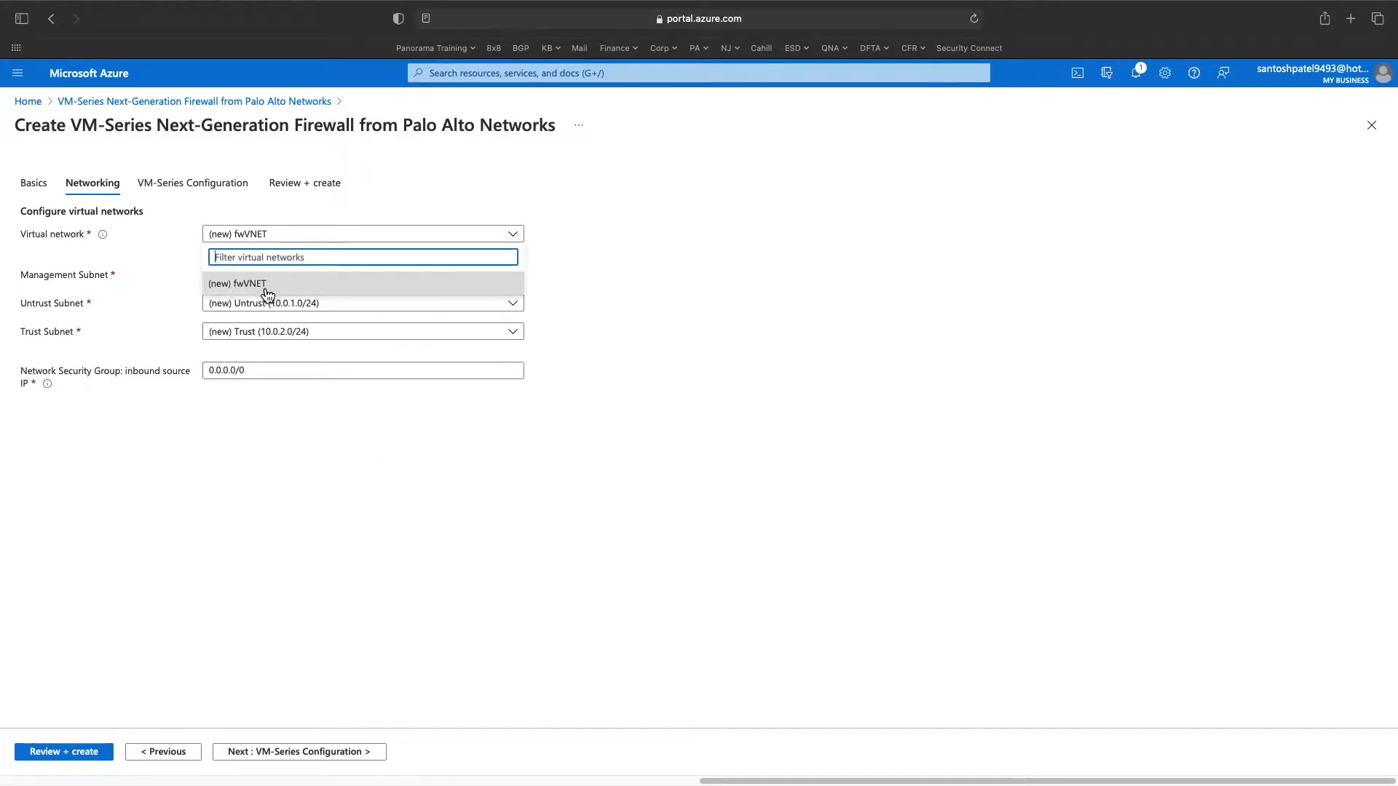
{"action": "left_click", "coordinate": [390, 457]}
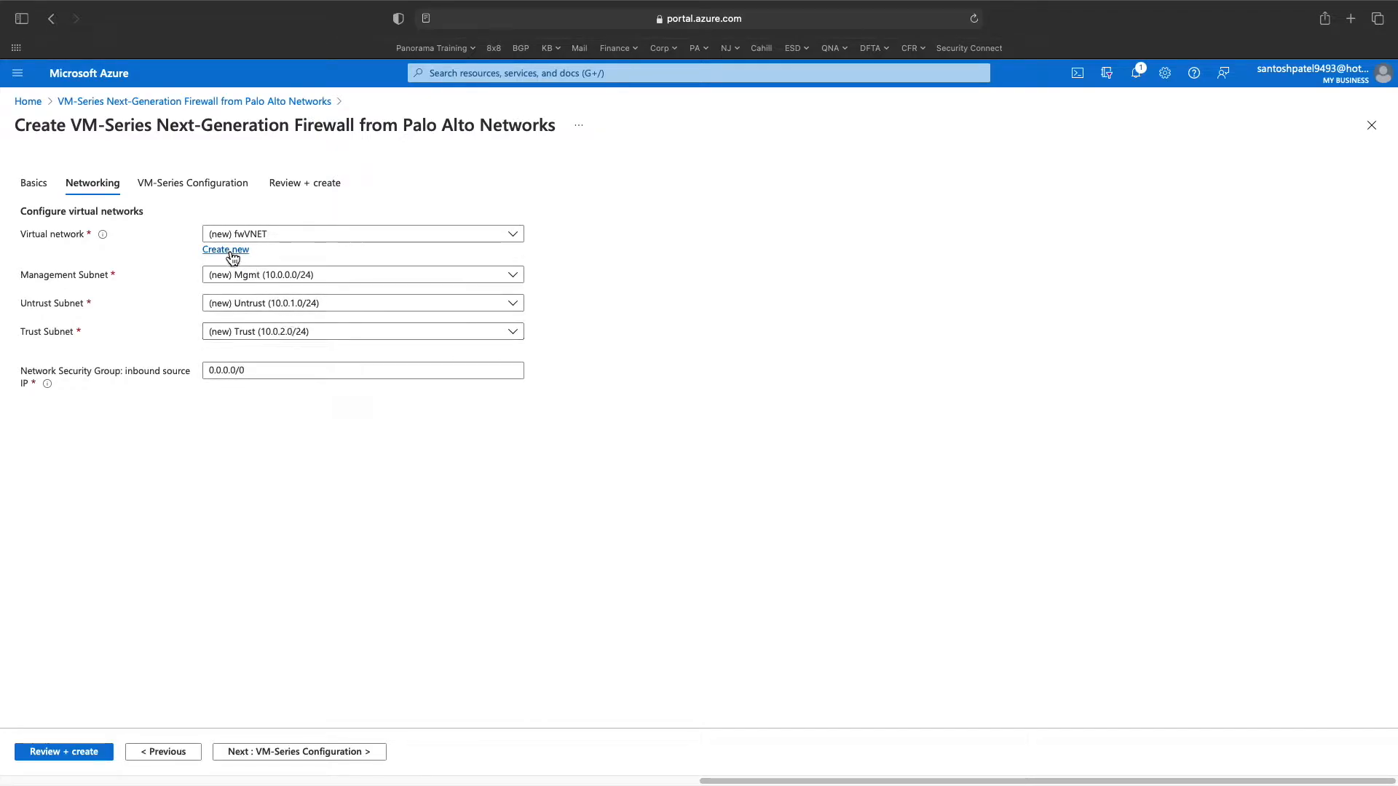
{"action": "left_click", "coordinate": [499, 244]}
{"action": "left_click", "coordinate": [512, 238]}
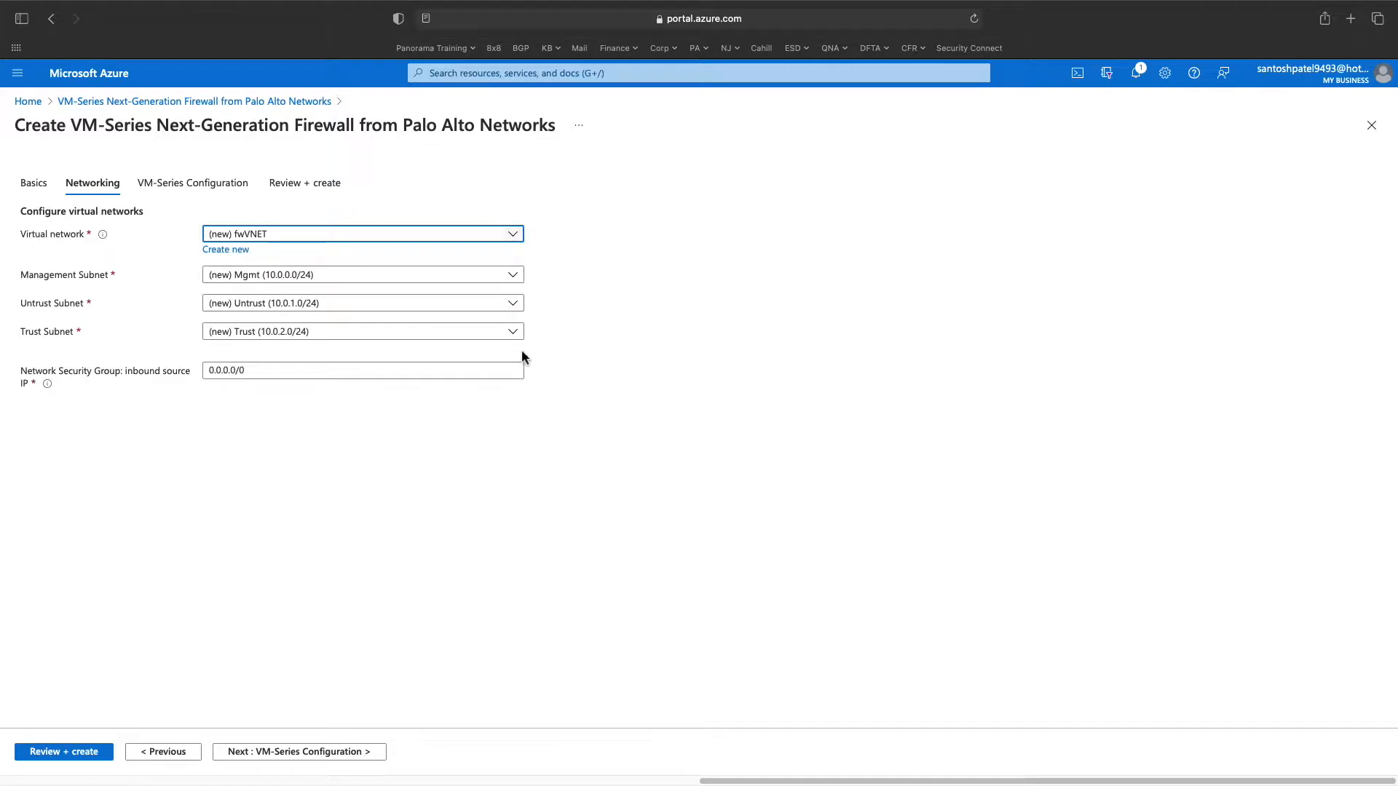
{"action": "left_click", "coordinate": [513, 280]}
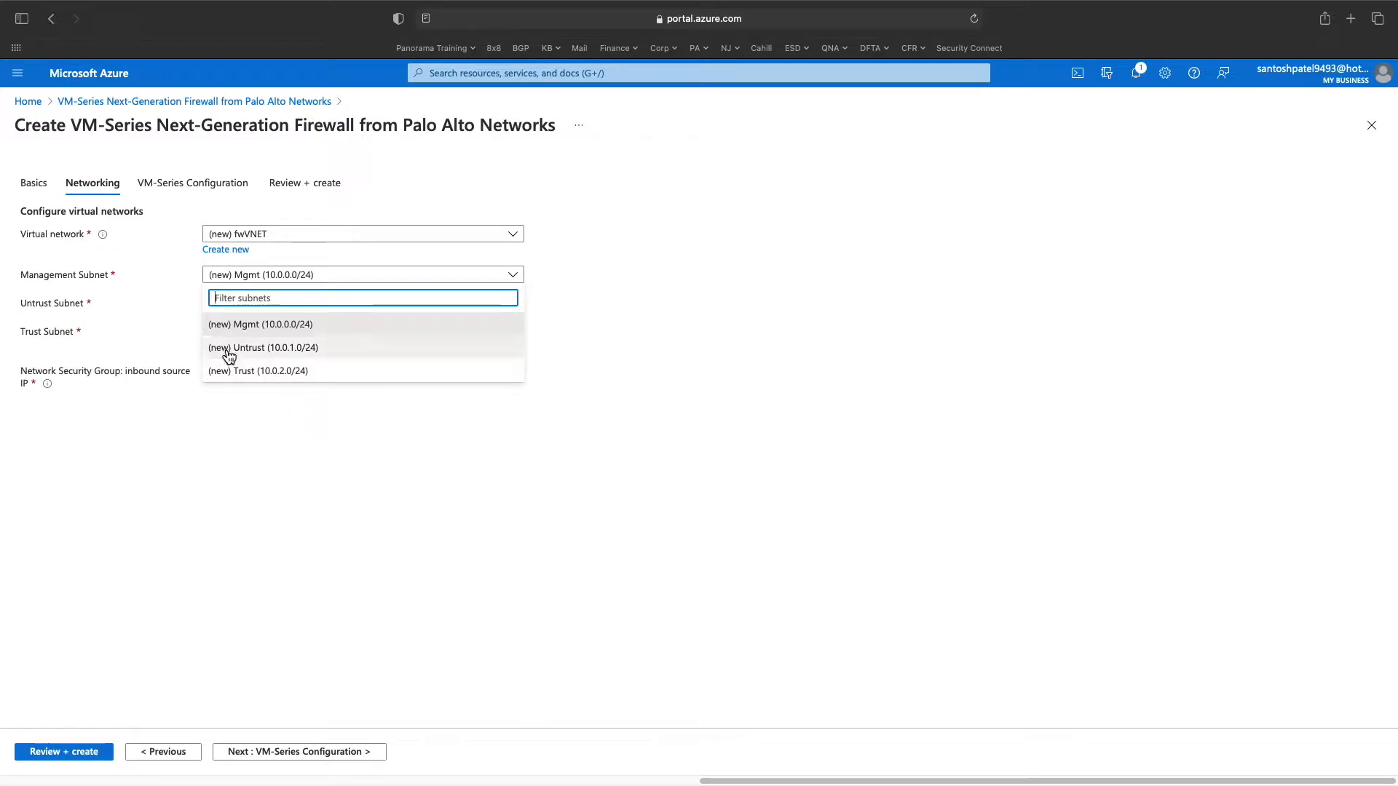
{"action": "left_click", "coordinate": [289, 457]}
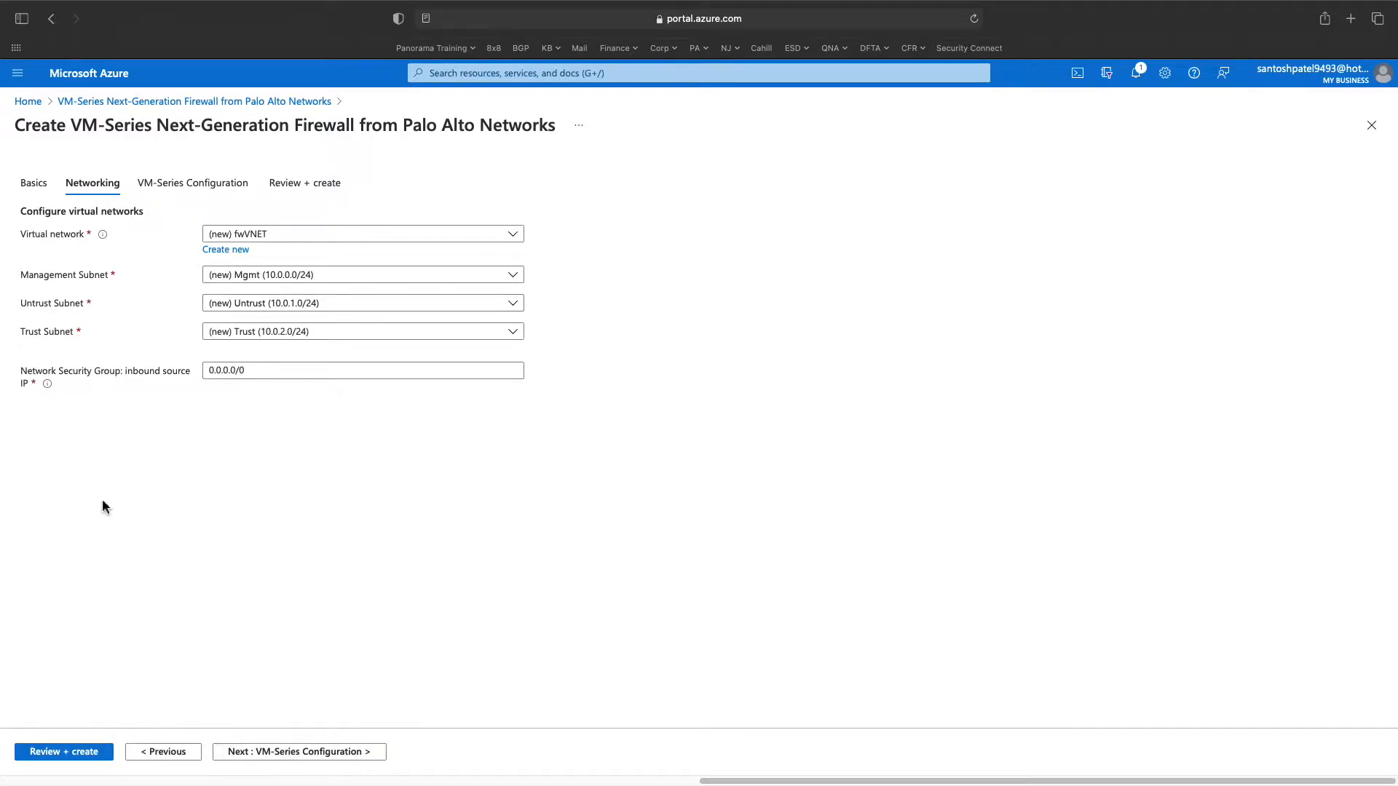
- Verify the inbound source IP stays 0.0.0.0/0
{"action": "triple_click", "coordinate": [219, 370]}
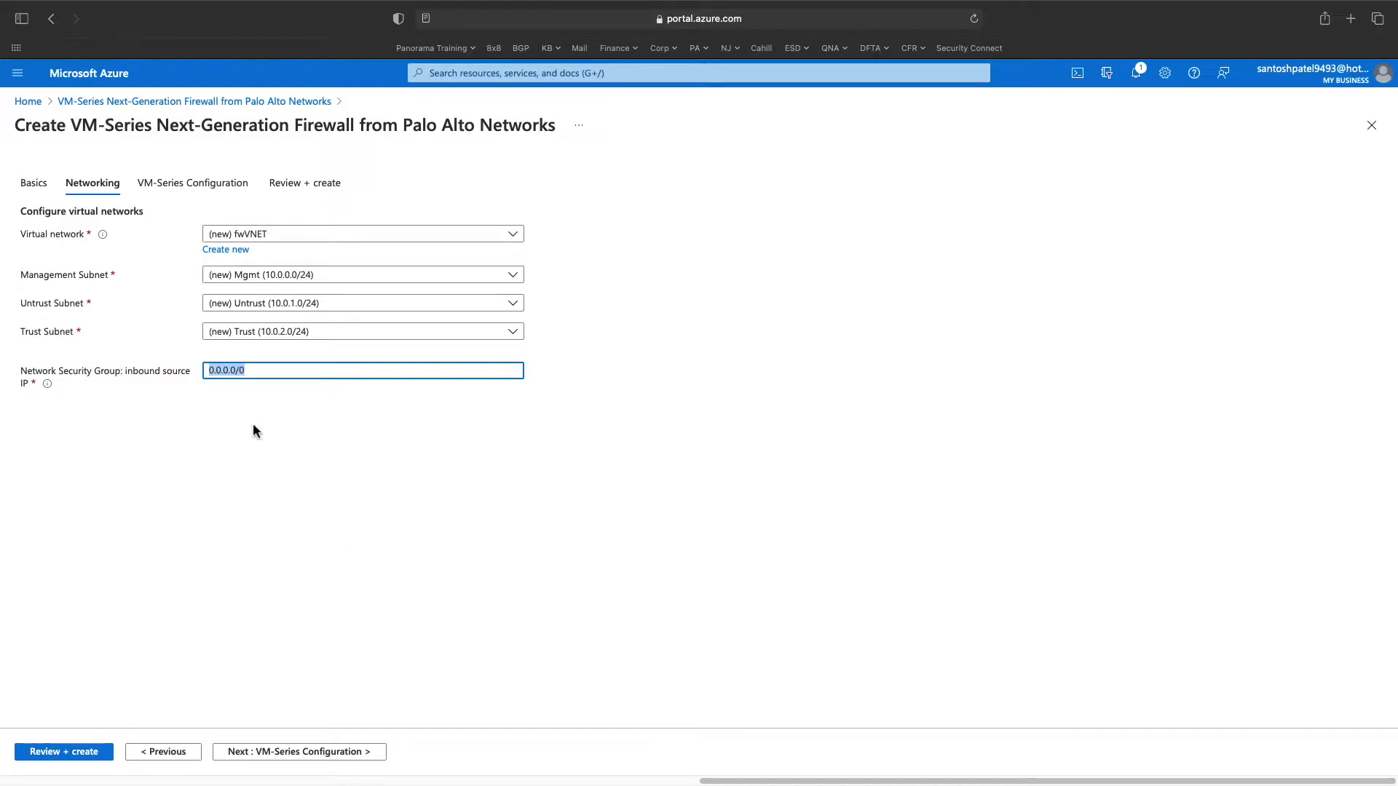
{"action": "left_click", "coordinate": [251, 376]}
{"action": "left_click", "coordinate": [257, 371]}
{"action": "left_click", "coordinate": [287, 752]}
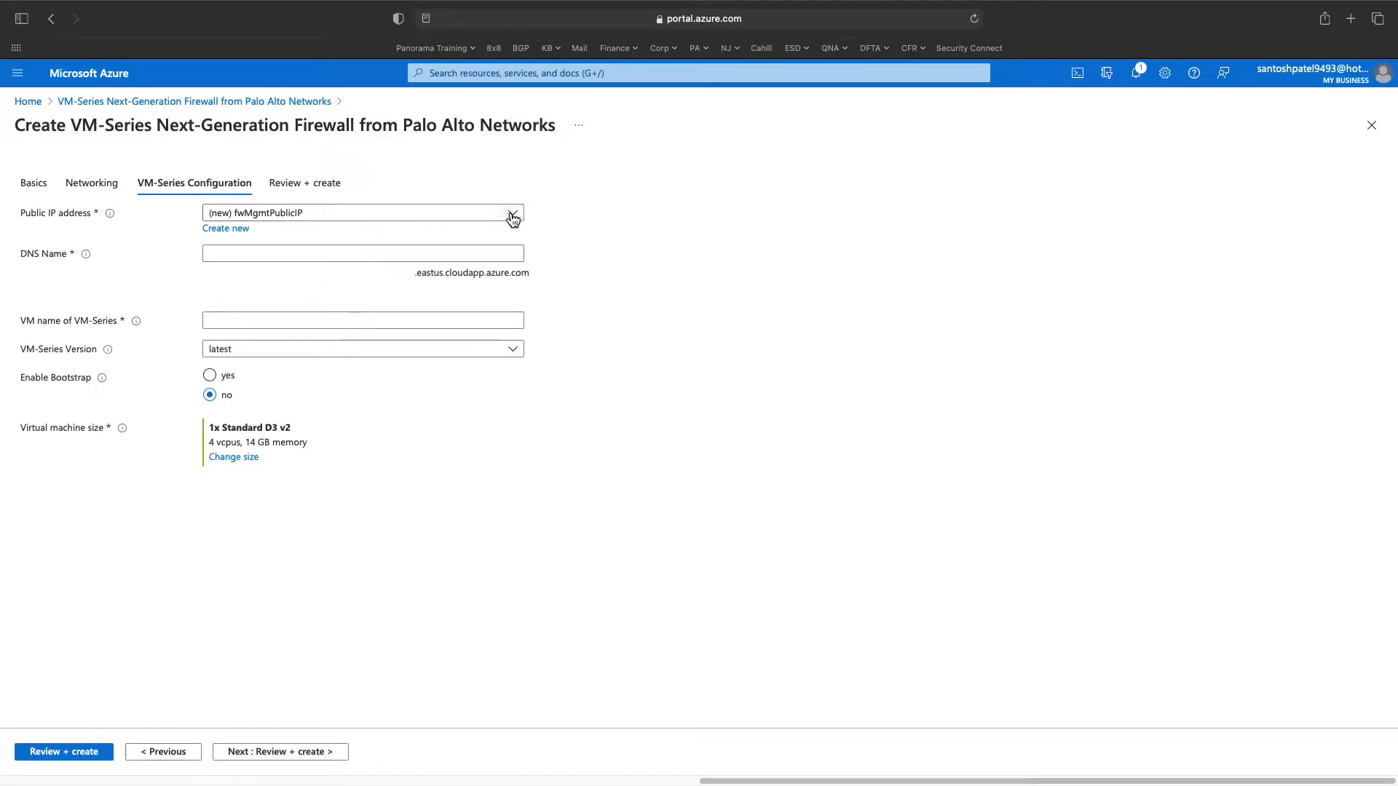
- Choose public IP fwMgmtPublicIP and set DNS name palovm001 (.eastus.cloudapp.azure.com)
{"action": "left_click", "coordinate": [512, 214]}
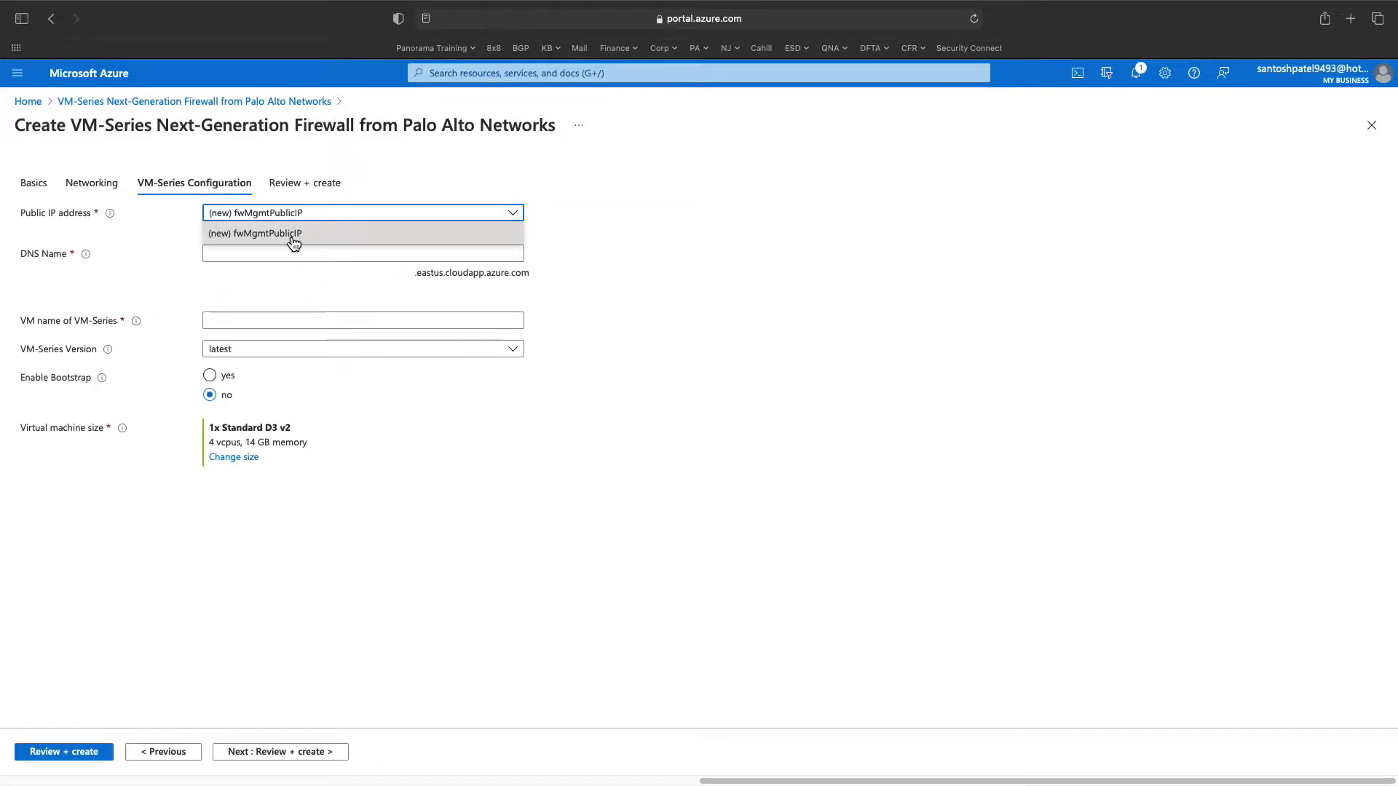
{"action": "left_click", "coordinate": [291, 239]}
{"action": "left_click", "coordinate": [288, 259]}
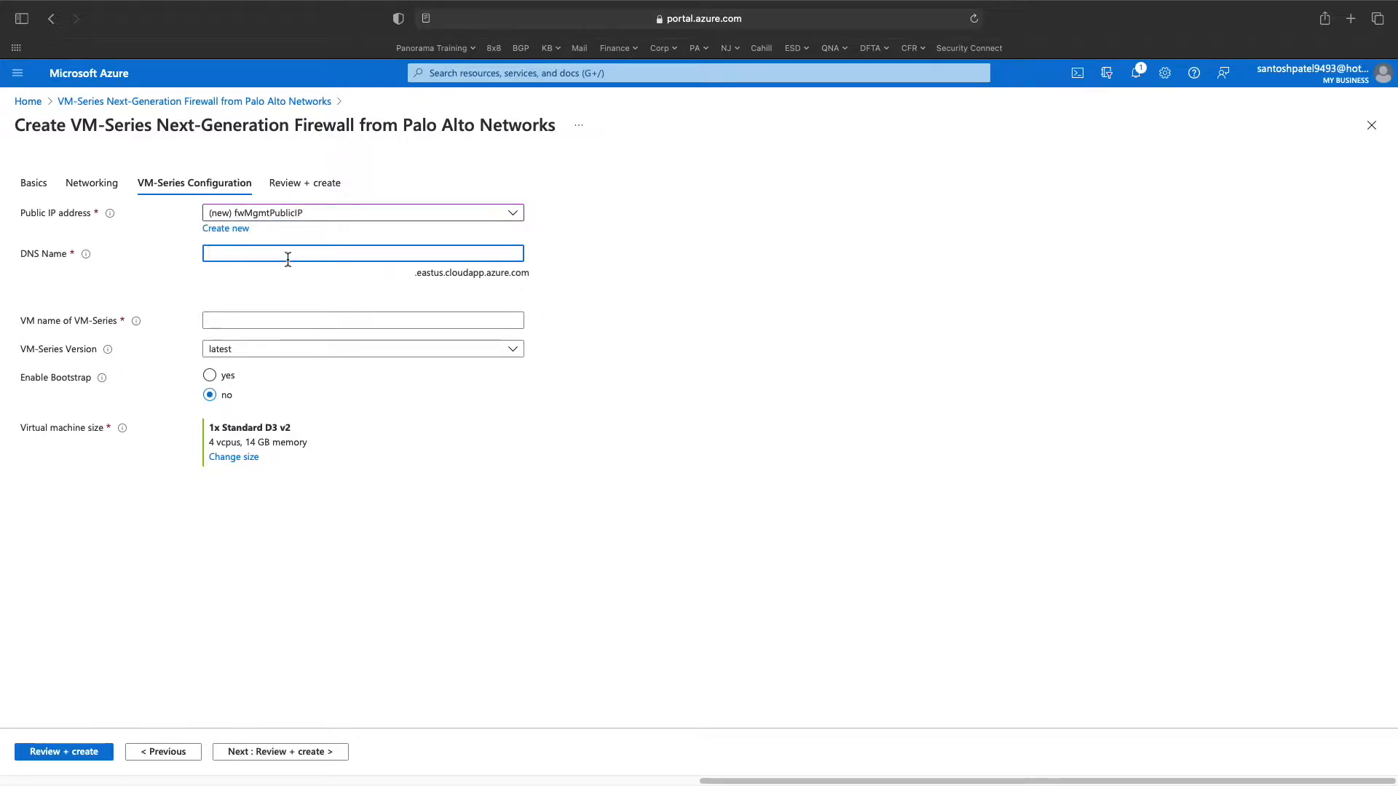
{"action": "type", "text": "palo"}
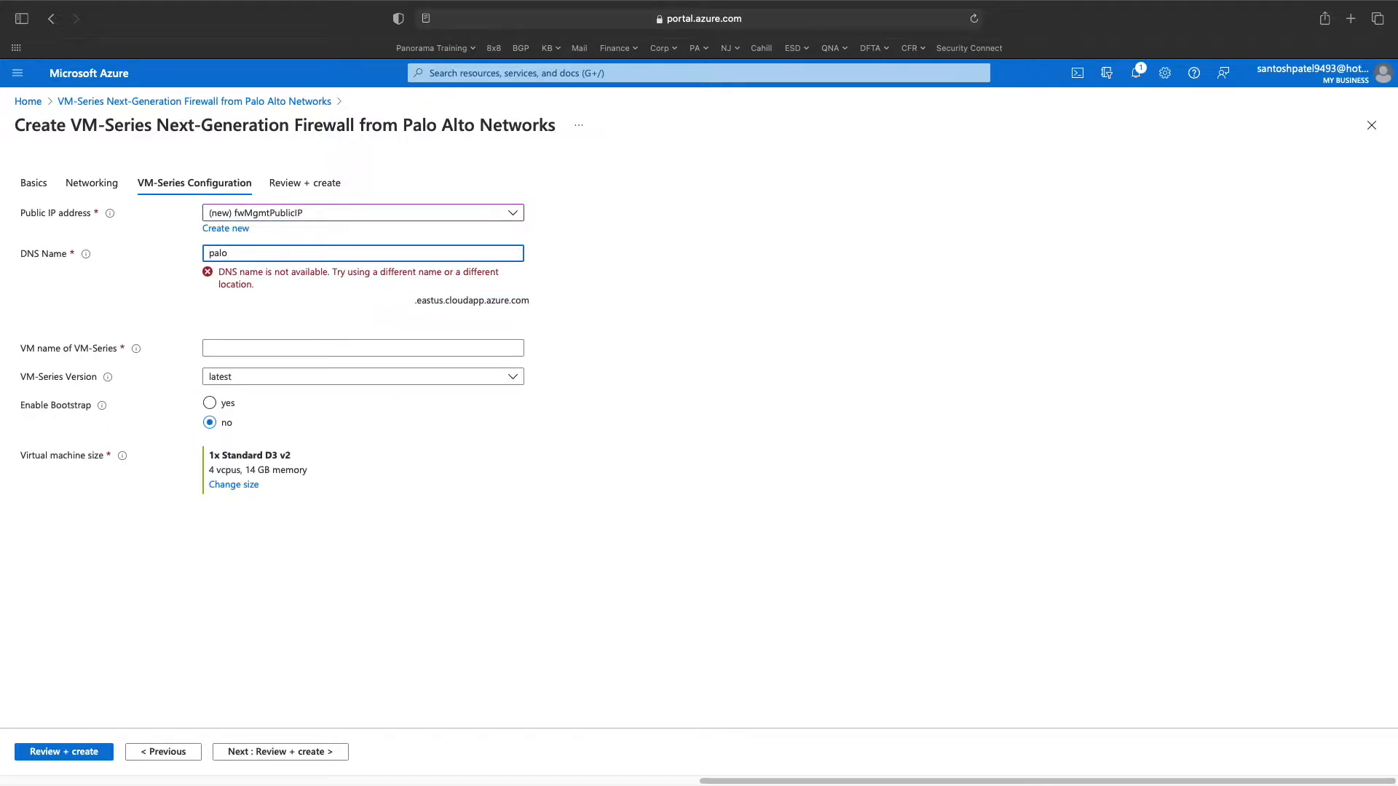
{"action": "type", "text": "vm"}
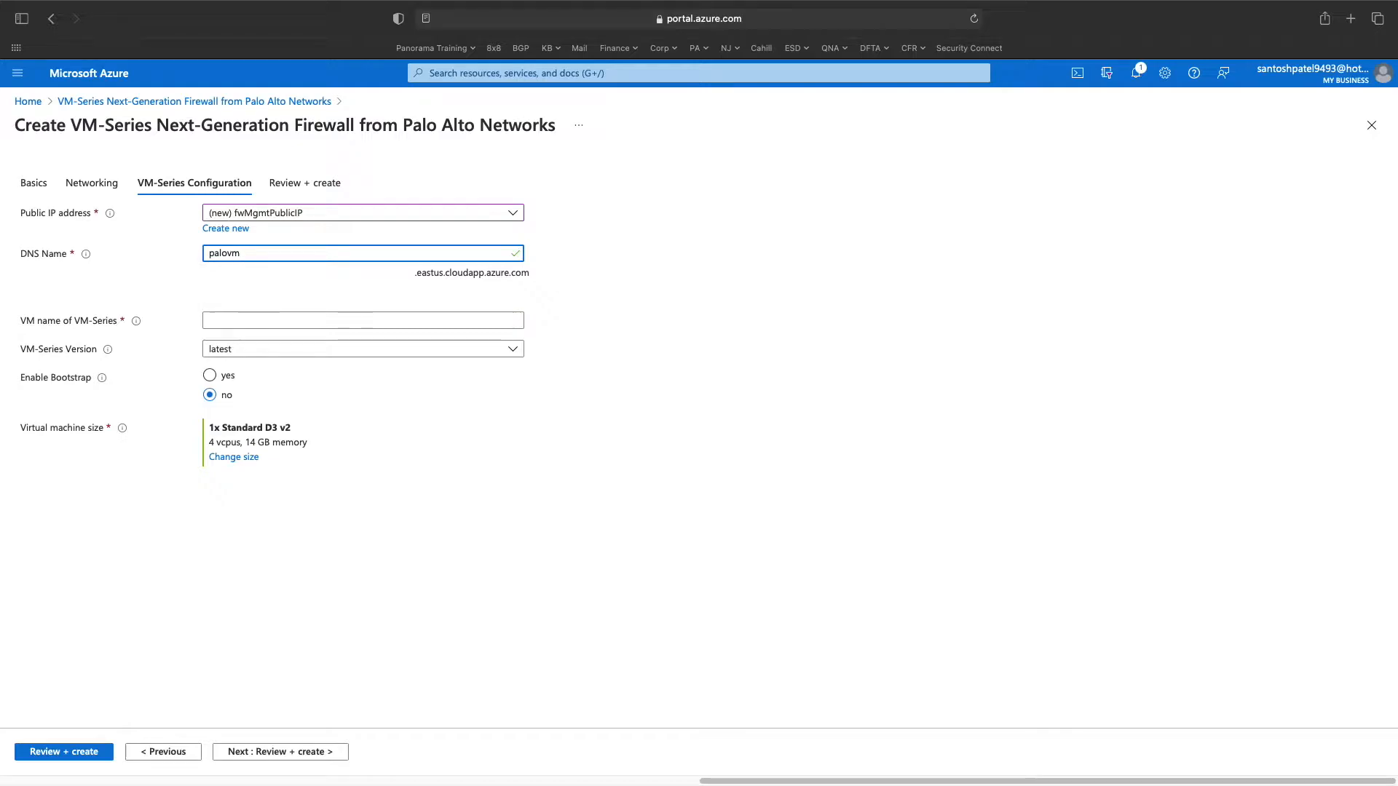
{"action": "type", "text": "01"}
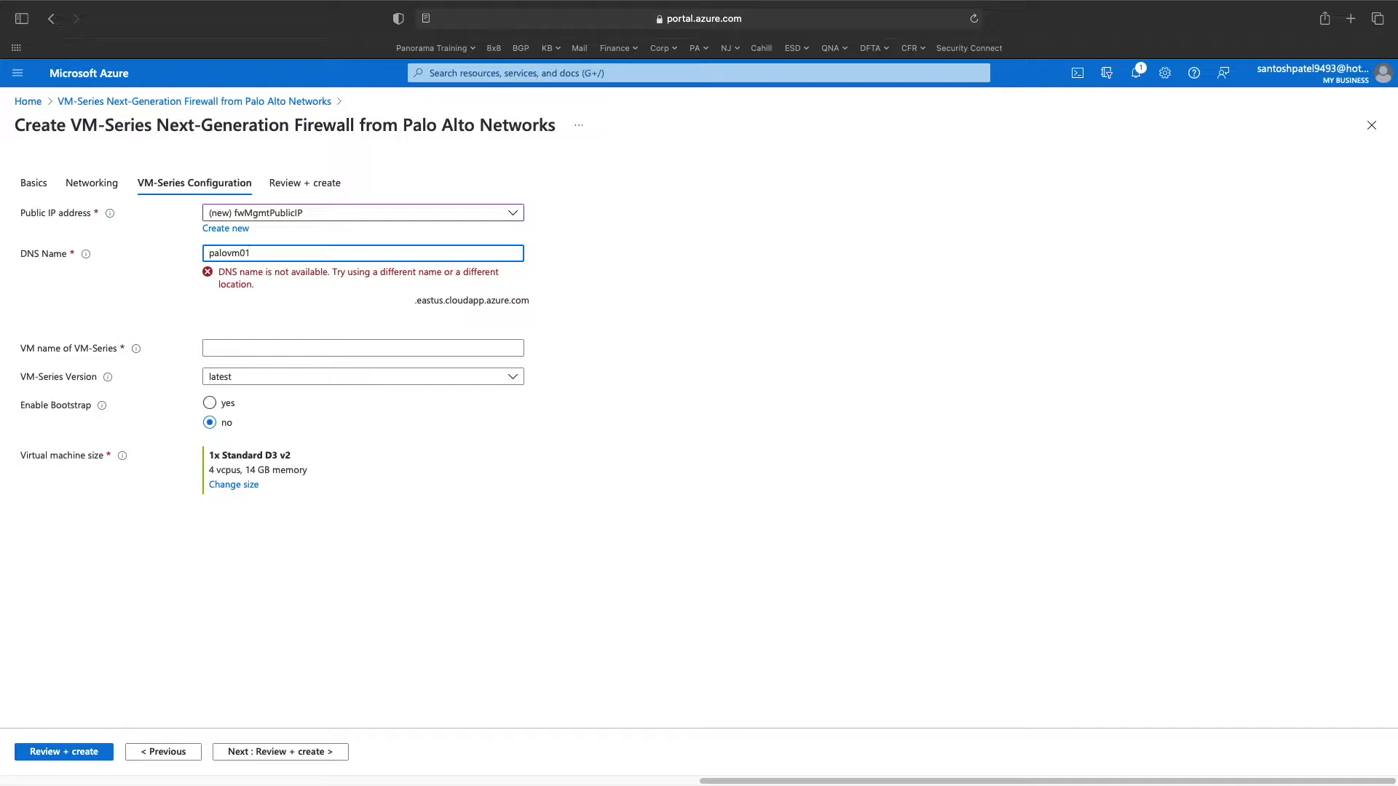
{"action": "key", "text": "BackSpace"}
{"action": "type", "text": "01"}
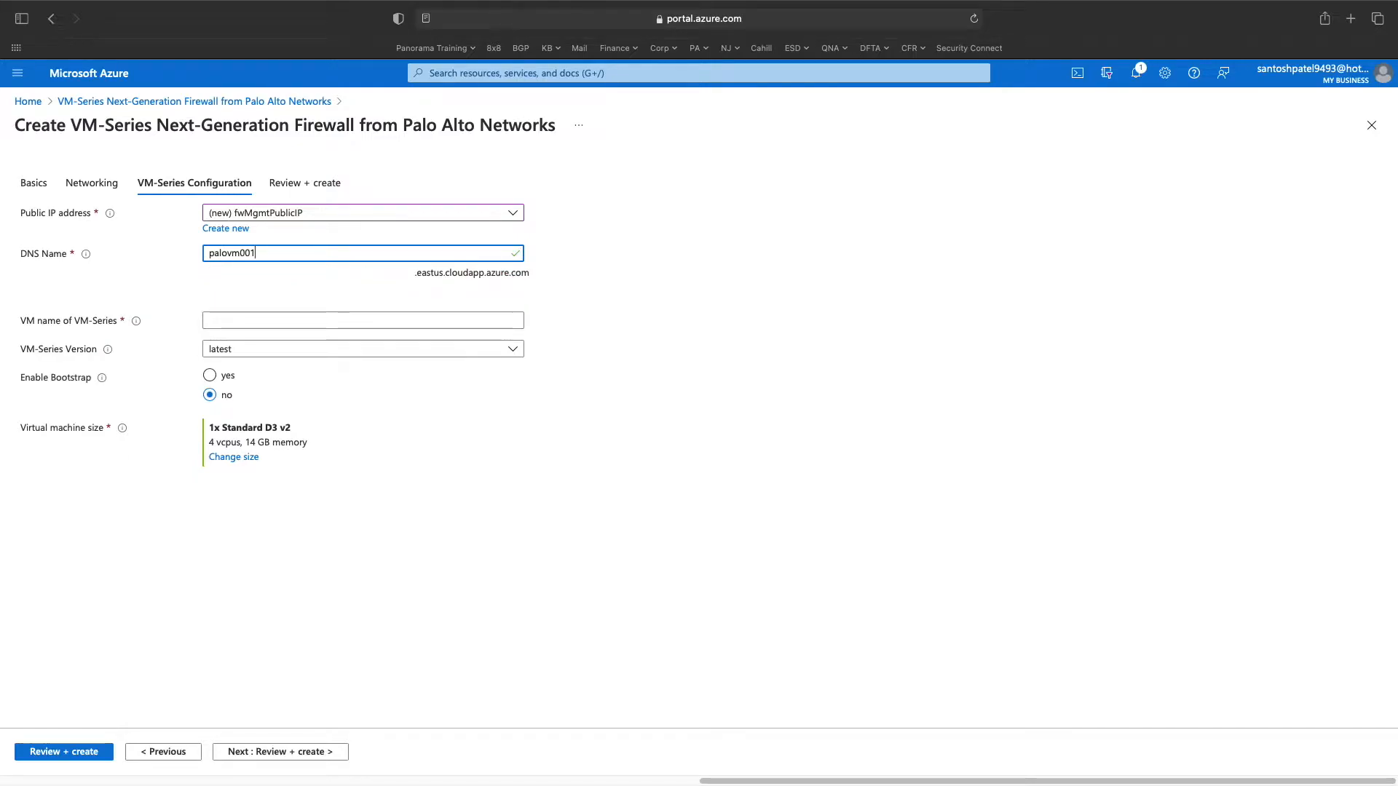
{"action": "left_click", "coordinate": [225, 323]}
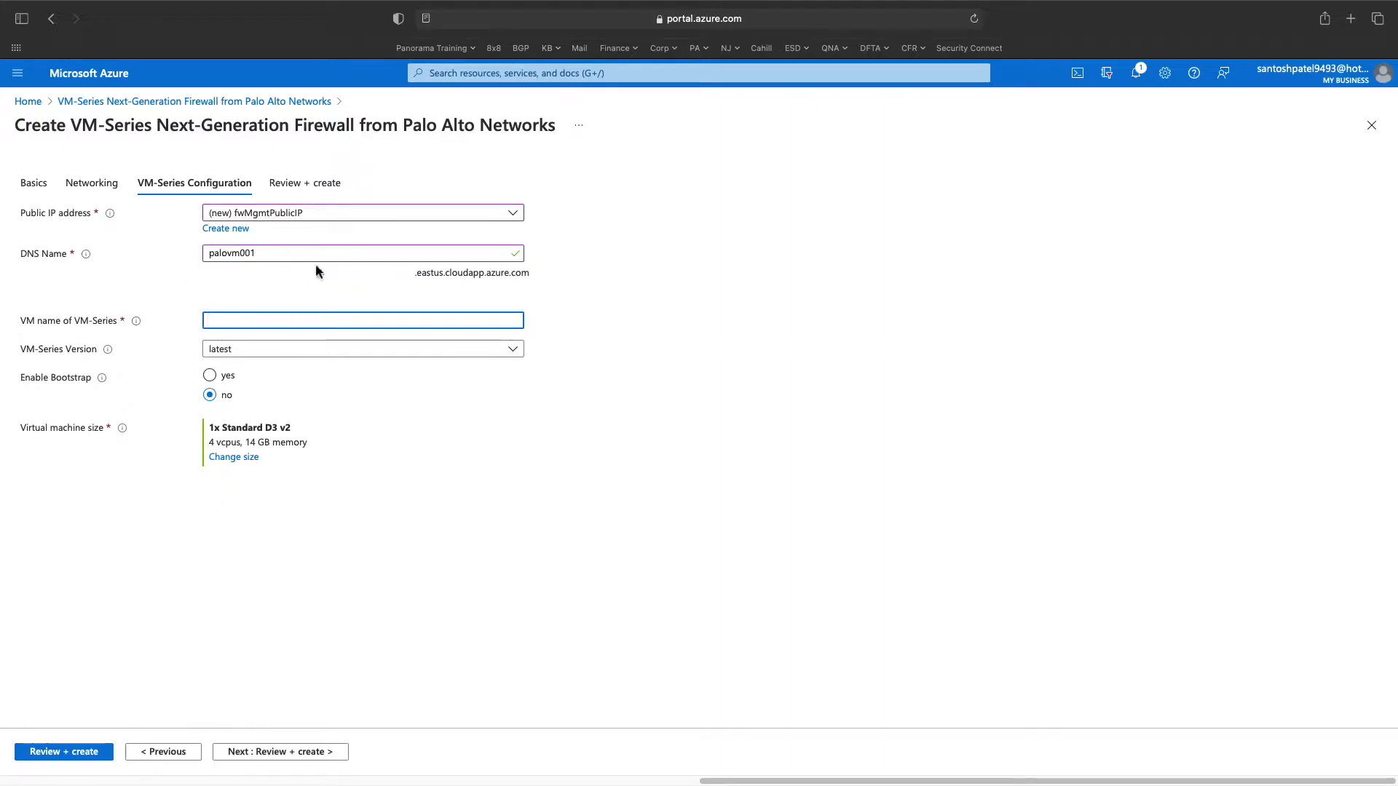
{"action": "left_click", "coordinate": [87, 255]}
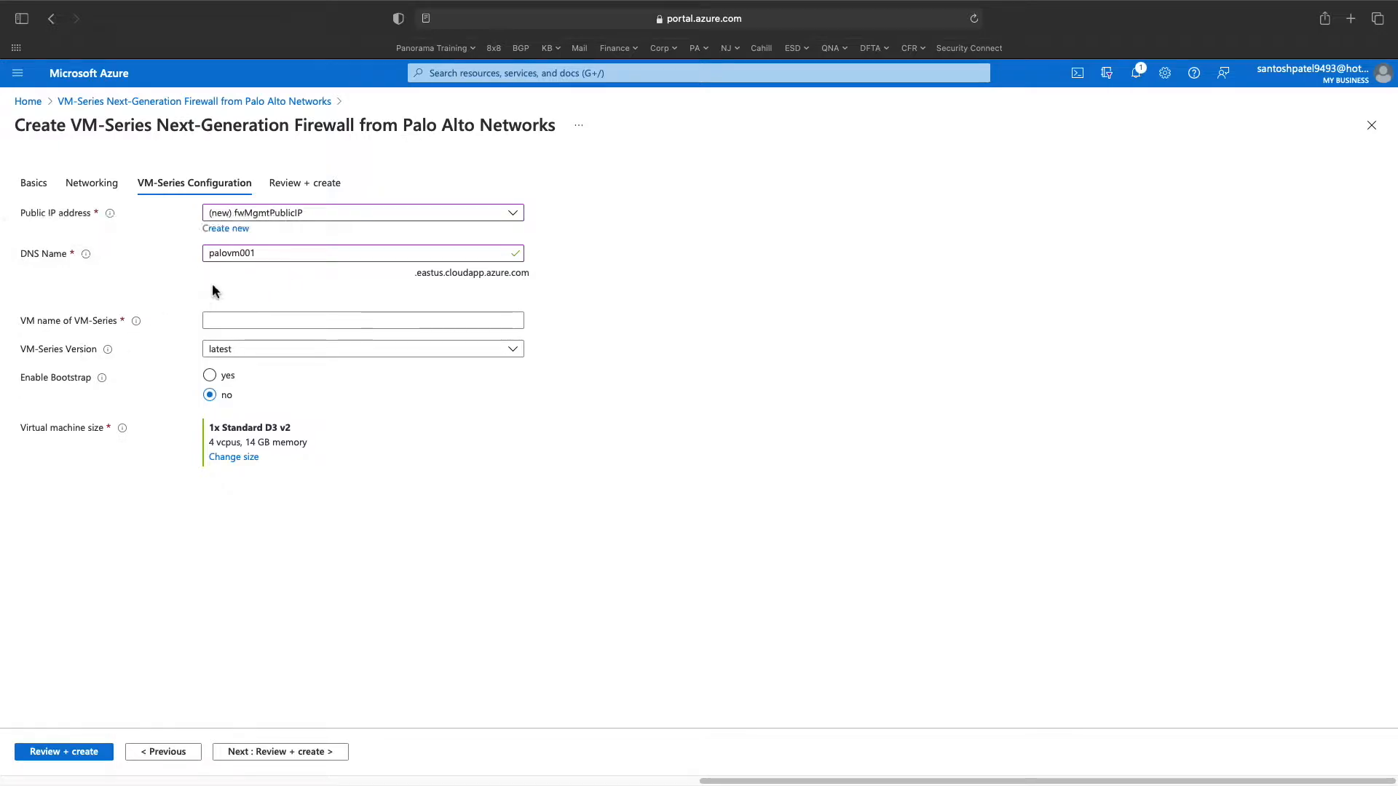
{"action": "left_click_drag", "start_coordinate": [414, 274], "coordinate": [546, 275]}
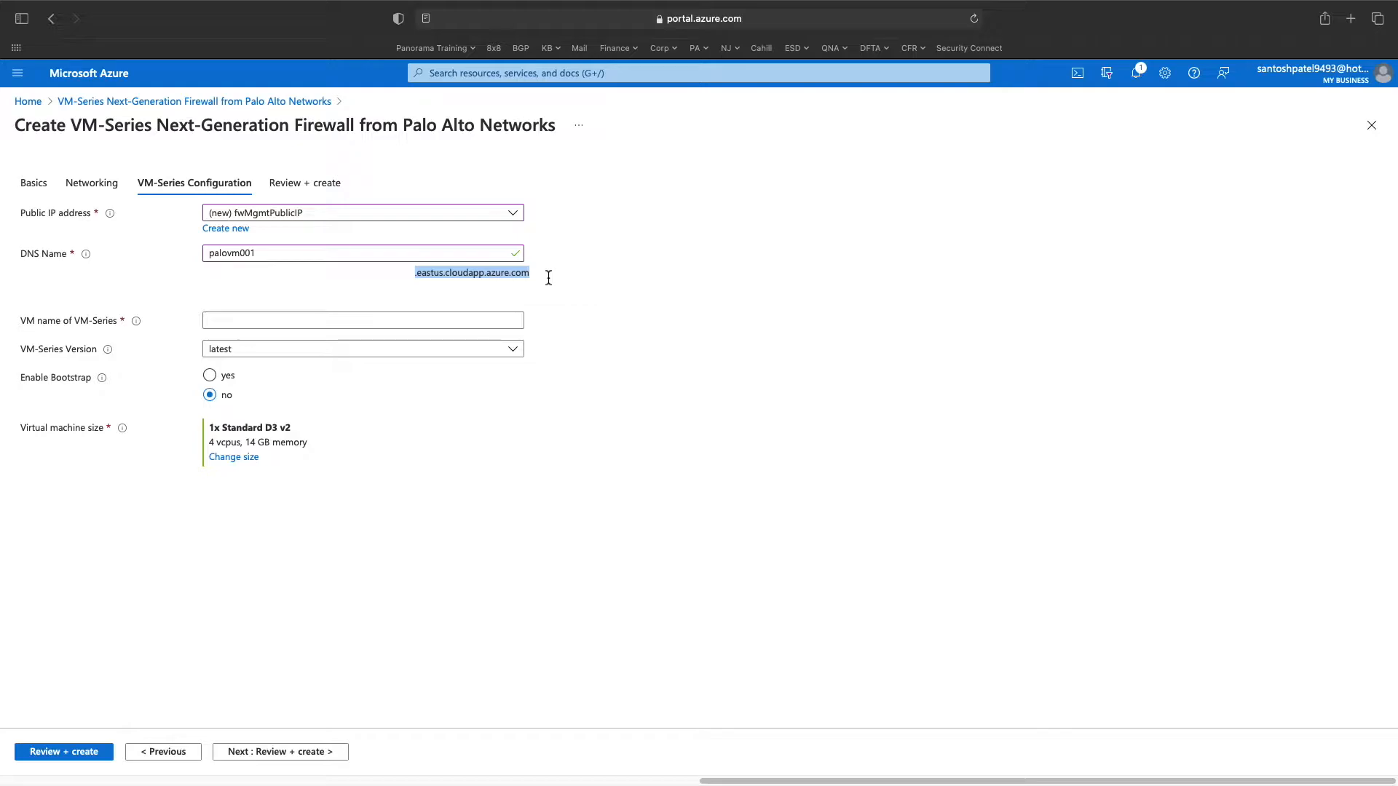
- Name the VM palovm001 and keep the Standard D3 v2 size with 4 vCPUs
{"action": "left_click", "coordinate": [337, 321]}
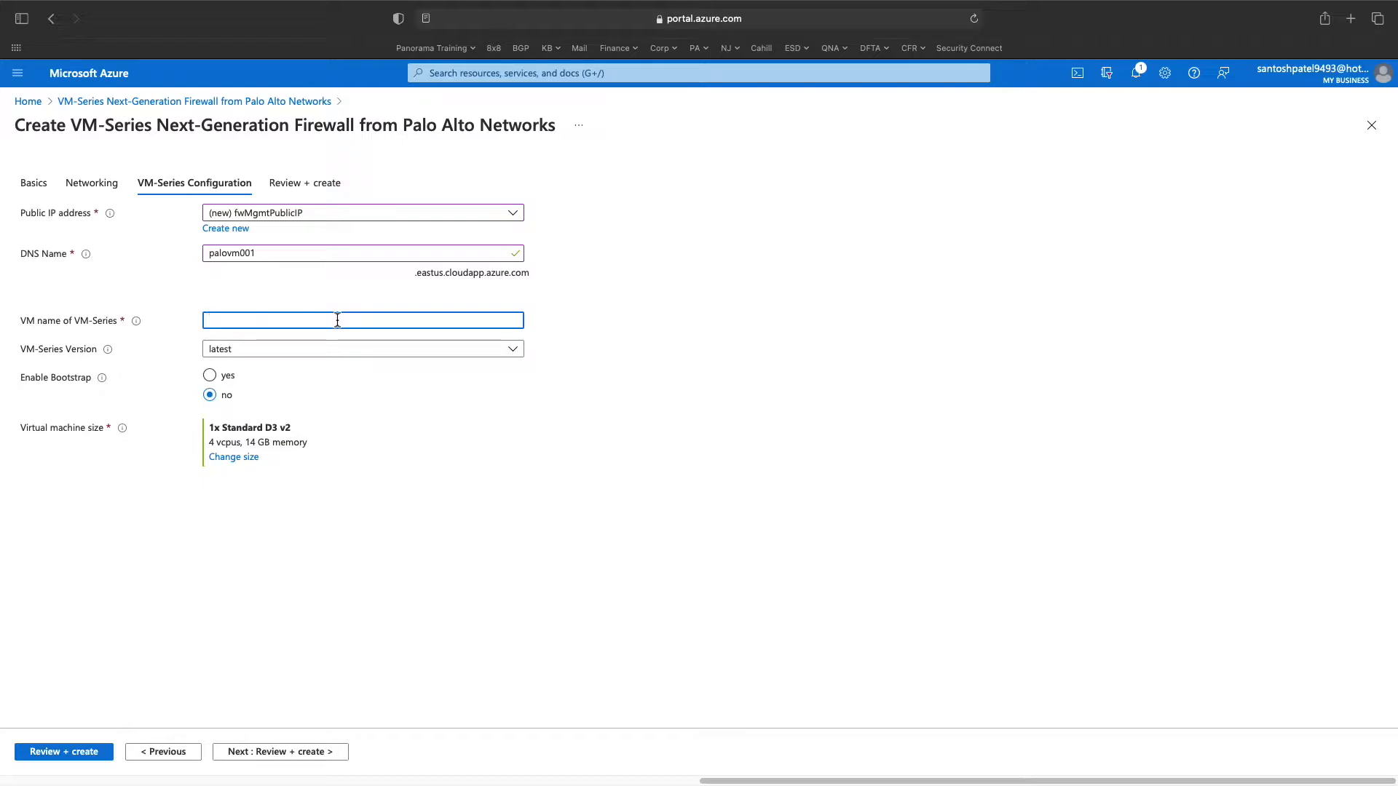
{"action": "type", "text": "palo"}
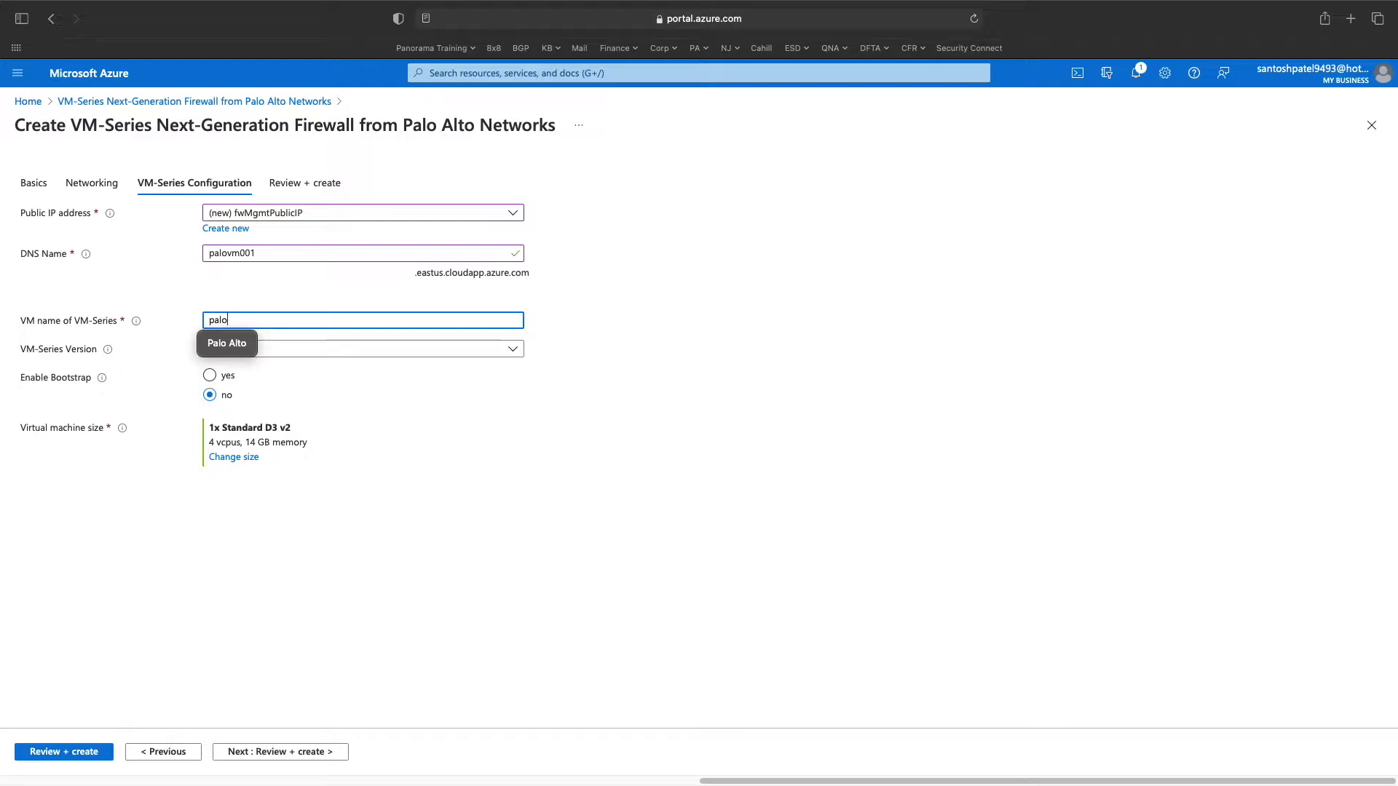
{"action": "type", "text": "vm001"}
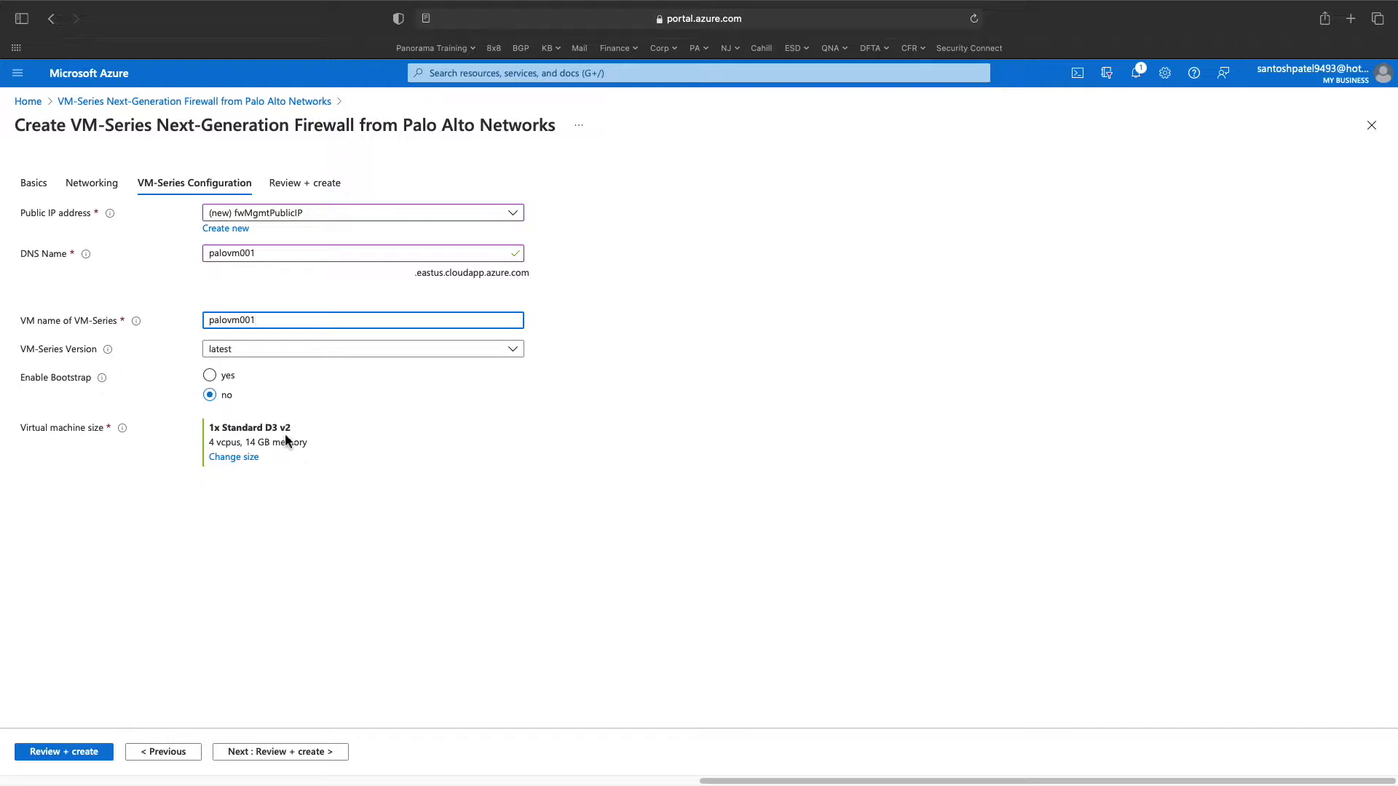
{"action": "left_click_drag", "start_coordinate": [264, 430], "coordinate": [297, 432]}
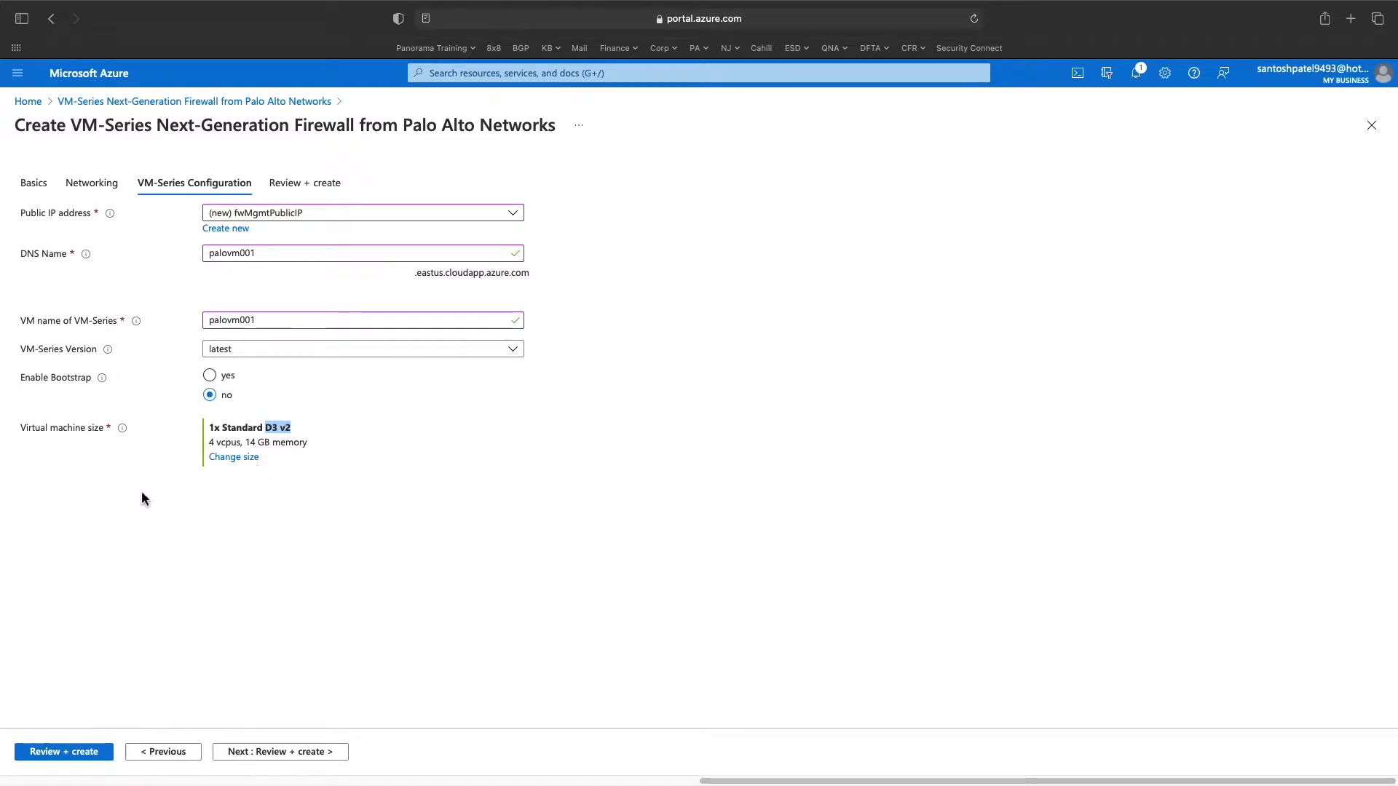
{"action": "mouse_move", "coordinate": [204, 445]}
{"action": "left_mouse_down"}
{"action": "mouse_move", "coordinate": [199, 434]}
{"action": "mouse_move", "coordinate": [209, 442]}
{"action": "left_mouse_up"}
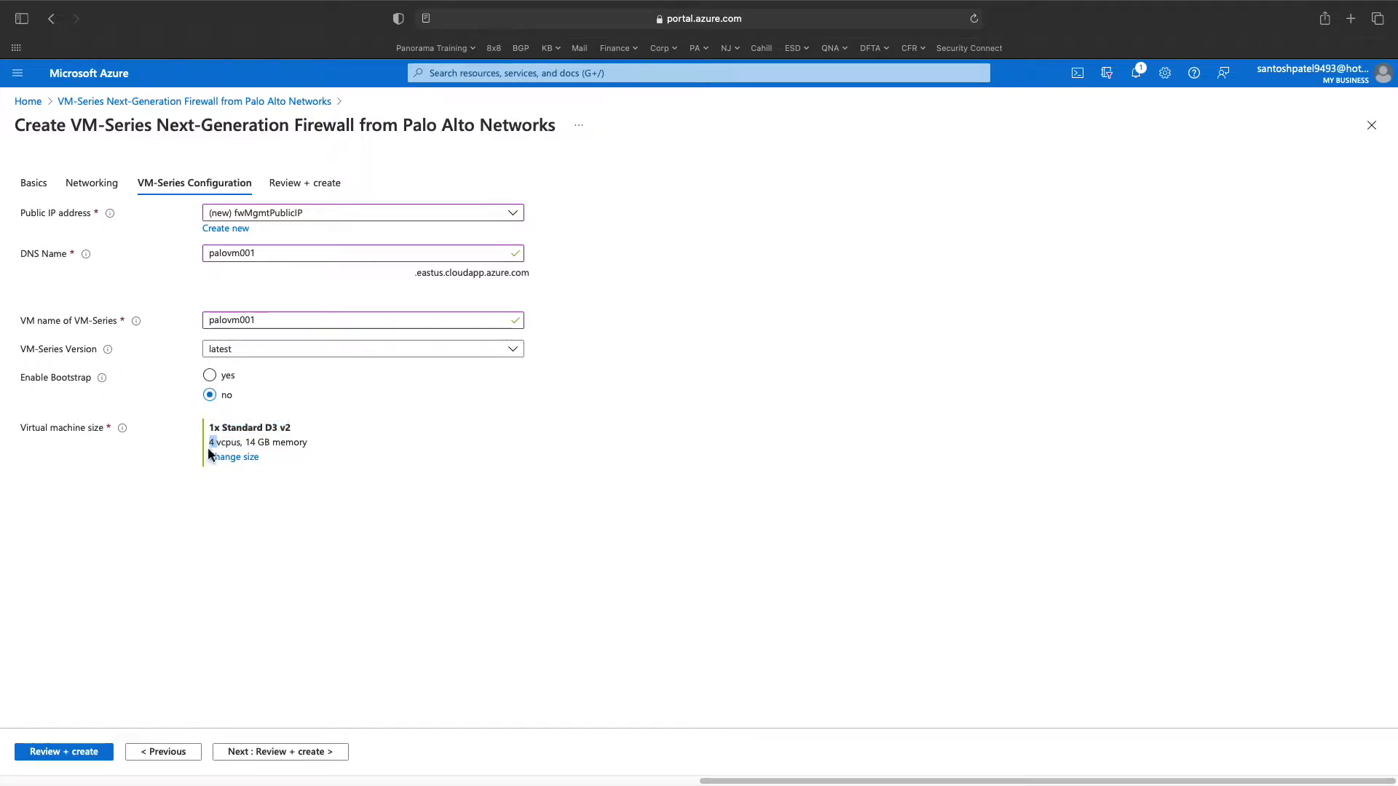
{"action": "left_click_drag", "start_coordinate": [265, 429], "coordinate": [301, 434]}
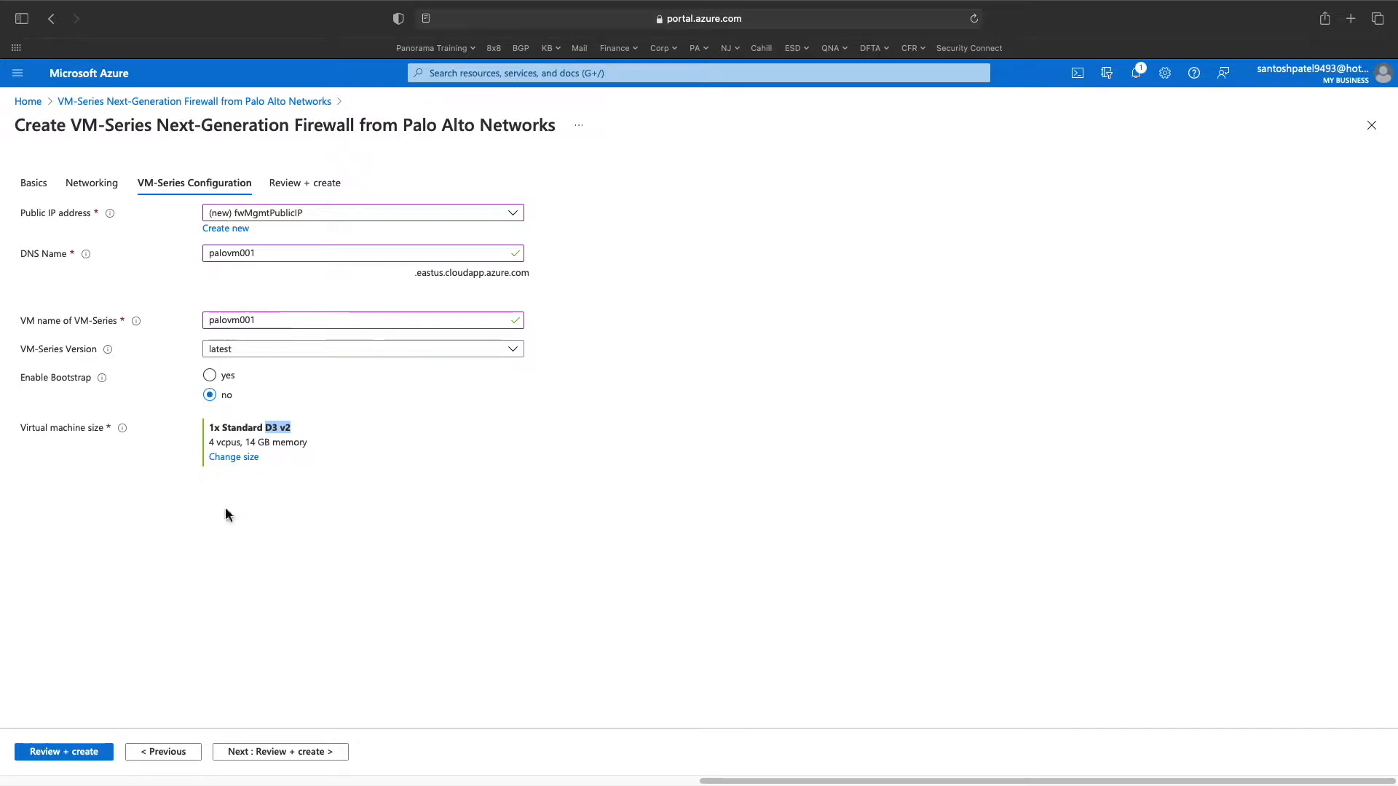
{"action": "left_click", "coordinate": [211, 444]}
{"action": "left_click", "coordinate": [292, 433]}
{"action": "left_click_drag", "start_coordinate": [273, 435], "coordinate": [266, 431]}
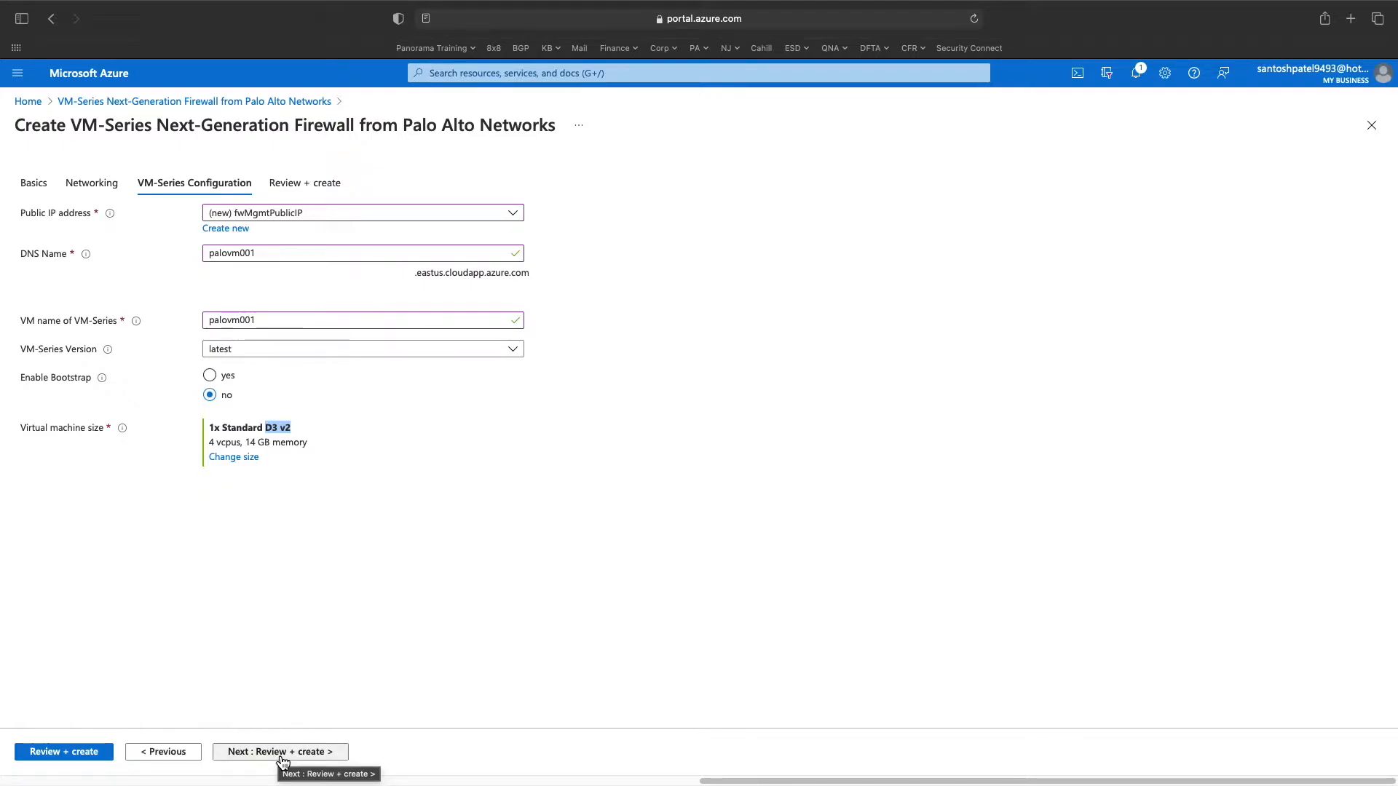
{"action": "left_click", "coordinate": [320, 563]}
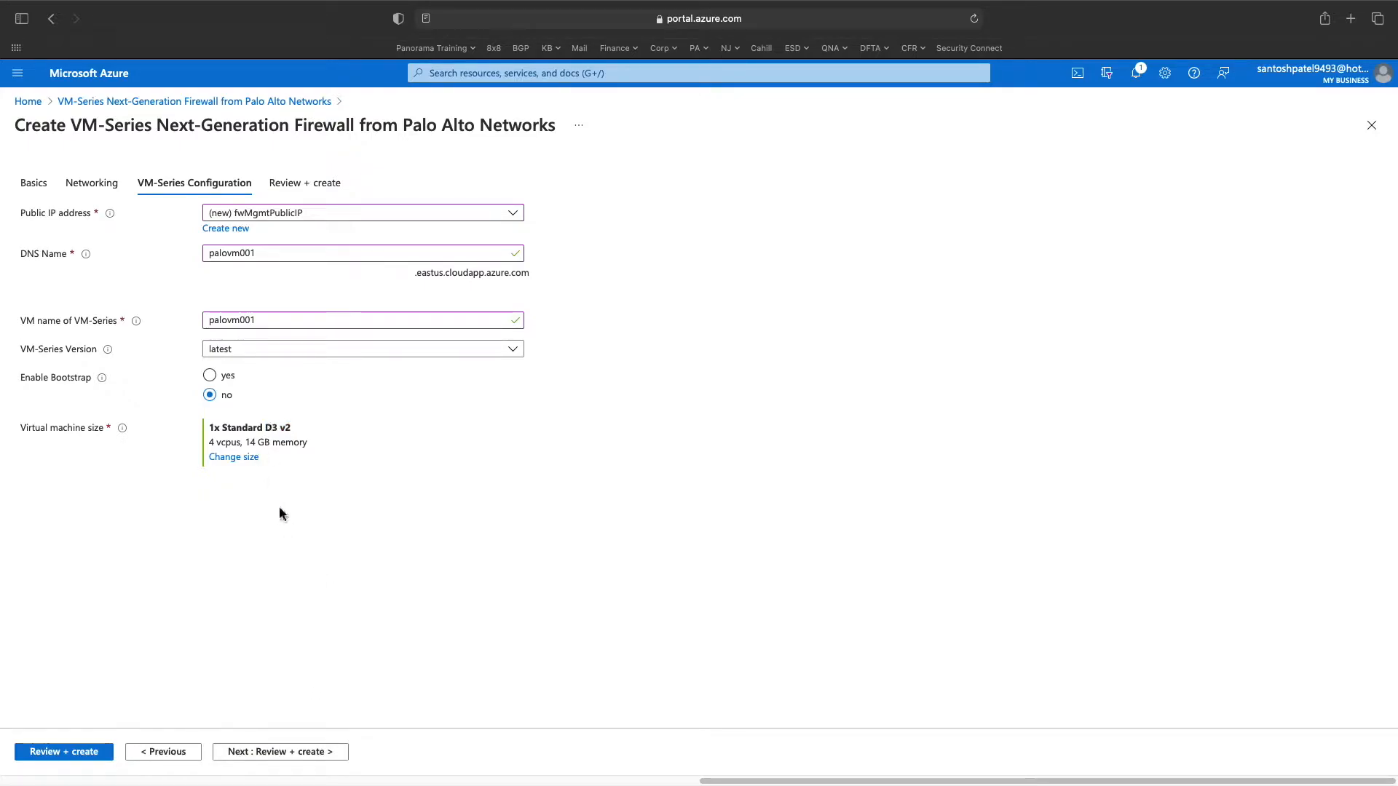
- Review the validated firewall summary and create the deployment into PalloVM001
{"action": "left_click", "coordinate": [324, 753]}
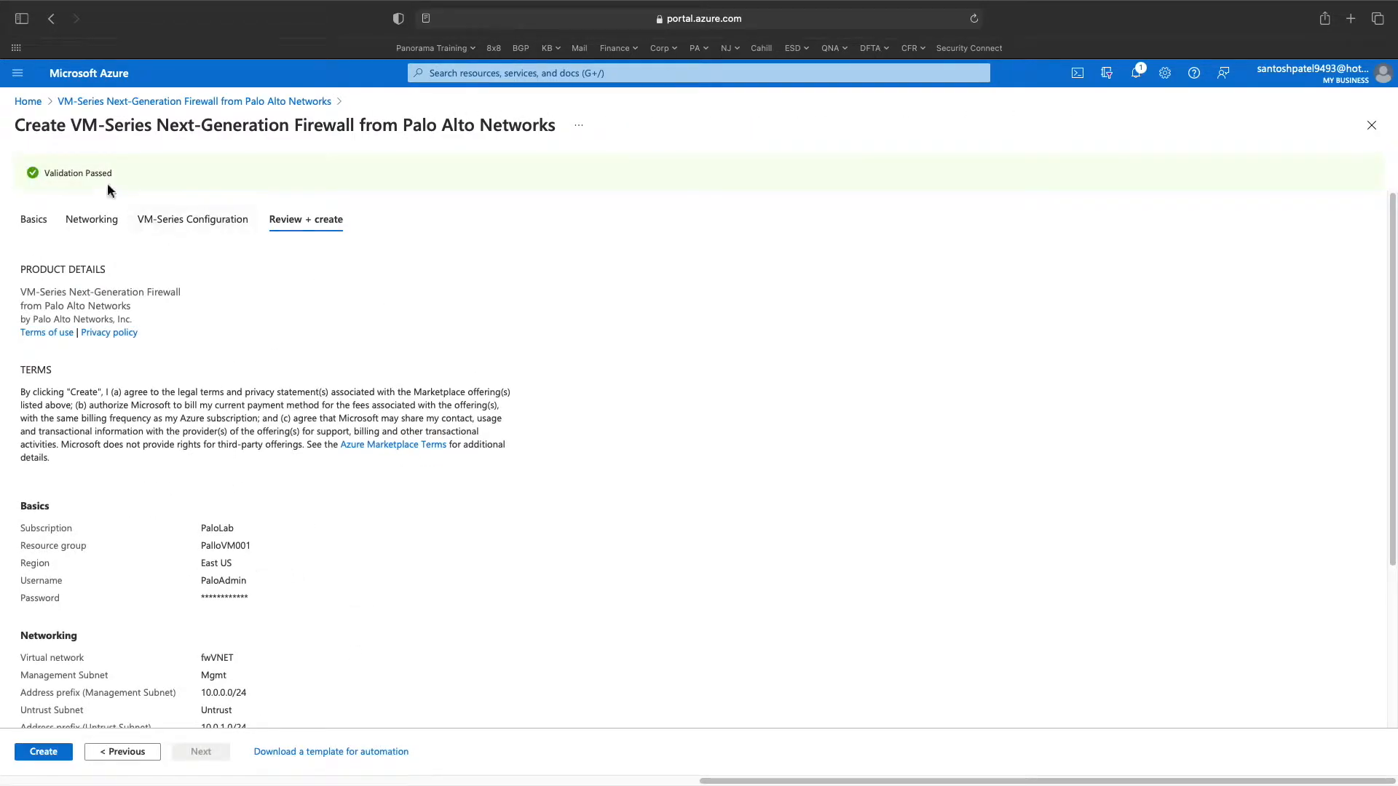
{"action": "scroll", "coordinate": [109, 648], "scroll_direction": "down", "scroll_amount": 5}
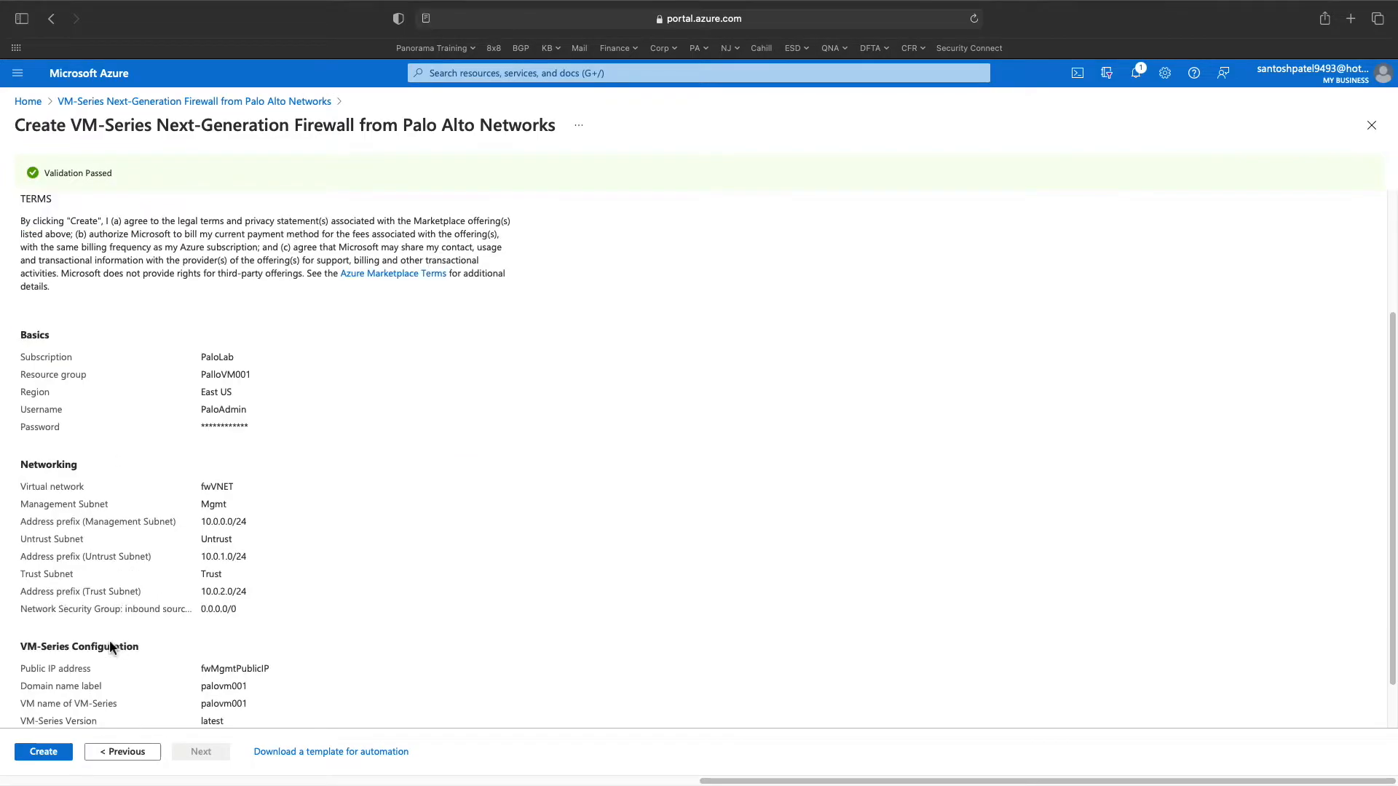
{"action": "left_click", "coordinate": [55, 760]}
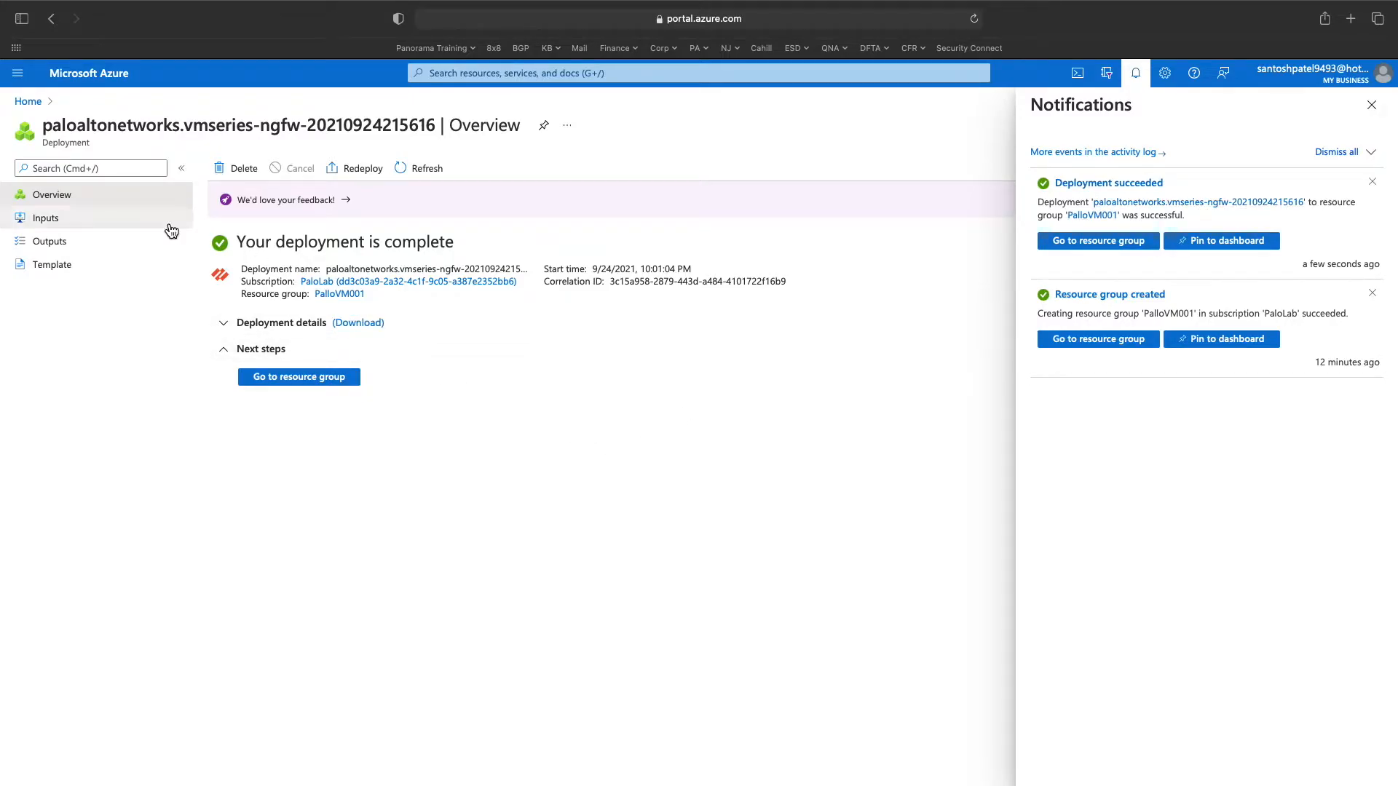
- Return Home and open PalloVM001 to view the deployed palovm001 VM and its resources
{"action": "left_click", "coordinate": [28, 101]}
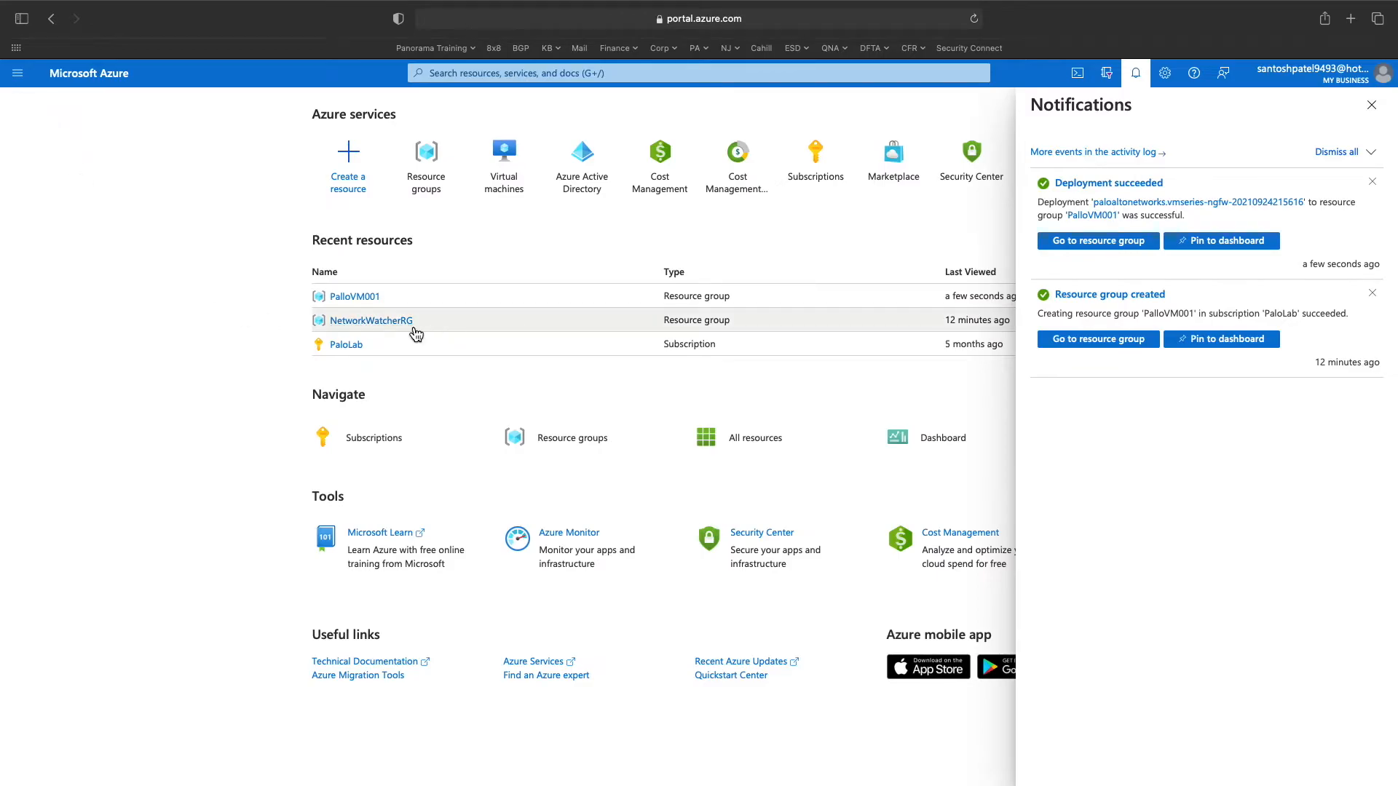
{"action": "left_click", "coordinate": [355, 298]}
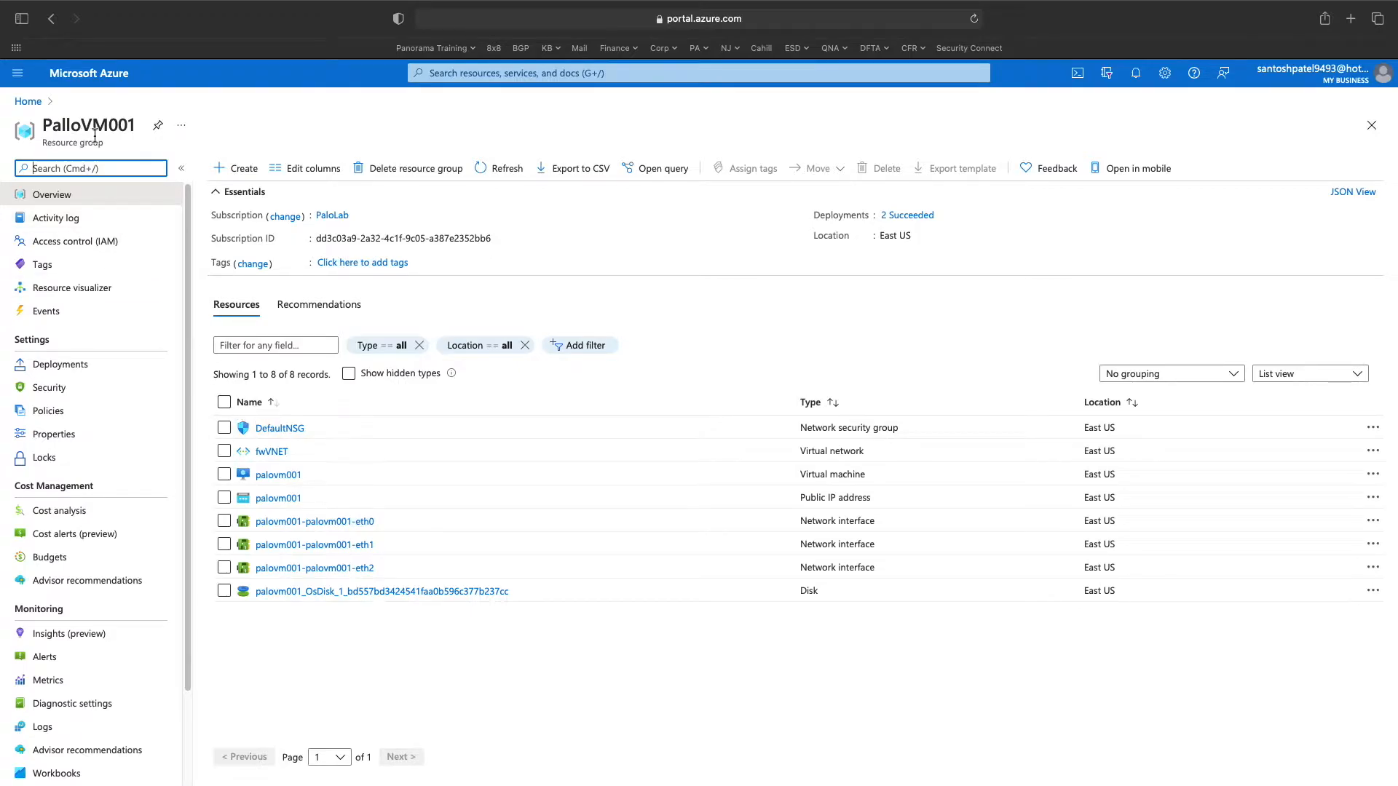
{"action": "left_click_drag", "start_coordinate": [71, 130], "coordinate": [42, 129]}
{"action": "left_click", "coordinate": [338, 674]}
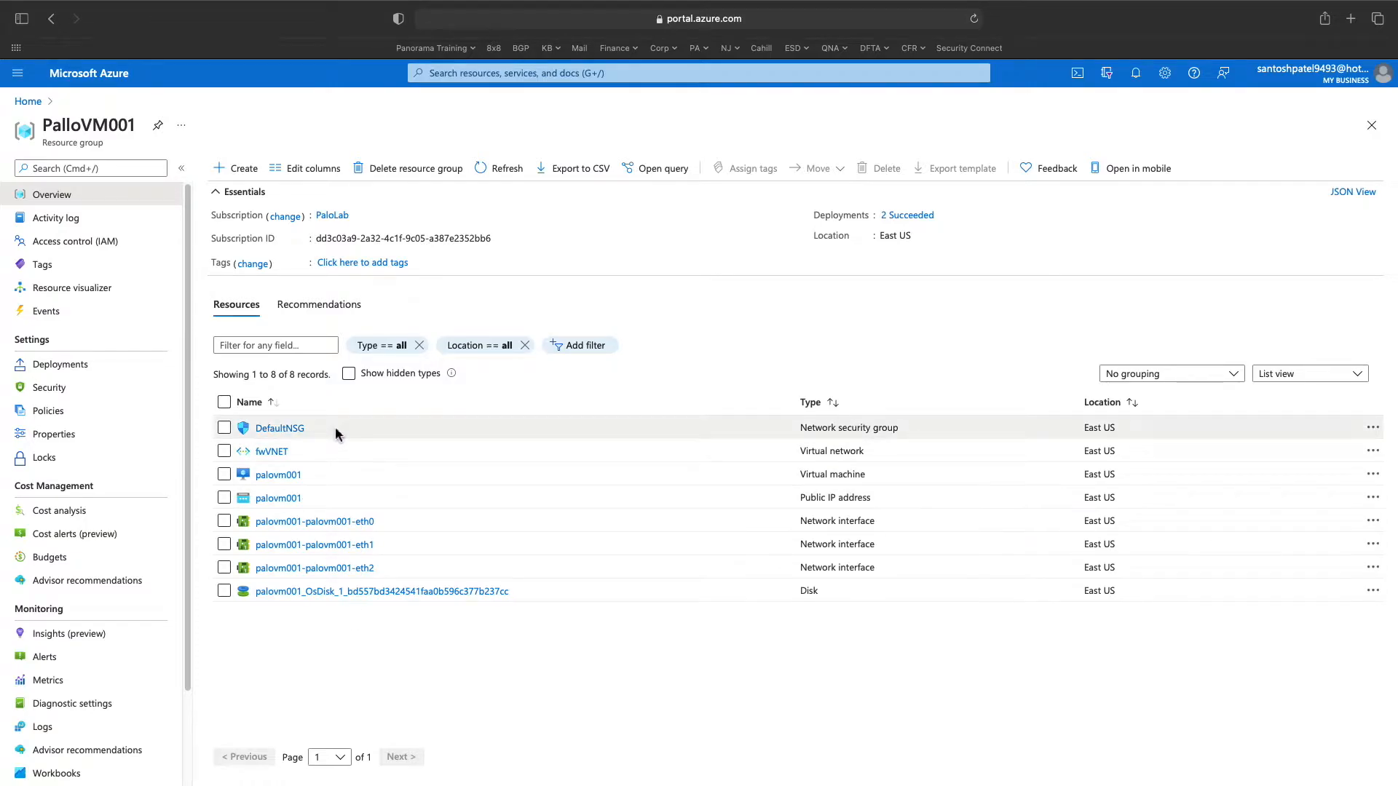
{"action": "left_click", "coordinate": [322, 479]}
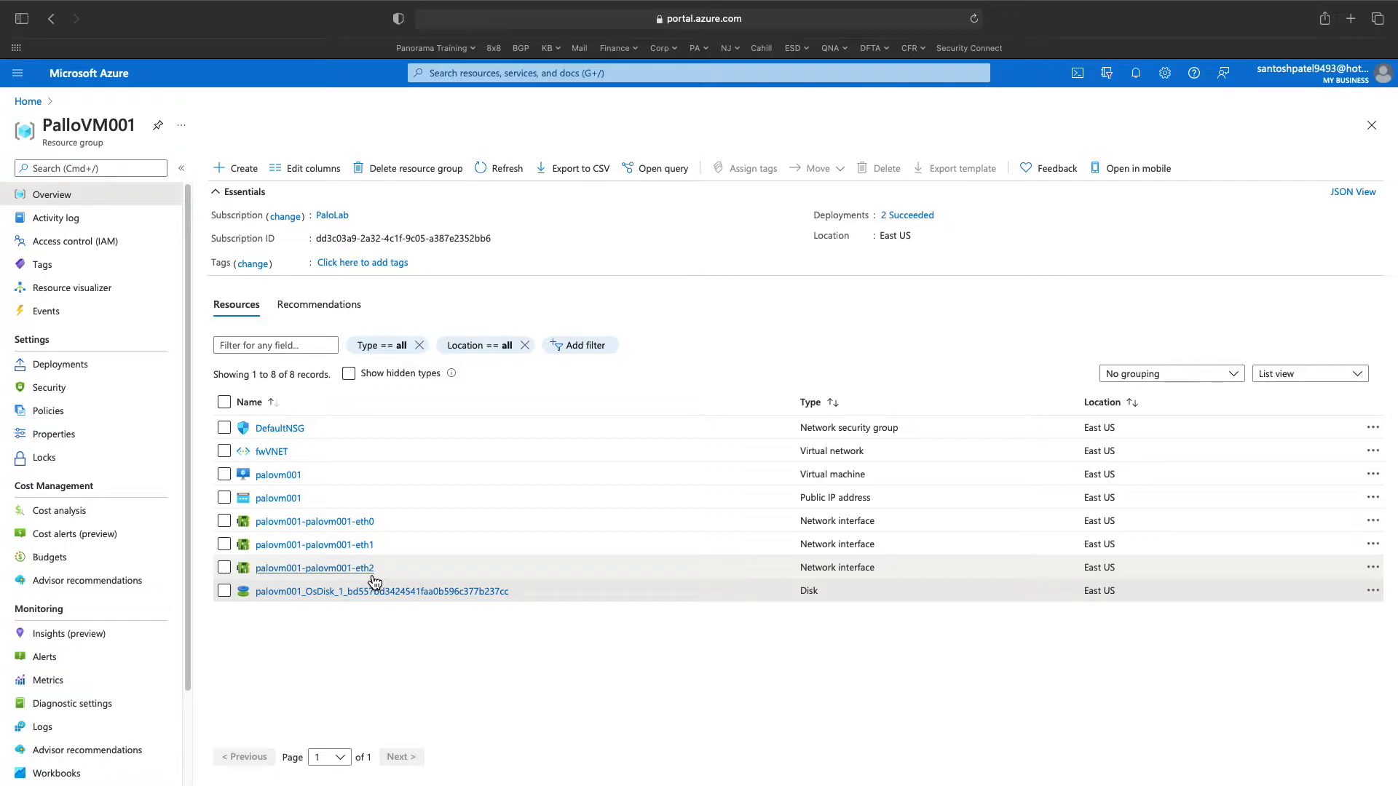
{"action": "left_click", "coordinate": [224, 521]}
{"action": "left_click", "coordinate": [224, 544]}
{"action": "left_click", "coordinate": [225, 568]}
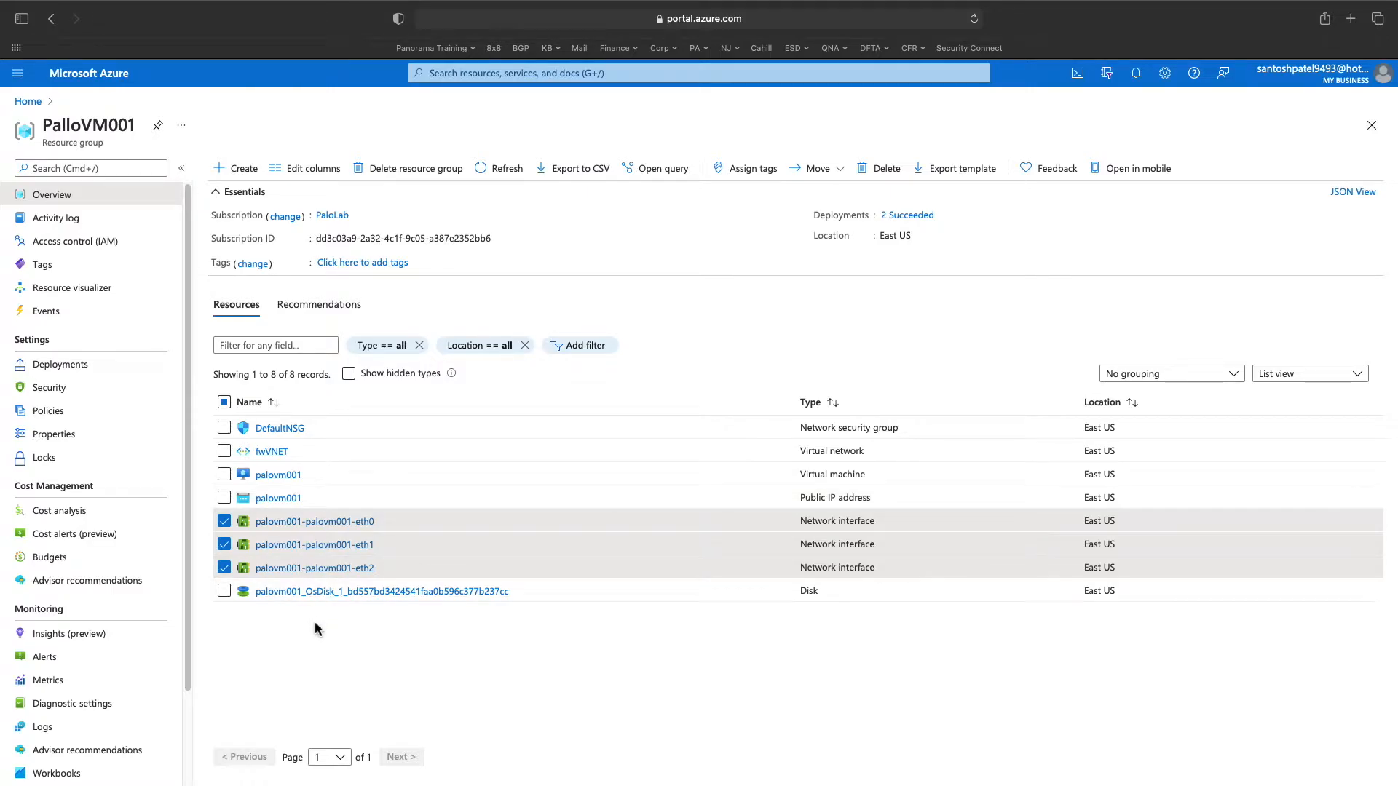
{"action": "left_click", "coordinate": [224, 547]}
{"action": "left_click", "coordinate": [224, 523]}
{"action": "left_click", "coordinate": [224, 570]}
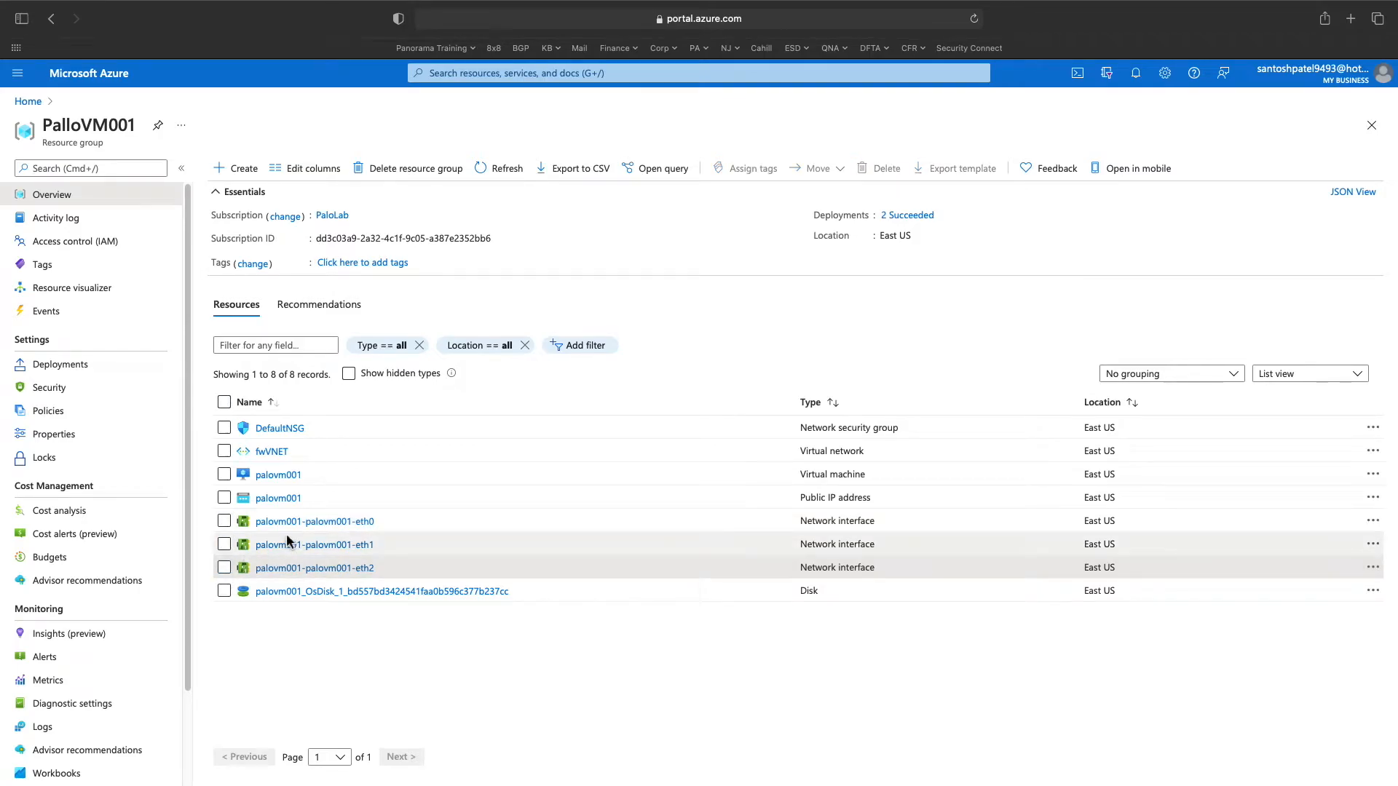
{"action": "left_click", "coordinate": [586, 508]}
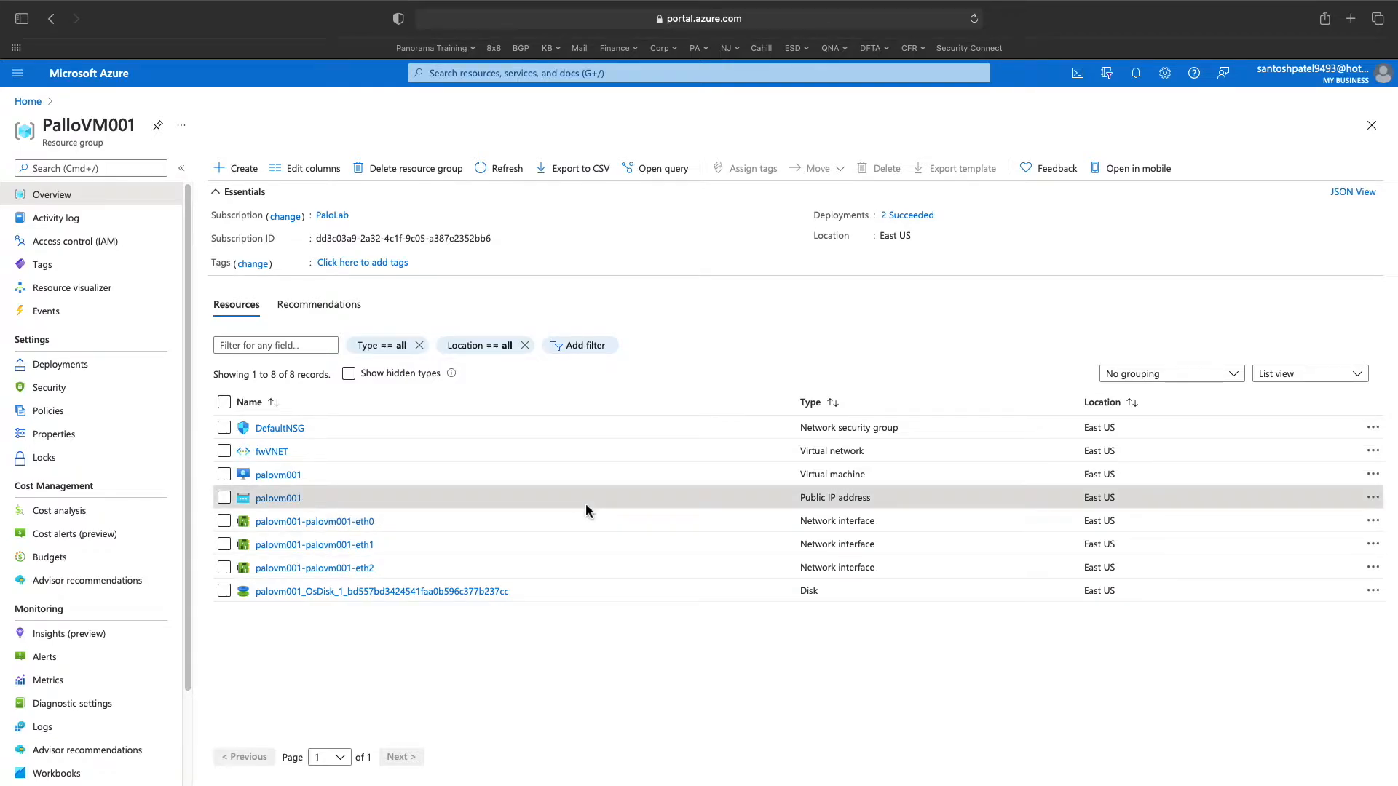
- Dissociate the Basic SKU public IP palovm001 from eth0, then go back to PalloVM001
{"action": "left_click", "coordinate": [283, 498]}
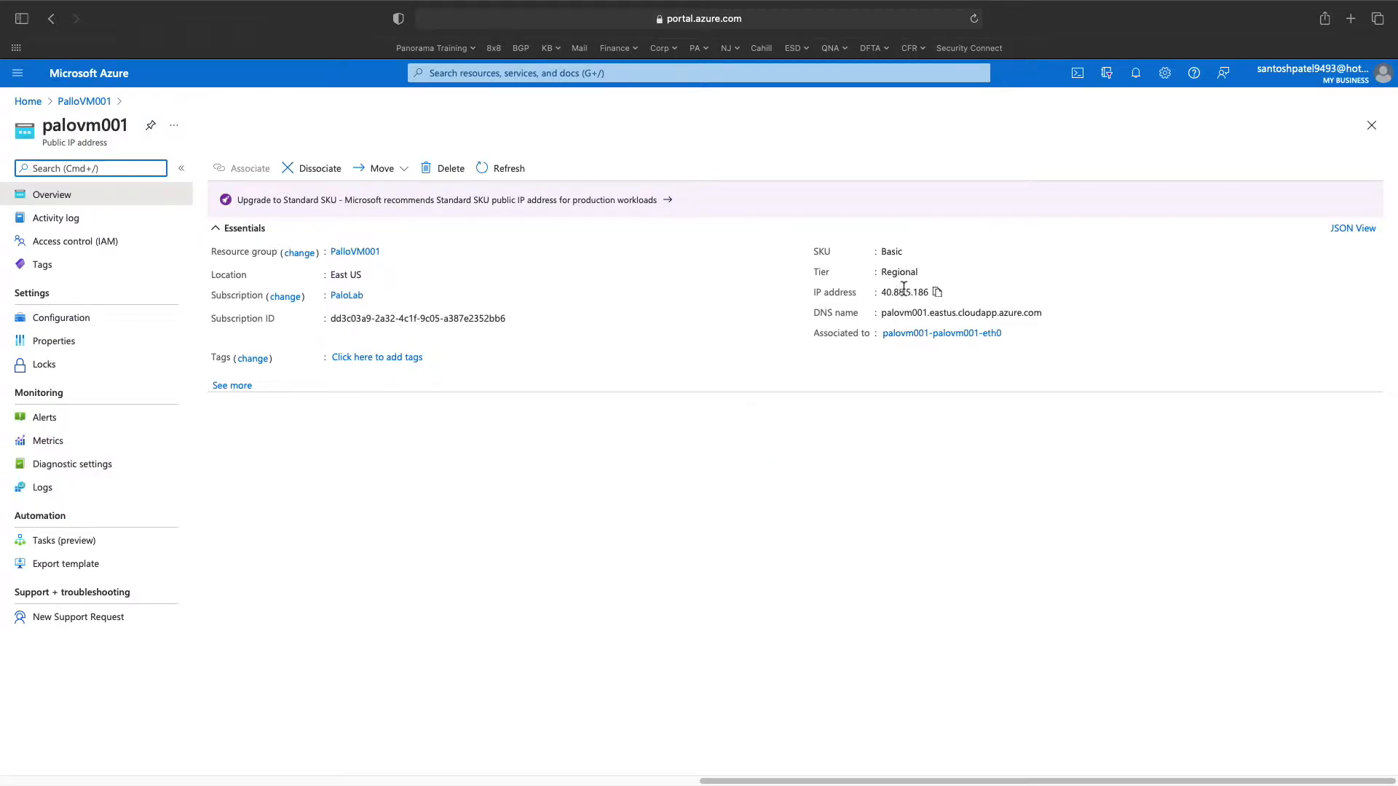
{"action": "double_click", "coordinate": [900, 251]}
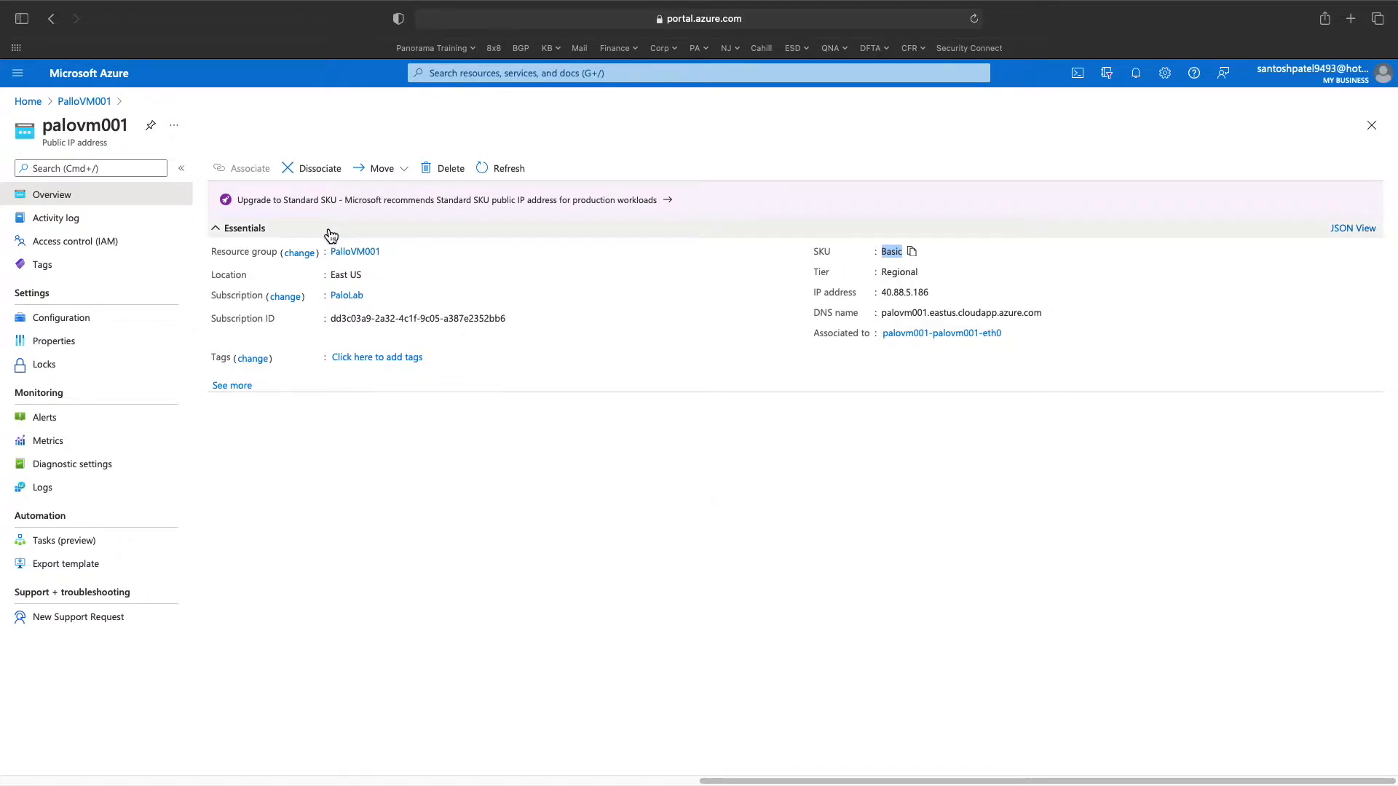
{"action": "left_click", "coordinate": [328, 181]}
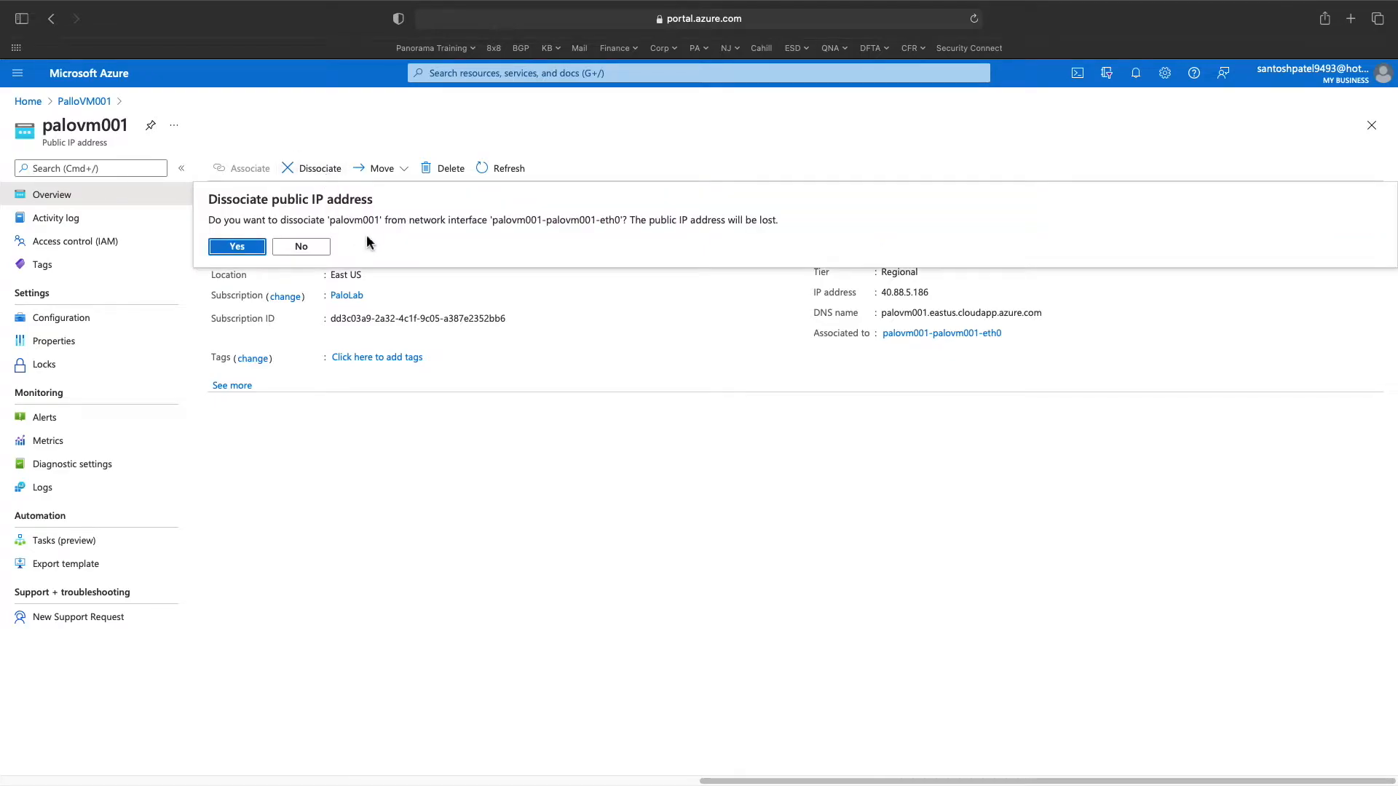
{"action": "left_click", "coordinate": [233, 248]}
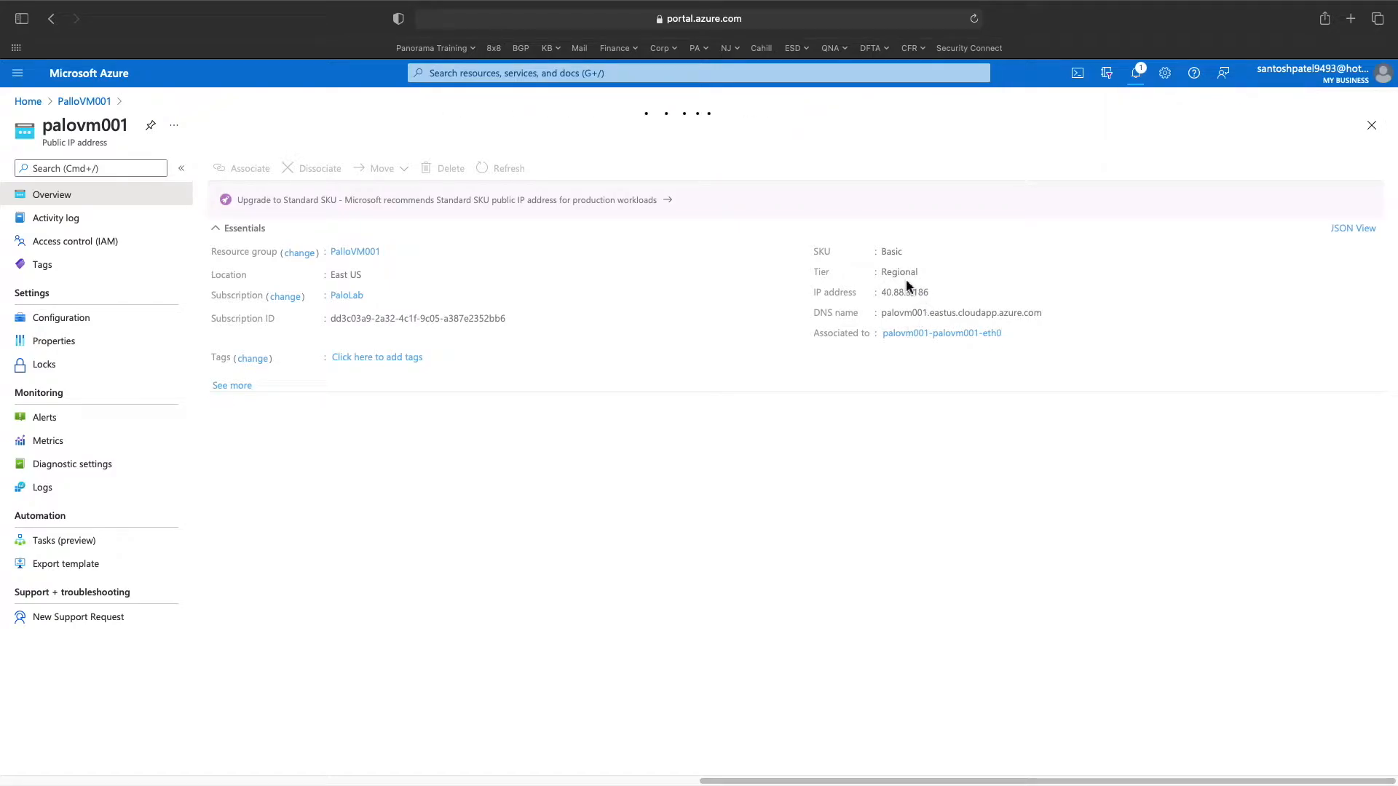
{"action": "left_click", "coordinate": [81, 103]}
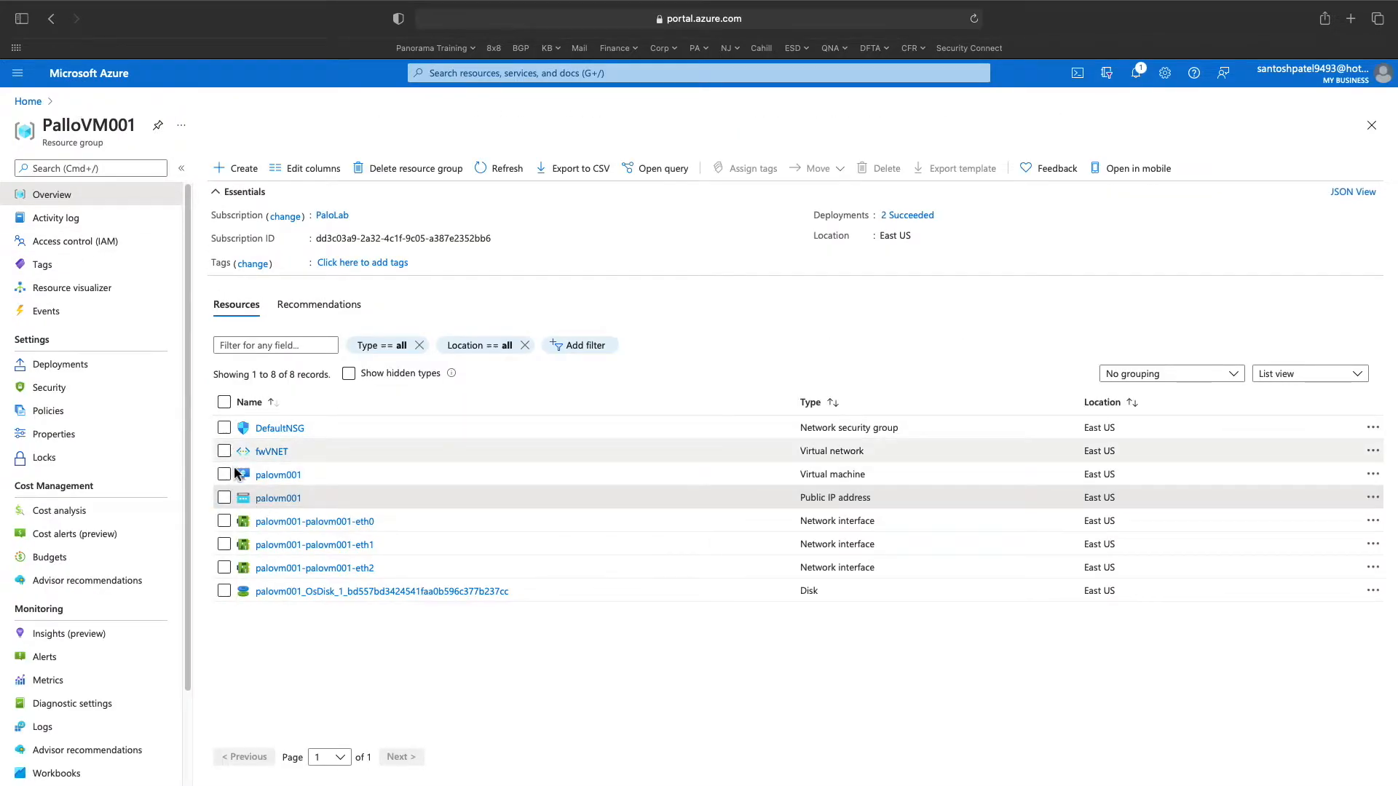
- Check the eth0 network interface, then reach the palovm001 VM via Home and PalloVM001
{"action": "left_click", "coordinate": [275, 522]}
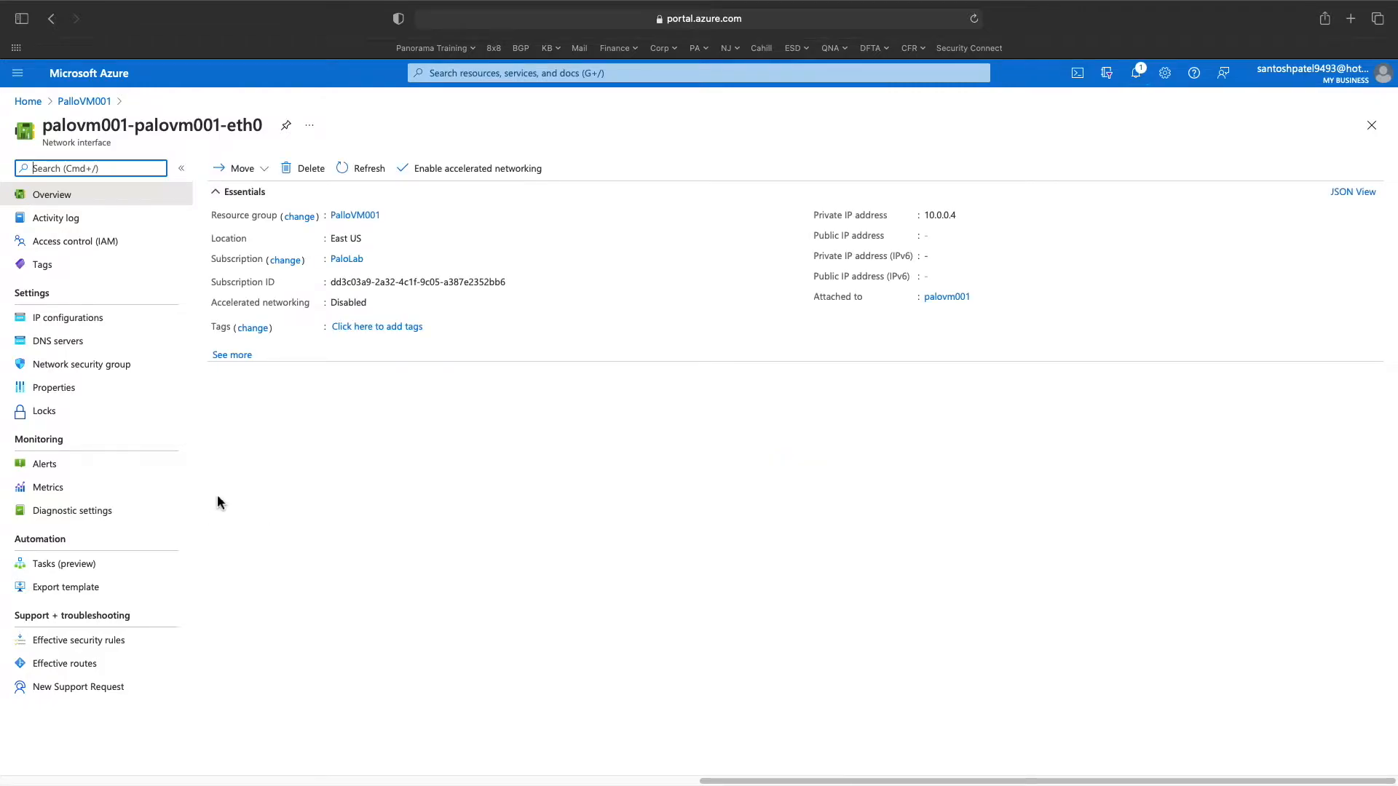
{"action": "left_click", "coordinate": [28, 101]}
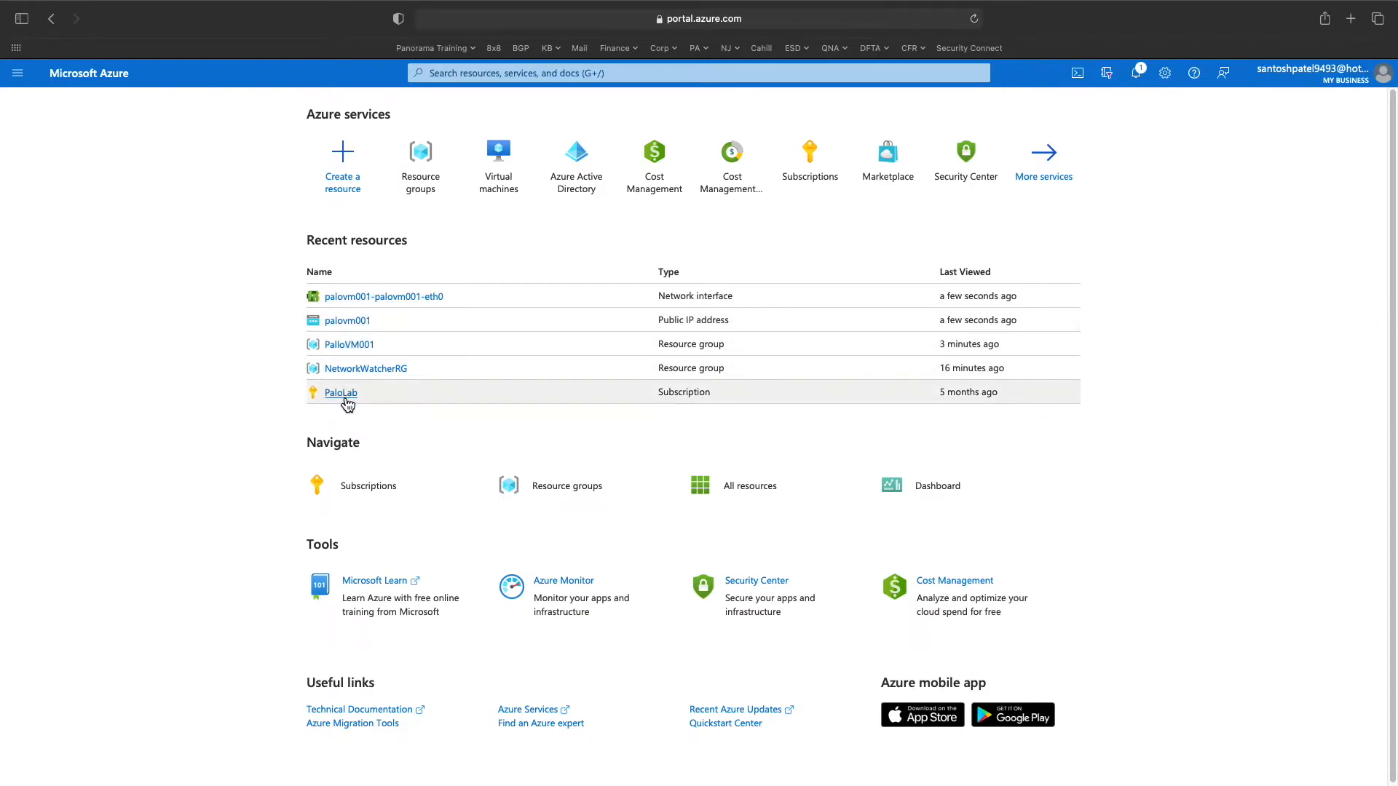
{"action": "left_click", "coordinate": [349, 346]}
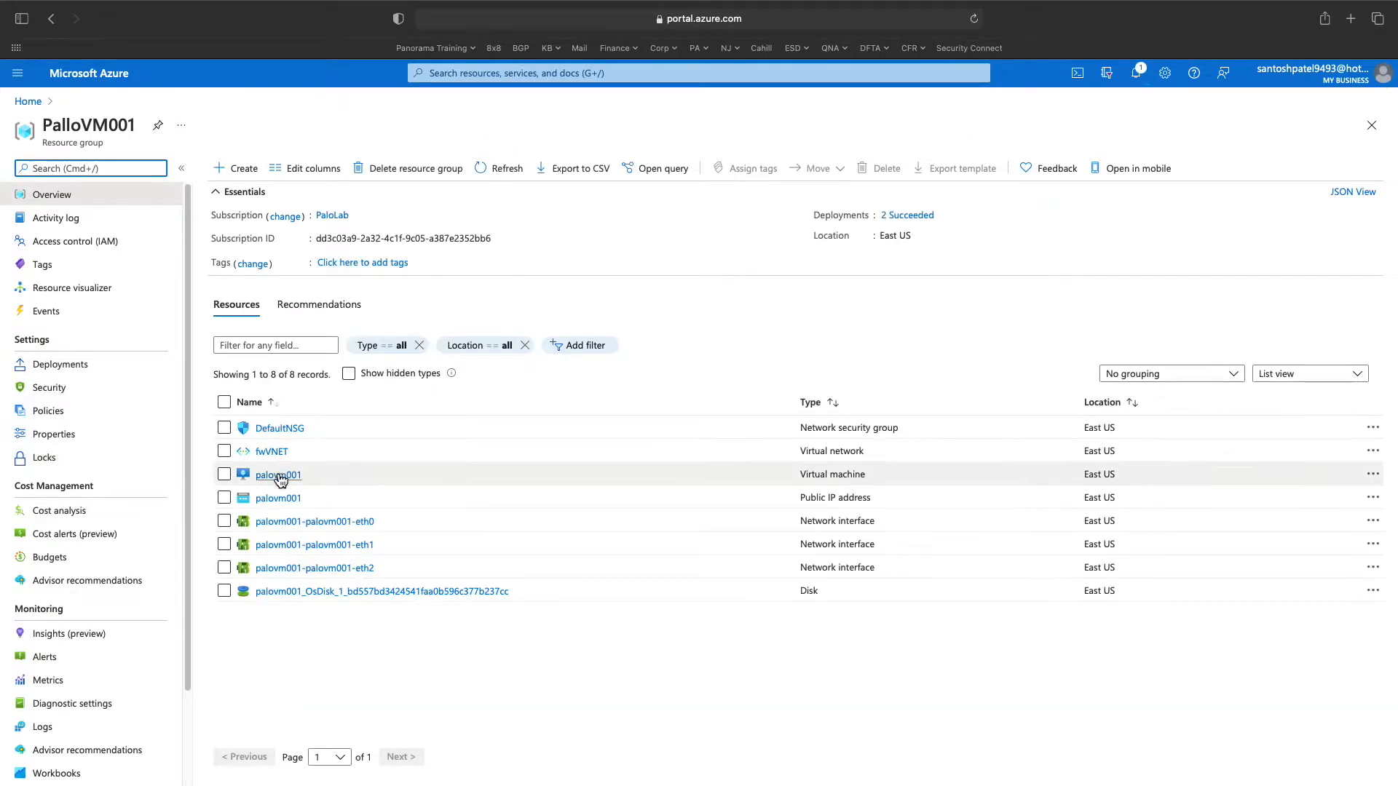
{"action": "left_click", "coordinate": [275, 474]}
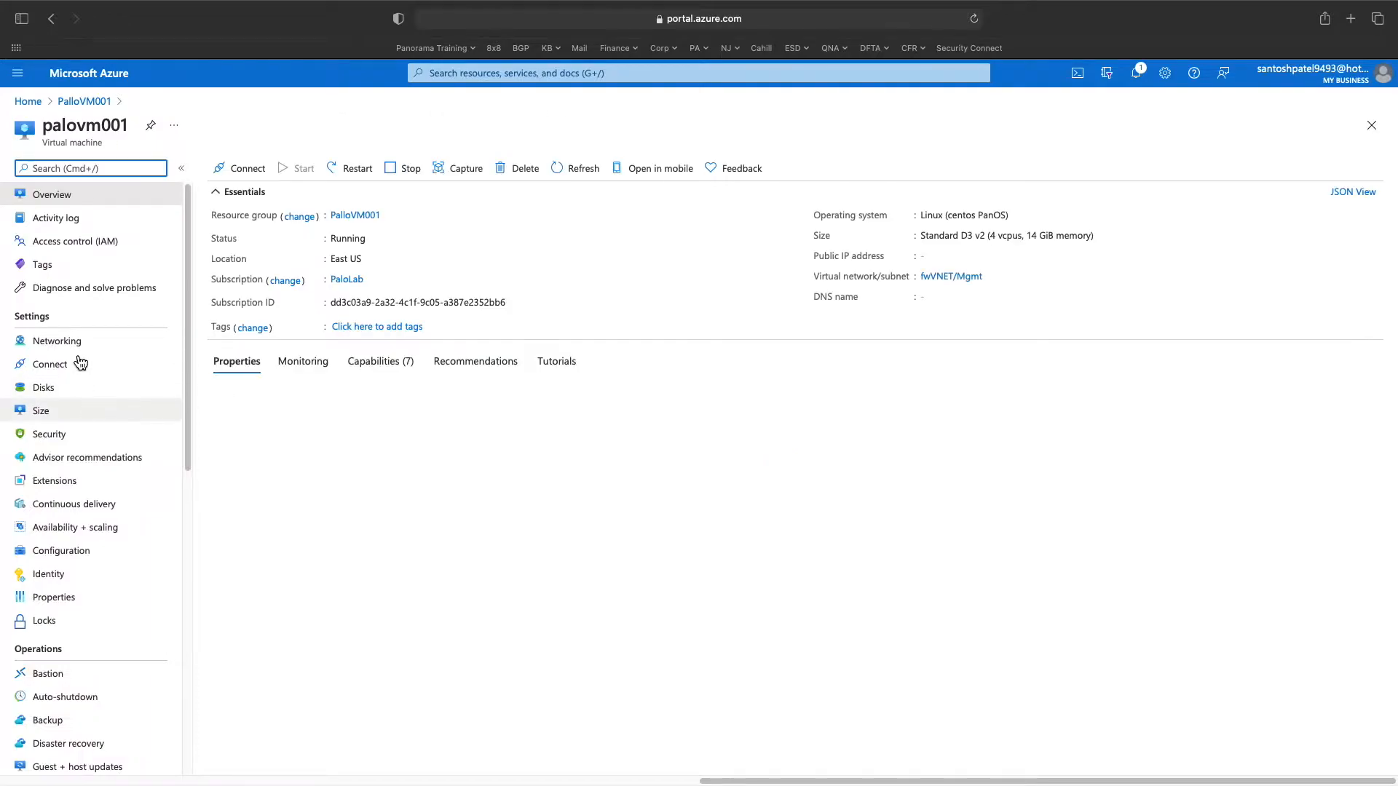
- Review palovm001's eth0 and eth1 interface settings under Networking, then go back to PalloVM001
{"action": "left_click", "coordinate": [59, 342]}
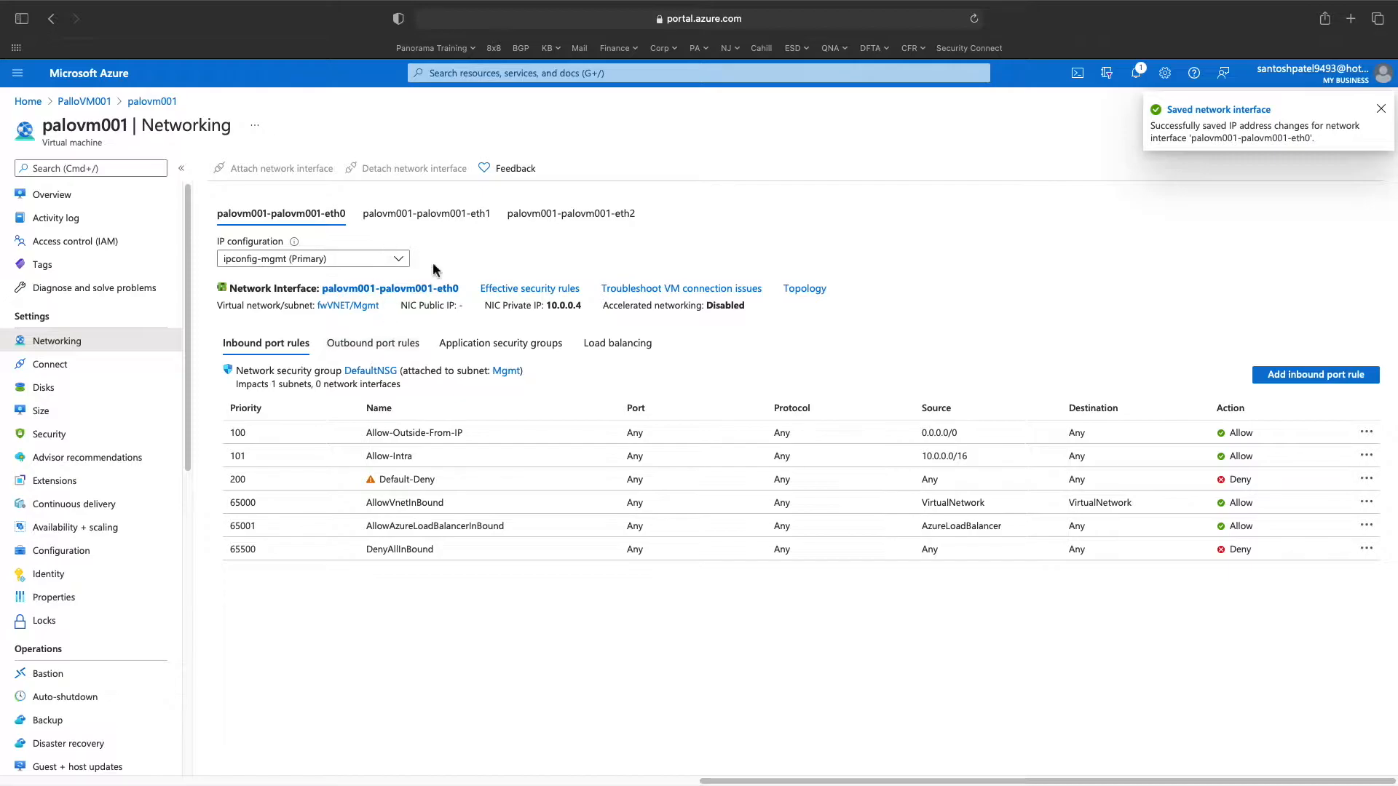
{"action": "left_click", "coordinate": [426, 213]}
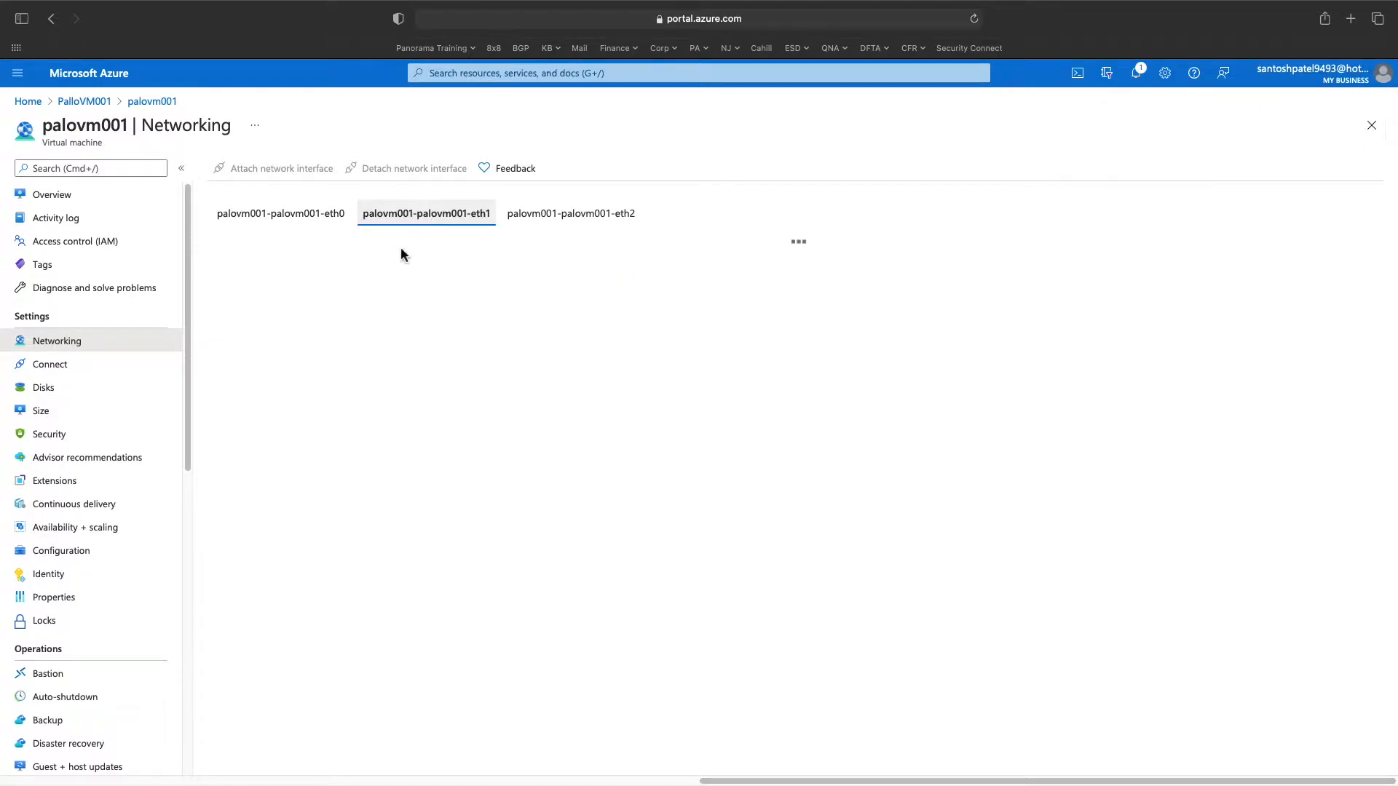
{"action": "left_click", "coordinate": [291, 214]}
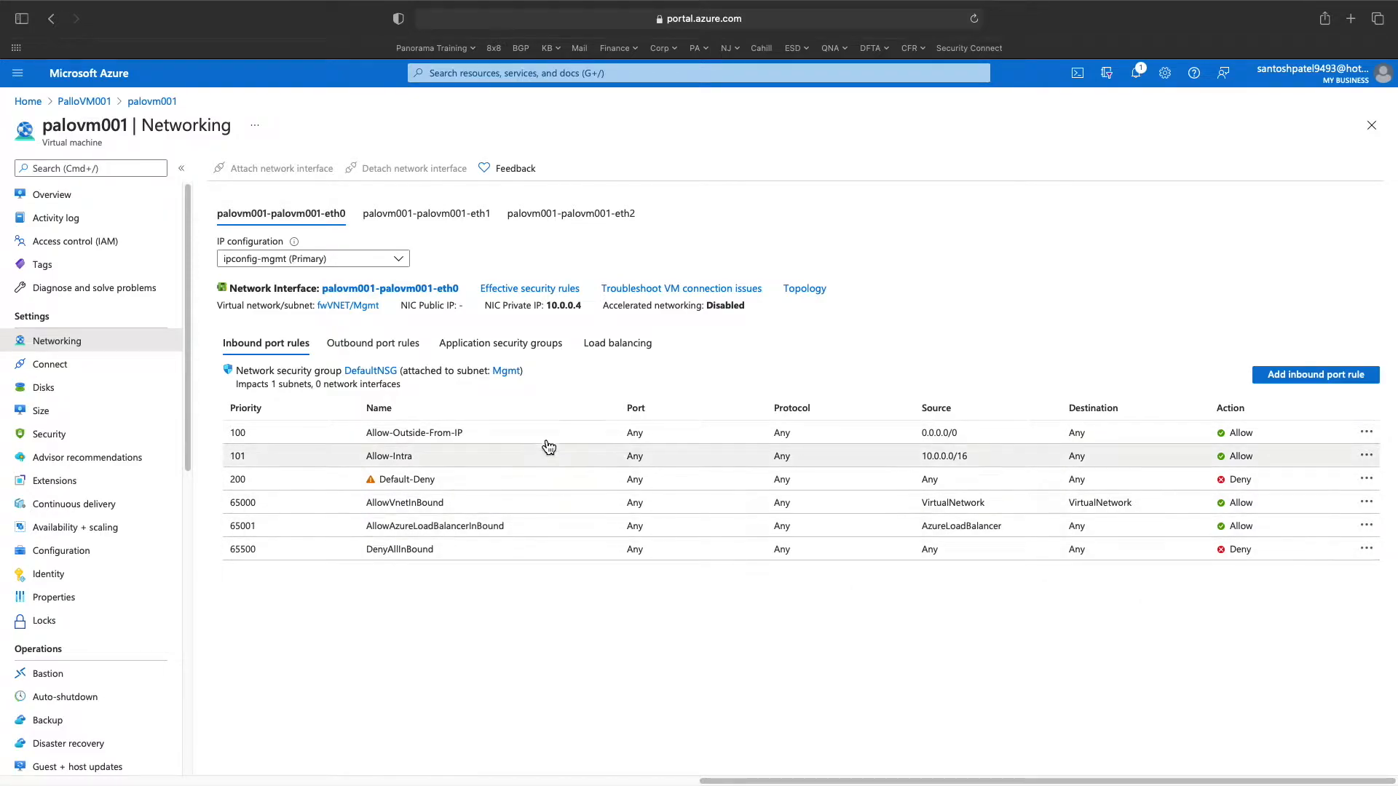
{"action": "left_click", "coordinate": [394, 213]}
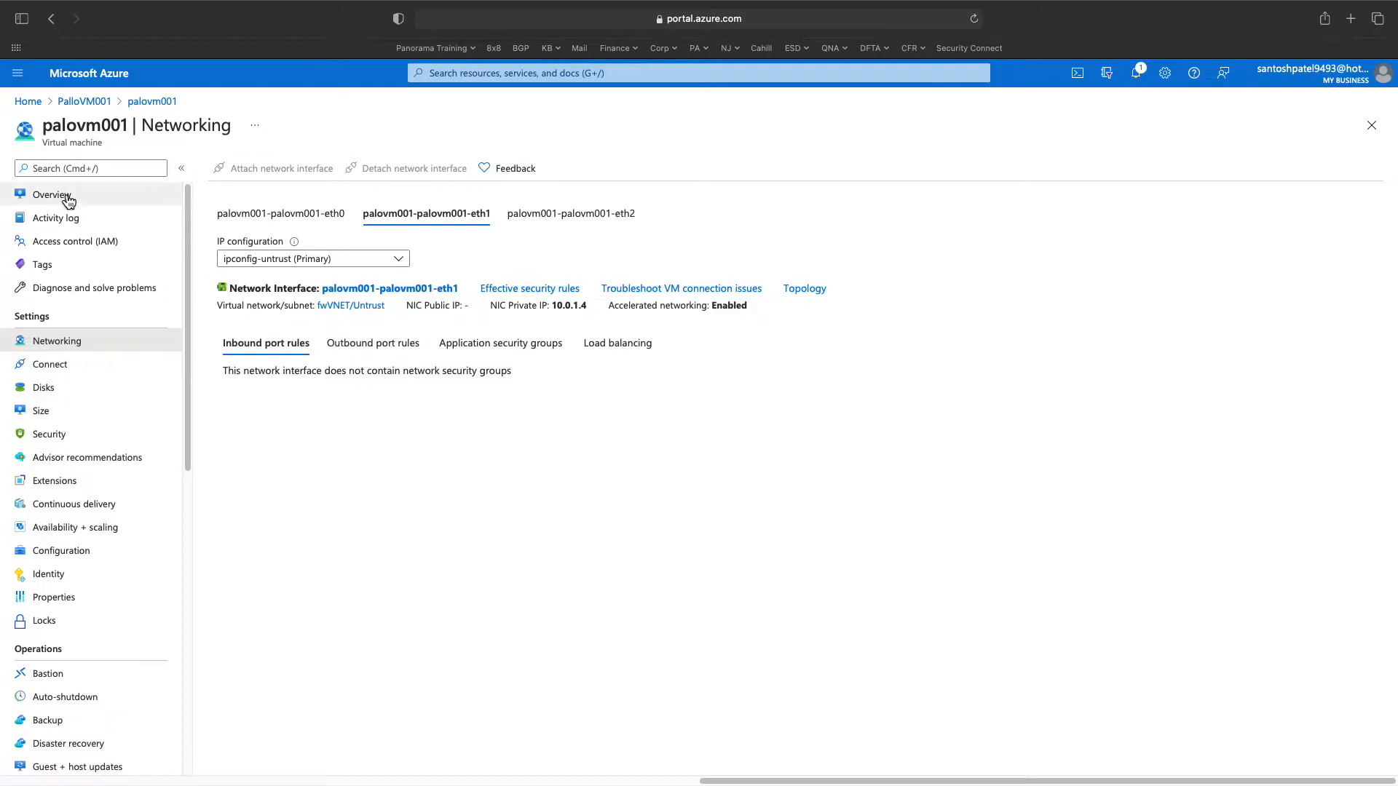
{"action": "left_click", "coordinate": [73, 101]}
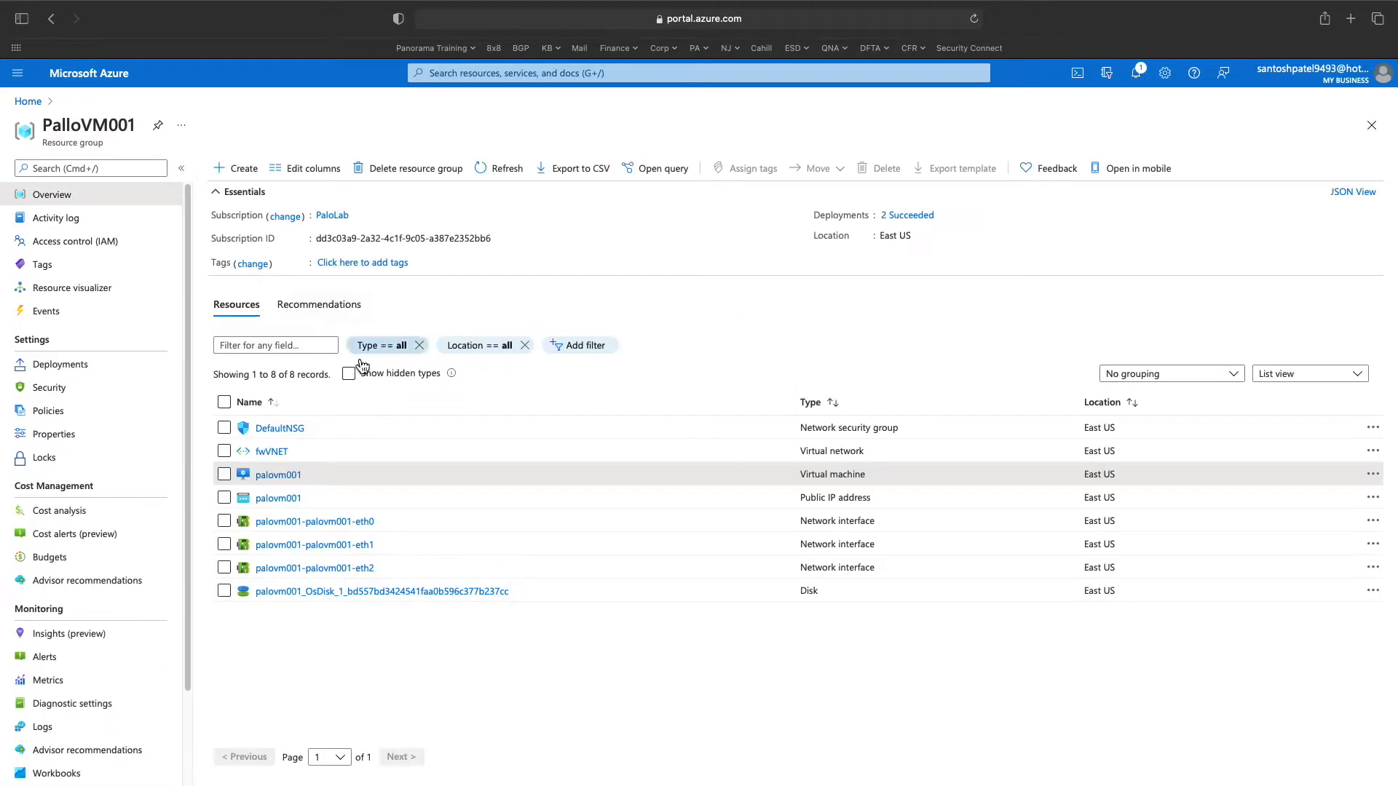
- Glance at the eth0 interface, then open the palovm001 VM and stop it
{"action": "left_click", "coordinate": [284, 524]}
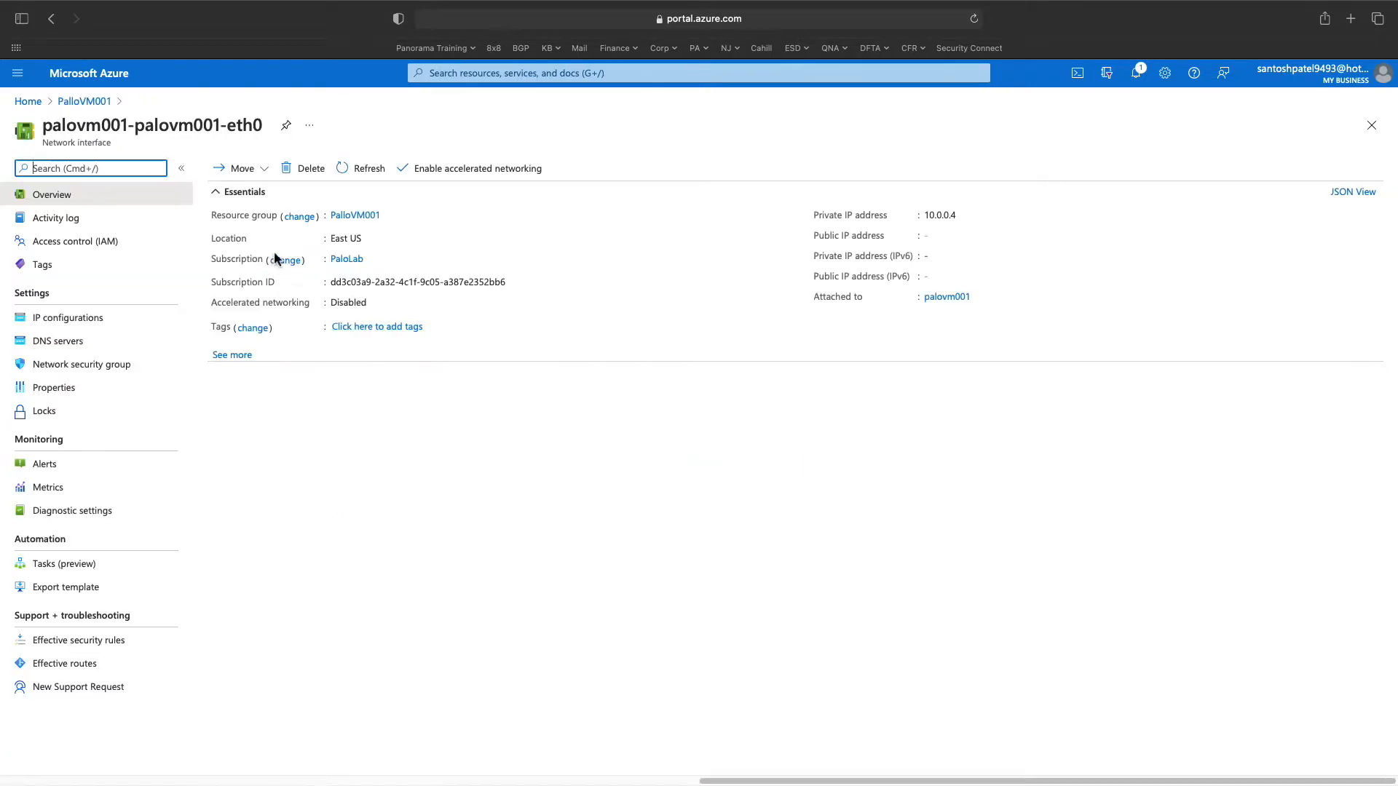
{"action": "left_click", "coordinate": [87, 101]}
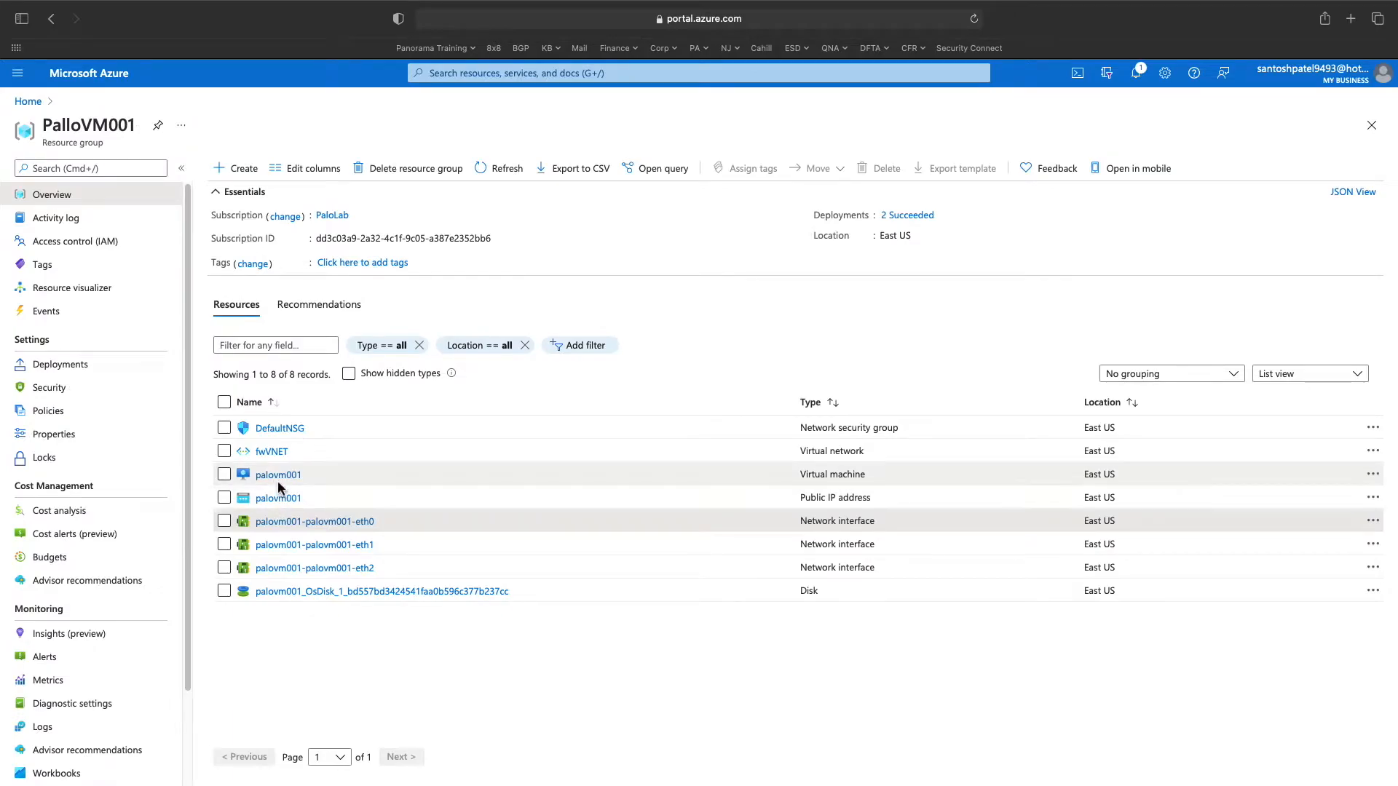
{"action": "left_click", "coordinate": [277, 479]}
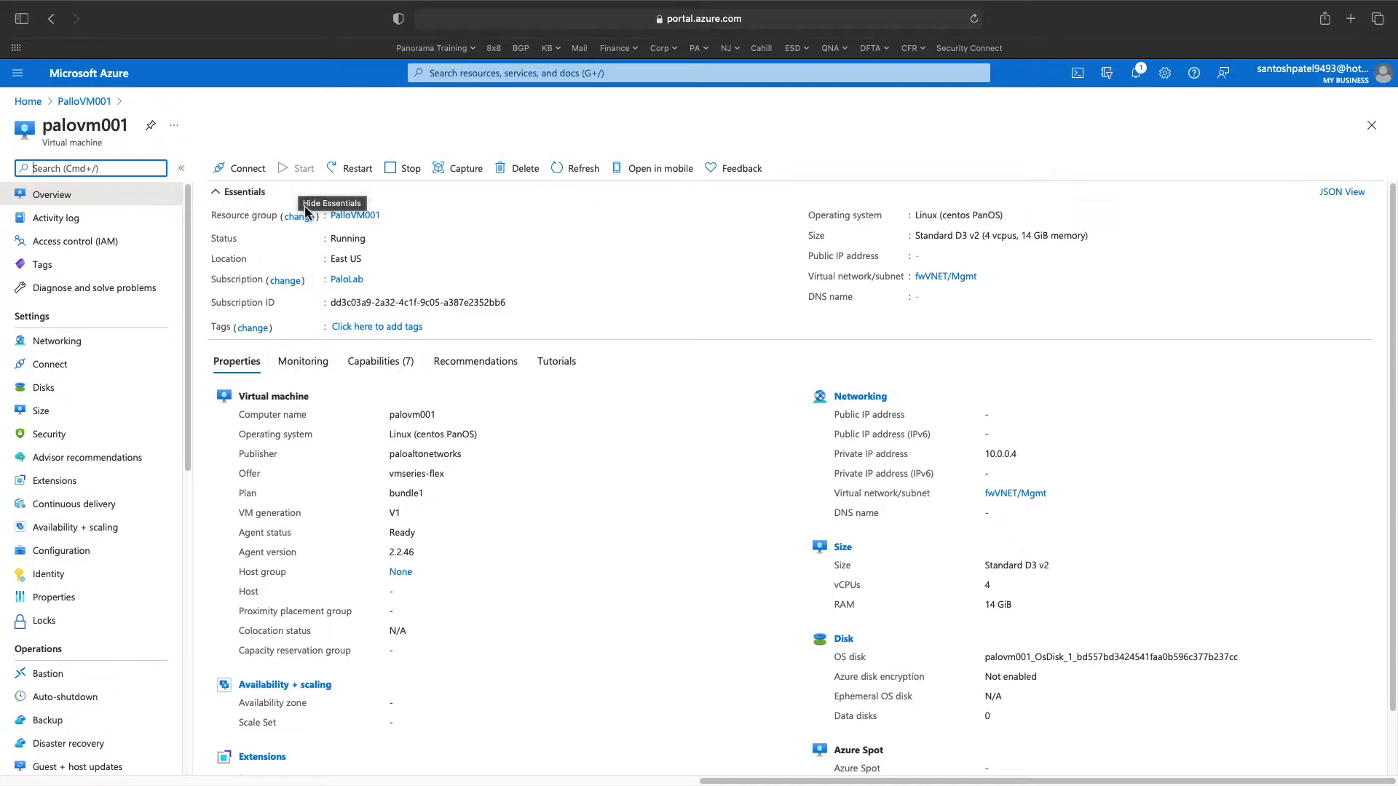
{"action": "left_click", "coordinate": [405, 172]}
{"action": "left_click", "coordinate": [260, 248]}
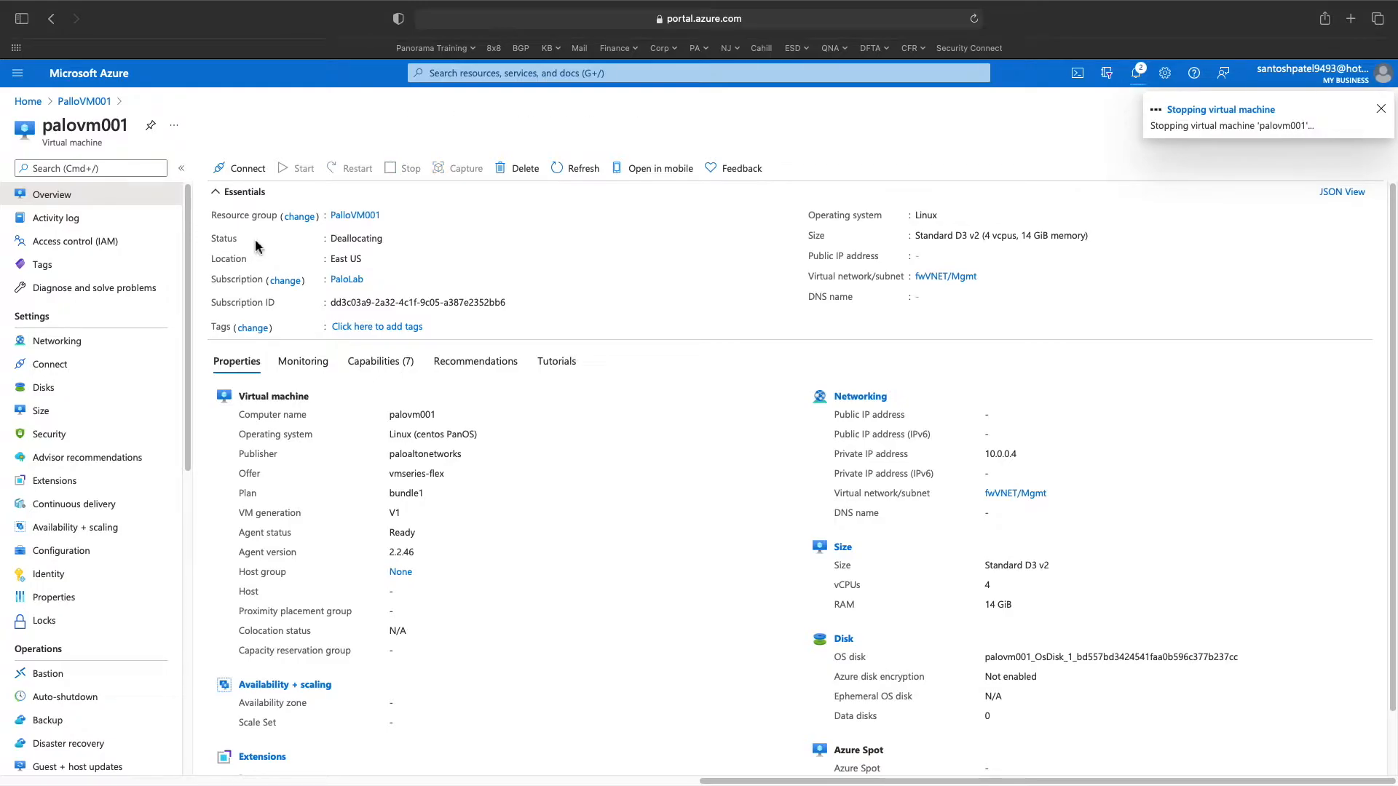
- Check the notifications for palovm001's stop progress, then return to PalloVM001
{"action": "left_click", "coordinate": [1165, 73]}
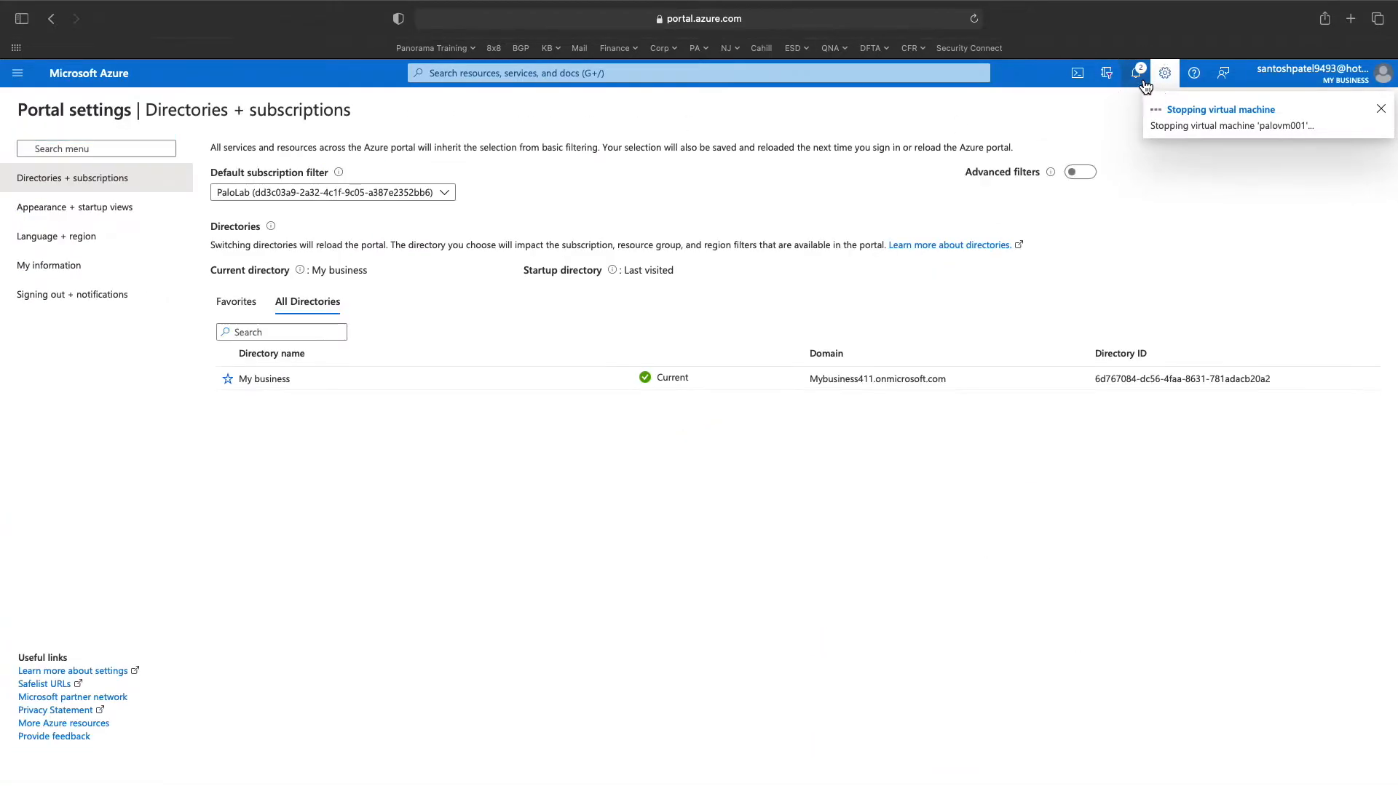
{"action": "left_click", "coordinate": [1142, 79]}
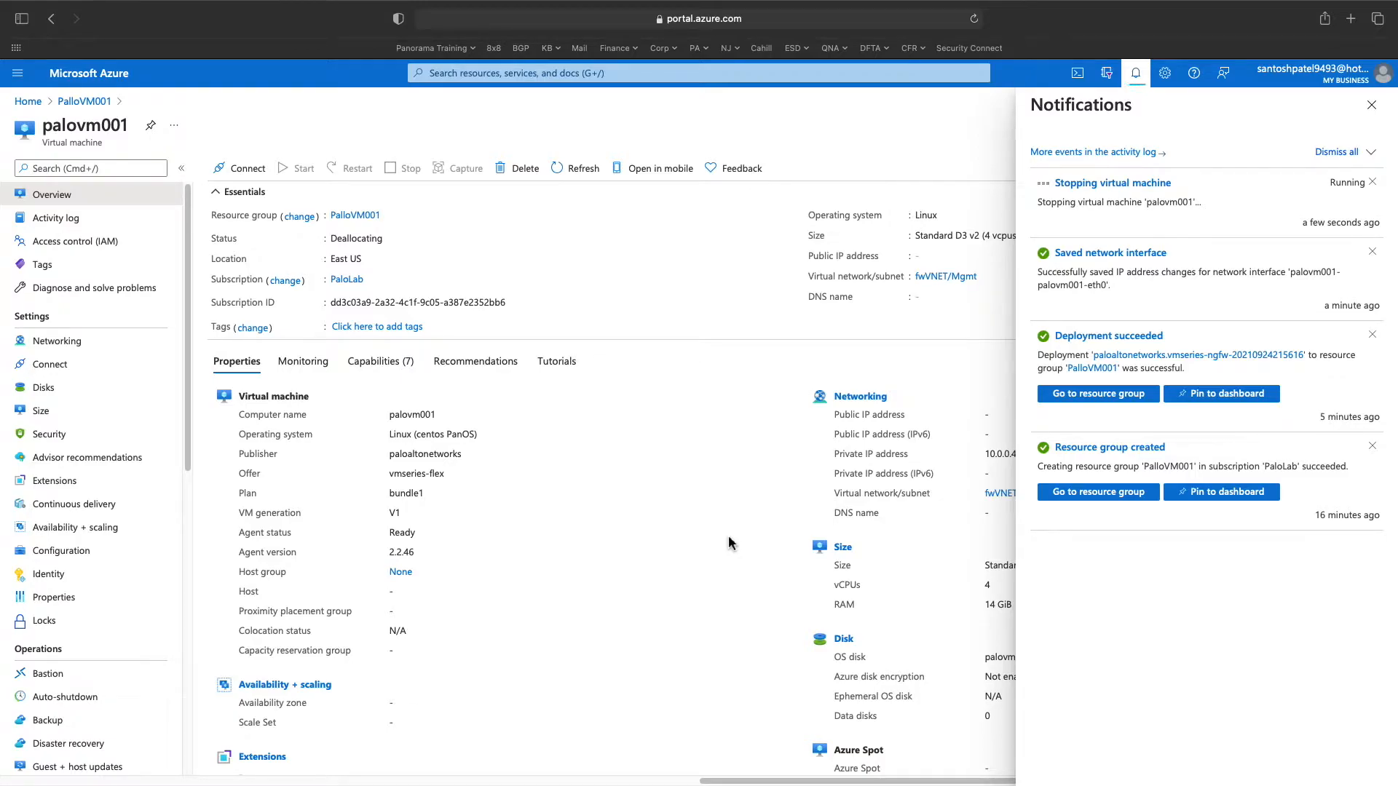
{"action": "left_click", "coordinate": [82, 103]}
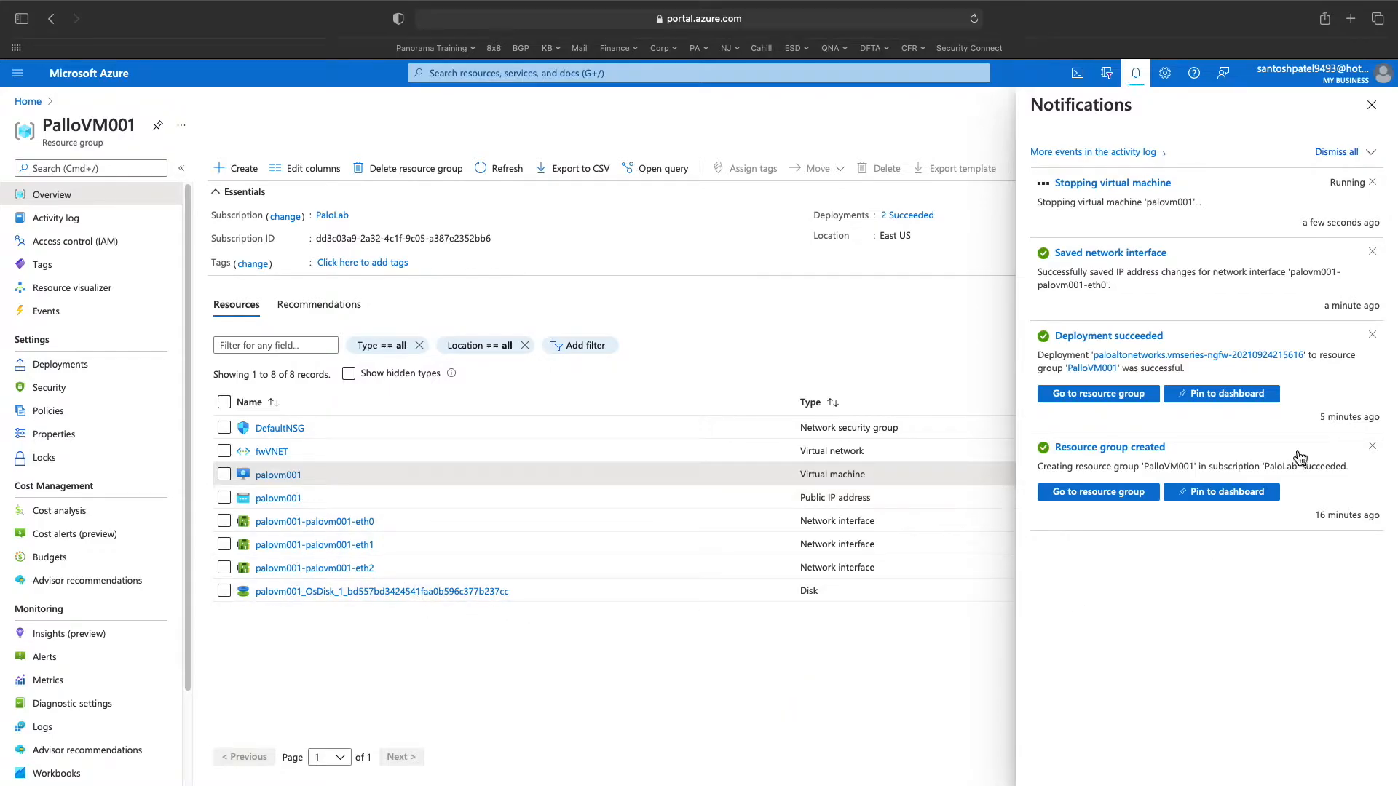
- Delete the palovm001 public IP address and return to the PalloVM001 resource group
{"action": "left_click", "coordinate": [1372, 107]}
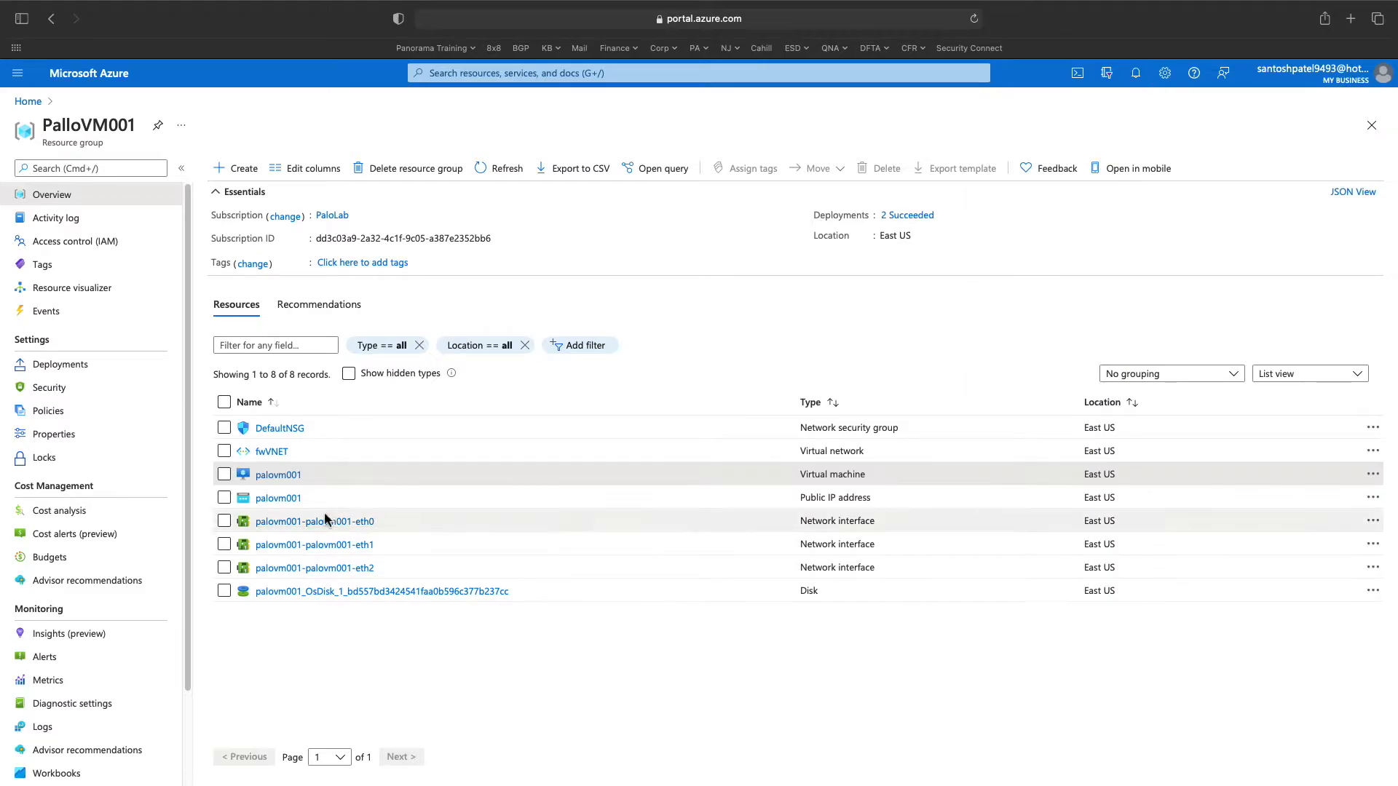
{"action": "left_click", "coordinate": [225, 498]}
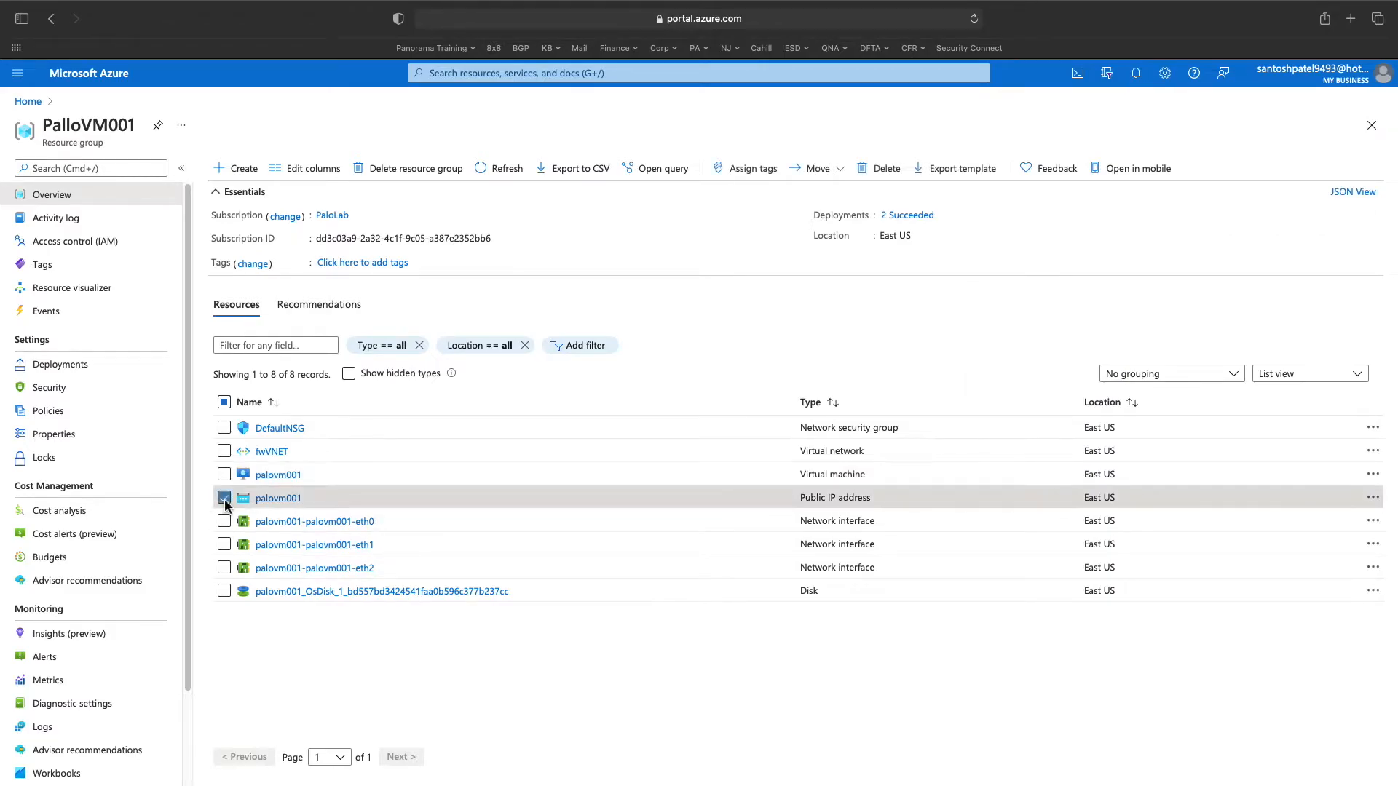
{"action": "left_click", "coordinate": [279, 499]}
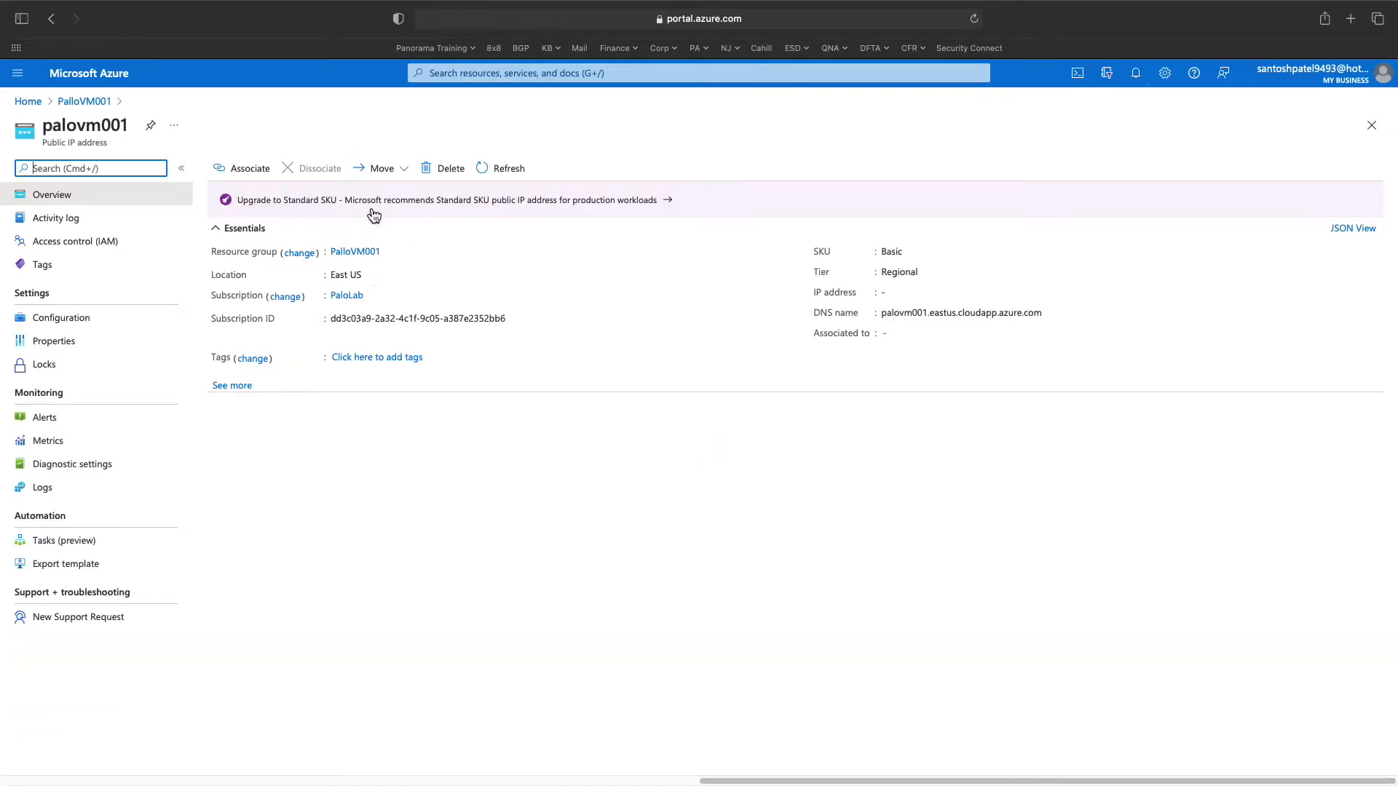
{"action": "left_click", "coordinate": [437, 168]}
{"action": "left_click", "coordinate": [260, 254]}
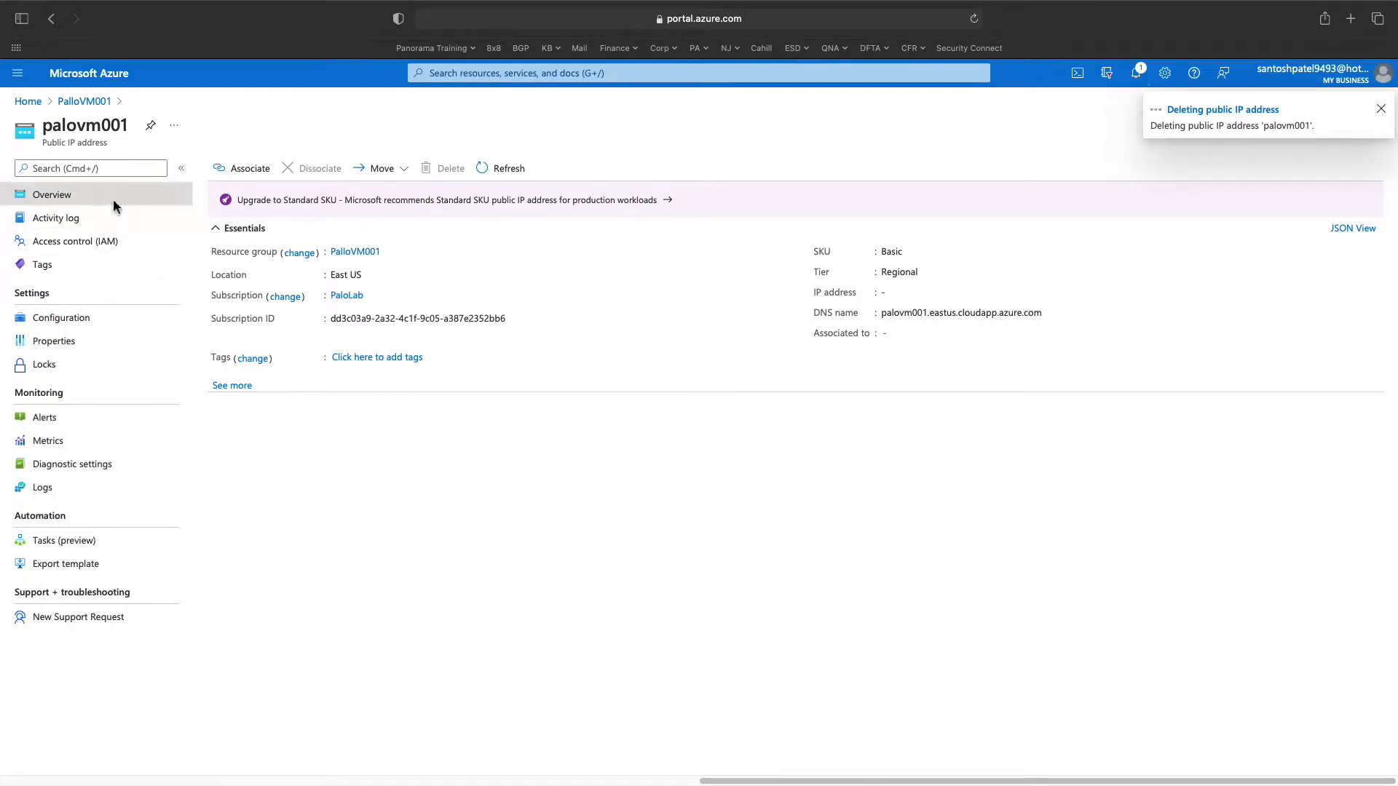
{"action": "left_click", "coordinate": [84, 101]}
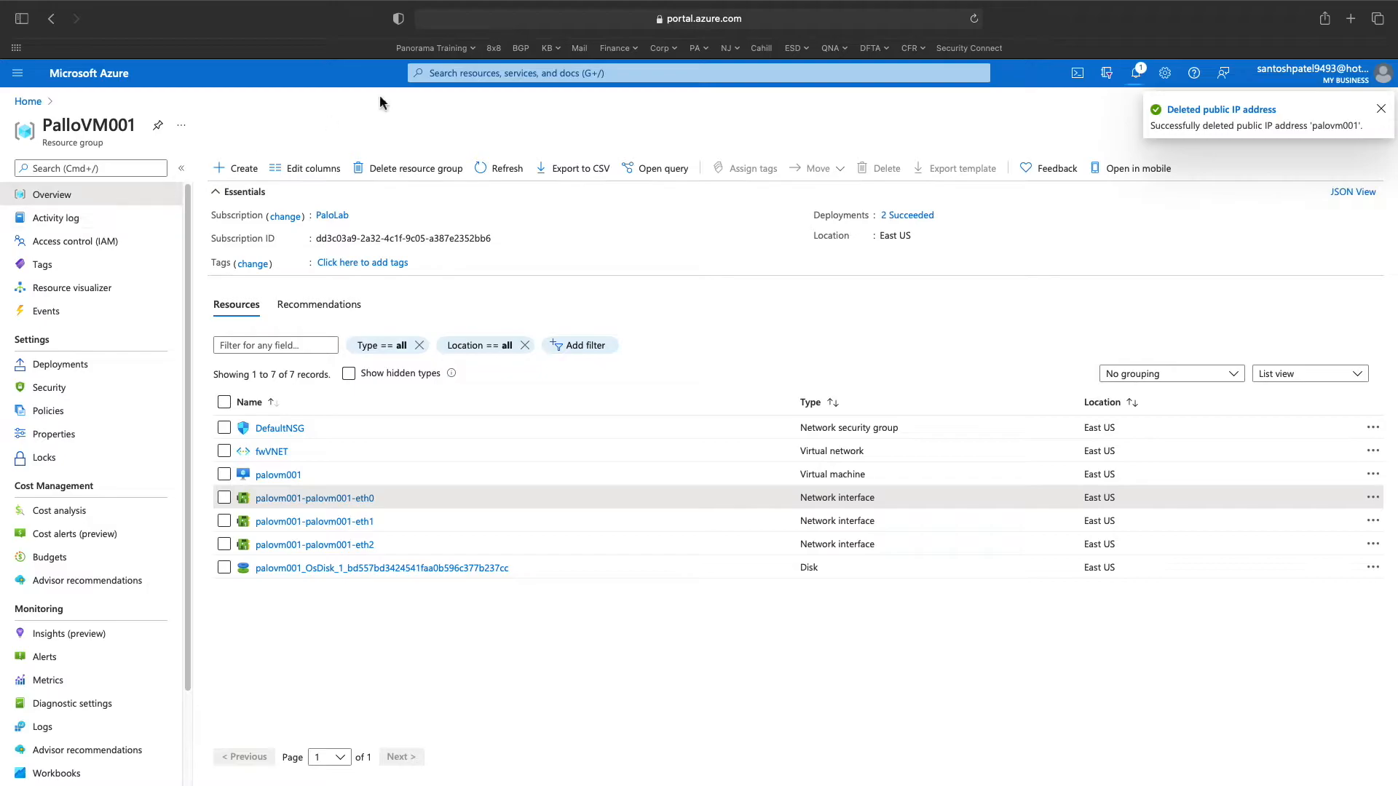
{"action": "left_click", "coordinate": [461, 74]}
- Open Public IP addresses and create public IP fwmgmt01 in resource group PalloVM001
{"action": "type", "text": "pal"}
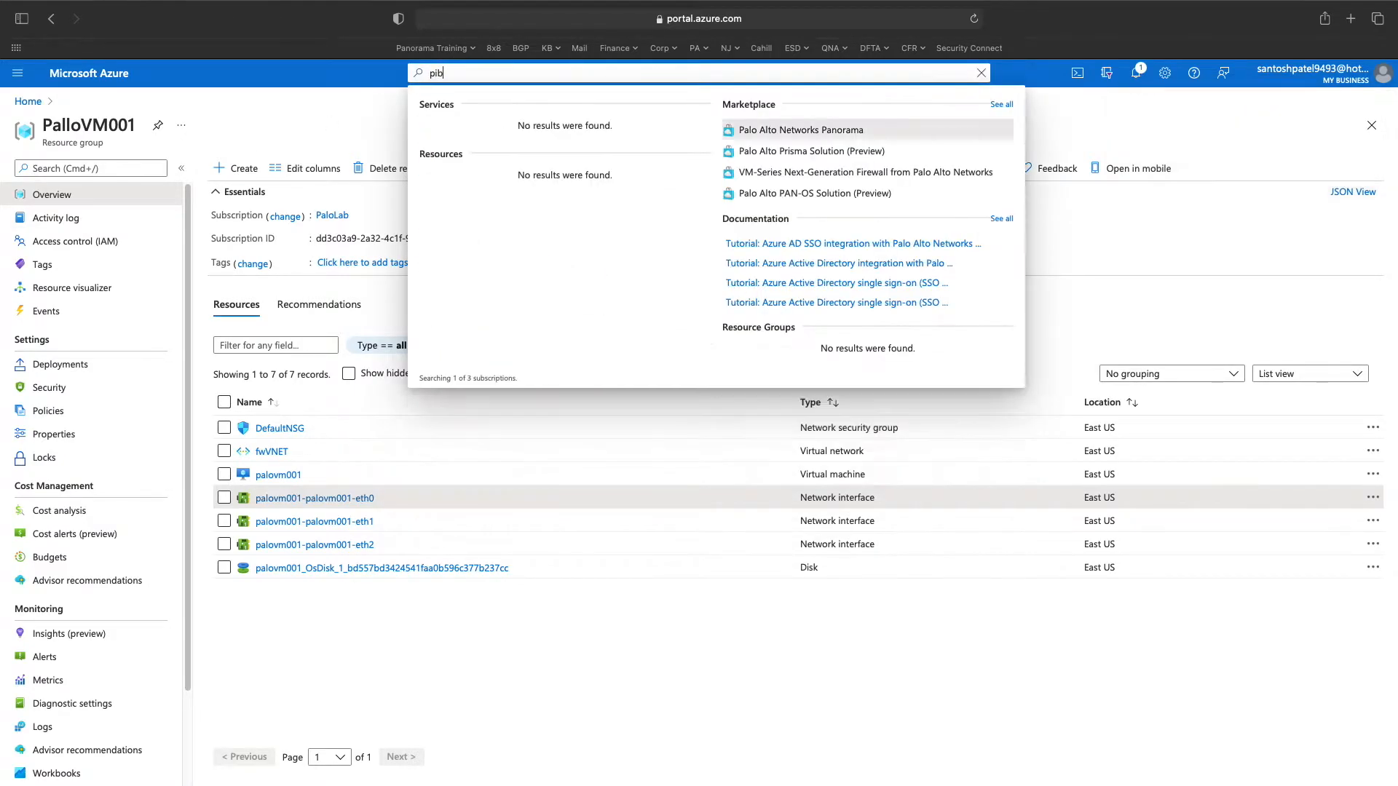
{"action": "key", "text": "BackSpace"}
{"action": "key", "text": "BackSpace"}
{"action": "type", "text": "ubli"}
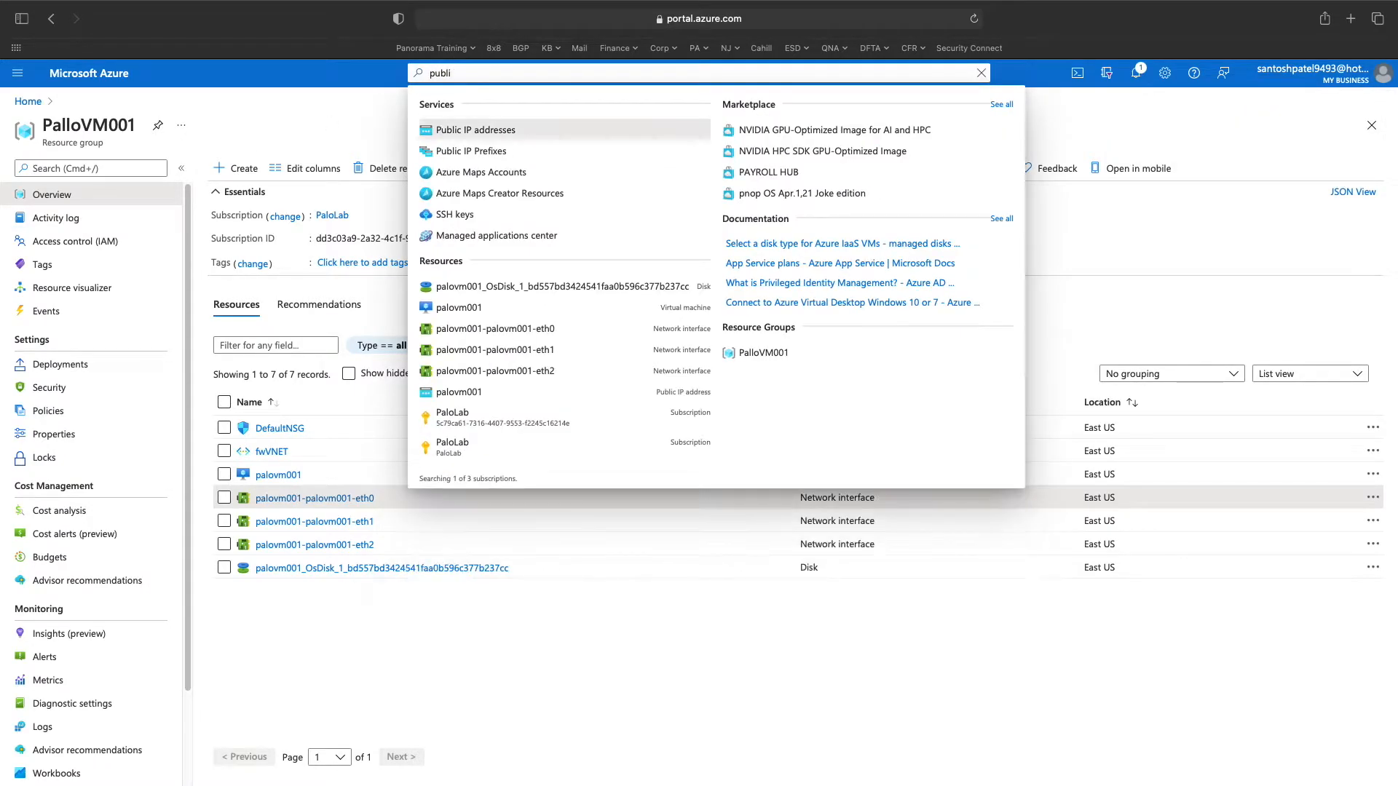
{"action": "key", "text": "Return"}
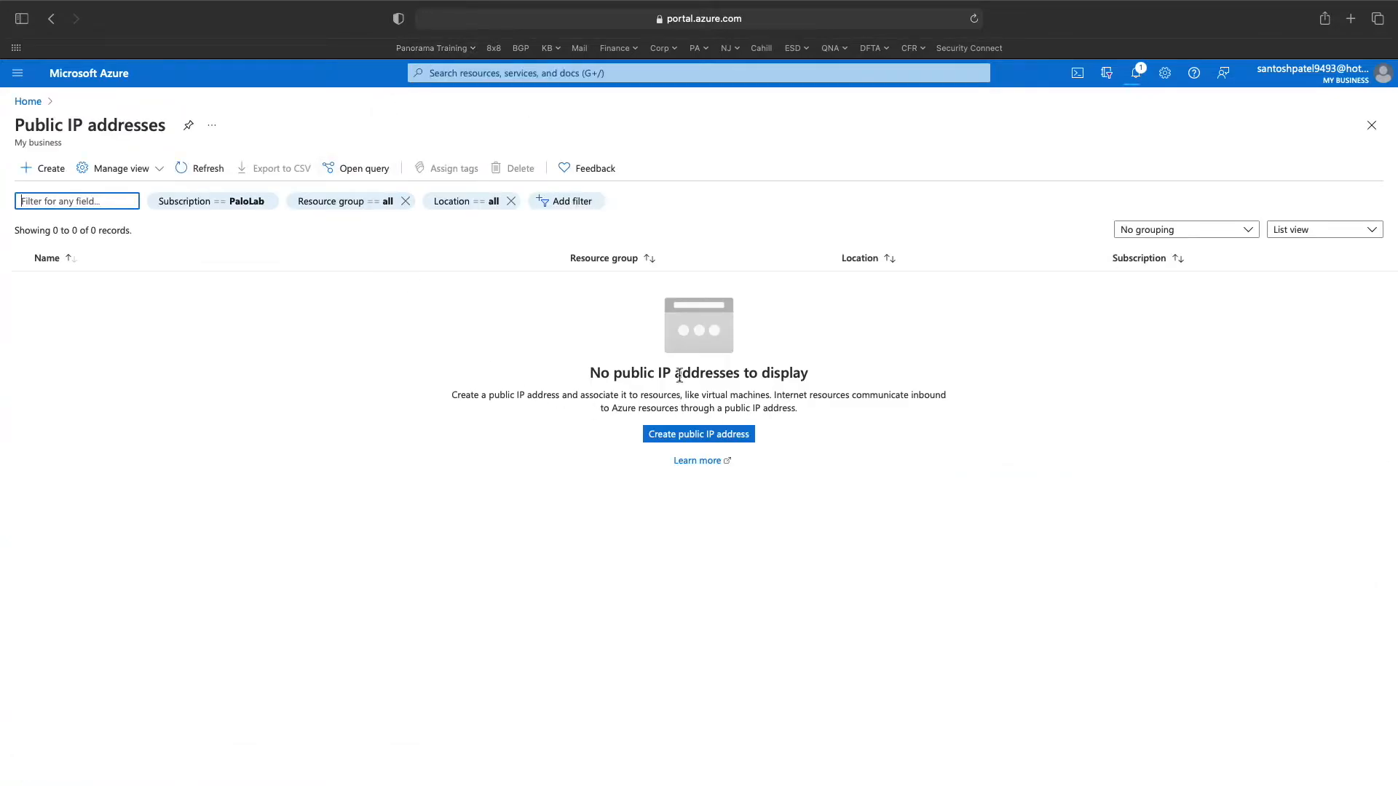
{"action": "left_click", "coordinate": [51, 169]}
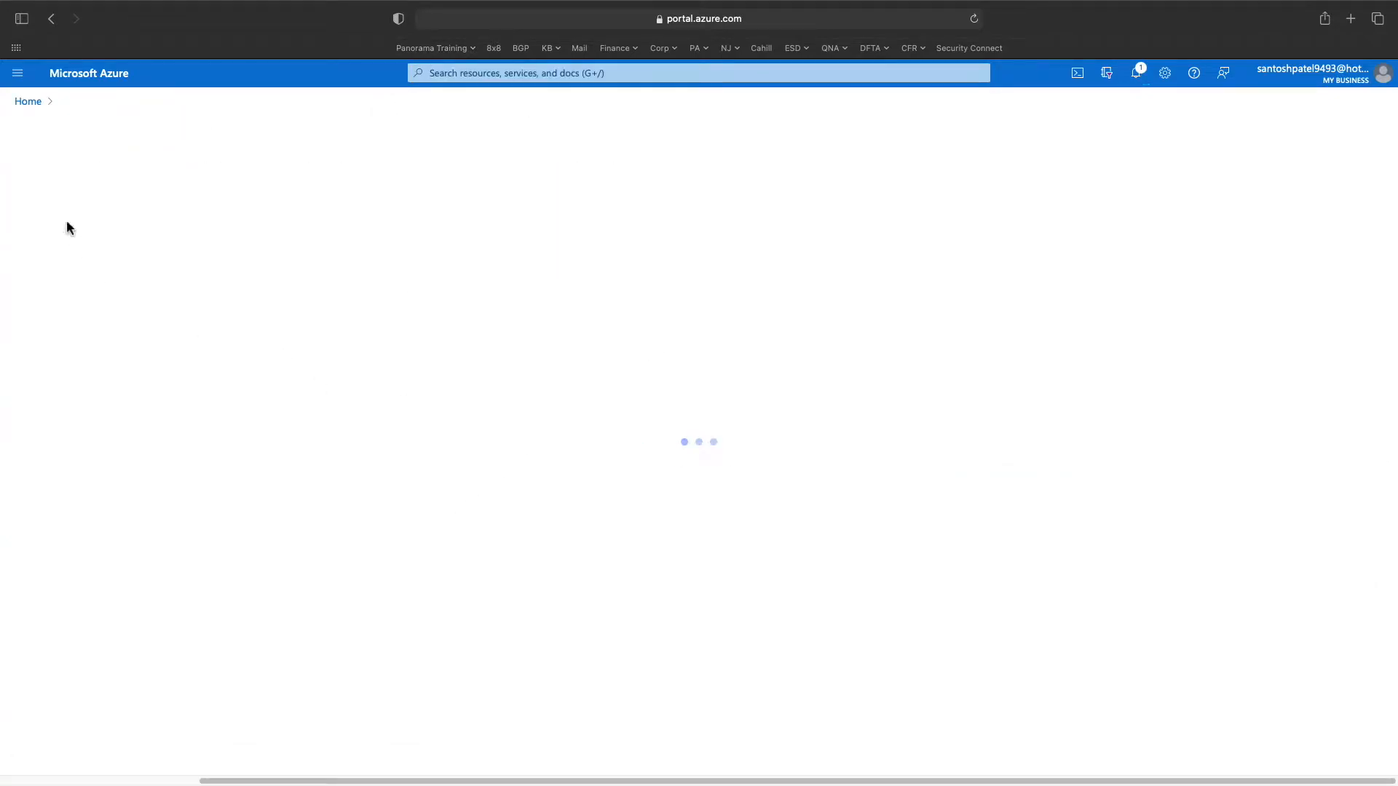
{"action": "left_click", "coordinate": [97, 198]}
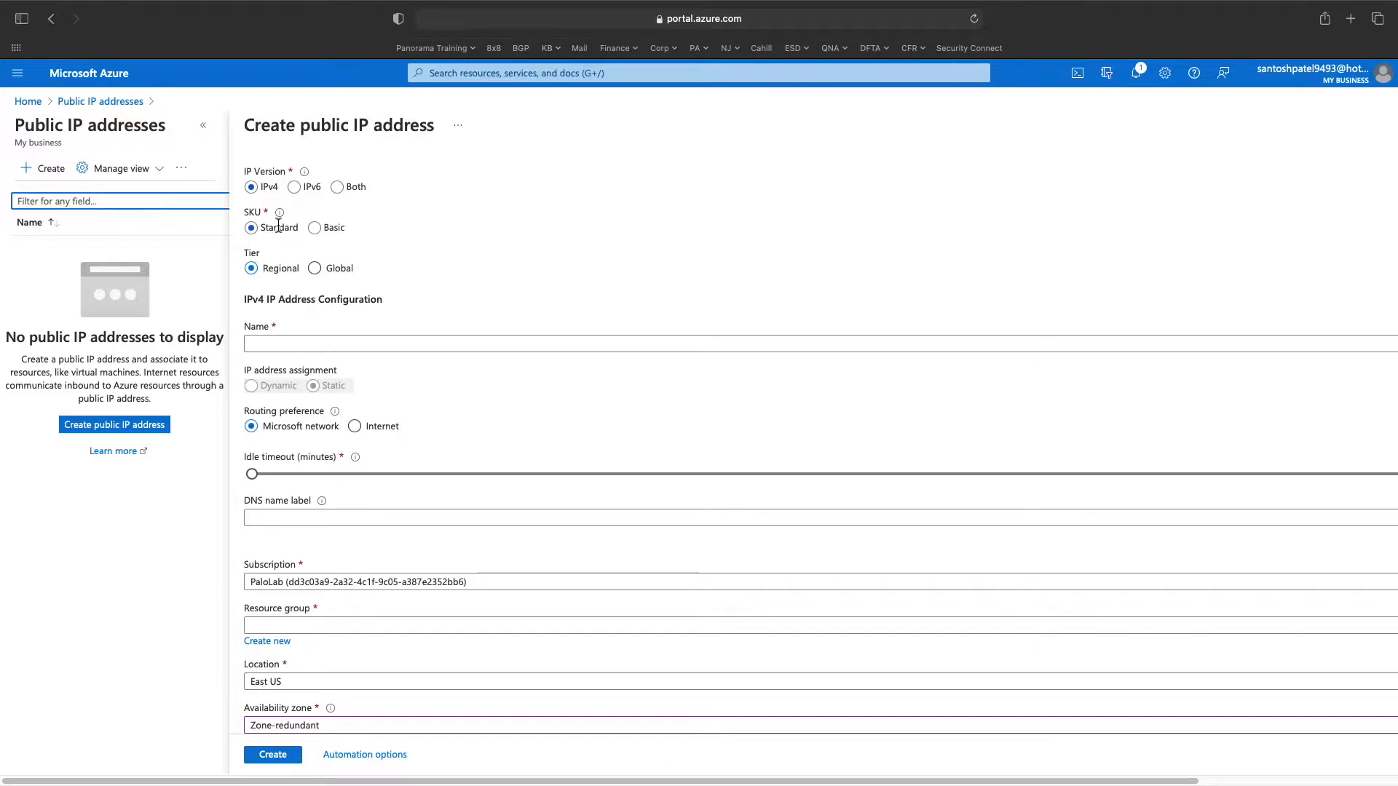
{"action": "left_click", "coordinate": [297, 342]}
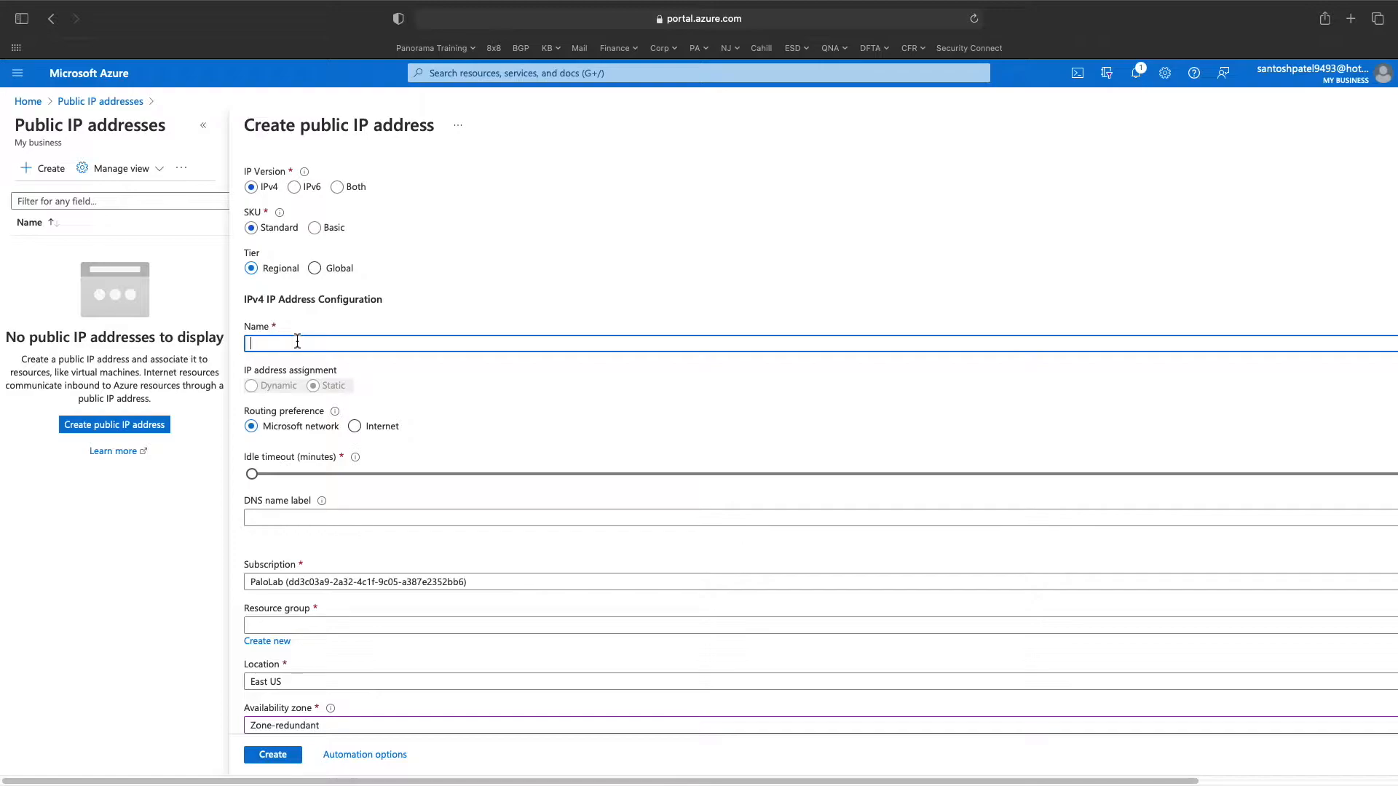
{"action": "type", "text": "fw"}
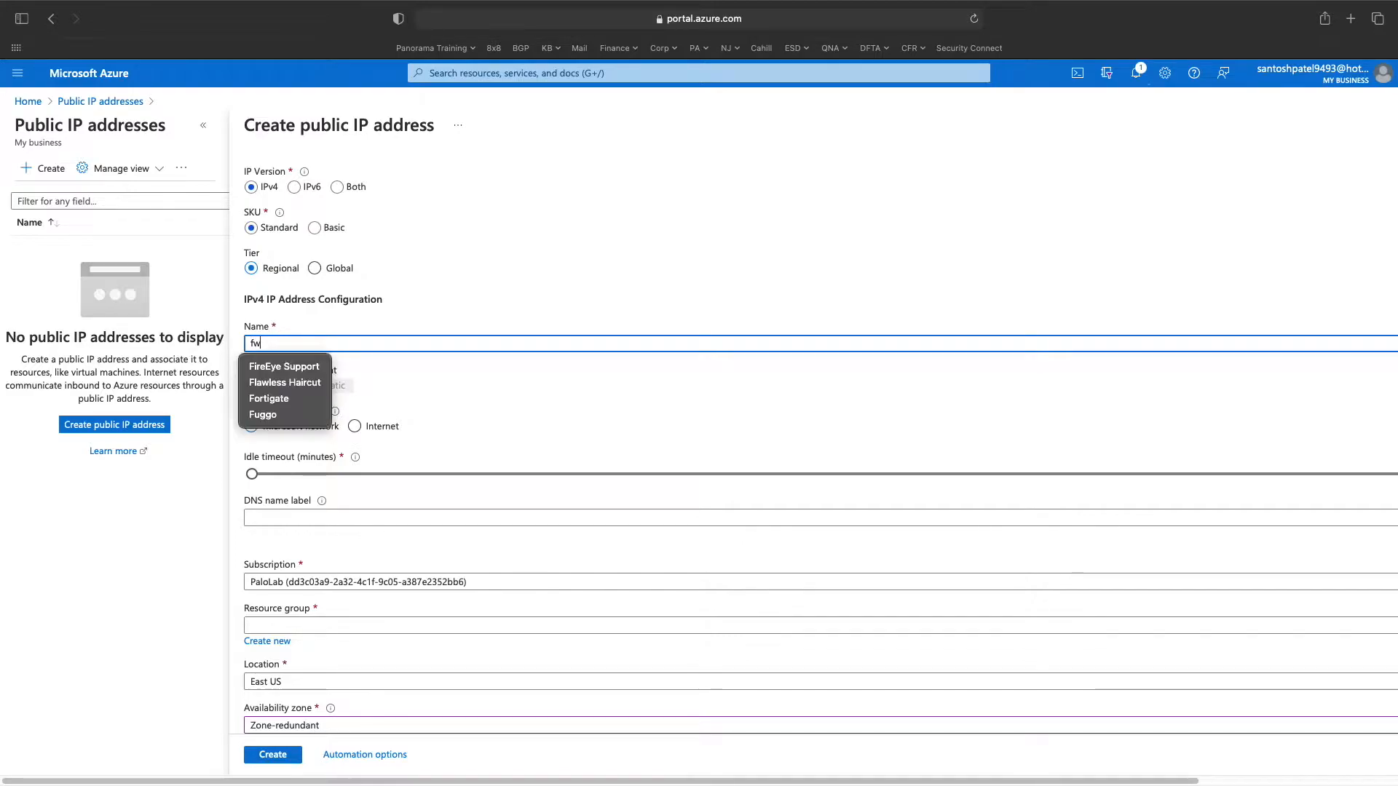
{"action": "type", "text": "mgmt01"}
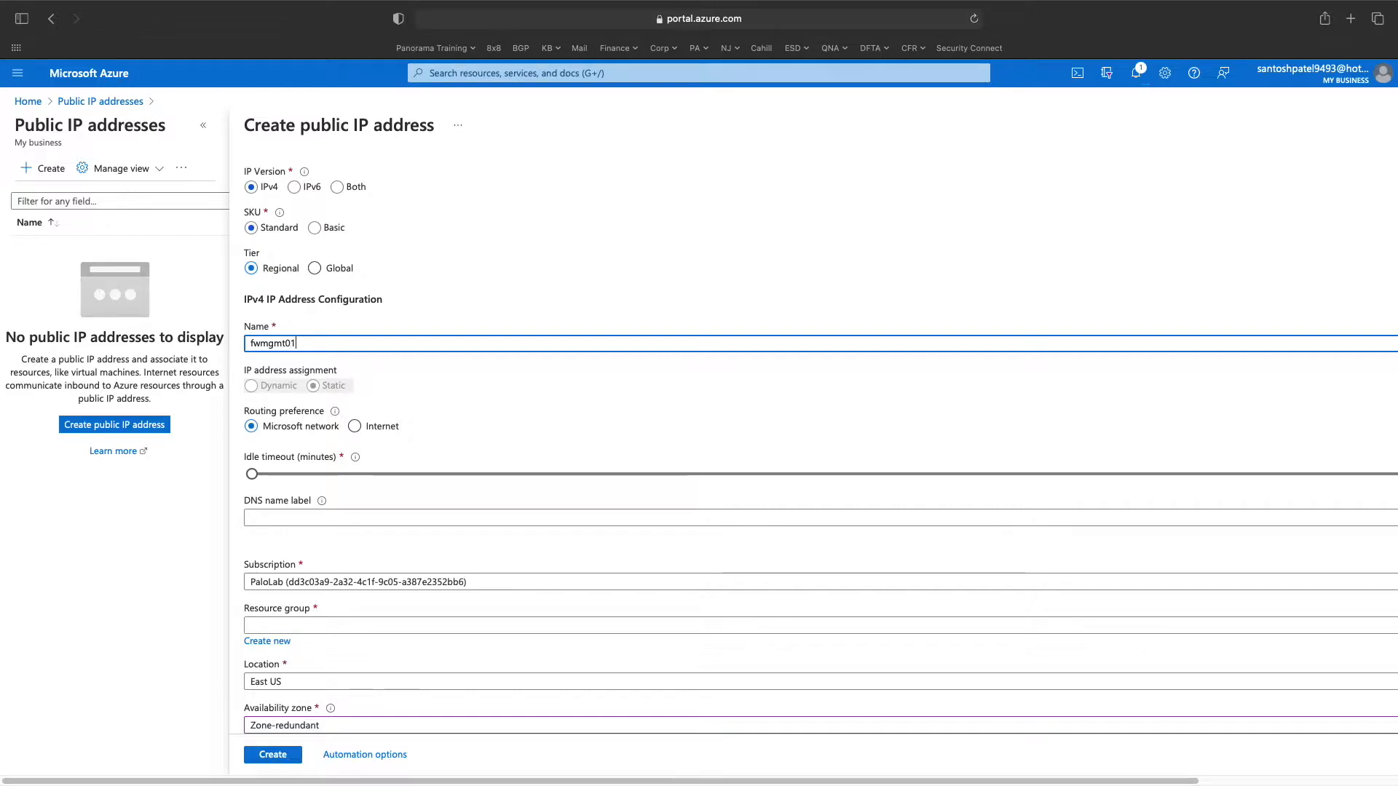
{"action": "scroll", "coordinate": [312, 381], "scroll_direction": "down", "scroll_amount": 1}
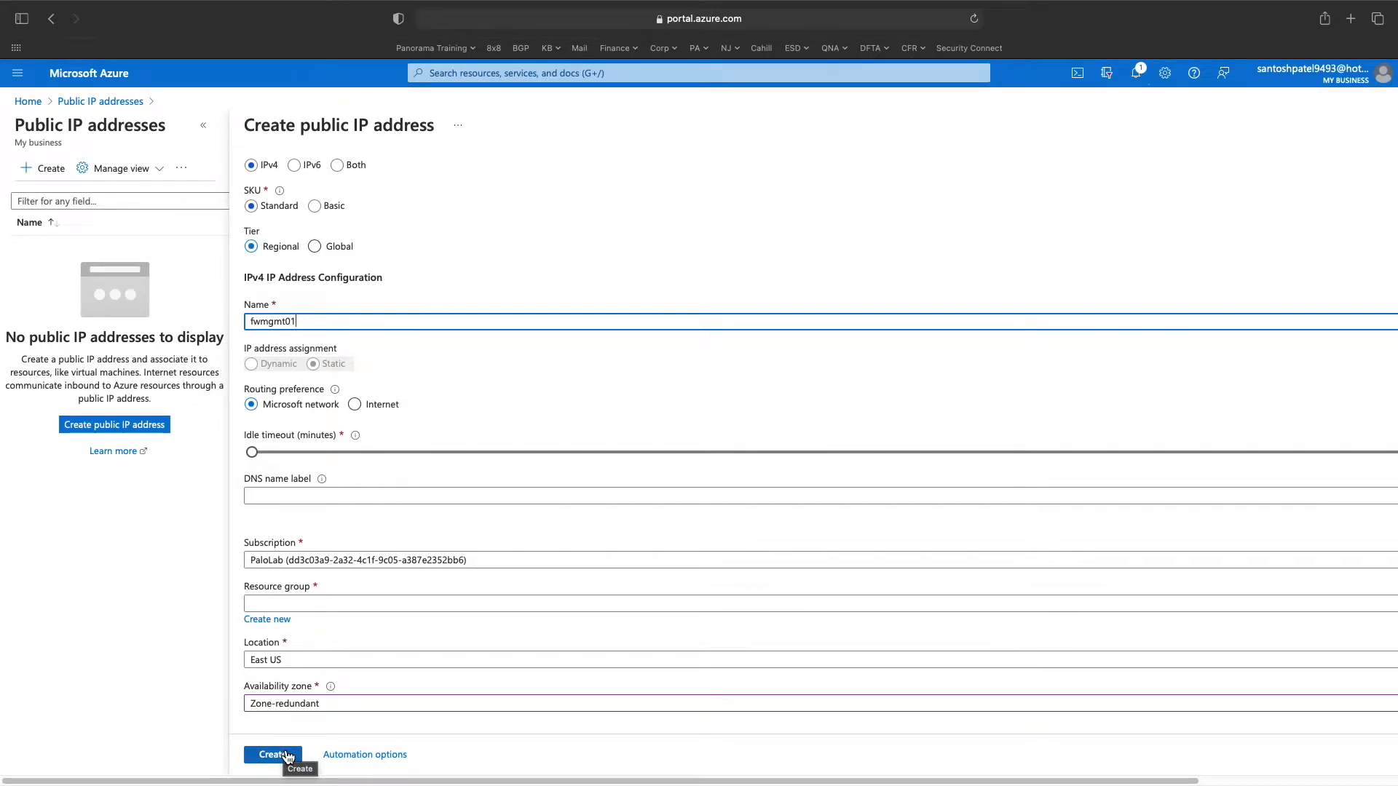
{"action": "left_click", "coordinate": [259, 603]}
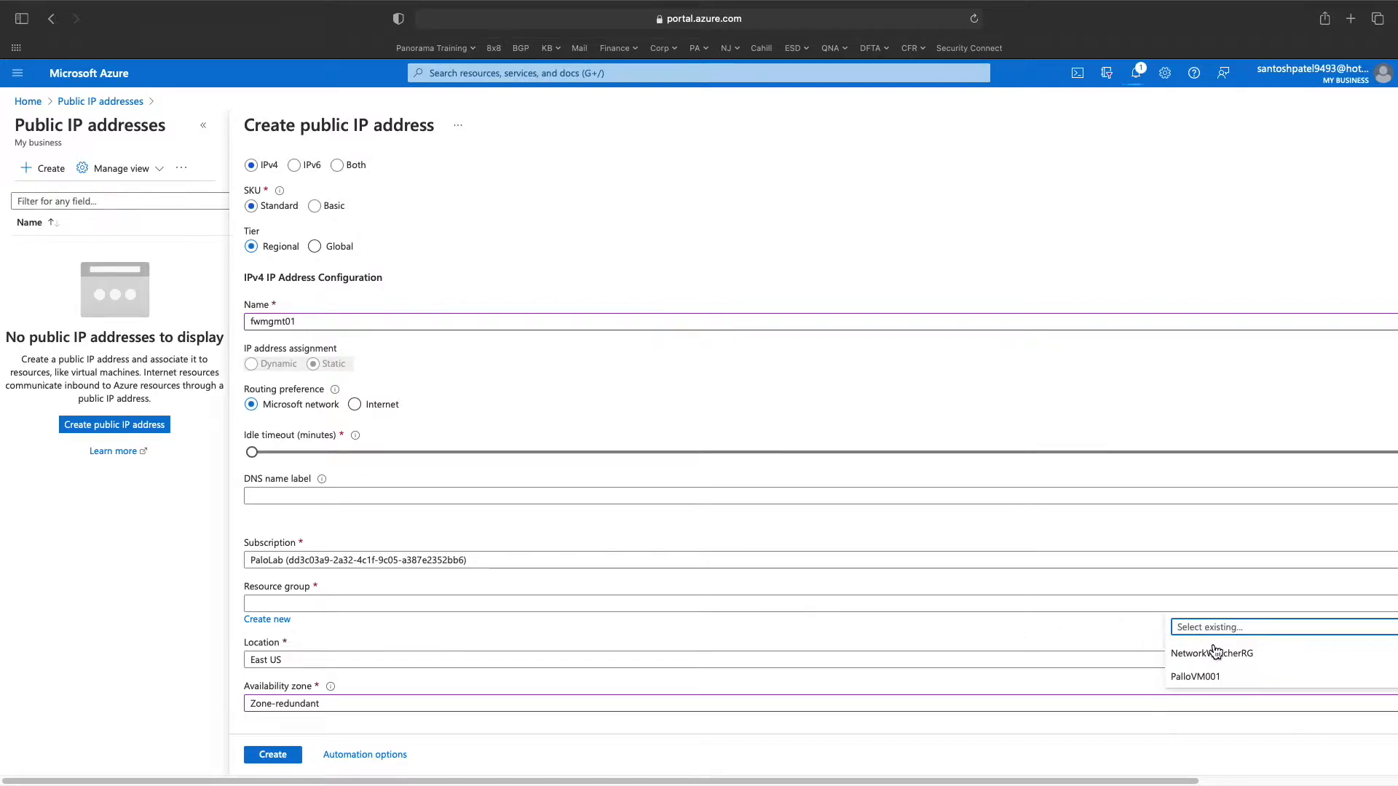
{"action": "left_click", "coordinate": [1222, 683]}
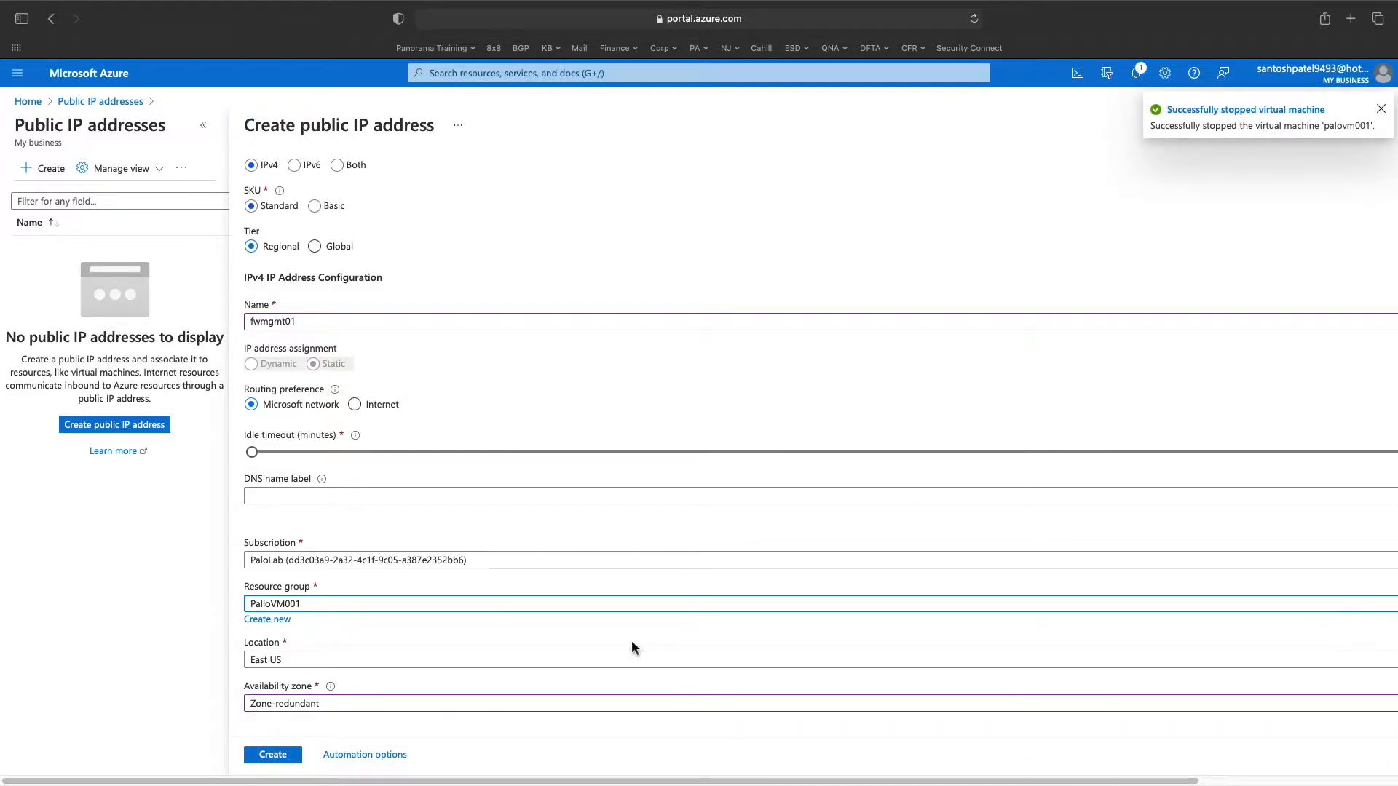
{"action": "left_click", "coordinate": [273, 756]}
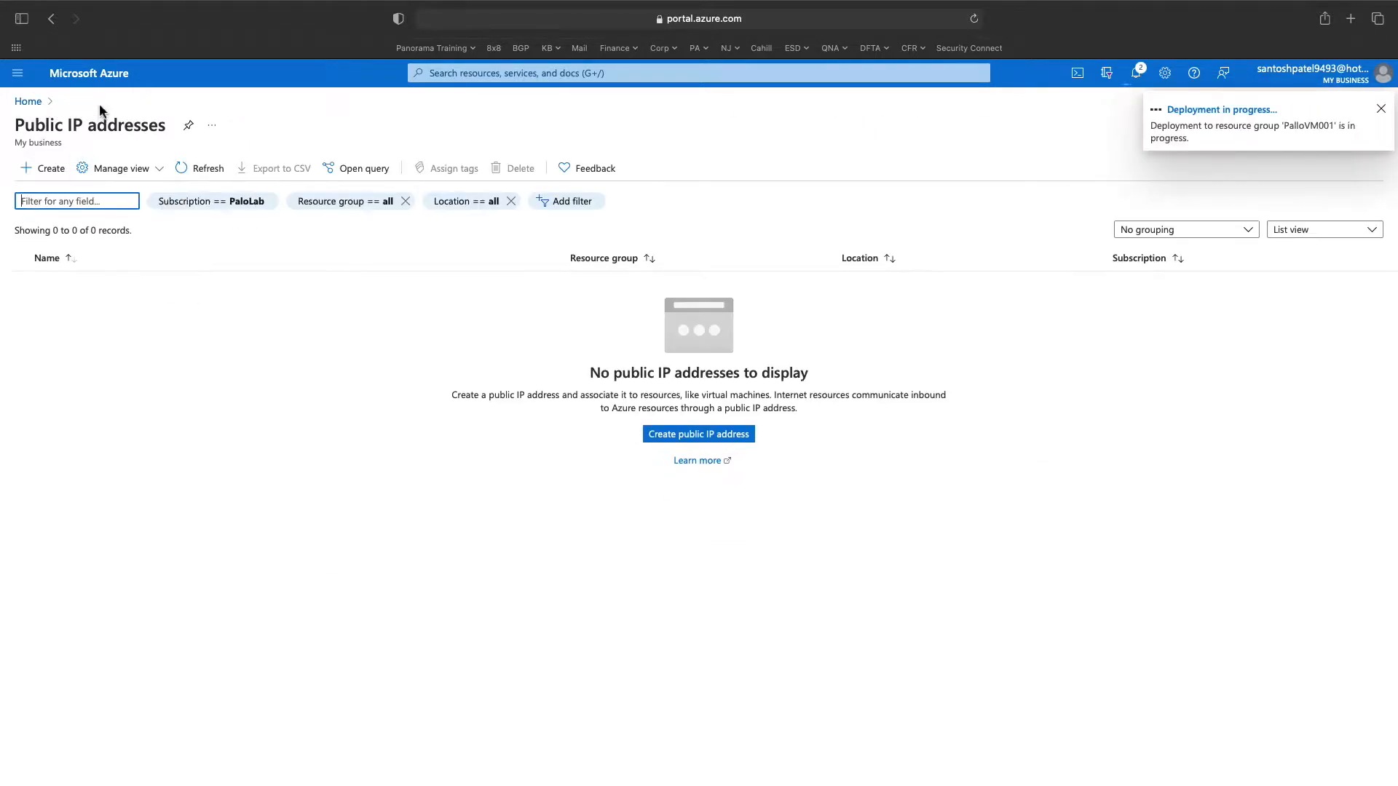
- Open palovm001's networking settings and detach the eth0 network interface
{"action": "left_click", "coordinate": [1136, 73]}
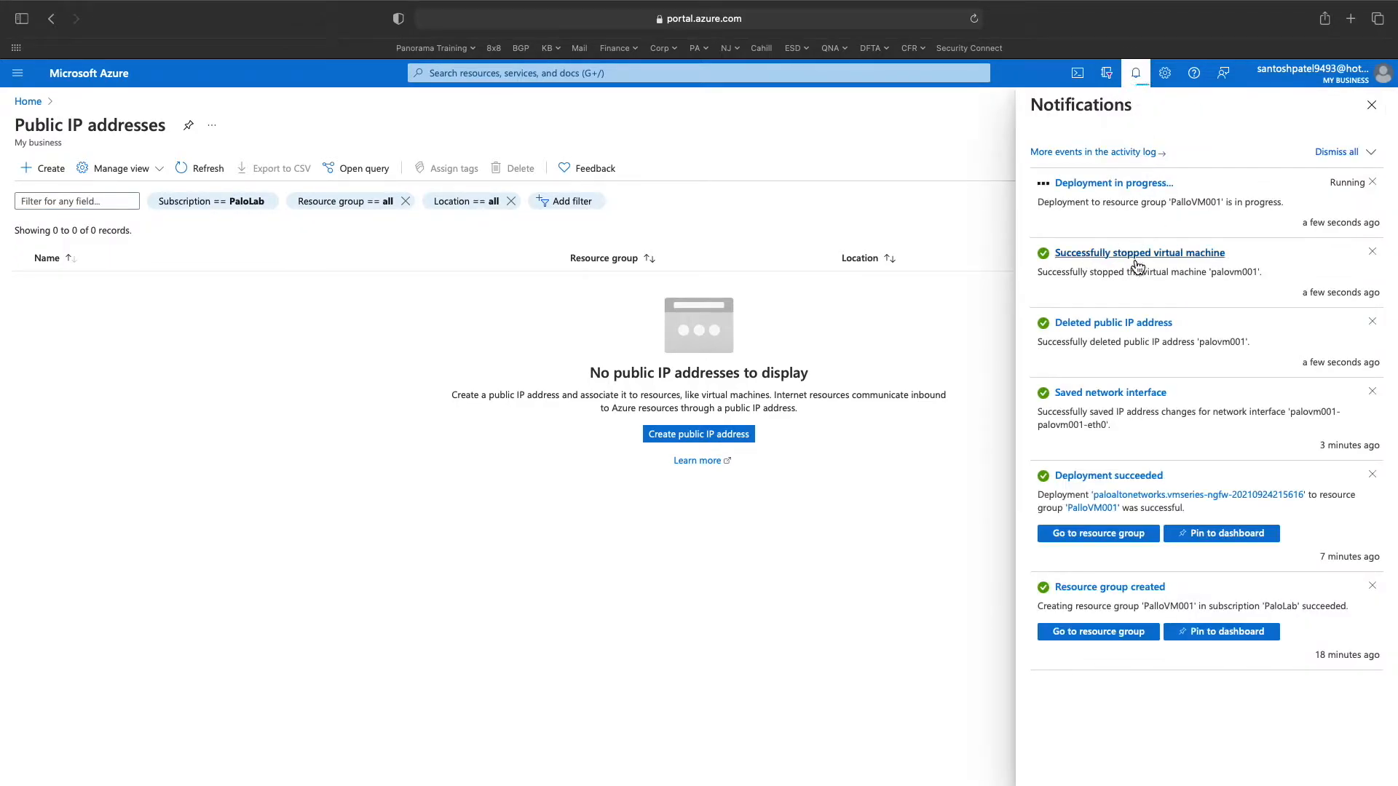
{"action": "left_click", "coordinate": [28, 101]}
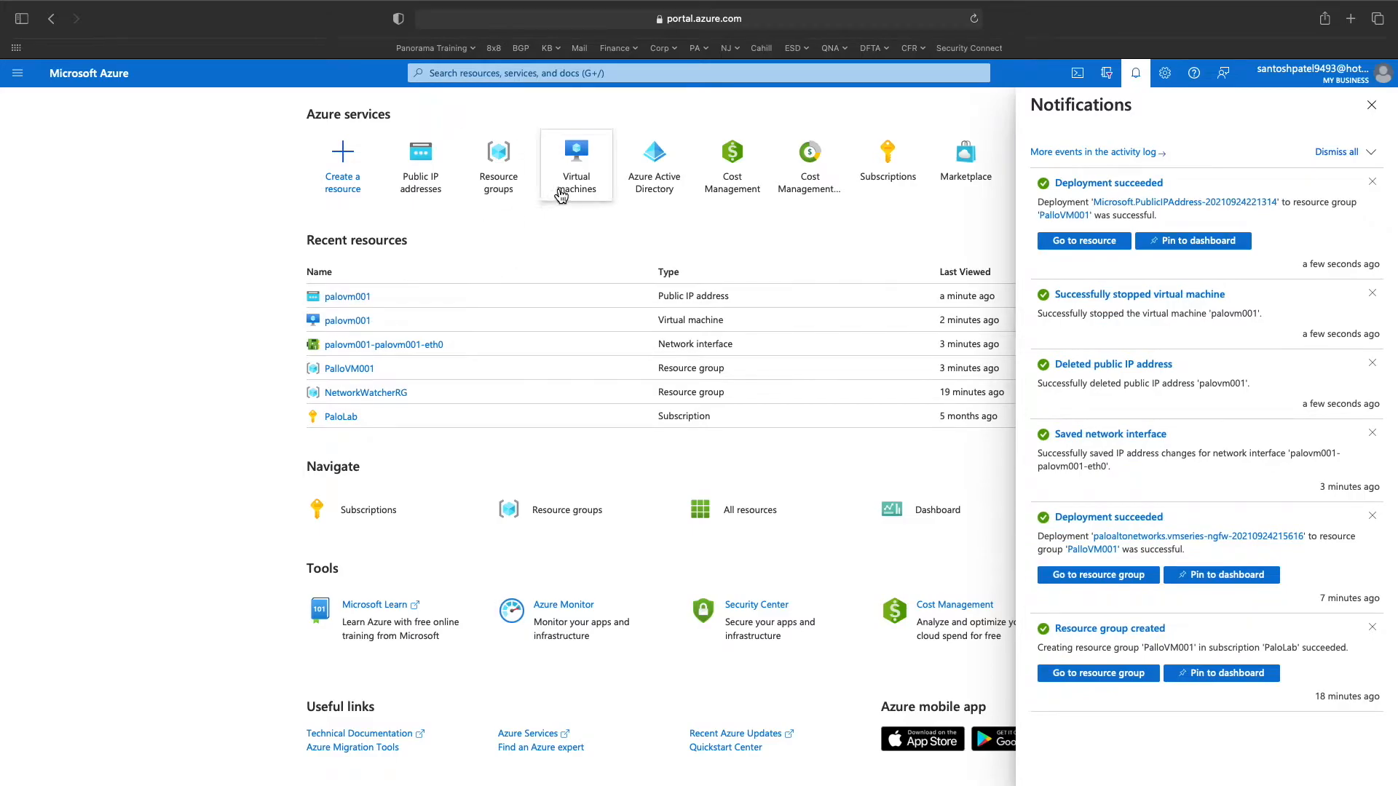
{"action": "left_click", "coordinate": [357, 321]}
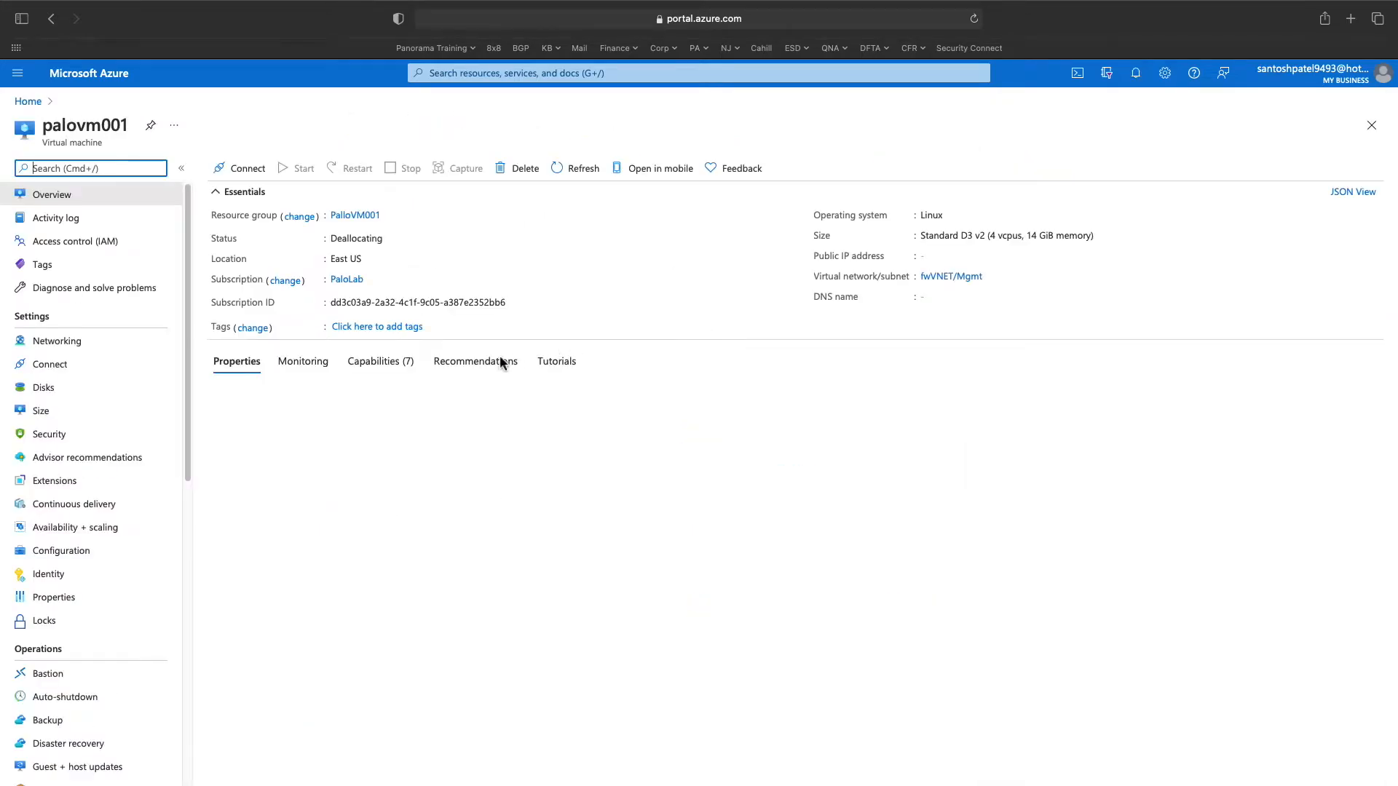
{"action": "left_click", "coordinate": [68, 340]}
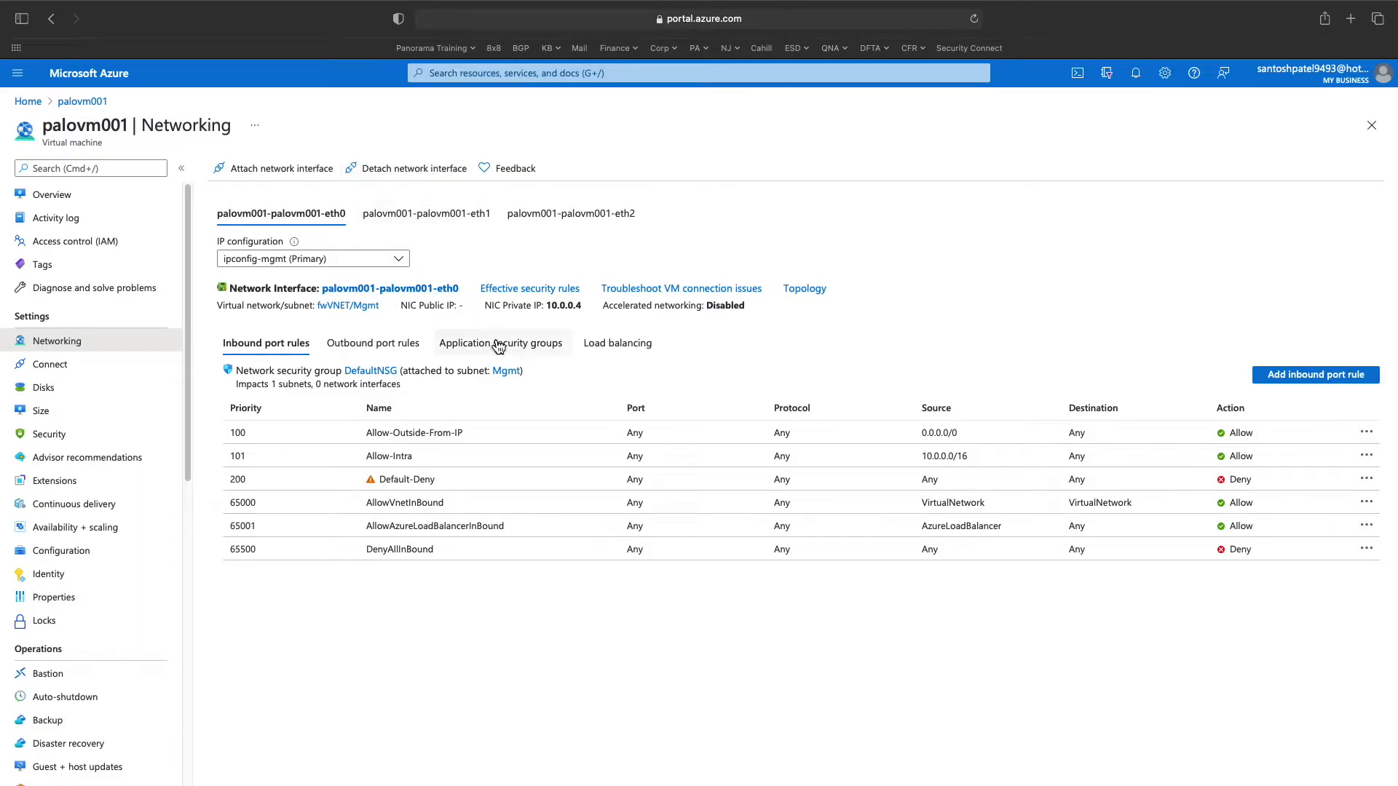
{"action": "left_click", "coordinate": [399, 169]}
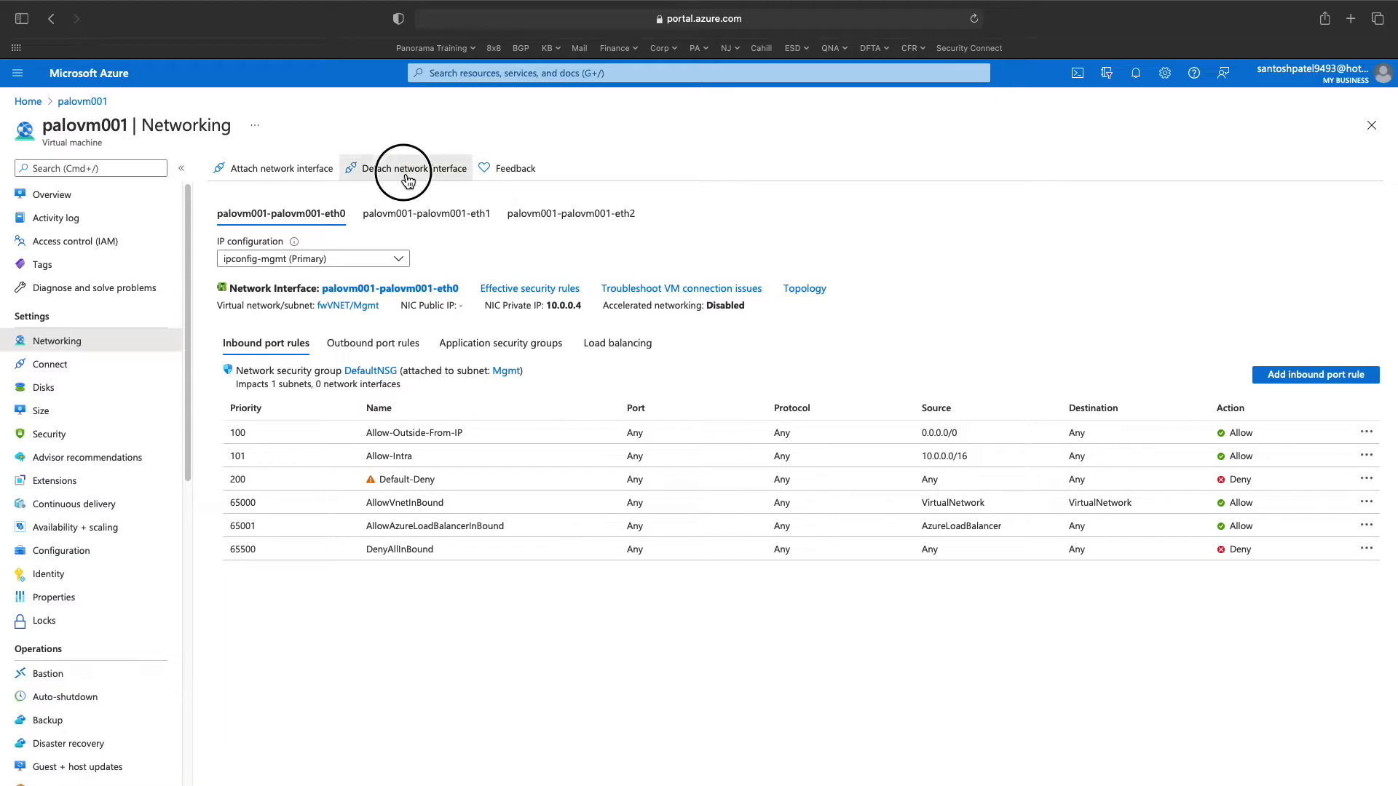
{"action": "left_click", "coordinate": [228, 272]}
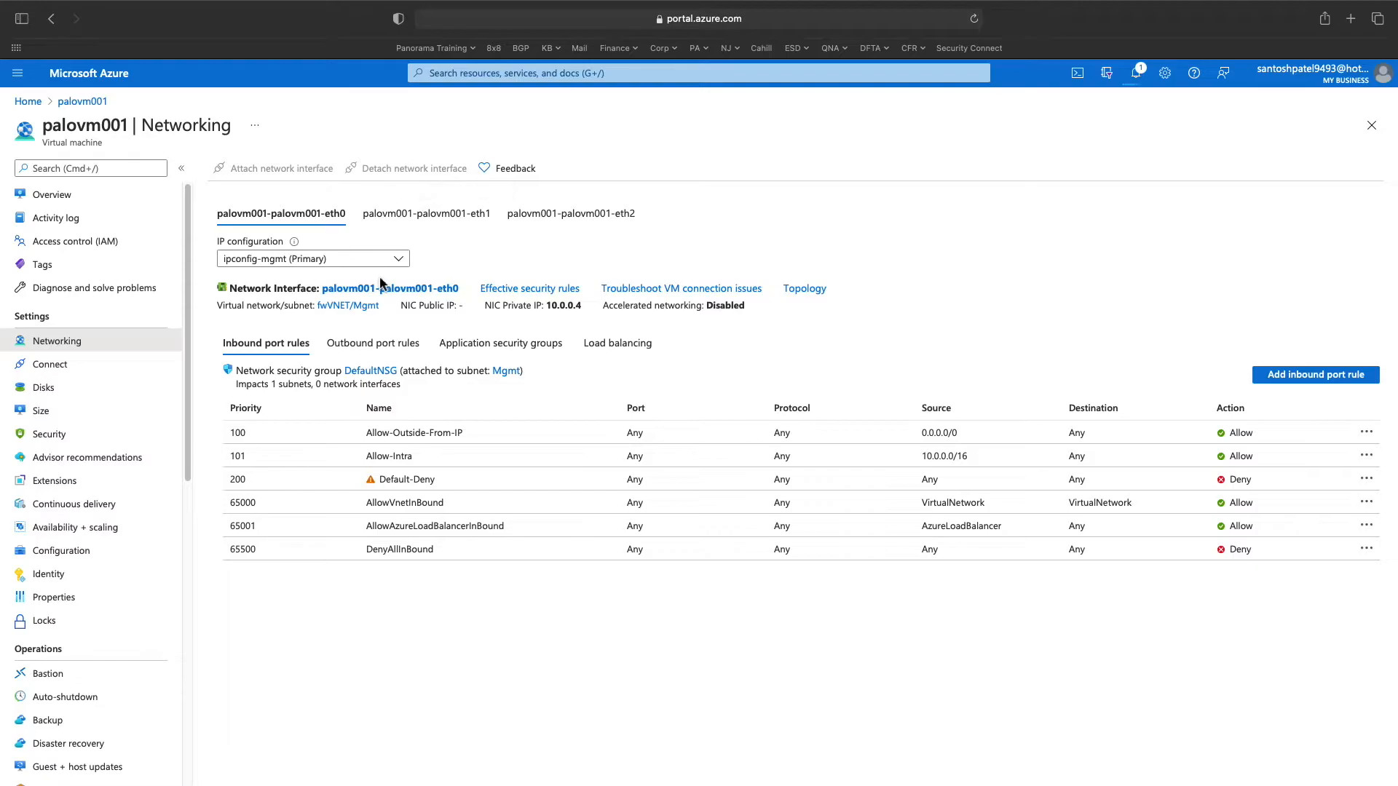
- Detach the eth1 network interface as well, leaving only eth2 attached
{"action": "left_click", "coordinate": [438, 222]}
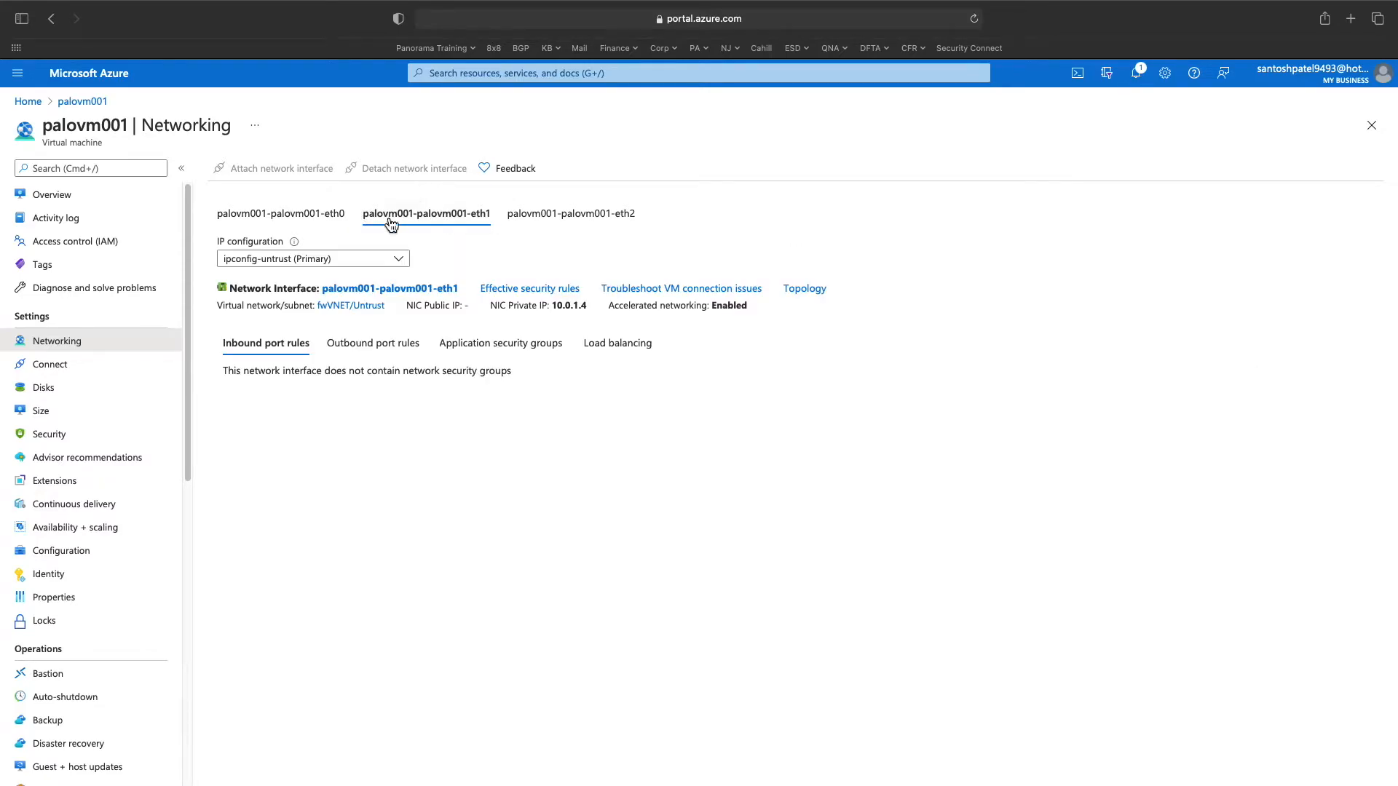
{"action": "left_click", "coordinate": [422, 178]}
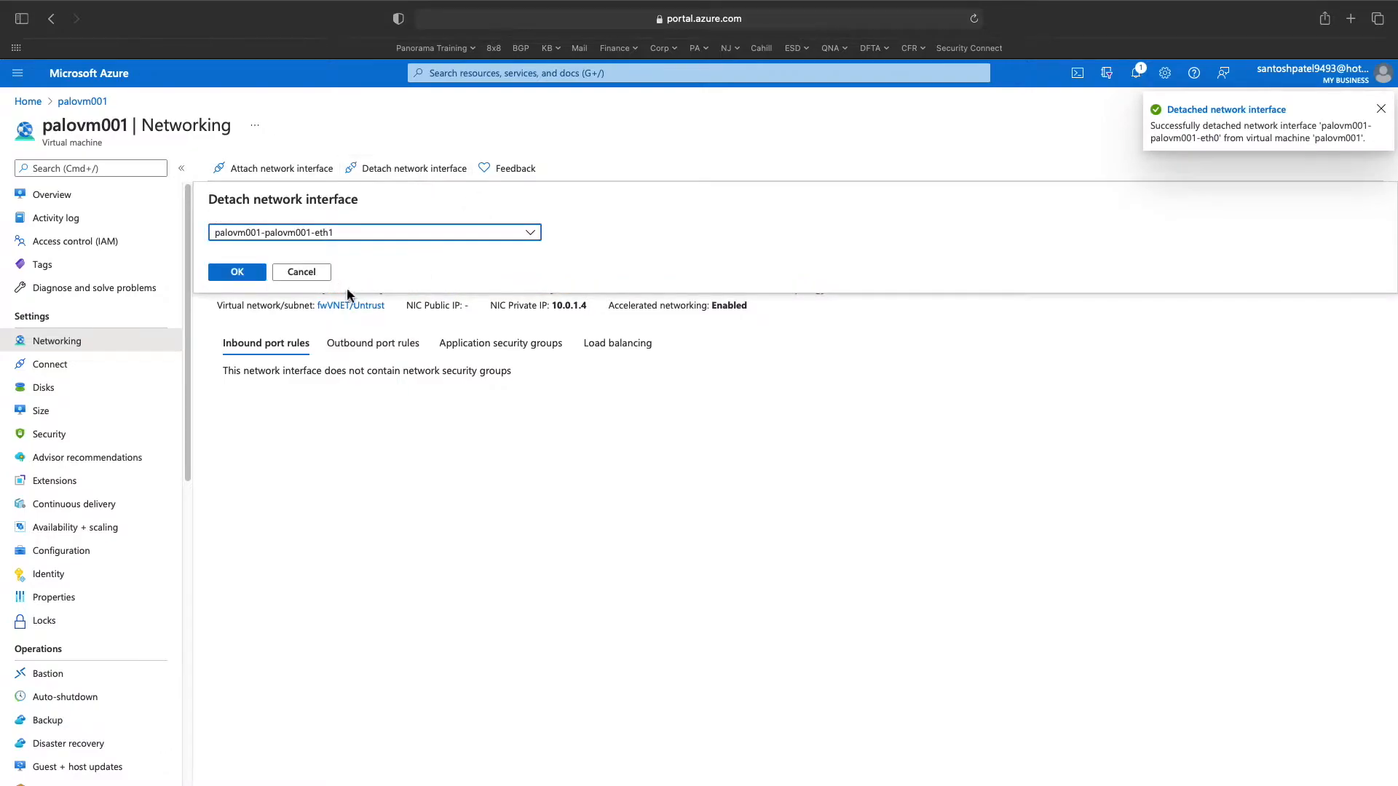
{"action": "left_click", "coordinate": [247, 274]}
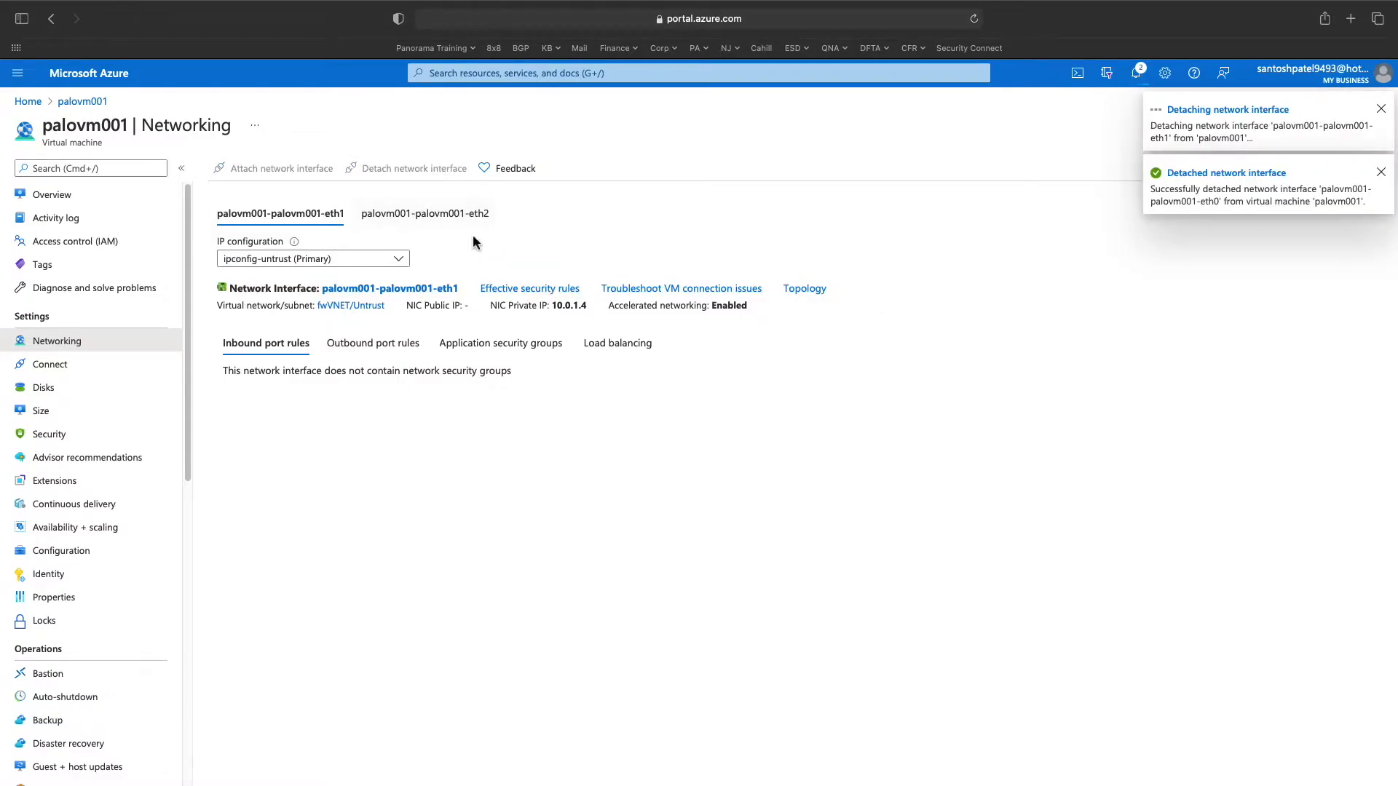
{"action": "left_click", "coordinate": [433, 214]}
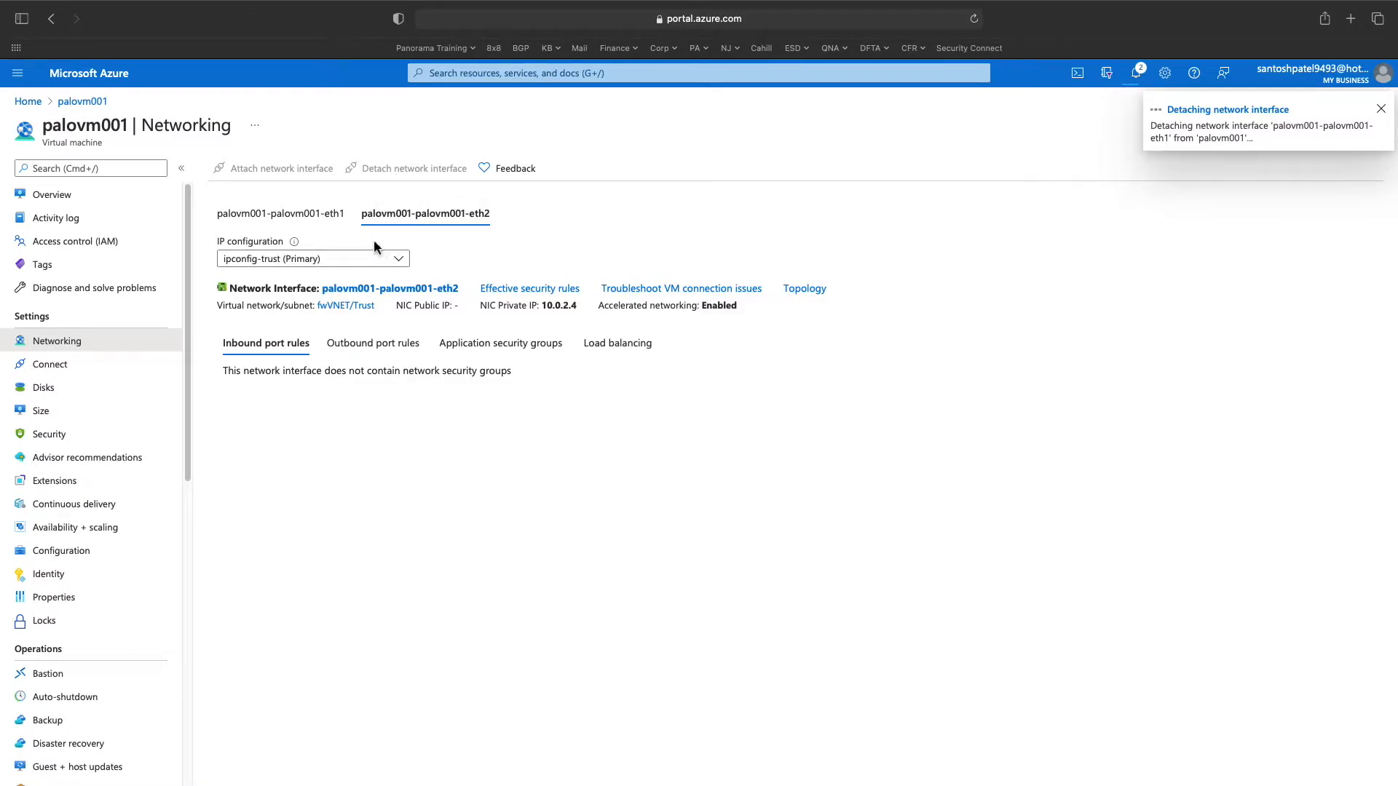
{"action": "left_click", "coordinate": [330, 228]}
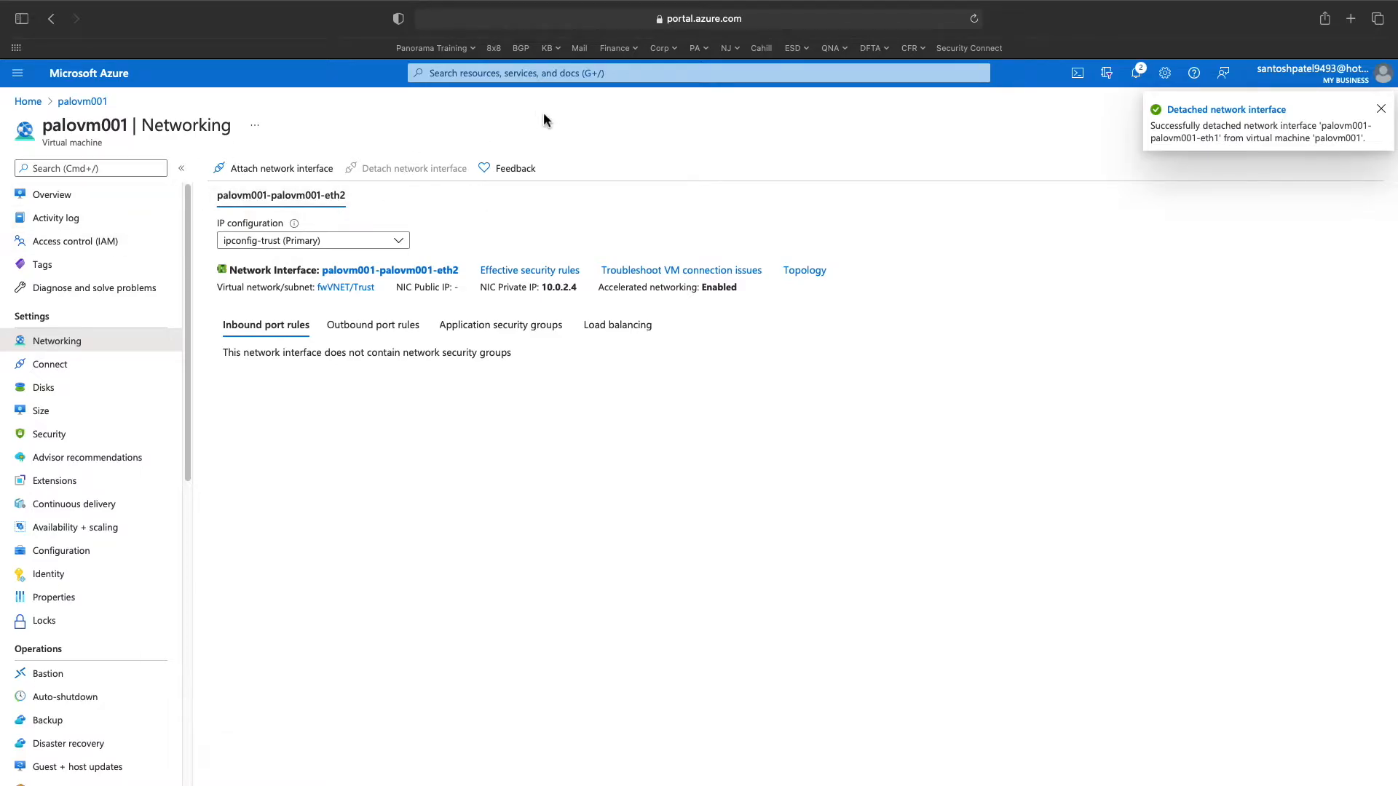
{"action": "left_click", "coordinate": [547, 72]}
- Start a new network interface named fwethmgmt in the East US region
{"action": "type", "text": "NIc"}
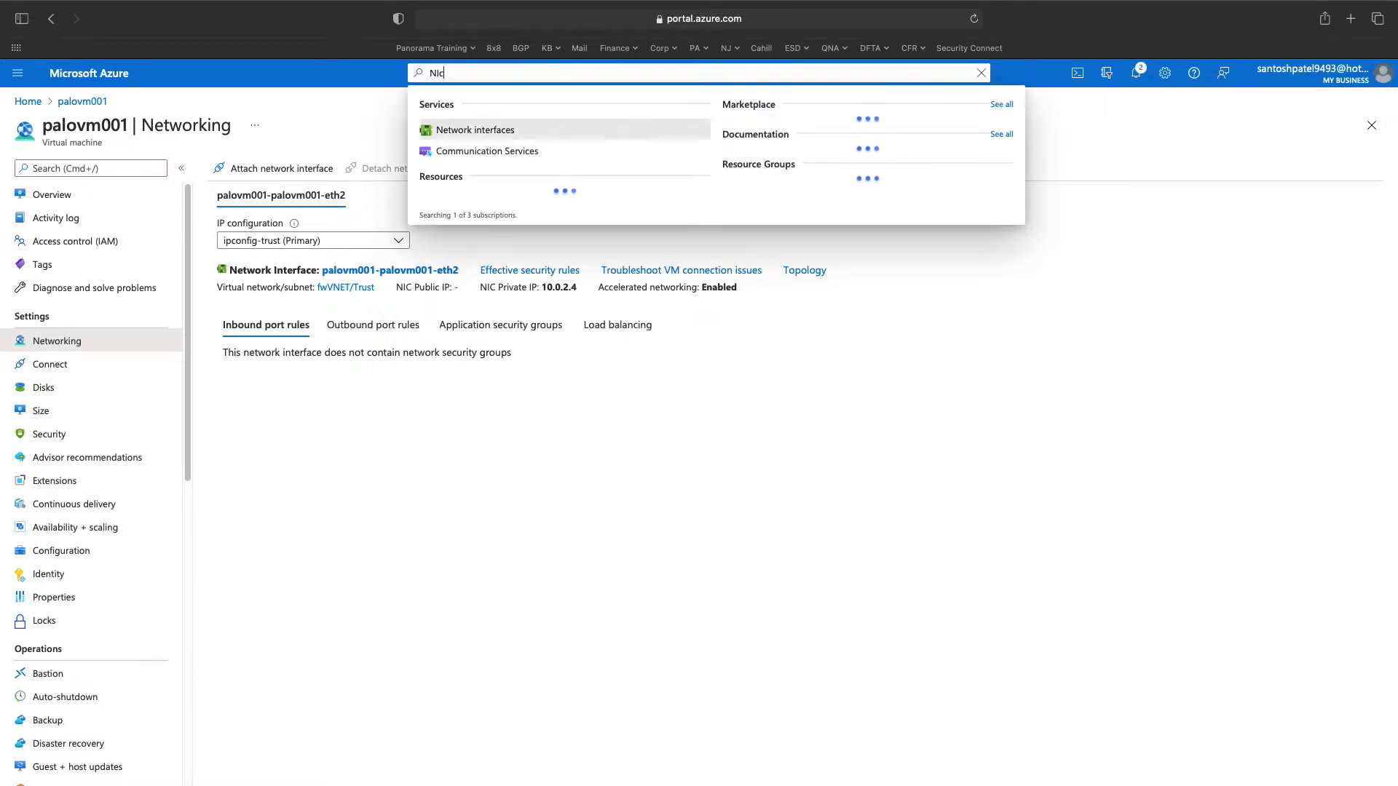
{"action": "key", "text": "Return"}
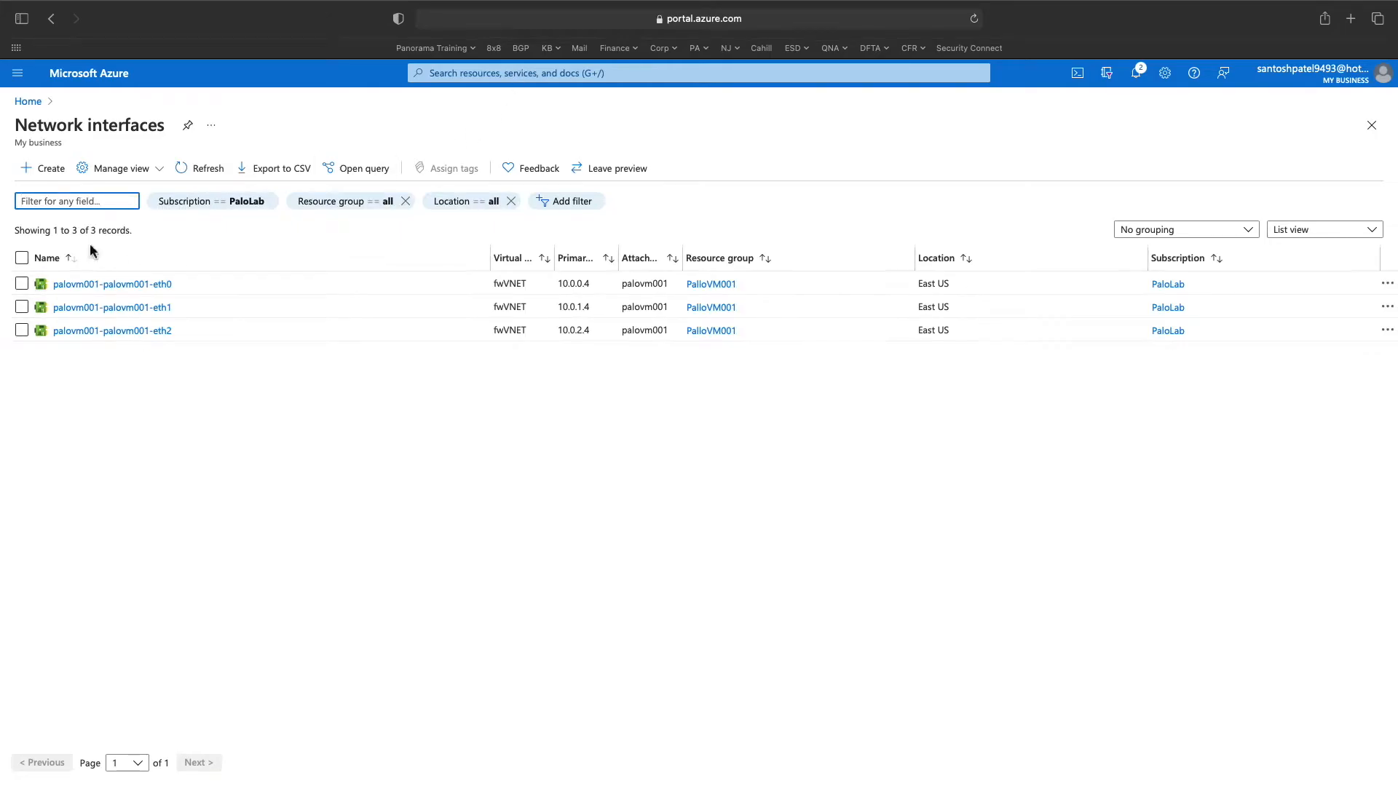
{"action": "left_click", "coordinate": [51, 170]}
{"action": "left_click", "coordinate": [489, 370]}
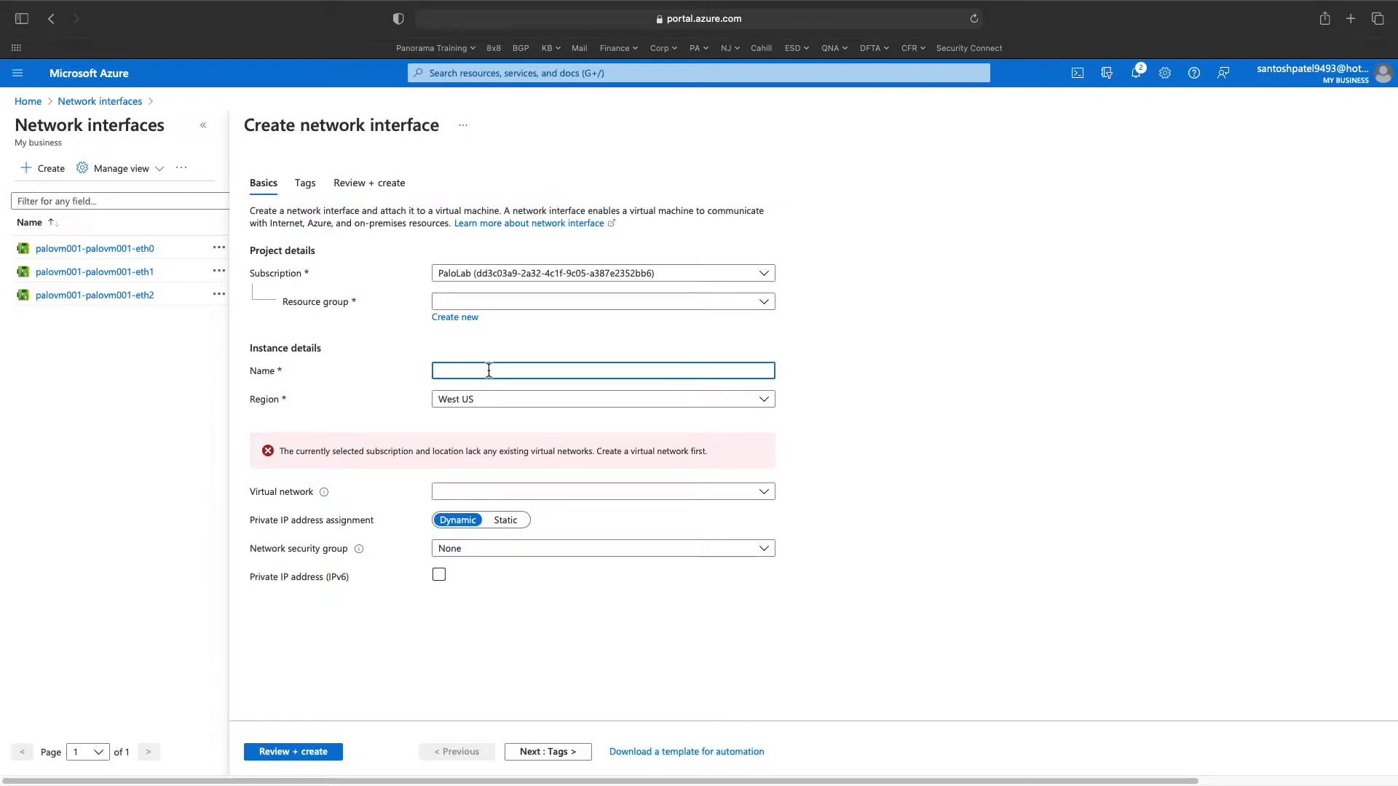
{"action": "type", "text": "fwethmgmt"}
{"action": "left_click", "coordinate": [665, 399]}
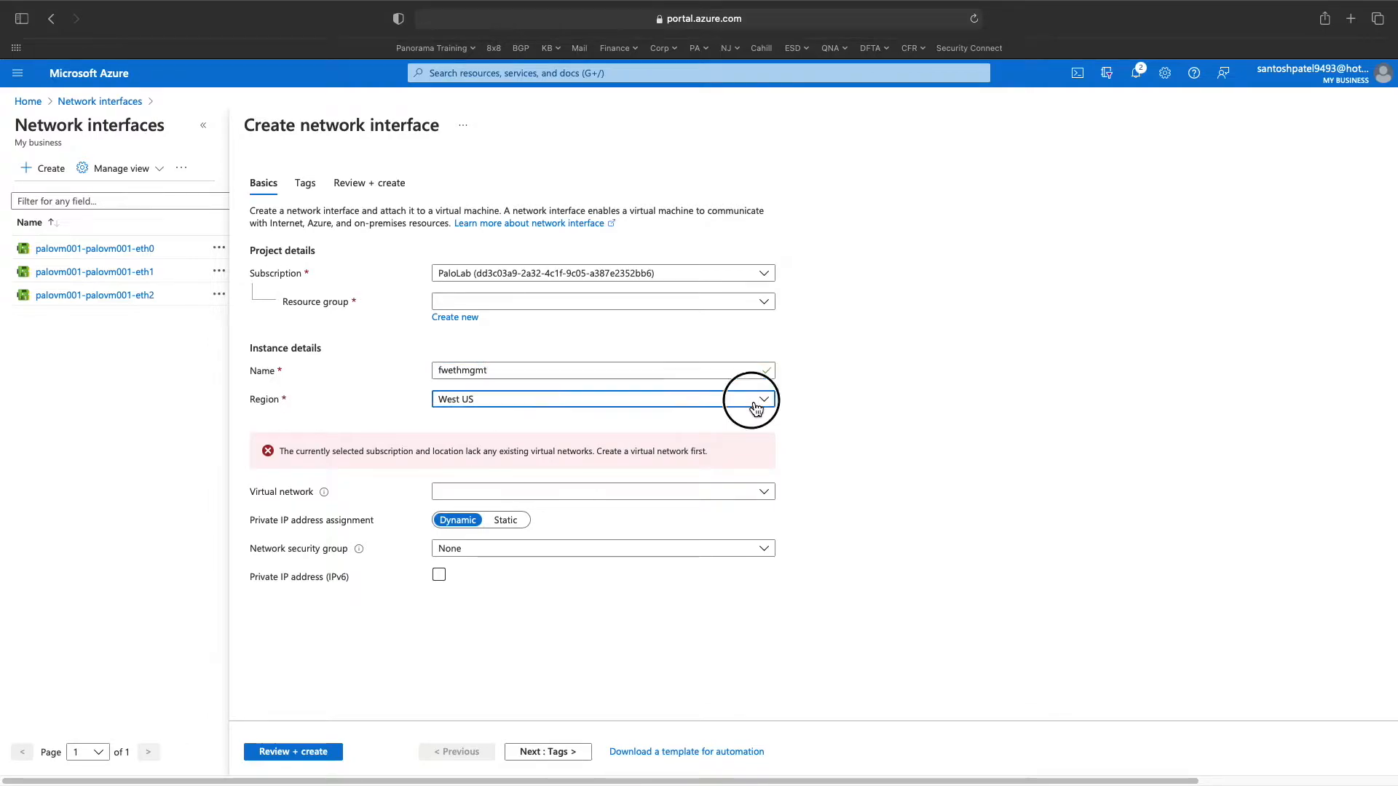
{"action": "type", "text": "es=a"}
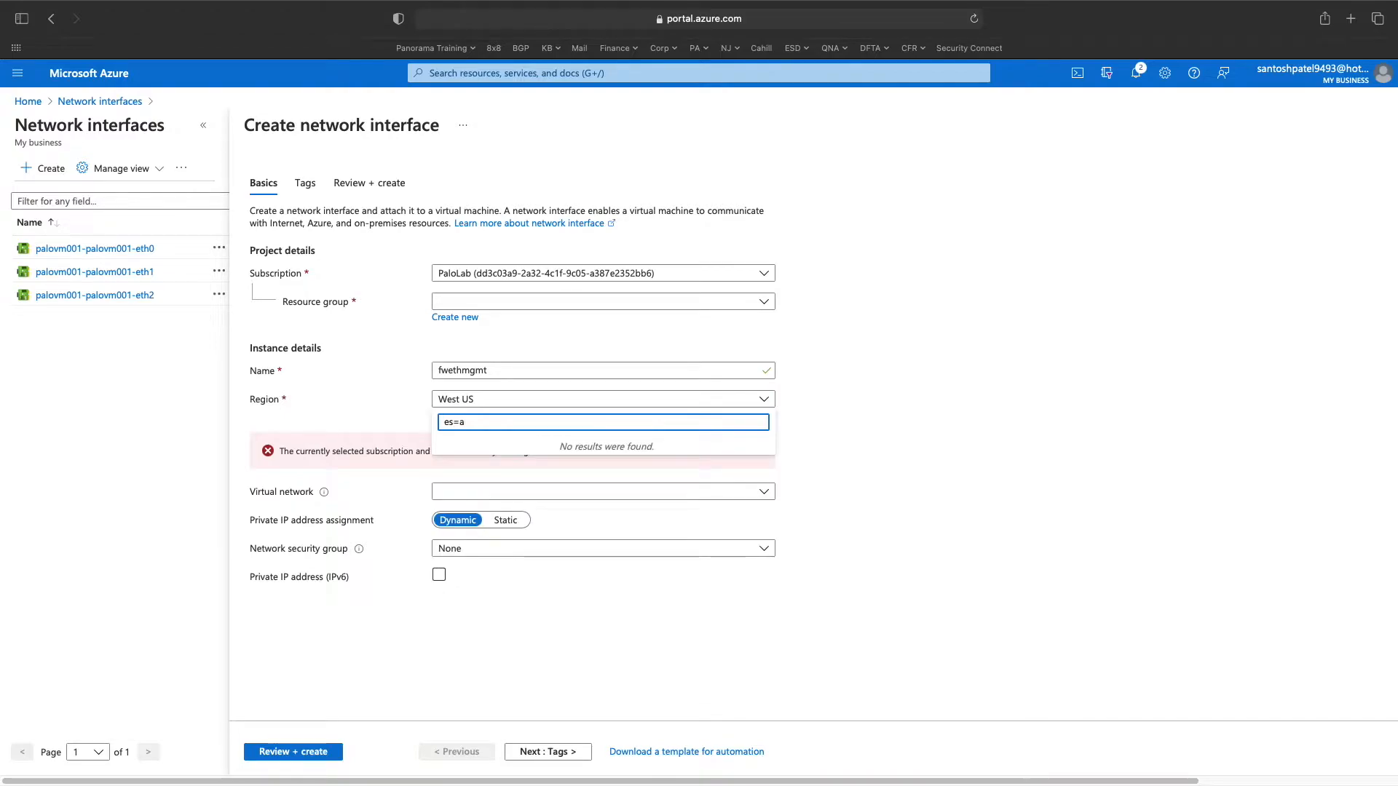
{"action": "key", "text": "BackSpace"}
{"action": "key", "text": "BackSpace"}
{"action": "type", "text": "as"}
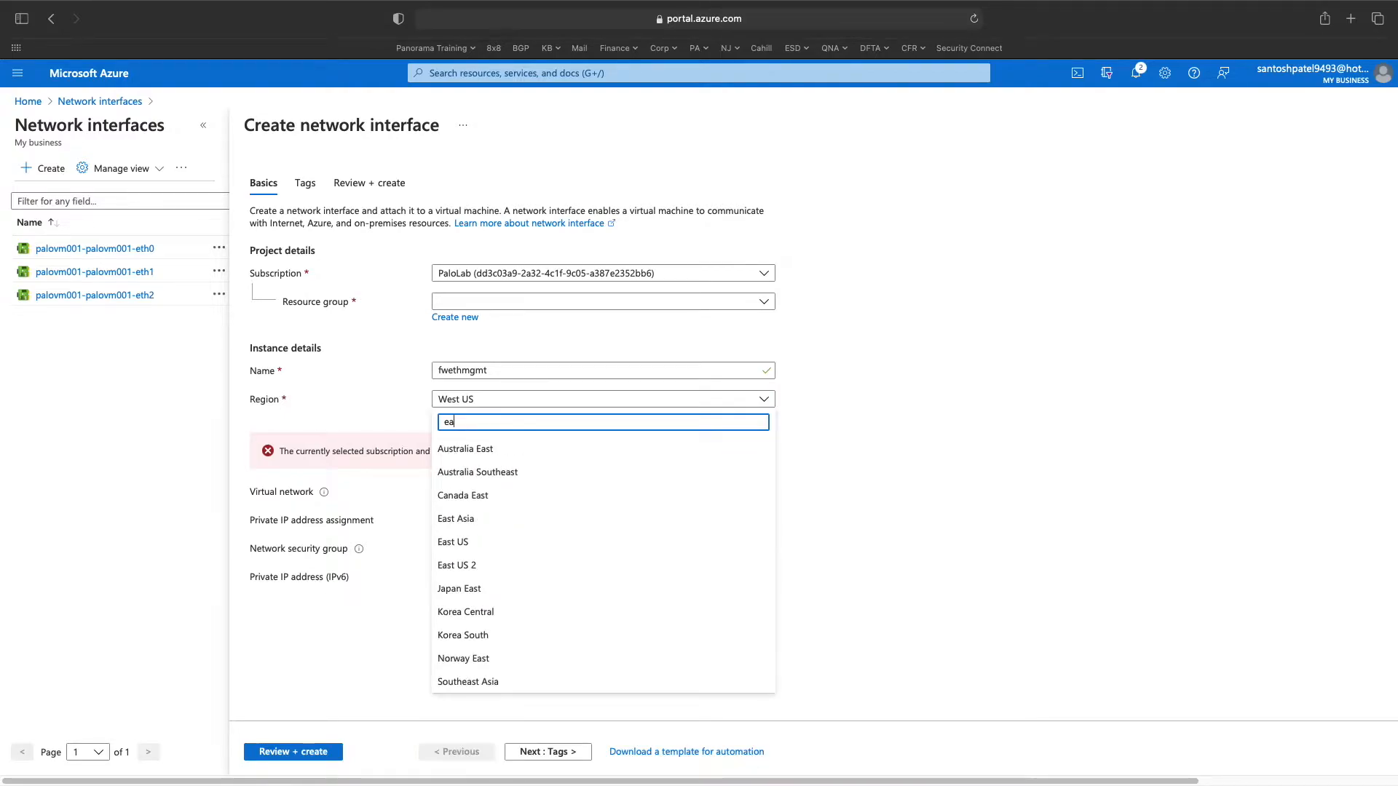
{"action": "left_click", "coordinate": [464, 542]}
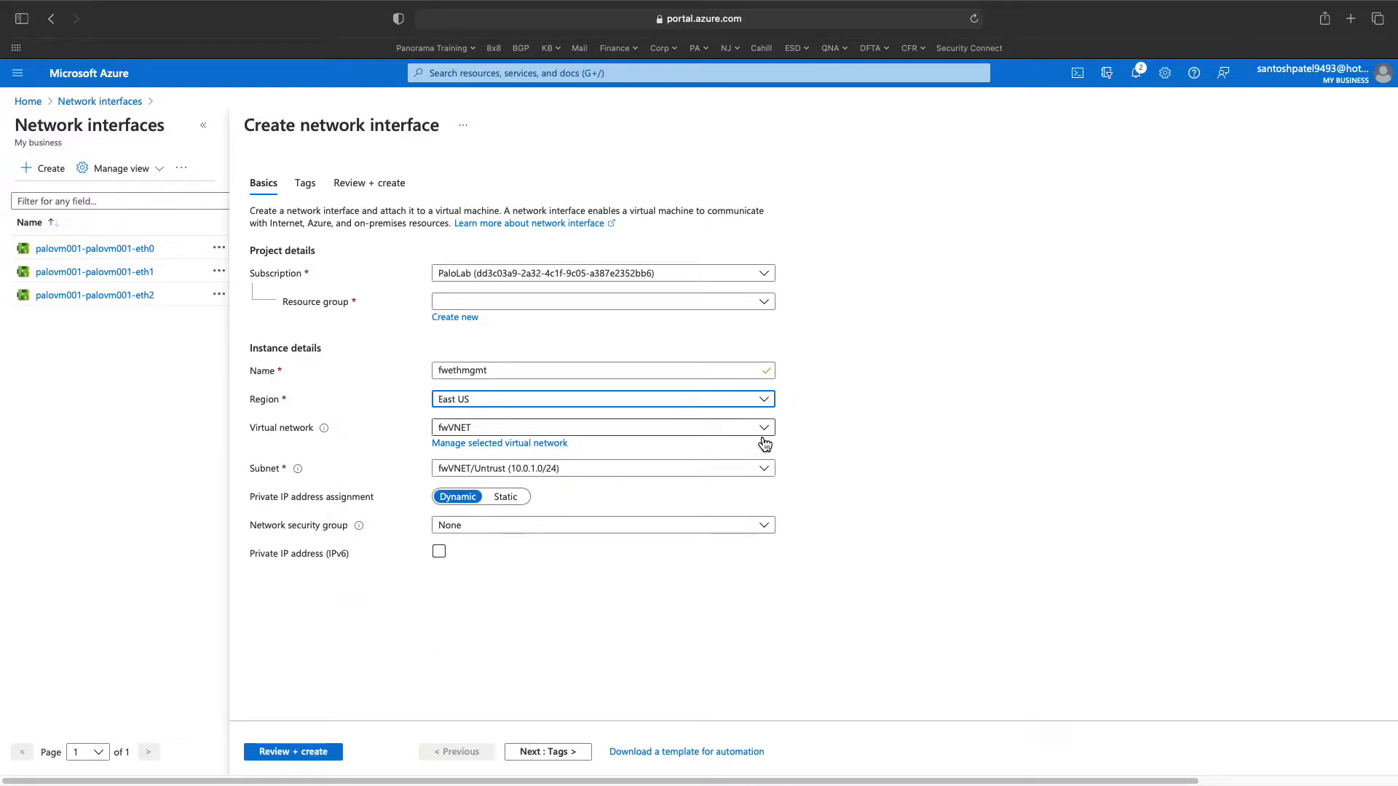
- Assign it subnet fwVNET/Mgmt, DefaultNSG and resource group PalloVM001, then go to Tags
{"action": "left_click", "coordinate": [763, 473]}
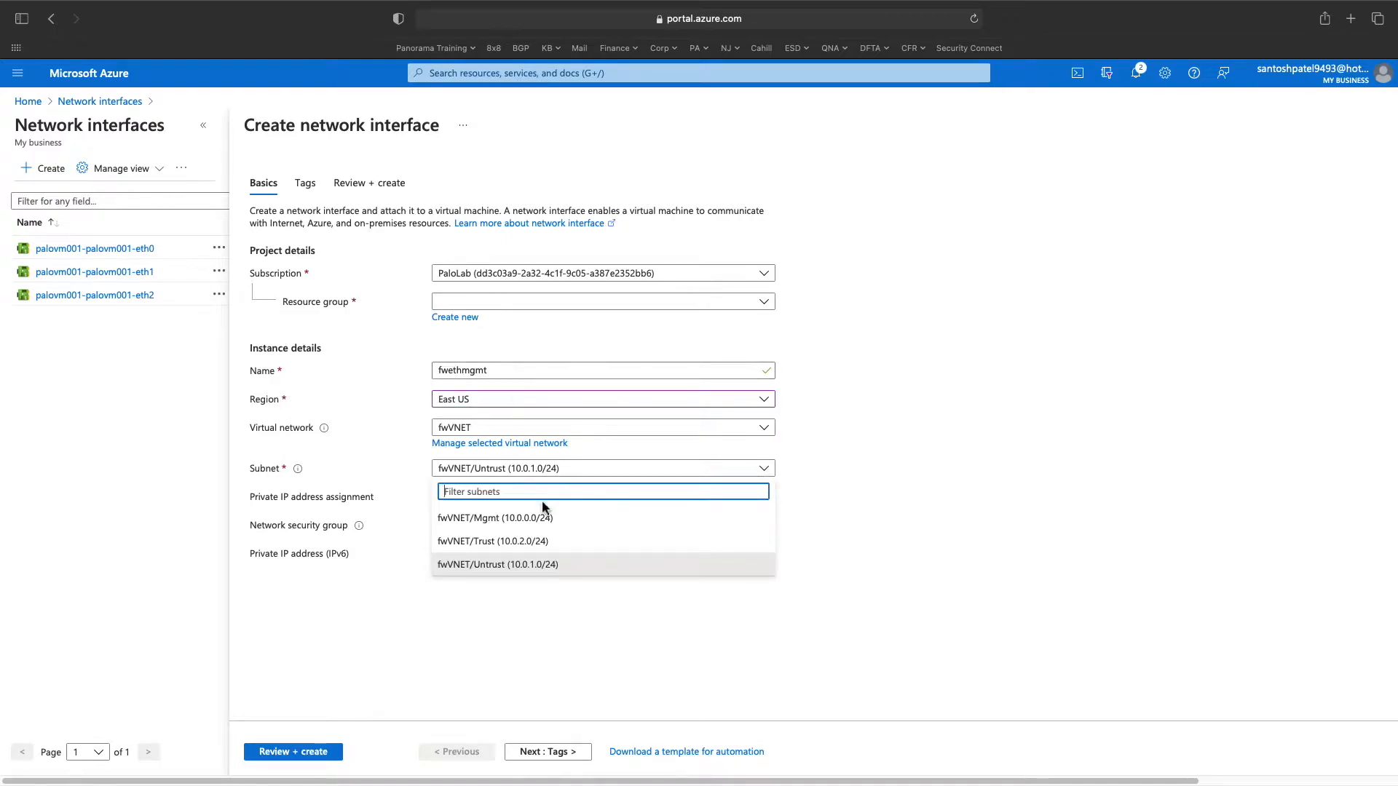
{"action": "left_click", "coordinate": [545, 519]}
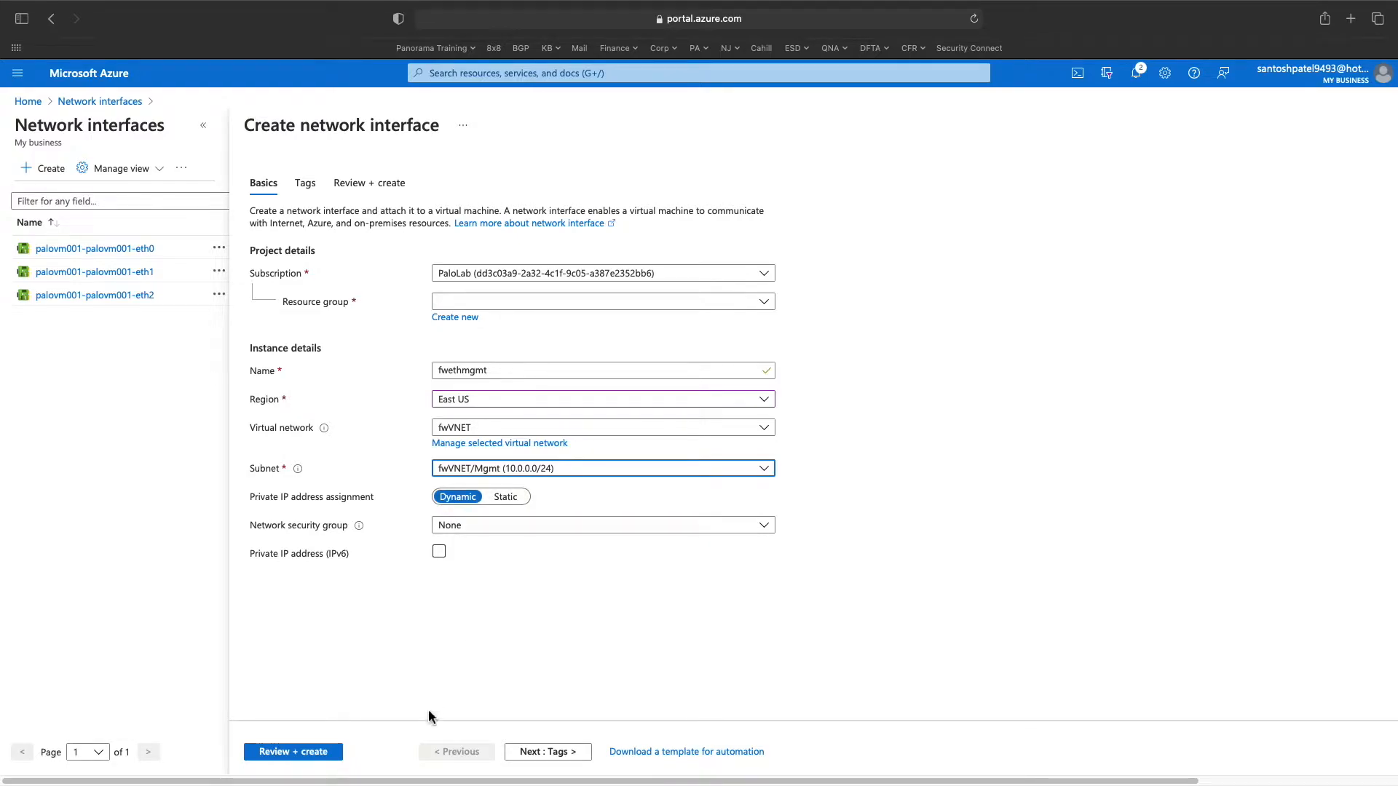
{"action": "left_click", "coordinate": [762, 527]}
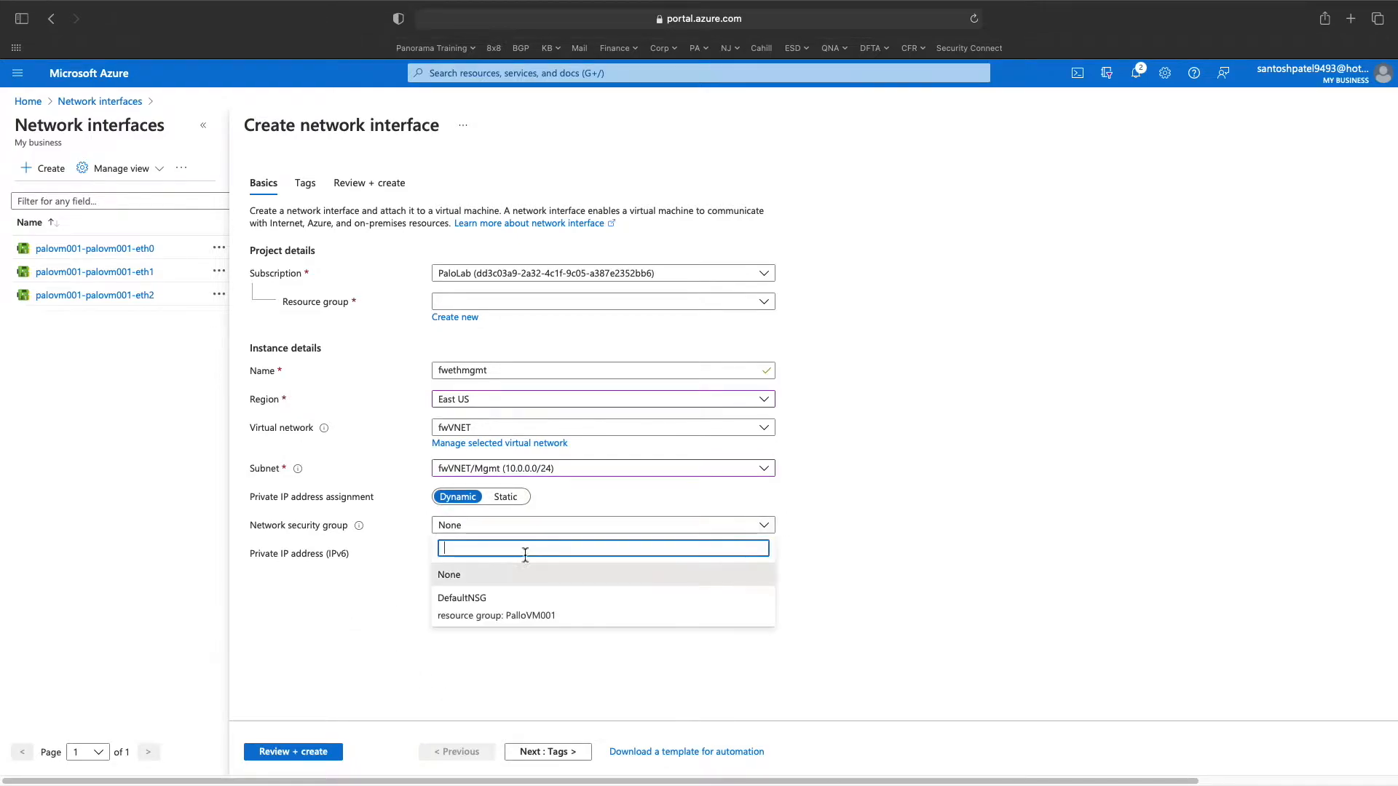
{"action": "left_click", "coordinate": [516, 612]}
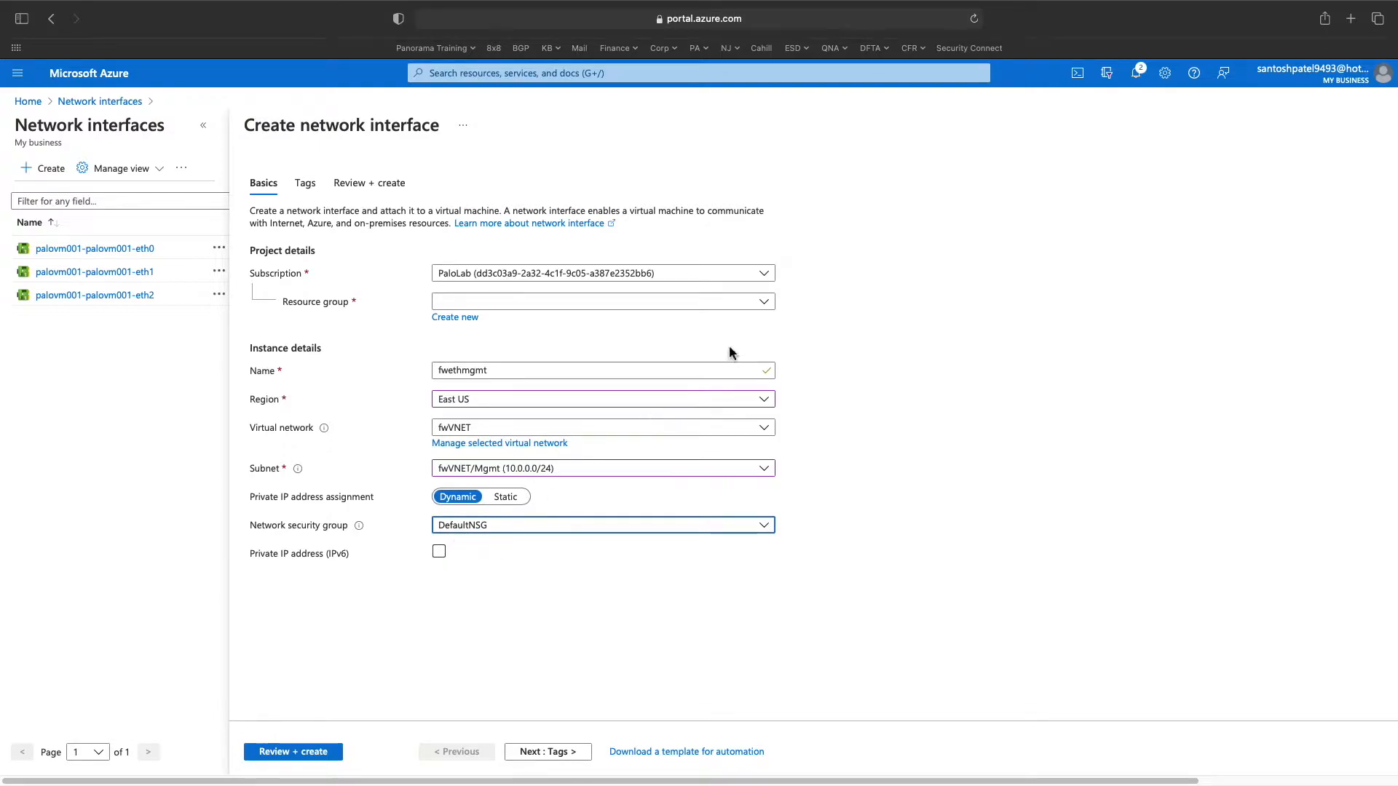
{"action": "left_click", "coordinate": [765, 302]}
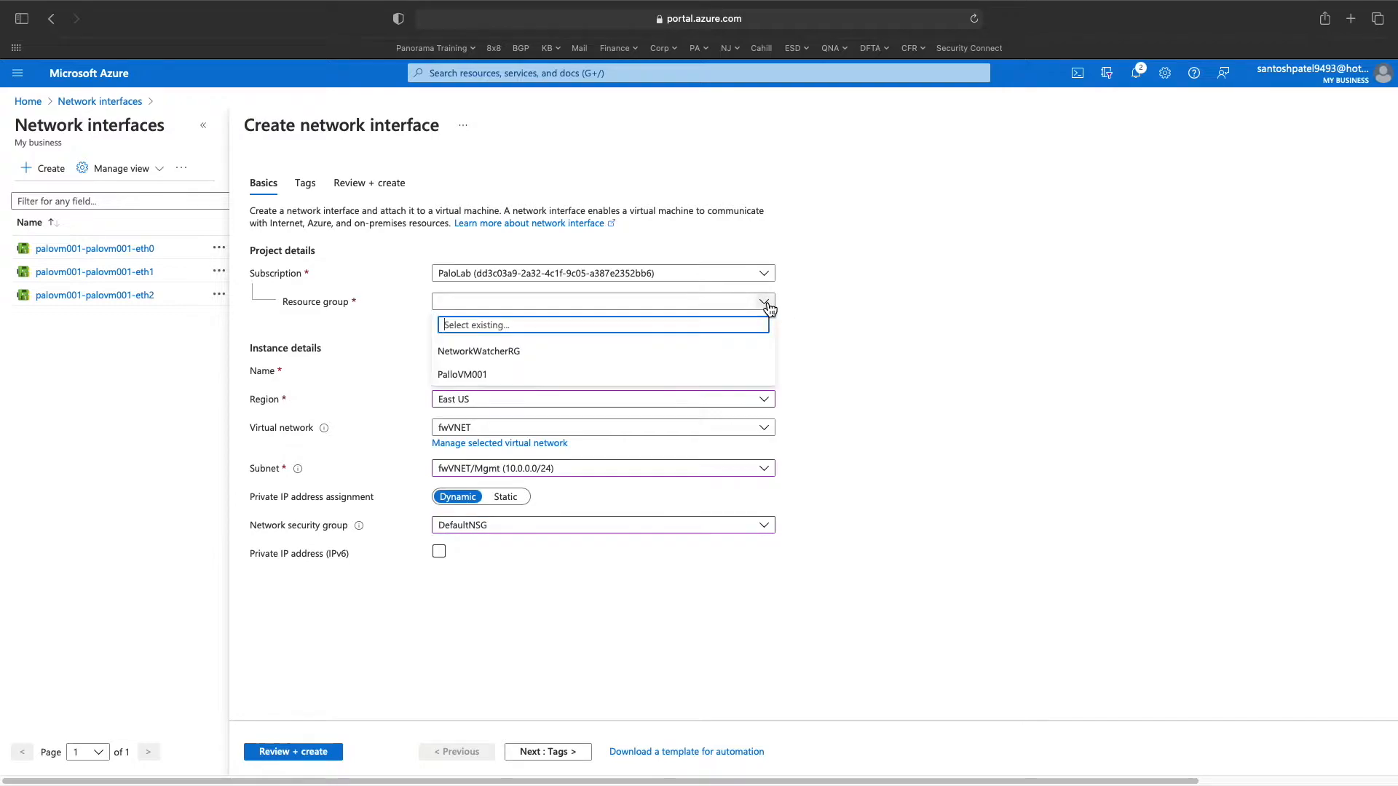
{"action": "left_click", "coordinate": [573, 375]}
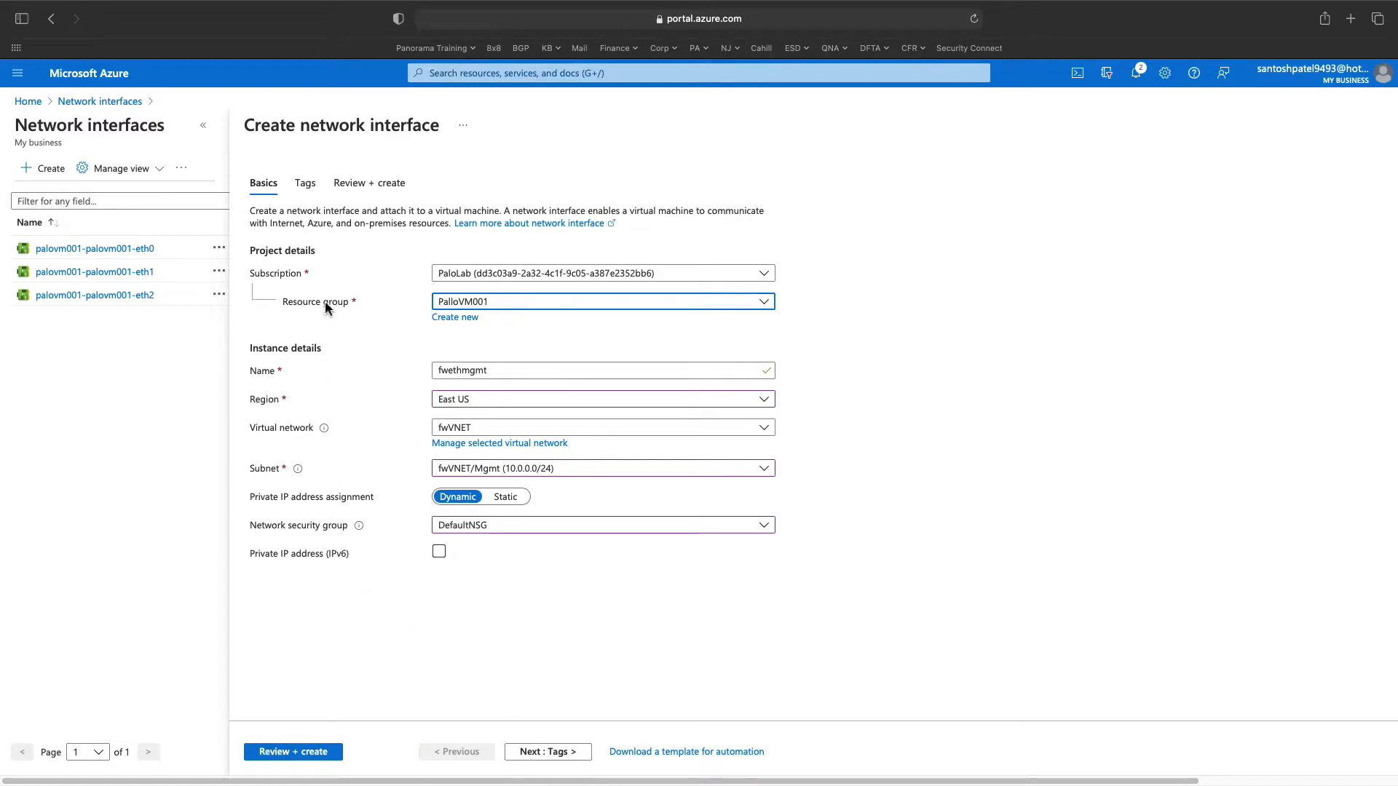
{"action": "left_click", "coordinate": [555, 754]}
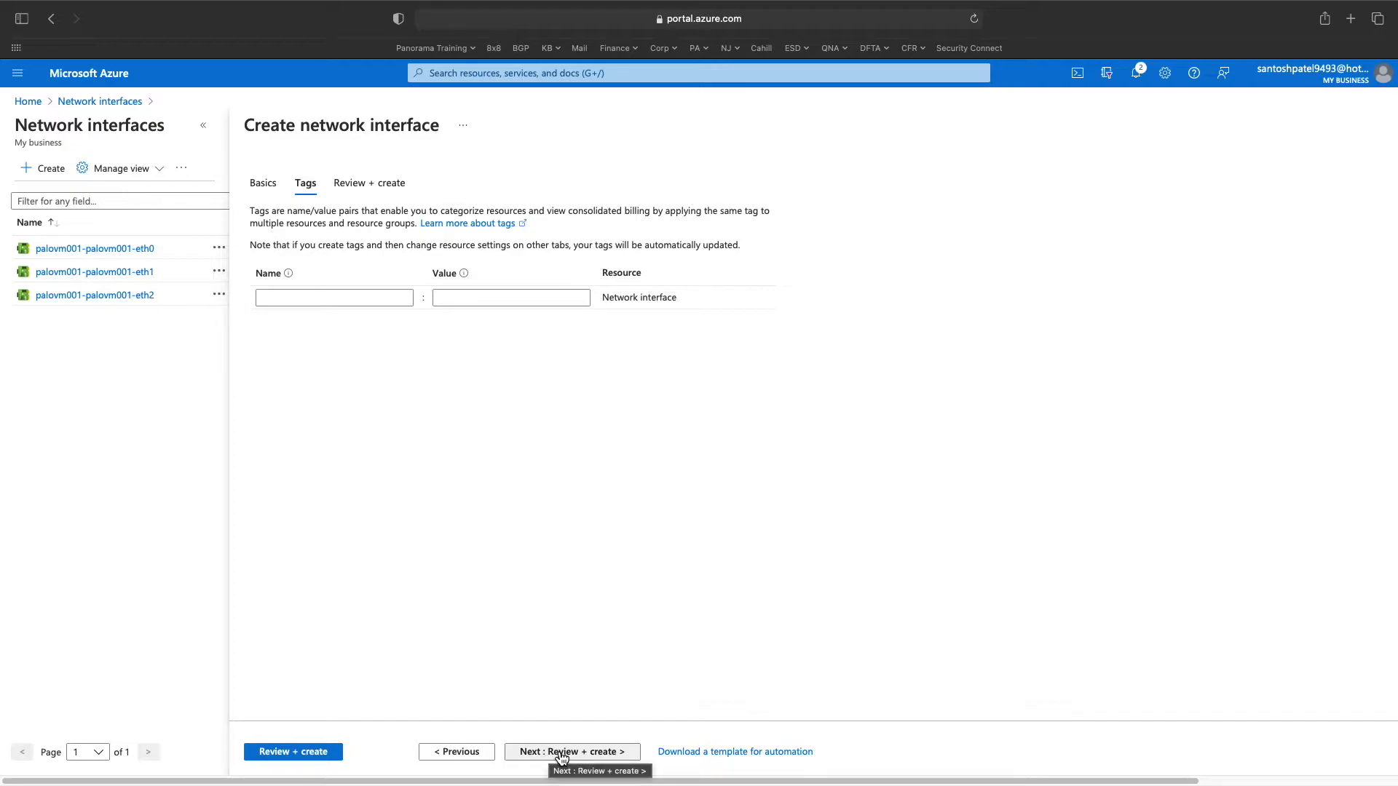
- Validate and create the fwethmgmt network interface
{"action": "left_click", "coordinate": [331, 754]}
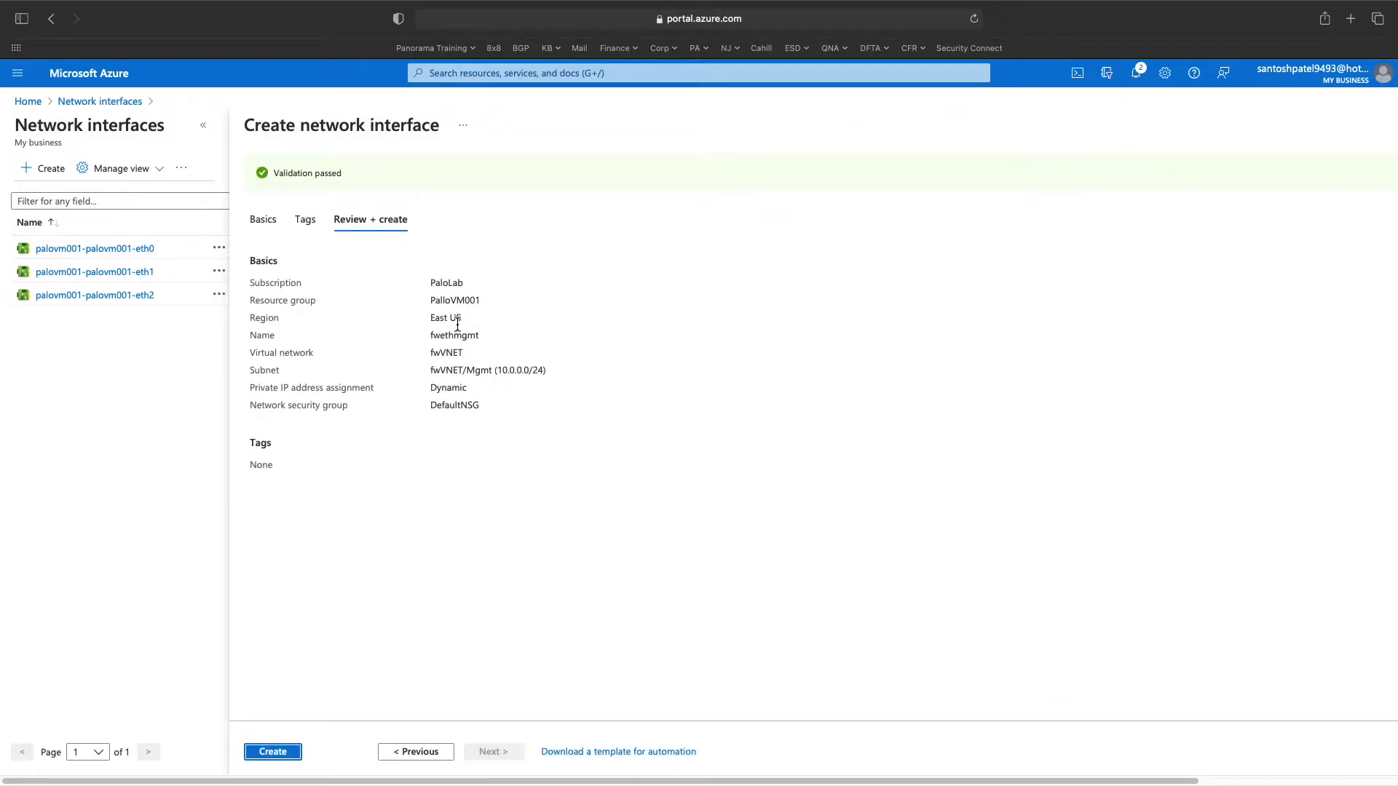
{"action": "left_click_drag", "start_coordinate": [465, 300], "coordinate": [442, 301]}
{"action": "left_click", "coordinate": [273, 751]}
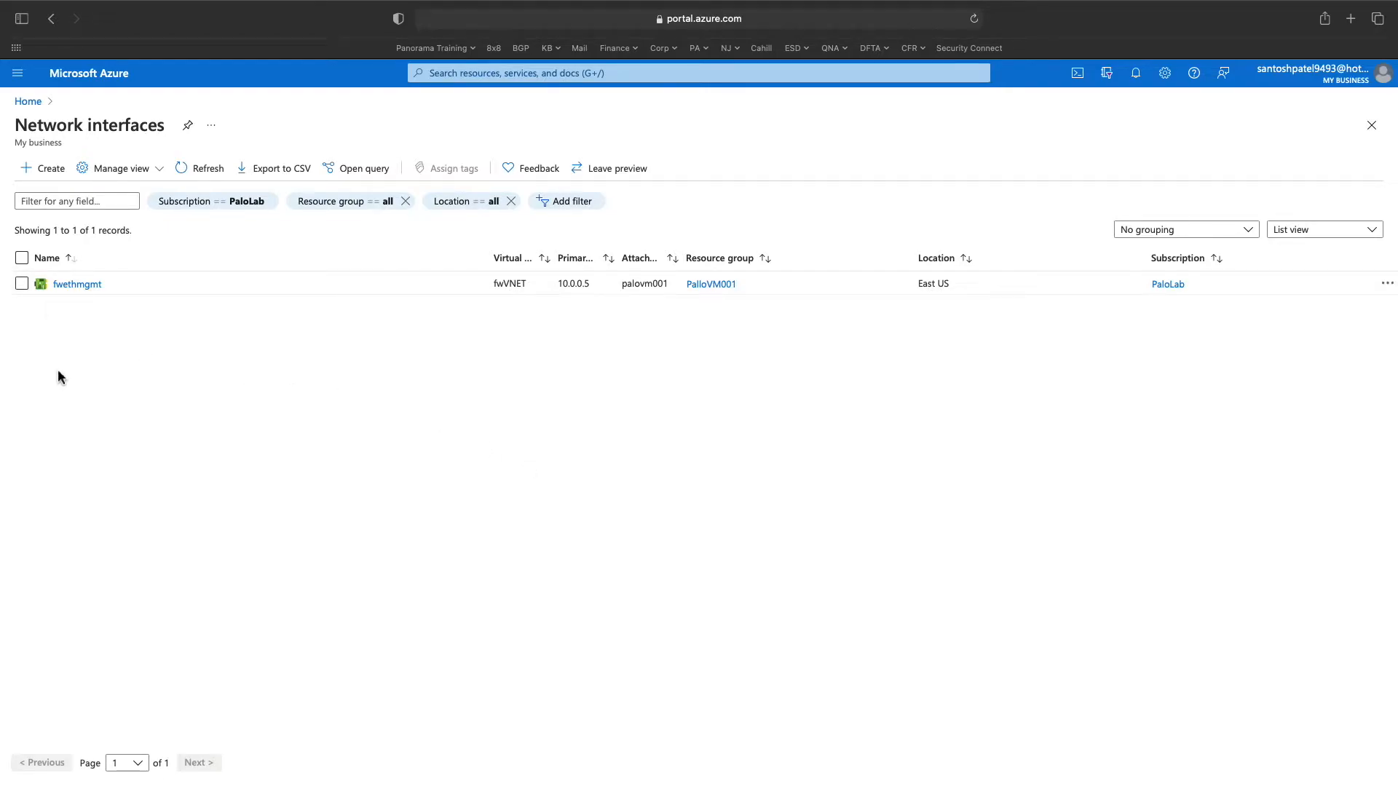
- Start another network interface named fwtrust01 in resource group PalloVM001
{"action": "left_click", "coordinate": [455, 78]}
{"action": "key", "text": "Escape"}
{"action": "left_click", "coordinate": [63, 170]}
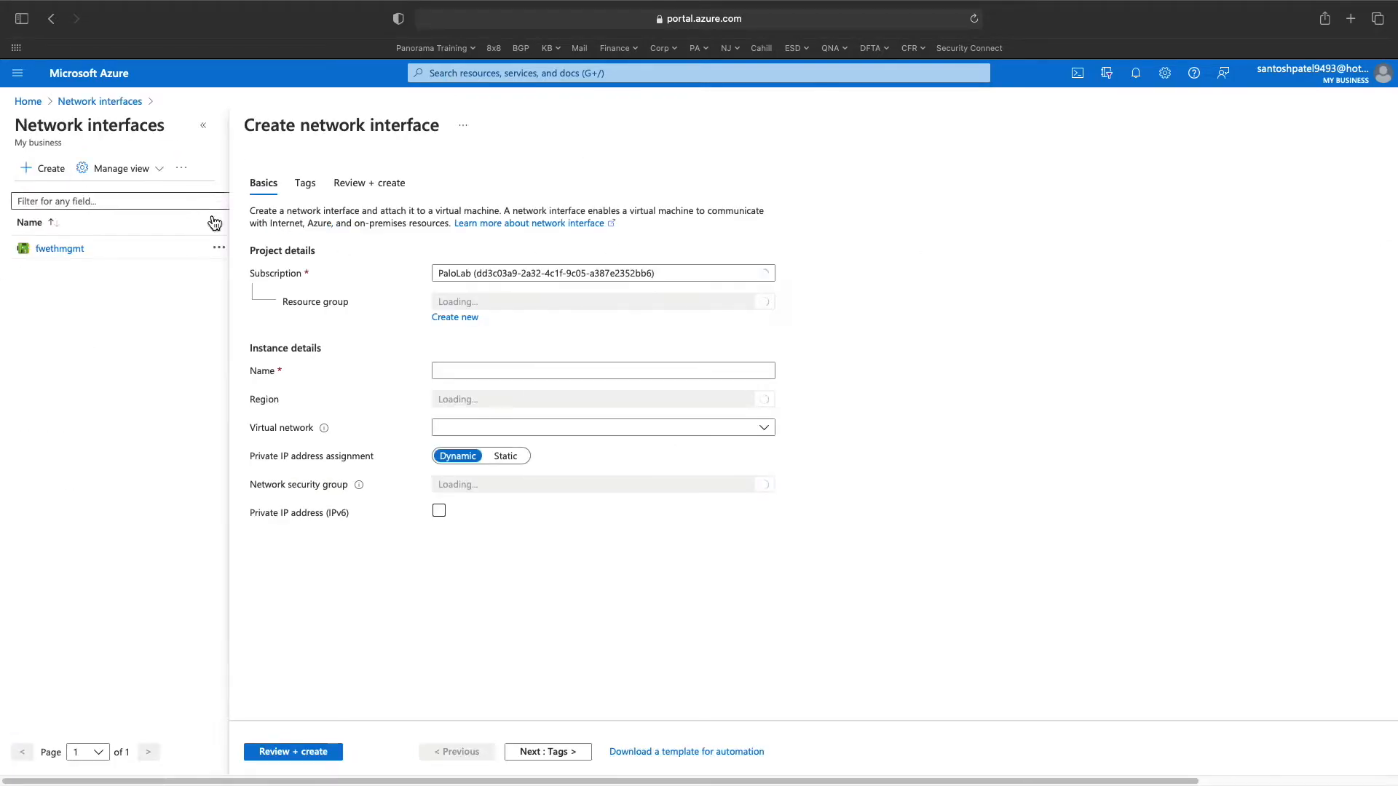
{"action": "left_click", "coordinate": [493, 303]}
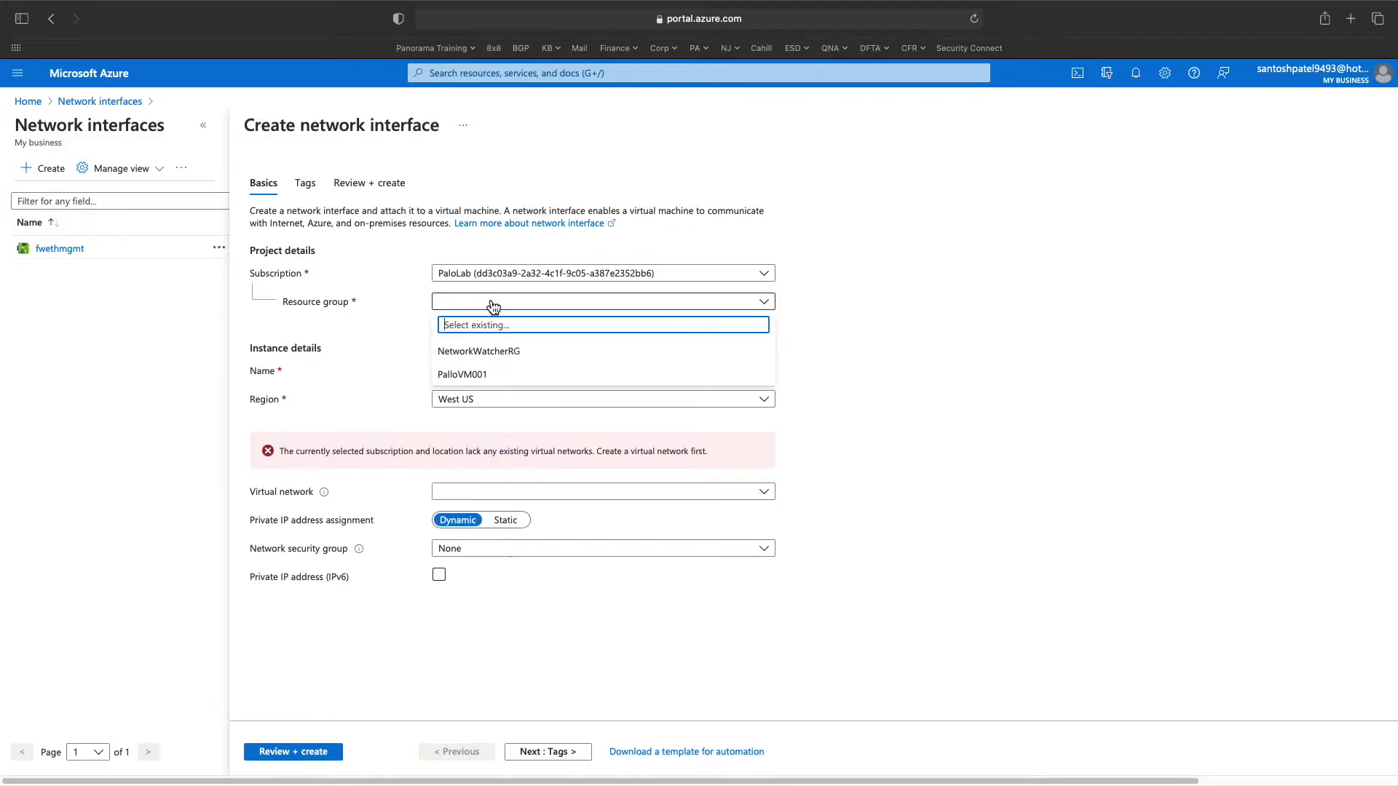
{"action": "left_click", "coordinate": [482, 377]}
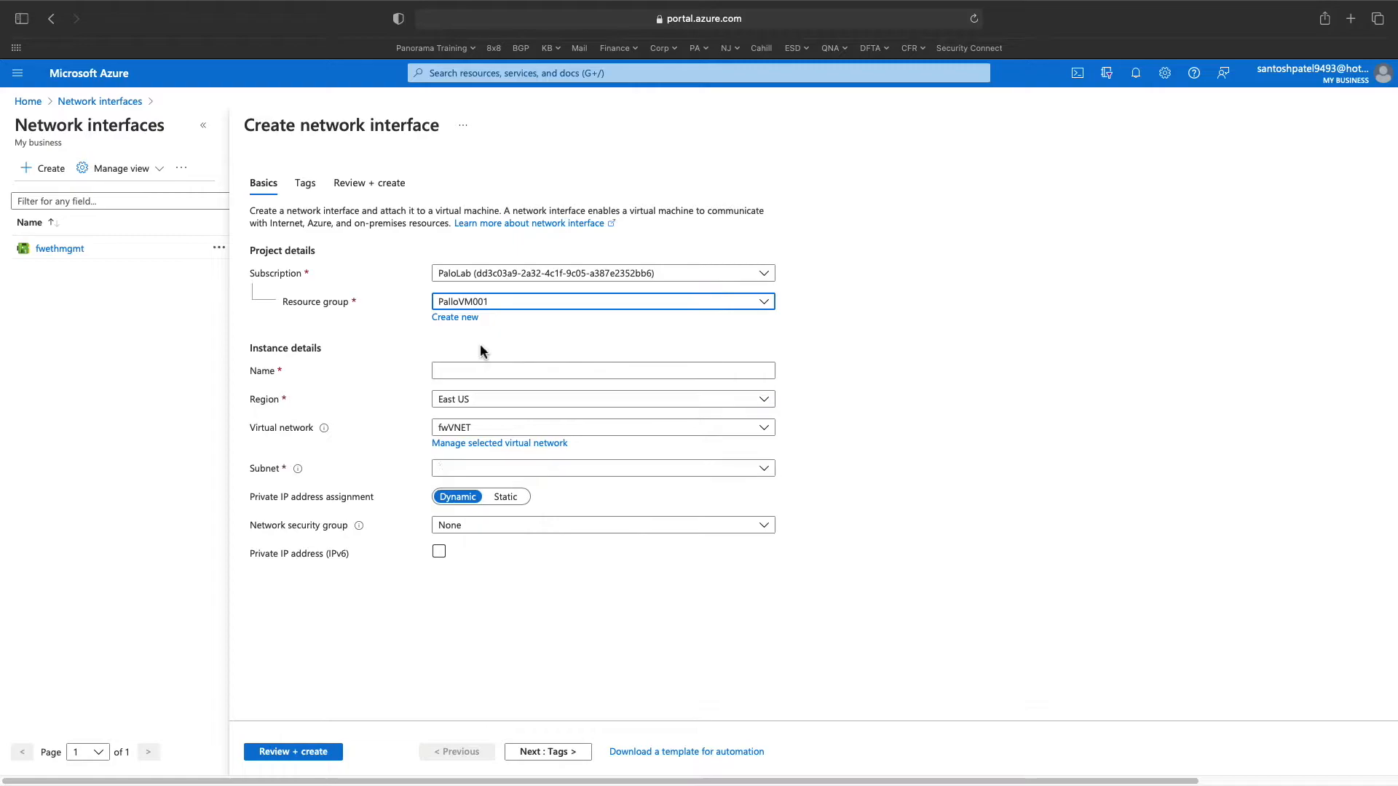
{"action": "left_click", "coordinate": [495, 375]}
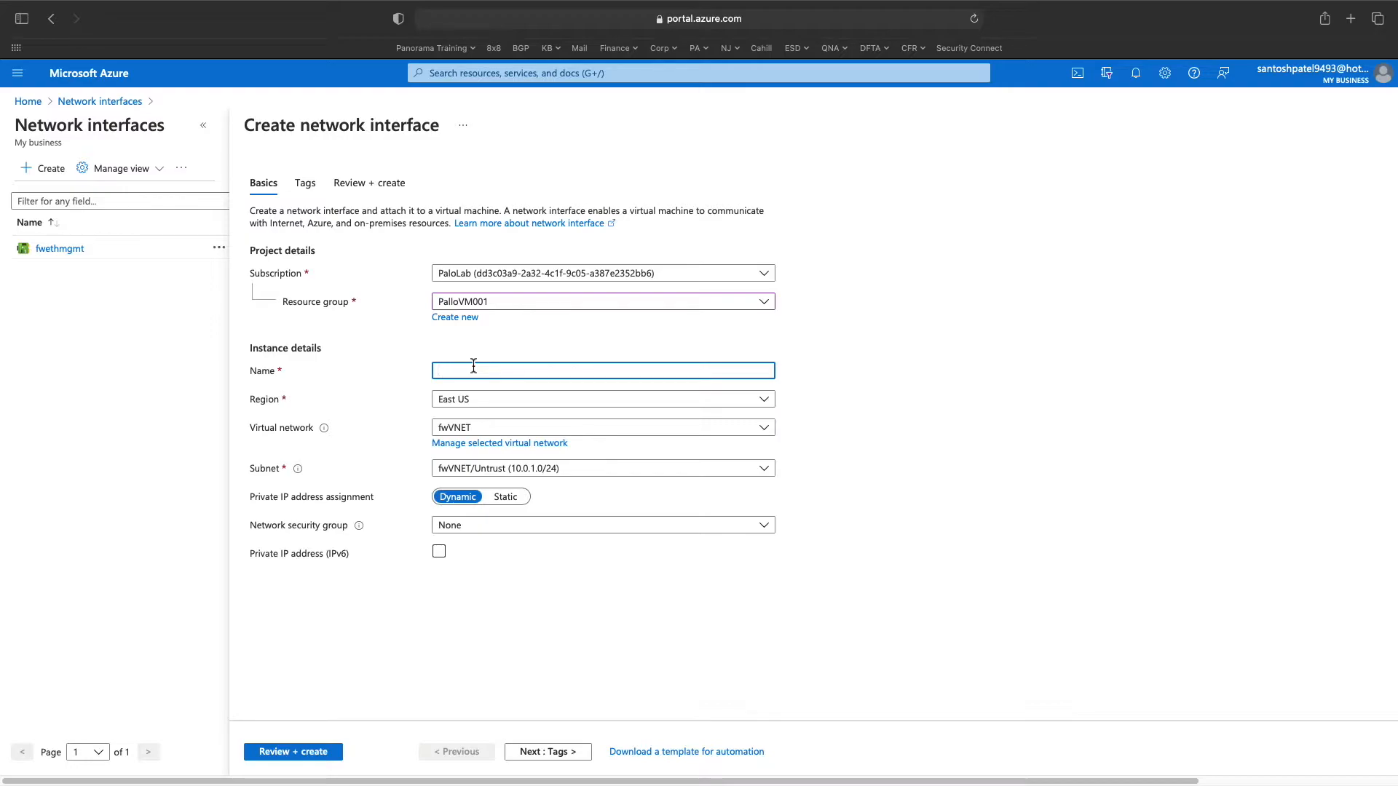
{"action": "type", "text": "fwtrust01"}
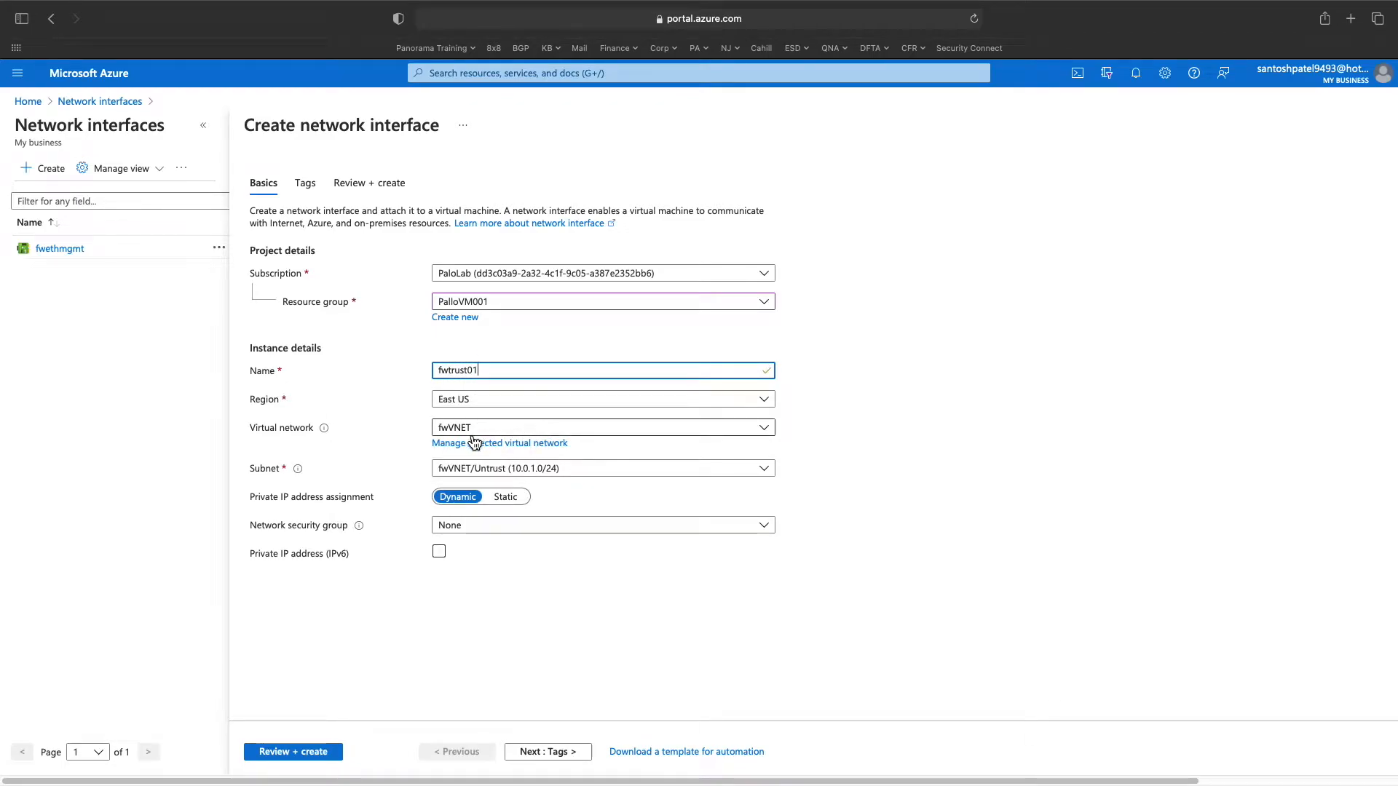
- Put fwtrust01 on the fwVNET/Trust subnet with DefaultNSG and run validation
{"action": "left_click", "coordinate": [527, 472]}
{"action": "left_click", "coordinate": [522, 539]}
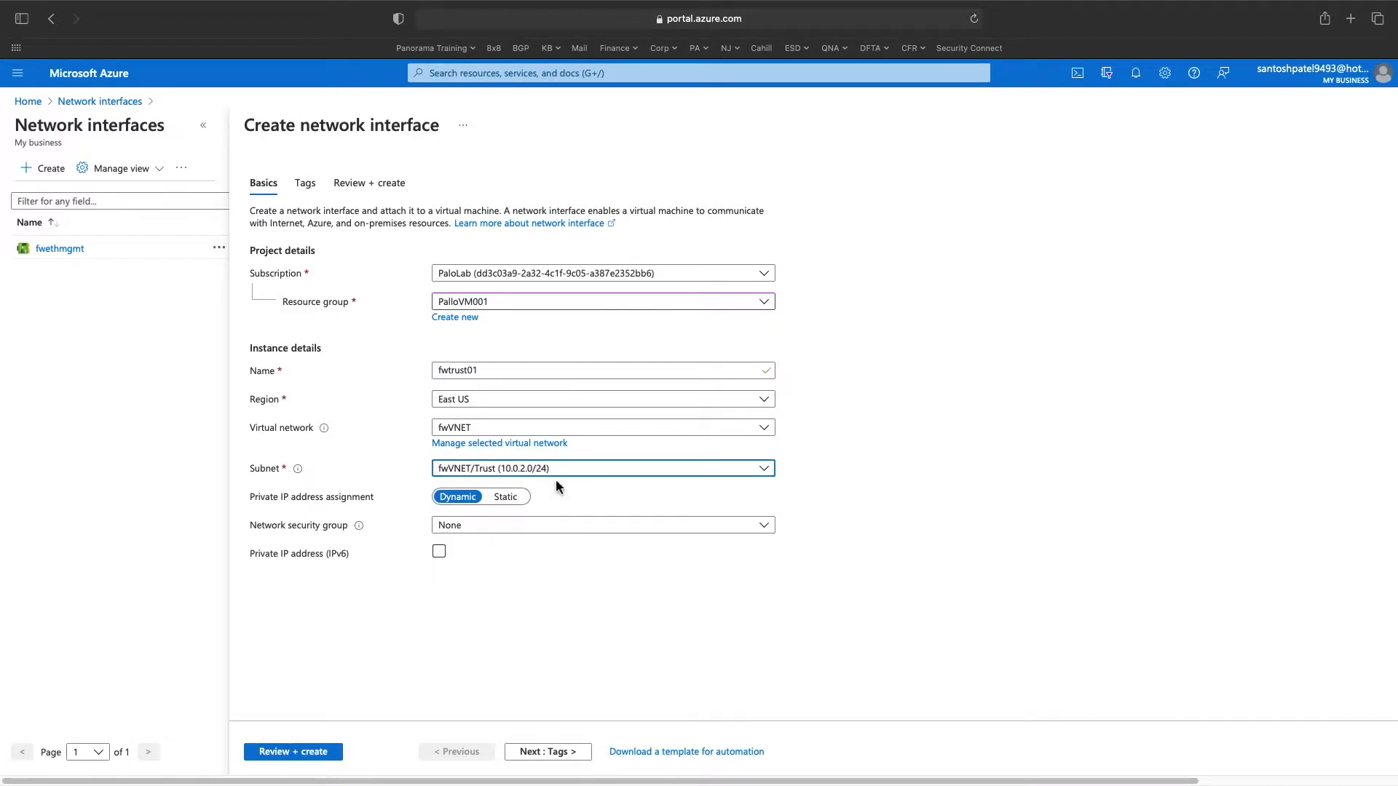
{"action": "left_click", "coordinate": [533, 528]}
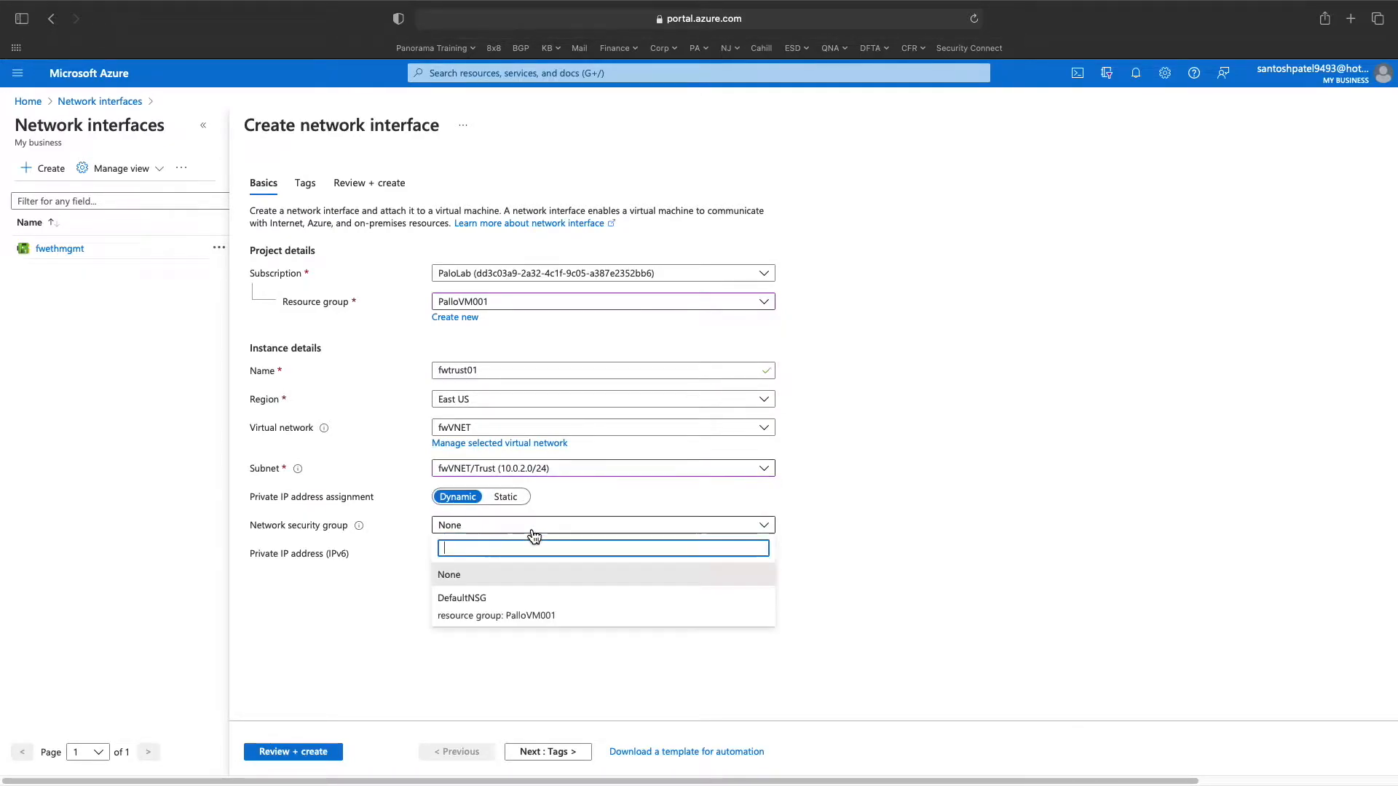
{"action": "left_click", "coordinate": [526, 603]}
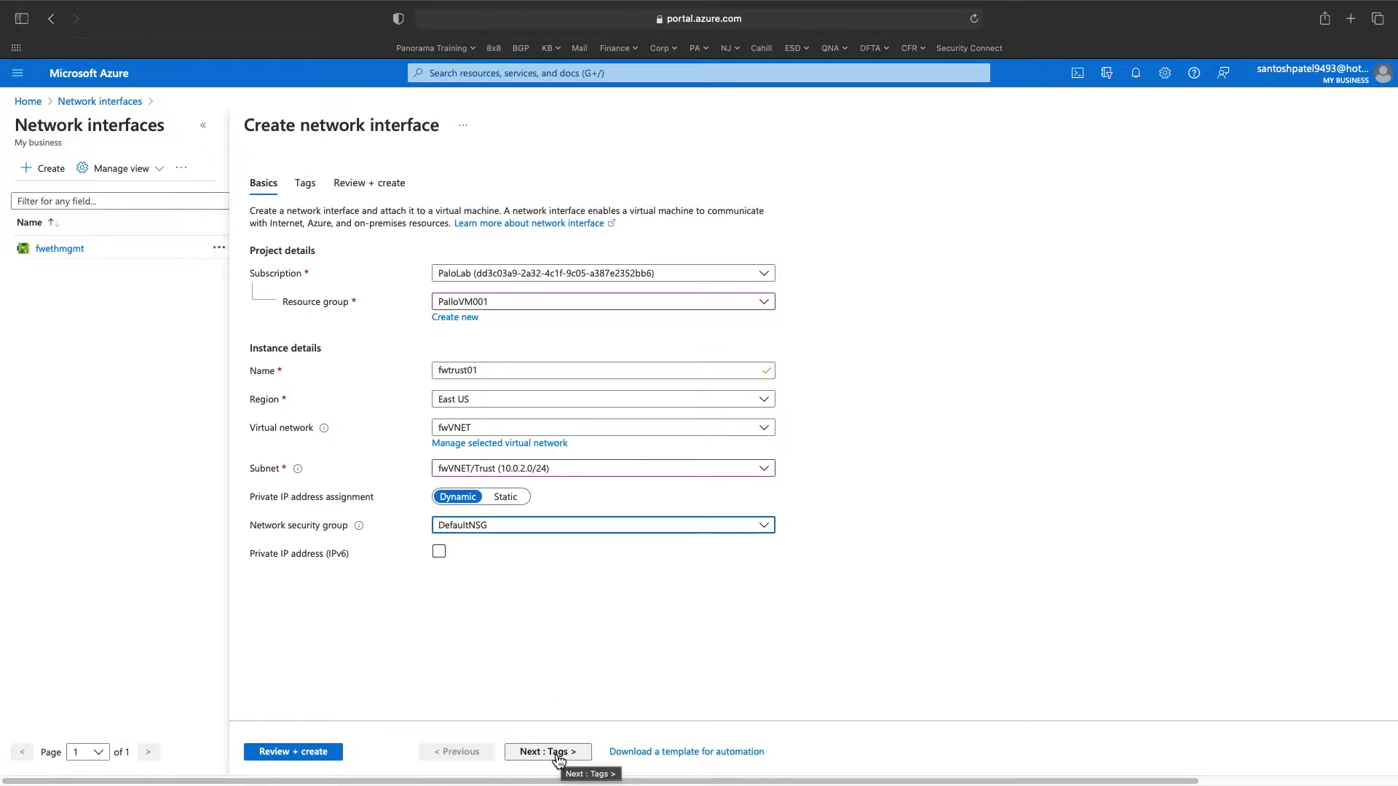
{"action": "left_click", "coordinate": [557, 757]}
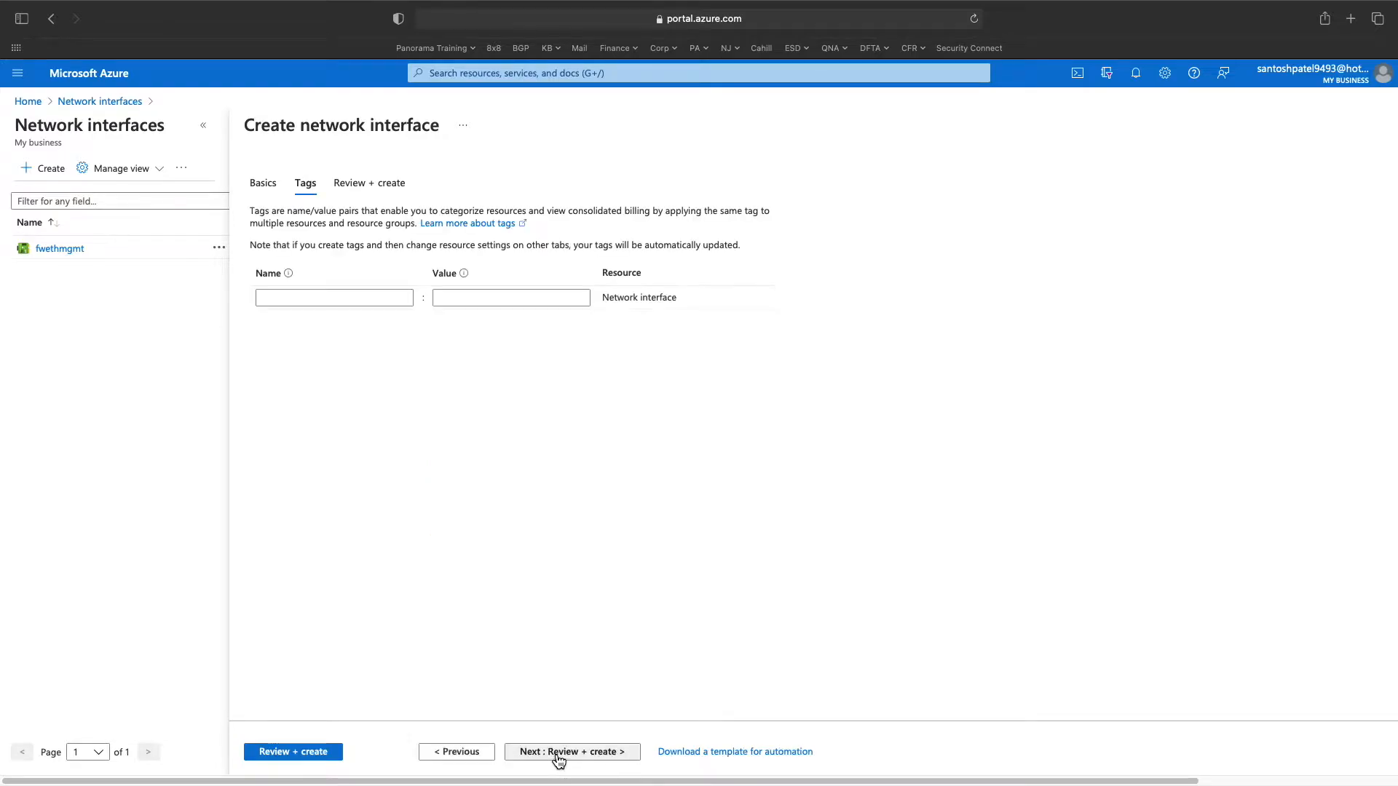
{"action": "left_click", "coordinate": [320, 752]}
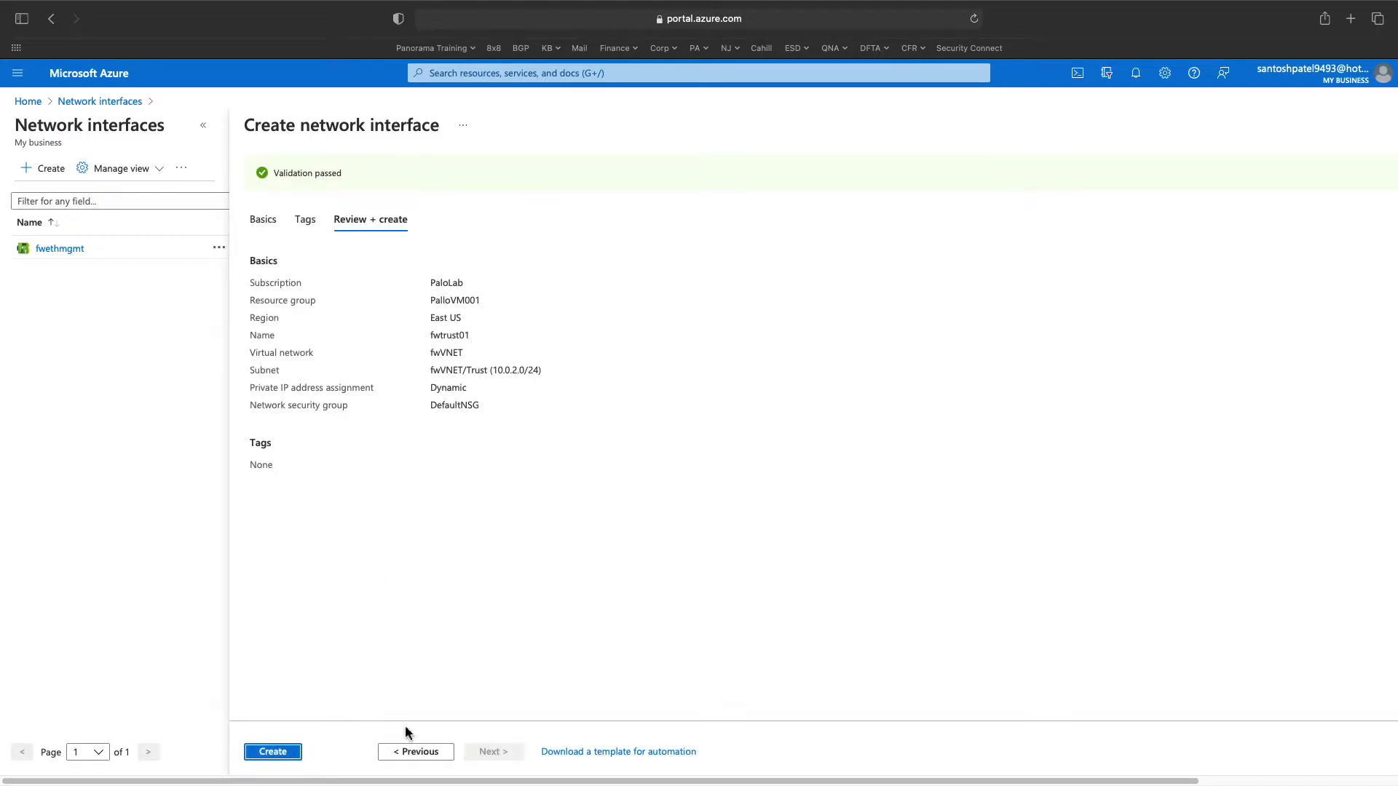
- Create fwtrust01, refresh the Network interfaces list, and check notifications for deployment success
{"action": "left_click", "coordinate": [274, 753]}
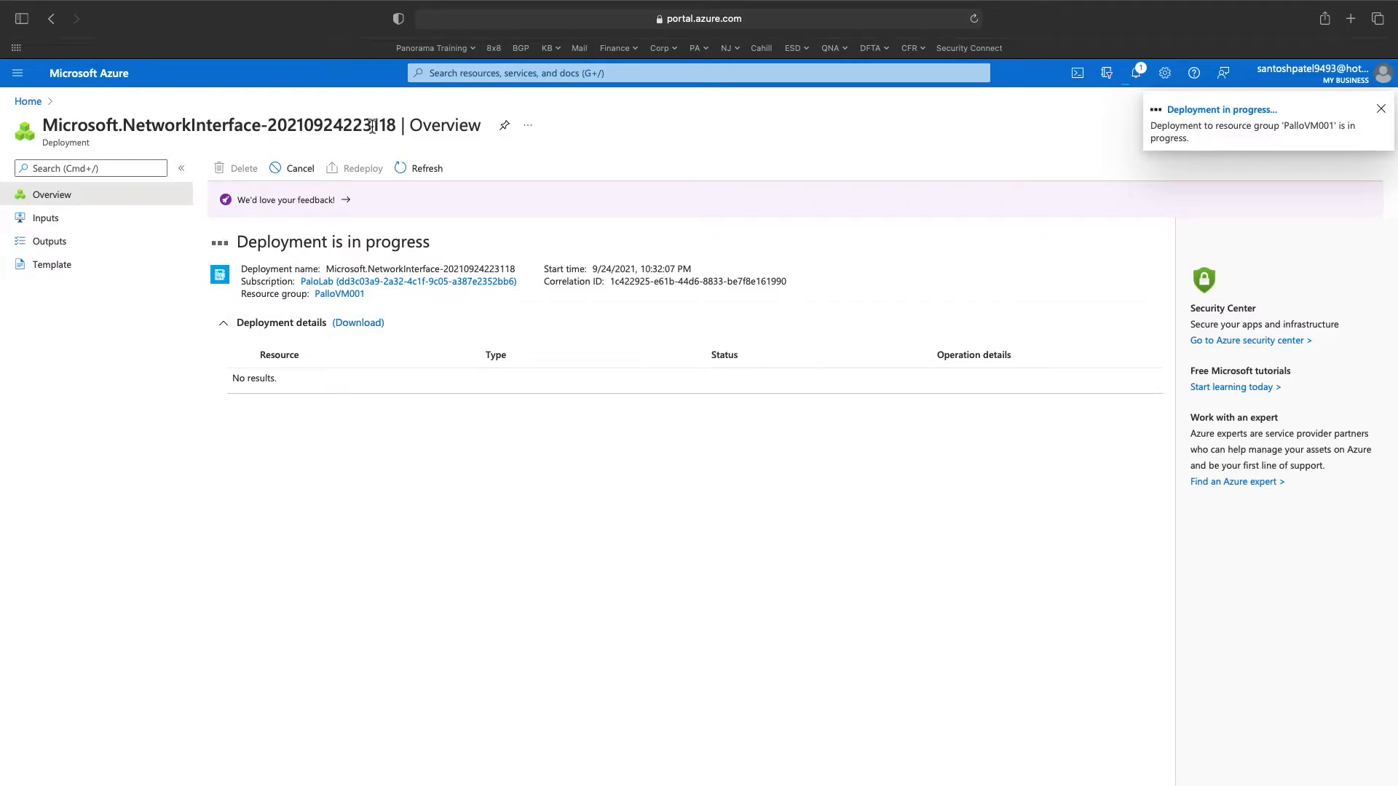
{"action": "left_click", "coordinate": [451, 73]}
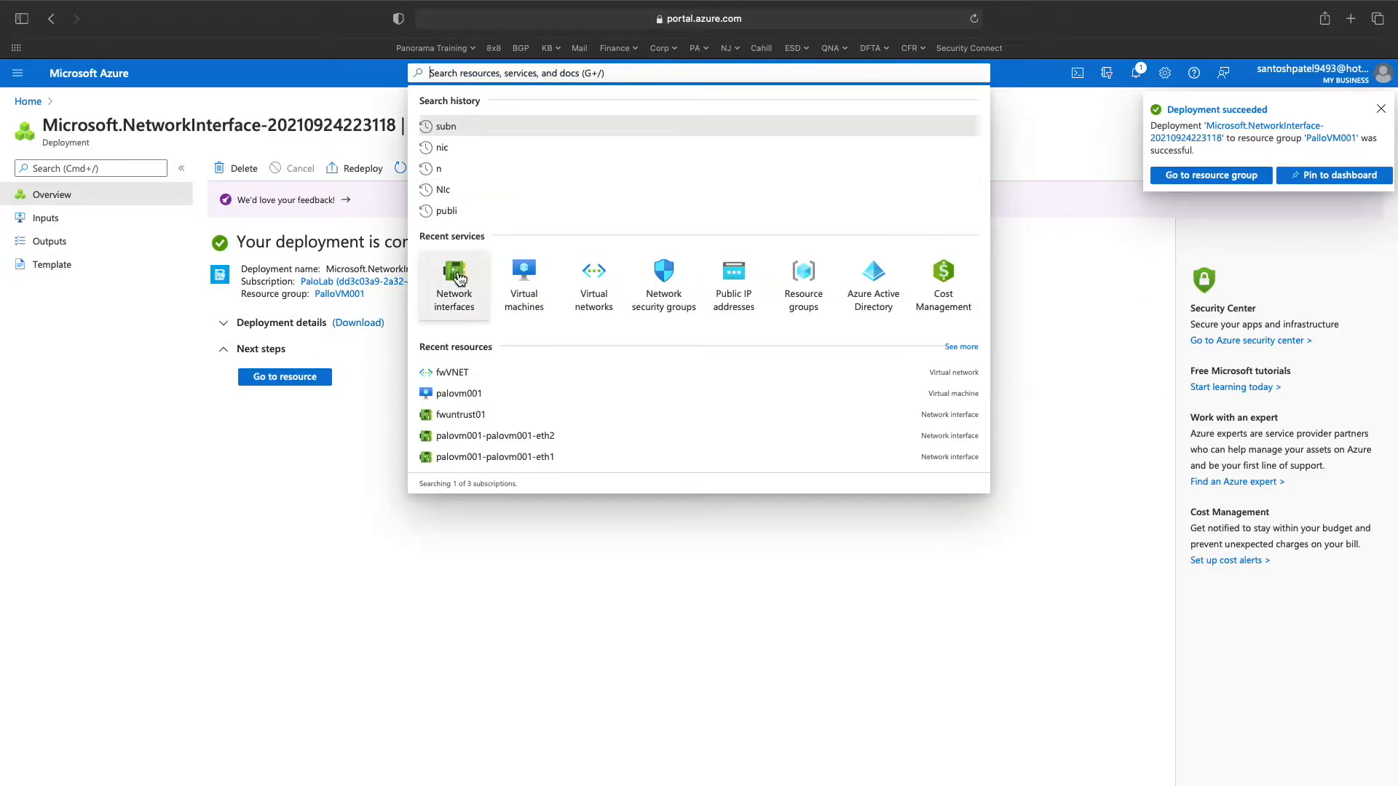
{"action": "left_click", "coordinate": [456, 274]}
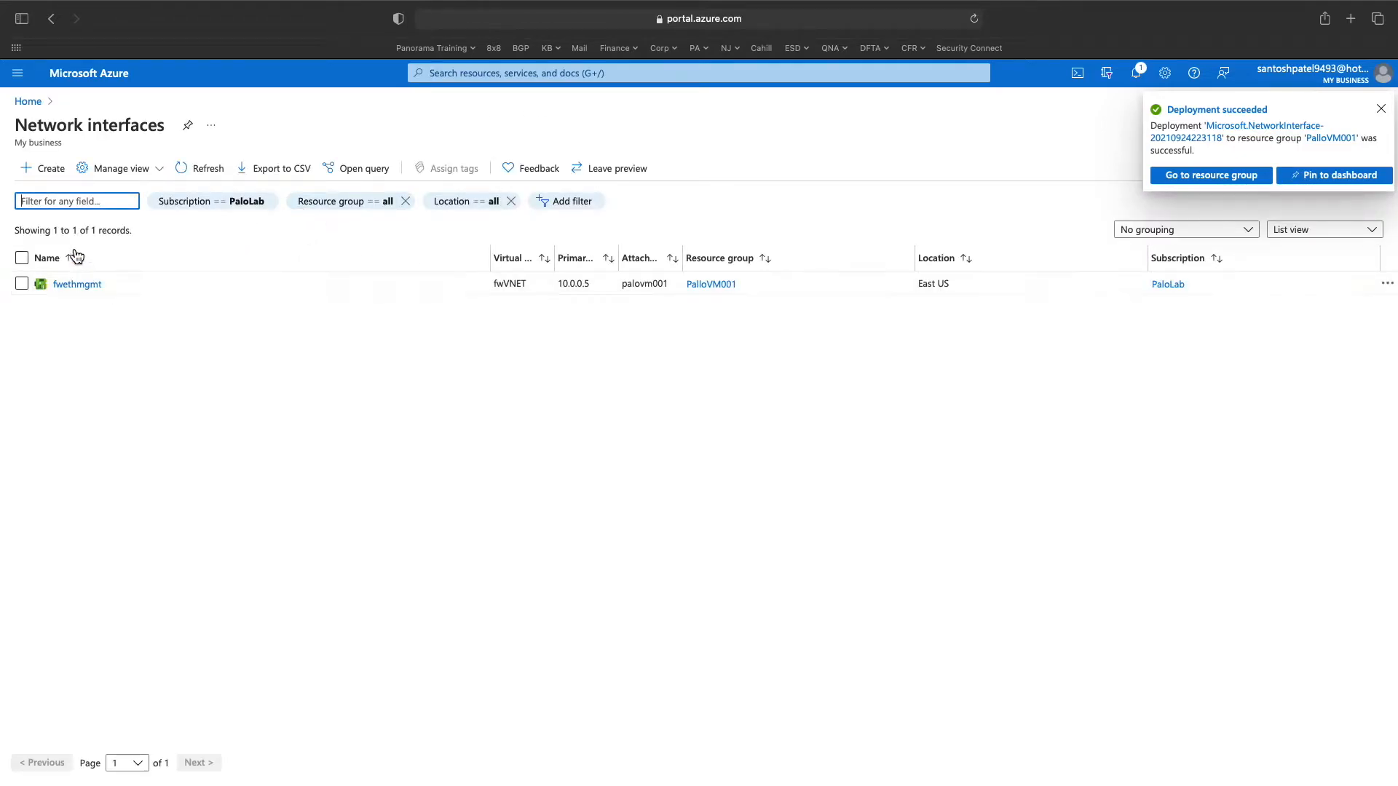
{"action": "left_click", "coordinate": [217, 171]}
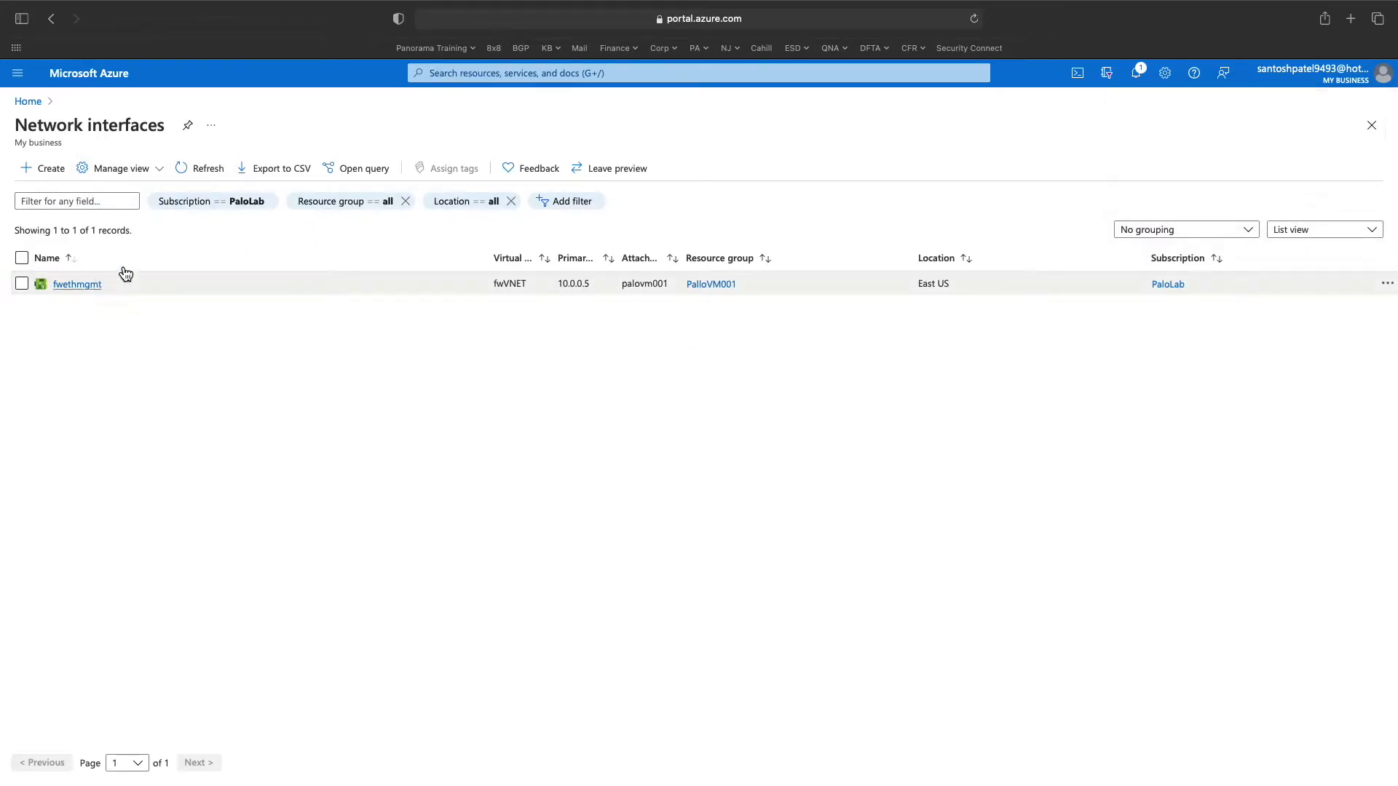
{"action": "left_click", "coordinate": [188, 171]}
{"action": "left_click", "coordinate": [187, 172]}
{"action": "left_click", "coordinate": [191, 175]}
{"action": "left_click", "coordinate": [1136, 73]}
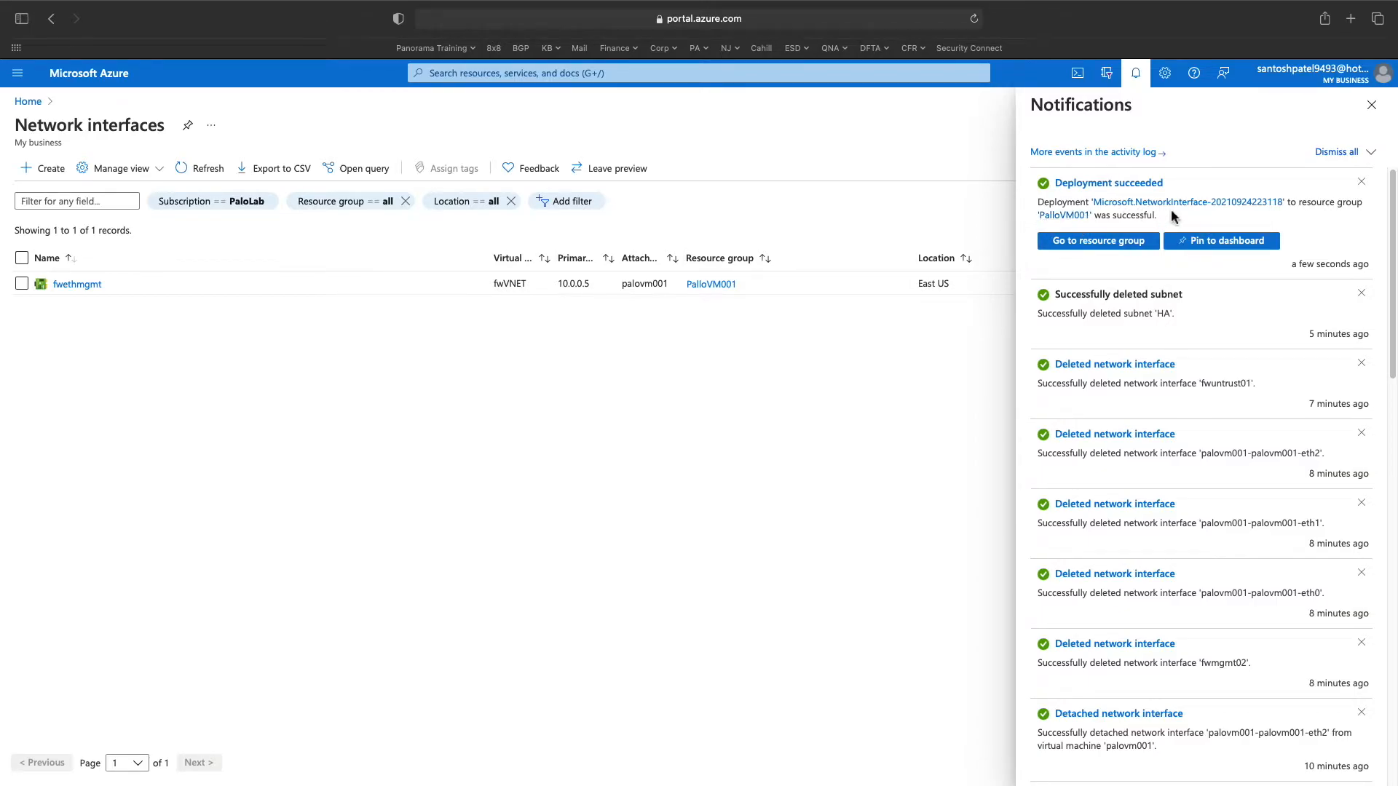
- Refresh the network interfaces list, then browse the NetworkWatcherRG and PalloVM001 resource groups
{"action": "left_click", "coordinate": [189, 170]}
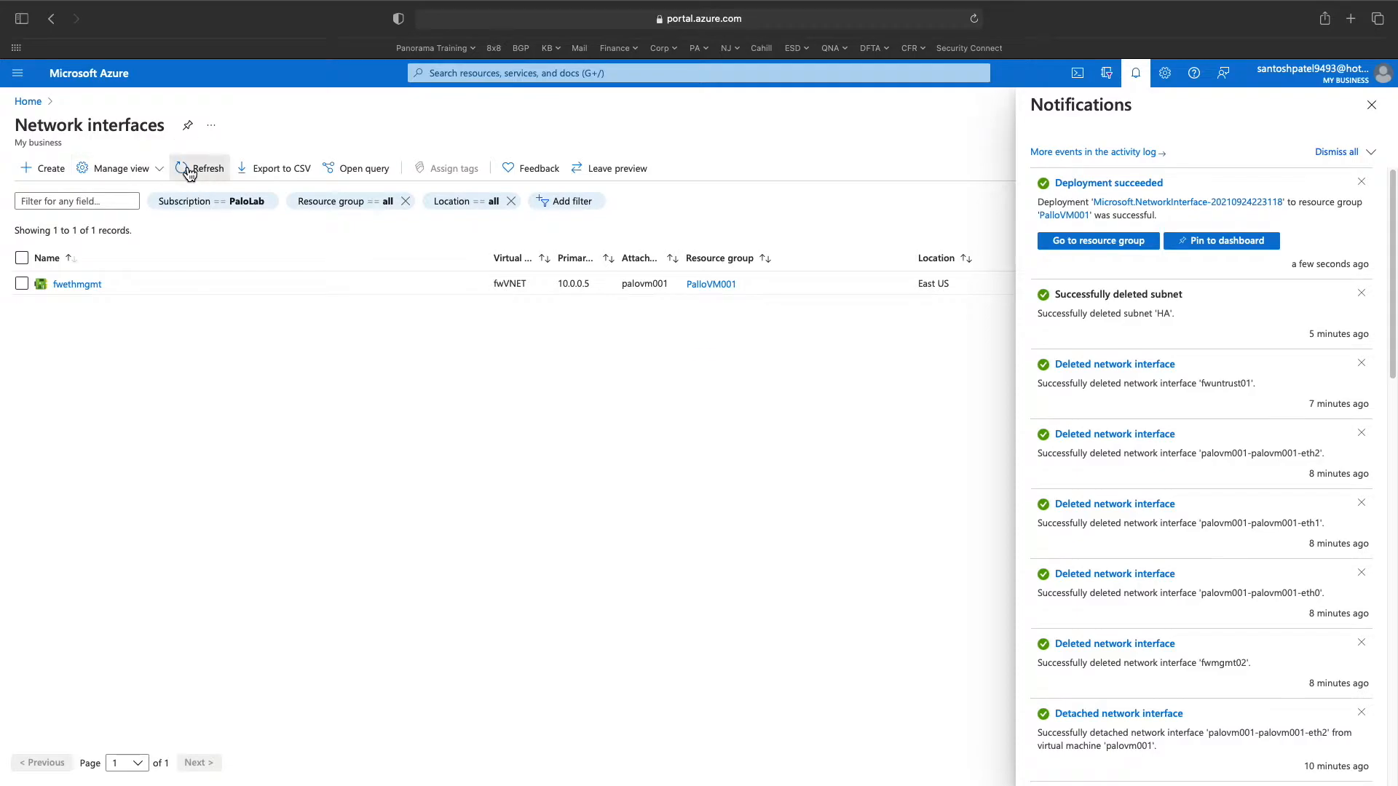
{"action": "left_click", "coordinate": [28, 101]}
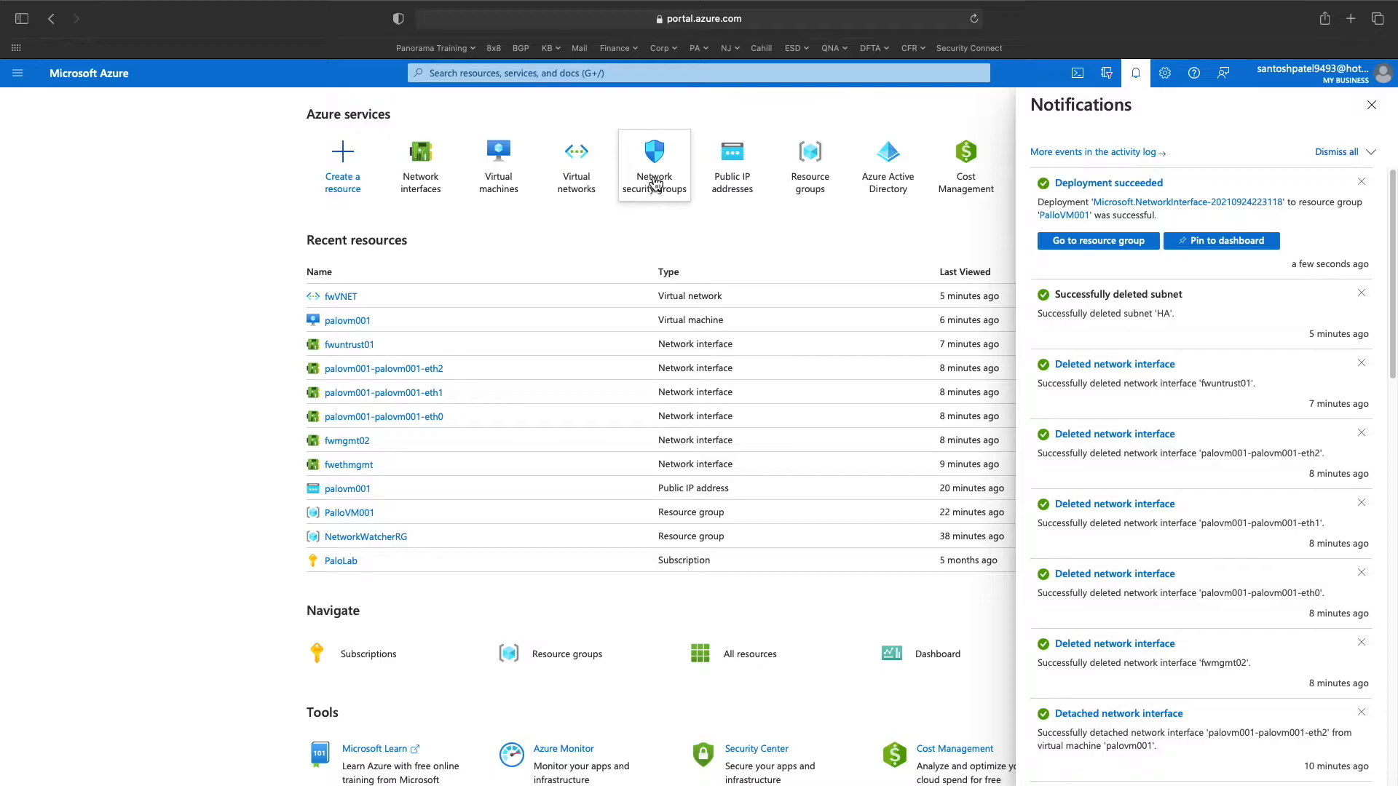
{"action": "mouse_move", "coordinate": [426, 183]}
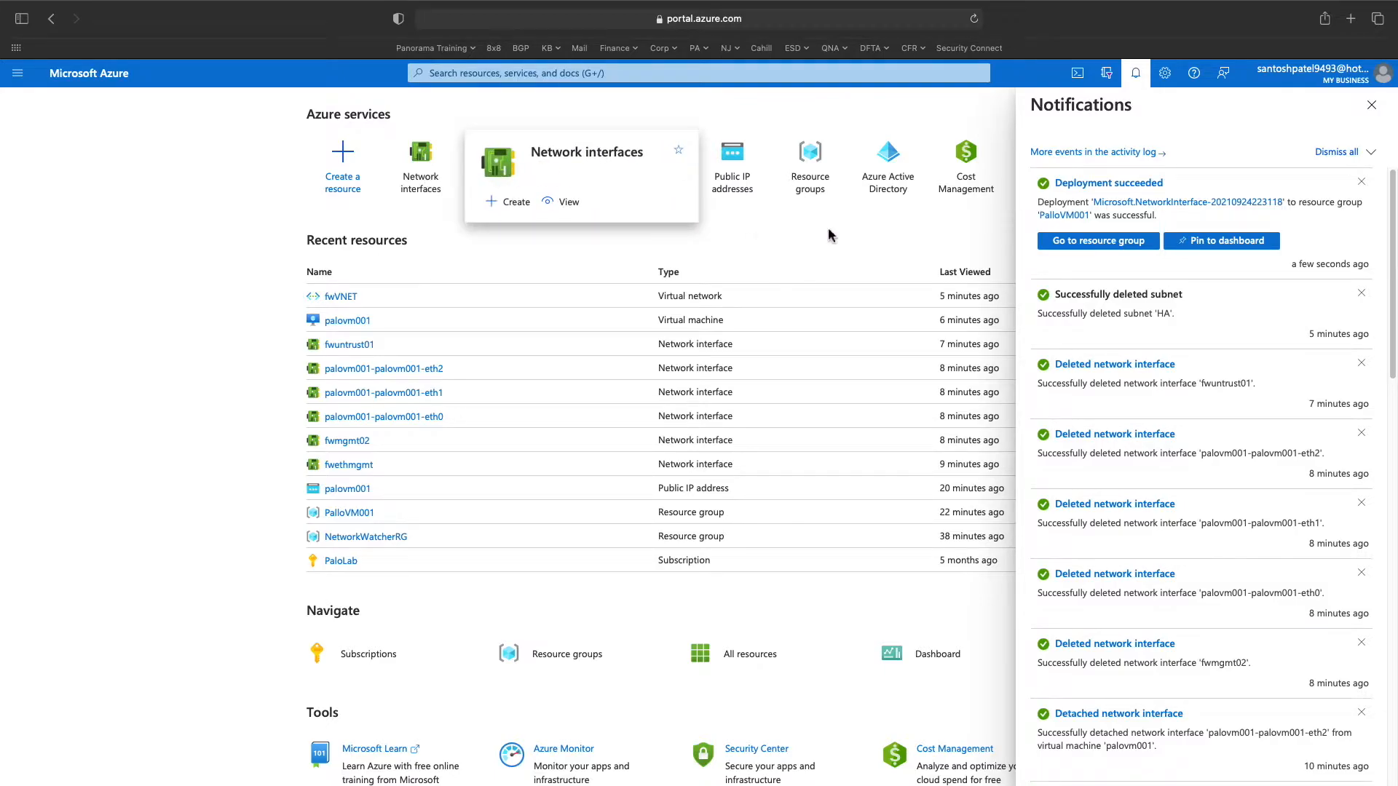
{"action": "left_click", "coordinate": [810, 163]}
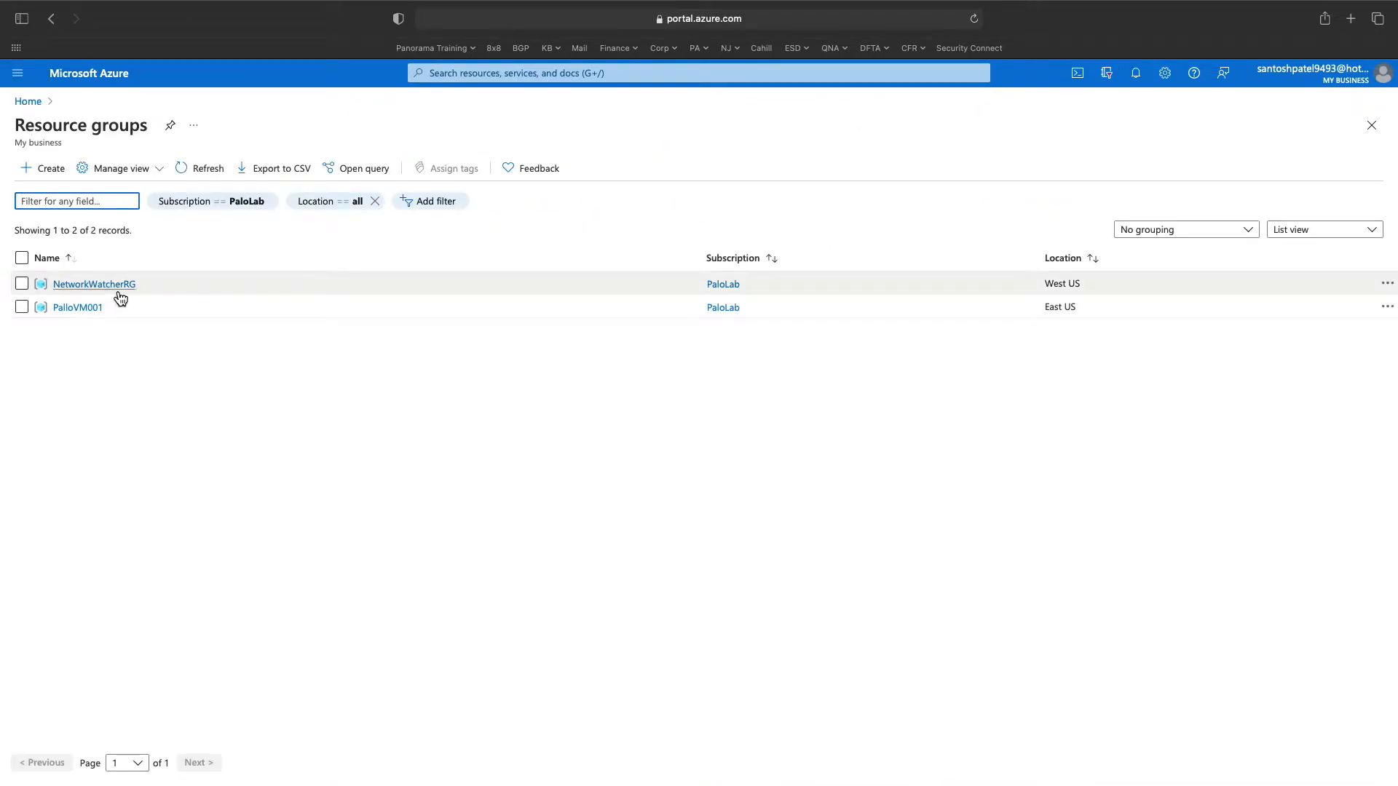
{"action": "left_click", "coordinate": [95, 285]}
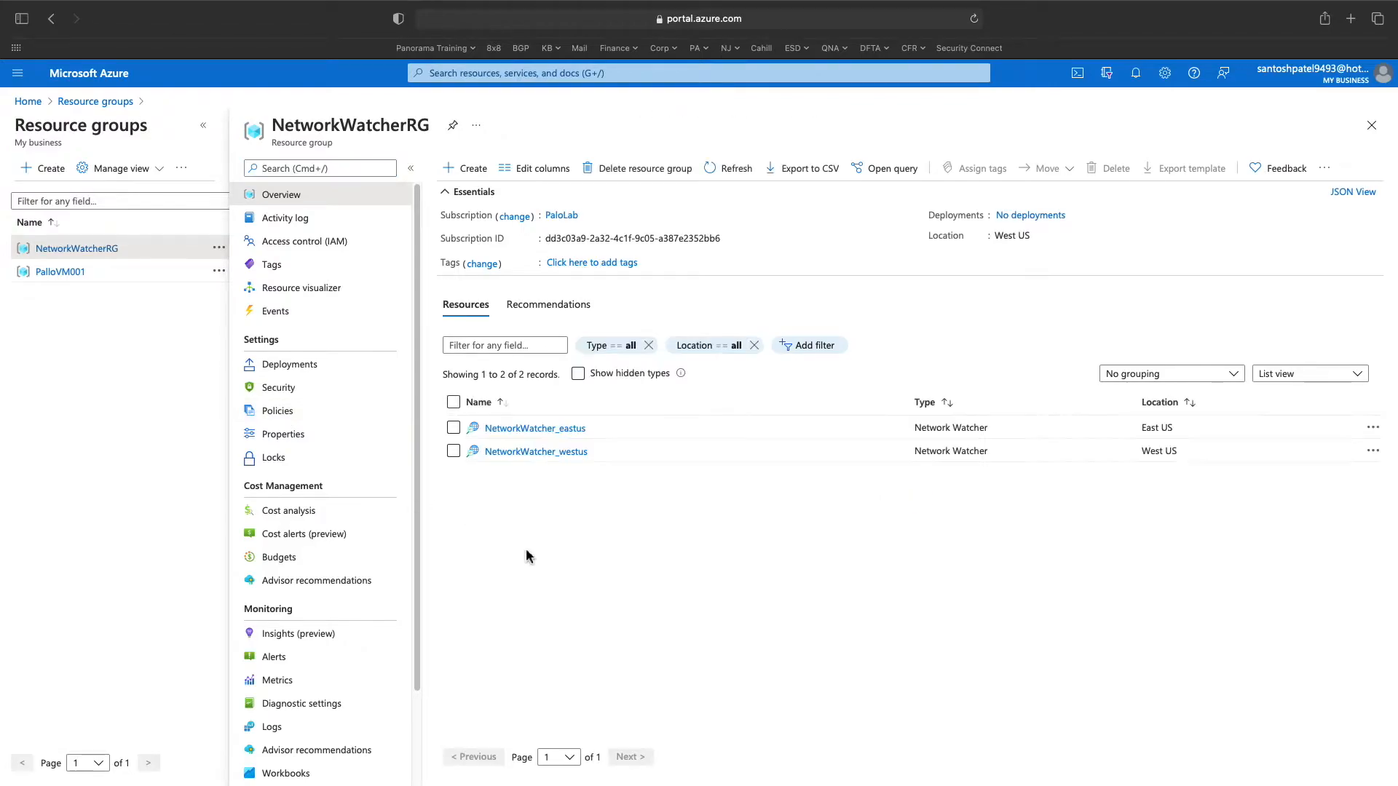
{"action": "left_click", "coordinate": [67, 273]}
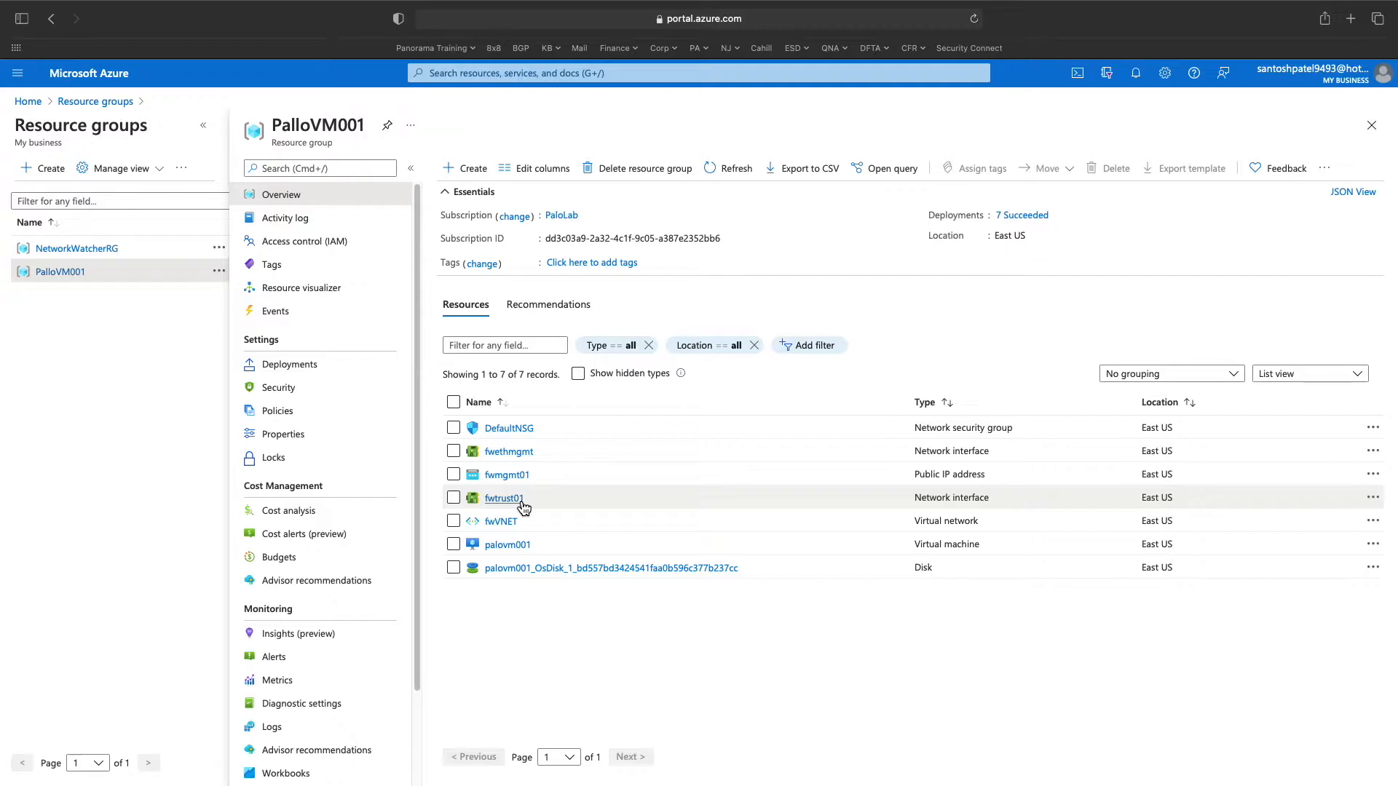
- Go back to Network interfaces and start a new network interface
{"action": "left_click", "coordinate": [479, 77]}
{"action": "left_click", "coordinate": [525, 281]}
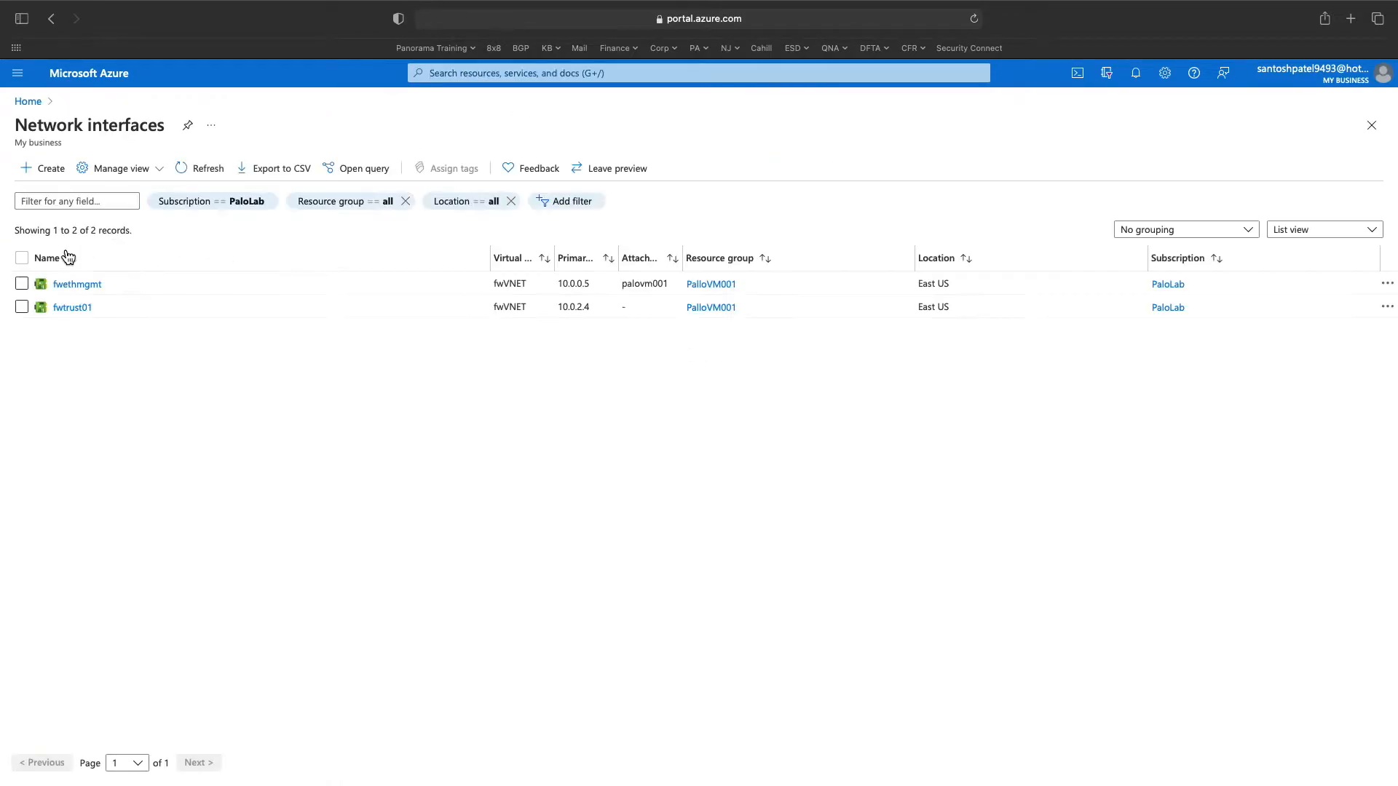
{"action": "left_click", "coordinate": [45, 170]}
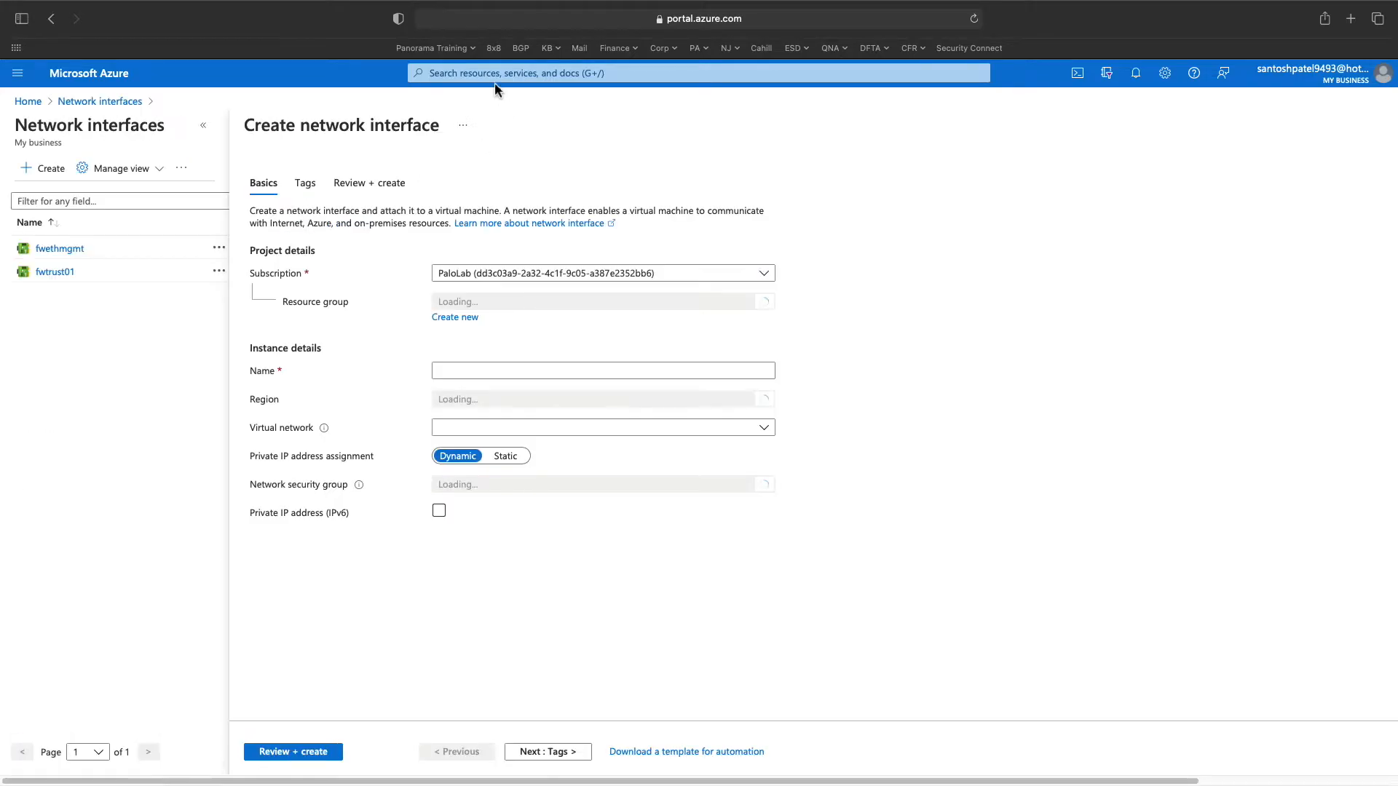
- Put the new interface in resource group PalloVM001 and name it fwuntrust01
{"action": "left_click", "coordinate": [492, 77]}
{"action": "left_click", "coordinate": [439, 510]}
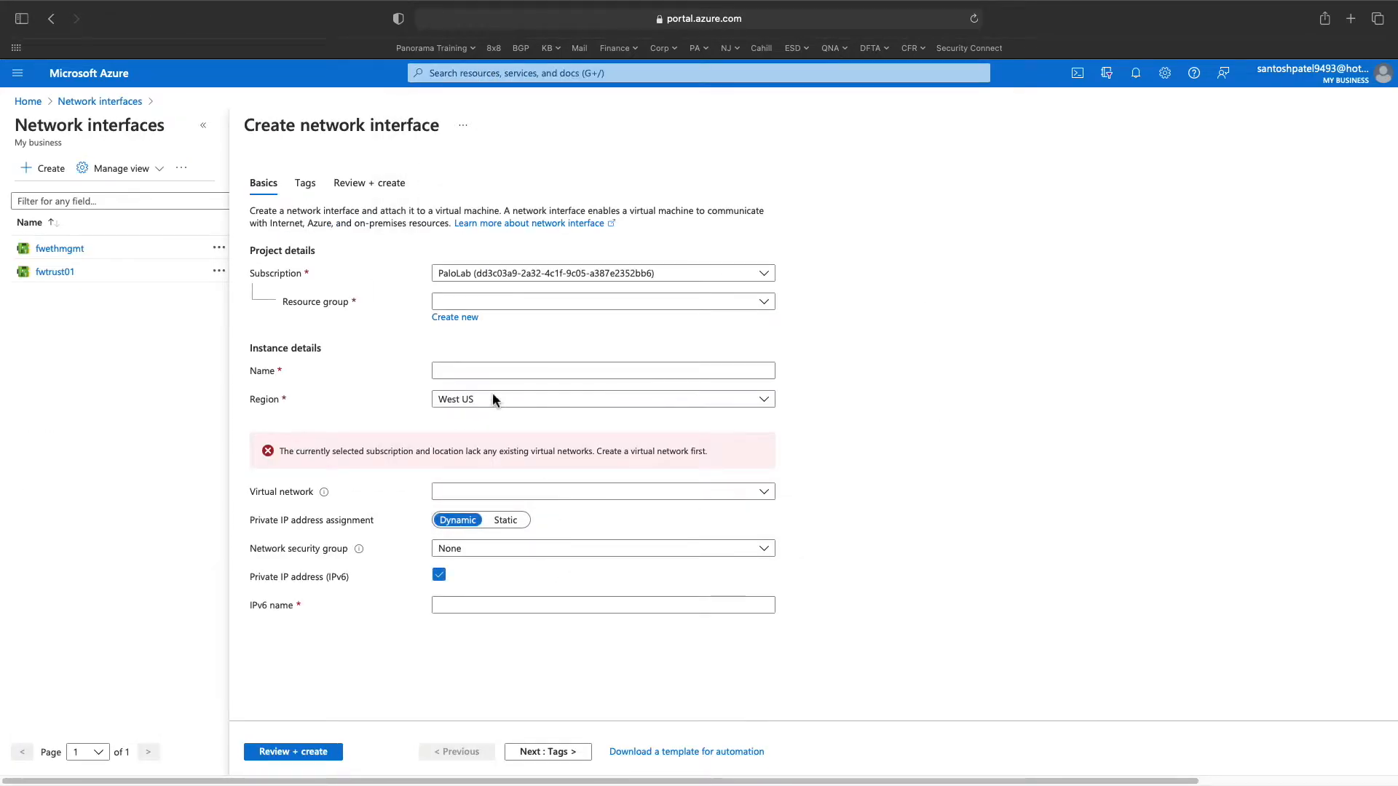
{"action": "left_click", "coordinate": [518, 301]}
{"action": "left_click", "coordinate": [494, 386]}
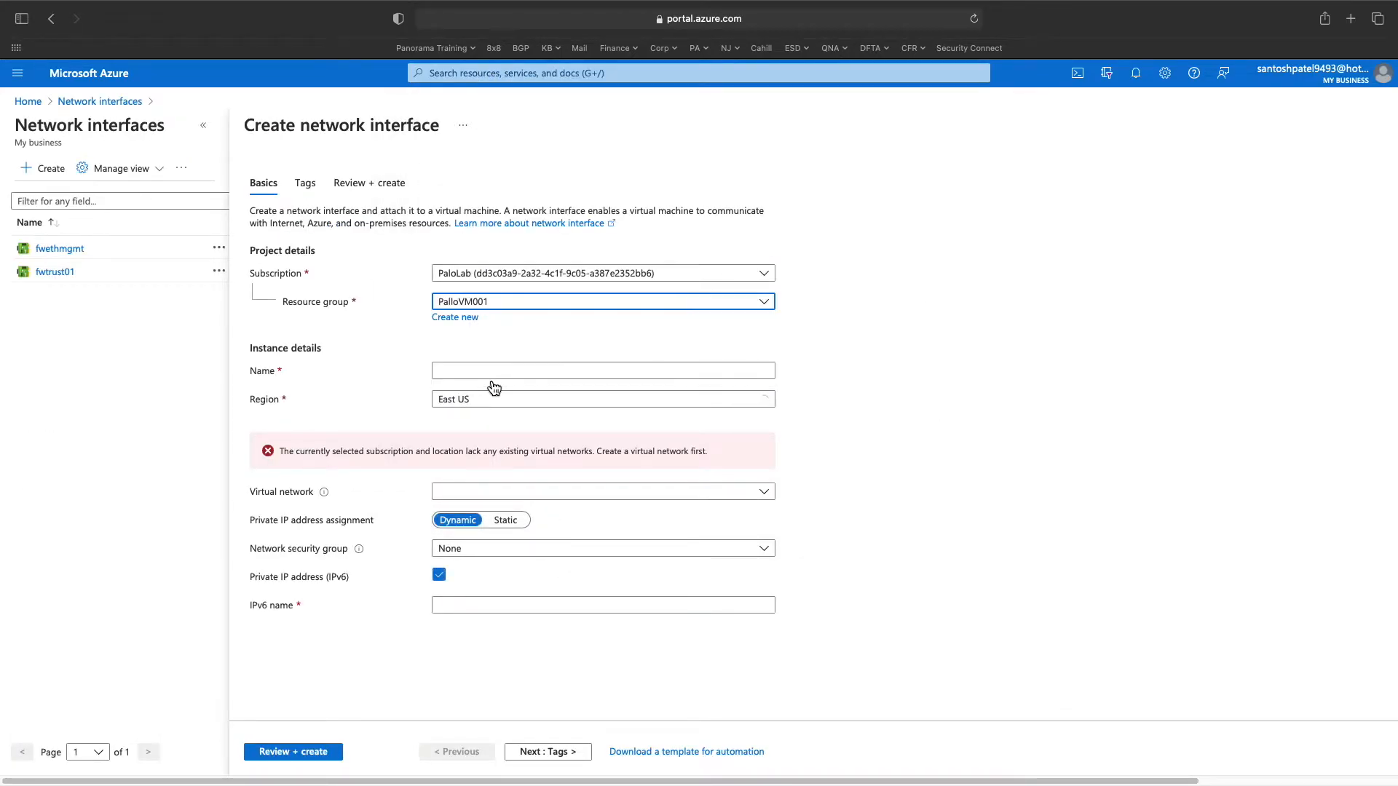
{"action": "left_click", "coordinate": [488, 373]}
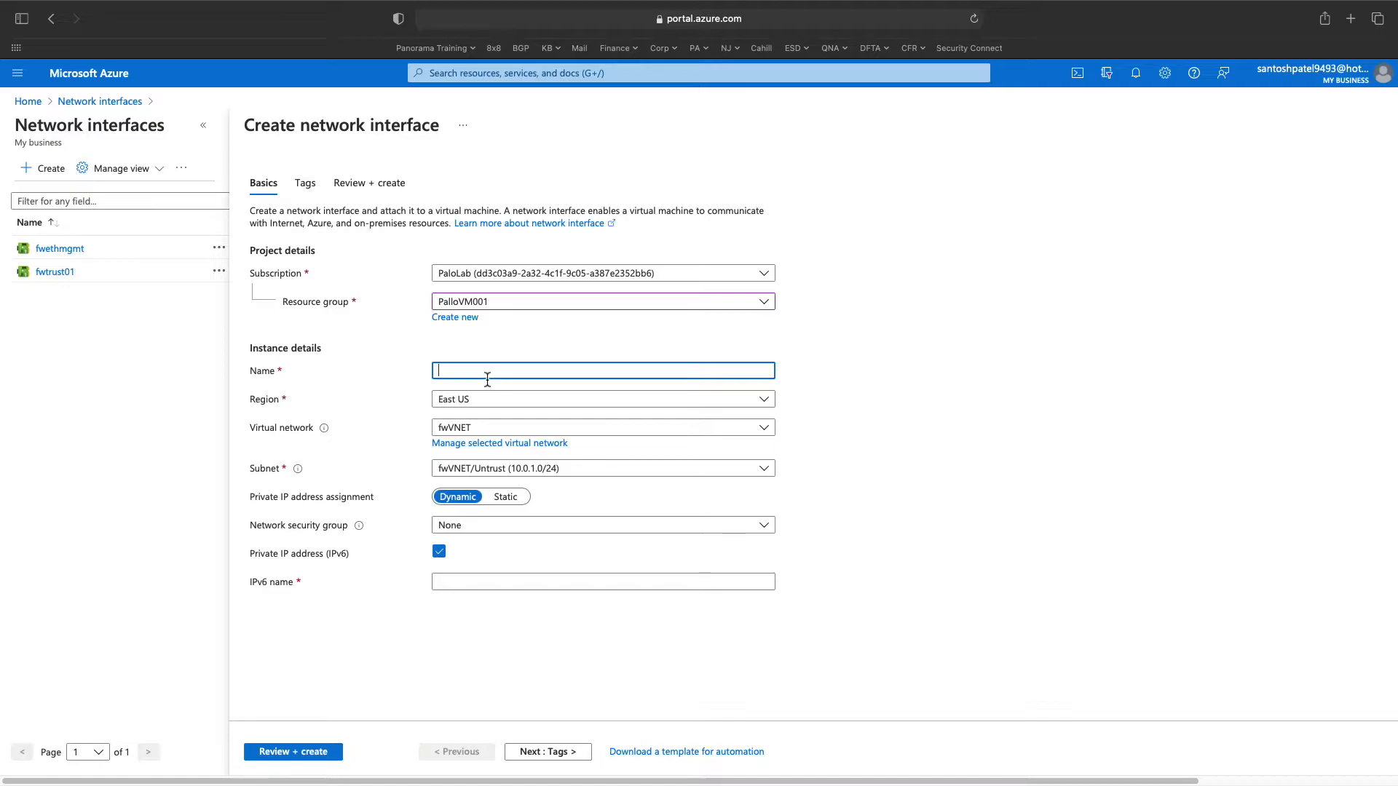
{"action": "type", "text": "fwuntrust01"}
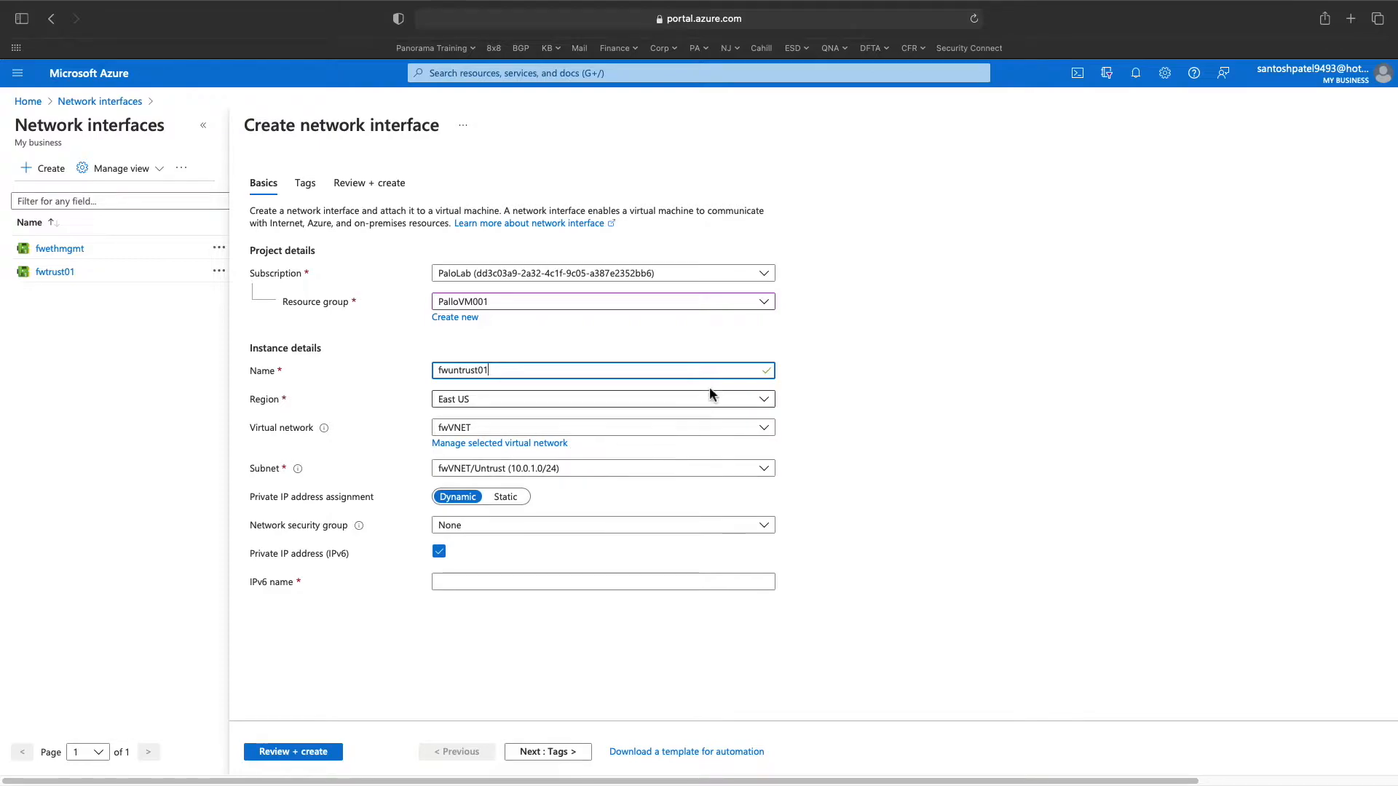
- Place it on fwVNET/Untrust with DefaultNSG and no private IPv6, then validate and create it
{"action": "left_click", "coordinate": [752, 429]}
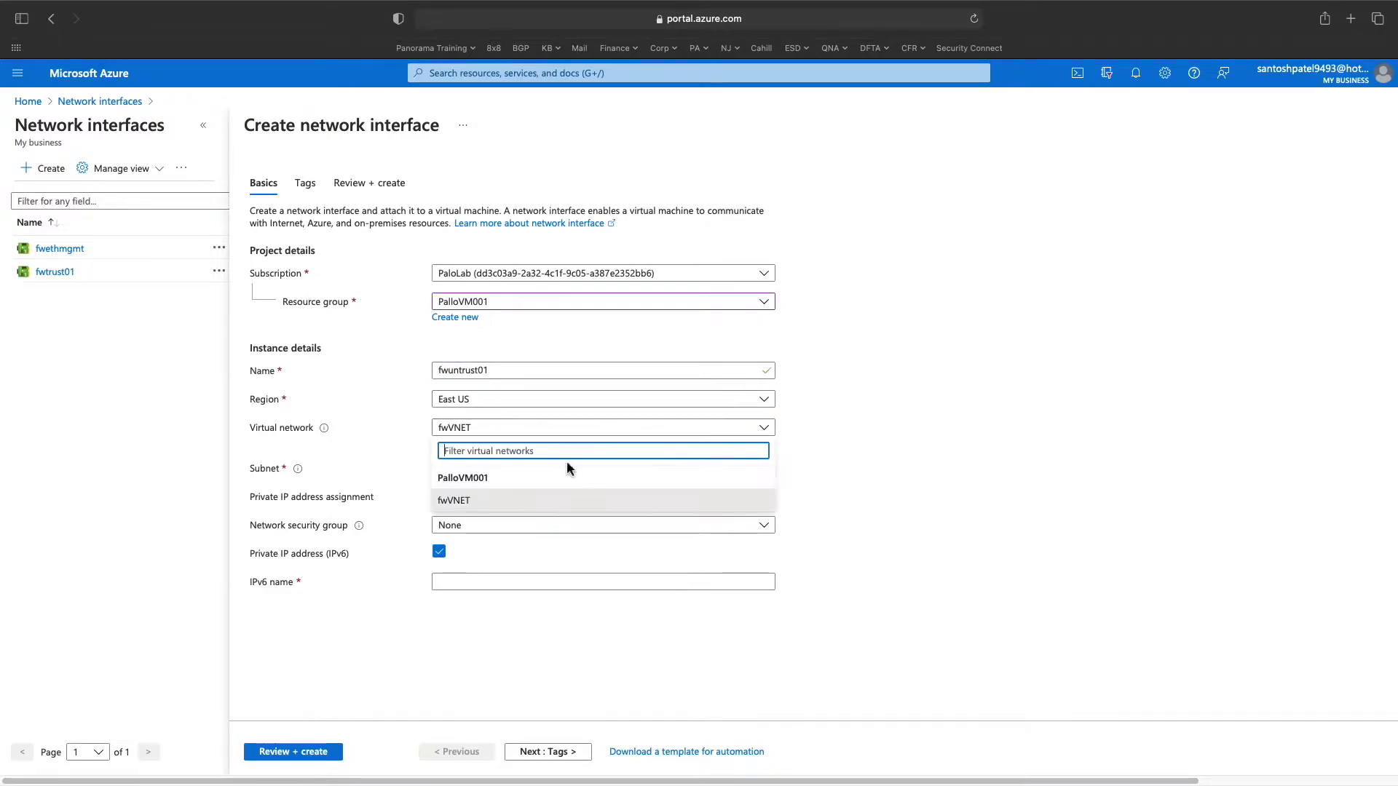
{"action": "left_click", "coordinate": [847, 483]}
{"action": "left_click", "coordinate": [759, 468]}
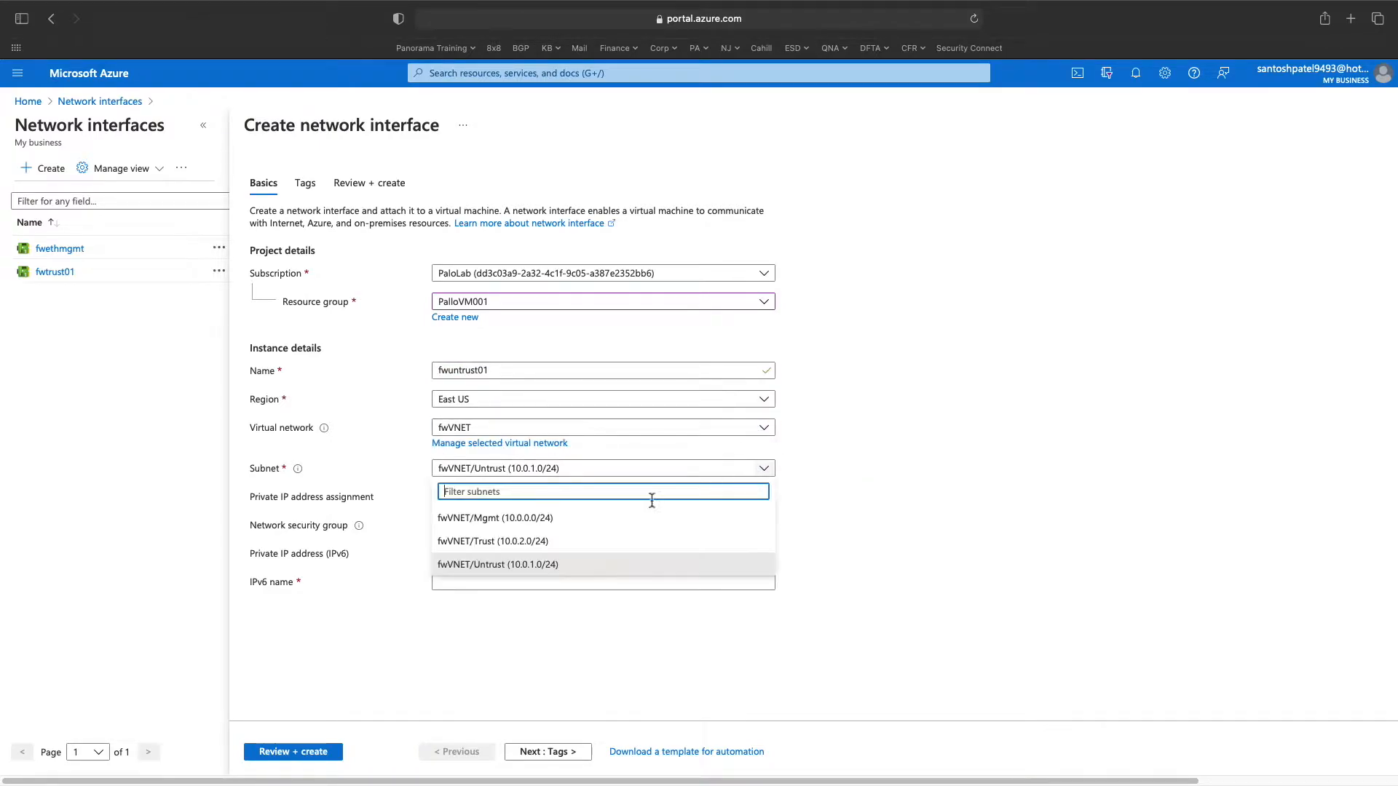
{"action": "left_click", "coordinate": [571, 566]}
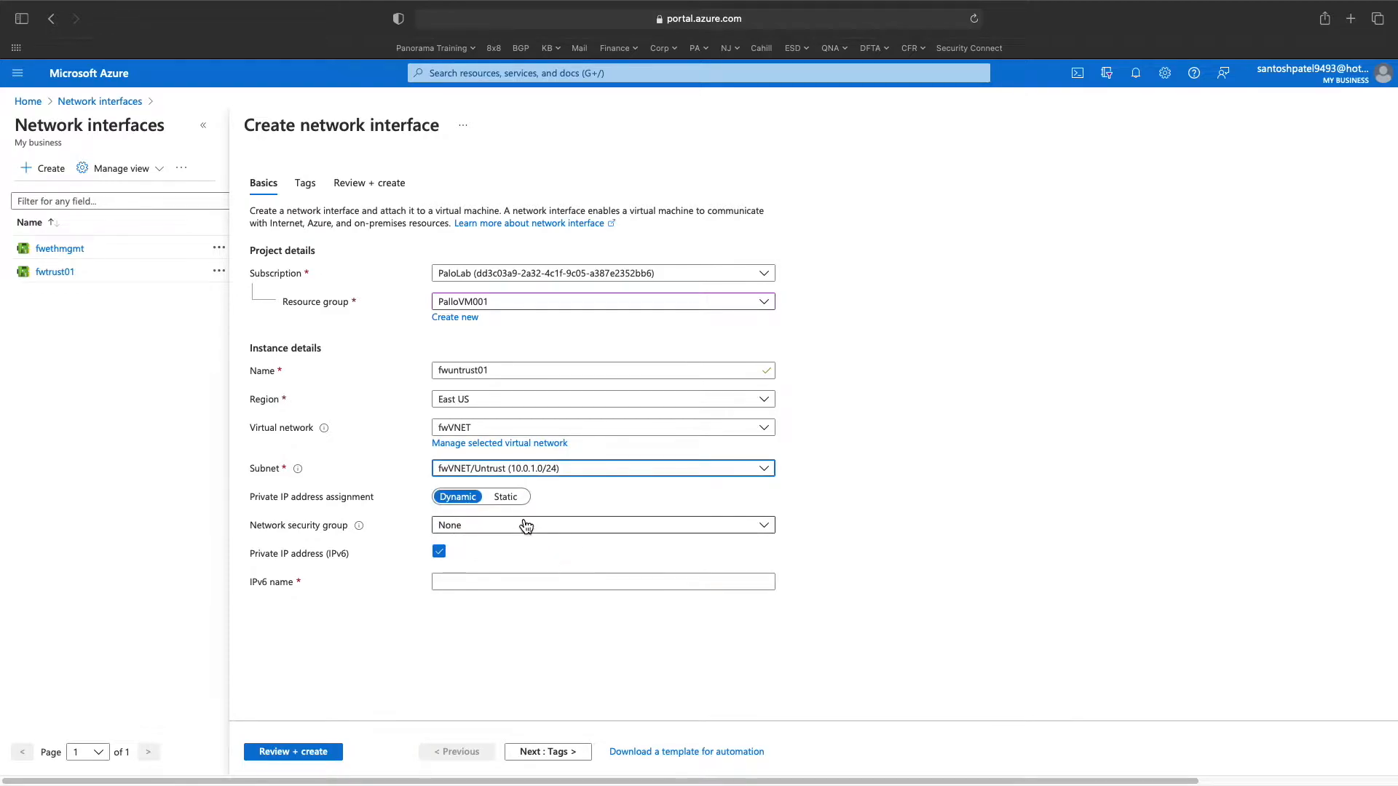
{"action": "left_click", "coordinate": [517, 529]}
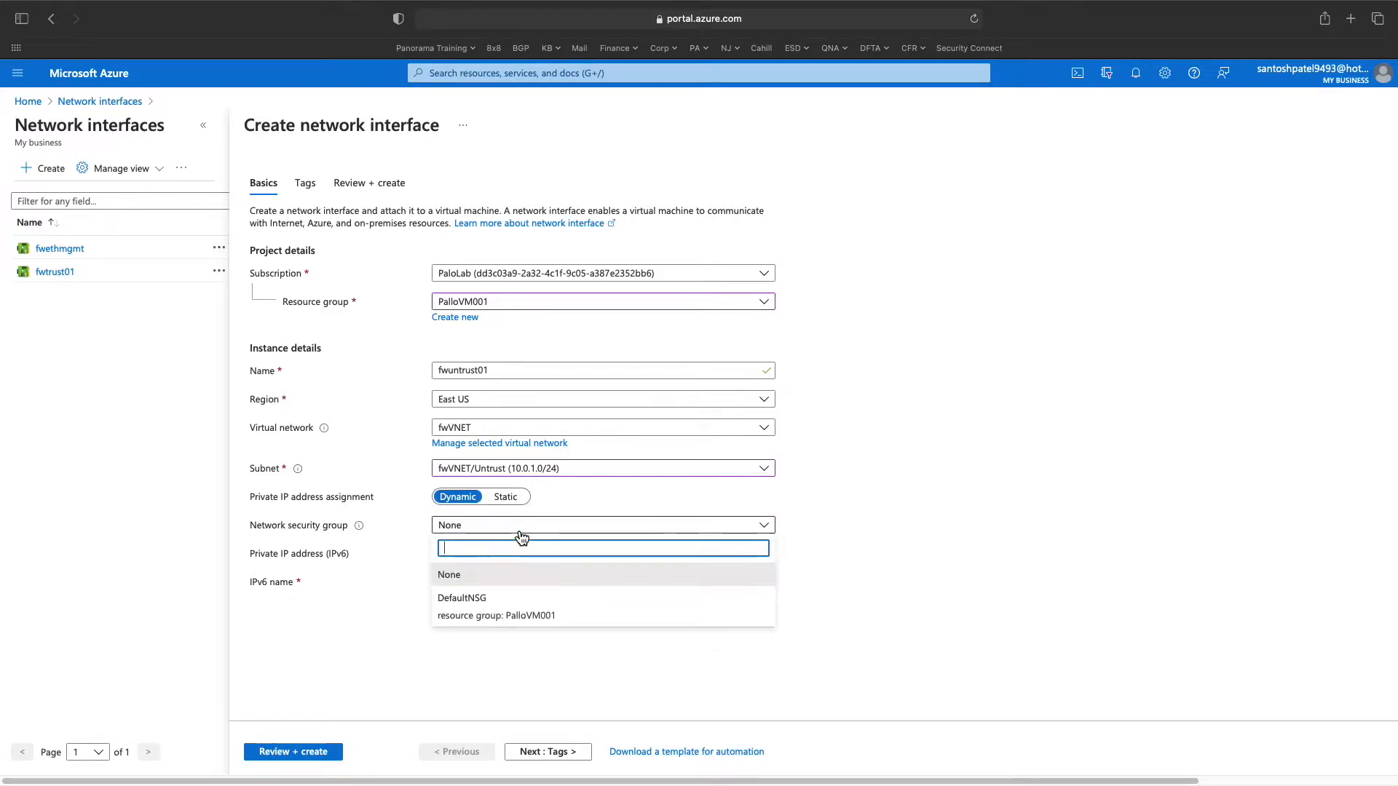
{"action": "left_click", "coordinate": [495, 603]}
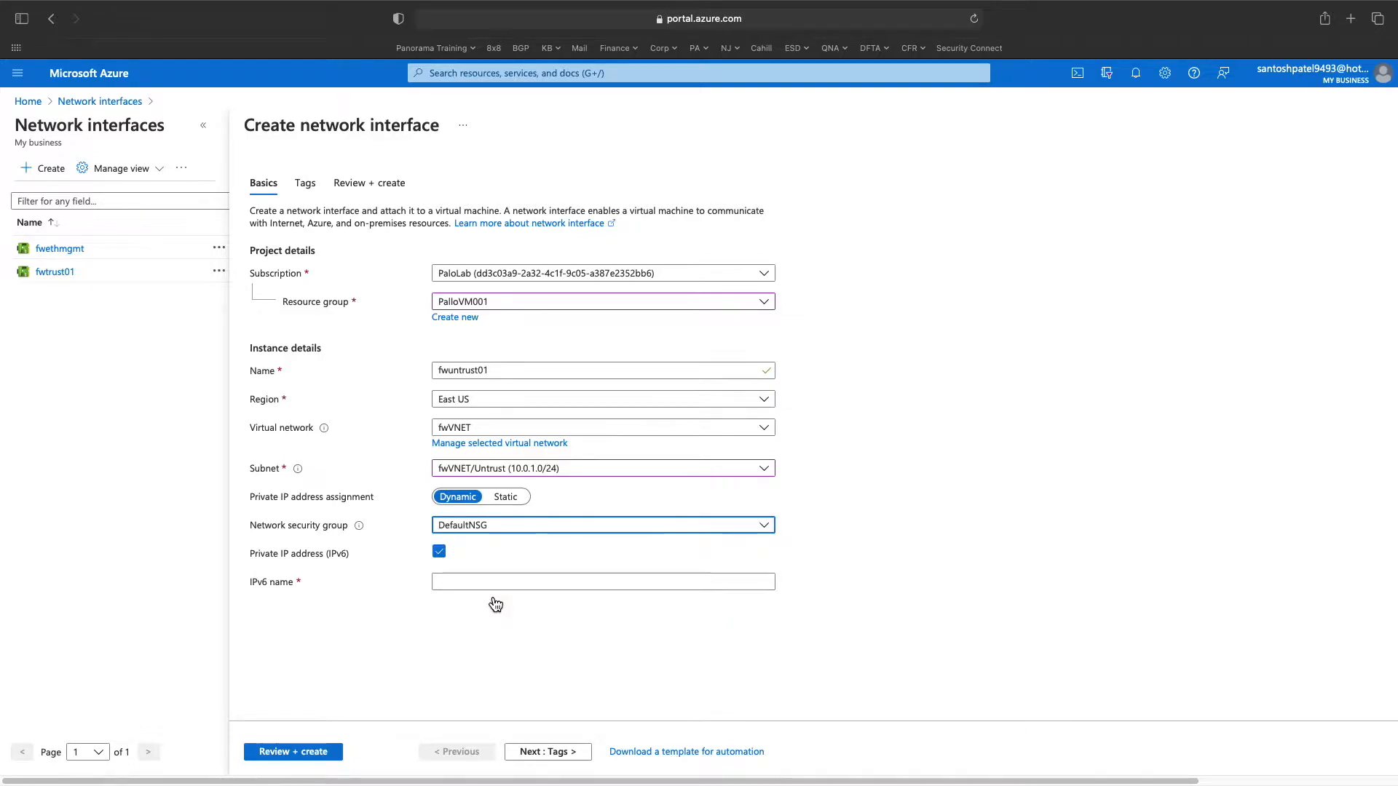
{"action": "left_click", "coordinate": [438, 551]}
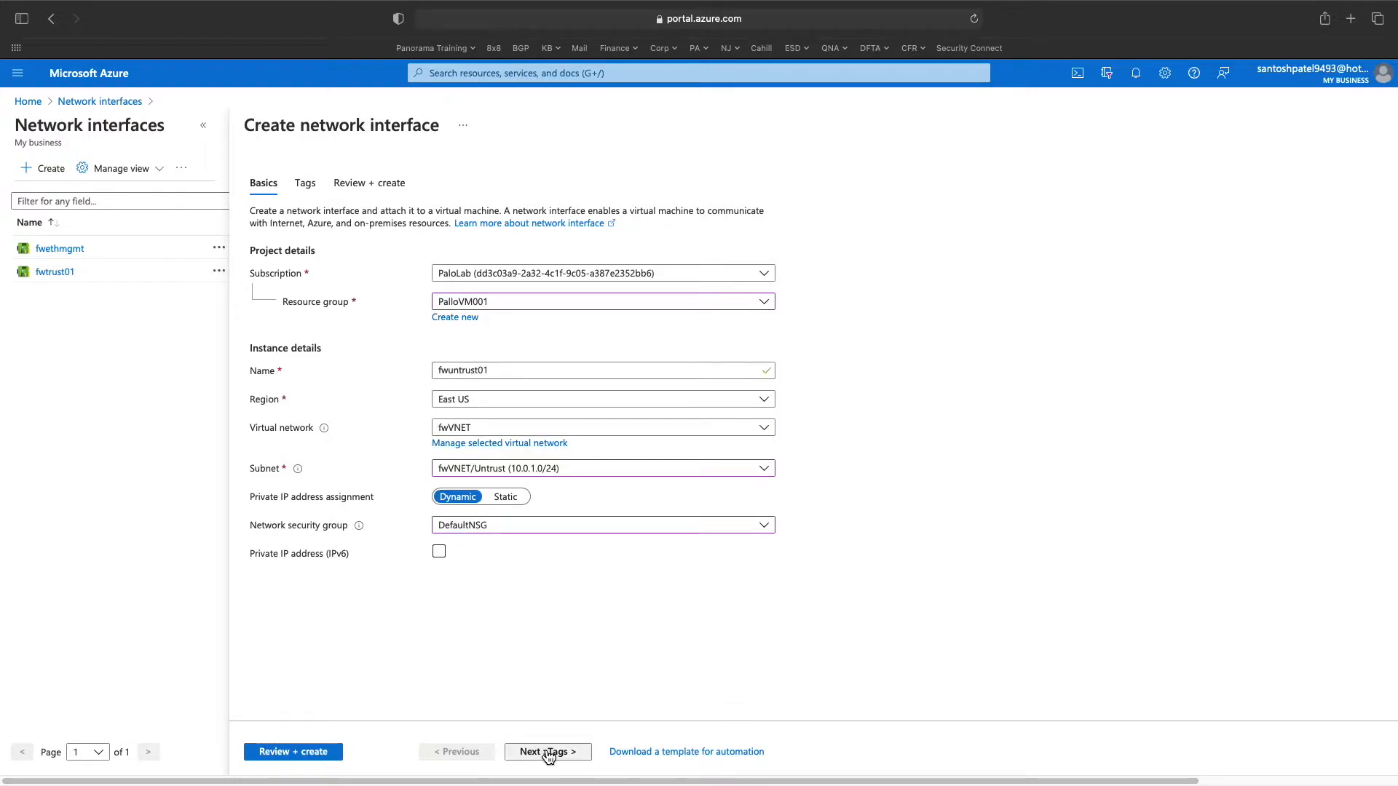
{"action": "left_click", "coordinate": [321, 754]}
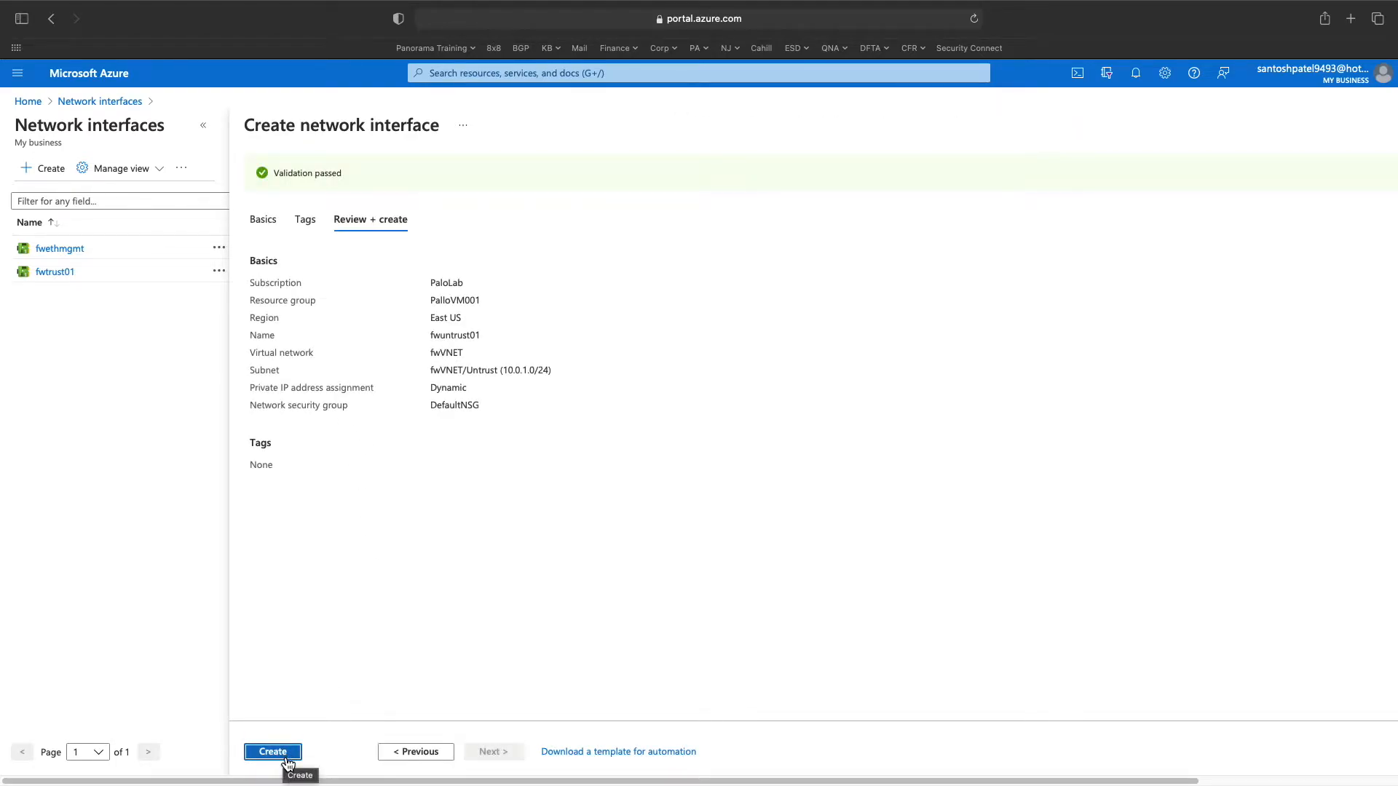
{"action": "left_click", "coordinate": [286, 758]}
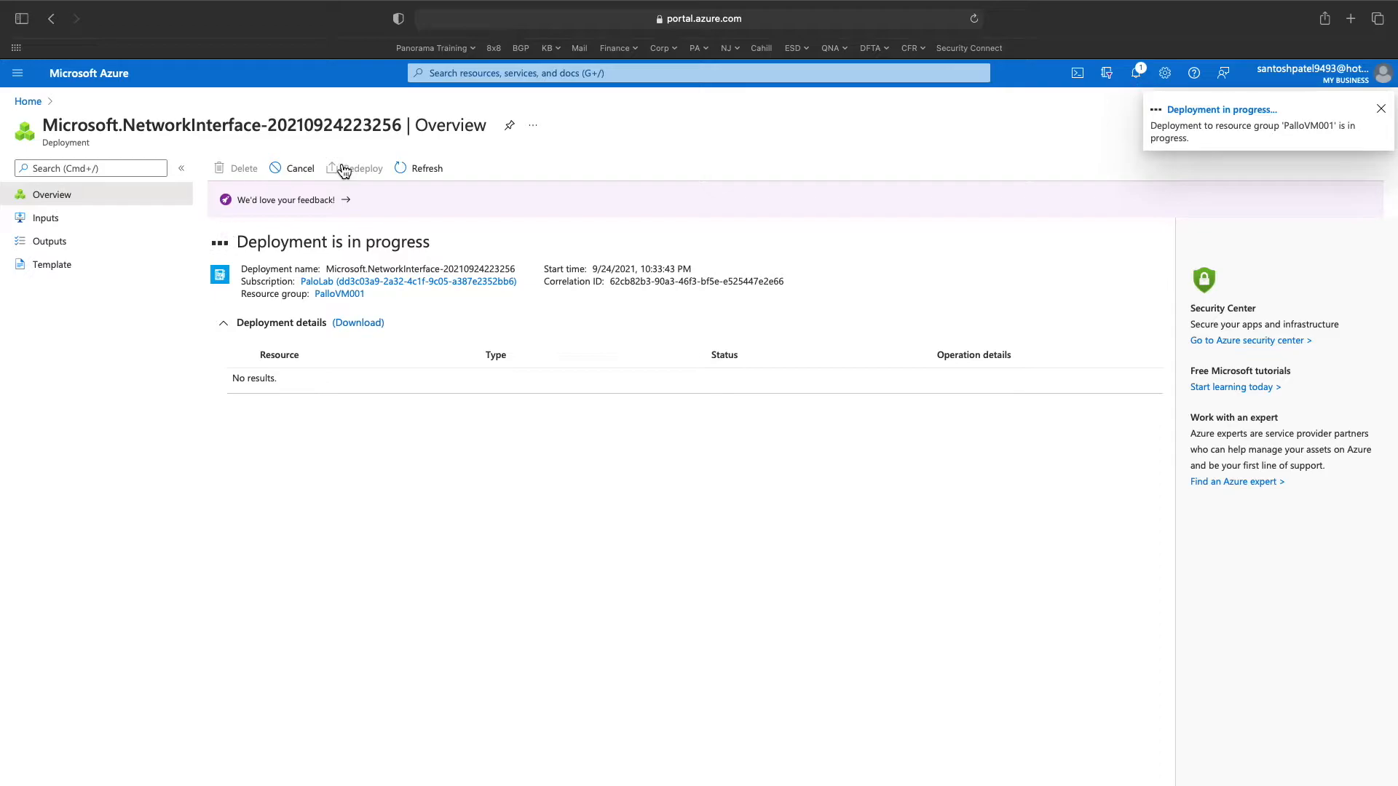
- Start another network interface in resource group PalloVM001 named fwethmgmt02
{"action": "left_click", "coordinate": [506, 76]}
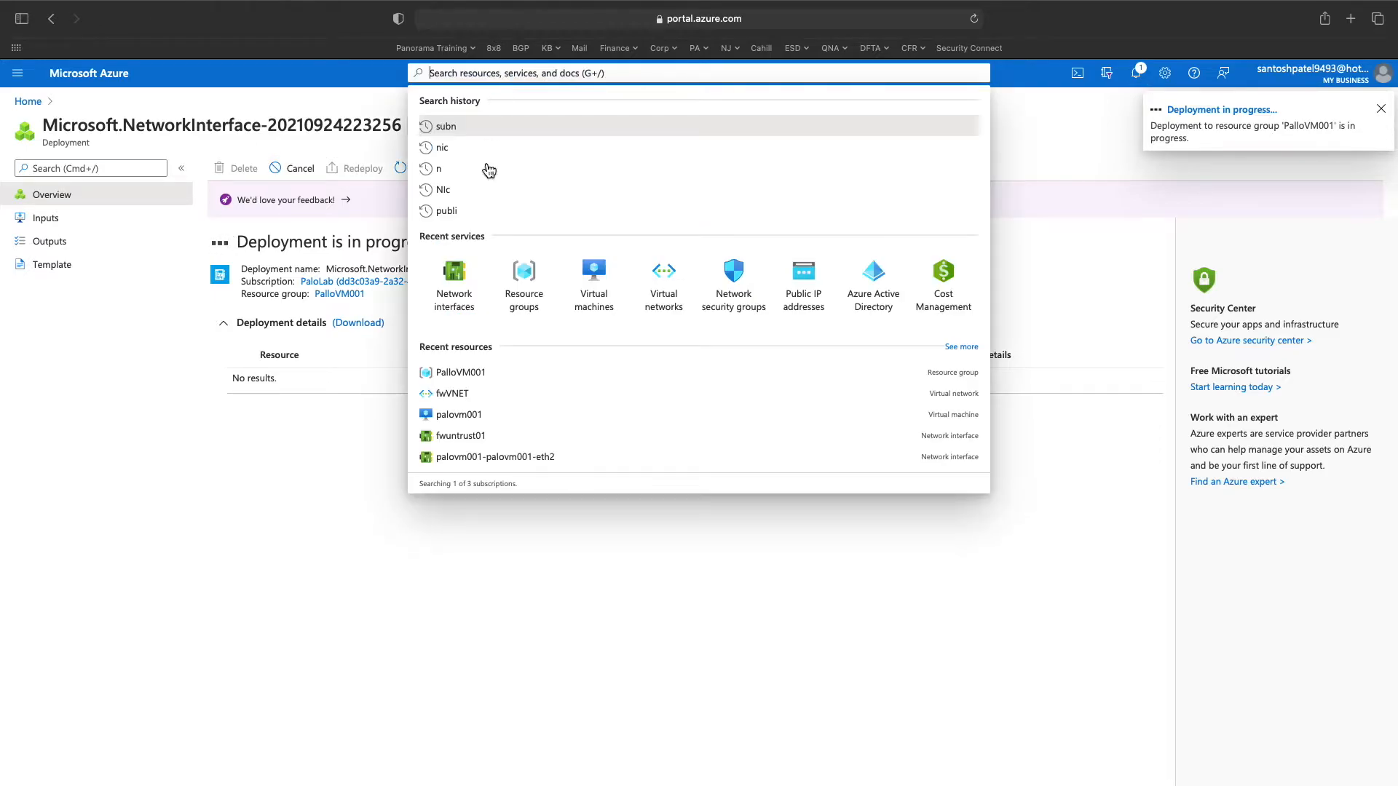
{"action": "left_click", "coordinate": [464, 286]}
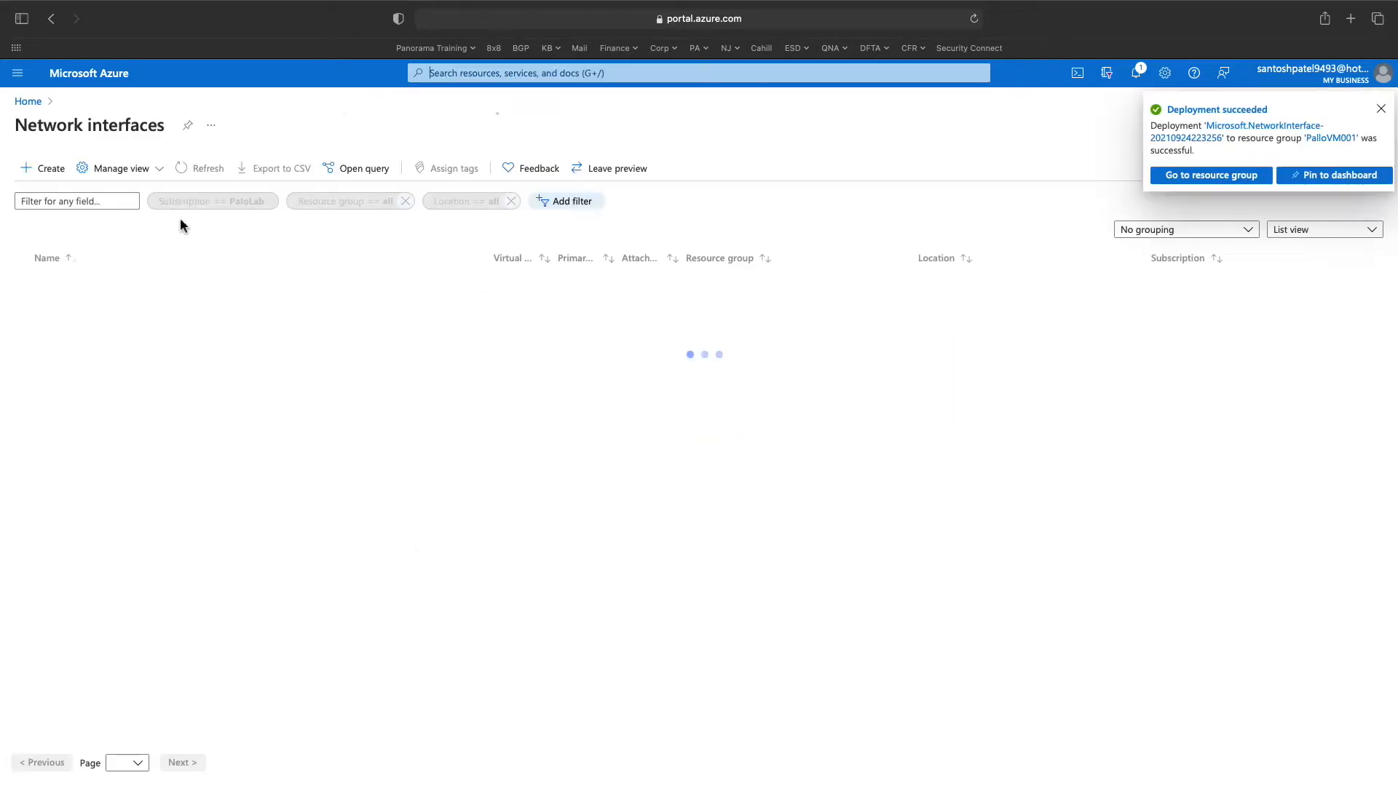
{"action": "left_click", "coordinate": [56, 176]}
{"action": "left_click", "coordinate": [515, 302]}
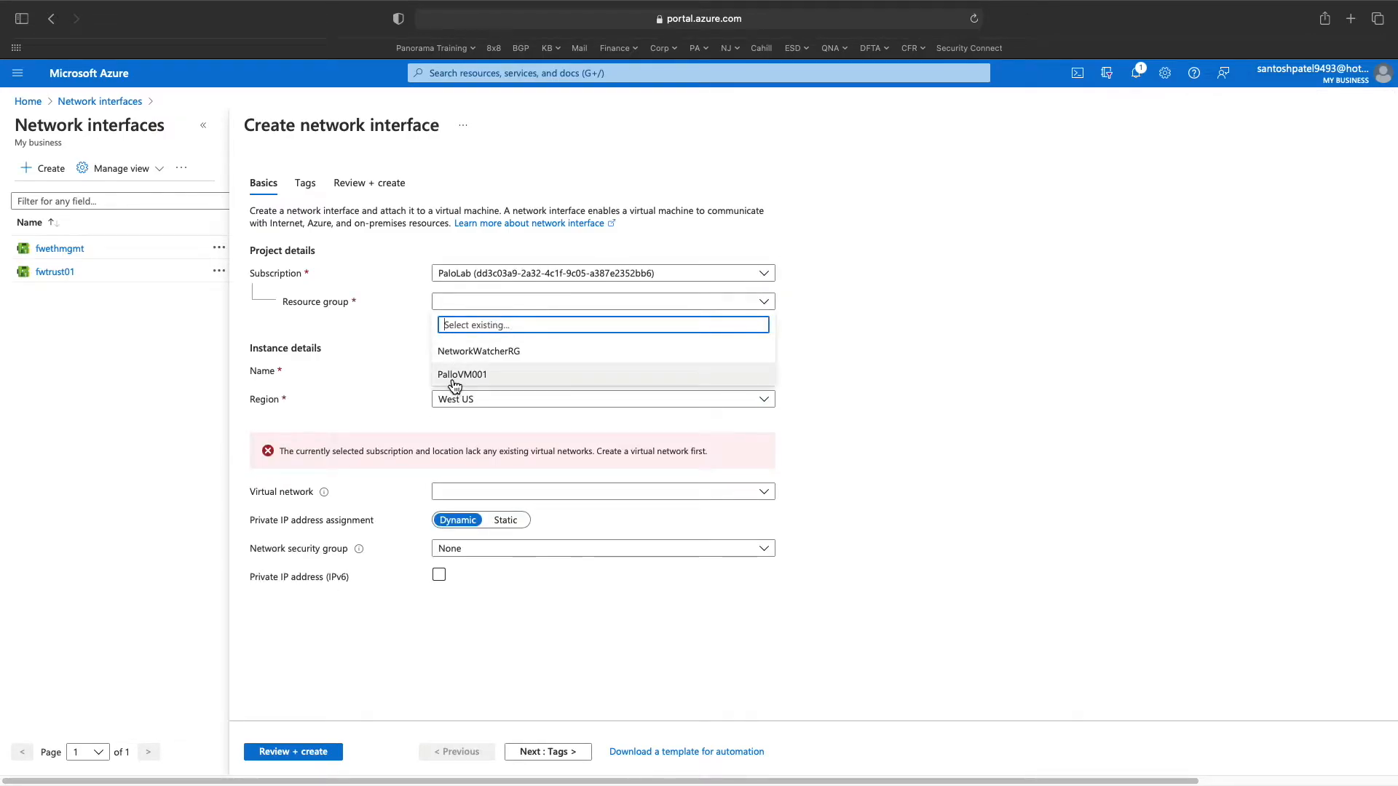
{"action": "left_click", "coordinate": [473, 376]}
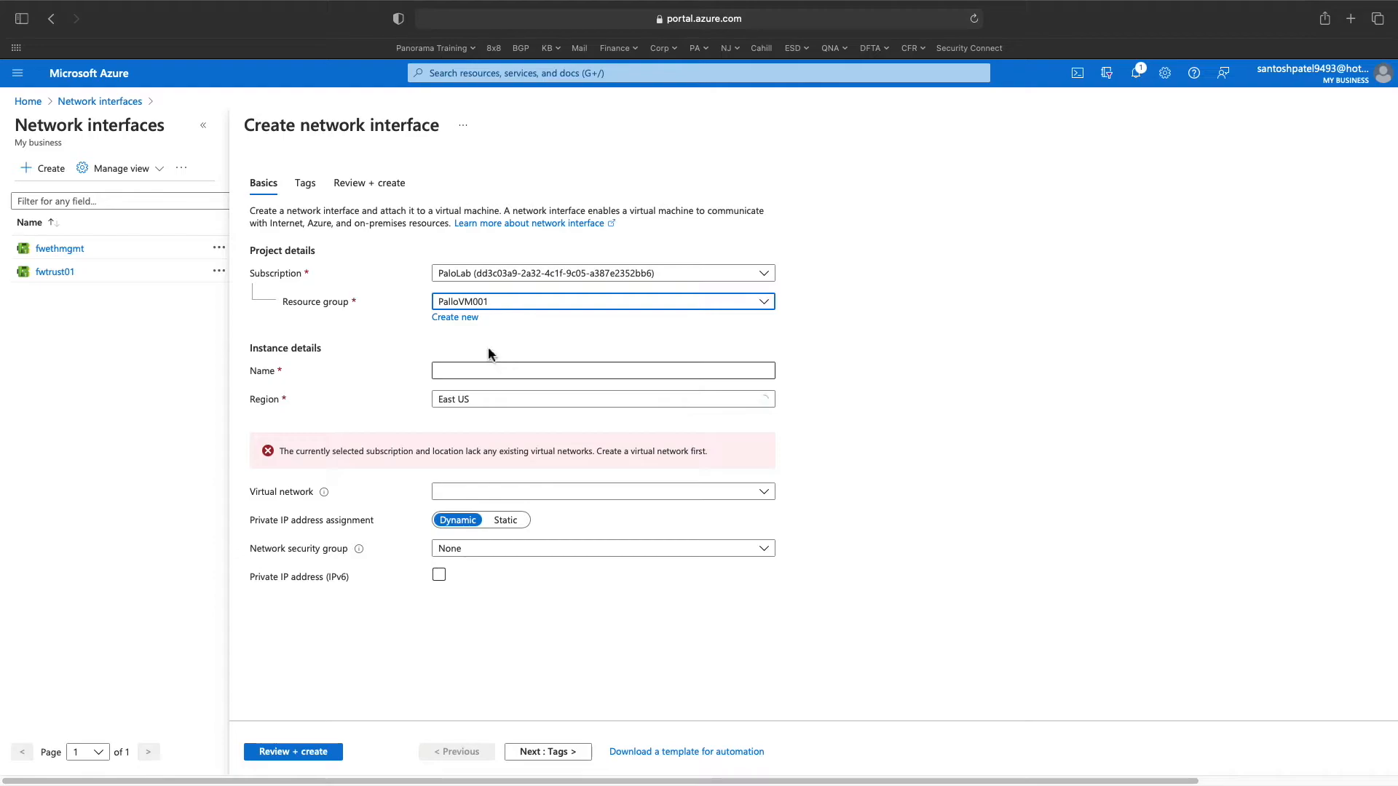
{"action": "left_click", "coordinate": [492, 371]}
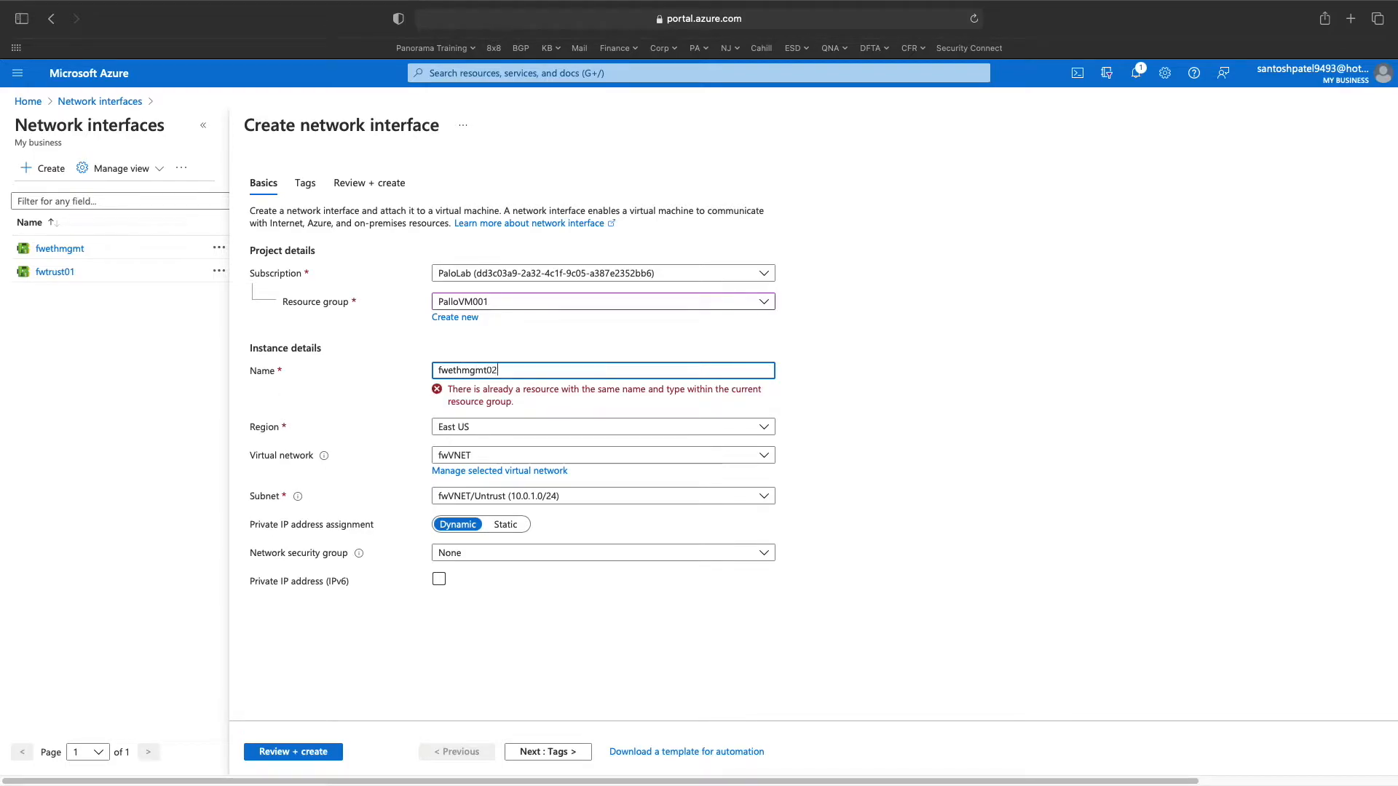
- Place fwethmgmt02 on the fwVNET/Mgmt subnet with DefaultNSG, then validate and create it
{"action": "left_click", "coordinate": [575, 430]}
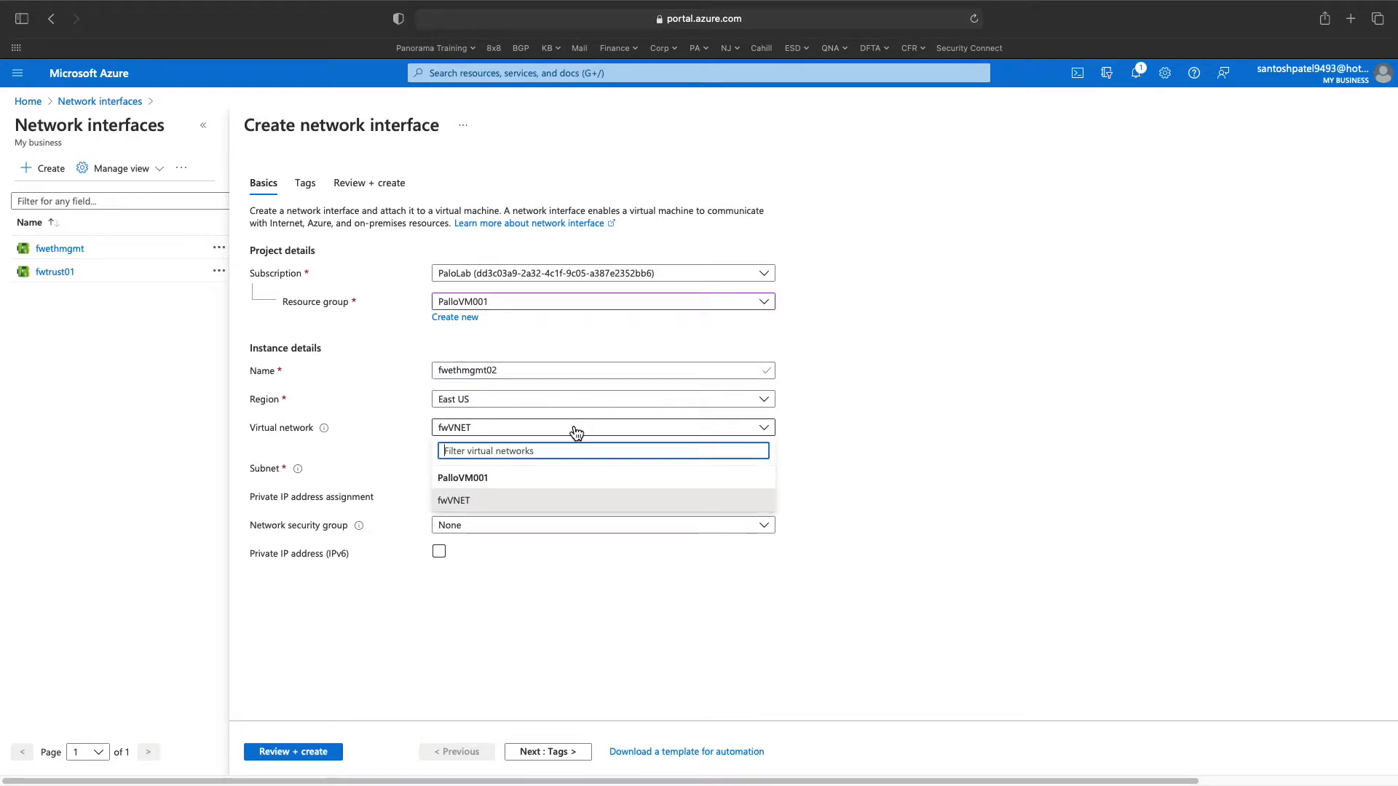
{"action": "left_click", "coordinate": [564, 501]}
{"action": "left_click", "coordinate": [576, 470]}
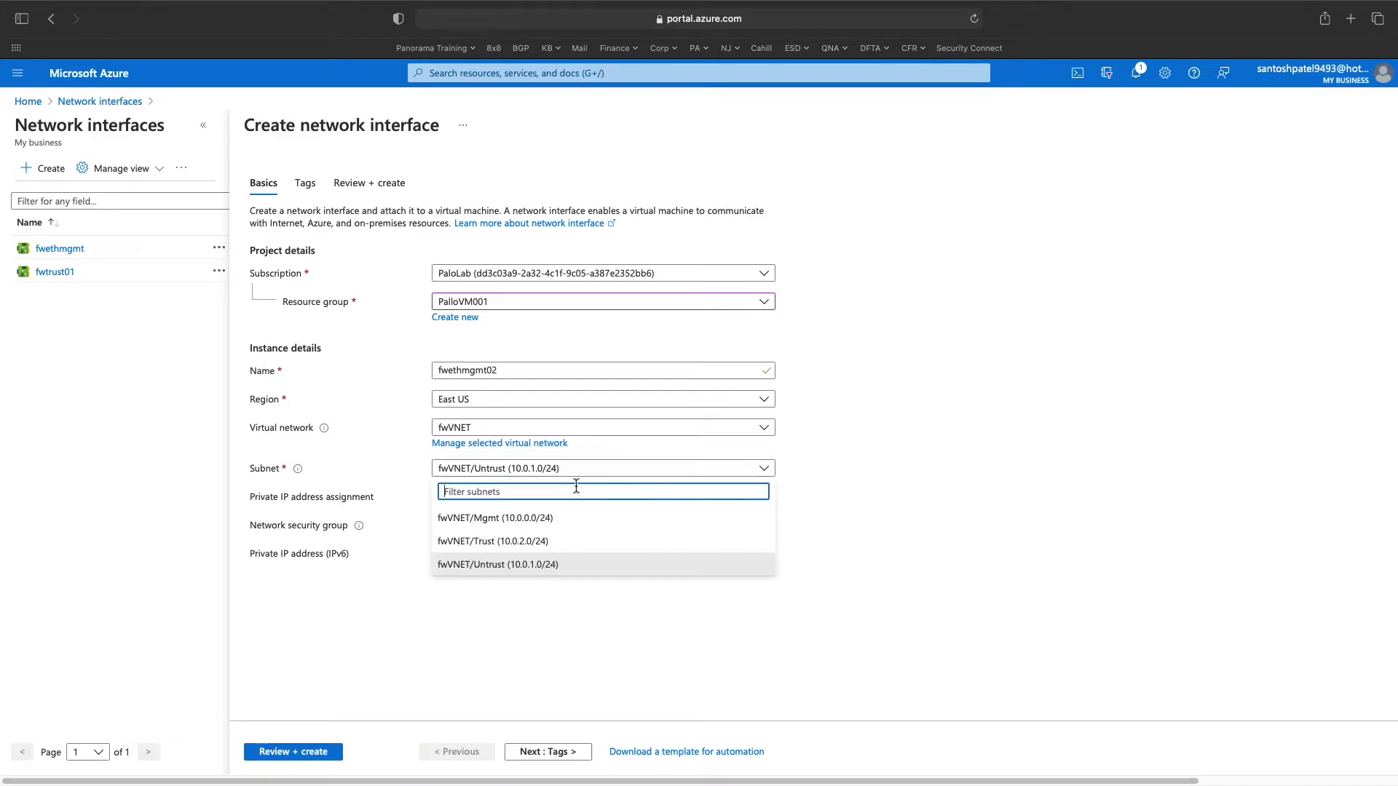
{"action": "left_click", "coordinate": [539, 519]}
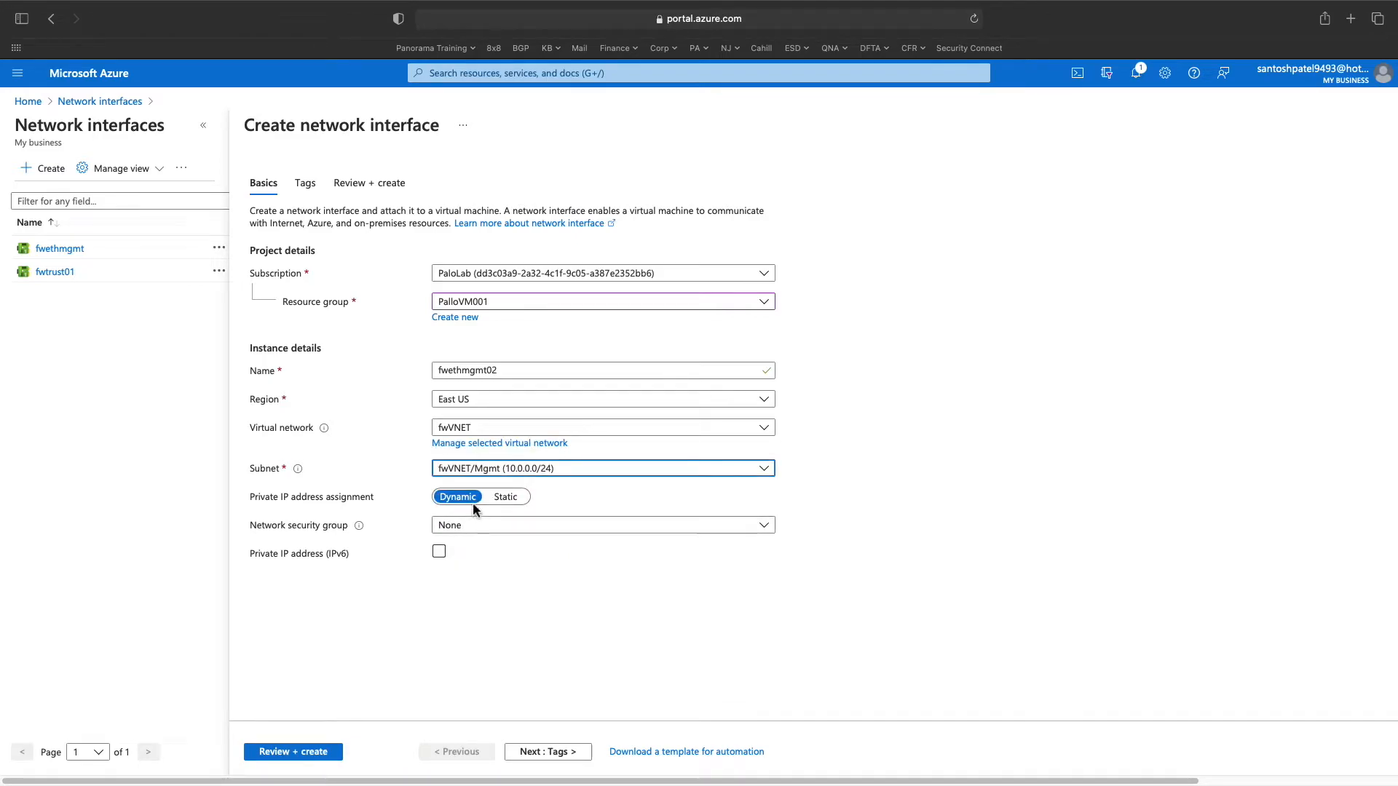
{"action": "left_click", "coordinate": [492, 527]}
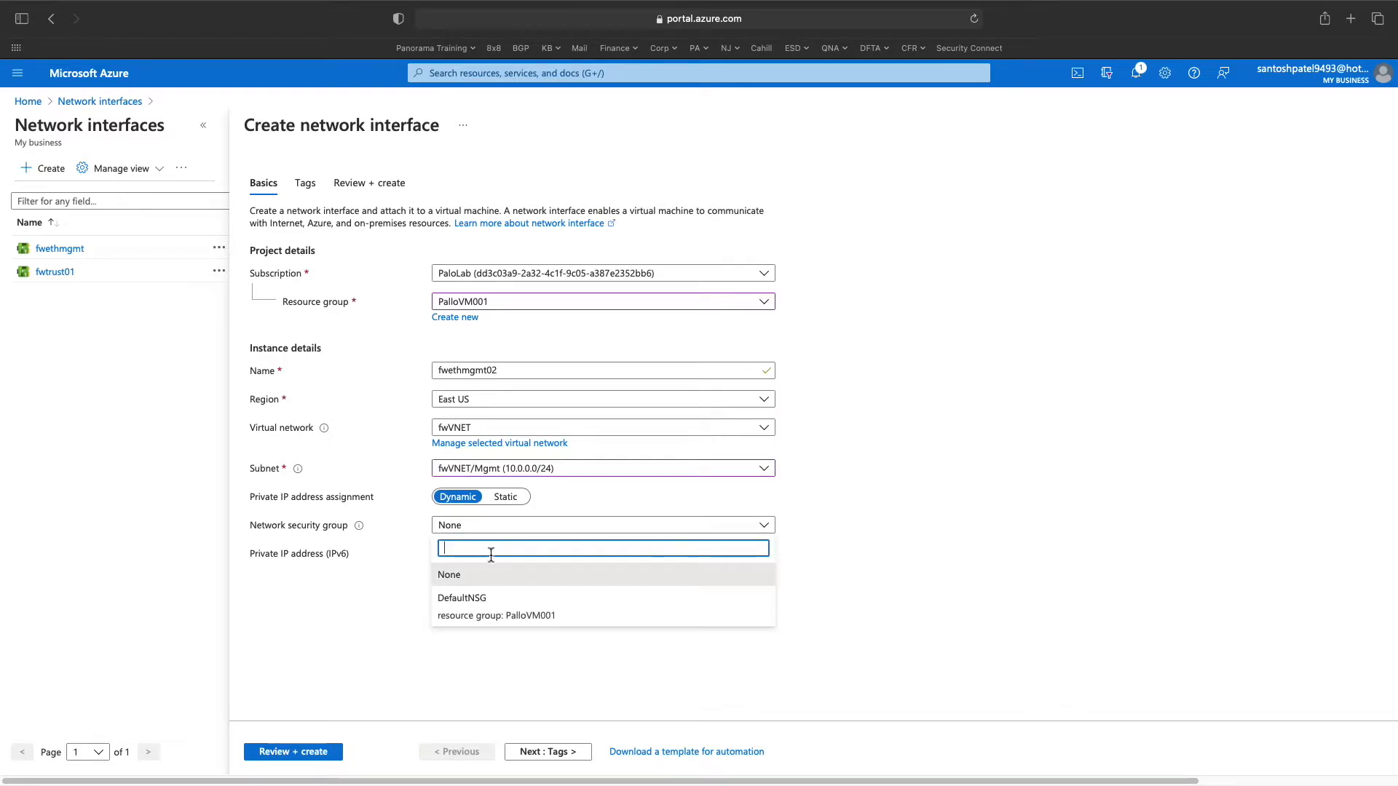
{"action": "left_click", "coordinate": [489, 604]}
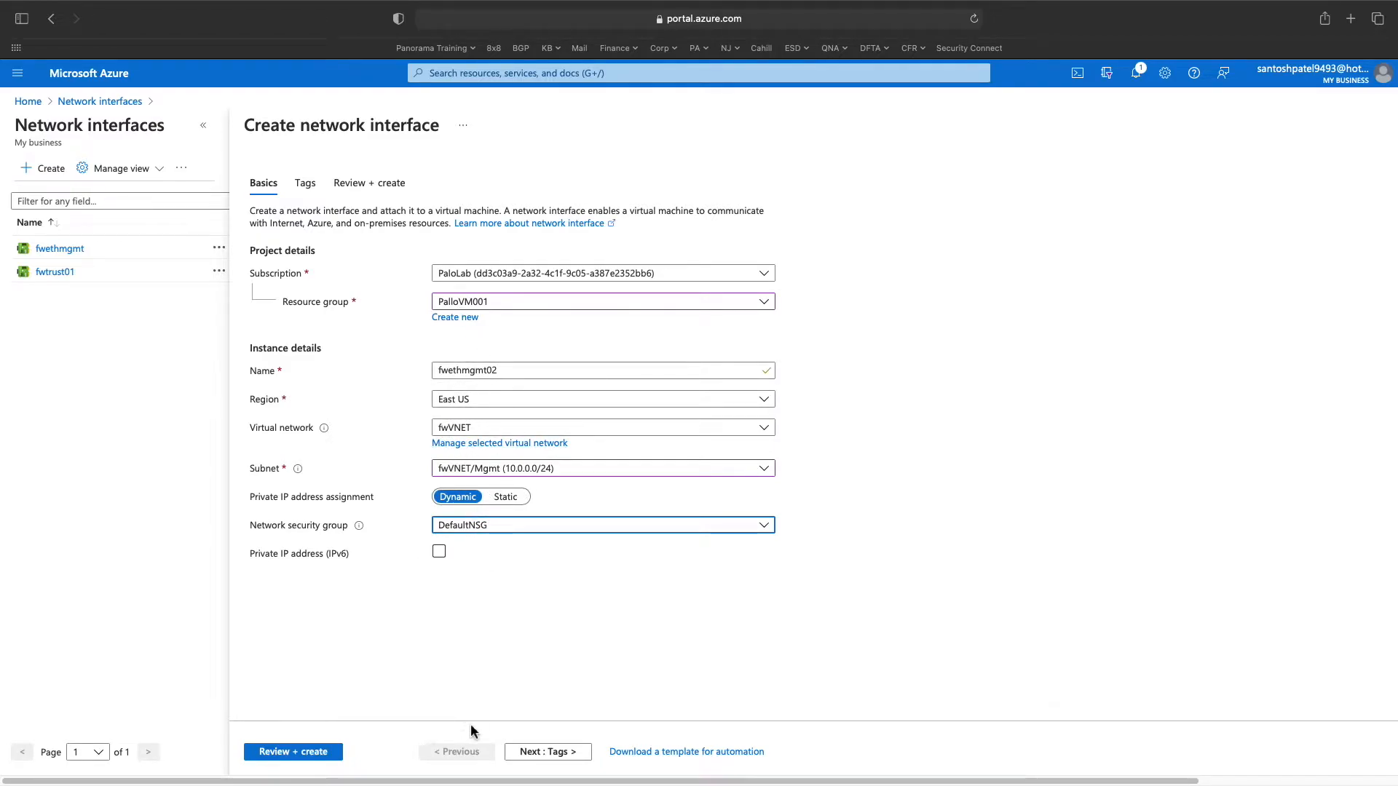
{"action": "left_click", "coordinate": [310, 750]}
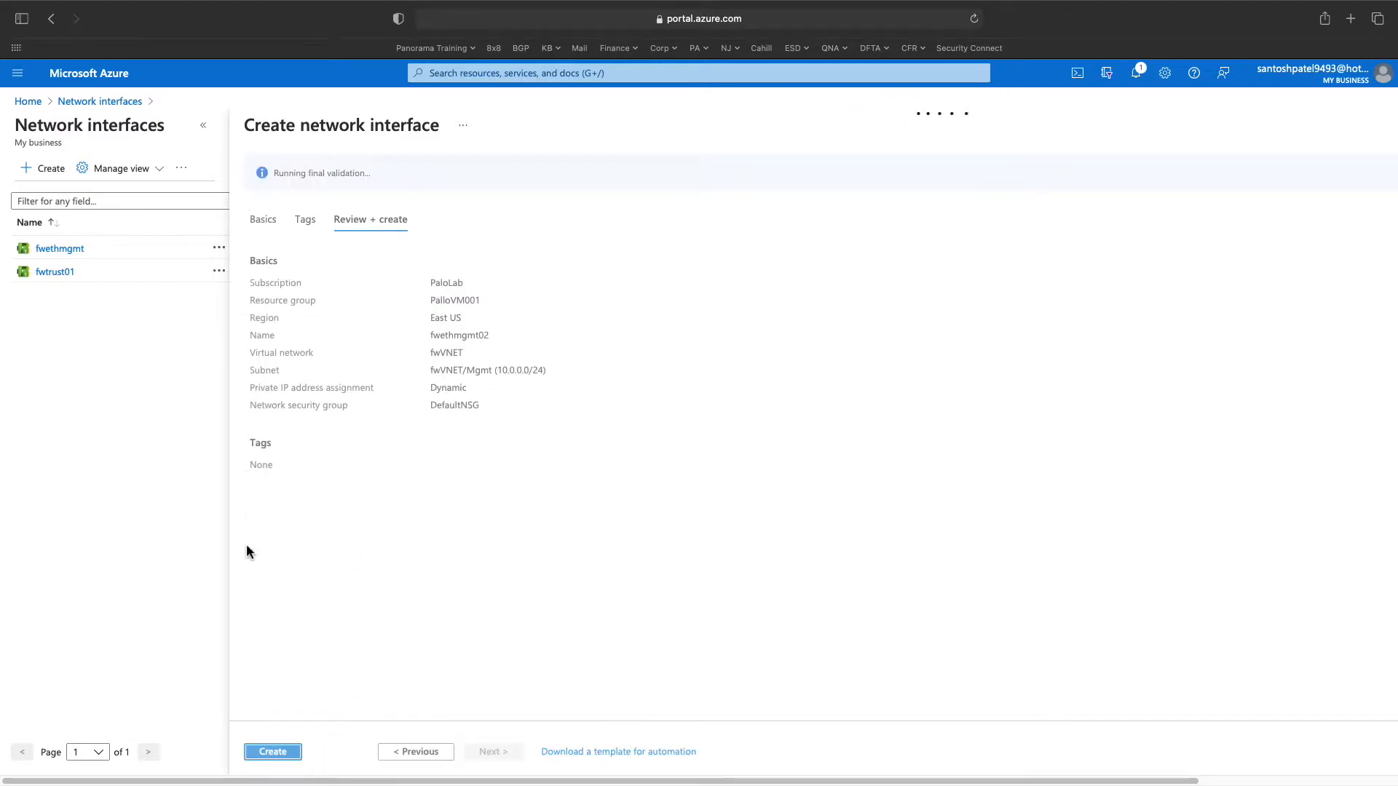
{"action": "left_click", "coordinate": [273, 751]}
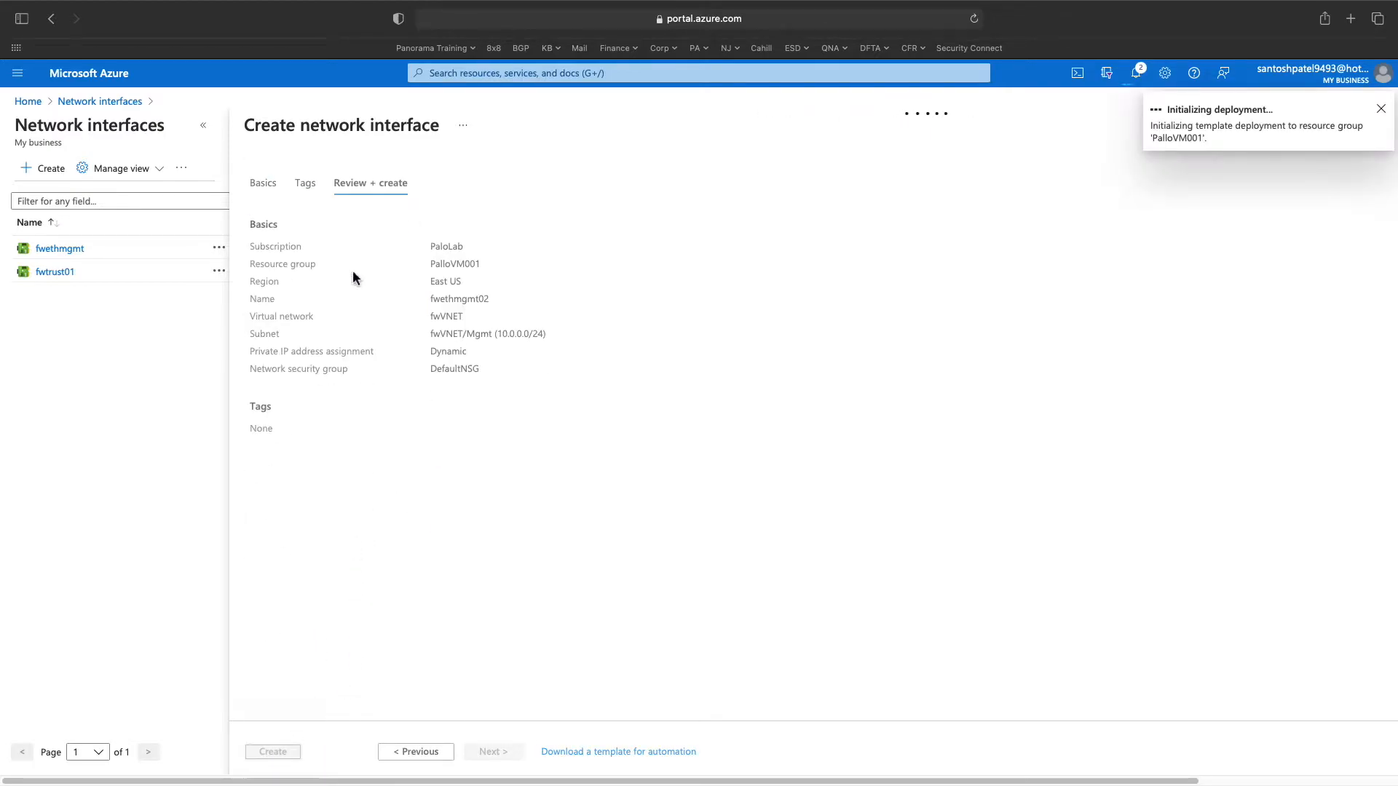
{"action": "left_click", "coordinate": [453, 75]}
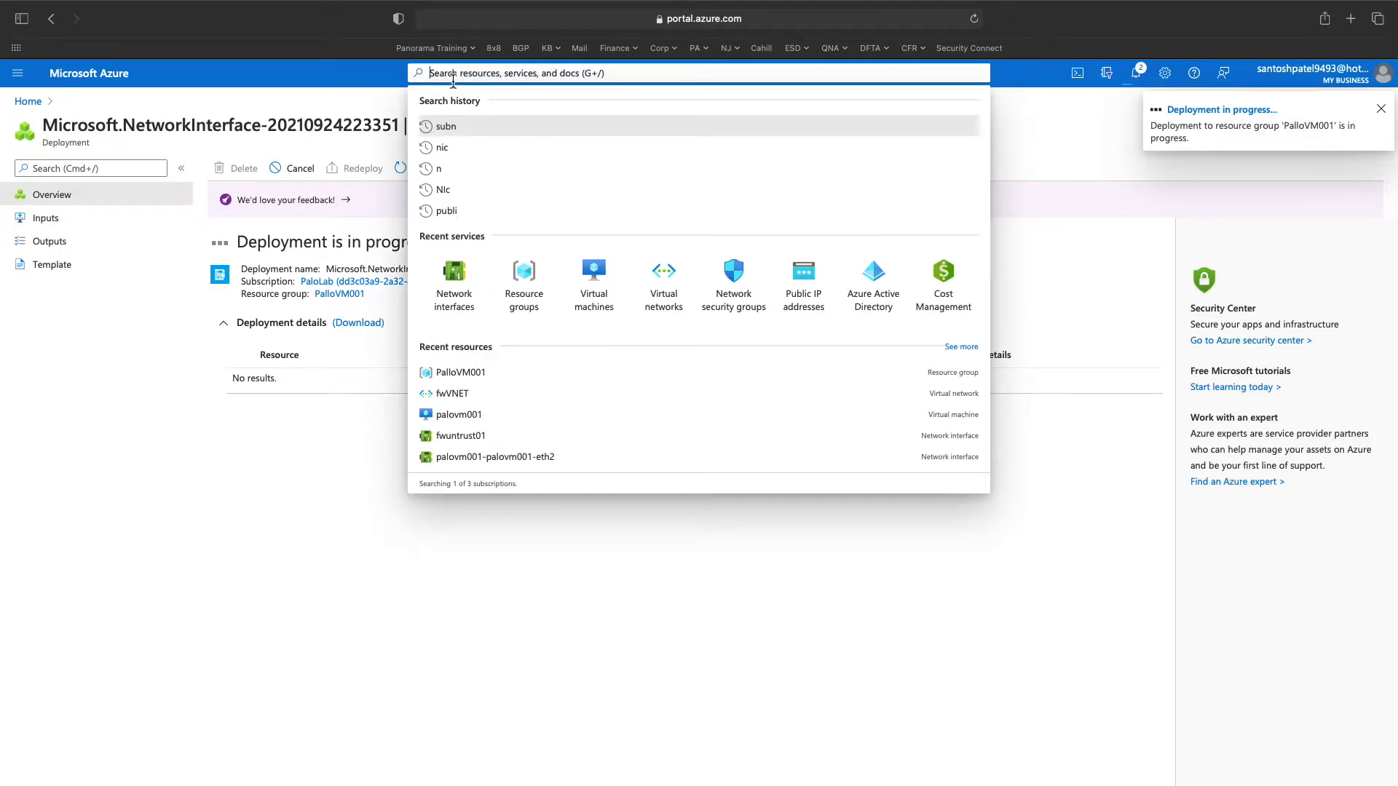
{"action": "left_click", "coordinate": [206, 325]}
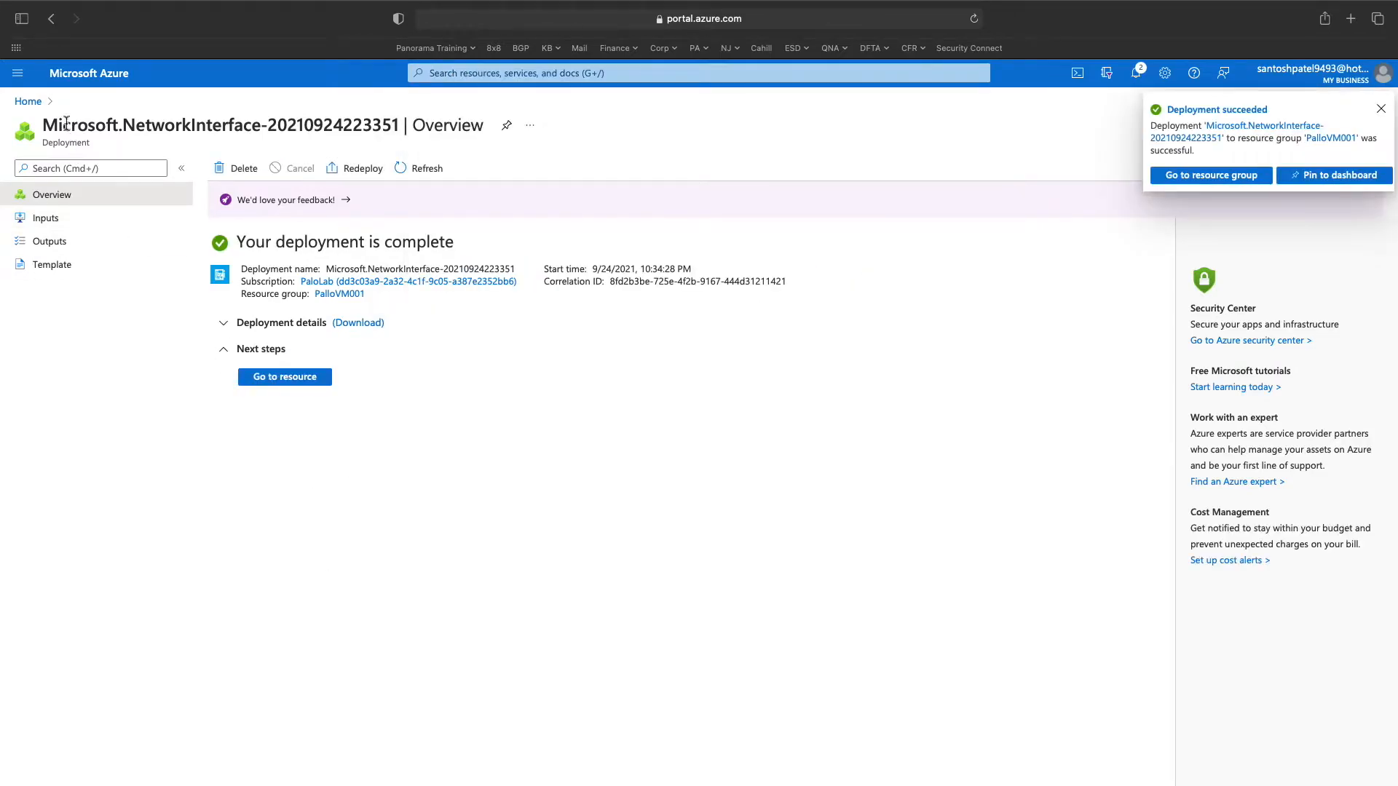
- Start a new network interface fwtrust02 in resource group PalloVM001
{"action": "left_click", "coordinate": [30, 107]}
{"action": "left_click", "coordinate": [477, 74]}
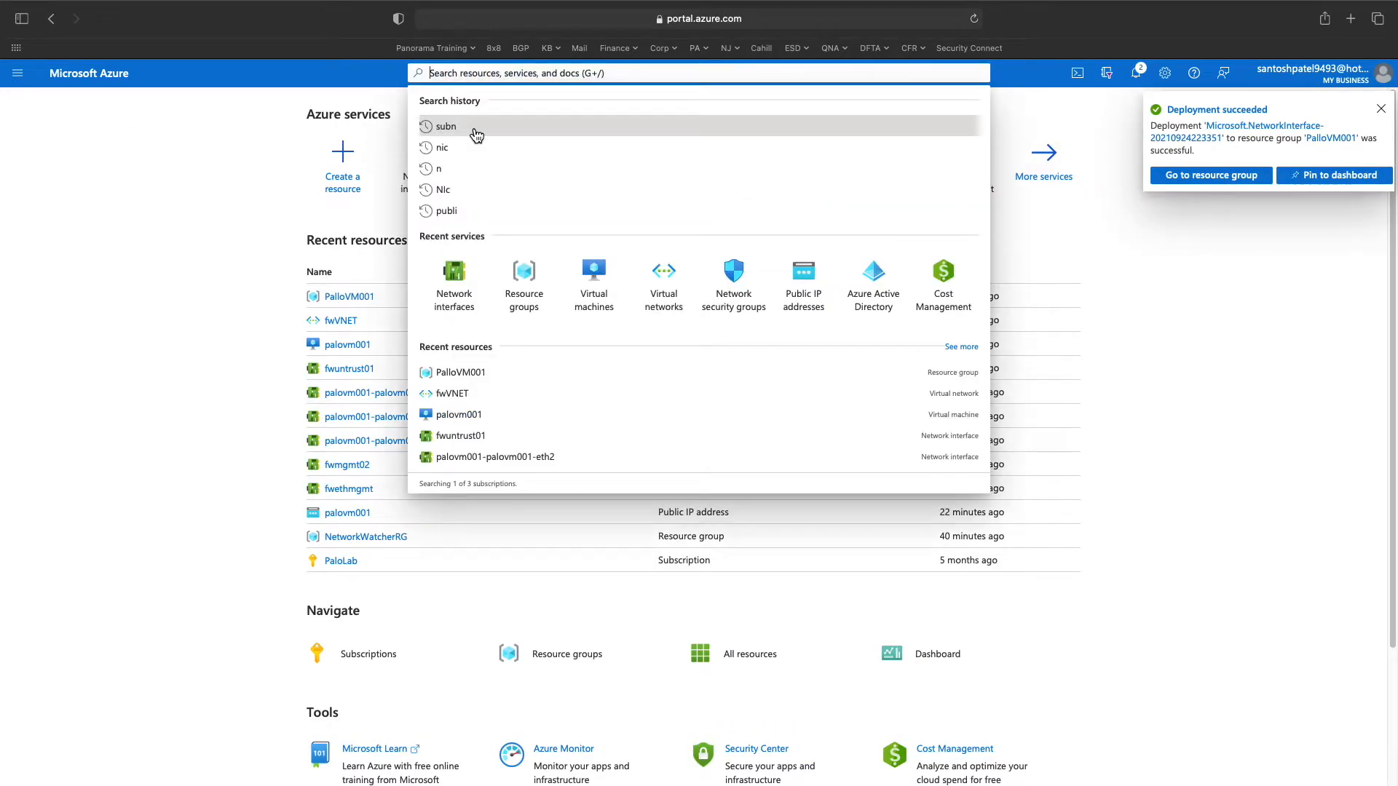
{"action": "left_click", "coordinate": [455, 276]}
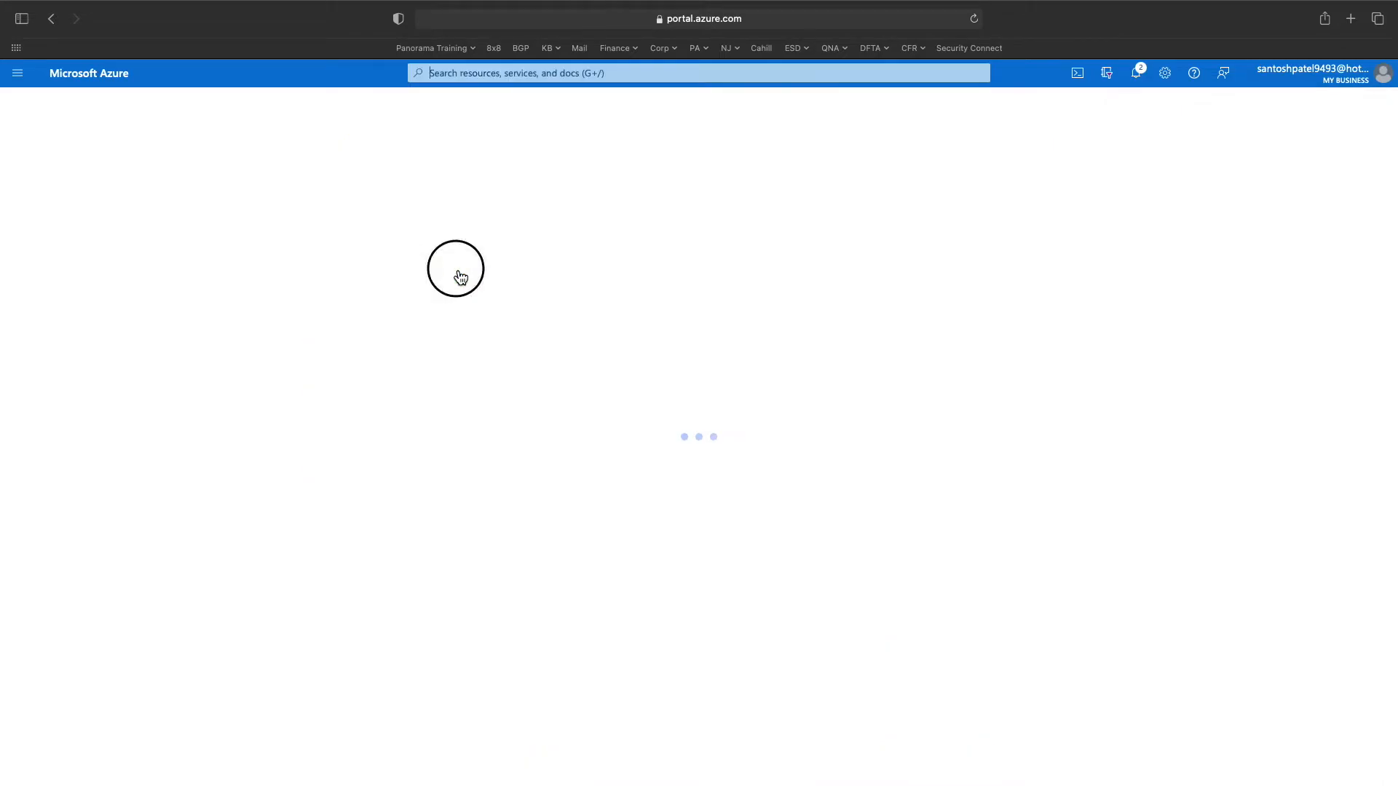
{"action": "left_click", "coordinate": [48, 169]}
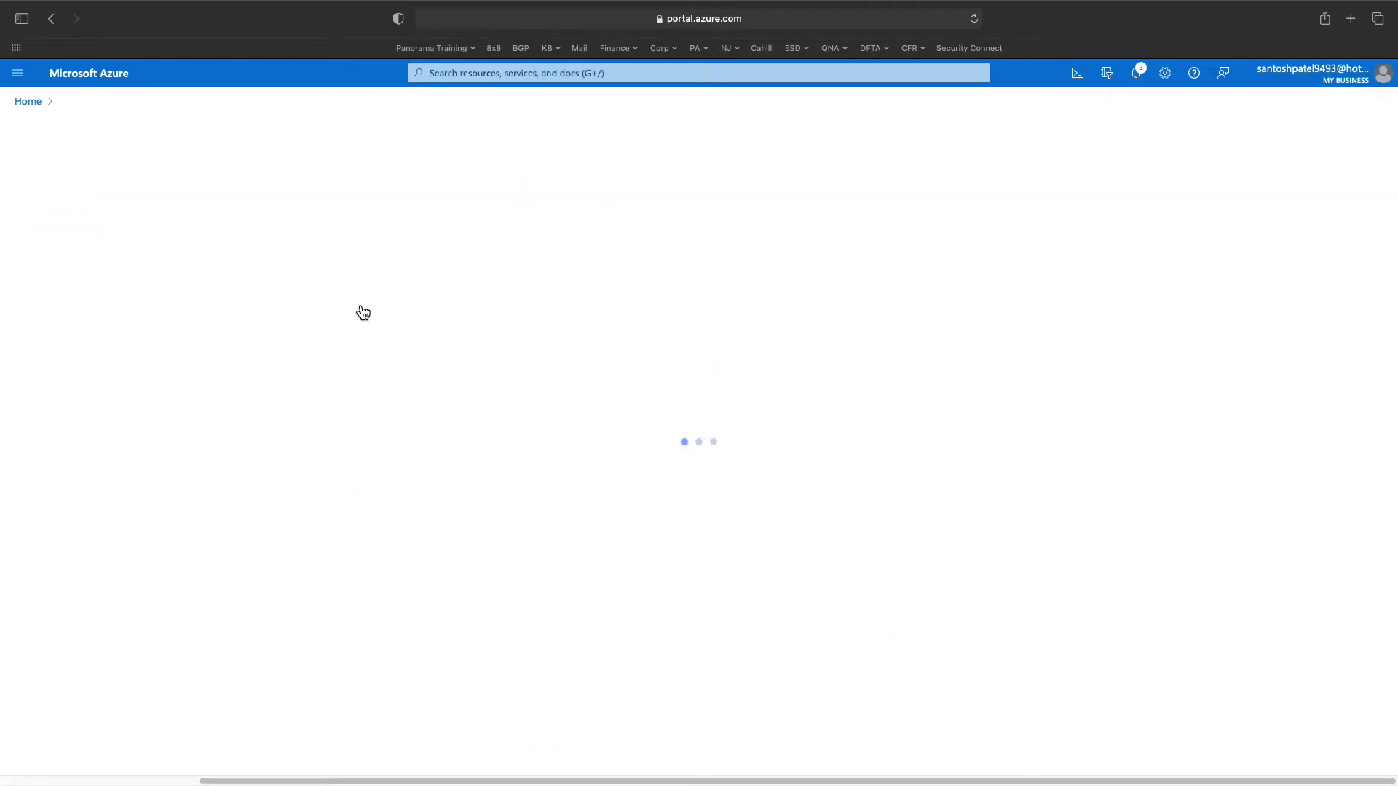
{"action": "left_click", "coordinate": [453, 302]}
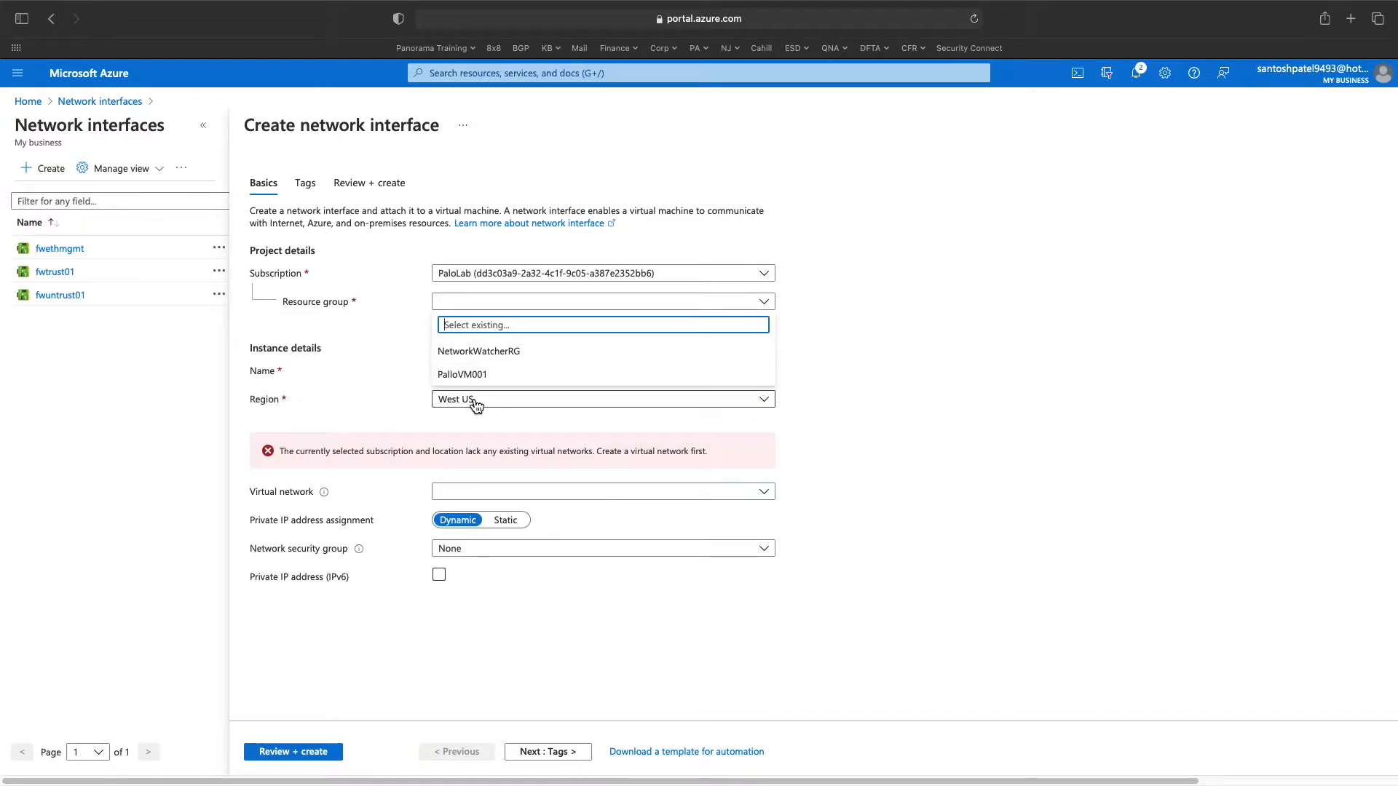
{"action": "left_click", "coordinate": [474, 372]}
{"action": "type", "text": "fwtrust02"}
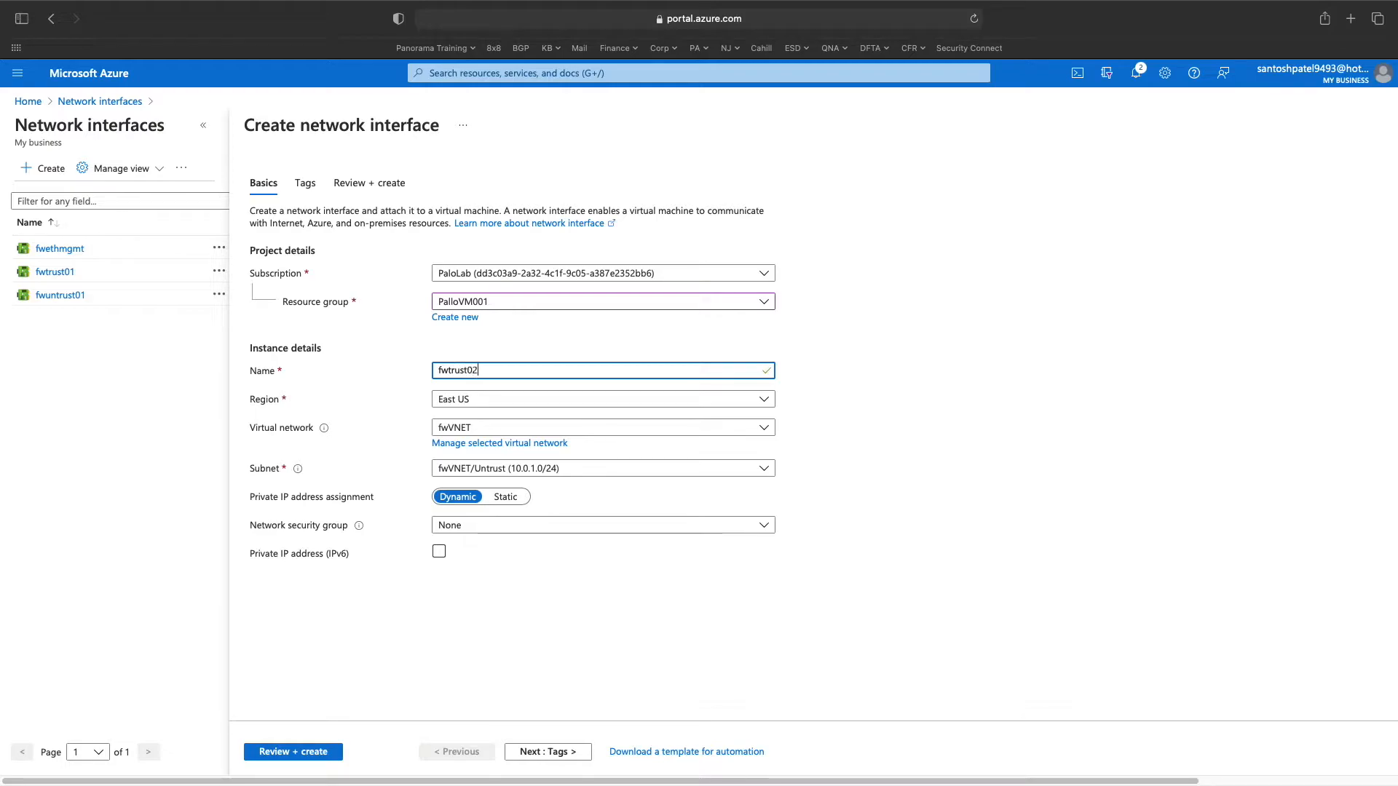
- Attach fwtrust02 to the fwVNET/Trust subnet, then validate and create it
{"action": "left_click", "coordinate": [504, 469]}
{"action": "left_click", "coordinate": [501, 540]}
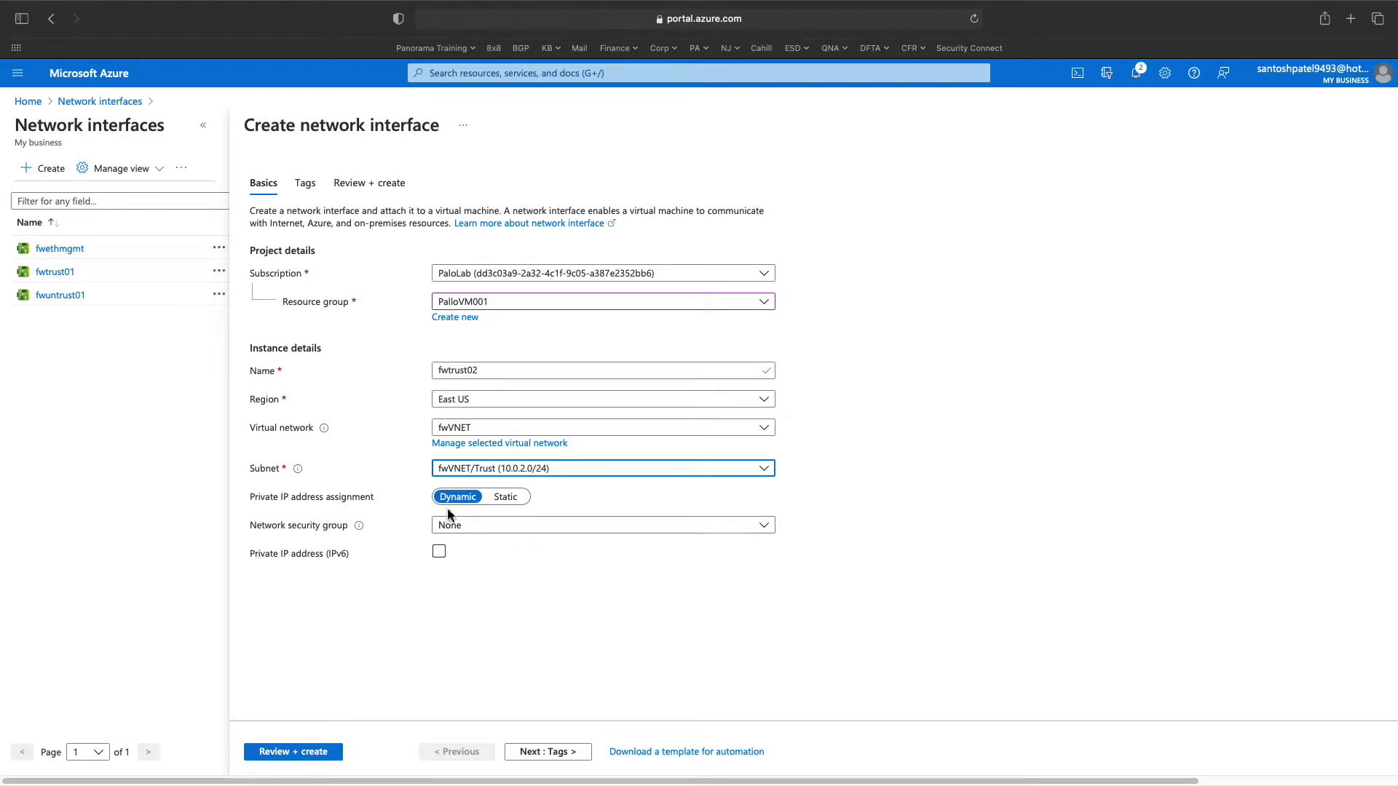
{"action": "left_click", "coordinate": [317, 754]}
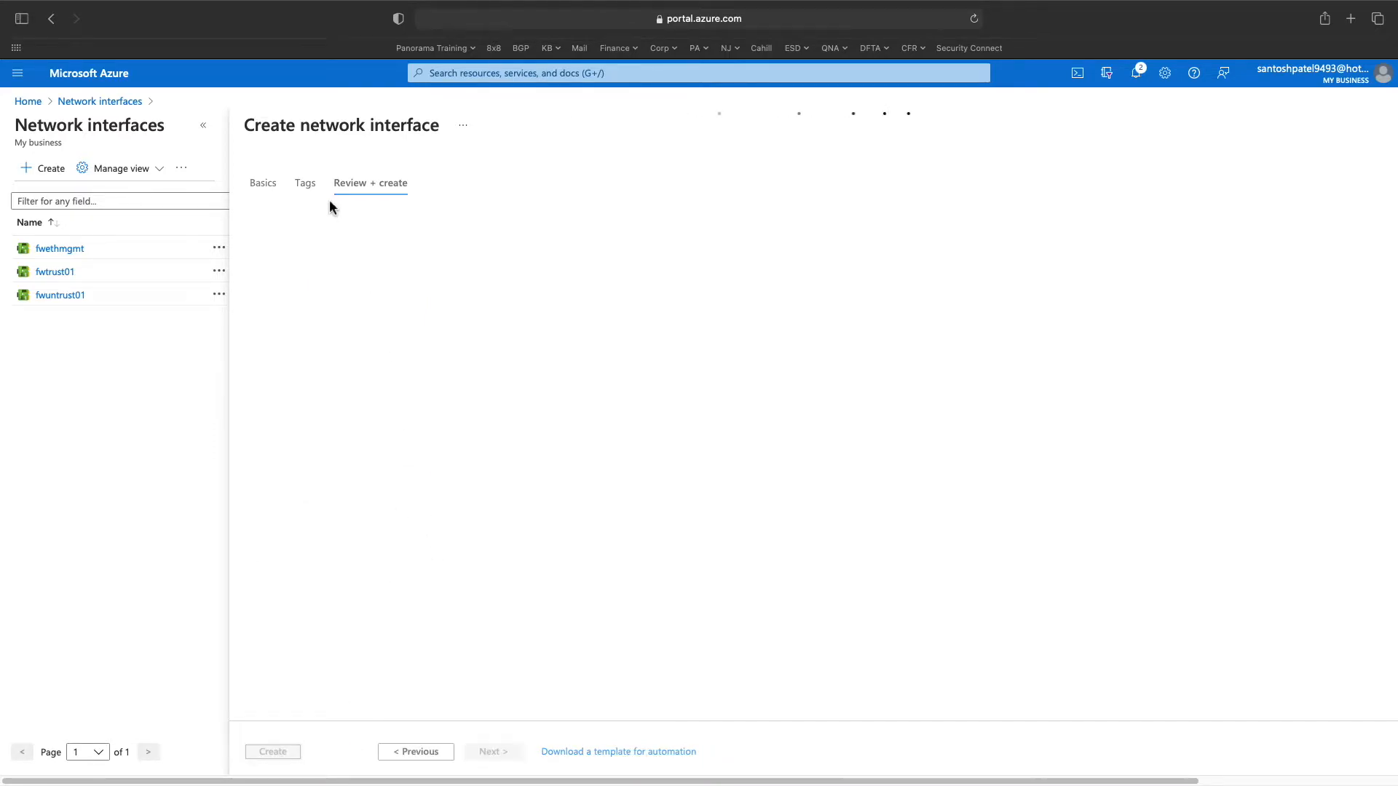
{"action": "left_click", "coordinate": [283, 756]}
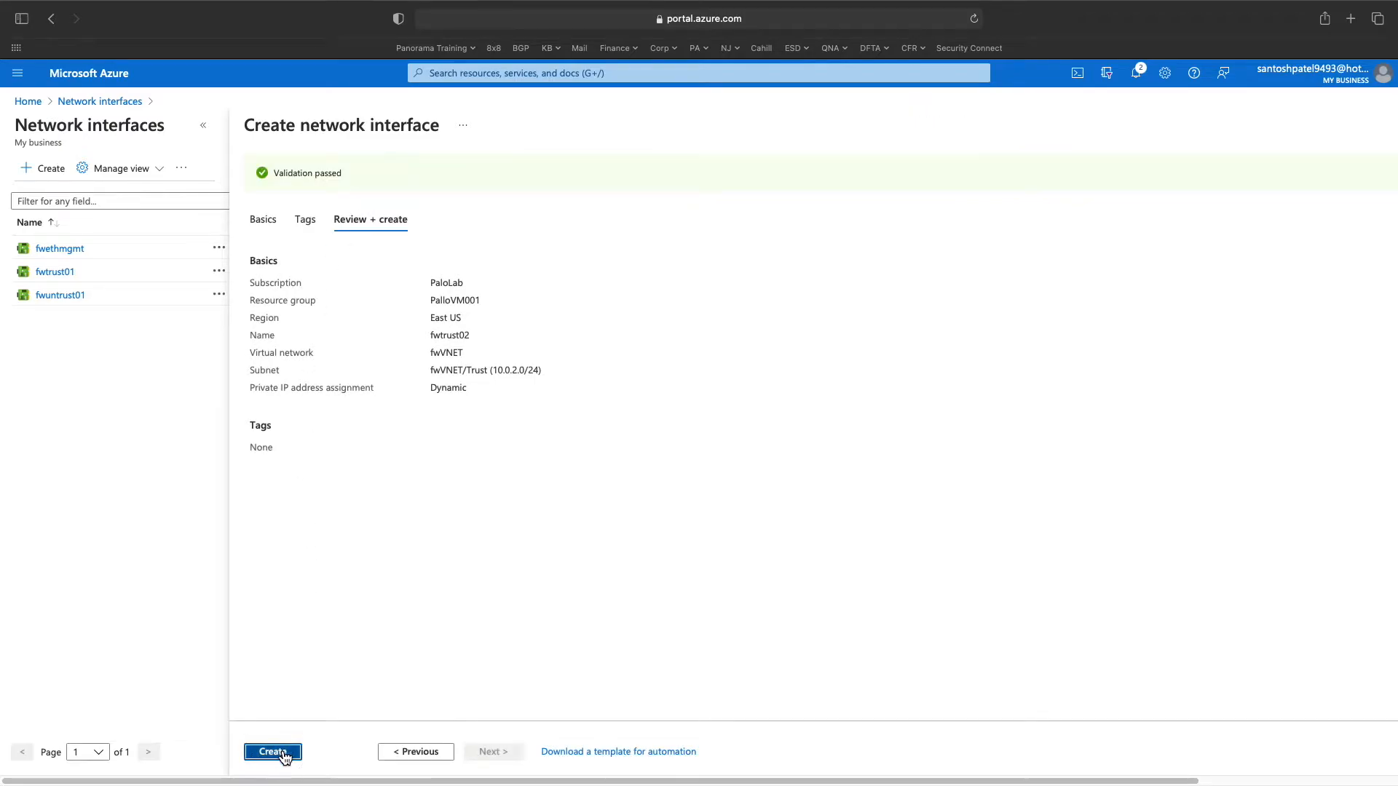
- Start another network interface in resource group PalloVM001 named fwuntrust02
{"action": "left_click", "coordinate": [458, 79]}
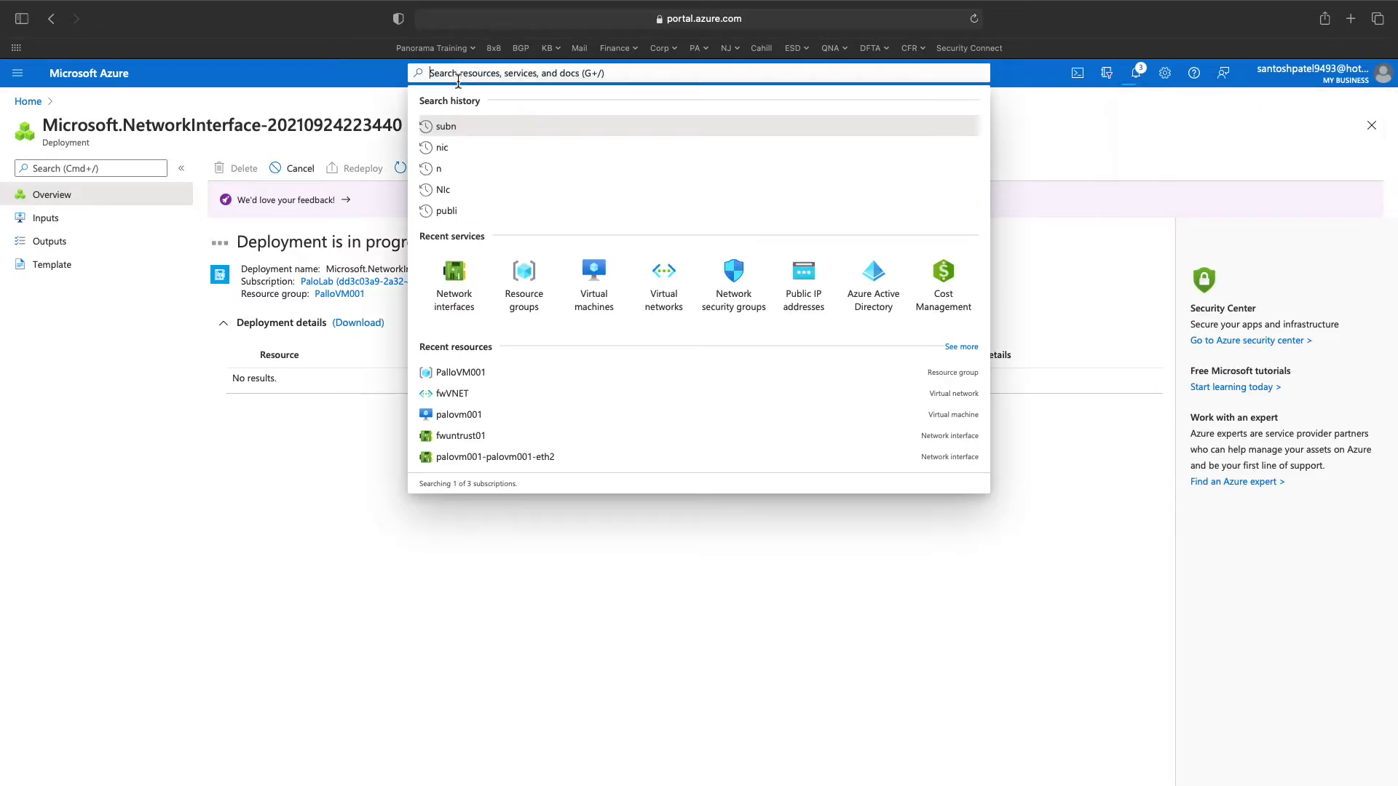
{"action": "left_click", "coordinate": [464, 289]}
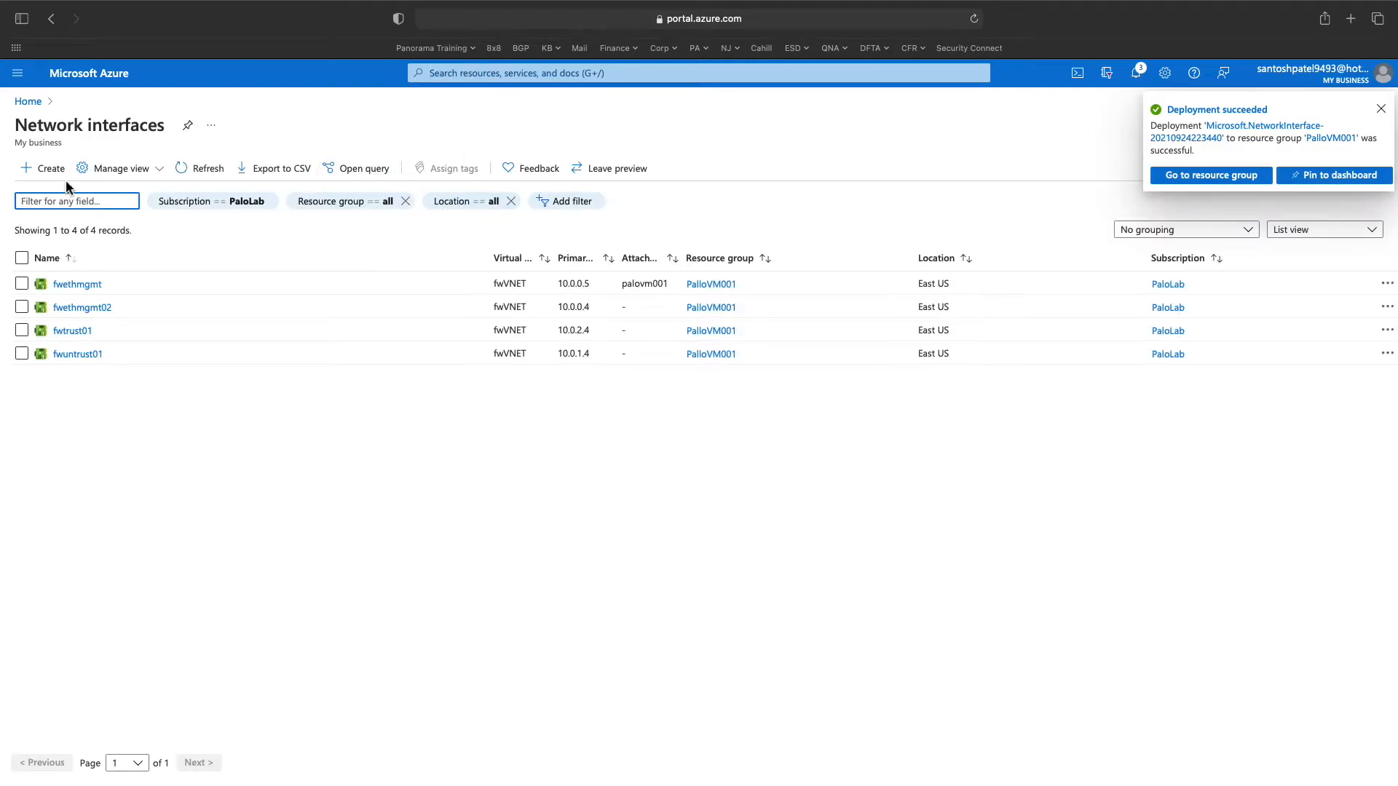
{"action": "left_click", "coordinate": [45, 170]}
{"action": "left_click", "coordinate": [485, 303]}
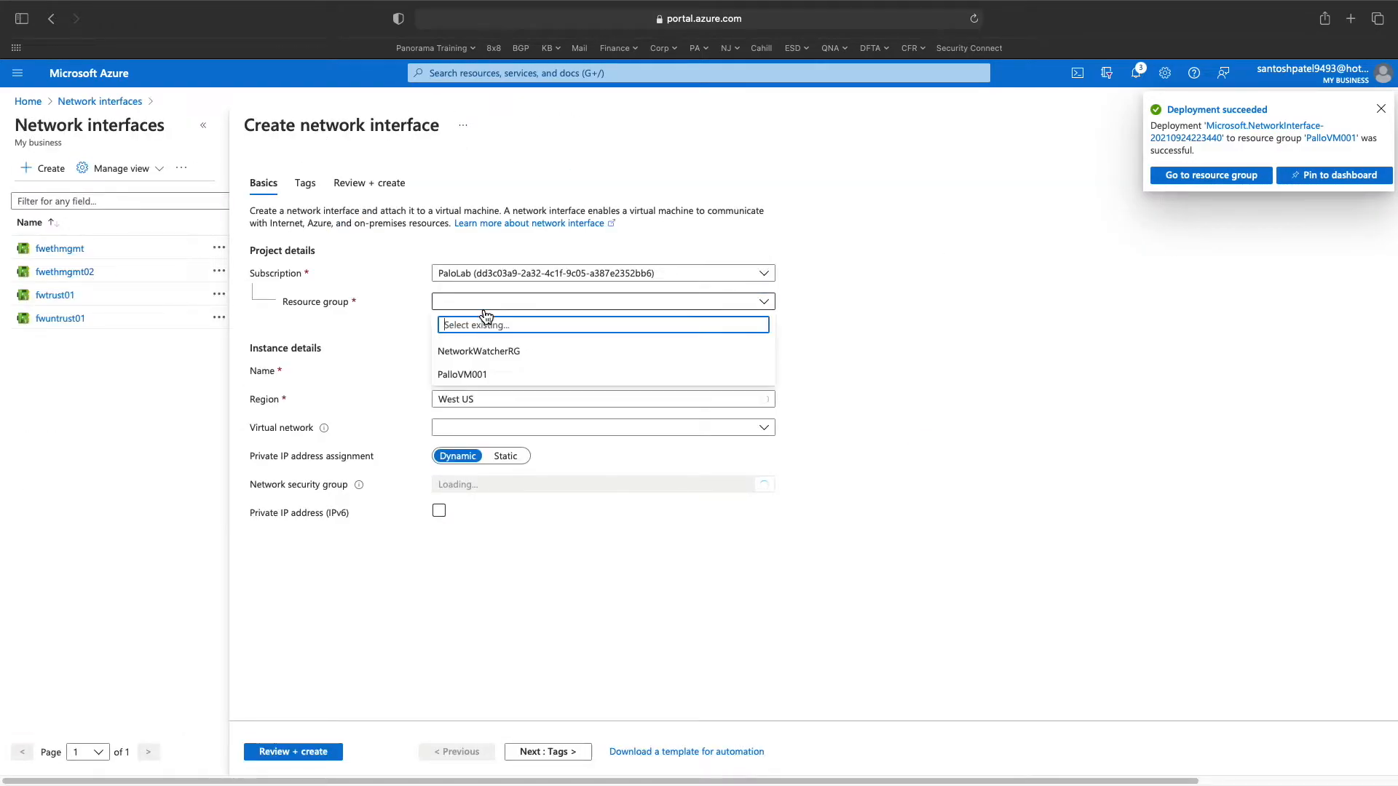
{"action": "left_click", "coordinate": [477, 374]}
{"action": "left_click", "coordinate": [481, 372]}
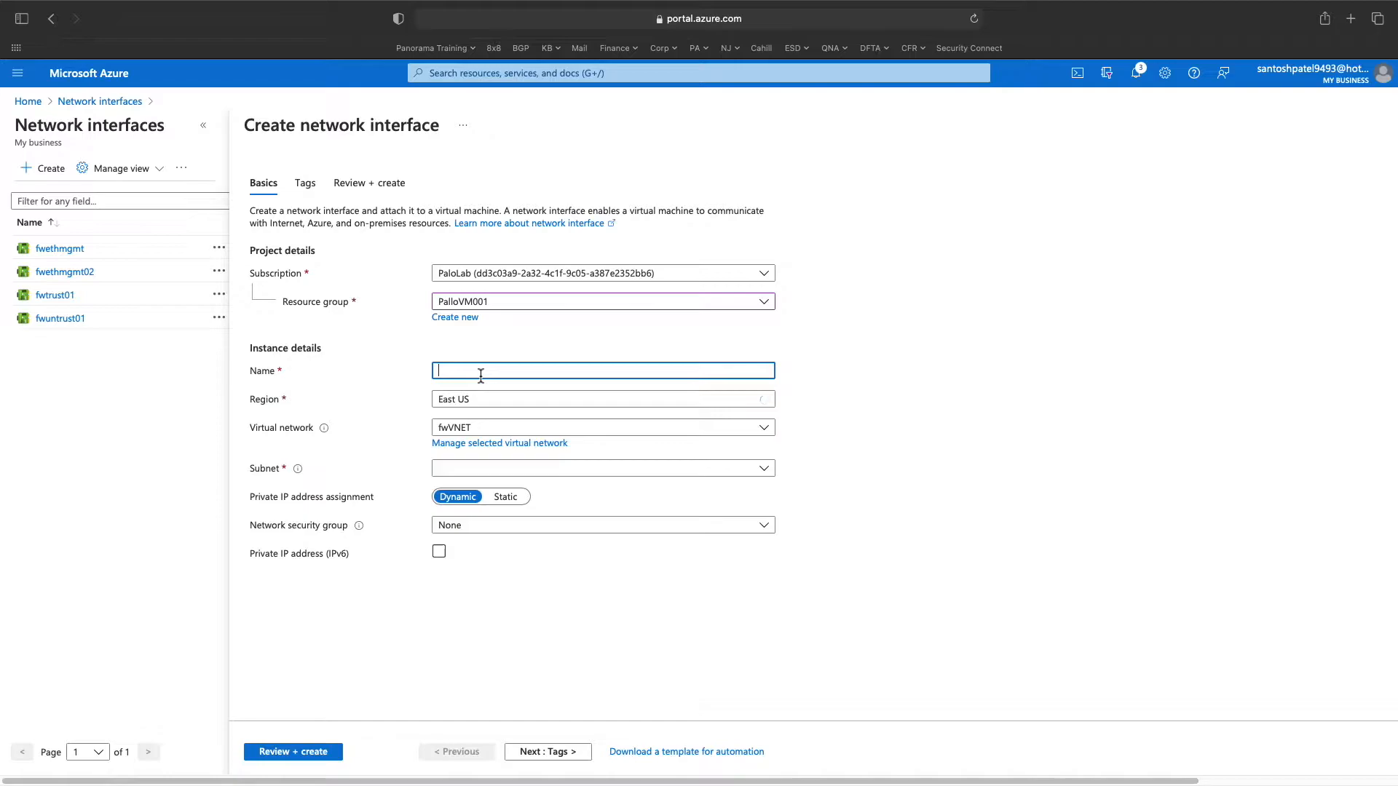
{"action": "type", "text": "fwuntrust02"}
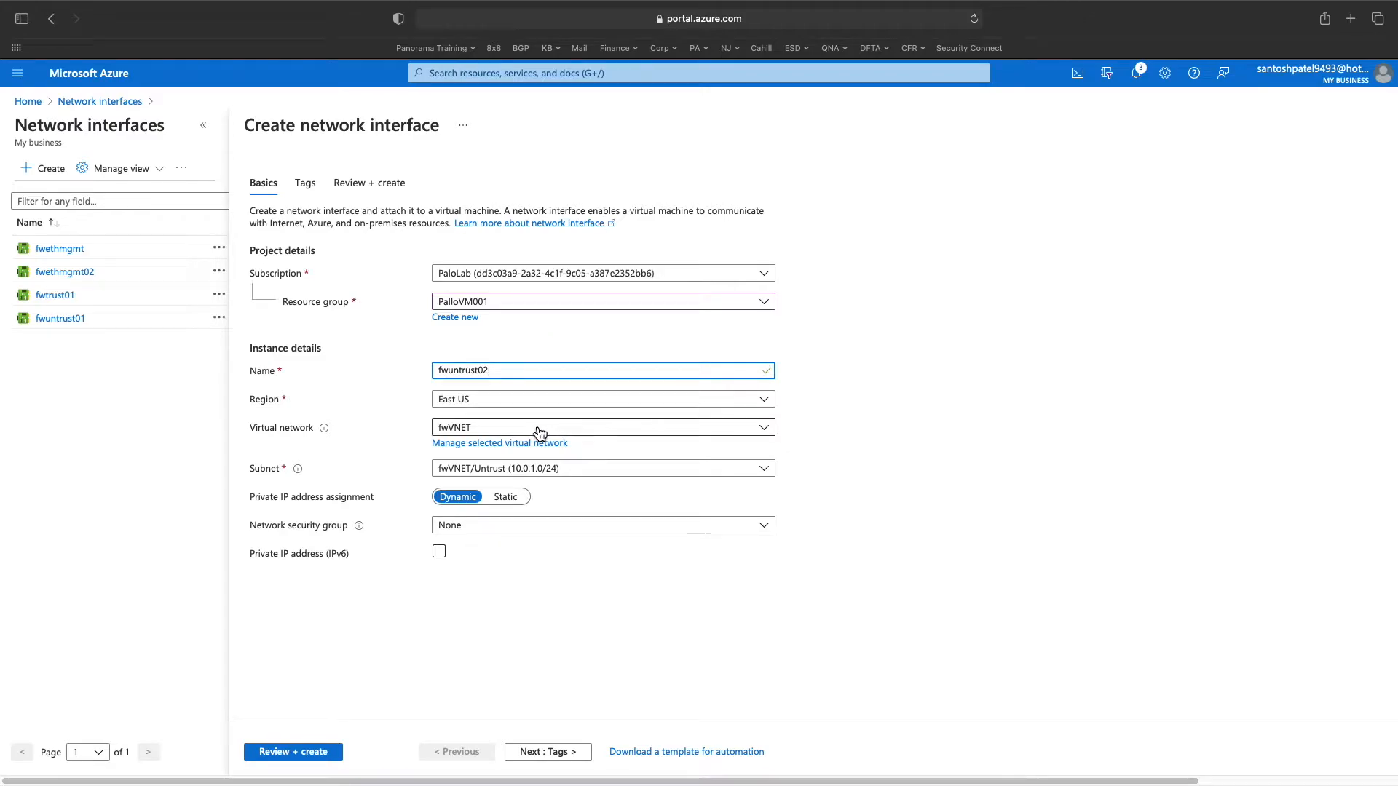
- Keep fwuntrust02 on fwVNET/Untrust, then validate and create it
{"action": "left_click", "coordinate": [530, 478]}
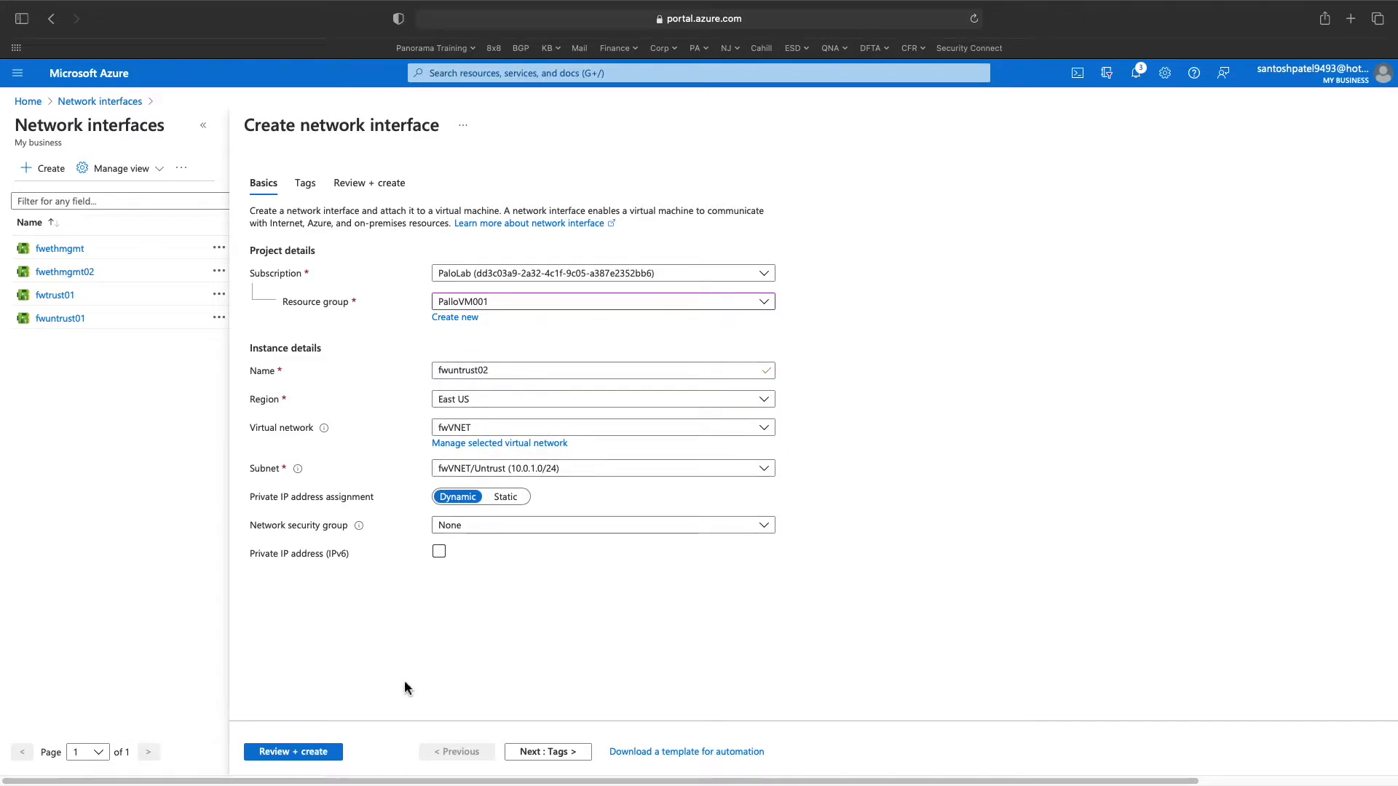
{"action": "left_click", "coordinate": [316, 753]}
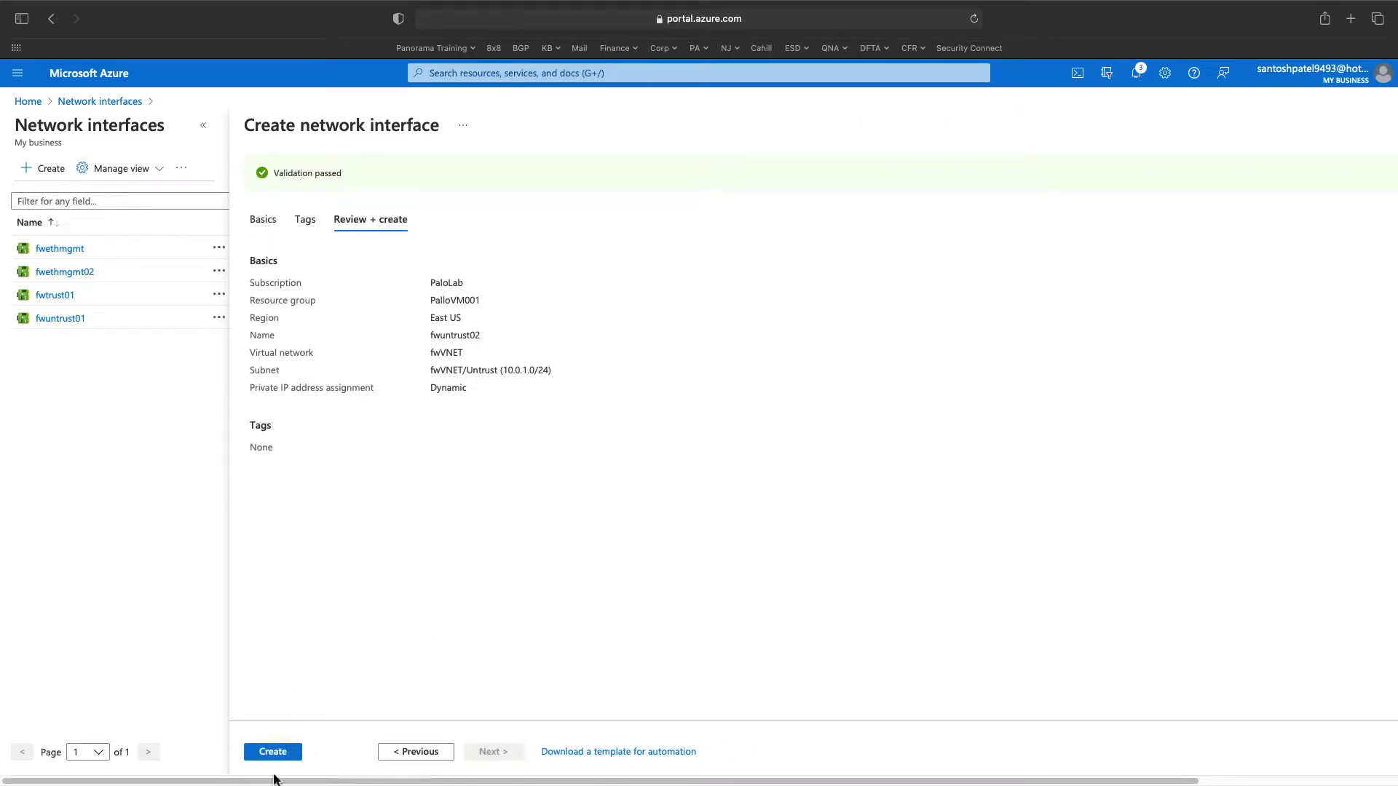
{"action": "left_click", "coordinate": [295, 749]}
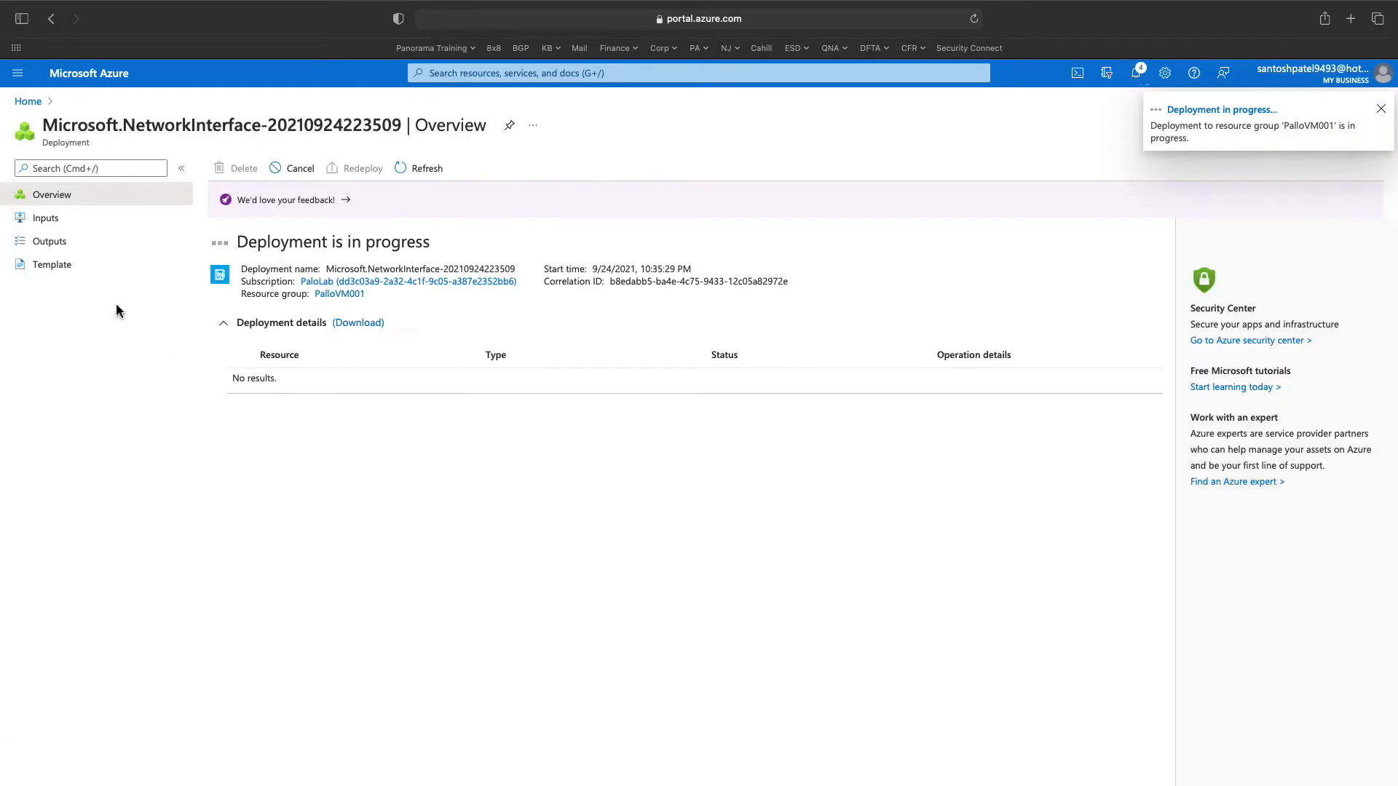
- Refresh the network interfaces list and check notifications to confirm five NICs exist
{"action": "left_click", "coordinate": [441, 75]}
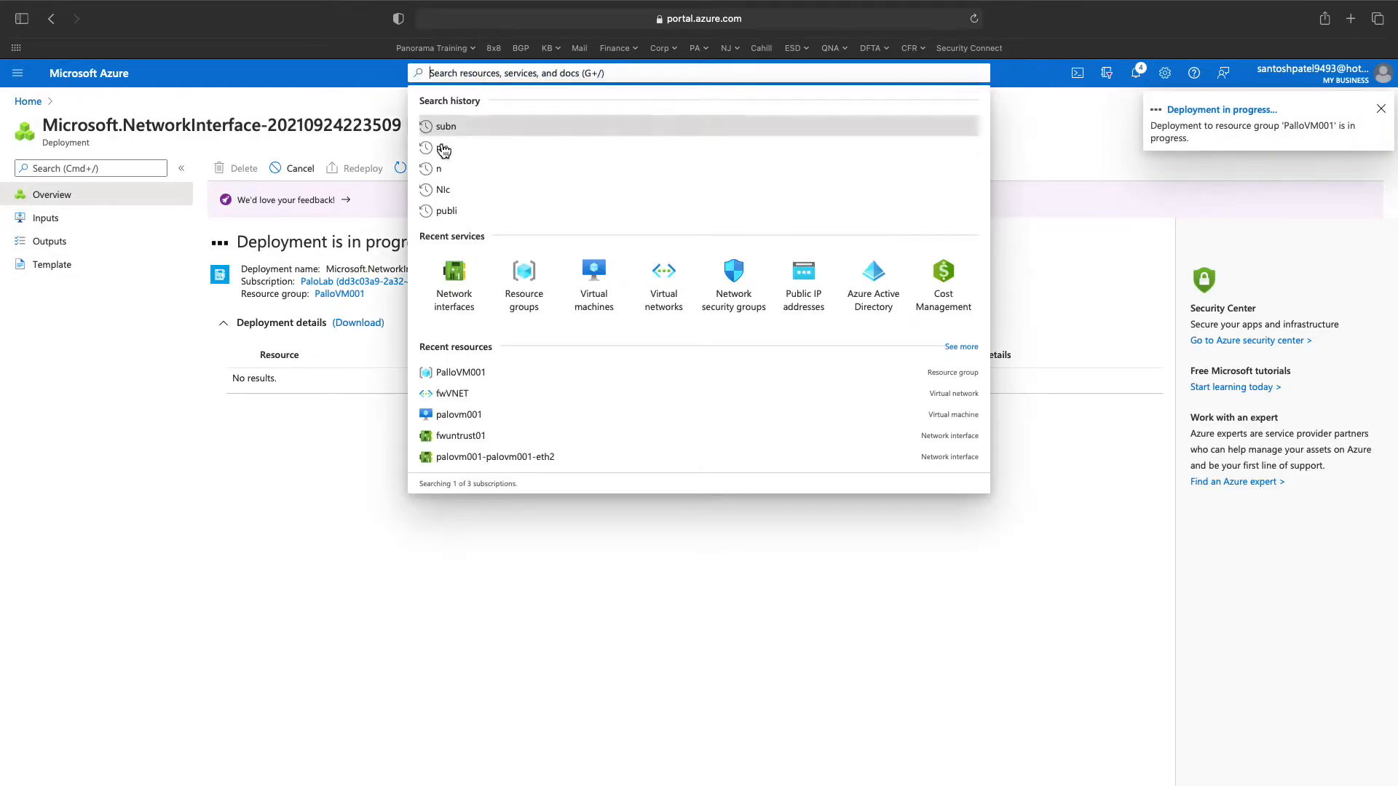
{"action": "left_click", "coordinate": [454, 284]}
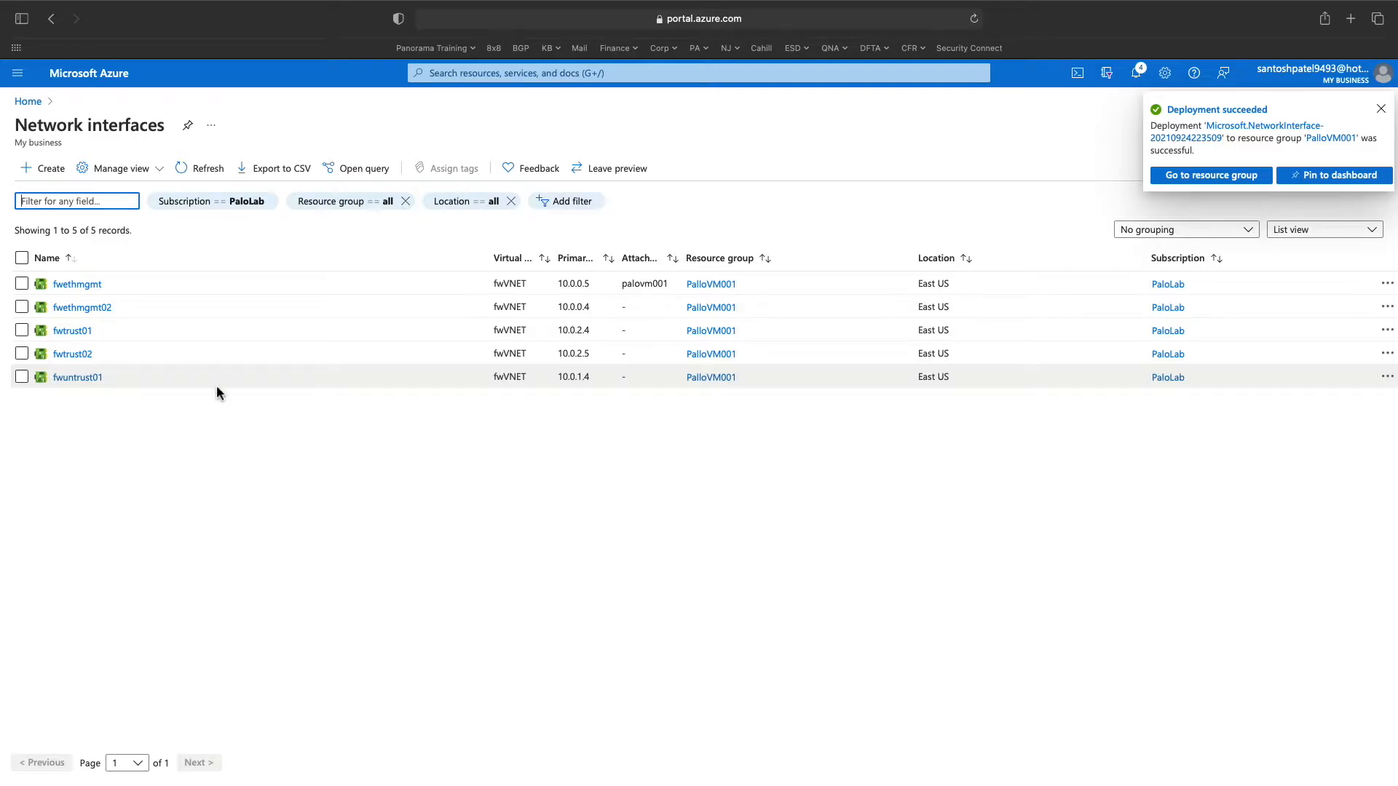
{"action": "left_click", "coordinate": [205, 167]}
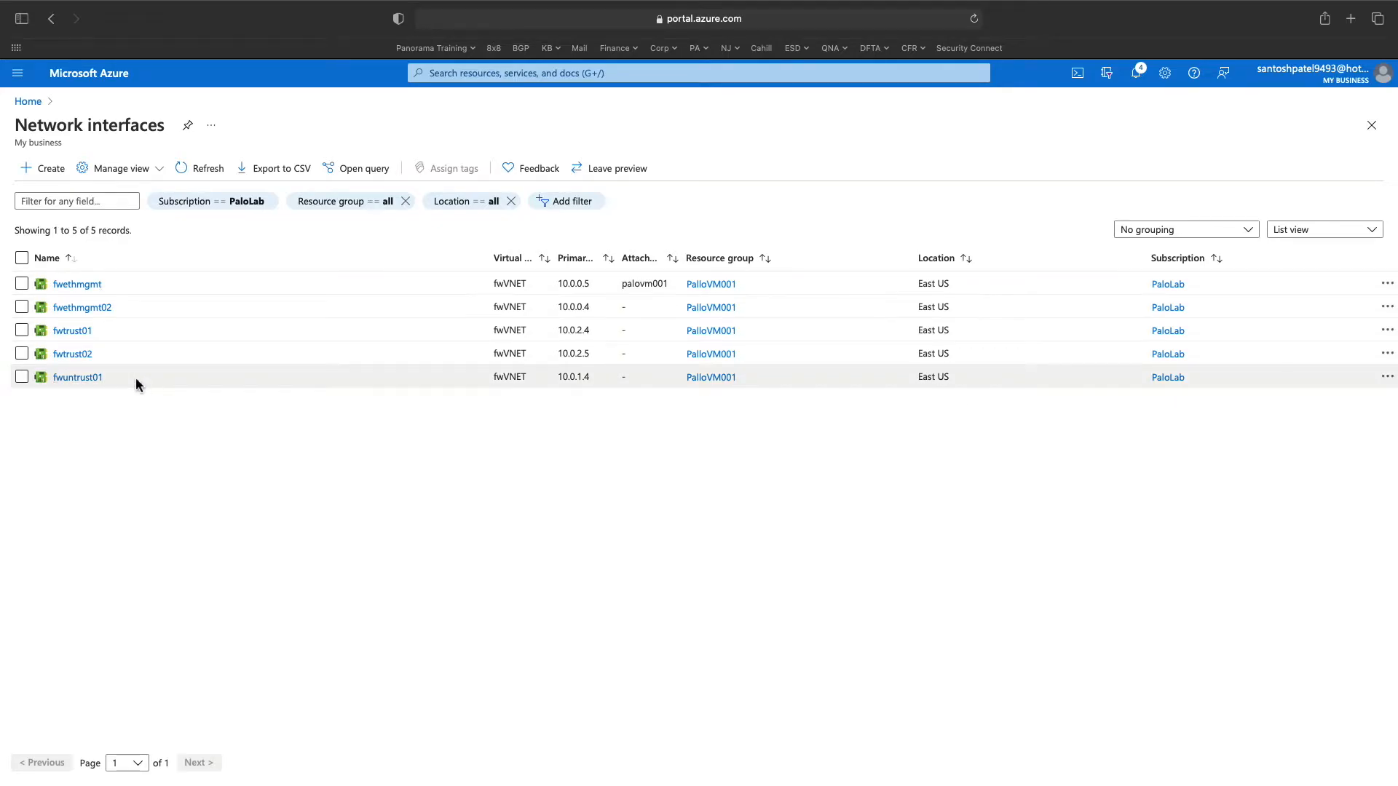
{"action": "left_click", "coordinate": [1138, 71]}
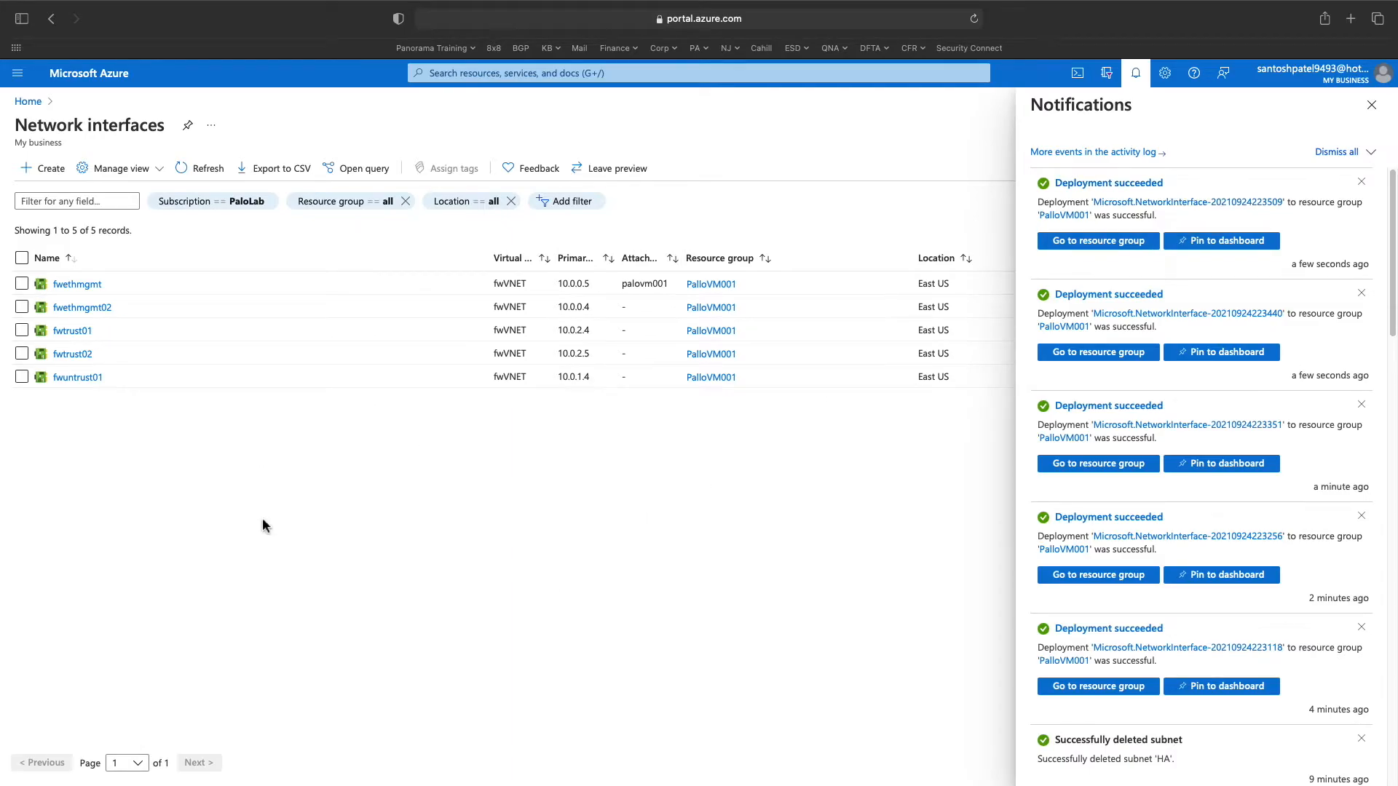
- Begin interface fwha01 in PalloVM001 and check fwVNET's subnets for an HA subnet
{"action": "left_click", "coordinate": [42, 168]}
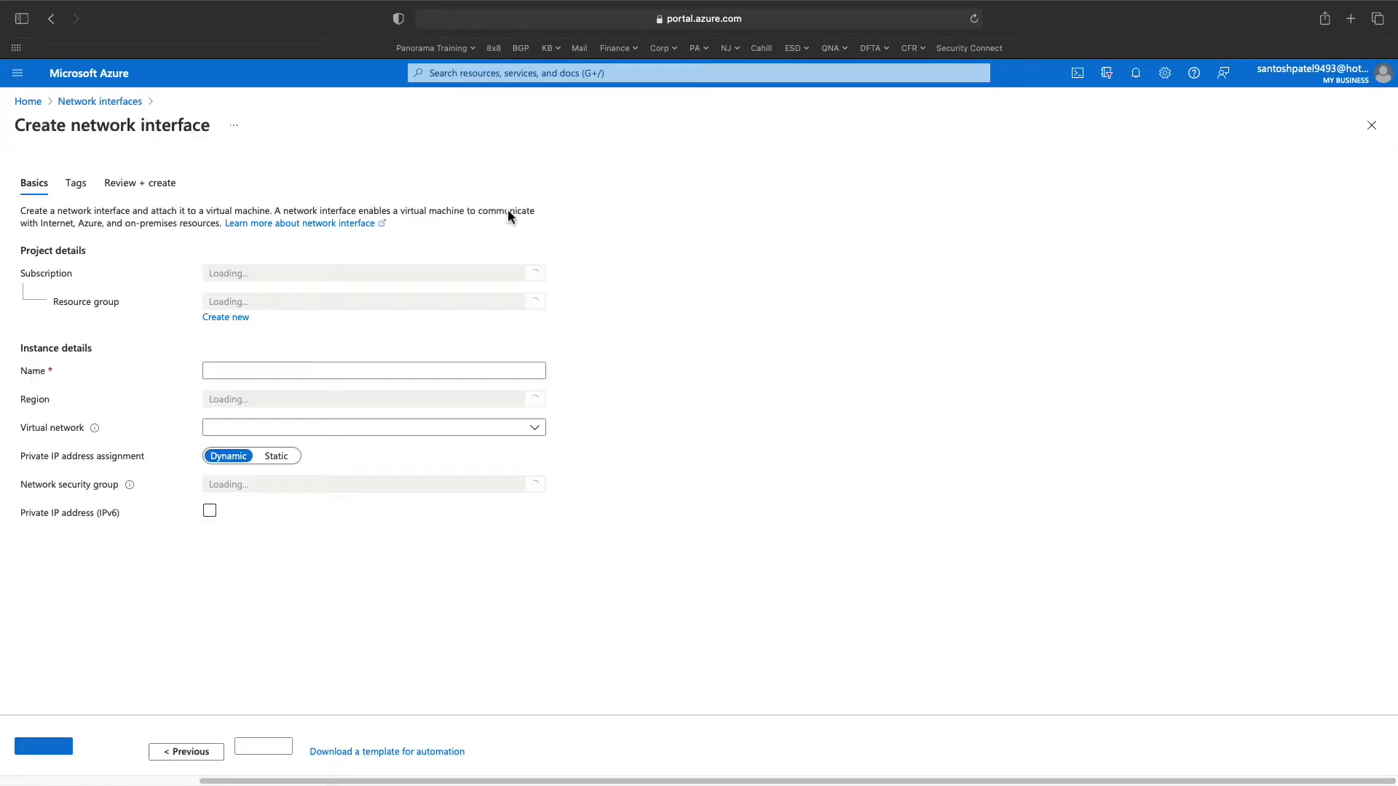
{"action": "left_click", "coordinate": [503, 302]}
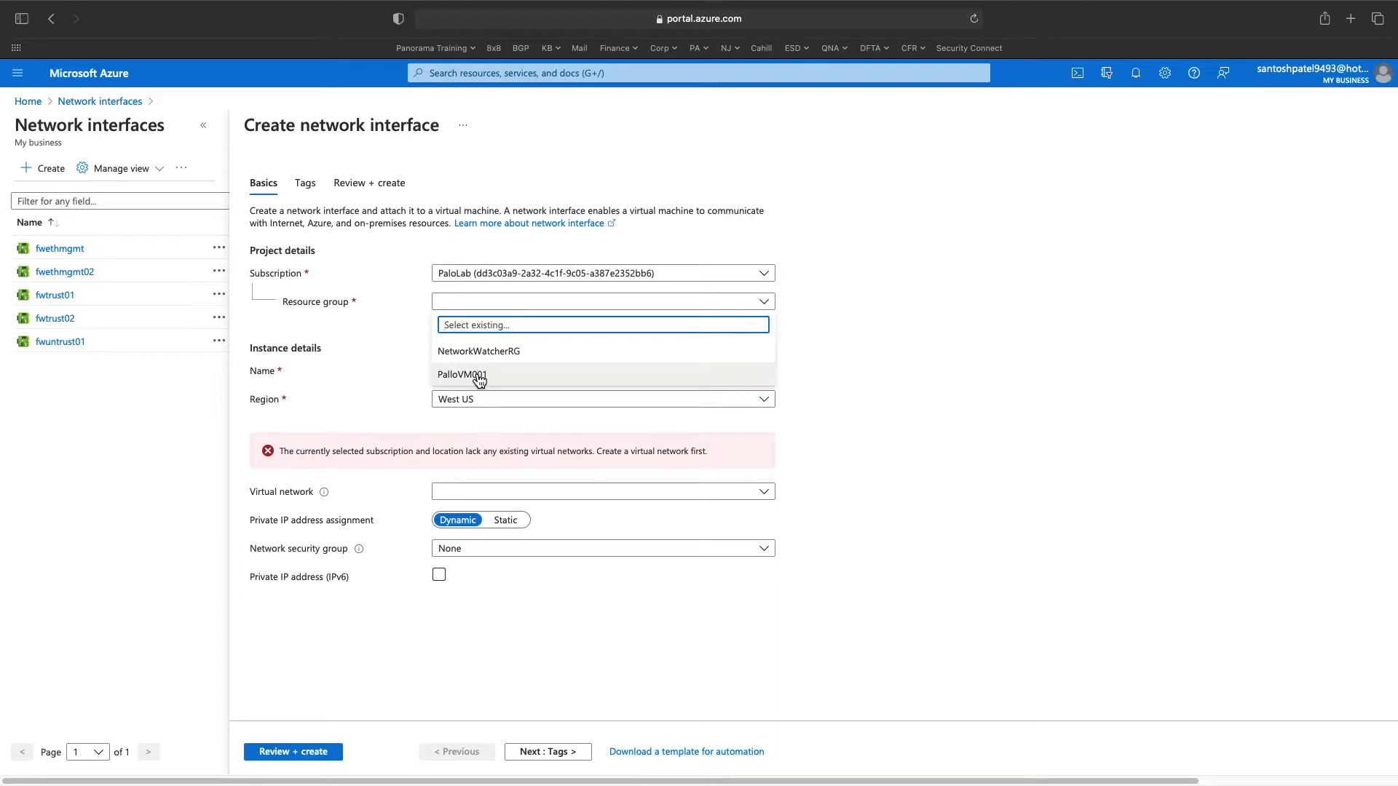
{"action": "left_click", "coordinate": [478, 375]}
{"action": "left_click", "coordinate": [469, 369]}
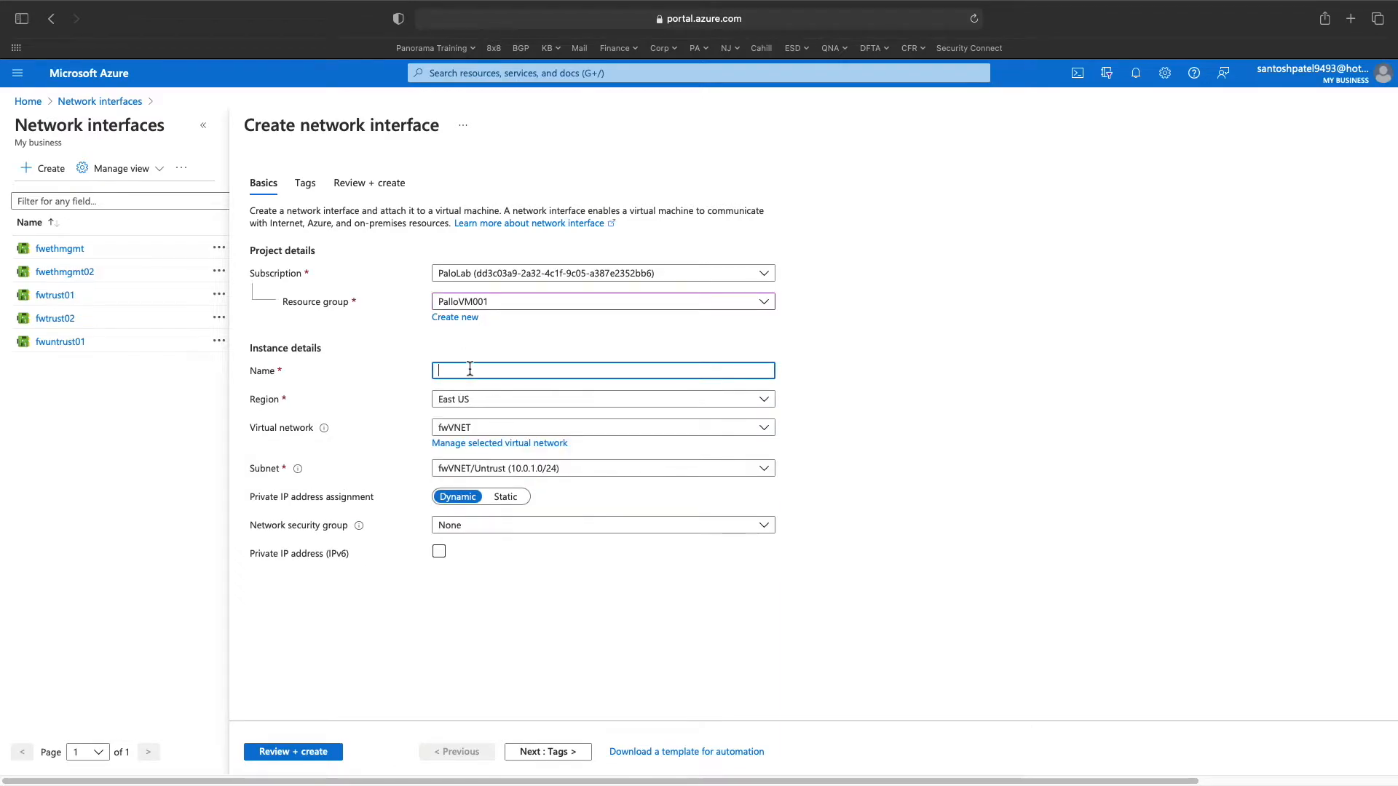
{"action": "type", "text": "fwha01"}
{"action": "left_click", "coordinate": [602, 469]}
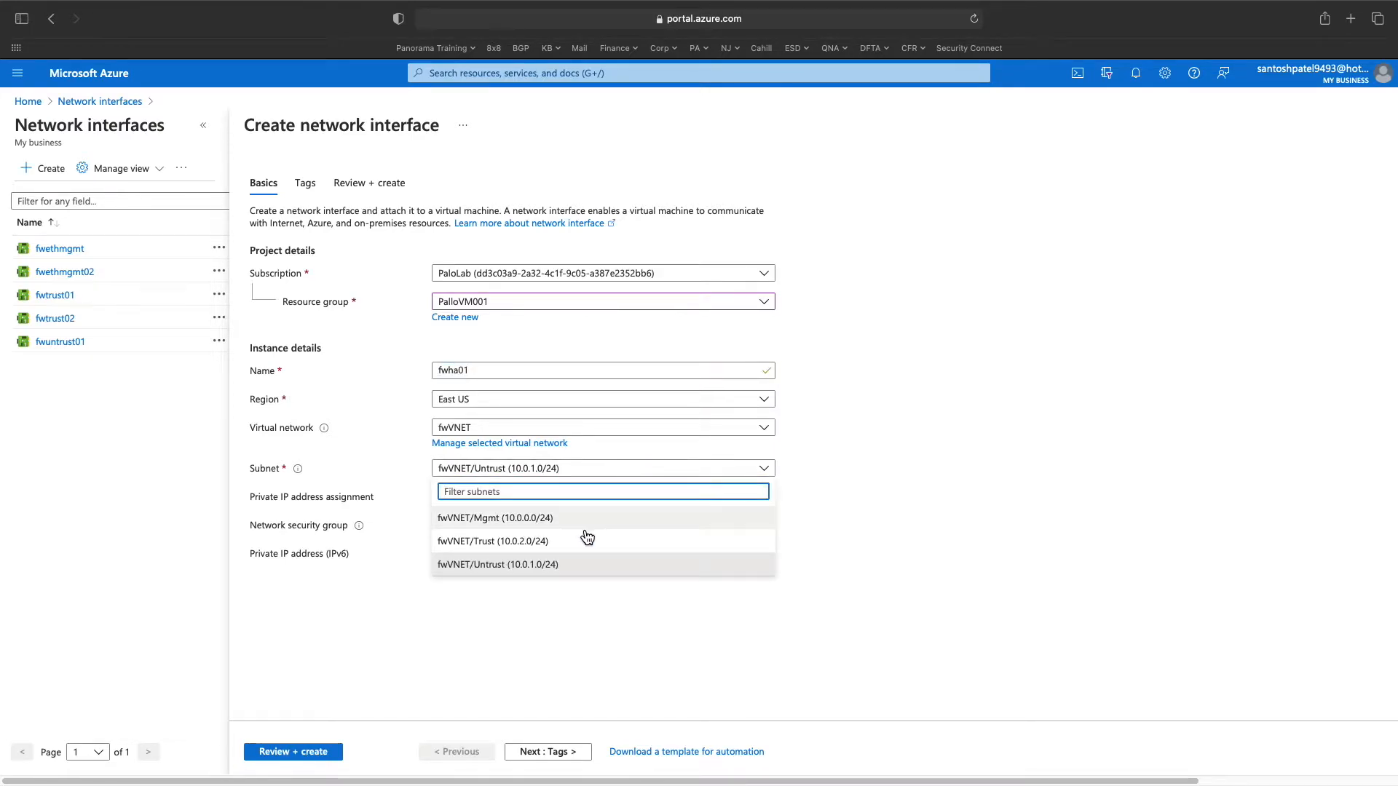
{"action": "left_click", "coordinate": [554, 663]}
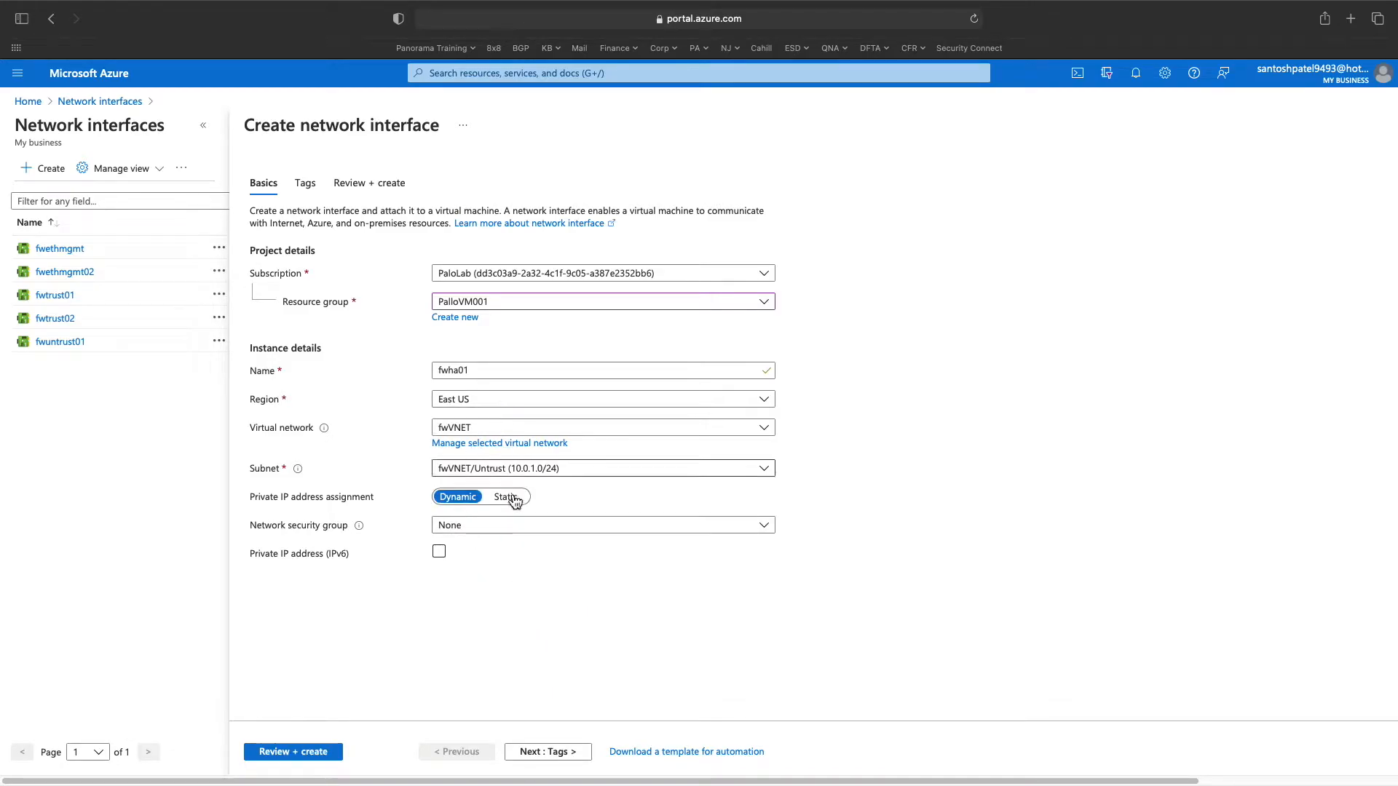
{"action": "left_click", "coordinate": [507, 80]}
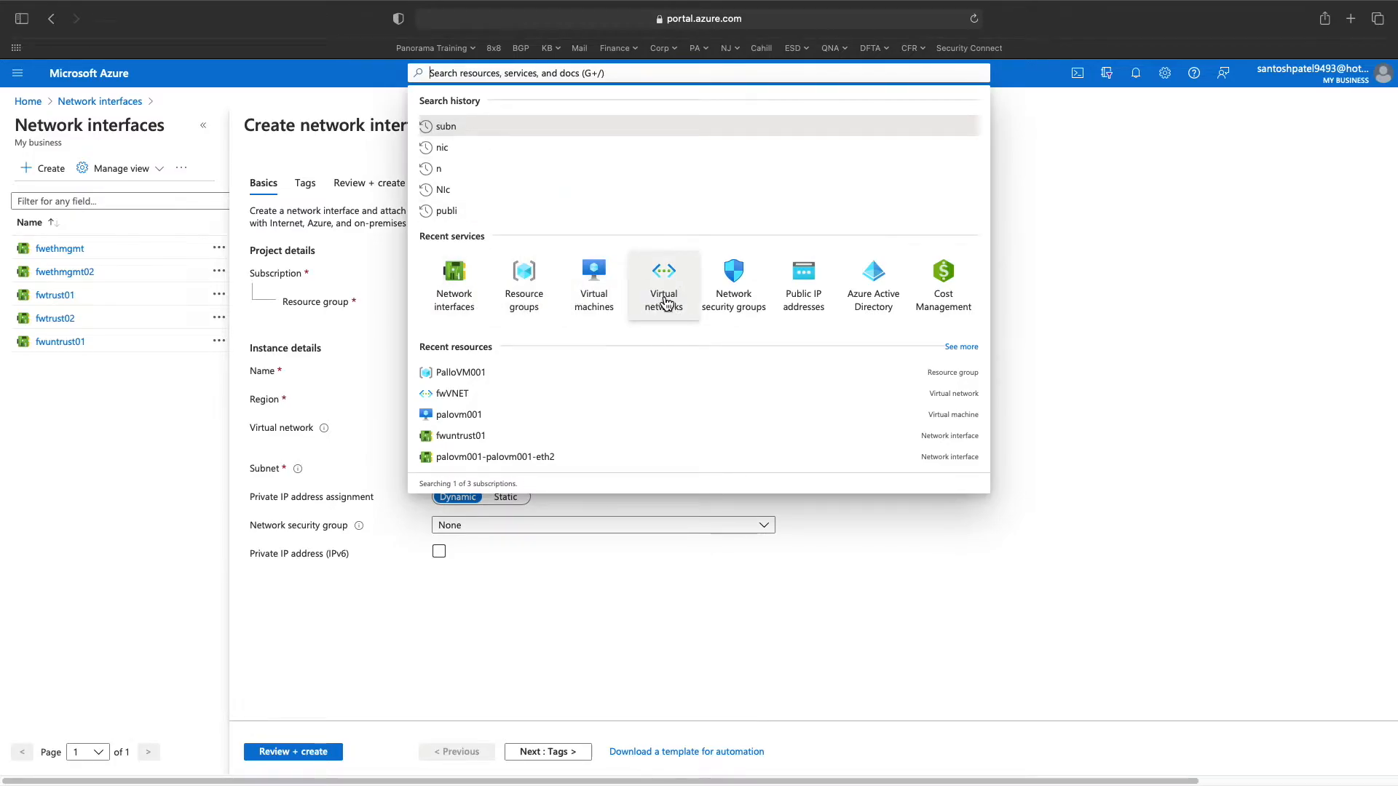
- Add subnet HA with address range 10.0.3.0/24 to fwVNET and save it
{"action": "left_click", "coordinate": [666, 302]}
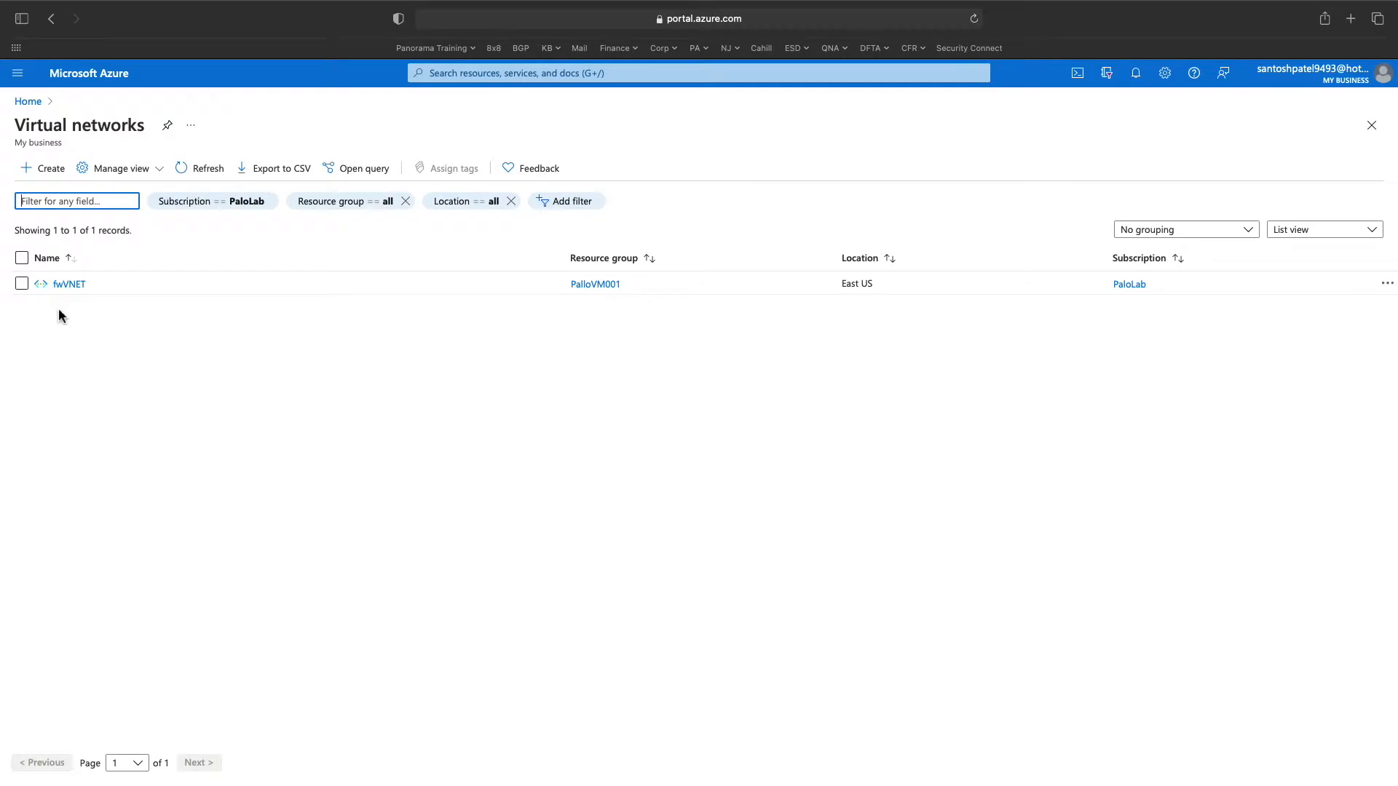
{"action": "left_click", "coordinate": [66, 285]}
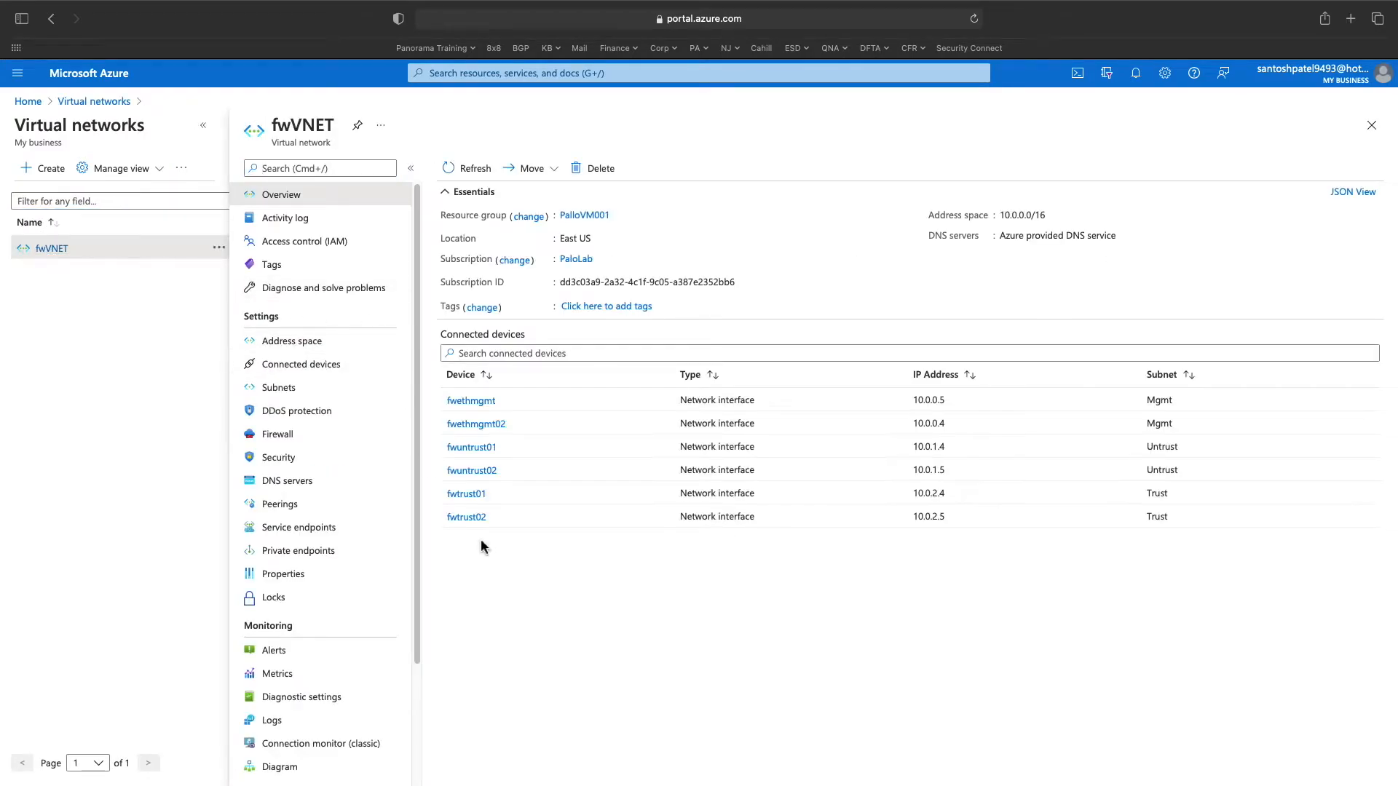
{"action": "left_click", "coordinate": [279, 388]}
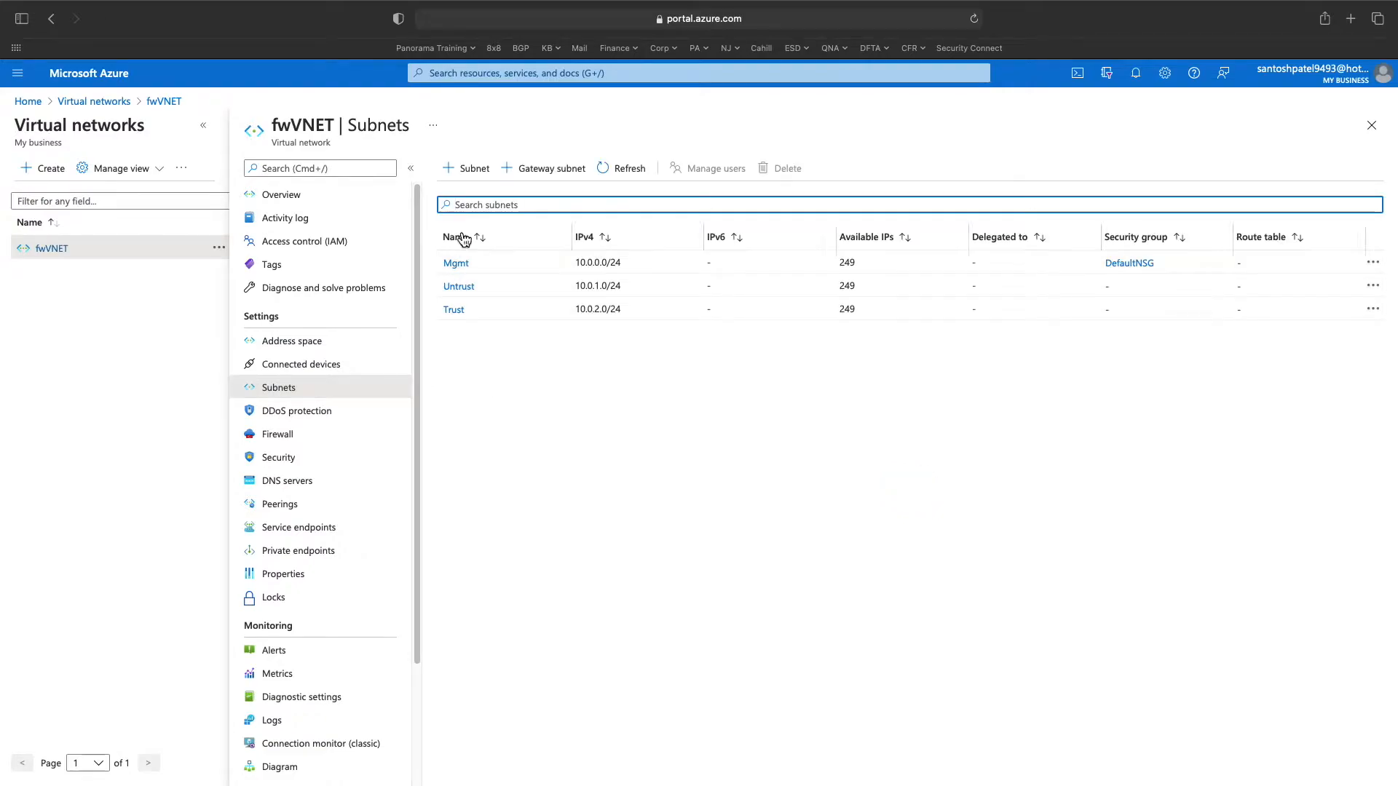
{"action": "left_click", "coordinate": [470, 169]}
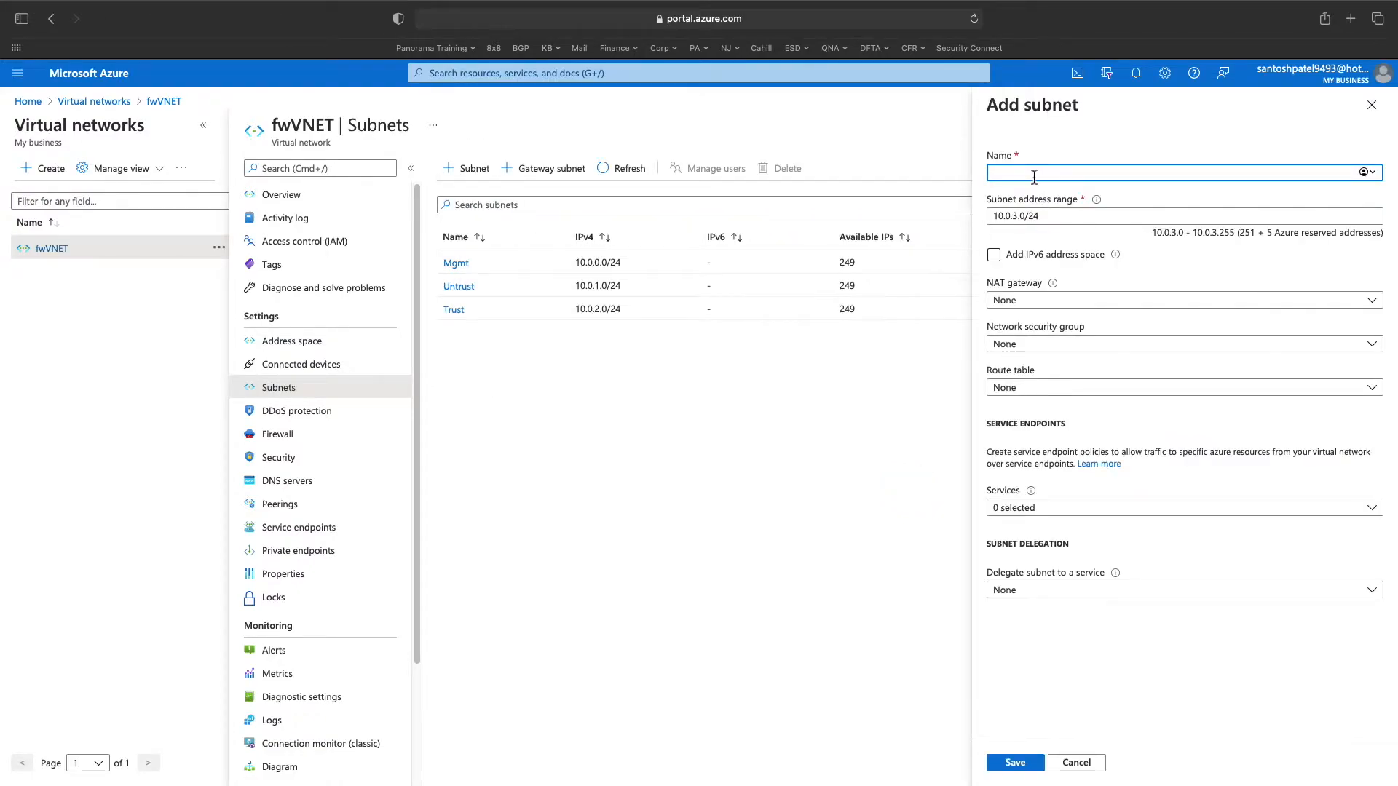
{"action": "type", "text": "HA"}
{"action": "left_click", "coordinate": [1038, 218]}
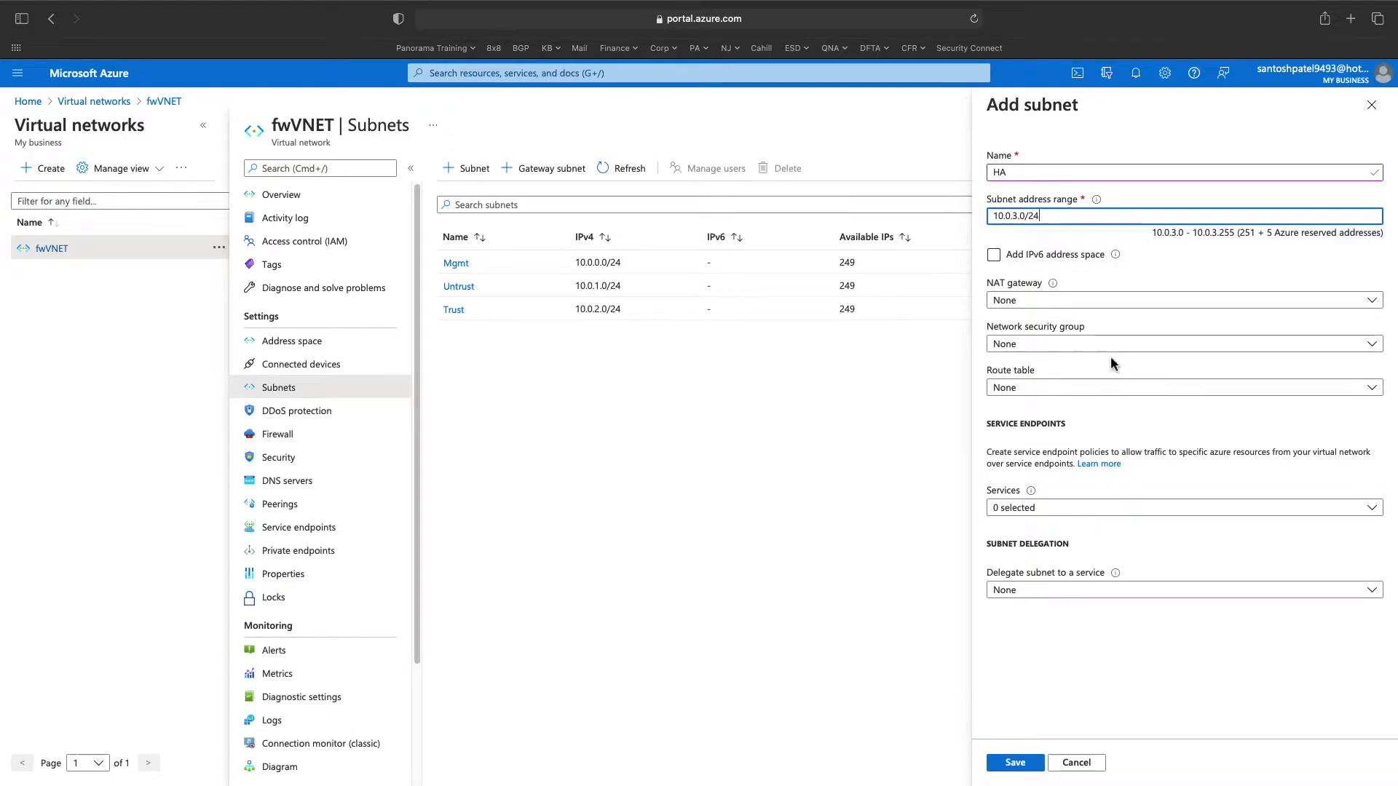
{"action": "left_click", "coordinate": [1016, 763]}
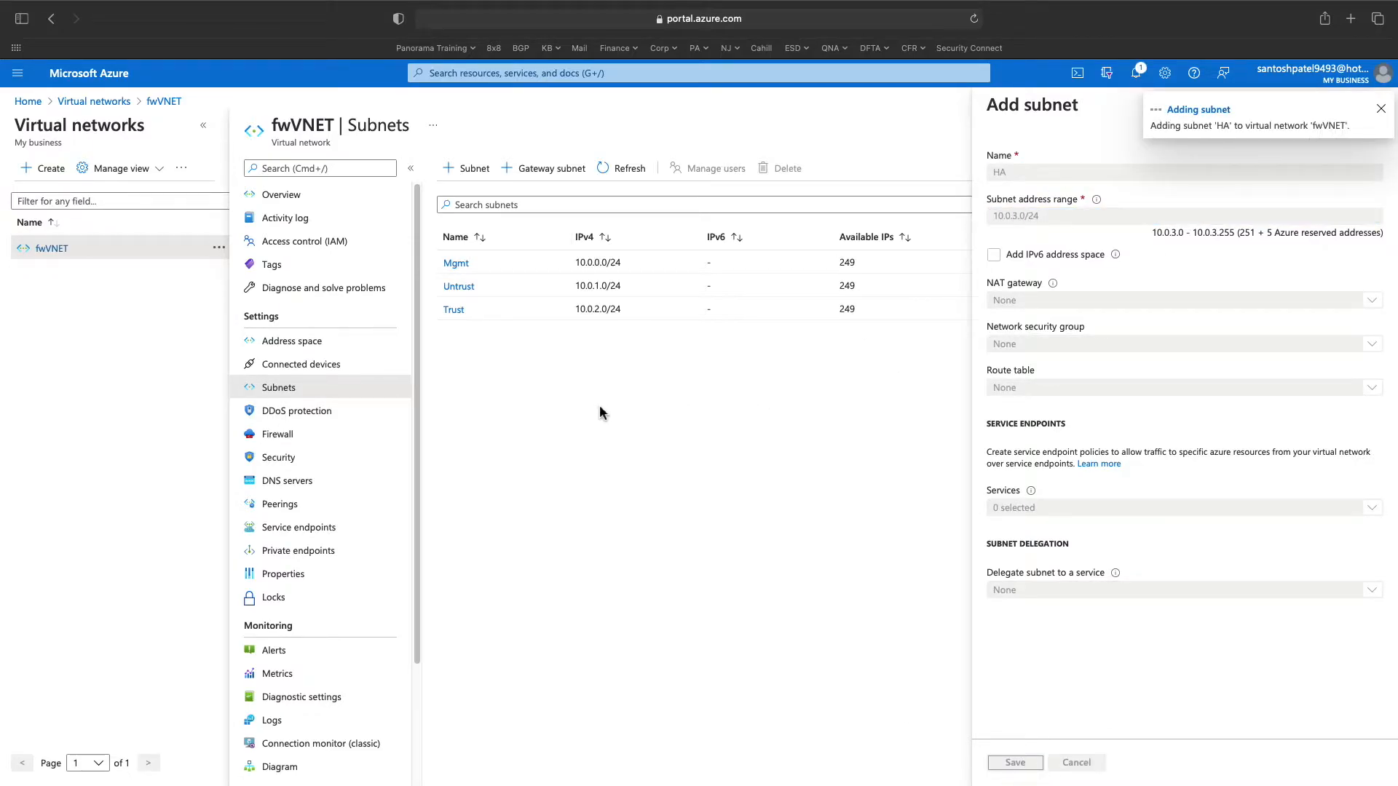
{"action": "left_click", "coordinate": [504, 73]}
- Start a new network interface fwha01 in resource group PalloVM001
{"action": "left_click", "coordinate": [521, 285]}
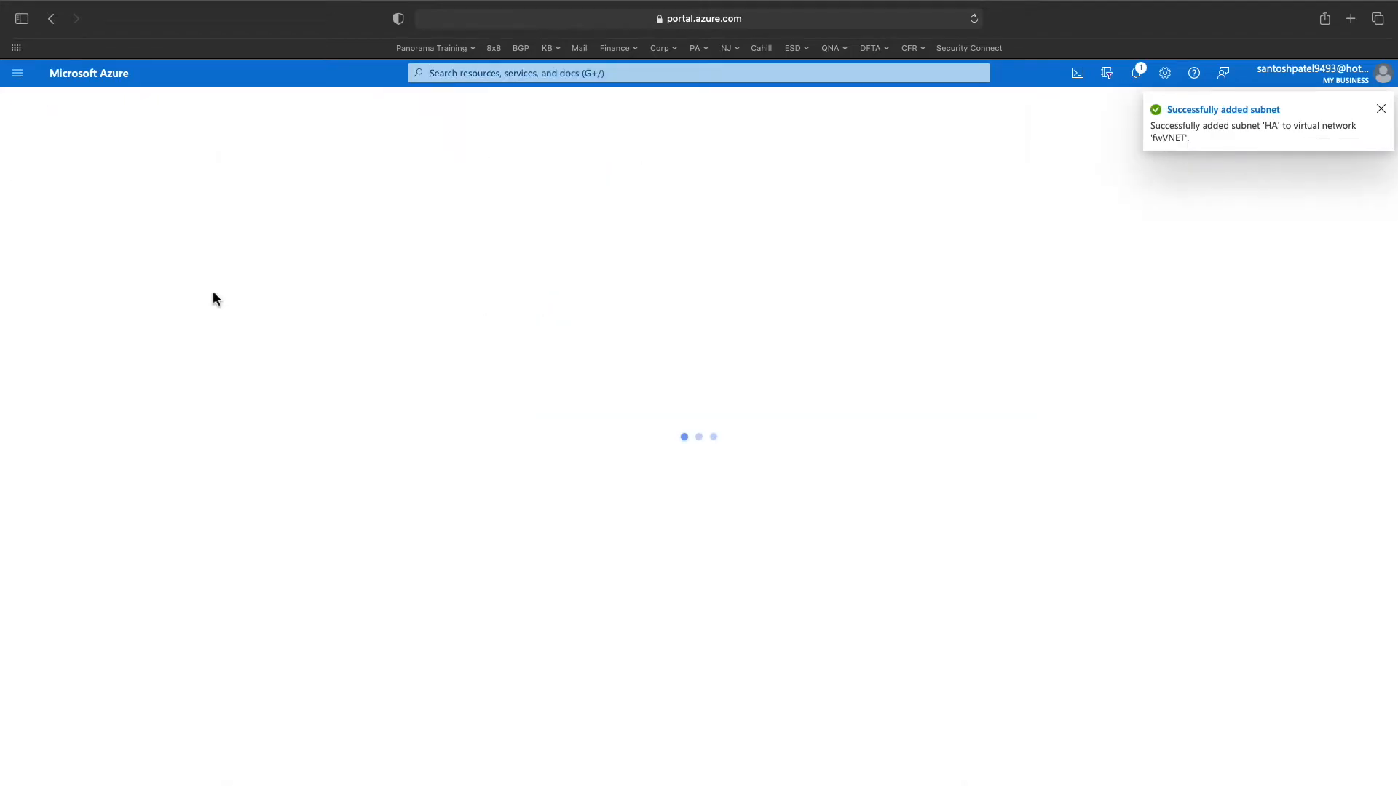
{"action": "left_click", "coordinate": [45, 173]}
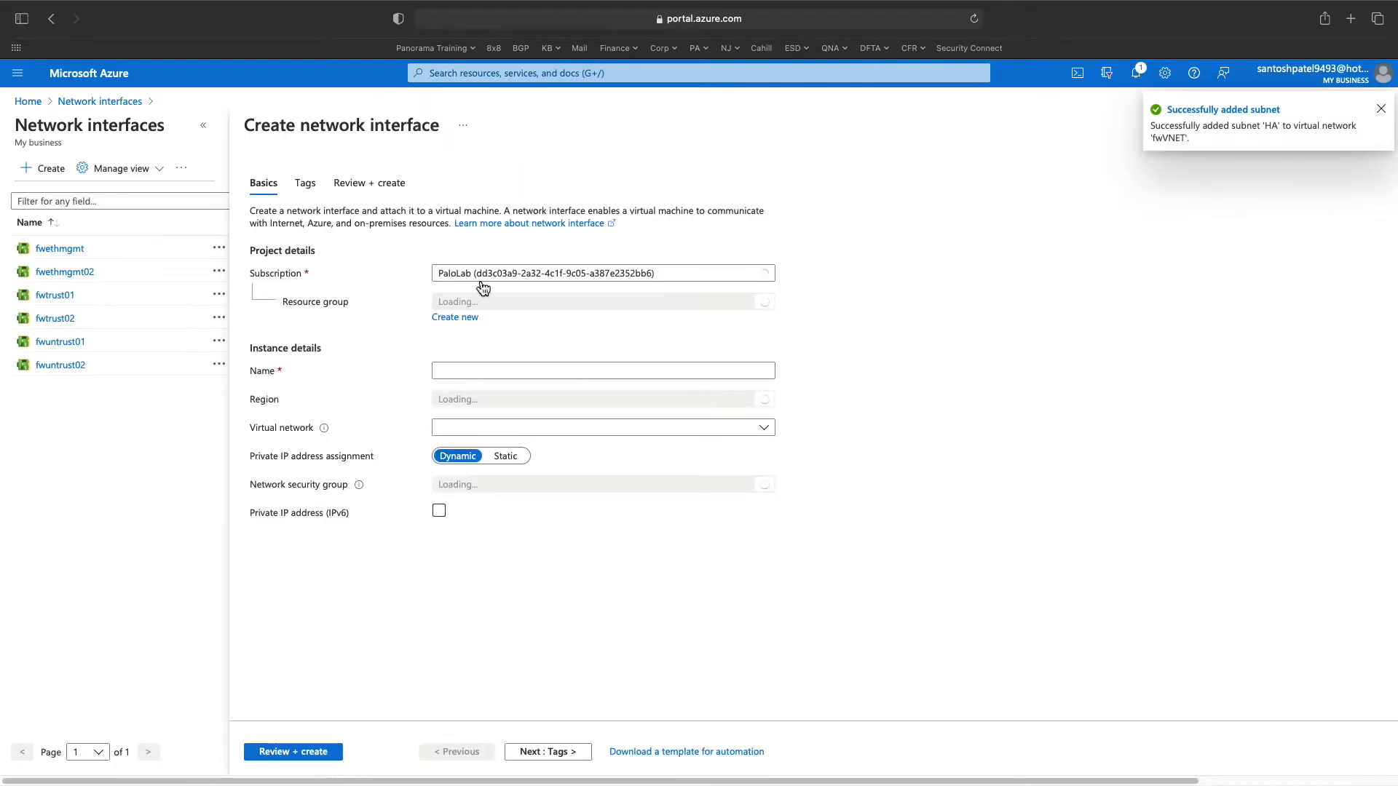
{"action": "left_click", "coordinate": [483, 301]}
{"action": "left_click", "coordinate": [486, 379]}
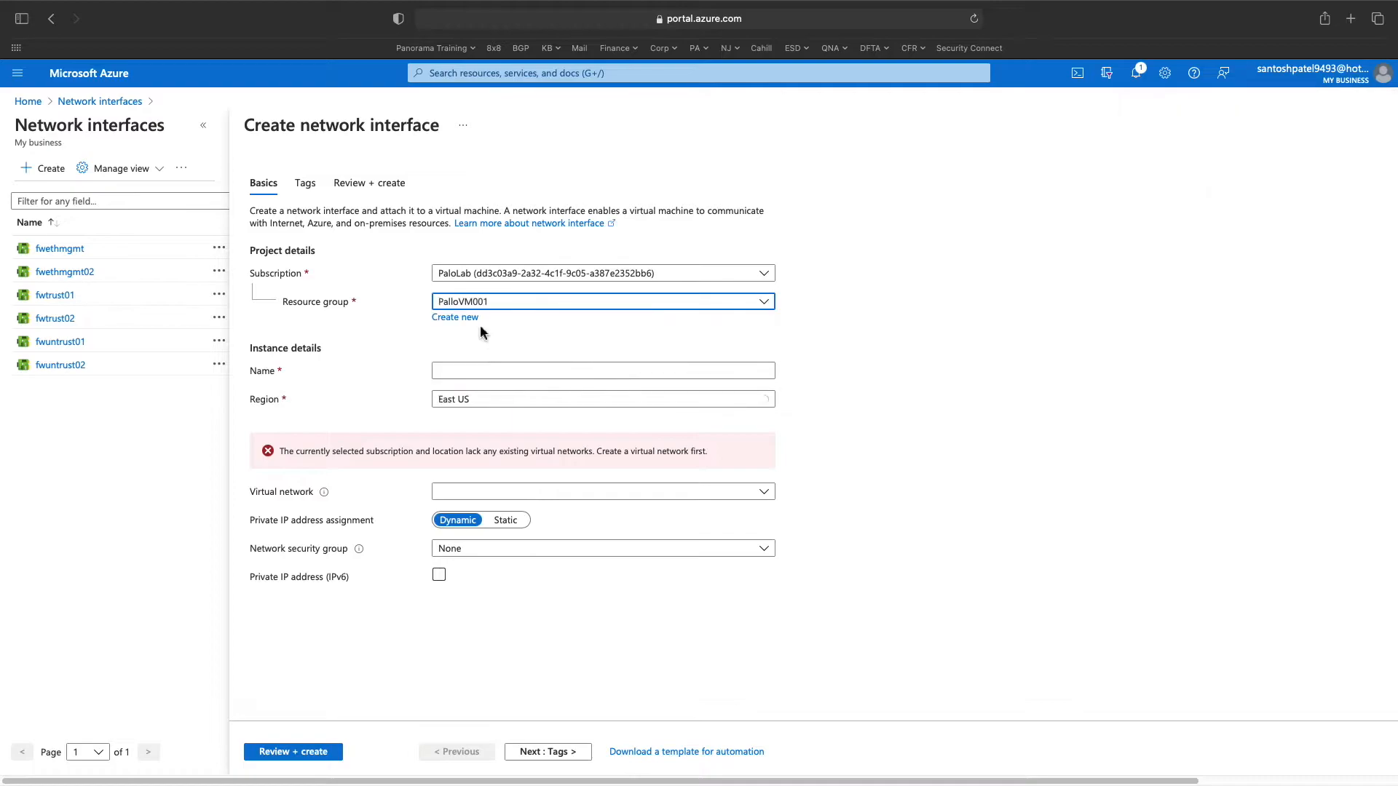
{"action": "left_click", "coordinate": [474, 369]}
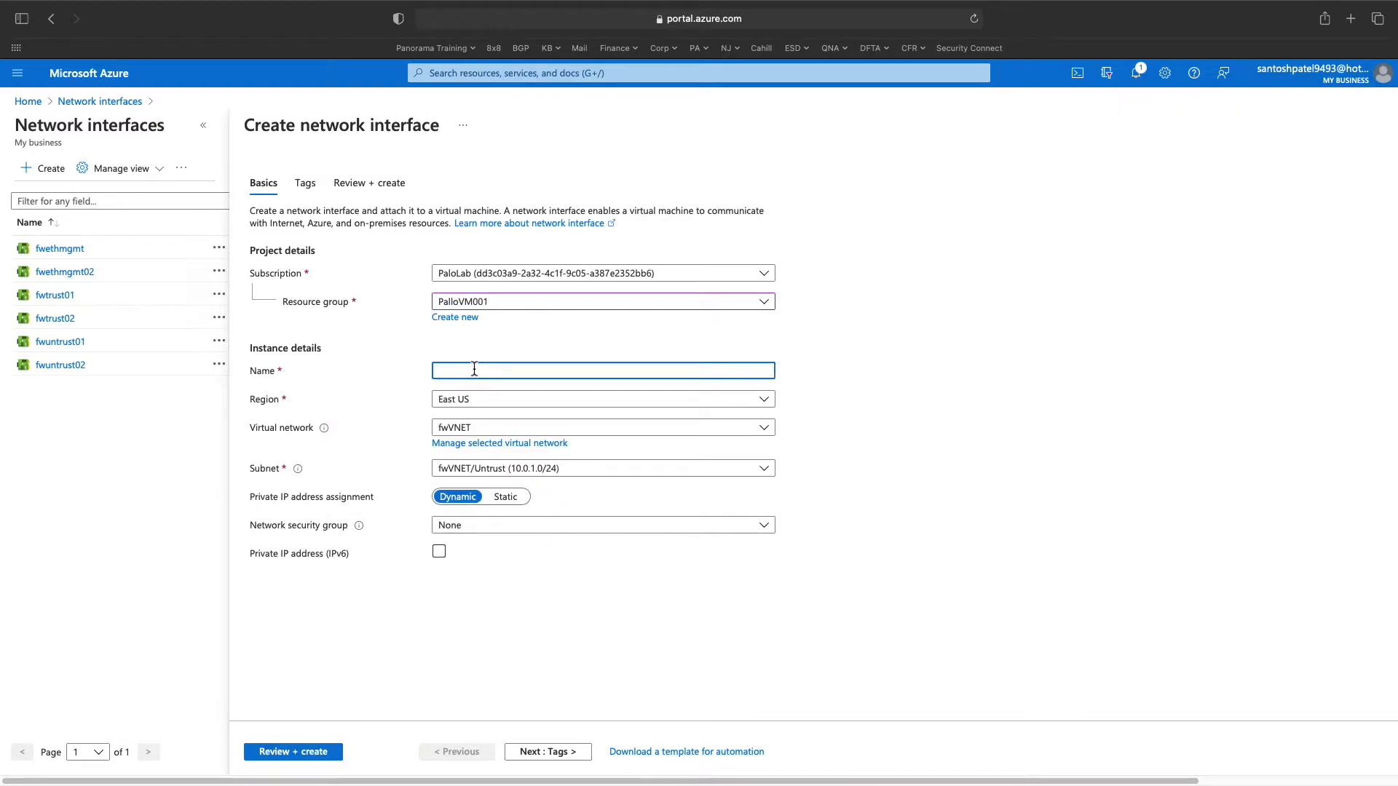
{"action": "type", "text": "fwha01"}
- Place fwha01 on the fwVNET/HA subnet, create it, and dismiss the success notification
{"action": "left_click", "coordinate": [587, 470]}
{"action": "left_click", "coordinate": [557, 522]}
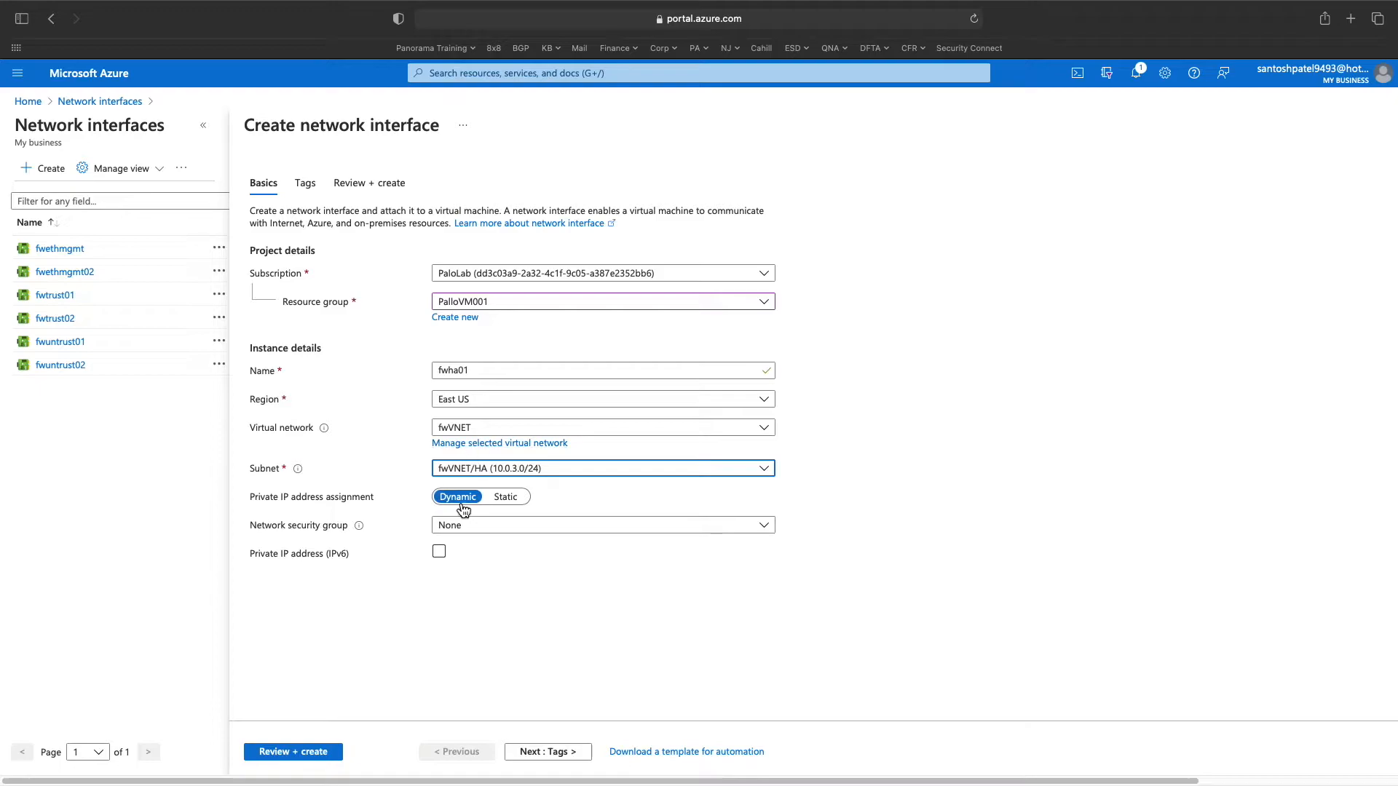
{"action": "left_click", "coordinate": [300, 757]}
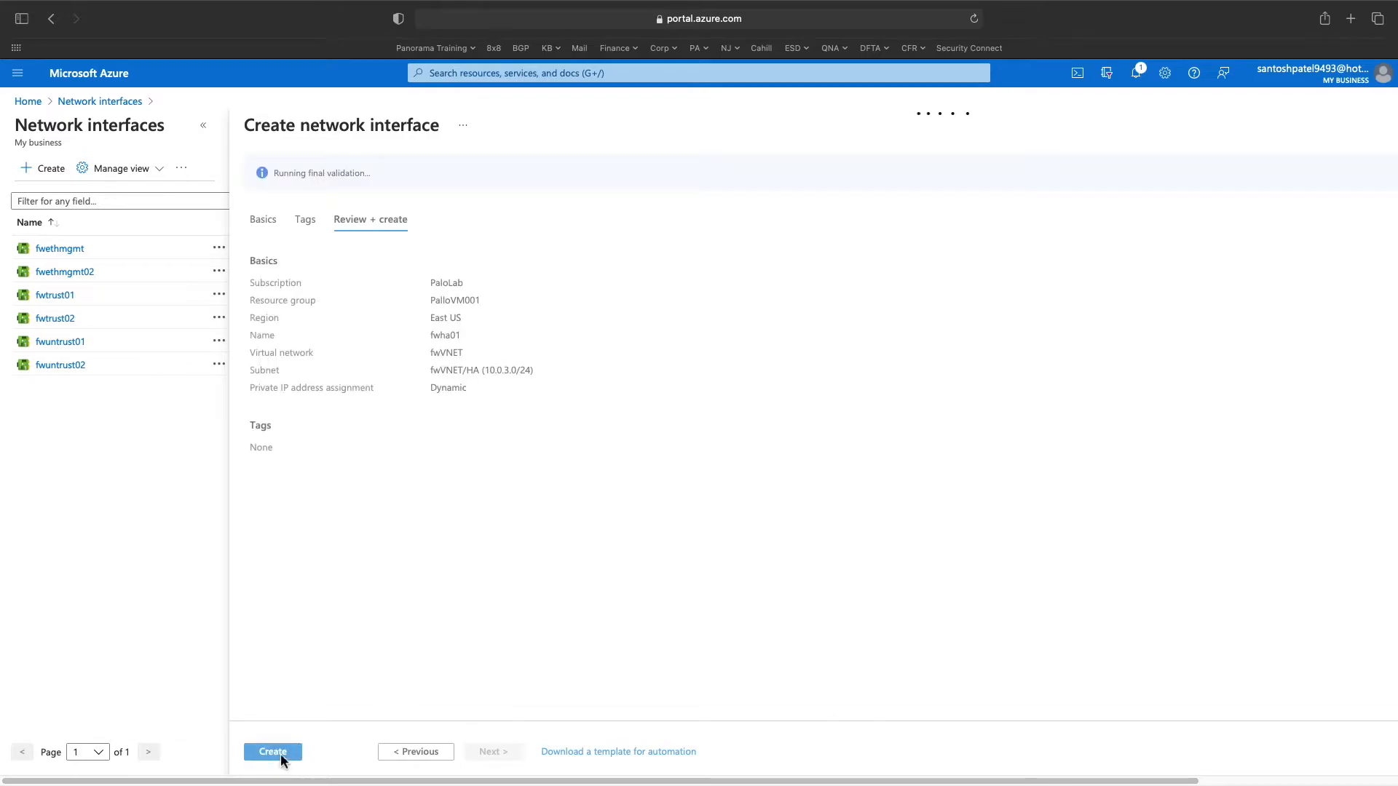
{"action": "left_click", "coordinate": [281, 754]}
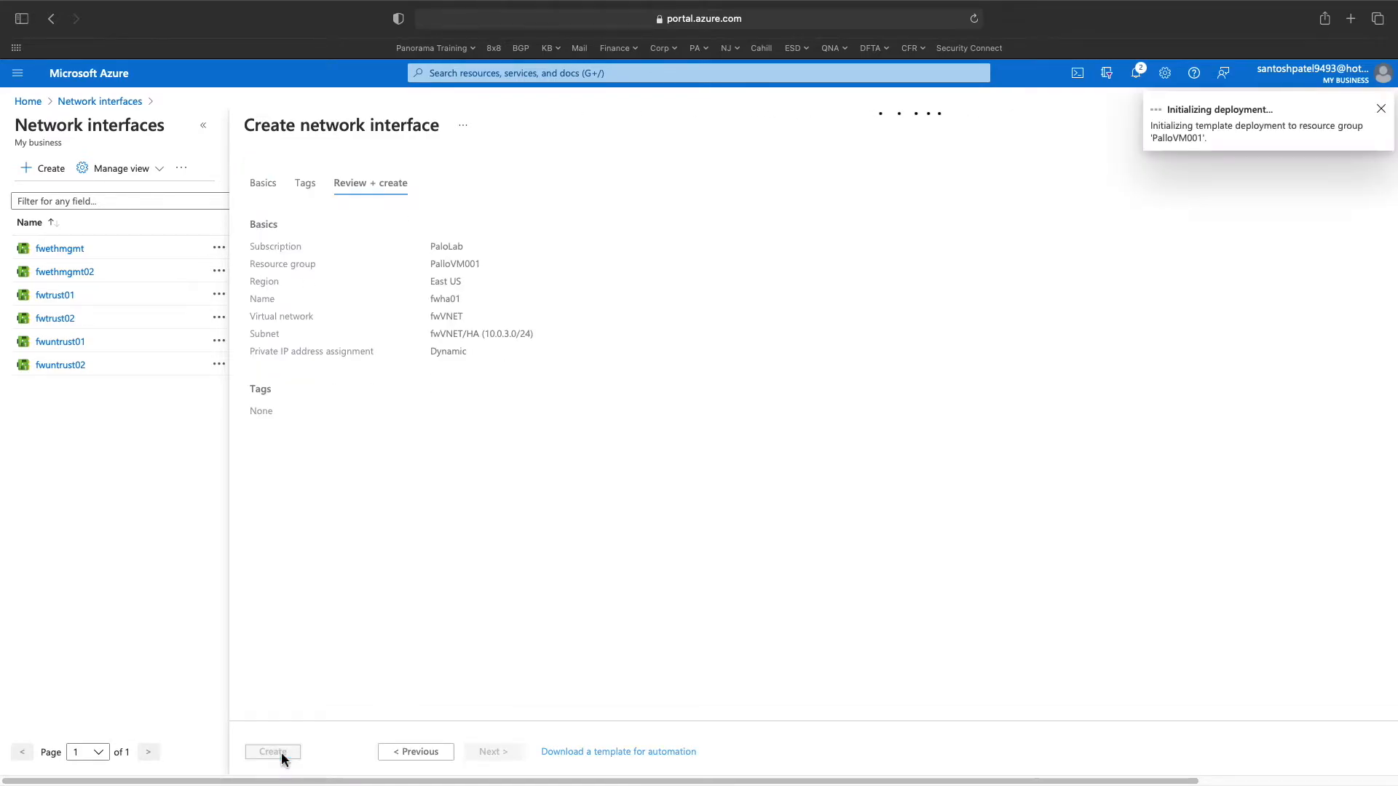
{"action": "left_click", "coordinate": [455, 76]}
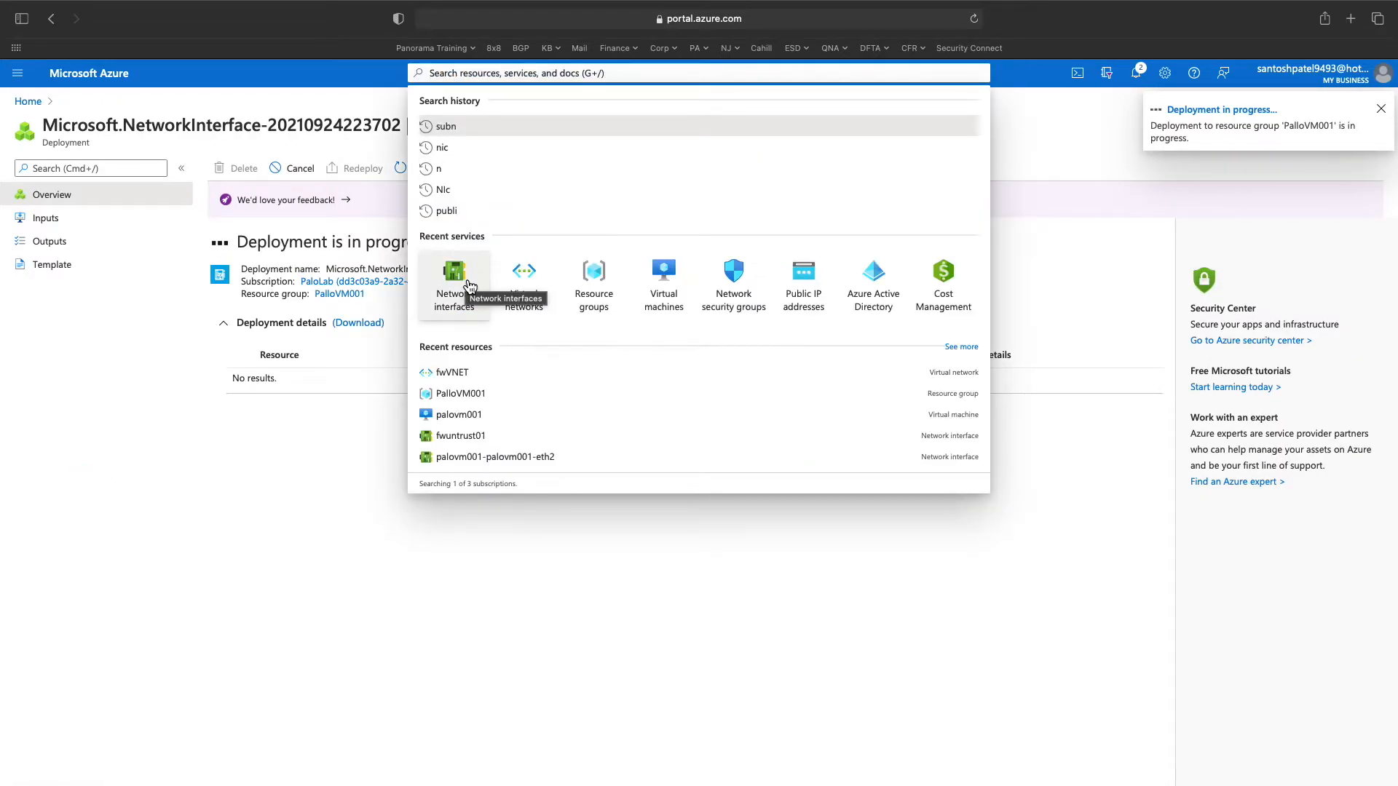
{"action": "left_click", "coordinate": [271, 531]}
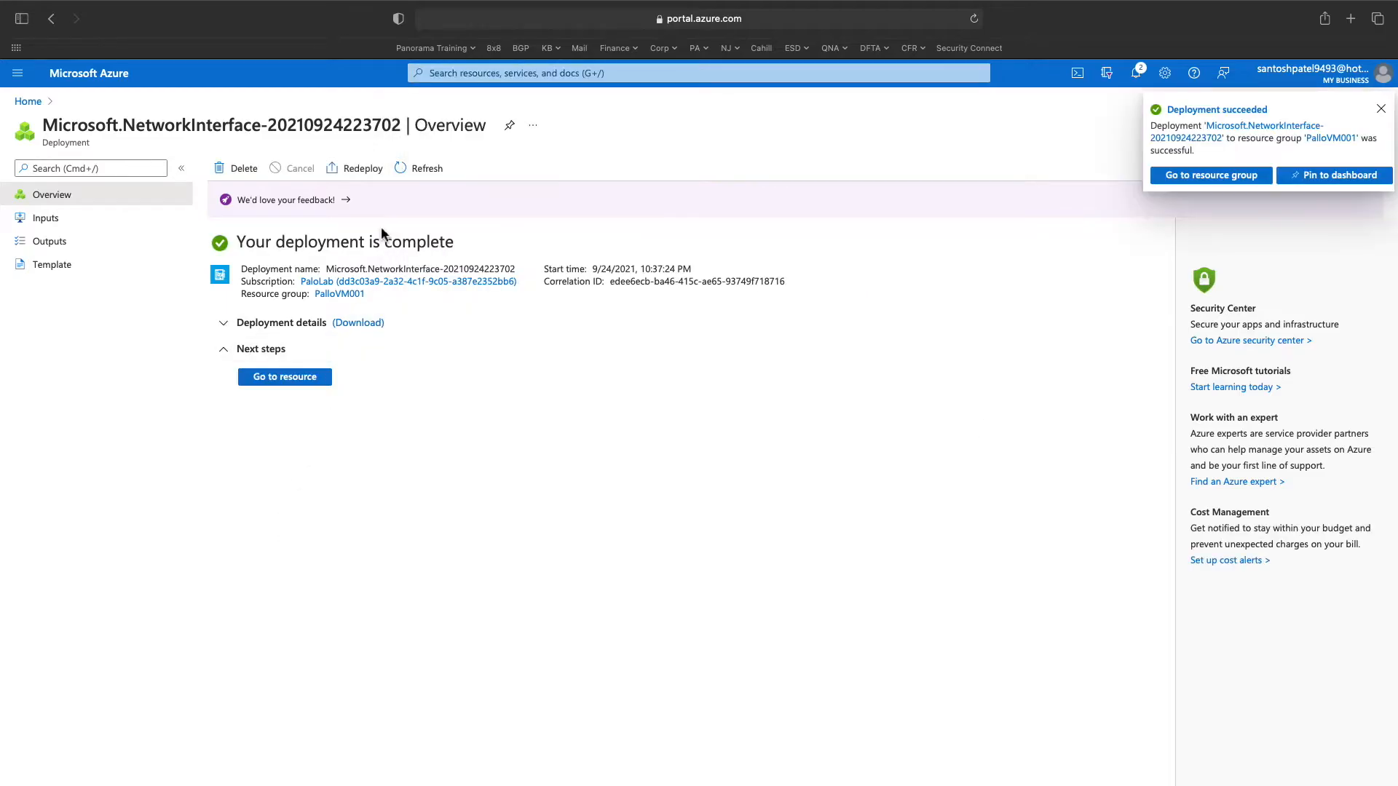
{"action": "left_click", "coordinate": [1381, 109]}
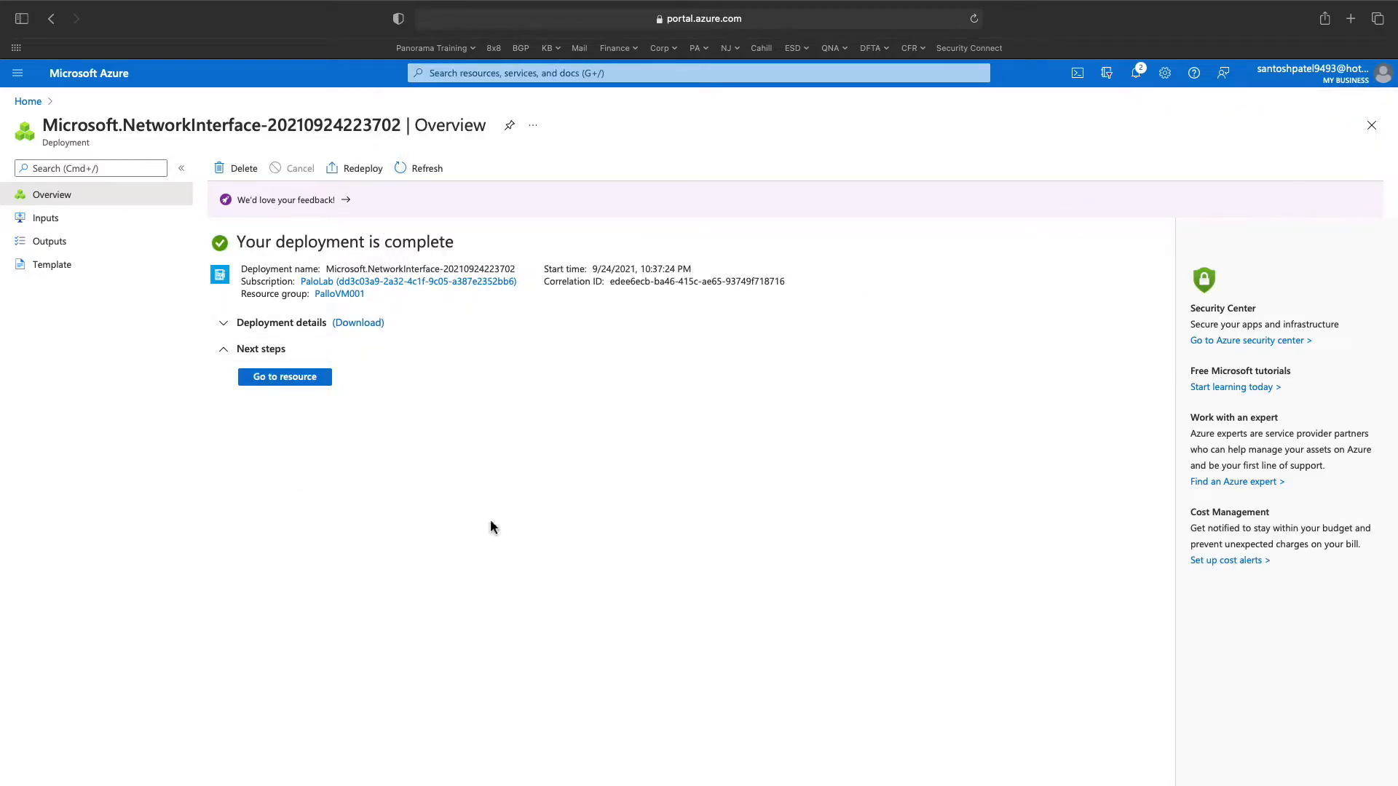
- Start another network interface fwha02 in resource group PalloVM001
{"action": "left_click", "coordinate": [495, 78]}
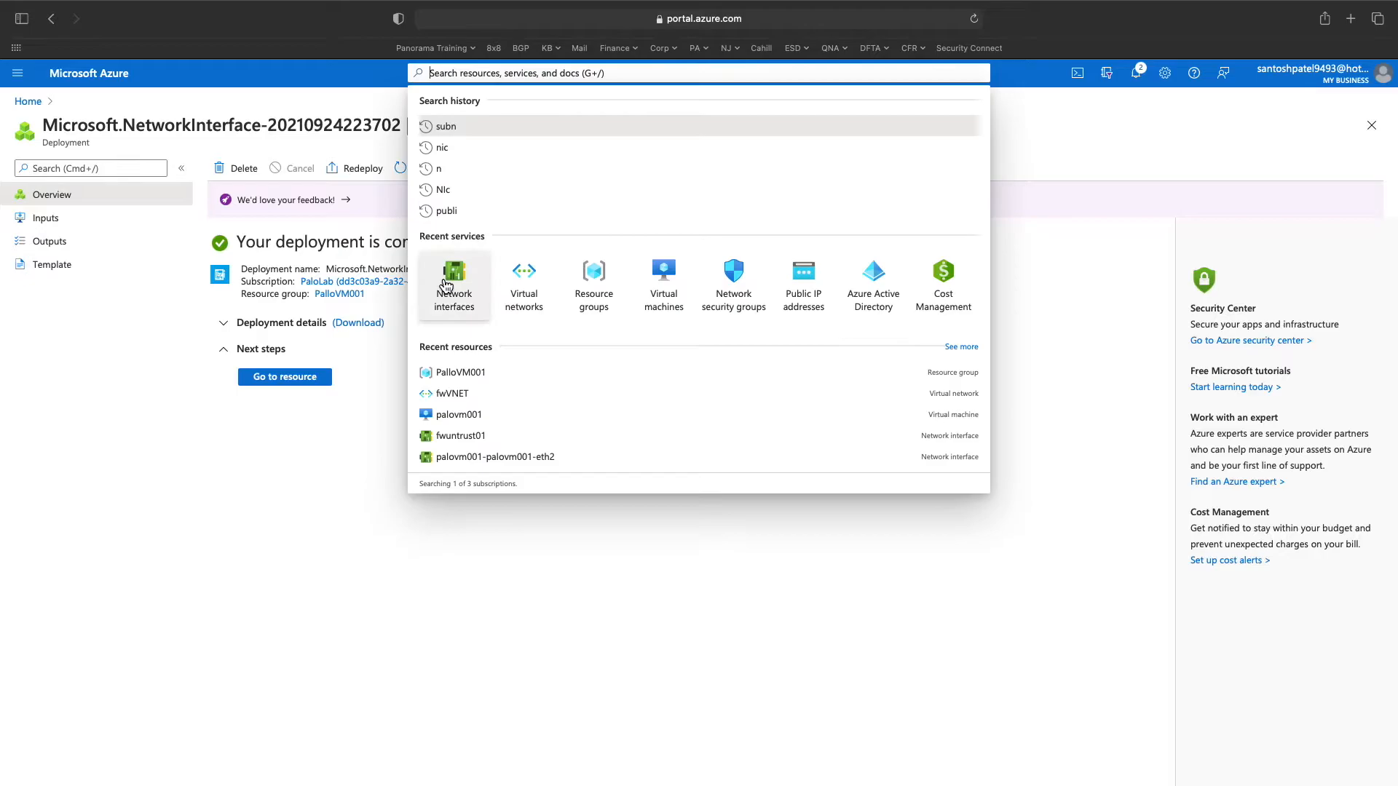
{"action": "left_click", "coordinate": [453, 274]}
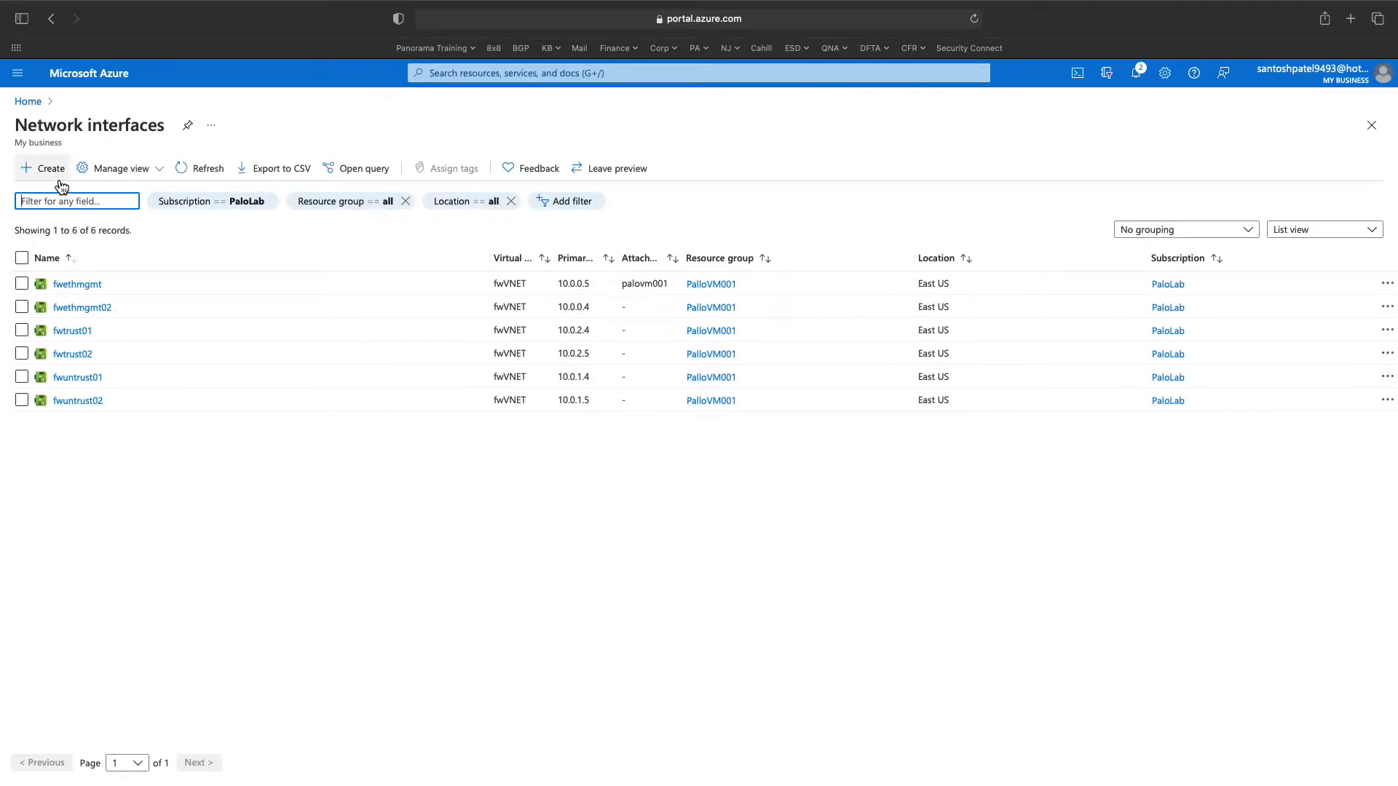
{"action": "left_click", "coordinate": [58, 173]}
{"action": "left_click", "coordinate": [466, 302]}
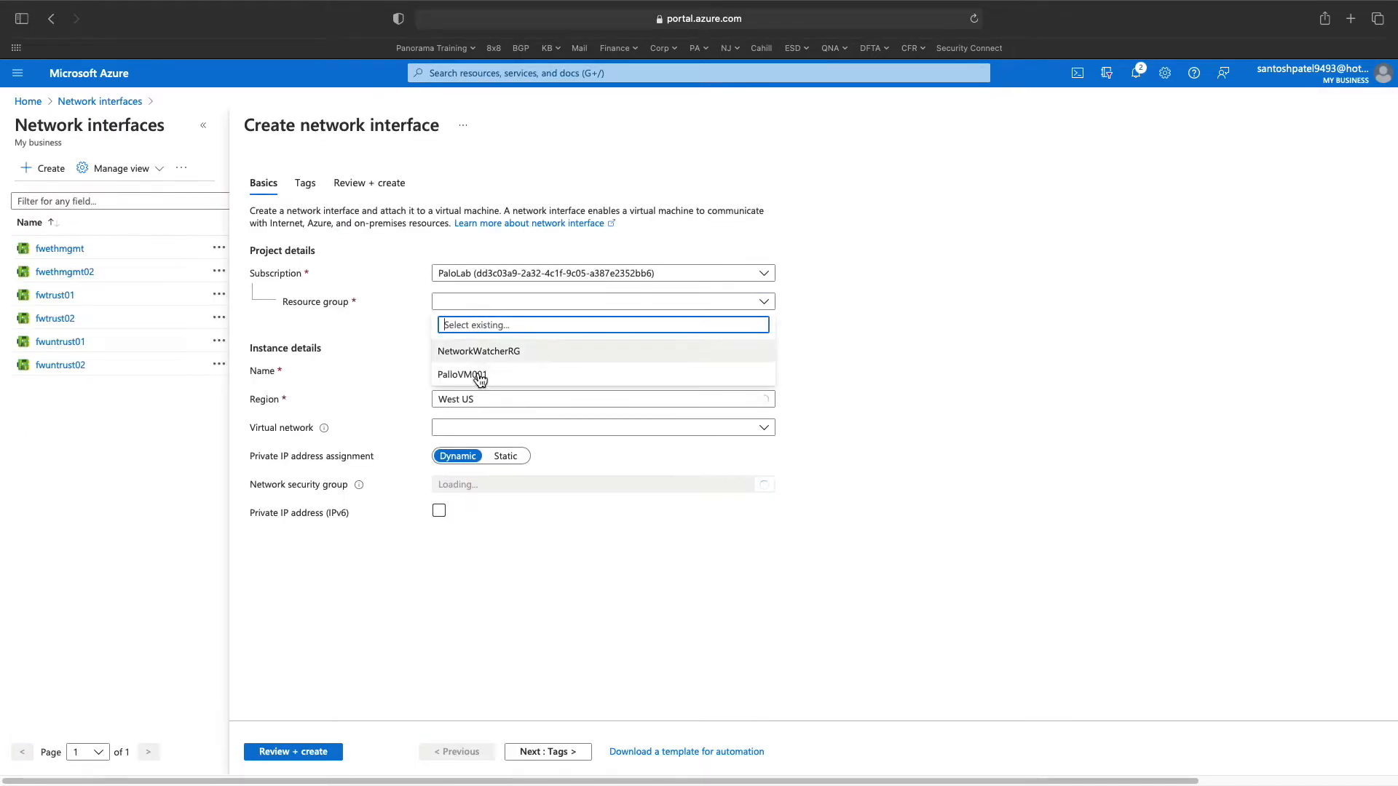
{"action": "left_click", "coordinate": [480, 375]}
{"action": "left_click", "coordinate": [474, 372]}
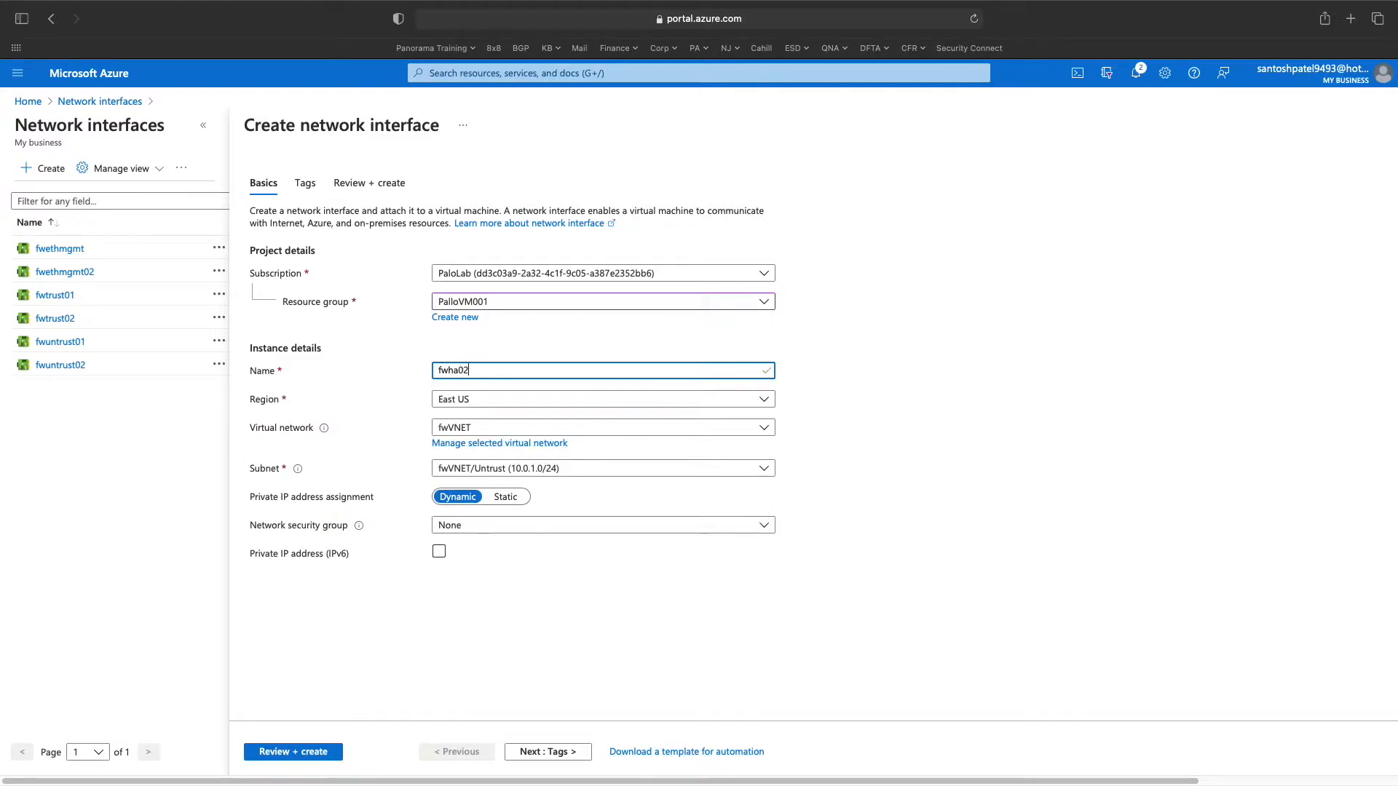
- Put fwha02 on the fwVNET/HA subnet, create it, and return to the portal home
{"action": "left_click", "coordinate": [486, 468]}
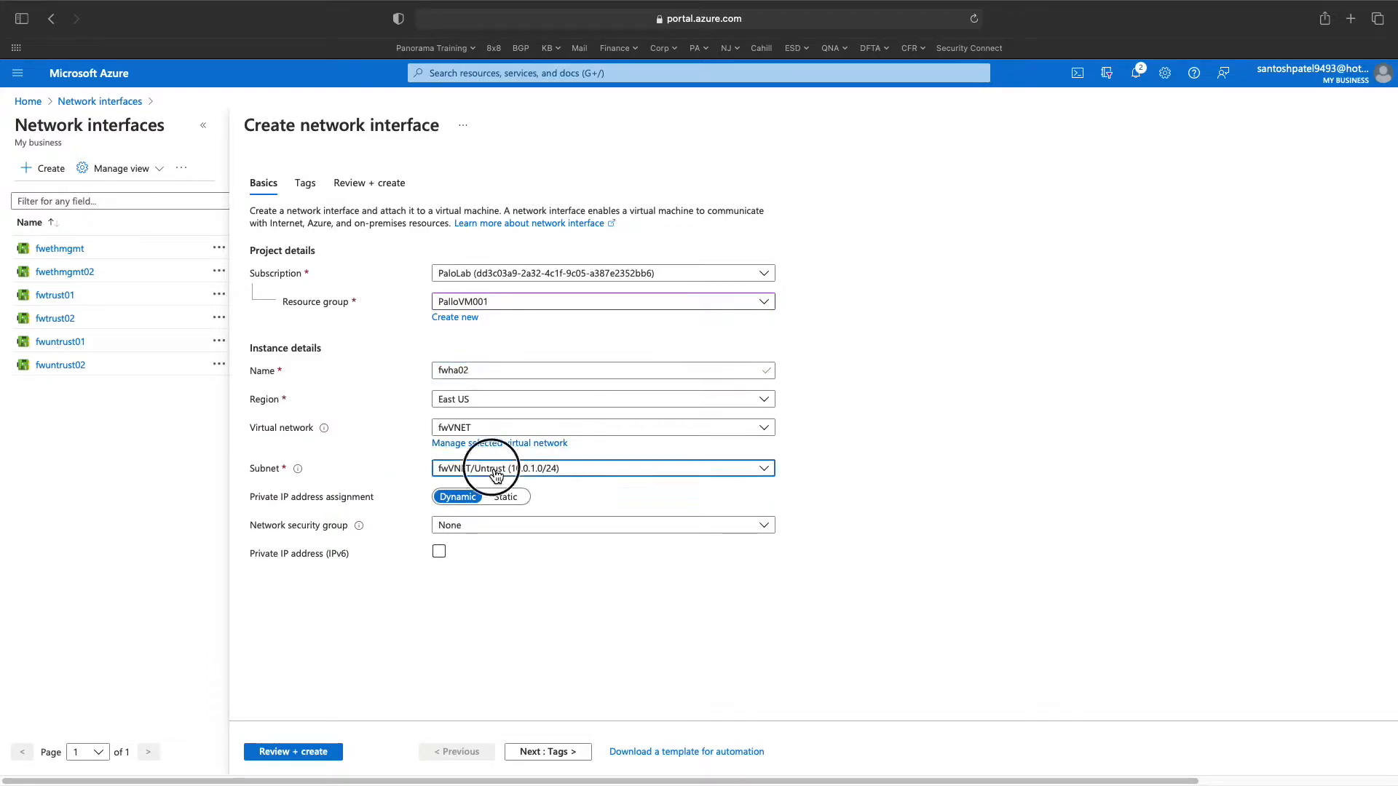
{"action": "left_click", "coordinate": [487, 518]}
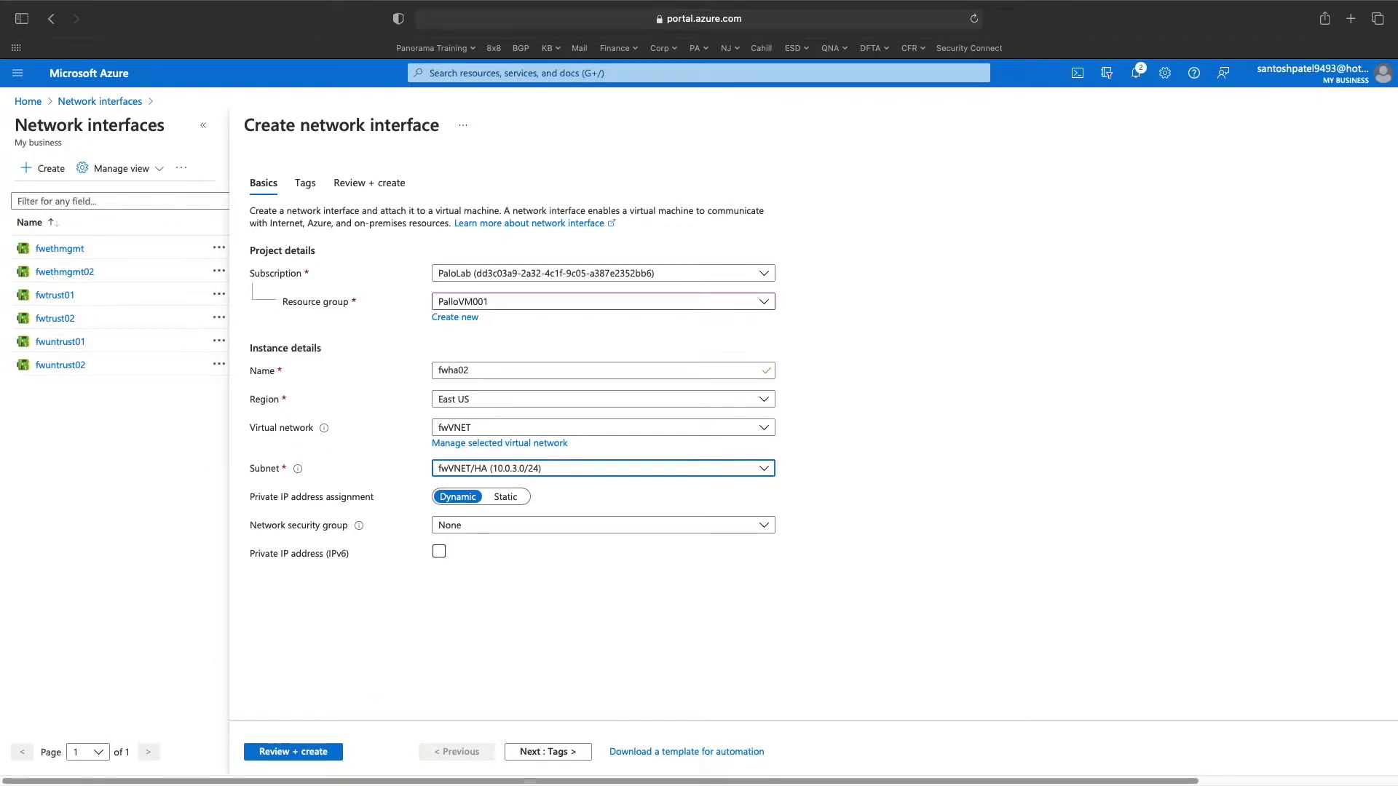
{"action": "left_click", "coordinate": [281, 762]}
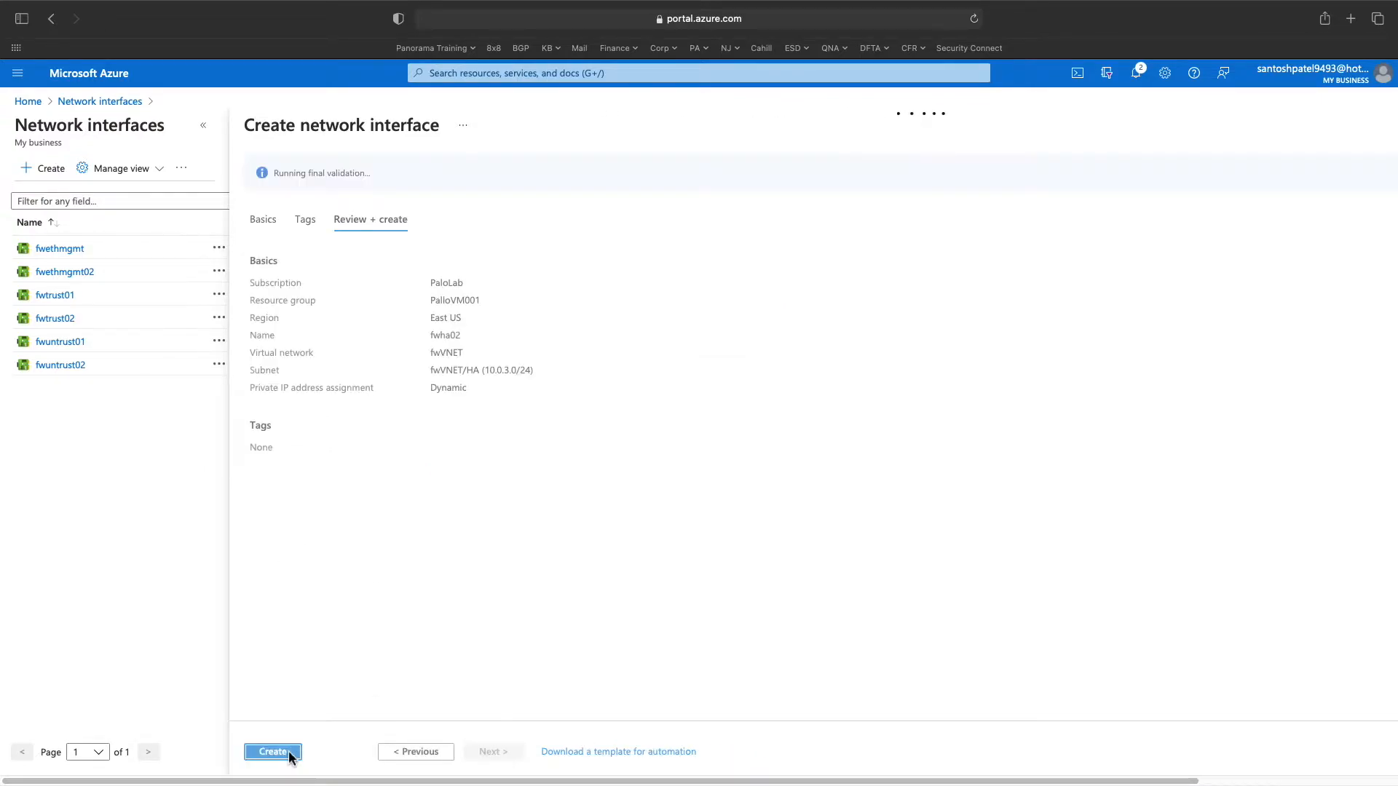
{"action": "left_click", "coordinate": [274, 752]}
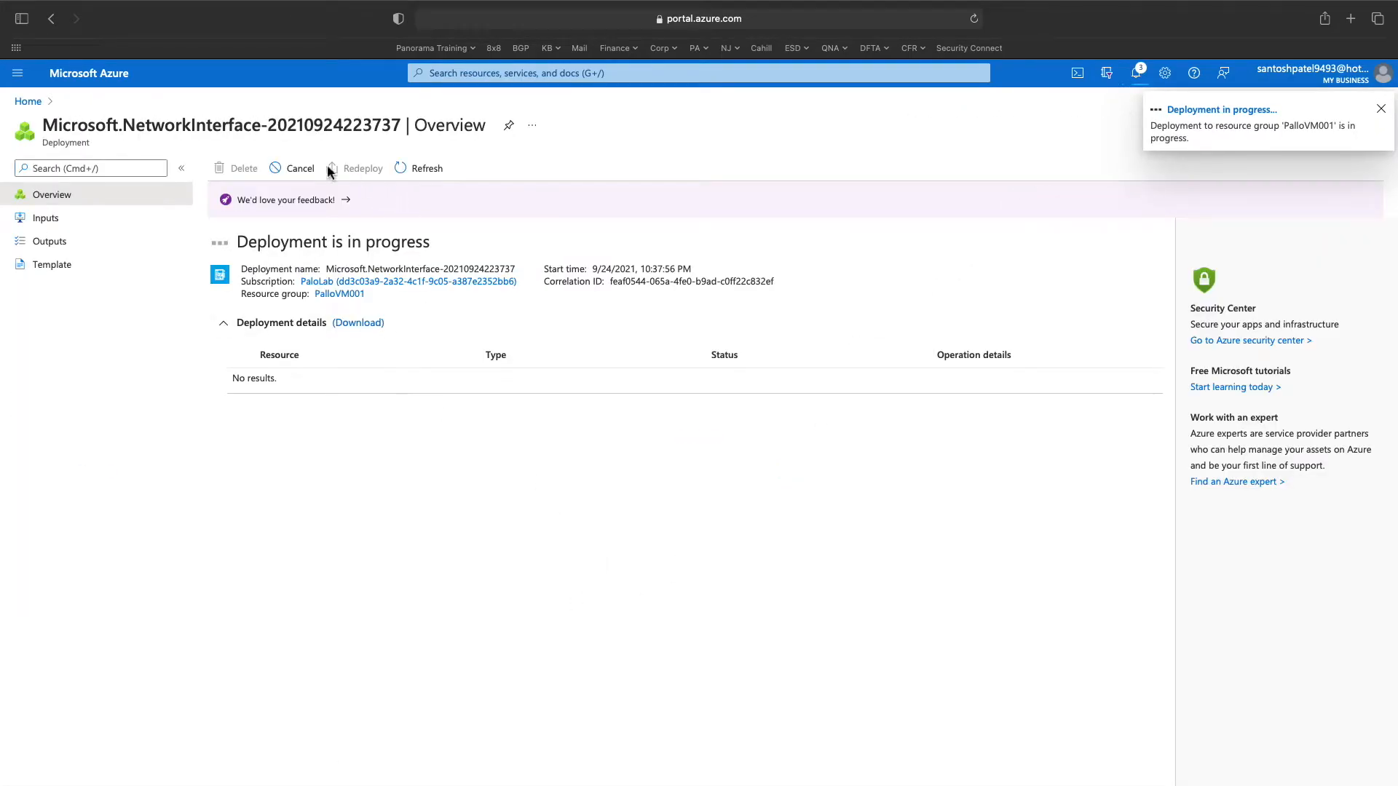
{"action": "left_click", "coordinate": [29, 101]}
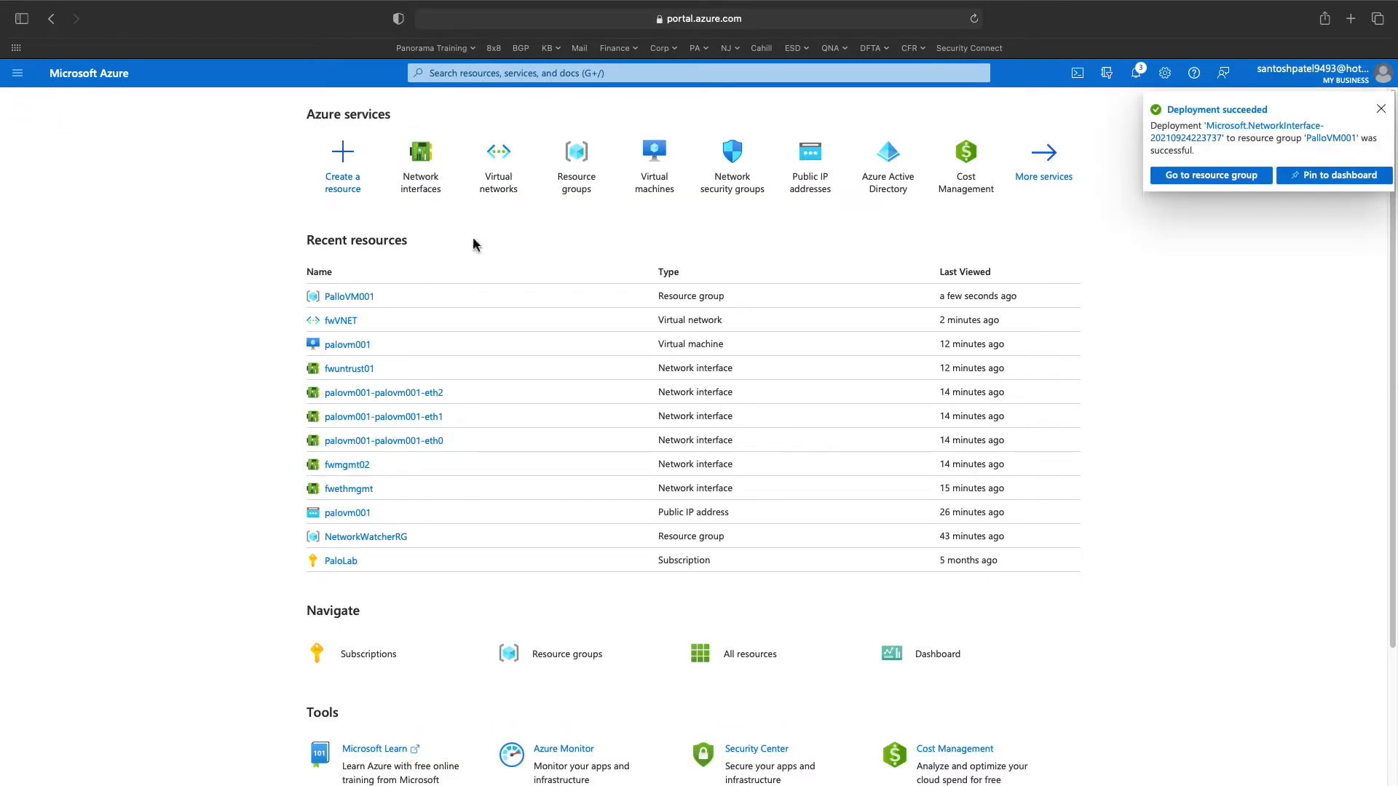
- Open palovm001's networking settings and inspect the attach-interface panel and IP configurations
{"action": "left_click", "coordinate": [356, 345]}
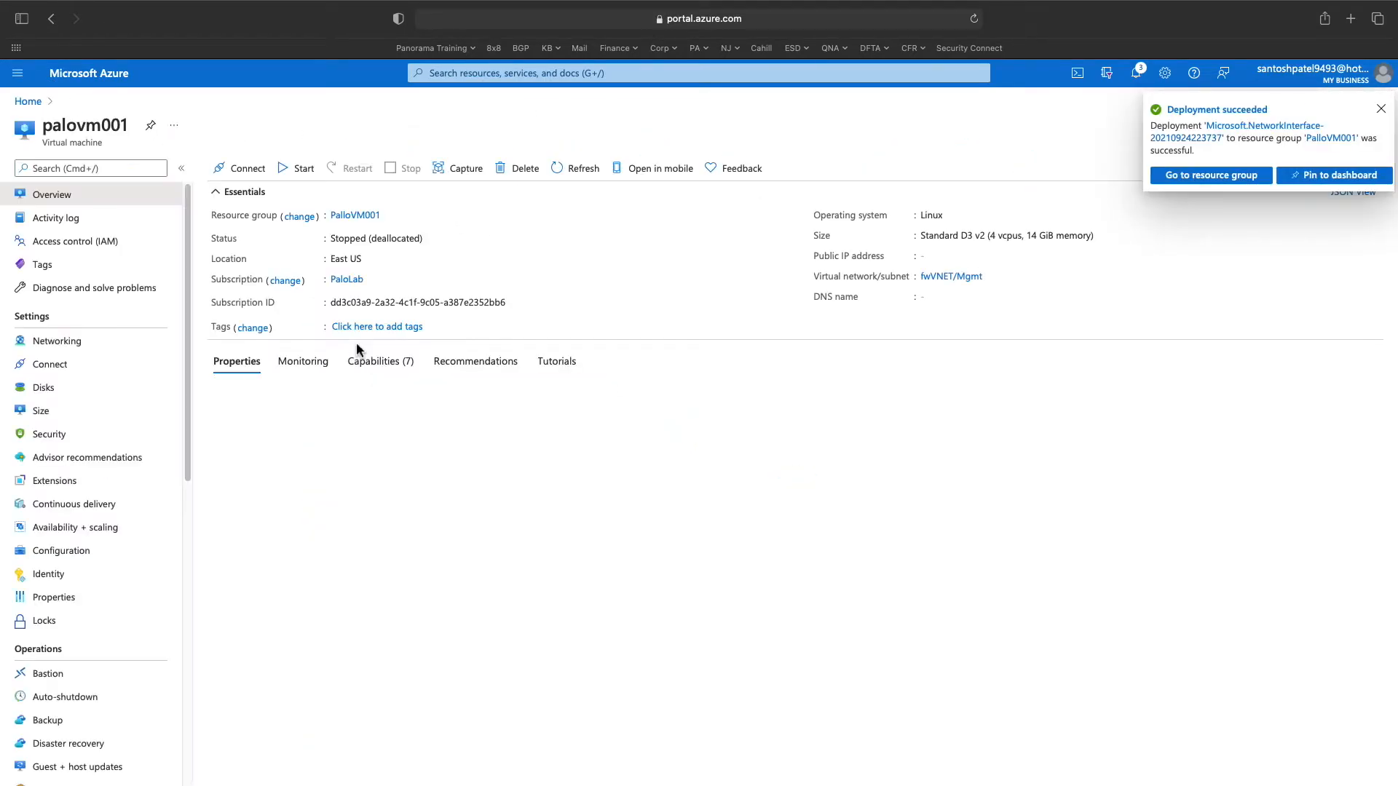
{"action": "left_click", "coordinate": [110, 343]}
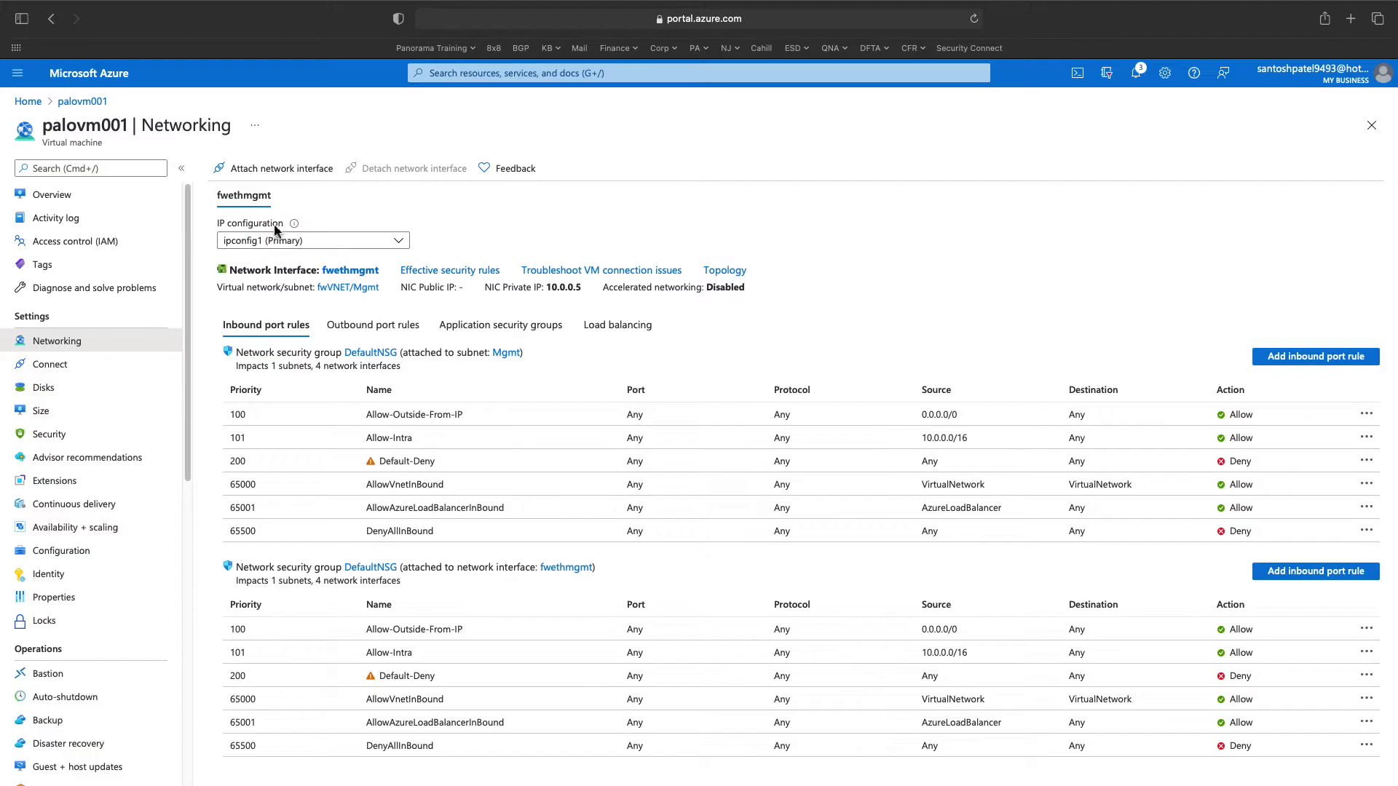
{"action": "left_click", "coordinate": [282, 178]}
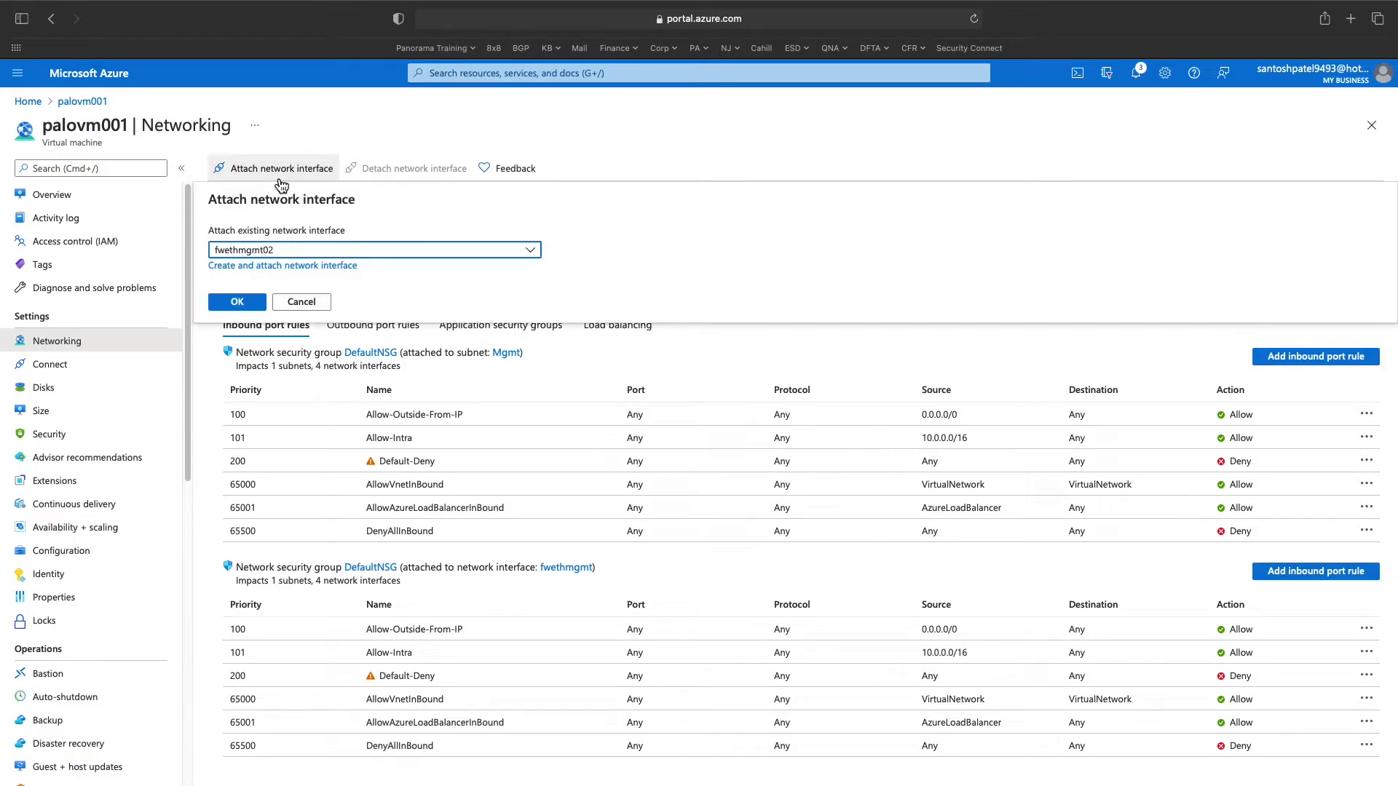
{"action": "left_click", "coordinate": [302, 253]}
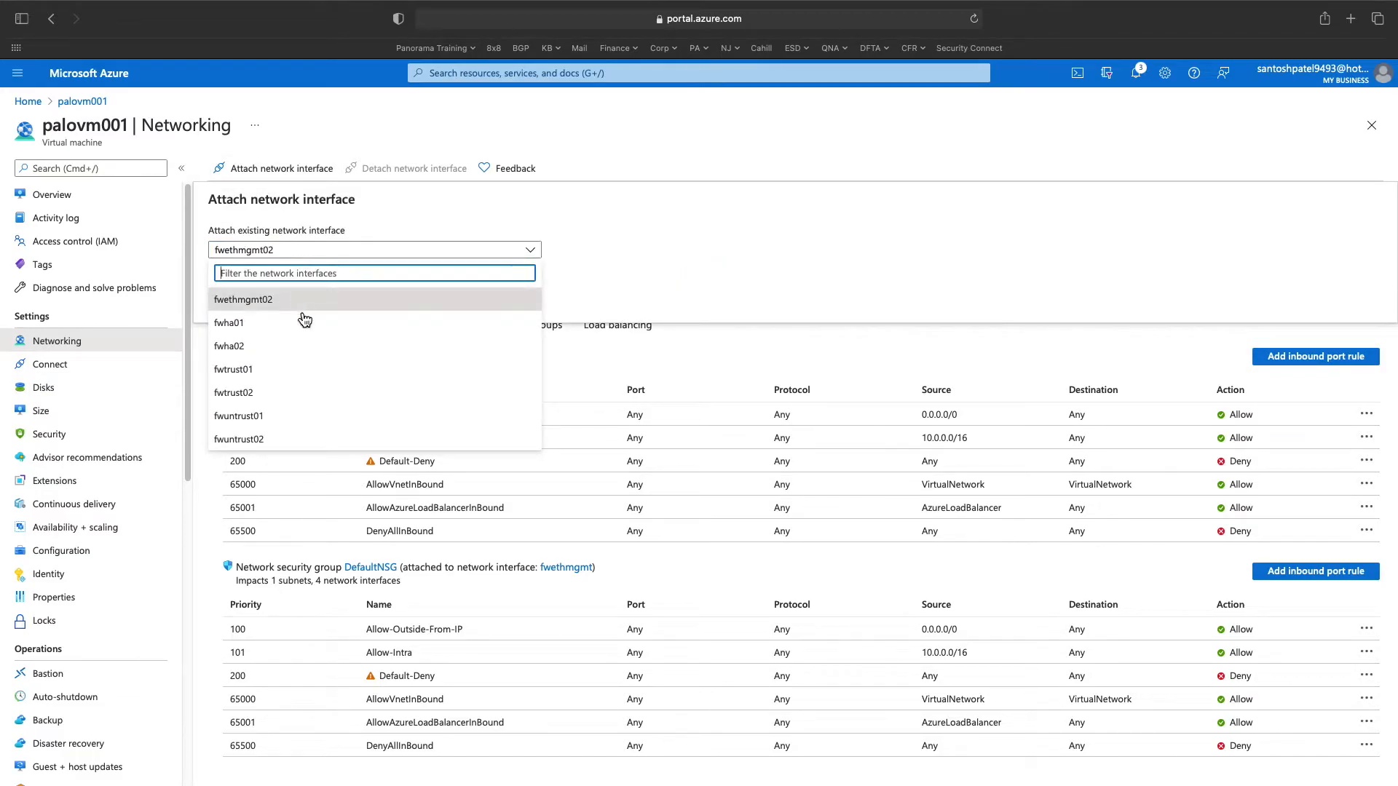
{"action": "left_click", "coordinate": [608, 353]}
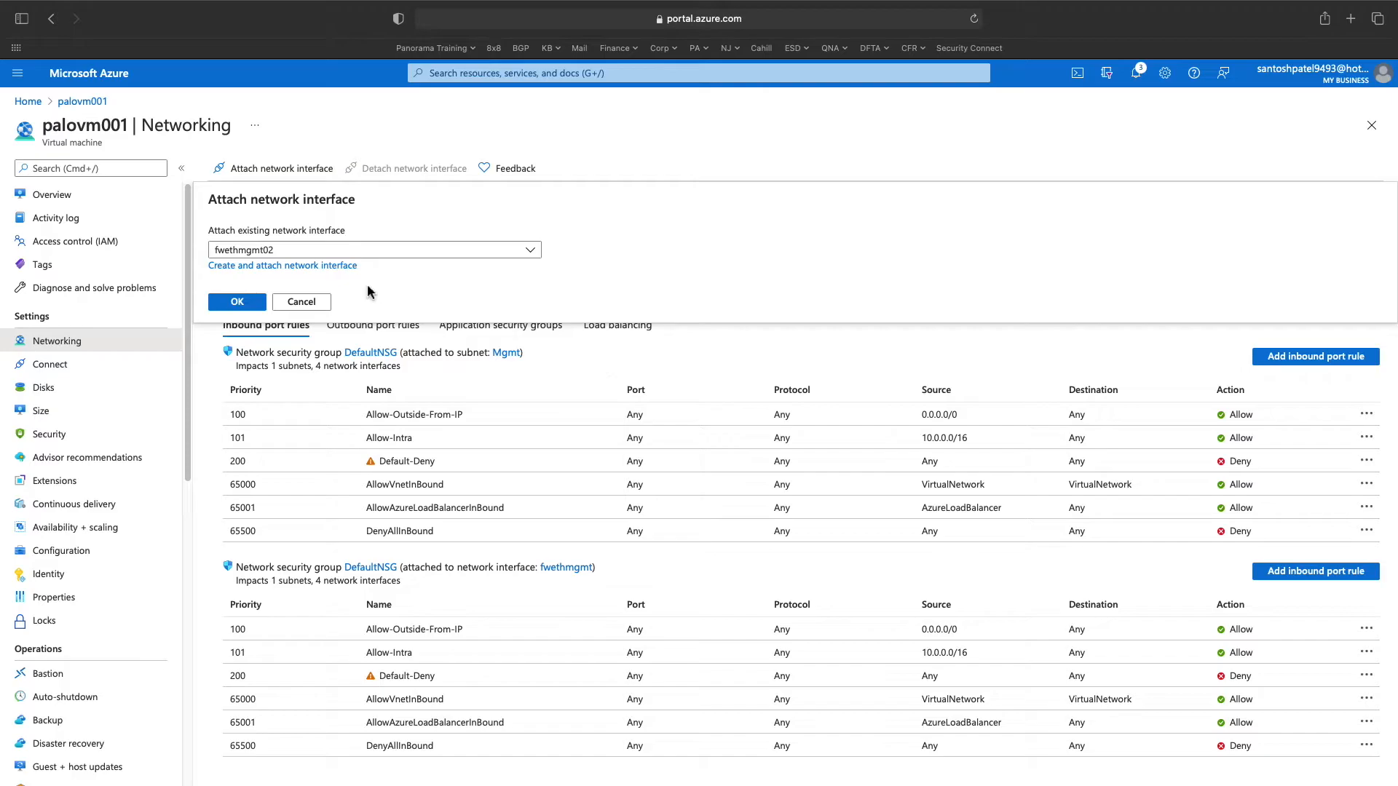
{"action": "left_click", "coordinate": [671, 290]}
{"action": "left_click", "coordinate": [578, 390]}
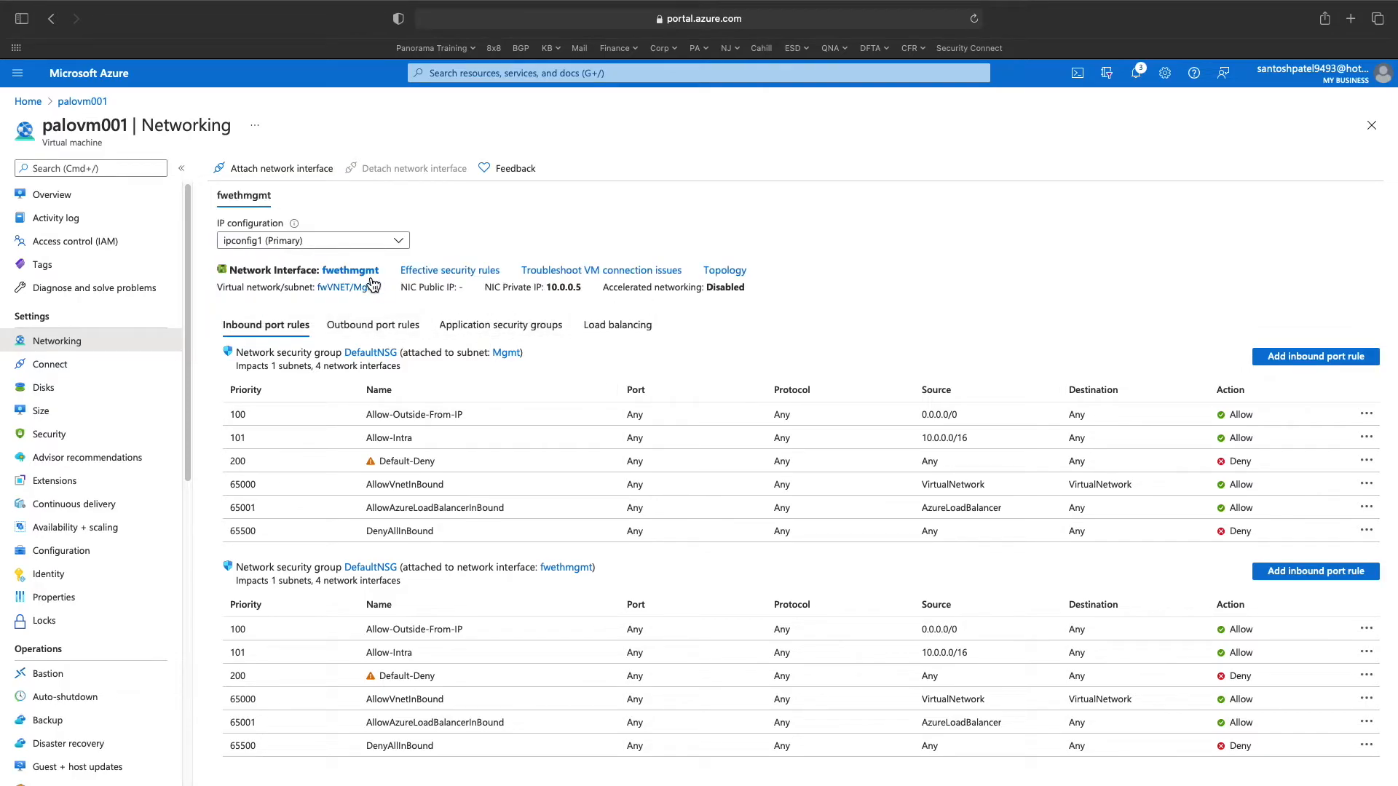
{"action": "left_click", "coordinate": [399, 242]}
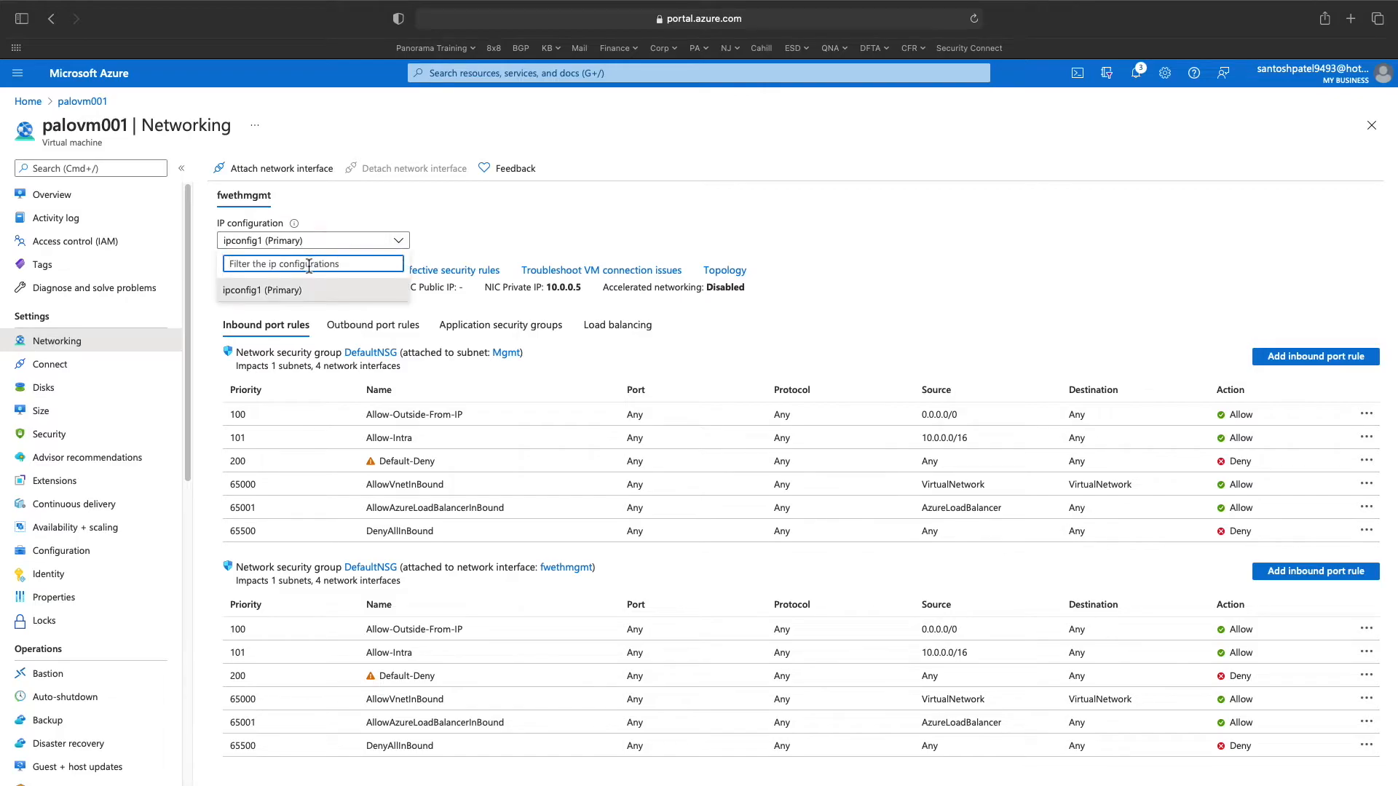
{"action": "left_click", "coordinate": [399, 244]}
- Attach network interface fwuntrust01 to palovm001
{"action": "left_click", "coordinate": [282, 169]}
{"action": "left_click", "coordinate": [527, 251]}
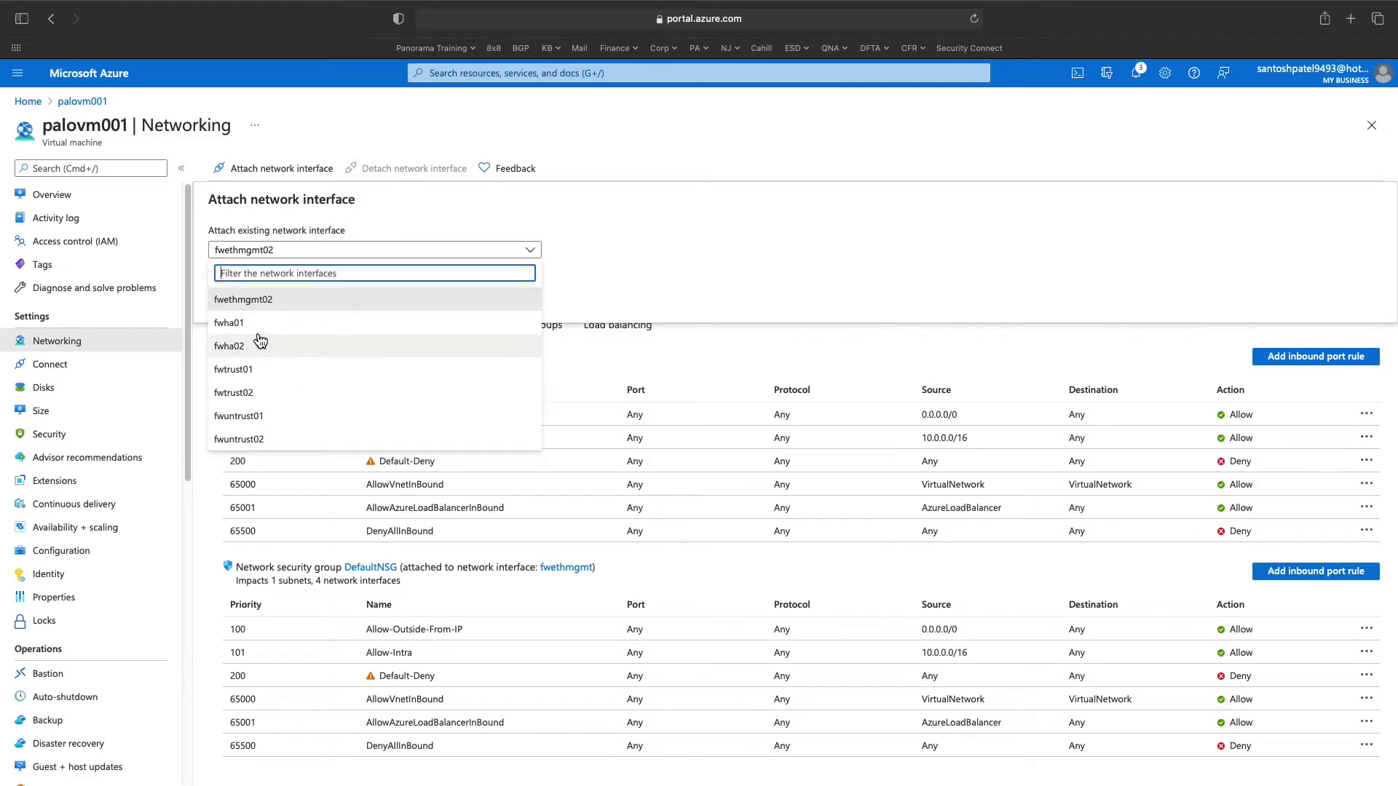
{"action": "left_click", "coordinate": [262, 418]}
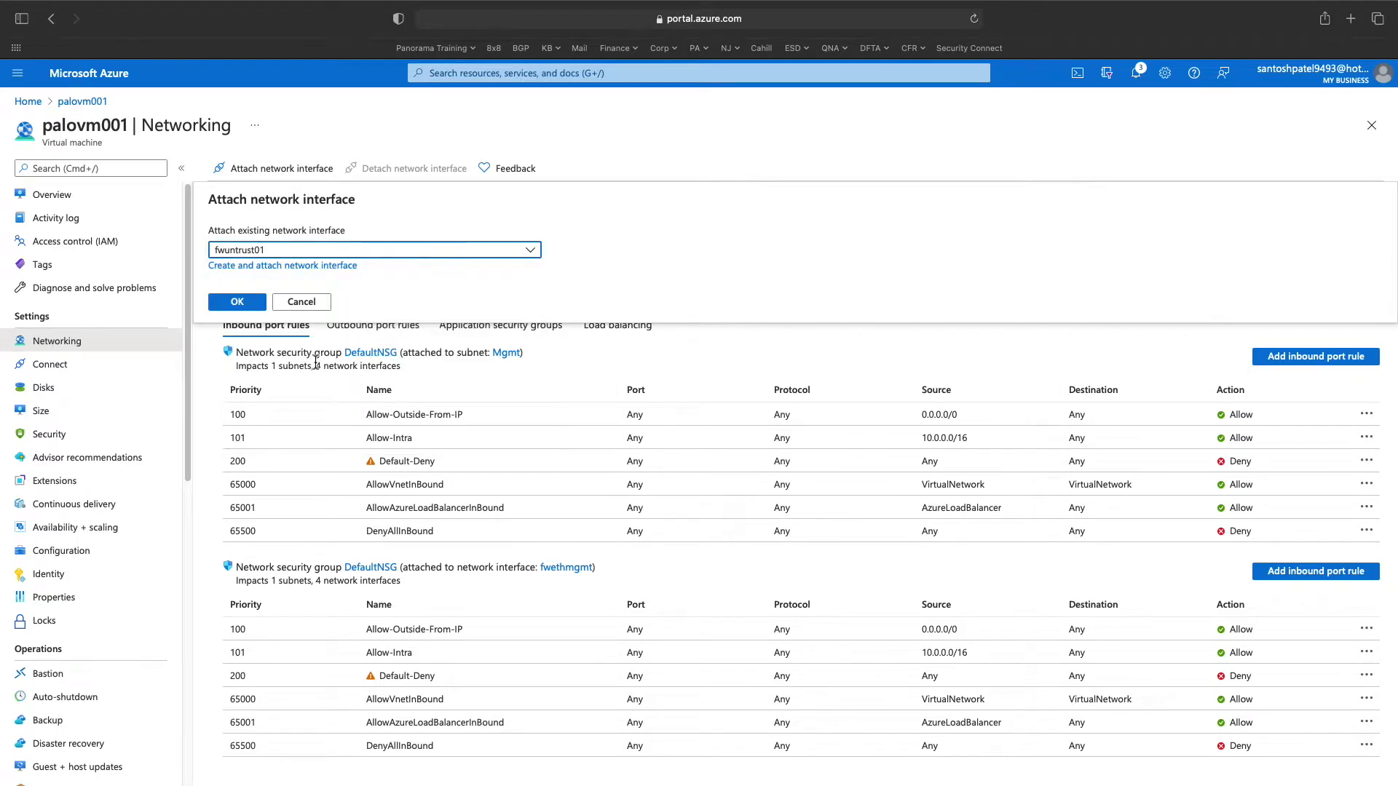
{"action": "left_click", "coordinate": [257, 305]}
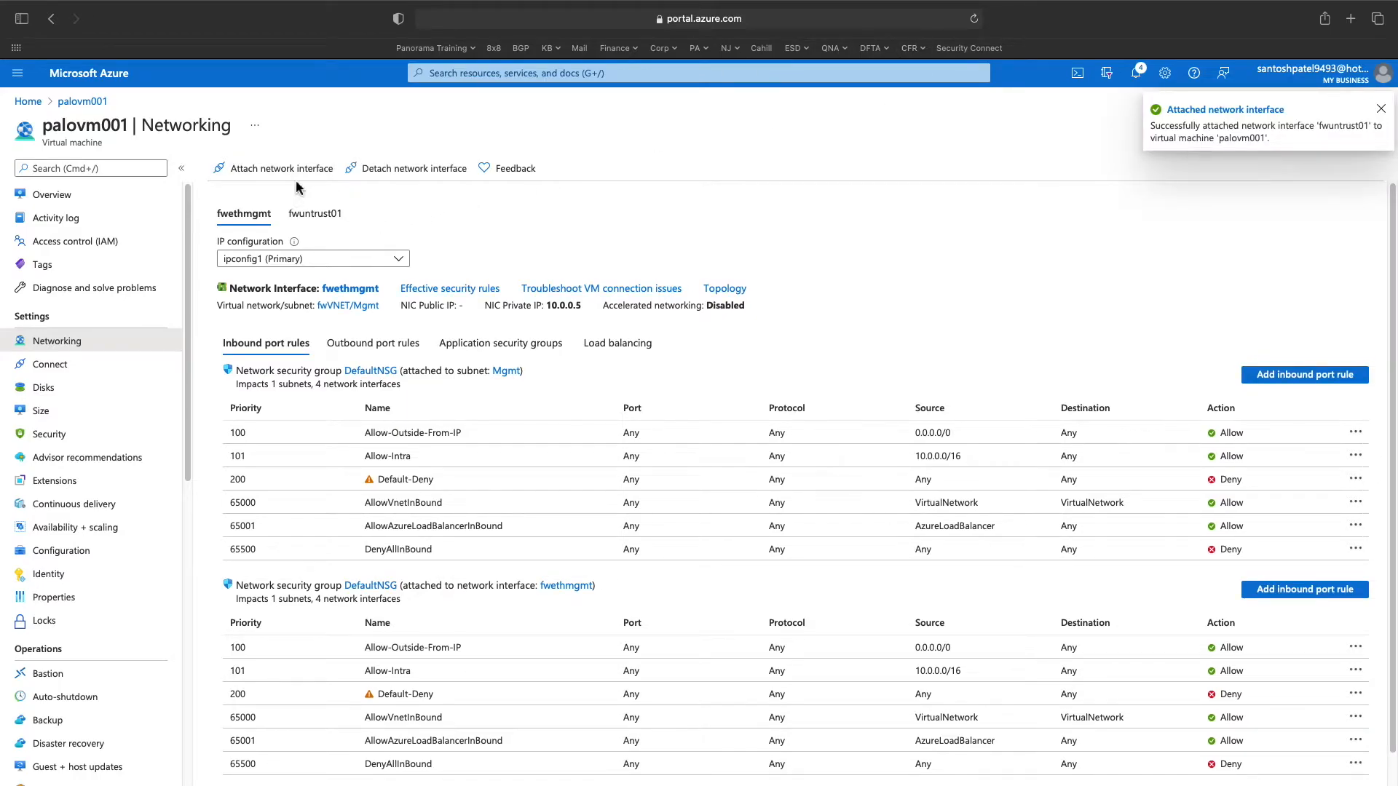
- Attach the fwtrust01 network interface to palovm001
{"action": "left_click", "coordinate": [294, 177]}
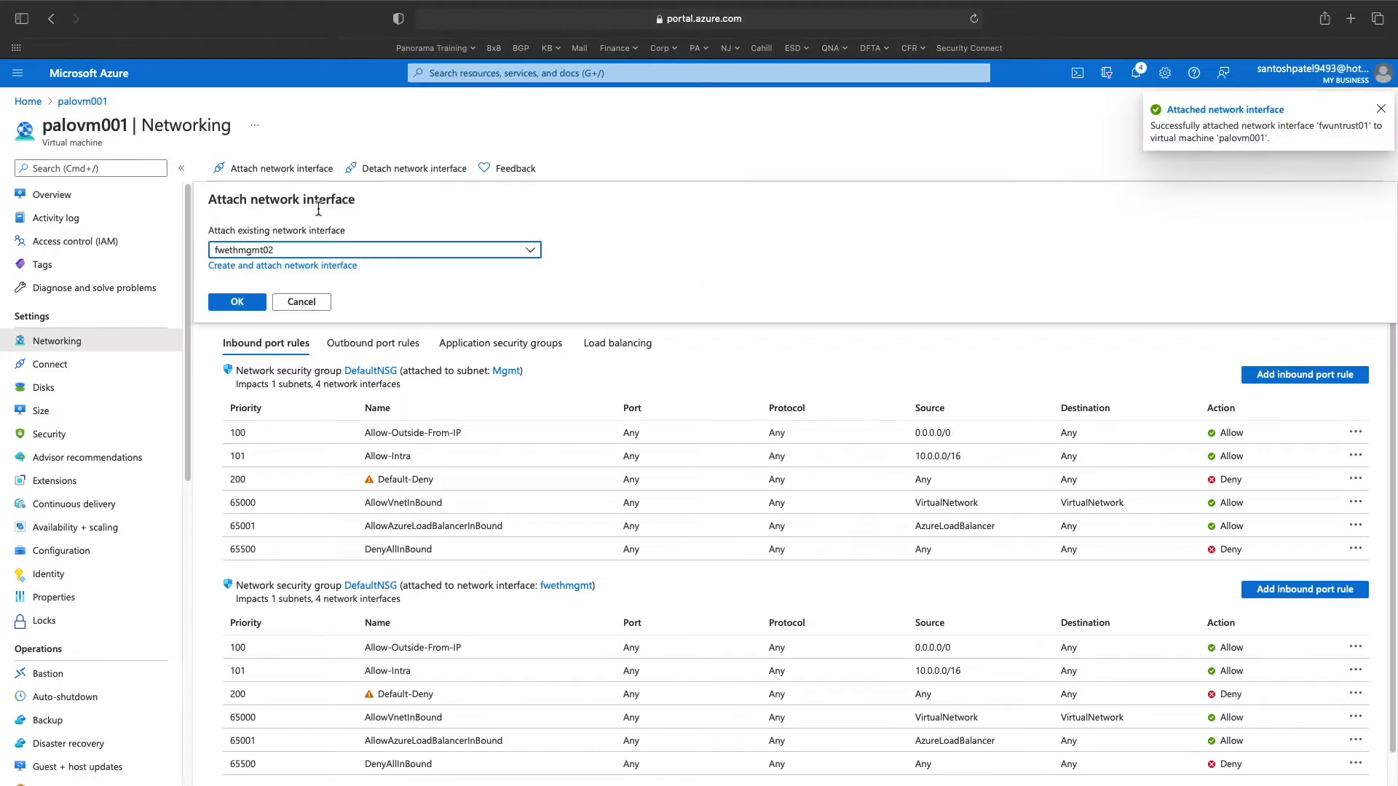
{"action": "left_click", "coordinate": [529, 251]}
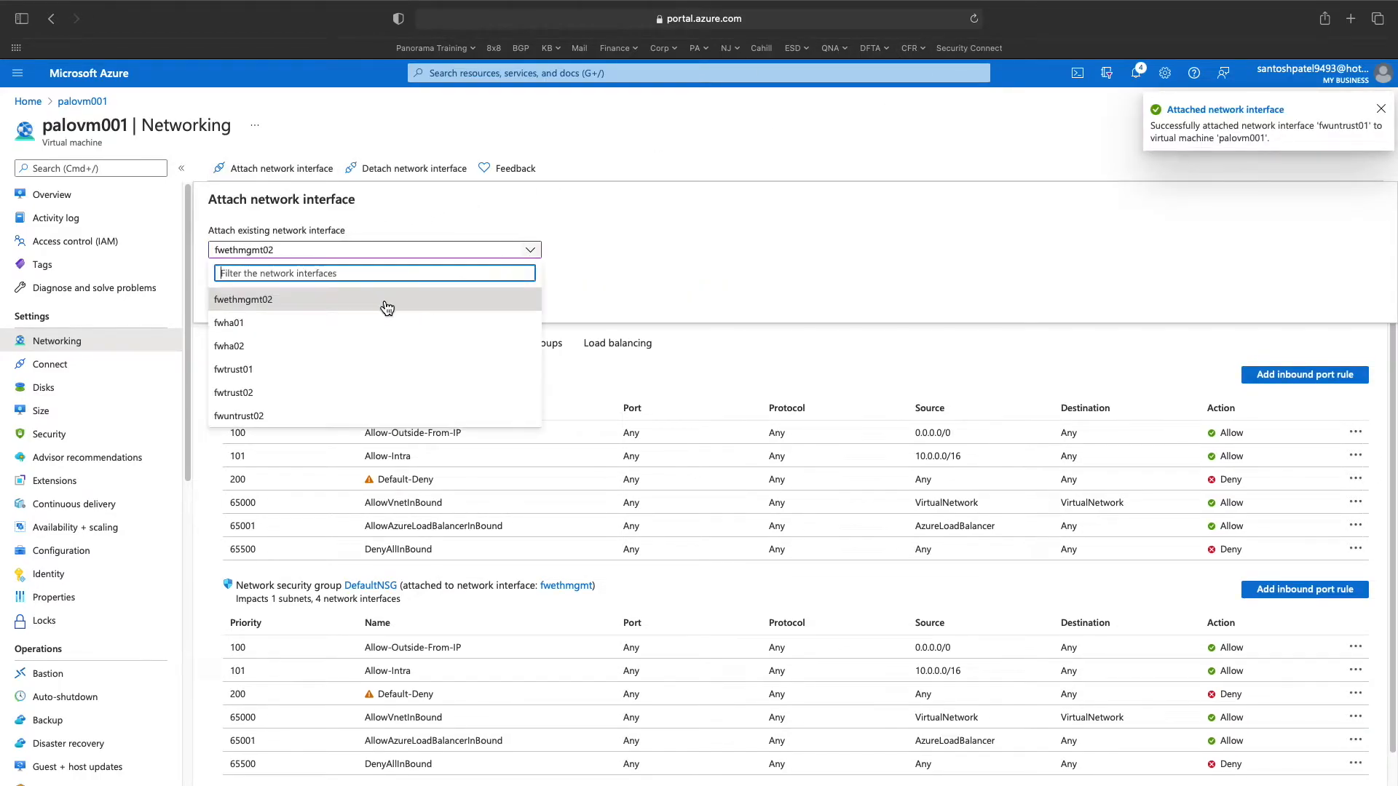
{"action": "left_click", "coordinate": [306, 378]}
{"action": "left_click", "coordinate": [244, 300]}
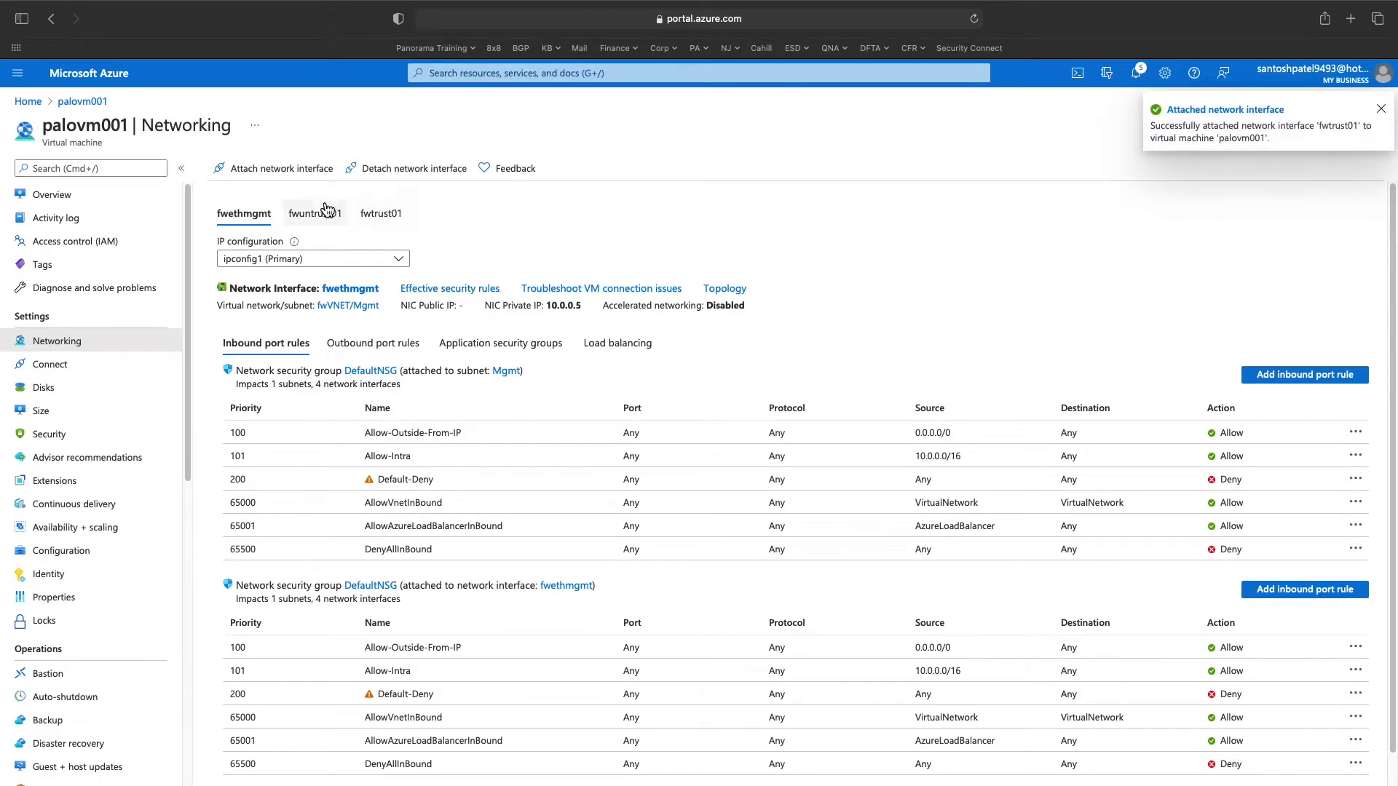
- Attach the fwha01 network interface too, then go back to palovm001's overview
{"action": "left_click", "coordinate": [295, 169]}
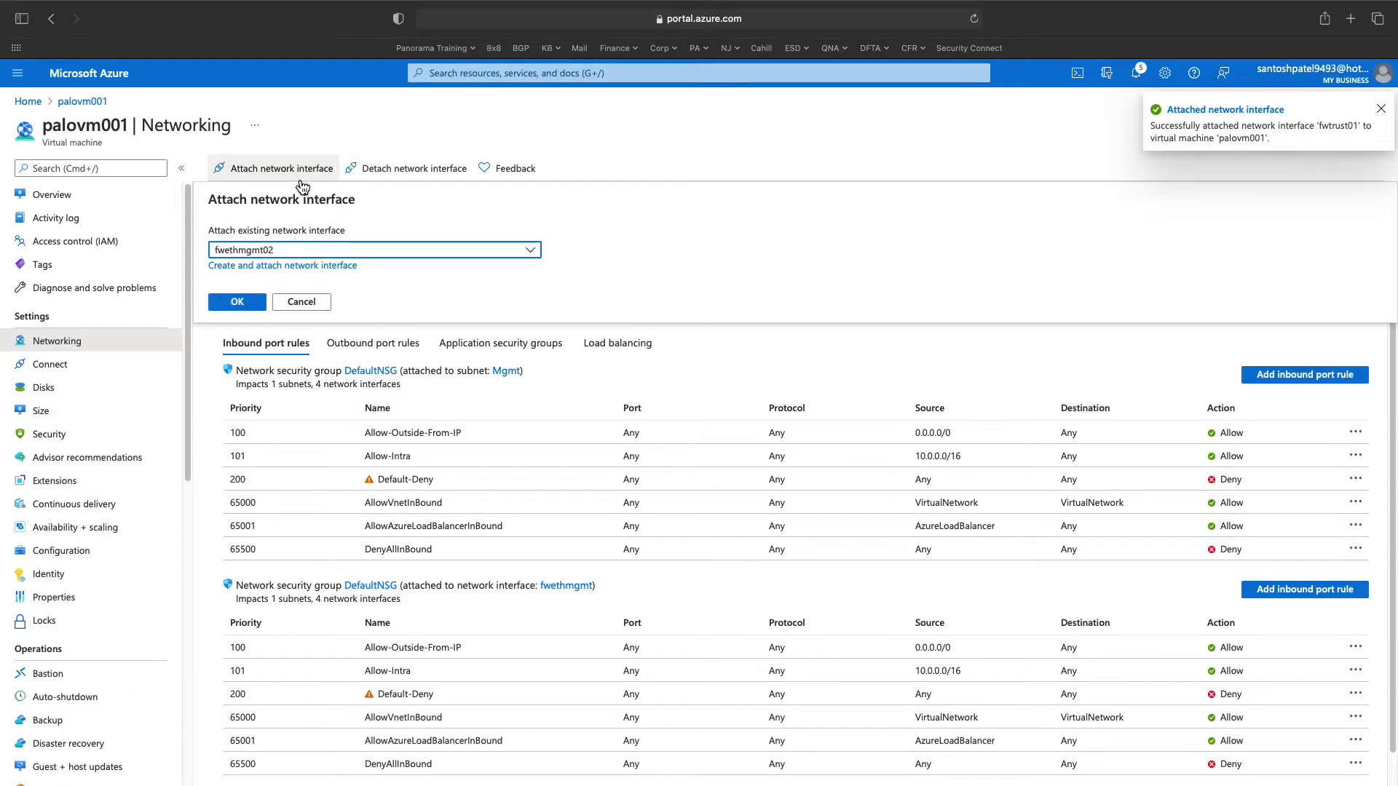
{"action": "left_click", "coordinate": [531, 254]}
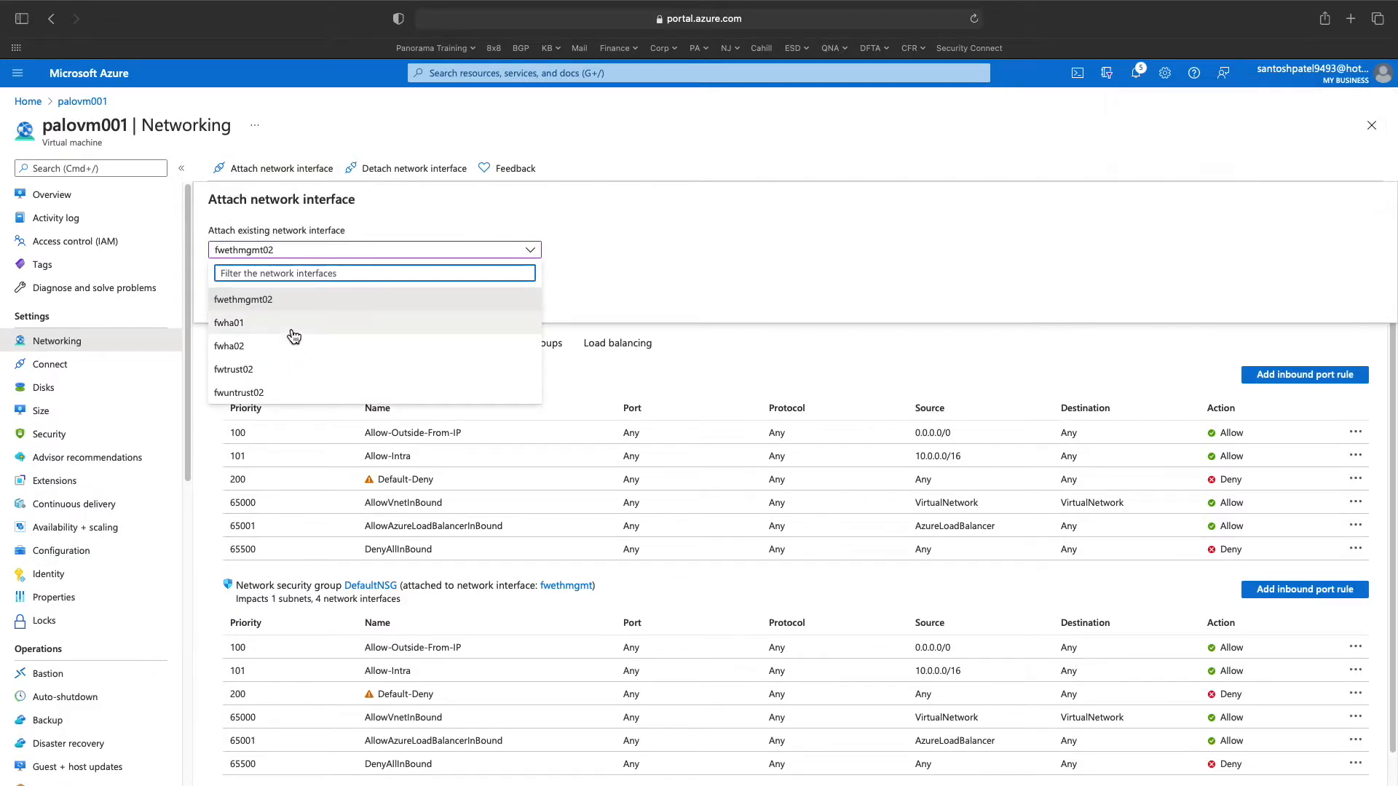
{"action": "left_click", "coordinate": [292, 330]}
{"action": "left_click", "coordinate": [255, 310]}
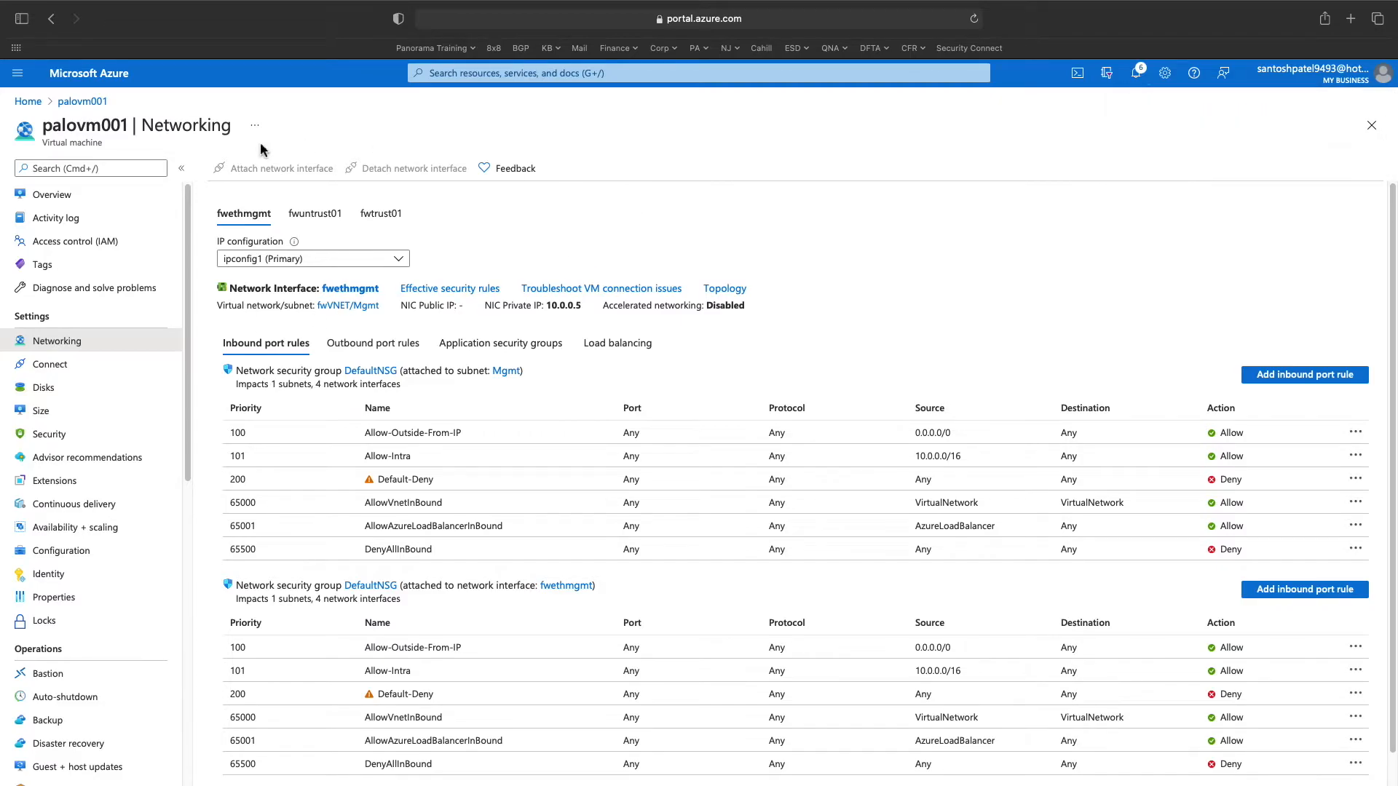
{"action": "left_click", "coordinate": [82, 101]}
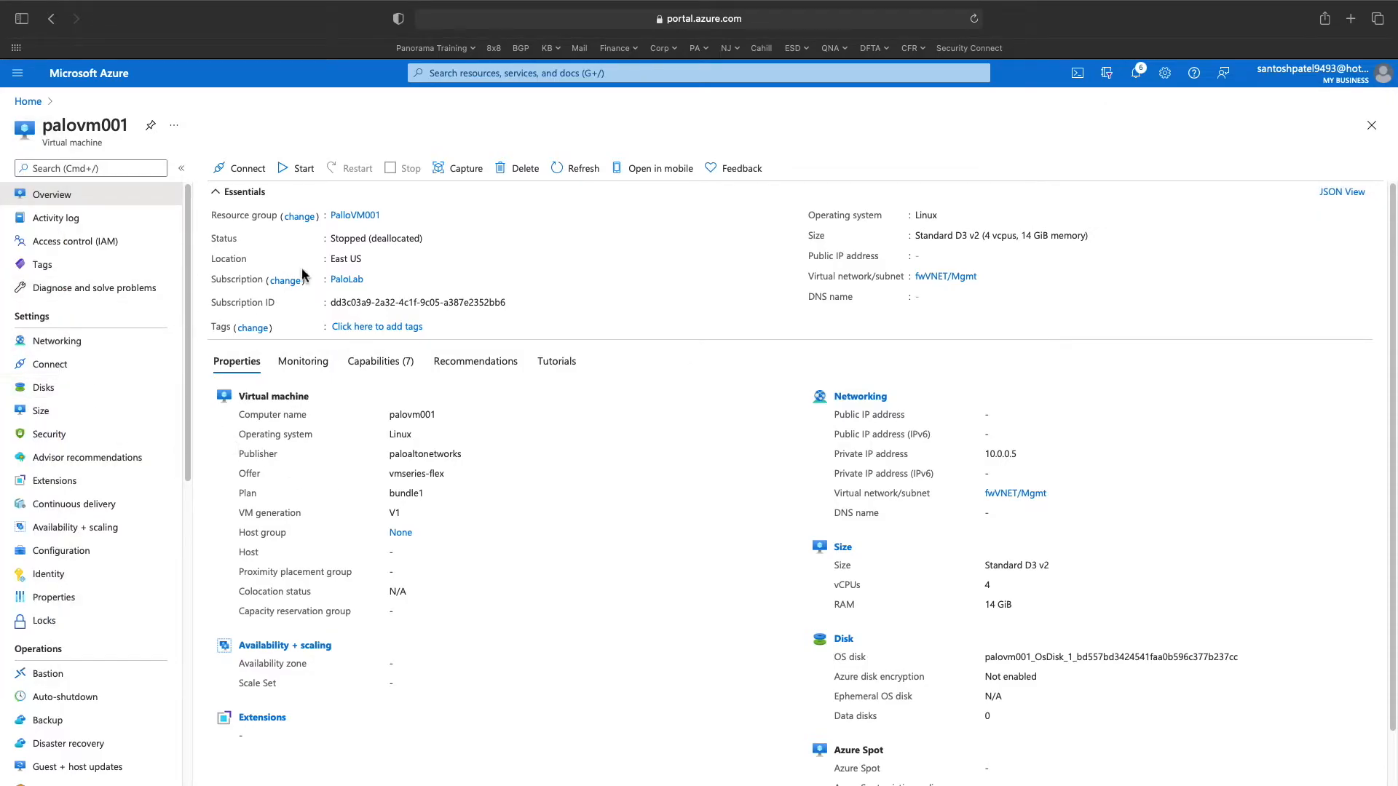
- Give fwethmgmt's ipconfig1 the fwmgmt01 public IP (52.226.136.17), save, and return to Network interfaces
{"action": "left_click", "coordinate": [442, 74]}
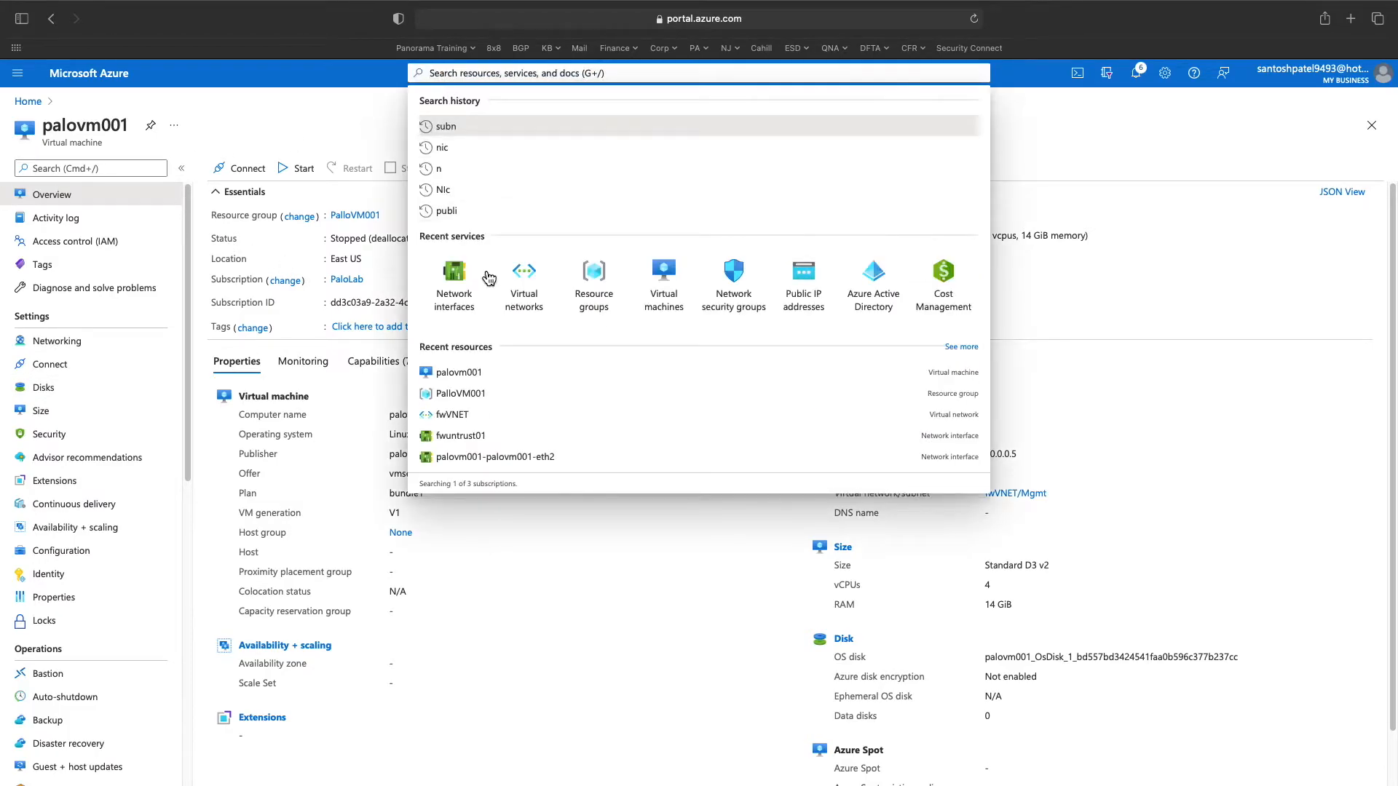
{"action": "left_click", "coordinate": [454, 283]}
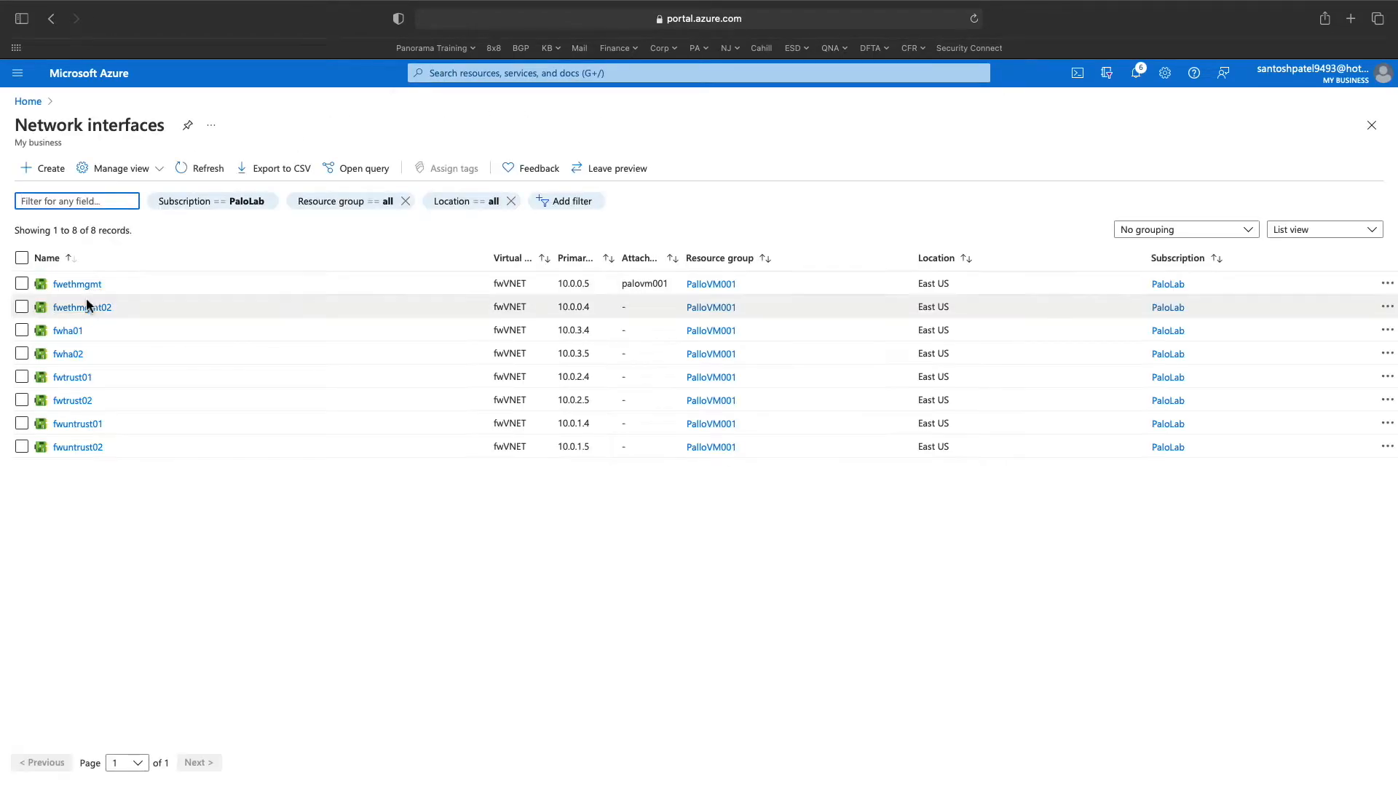
{"action": "left_click", "coordinate": [90, 289]}
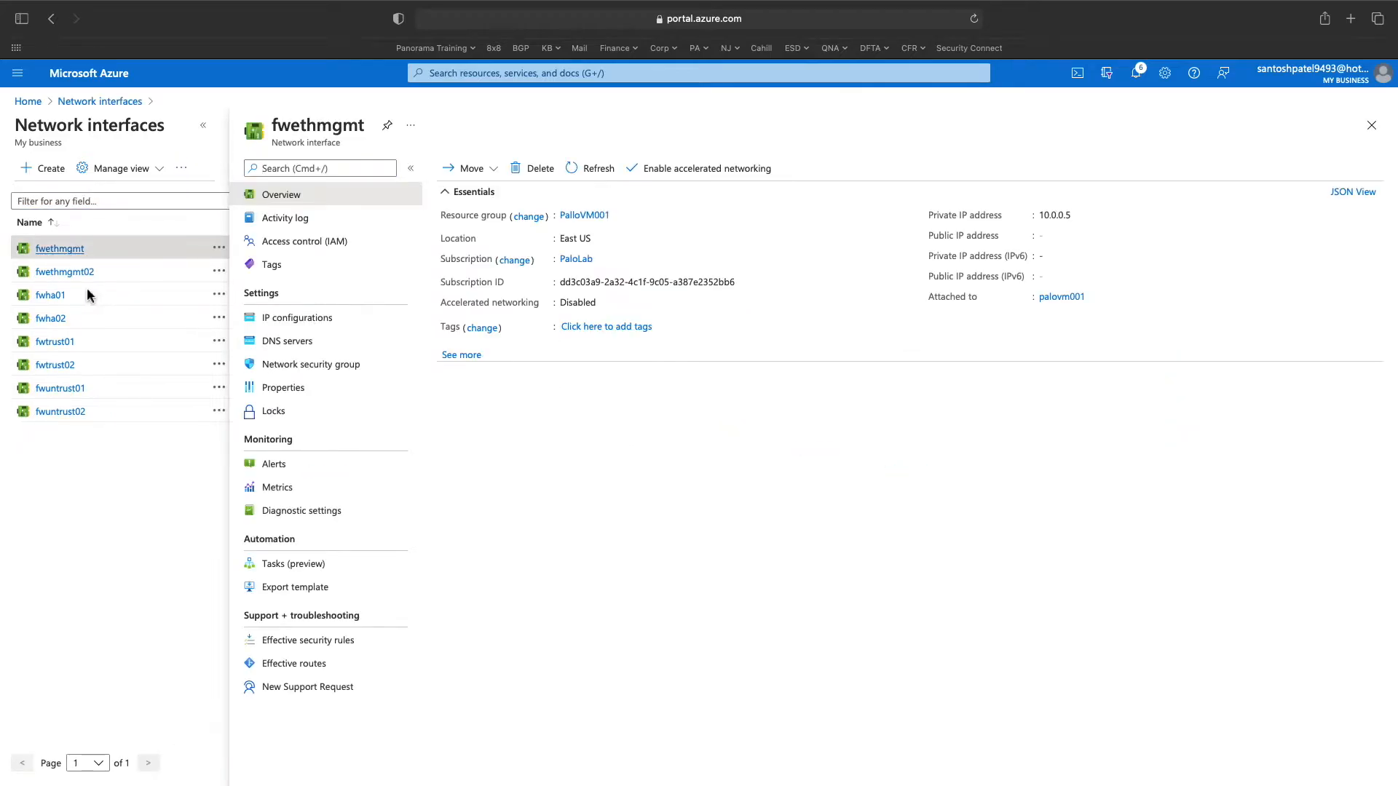
{"action": "left_click", "coordinate": [311, 327]}
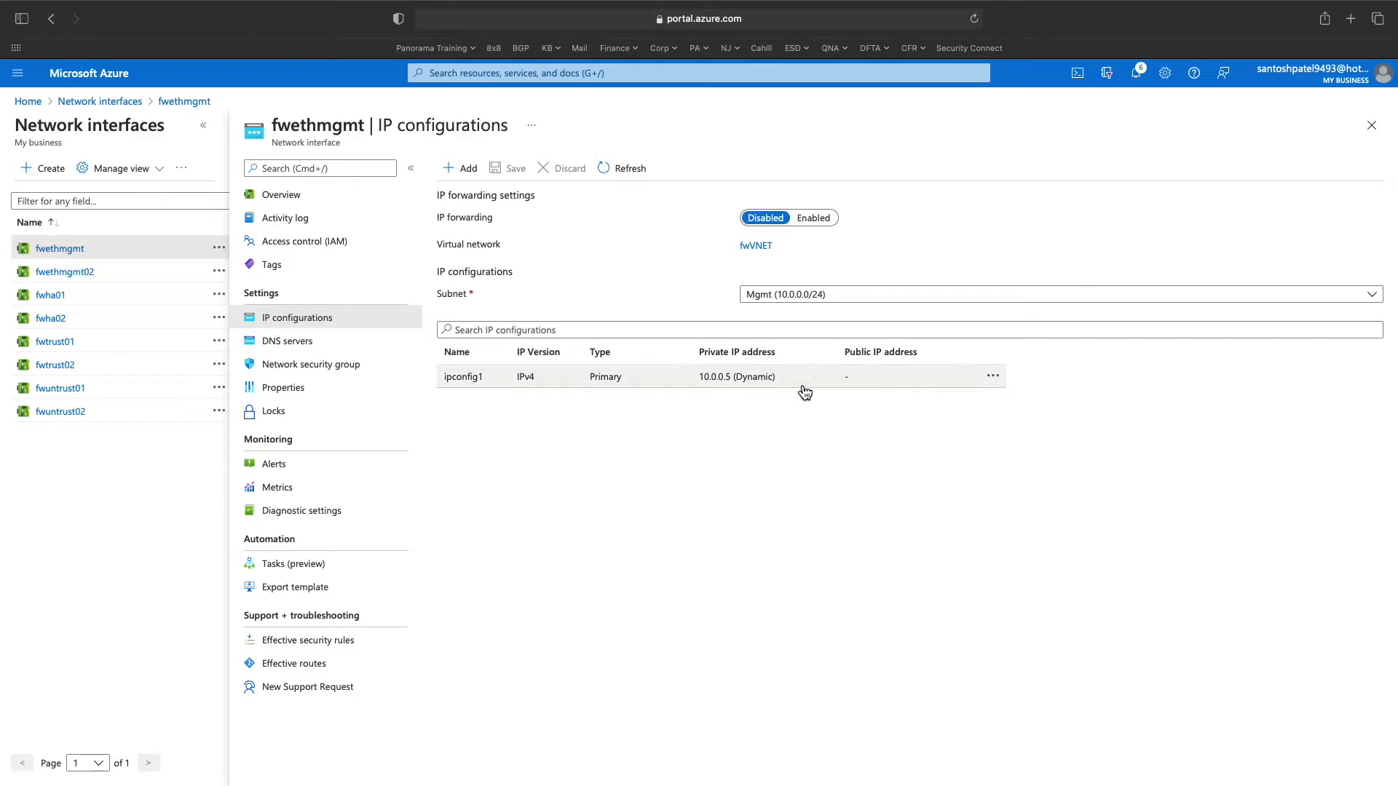
{"action": "left_click", "coordinate": [583, 377]}
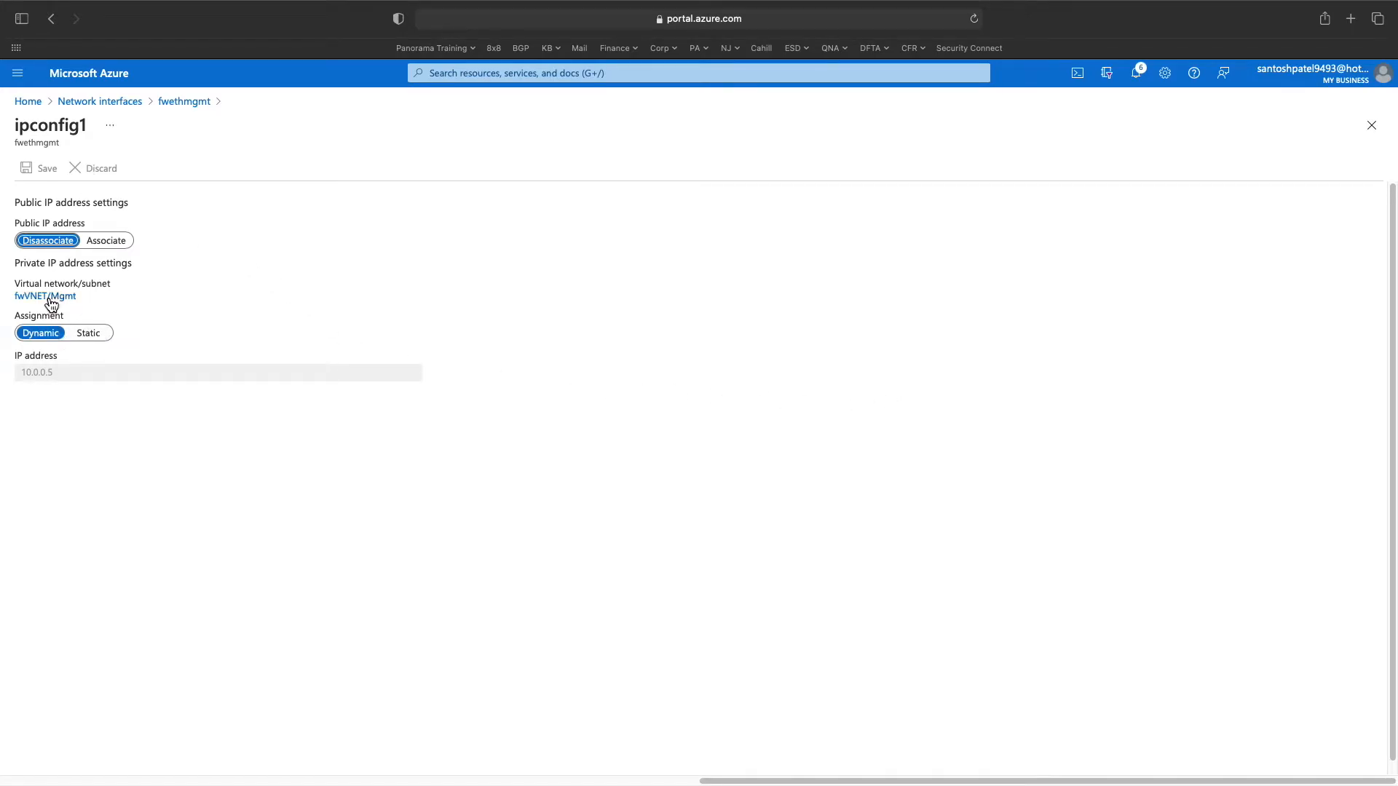
{"action": "left_click", "coordinate": [102, 243]}
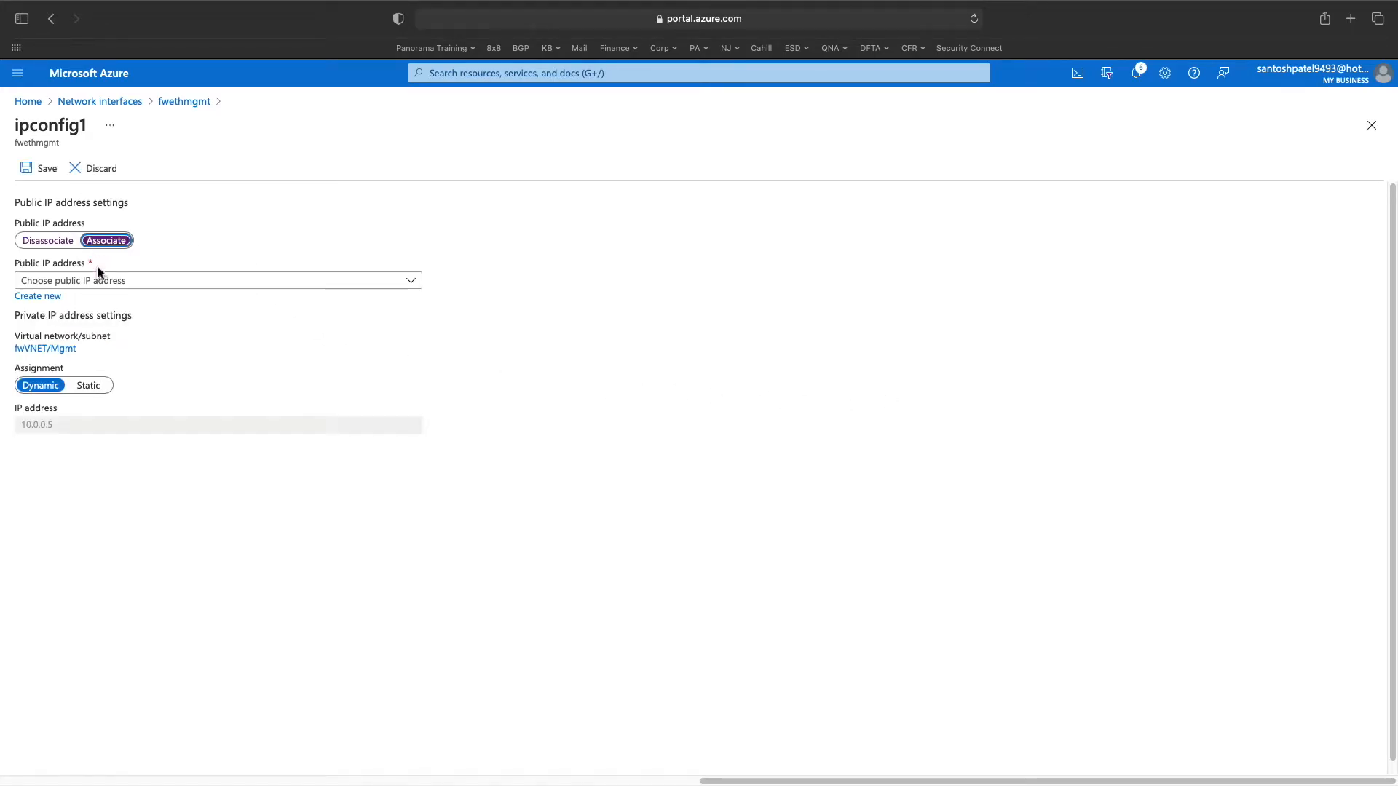
{"action": "left_click", "coordinate": [243, 283]}
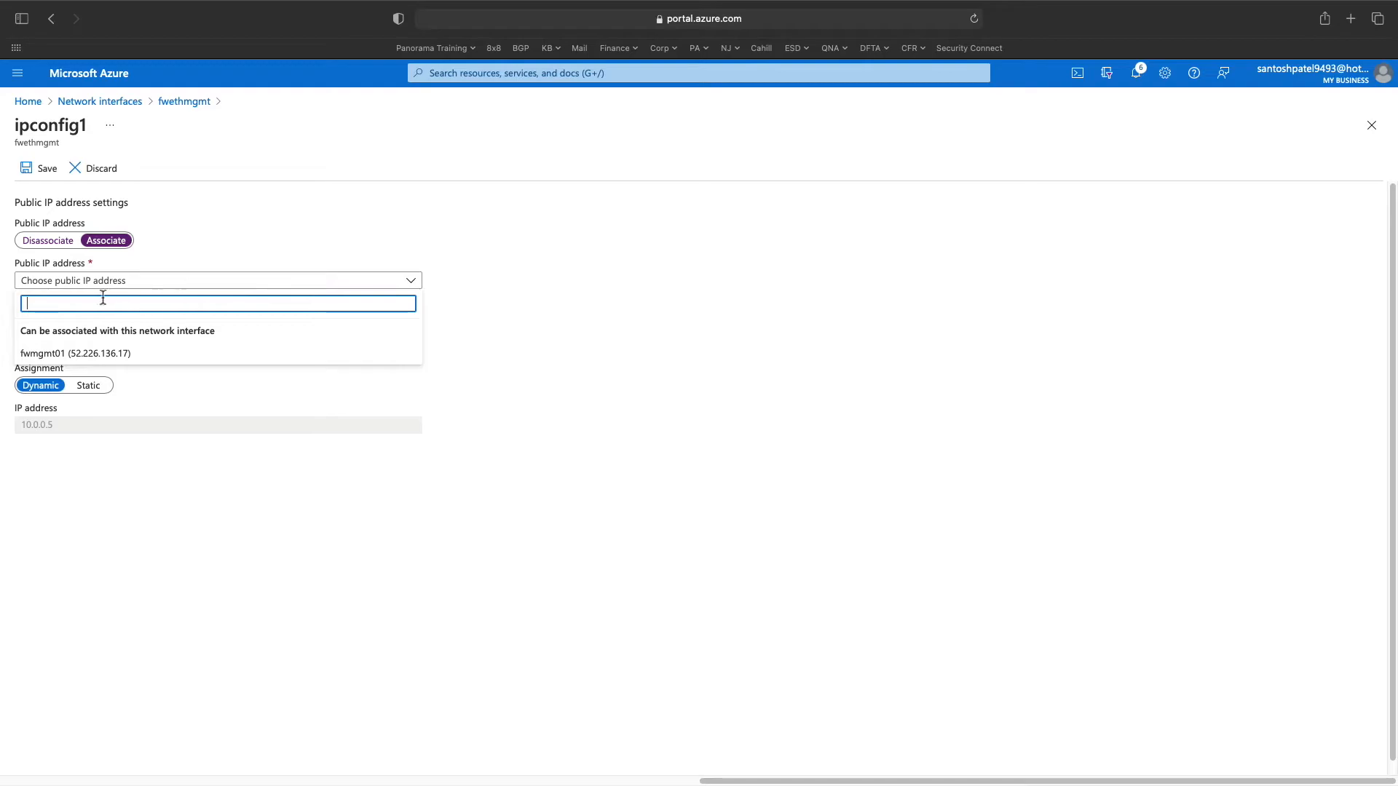
{"action": "left_click", "coordinate": [73, 360]}
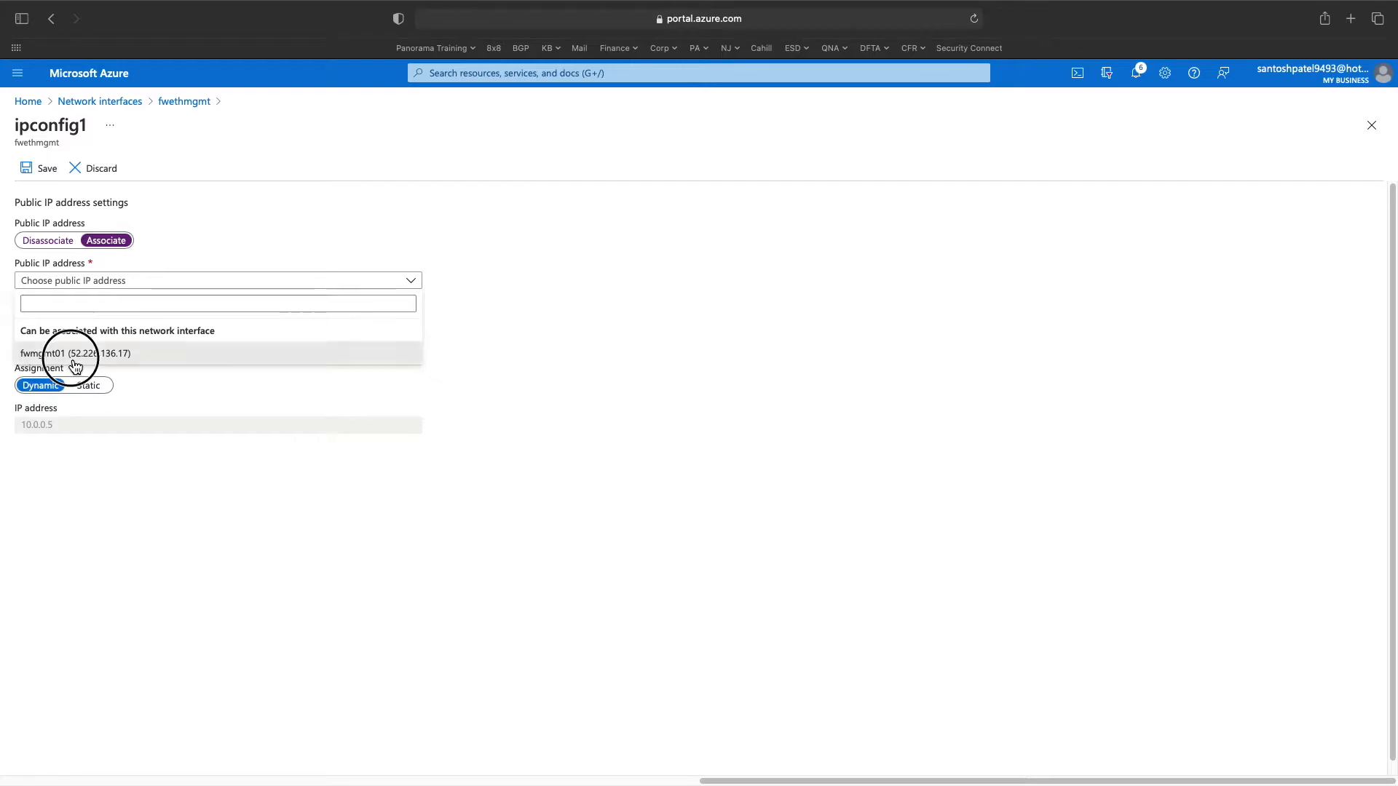
{"action": "left_click", "coordinate": [42, 182]}
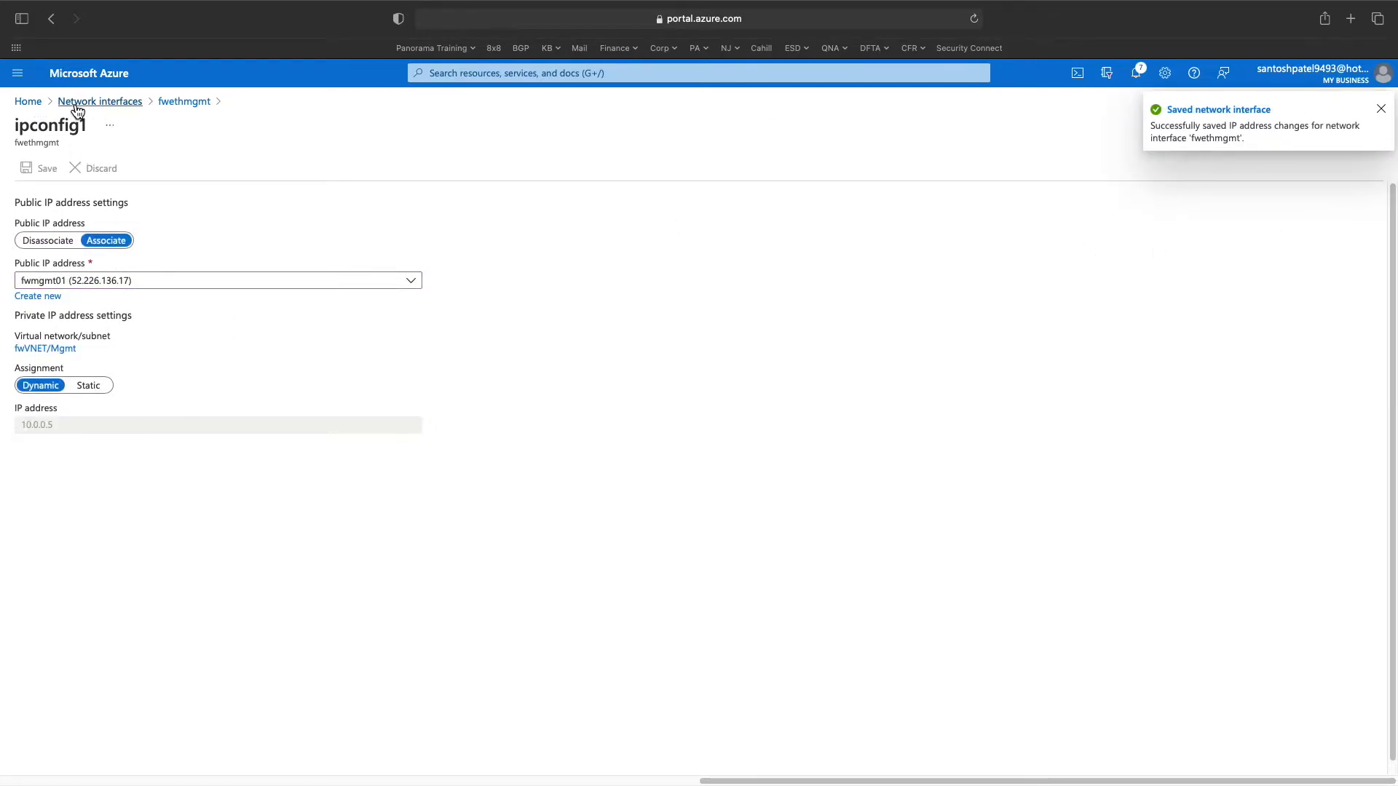
{"action": "left_click", "coordinate": [100, 101]}
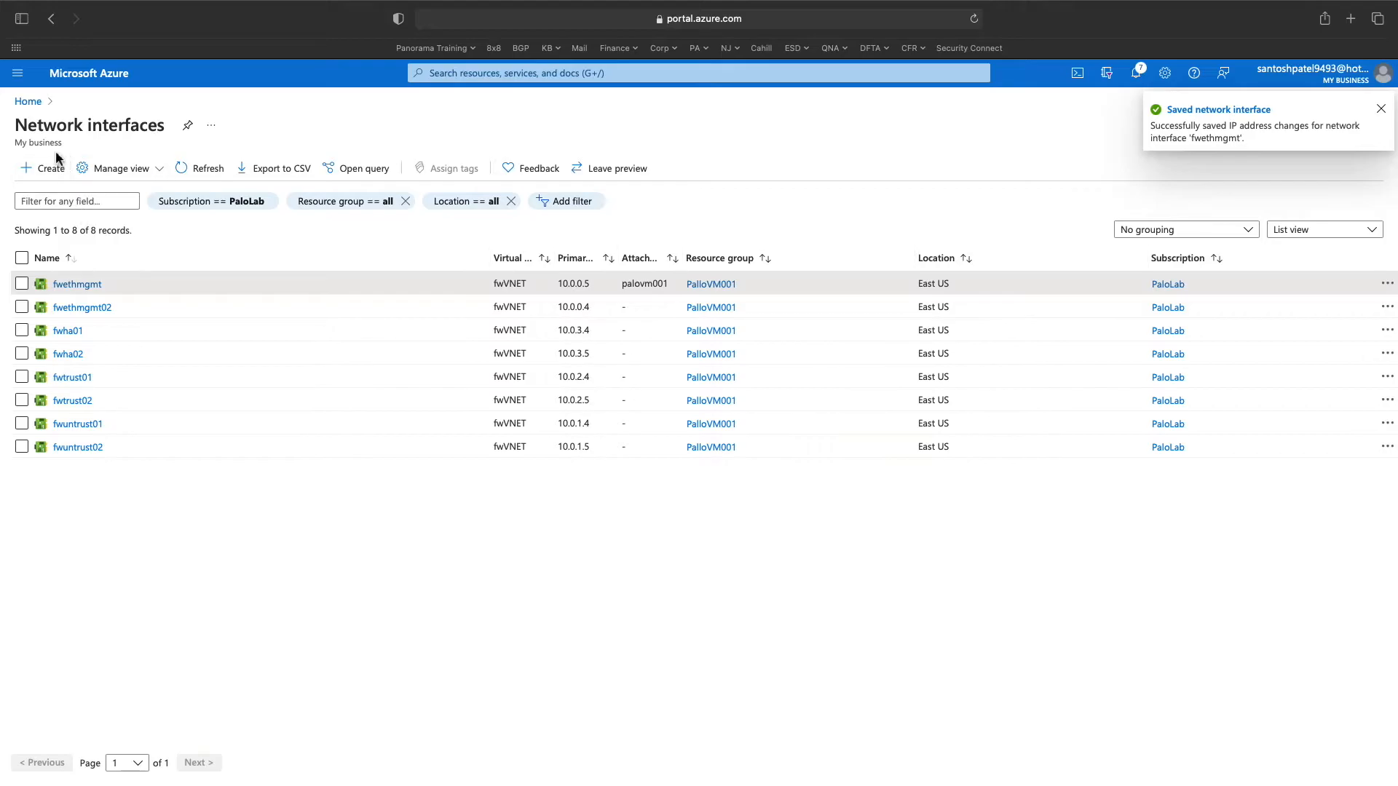
- Check palovm001's Networking after a refresh, then return to Overview showing public IP 52.226.136.17
{"action": "left_click", "coordinate": [28, 102]}
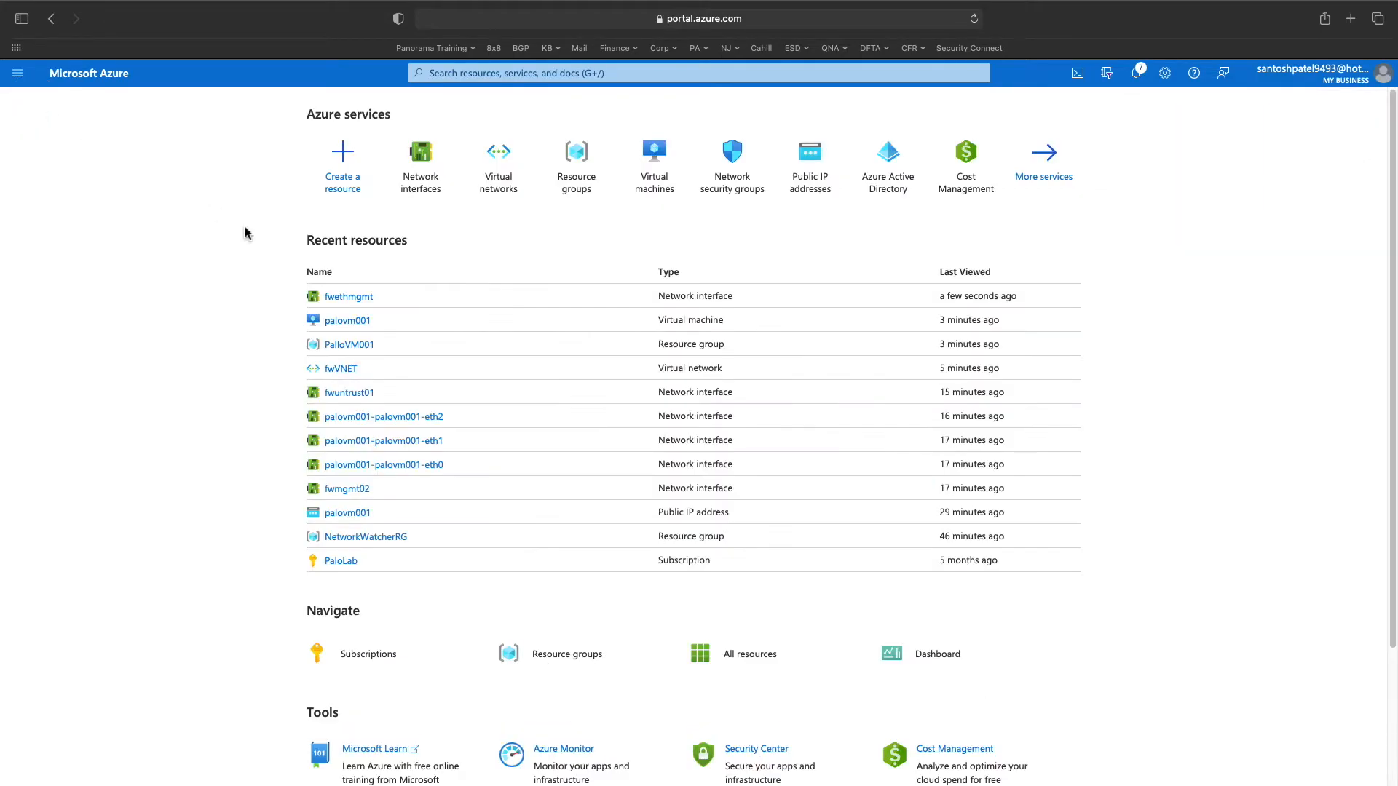
{"action": "left_click", "coordinate": [349, 320]}
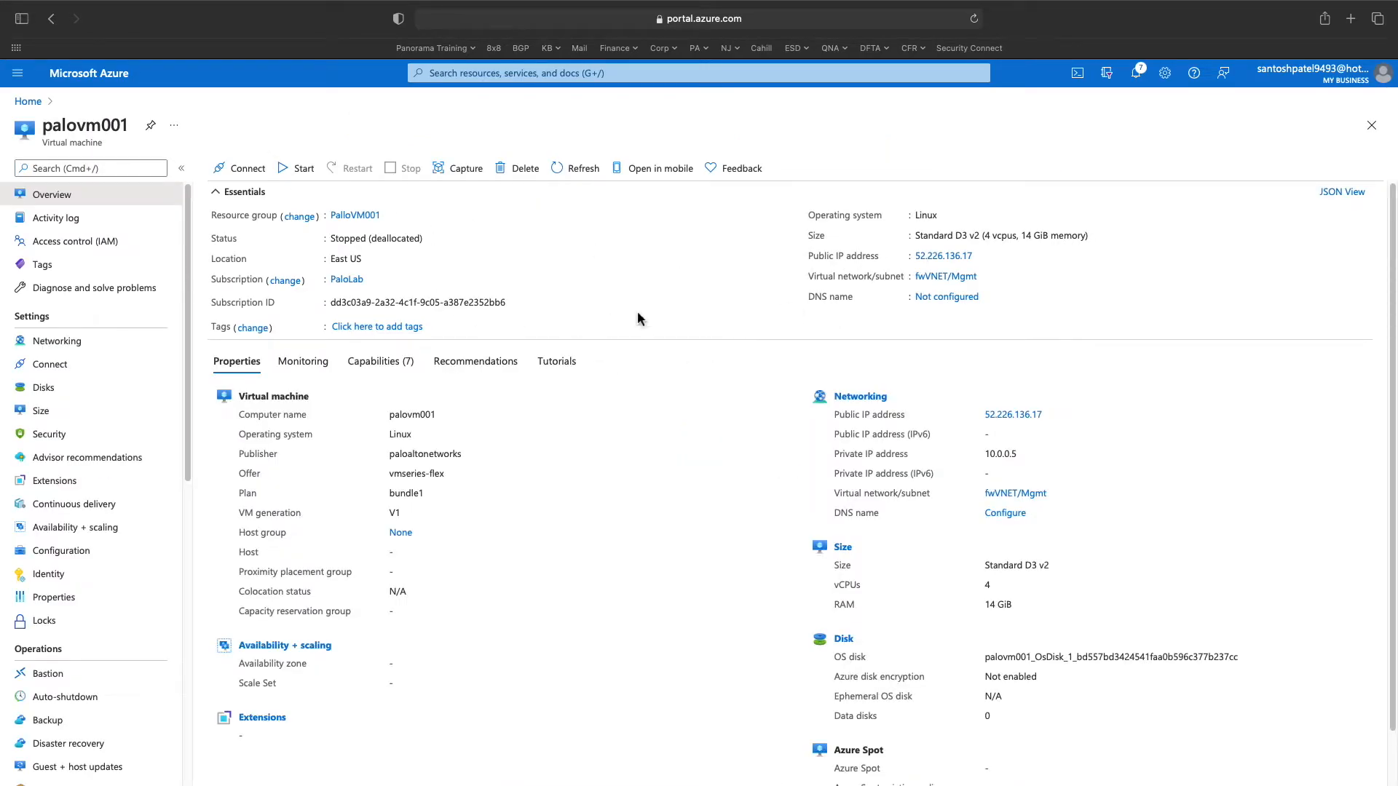
{"action": "mouse_move", "coordinate": [950, 263]}
{"action": "left_click", "coordinate": [82, 348]}
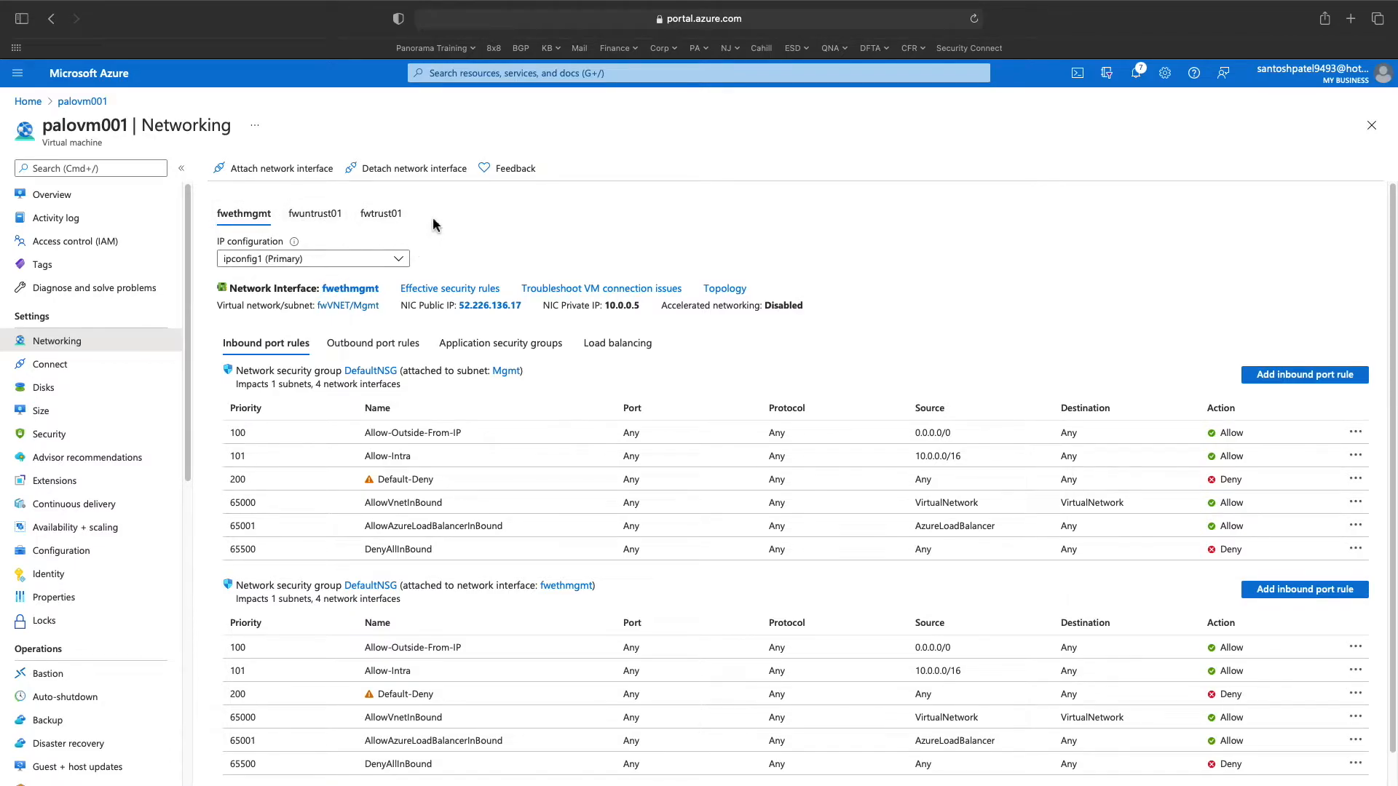
{"action": "left_click", "coordinate": [974, 19]}
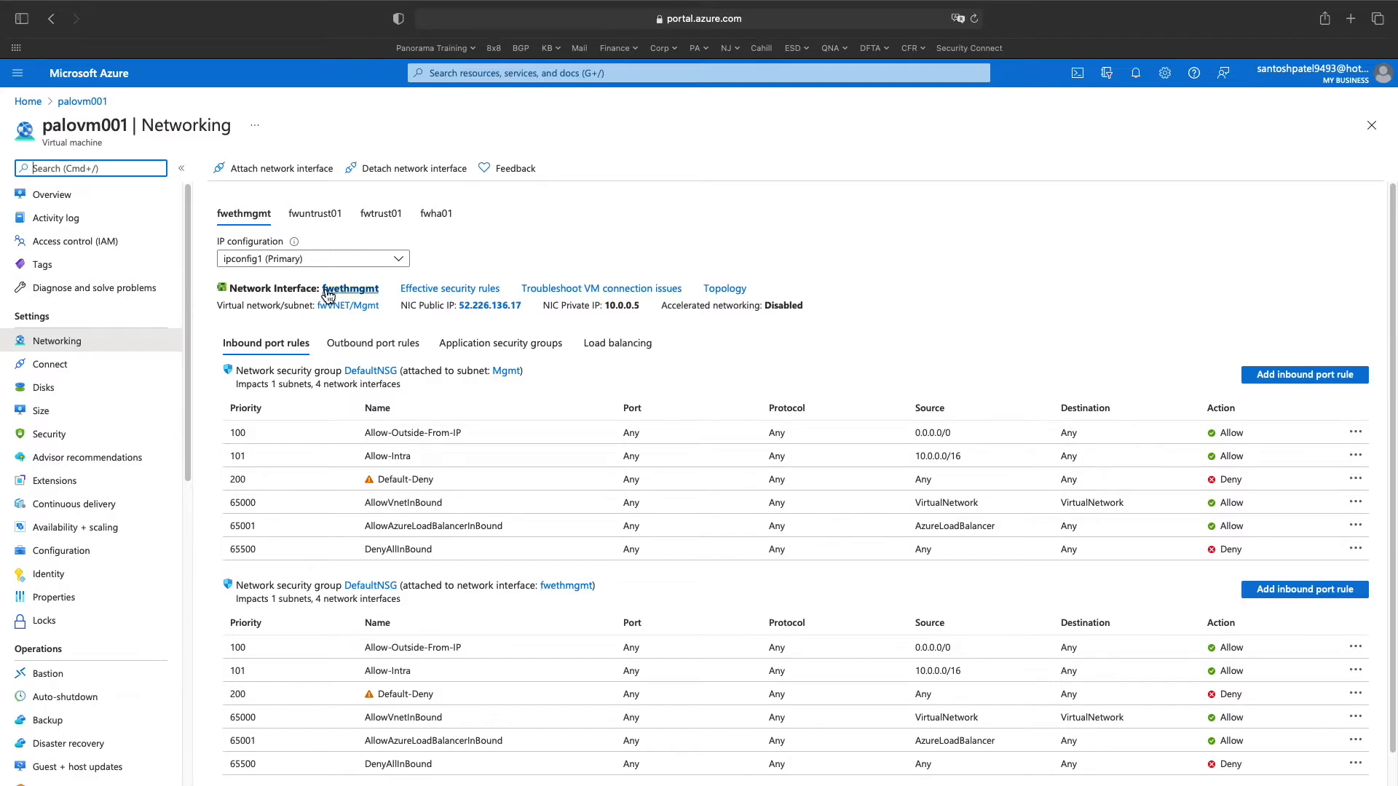
{"action": "left_click", "coordinate": [99, 200]}
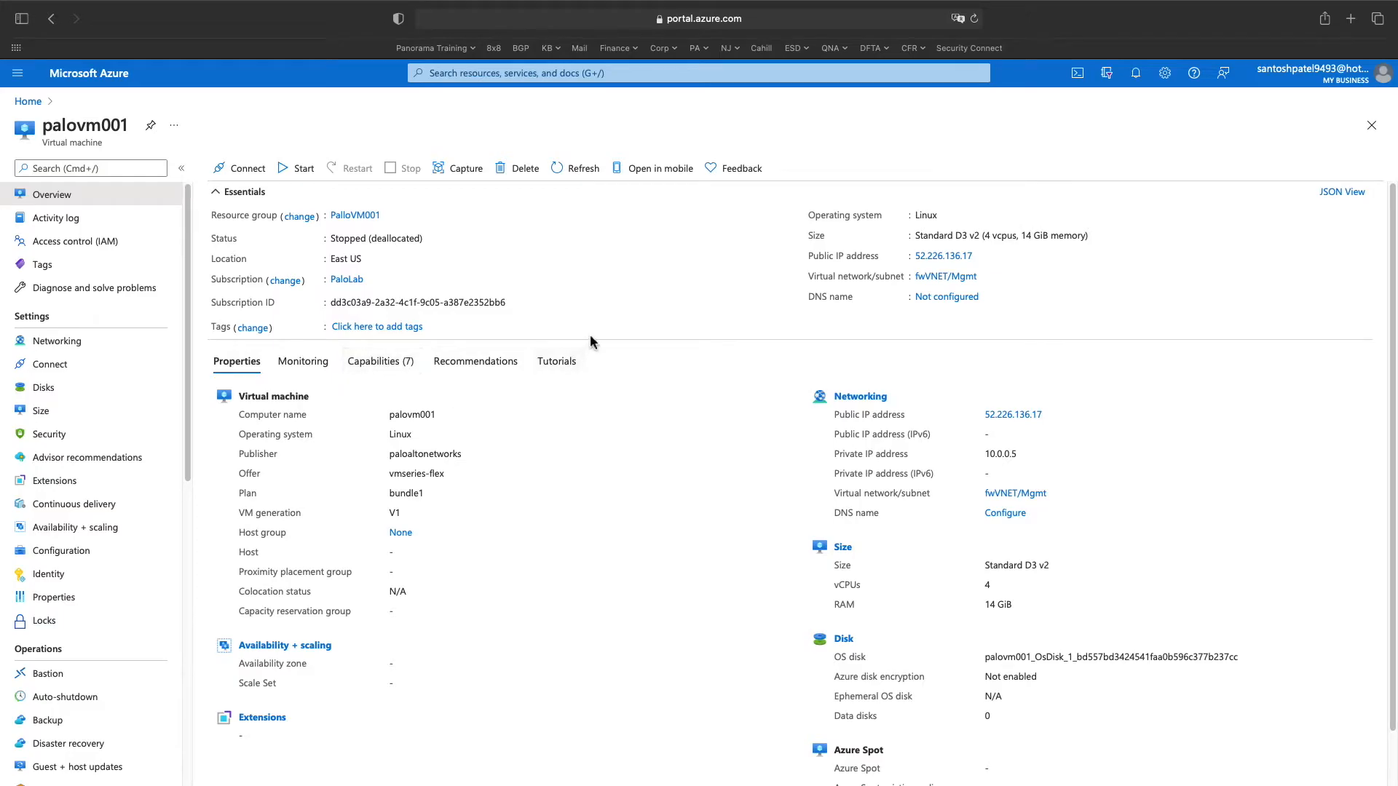
- Start palovm001 from its Overview page and confirm its status shows Starting
{"action": "mouse_move", "coordinate": [969, 264]}
{"action": "left_click", "coordinate": [281, 171]}
{"action": "left_click", "coordinate": [301, 180]}
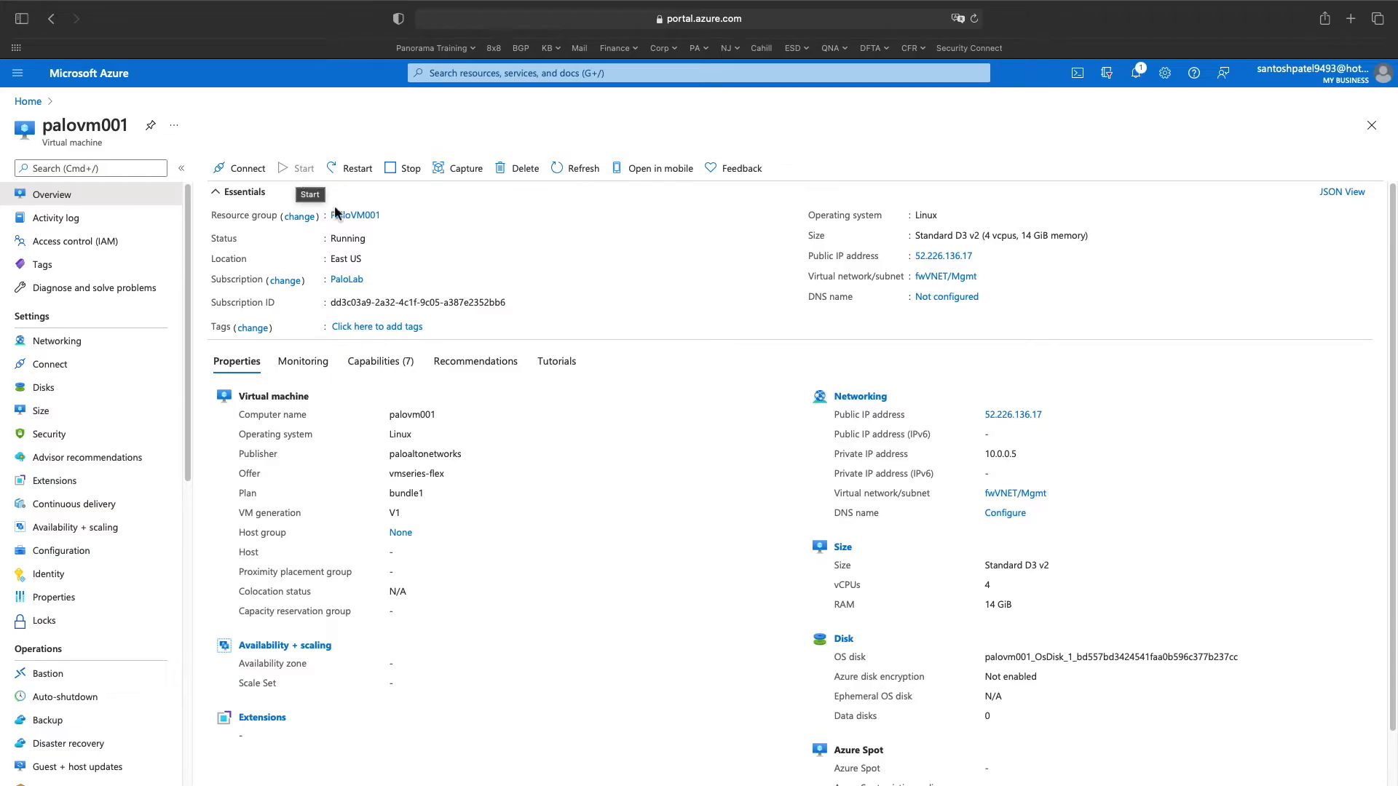
- Copy palovm001's public IP 52.226.136.17 and start a new Safari tab
{"action": "left_click", "coordinate": [982, 255]}
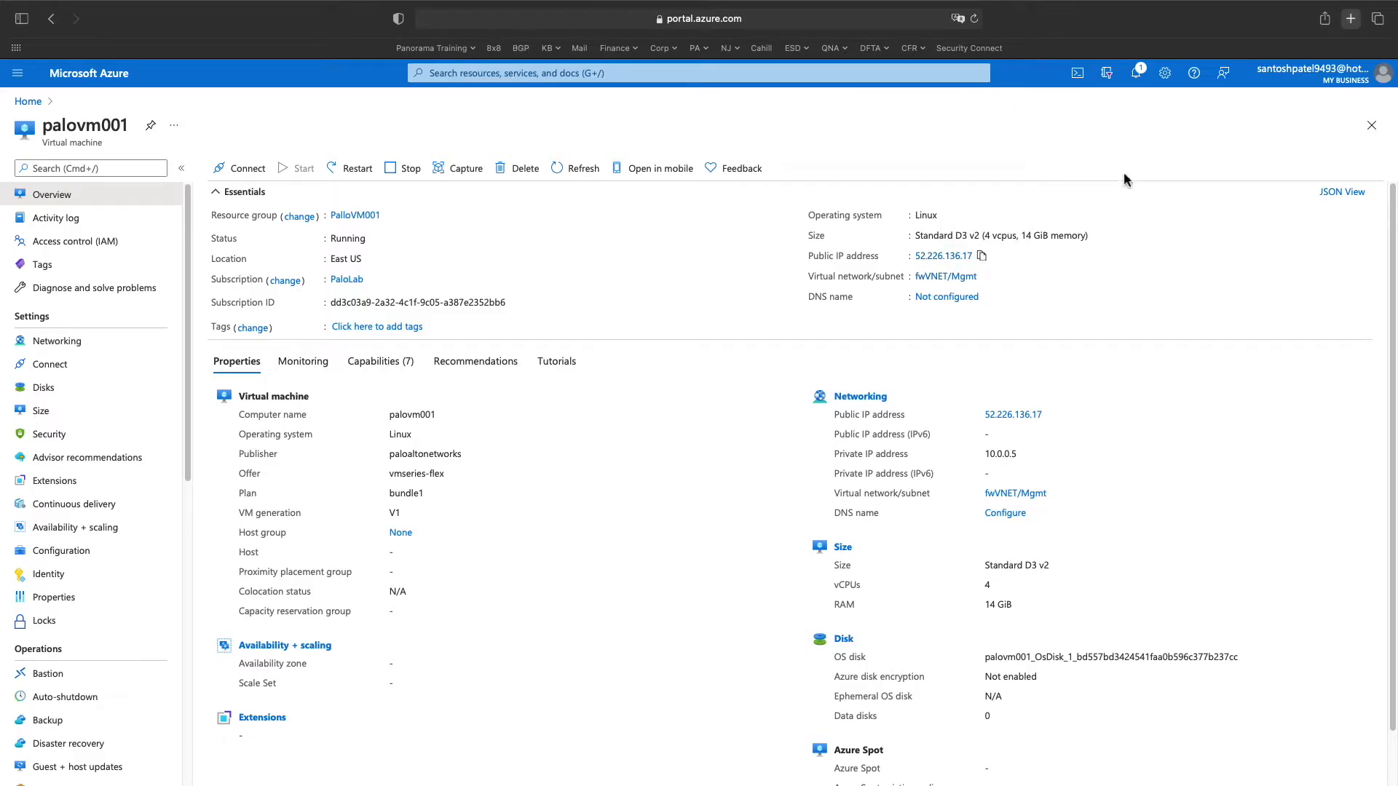
{"action": "key", "text": "super+t"}
{"action": "type", "text": "h"}
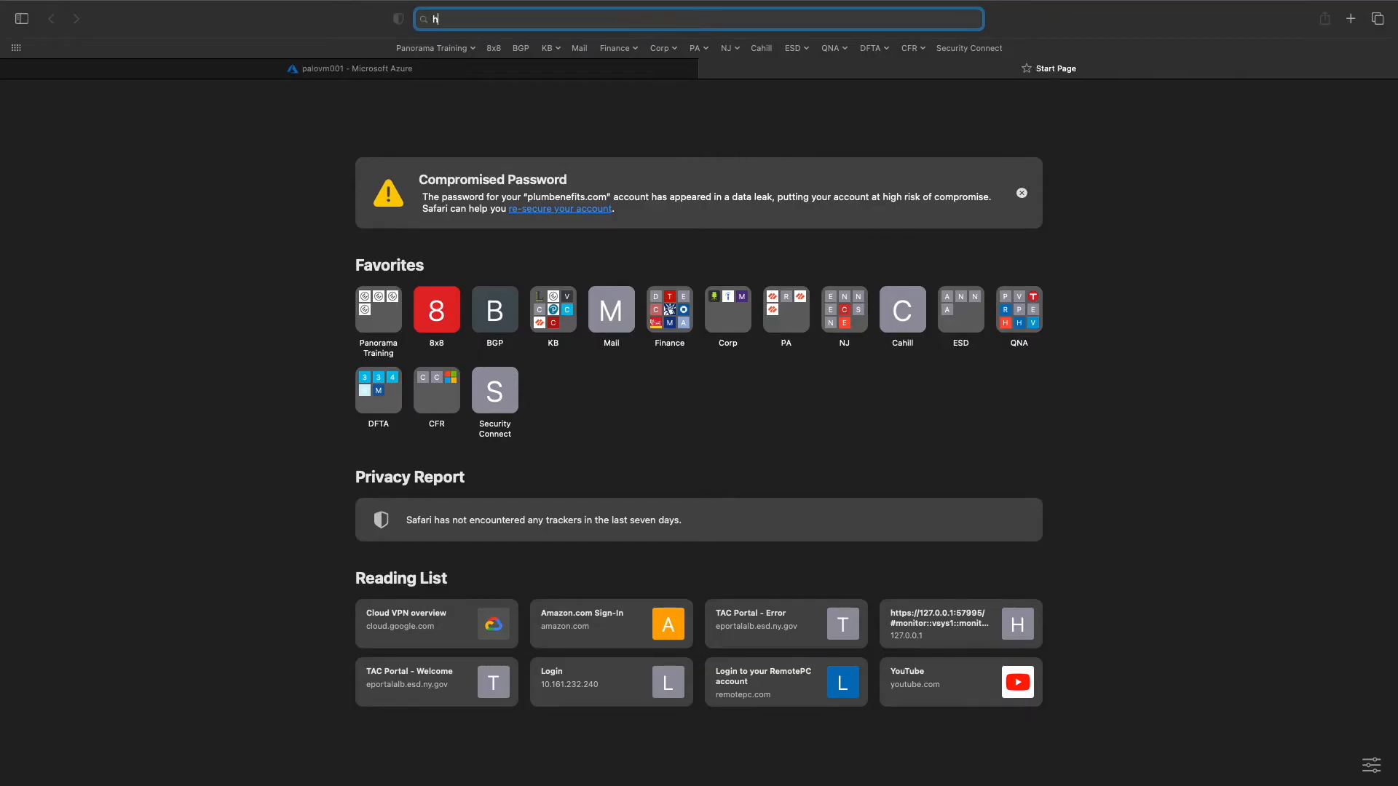
{"action": "type", "text": "ttps"}
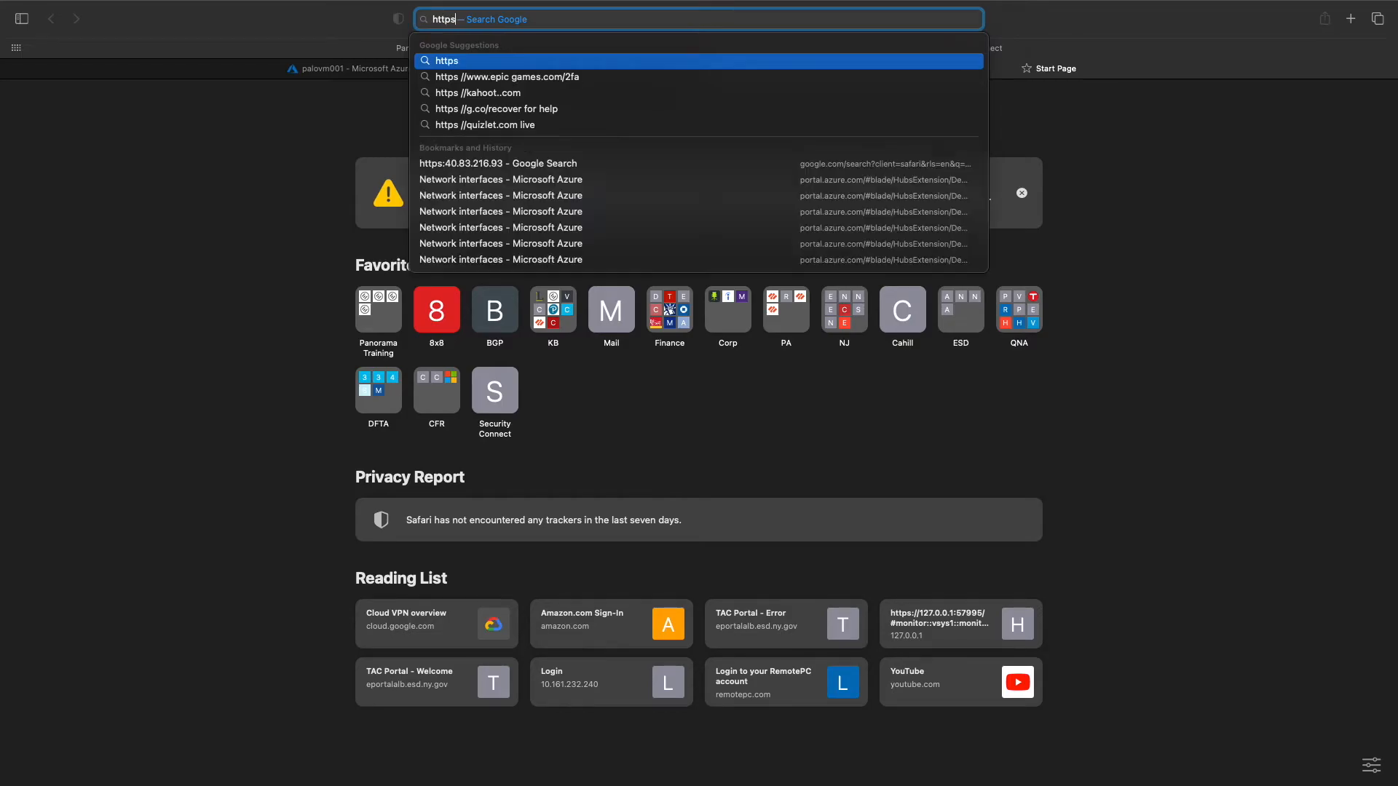
{"action": "type", "text": ":"}
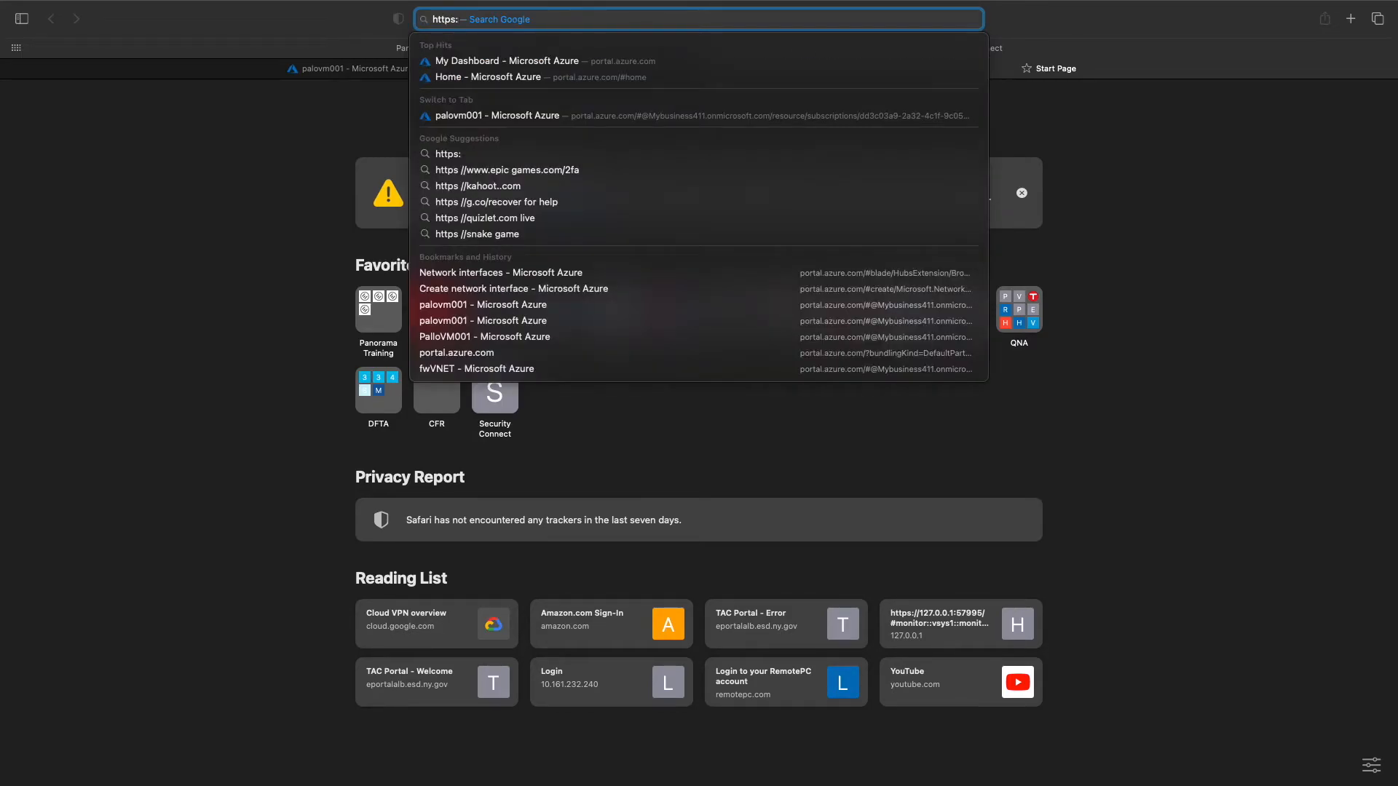
{"action": "type", "text": "//52.226.136.17"}
{"action": "type", "text": "52.226.136.17"}
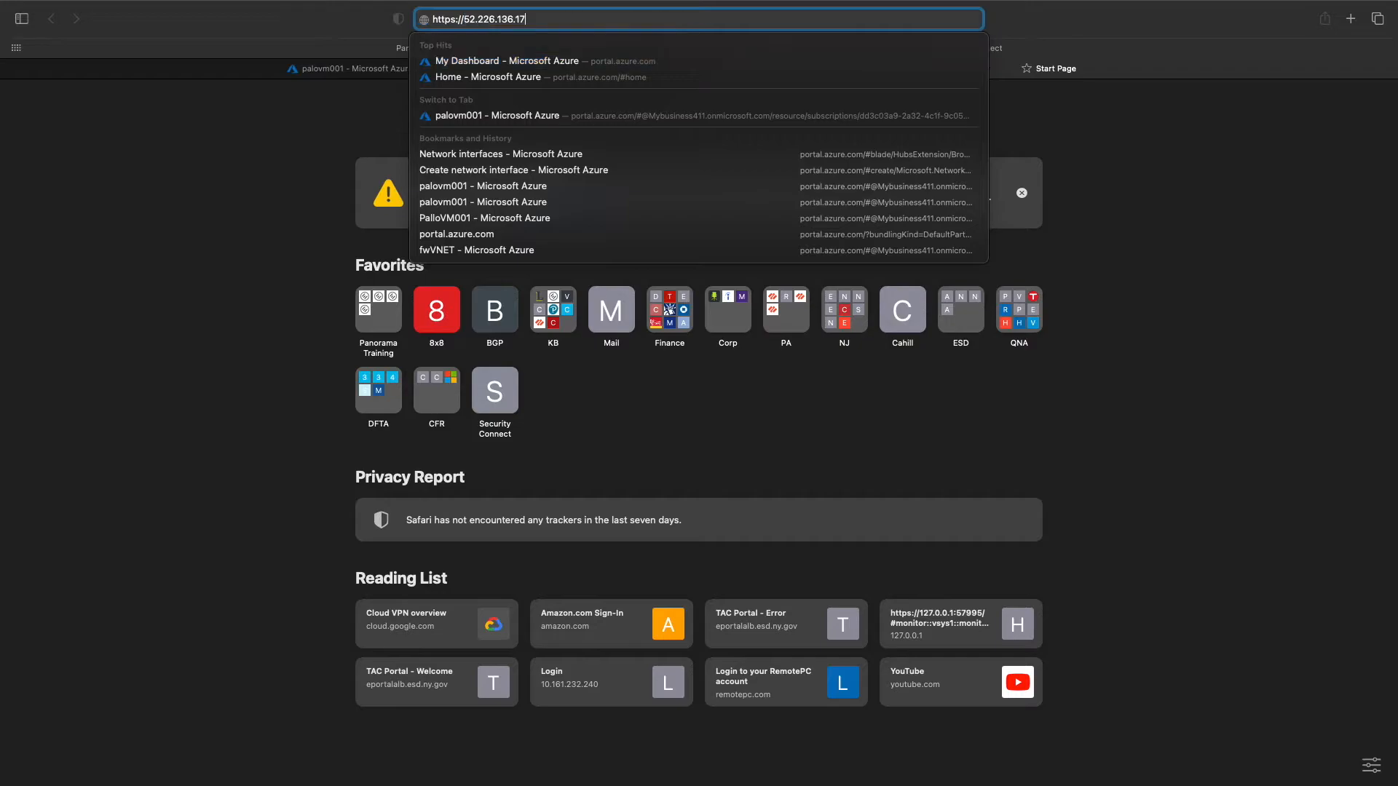
{"action": "key", "text": "Return"}
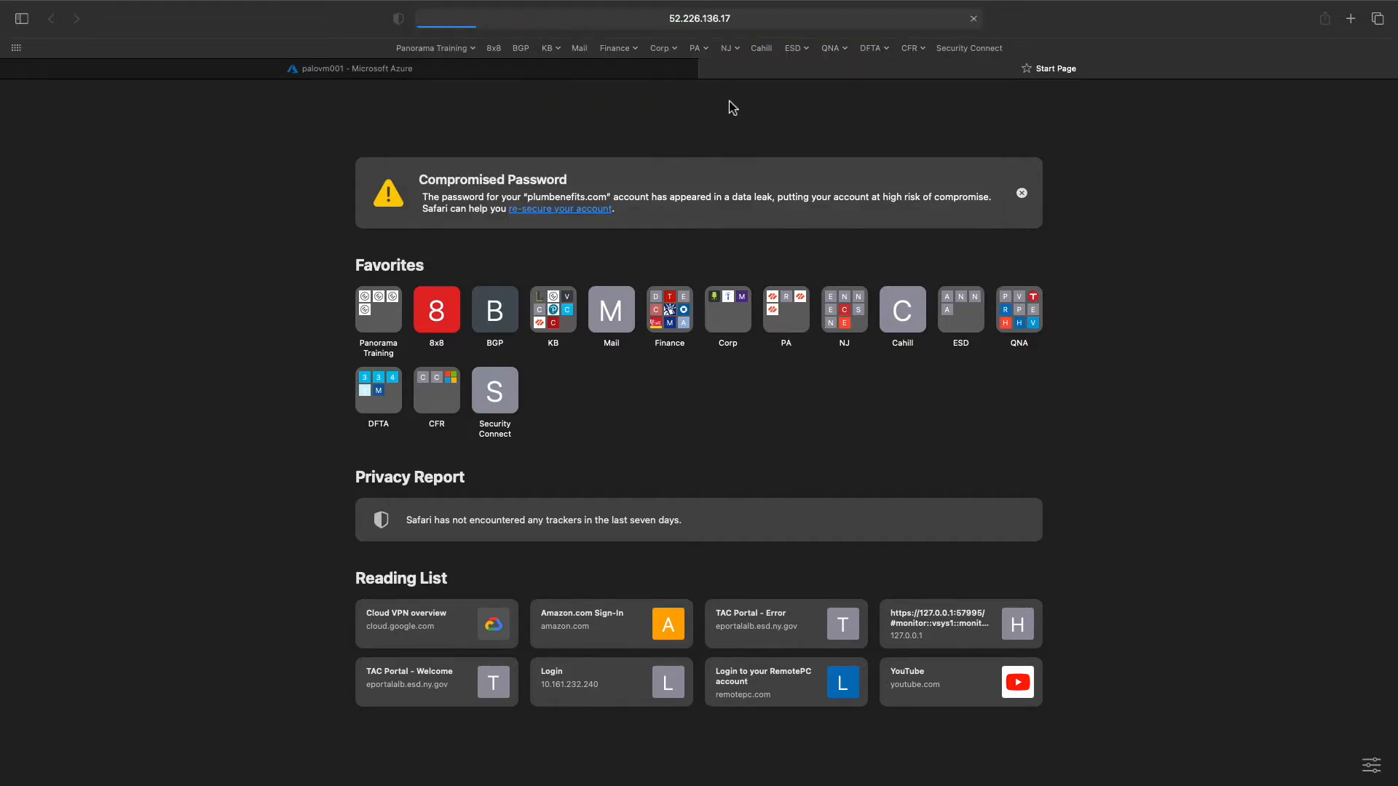
- Switch between the Azure VM tab and the firewall tab until the Palo Alto login page appears
{"action": "left_click", "coordinate": [662, 76]}
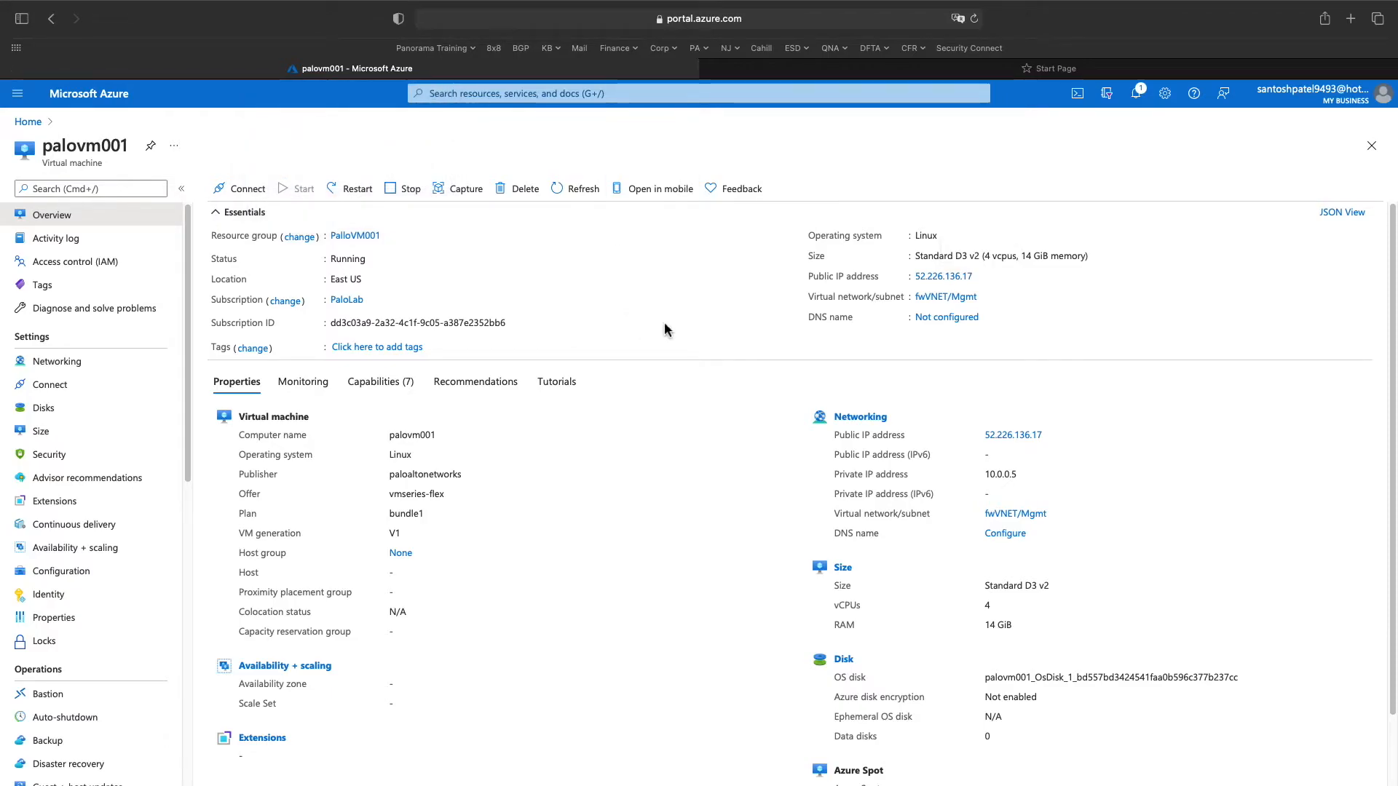
{"action": "left_click", "coordinate": [758, 73]}
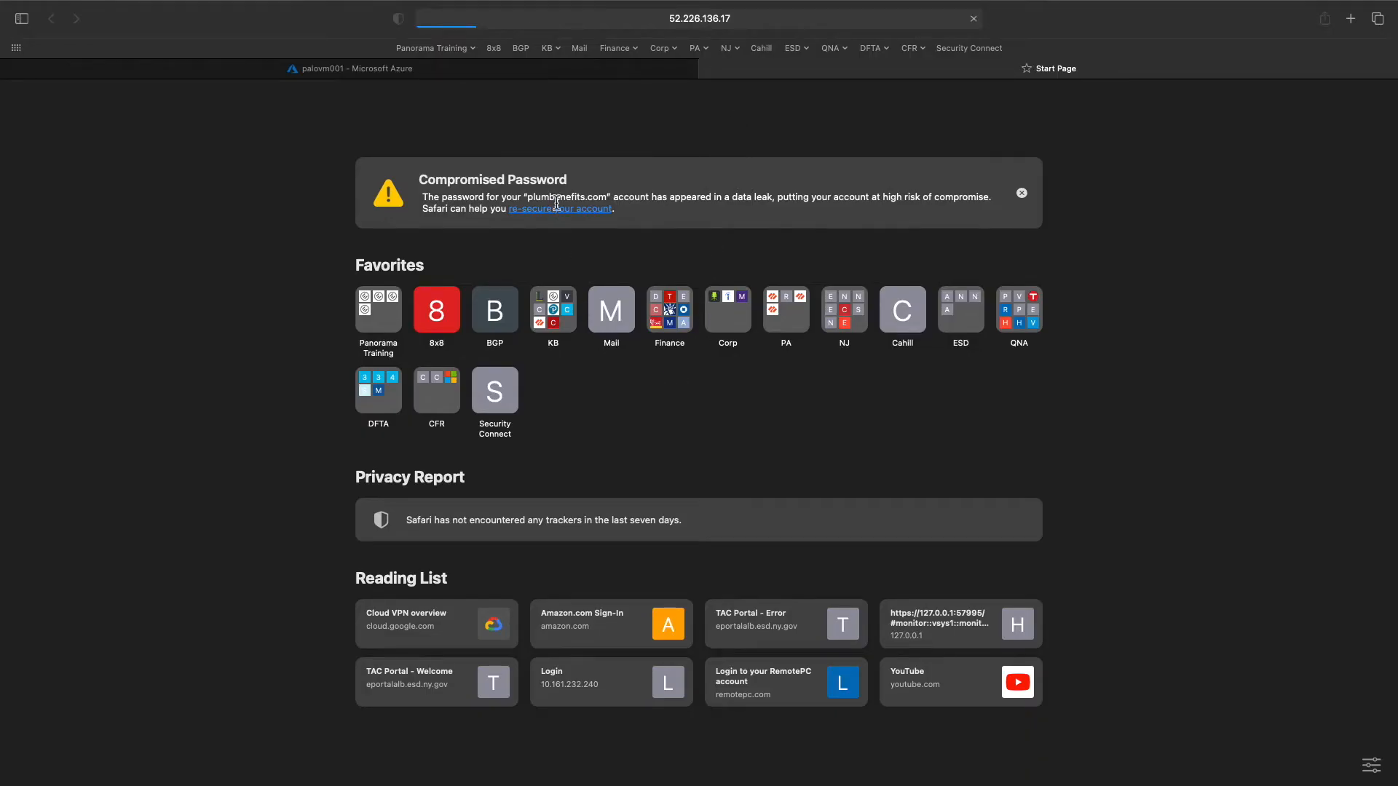
{"action": "left_click", "coordinate": [538, 74]}
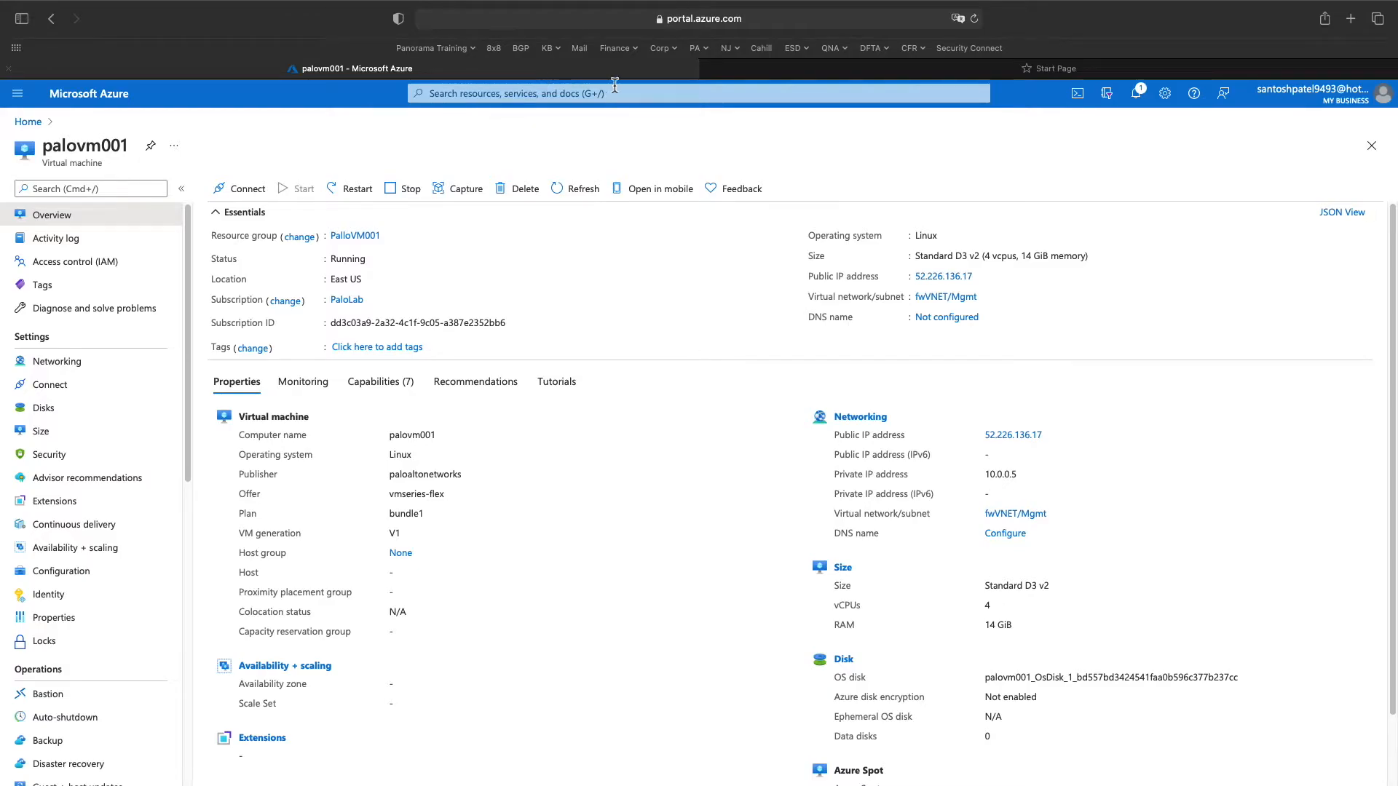
{"action": "left_click", "coordinate": [800, 78]}
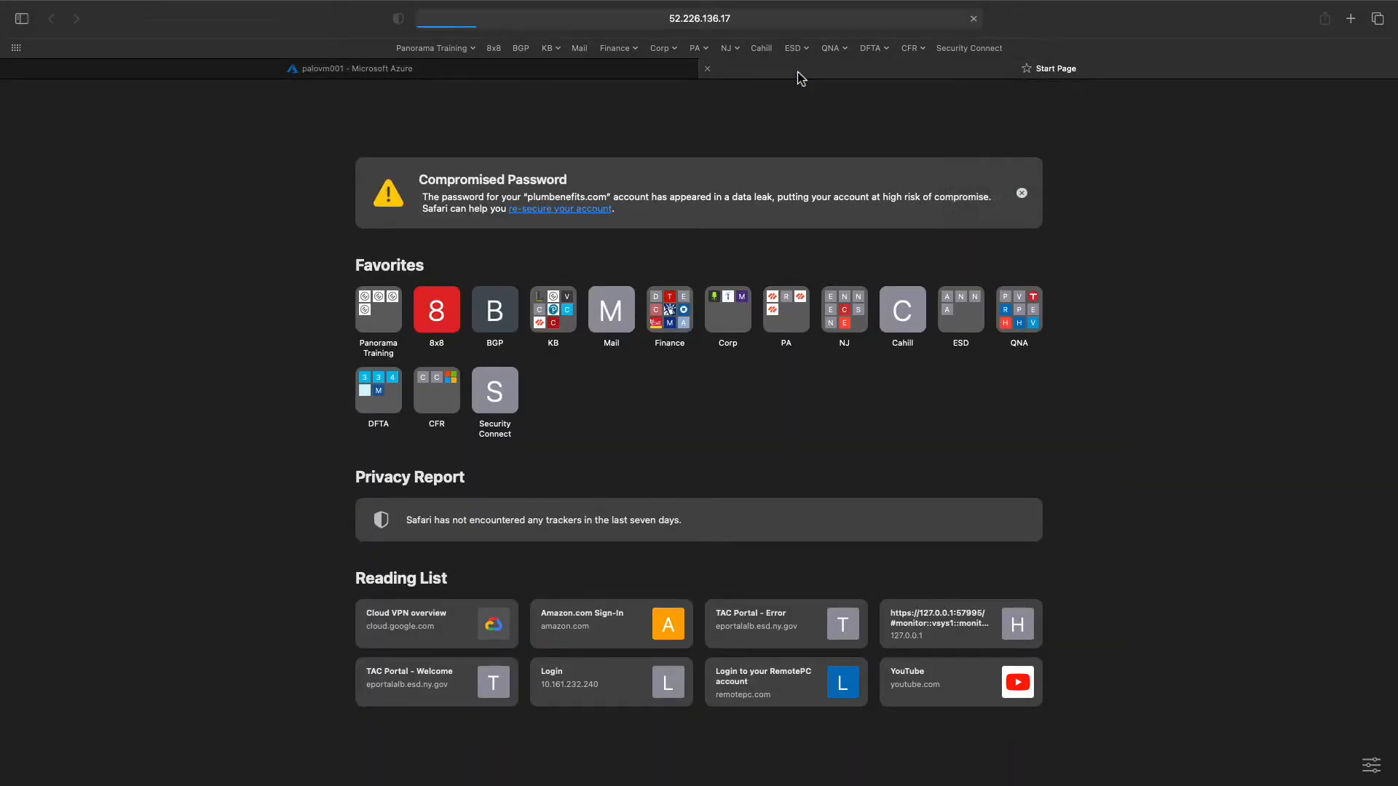
{"action": "mouse_move", "coordinate": [582, 76]}
{"action": "left_click", "coordinate": [558, 76]}
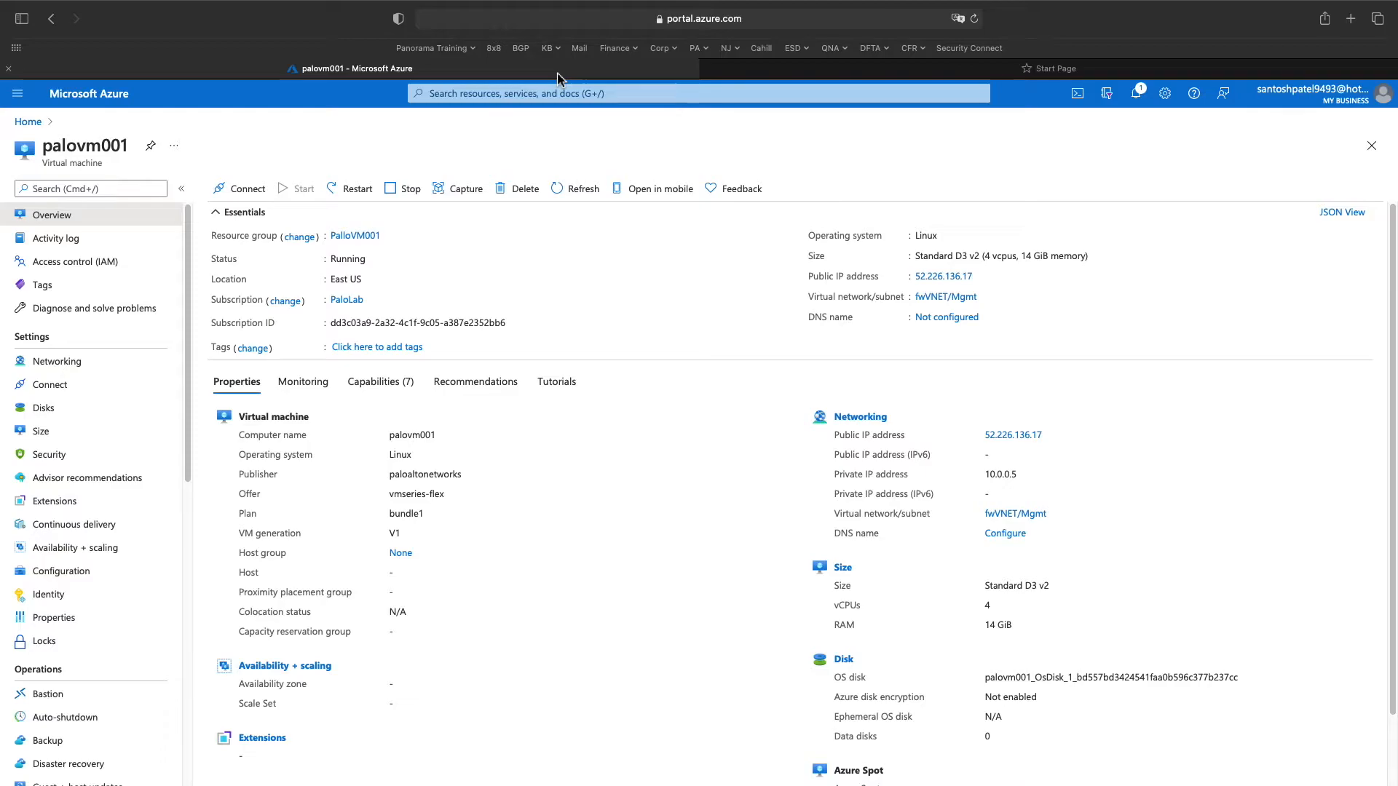
{"action": "mouse_move", "coordinate": [3, 421]}
{"action": "left_click", "coordinate": [22, 466]}
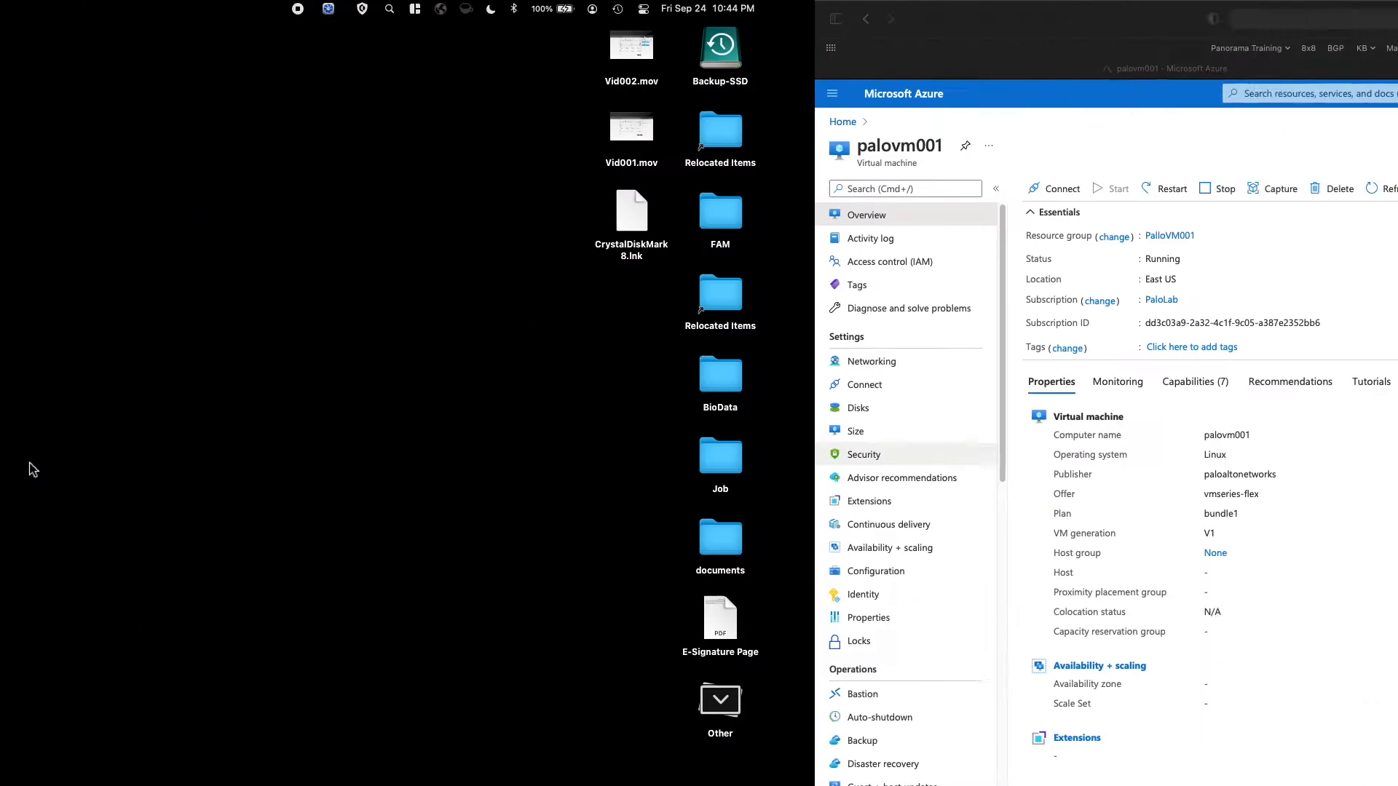
{"action": "left_click", "coordinate": [925, 10]}
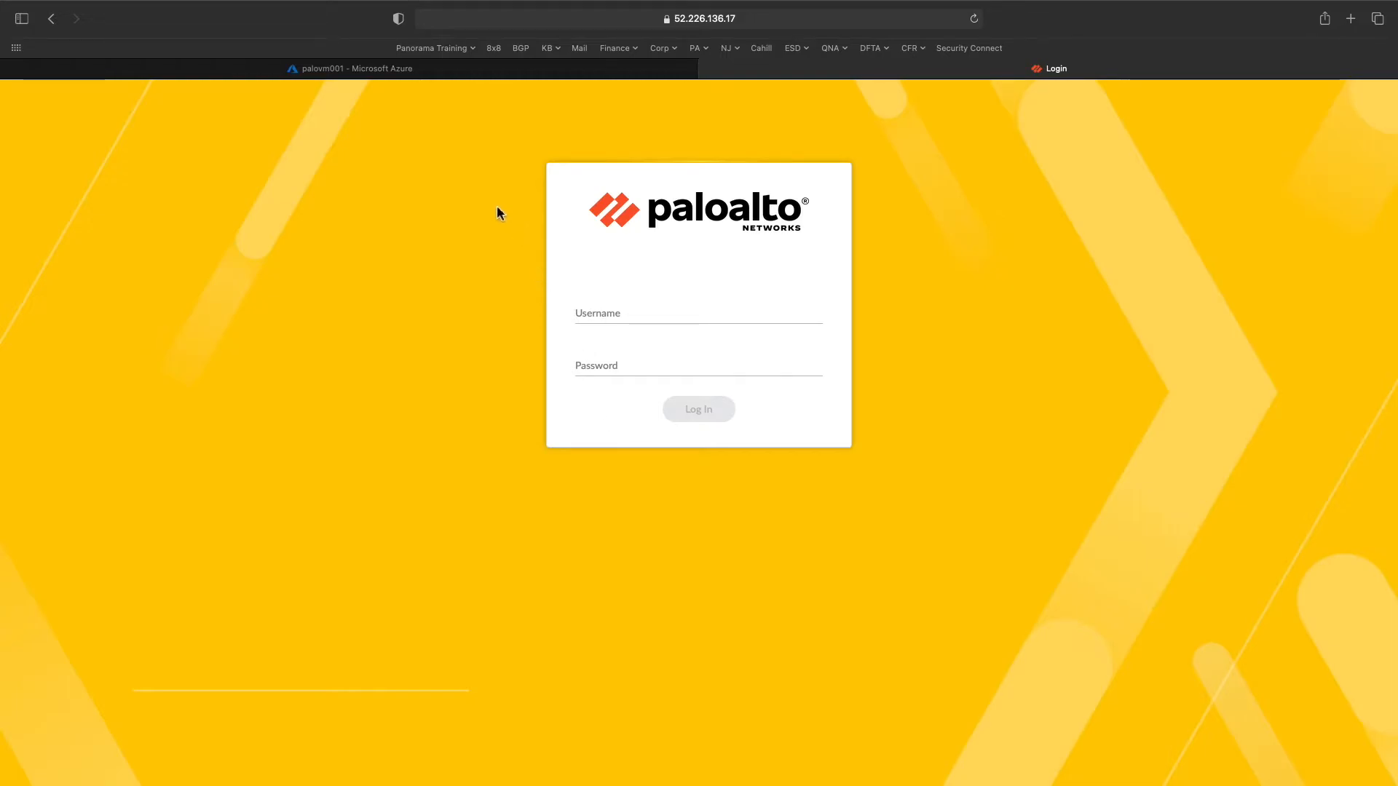
- Log in to the PA-VM web interface using Safari's saved administrator credentials
{"action": "left_click", "coordinate": [577, 312]}
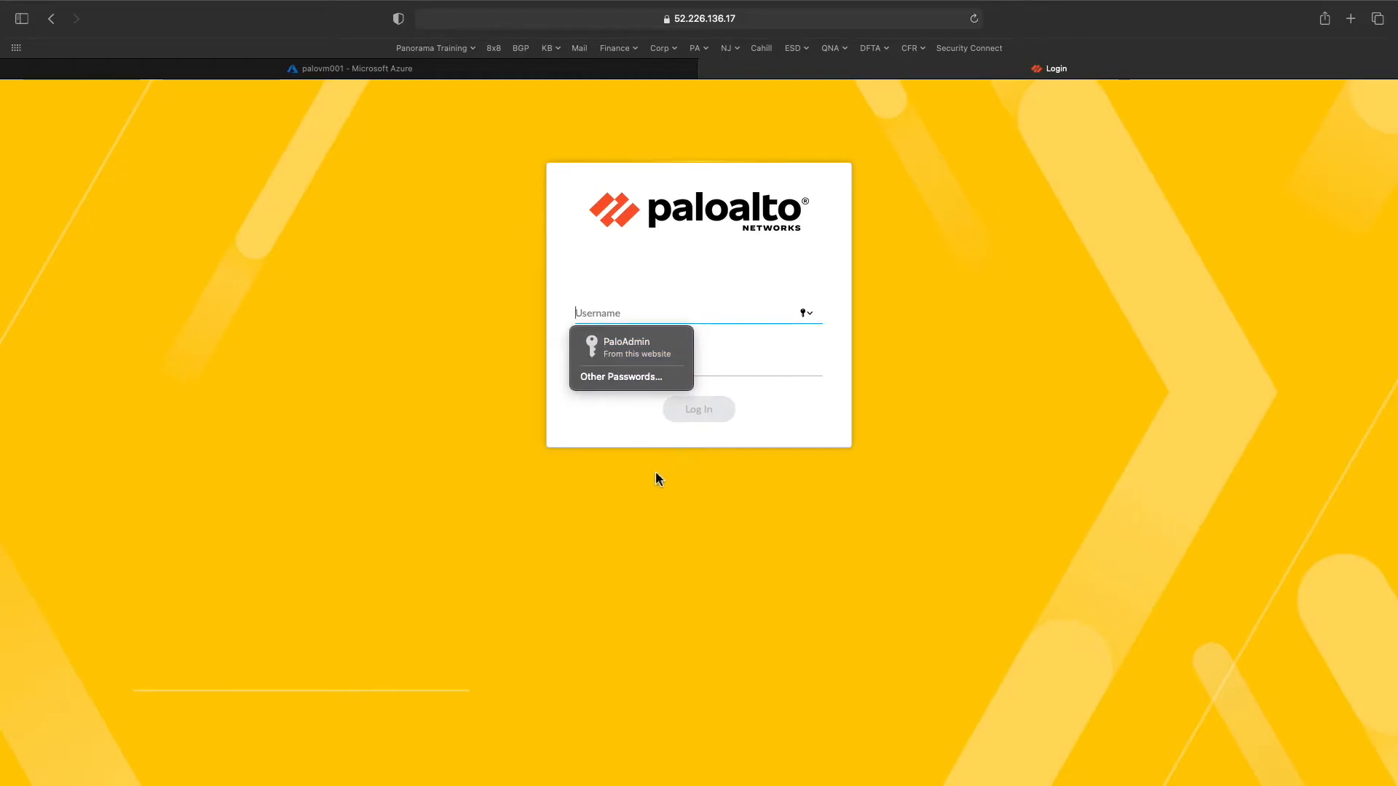
{"action": "left_click", "coordinate": [626, 346]}
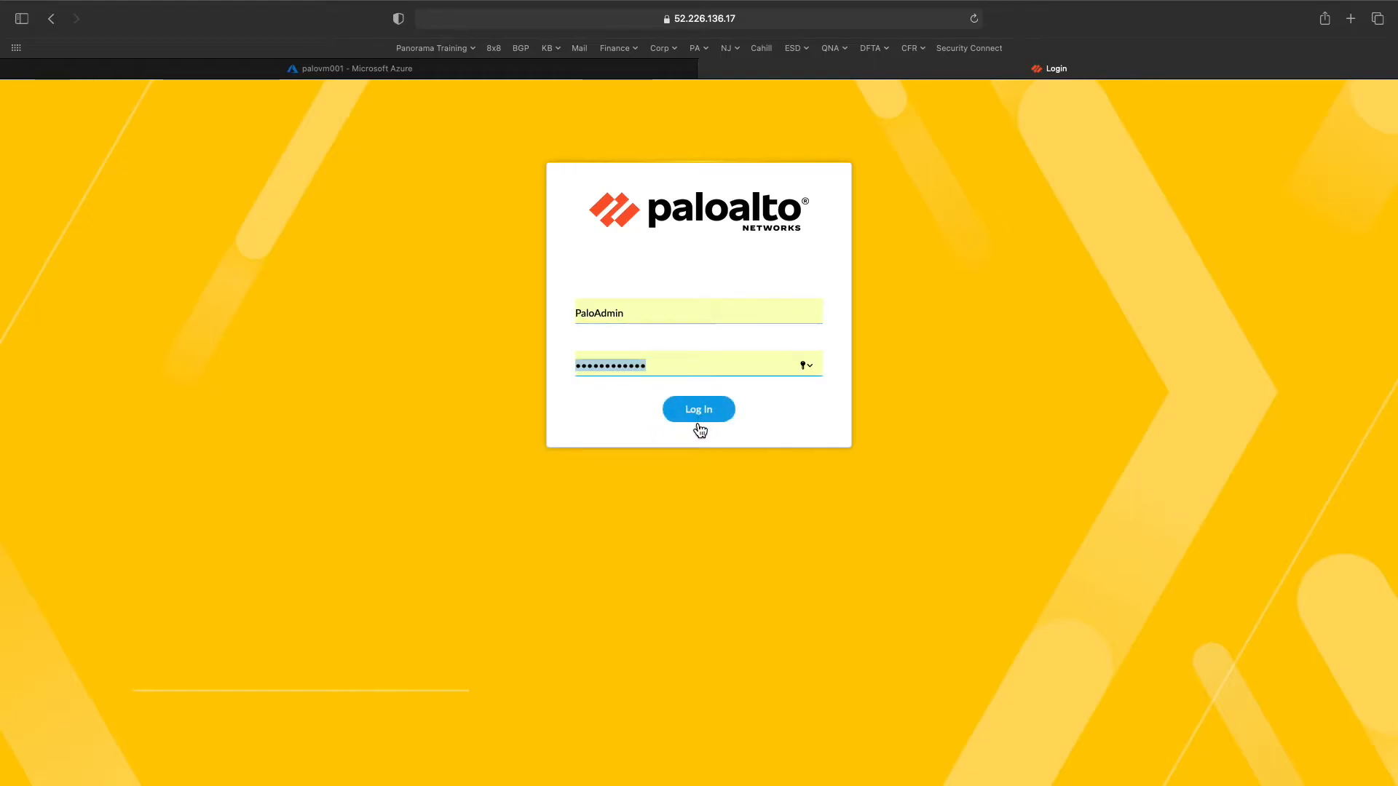
{"action": "left_click_drag", "start_coordinate": [600, 313], "coordinate": [562, 315]}
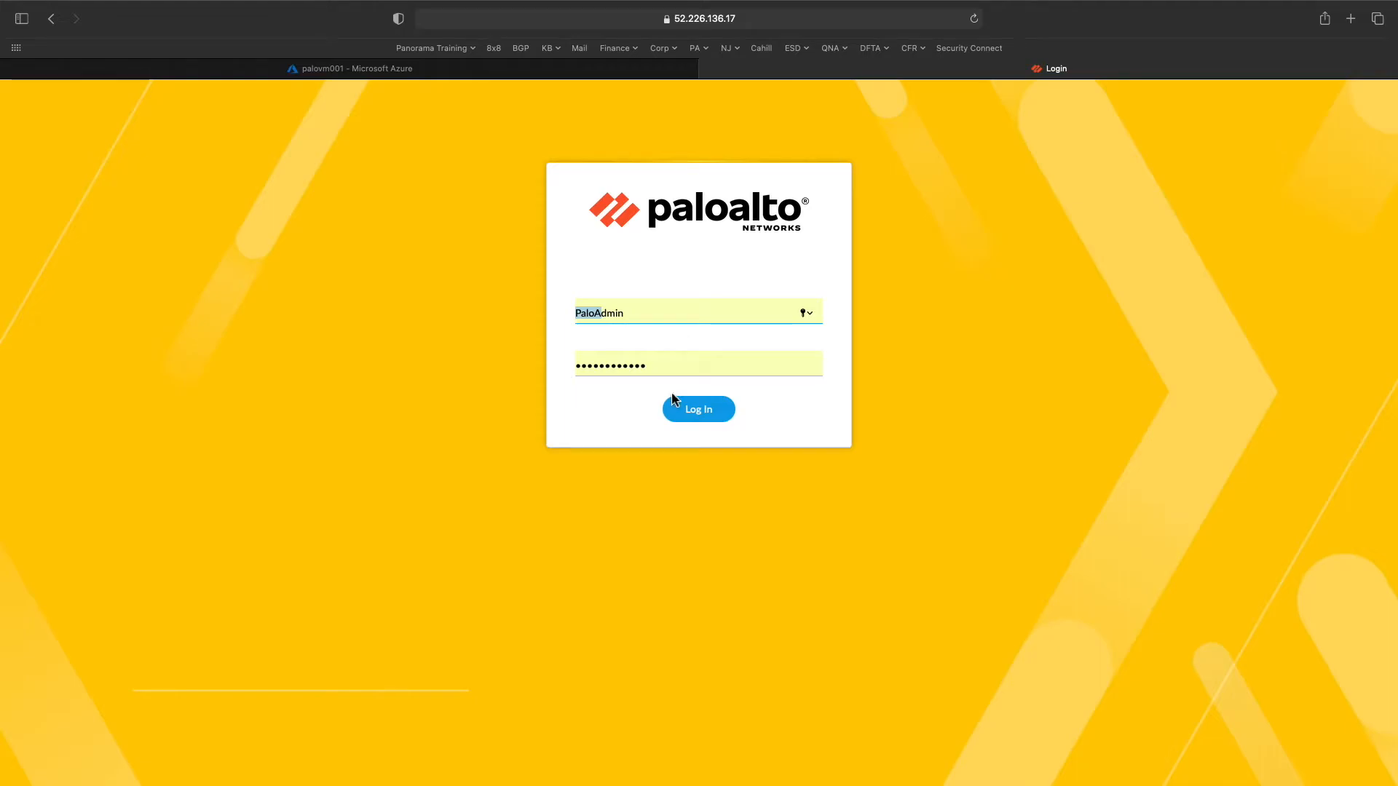
{"action": "left_click", "coordinate": [708, 421]}
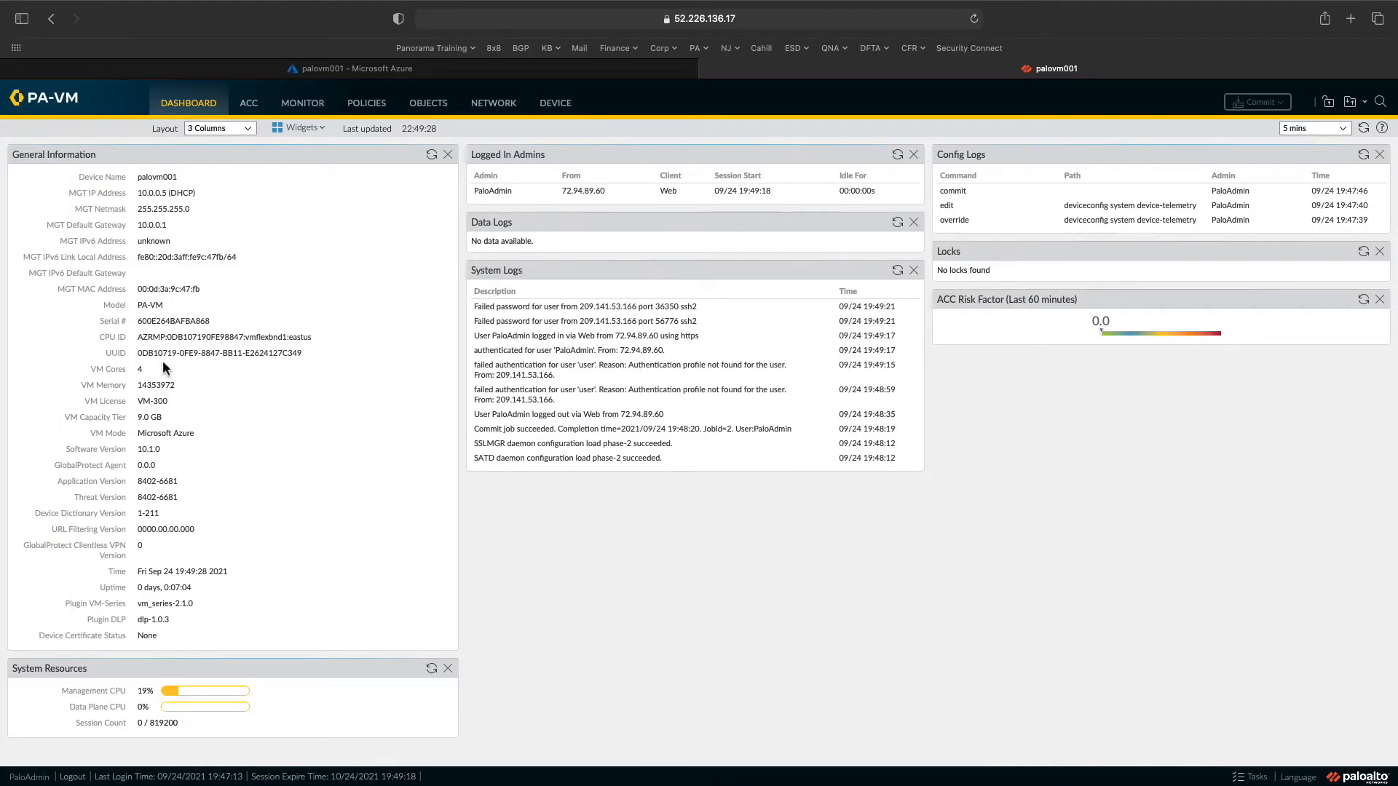
- Highlight the management IP, device details and VM-300 license on the dashboard
{"action": "left_click_drag", "start_coordinate": [138, 194], "coordinate": [311, 615]}
{"action": "left_click", "coordinate": [229, 551]}
{"action": "left_click_drag", "start_coordinate": [169, 403], "coordinate": [114, 404]}
{"action": "left_click", "coordinate": [158, 415]}
- Review the installed VM-300 licenses under Device > Licenses and refresh them
{"action": "left_click", "coordinate": [563, 115]}
{"action": "scroll", "coordinate": [88, 626], "scroll_direction": "down", "scroll_amount": 3}
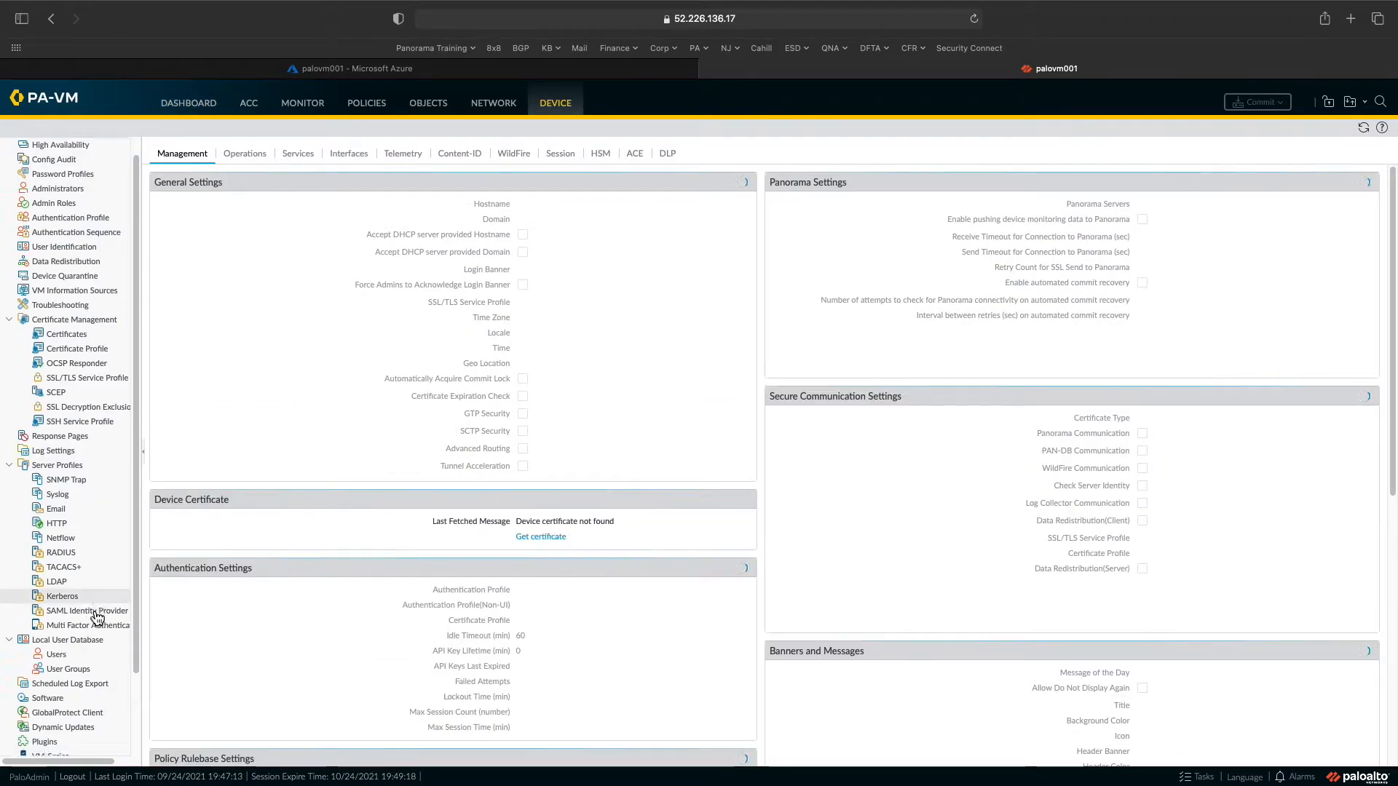
{"action": "left_click", "coordinate": [73, 679]}
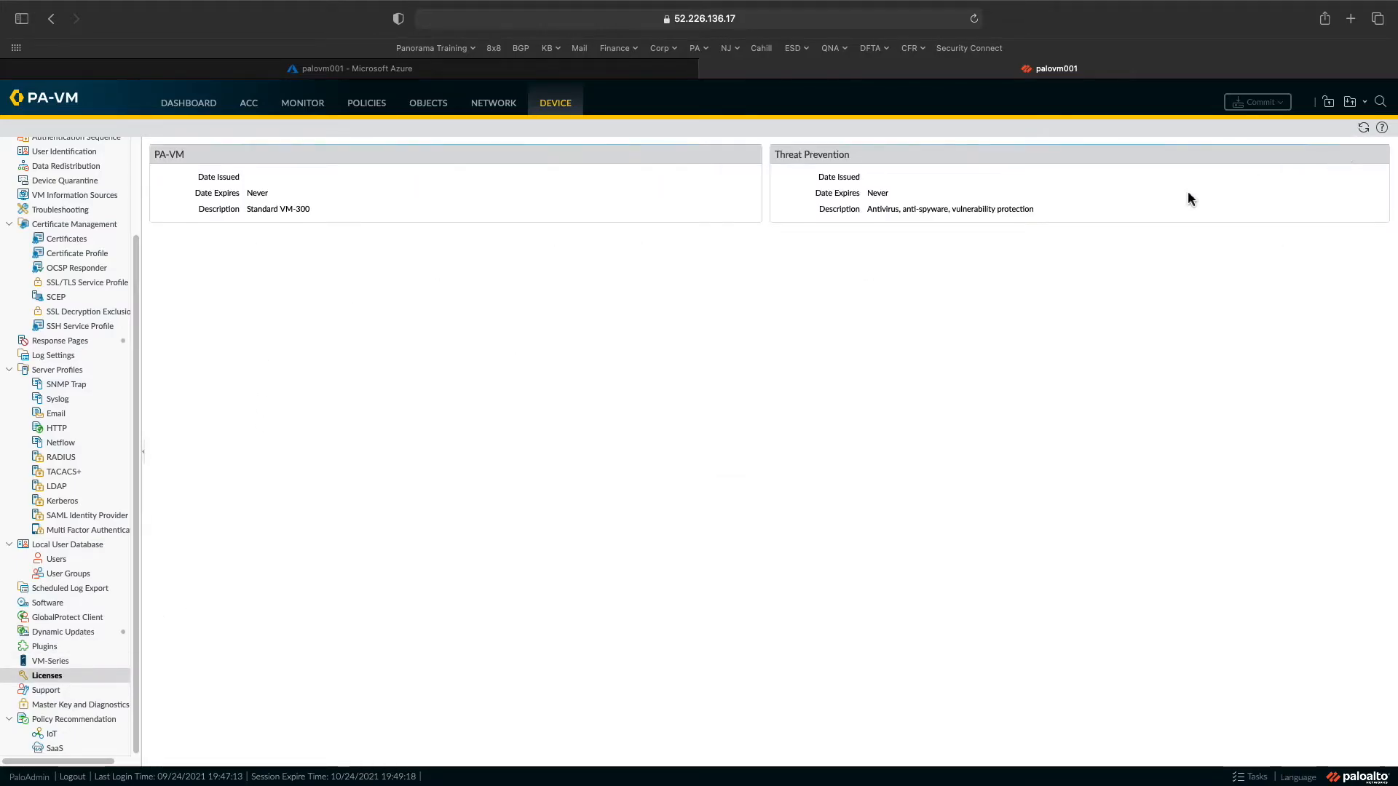
{"action": "left_click", "coordinate": [1363, 128]}
{"action": "left_click", "coordinate": [777, 155]}
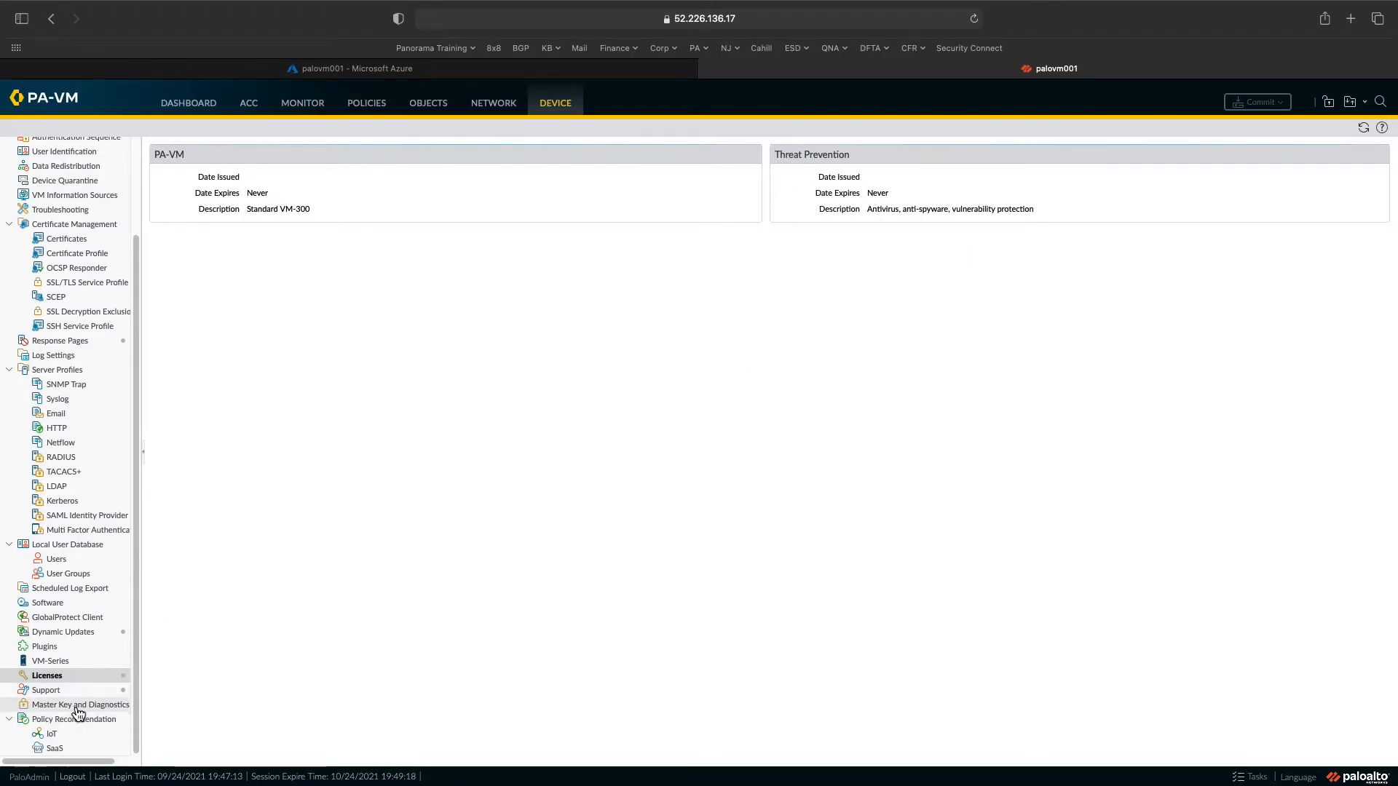
- Check Dynamic Updates for new content (0 items), then go to Device Setup
{"action": "left_click", "coordinate": [60, 634]}
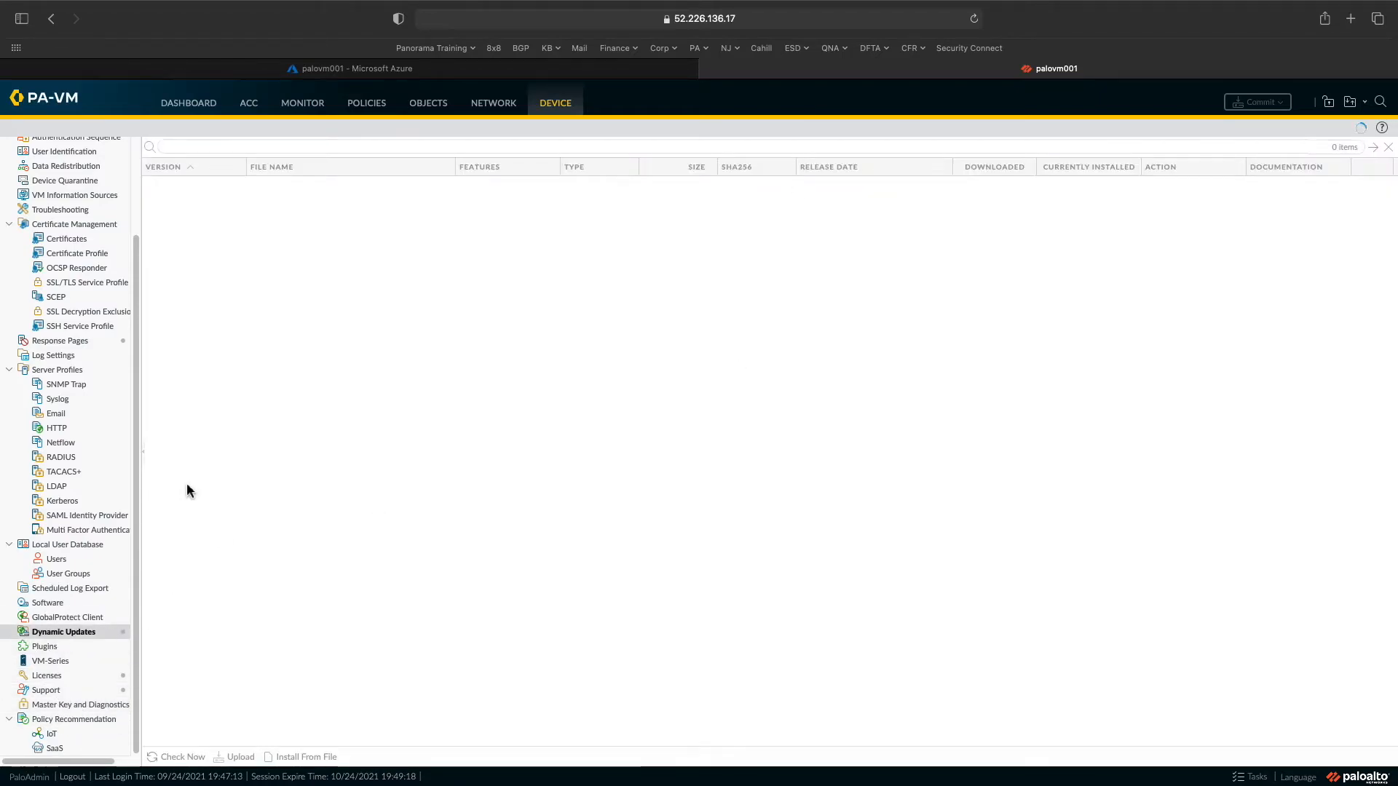
{"action": "left_click", "coordinate": [178, 757]}
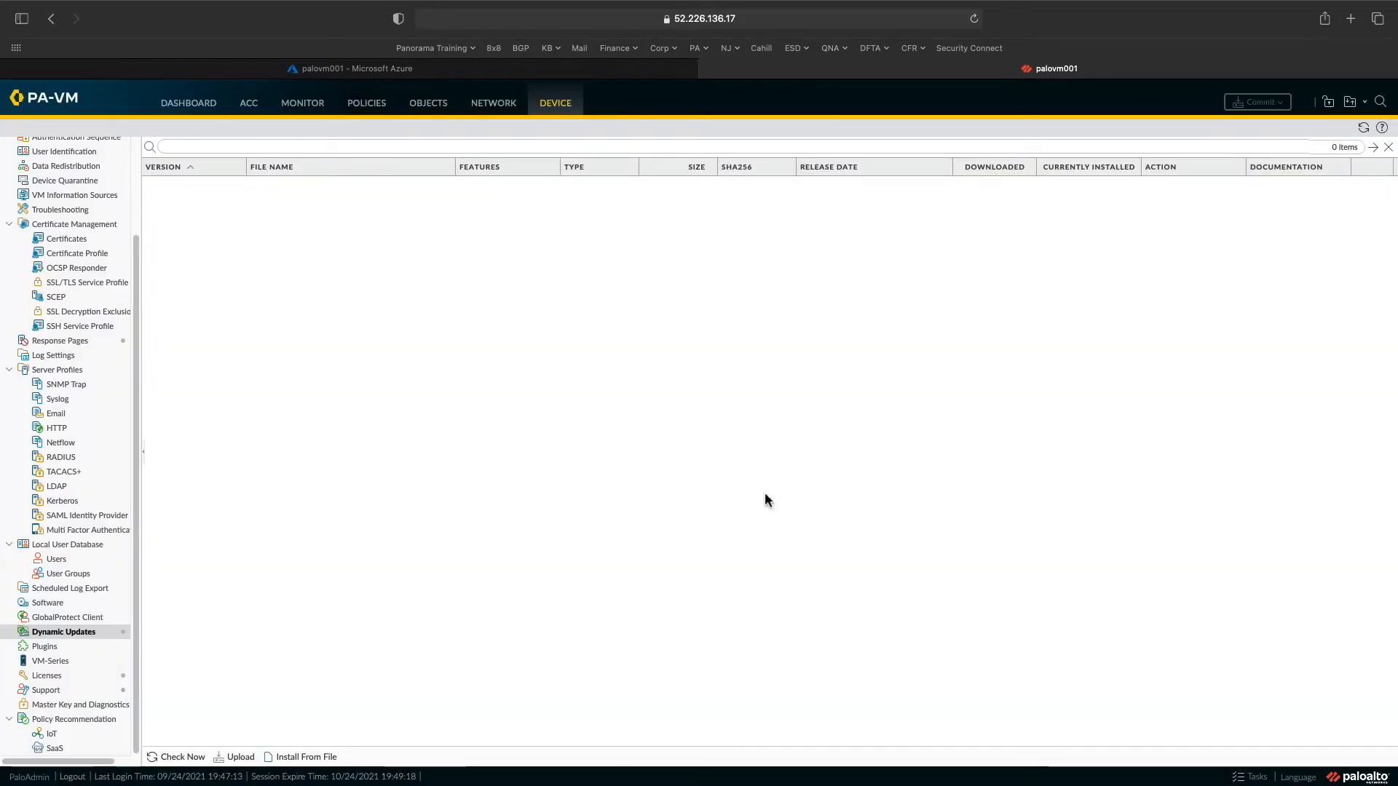
{"action": "mouse_move", "coordinate": [2, 396]}
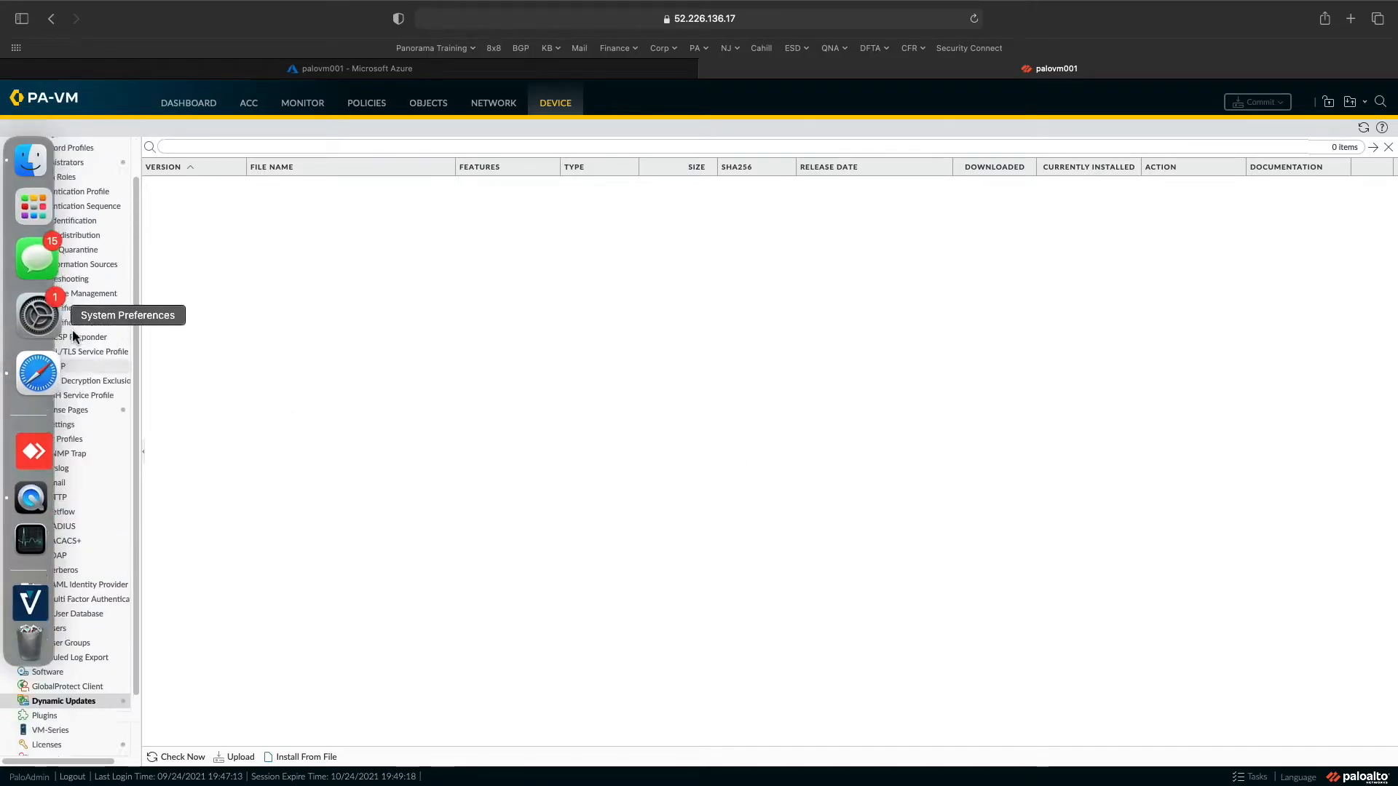
{"action": "scroll", "coordinate": [66, 292], "scroll_direction": "up", "scroll_amount": 3}
{"action": "left_click", "coordinate": [42, 149]}
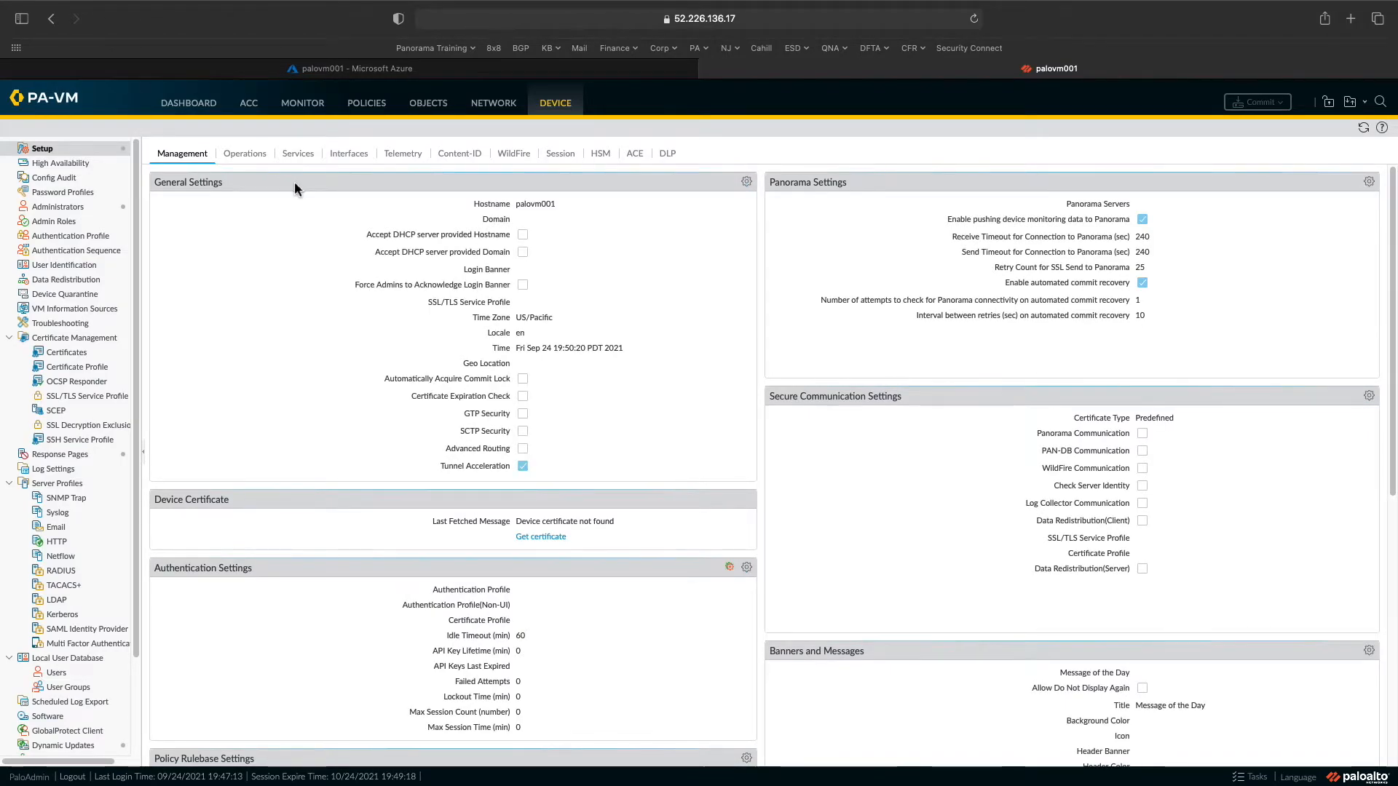
{"action": "left_click_drag", "start_coordinate": [557, 204], "coordinate": [520, 205]}
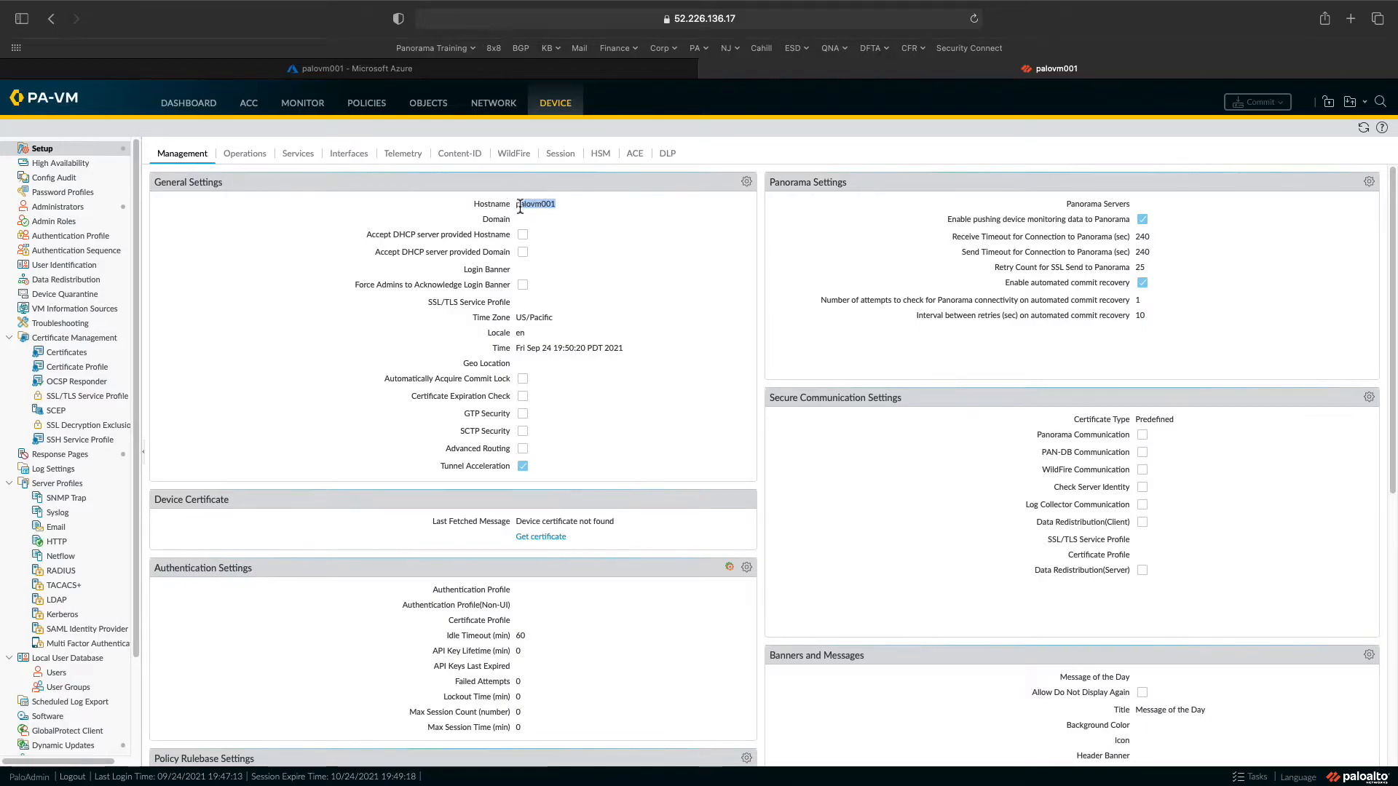
{"action": "left_click", "coordinate": [529, 68]}
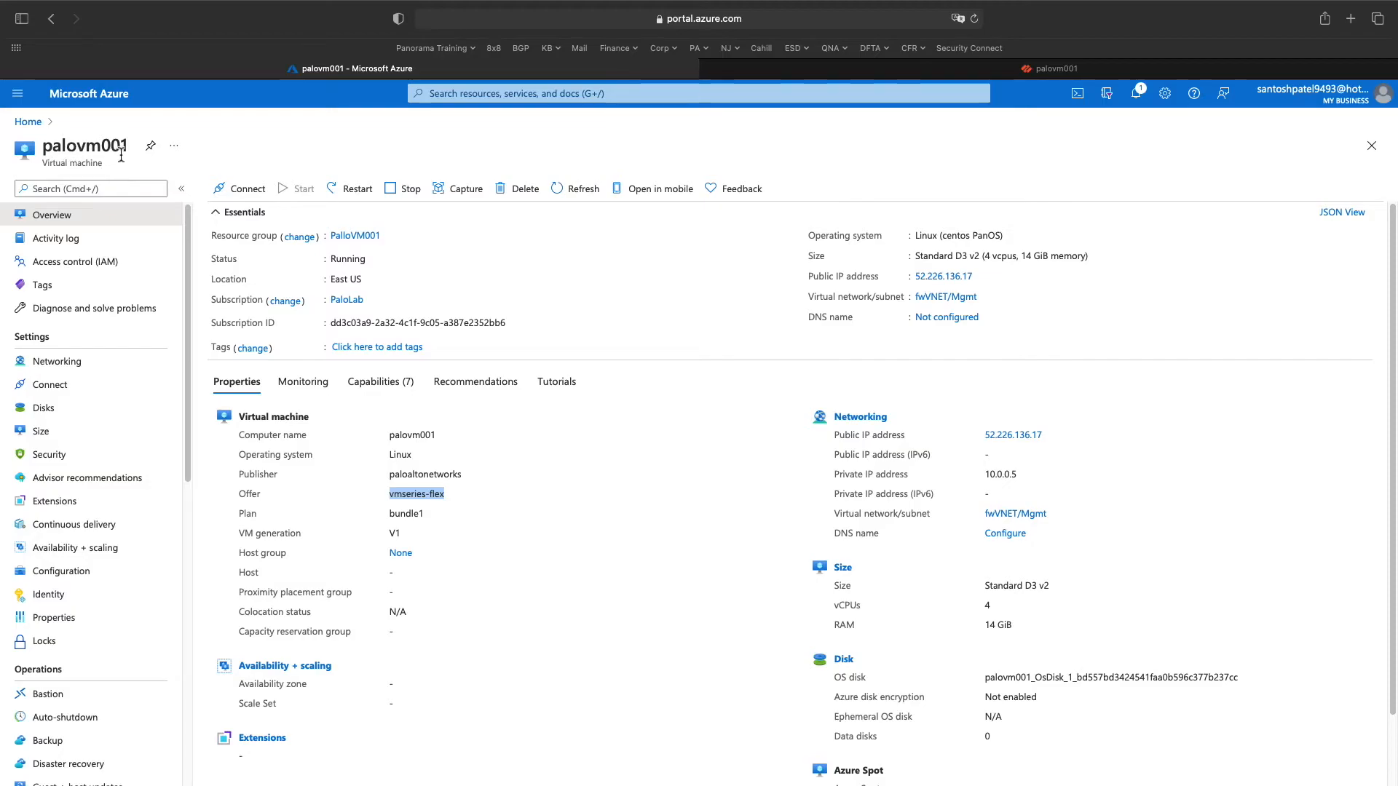
{"action": "left_click", "coordinate": [735, 69]}
{"action": "left_click", "coordinate": [558, 214]}
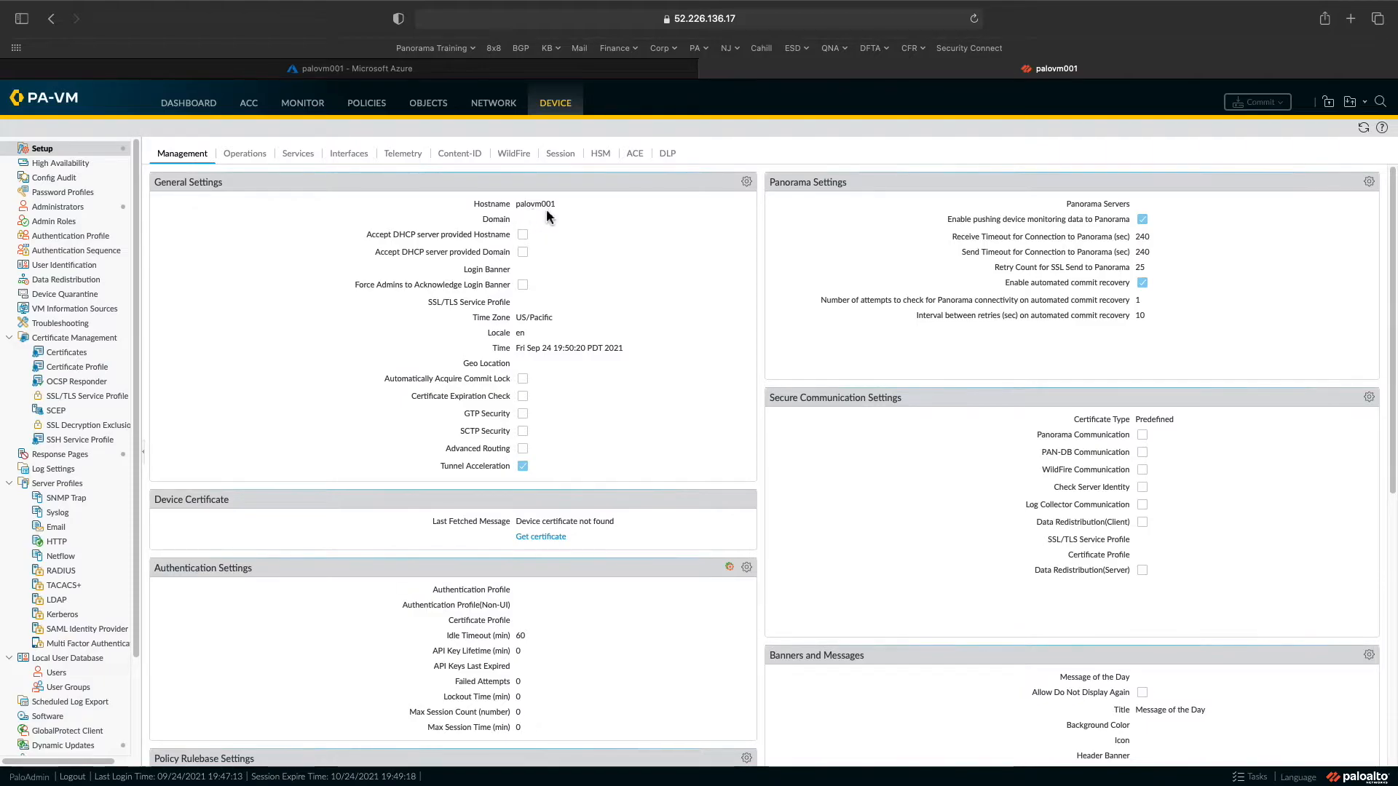
{"action": "left_click_drag", "start_coordinate": [552, 207], "coordinate": [515, 209]}
- Set the Services DNS servers to 8.8.8.8 and 8.8.4.4
{"action": "left_click", "coordinate": [299, 154]}
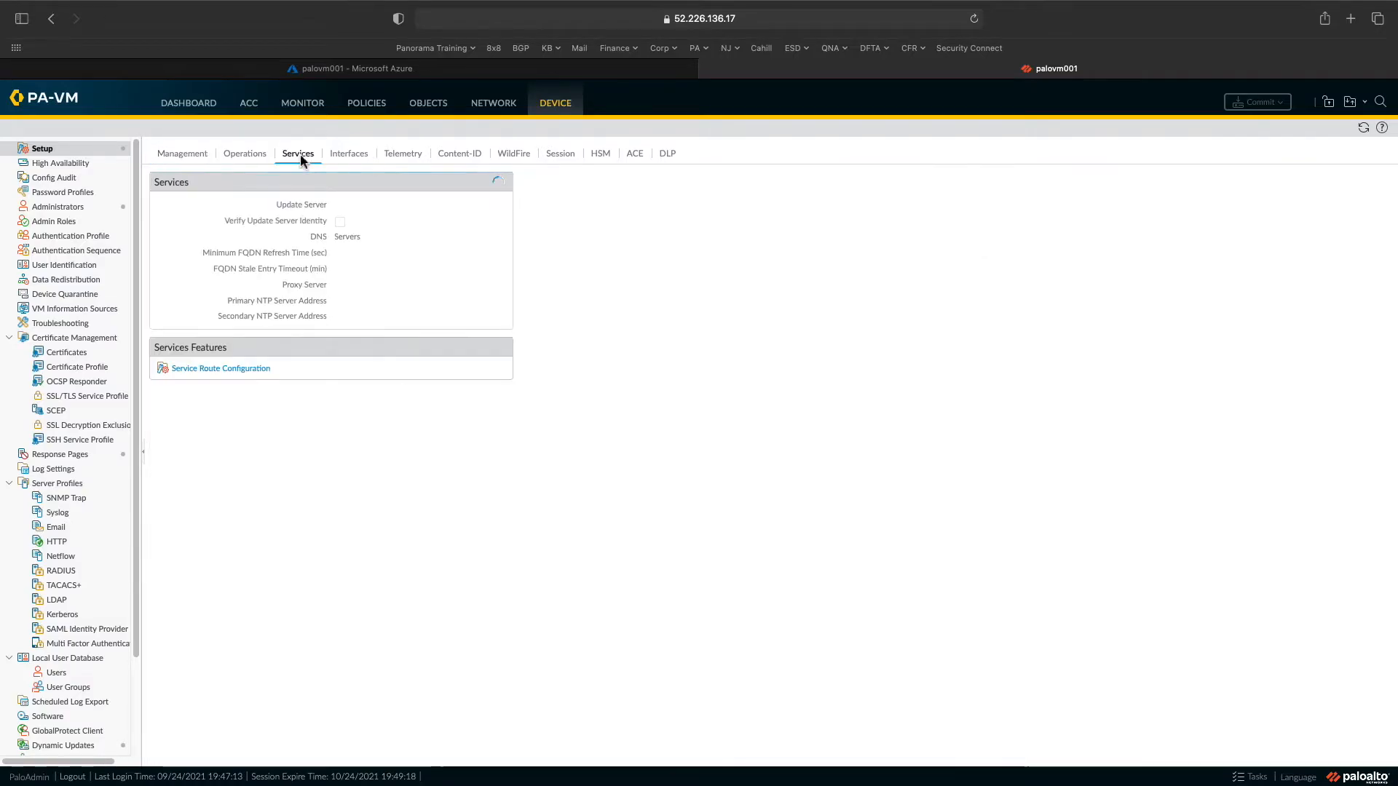
{"action": "left_click", "coordinate": [502, 181]}
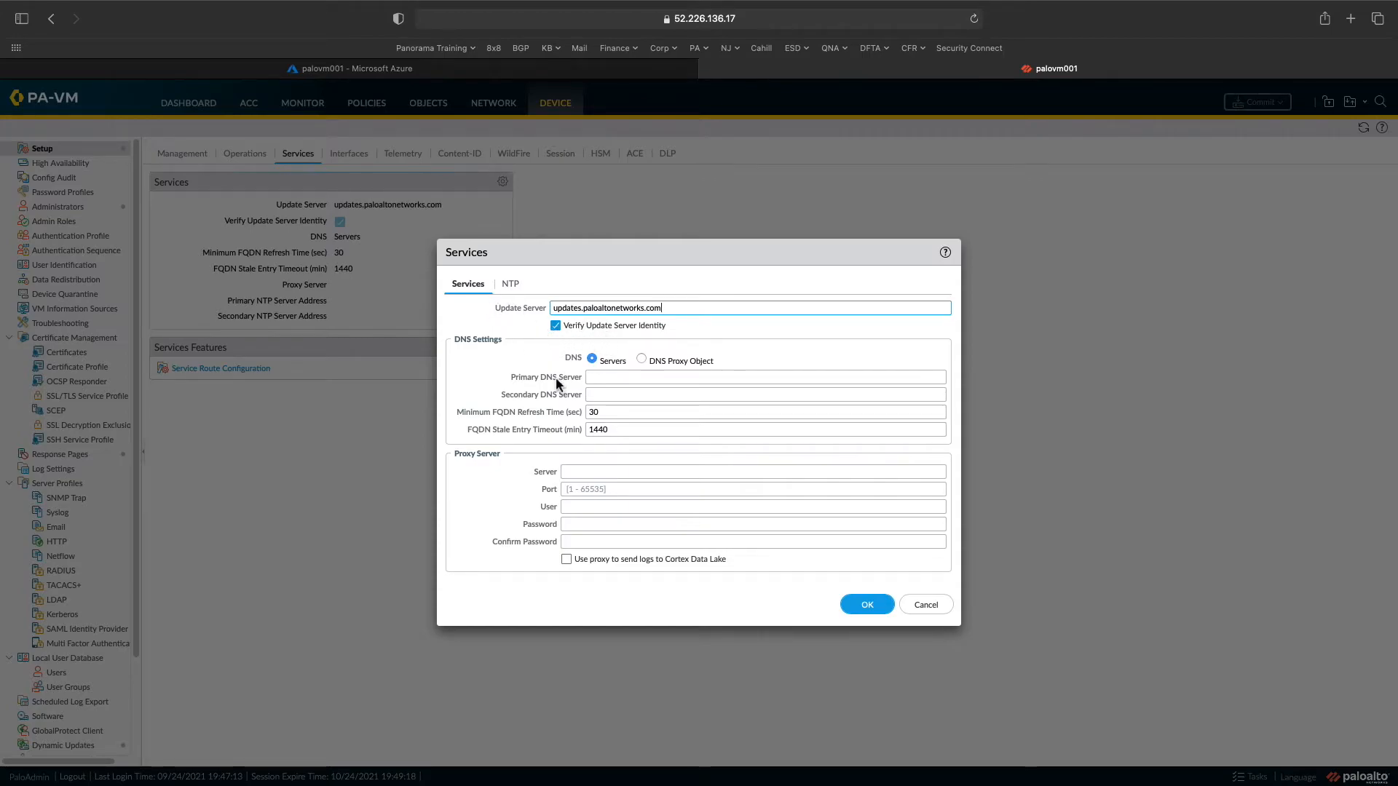
{"action": "left_click", "coordinate": [610, 377]}
{"action": "type", "text": "8.8..8"}
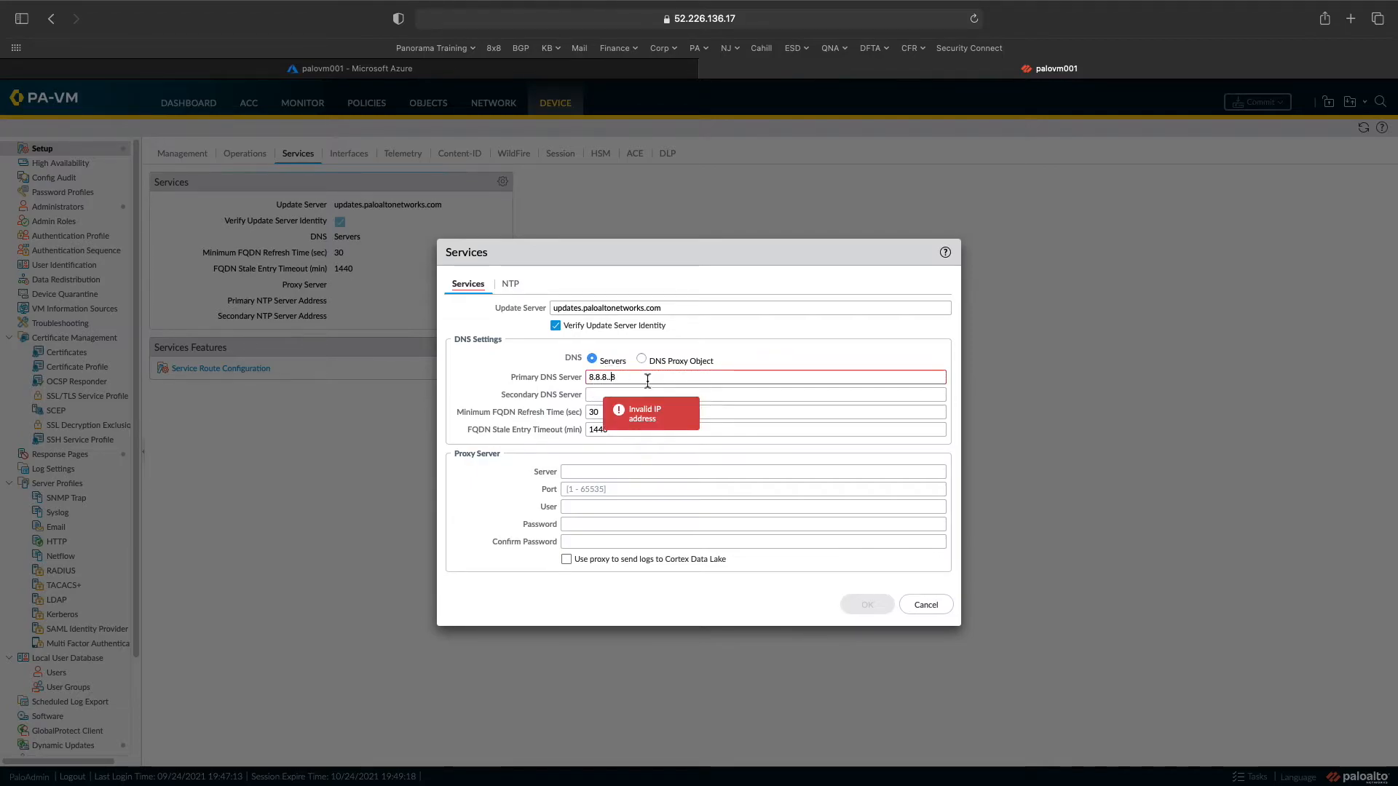
{"action": "key", "text": "BackSpace"}
{"action": "key", "text": "Tab"}
{"action": "type", "text": "8.8.4"}
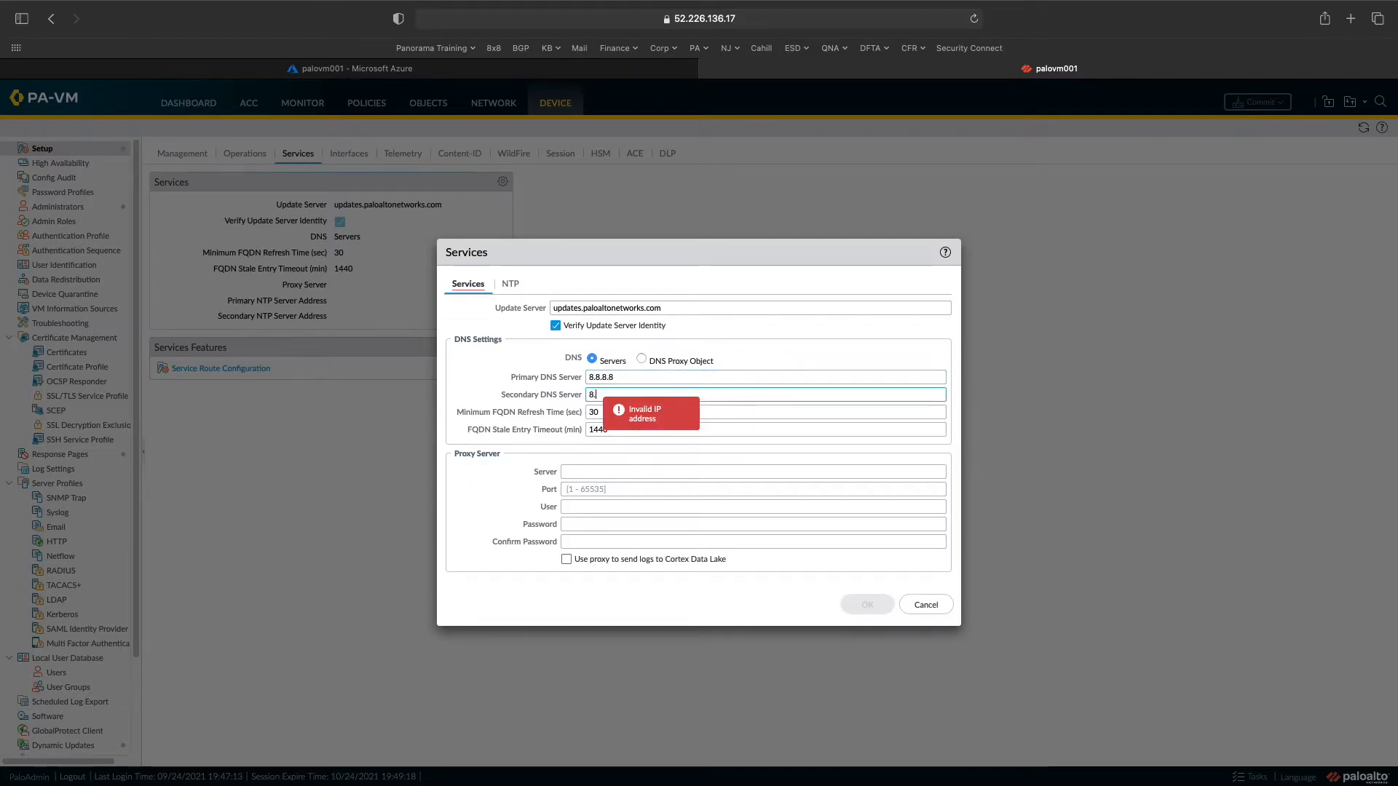
{"action": "type", "text": ".4"}
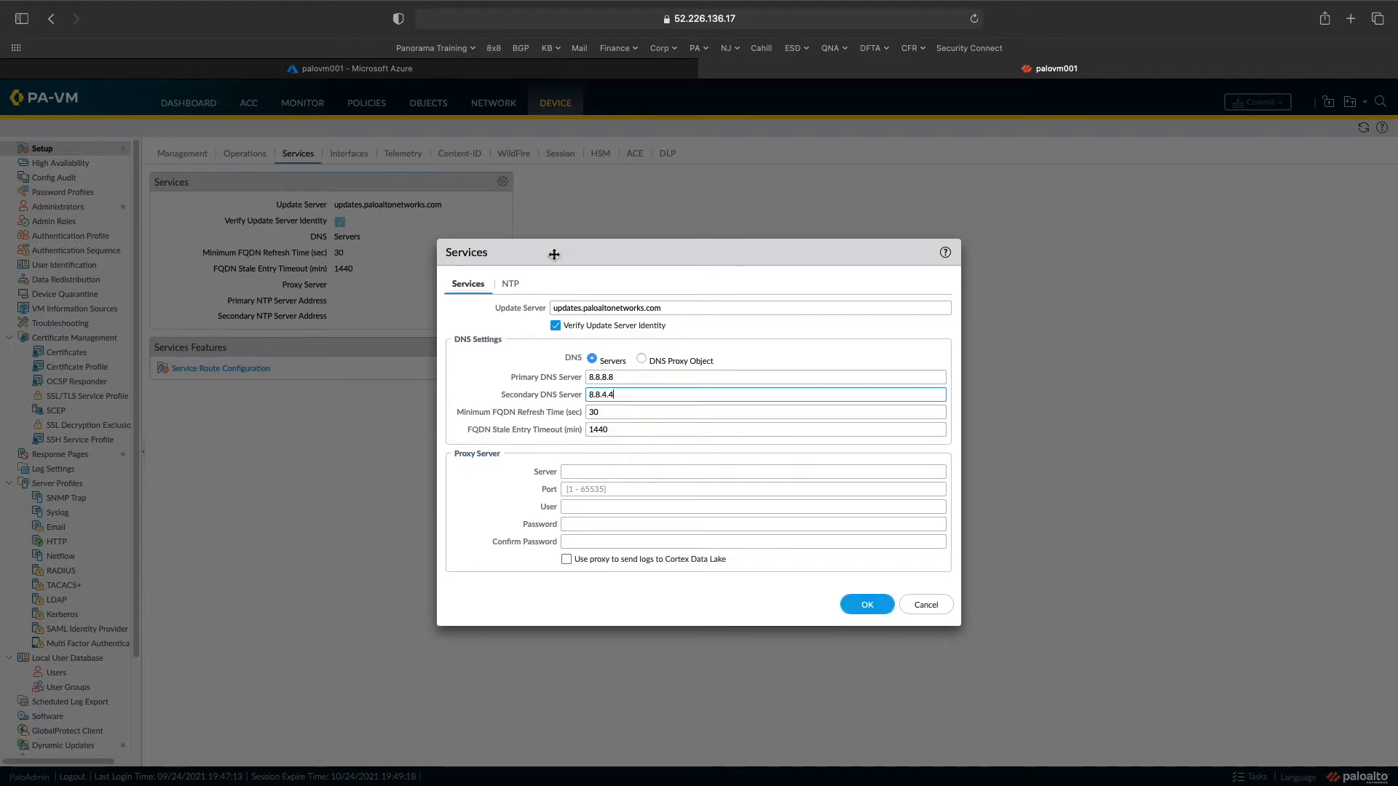
- Set primary NTP server 0.us.pool.ntp.org, save, then edit the Management general settings
{"action": "left_click", "coordinate": [509, 286]}
{"action": "left_click", "coordinate": [582, 326]}
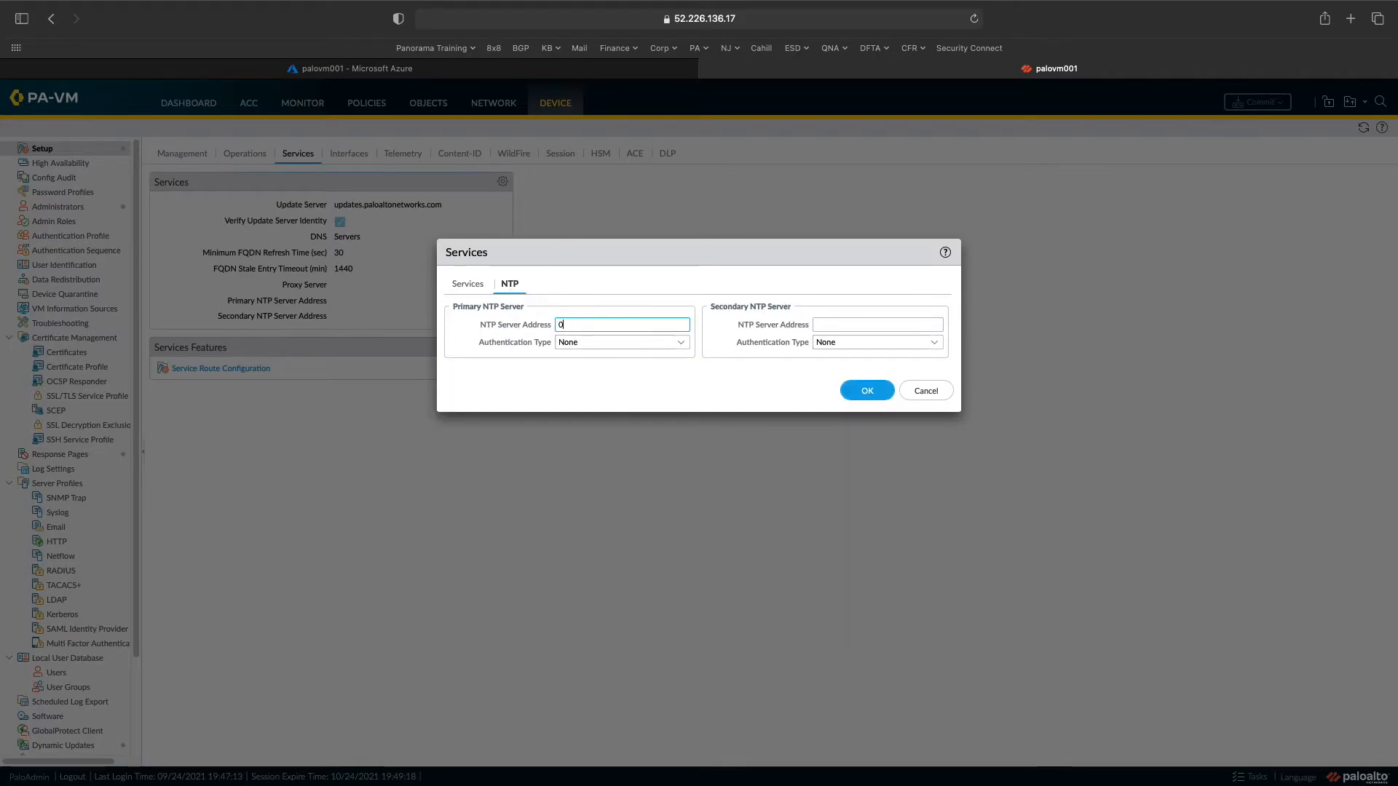
{"action": "type", "text": "0.us.pool.ntp.org"}
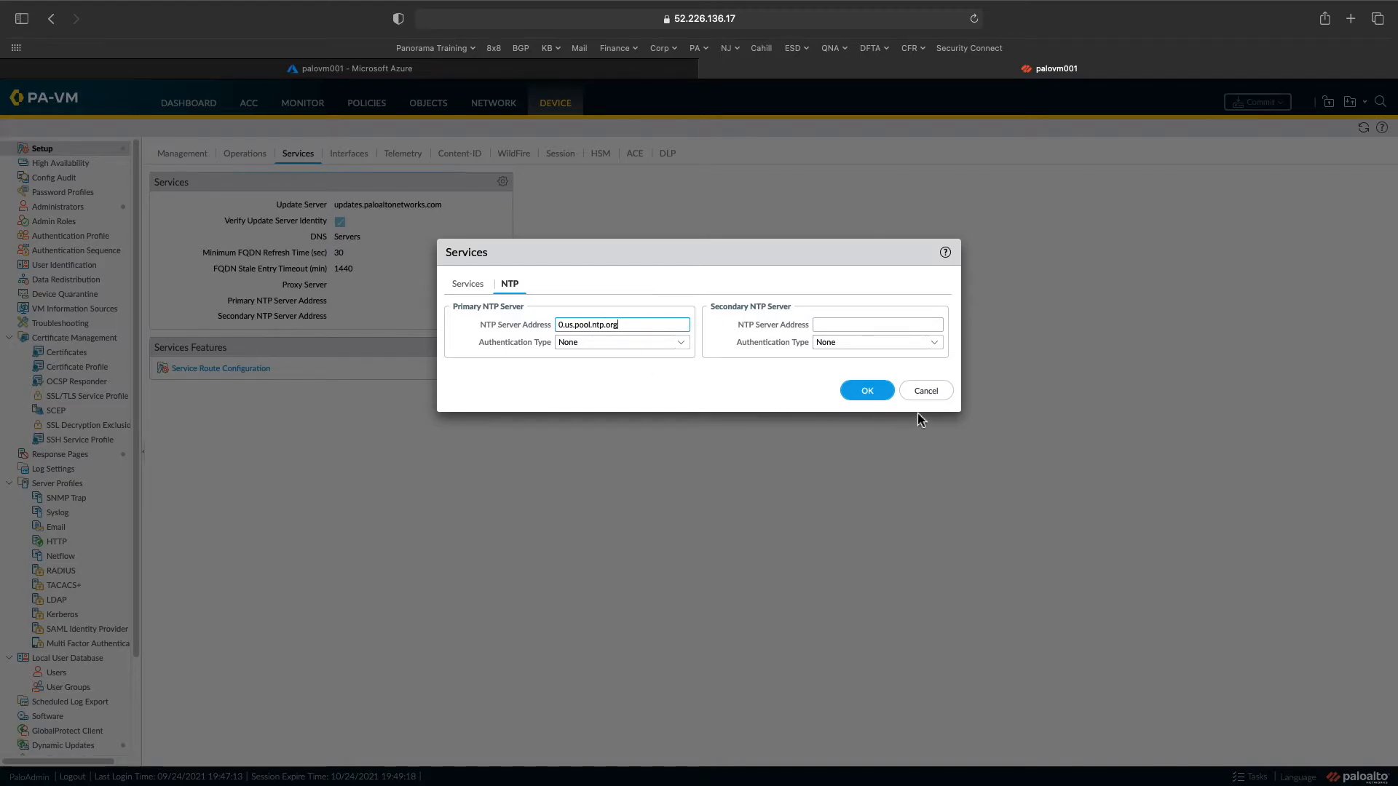
{"action": "left_click", "coordinate": [880, 394]}
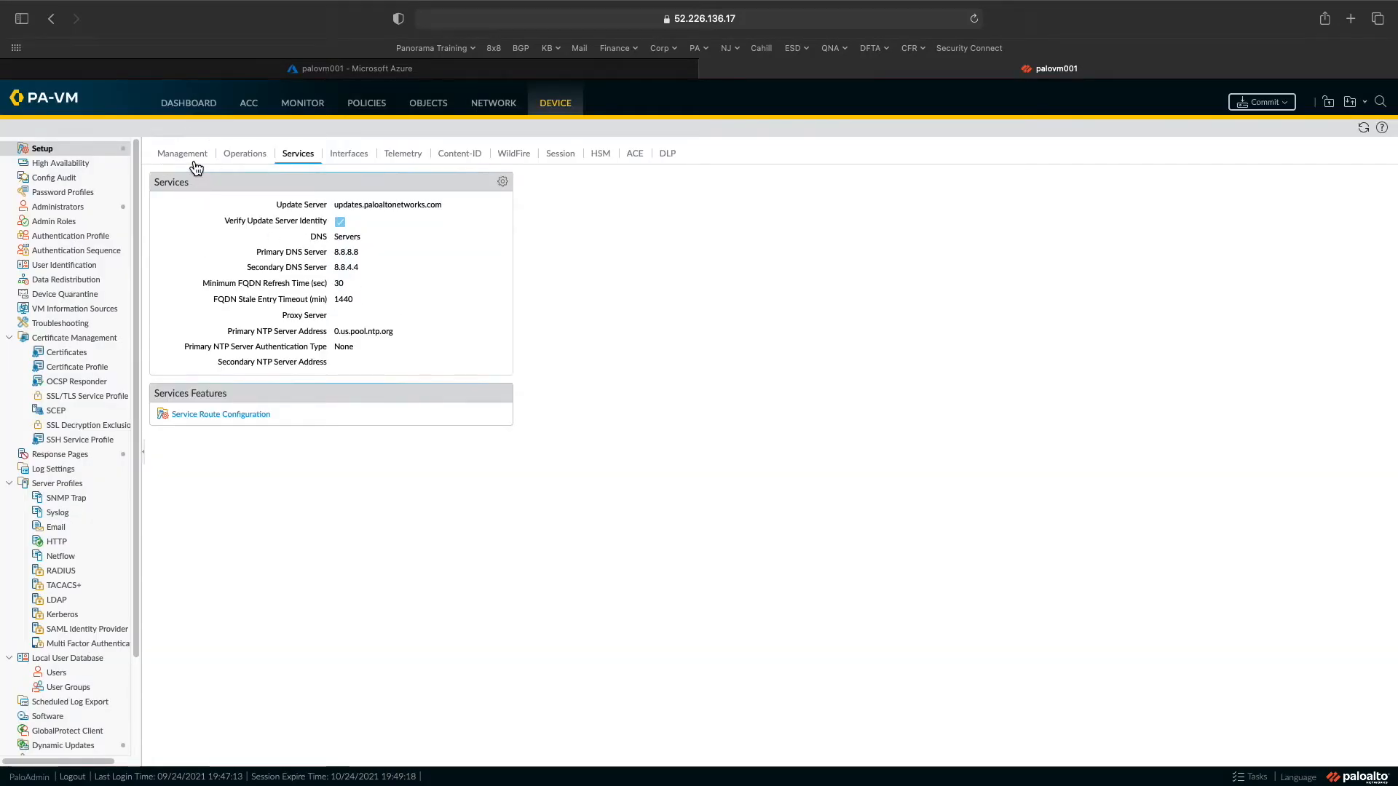
{"action": "left_click", "coordinate": [182, 155]}
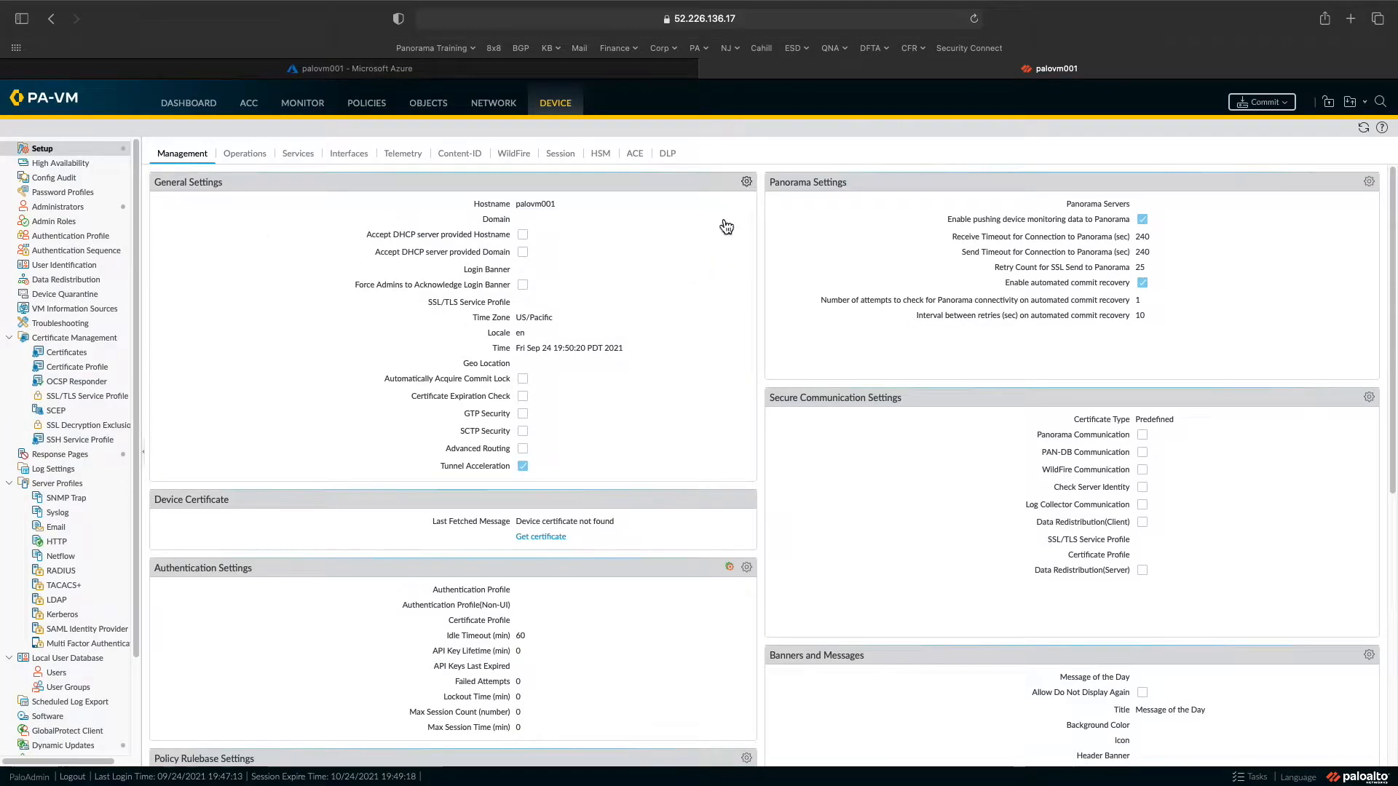
{"action": "left_click", "coordinate": [746, 182]}
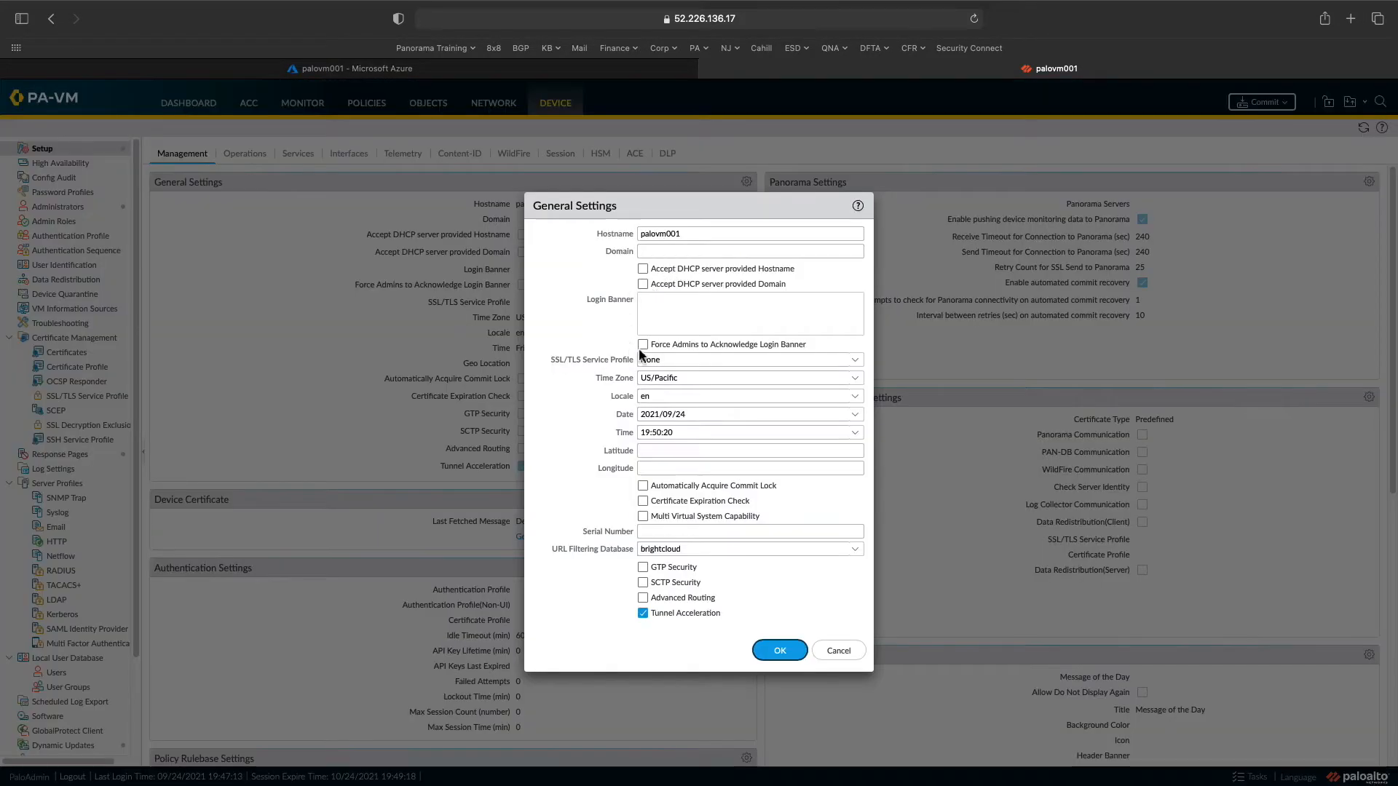
- Change the time zone from US/Pacific to America/New_York and the time to 22:51:20
{"action": "left_click", "coordinate": [852, 380]}
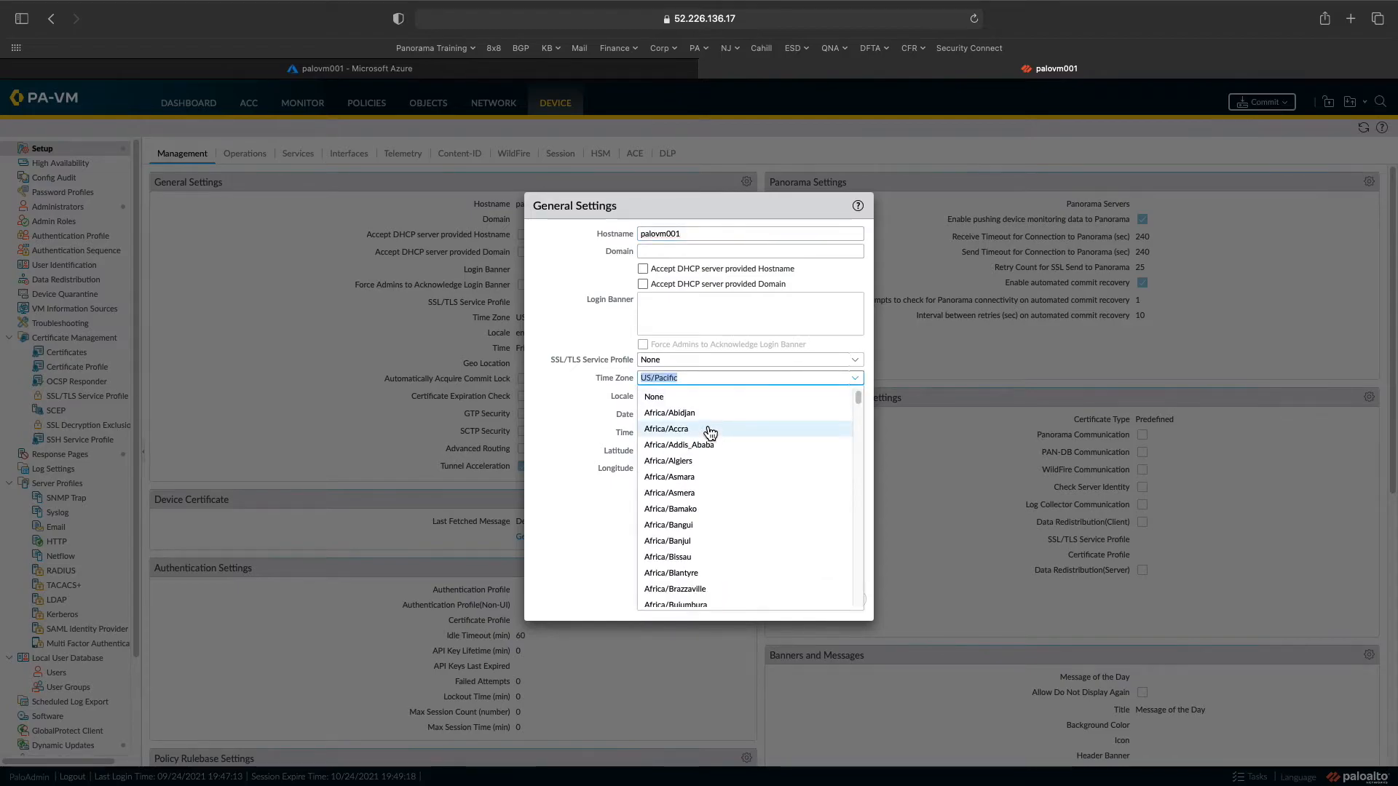
{"action": "key", "text": "Right"}
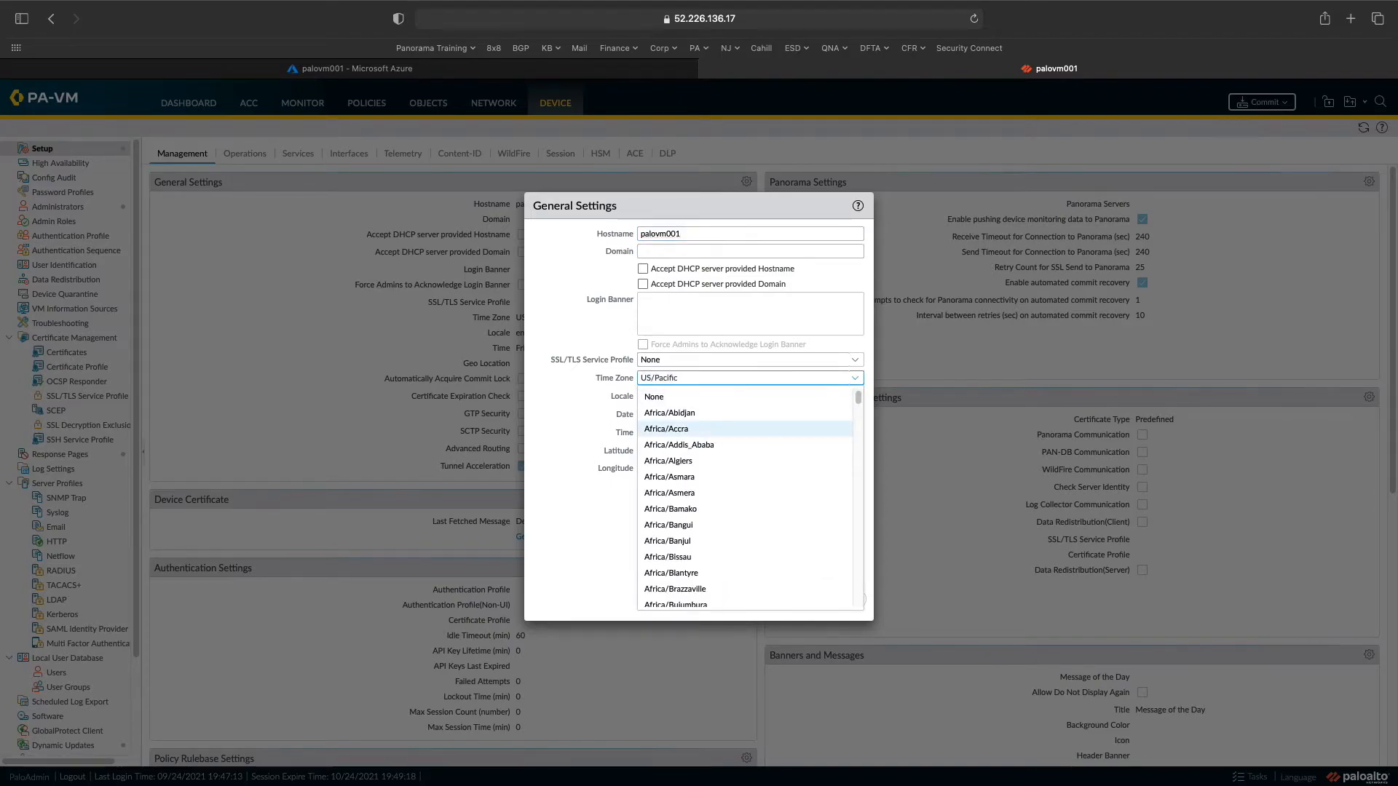
{"action": "key", "text": "BackSpace"}
{"action": "key", "text": "BackSpace"}
{"action": "key", "text": "BackSpace"}
{"action": "key", "text": "BackSpace"}
{"action": "key", "text": "BackSpace"}
{"action": "key", "text": "BackSpace"}
{"action": "key", "text": "BackSpace"}
{"action": "key", "text": "BackSpace"}
{"action": "key", "text": "BackSpace"}
{"action": "key", "text": "BackSpace"}
{"action": "type", "text": "america\\"}
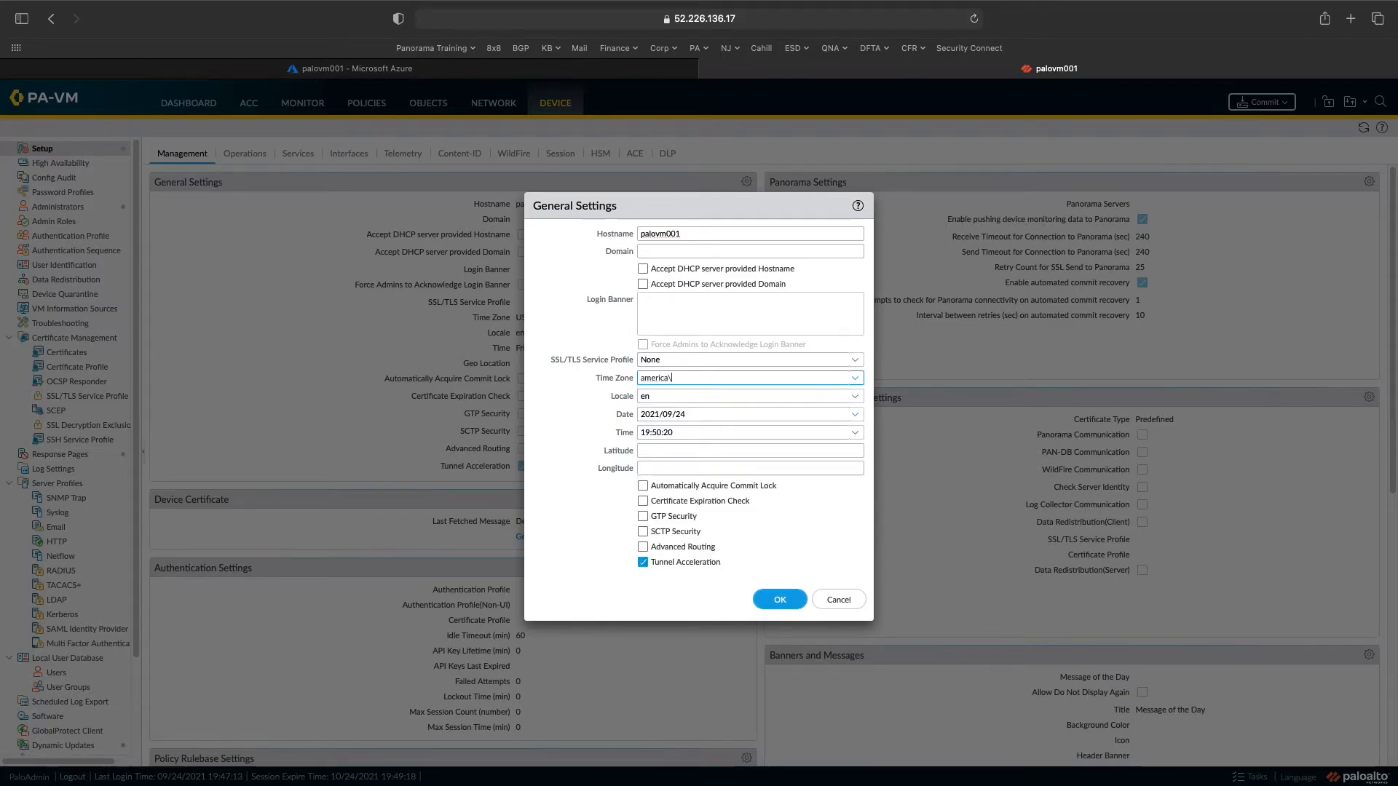
{"action": "key", "text": "BackSpace"}
{"action": "type", "text": "/"}
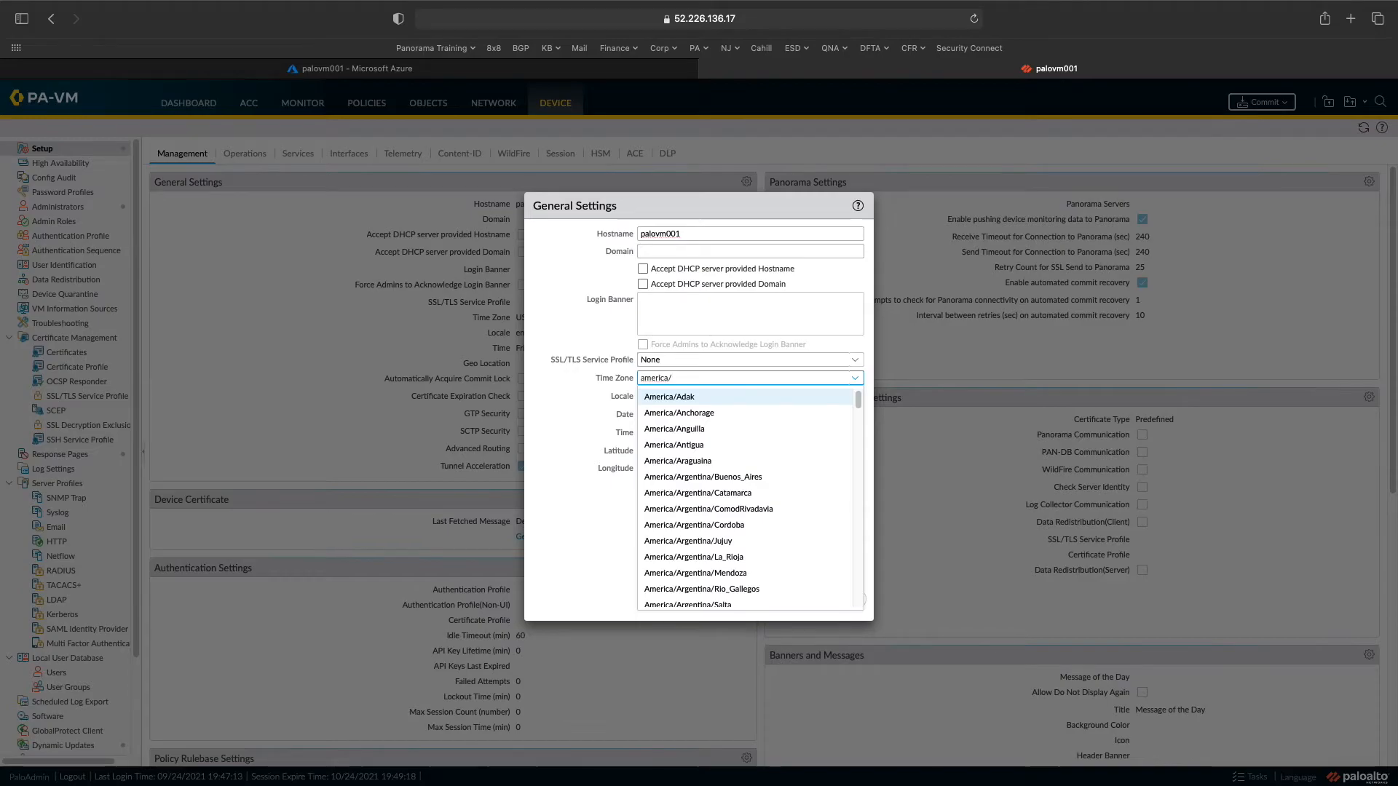
{"action": "type", "text": "new"}
{"action": "key", "text": "Return"}
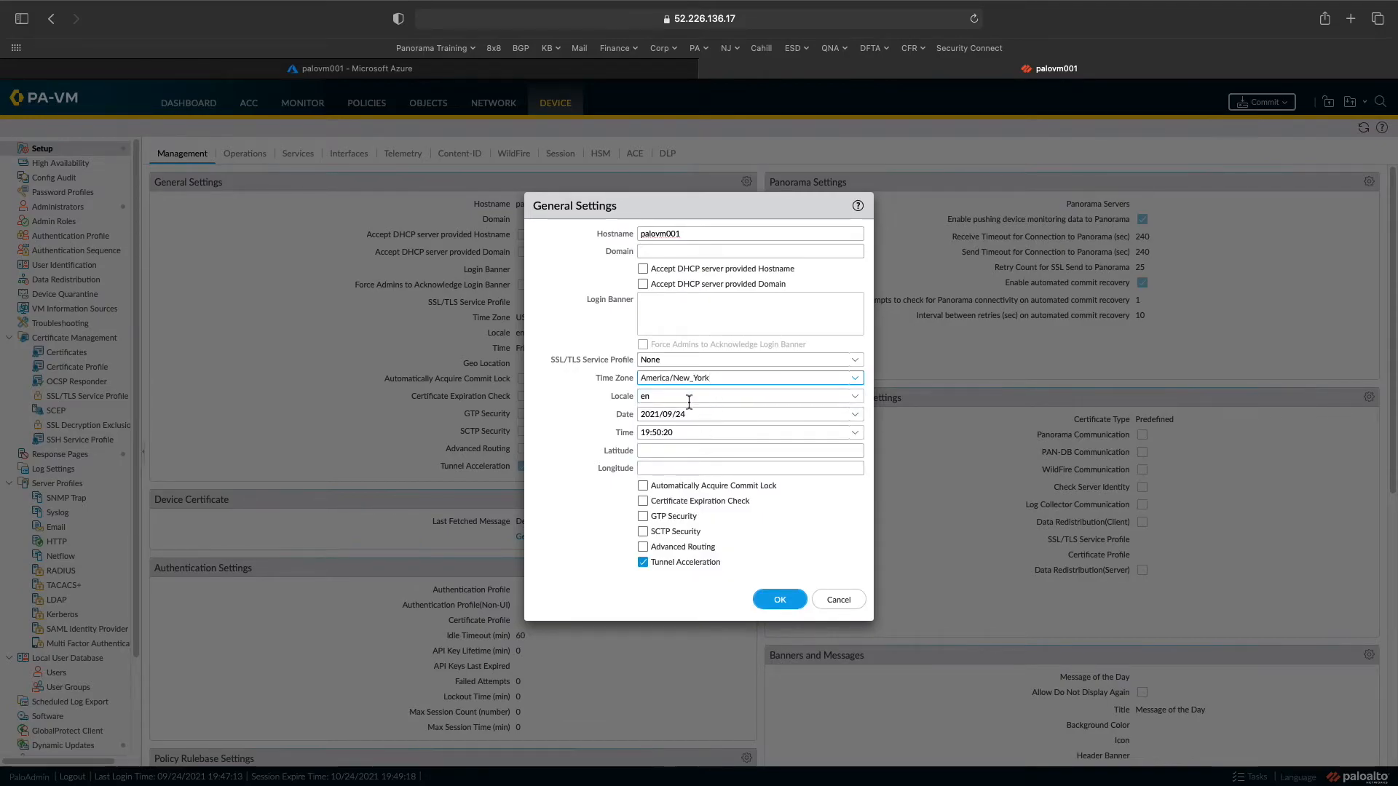
{"action": "mouse_move", "coordinate": [1293, 14]}
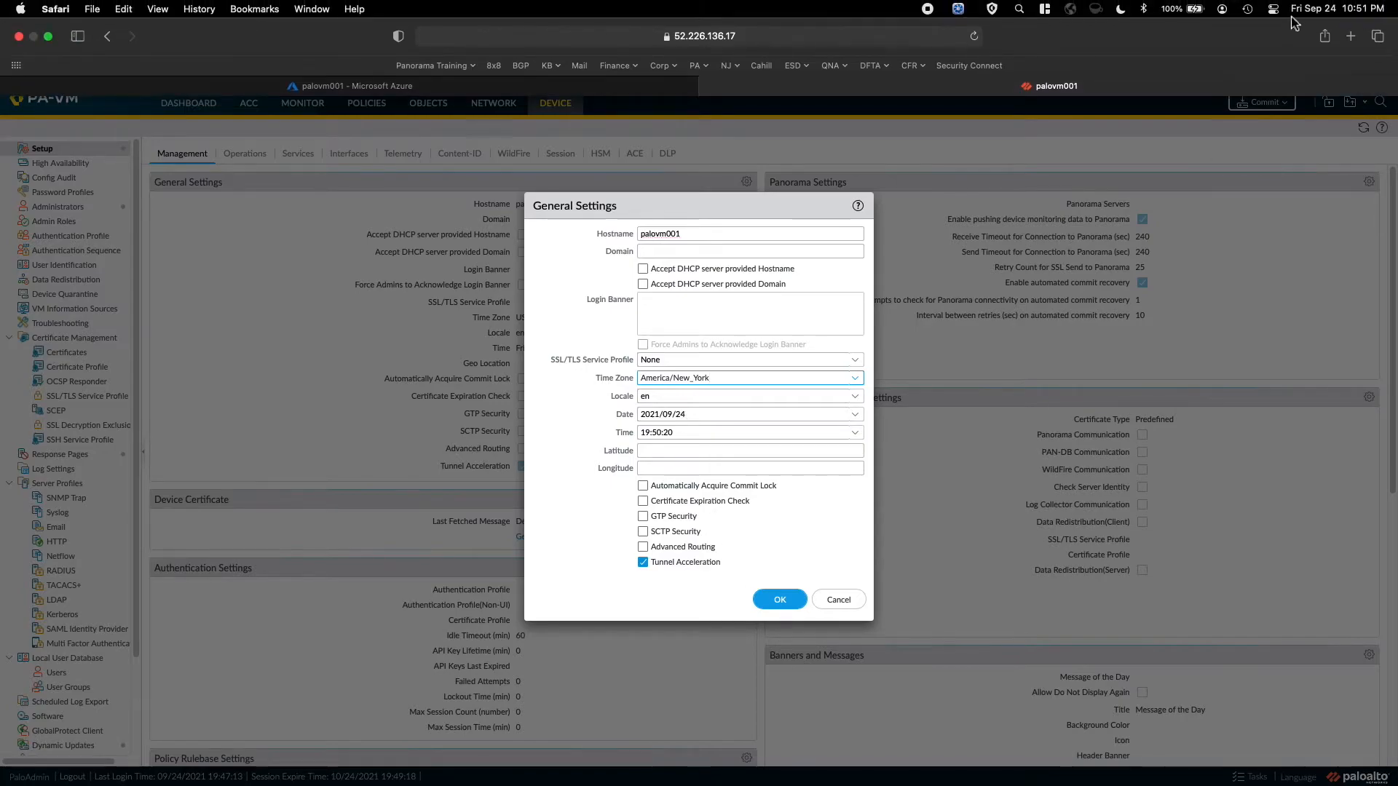
{"action": "left_click", "coordinate": [651, 436]}
{"action": "key", "text": "BackSpace"}
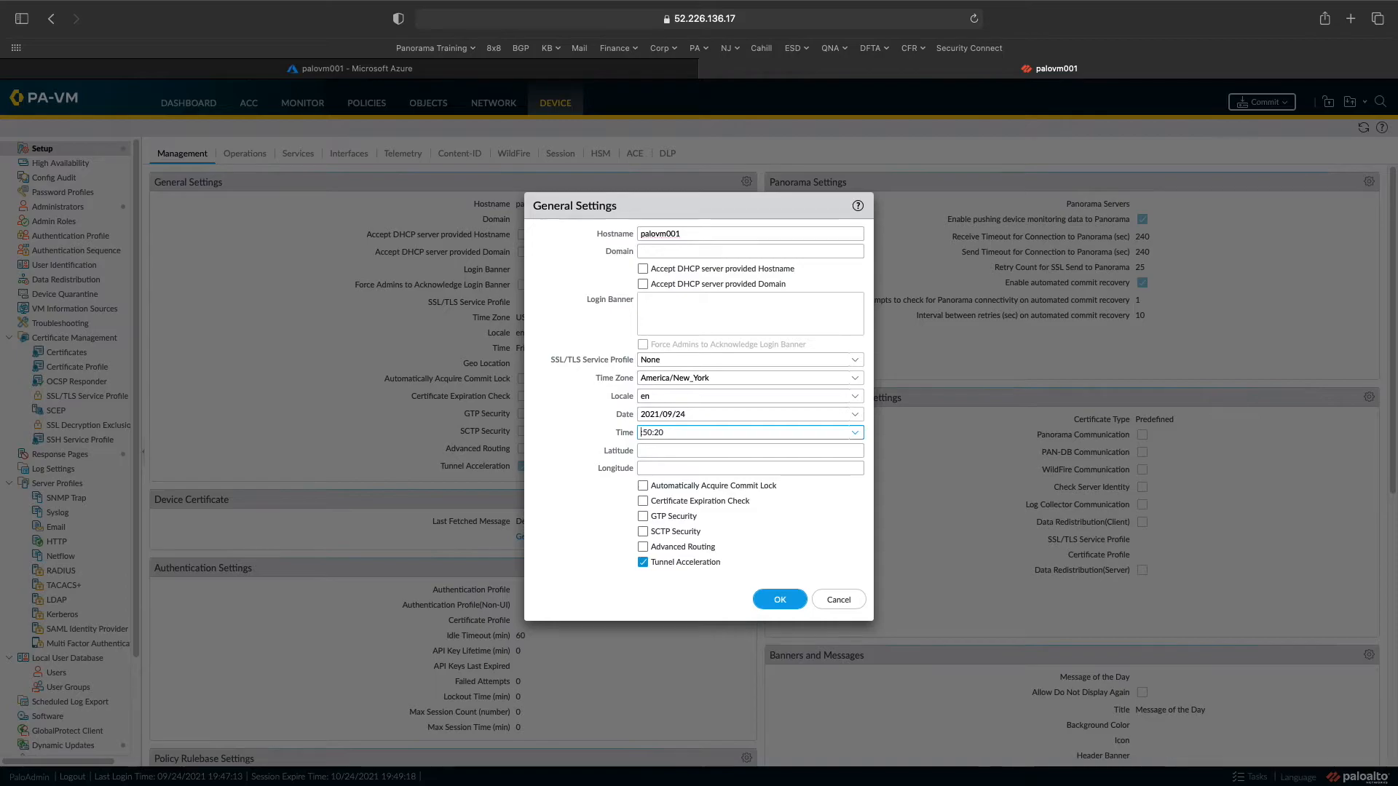
{"action": "type", "text": "22:51"}
- Save the general settings, dismiss the session-timeout error, and log back in with saved credentials
{"action": "left_click", "coordinate": [780, 600]}
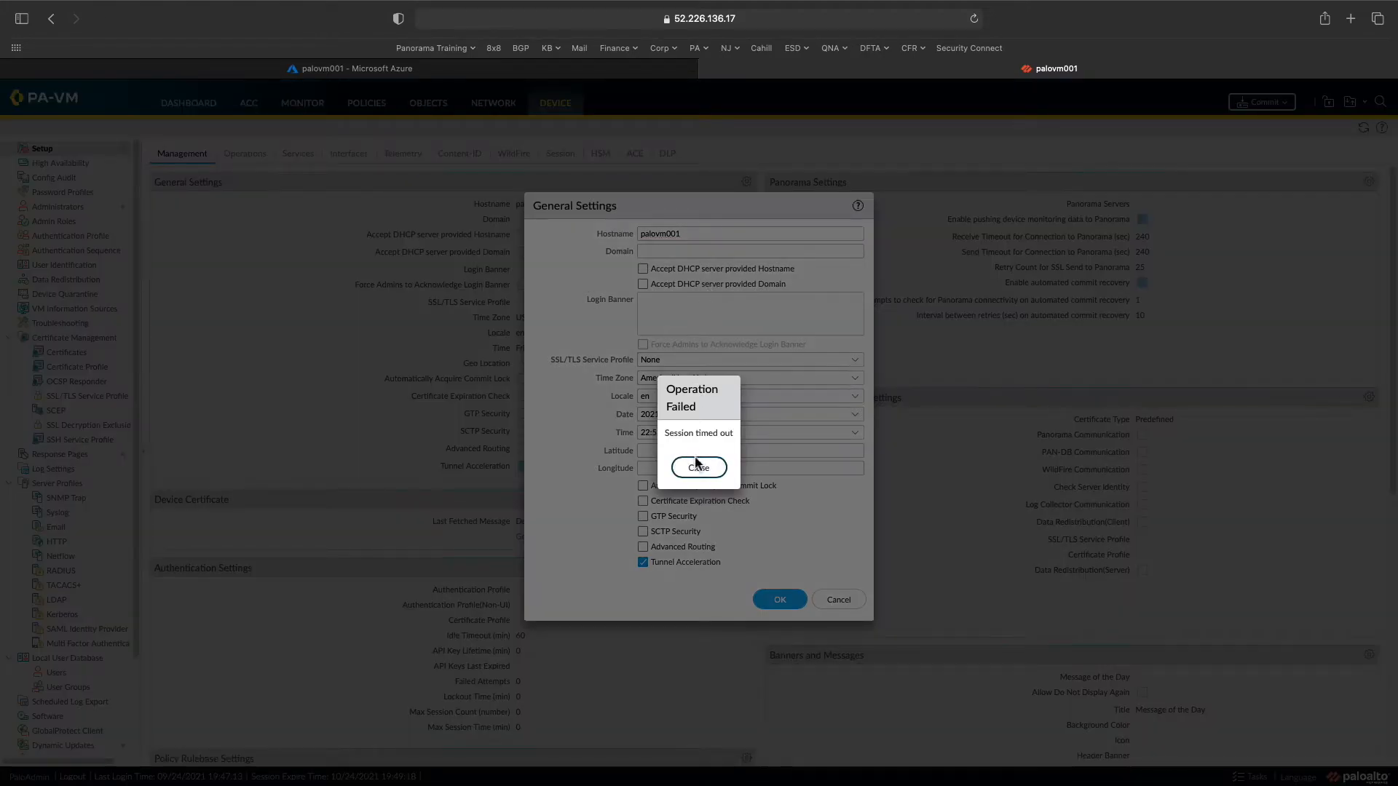
{"action": "left_click", "coordinate": [697, 465]}
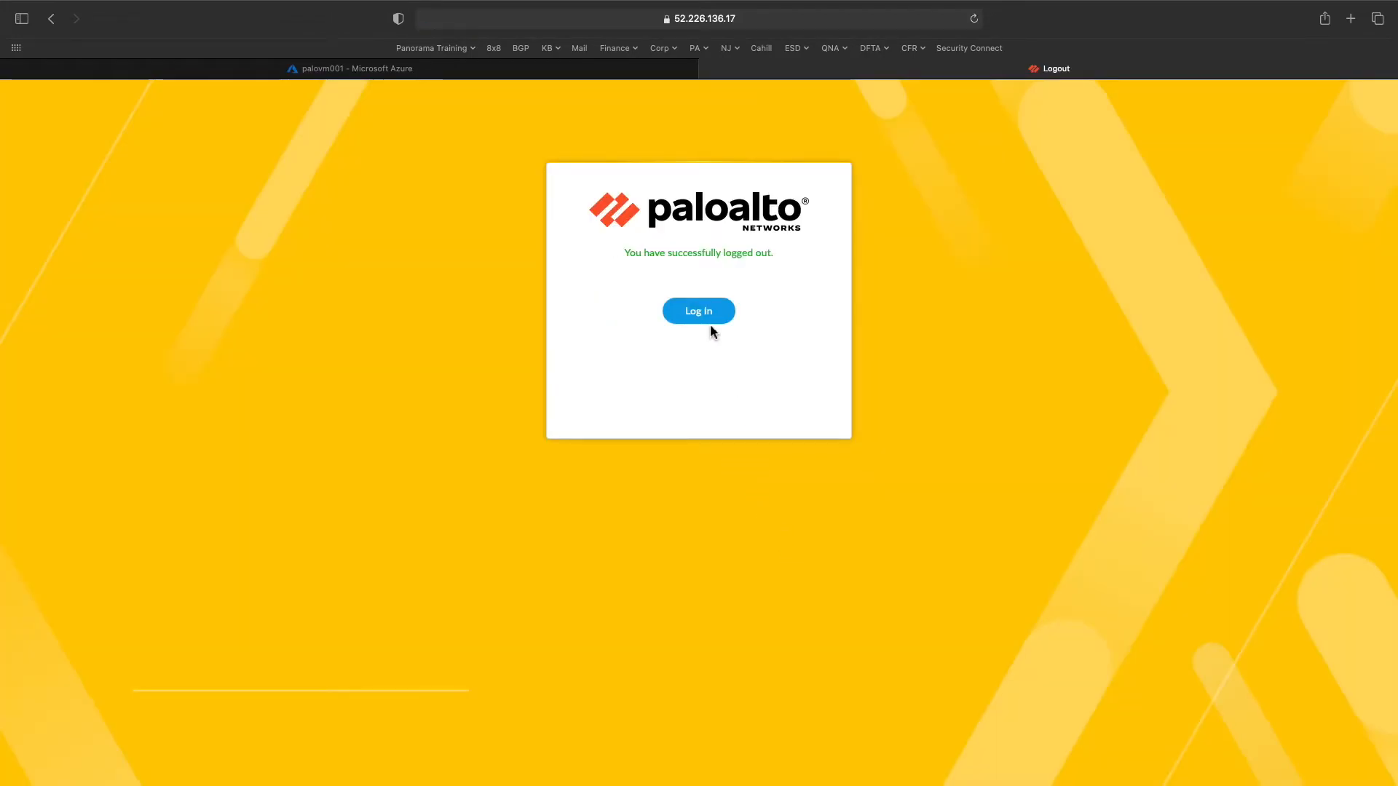
{"action": "left_click", "coordinate": [706, 321]}
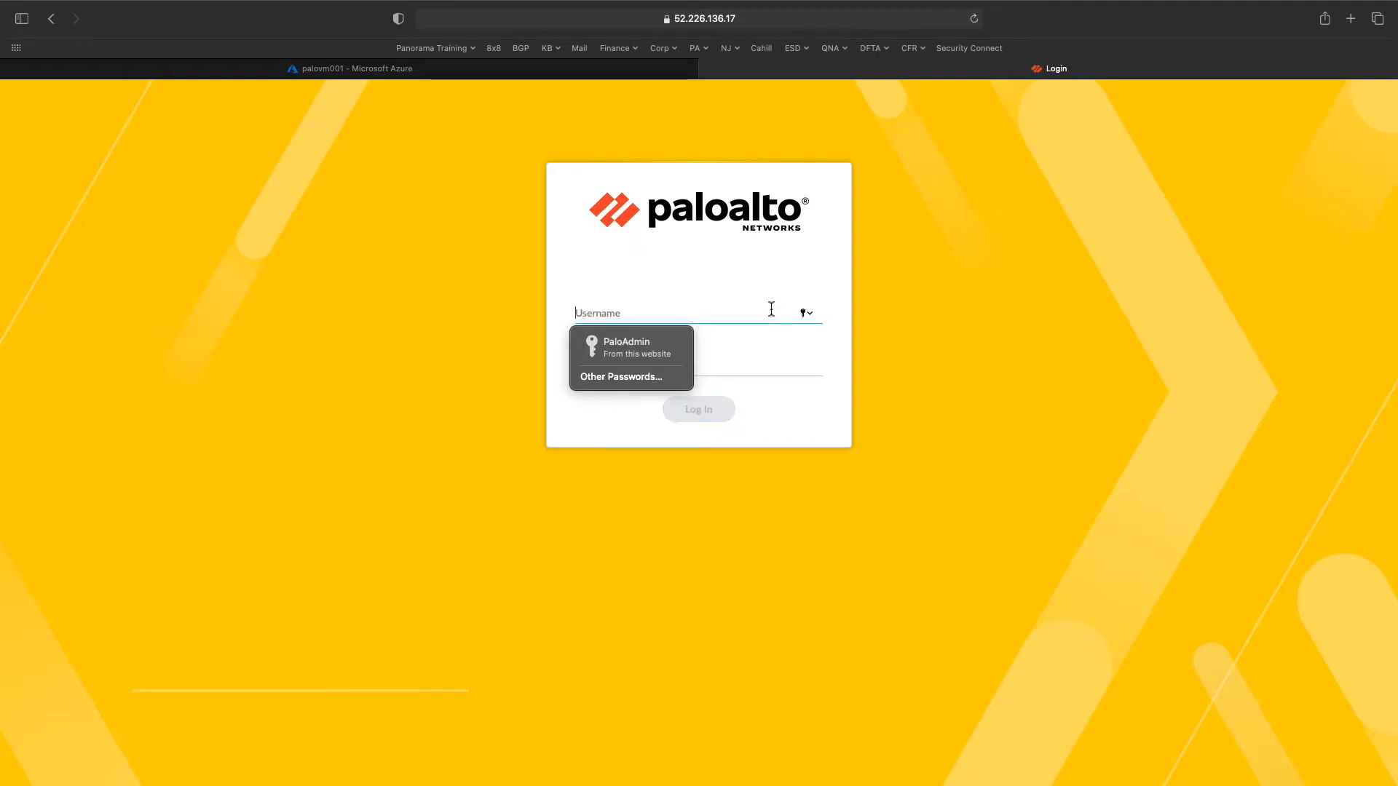
{"action": "left_click", "coordinate": [681, 353]}
{"action": "left_click", "coordinate": [704, 411]}
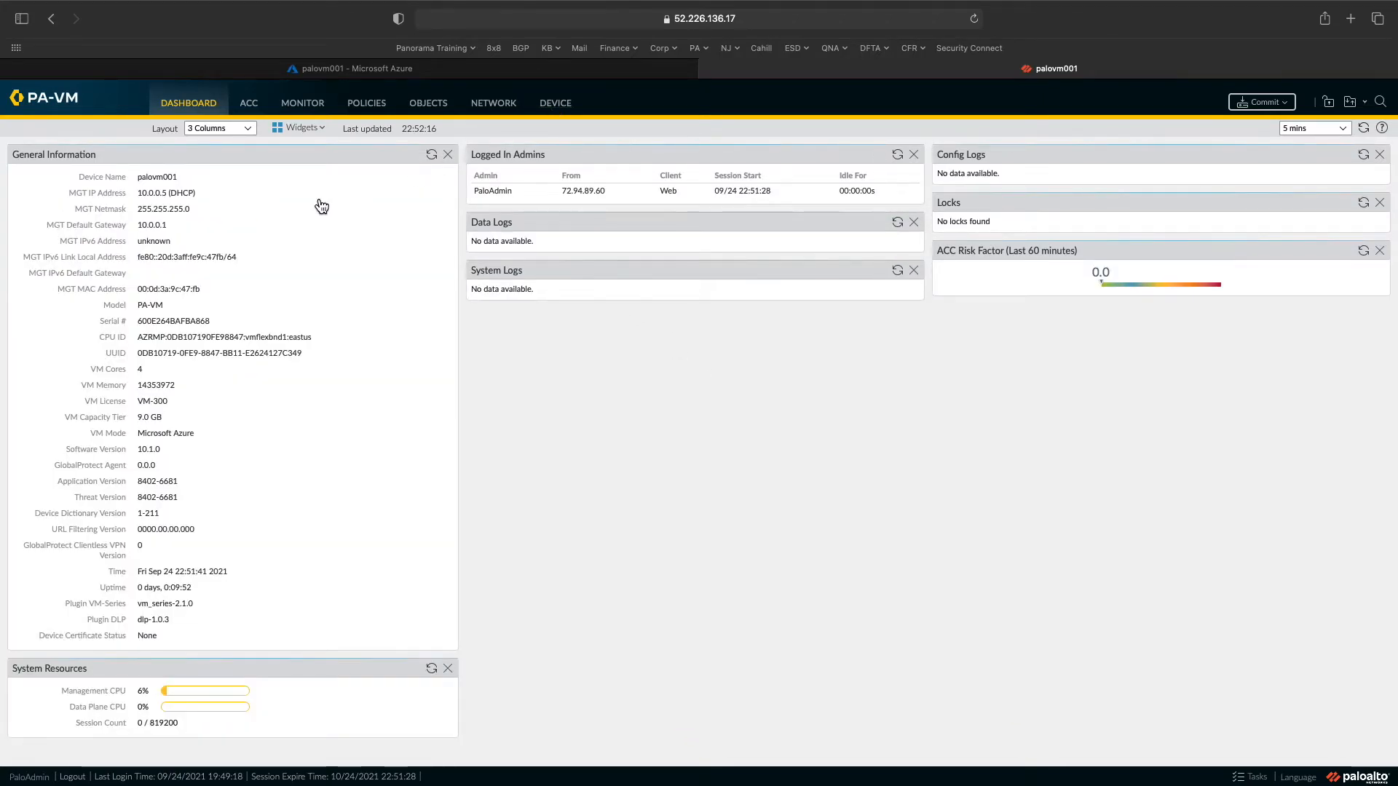
- Confirm the DNS and NTP entries on Device > Setup Services, then reopen General Settings
{"action": "left_click", "coordinate": [555, 104]}
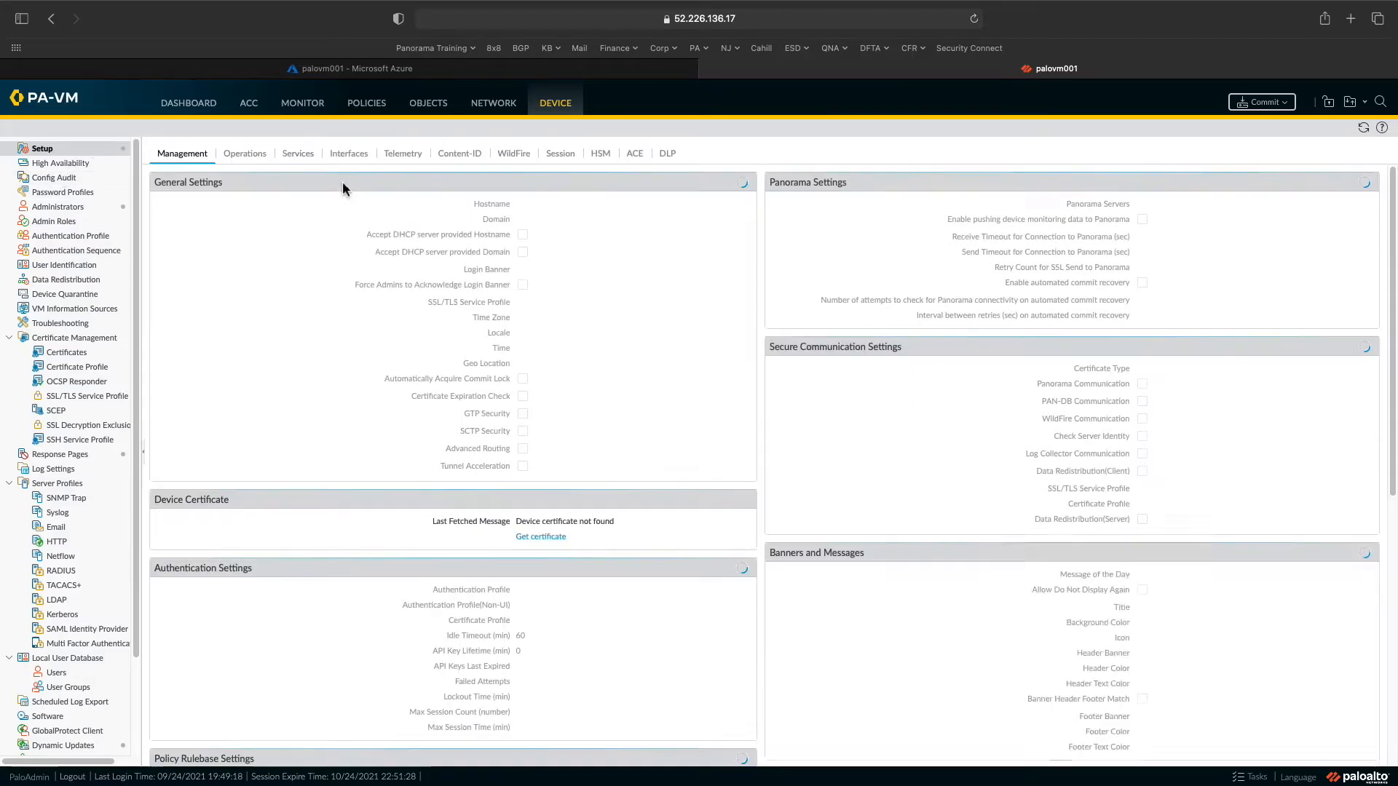
{"action": "left_click", "coordinate": [297, 155]}
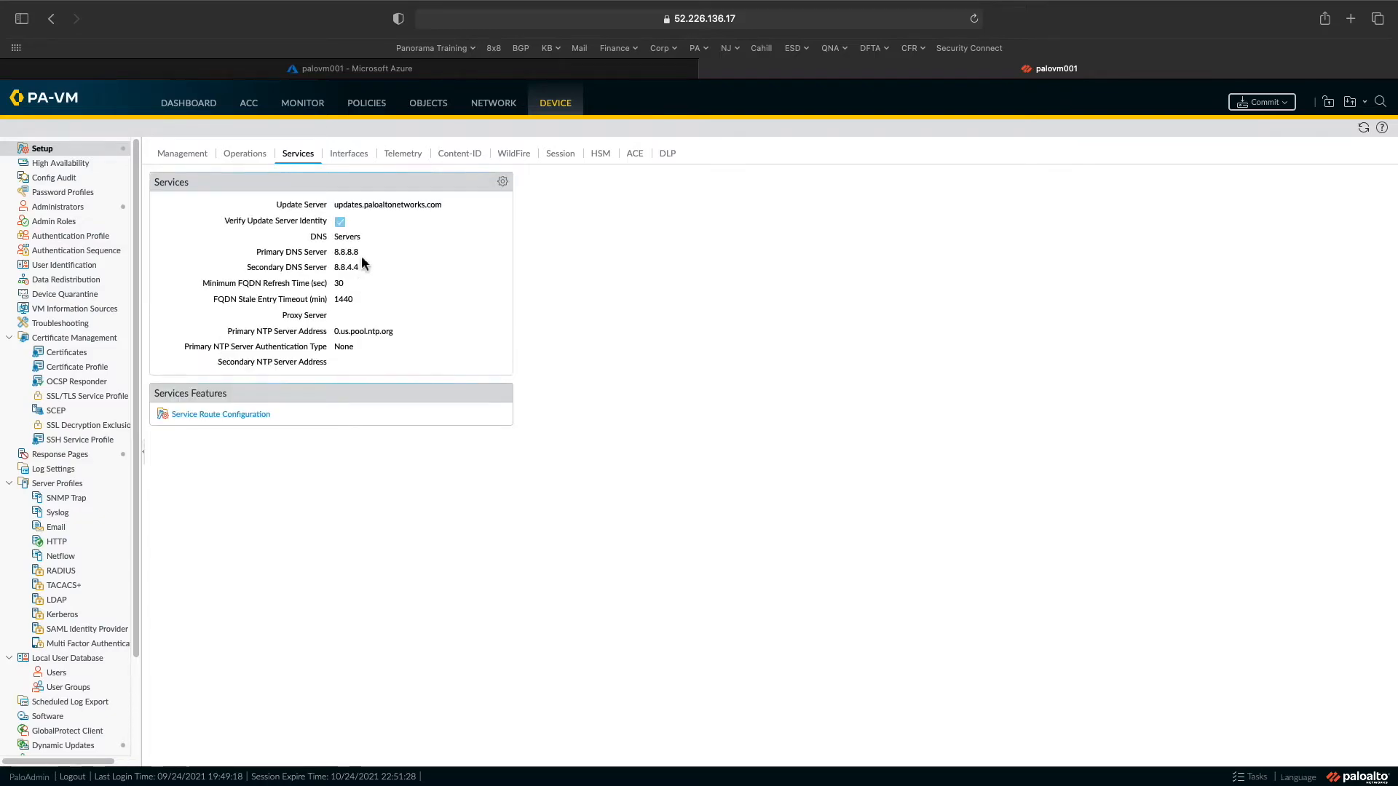
{"action": "left_click", "coordinate": [203, 162]}
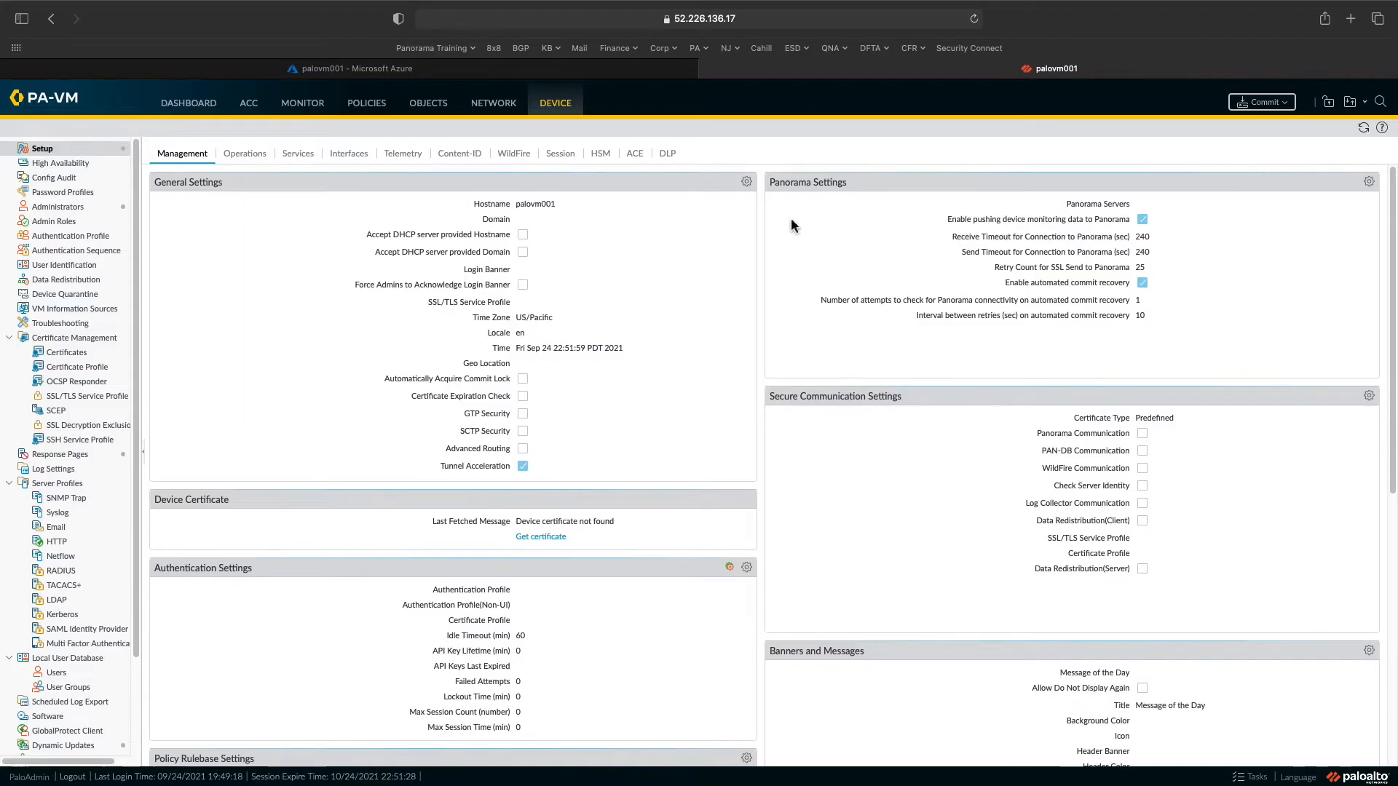
{"action": "left_click", "coordinate": [746, 182]}
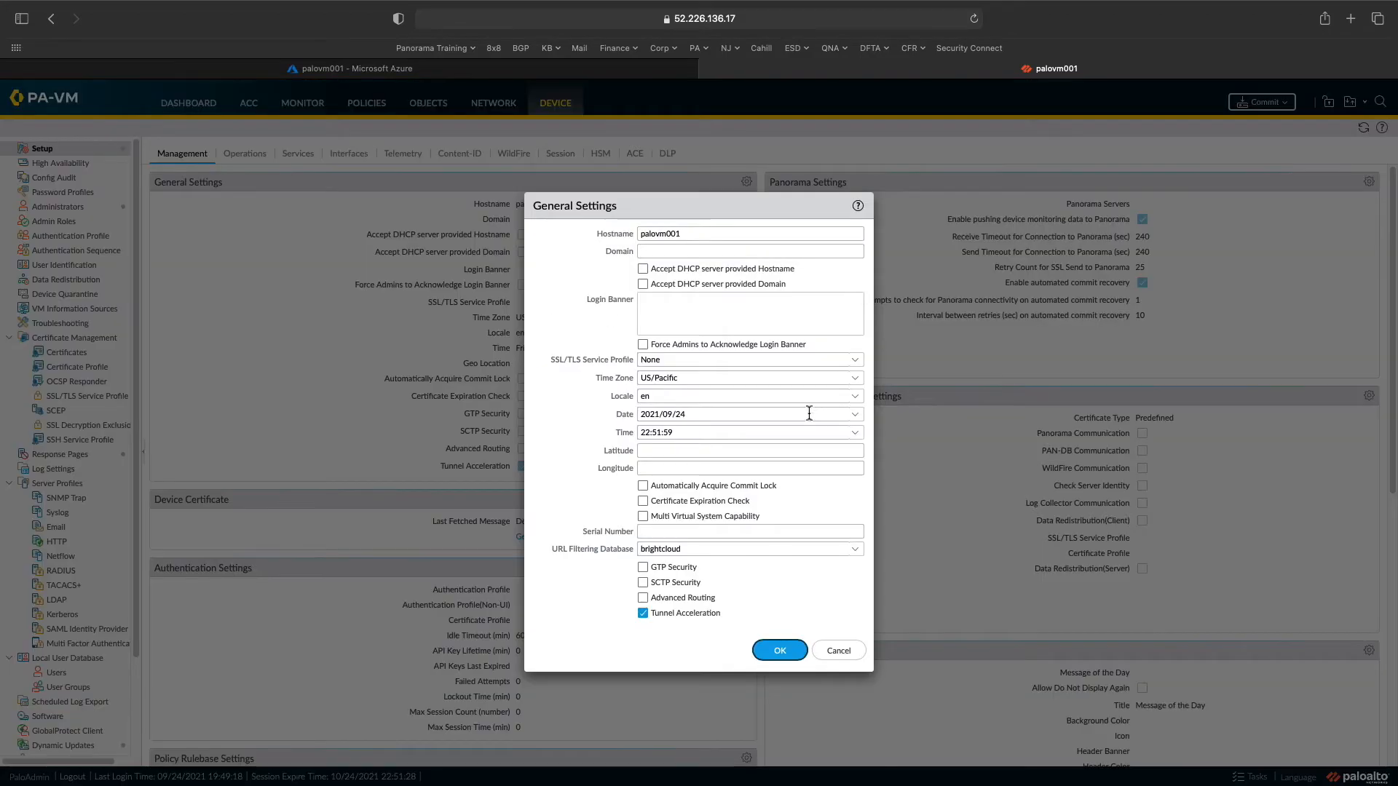
- Select America/New_York as the time zone, save General Settings, and begin a commit
{"action": "left_click", "coordinate": [857, 379]}
{"action": "type", "text": "amero"}
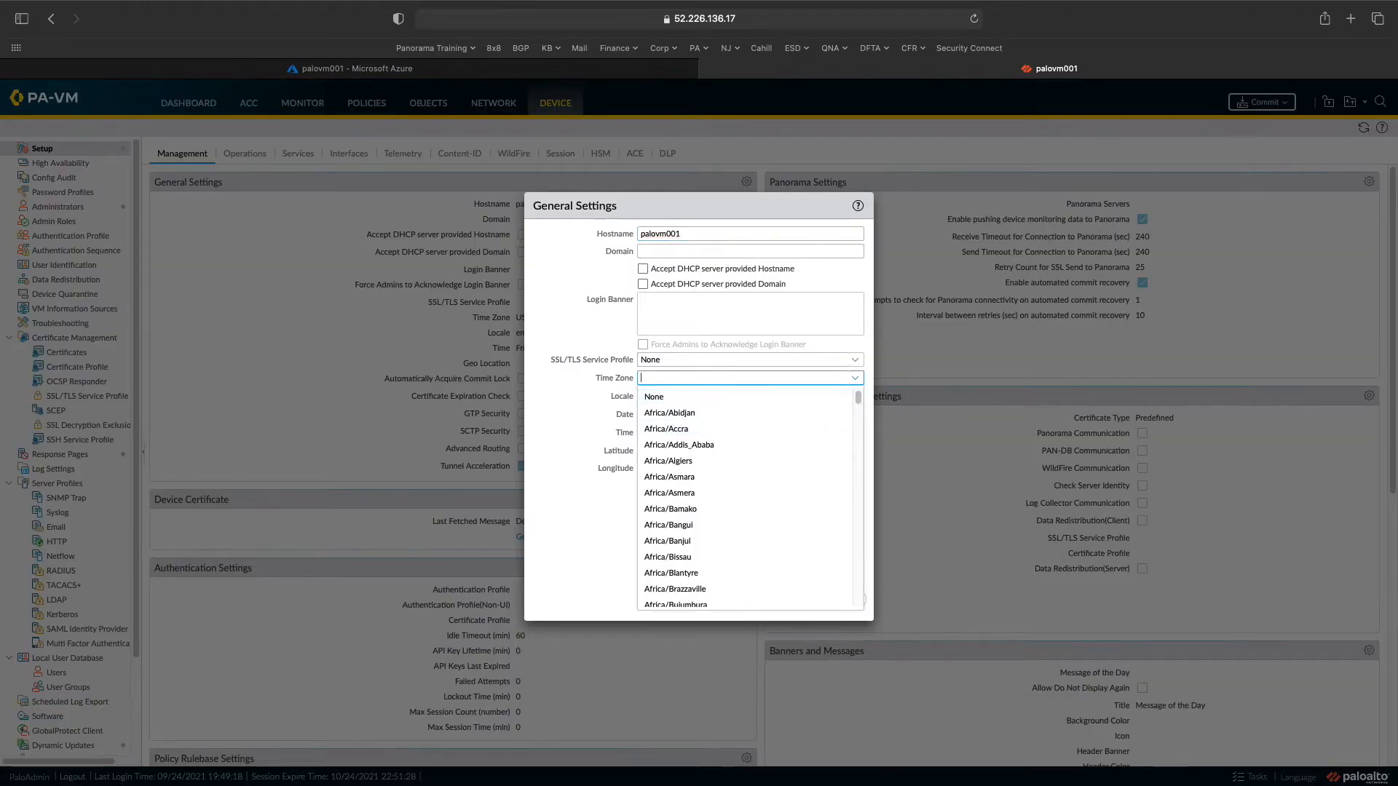
{"action": "key", "text": "BackSpace"}
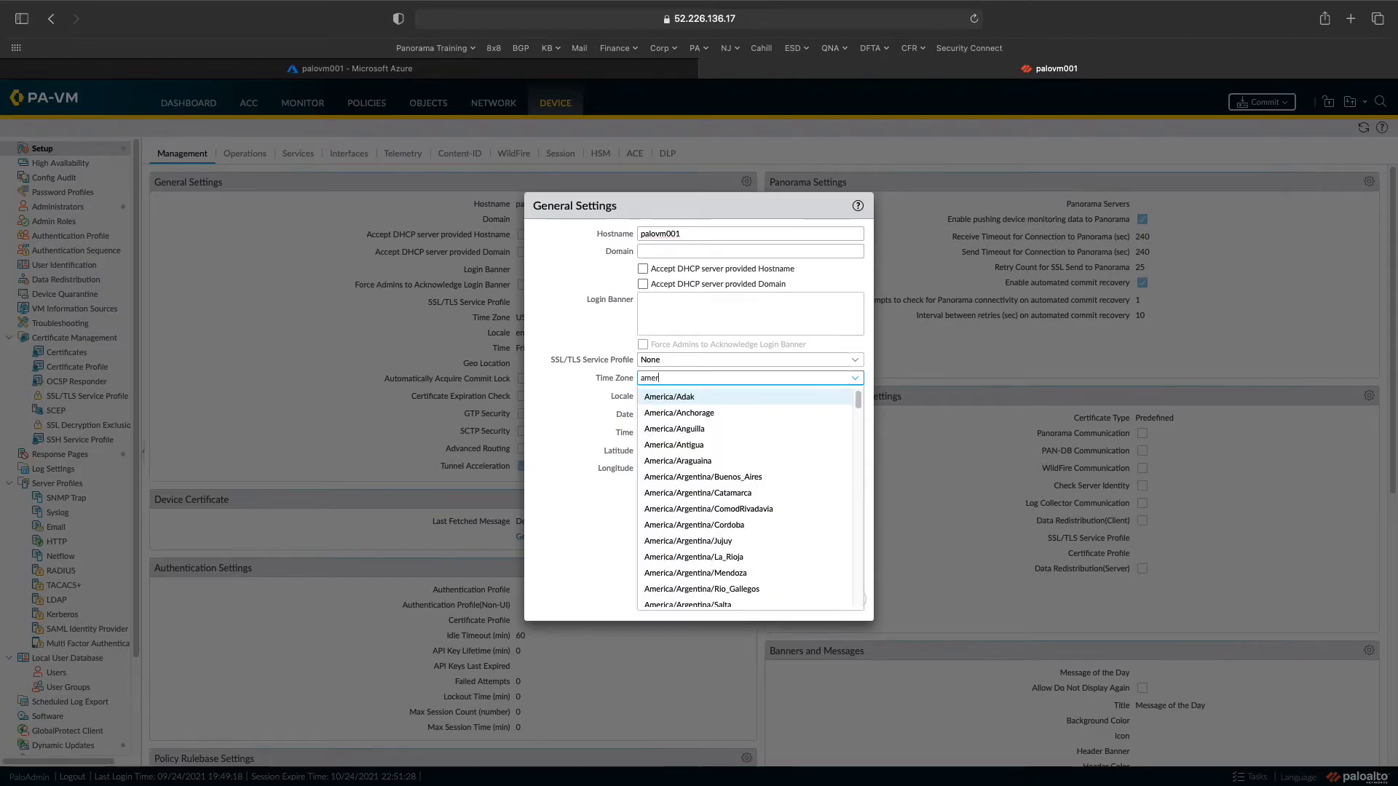
{"action": "type", "text": "oca\\"}
{"action": "key", "text": "BackSpace"}
{"action": "key", "text": "BackSpace"}
{"action": "key", "text": "BackSpace"}
{"action": "key", "text": "BackSpace"}
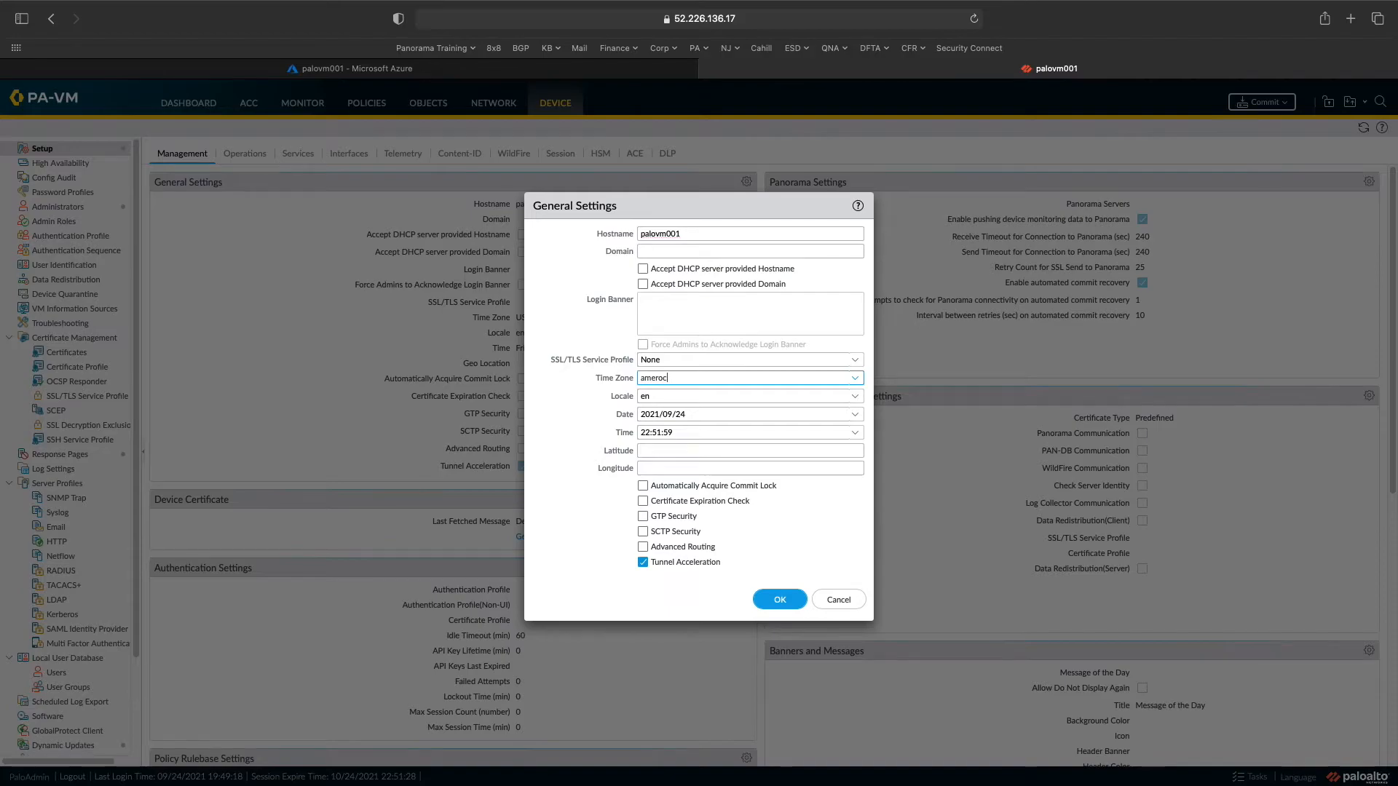
{"action": "scroll", "coordinate": [743, 526], "scroll_direction": "down", "scroll_amount": 2}
{"action": "scroll", "coordinate": [743, 500], "scroll_direction": "down", "scroll_amount": 1}
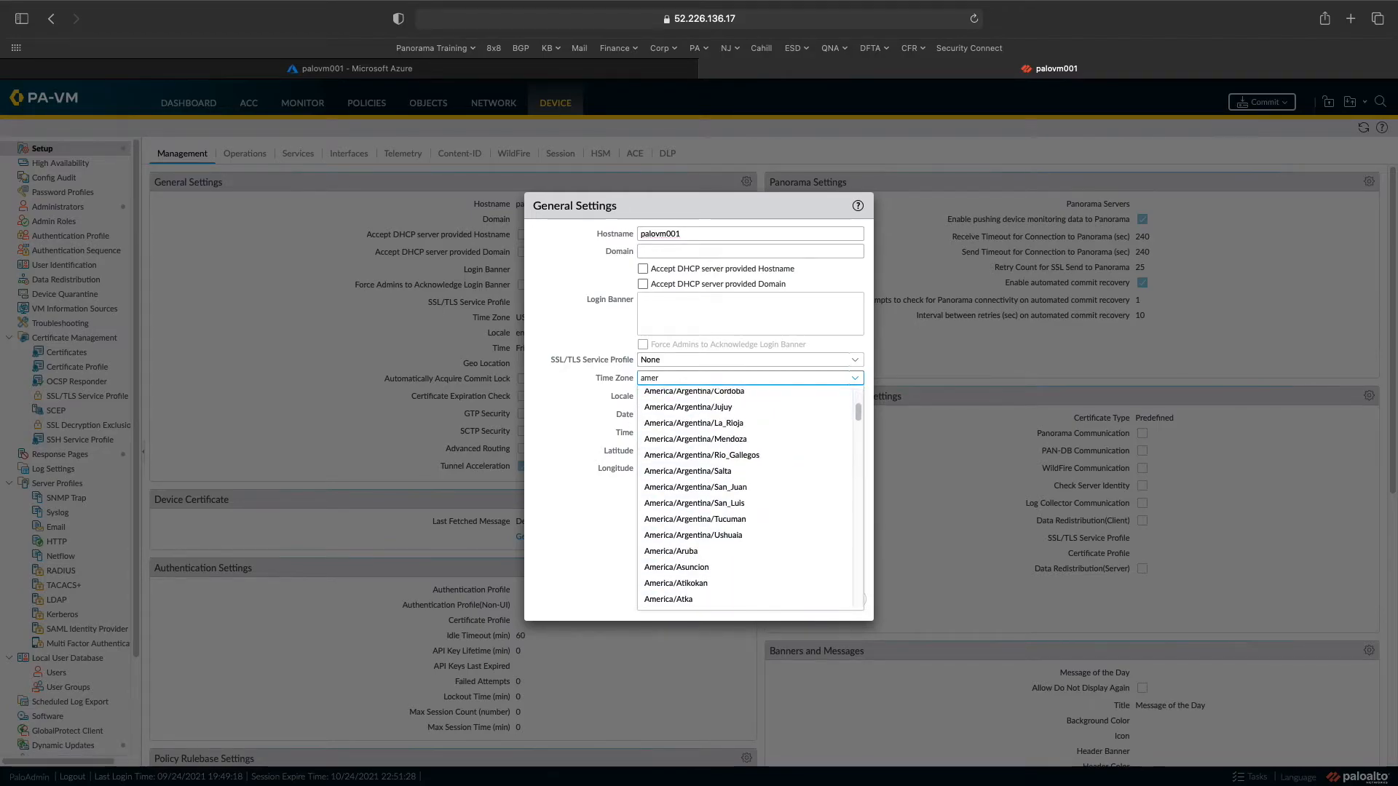
{"action": "type", "text": "ica\\ne"}
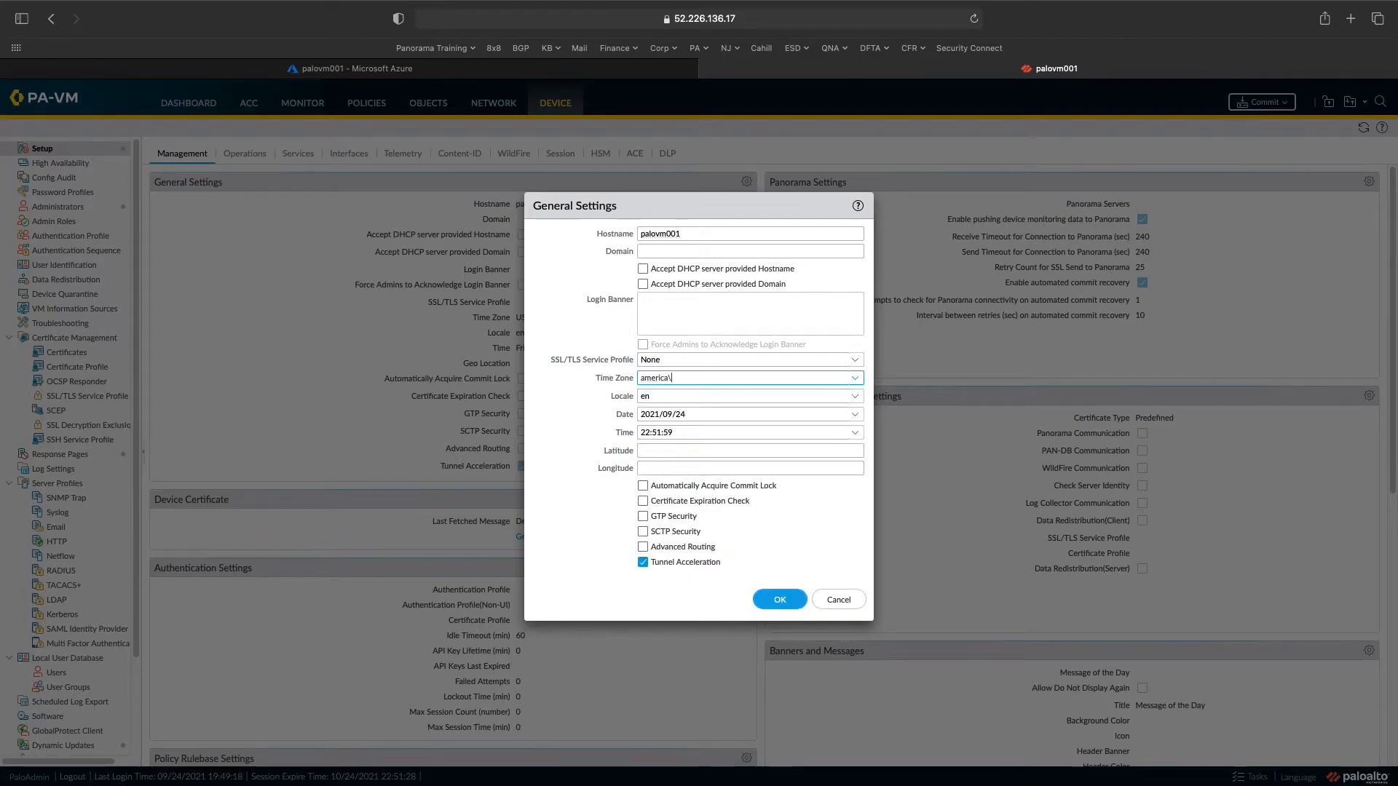
{"action": "key", "text": "BackSpace"}
{"action": "key", "text": "BackSpace"}
{"action": "key", "text": "BackSpace"}
{"action": "key", "text": "BackSpace"}
{"action": "key", "text": "BackSpace"}
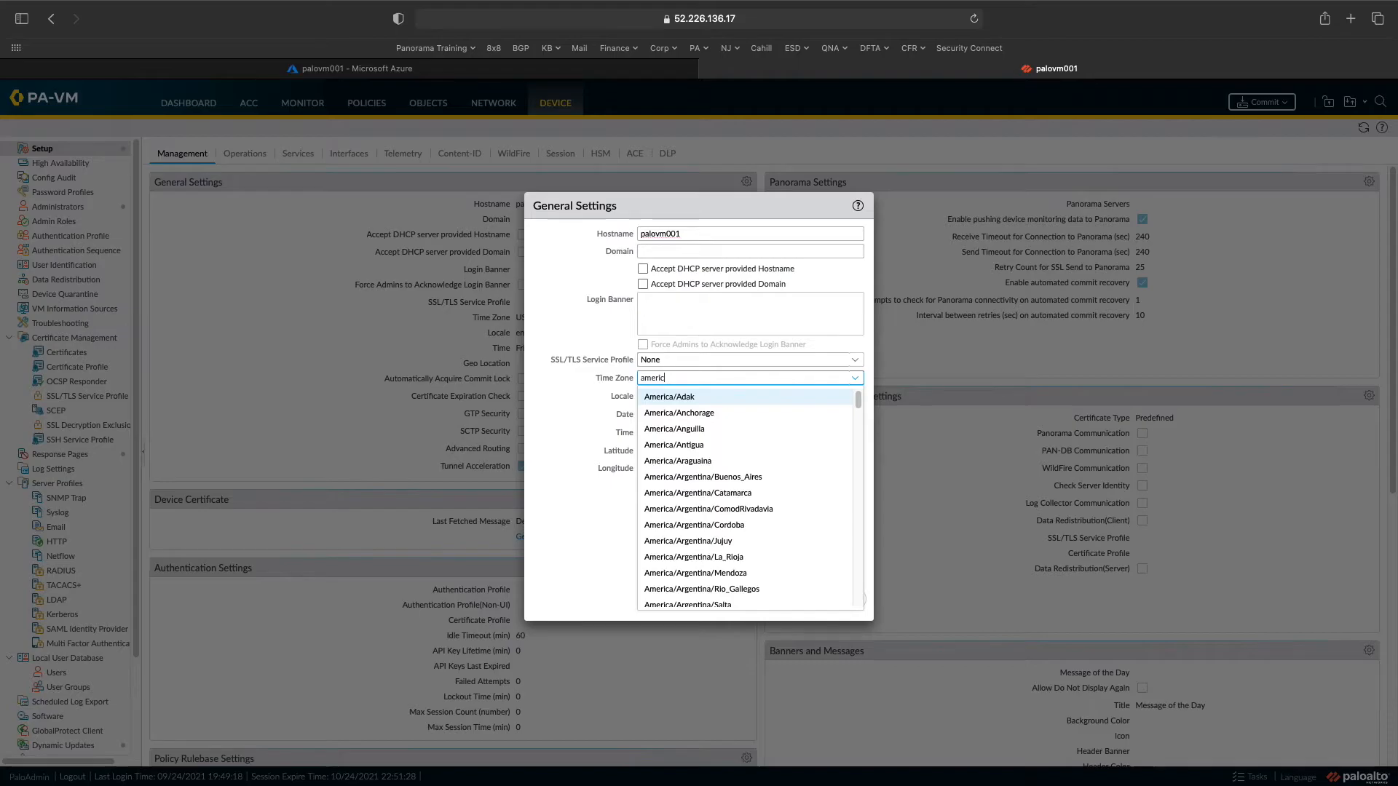
{"action": "type", "text": "a/new"}
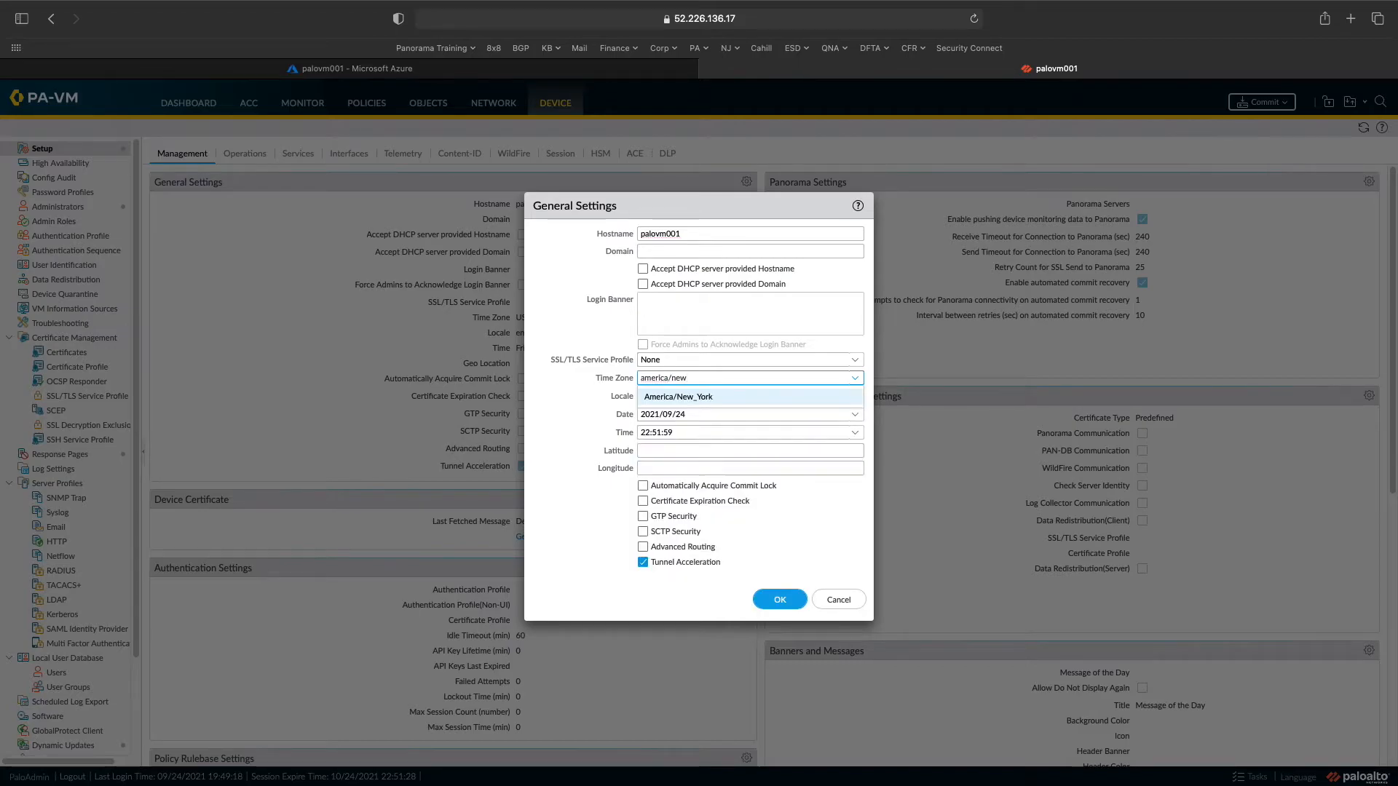
{"action": "key", "text": "Return"}
{"action": "left_click", "coordinate": [761, 599]}
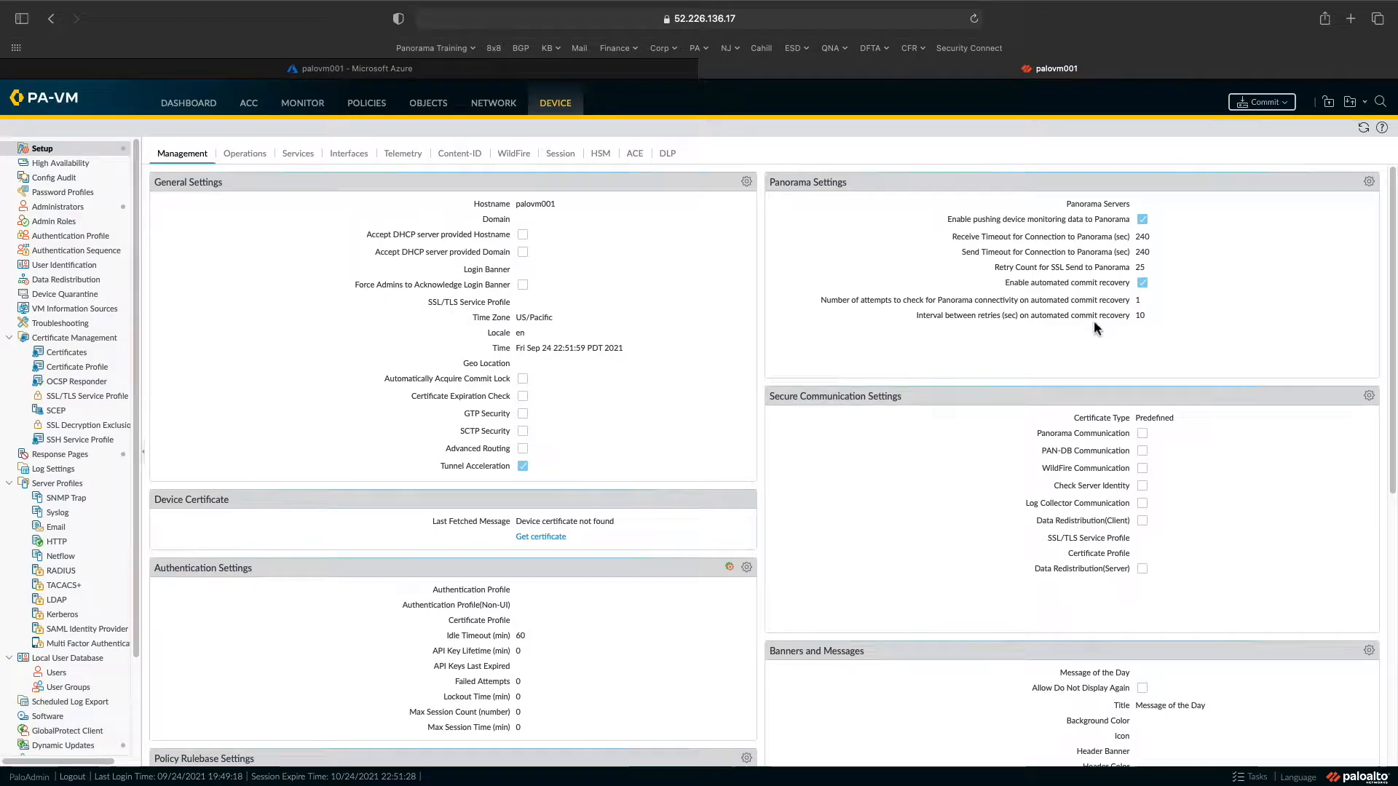
{"action": "left_click", "coordinate": [1260, 103]}
- Commit the configuration, confirm it reached 99% in Task Manager, and return to Device Setup
{"action": "left_click", "coordinate": [830, 595]}
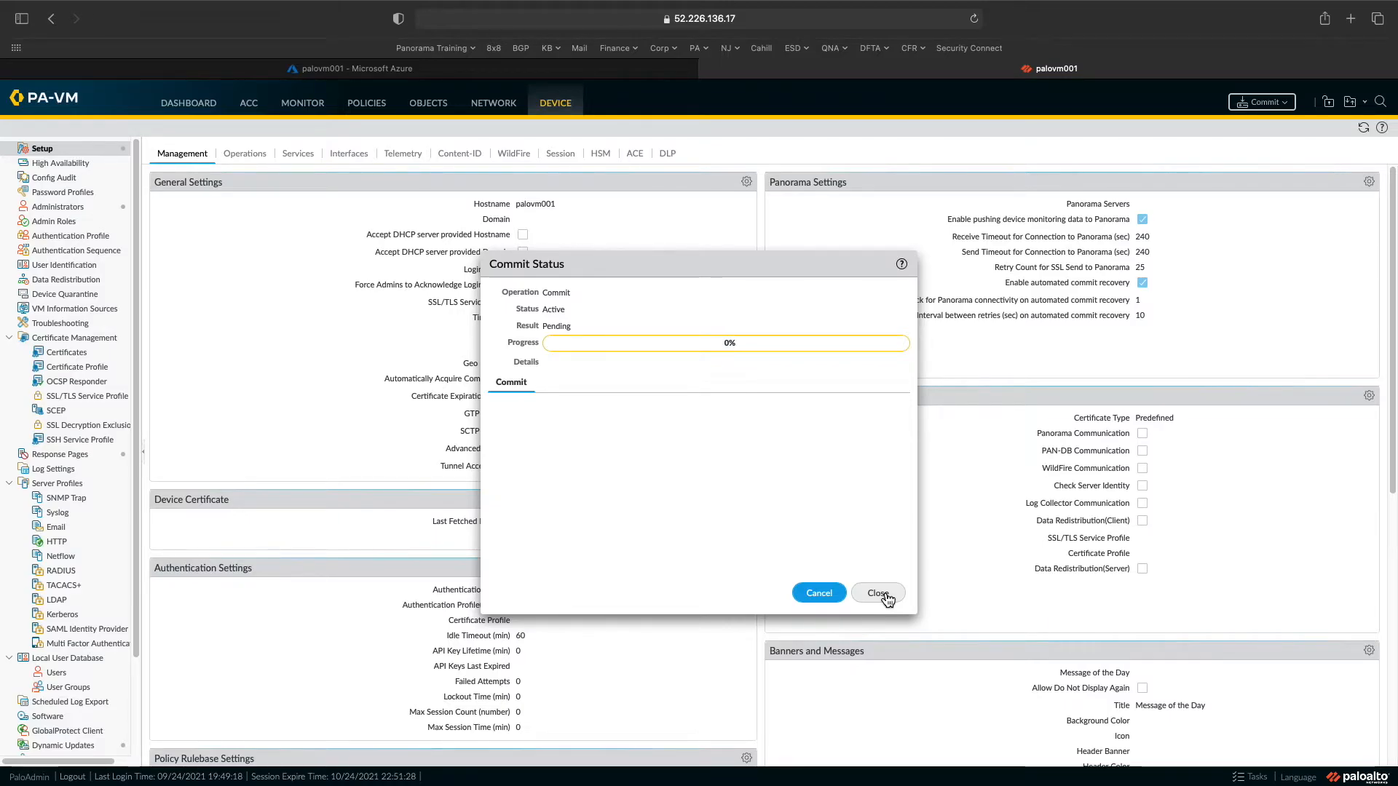
{"action": "left_click", "coordinate": [881, 594]}
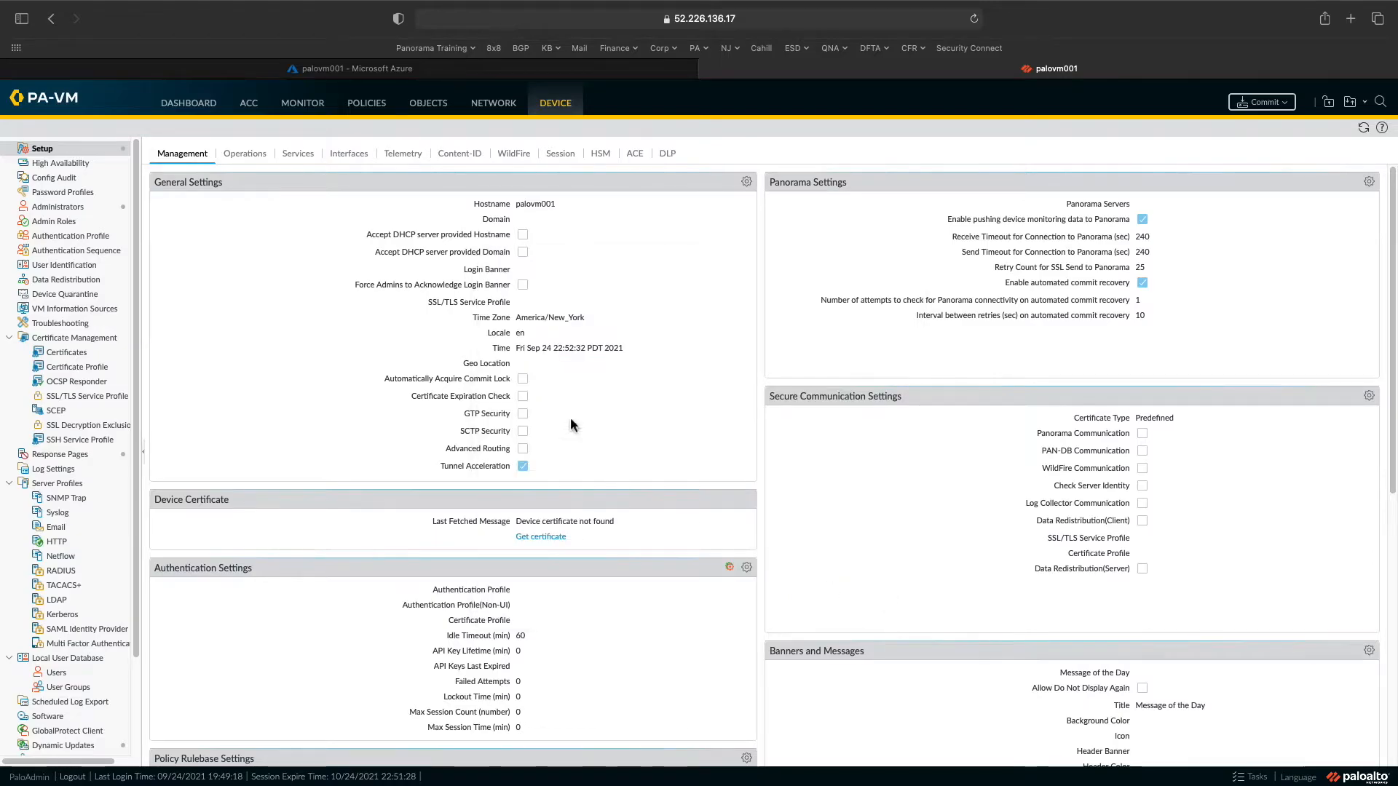
{"action": "left_click", "coordinate": [189, 103]}
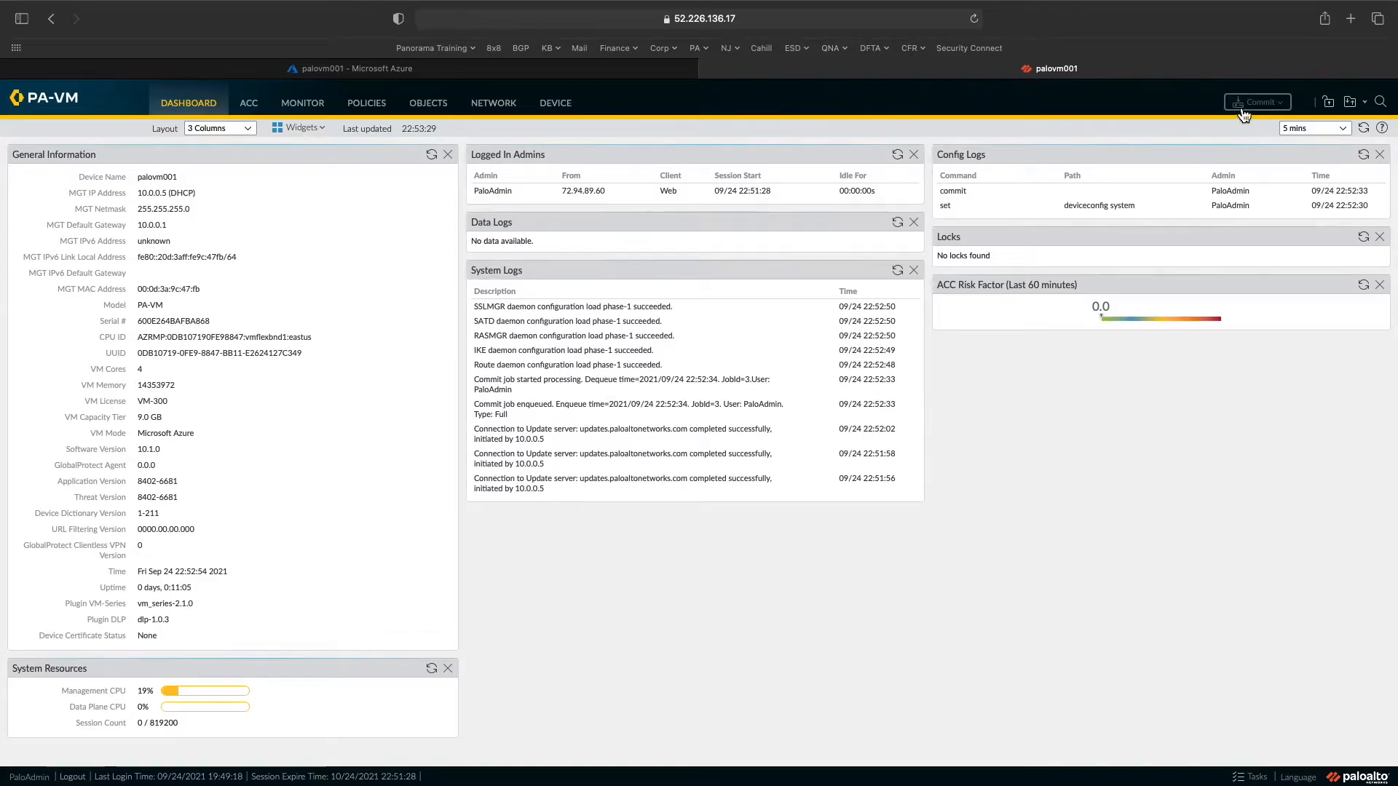
{"action": "left_click", "coordinate": [1268, 104]}
{"action": "left_click", "coordinate": [710, 470]}
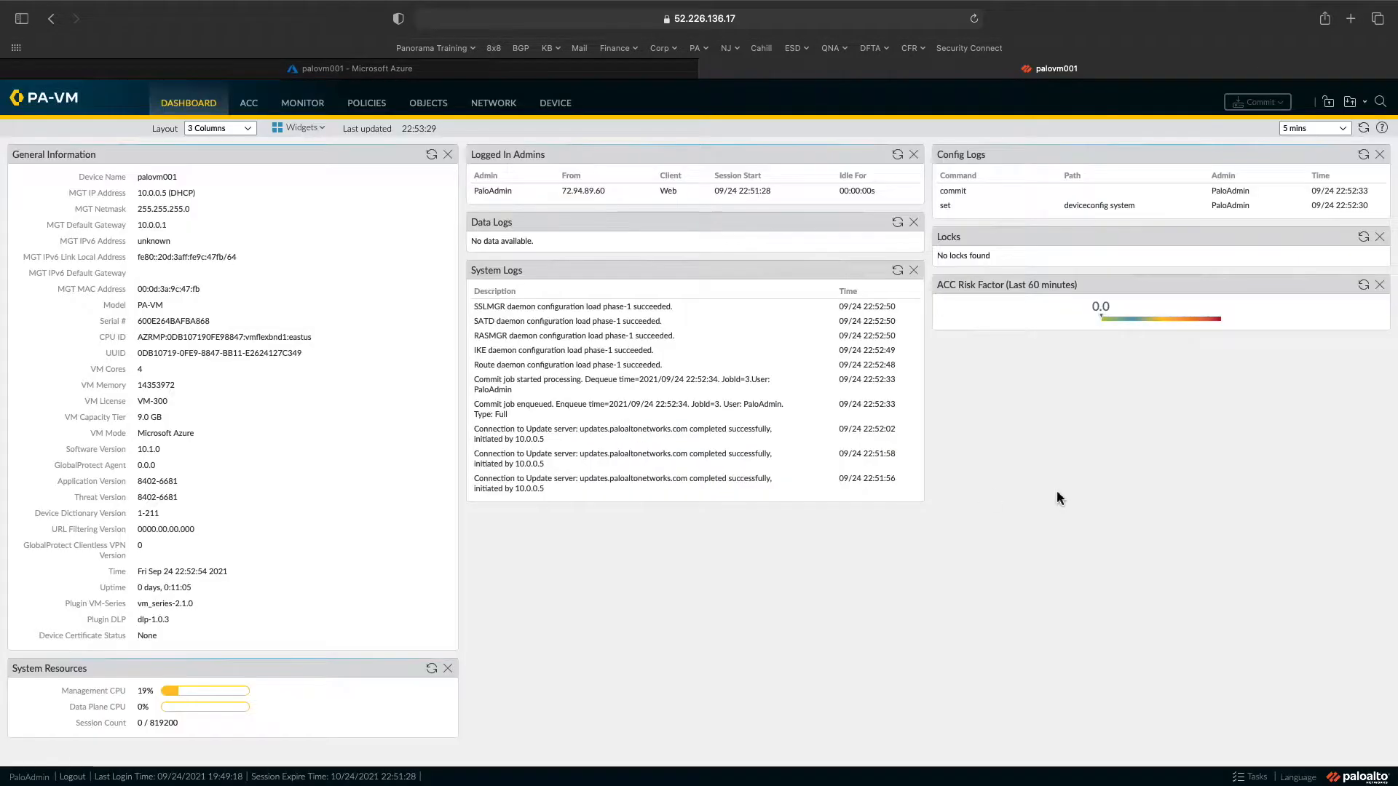
{"action": "left_click", "coordinate": [1252, 777]}
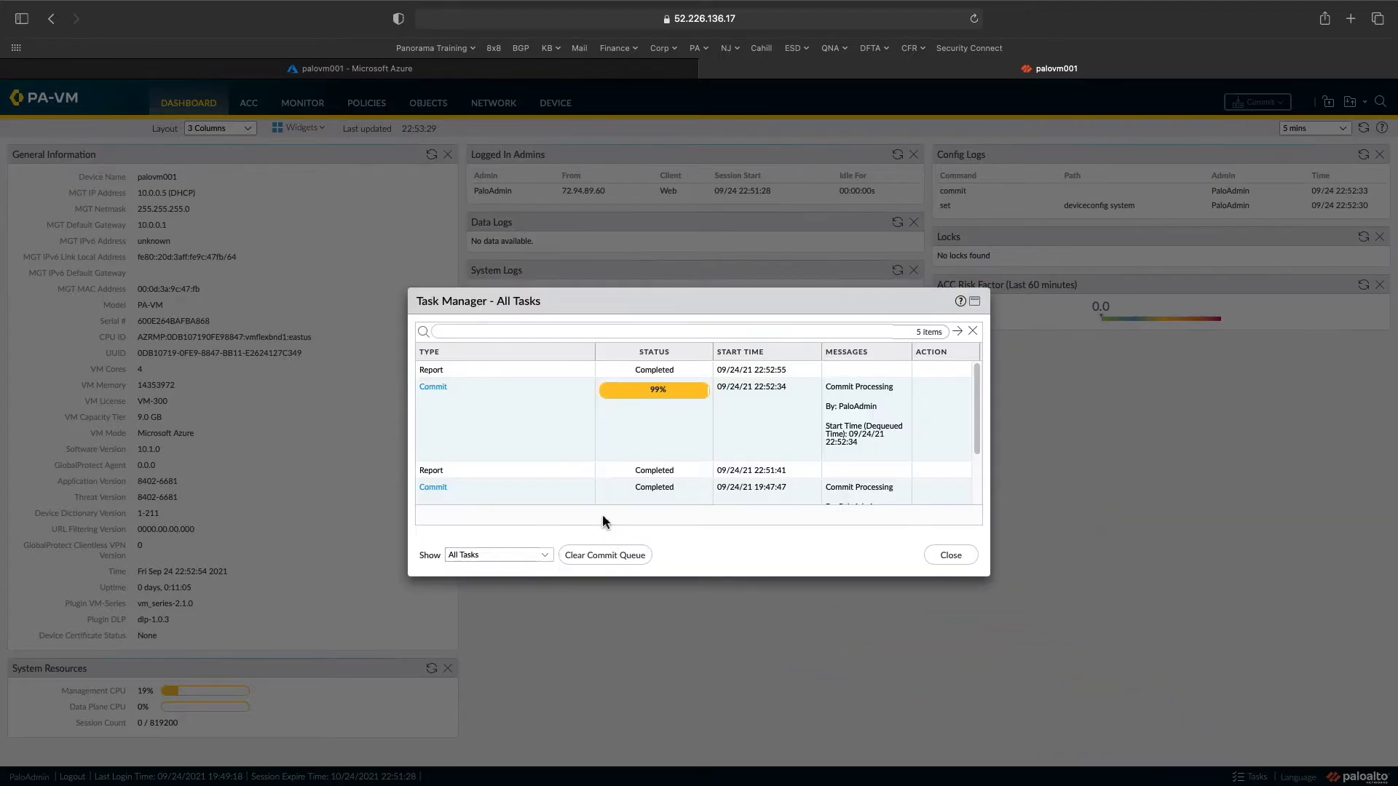
{"action": "left_click", "coordinate": [947, 561]}
{"action": "left_click", "coordinate": [555, 103]}
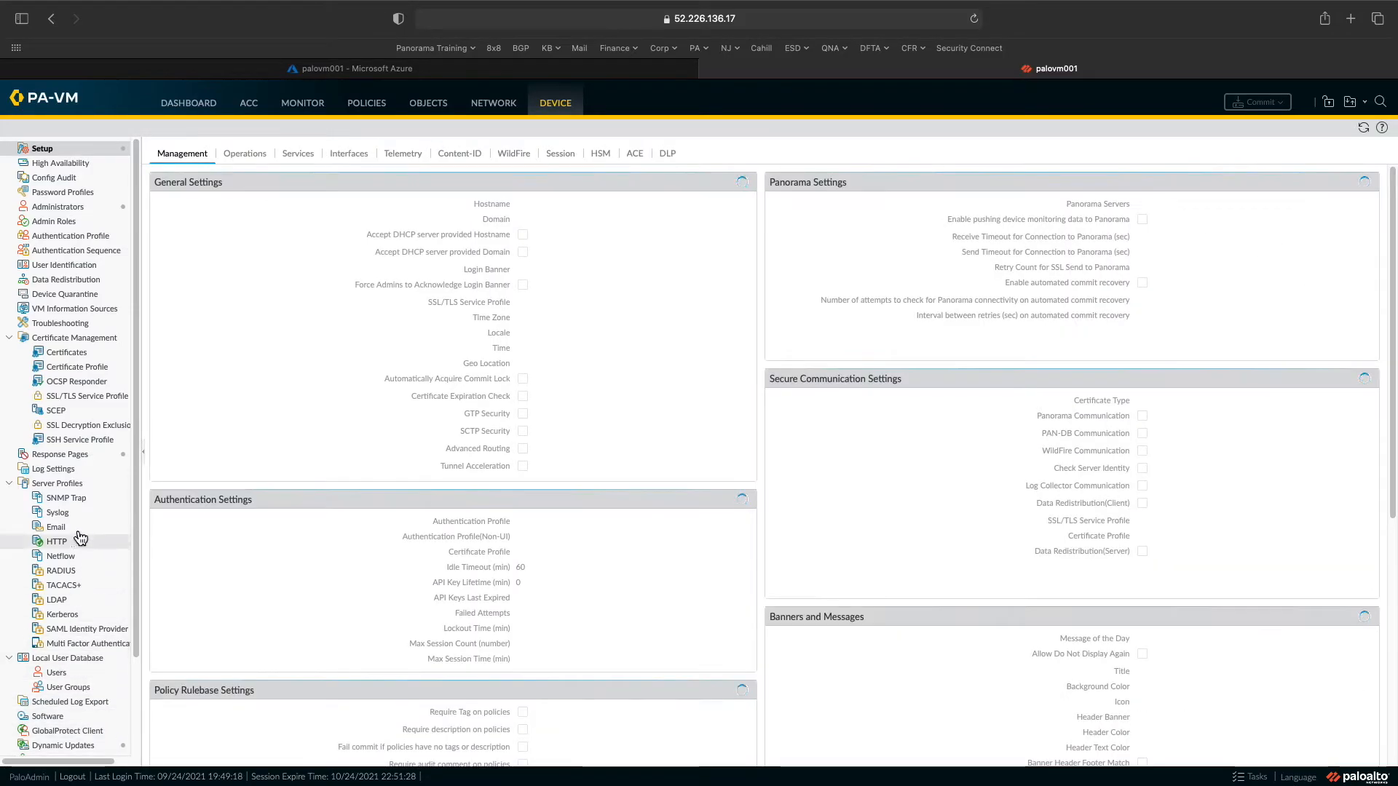
- Check for dynamic updates and download Applications and Threats update 8462-6955
{"action": "scroll", "coordinate": [85, 609], "scroll_direction": "down", "scroll_amount": 3}
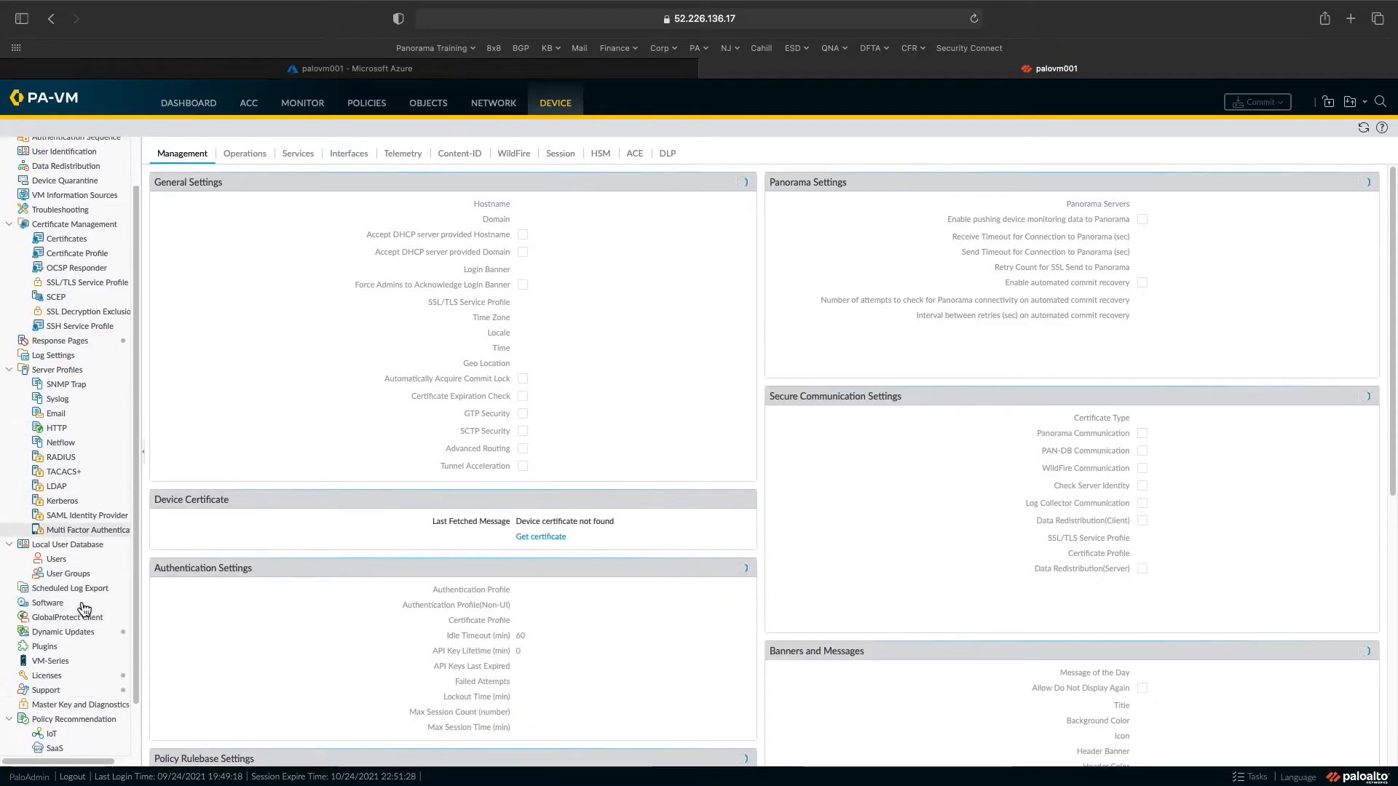
{"action": "left_click", "coordinate": [66, 633]}
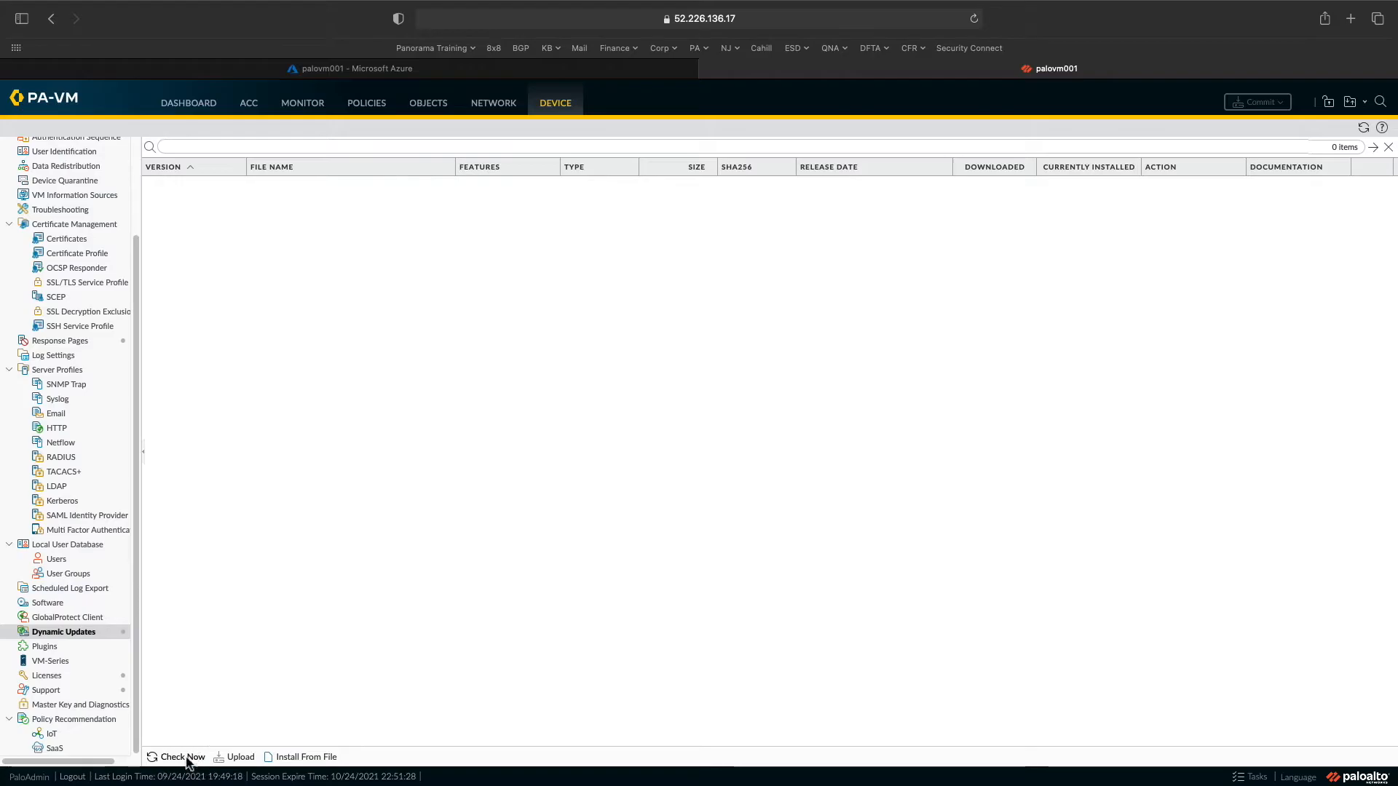
{"action": "left_click", "coordinate": [182, 758]}
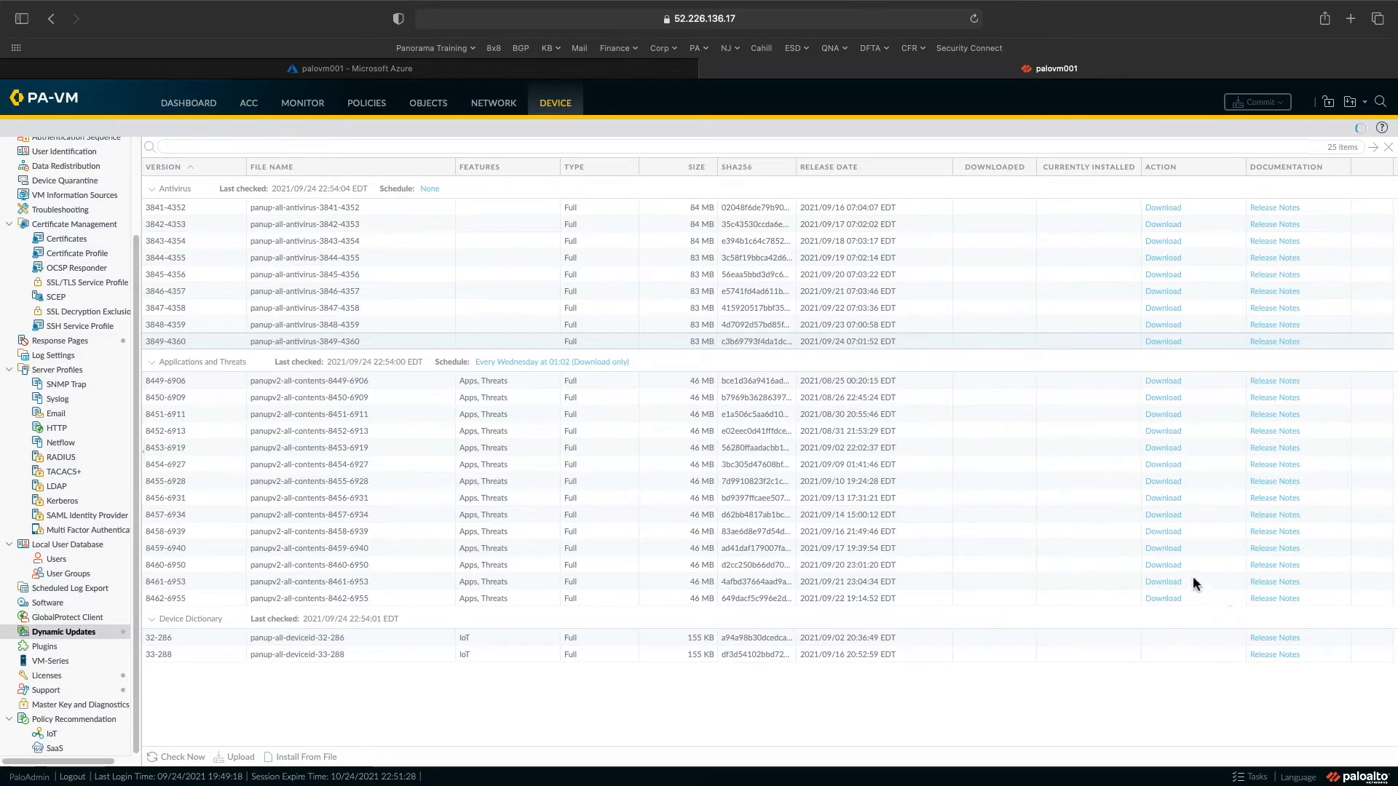
{"action": "left_click", "coordinate": [1164, 598]}
{"action": "left_click", "coordinate": [803, 539]}
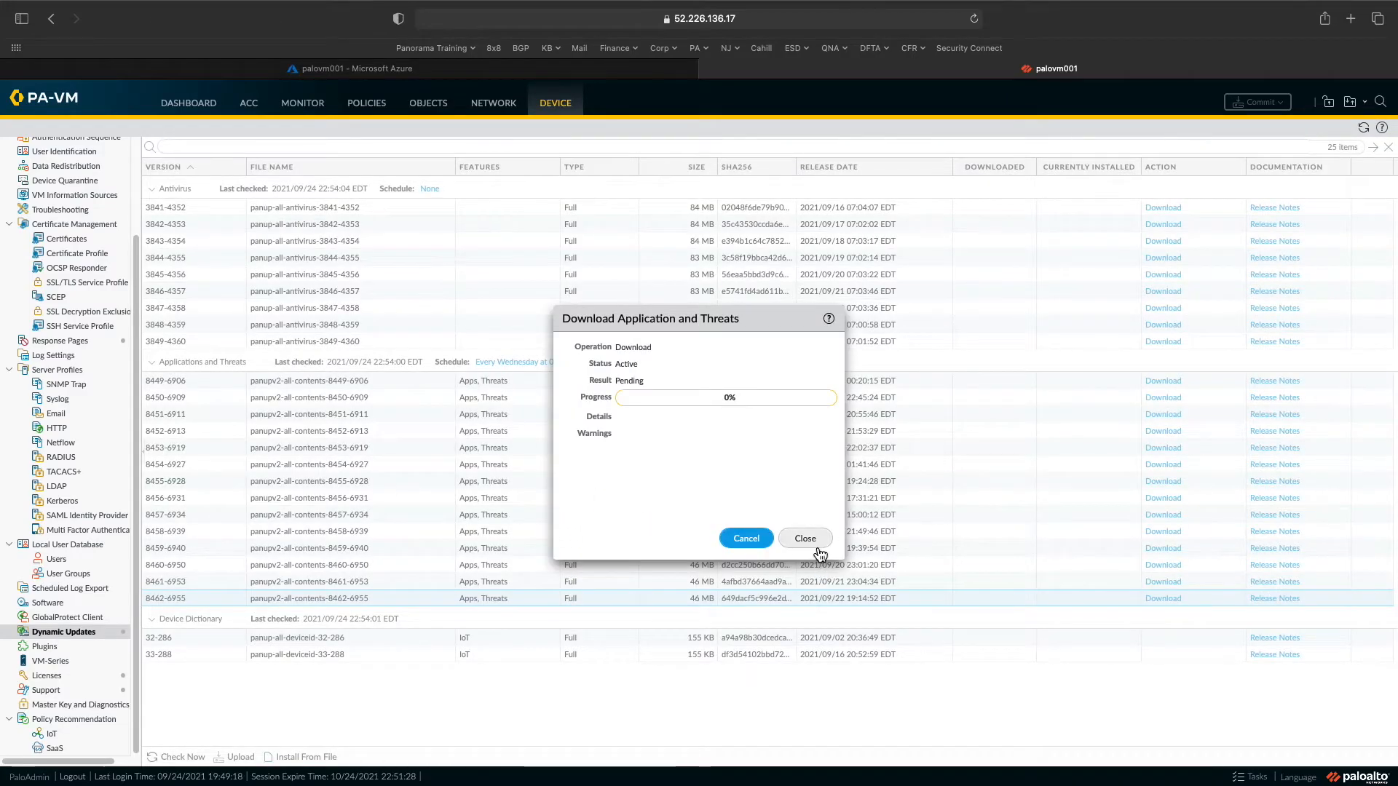
{"action": "left_click", "coordinate": [817, 546]}
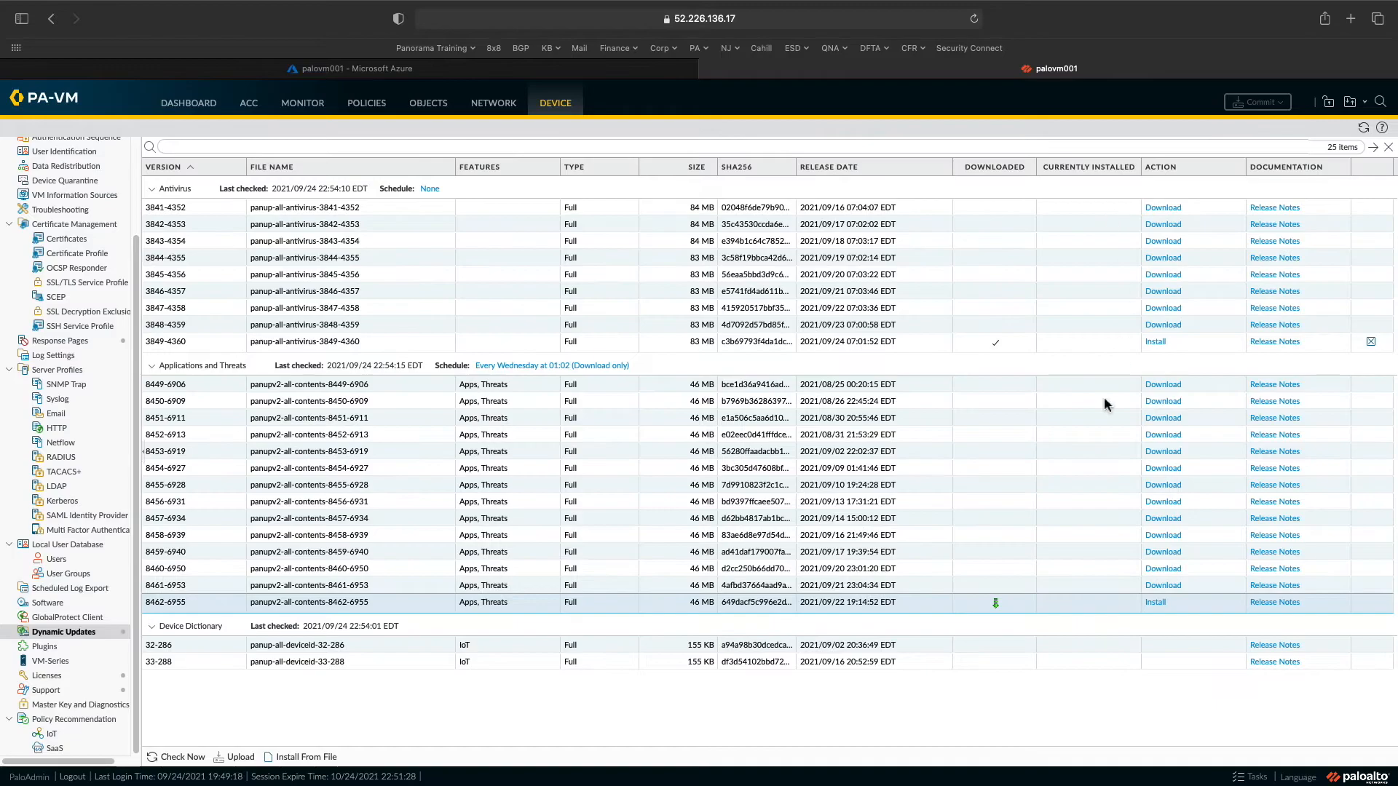
- Install antivirus update 3849-4360, then recheck the update server
{"action": "left_click", "coordinate": [1158, 344]}
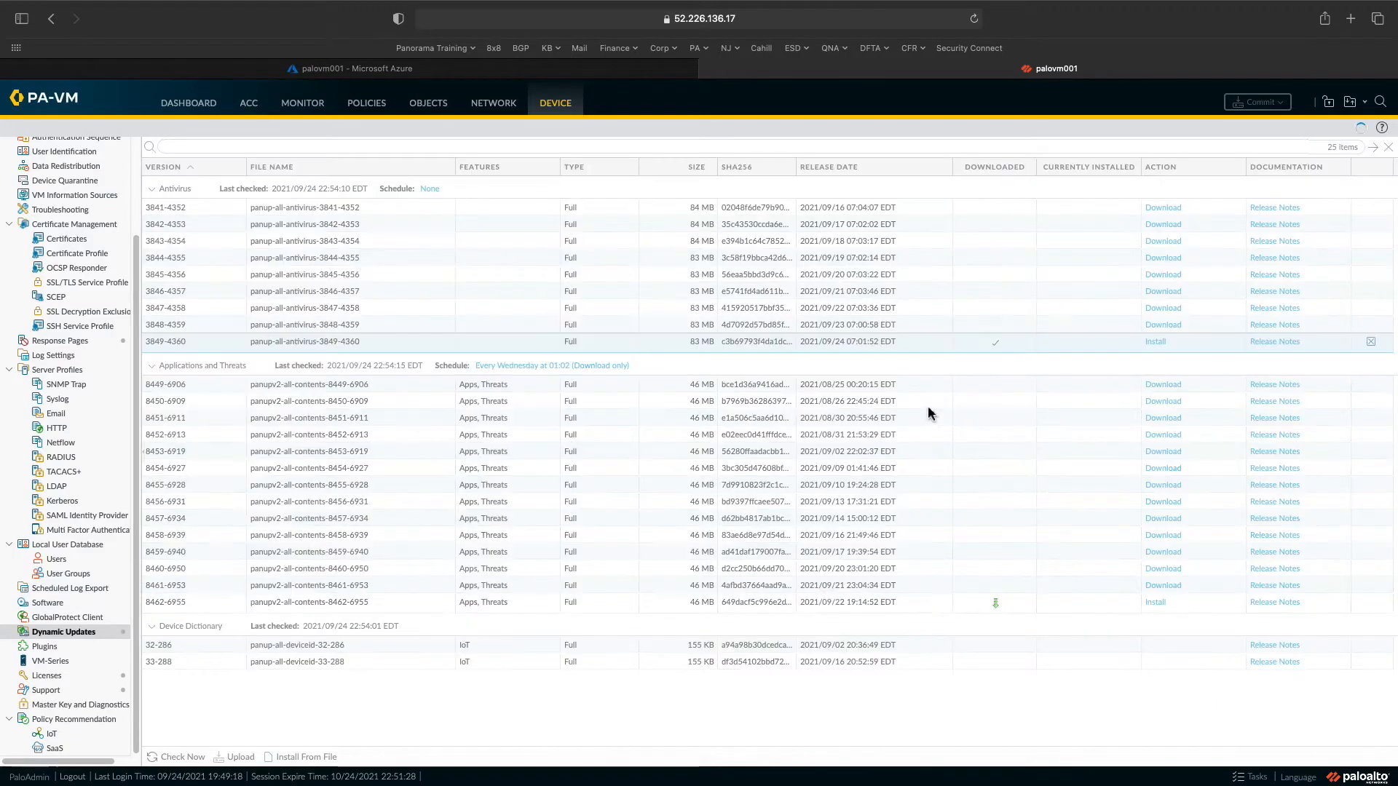
{"action": "left_click", "coordinate": [746, 537]}
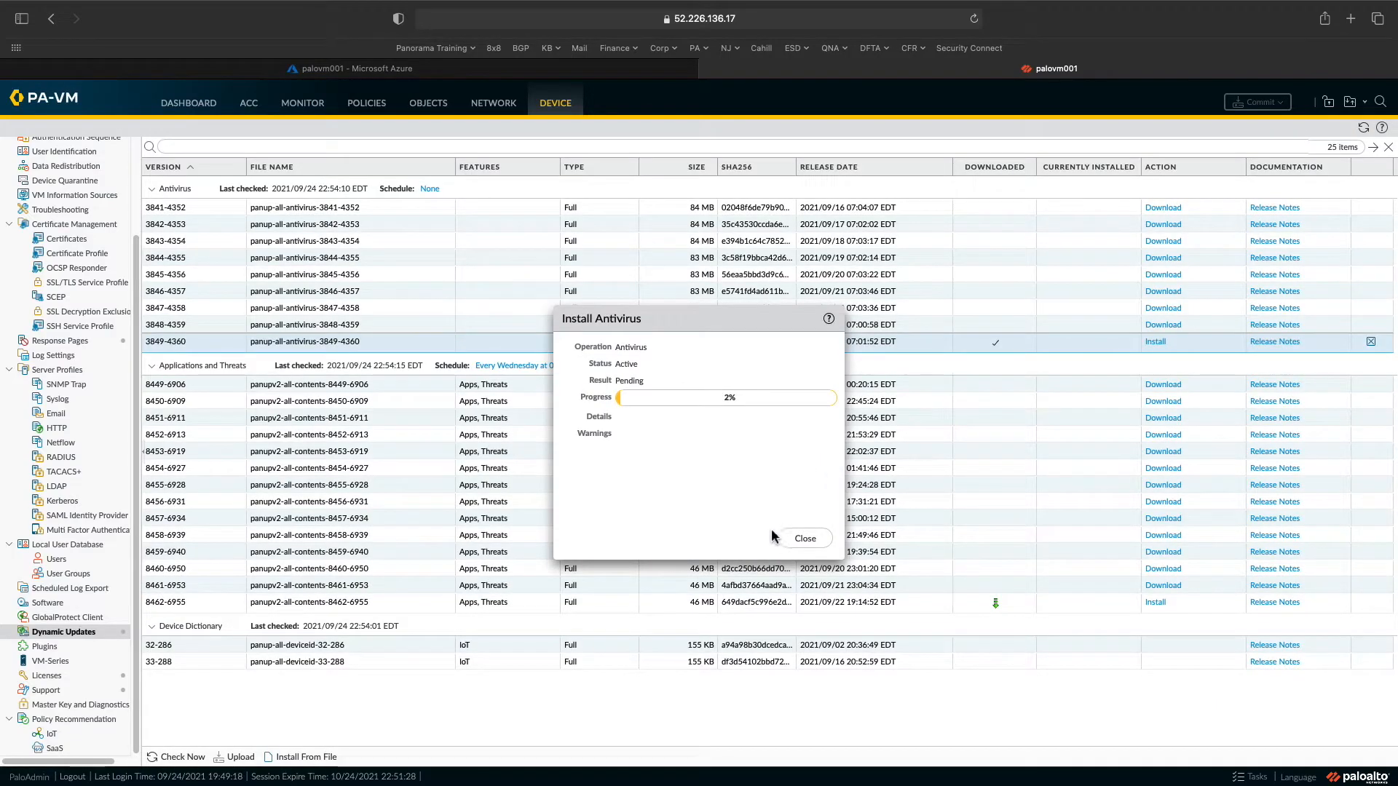
{"action": "left_click", "coordinate": [823, 542]}
{"action": "left_click", "coordinate": [1003, 610]}
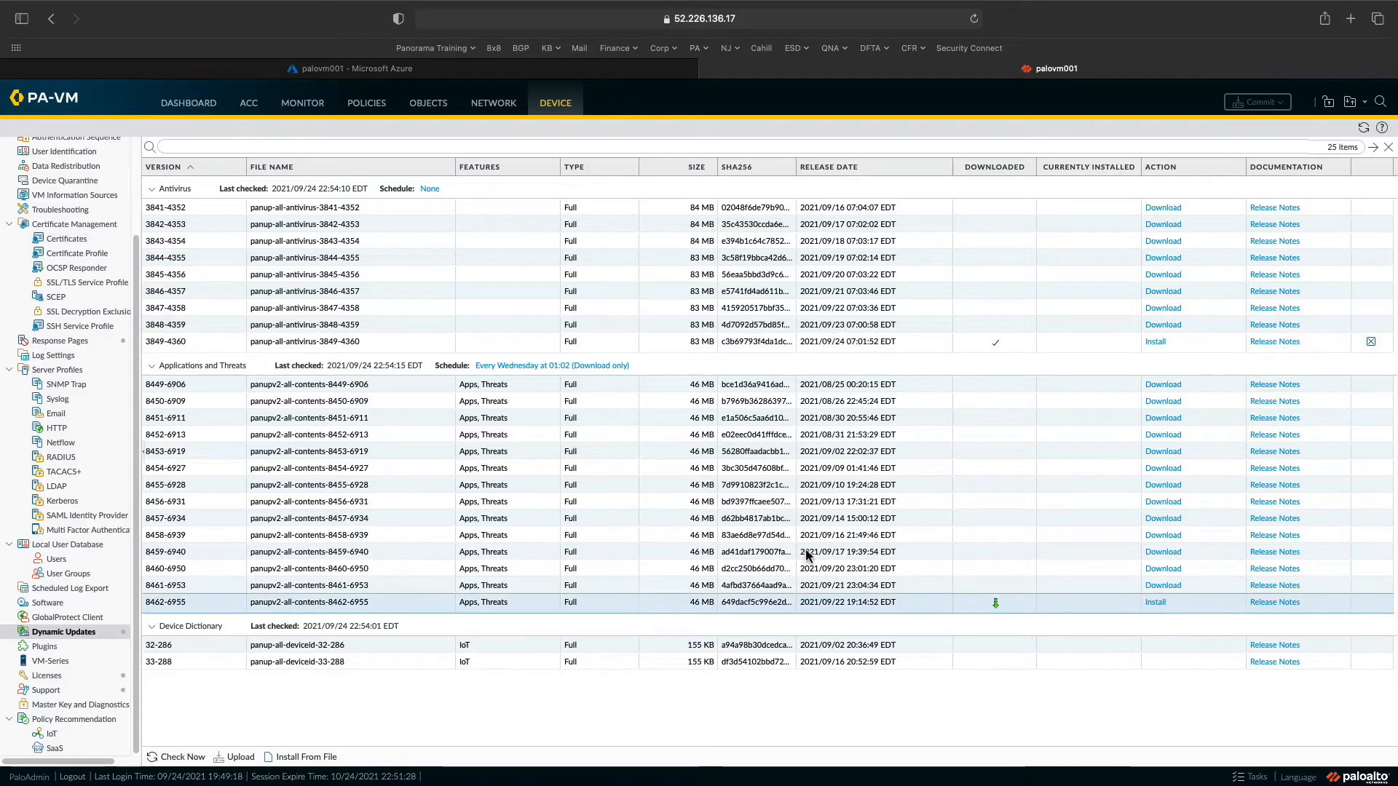
{"action": "left_click", "coordinate": [180, 757]}
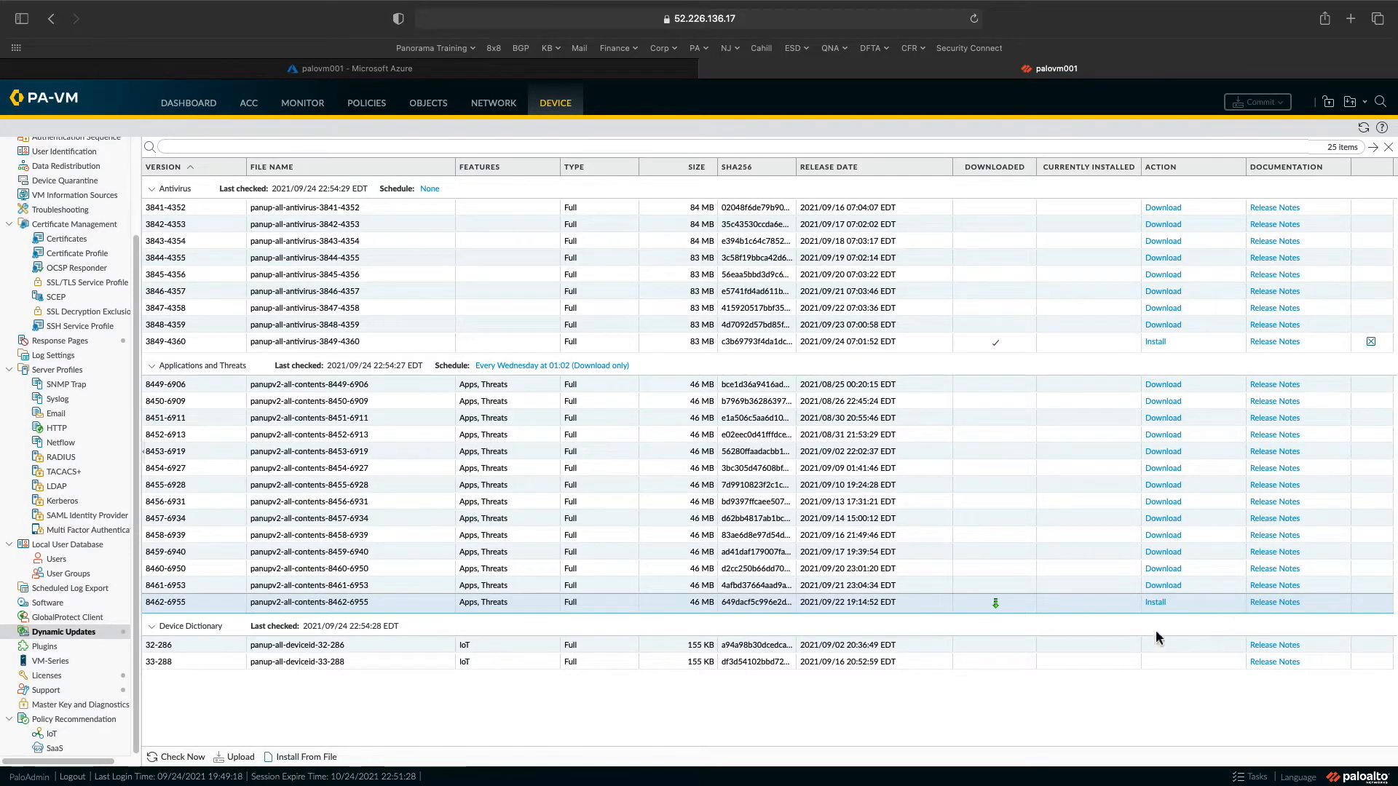
- Run a Google search for 'palo alto ha in azure' in a new Safari tab
{"action": "left_click", "coordinate": [1351, 22]}
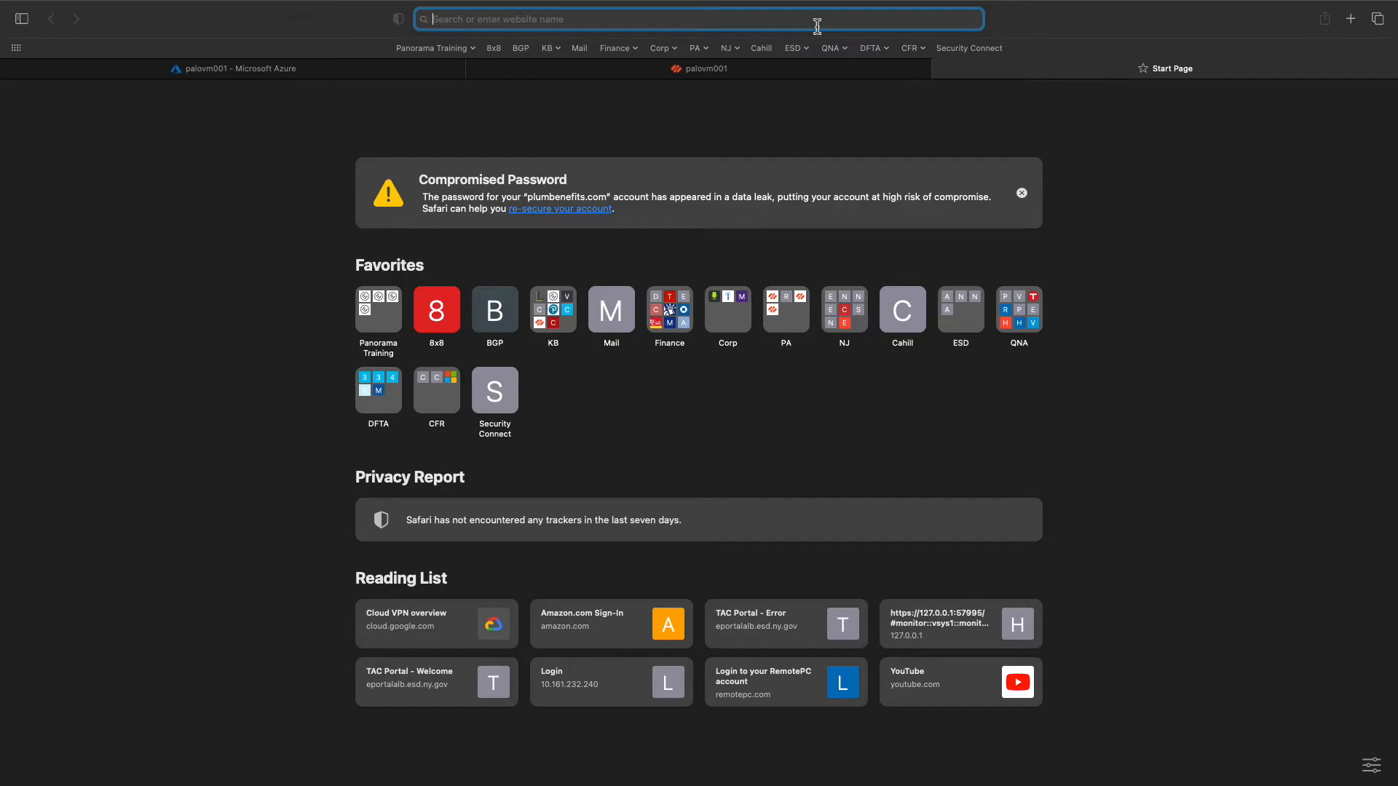
{"action": "type", "text": "palo alto "}
{"action": "type", "text": "vm"}
{"action": "key", "text": "BackSpace"}
{"action": "key", "text": "BackSpace"}
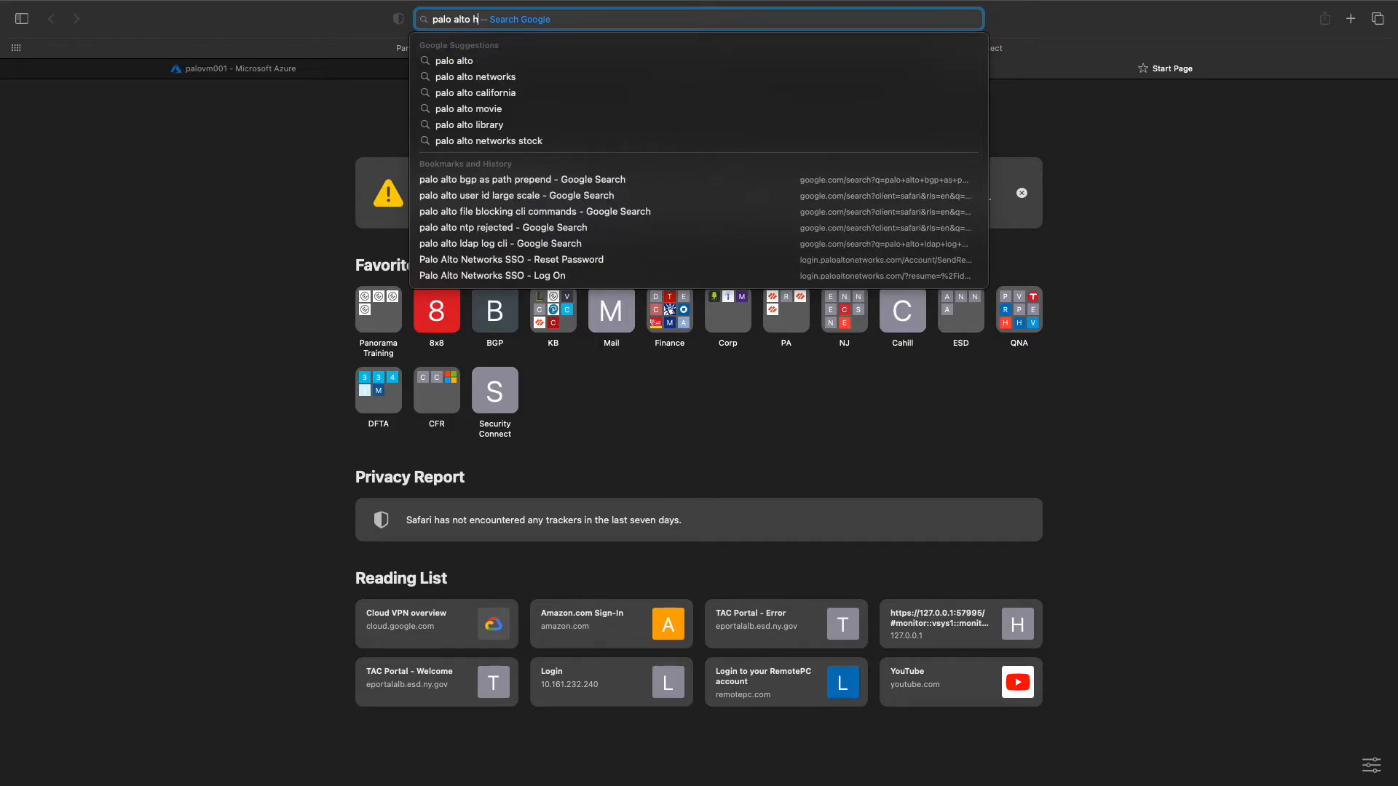
{"action": "type", "text": "ha in"}
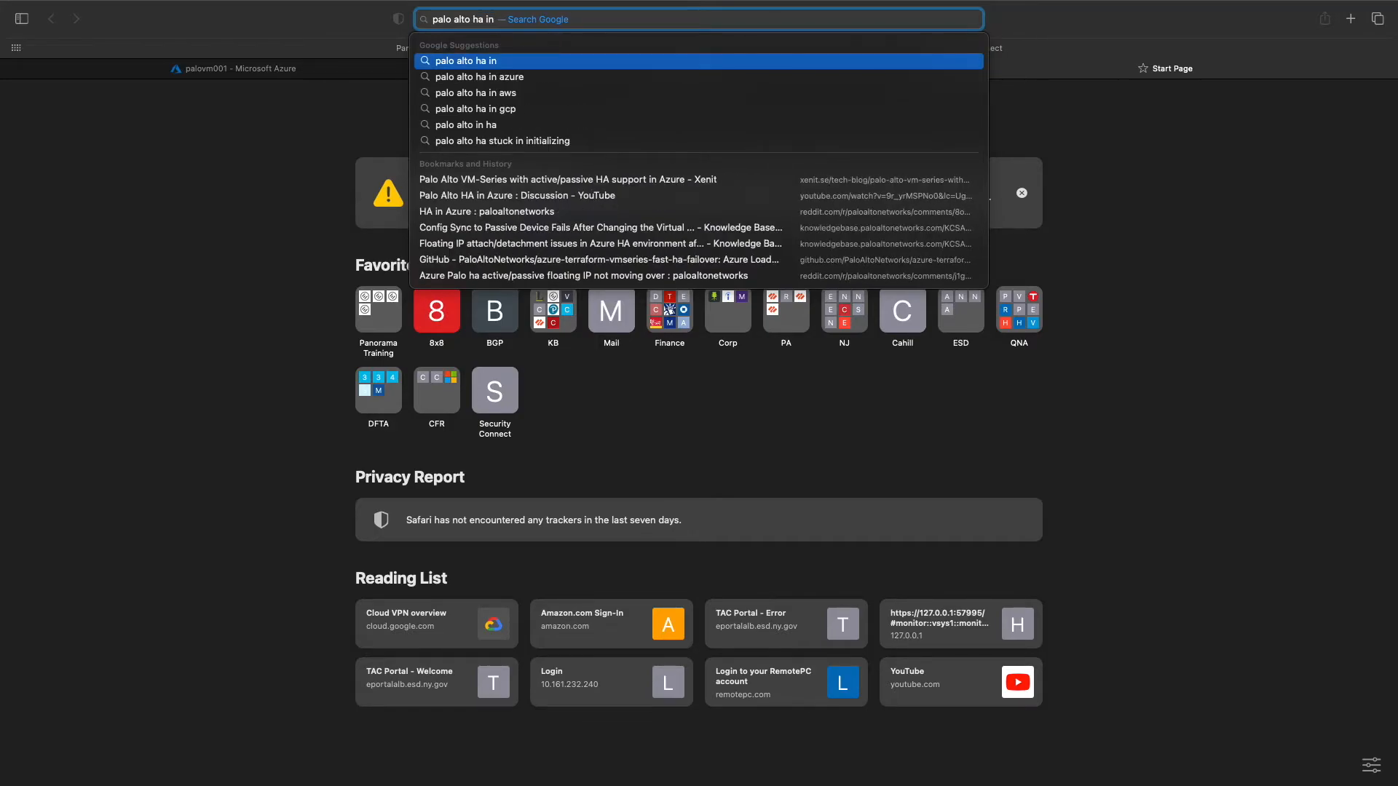
{"action": "key", "text": "Down"}
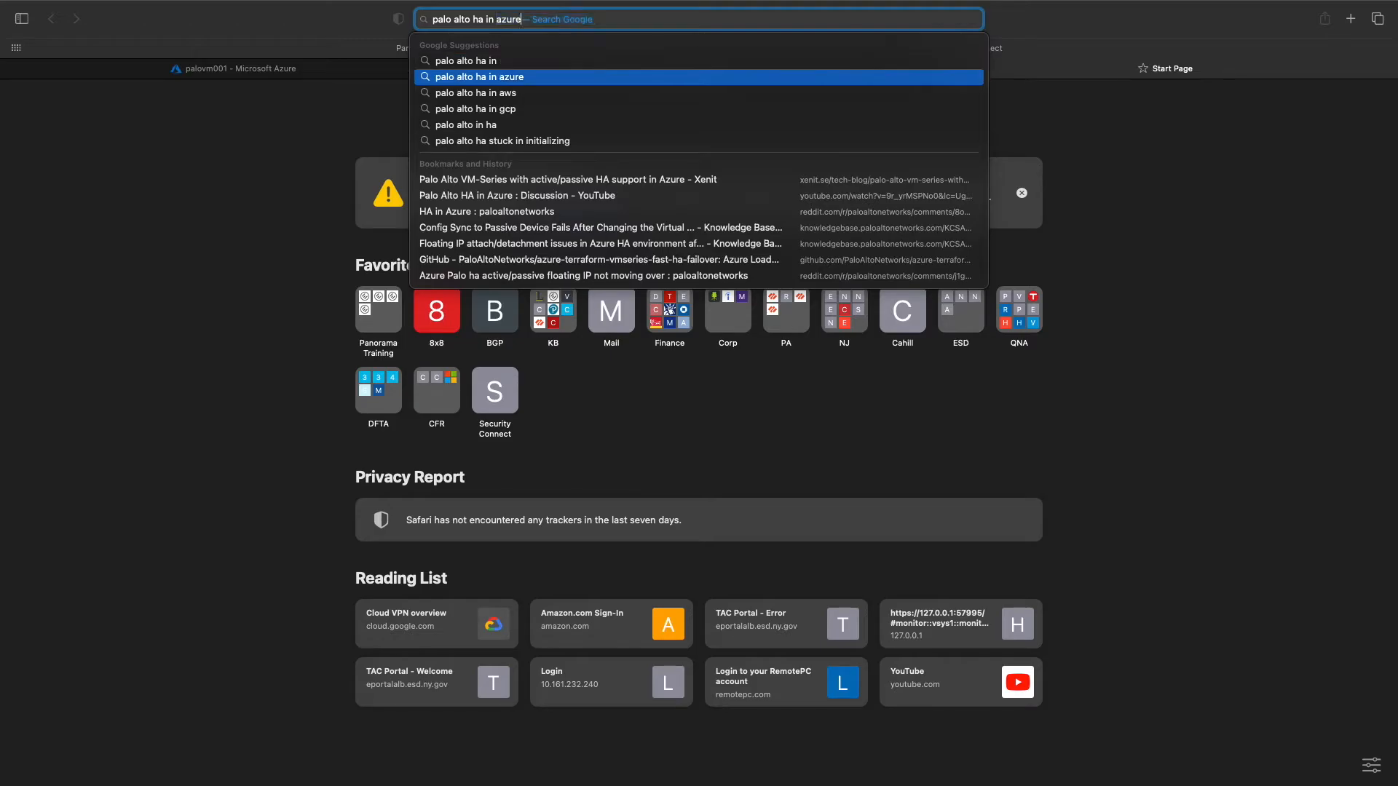
{"action": "key", "text": "Return"}
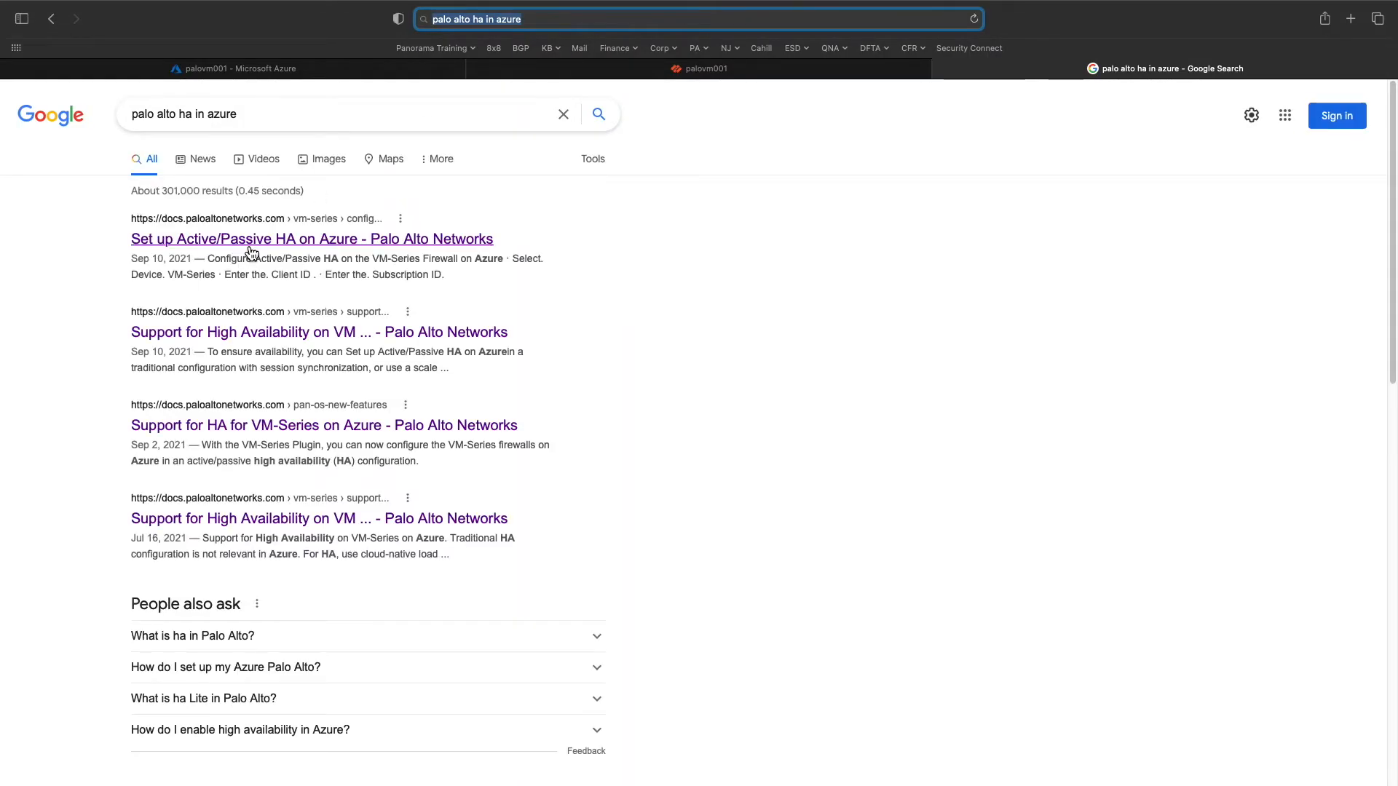
- Read the Set up Active/Passive HA on Azure guide and follow its sample GitHub template link
{"action": "left_click", "coordinate": [248, 244]}
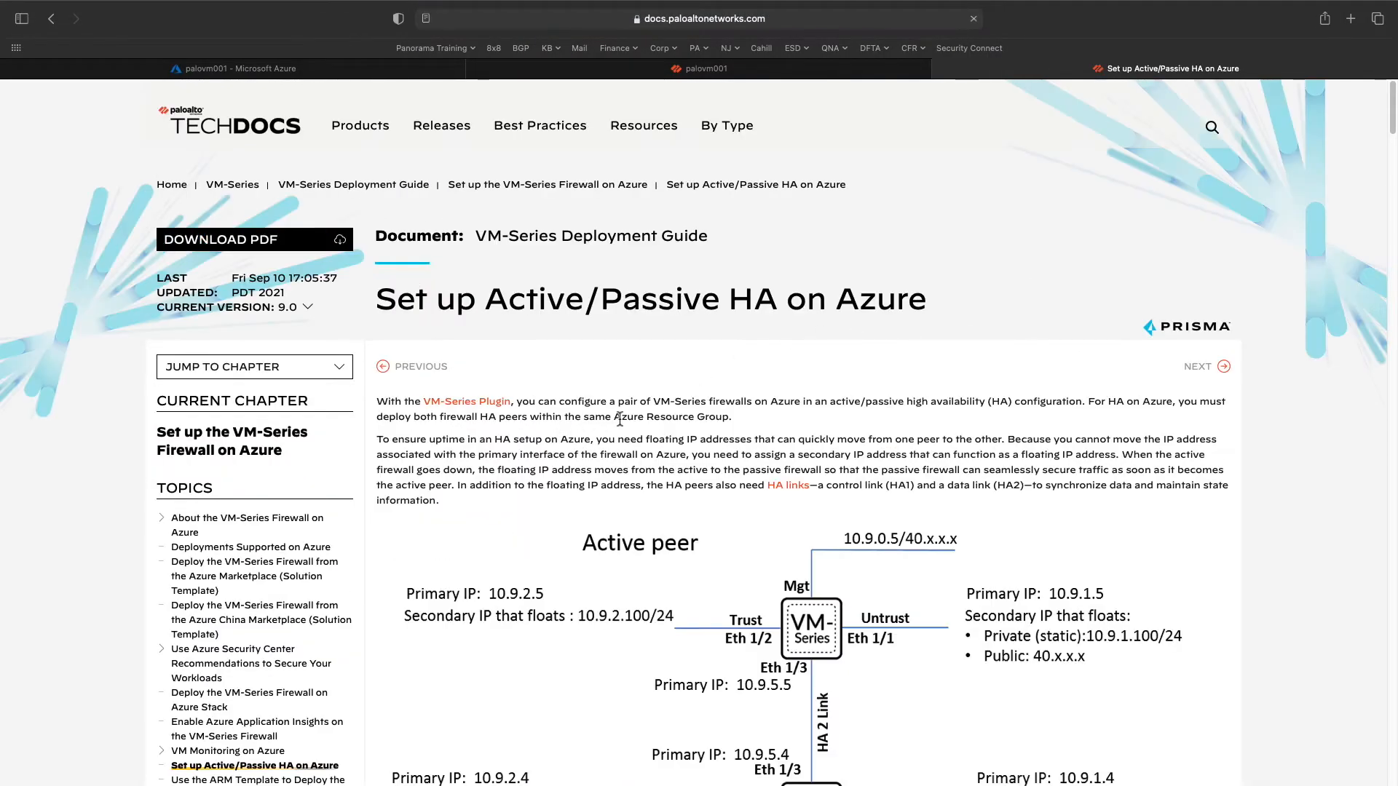
{"action": "scroll", "coordinate": [922, 352], "scroll_direction": "down", "scroll_amount": 15}
{"action": "scroll", "coordinate": [634, 416], "scroll_direction": "down", "scroll_amount": 8}
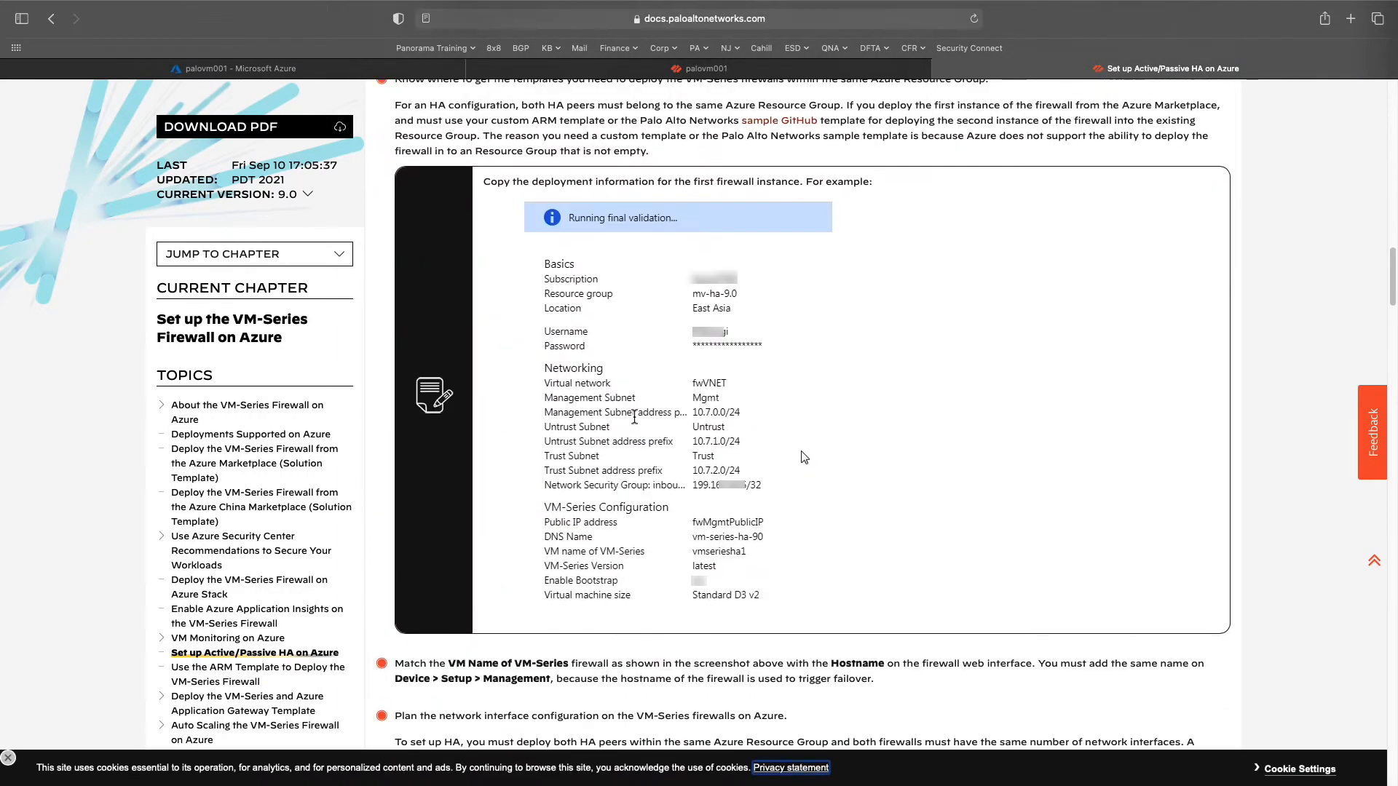
{"action": "scroll", "coordinate": [688, 286], "scroll_direction": "up", "scroll_amount": 5}
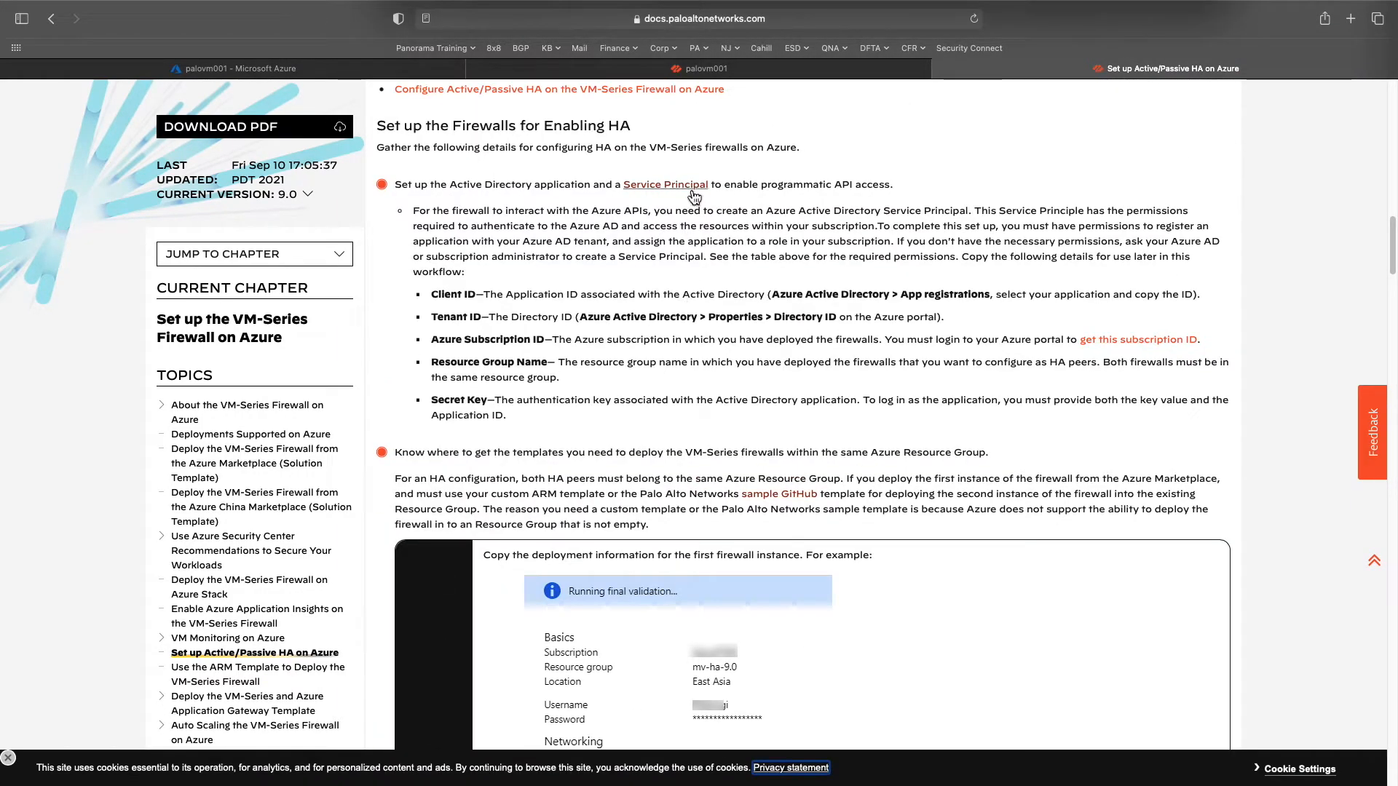
{"action": "scroll", "coordinate": [608, 189], "scroll_direction": "up", "scroll_amount": 1}
{"action": "scroll", "coordinate": [947, 386], "scroll_direction": "up", "scroll_amount": 1}
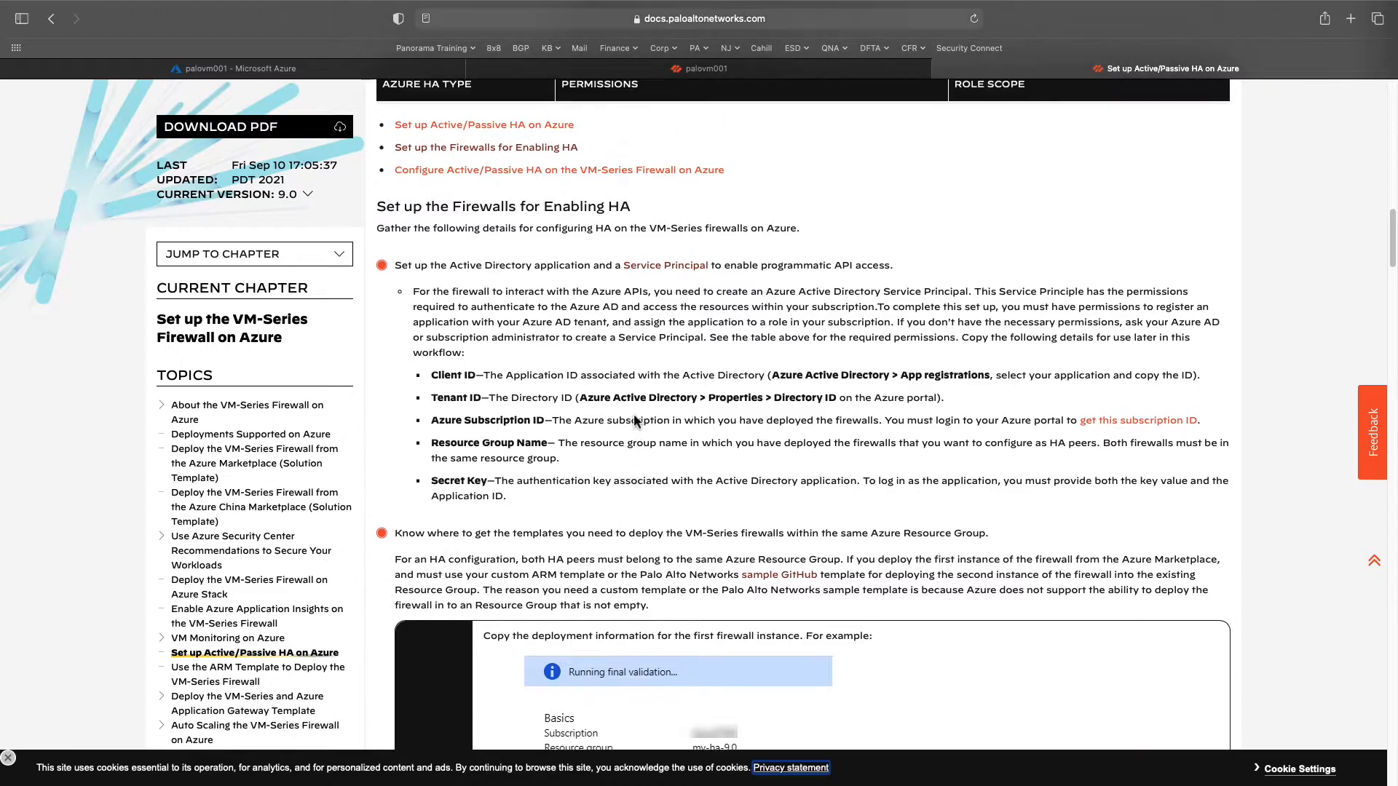
{"action": "scroll", "coordinate": [804, 435], "scroll_direction": "down", "scroll_amount": 6}
{"action": "scroll", "coordinate": [634, 420], "scroll_direction": "down", "scroll_amount": 10}
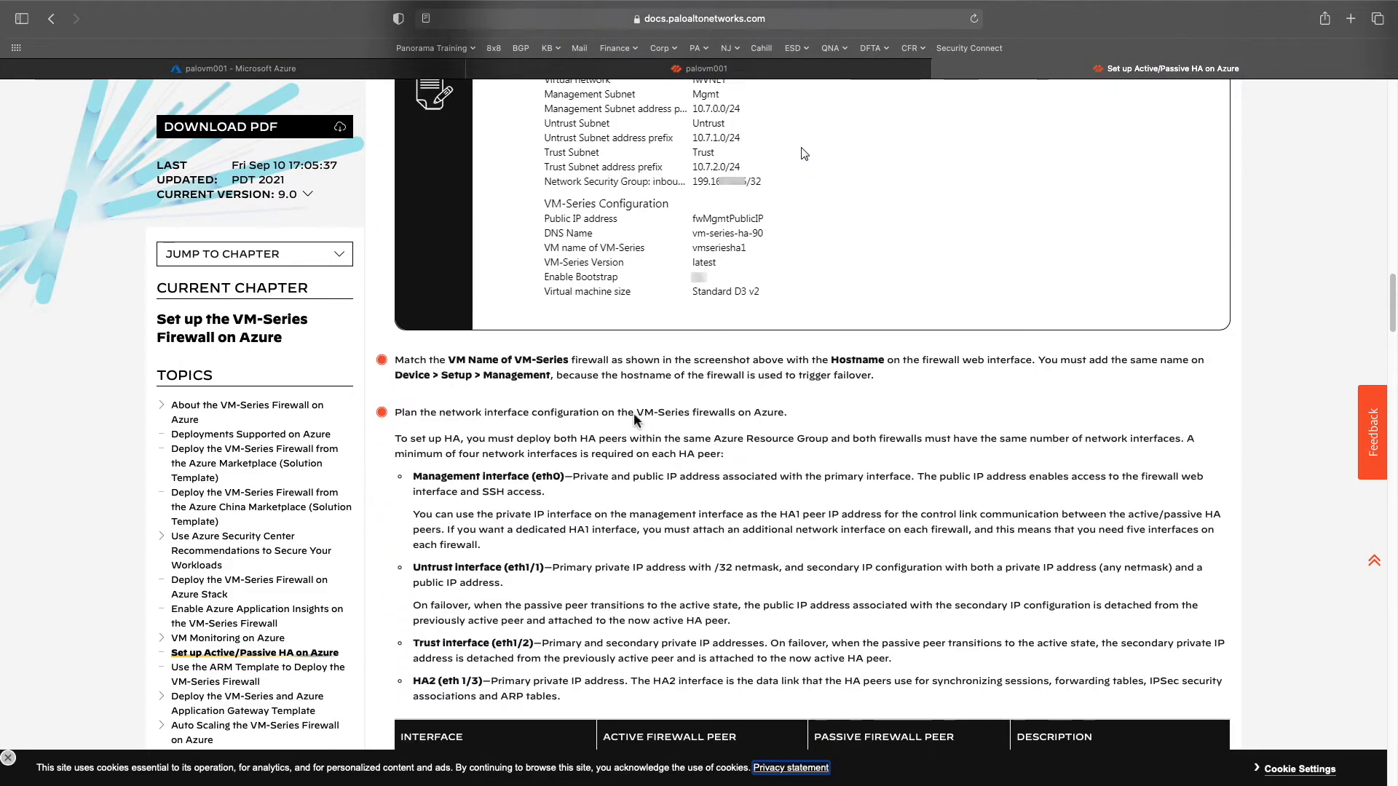
{"action": "scroll", "coordinate": [635, 415], "scroll_direction": "down", "scroll_amount": 4}
{"action": "scroll", "coordinate": [634, 422], "scroll_direction": "up", "scroll_amount": 5}
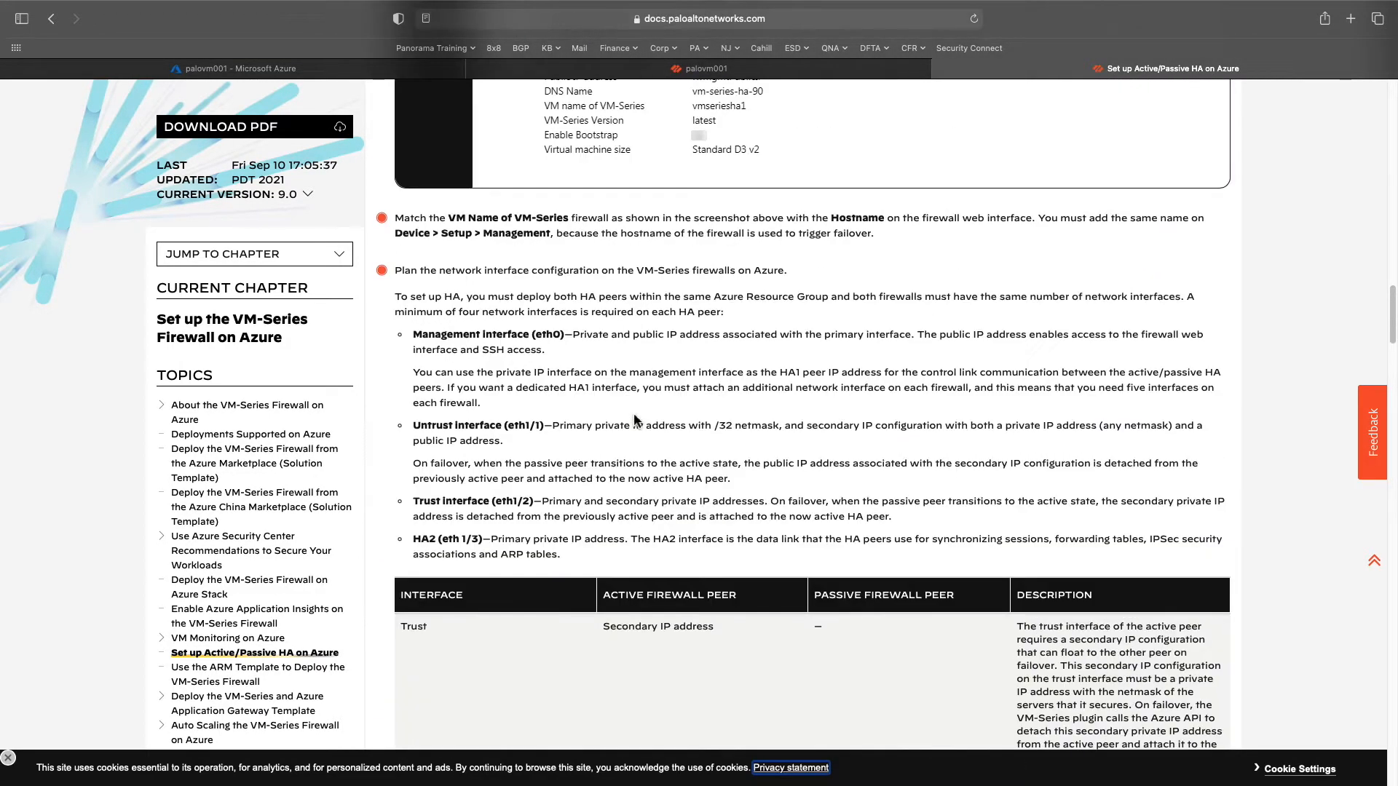
{"action": "scroll", "coordinate": [633, 437], "scroll_direction": "down", "scroll_amount": 12}
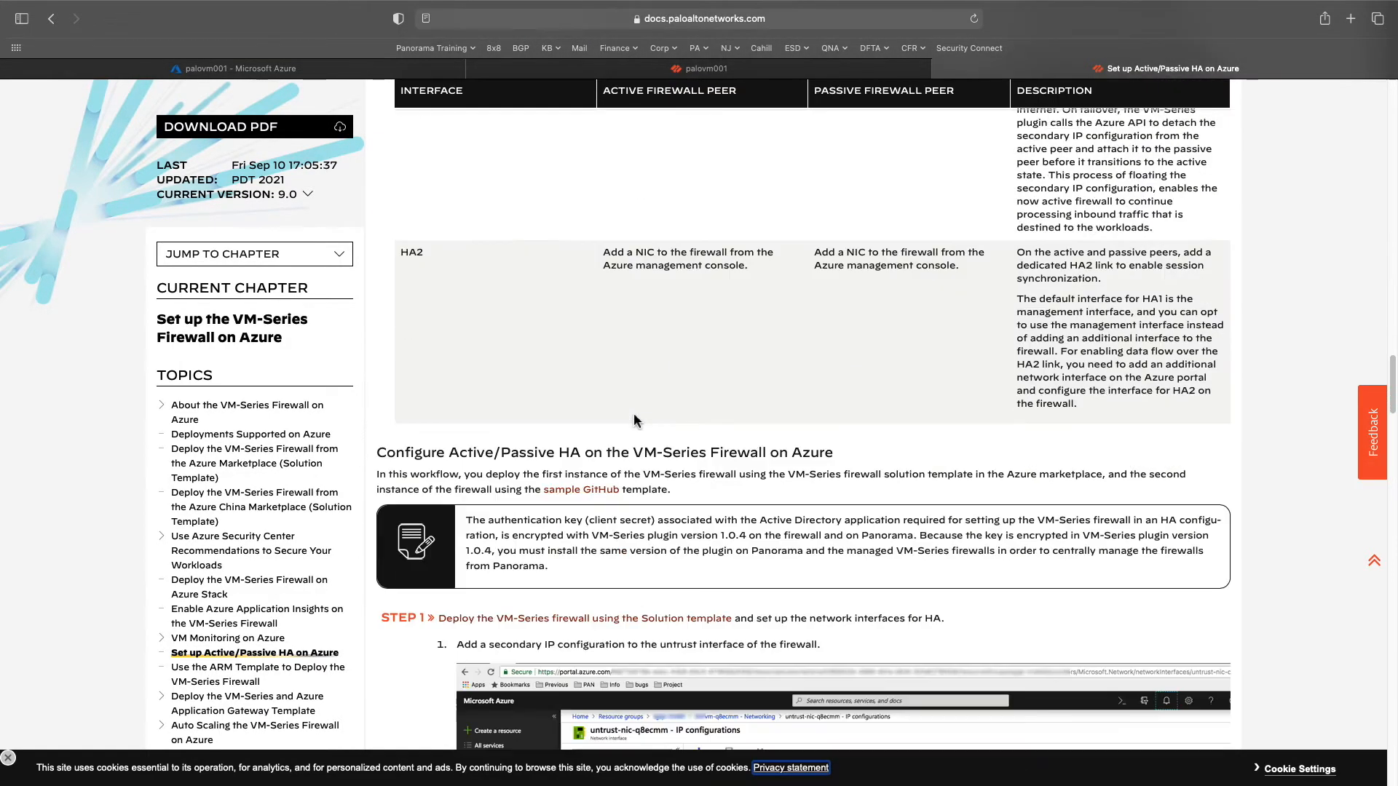
{"action": "left_click", "coordinate": [611, 498]}
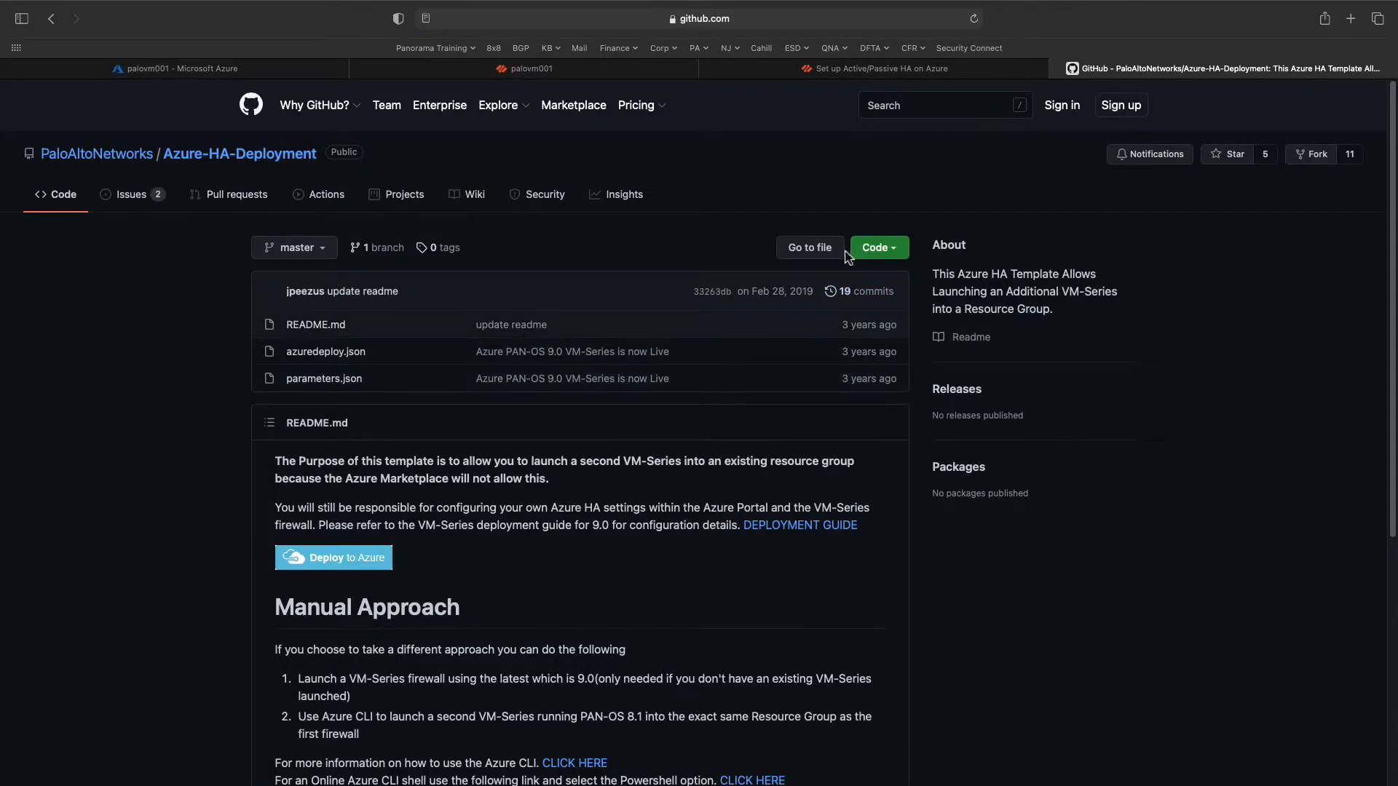
- Use the README's Deploy to Azure button for the Azure-HA-Deployment template
{"action": "left_click", "coordinate": [378, 566]}
- Load the custom deployment and select resource group PalloVM001 in region (US) East US
{"action": "left_click", "coordinate": [363, 569]}
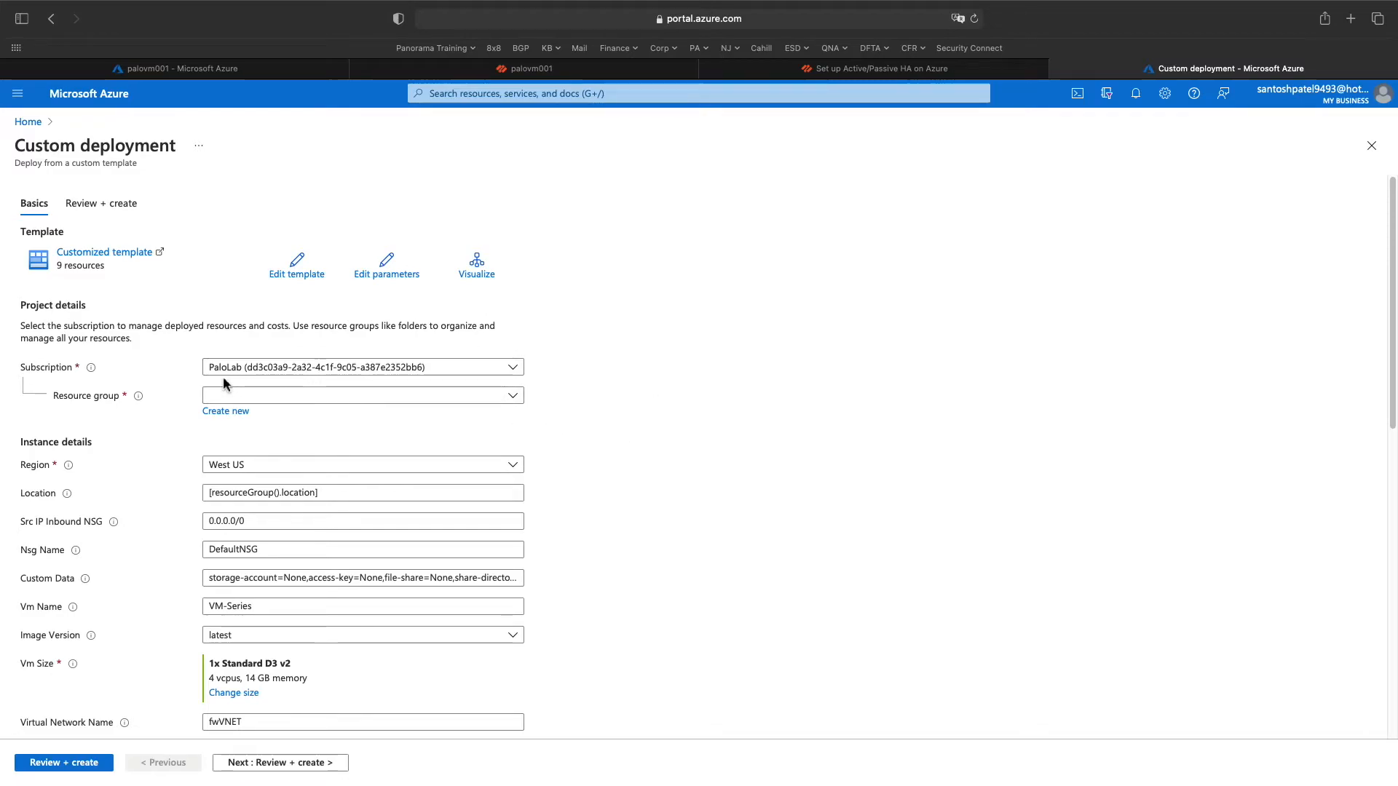
{"action": "scroll", "coordinate": [456, 453], "scroll_direction": "down", "scroll_amount": 2}
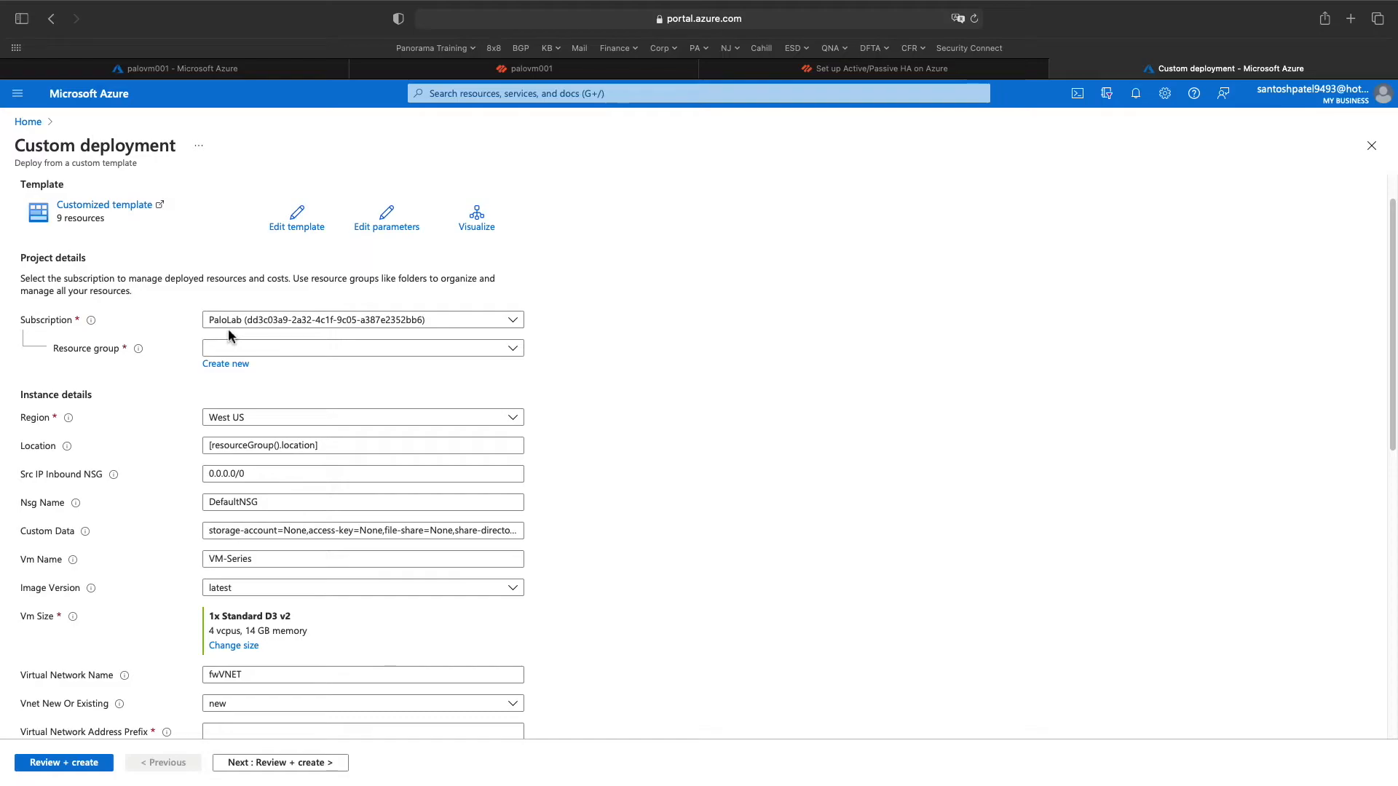
{"action": "left_click", "coordinate": [515, 353]}
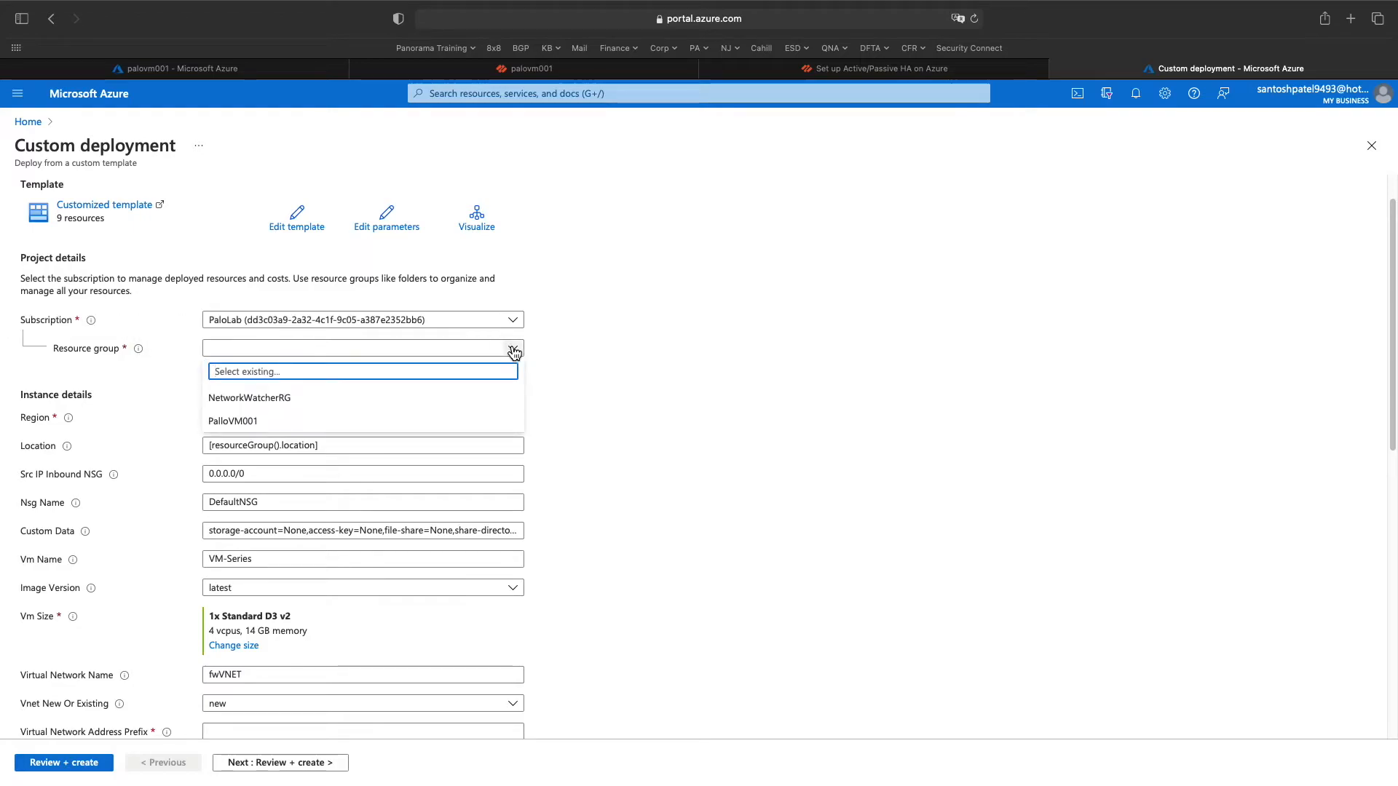
{"action": "left_click", "coordinate": [301, 424]}
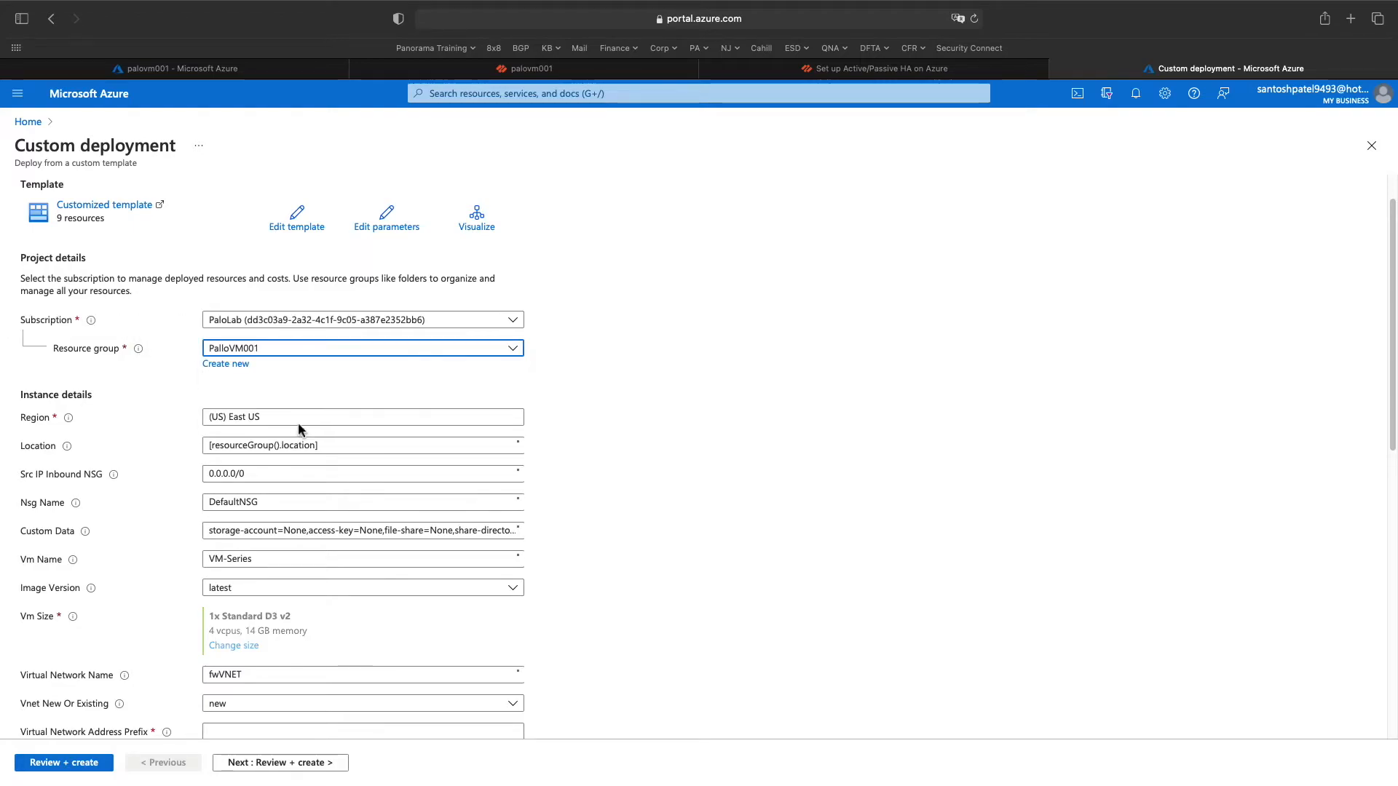
{"action": "scroll", "coordinate": [670, 437], "scroll_direction": "down", "scroll_amount": 1}
{"action": "scroll", "coordinate": [670, 437], "scroll_direction": "down", "scroll_amount": 1}
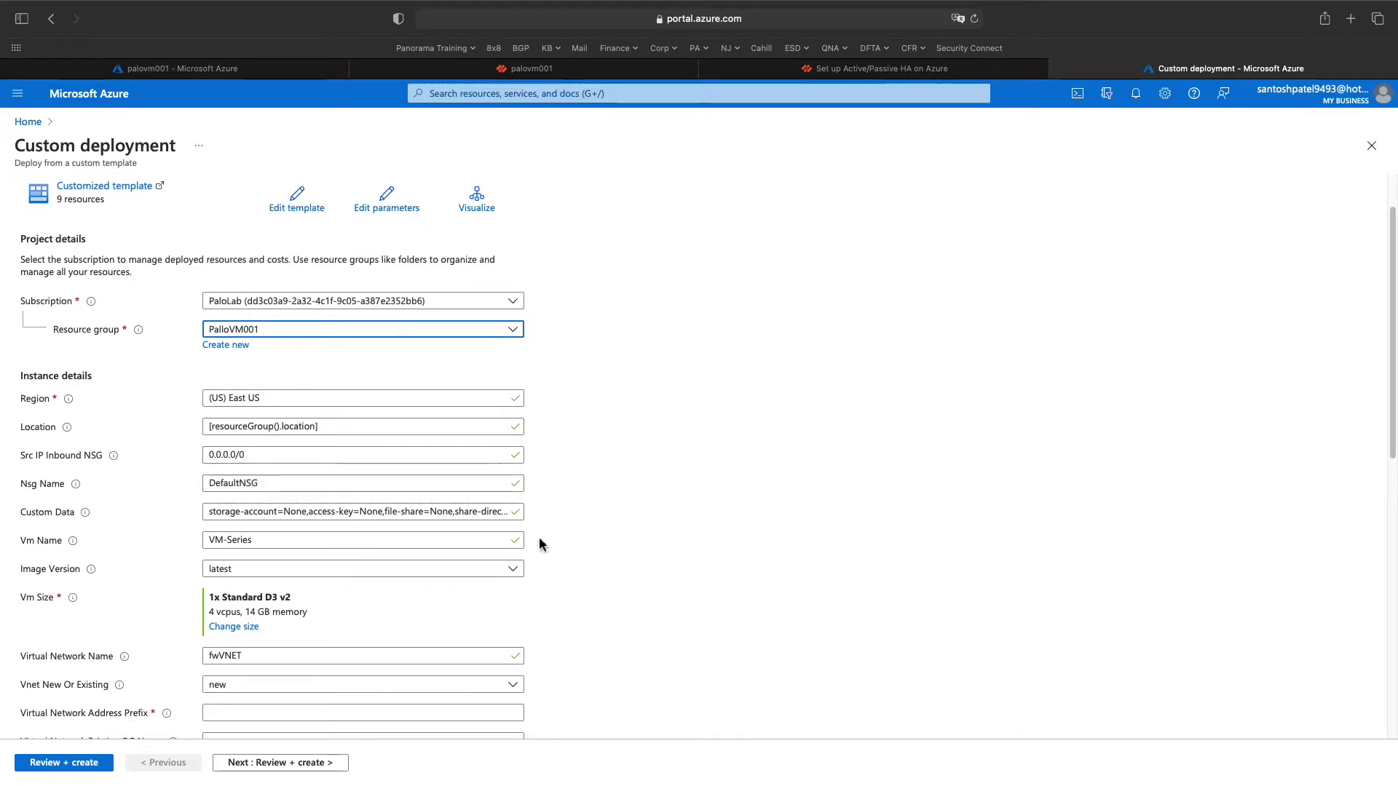
{"action": "scroll", "coordinate": [449, 523], "scroll_direction": "down", "scroll_amount": 1}
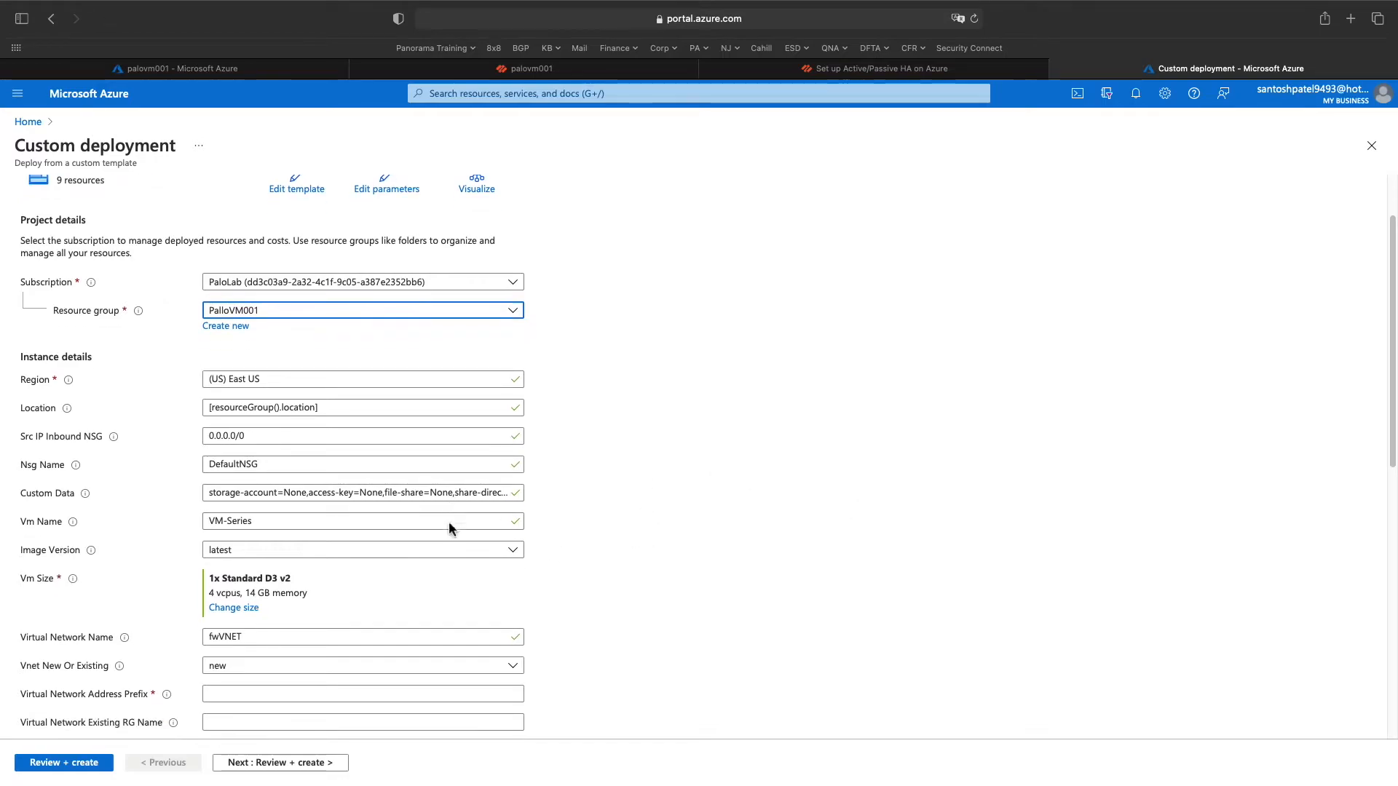
{"action": "left_click", "coordinate": [263, 522]}
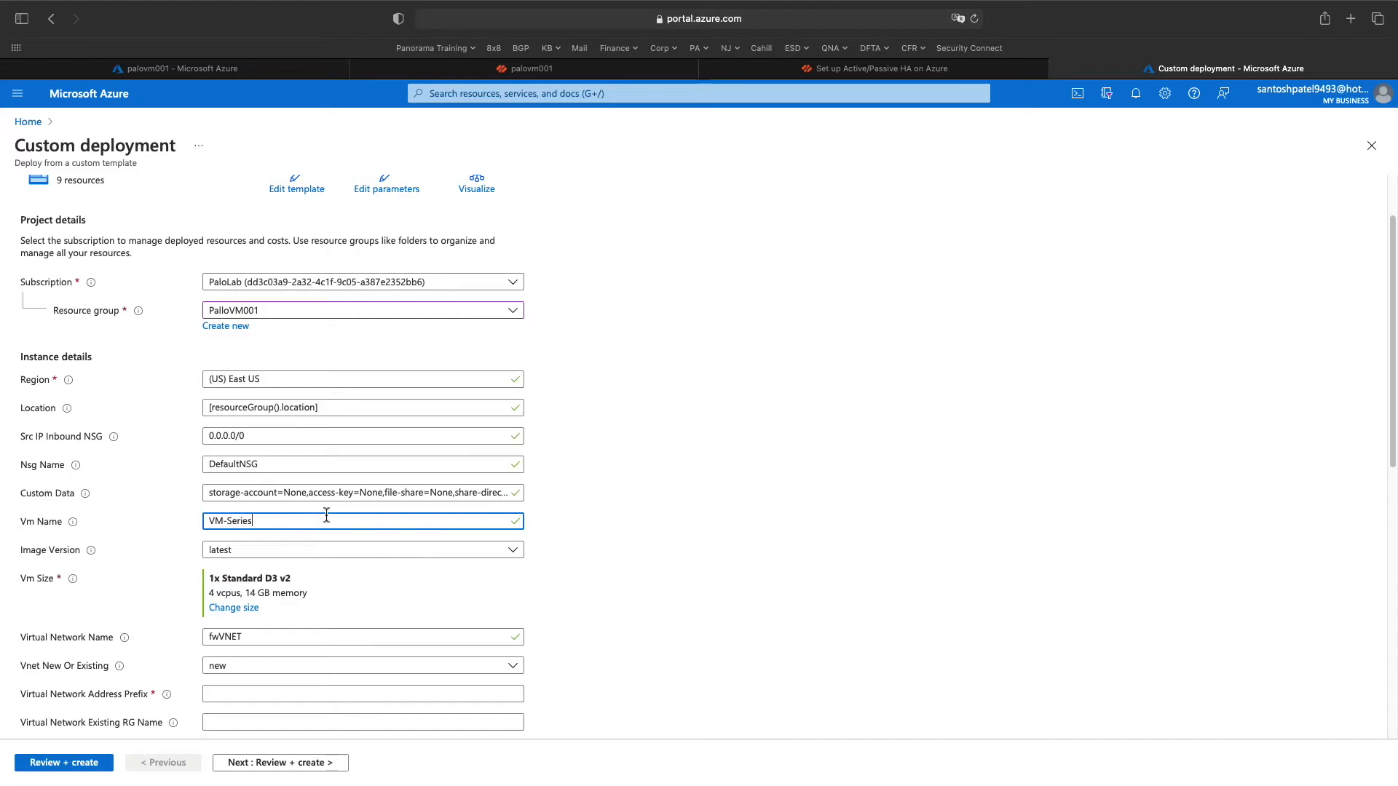
- Replace the default VM name VM-Series with palovm002
{"action": "left_click_drag", "start_coordinate": [304, 519], "coordinate": [188, 503]}
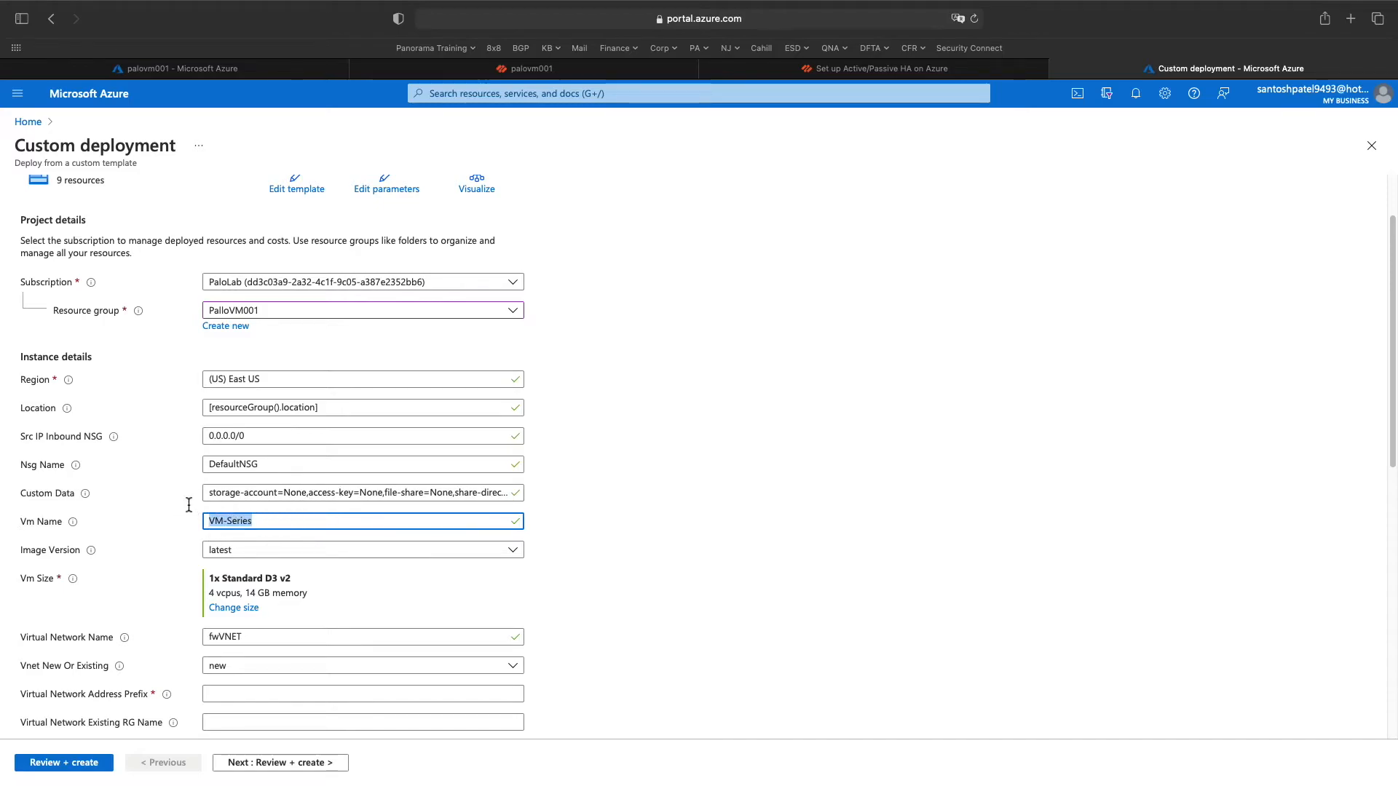
{"action": "key", "text": "BackSpace"}
{"action": "type", "text": "palovm0"}
{"action": "scroll", "coordinate": [530, 545], "scroll_direction": "down", "scroll_amount": 1}
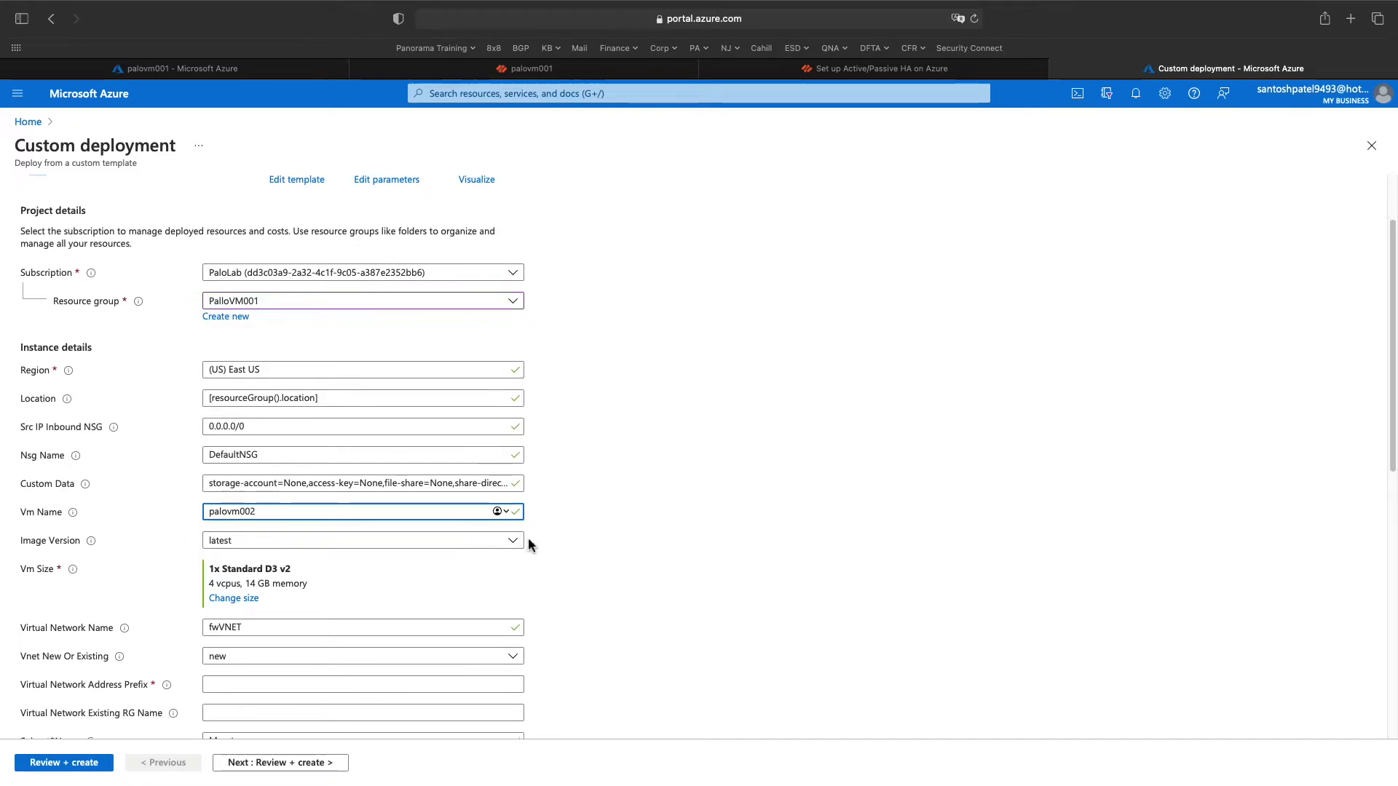
{"action": "scroll", "coordinate": [391, 536], "scroll_direction": "down", "scroll_amount": 1}
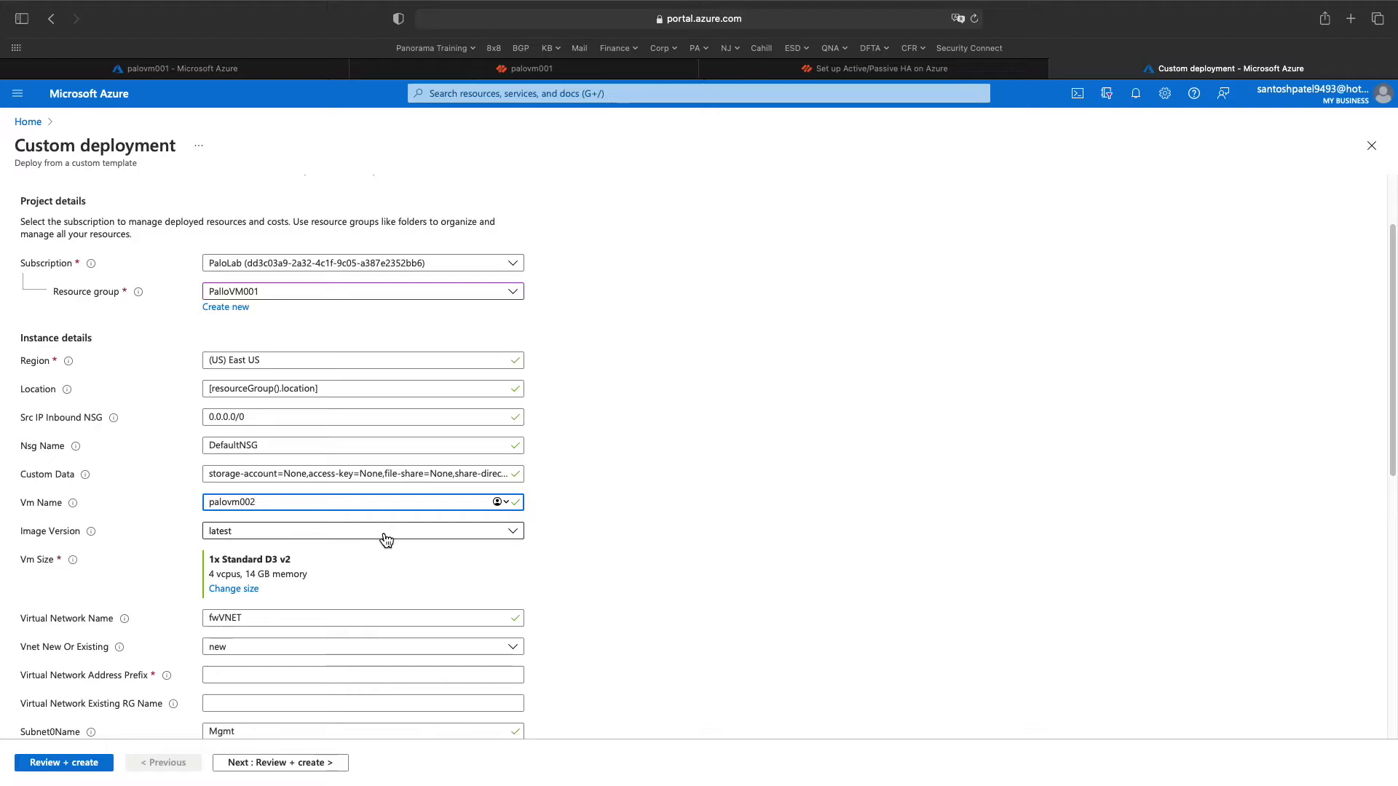
{"action": "scroll", "coordinate": [280, 575], "scroll_direction": "down", "scroll_amount": 1}
{"action": "scroll", "coordinate": [281, 573], "scroll_direction": "down", "scroll_amount": 1}
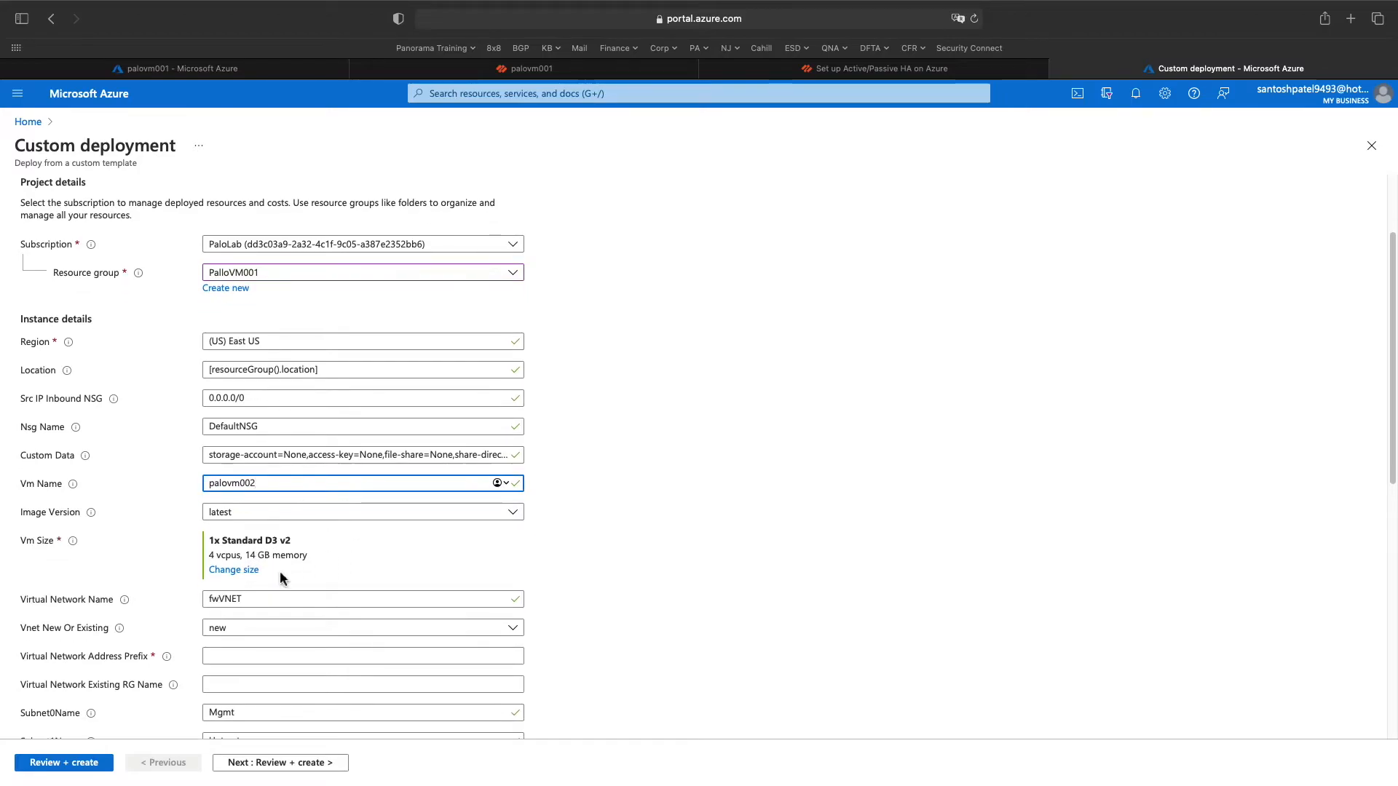
{"action": "scroll", "coordinate": [276, 573], "scroll_direction": "down", "scroll_amount": 5}
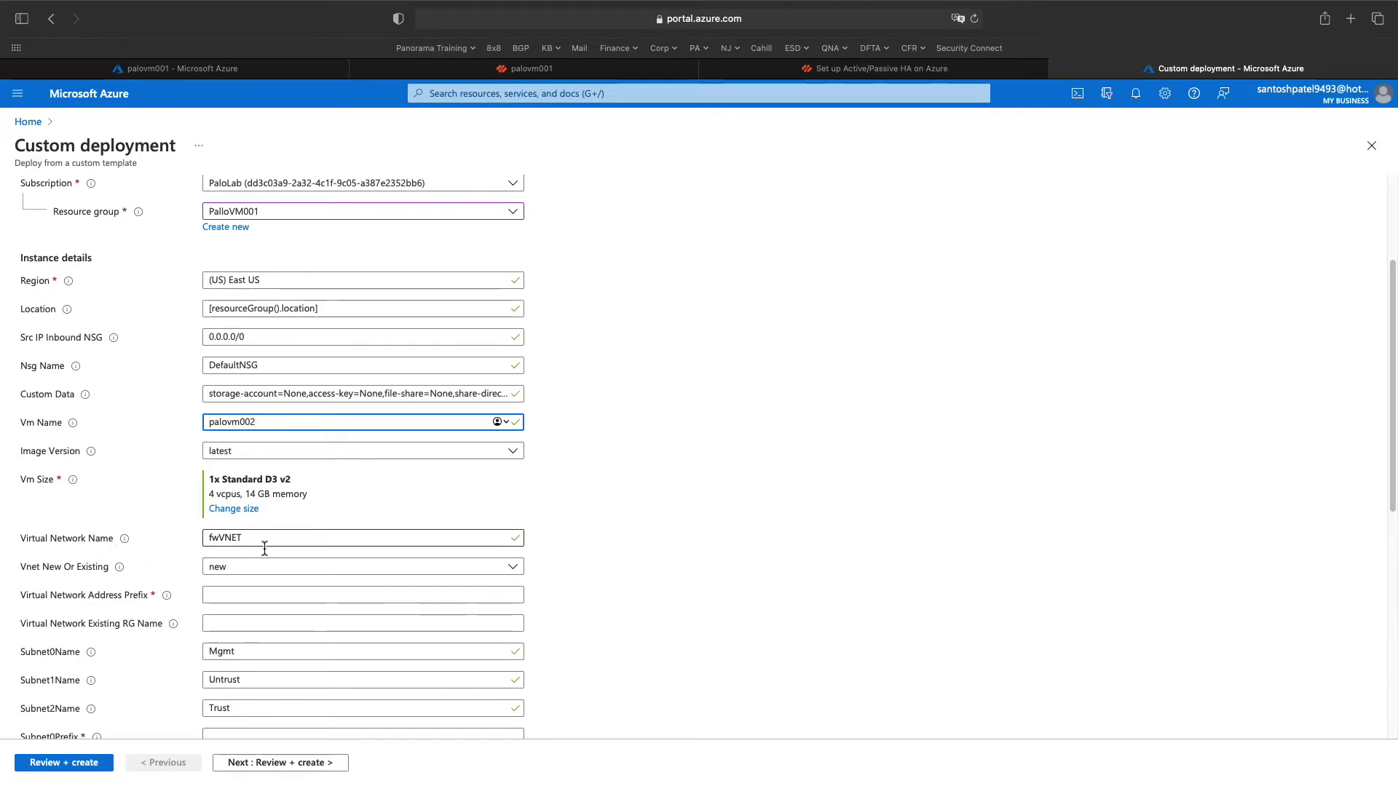
{"action": "left_click", "coordinate": [283, 71]}
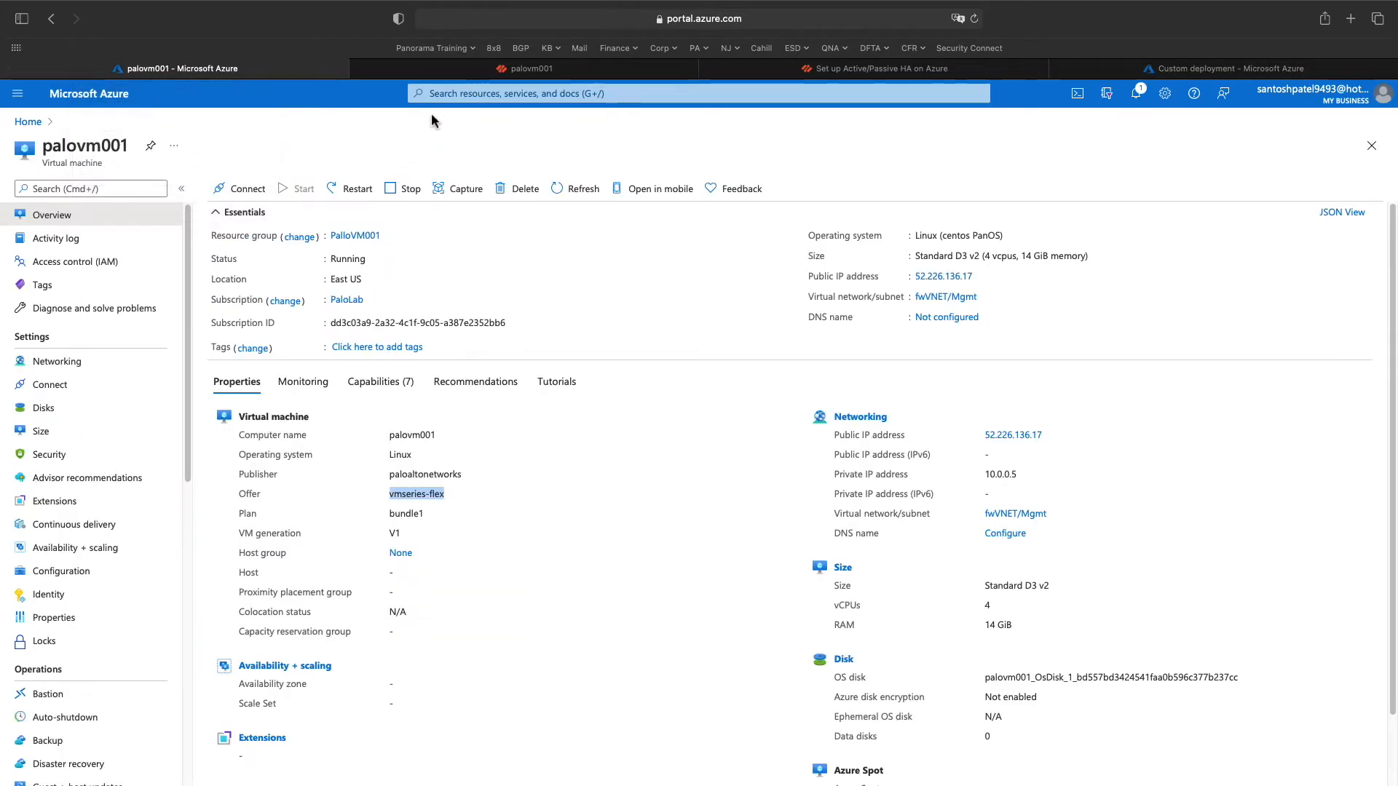
{"action": "left_click", "coordinate": [30, 122]}
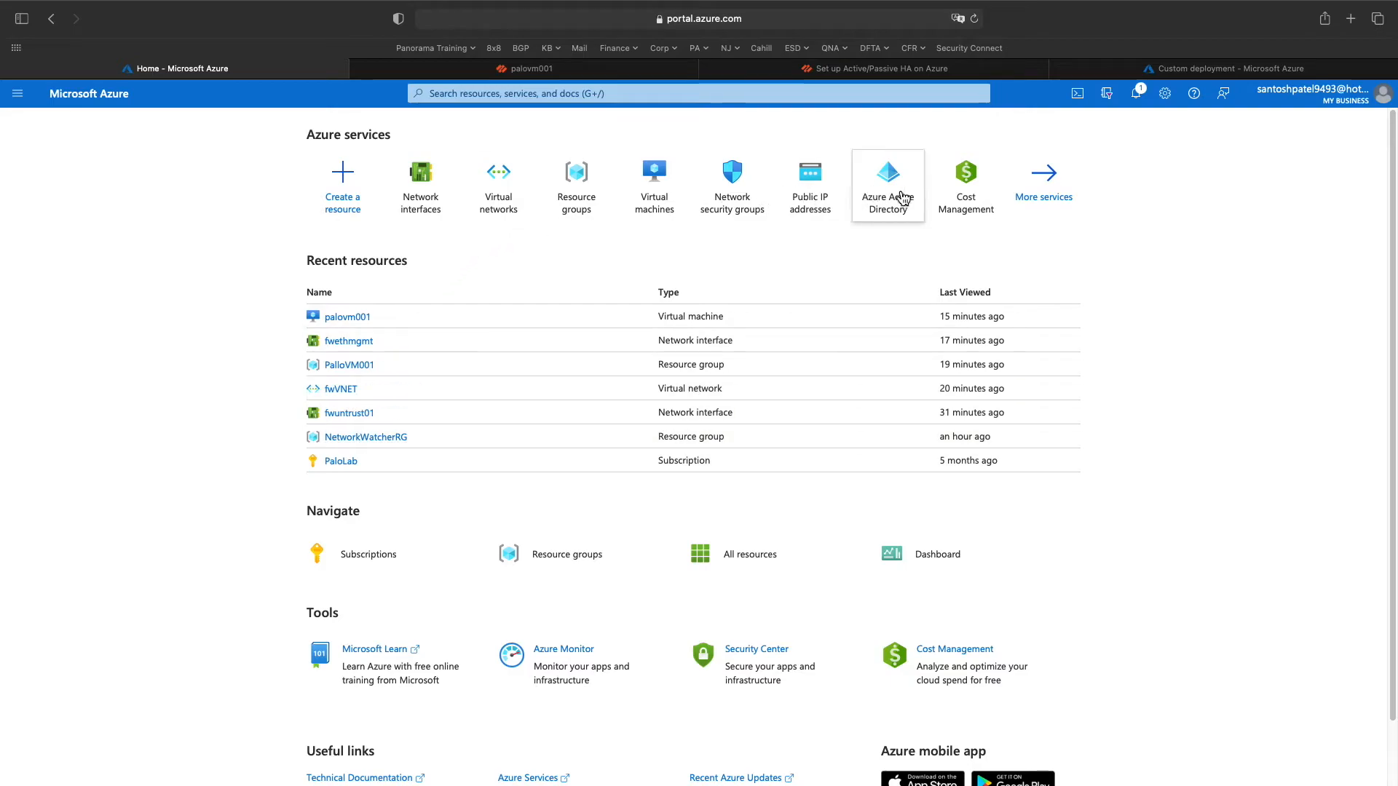
{"action": "left_click", "coordinate": [574, 175]}
{"action": "left_click", "coordinate": [73, 331]}
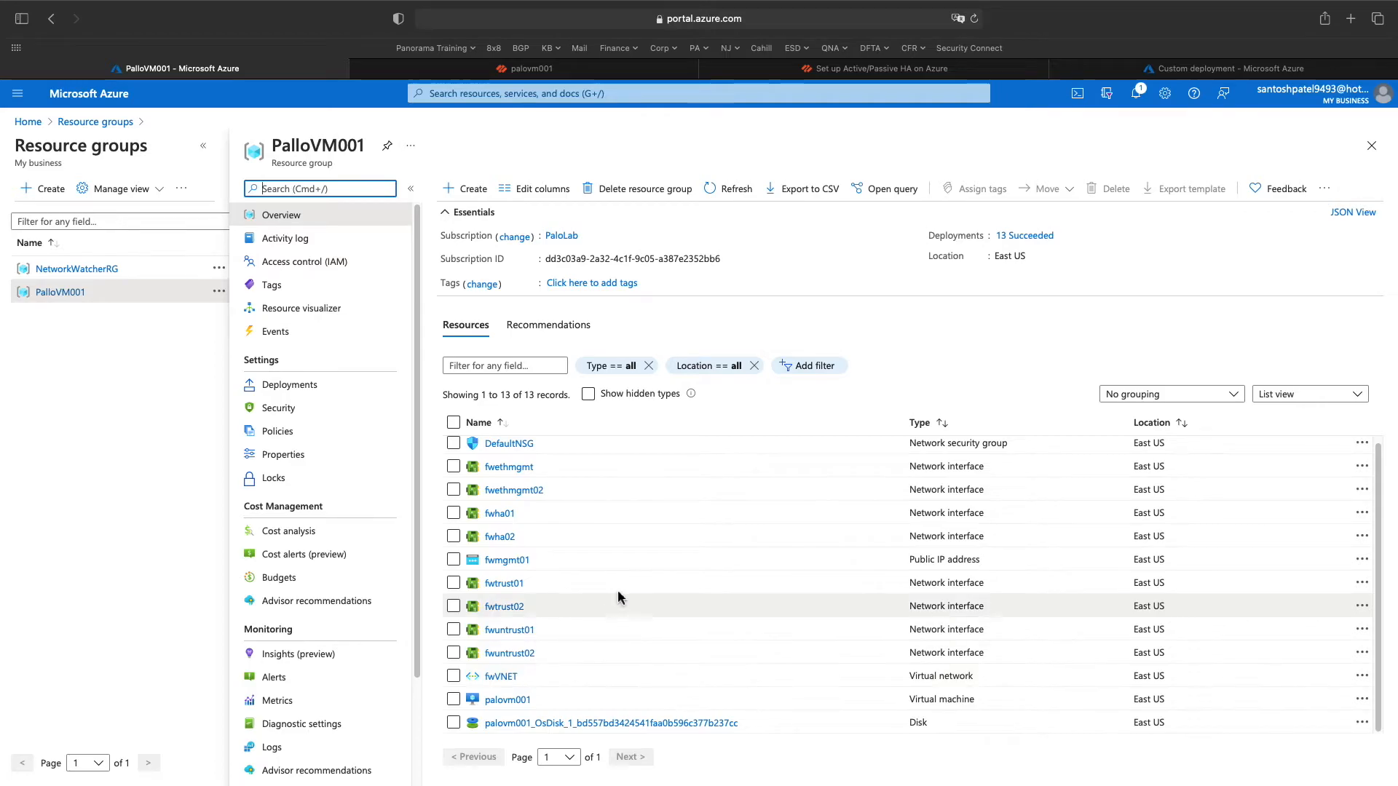
{"action": "left_click", "coordinate": [1231, 69]}
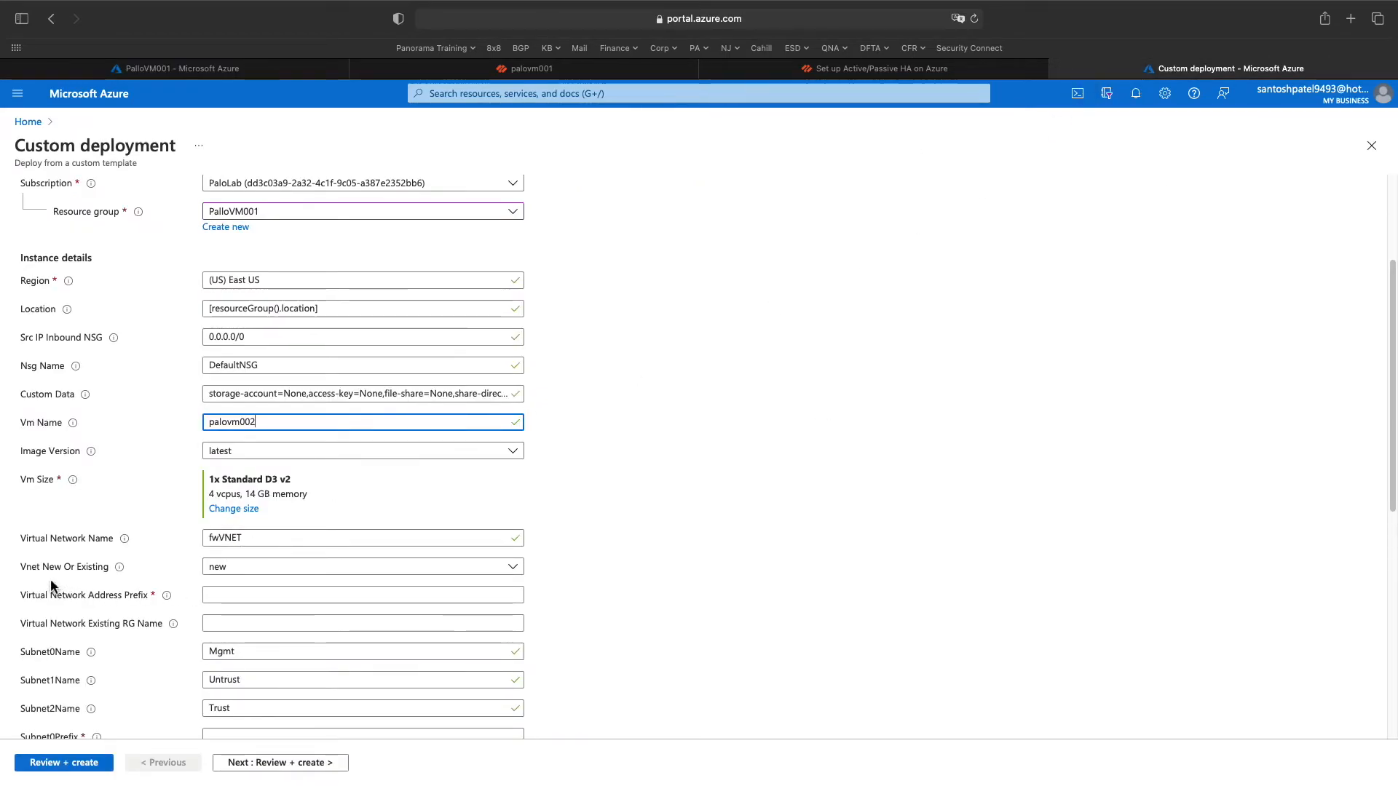
- Set Vnet New Or Existing to existing, keeping virtual network name fwVNET
{"action": "left_click", "coordinate": [297, 573]}
{"action": "left_click", "coordinate": [281, 609]}
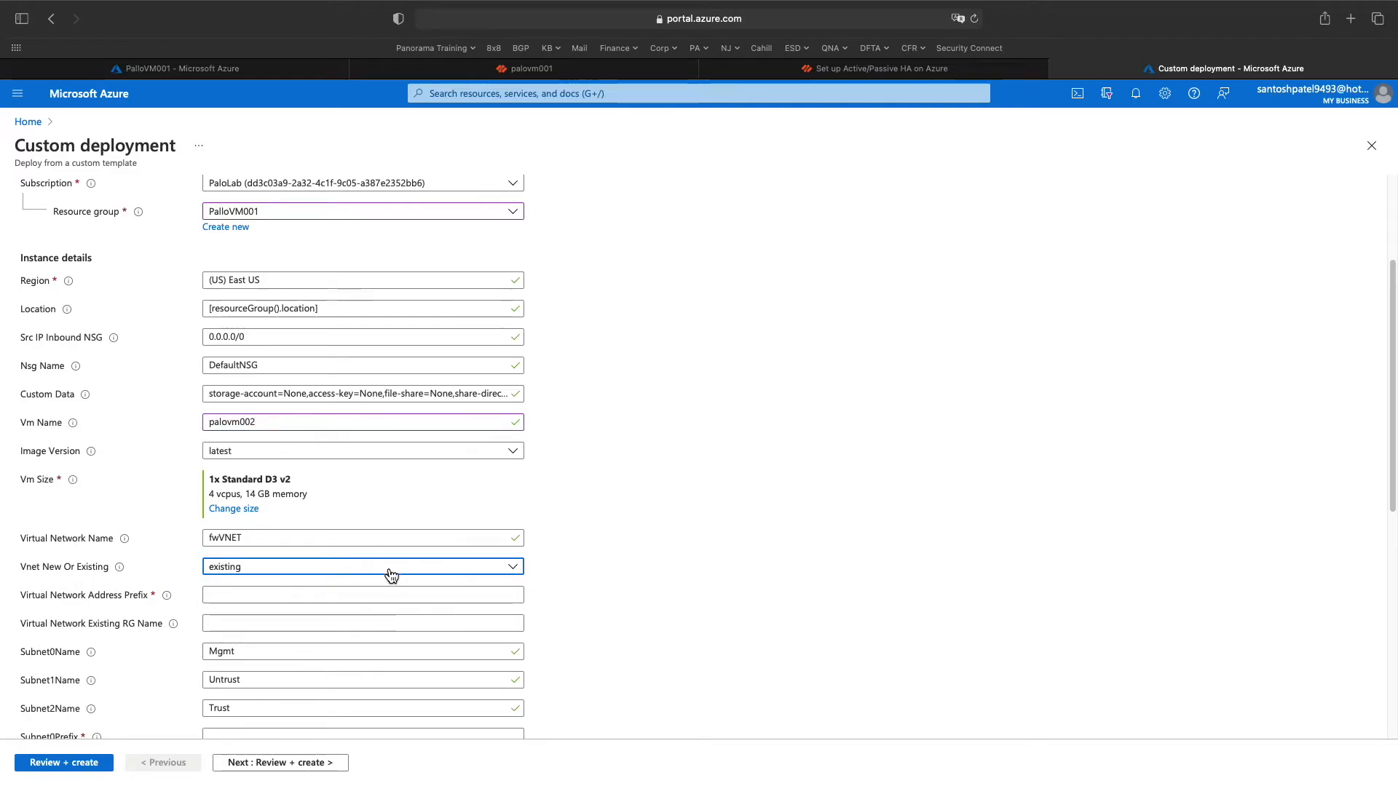
{"action": "left_click", "coordinate": [263, 539]}
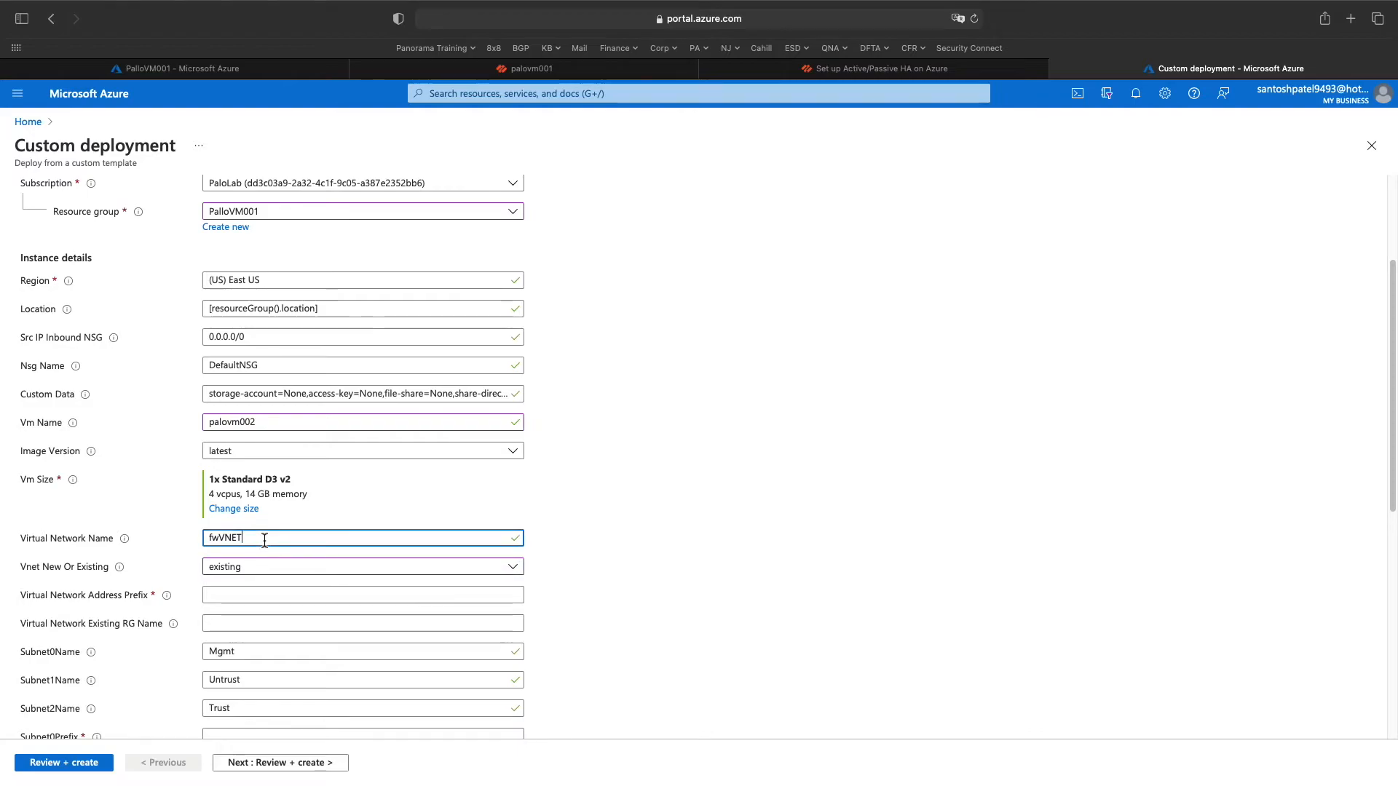
{"action": "left_click_drag", "start_coordinate": [263, 539], "coordinate": [189, 542]}
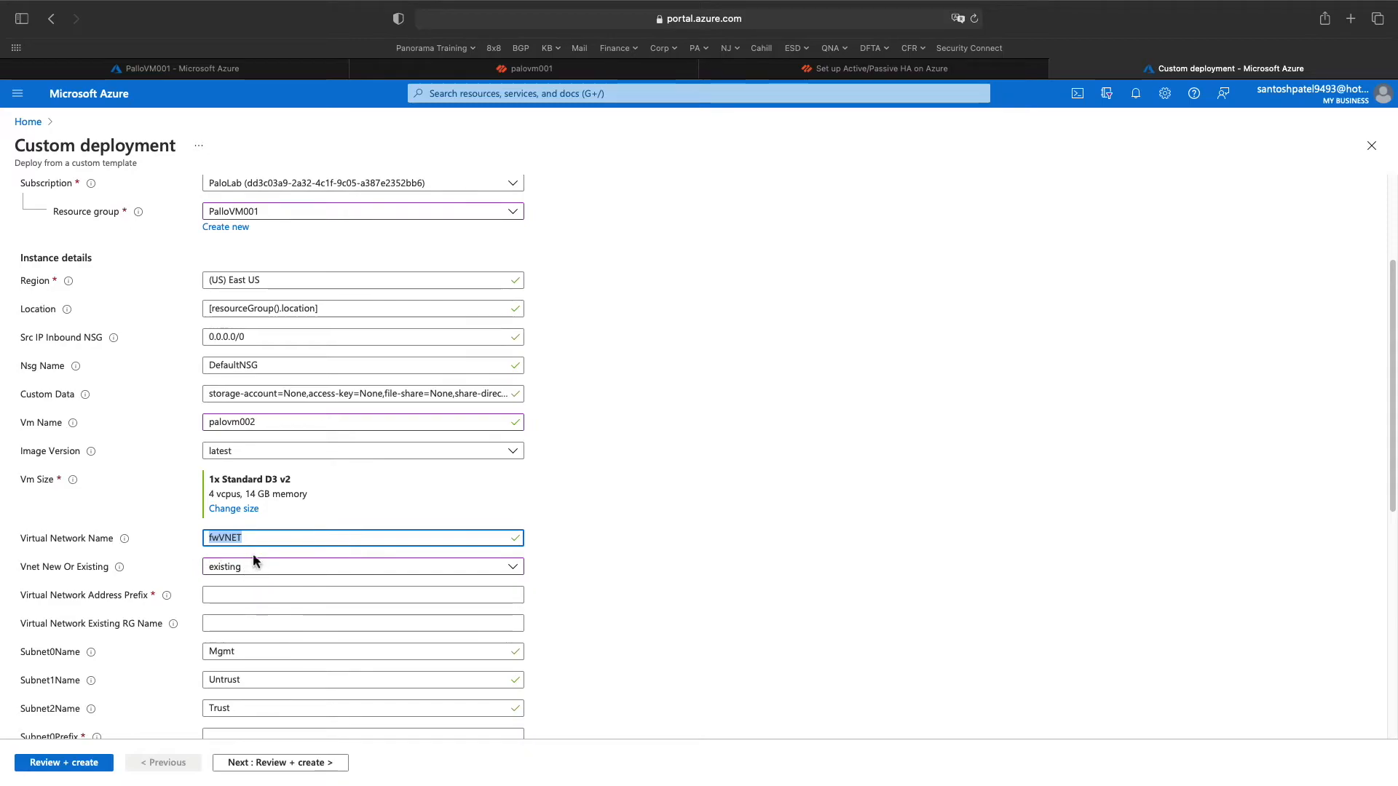
{"action": "scroll", "coordinate": [531, 572], "scroll_direction": "down", "scroll_amount": 2}
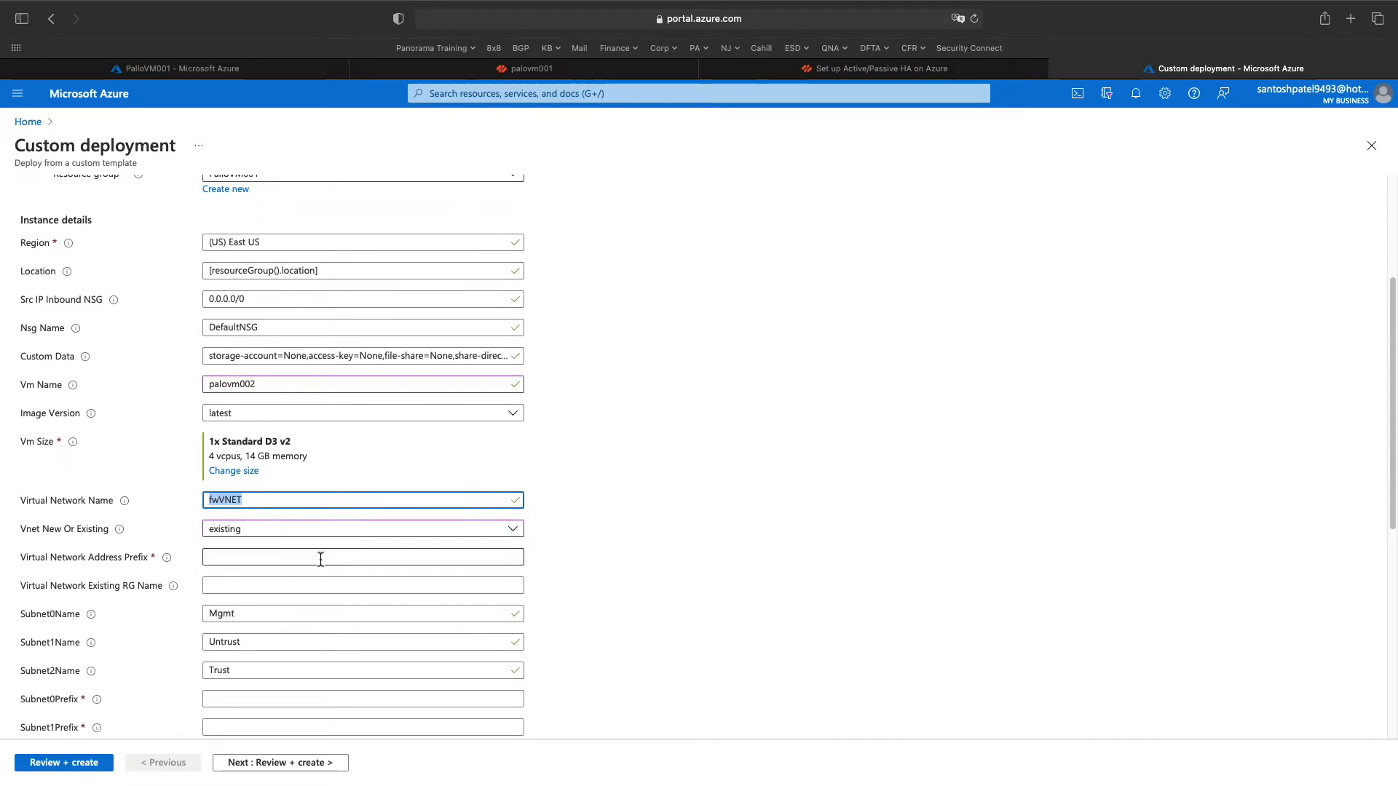
{"action": "left_click", "coordinate": [320, 558]}
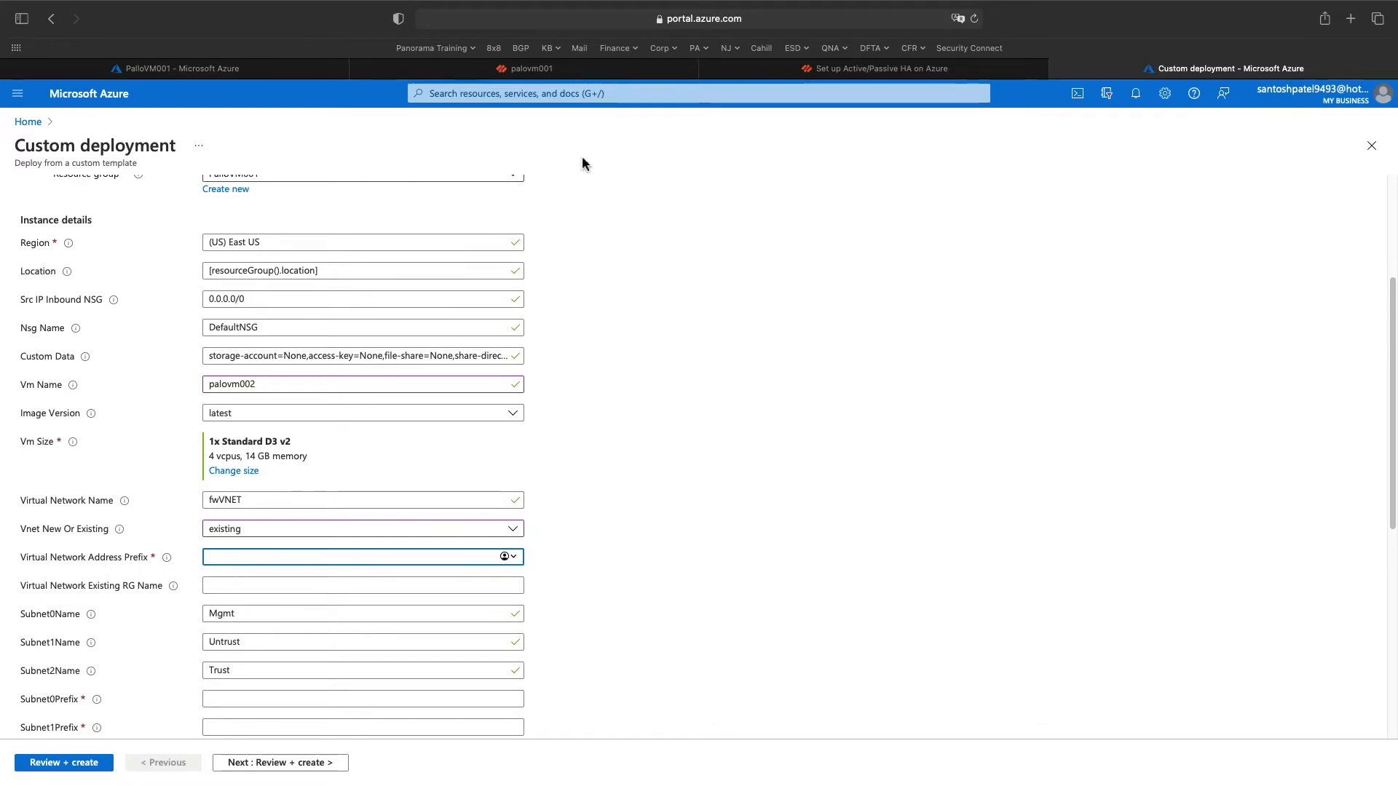
- Copy fwVNET's address space 10.0.0.0/16 from the PalloVM001 resource group into the form
{"action": "left_click", "coordinate": [773, 70]}
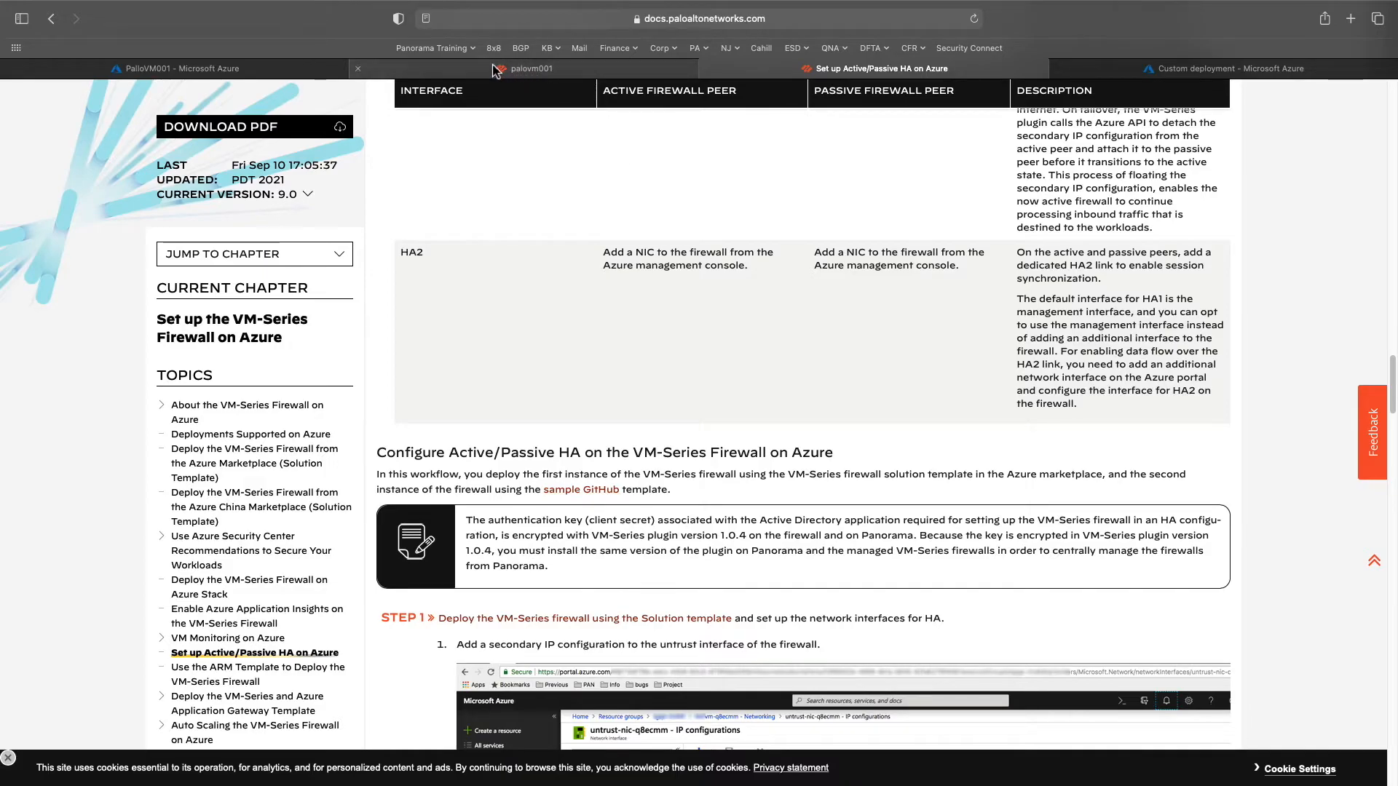
{"action": "left_click", "coordinate": [182, 68]}
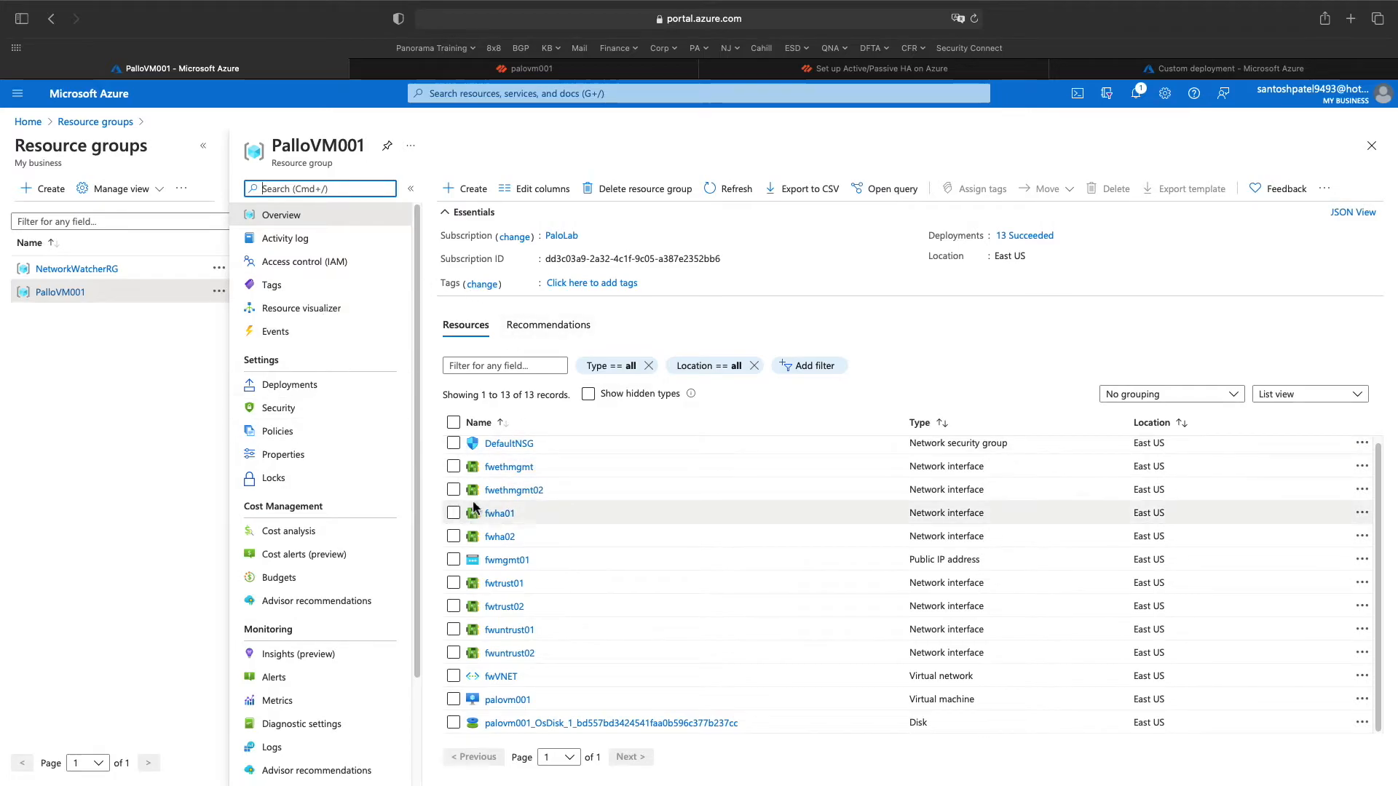
{"action": "left_click", "coordinate": [504, 677]}
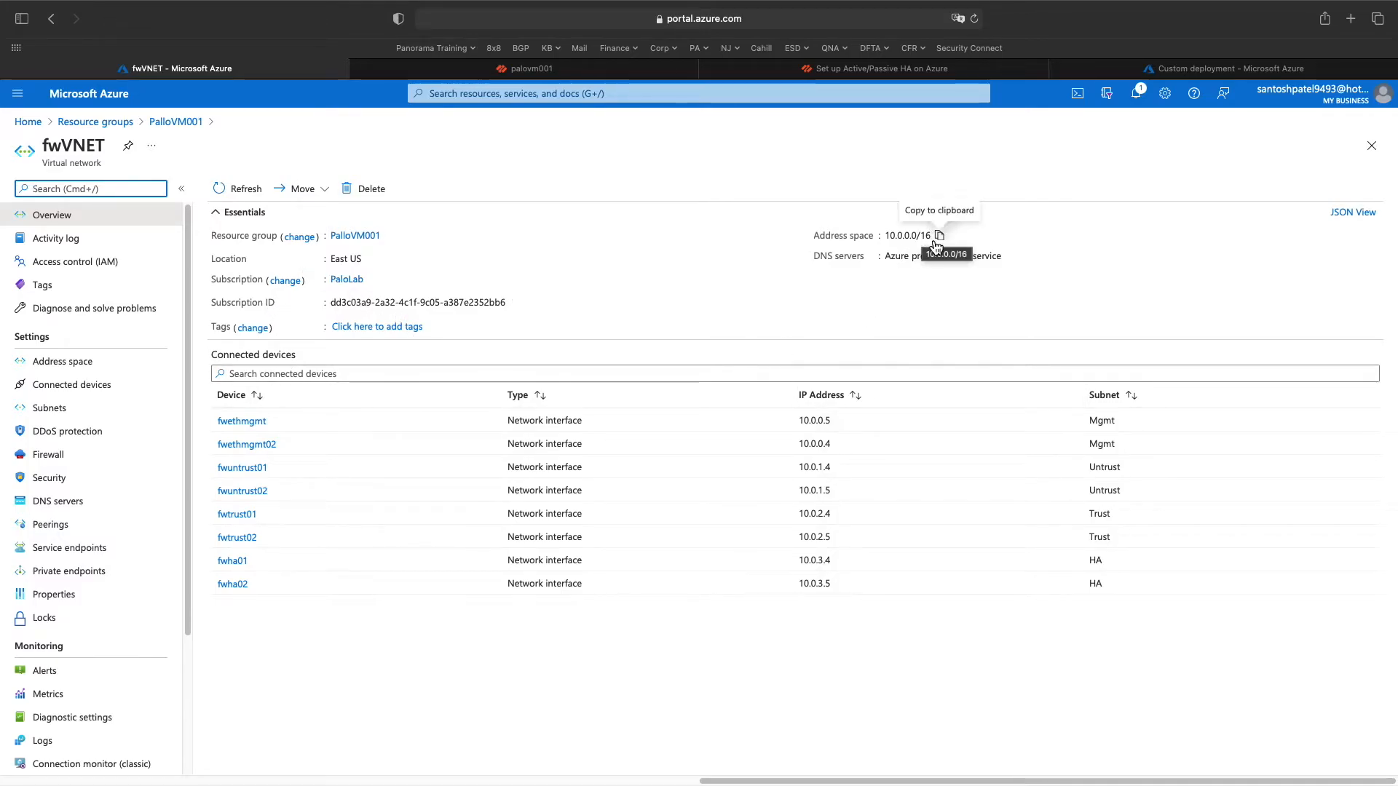
{"action": "left_click", "coordinate": [941, 237]}
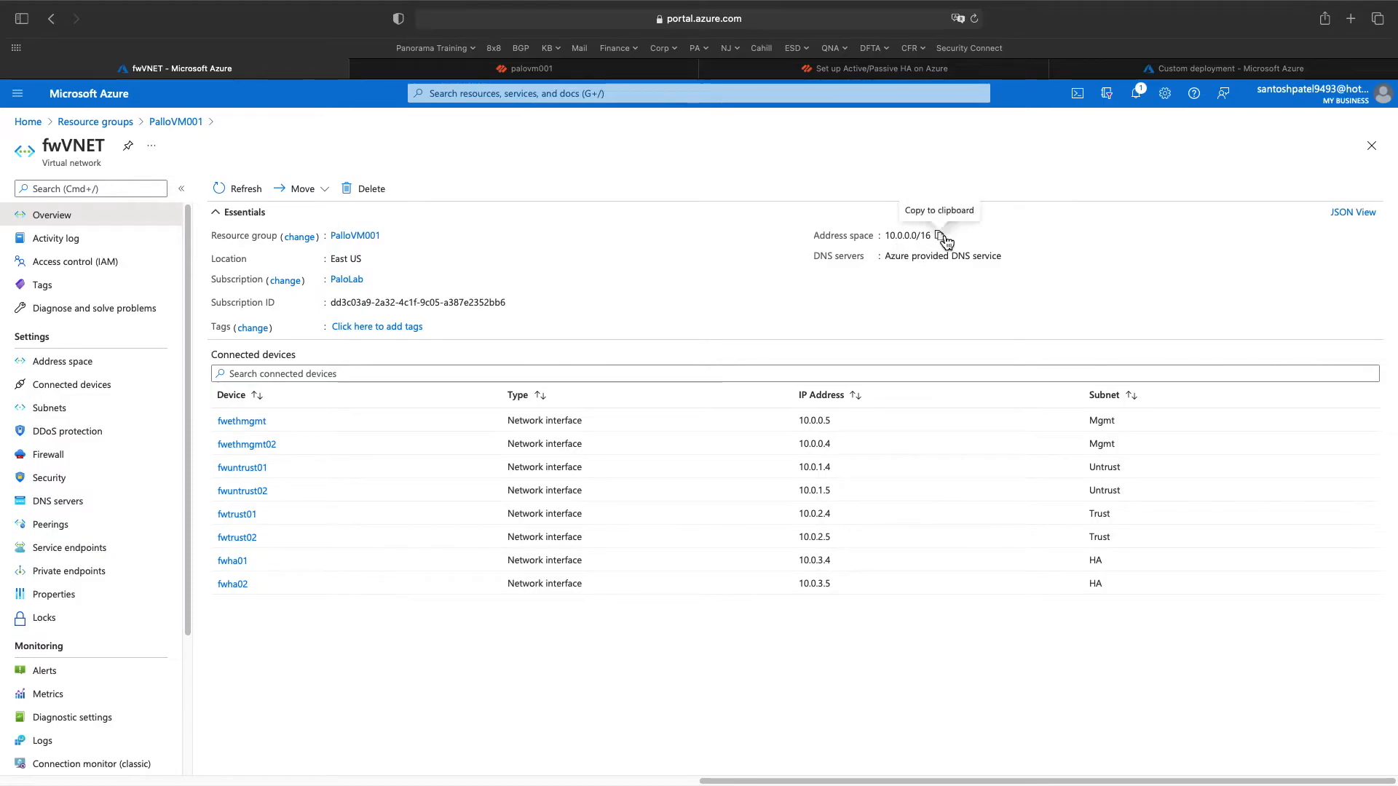
{"action": "left_click", "coordinate": [1231, 68]}
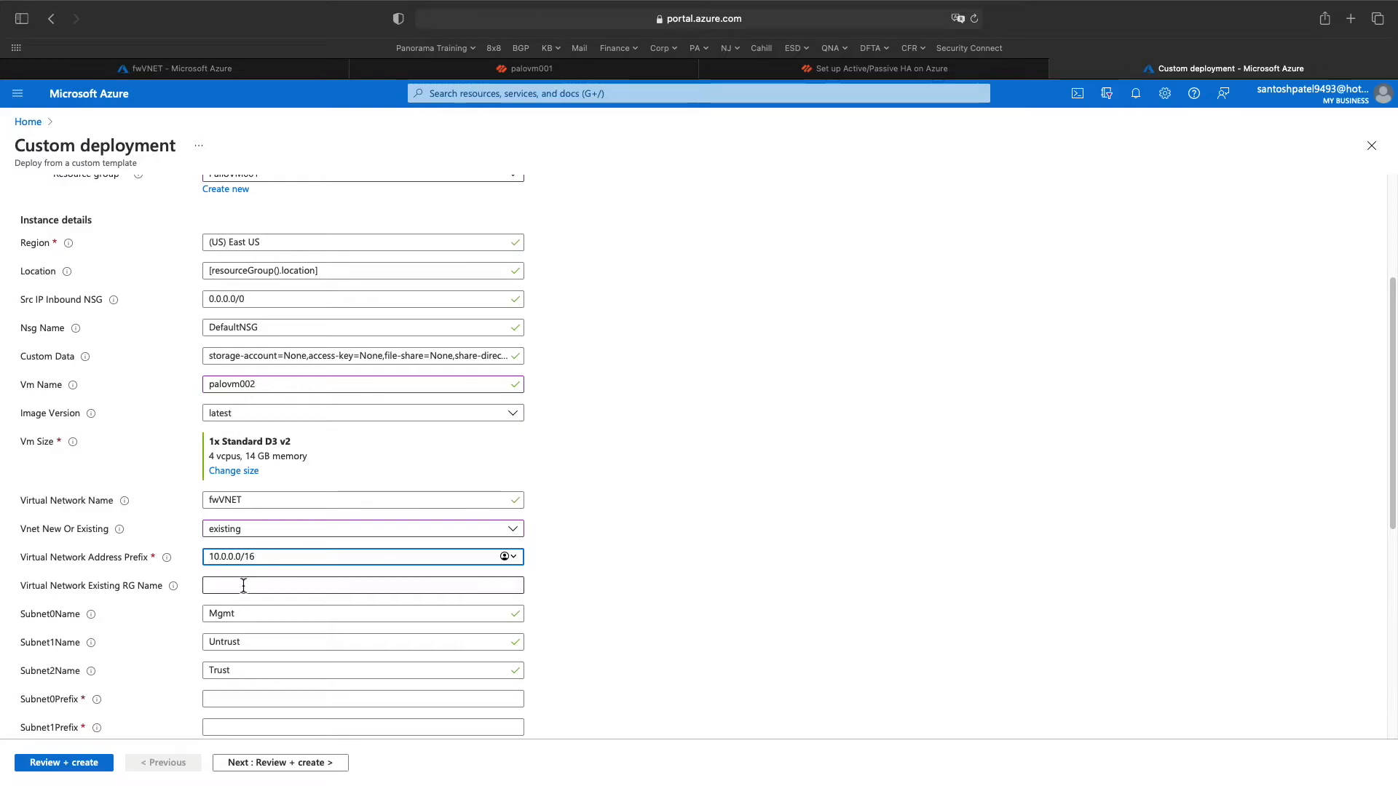
- Paste PalloVM001, copied from the fwVNET overview, into Virtual Network Existing RG Name
{"action": "left_click", "coordinate": [246, 586]}
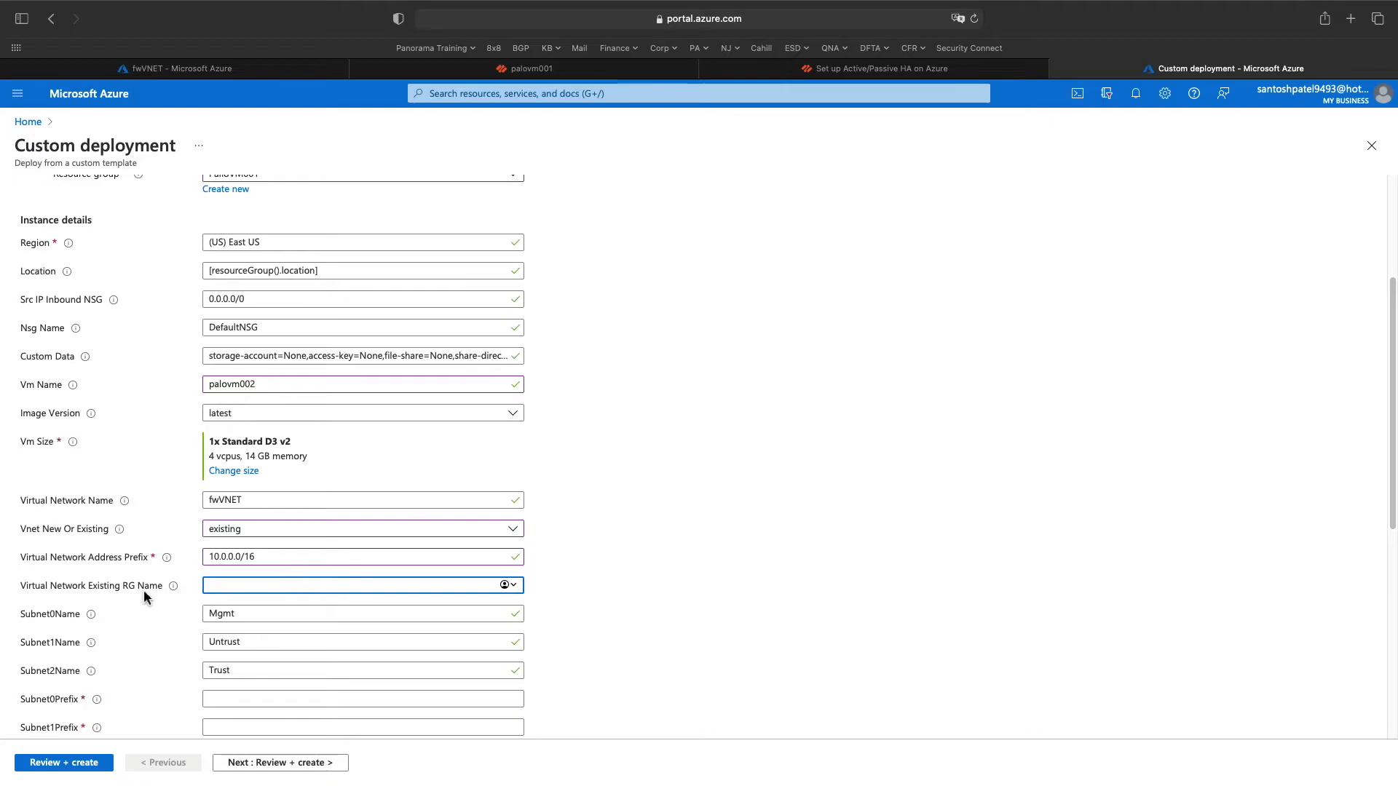
{"action": "left_click", "coordinate": [280, 69]}
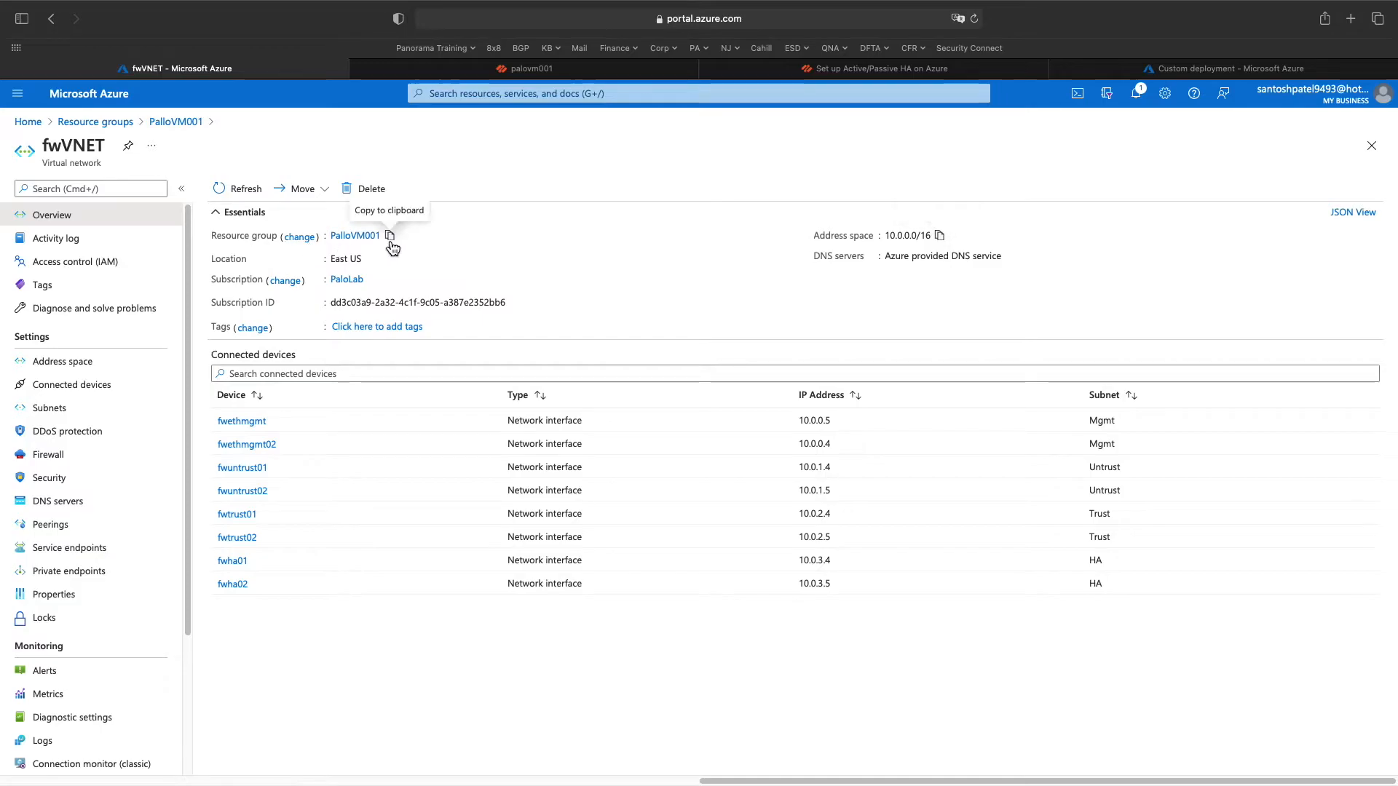
{"action": "left_click", "coordinate": [391, 239]}
{"action": "left_click", "coordinate": [1231, 68]}
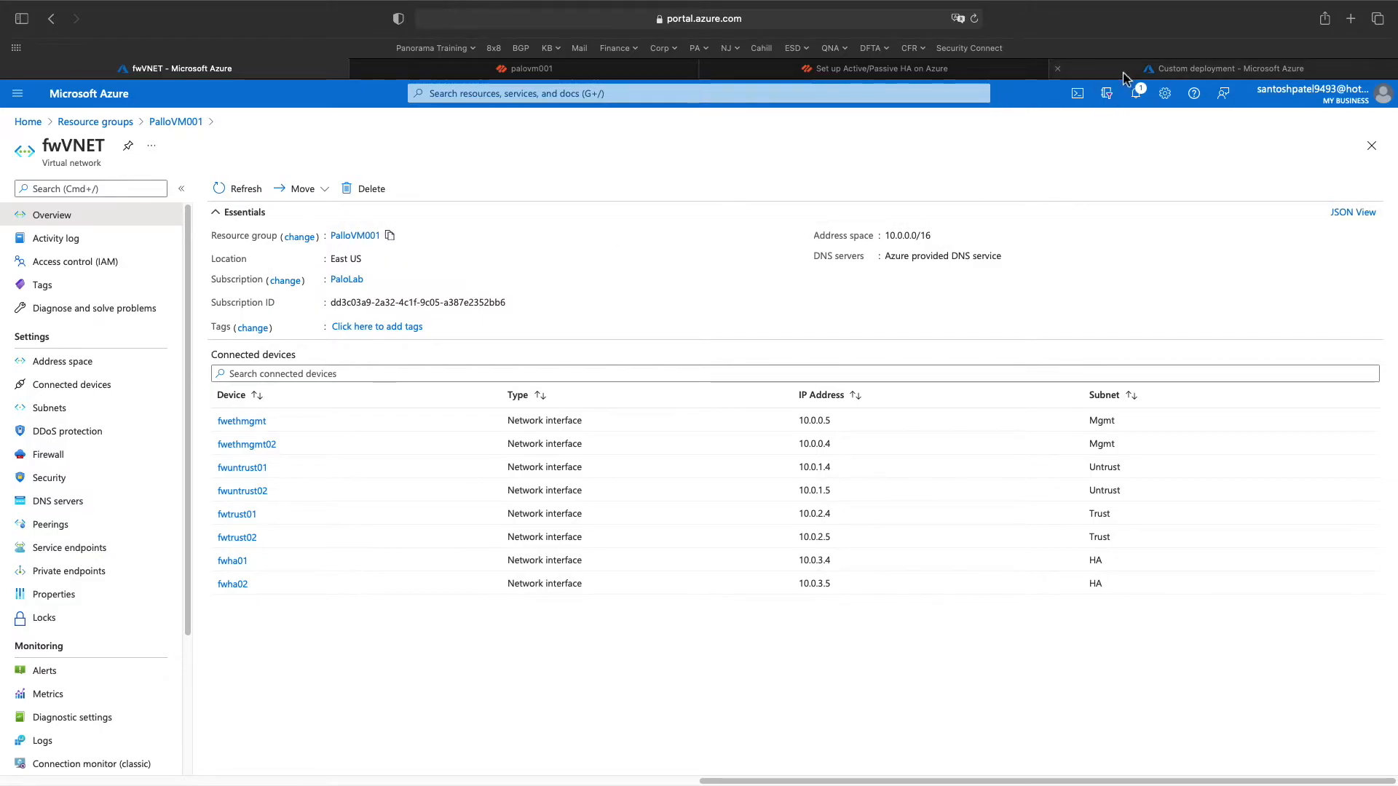
{"action": "key", "text": "super+v"}
{"action": "scroll", "coordinate": [479, 539], "scroll_direction": "down", "scroll_amount": 2}
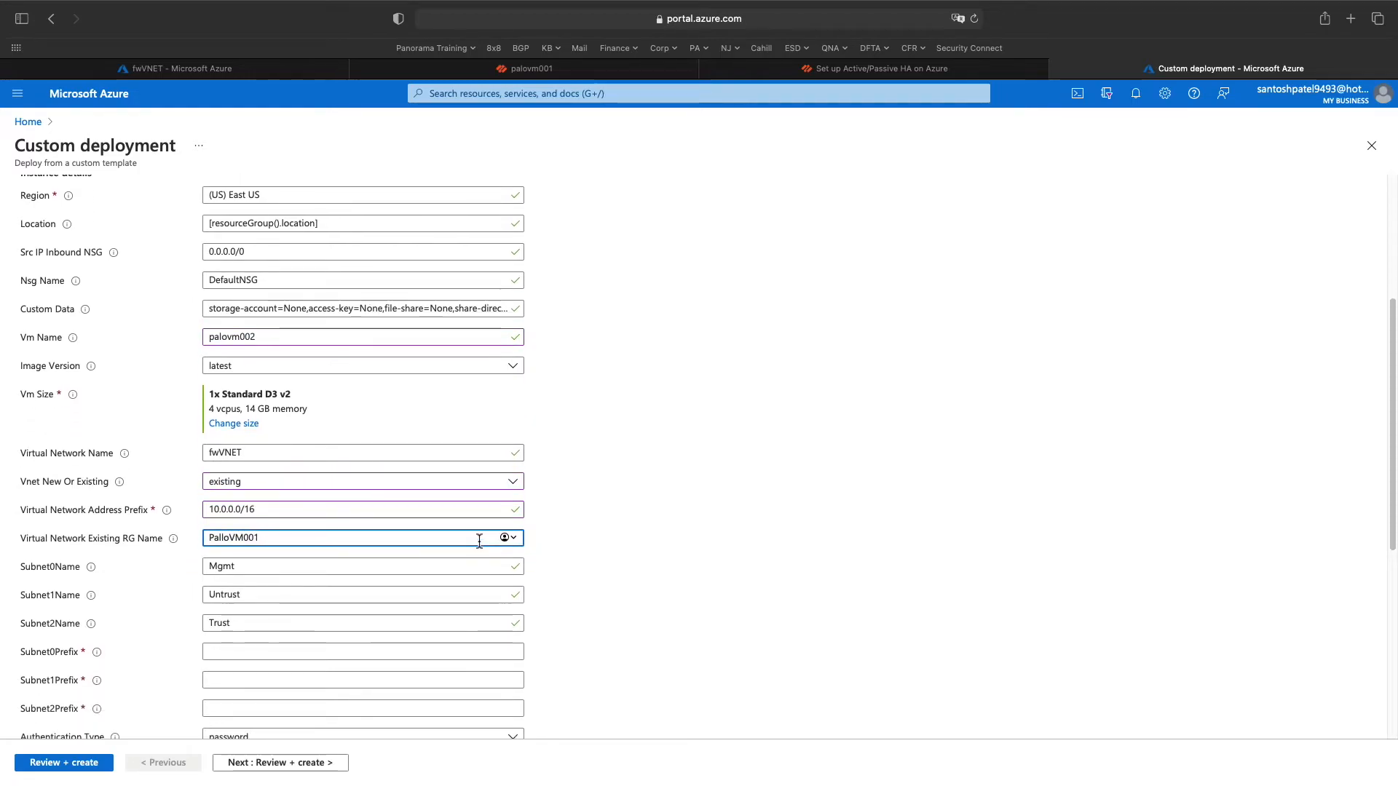
{"action": "scroll", "coordinate": [479, 541], "scroll_direction": "down", "scroll_amount": 1}
{"action": "scroll", "coordinate": [479, 541], "scroll_direction": "down", "scroll_amount": 1}
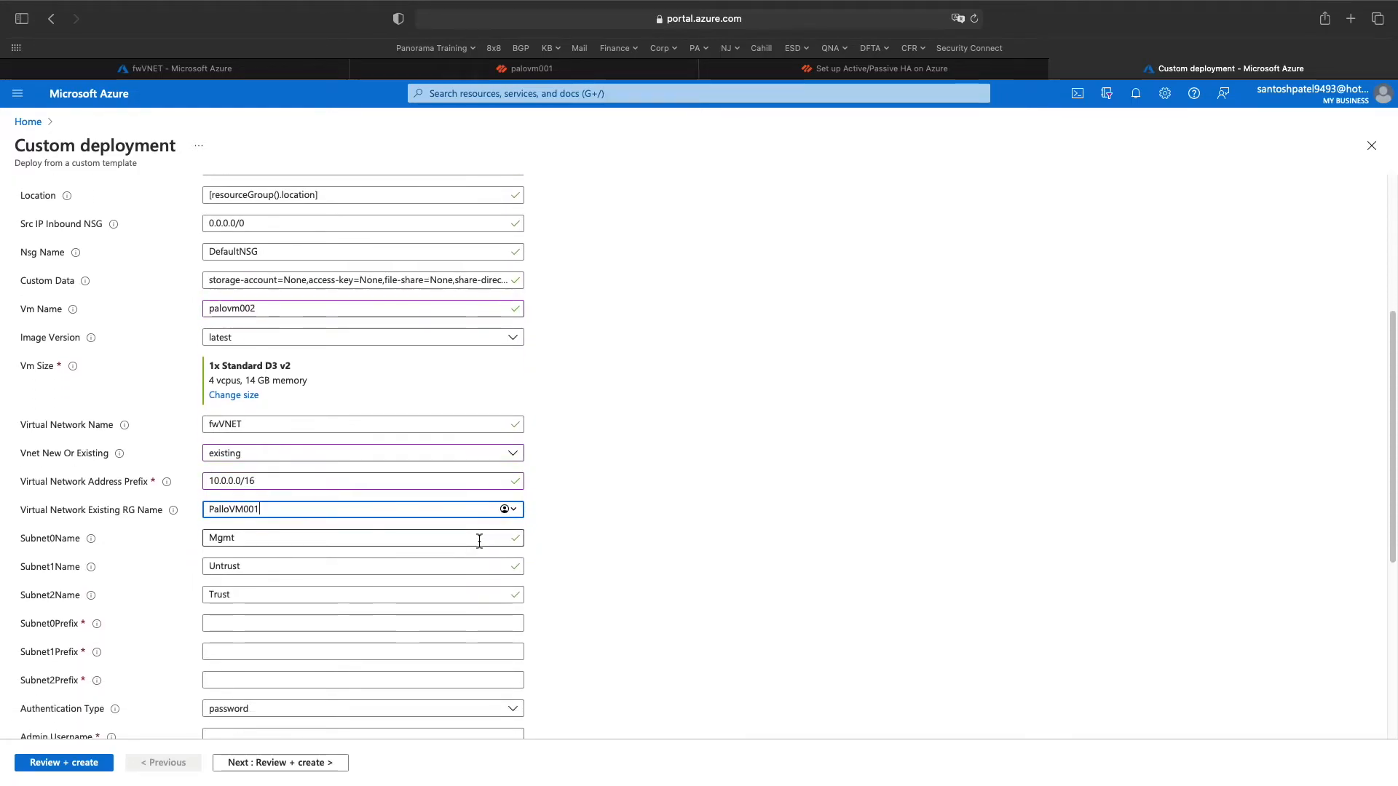
{"action": "scroll", "coordinate": [112, 554], "scroll_direction": "down", "scroll_amount": 1}
{"action": "scroll", "coordinate": [112, 549], "scroll_direction": "down", "scroll_amount": 2}
- Check subnet names Mgmt, Untrust and Trust, then return to the fwVNET overview
{"action": "left_click", "coordinate": [273, 509]}
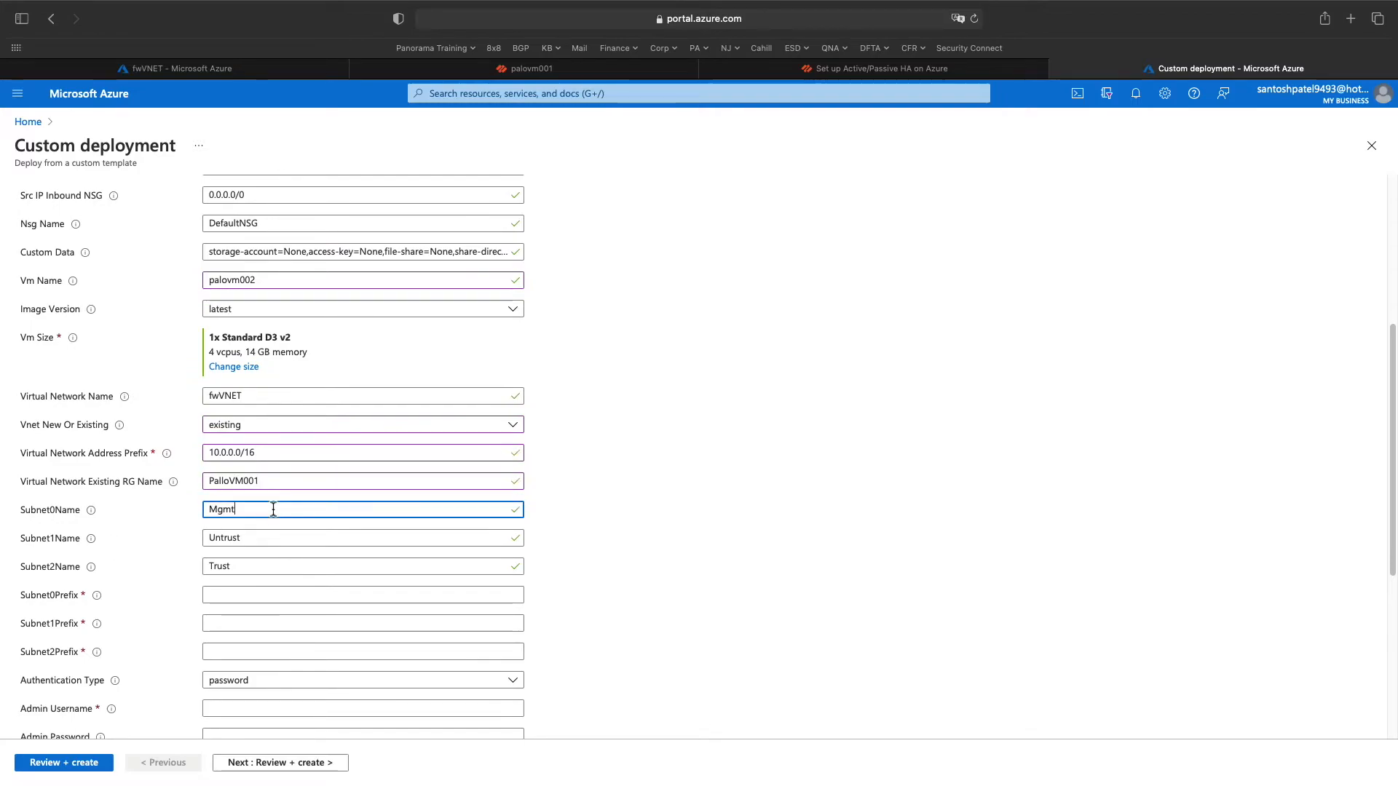
{"action": "left_click", "coordinate": [269, 536]}
{"action": "left_click", "coordinate": [265, 570]}
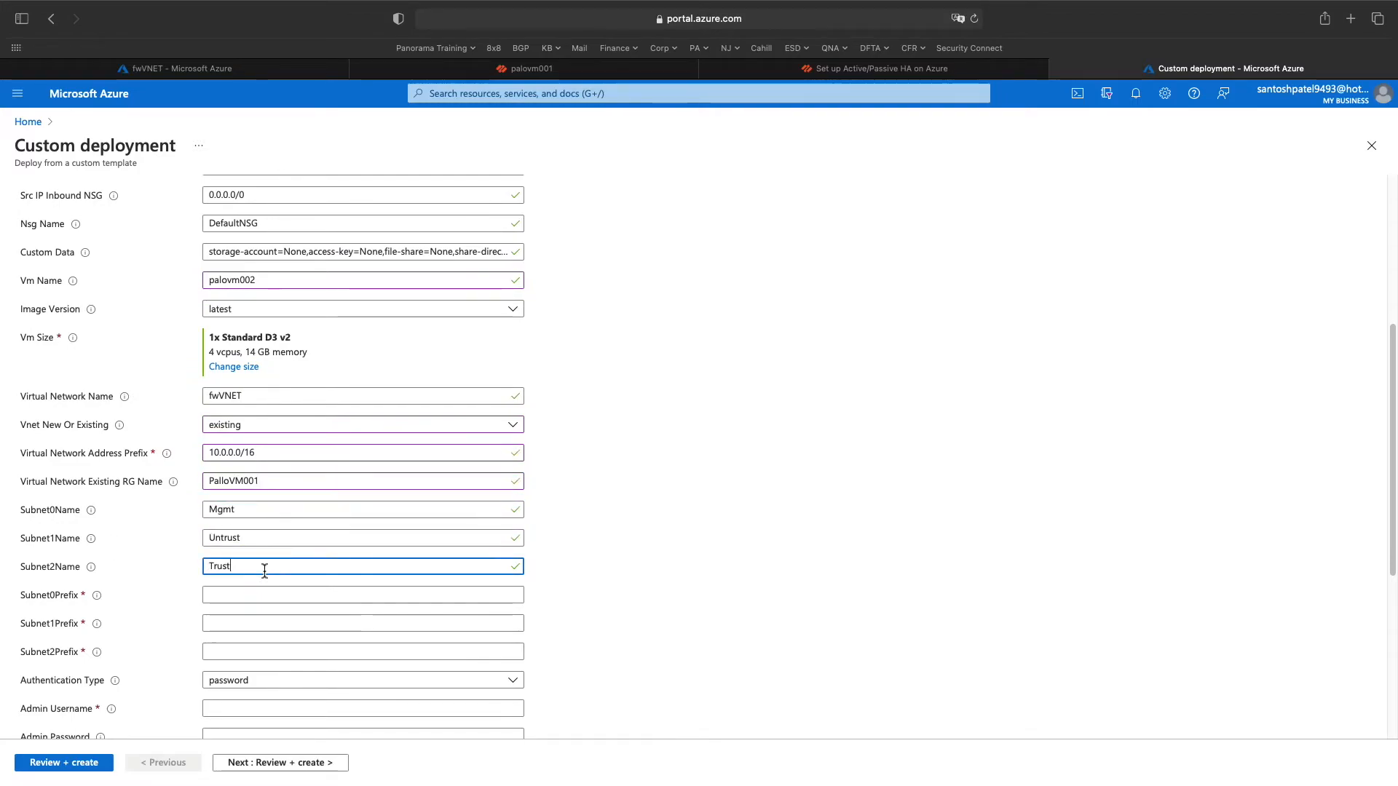
{"action": "left_click", "coordinate": [246, 511]}
{"action": "left_click_drag", "start_coordinate": [246, 510], "coordinate": [199, 509]}
{"action": "left_click", "coordinate": [258, 539]}
{"action": "scroll", "coordinate": [253, 574], "scroll_direction": "down", "scroll_amount": 1}
{"action": "left_click", "coordinate": [254, 576]}
{"action": "scroll", "coordinate": [256, 624], "scroll_direction": "down", "scroll_amount": 1}
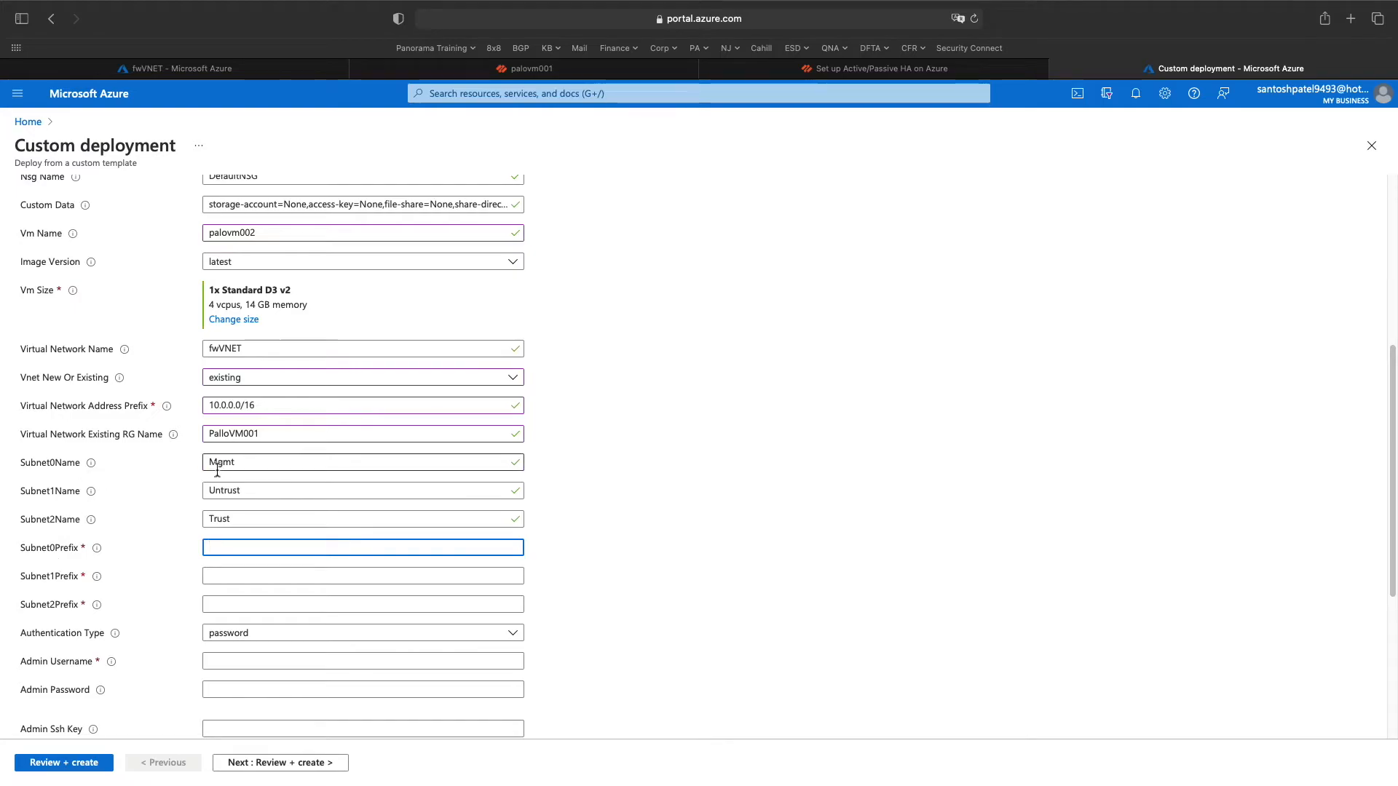
{"action": "left_click", "coordinate": [587, 67]}
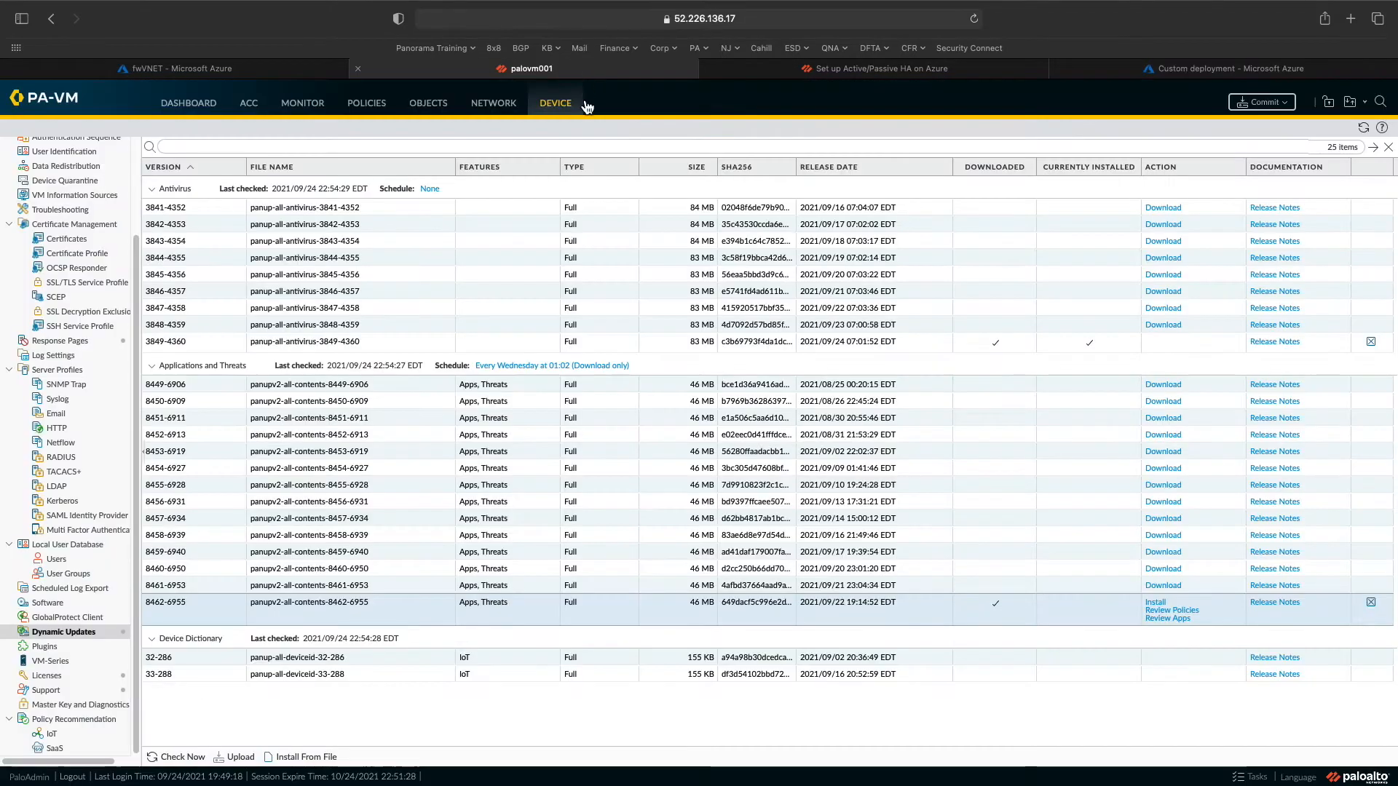
{"action": "left_click", "coordinate": [279, 71]}
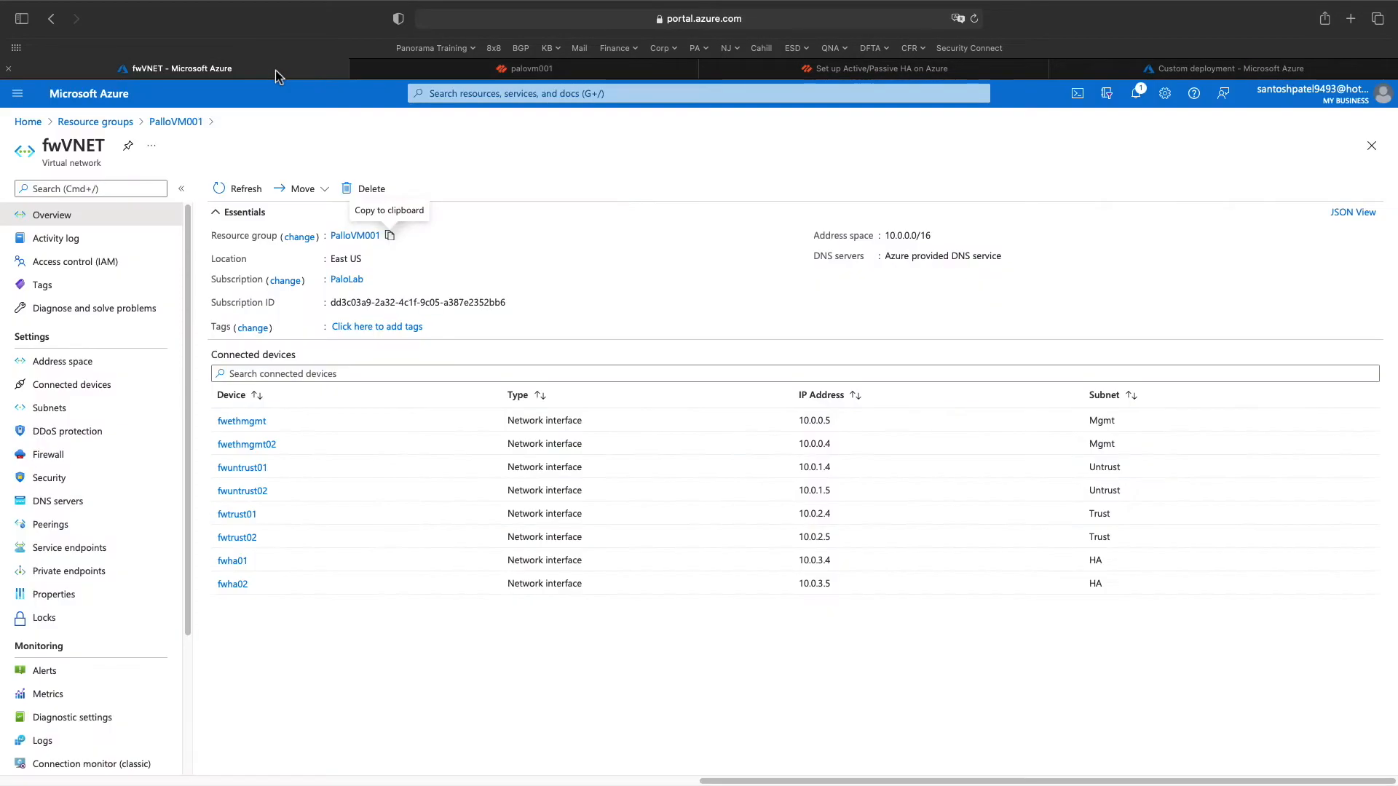
- Fill in the subnet prefixes 10.0.0.0/24, 10.0.1.0/24 and 10.0.2.0/24 after checking fwVNET's subnets
{"action": "left_click", "coordinate": [73, 408]}
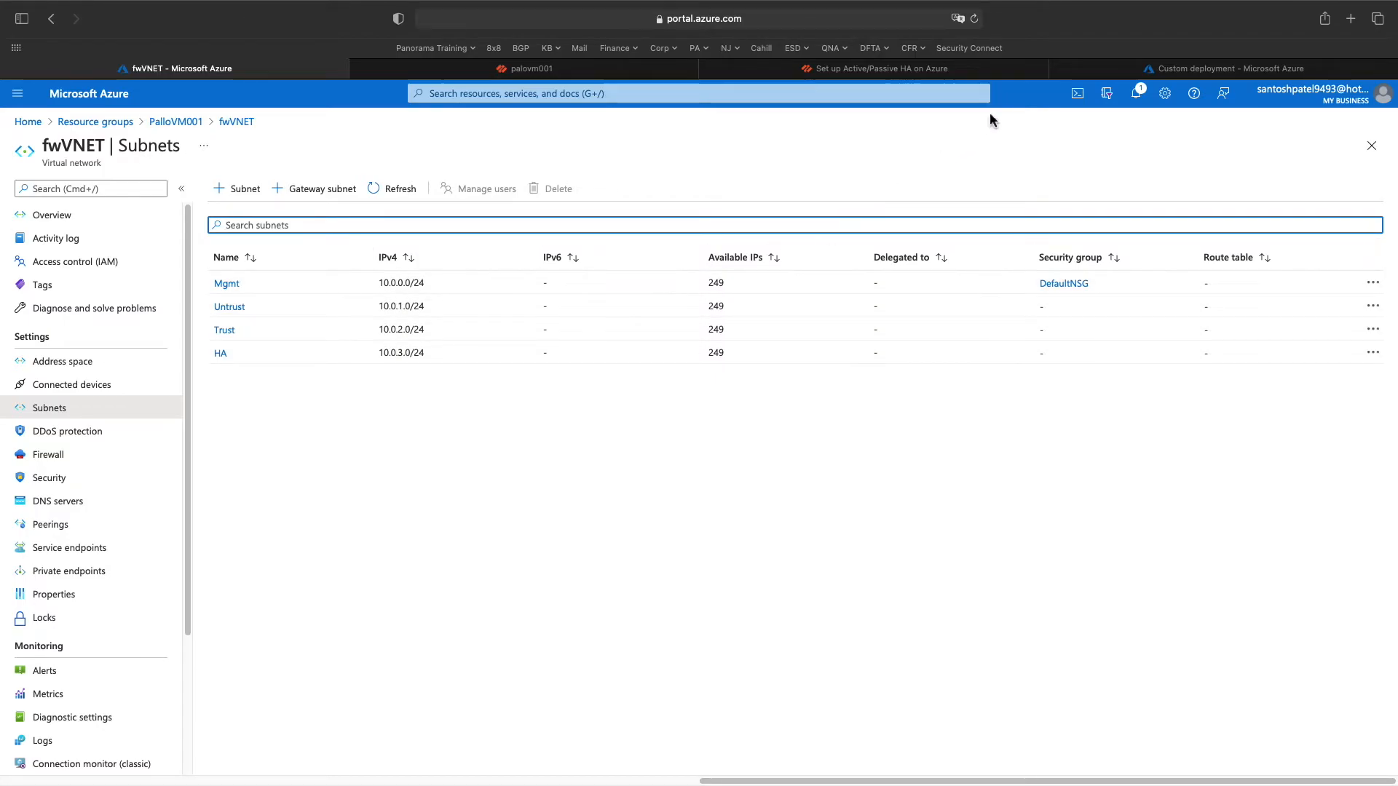
{"action": "left_click", "coordinate": [1111, 67]}
{"action": "type", "text": "10.0.0.0/24"}
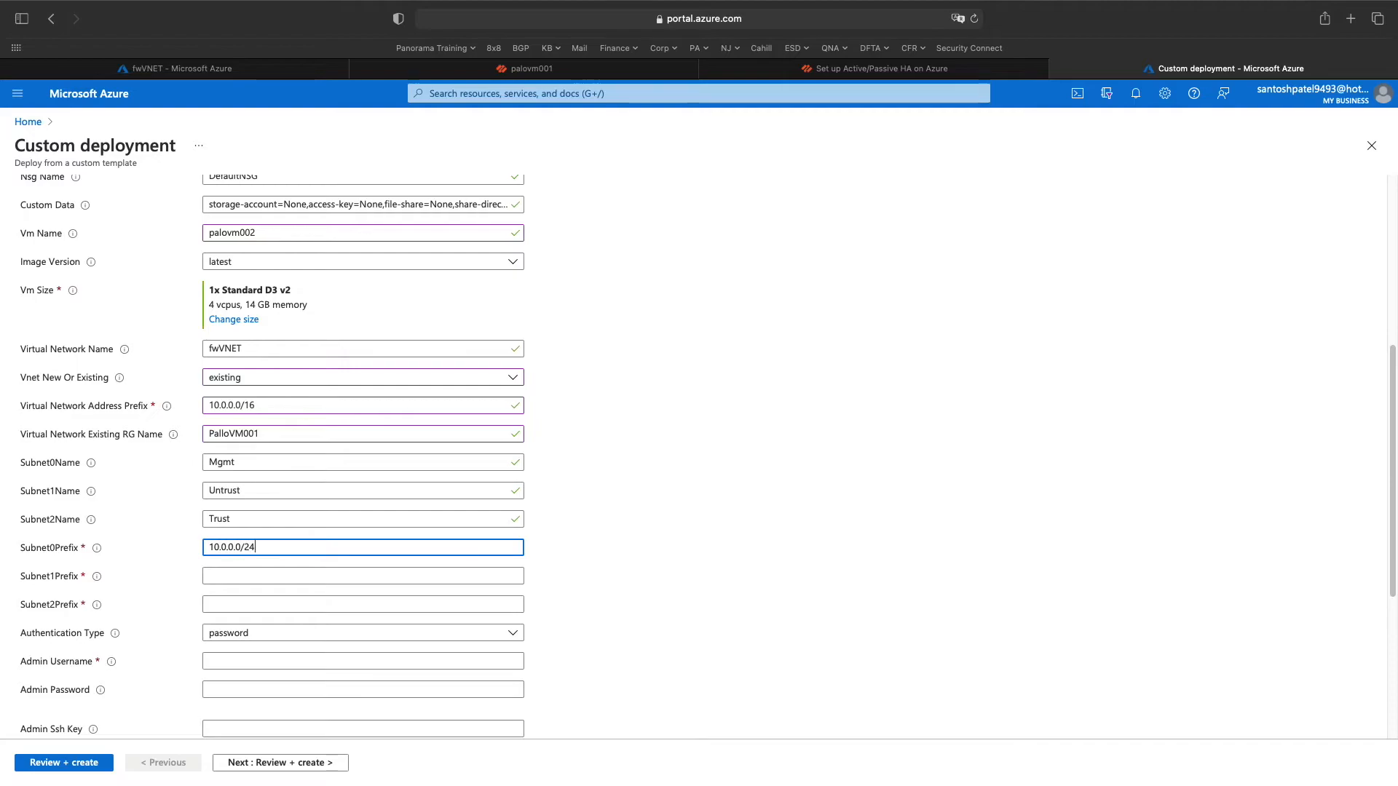
{"action": "left_click", "coordinate": [235, 574]}
{"action": "type", "text": "10."}
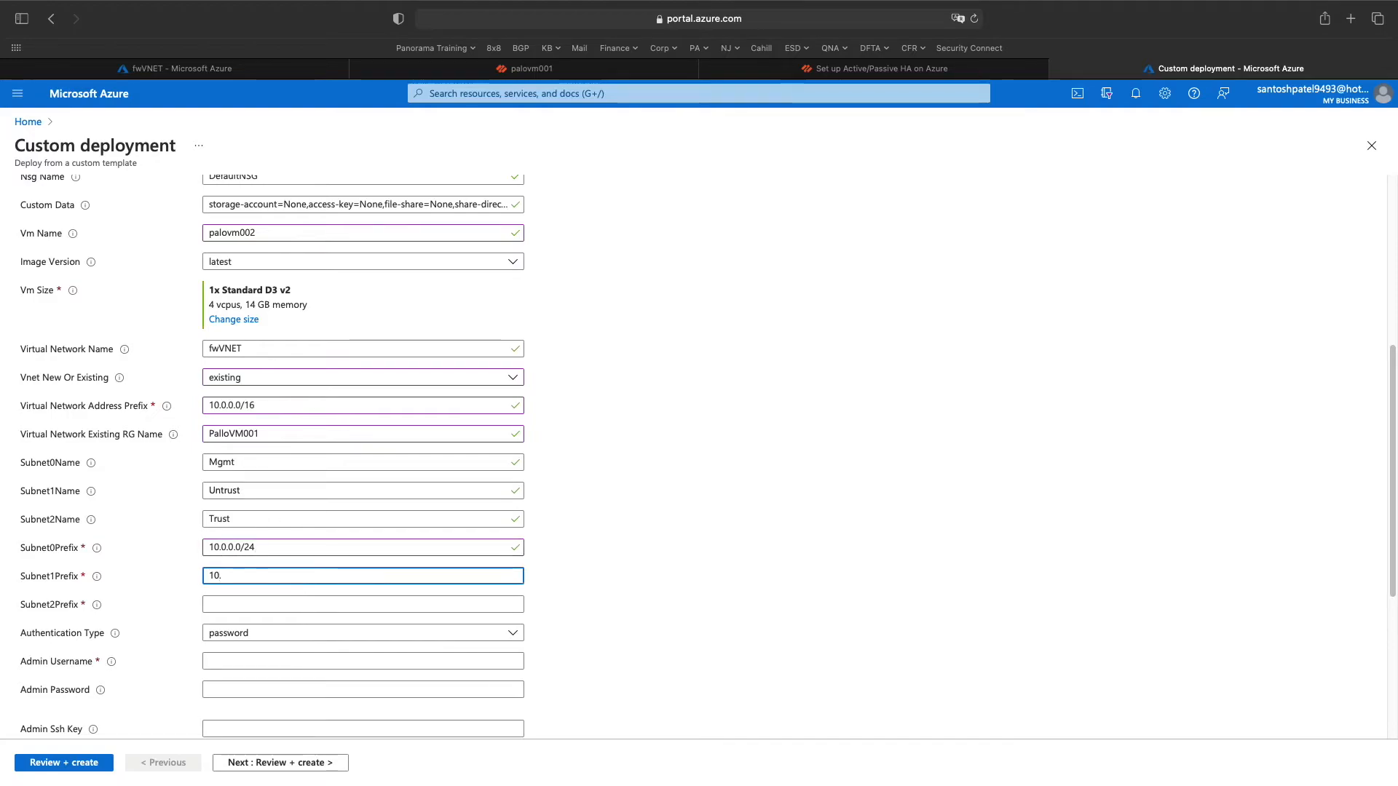
{"action": "type", "text": "0.1.0/24"}
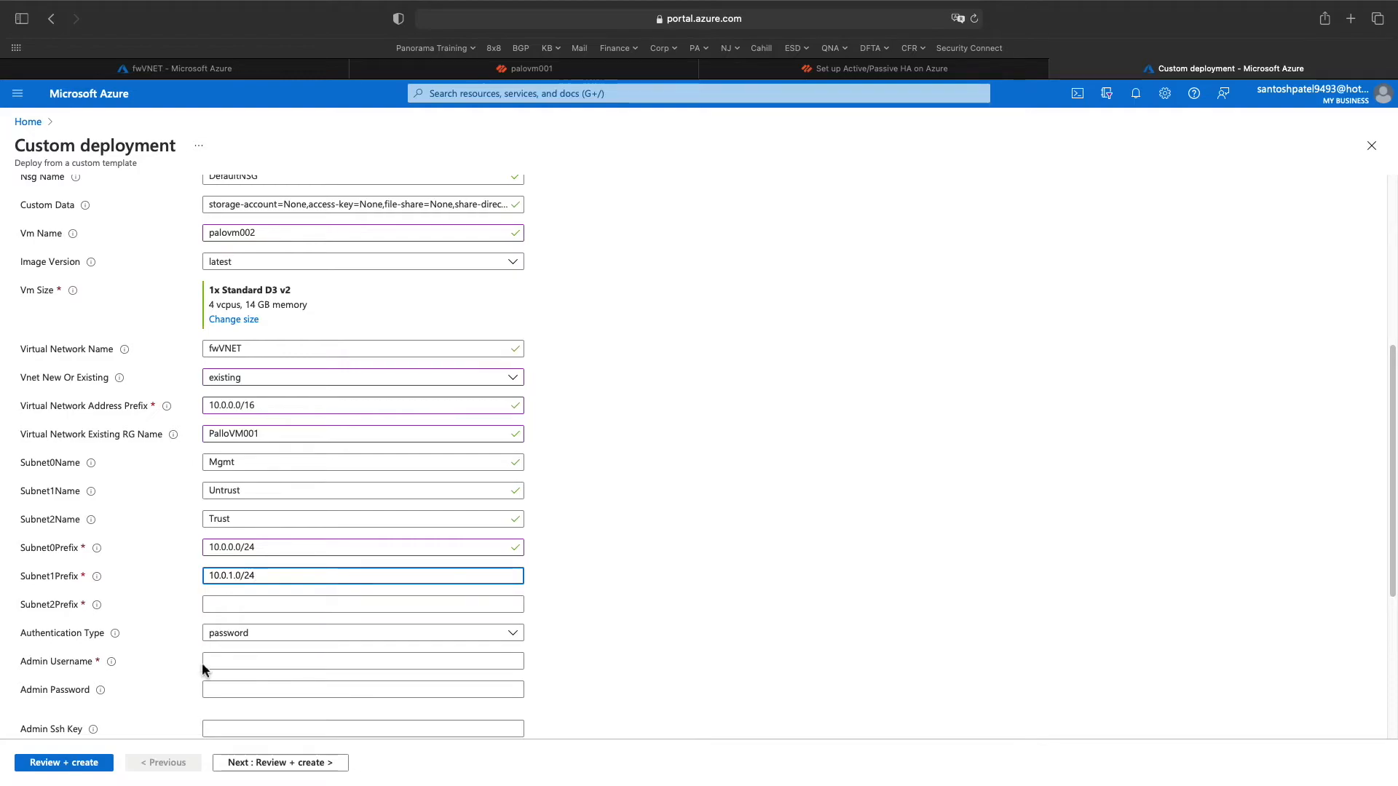
{"action": "left_click", "coordinate": [222, 603]}
{"action": "type", "text": "10"}
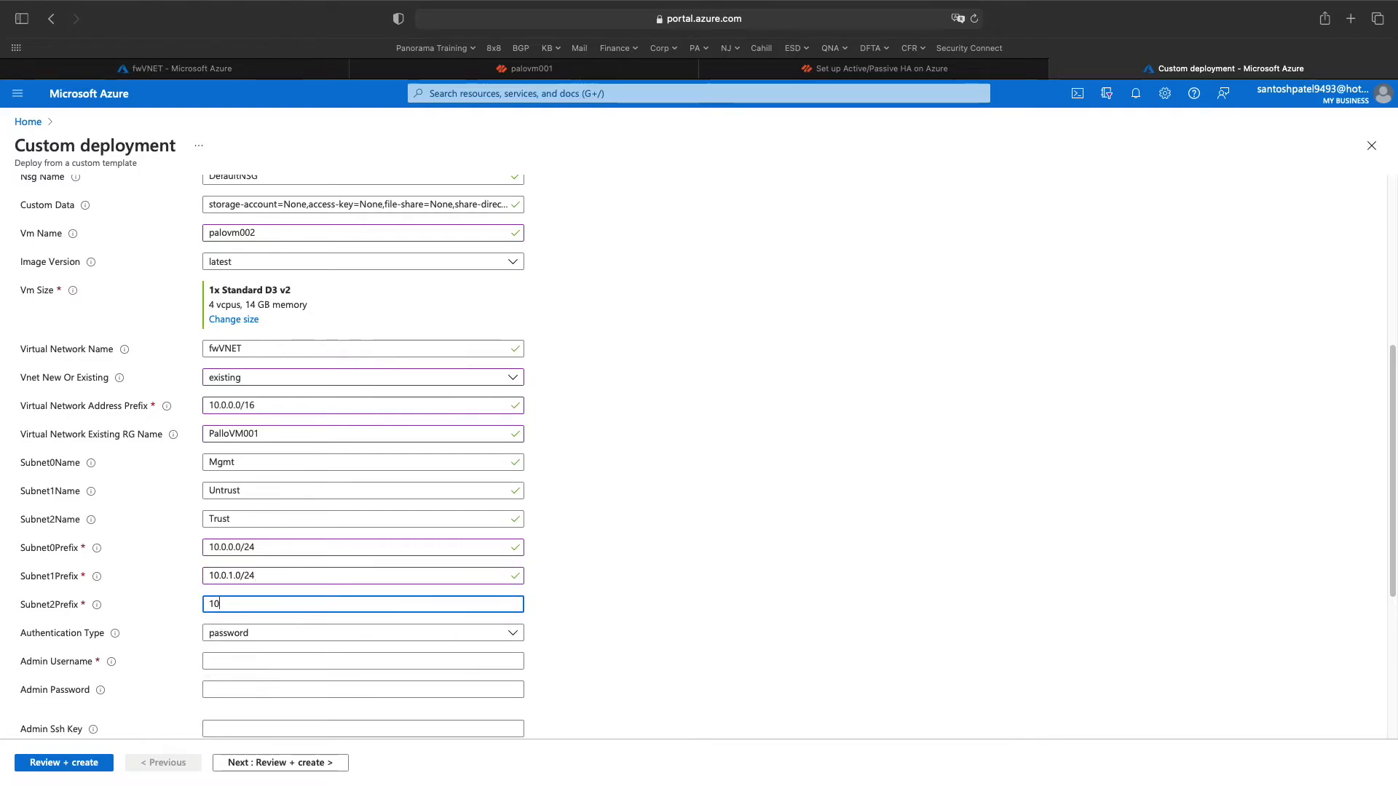
{"action": "type", "text": ".0.2.0/24"}
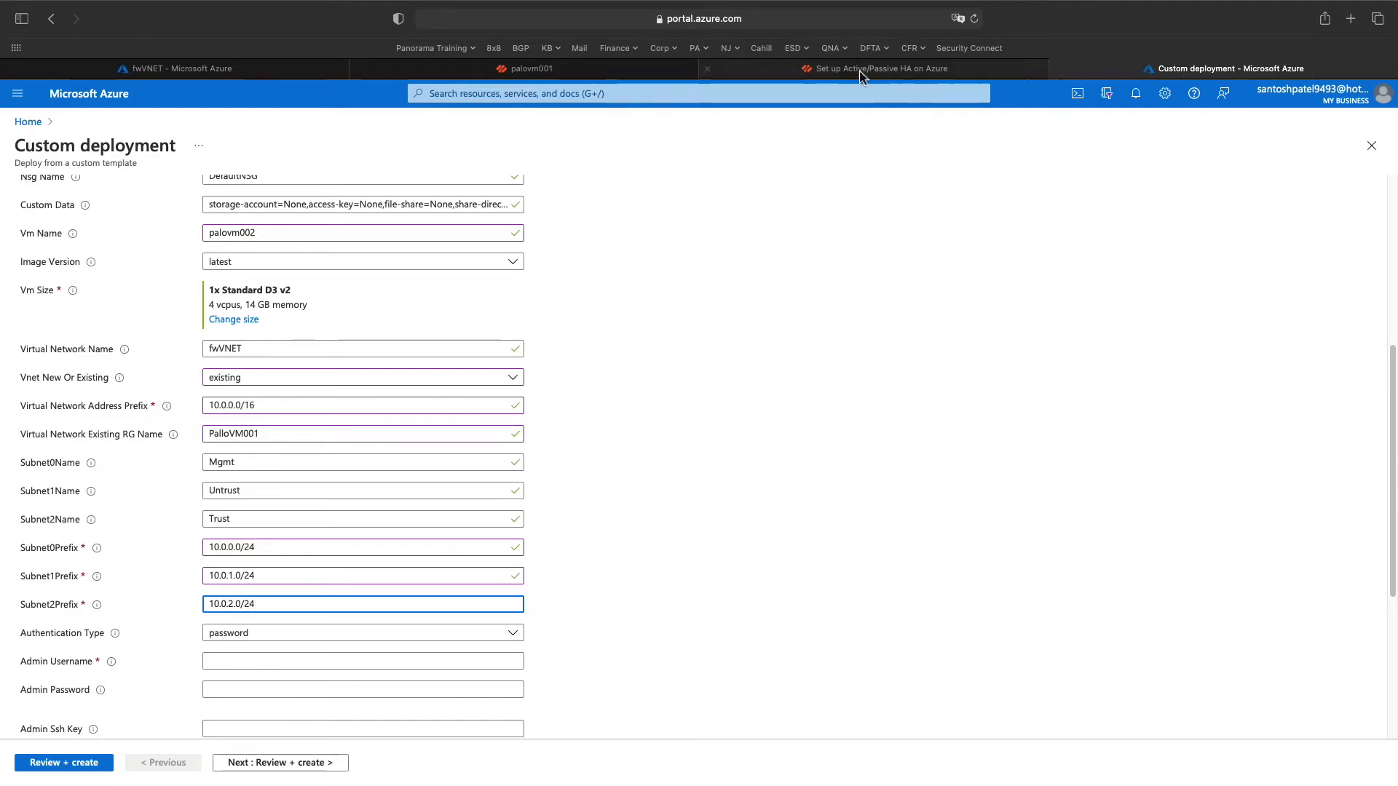
- Recheck the fwVNET subnets, then enter the firewall admin username and password
{"action": "left_click", "coordinate": [248, 69]}
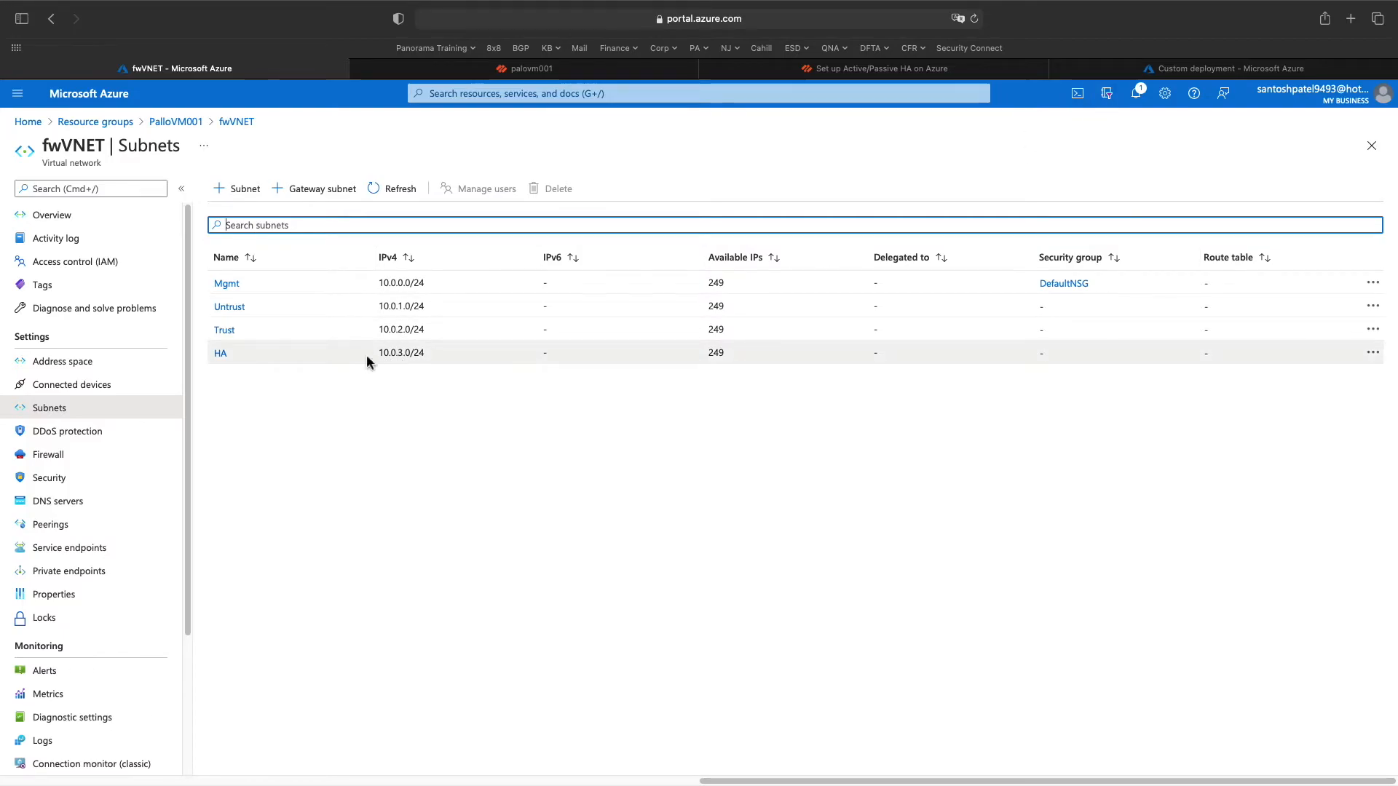
{"action": "left_click", "coordinate": [1273, 67]}
{"action": "scroll", "coordinate": [375, 561], "scroll_direction": "down", "scroll_amount": 1}
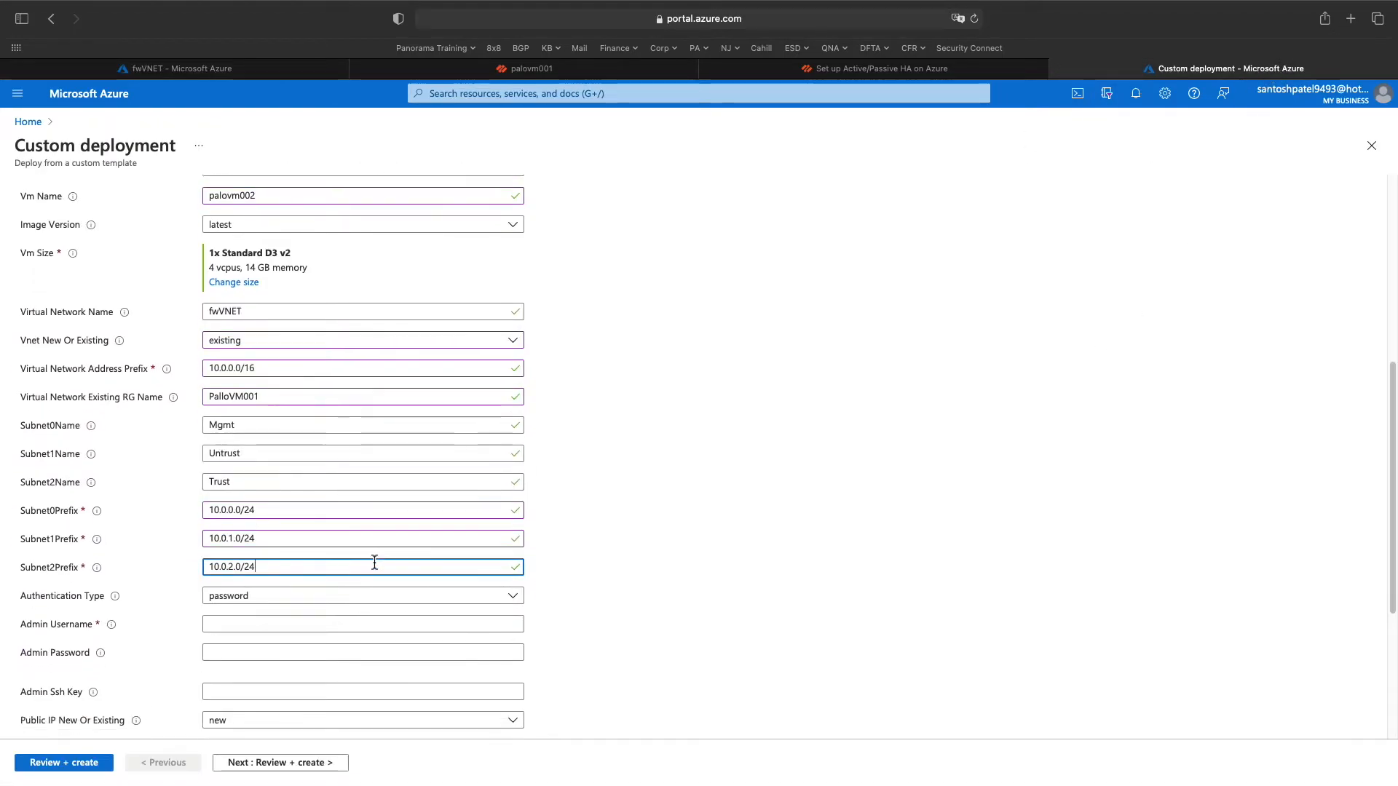
{"action": "left_click", "coordinate": [299, 614]}
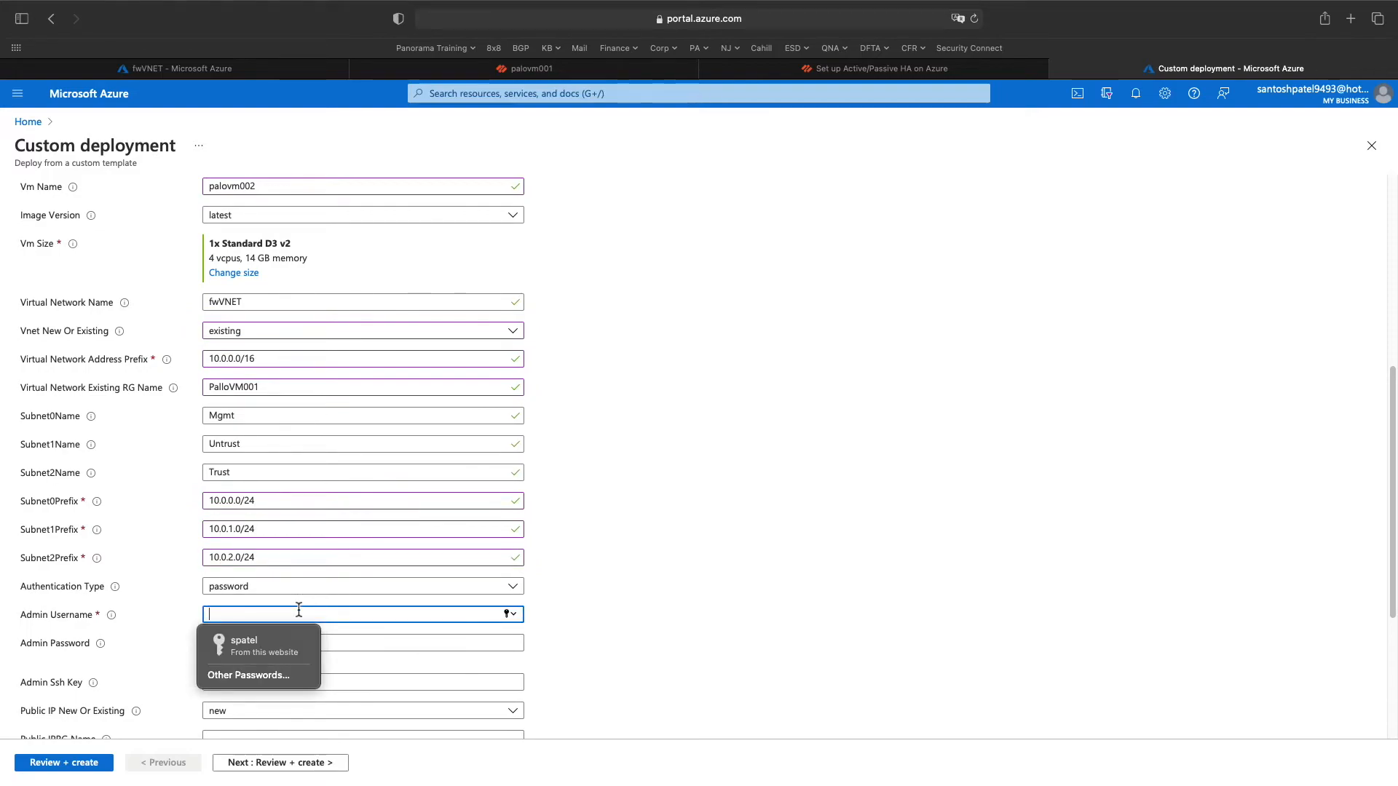
{"action": "type", "text": "Pao"}
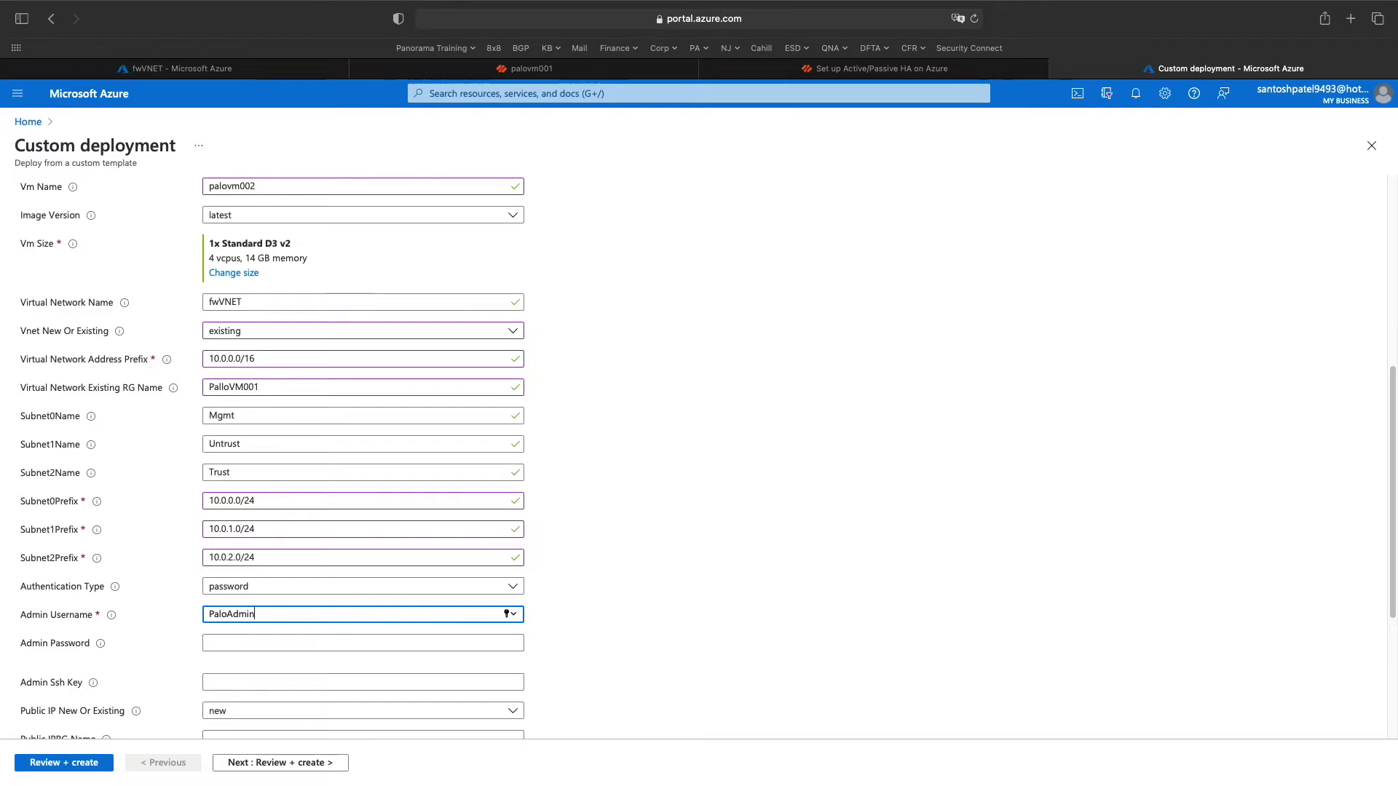
{"action": "left_click", "coordinate": [298, 647]}
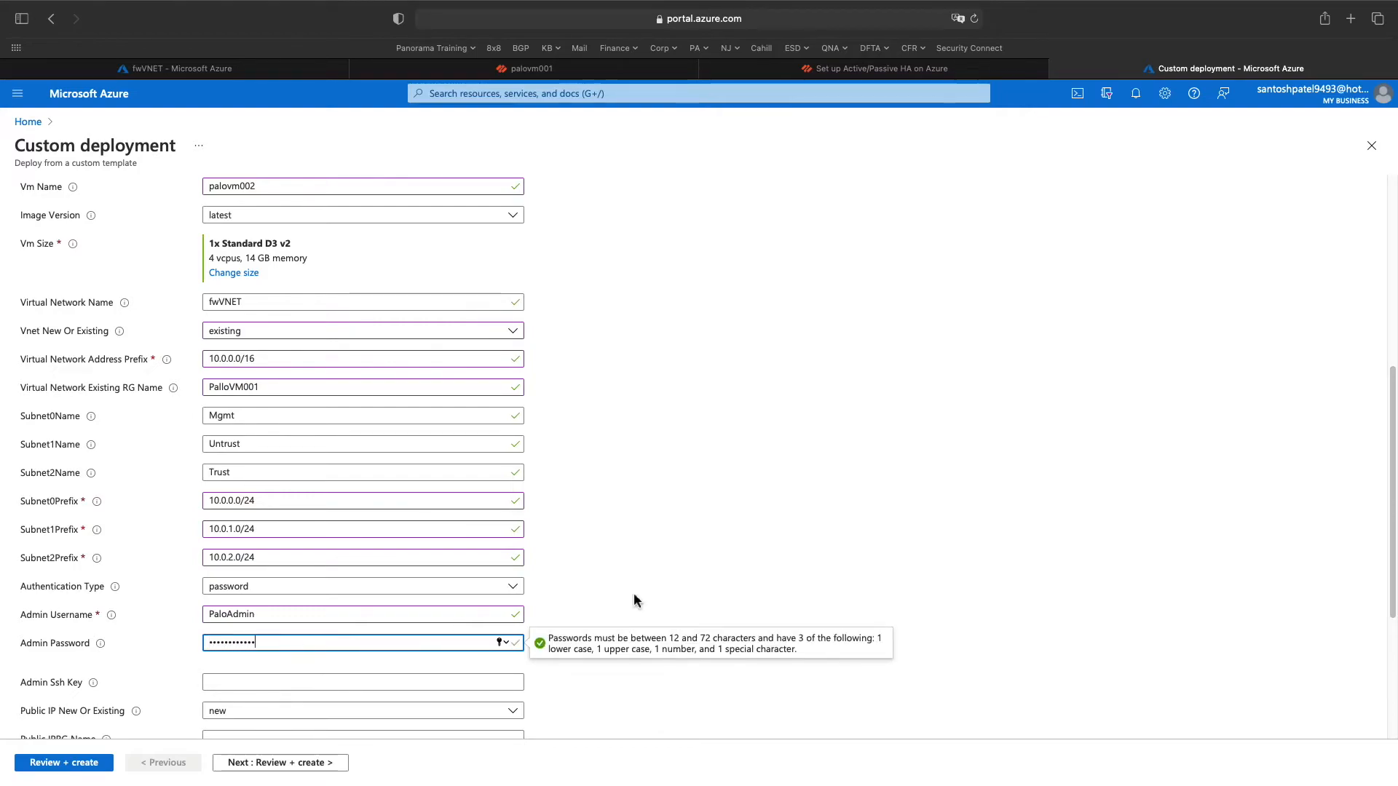
{"action": "left_click", "coordinate": [694, 567]}
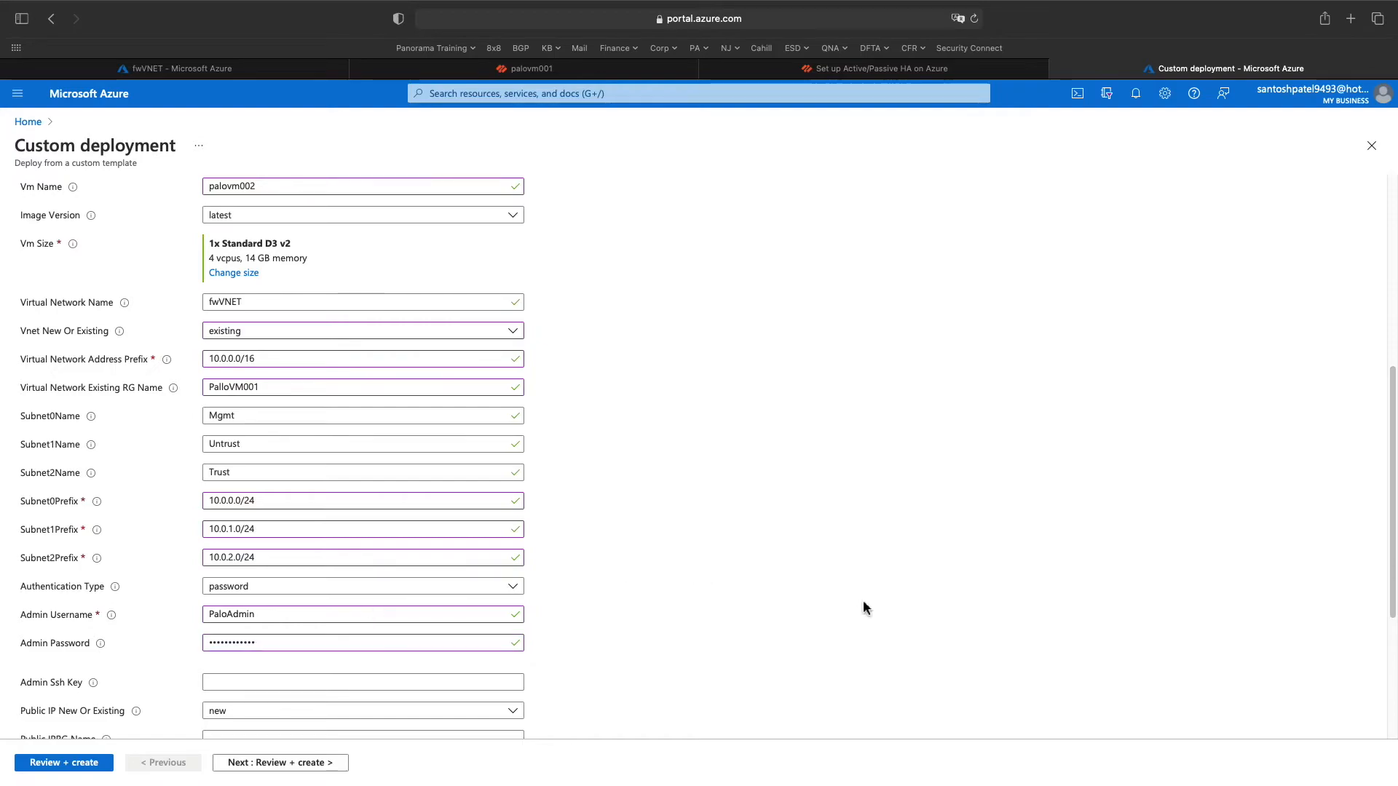
- Keep the management public IP as new and copy the resource group name PalloVM001
{"action": "scroll", "coordinate": [571, 587], "scroll_direction": "down", "scroll_amount": 2}
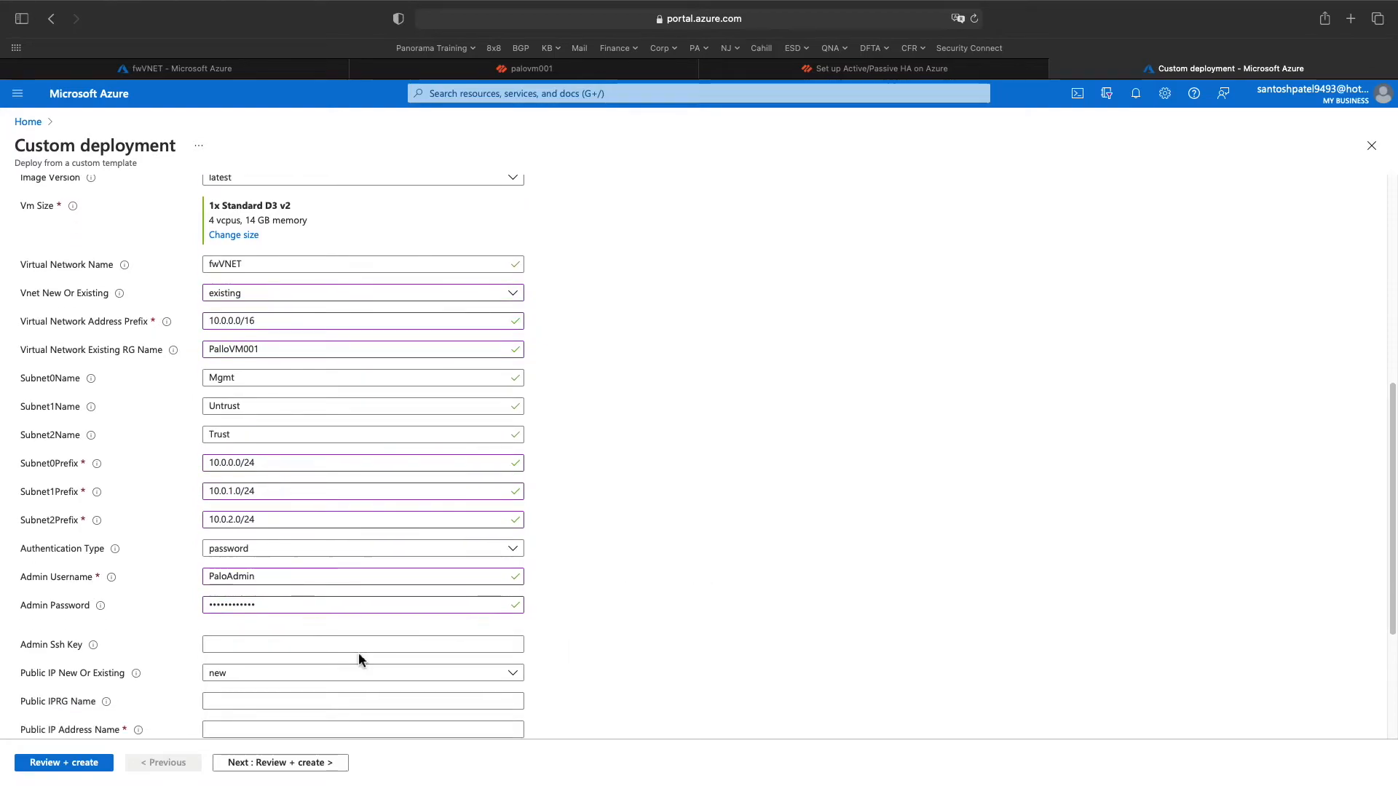
{"action": "mouse_move", "coordinate": [140, 656]}
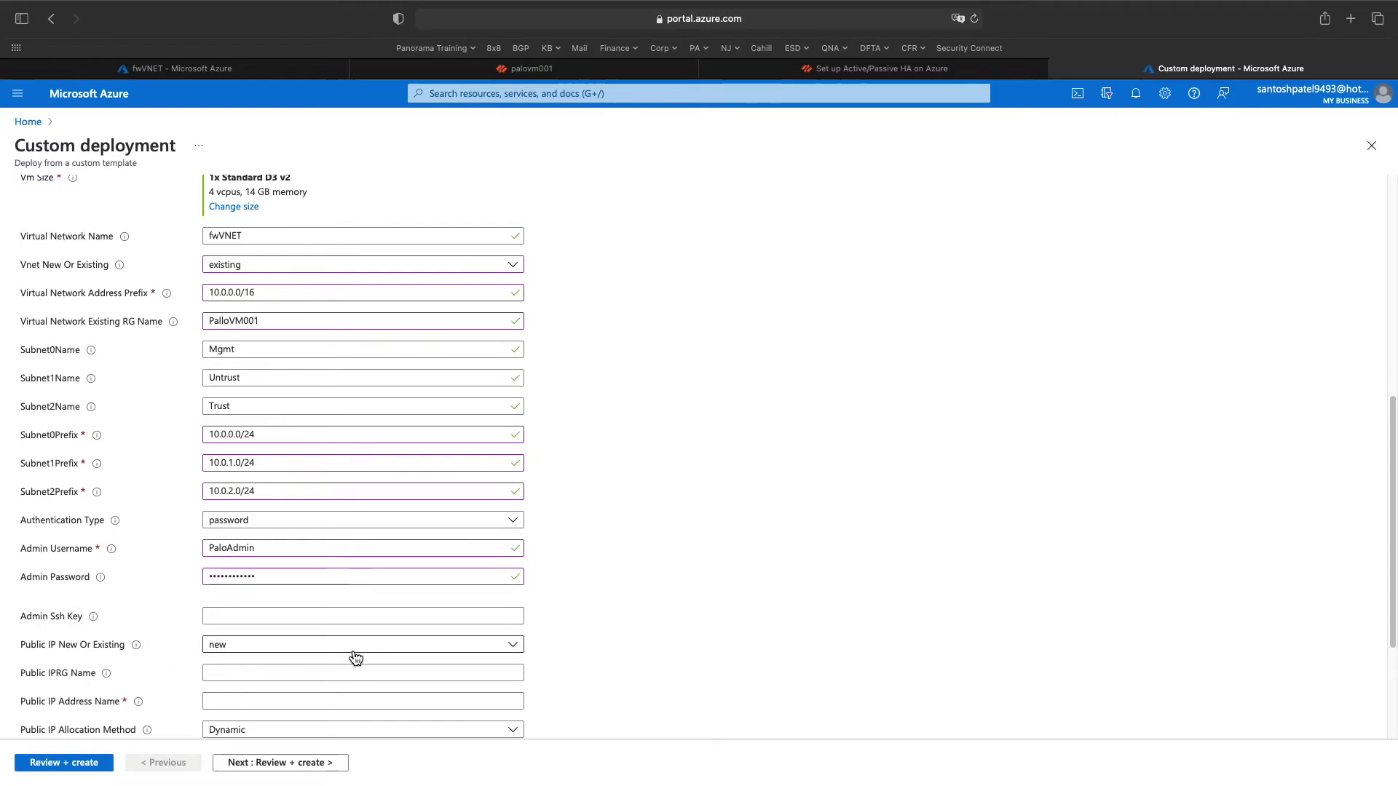
{"action": "left_click", "coordinate": [406, 651]}
{"action": "left_click", "coordinate": [407, 650]}
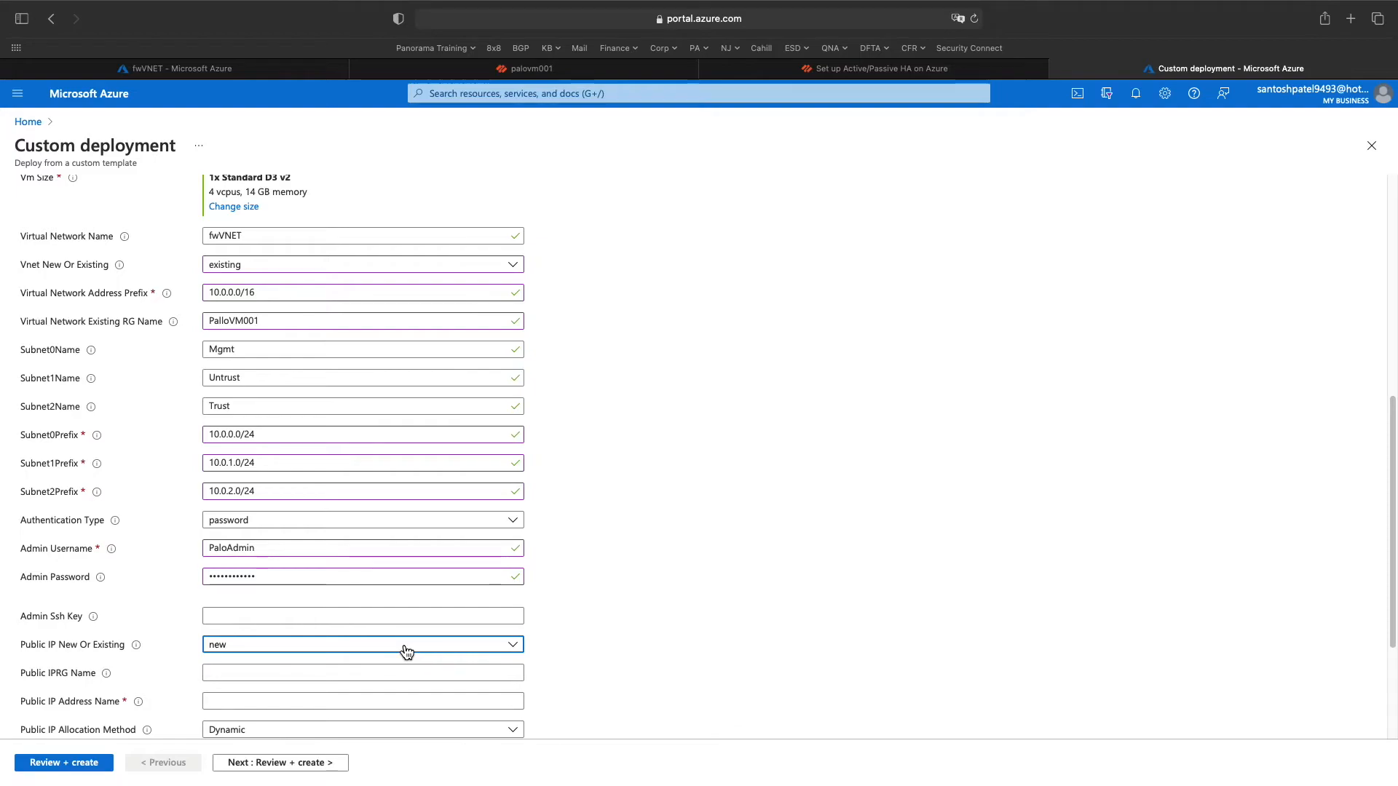
{"action": "scroll", "coordinate": [674, 655], "scroll_direction": "down", "scroll_amount": 1}
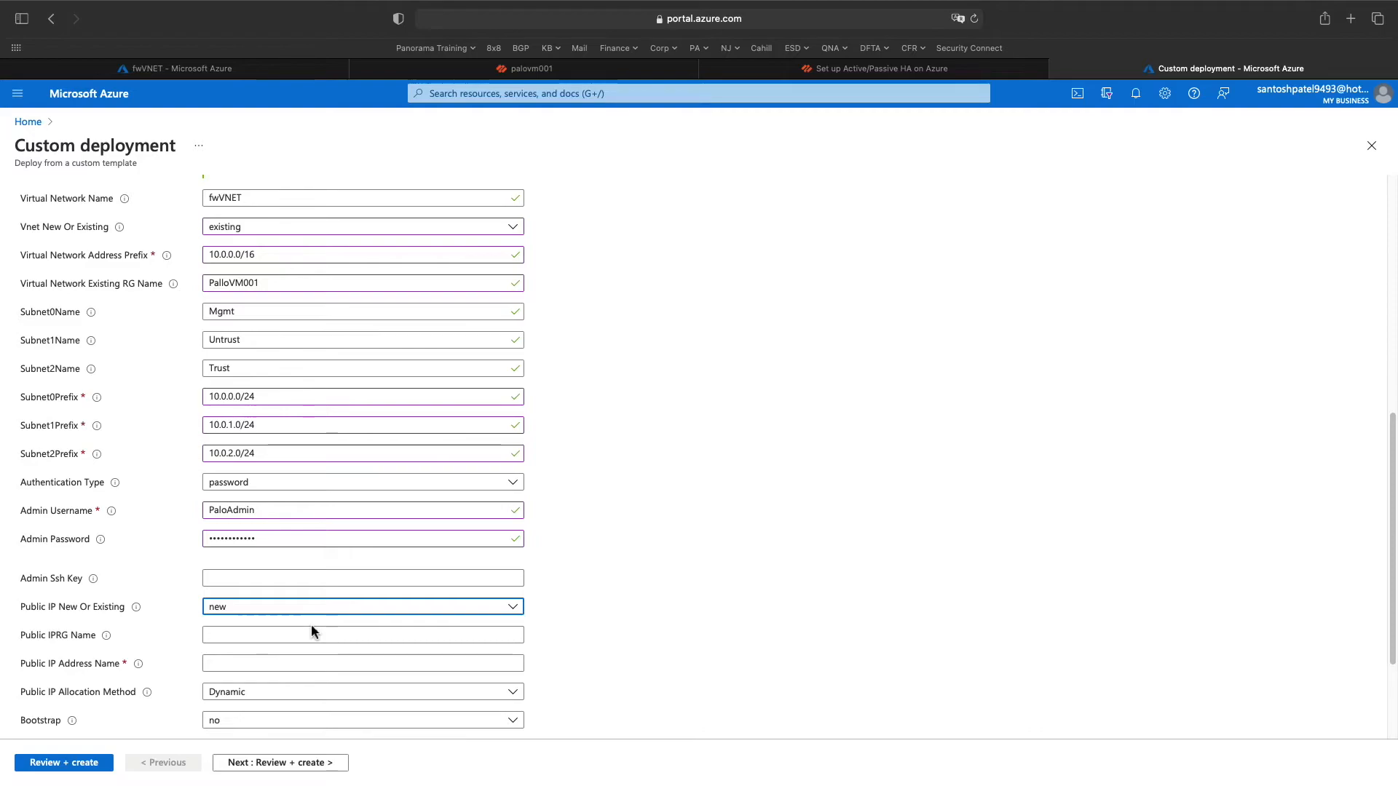
{"action": "scroll", "coordinate": [390, 586], "scroll_direction": "down", "scroll_amount": 1}
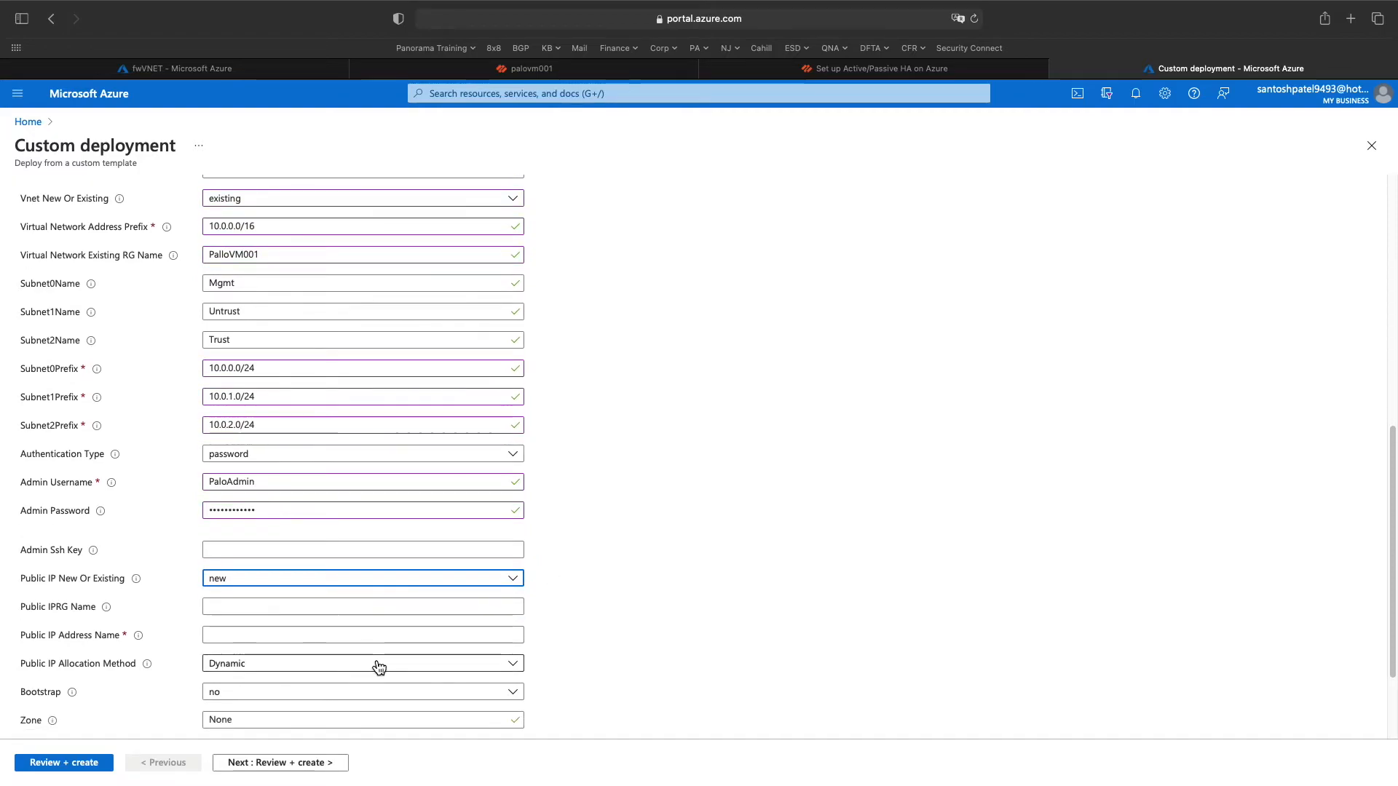
{"action": "scroll", "coordinate": [245, 478], "scroll_direction": "up", "scroll_amount": 1}
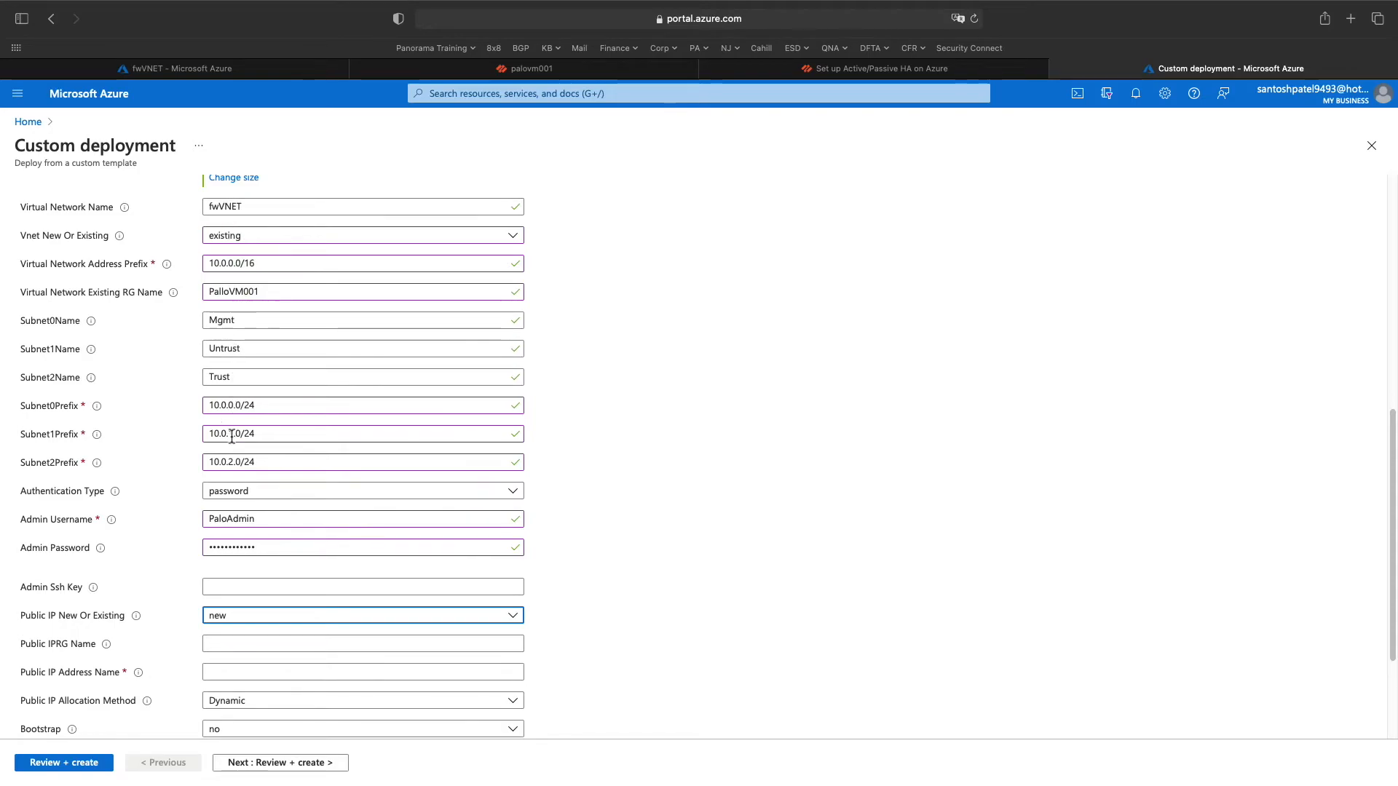
{"action": "scroll", "coordinate": [231, 437], "scroll_direction": "down", "scroll_amount": 1}
{"action": "left_click", "coordinate": [237, 623]}
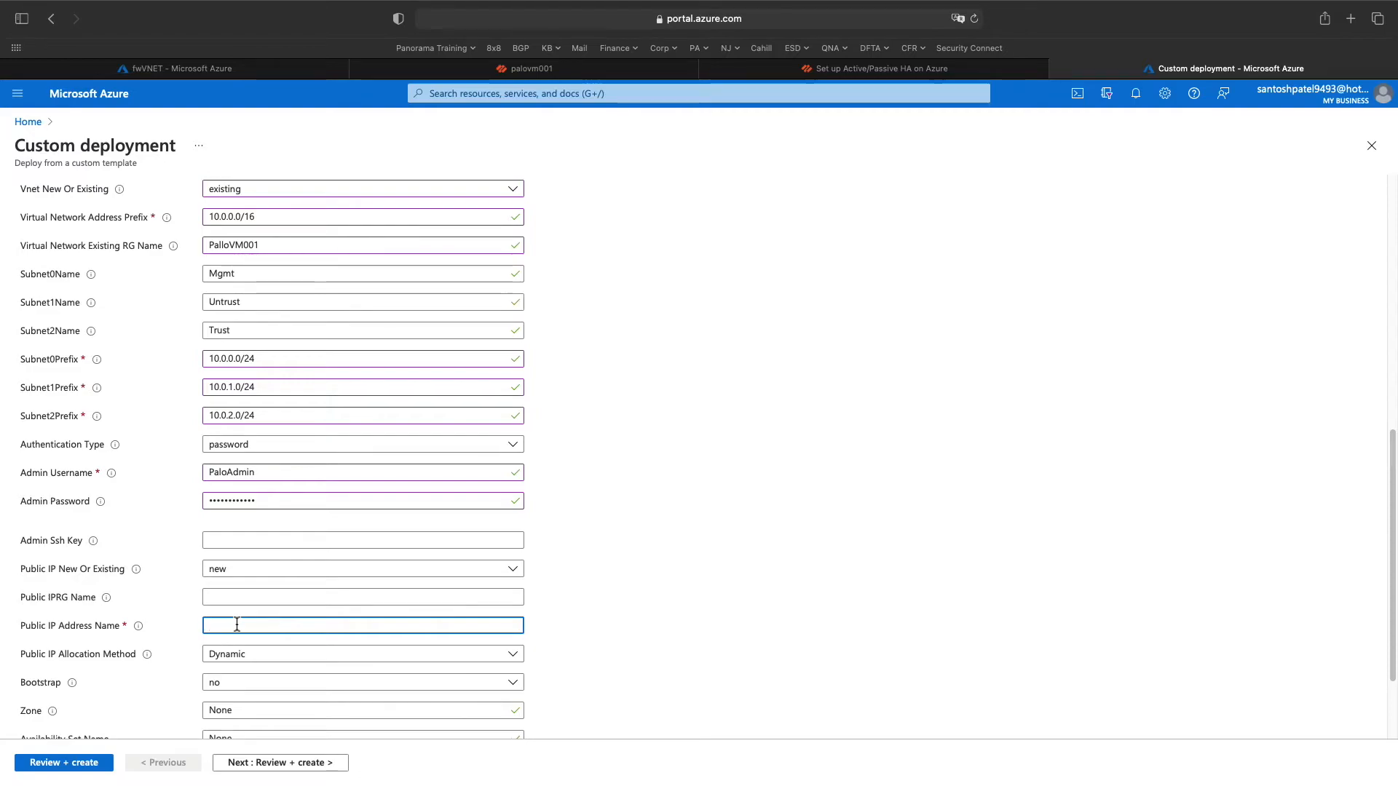
{"action": "scroll", "coordinate": [237, 623], "scroll_direction": "down", "scroll_amount": 1}
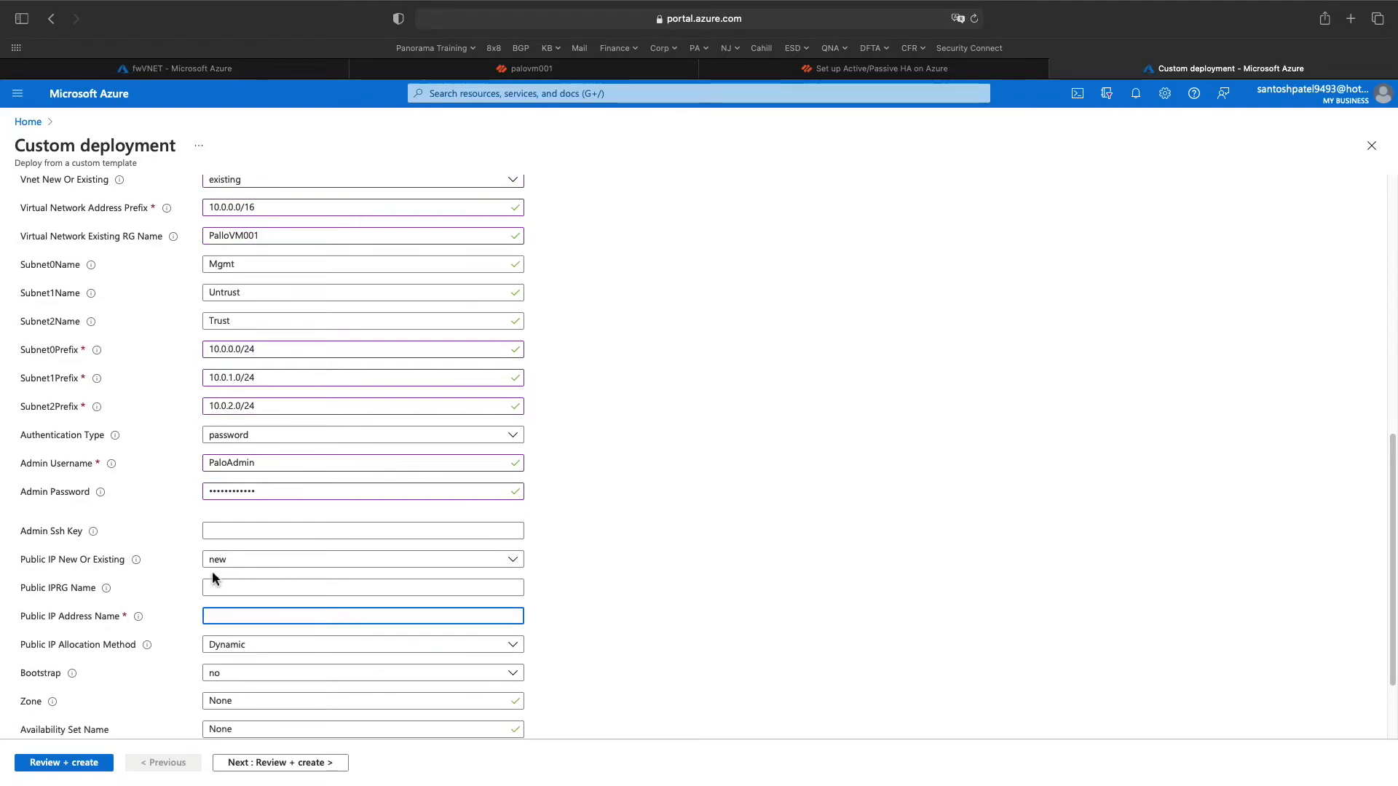
{"action": "mouse_move", "coordinate": [73, 596]}
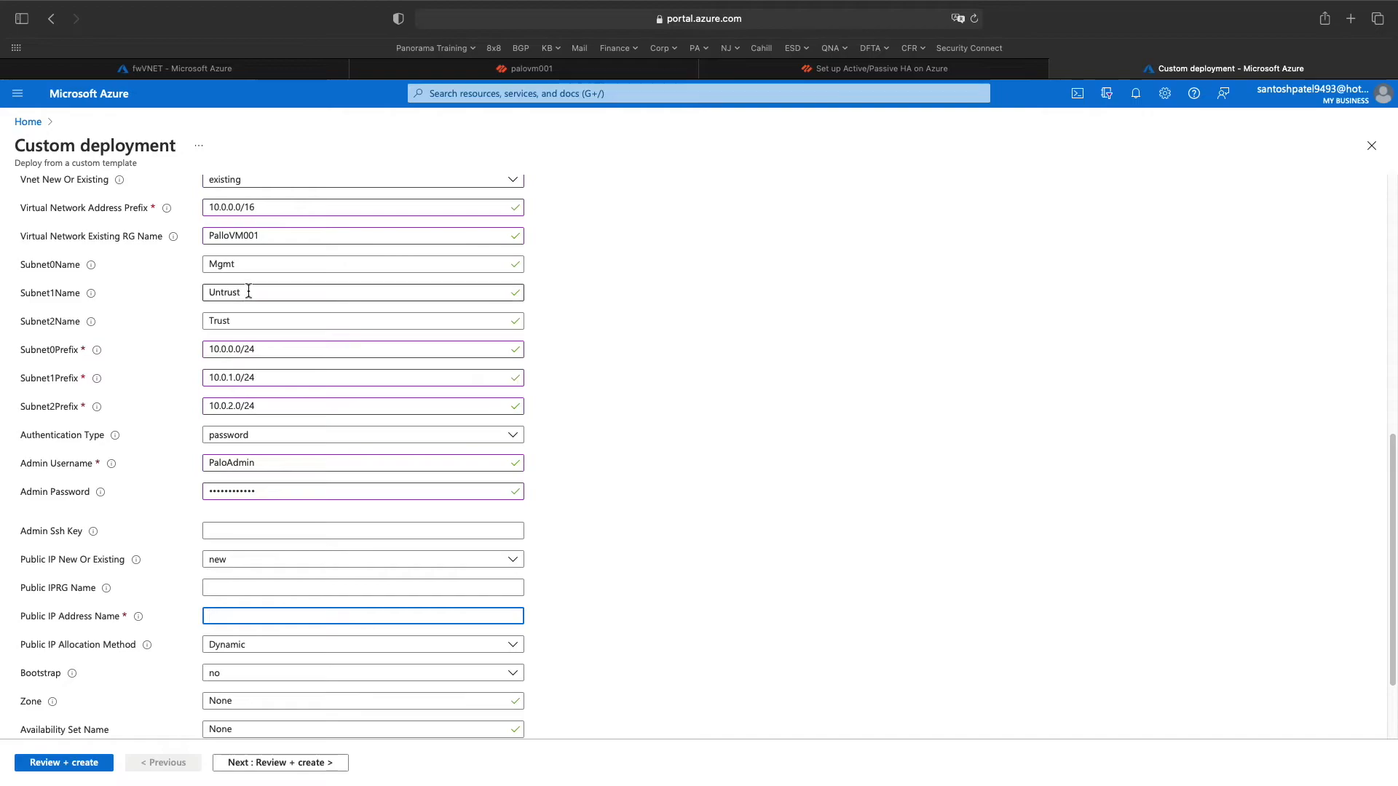
{"action": "left_click_drag", "start_coordinate": [268, 234], "coordinate": [191, 234]}
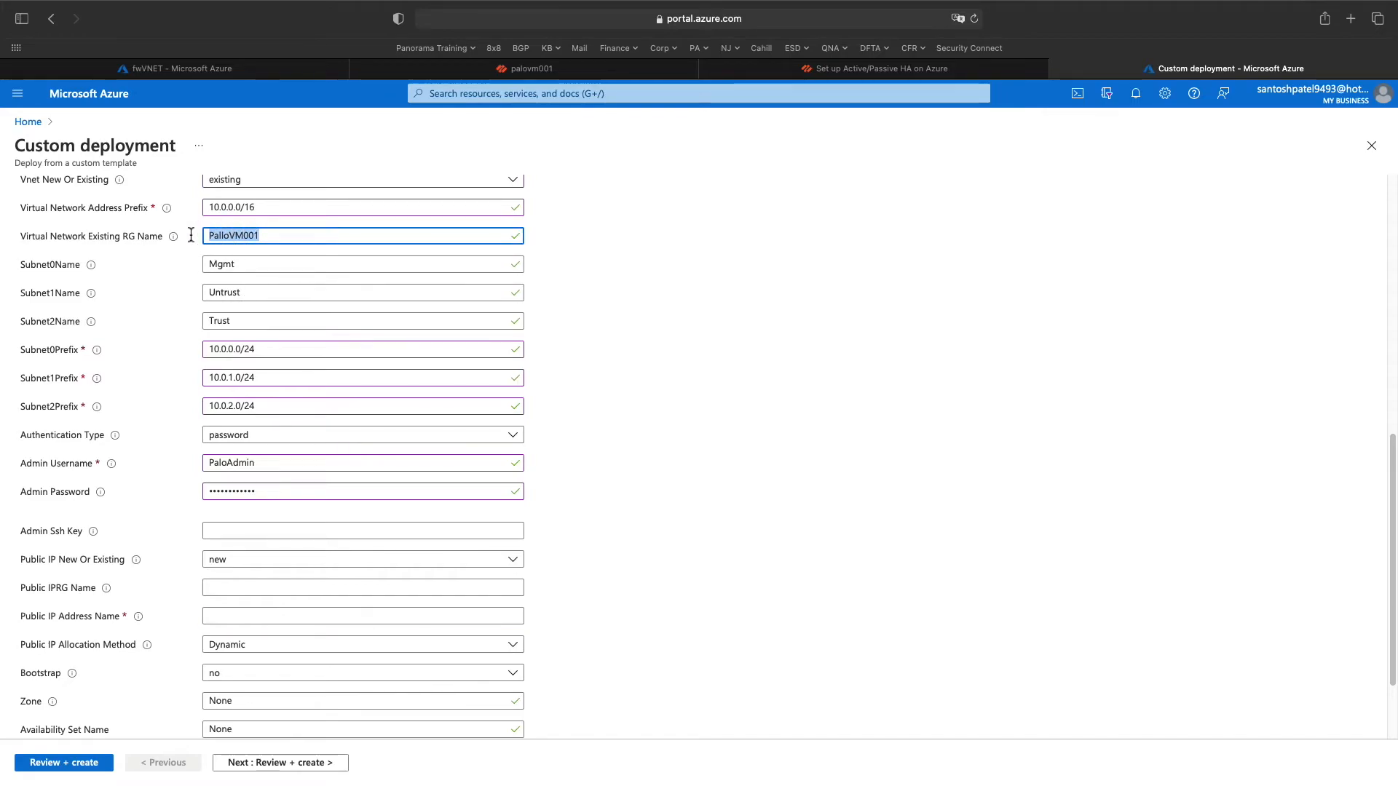
- Set the public IP resource group to PalloVM001 and name it palopip02
{"action": "left_click", "coordinate": [223, 591]}
{"action": "scroll", "coordinate": [248, 616], "scroll_direction": "down", "scroll_amount": 1}
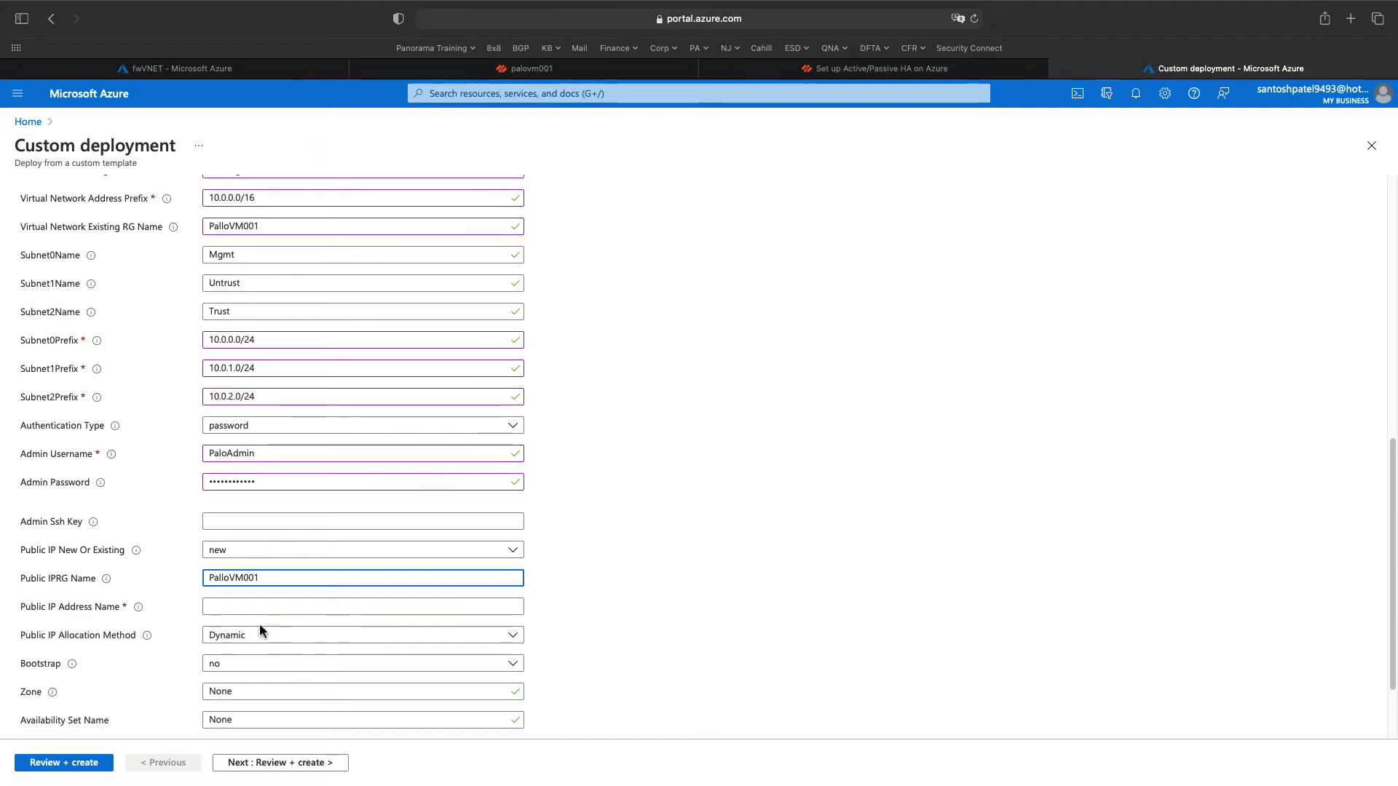
{"action": "left_click", "coordinate": [236, 611]}
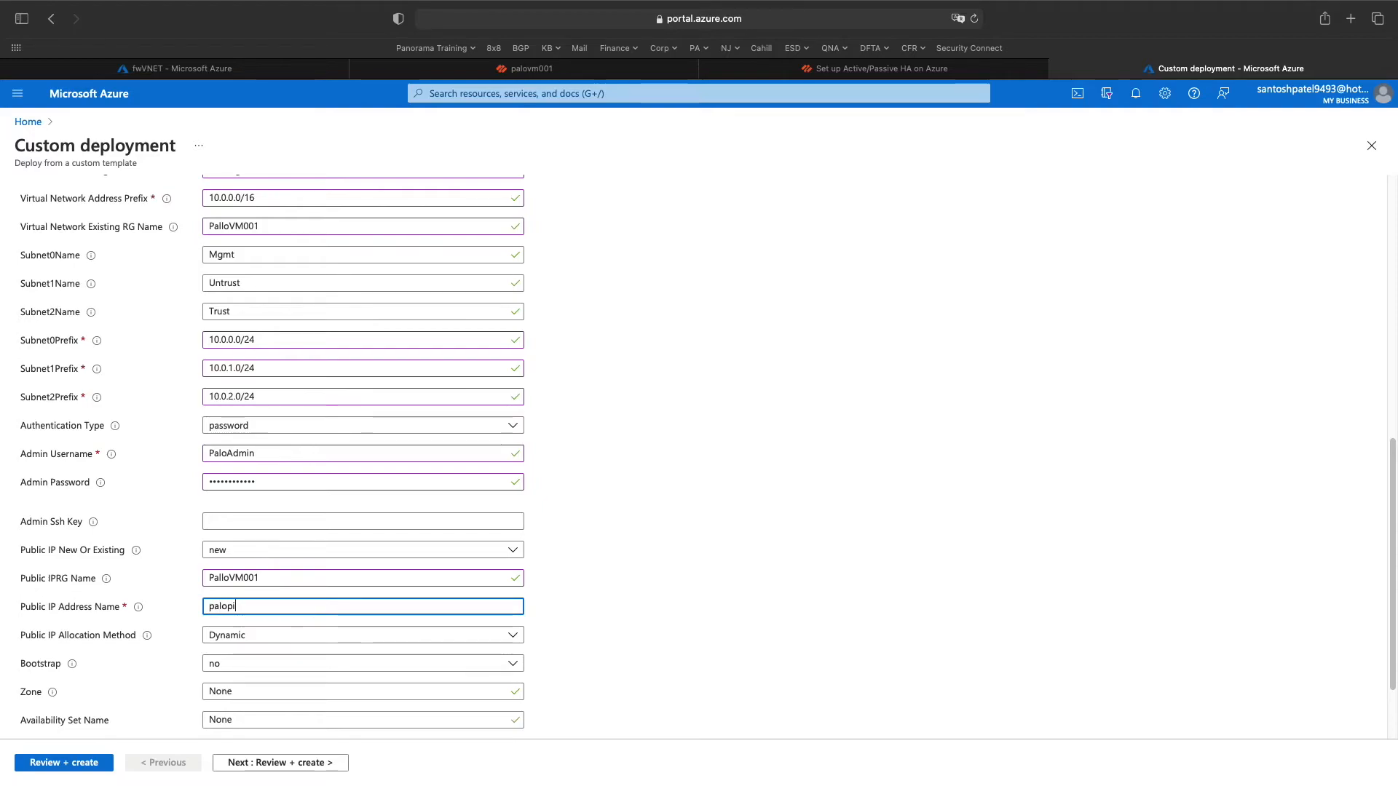
{"action": "type", "text": "palopip02"}
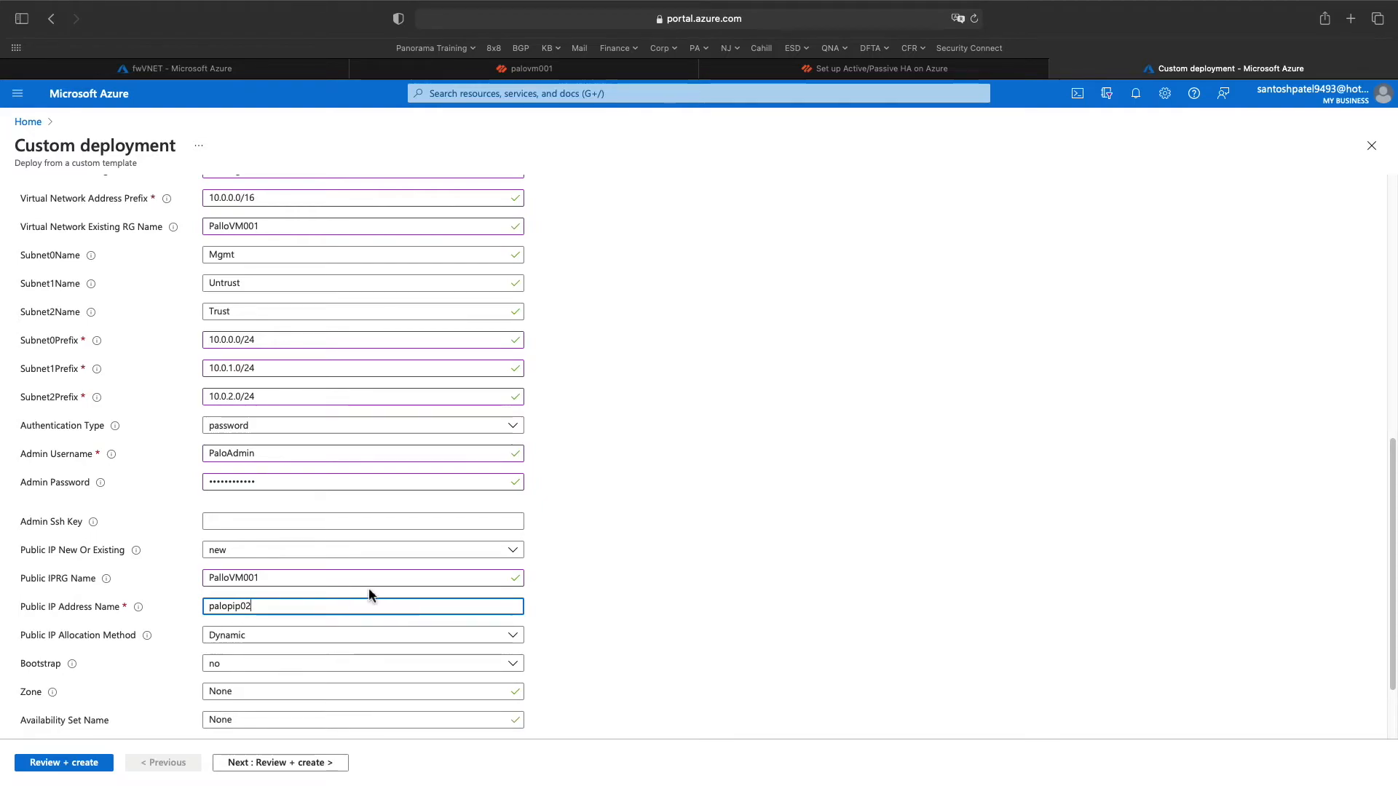
{"action": "scroll", "coordinate": [368, 587], "scroll_direction": "down", "scroll_amount": 1}
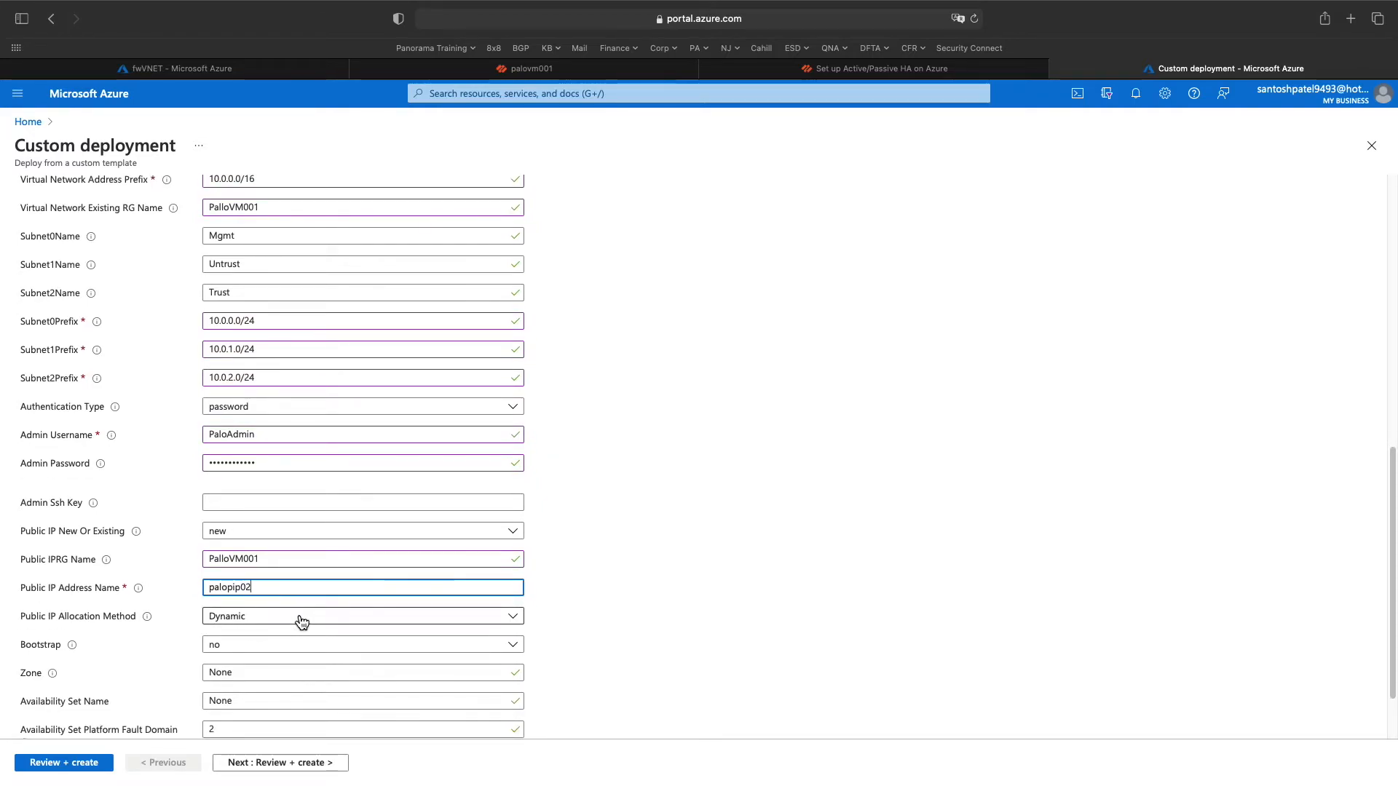
{"action": "scroll", "coordinate": [297, 621], "scroll_direction": "down", "scroll_amount": 1}
{"action": "double_click", "coordinate": [226, 578]}
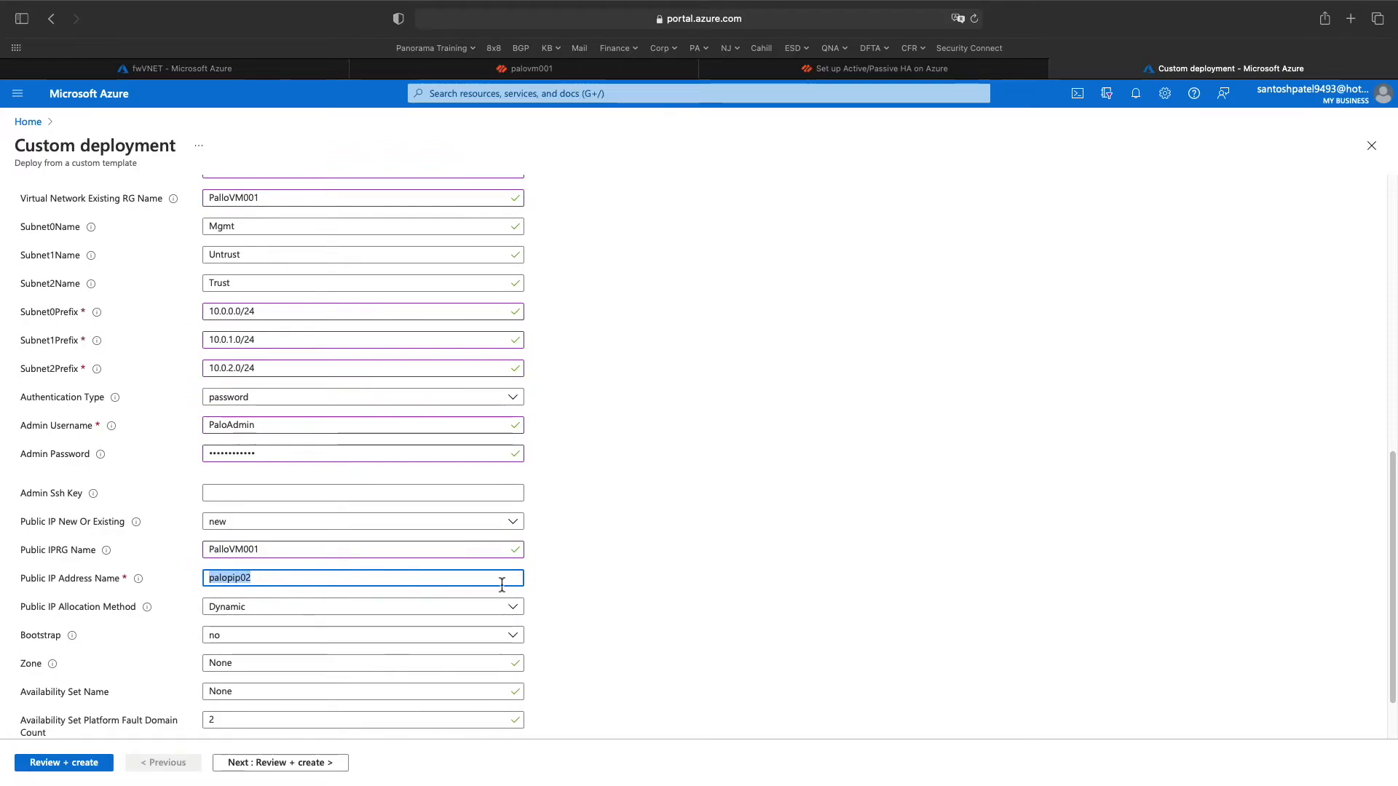
- Keep Dynamic allocation for the public IP and review the Zone setting's help
{"action": "scroll", "coordinate": [481, 598], "scroll_direction": "down", "scroll_amount": 2}
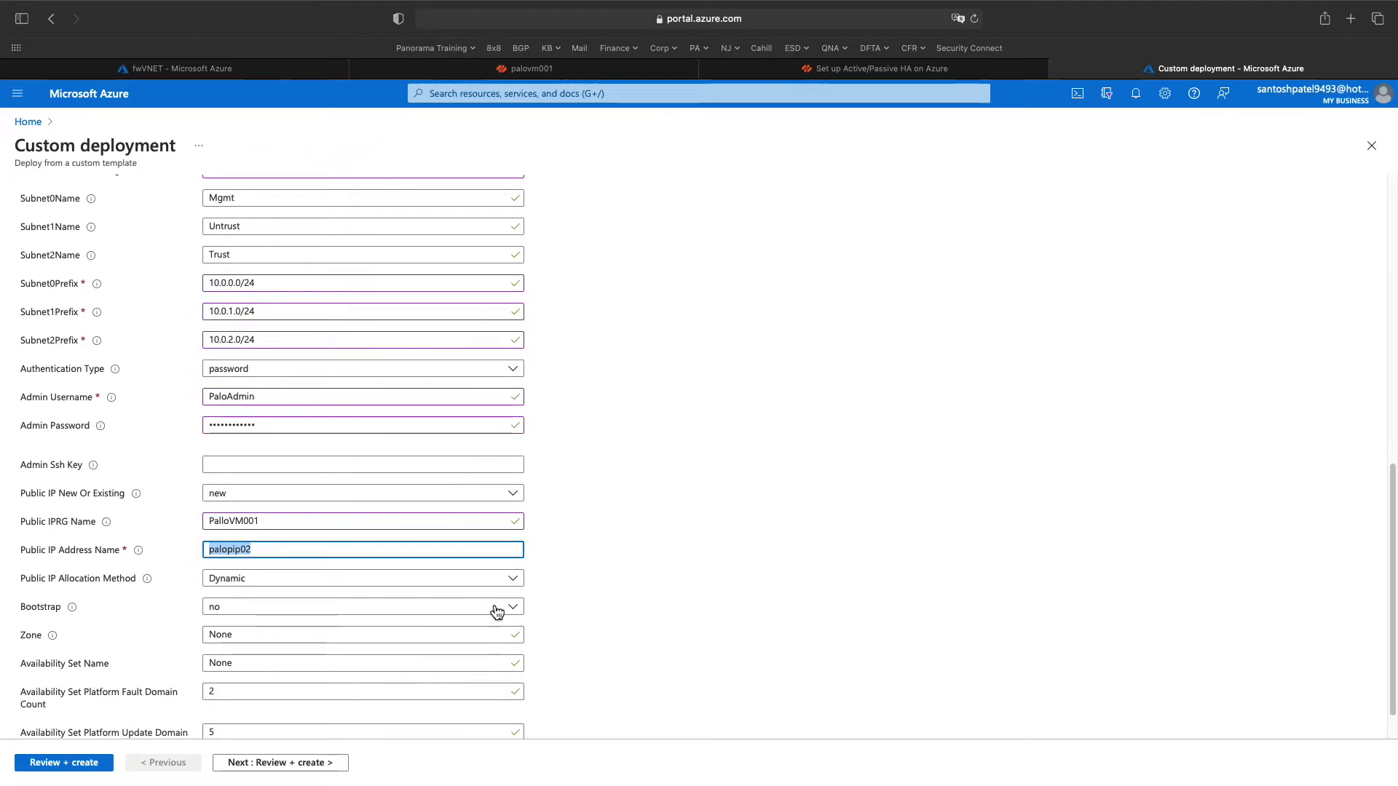
{"action": "left_click", "coordinate": [348, 589]}
{"action": "left_click", "coordinate": [348, 597]}
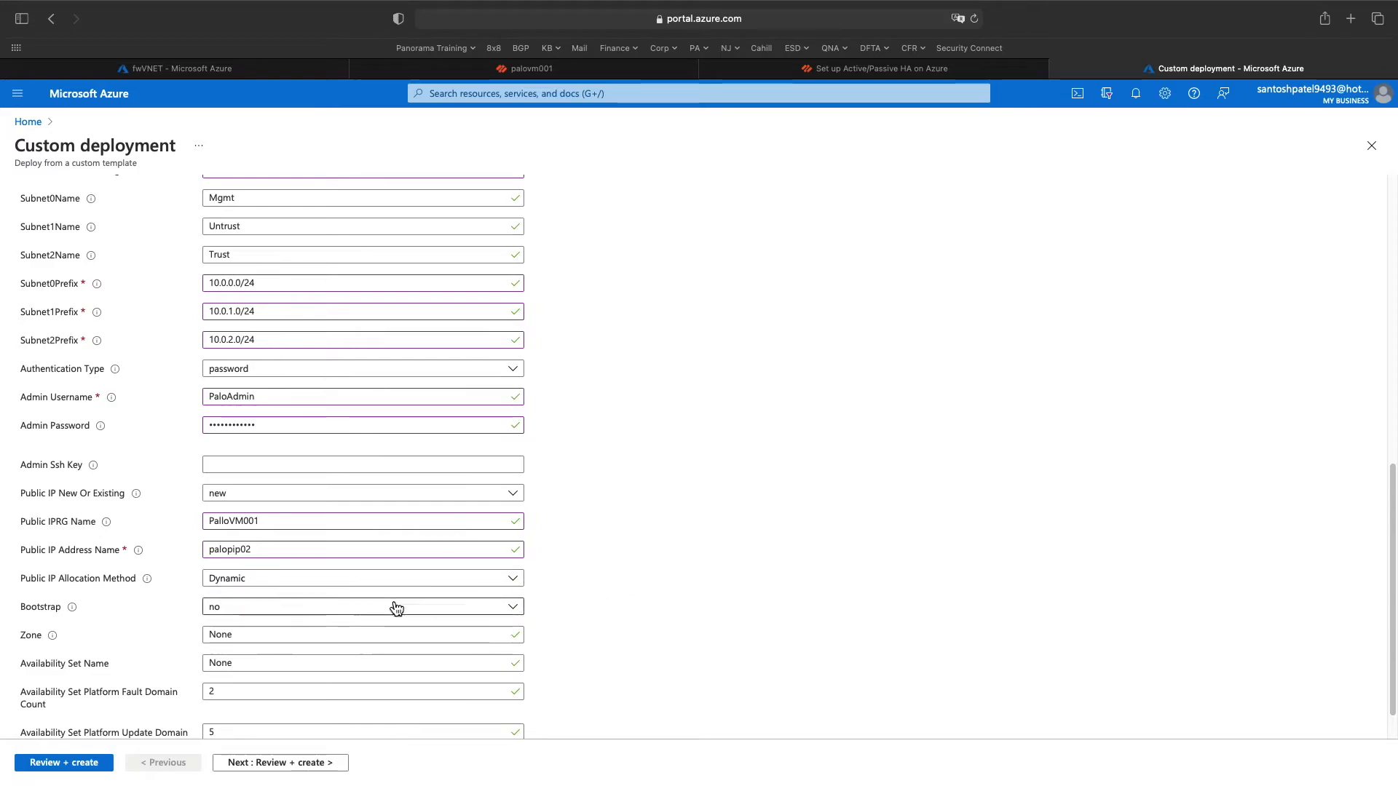
{"action": "scroll", "coordinate": [461, 582], "scroll_direction": "down", "scroll_amount": 2}
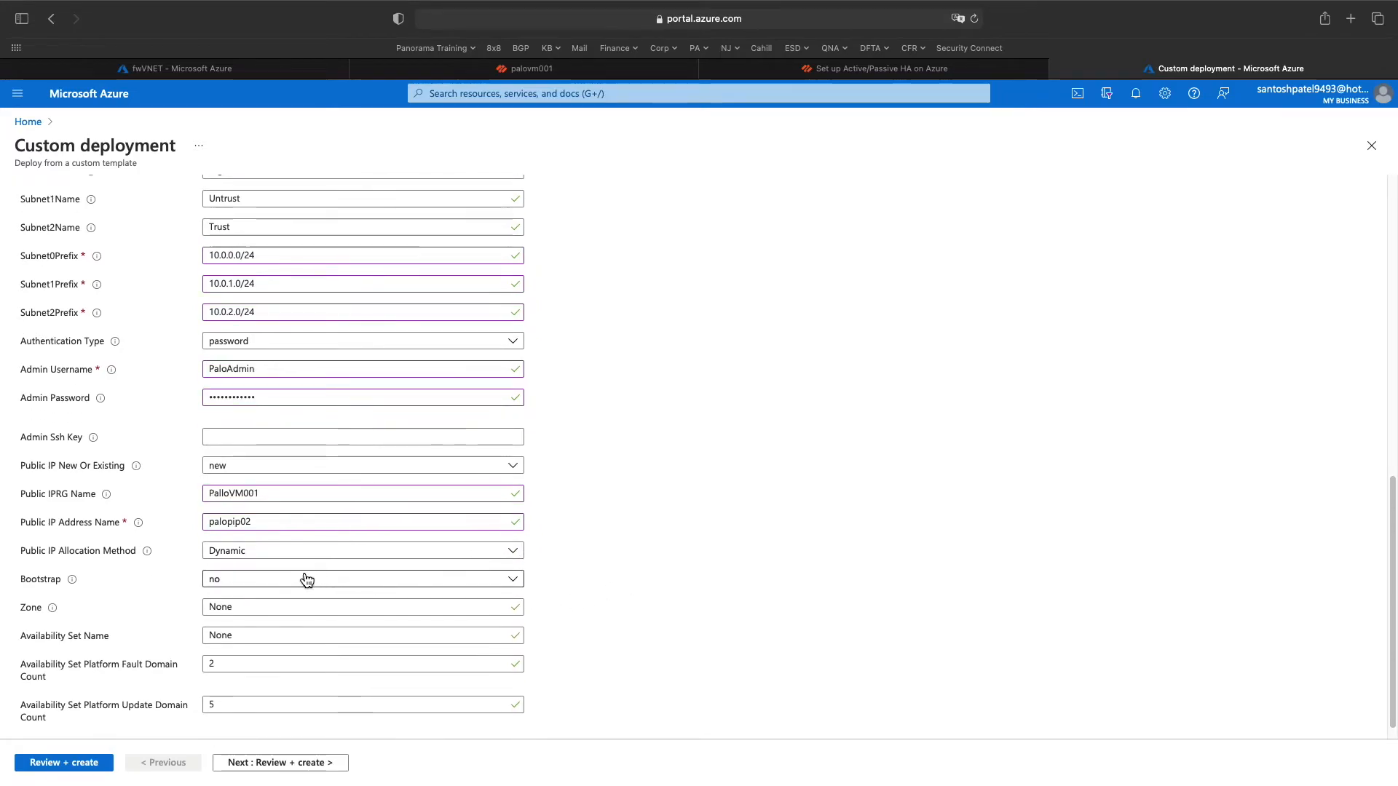
{"action": "left_click", "coordinate": [278, 603]}
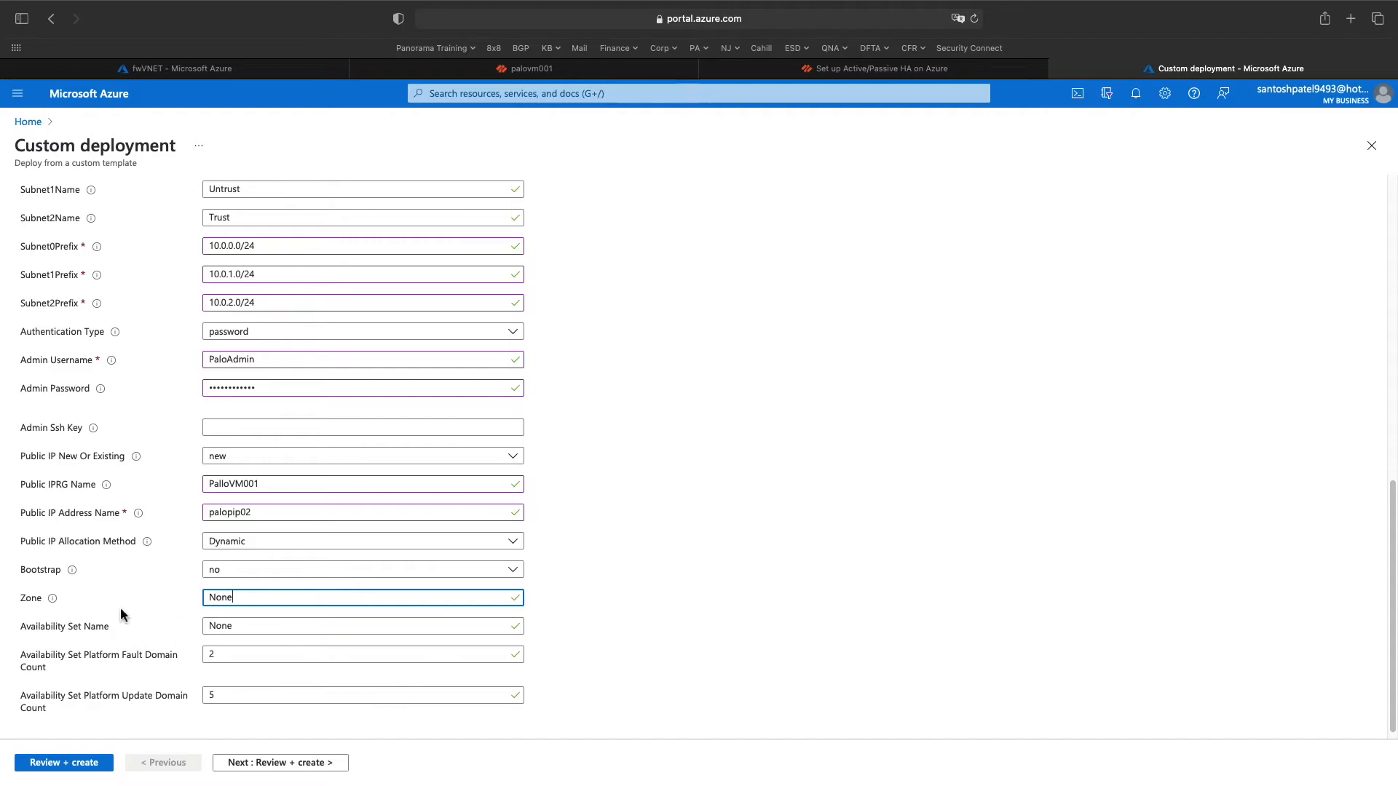
{"action": "left_click", "coordinate": [53, 601]}
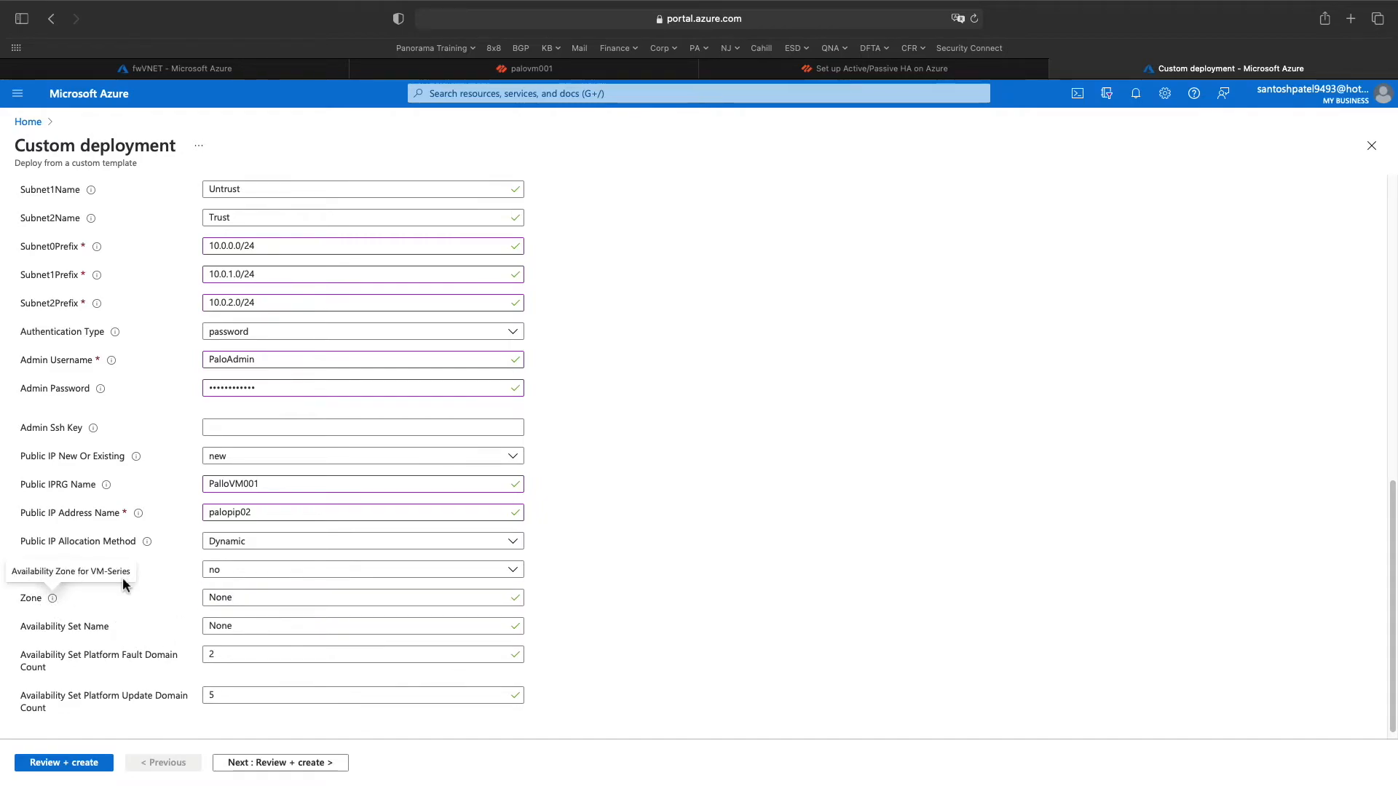
{"action": "left_click", "coordinate": [139, 624]}
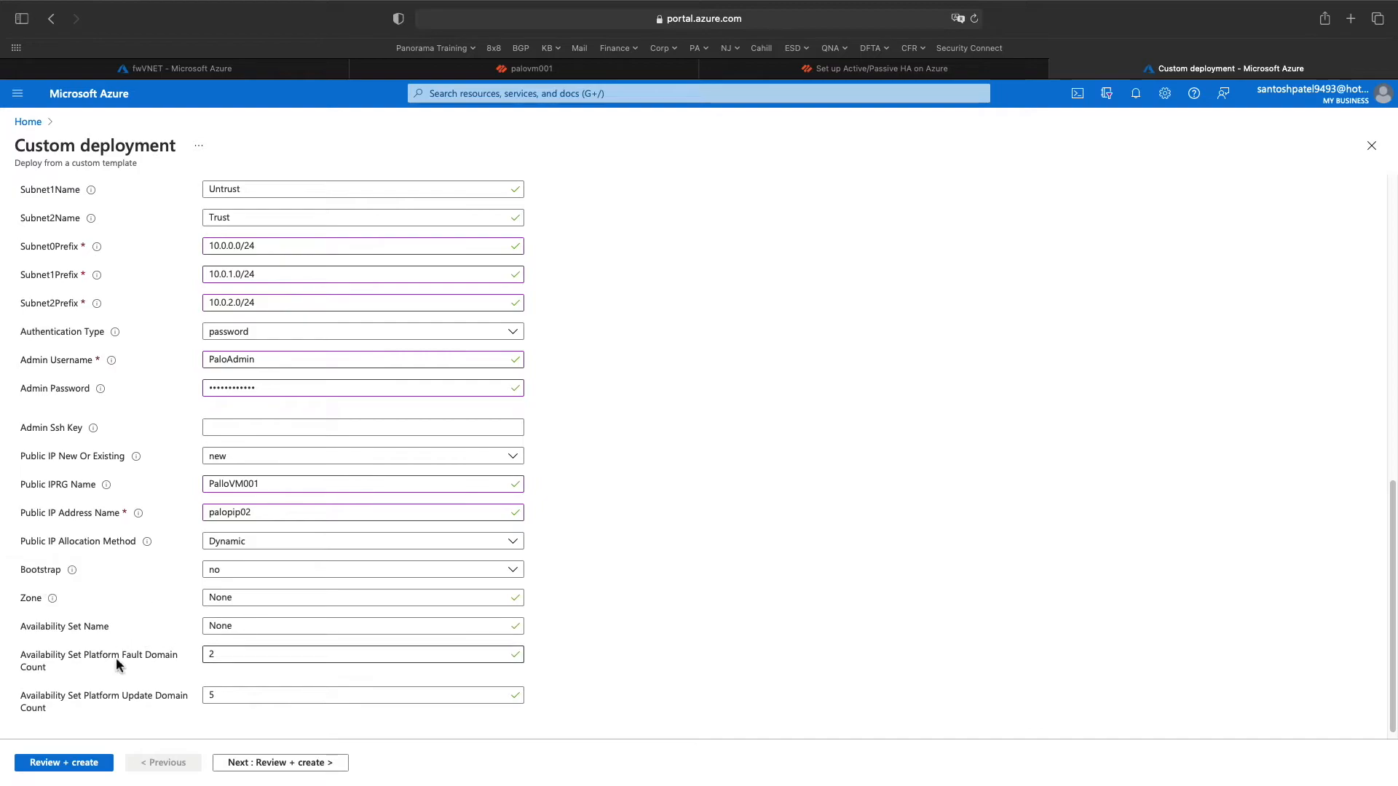
{"action": "scroll", "coordinate": [166, 680], "scroll_direction": "down", "scroll_amount": 1}
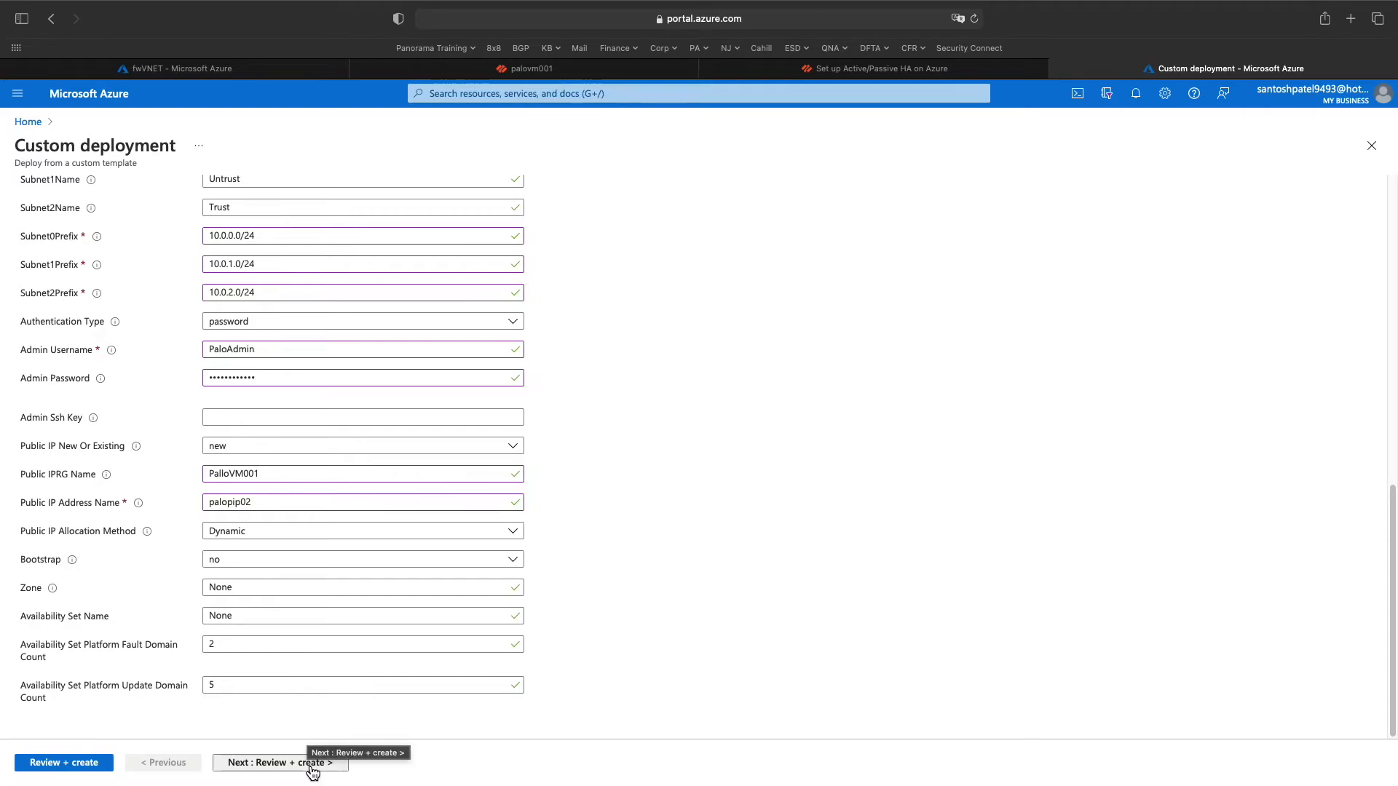
{"action": "left_click", "coordinate": [280, 762]}
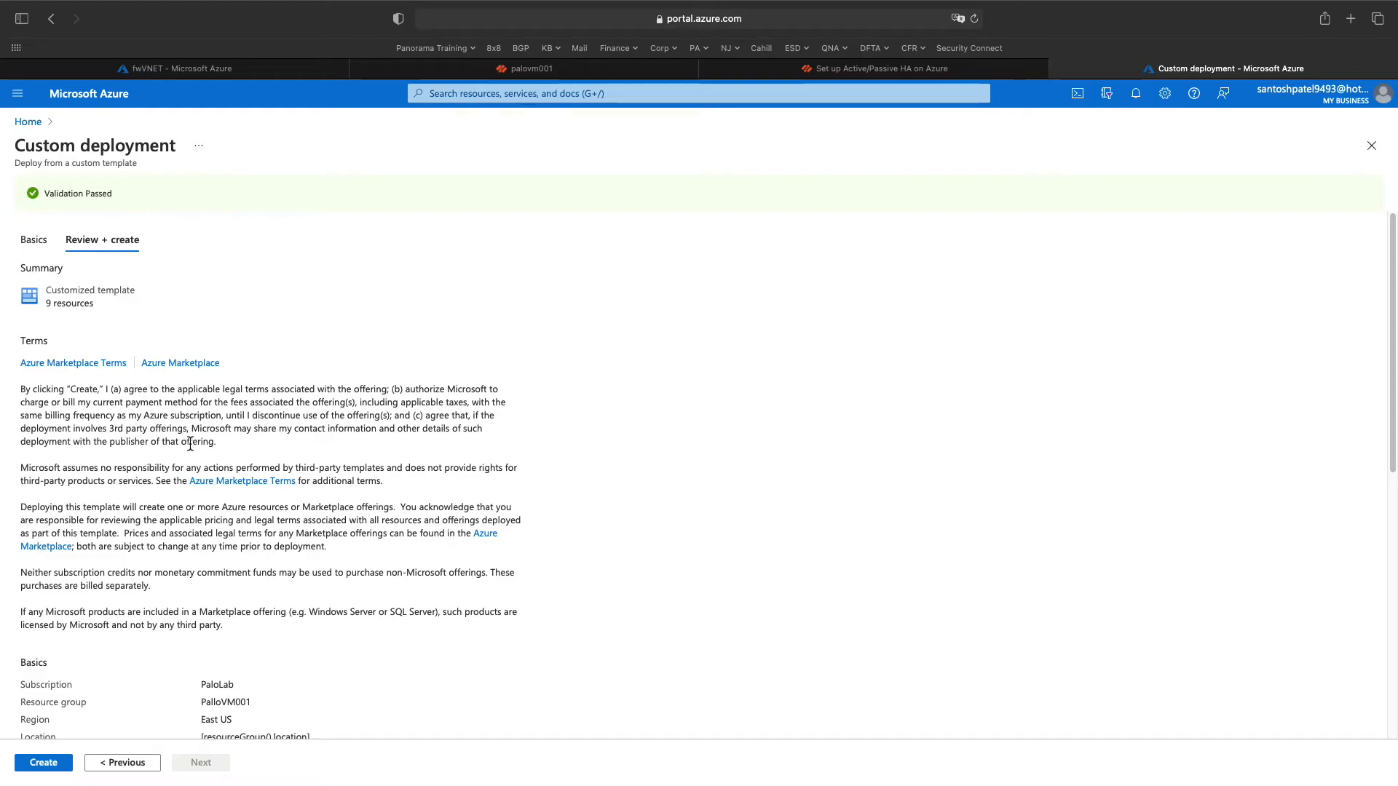
{"action": "scroll", "coordinate": [190, 444], "scroll_direction": "down", "scroll_amount": 10}
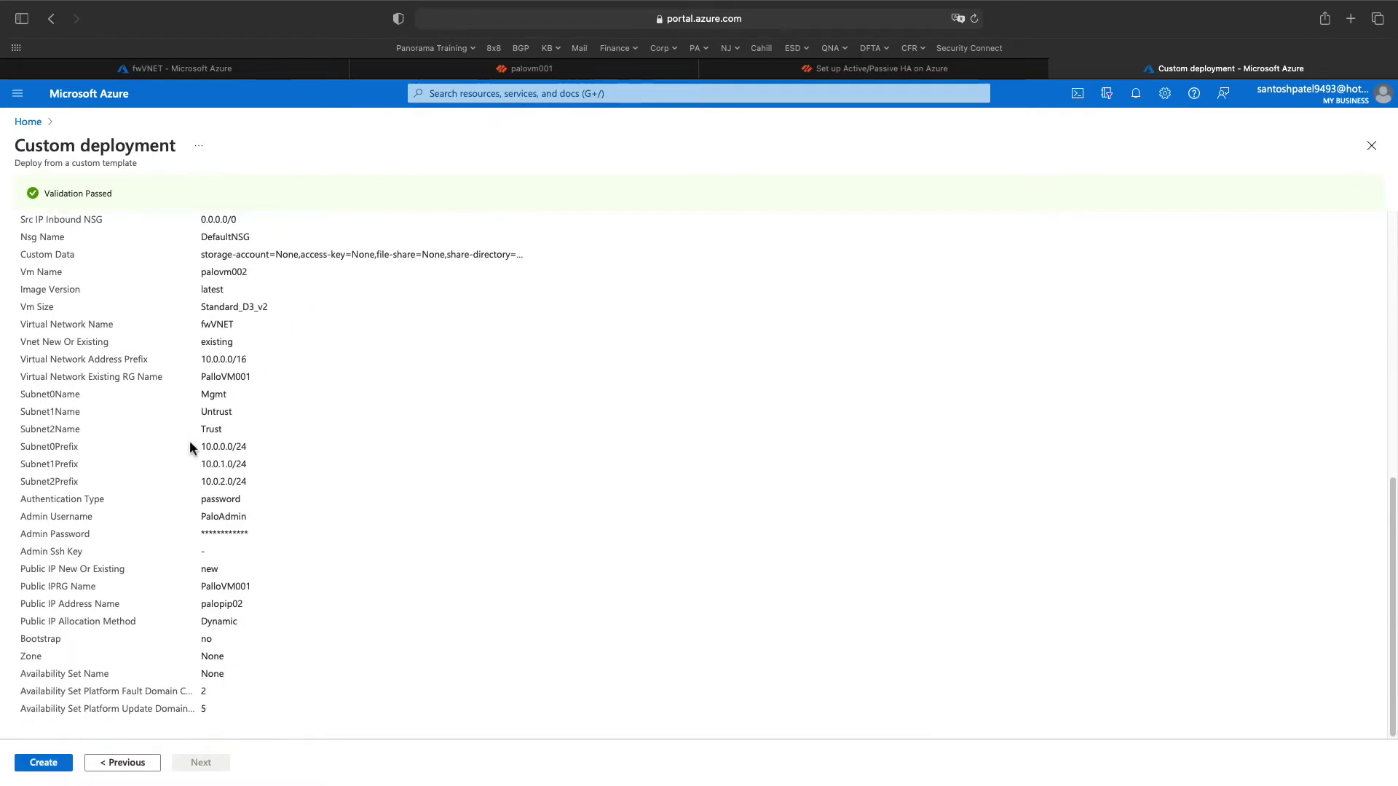
{"action": "scroll", "coordinate": [175, 659], "scroll_direction": "up", "scroll_amount": 1}
{"action": "scroll", "coordinate": [175, 658], "scroll_direction": "up", "scroll_amount": 2}
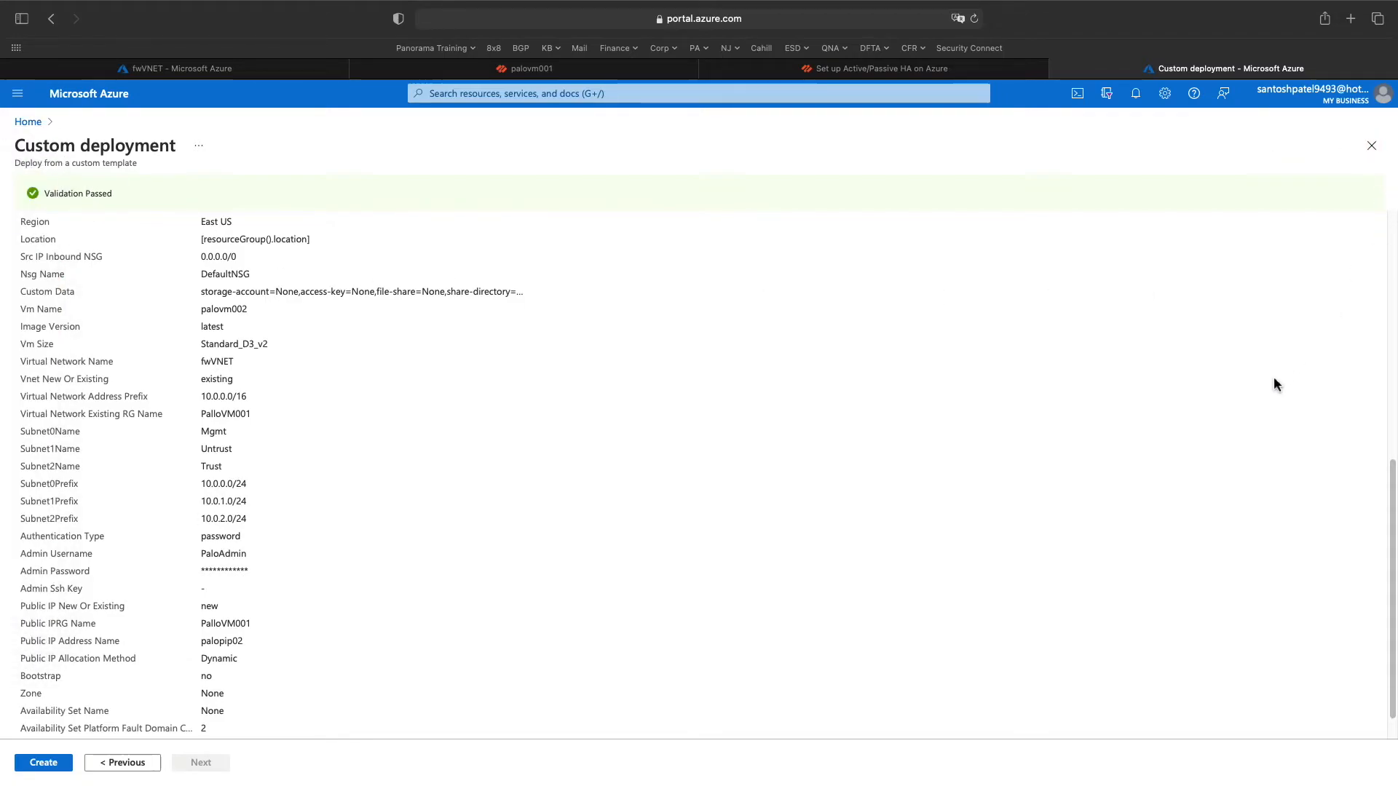
{"action": "scroll", "coordinate": [287, 632], "scroll_direction": "up", "scroll_amount": 1}
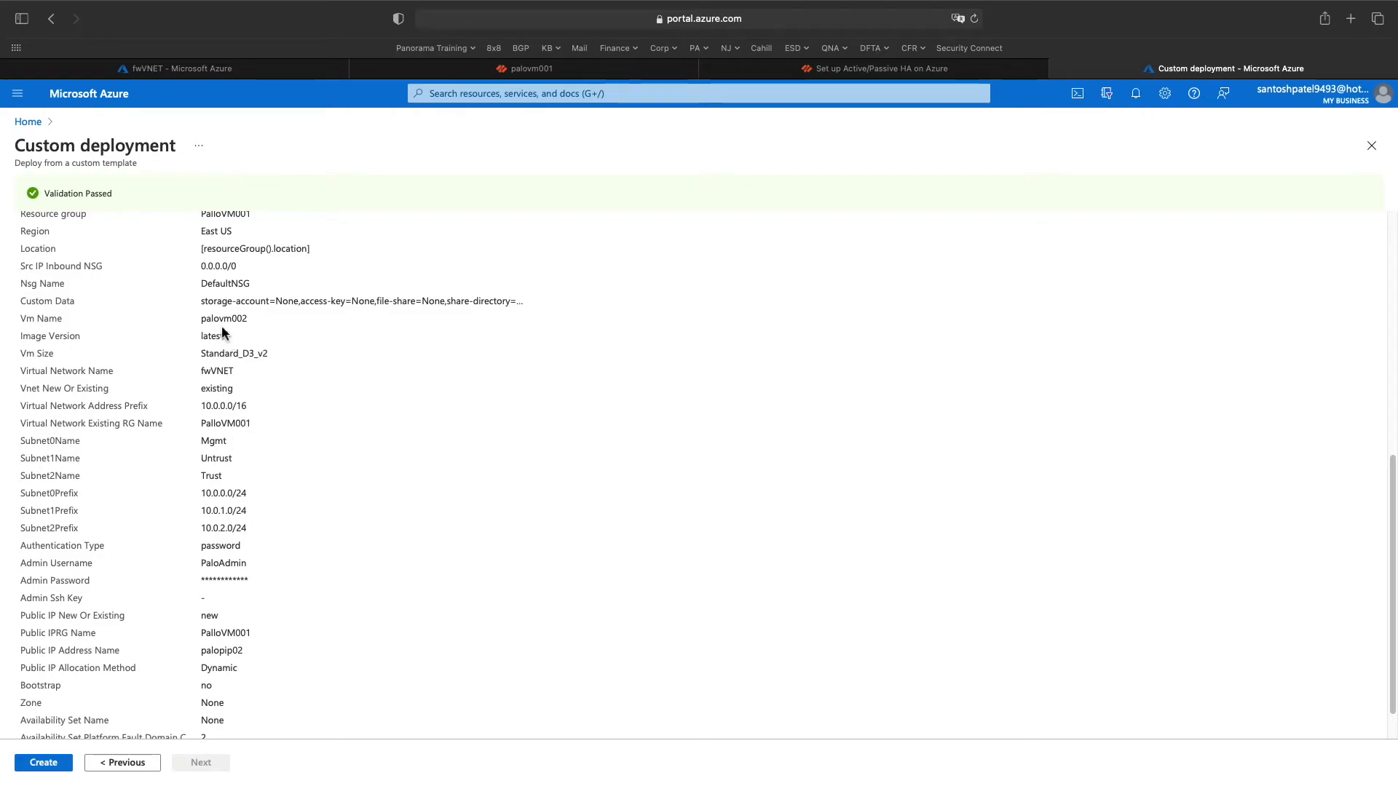
{"action": "left_click_drag", "start_coordinate": [252, 319], "coordinate": [204, 321]}
{"action": "left_click", "coordinate": [230, 379]}
{"action": "left_click_drag", "start_coordinate": [201, 319], "coordinate": [249, 315]}
{"action": "left_click", "coordinate": [309, 437]}
{"action": "scroll", "coordinate": [210, 579], "scroll_direction": "down", "scroll_amount": 2}
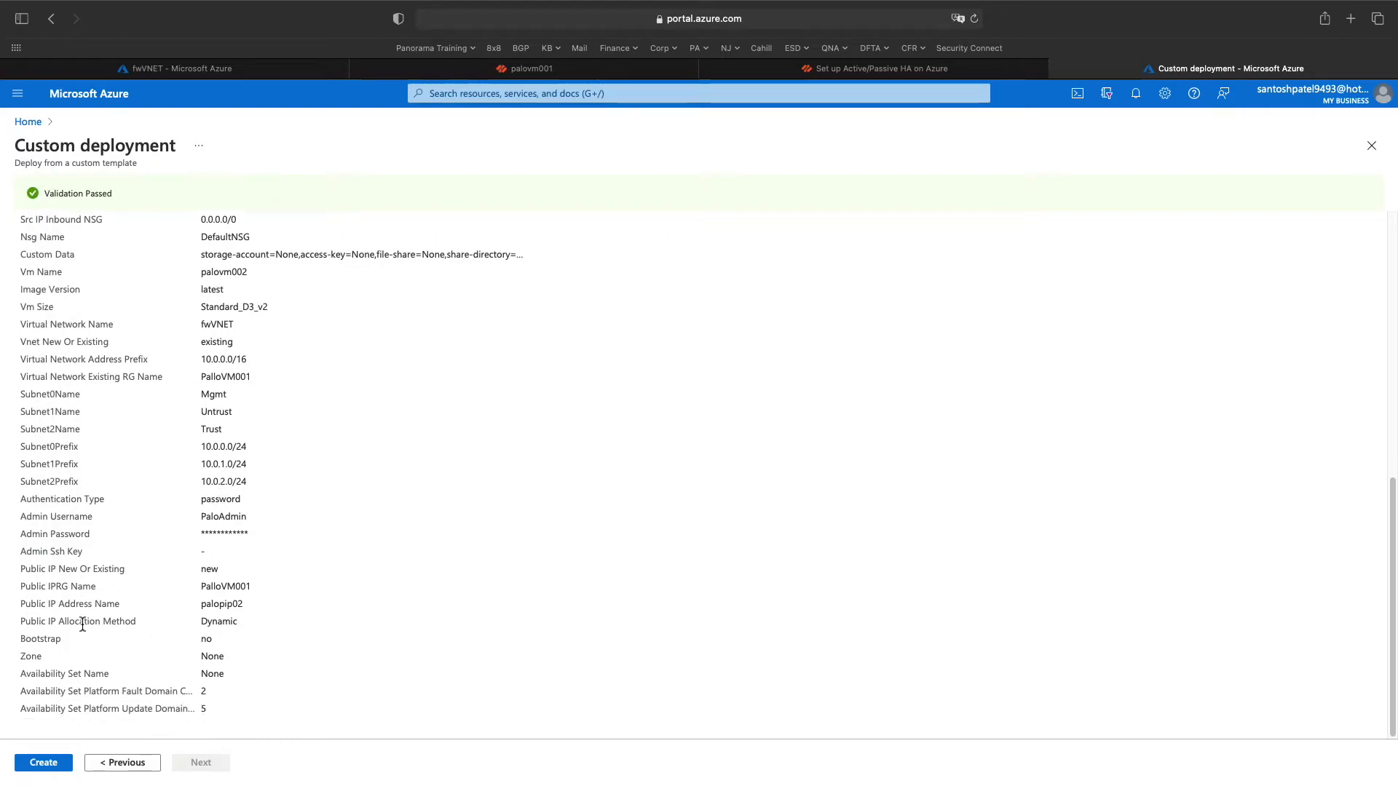
{"action": "scroll", "coordinate": [93, 673], "scroll_direction": "up", "scroll_amount": 5}
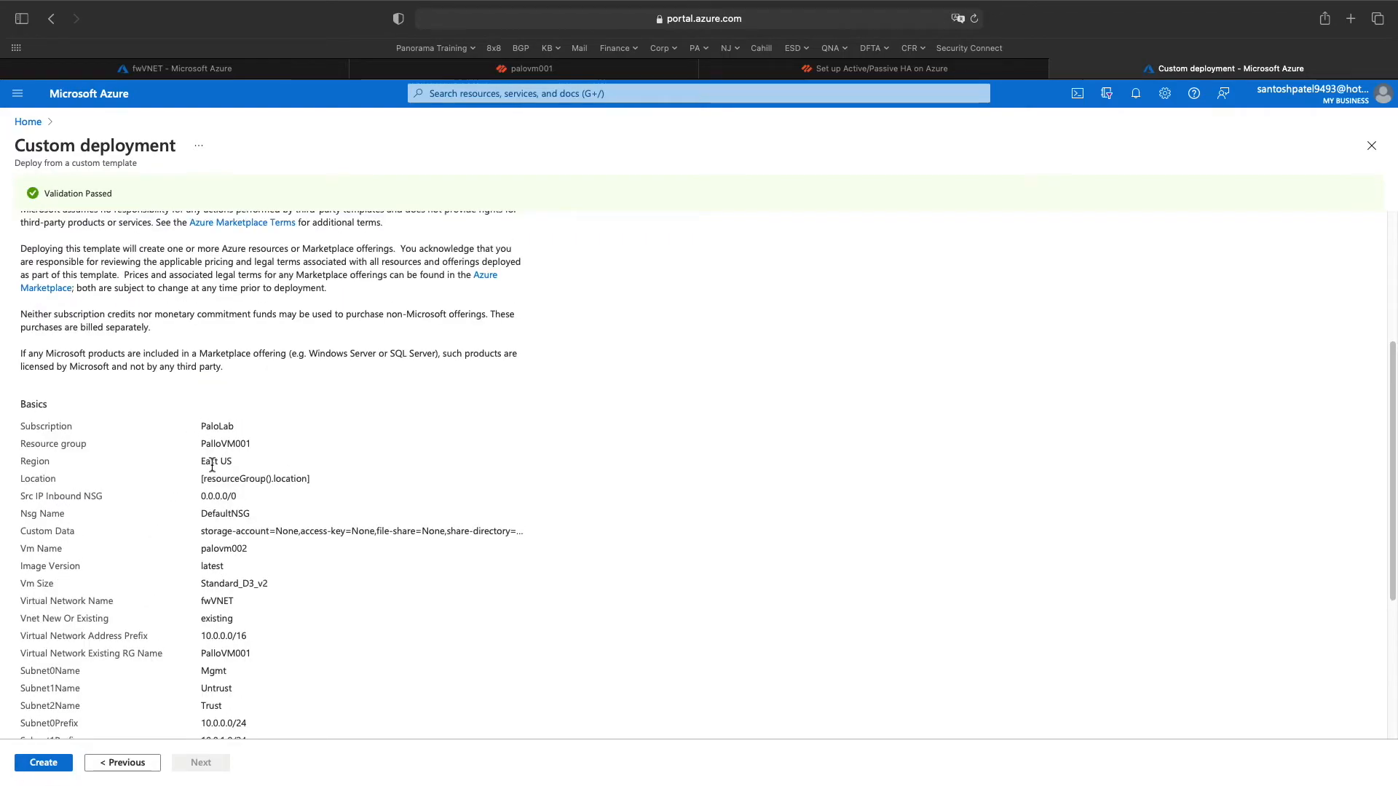
{"action": "scroll", "coordinate": [212, 466], "scroll_direction": "down", "scroll_amount": 2}
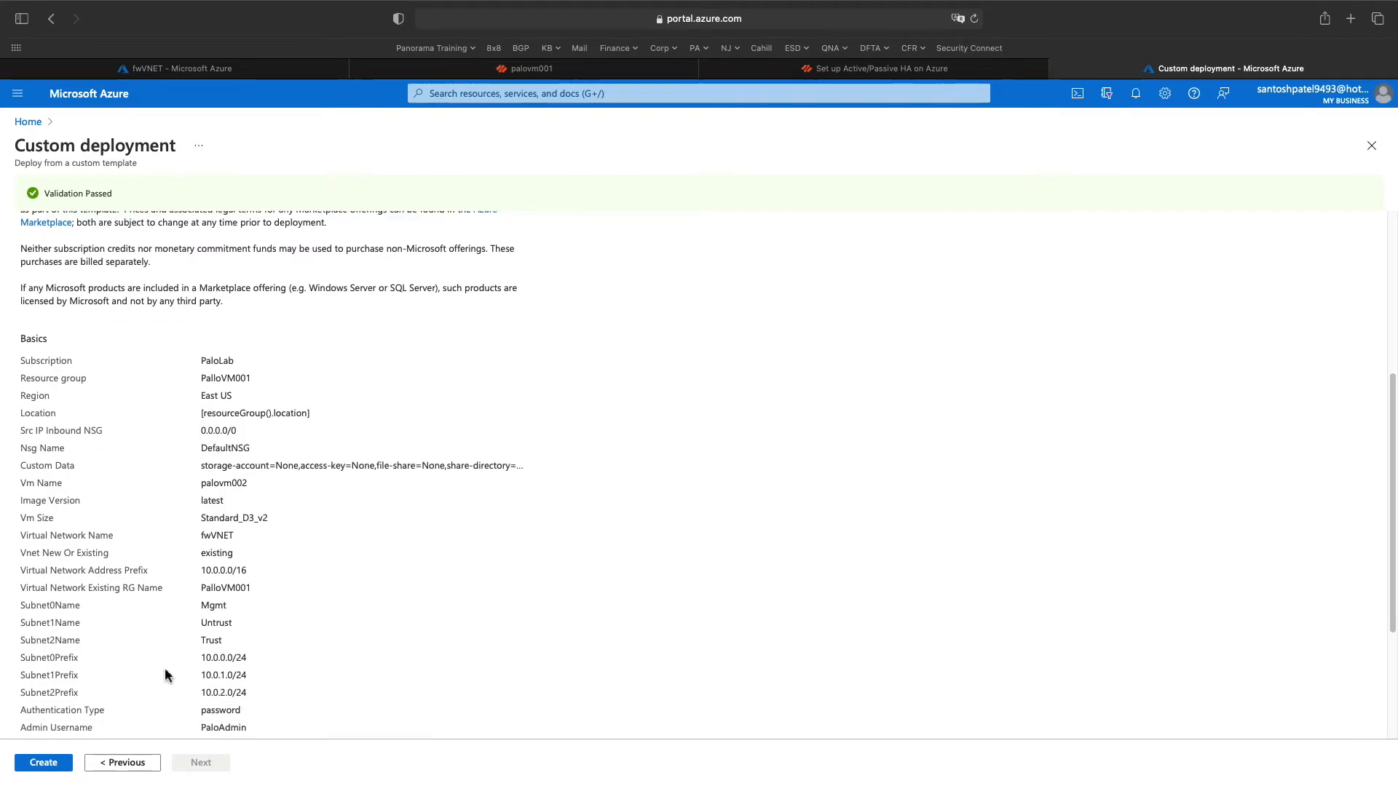
{"action": "left_click_drag", "start_coordinate": [248, 484], "coordinate": [200, 484]}
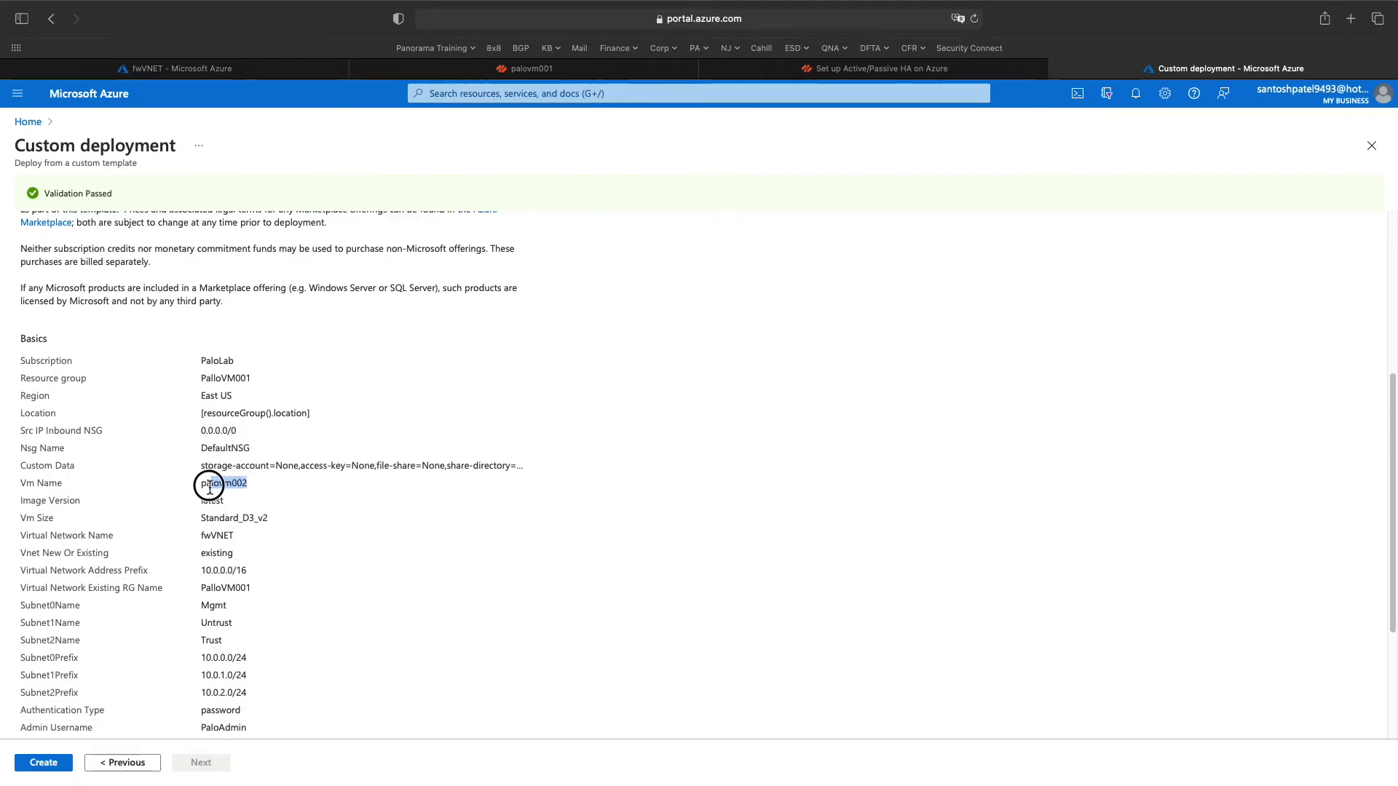
- Create the palovm002 deployment and, once complete, go back to the portal home page
{"action": "left_click", "coordinate": [44, 762]}
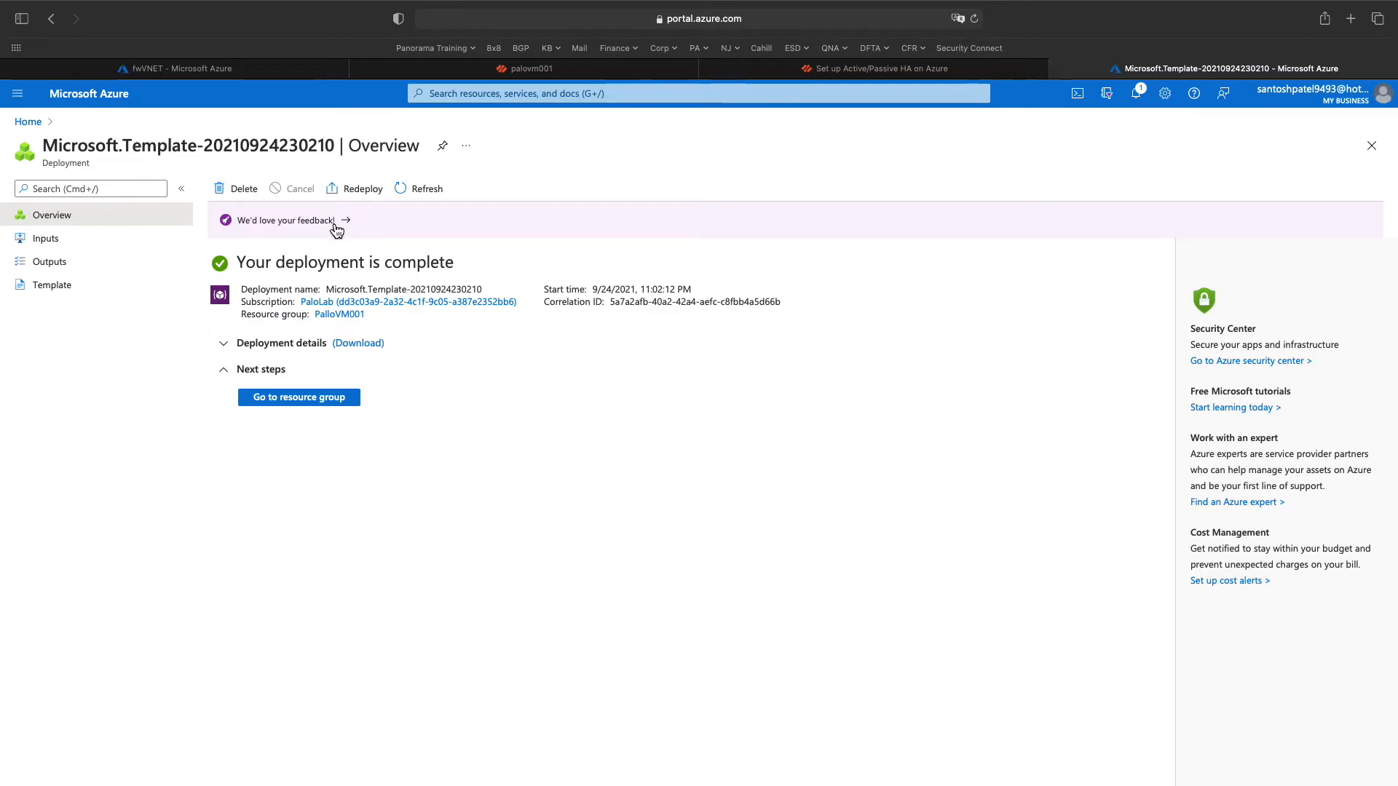
{"action": "left_click", "coordinate": [29, 122]}
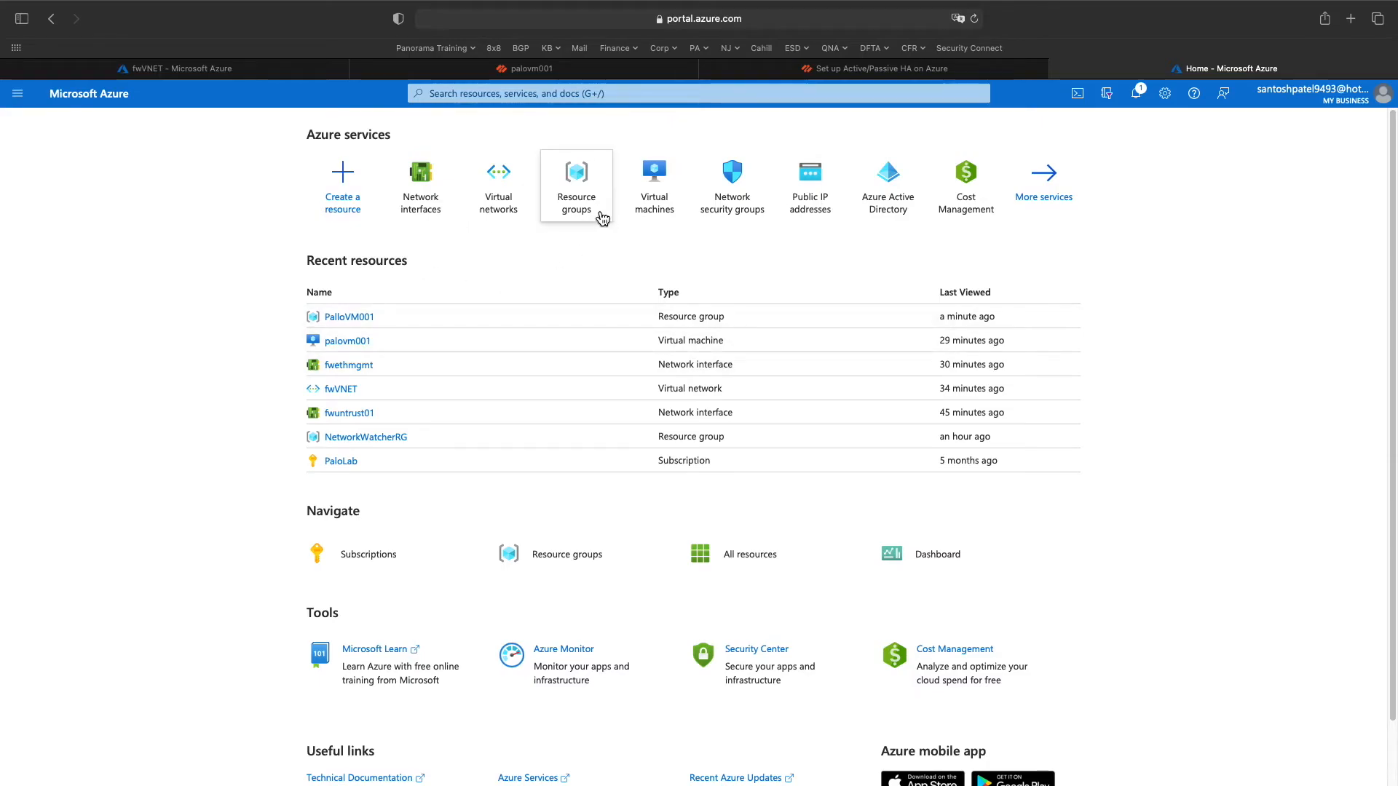
- Stop the palovm002 virtual machine from the PalloVM001 resource group
{"action": "left_click", "coordinate": [576, 179]}
{"action": "left_click", "coordinate": [78, 328]}
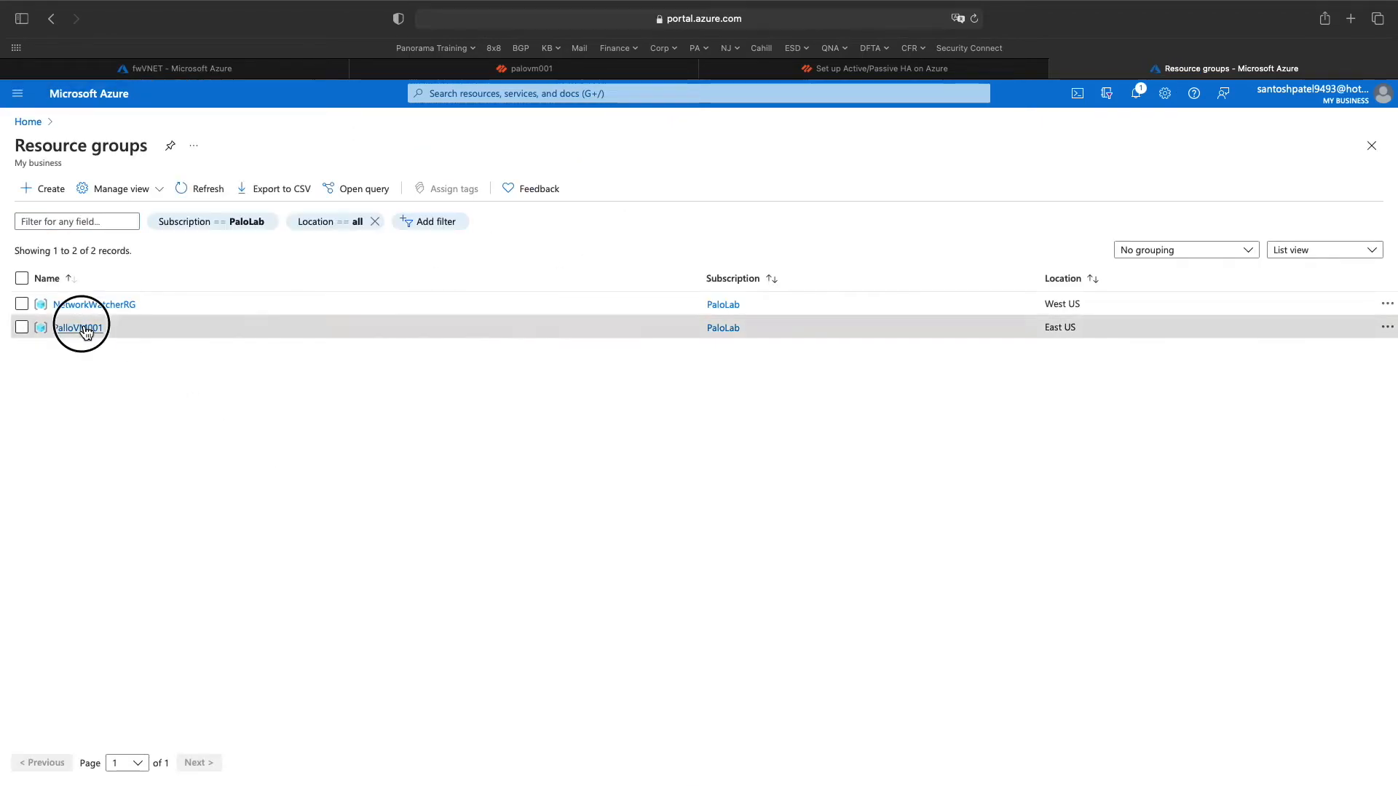
{"action": "scroll", "coordinate": [532, 590], "scroll_direction": "down", "scroll_amount": 3}
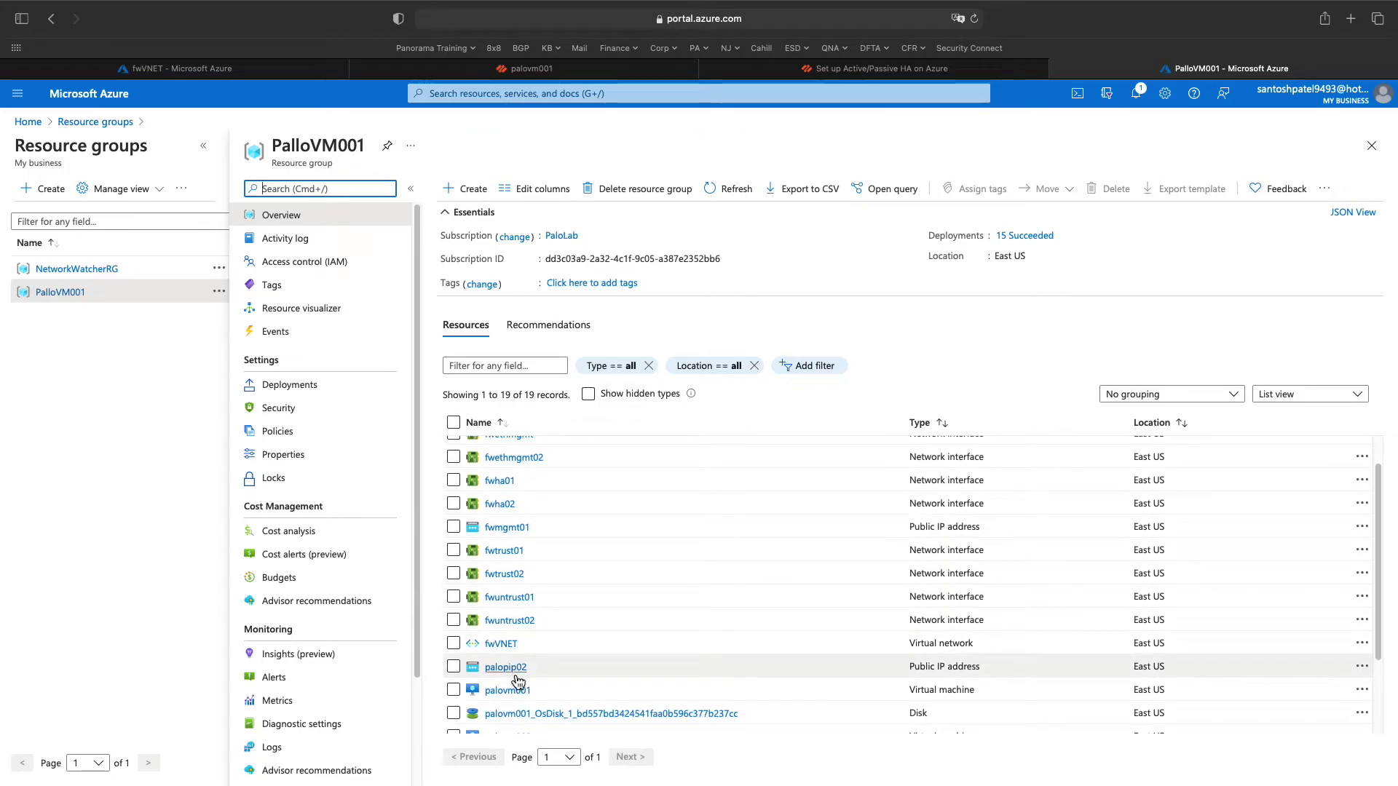
{"action": "scroll", "coordinate": [528, 637], "scroll_direction": "down", "scroll_amount": 2}
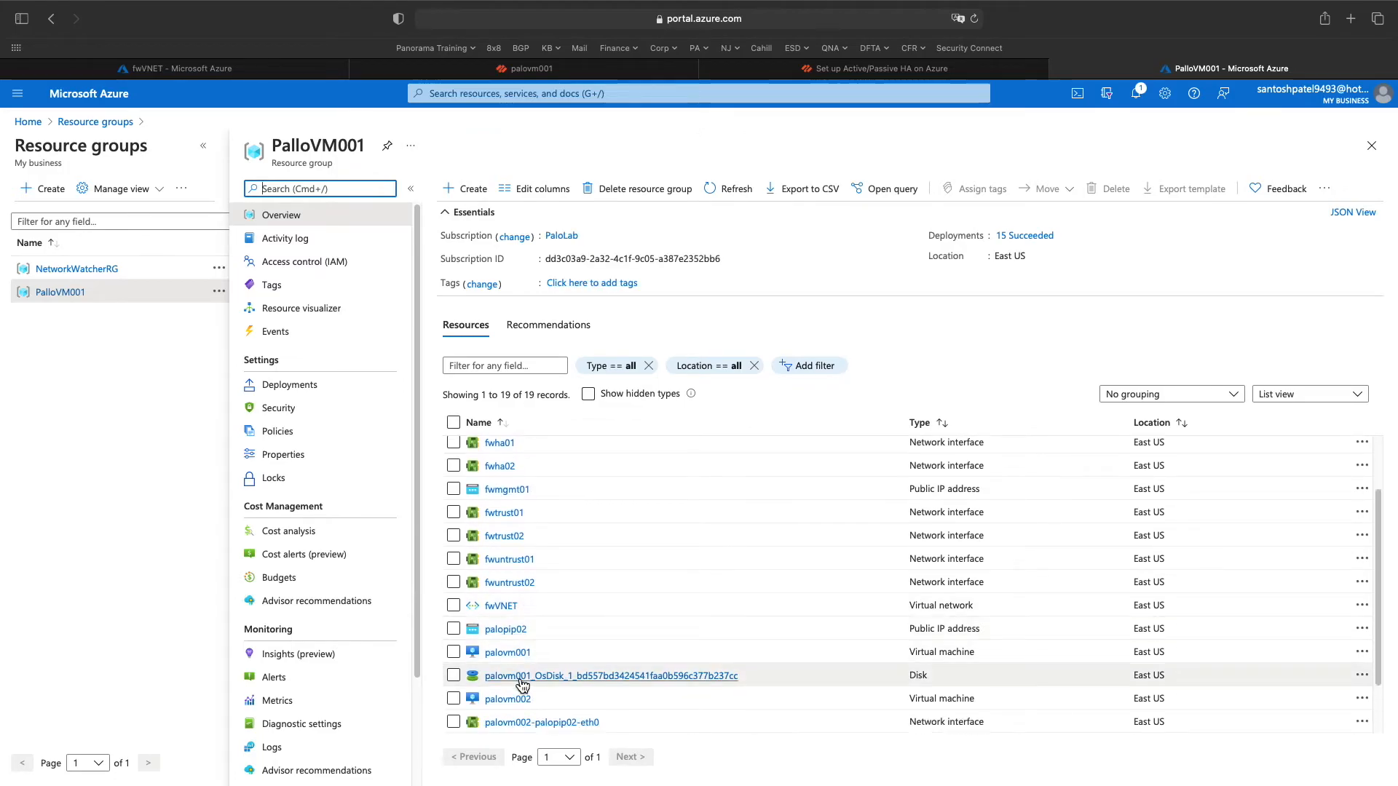
{"action": "left_click", "coordinate": [508, 699]}
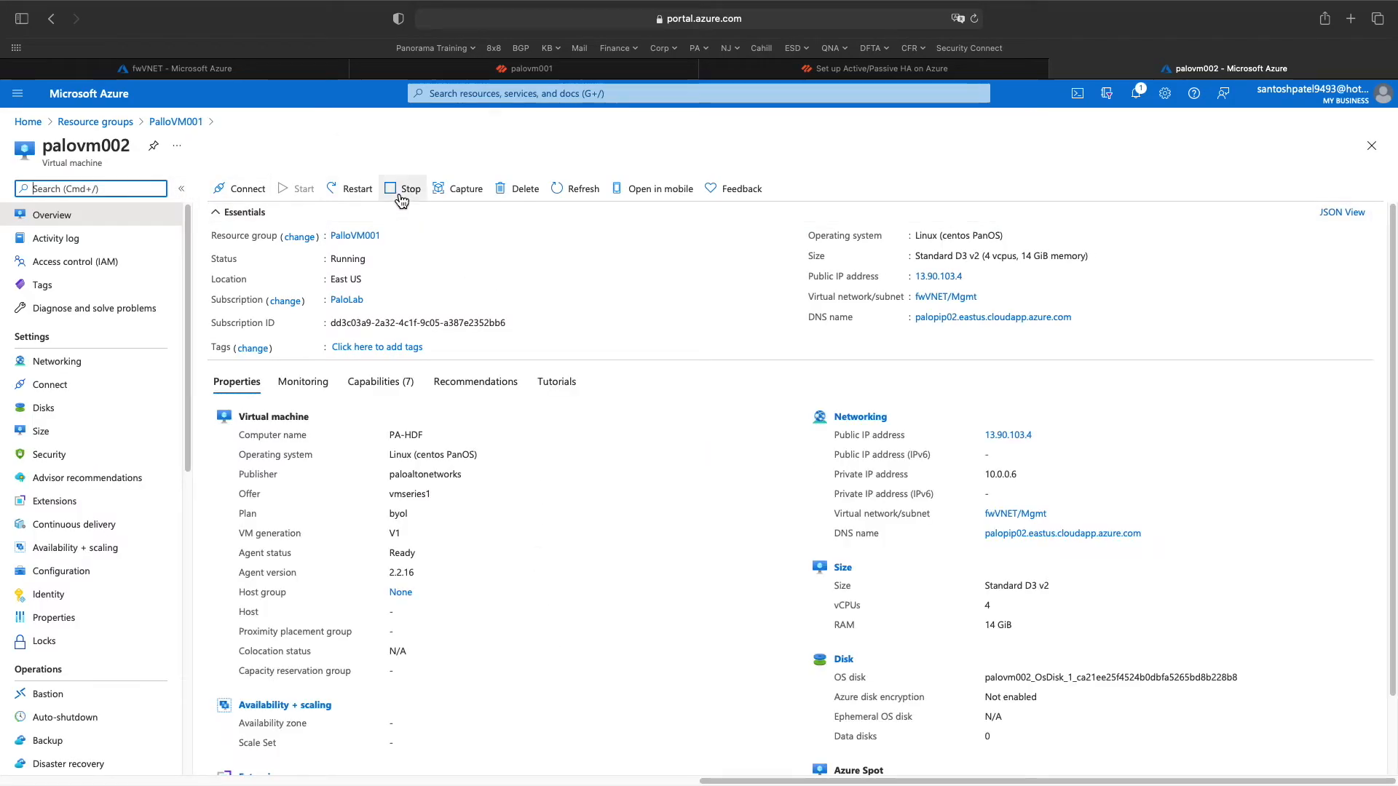
{"action": "left_click", "coordinate": [408, 190]}
{"action": "left_click", "coordinate": [252, 375]}
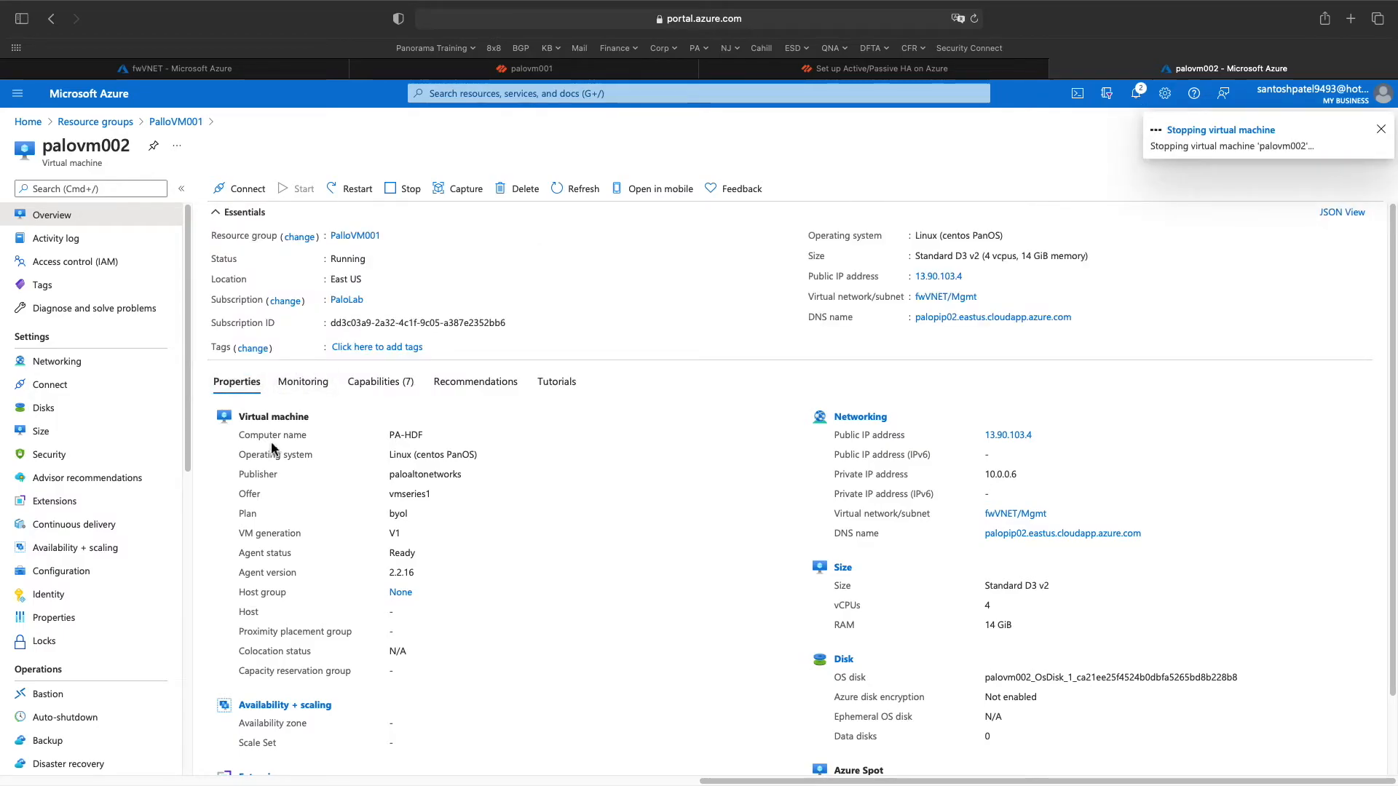
- Dissociate the palopip02 public IP from its network interface
{"action": "scroll", "coordinate": [950, 523], "scroll_direction": "down", "scroll_amount": 1}
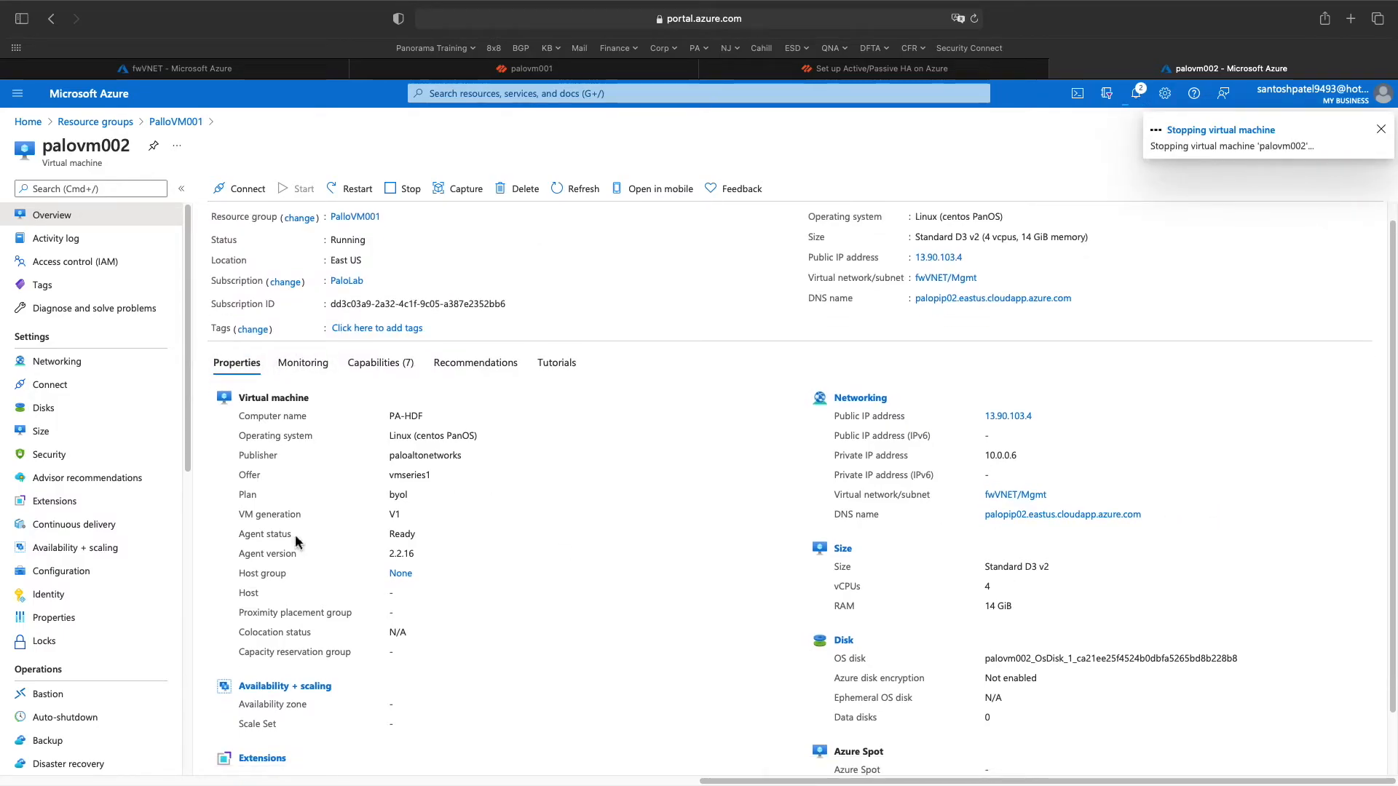
{"action": "left_click", "coordinate": [97, 122]}
{"action": "left_click", "coordinate": [75, 327]}
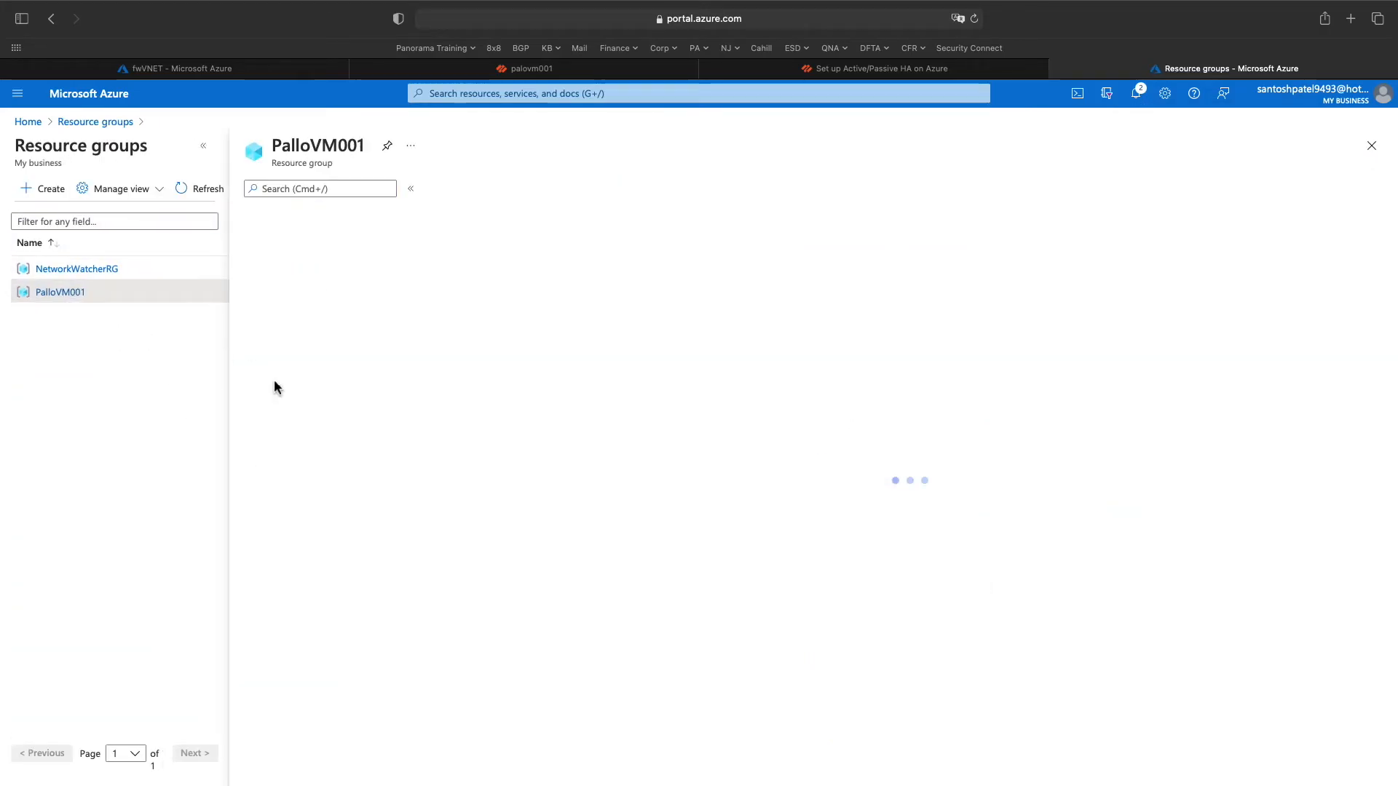
{"action": "scroll", "coordinate": [380, 507], "scroll_direction": "down", "scroll_amount": 3}
{"action": "scroll", "coordinate": [556, 605], "scroll_direction": "down", "scroll_amount": 3}
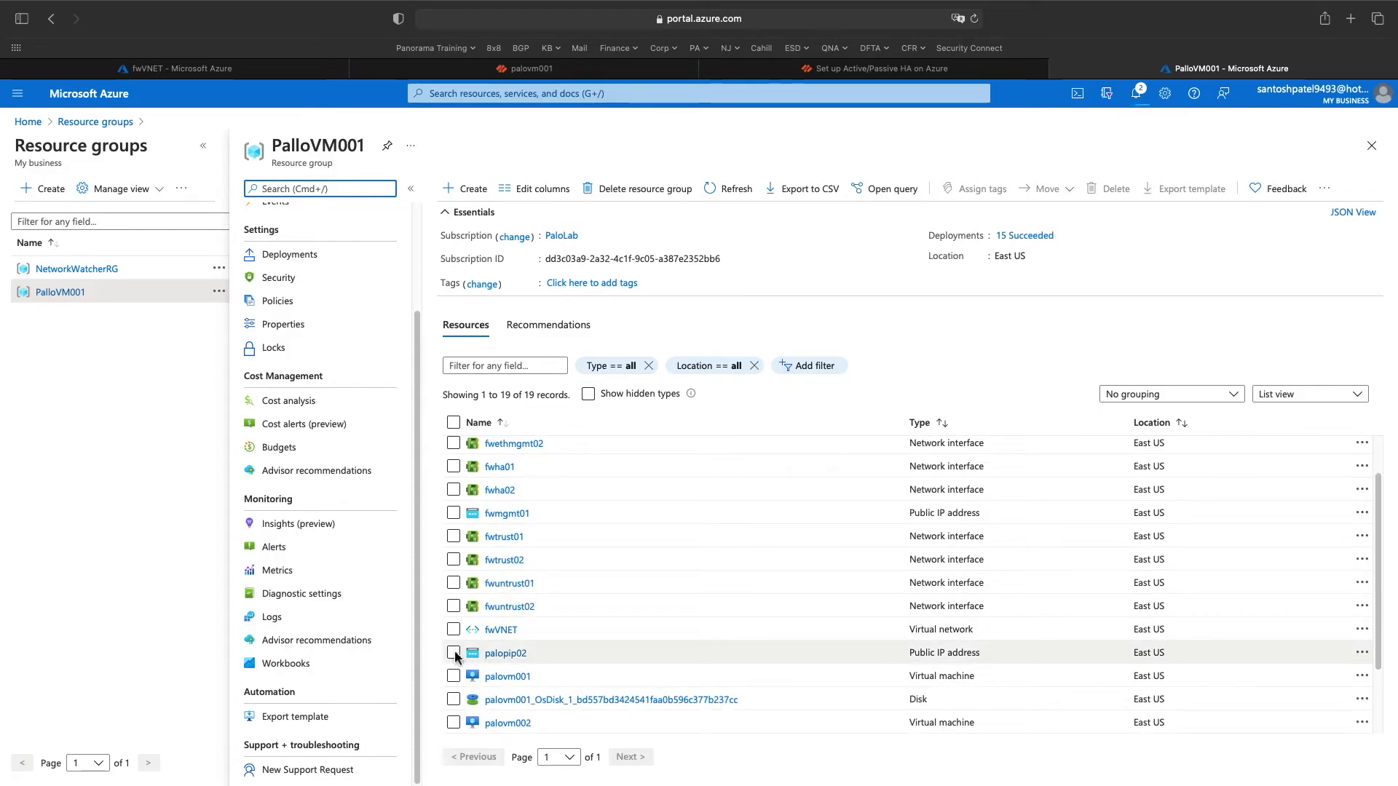
{"action": "left_click", "coordinate": [495, 654]}
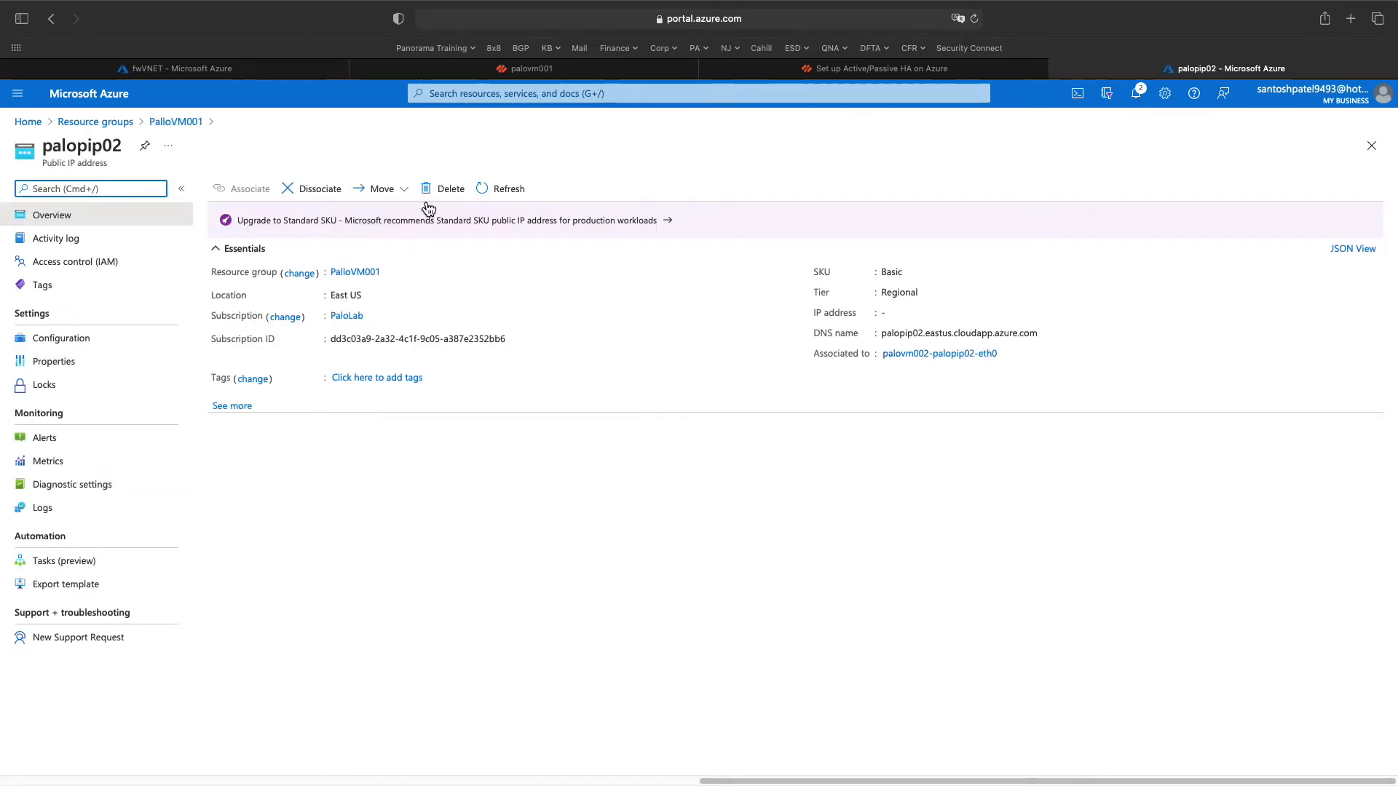
{"action": "left_click", "coordinate": [319, 191]}
{"action": "left_click", "coordinate": [238, 267]}
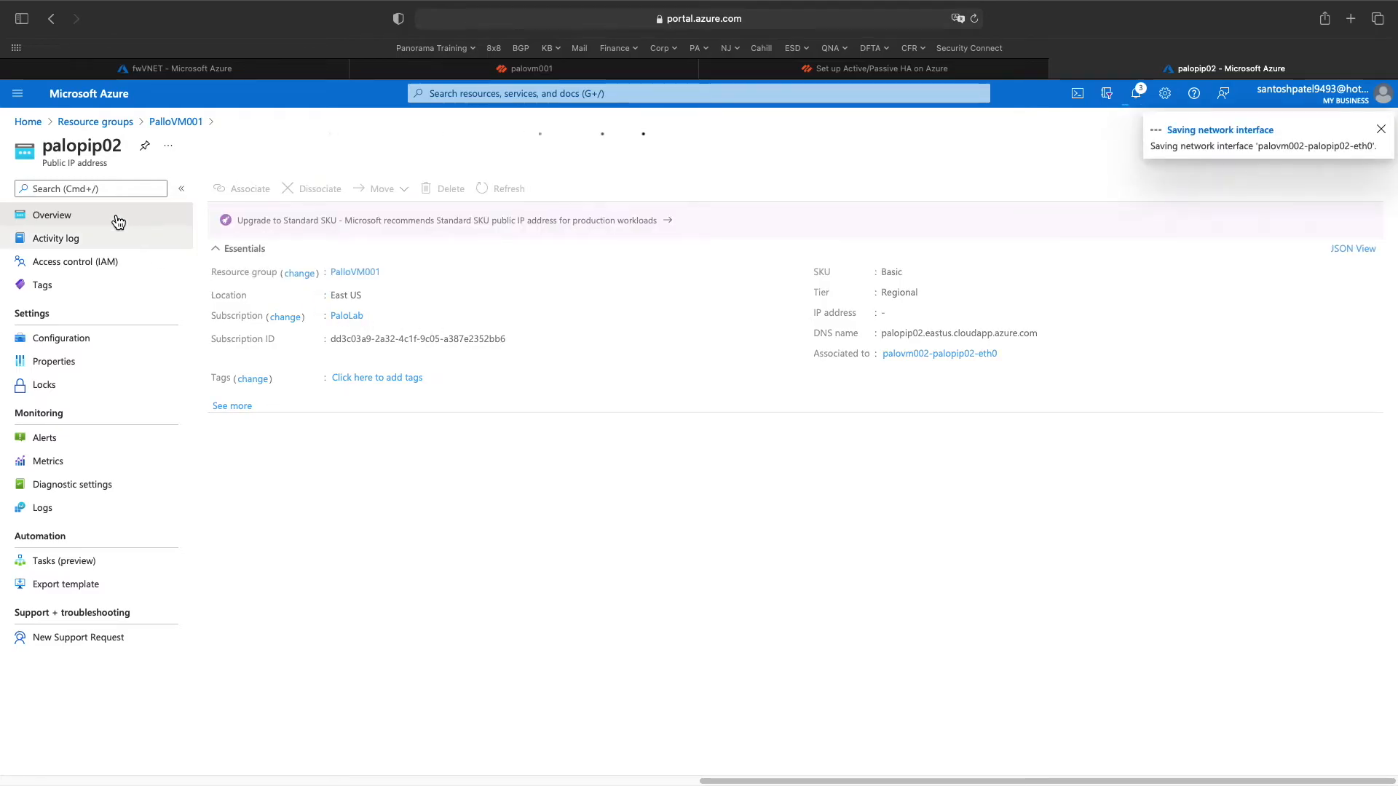
- Search for and open the Public IP addresses list
{"action": "left_click", "coordinate": [466, 99]}
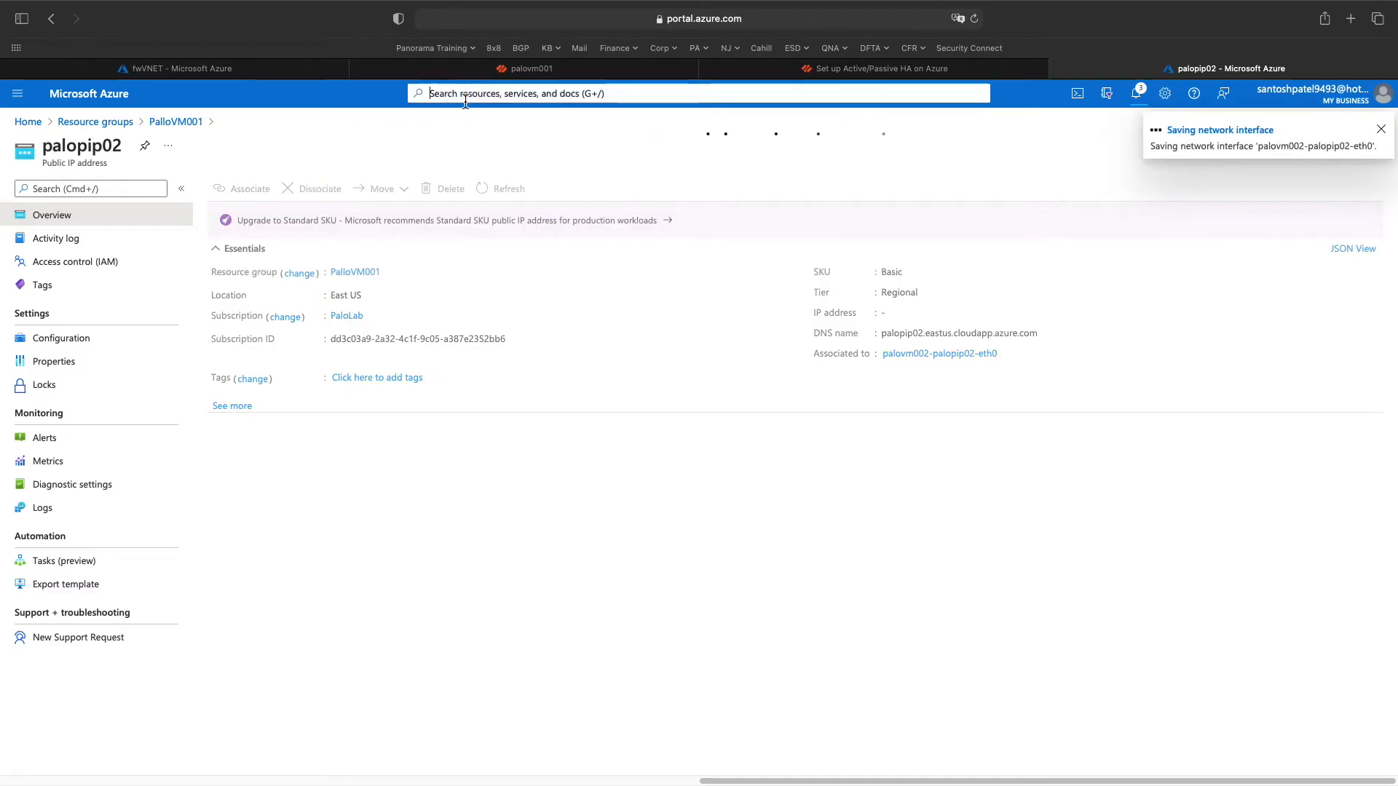
{"action": "type", "text": "publi"}
{"action": "key", "text": "Down"}
{"action": "key", "text": "Up"}
{"action": "key", "text": "Return"}
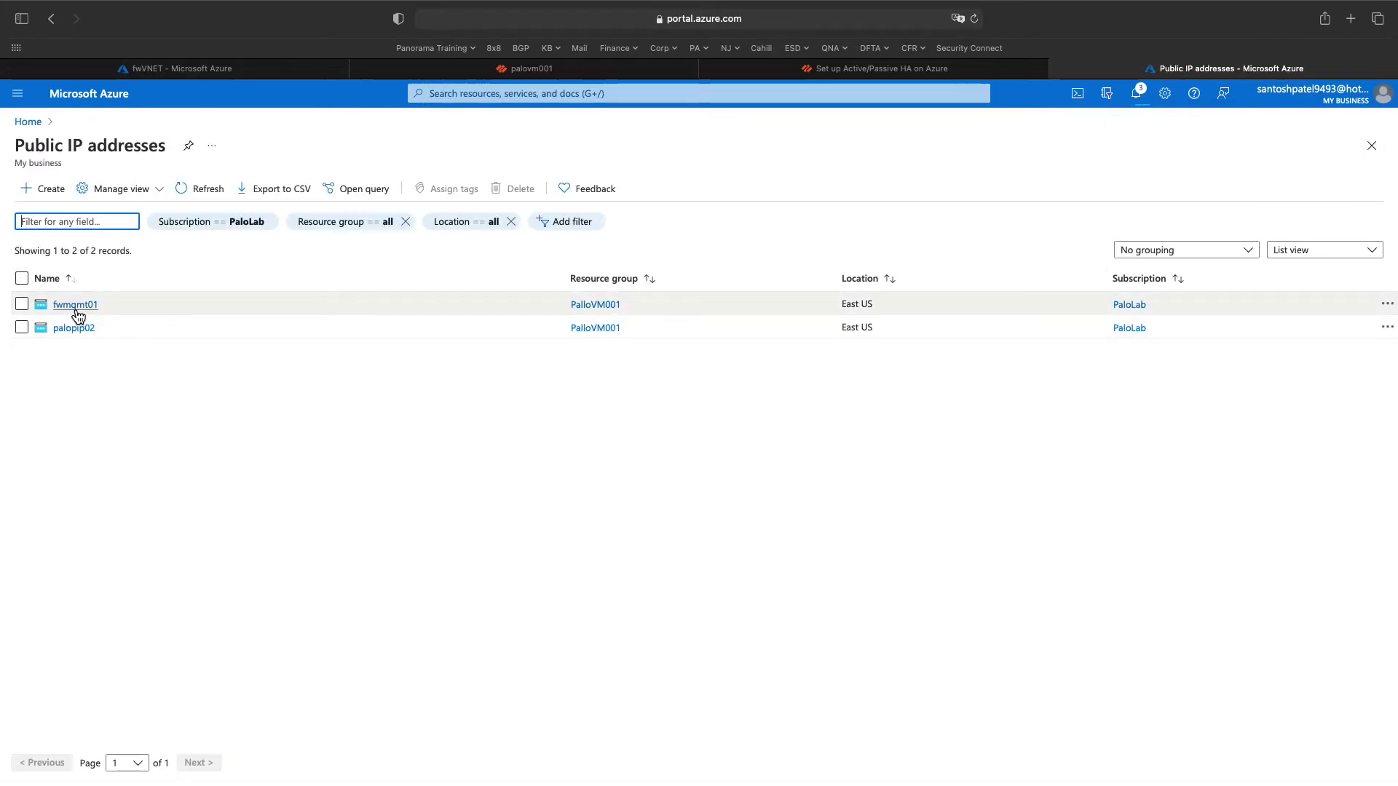
- Create public IP fwmgmt02 in resource group PalloVM001
{"action": "left_click", "coordinate": [47, 200]}
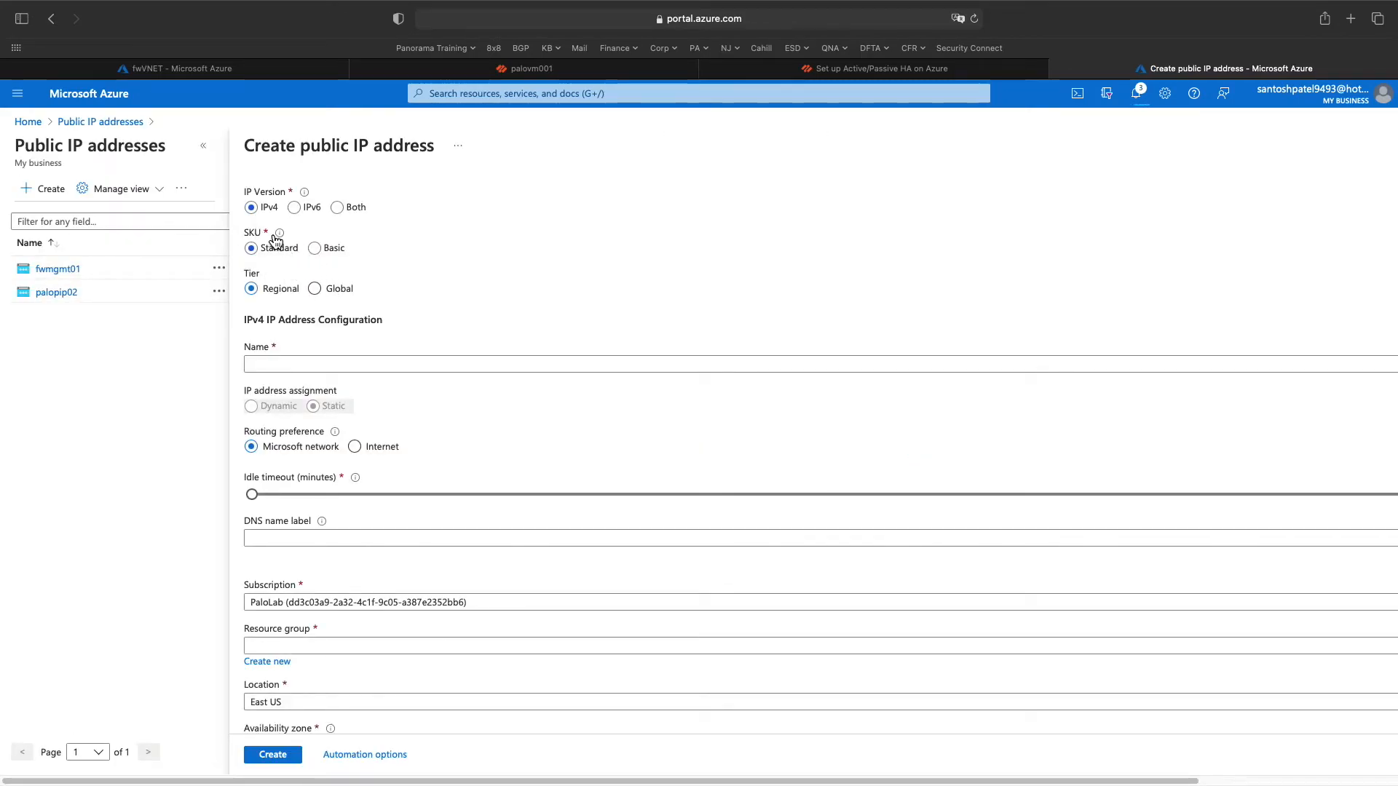
{"action": "left_click", "coordinate": [267, 363]}
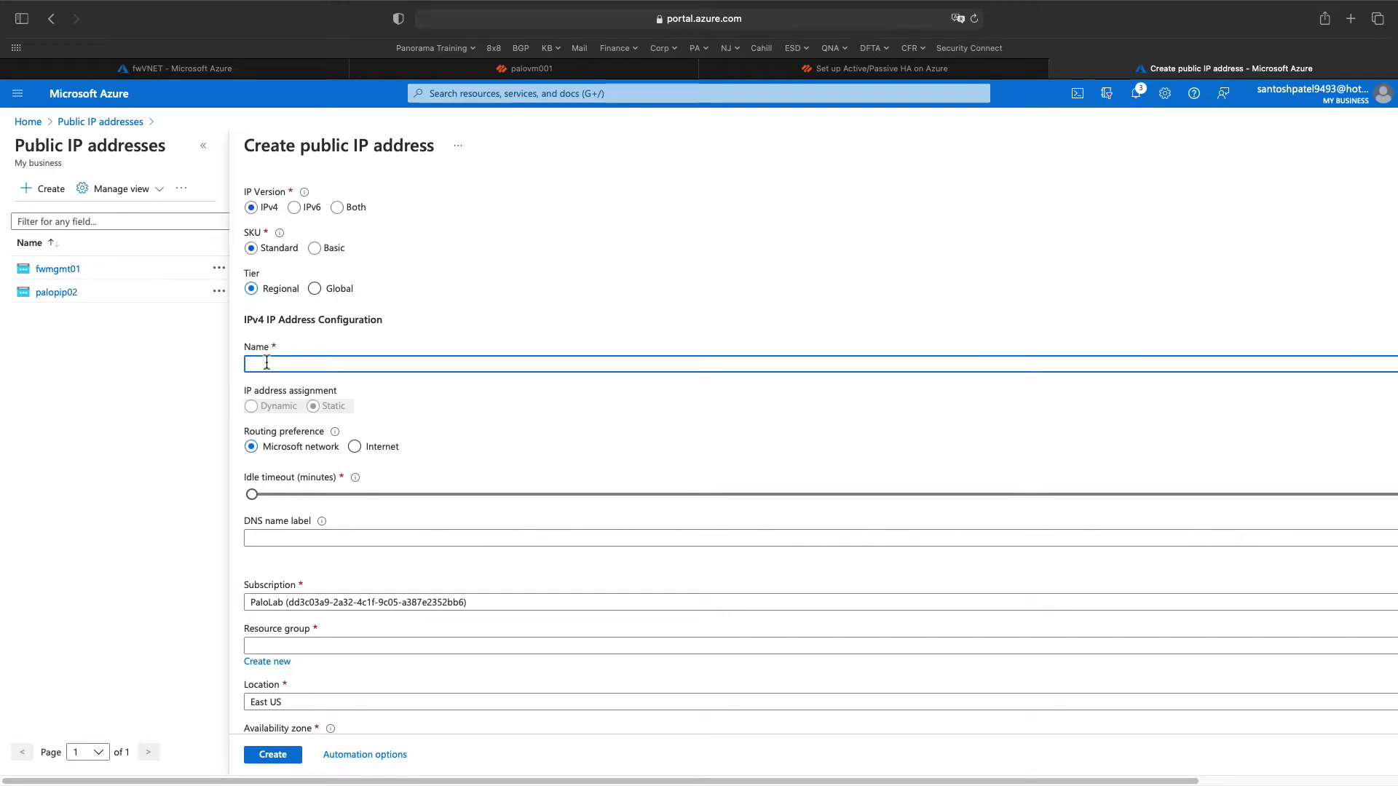
{"action": "type", "text": "fwmgmt"}
{"action": "scroll", "coordinate": [363, 447], "scroll_direction": "down", "scroll_amount": 2}
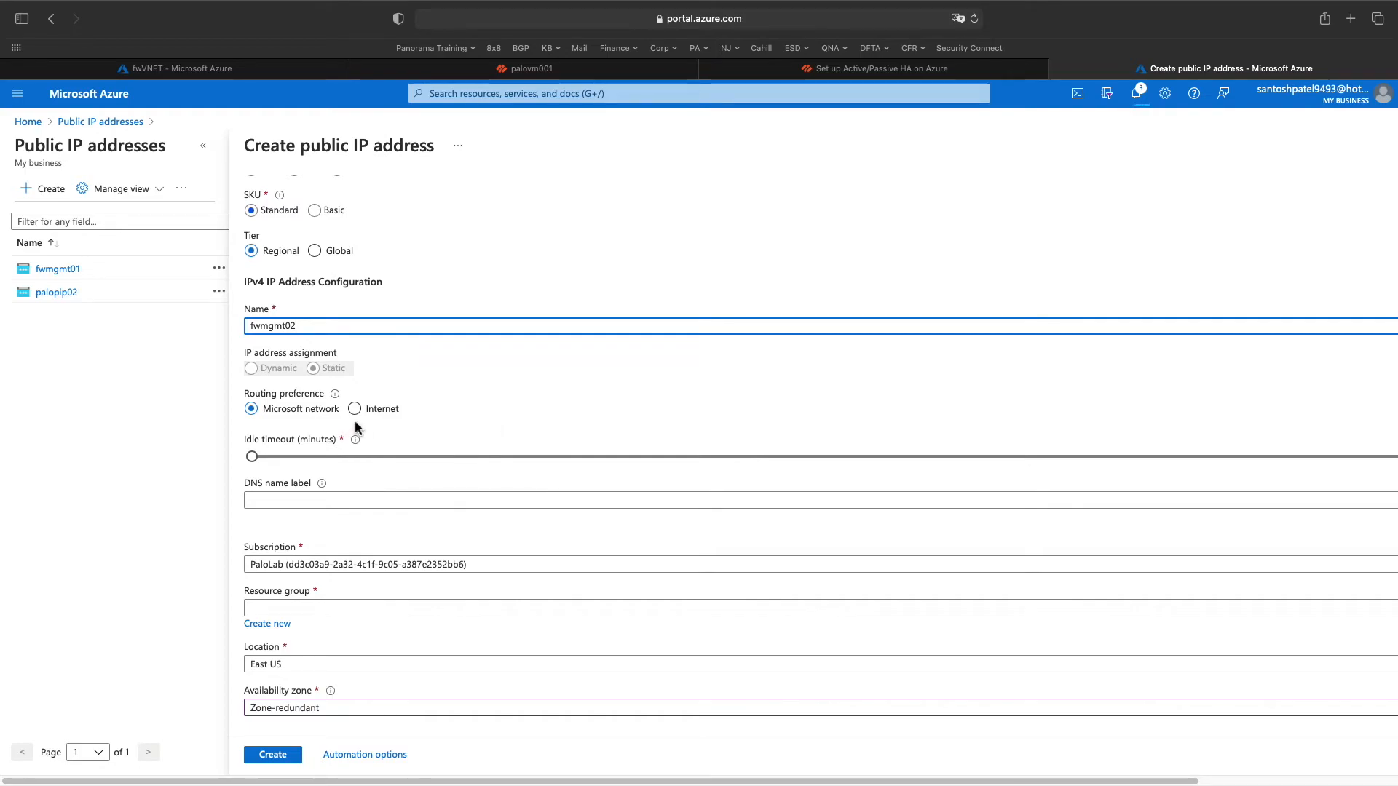
{"action": "scroll", "coordinate": [407, 464], "scroll_direction": "down", "scroll_amount": 1}
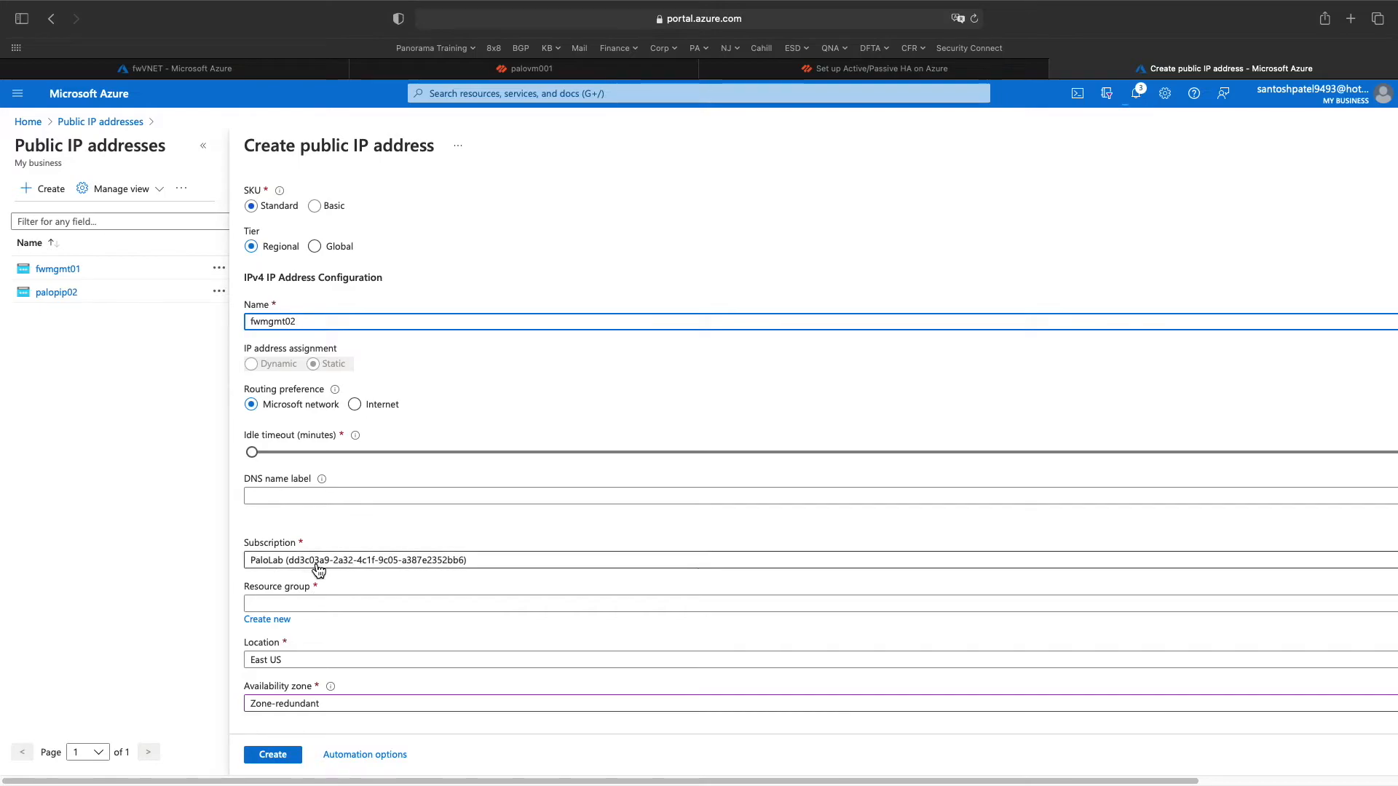
{"action": "left_click", "coordinate": [418, 610]}
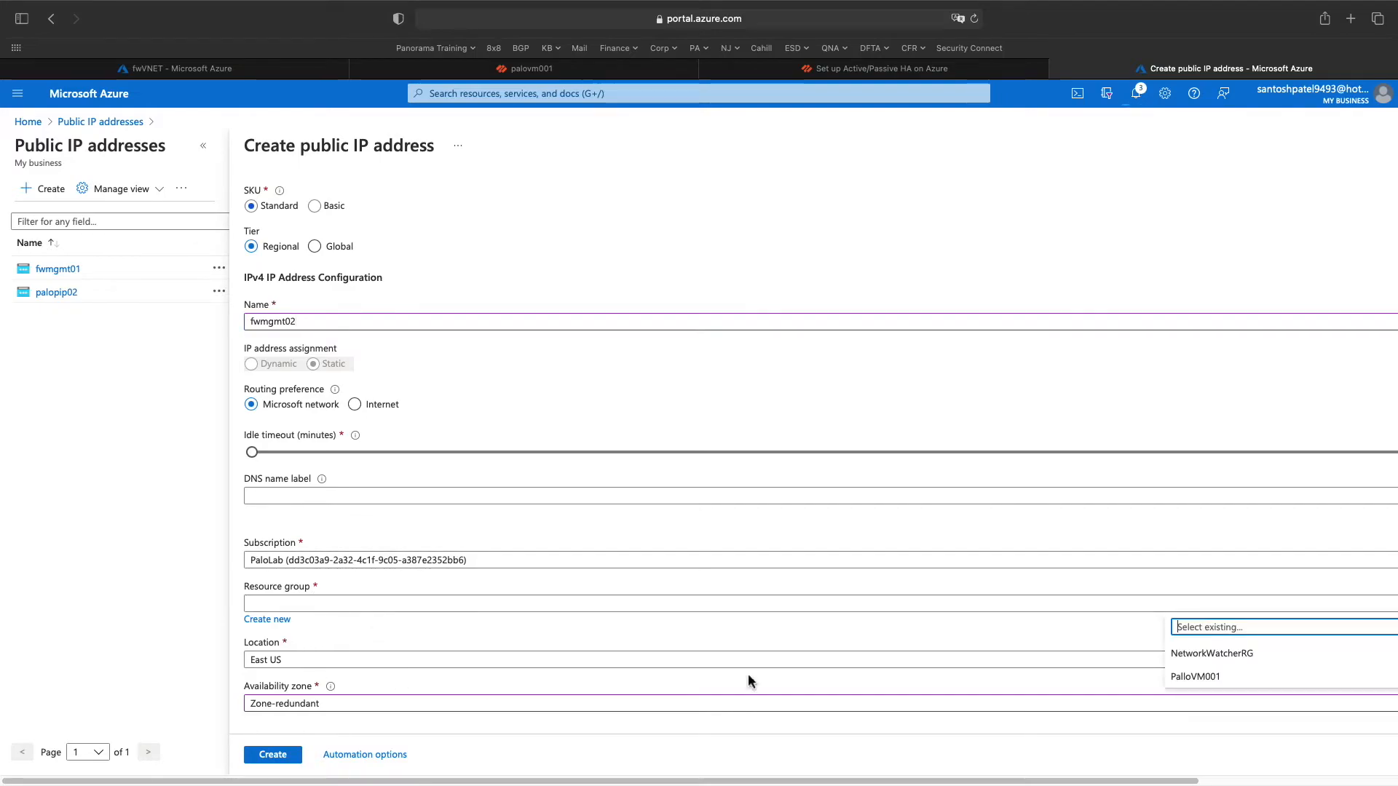
{"action": "left_click", "coordinate": [1206, 676]}
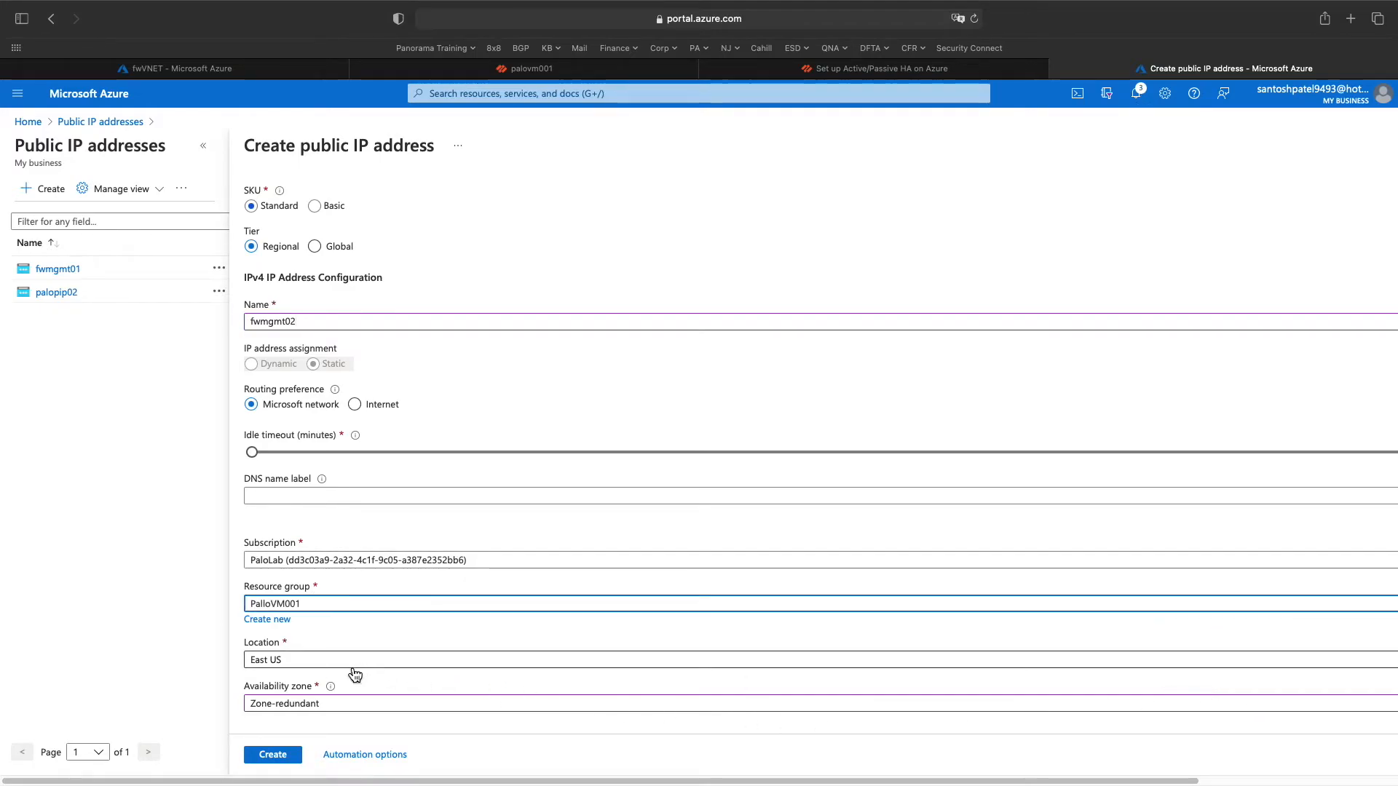
{"action": "left_click", "coordinate": [282, 759]}
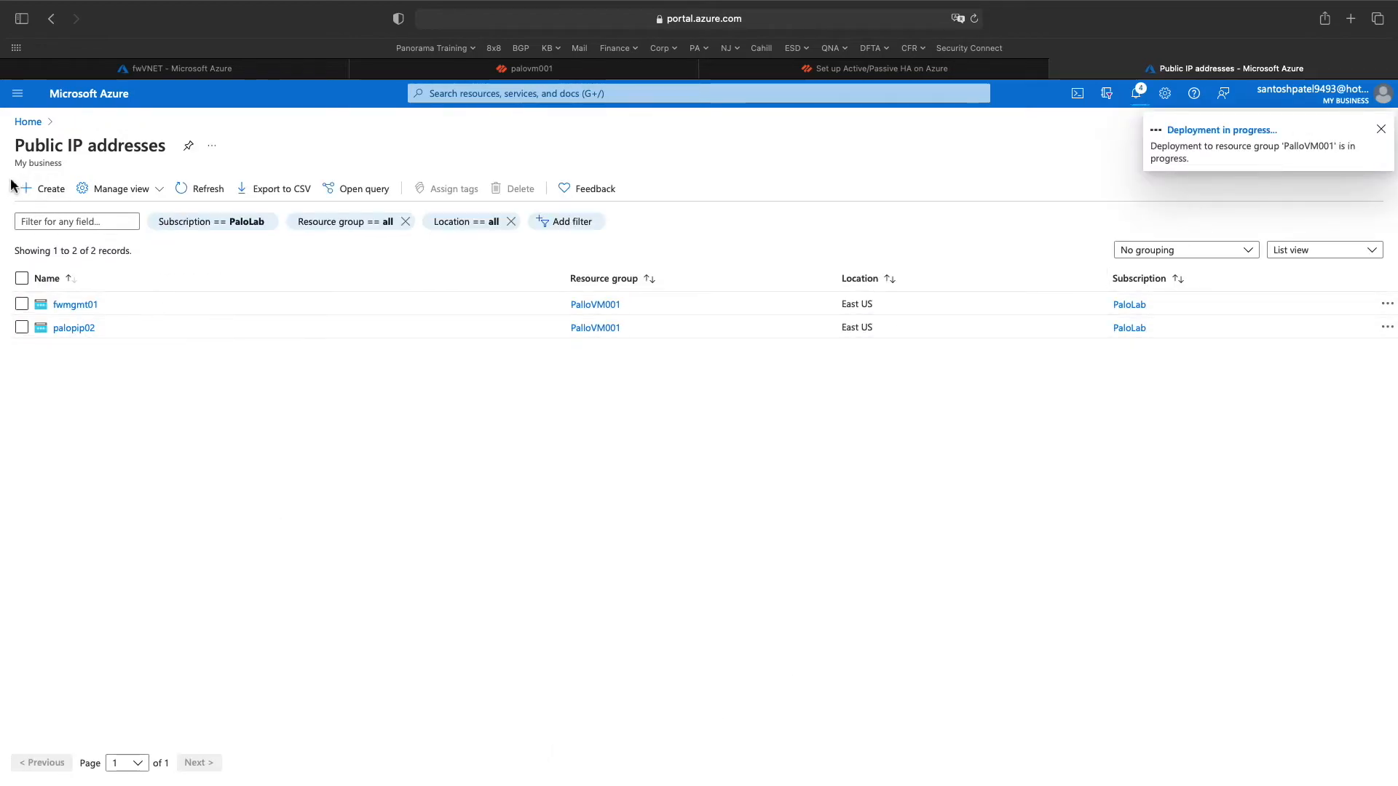
{"action": "left_click", "coordinate": [29, 122]}
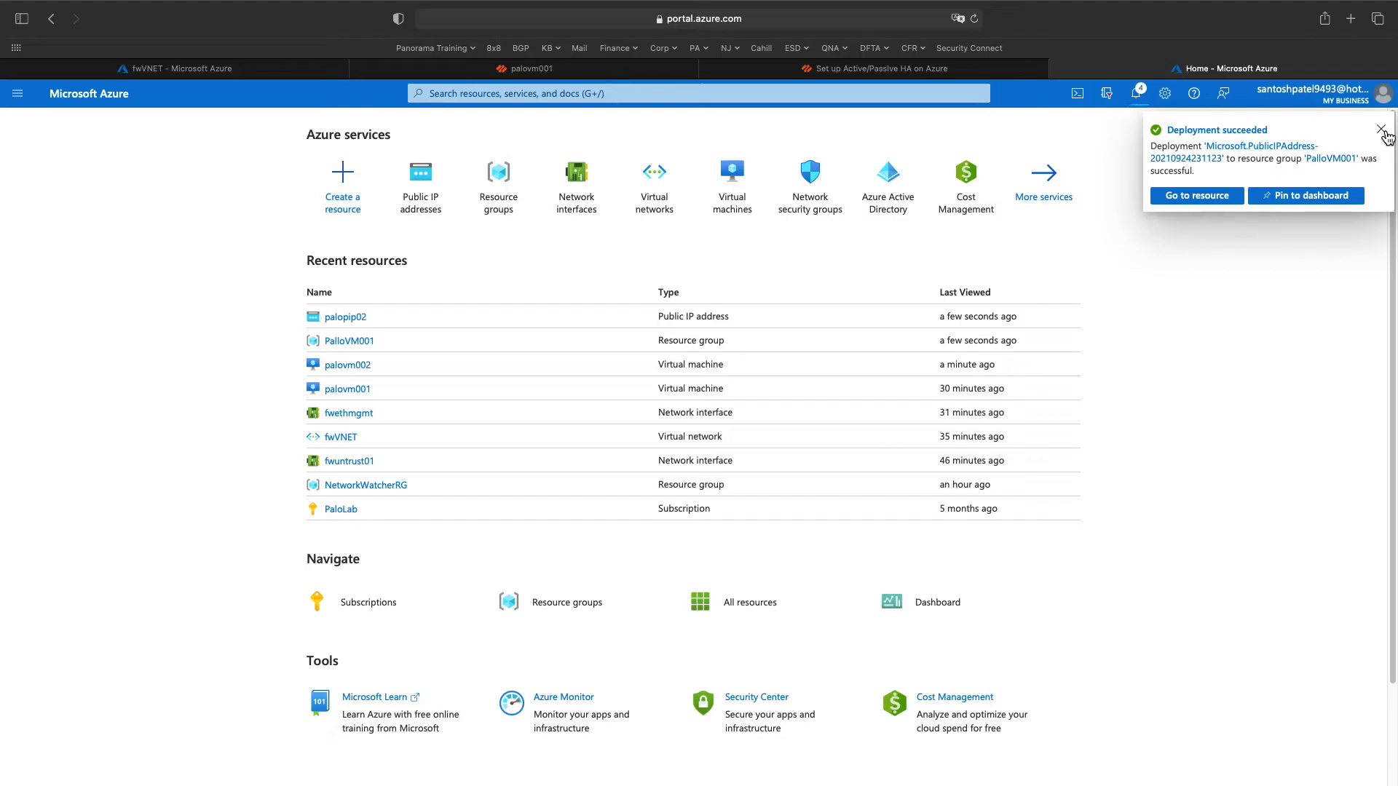
- Dismiss the success notice, review notifications, and open the Virtual machines list
{"action": "left_click", "coordinate": [1381, 131]}
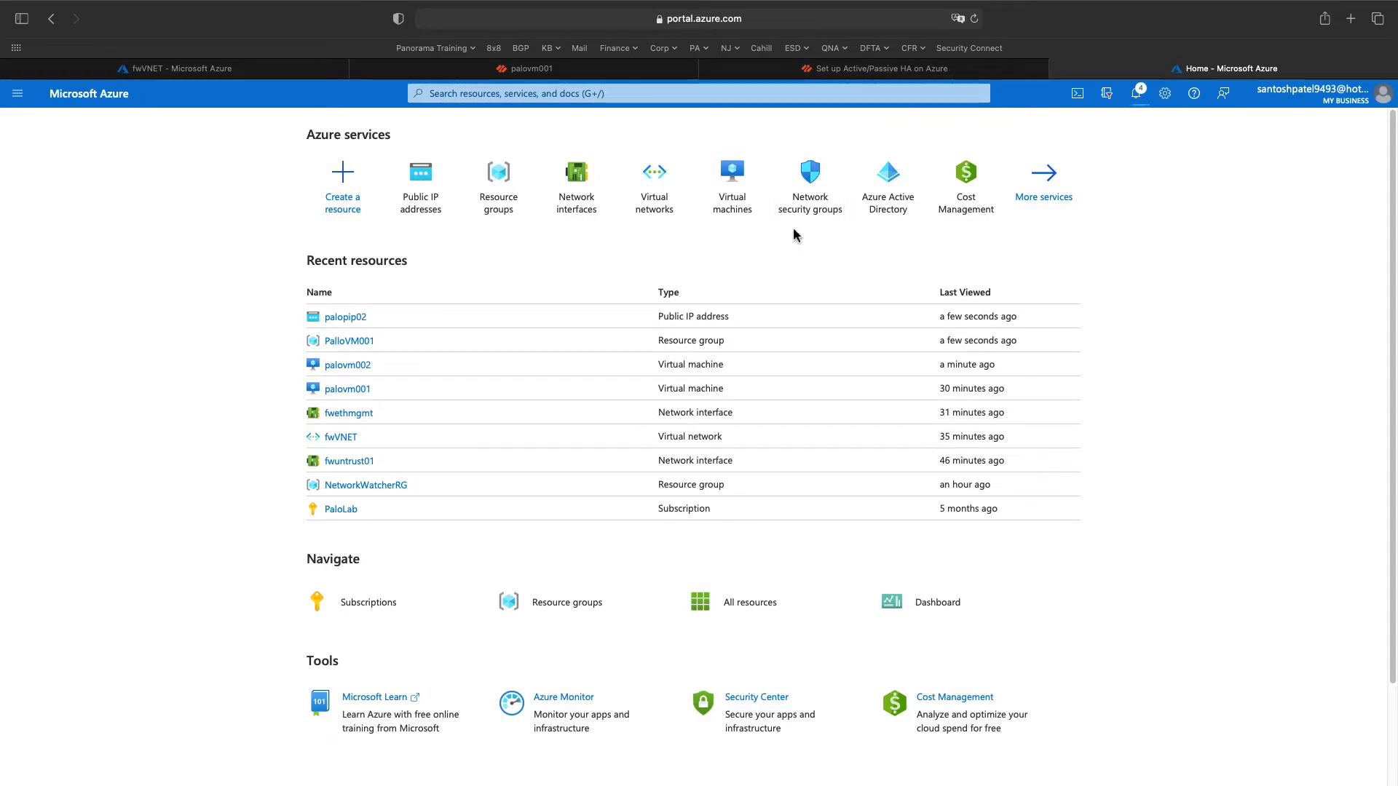
{"action": "left_click", "coordinate": [1135, 93]}
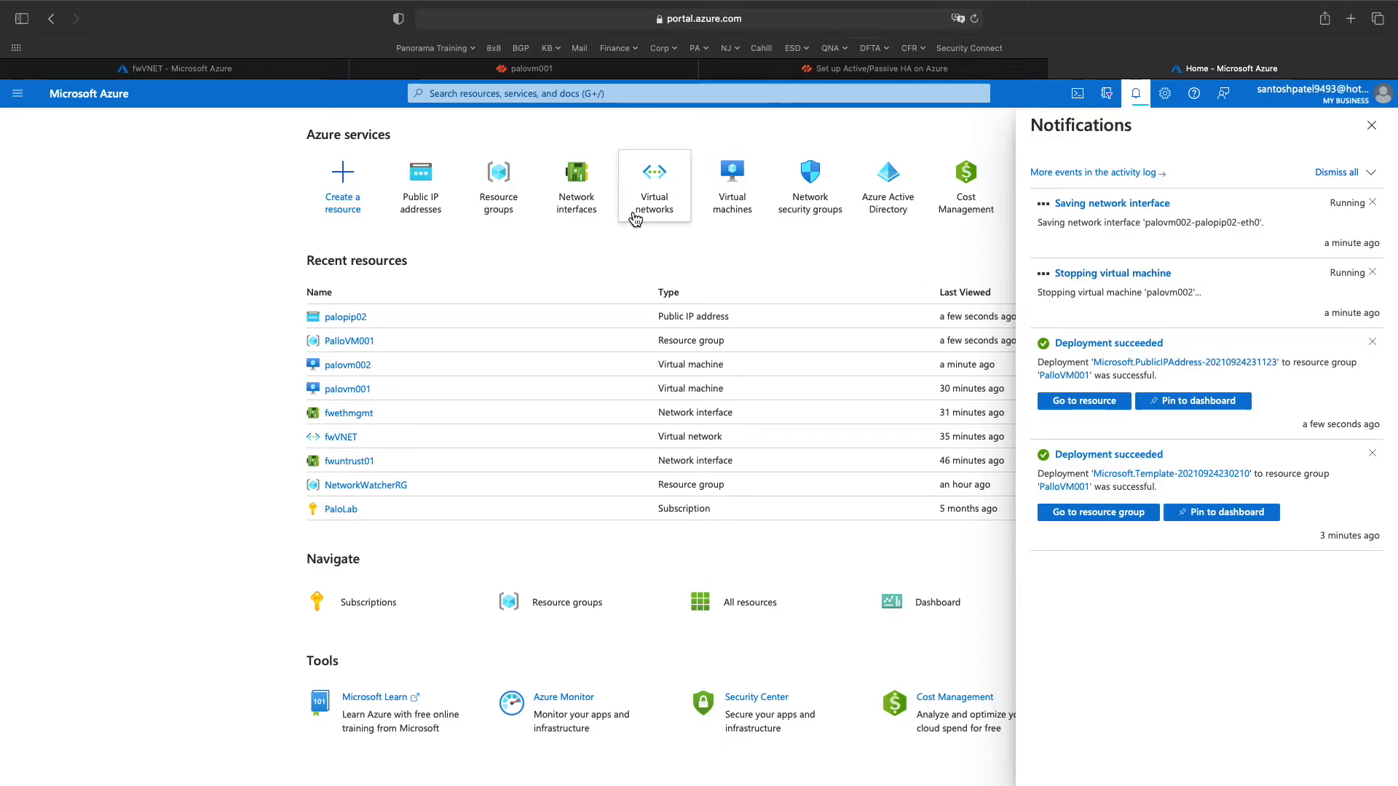
{"action": "left_click", "coordinate": [729, 182]}
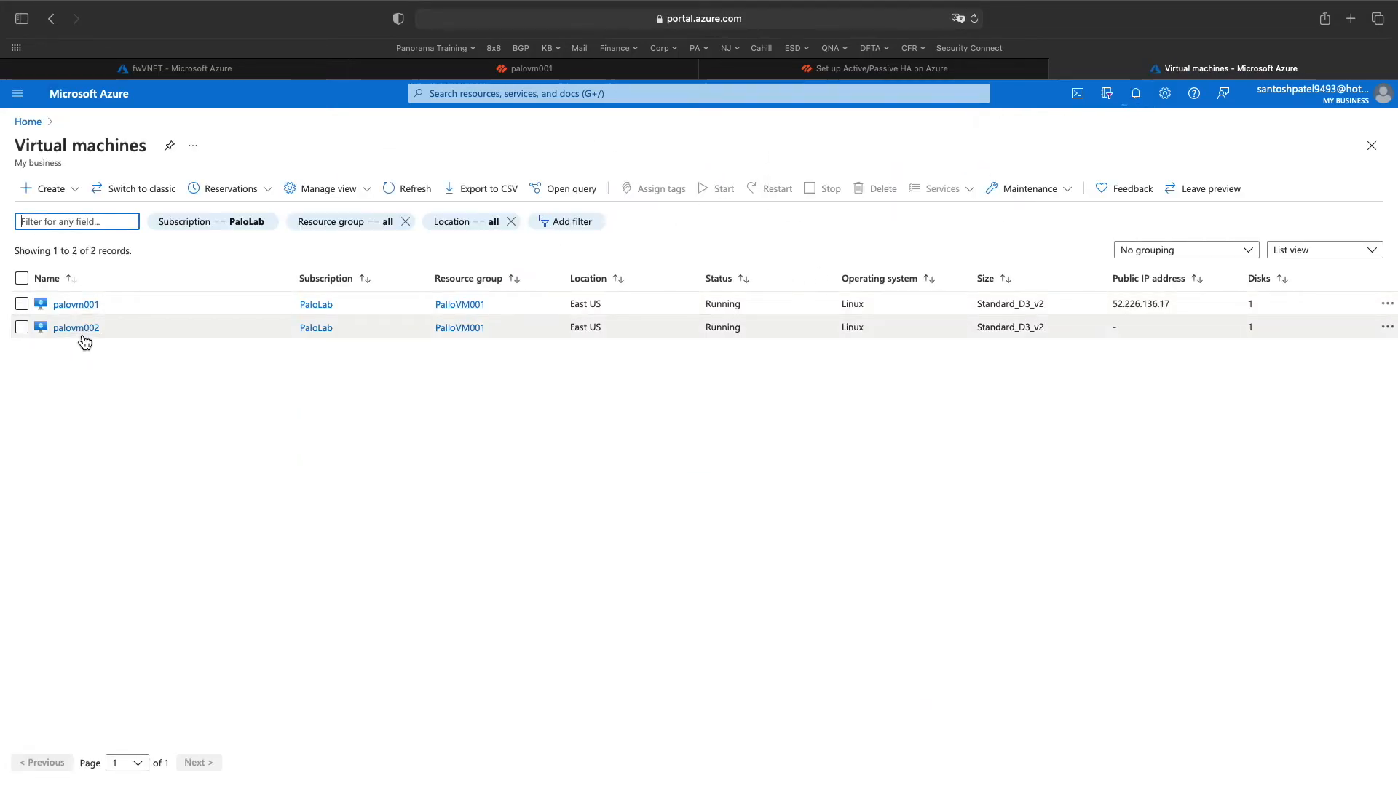
- Detach palovm002-palopip02-eth0 and eth1 in palovm002's Networking settings
{"action": "left_click", "coordinate": [80, 329]}
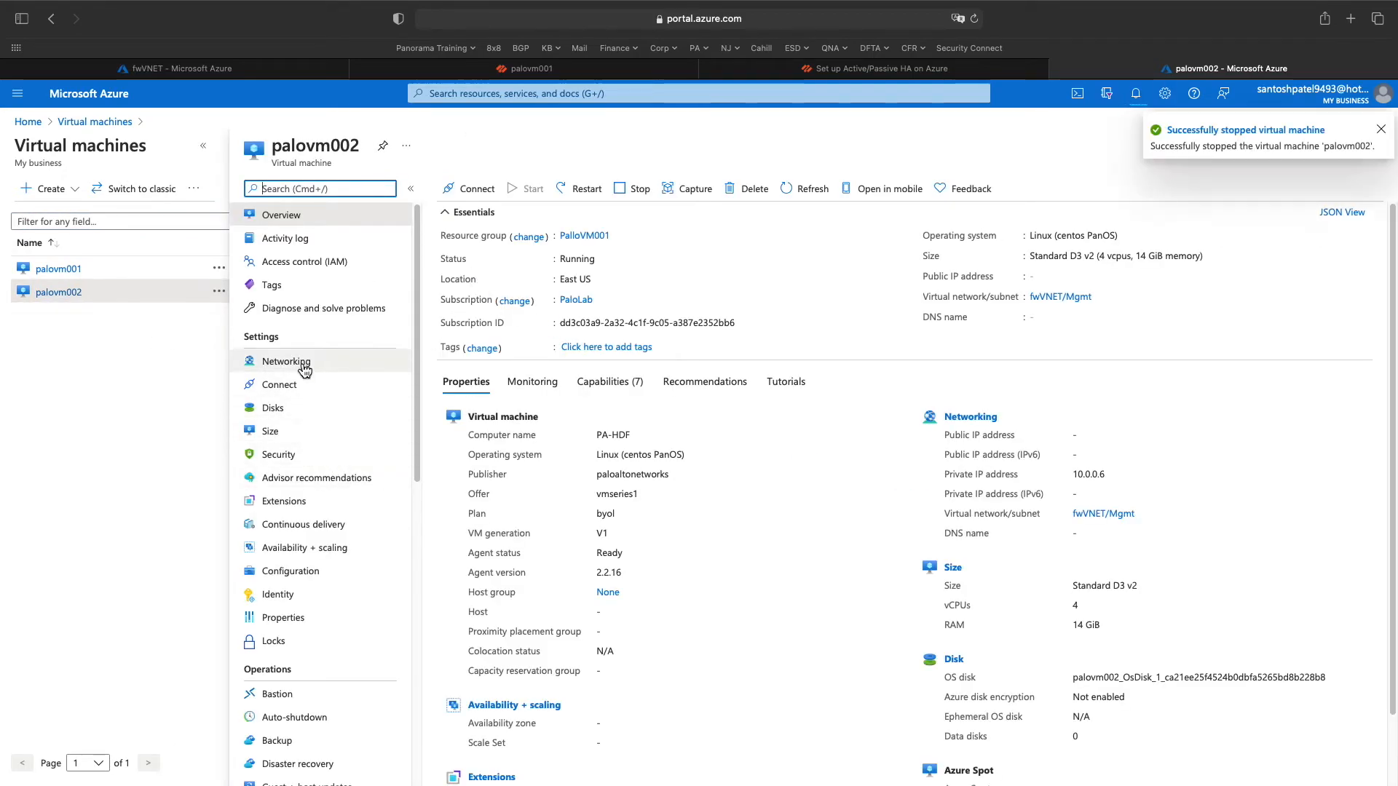
{"action": "left_click", "coordinate": [378, 361]}
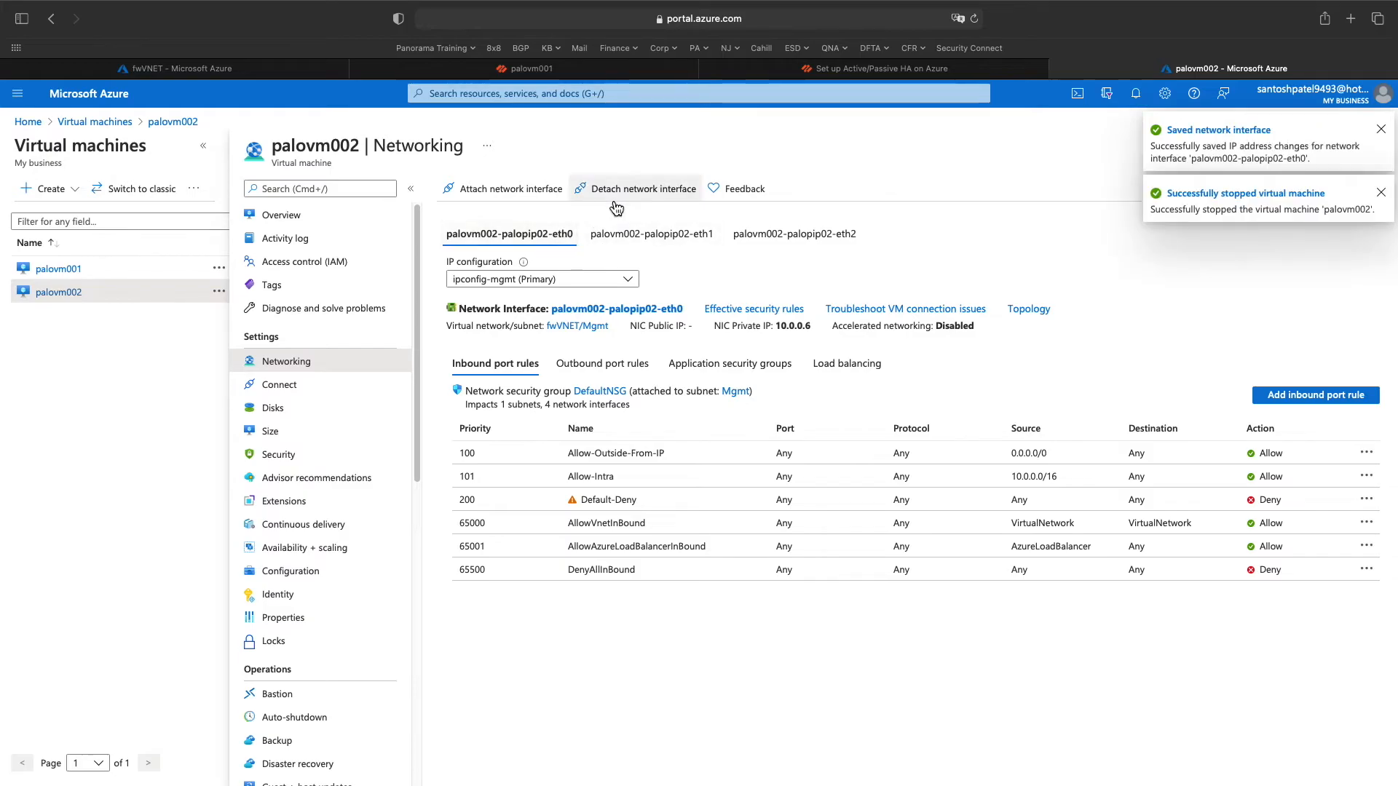
{"action": "left_click", "coordinate": [626, 191]}
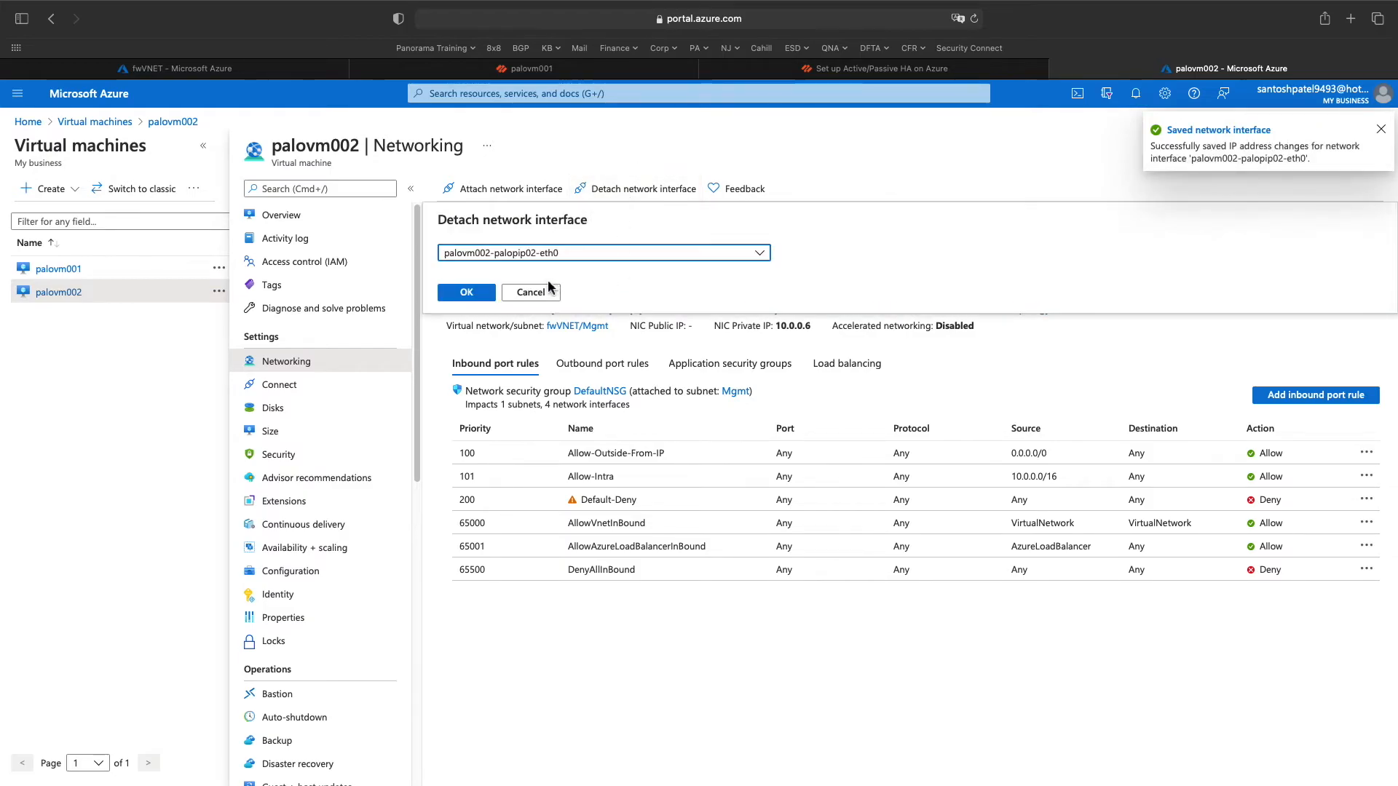
{"action": "left_click", "coordinate": [460, 290]}
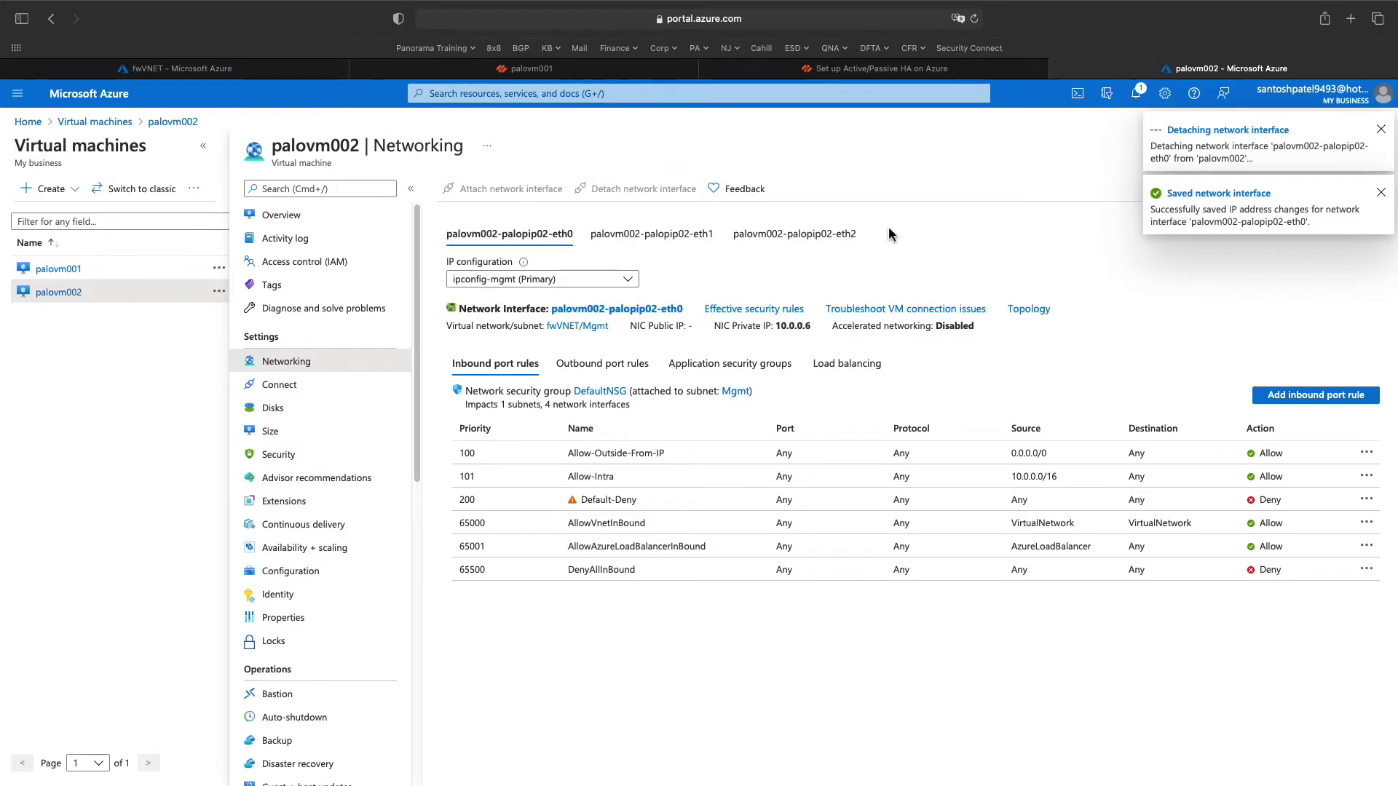
{"action": "left_click", "coordinate": [1135, 93]}
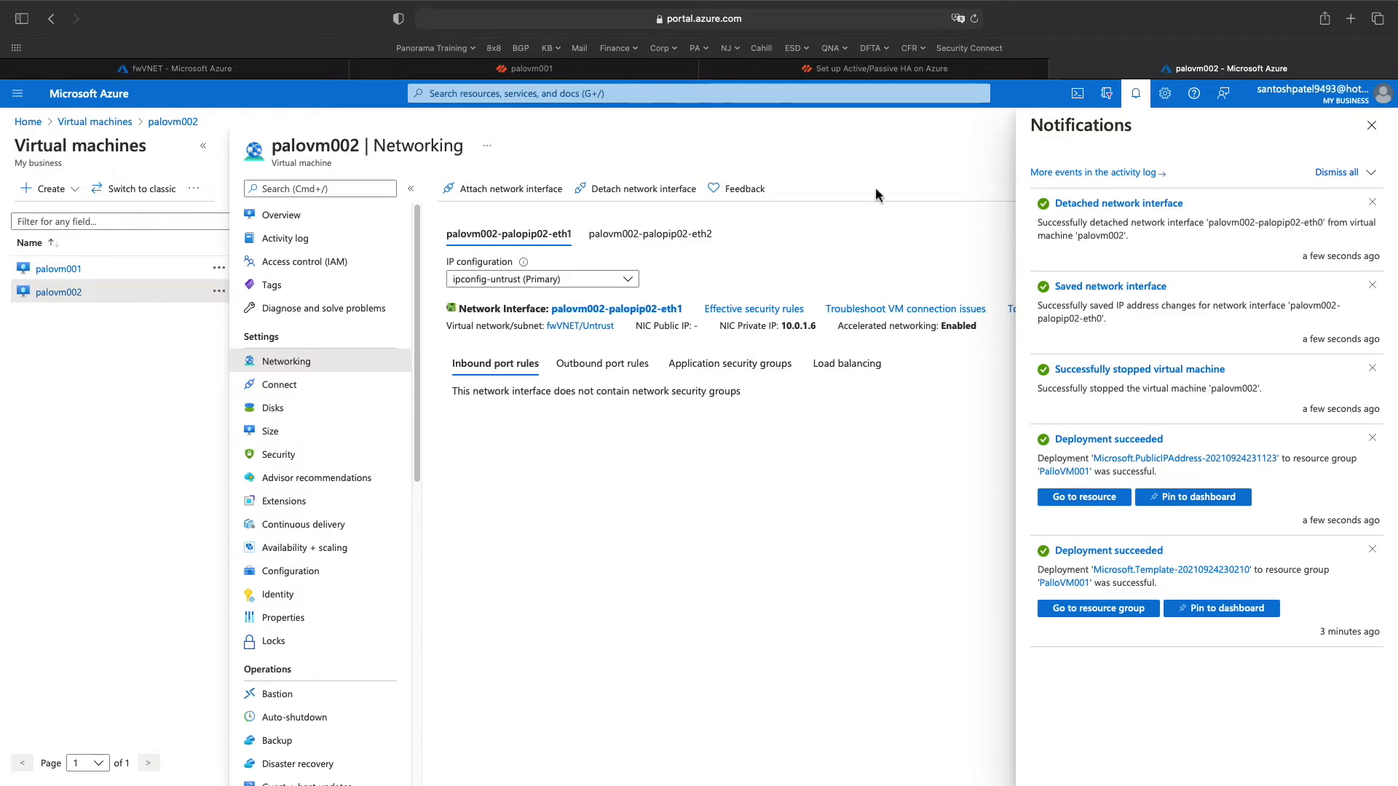
{"action": "left_click", "coordinate": [646, 192]}
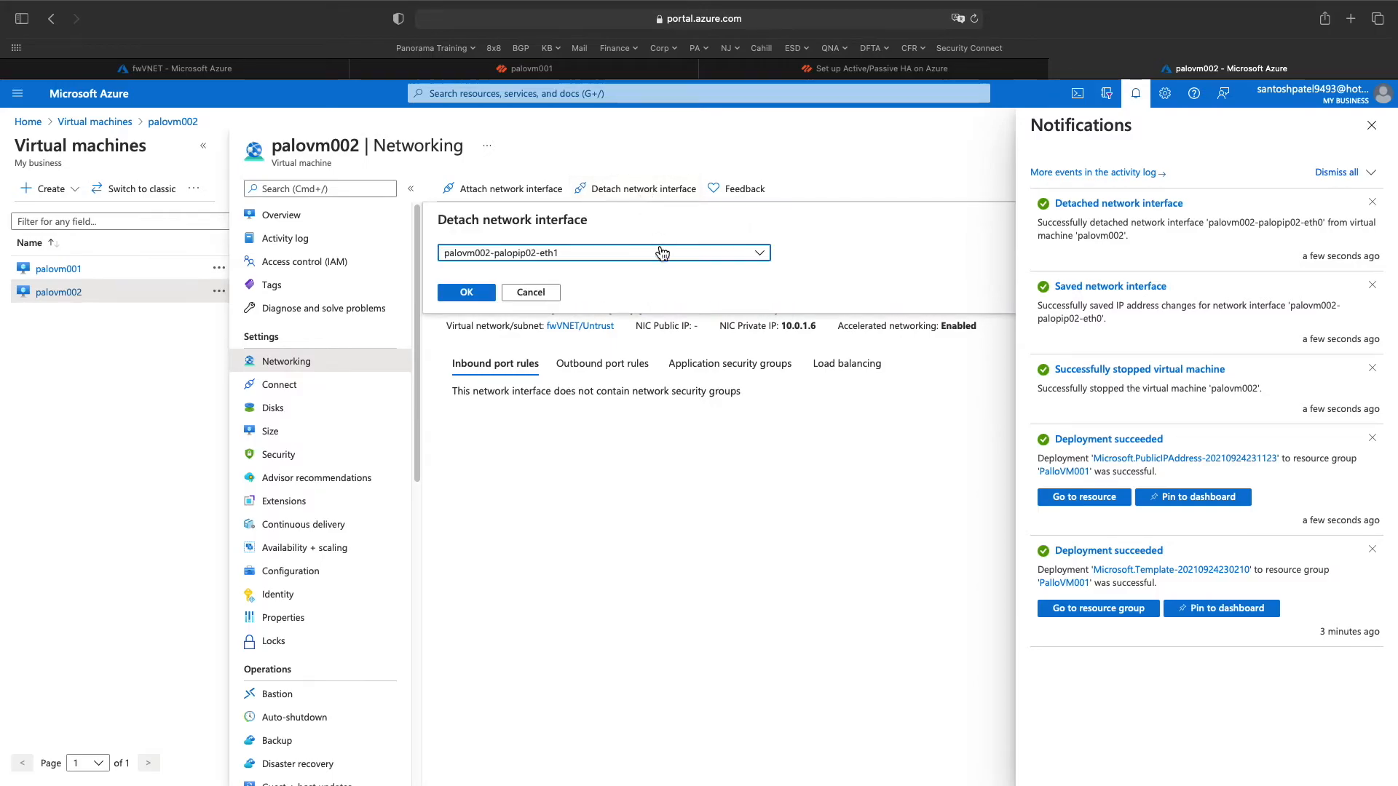
{"action": "left_click", "coordinate": [467, 293]}
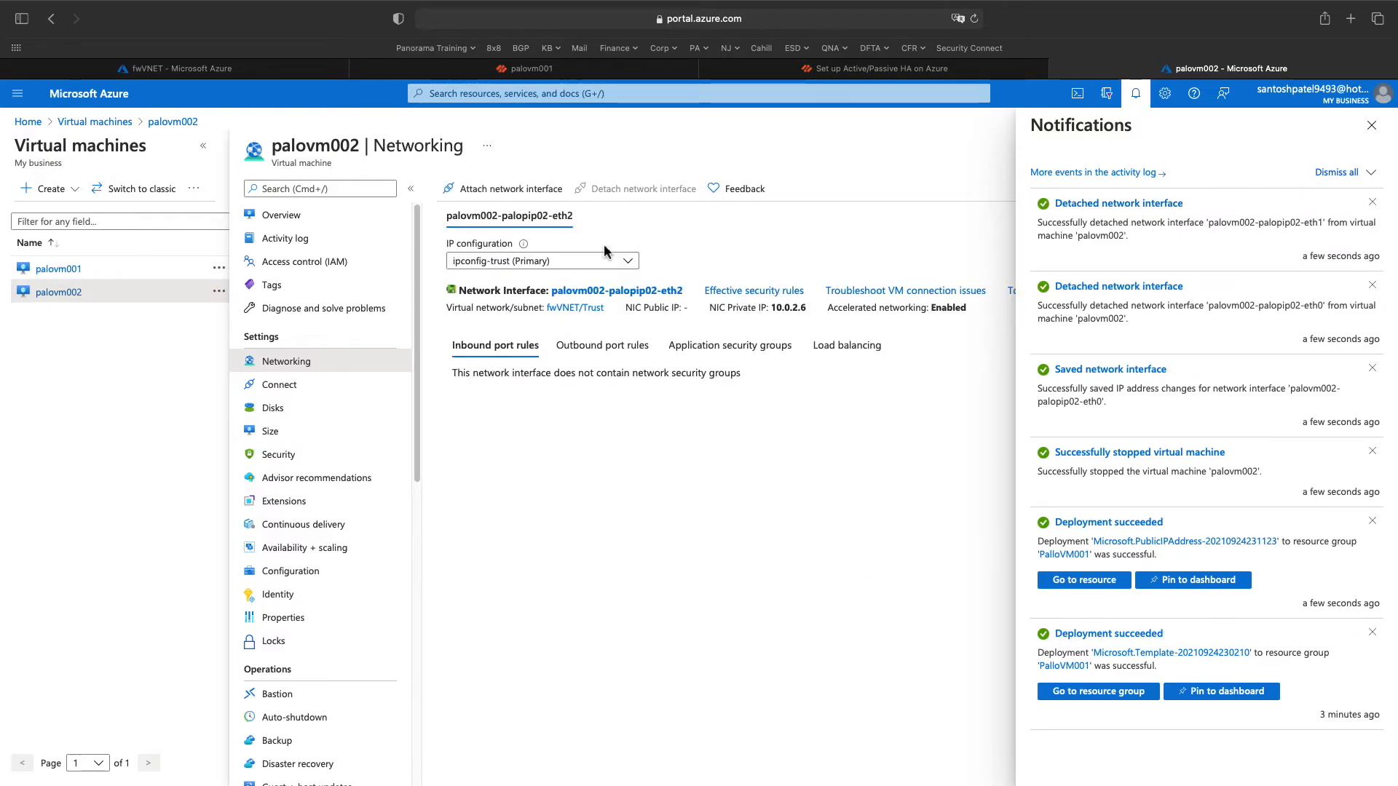
{"action": "left_click", "coordinate": [1371, 126]}
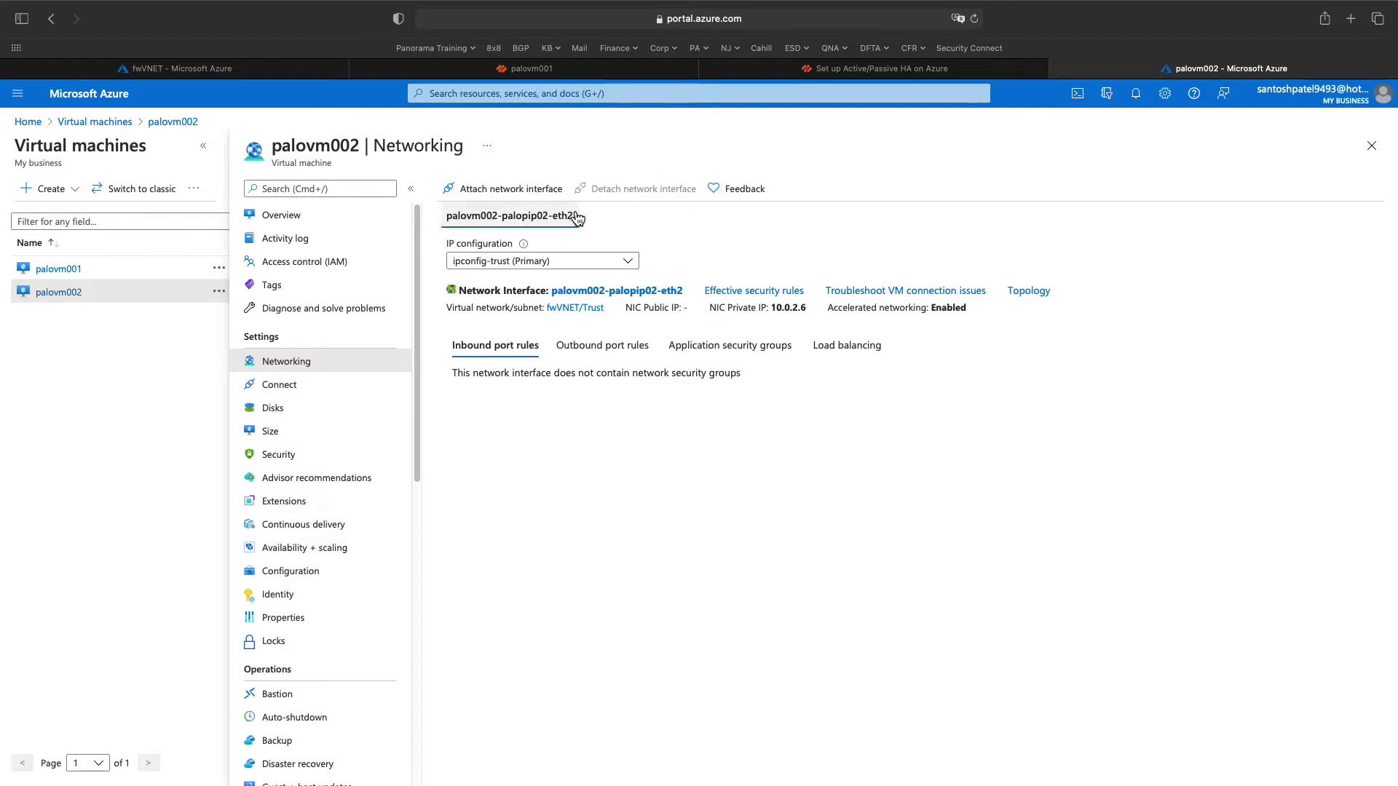
- Attach fwethmgmt02 to palovm002 and detach palovm002-palopip02-eth2
{"action": "left_click", "coordinate": [524, 196]}
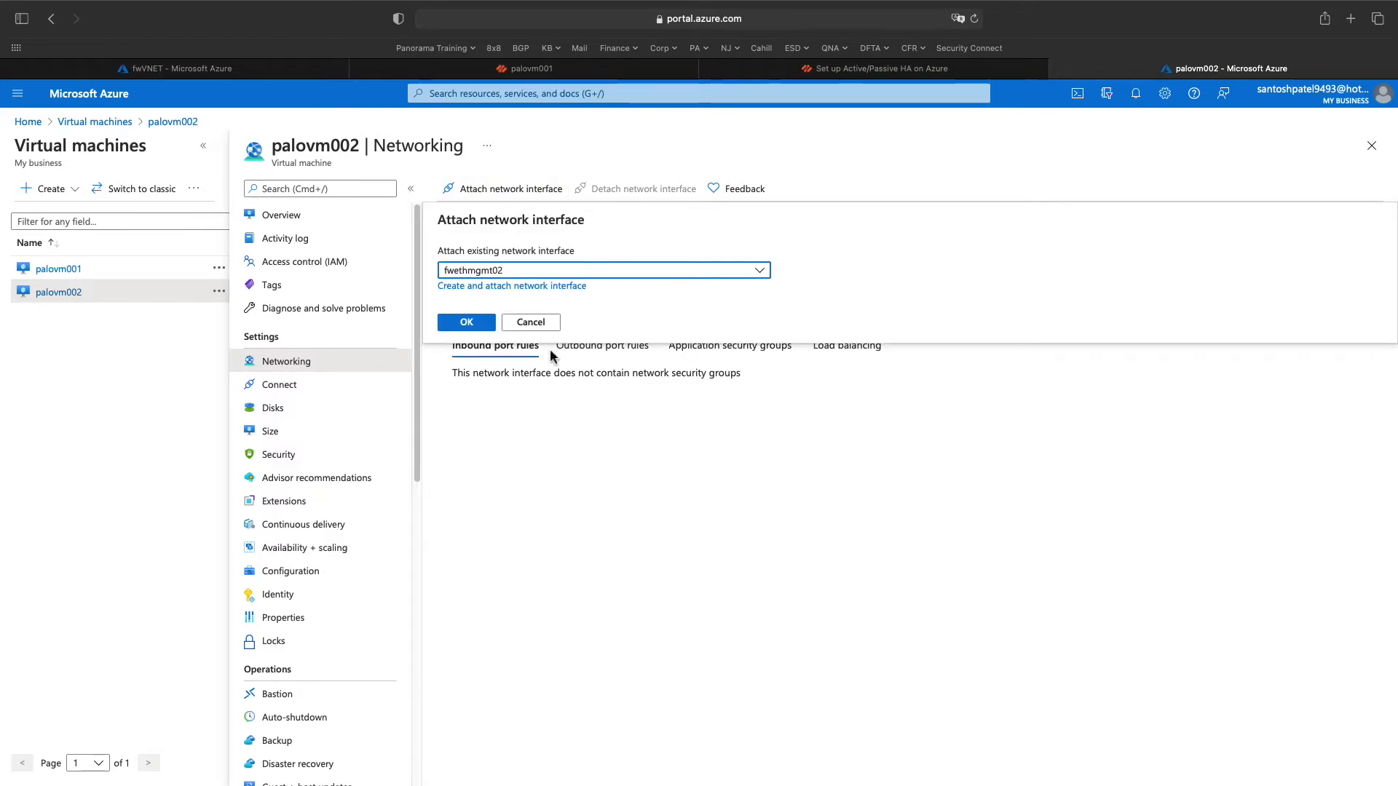
{"action": "left_click", "coordinate": [475, 325]}
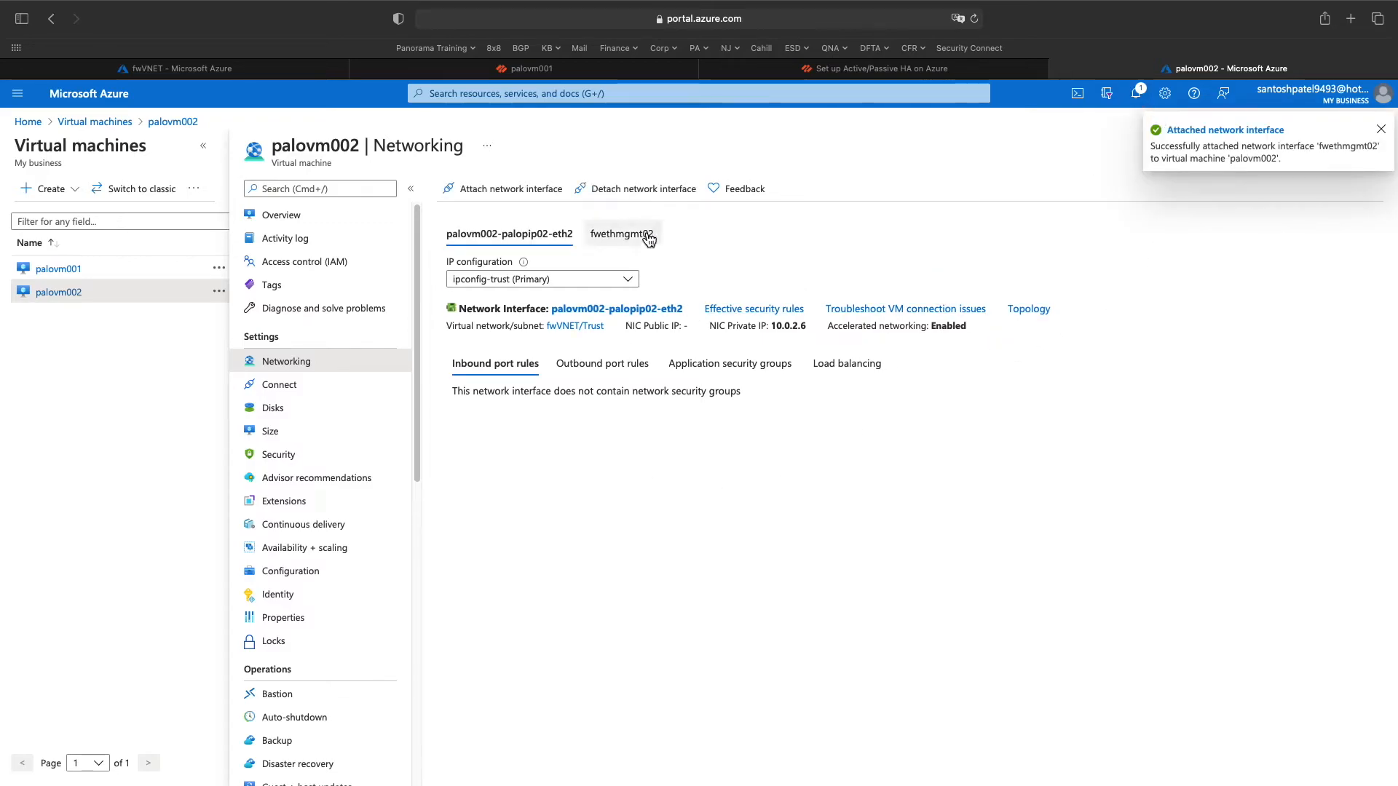
{"action": "left_click", "coordinate": [617, 191]}
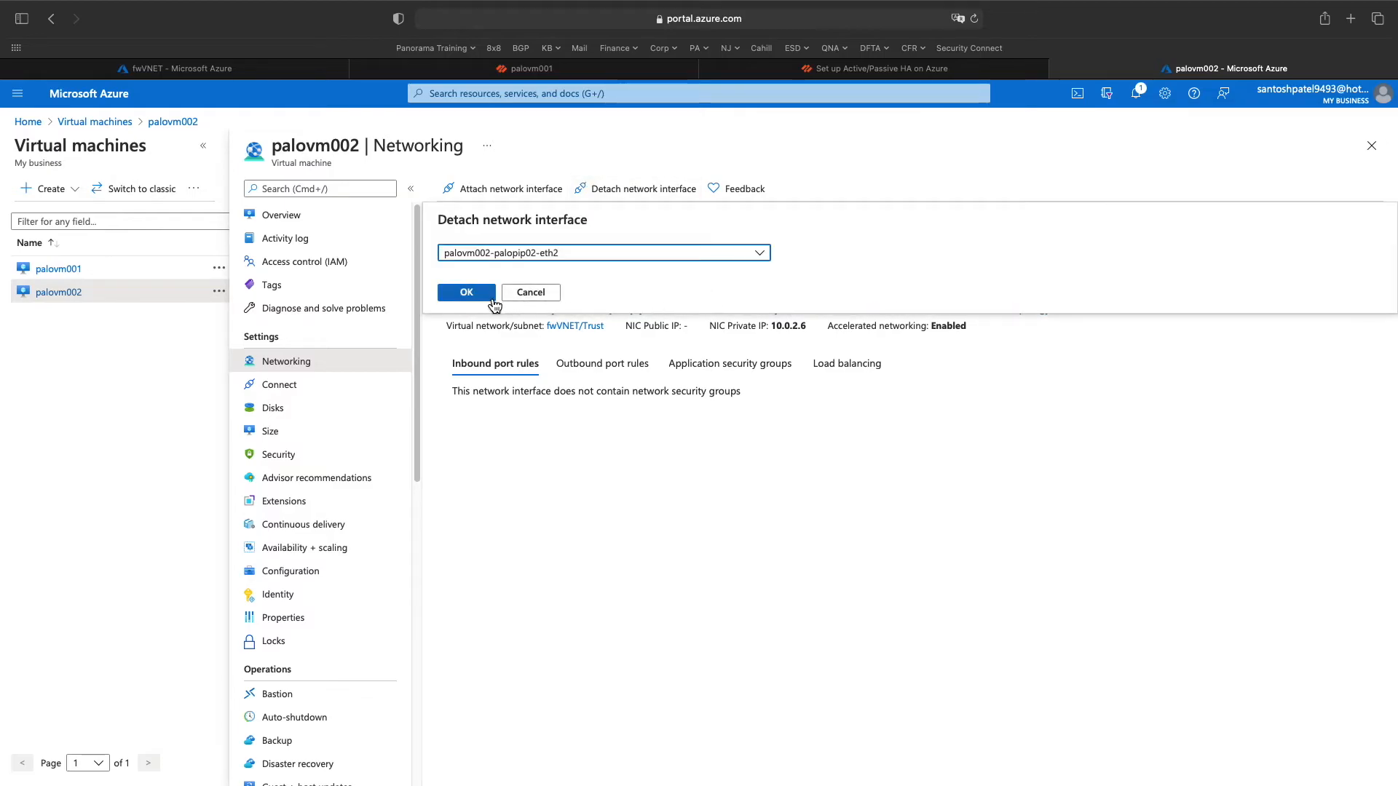
{"action": "left_click", "coordinate": [460, 290]}
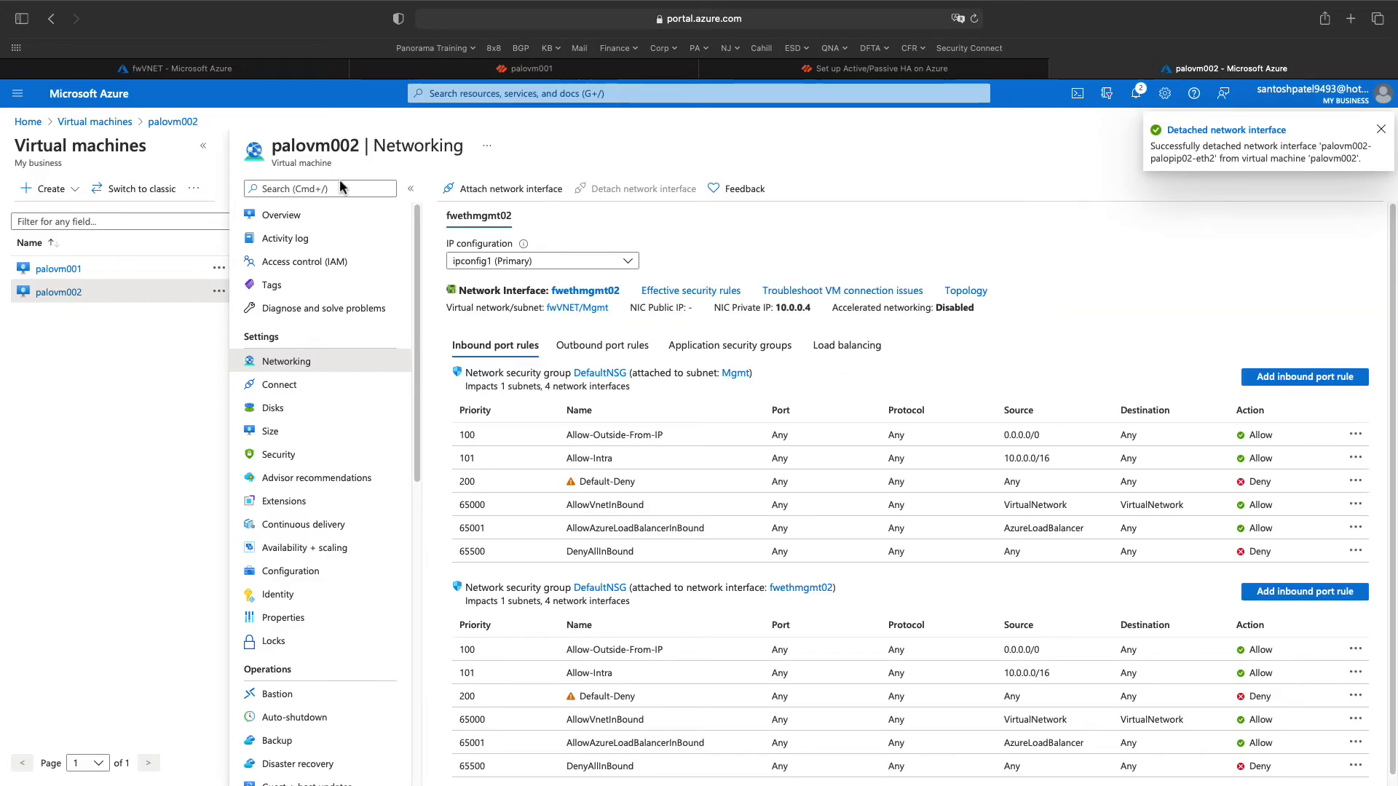
- Attach network interfaces fwuntrust02, fwtrust02 and fwha02 to palovm002
{"action": "left_click", "coordinate": [482, 194]}
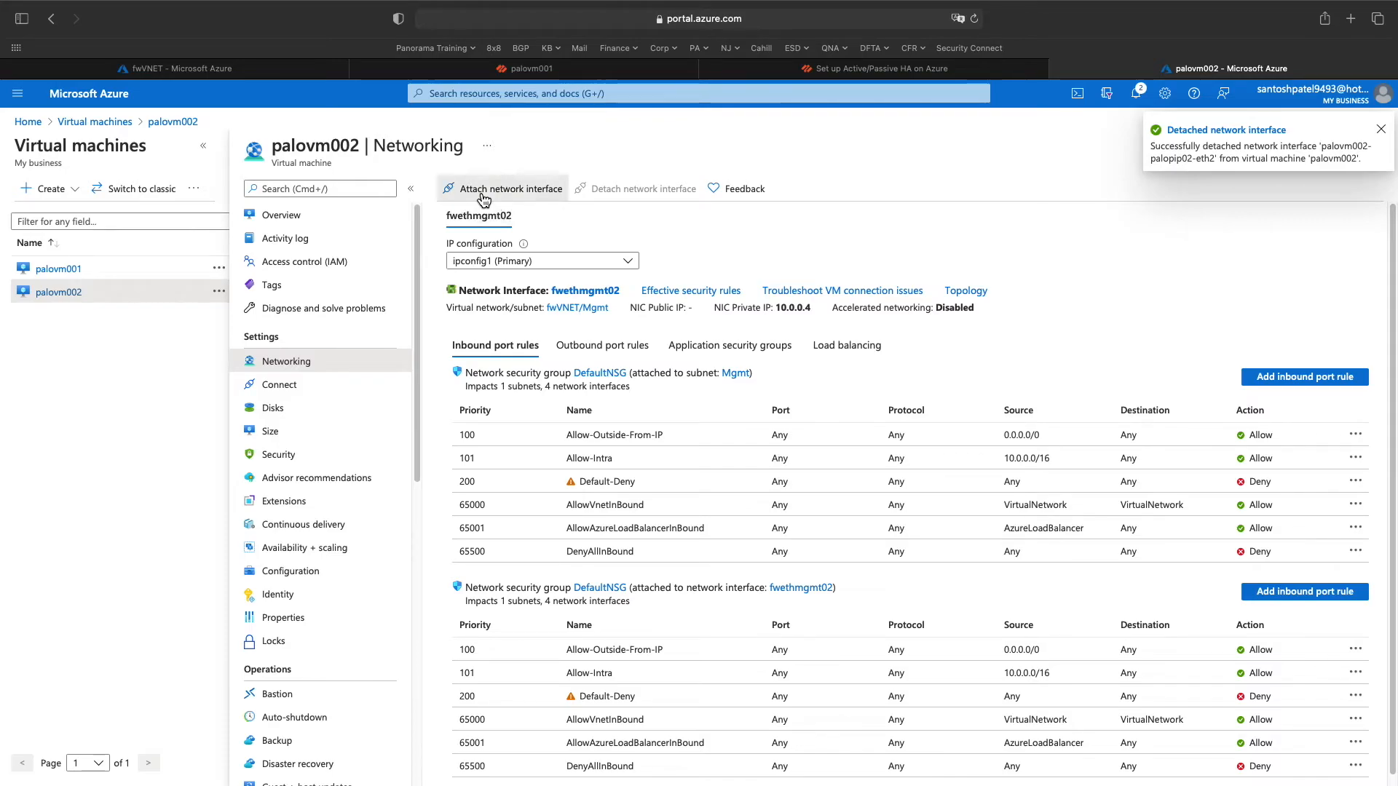
{"action": "left_click", "coordinate": [757, 270]}
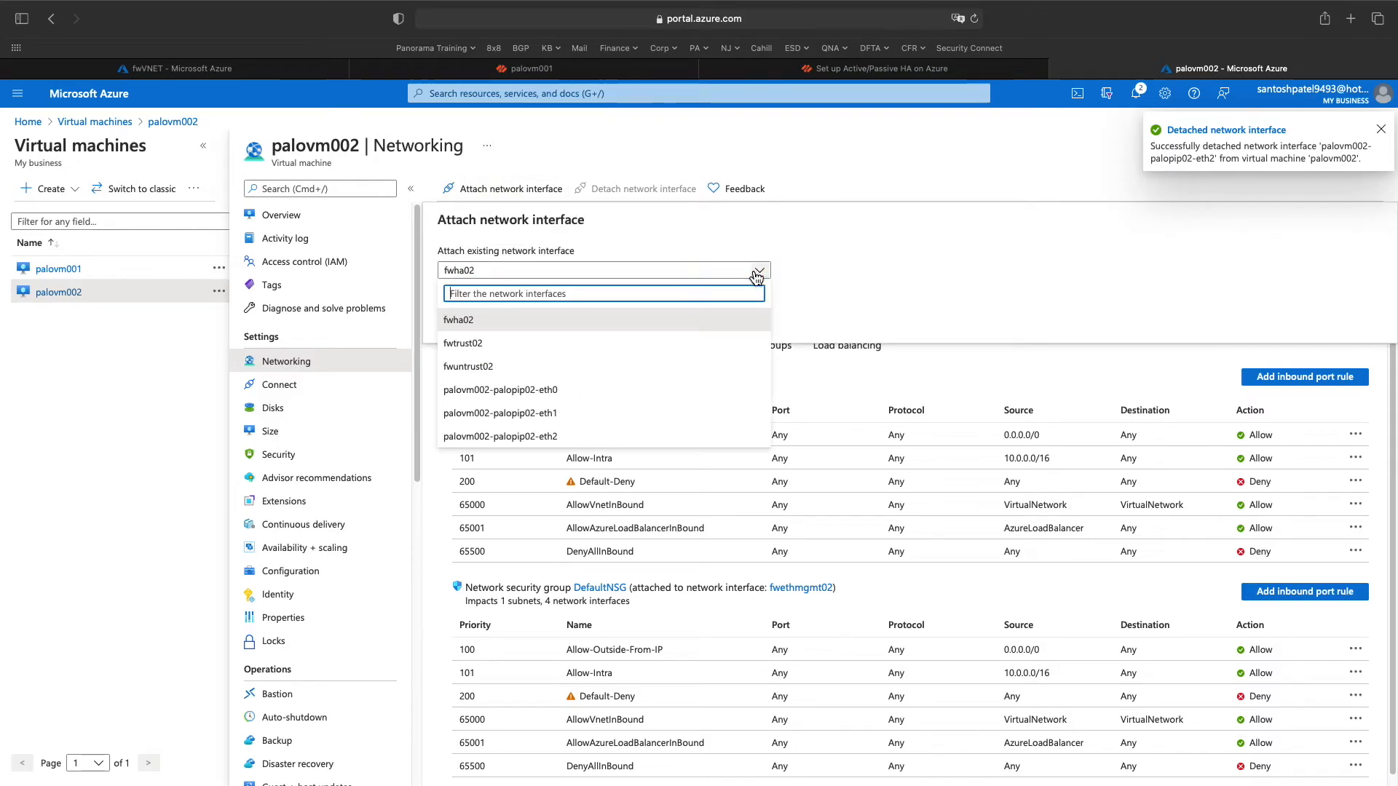
{"action": "left_click", "coordinate": [484, 366]}
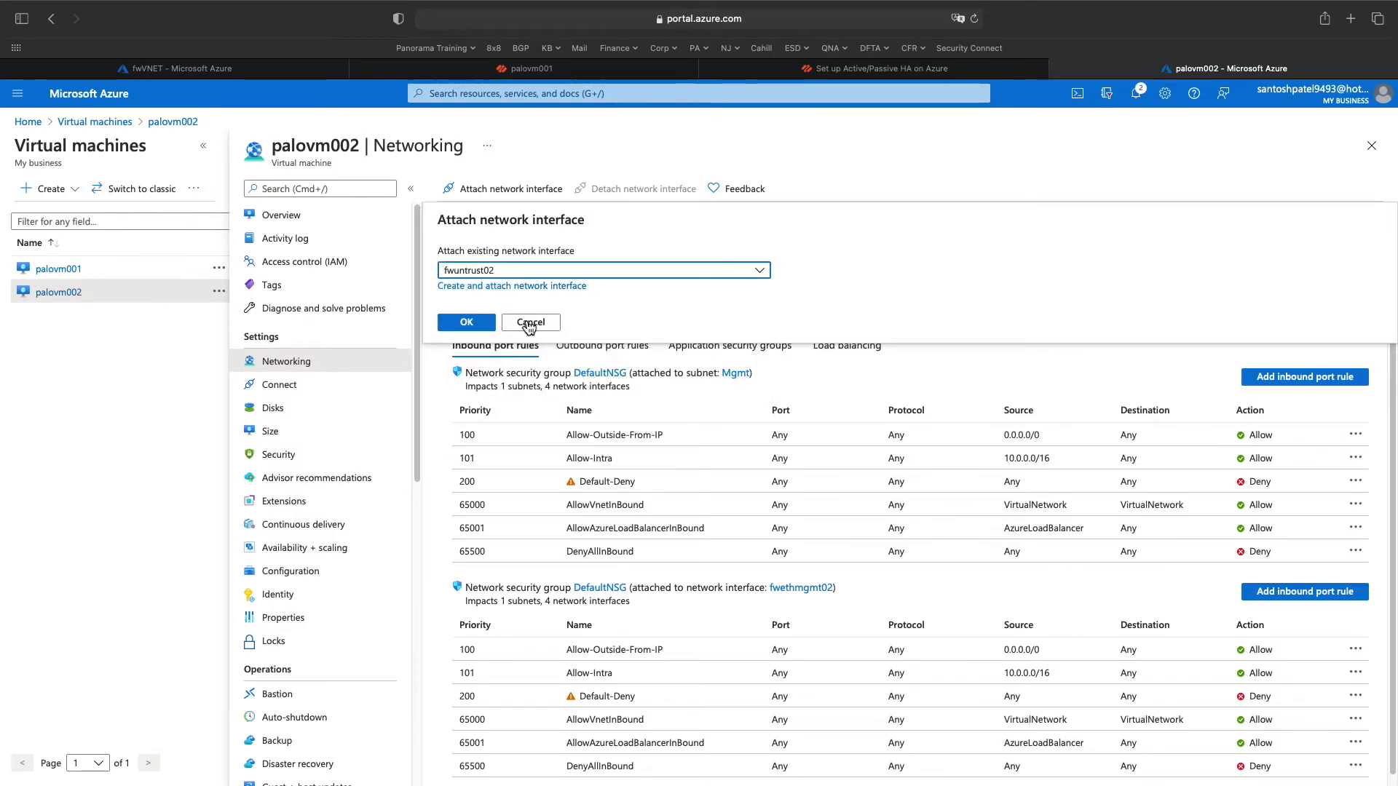
{"action": "left_click", "coordinate": [472, 324]}
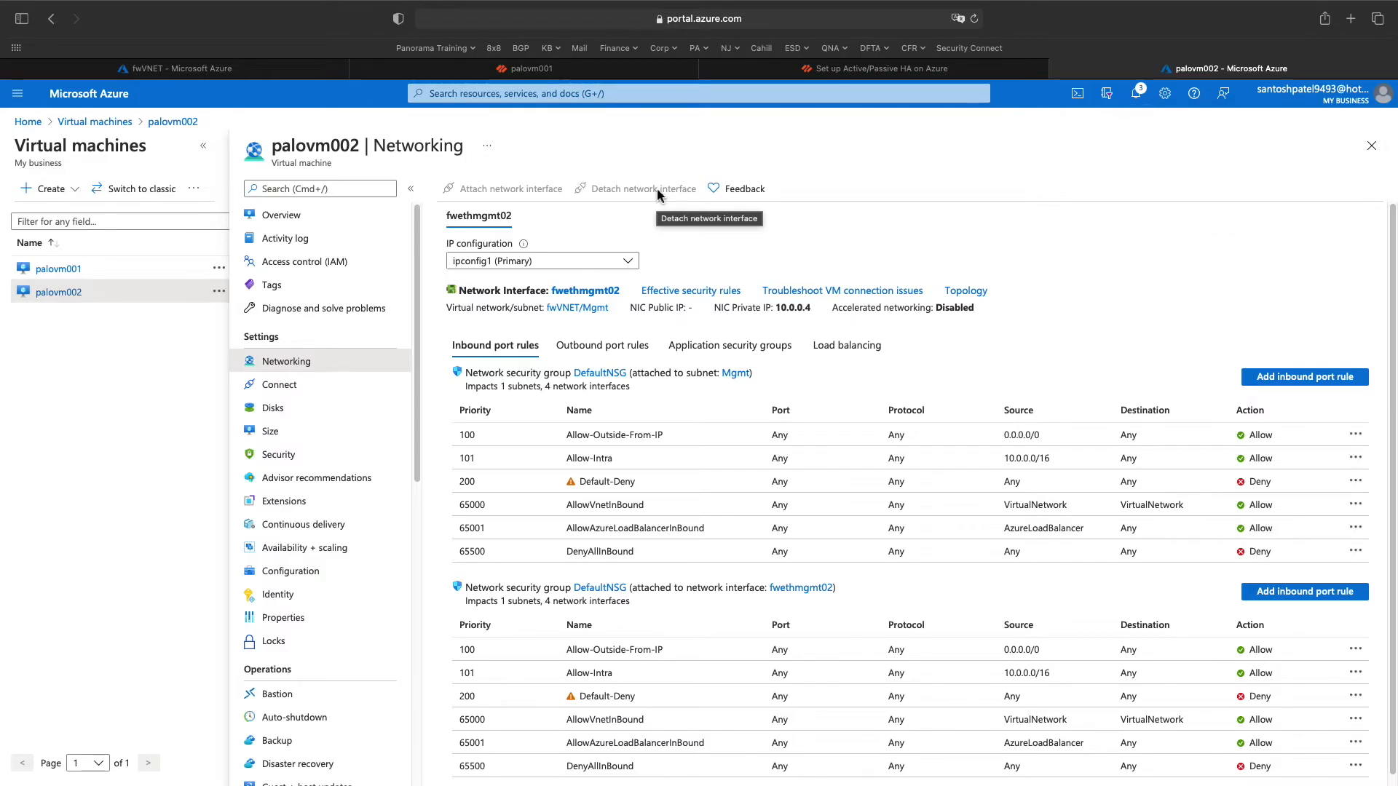
{"action": "left_click", "coordinate": [1135, 94]}
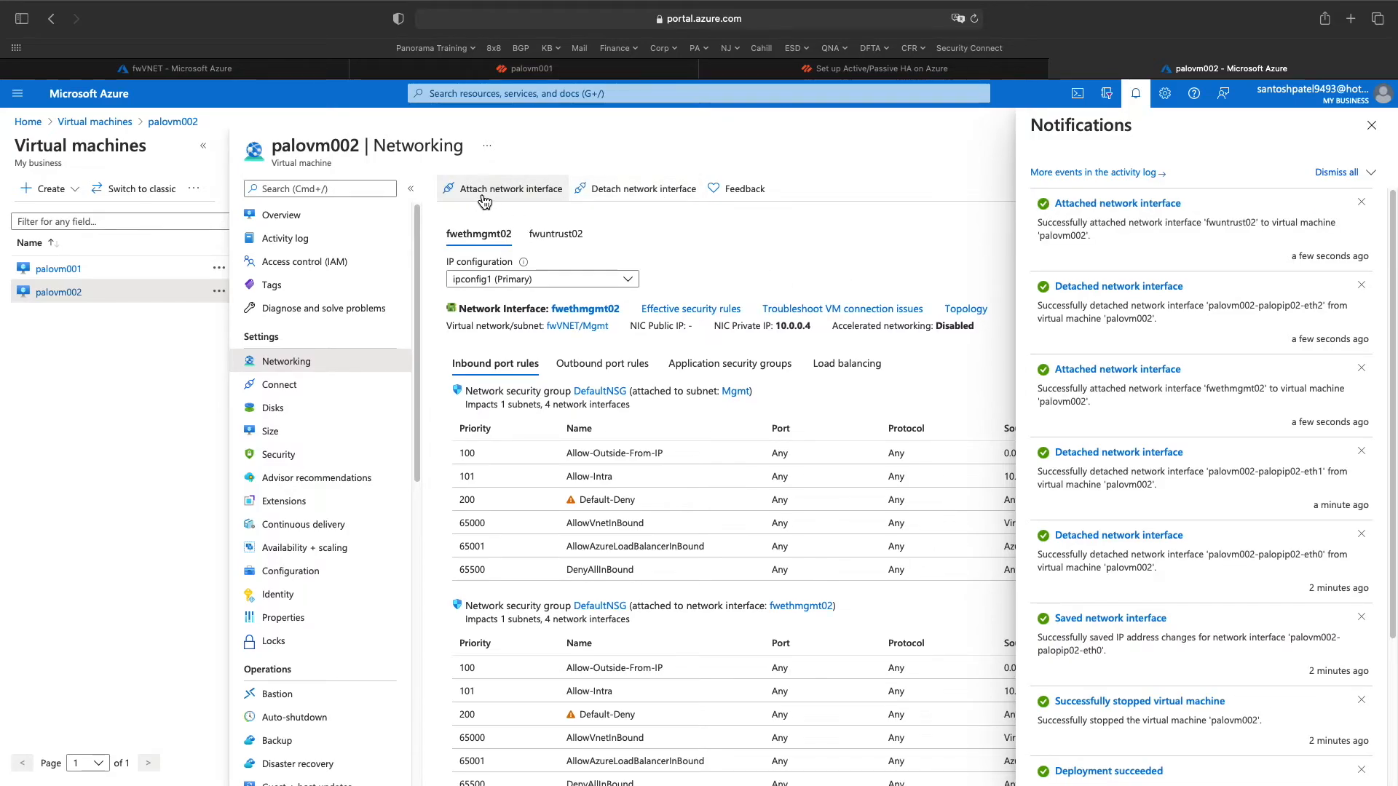
{"action": "left_click", "coordinate": [484, 198]}
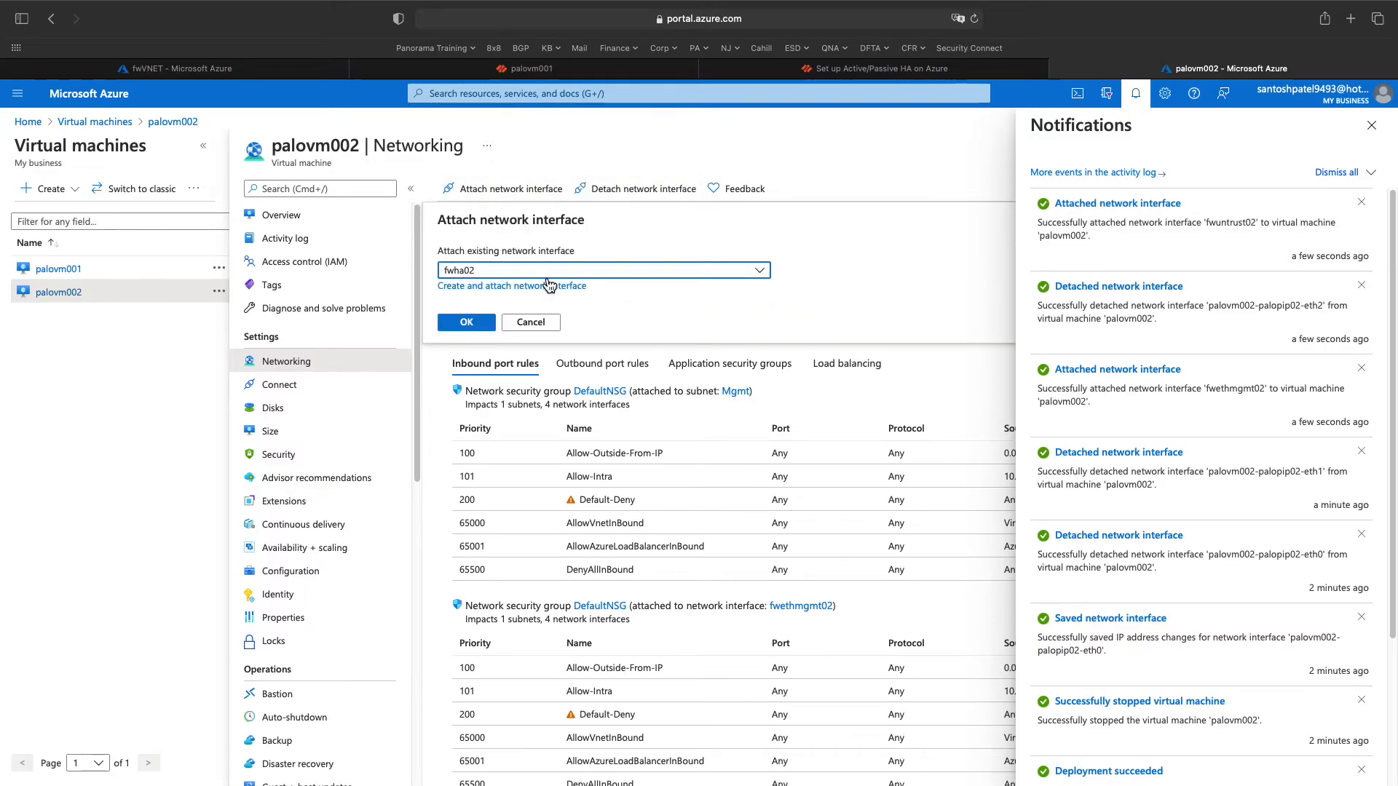
{"action": "left_click", "coordinate": [757, 271]}
{"action": "left_click", "coordinate": [523, 347]}
{"action": "left_click", "coordinate": [490, 325]}
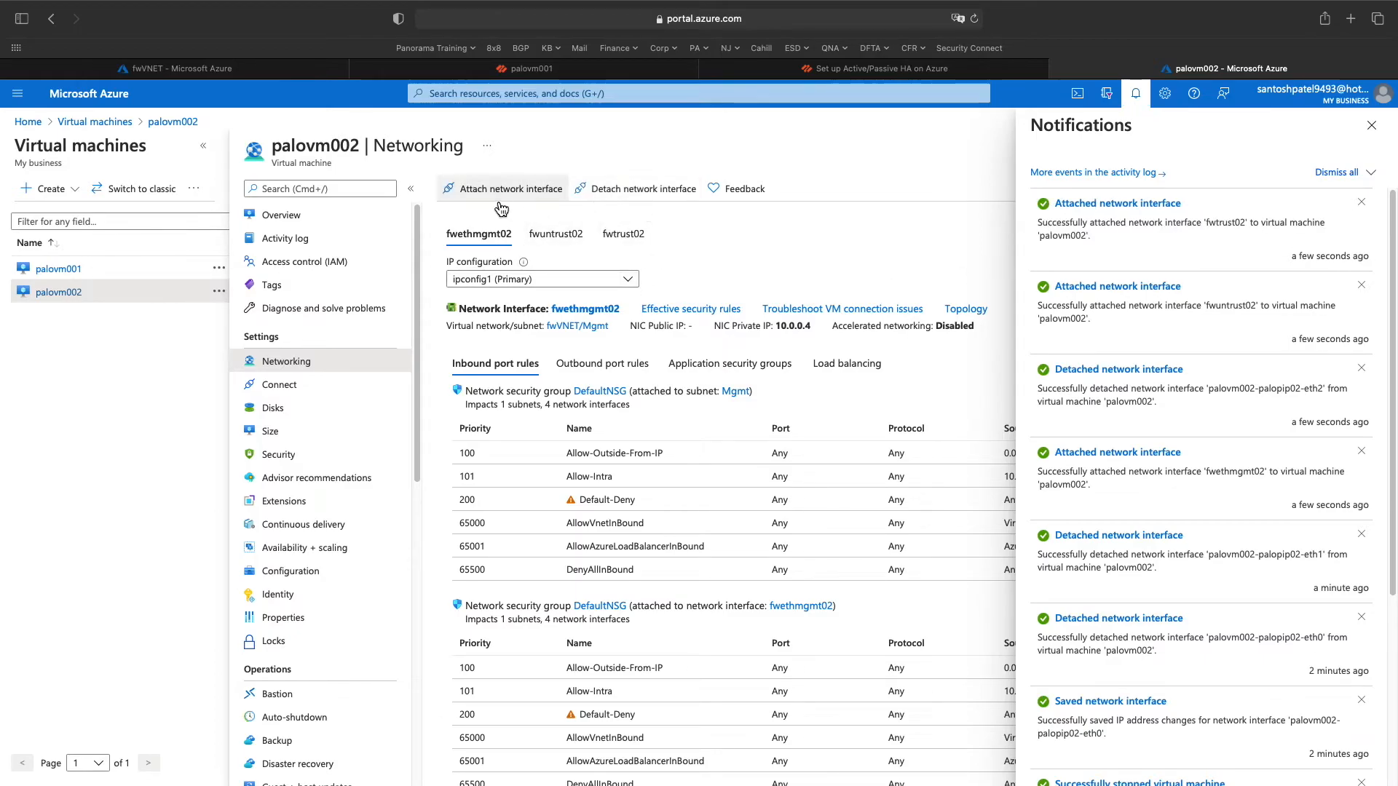
{"action": "left_click", "coordinate": [501, 191]}
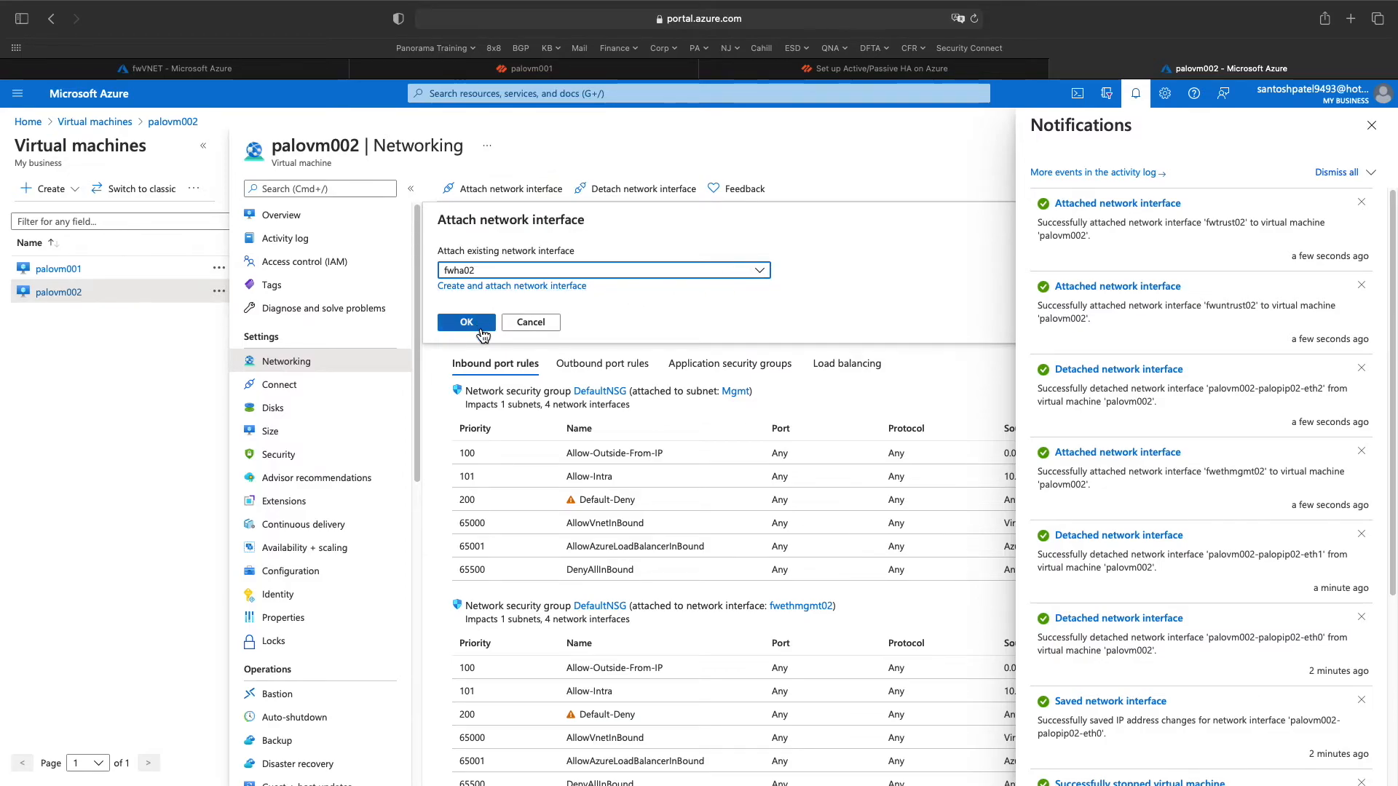
{"action": "left_click", "coordinate": [467, 323]}
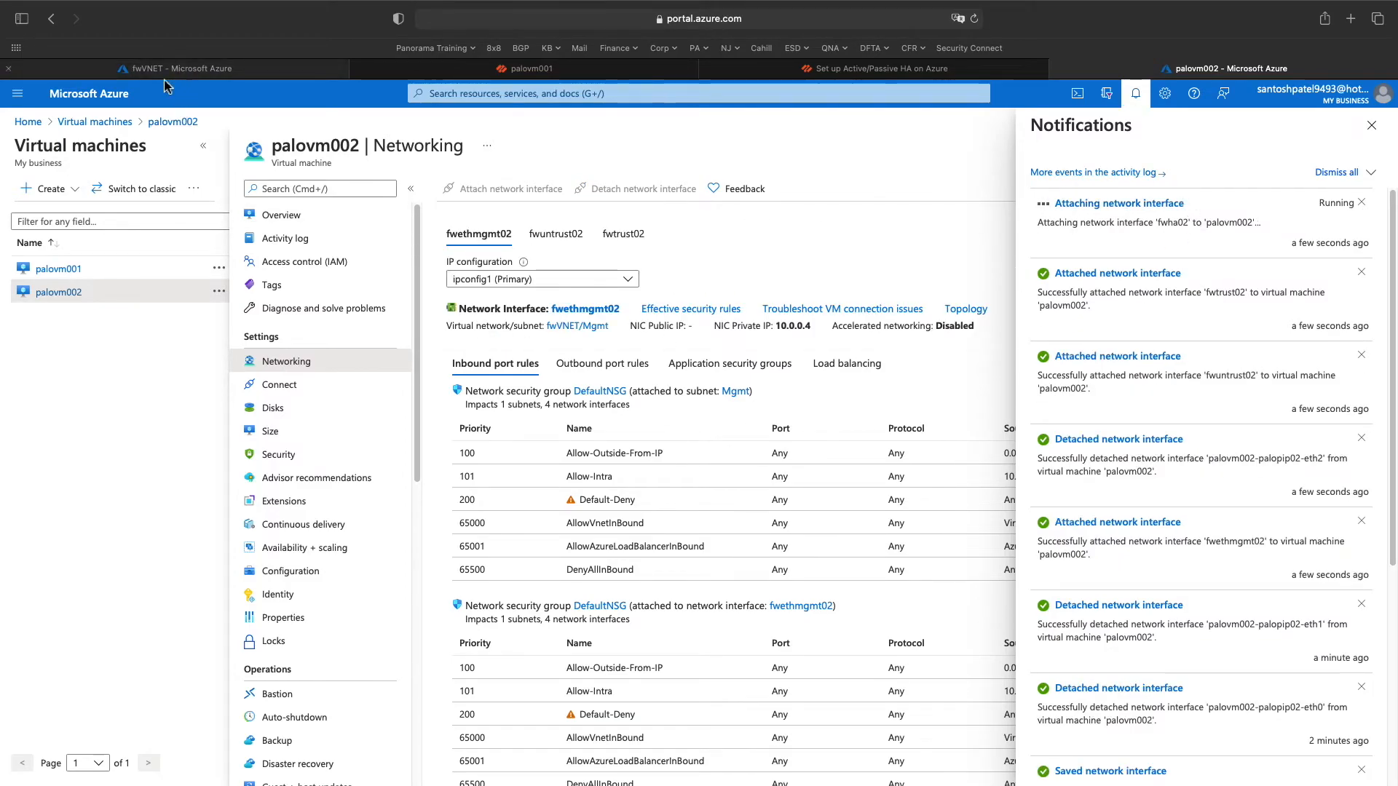
- From the Network interfaces list, delete palovm002-palopip02-eth0 and eth1
{"action": "left_click", "coordinate": [458, 93]}
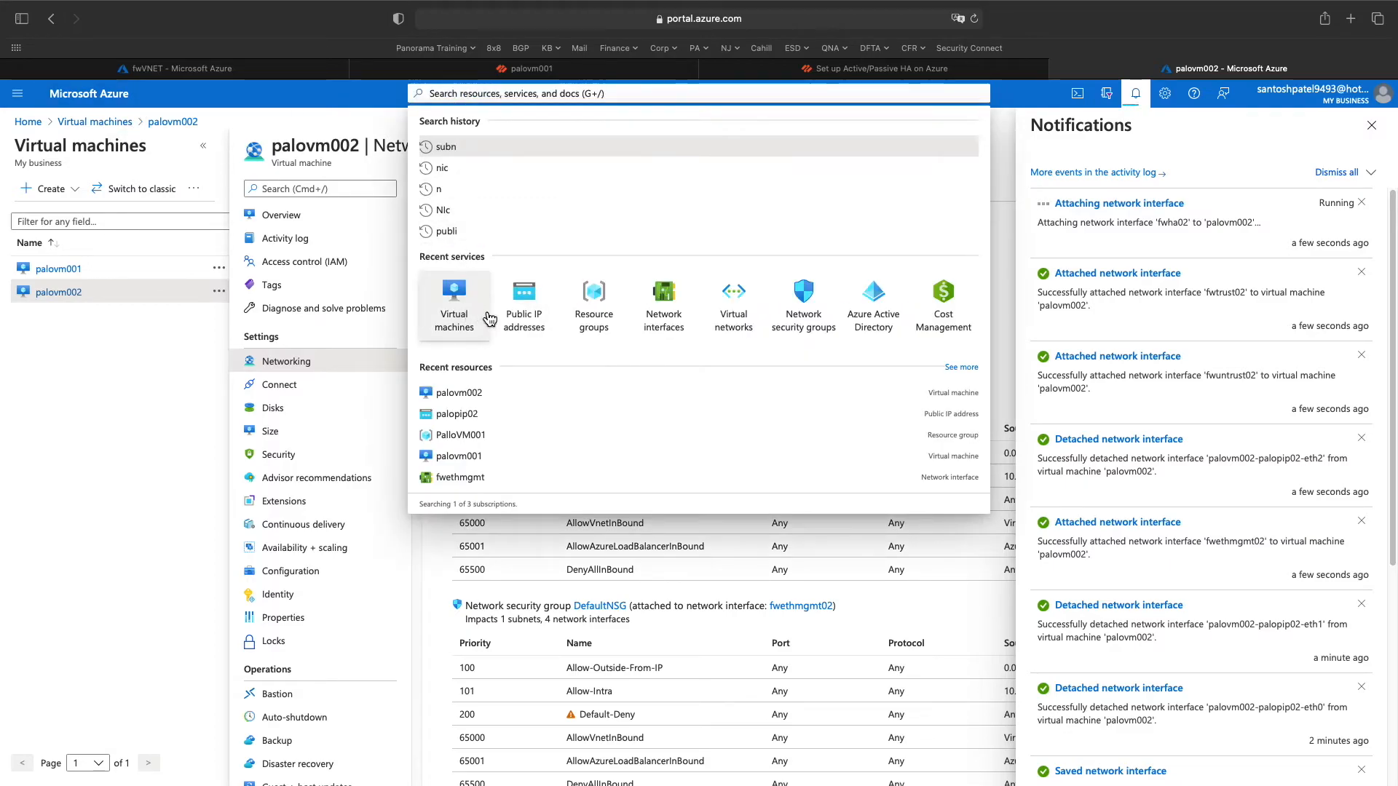
{"action": "left_click", "coordinate": [655, 312]}
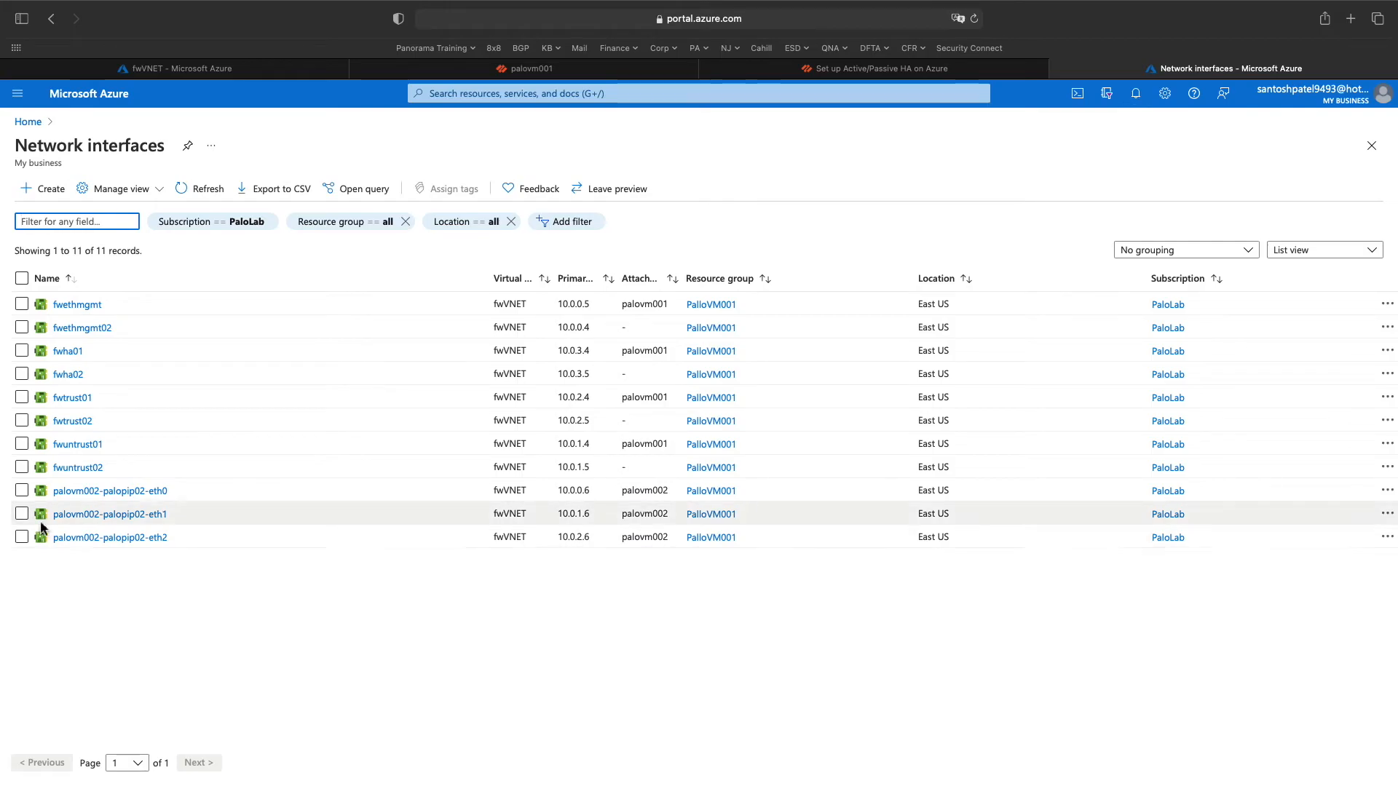
{"action": "left_click", "coordinate": [146, 491]}
{"action": "left_click", "coordinate": [532, 202]}
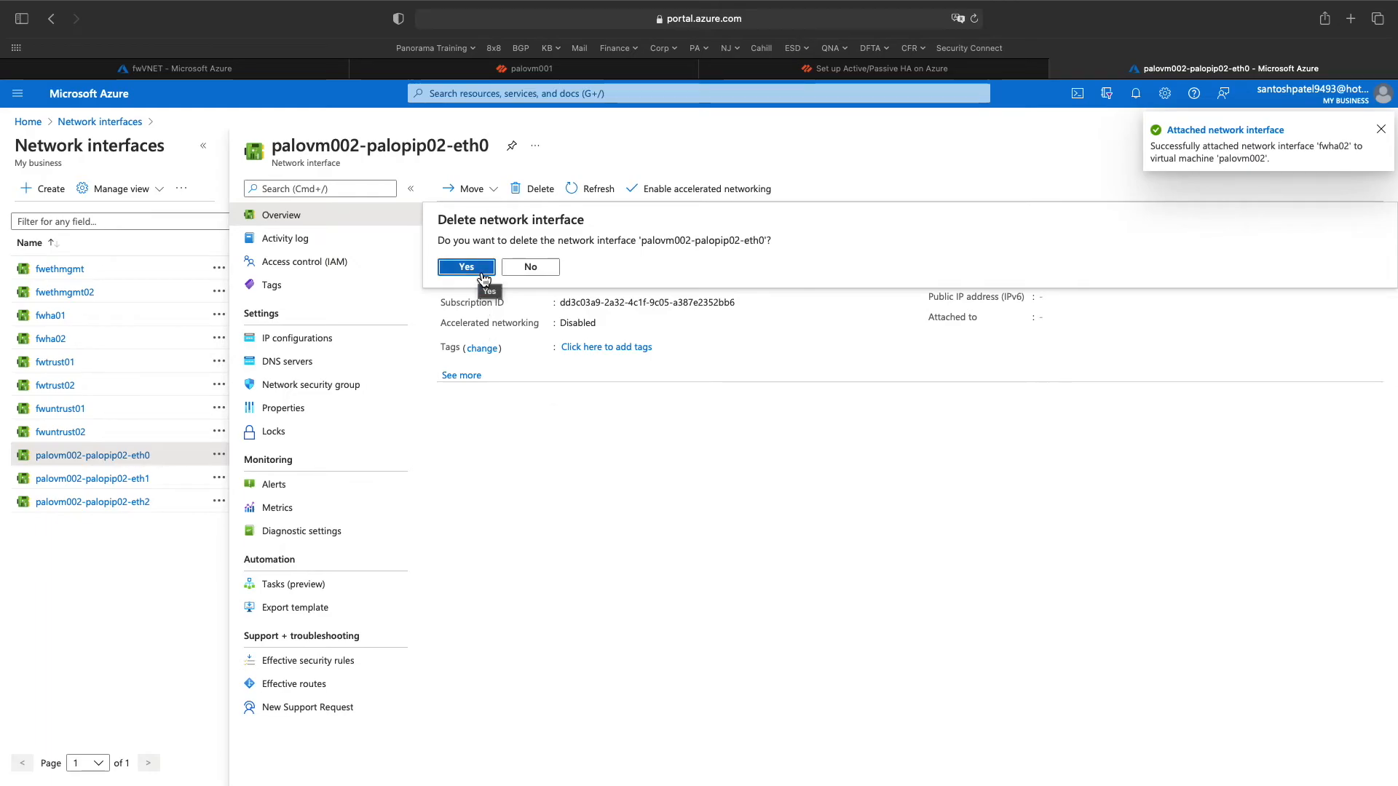
{"action": "left_click", "coordinate": [466, 266]}
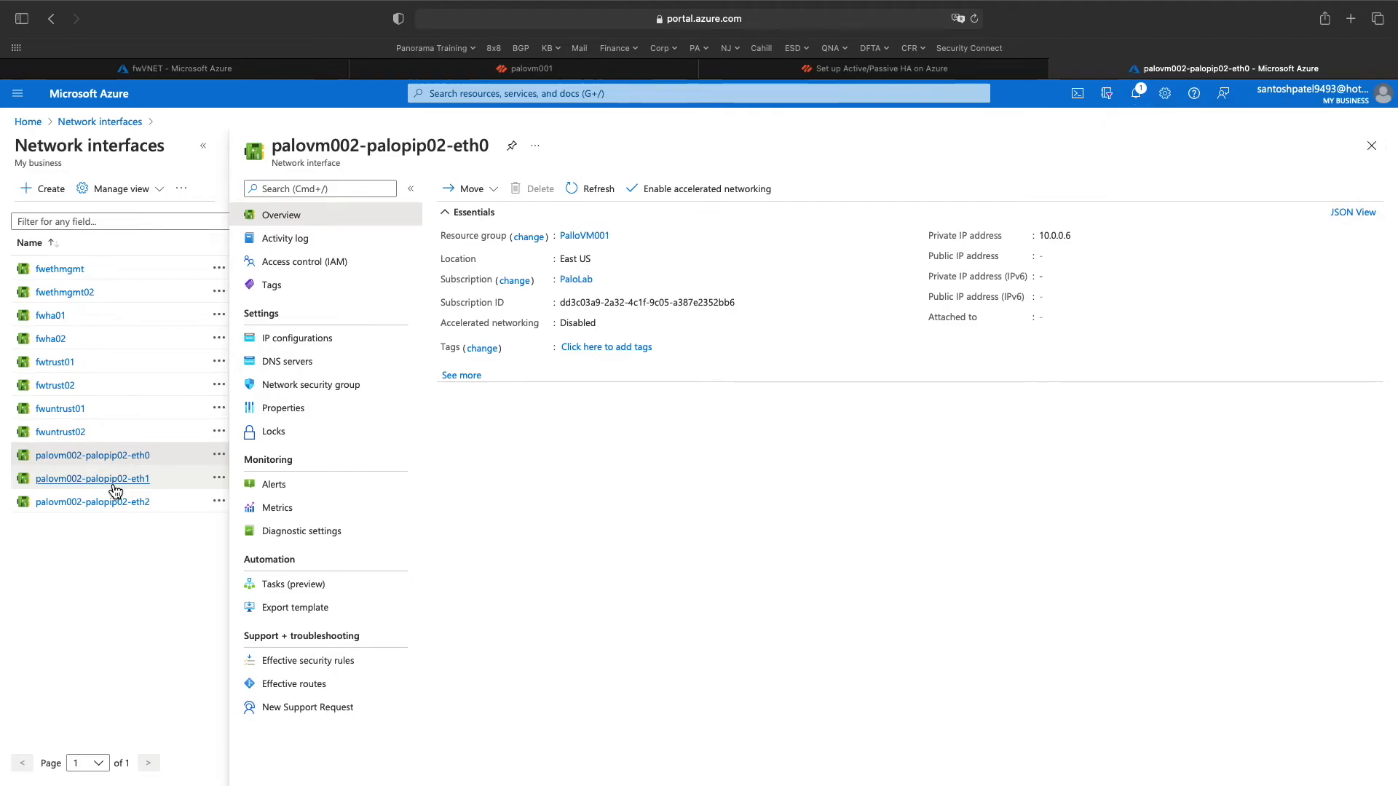
{"action": "left_click", "coordinate": [114, 487]}
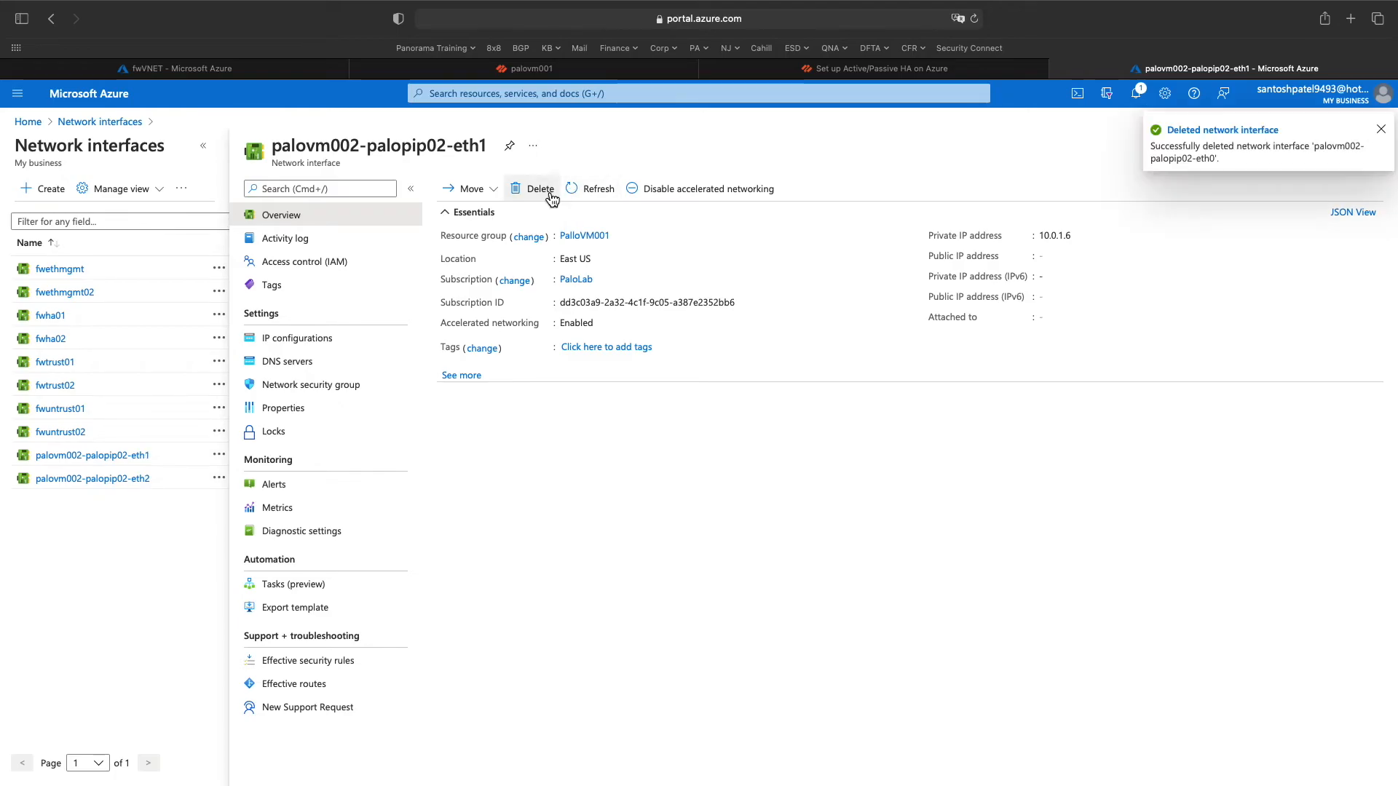
{"action": "left_click", "coordinate": [540, 189]}
{"action": "left_click", "coordinate": [467, 275]}
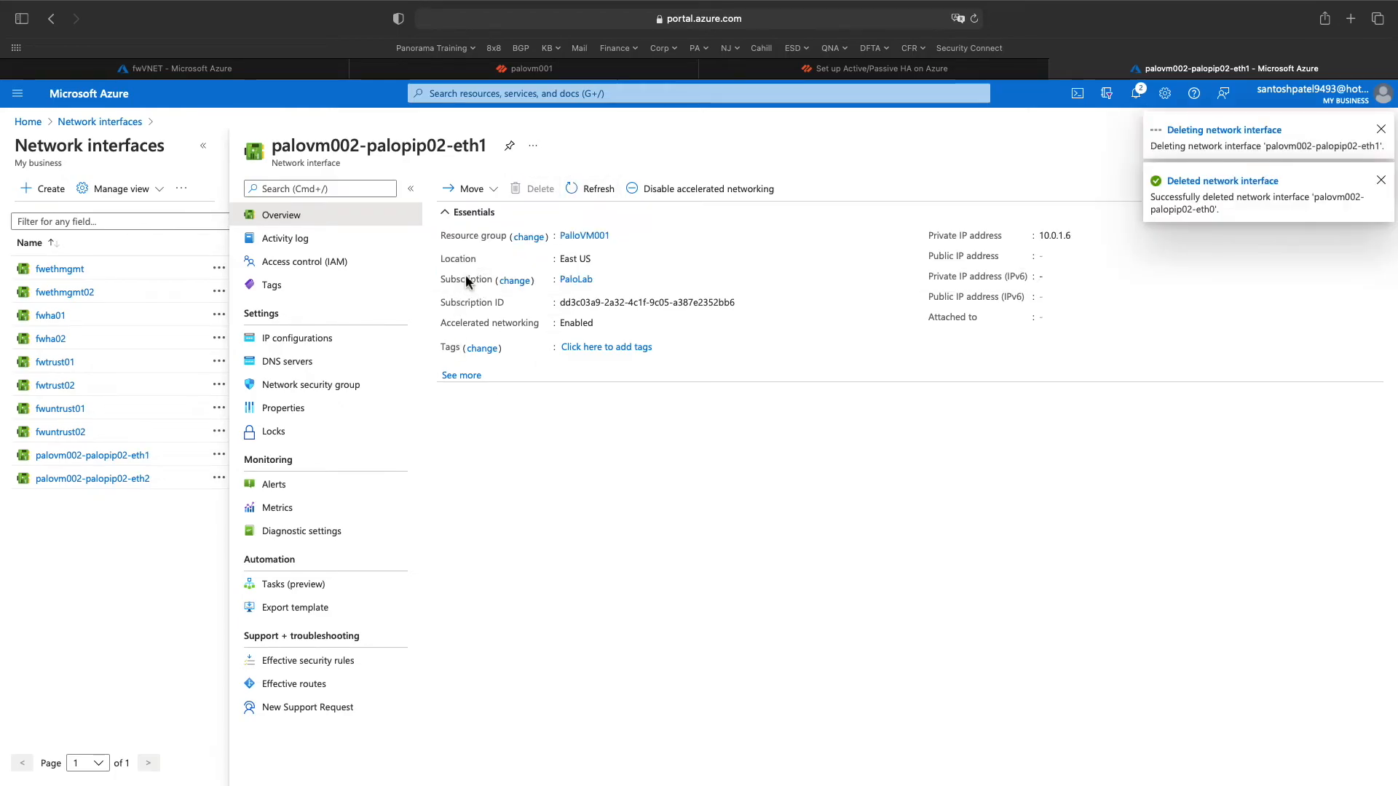
- Delete palovm002-palopip02-eth2 and confirm the deletions finished in the interfaces list
{"action": "left_click", "coordinate": [147, 483]}
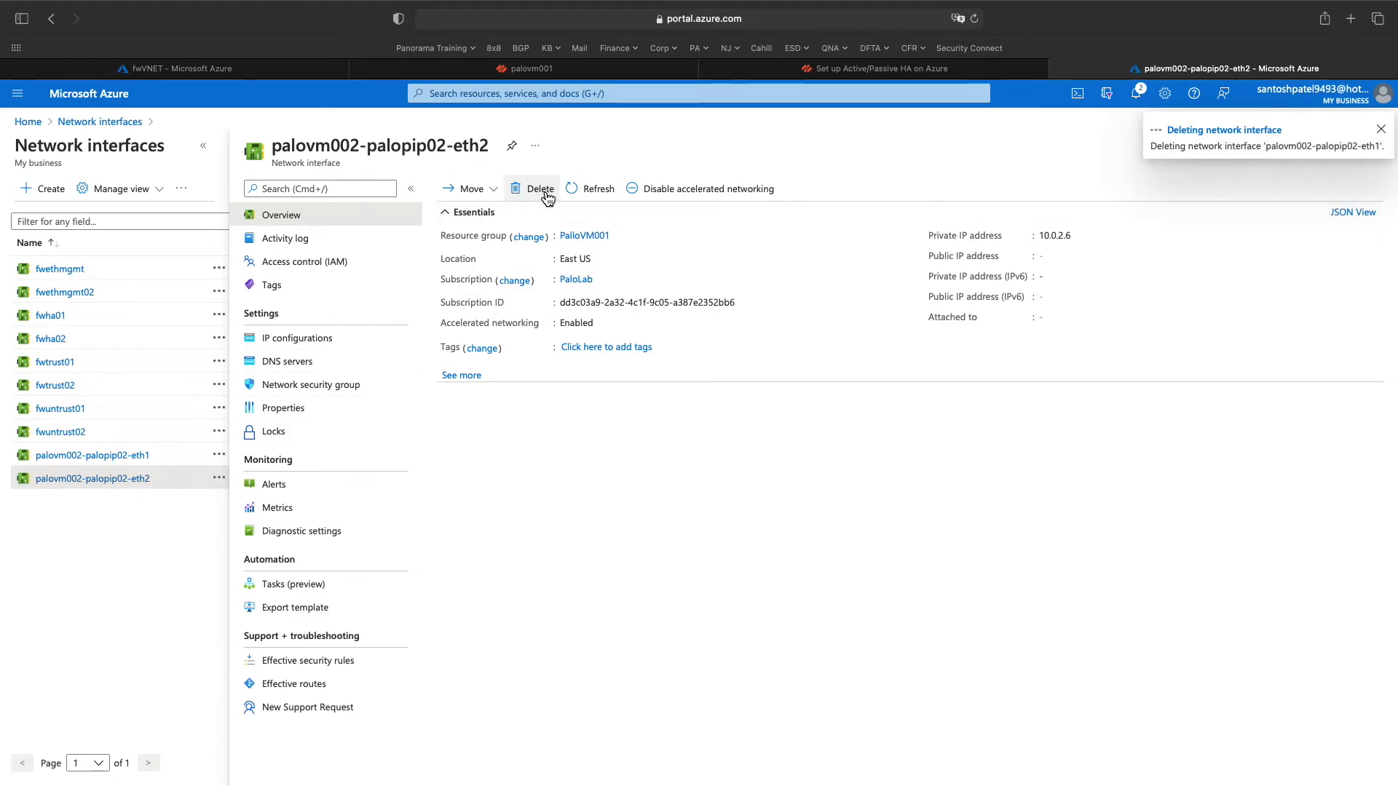
{"action": "left_click", "coordinate": [546, 194]}
{"action": "left_click", "coordinate": [467, 268]}
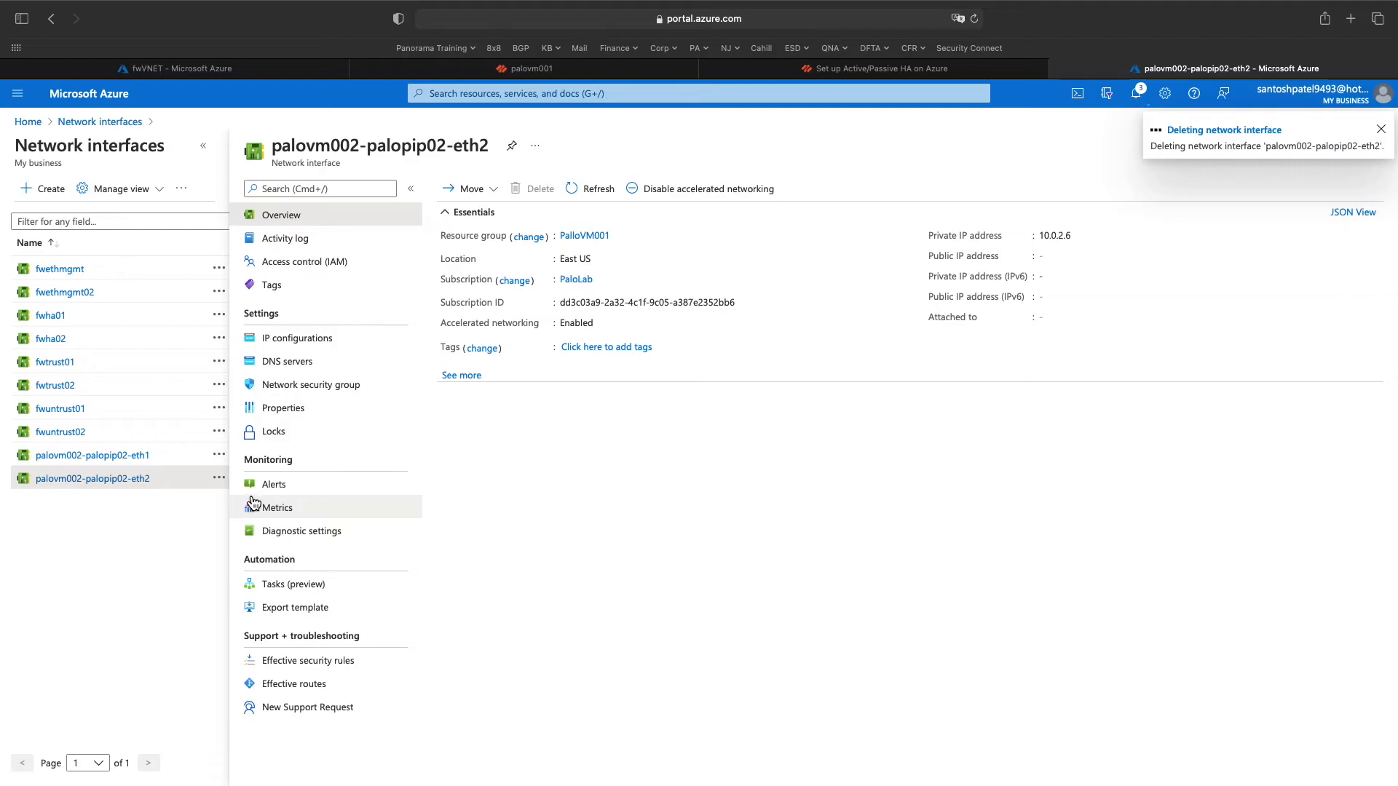
{"action": "left_click", "coordinate": [1249, 125]}
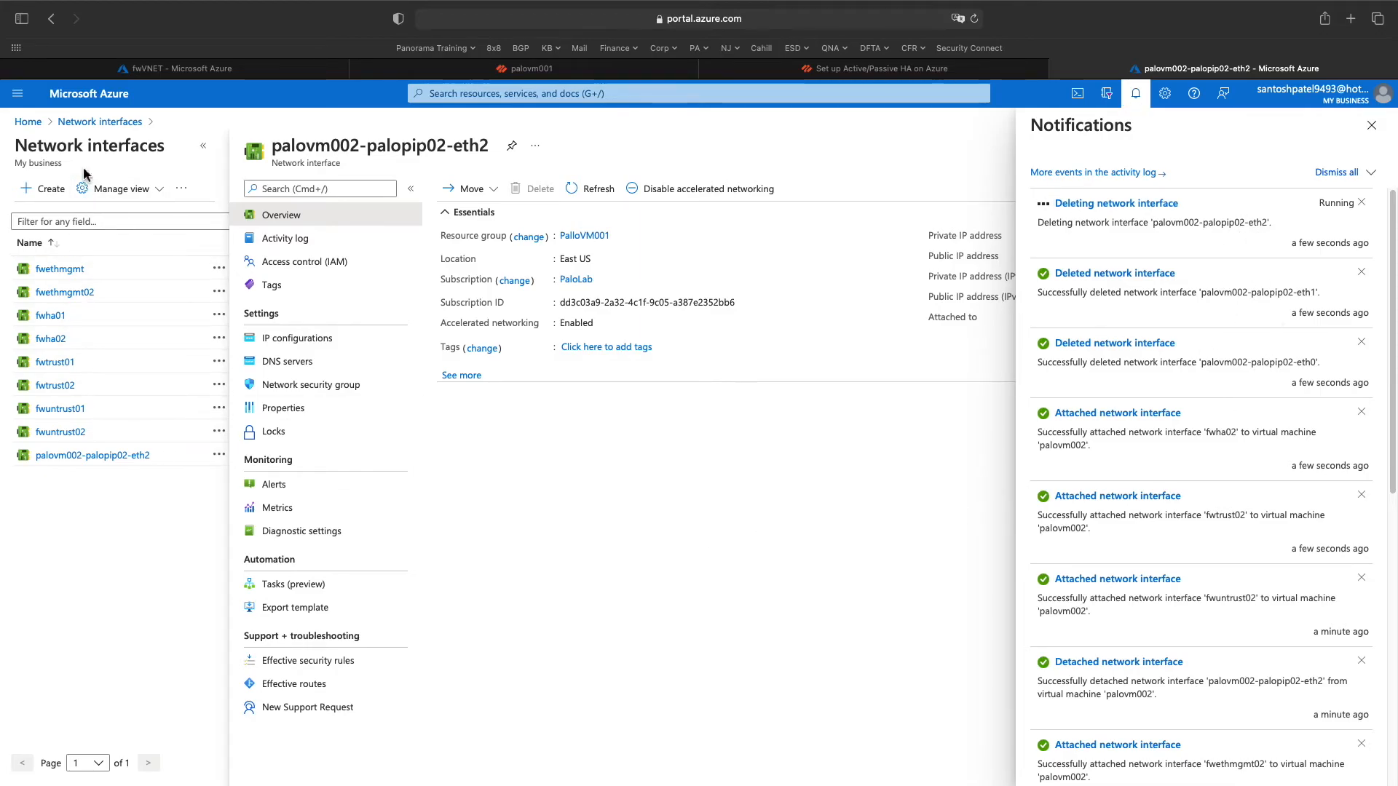
{"action": "left_click", "coordinate": [92, 124]}
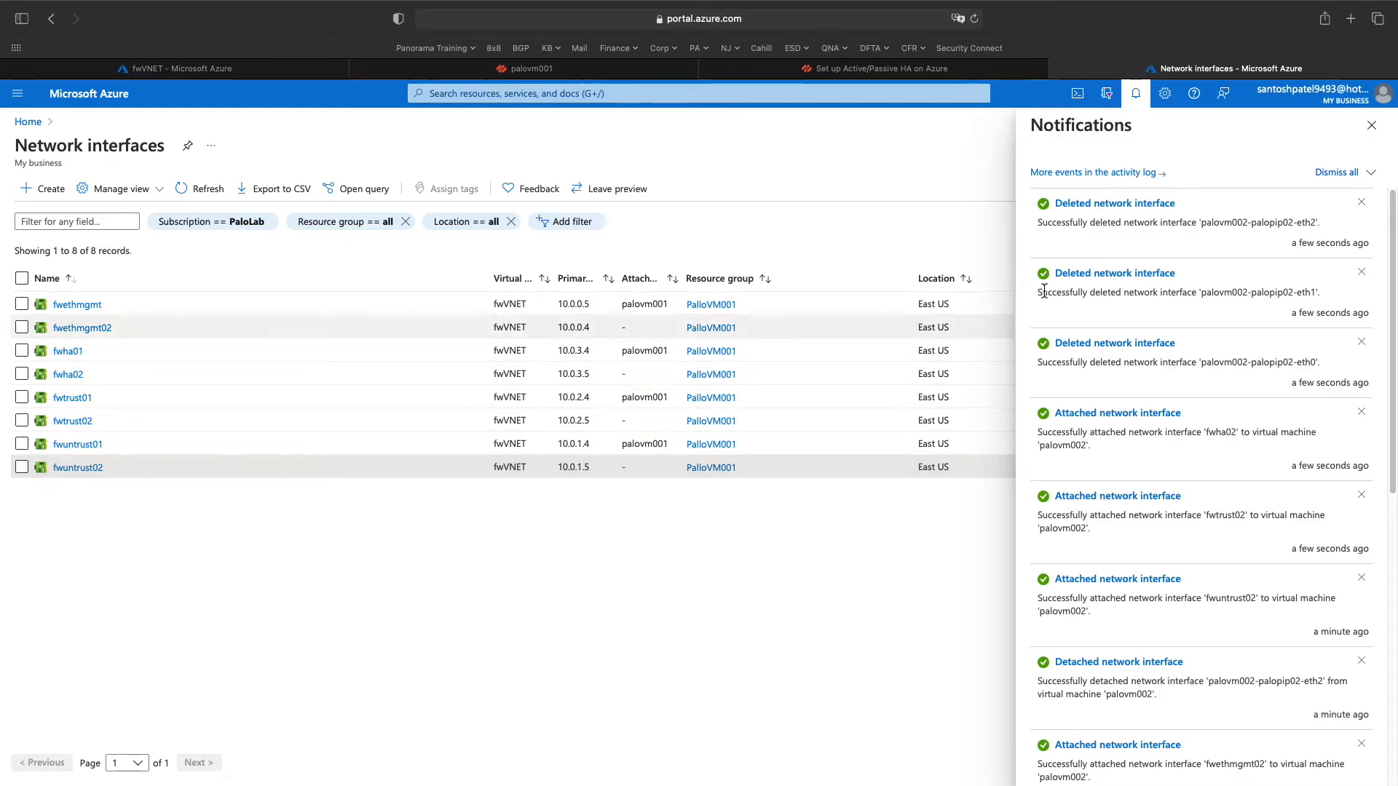
{"action": "left_click", "coordinate": [1372, 125]}
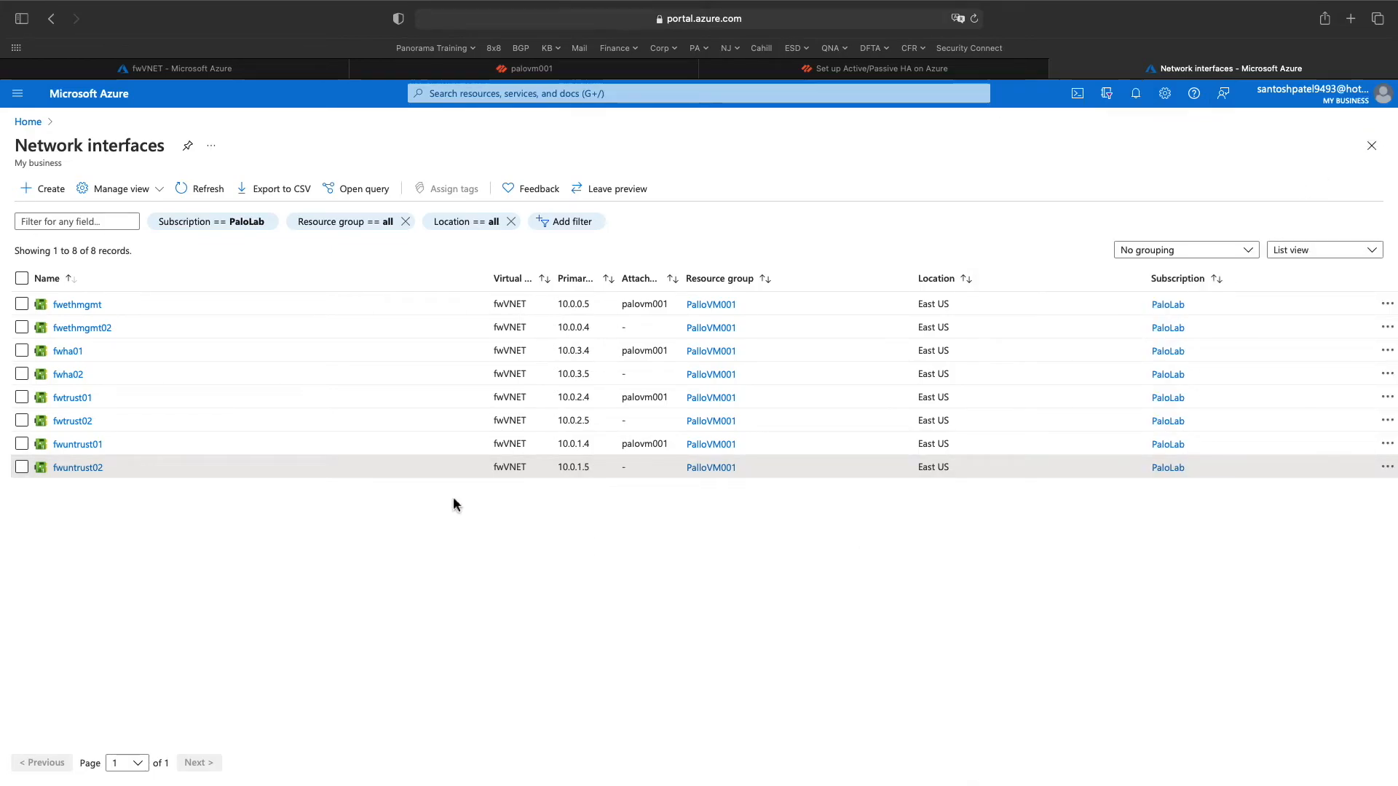
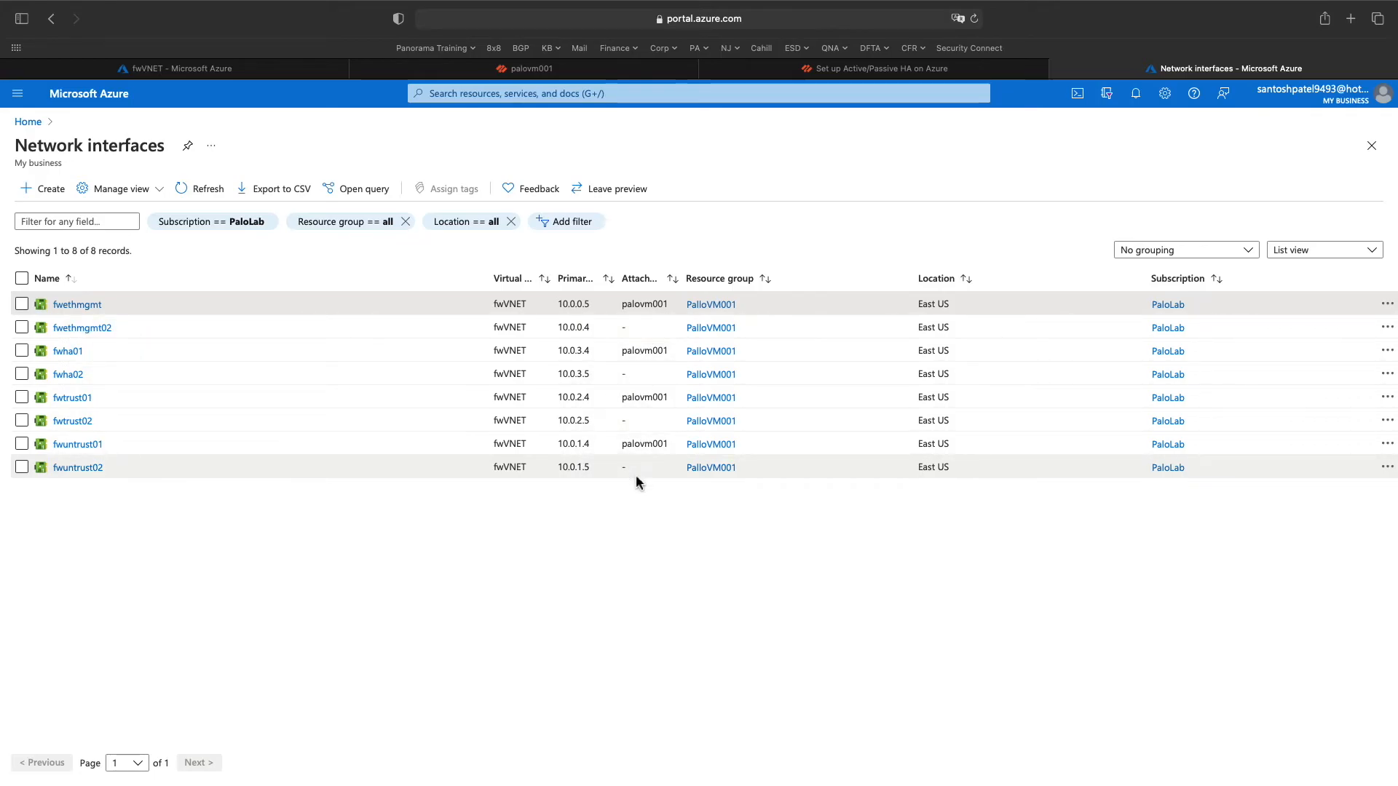
- Refresh the network interfaces list and return to the Azure home page
{"action": "left_click", "coordinate": [216, 191]}
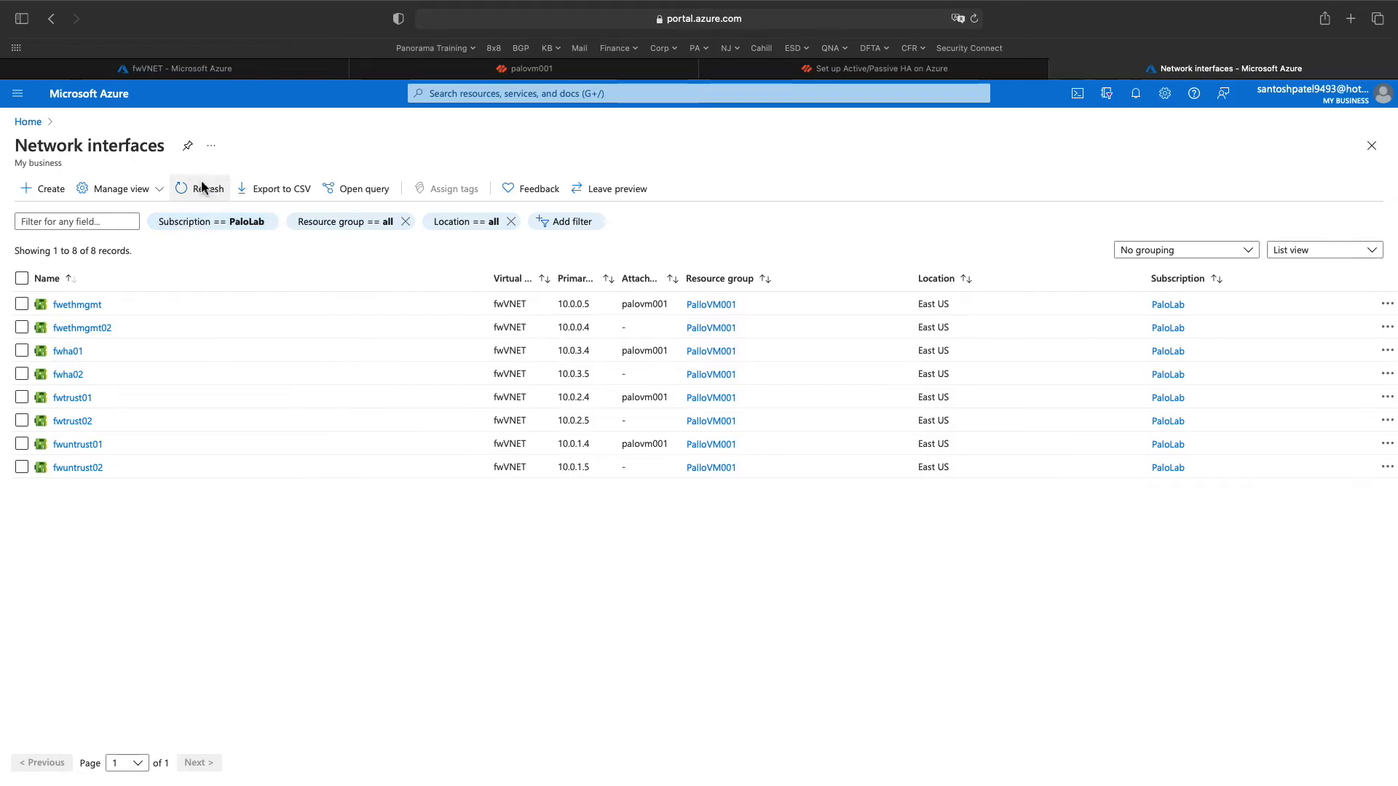
{"action": "left_click", "coordinate": [28, 122]}
- Open palovm002, review its Networking inbound port rules, and return to its Overview
{"action": "left_click", "coordinate": [500, 191]}
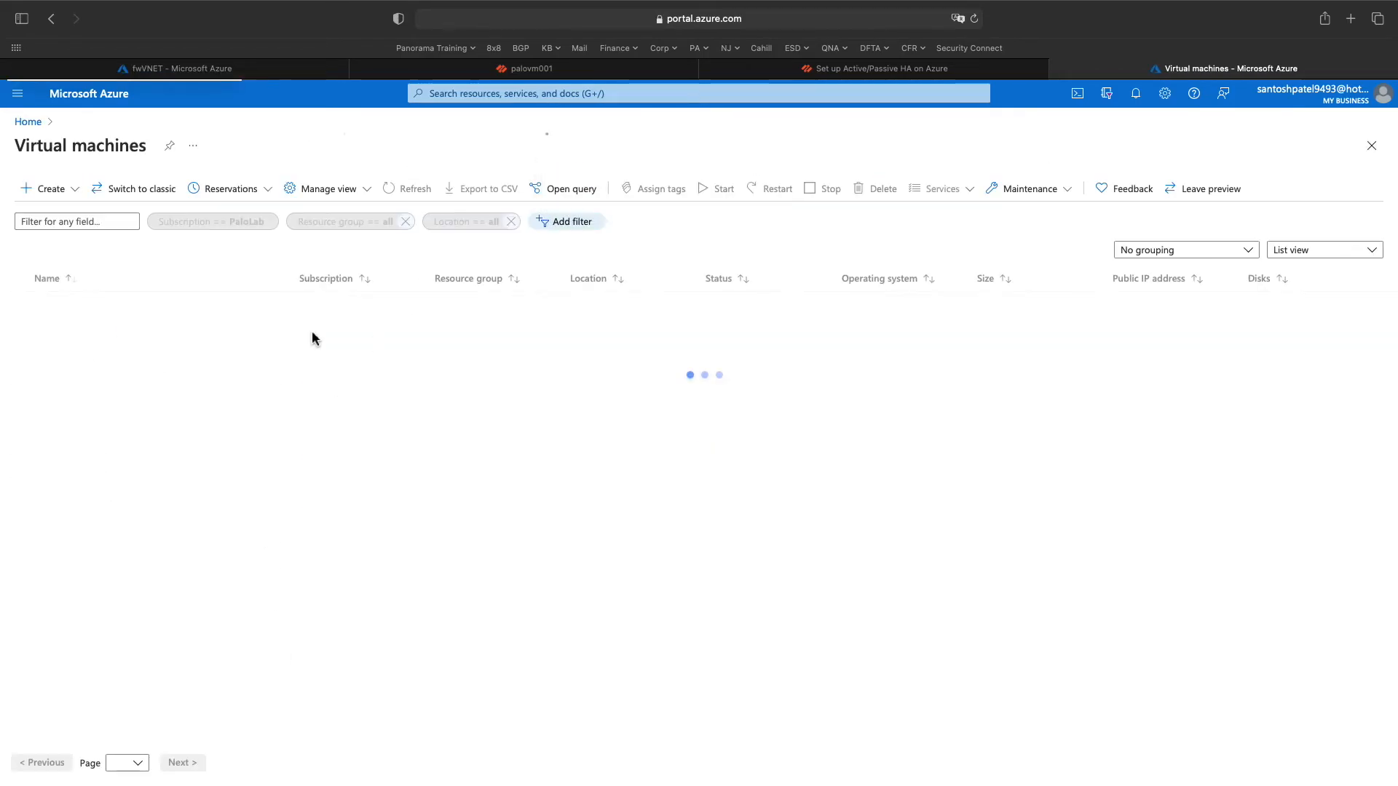
{"action": "left_click", "coordinate": [79, 329]}
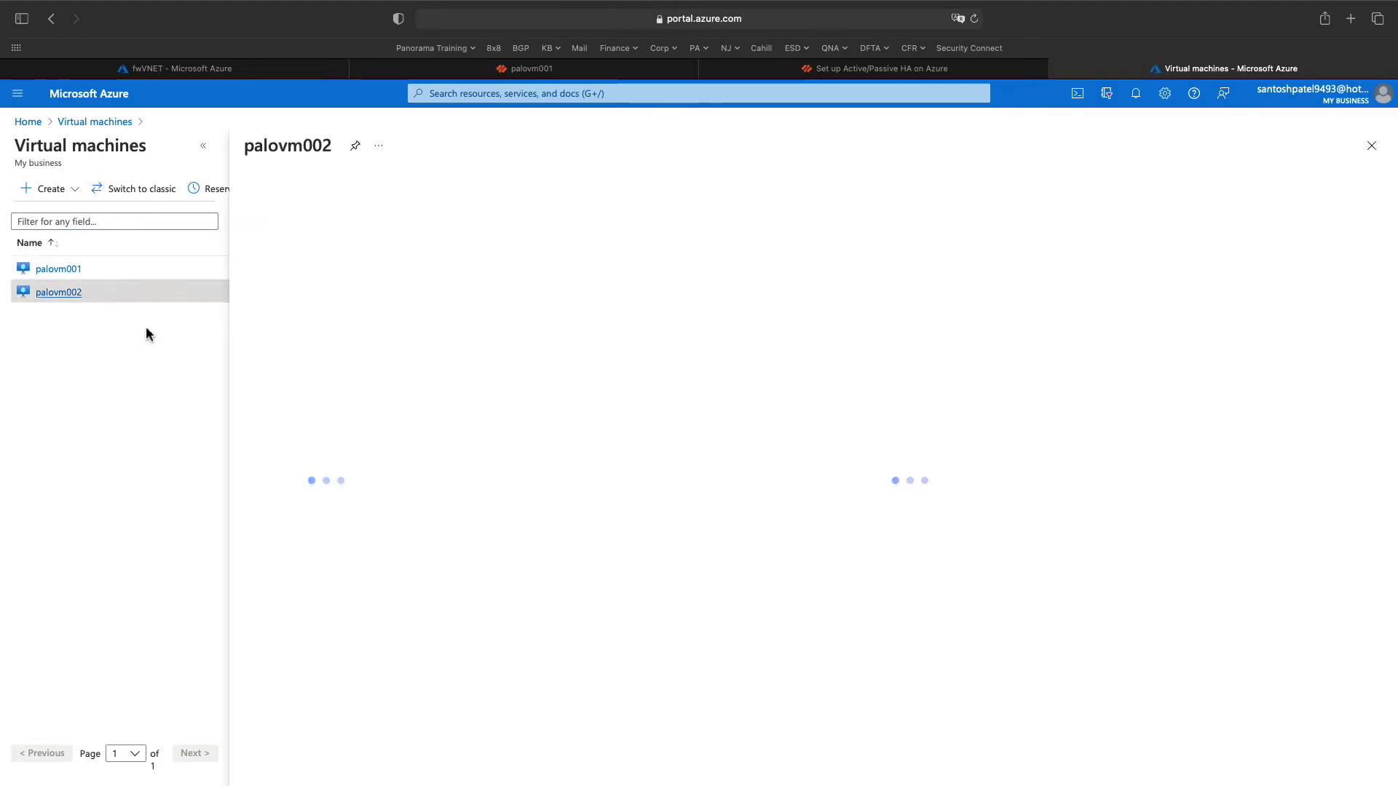
{"action": "left_click", "coordinate": [525, 189]}
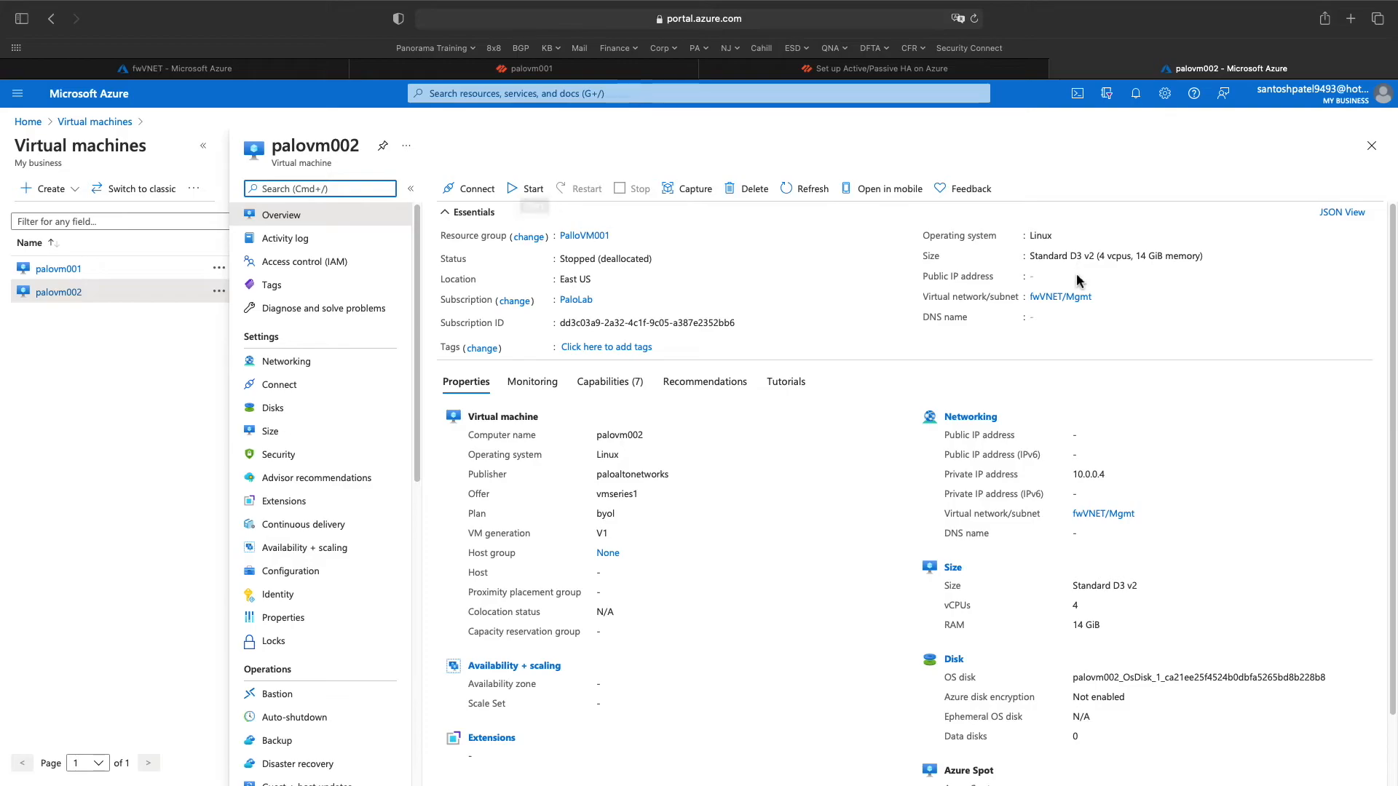
{"action": "left_click", "coordinate": [274, 363]}
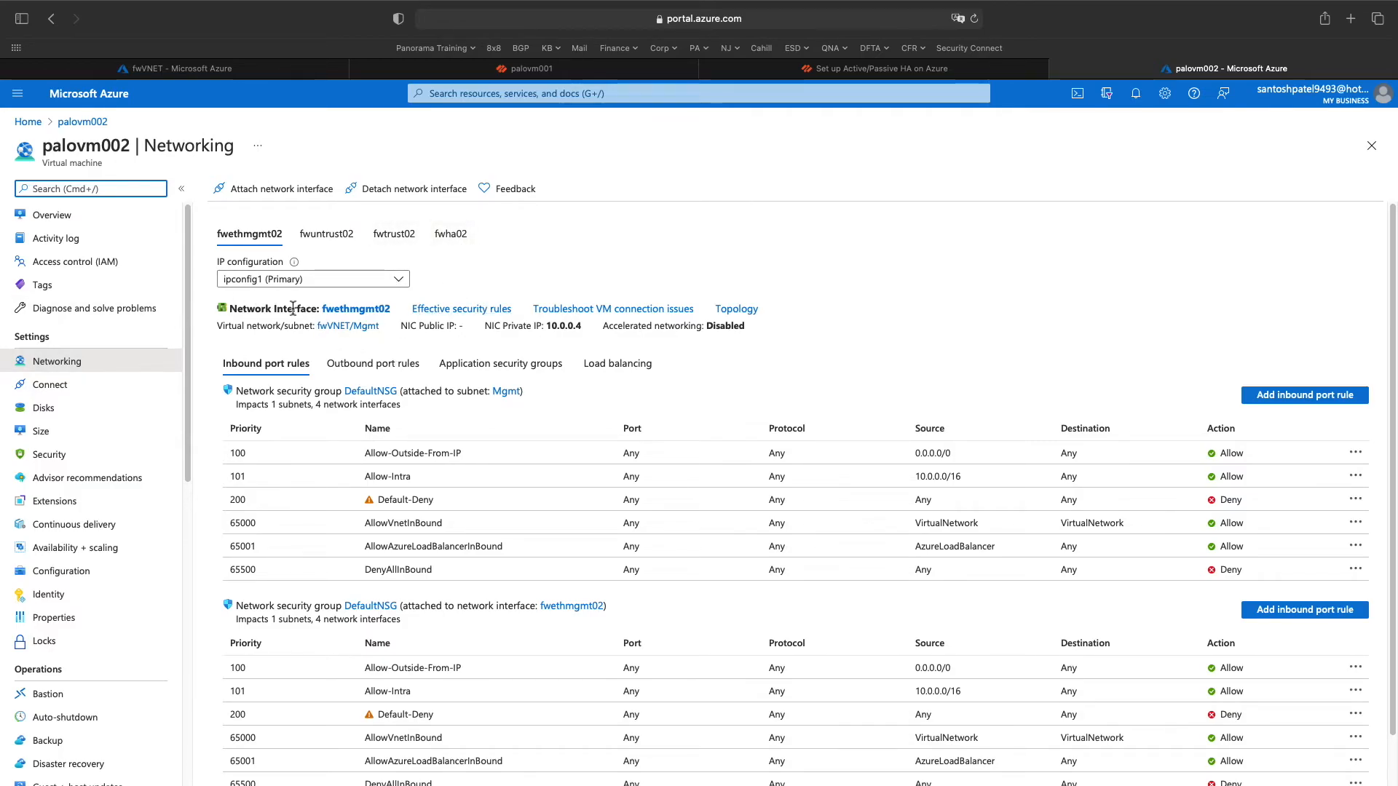
{"action": "left_click", "coordinate": [84, 370]}
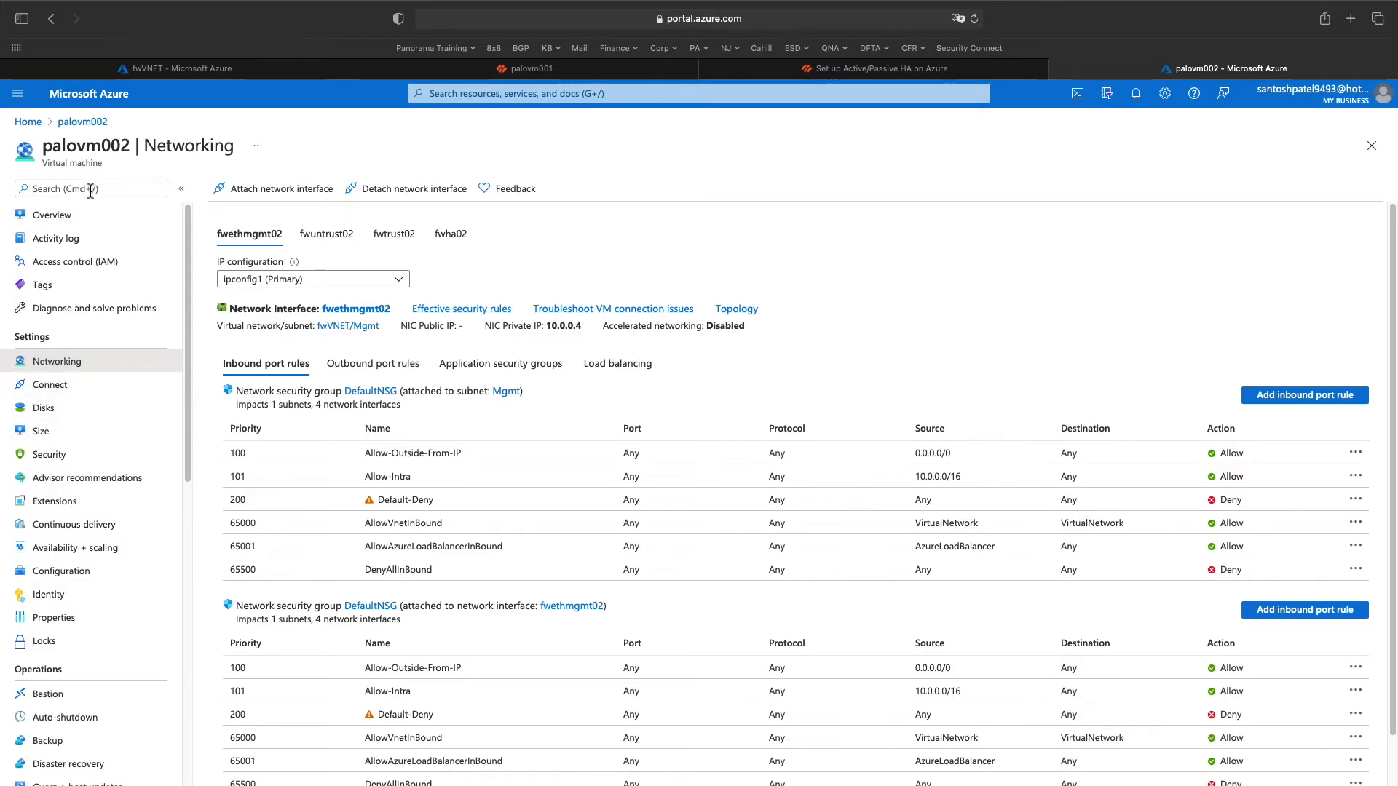
{"action": "left_click", "coordinate": [76, 123]}
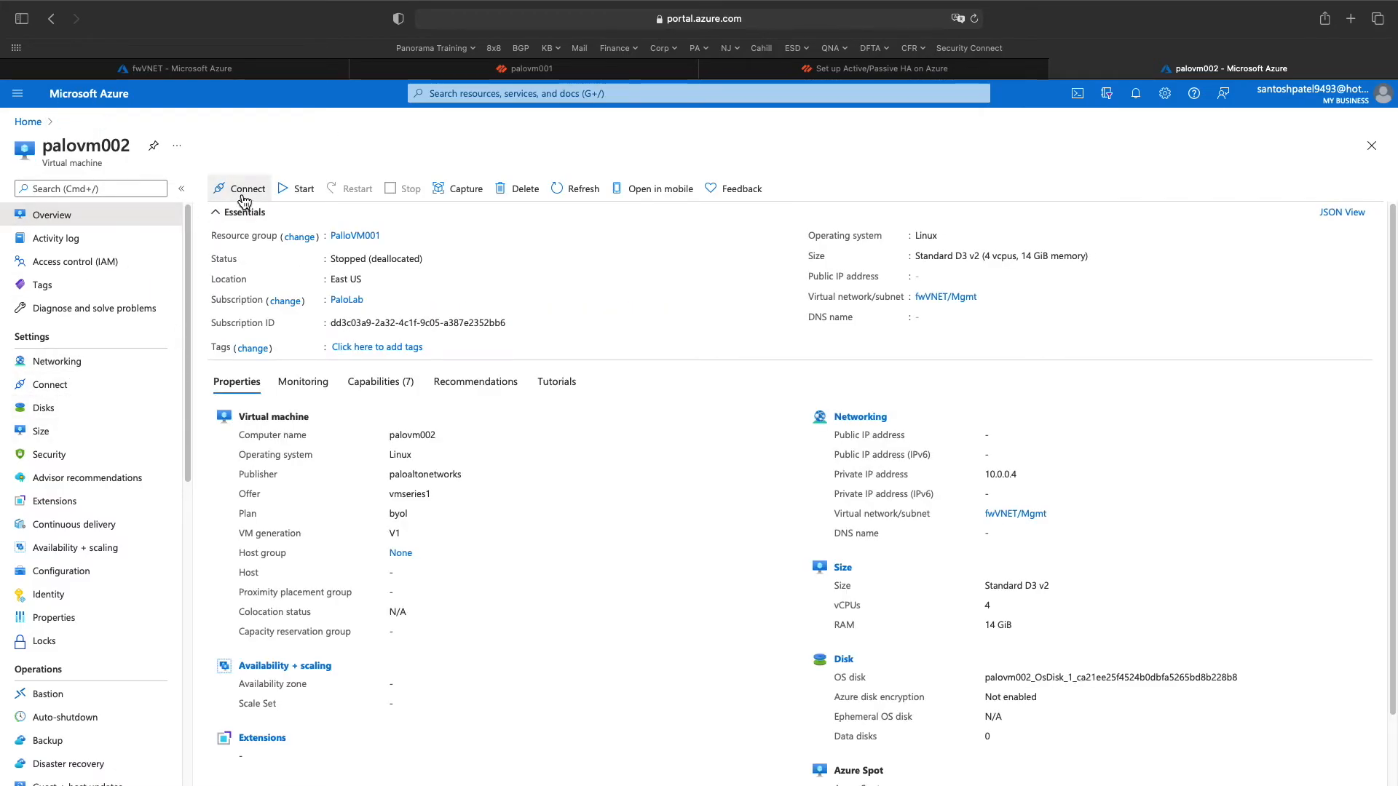
- Open the fwethmgmt02 network interface's IP configurations
{"action": "left_click", "coordinate": [522, 95]}
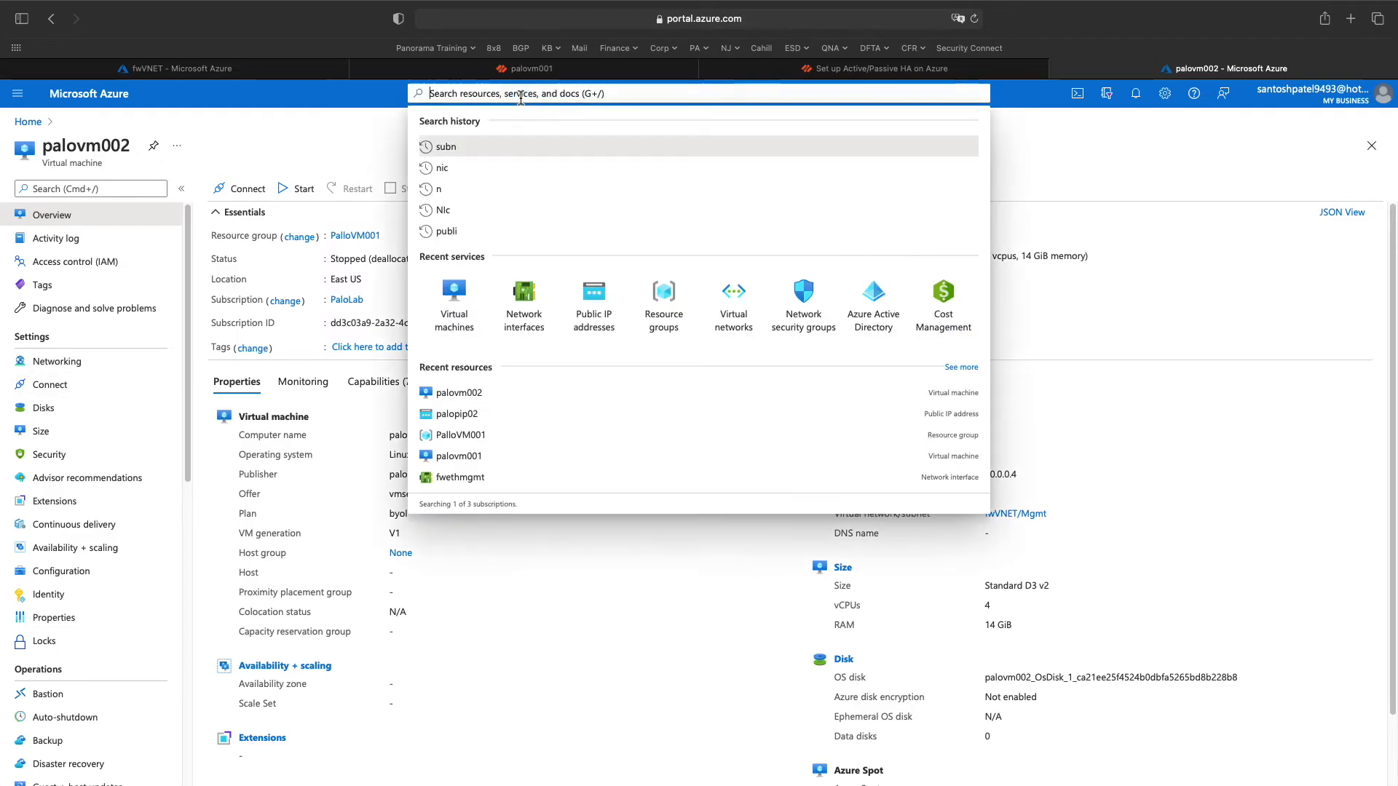
{"action": "left_click", "coordinate": [548, 292]}
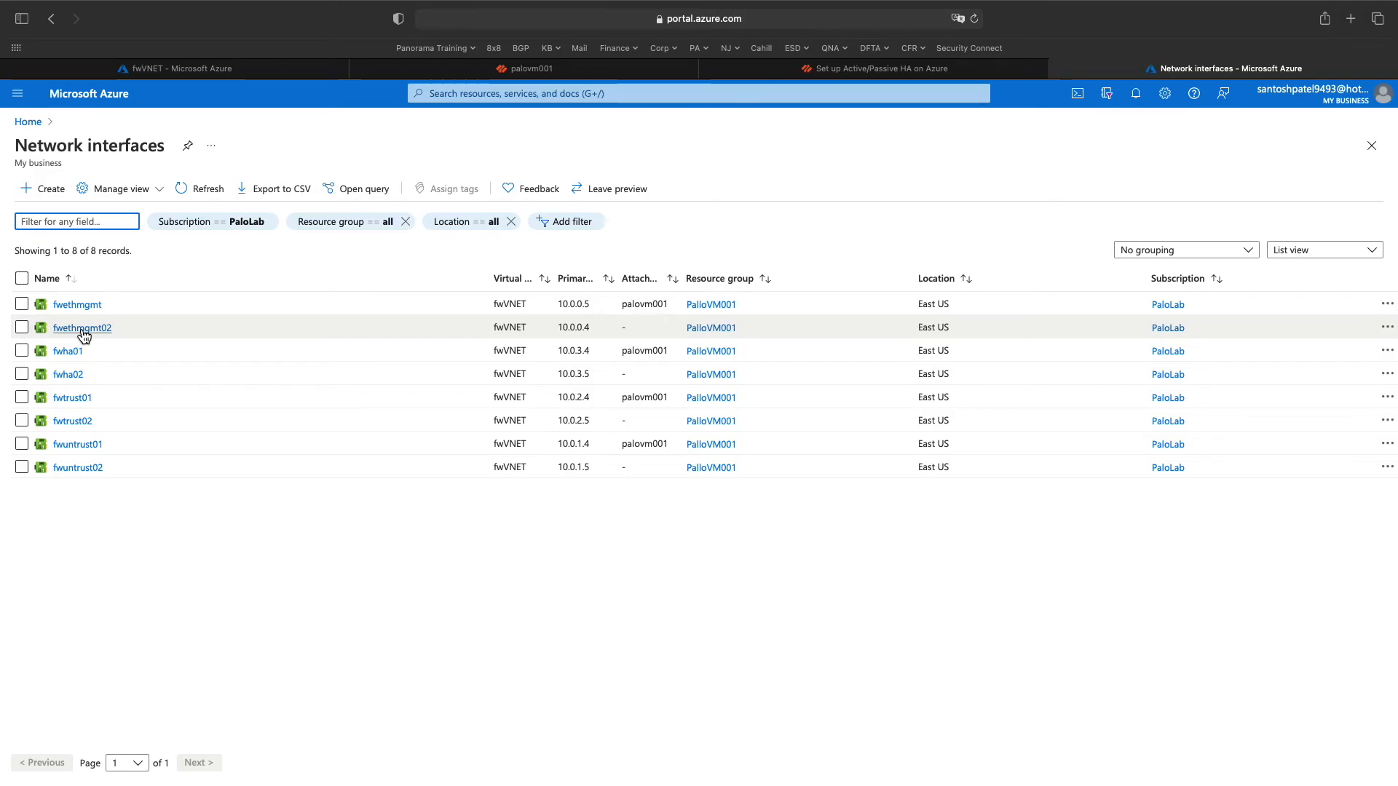
{"action": "left_click", "coordinate": [83, 329]}
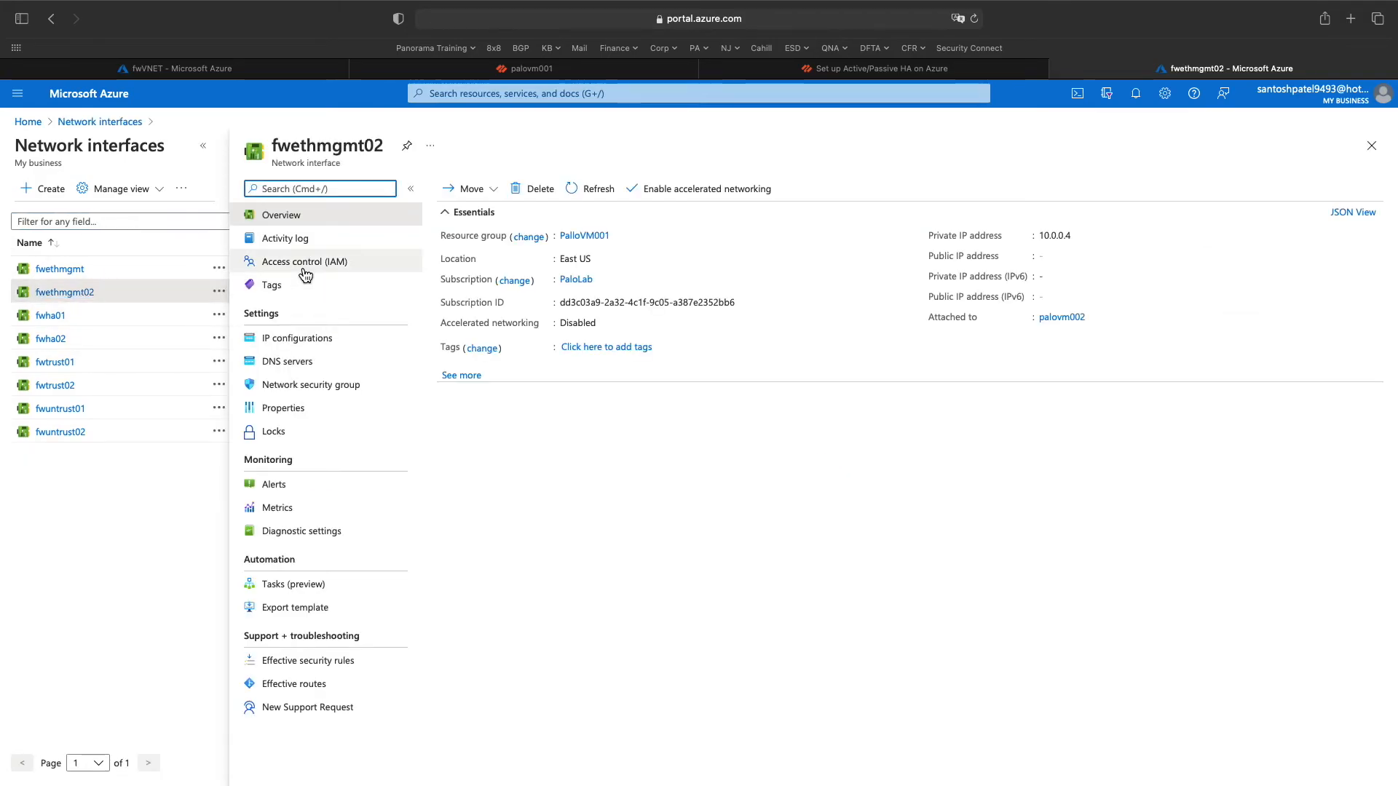
{"action": "left_click", "coordinate": [299, 343]}
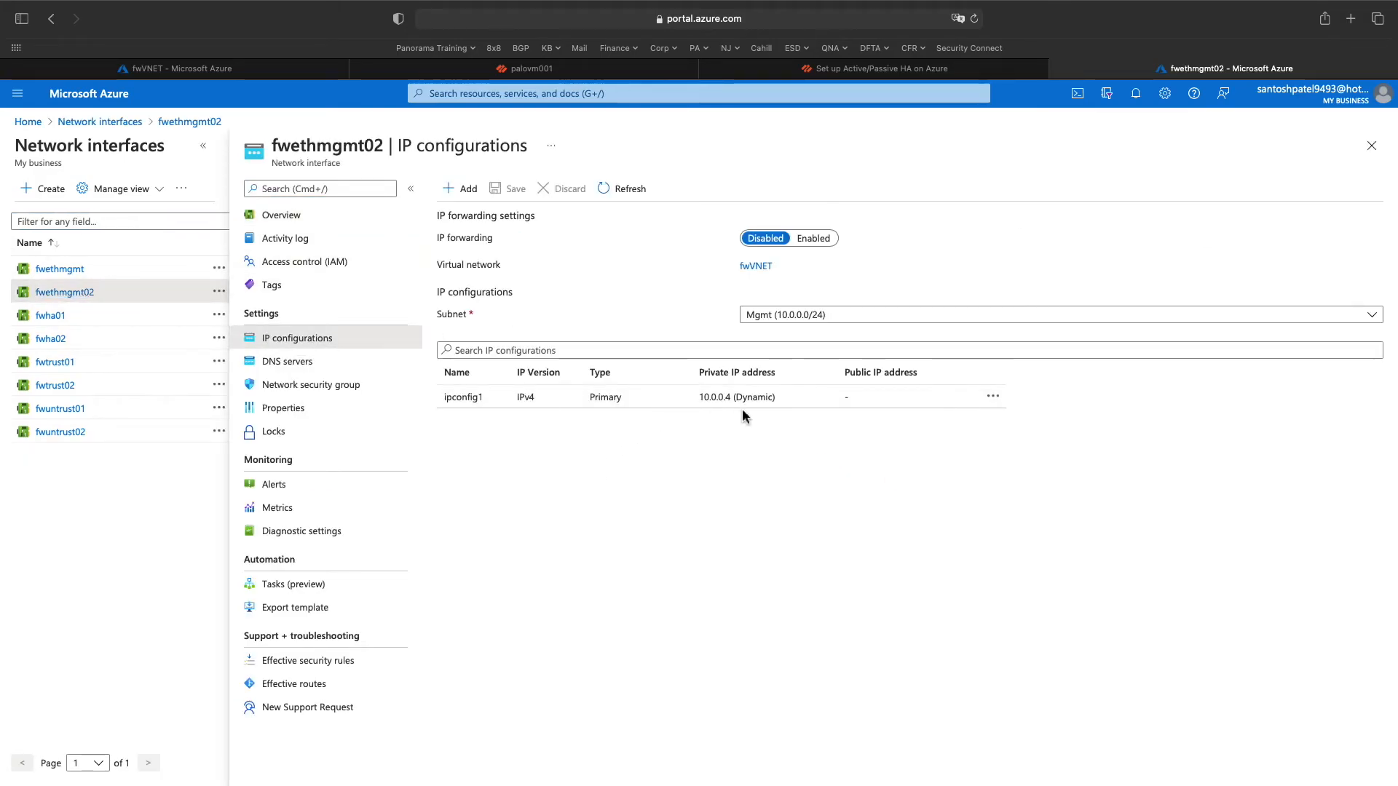
- Associate public IP fwmgmt02 (20.42.29.135) with ipconfig1 and save it
{"action": "left_click", "coordinate": [1001, 401]}
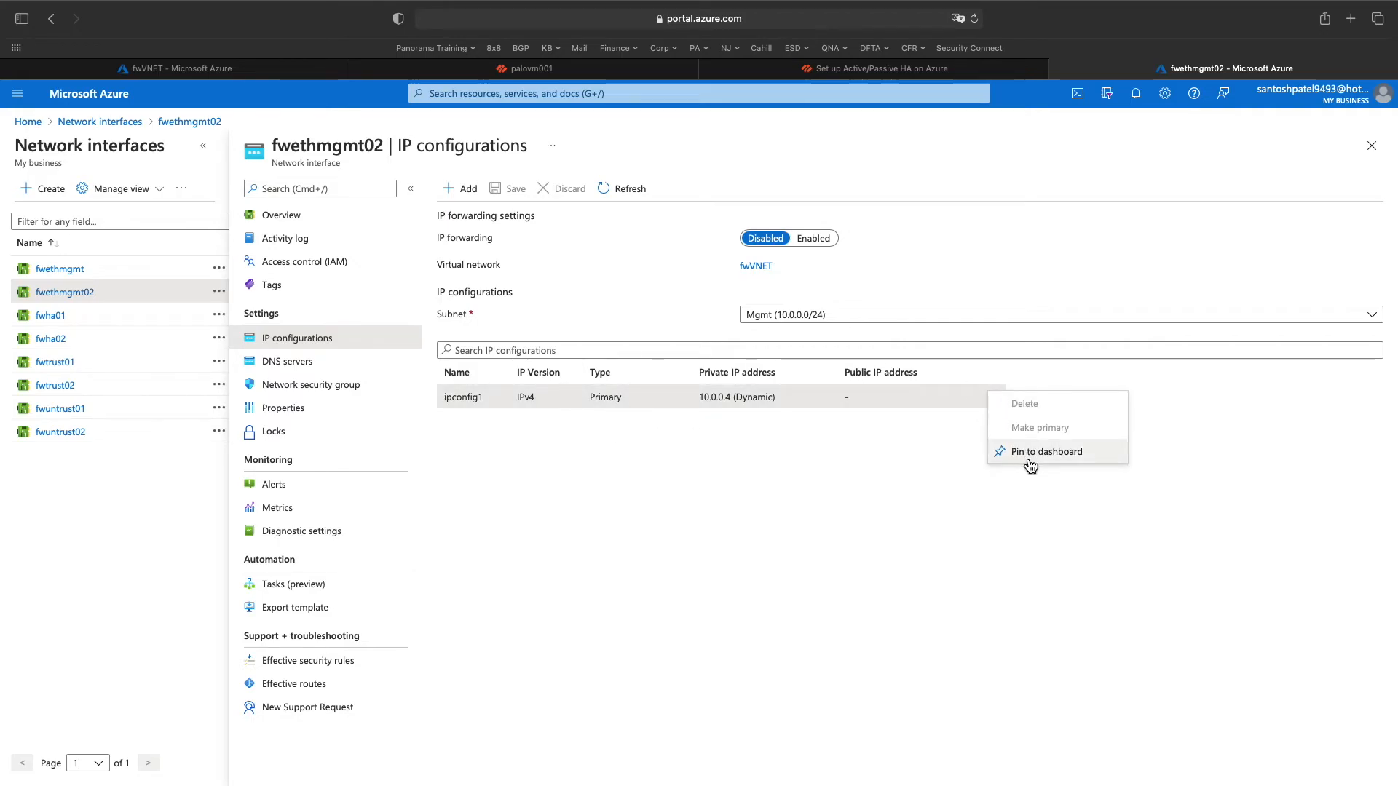
{"action": "left_click", "coordinate": [725, 428]}
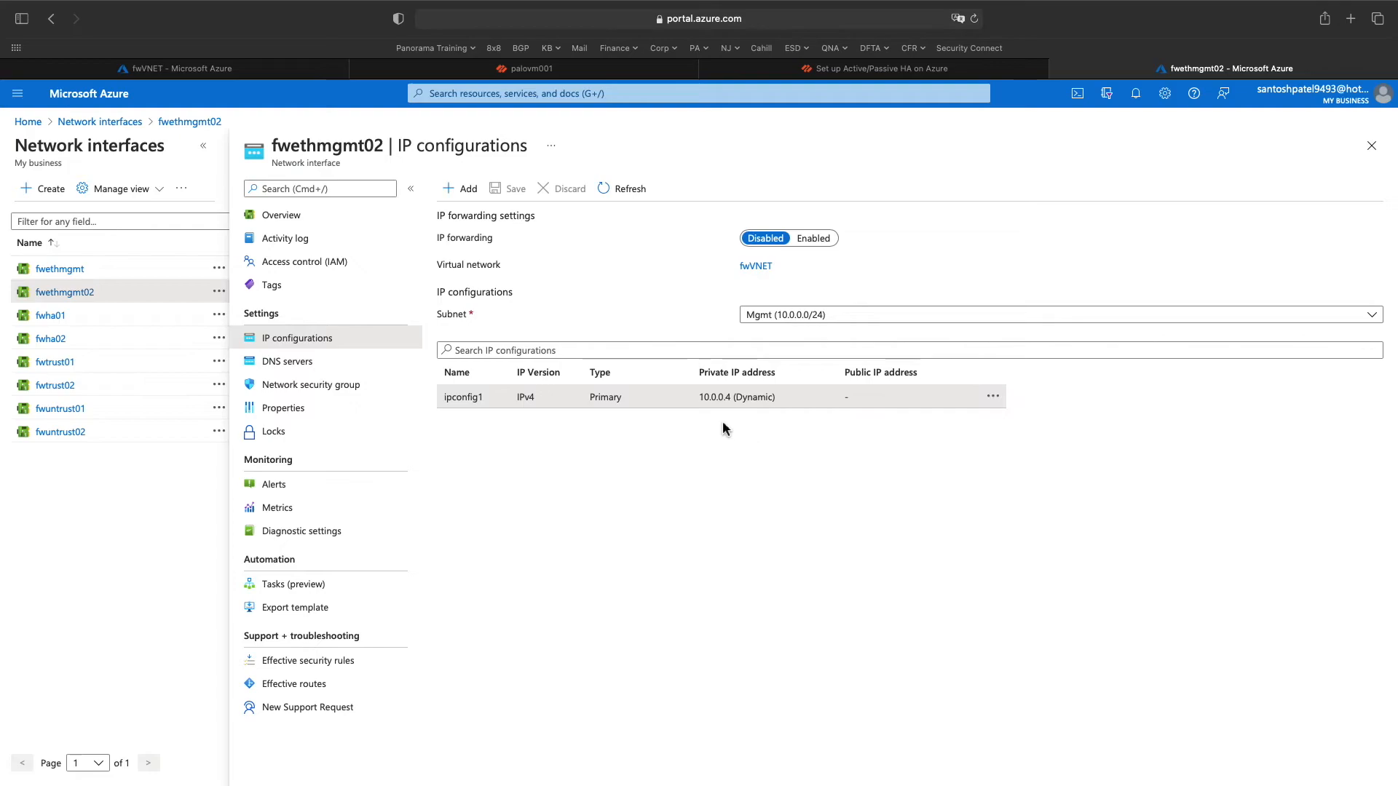
{"action": "left_click", "coordinate": [588, 397]}
{"action": "left_click", "coordinate": [109, 262]}
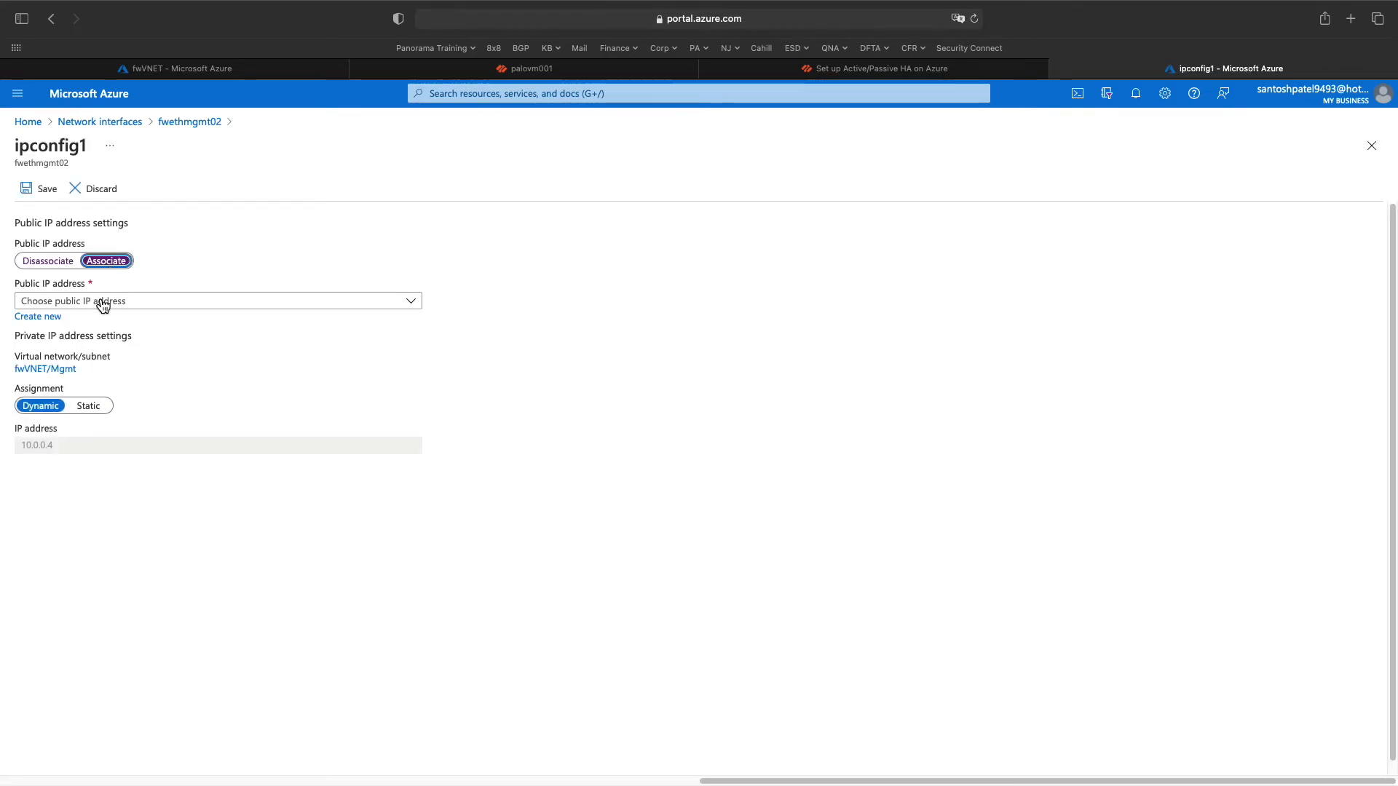
{"action": "left_click", "coordinate": [69, 302]}
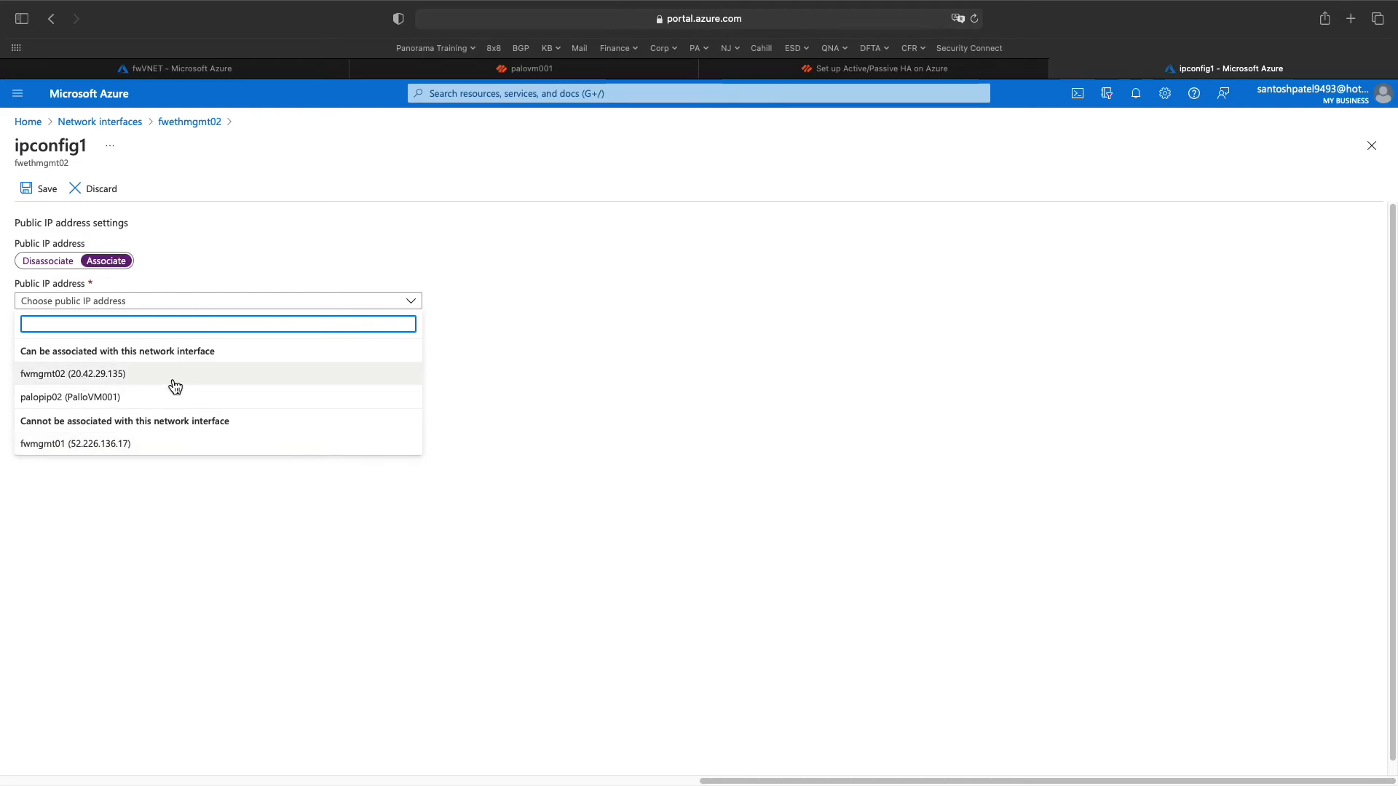
{"action": "left_click", "coordinate": [38, 375]}
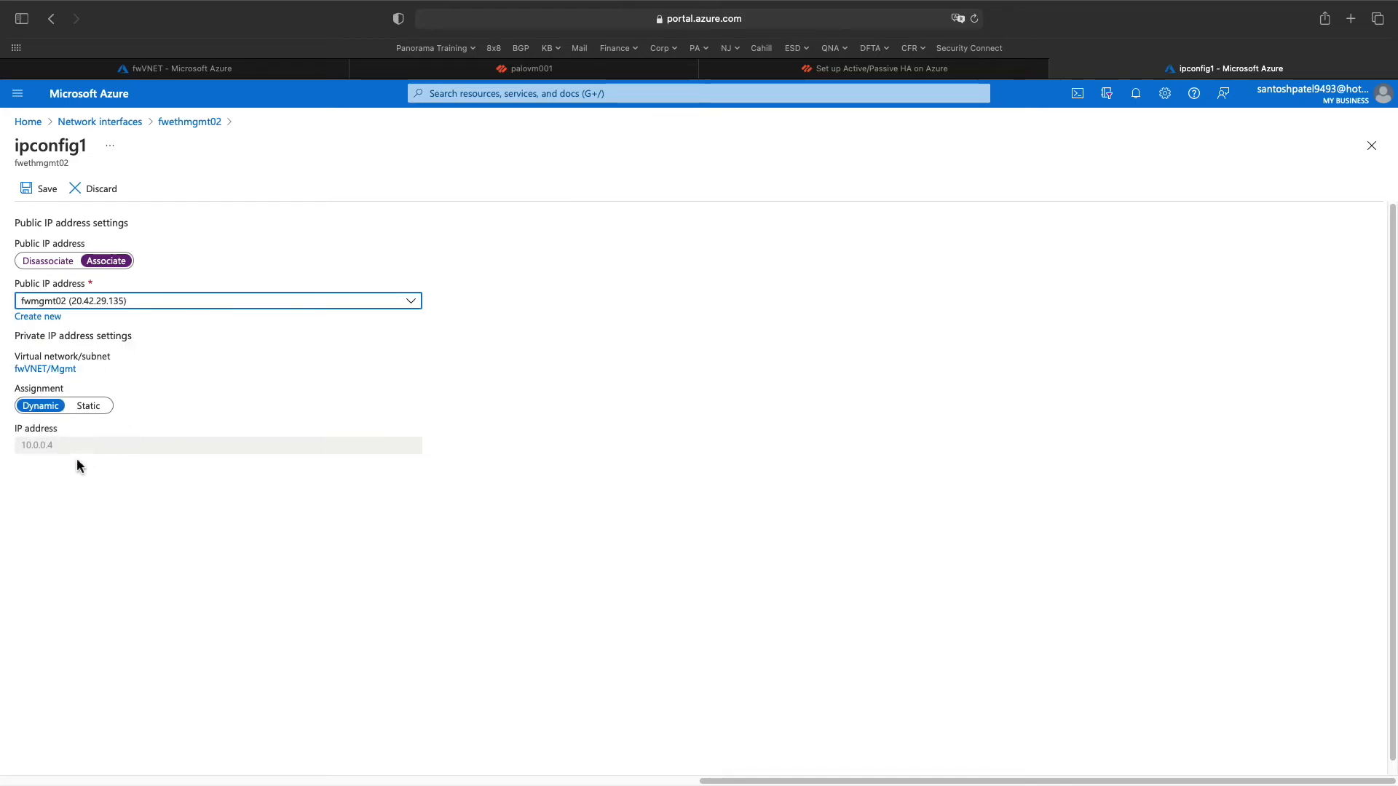
{"action": "left_click", "coordinate": [40, 190]}
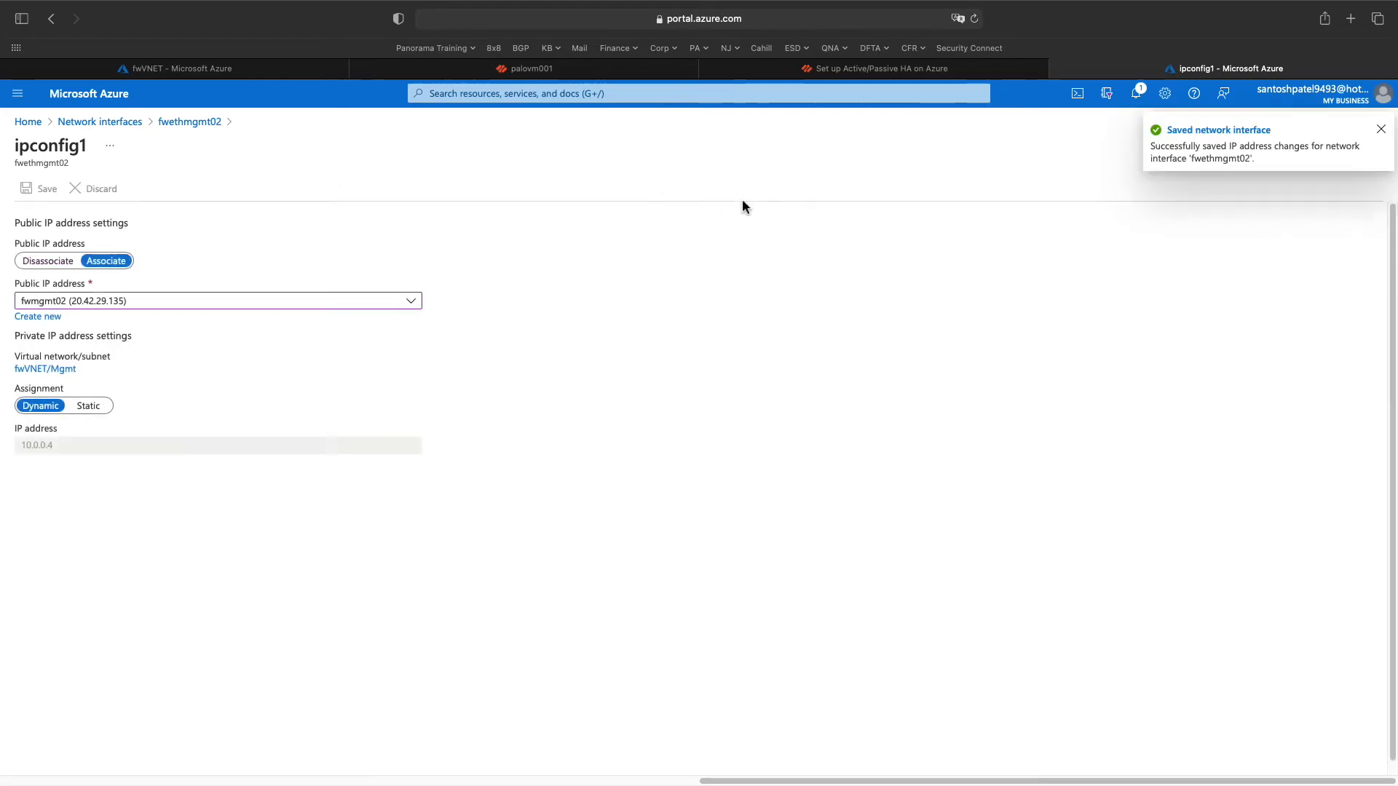
{"action": "left_click", "coordinate": [103, 123]}
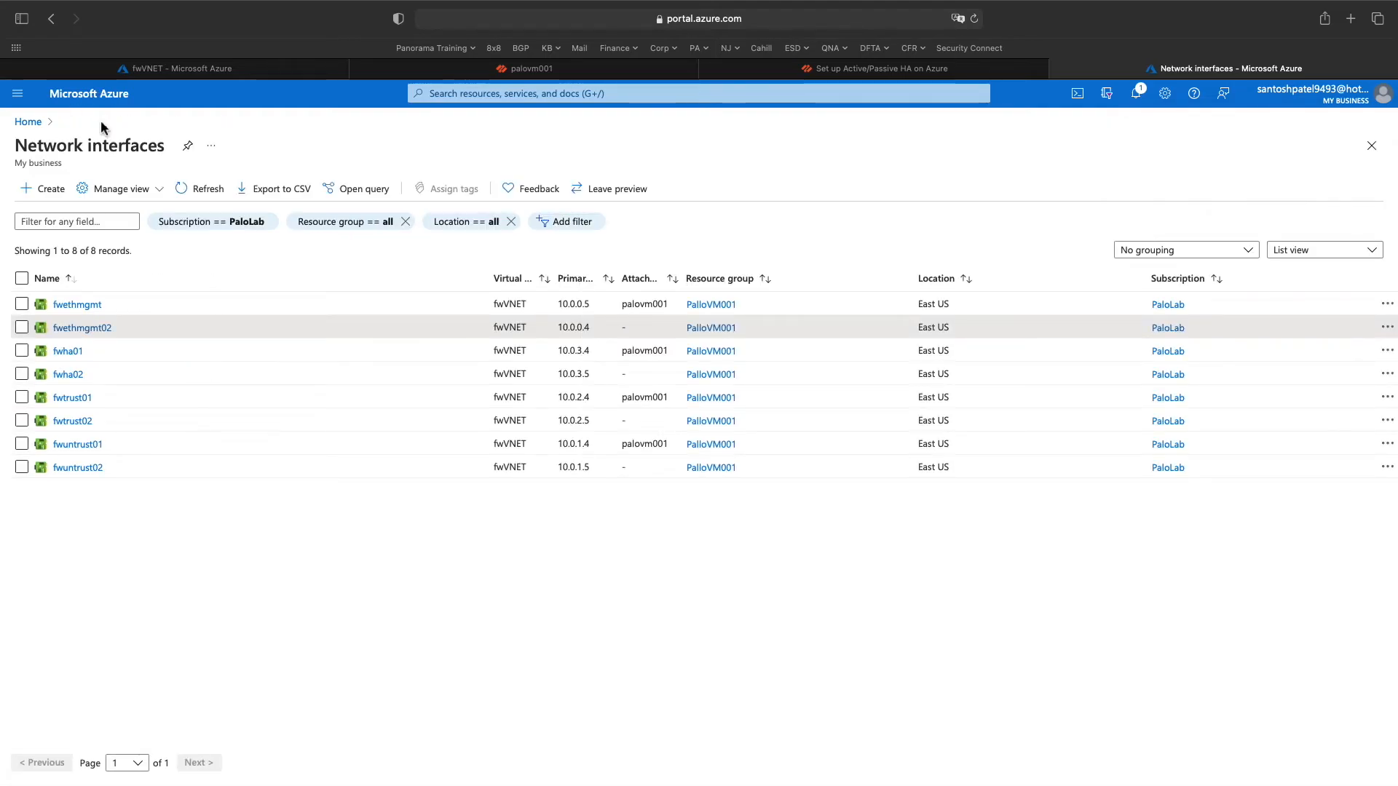
- Start the palovm002 virtual machine and check the start notification, then go to the palovm001 firewall
{"action": "left_click", "coordinate": [29, 122]}
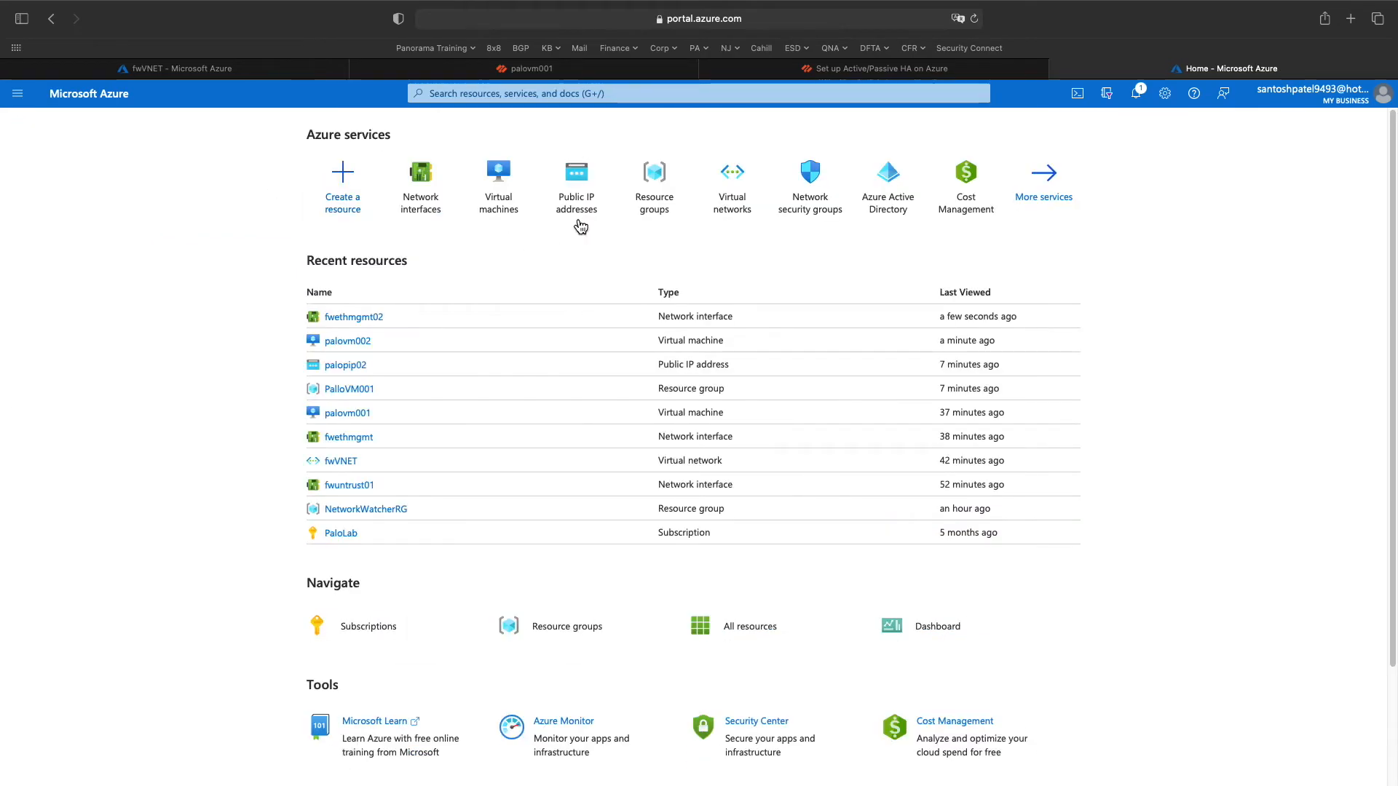
{"action": "left_click", "coordinate": [502, 212]}
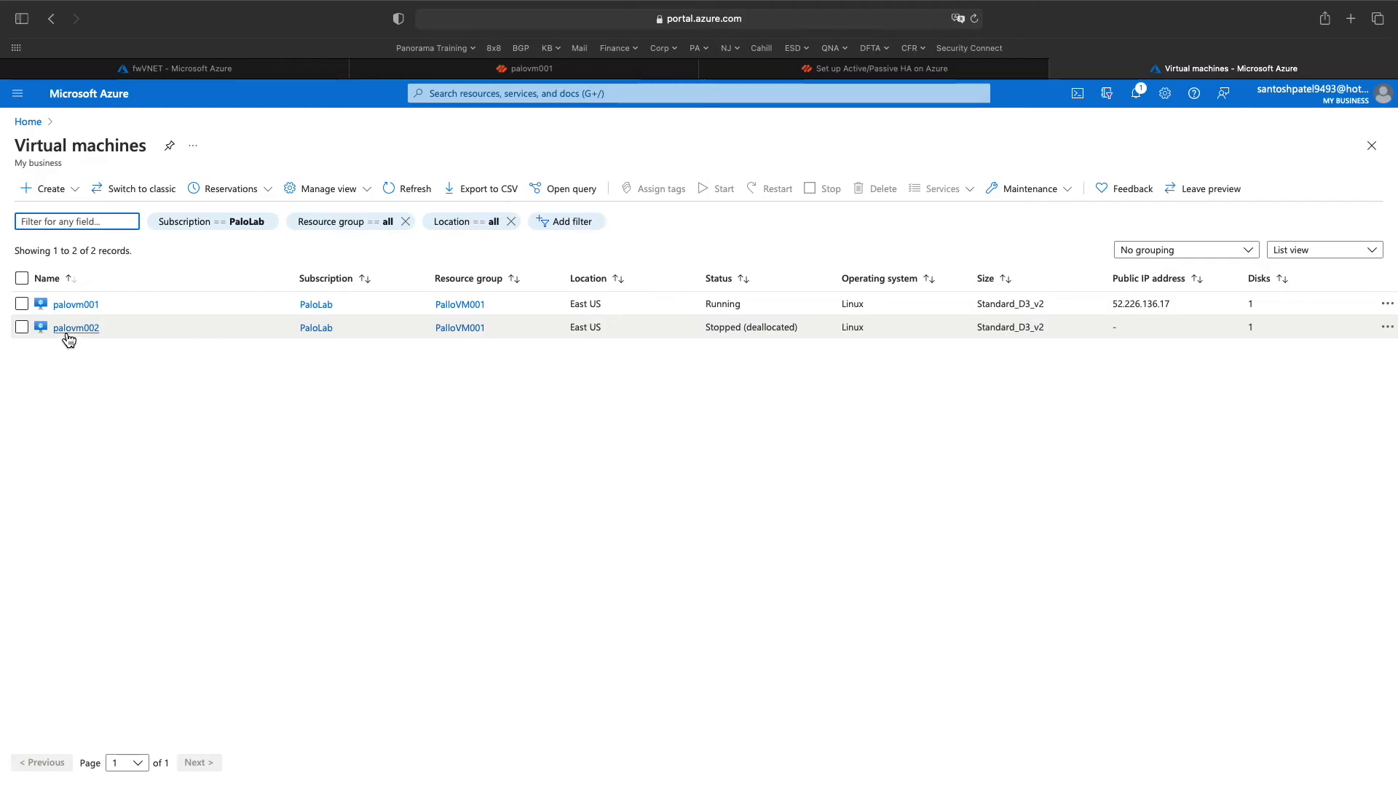
{"action": "left_click", "coordinate": [93, 329]}
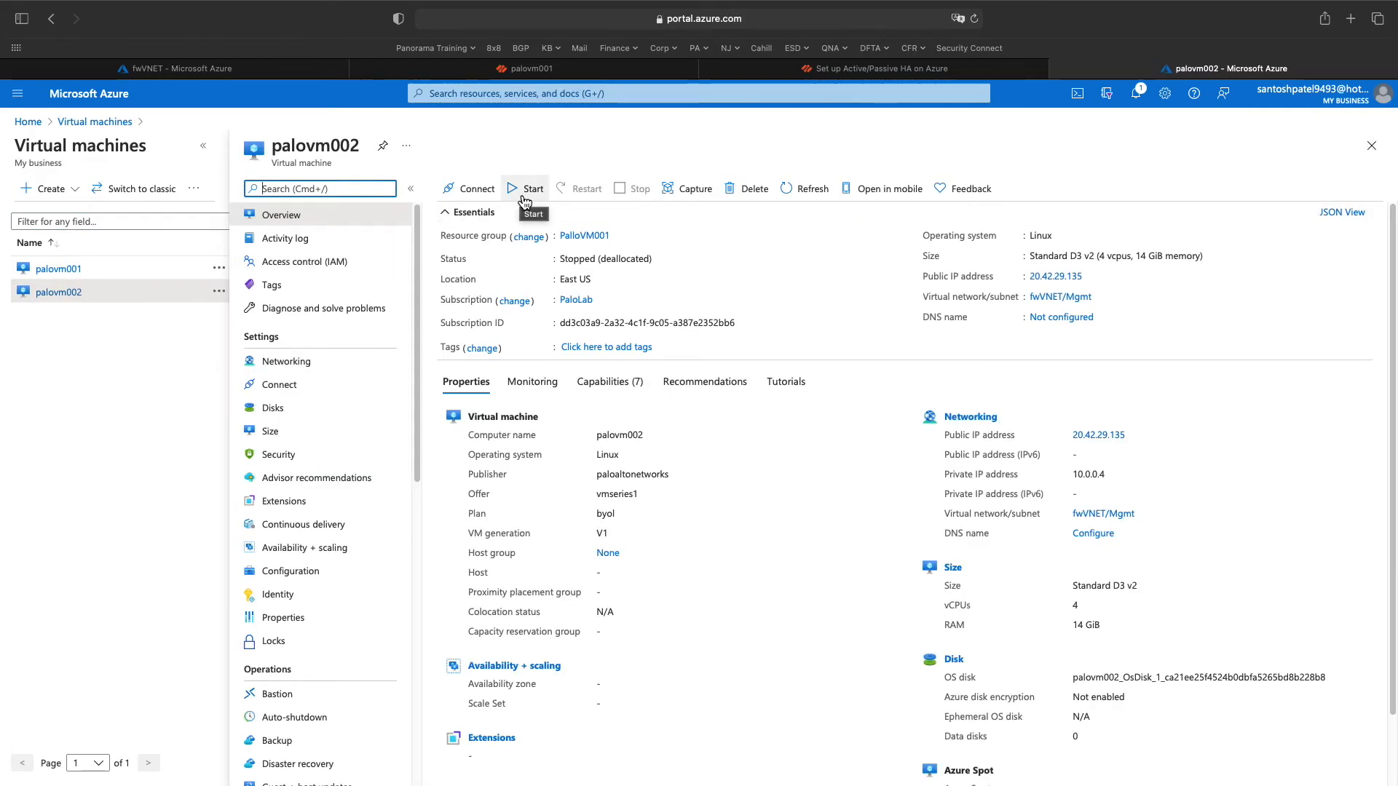
{"action": "left_click", "coordinate": [524, 190]}
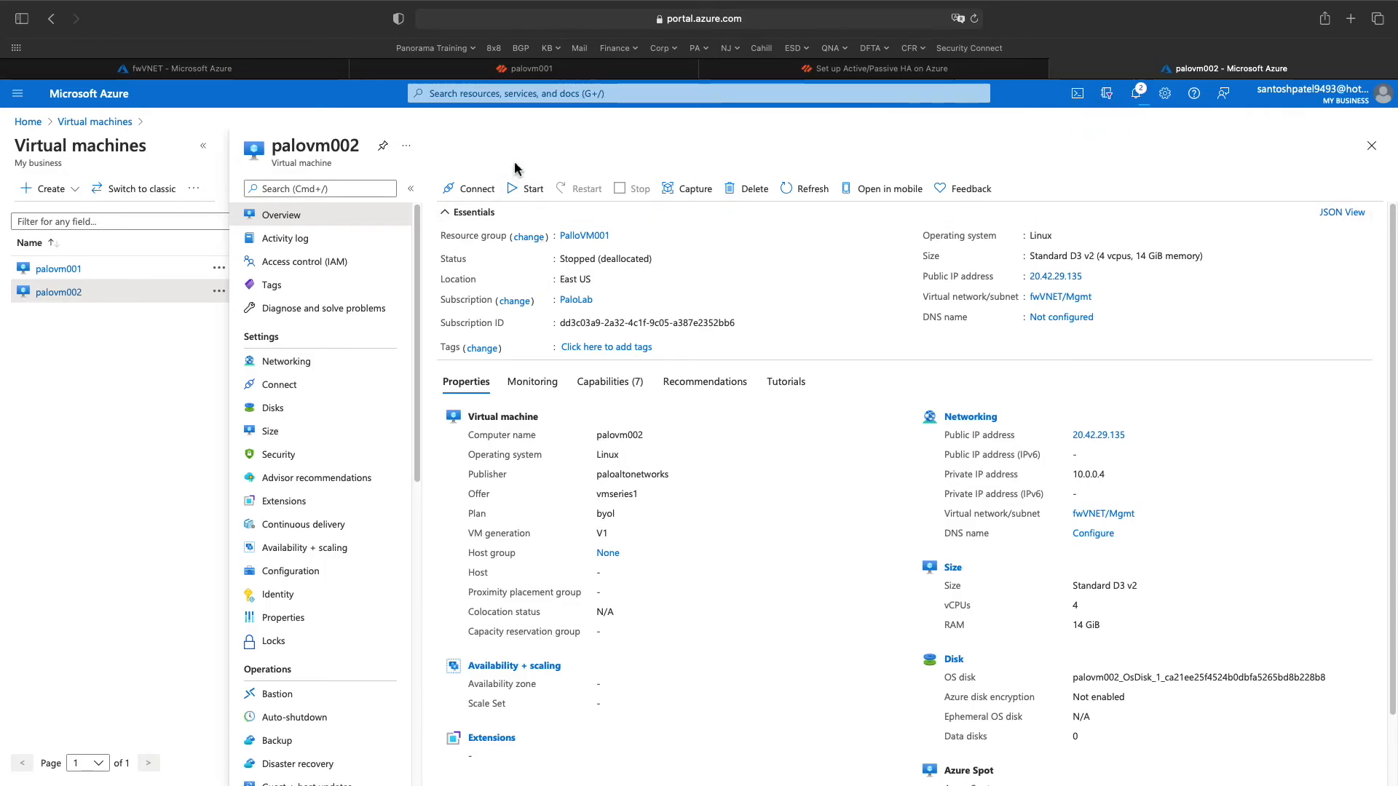
{"action": "left_click", "coordinate": [532, 191]}
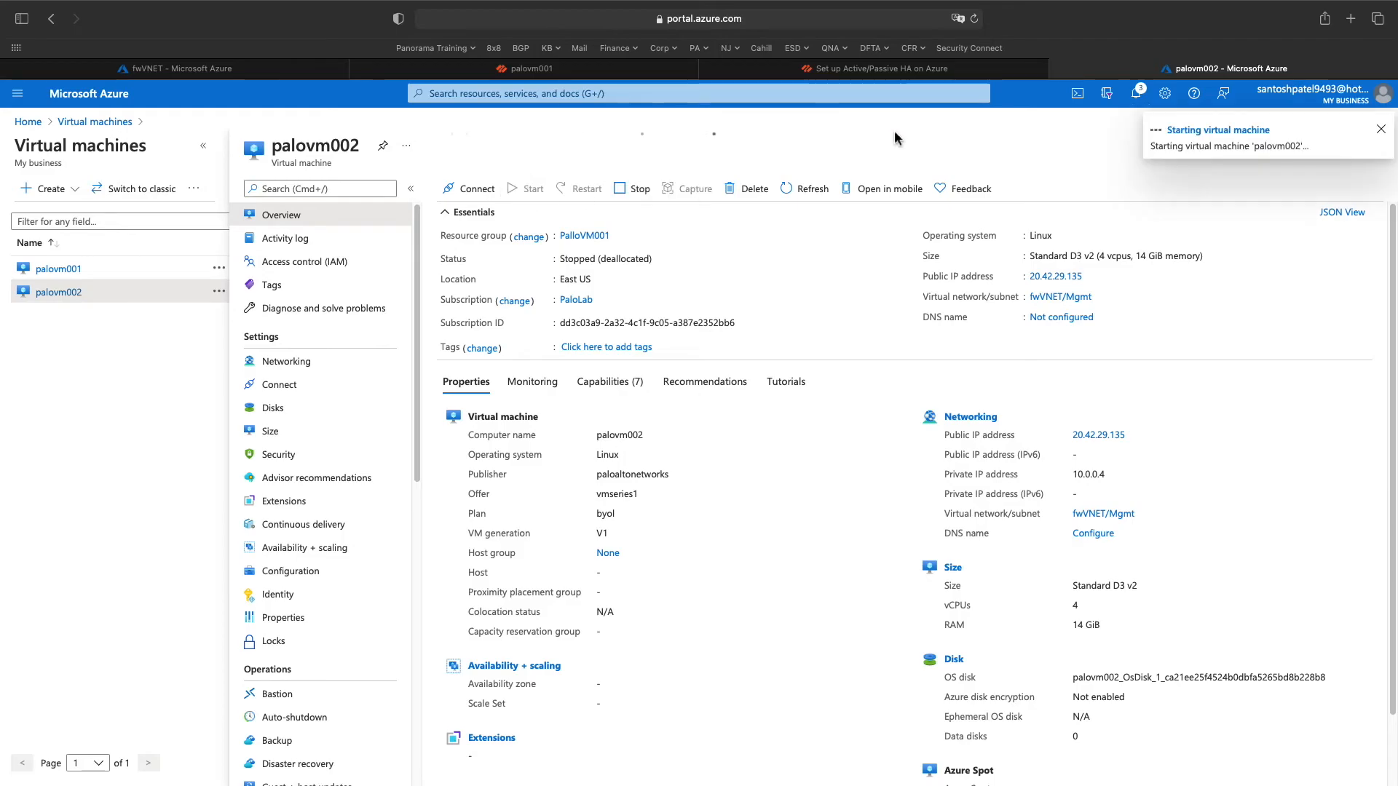
{"action": "left_click", "coordinate": [1136, 94]}
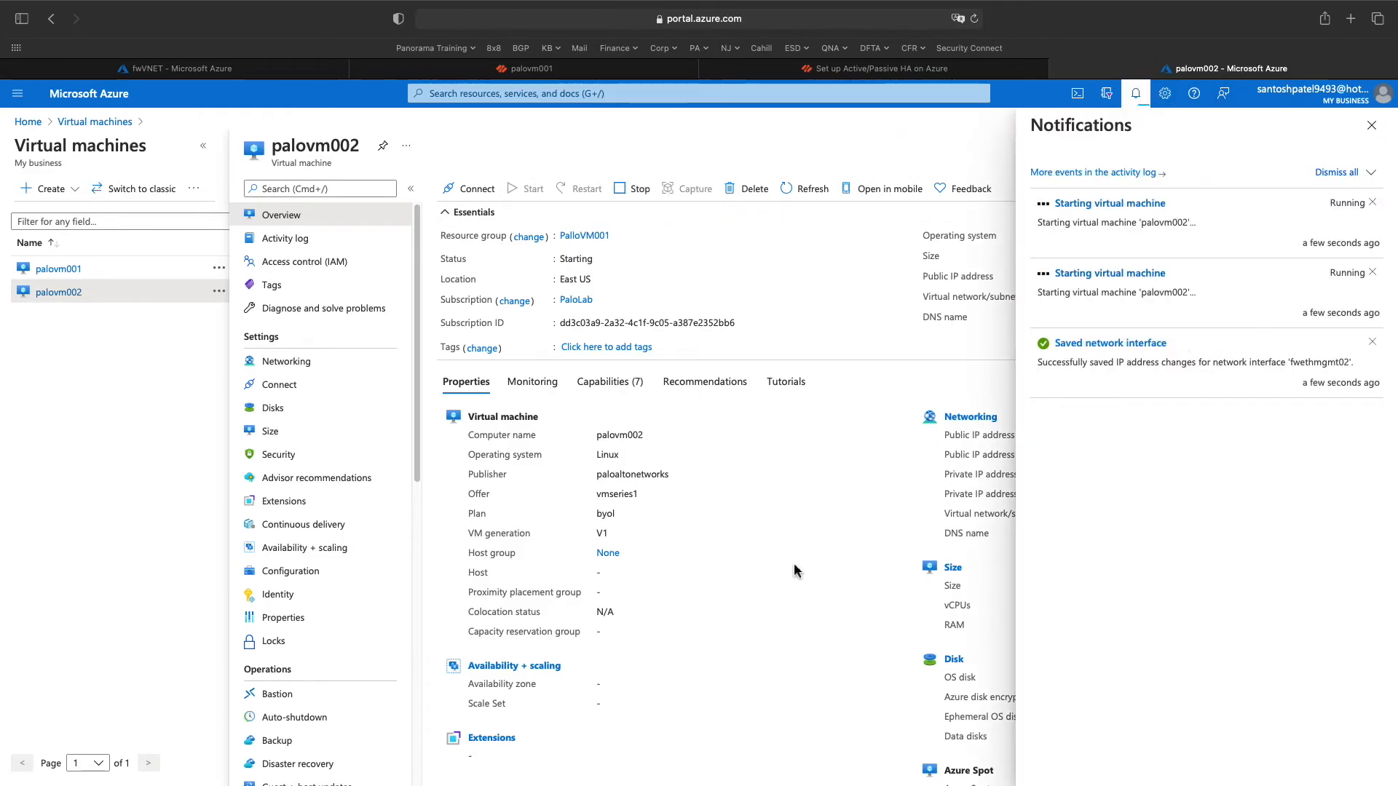
{"action": "left_click", "coordinate": [513, 68]}
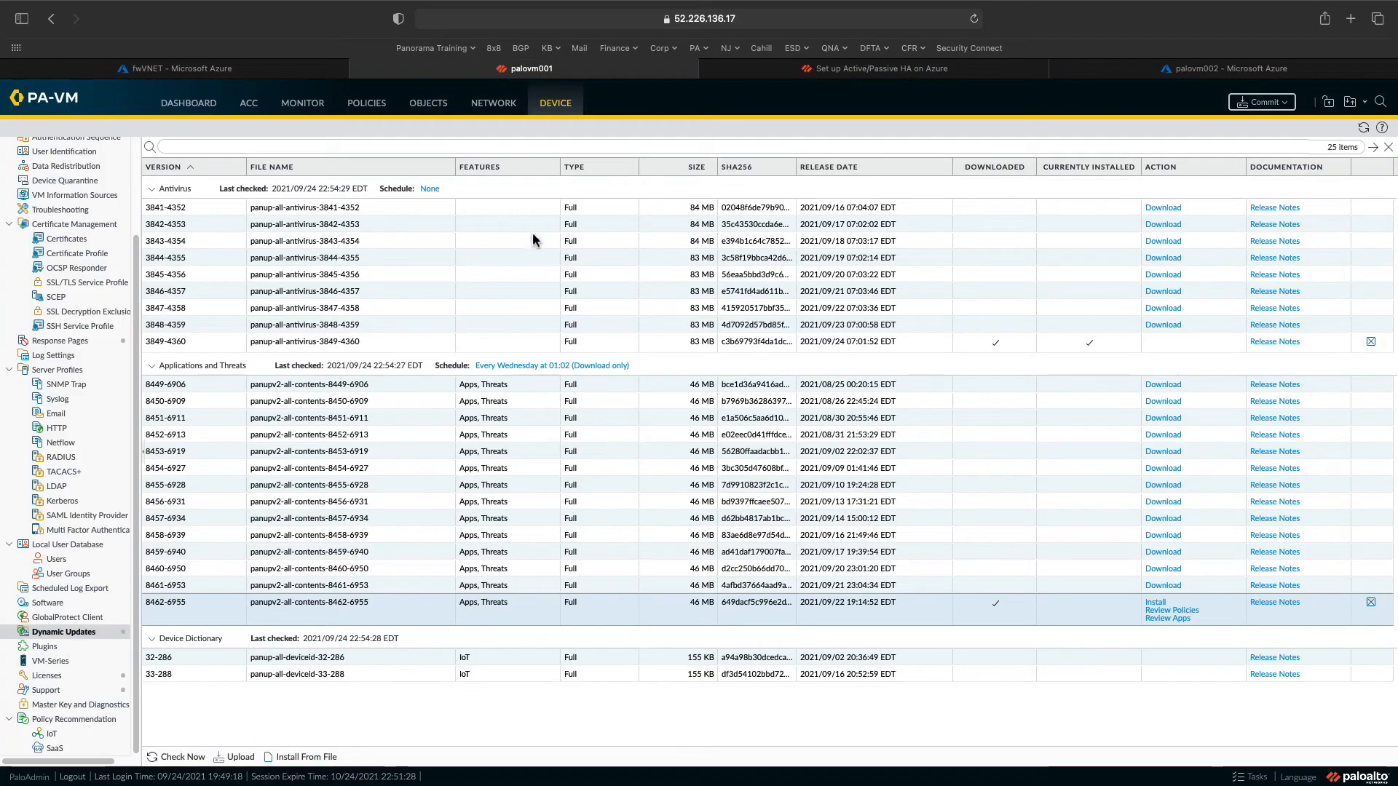
- Set firewall interface ethernet1/1 to Layer3 with a DHCP Client IPv4 address
{"action": "left_click", "coordinate": [189, 103]}
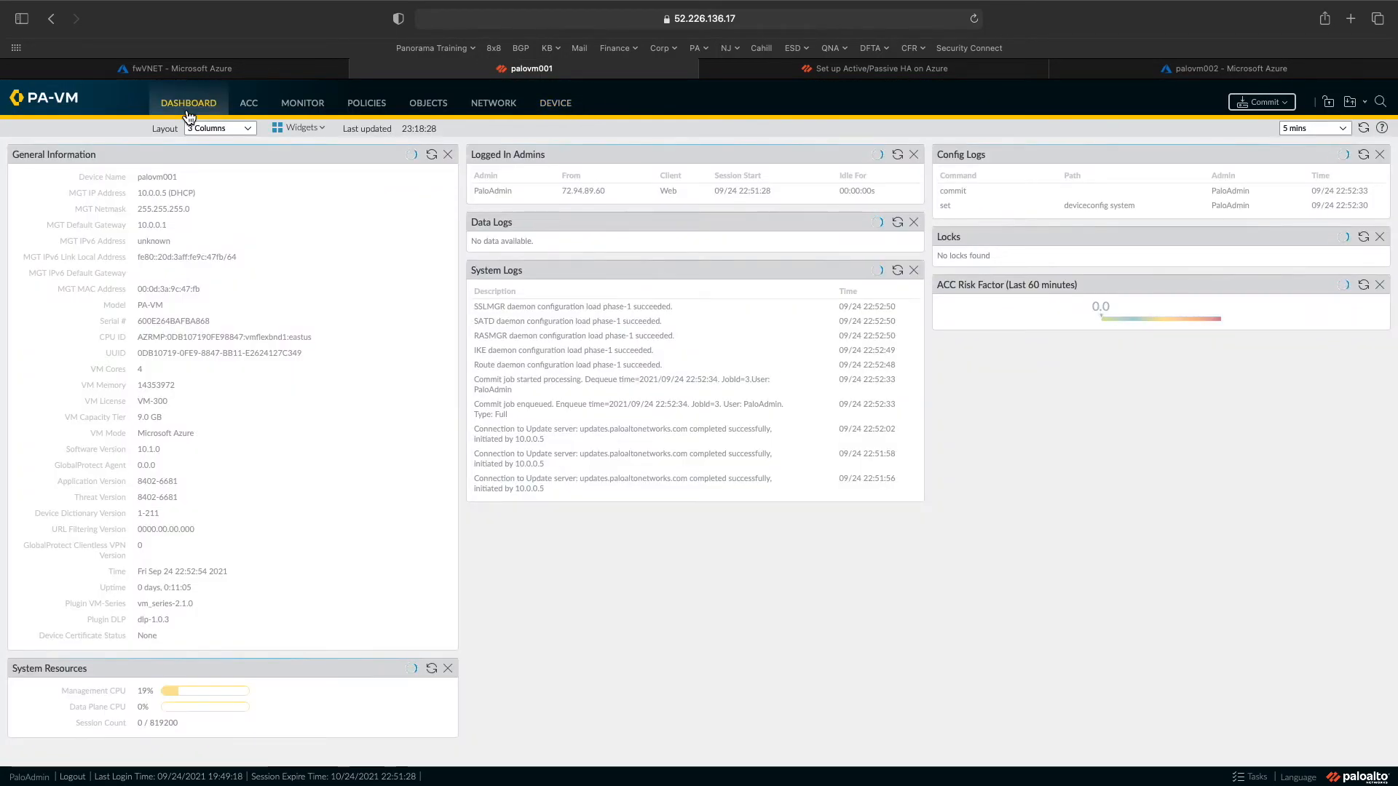
{"action": "left_click", "coordinate": [501, 107]}
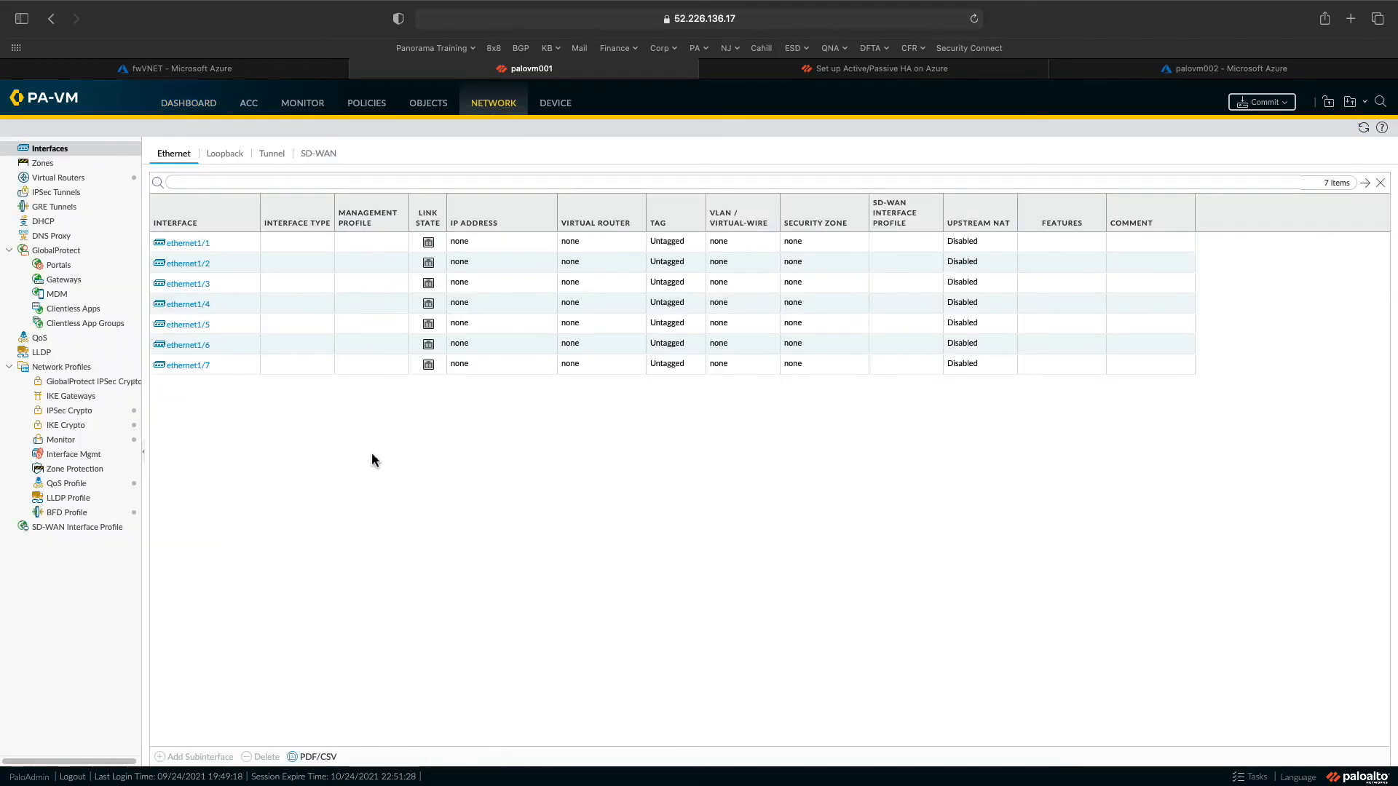
{"action": "left_click", "coordinate": [208, 253]}
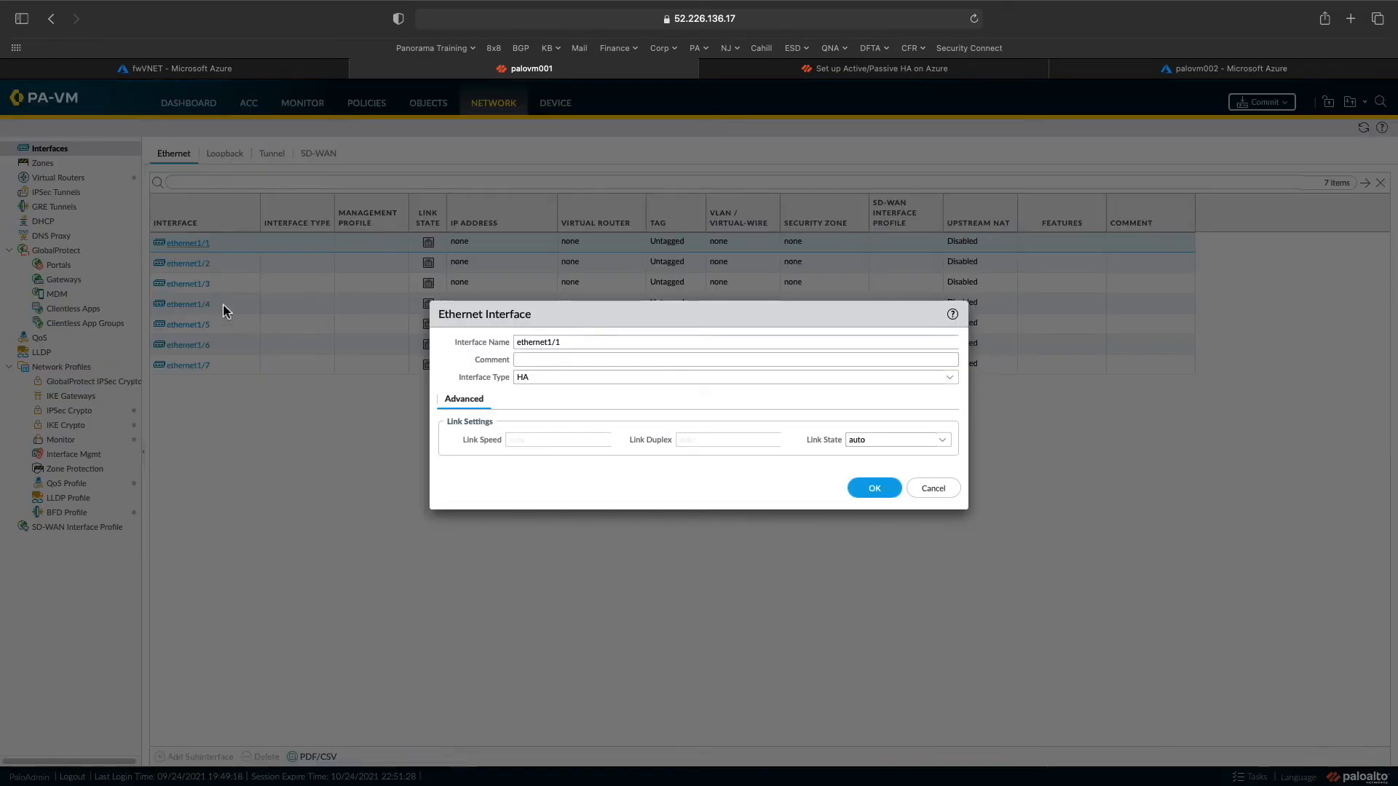
{"action": "left_click", "coordinate": [949, 379]}
{"action": "left_click", "coordinate": [580, 413]}
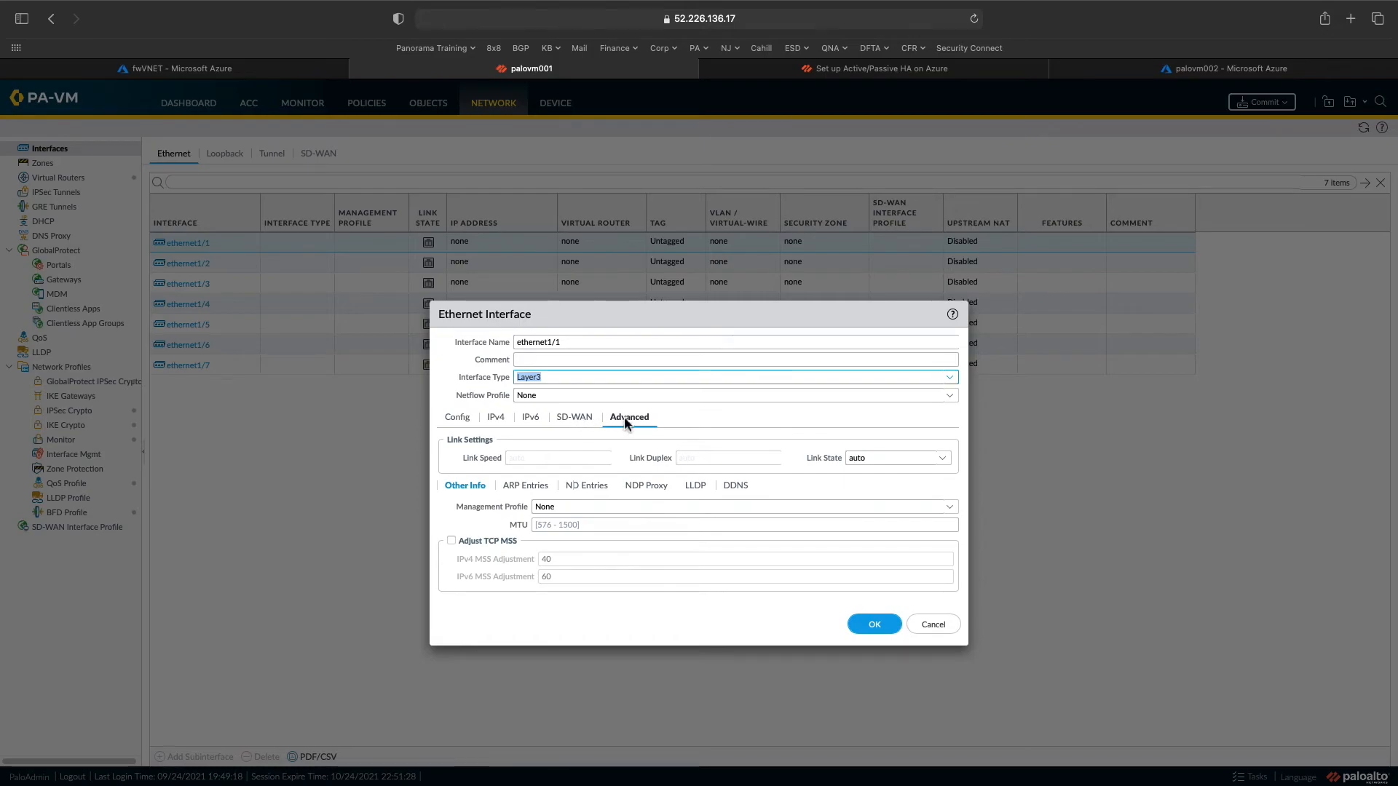
{"action": "left_click", "coordinate": [496, 420]}
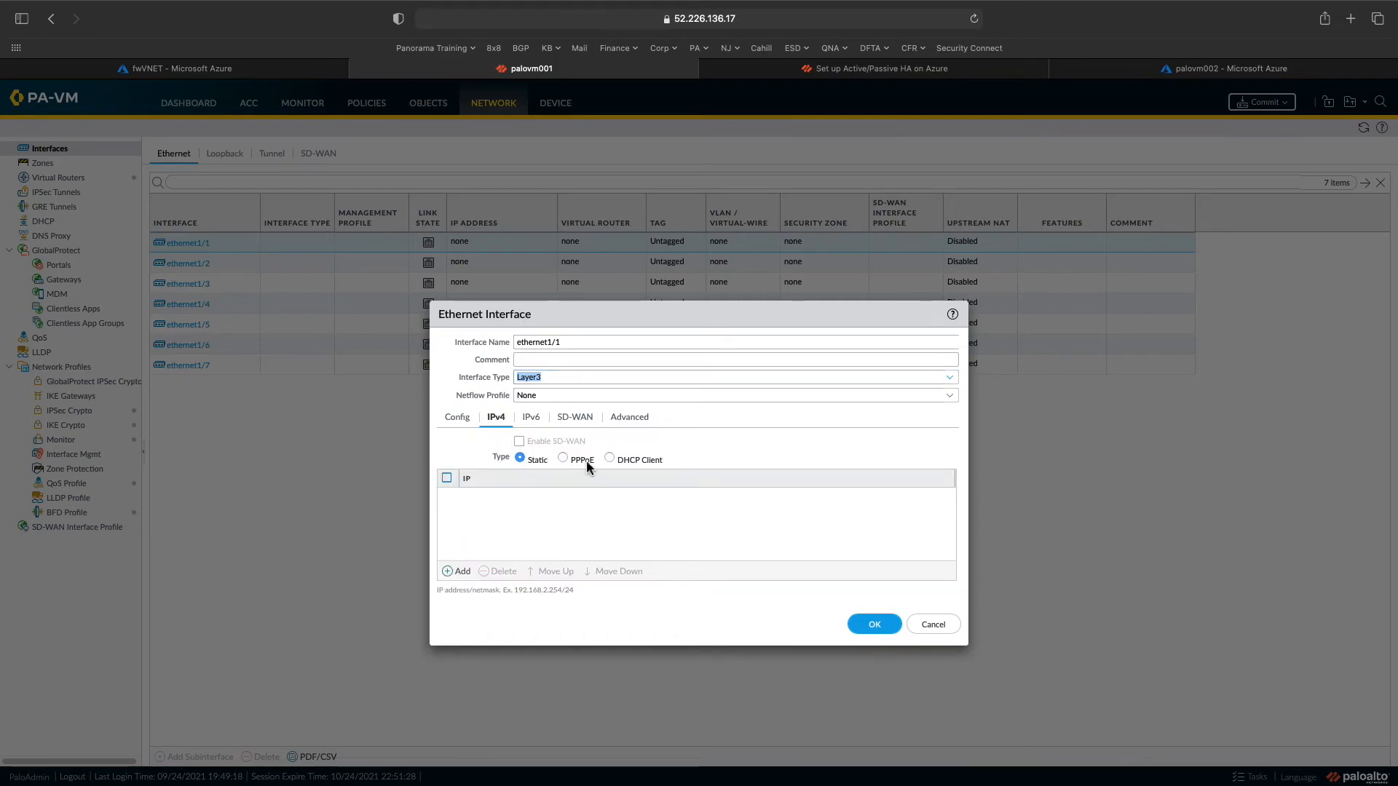
{"action": "left_click", "coordinate": [630, 460]}
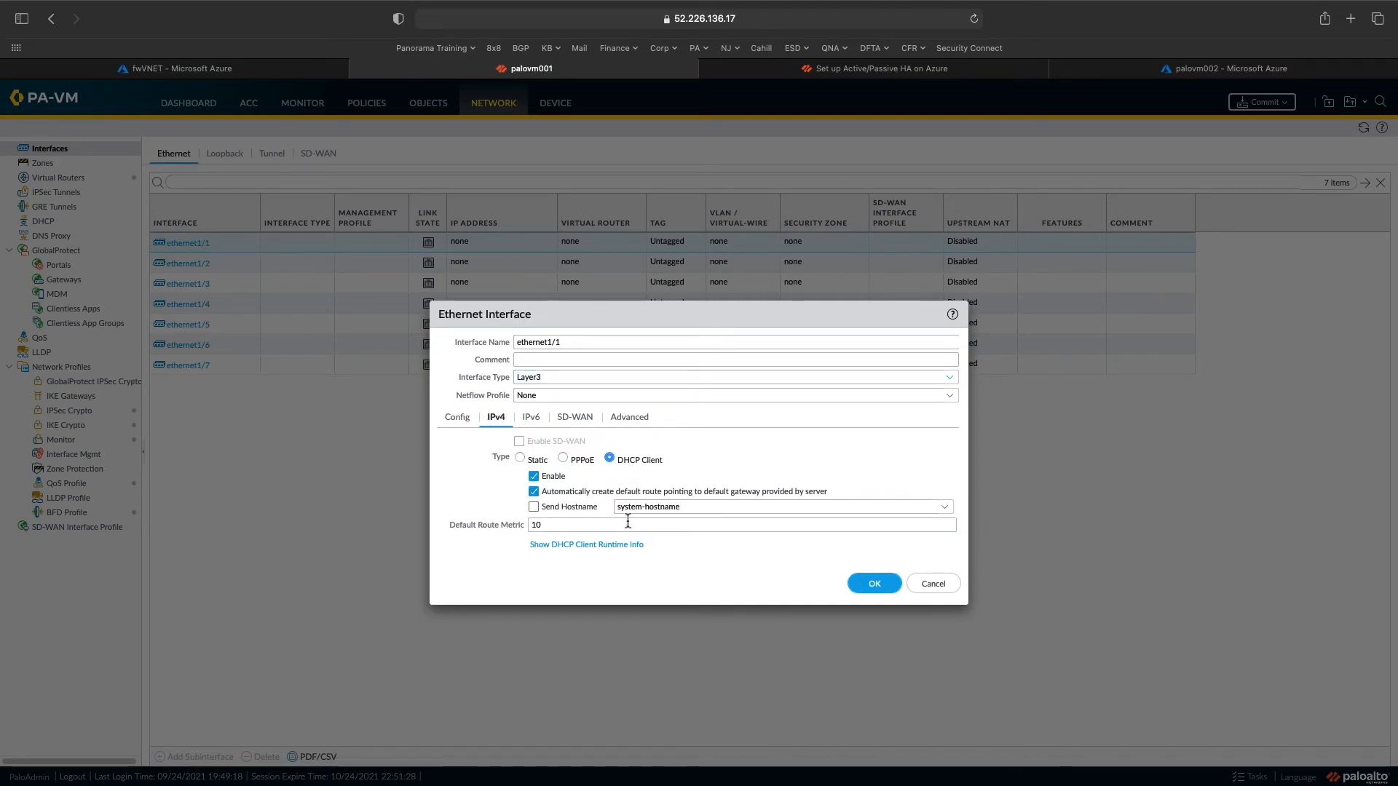
{"action": "left_click", "coordinate": [881, 586]}
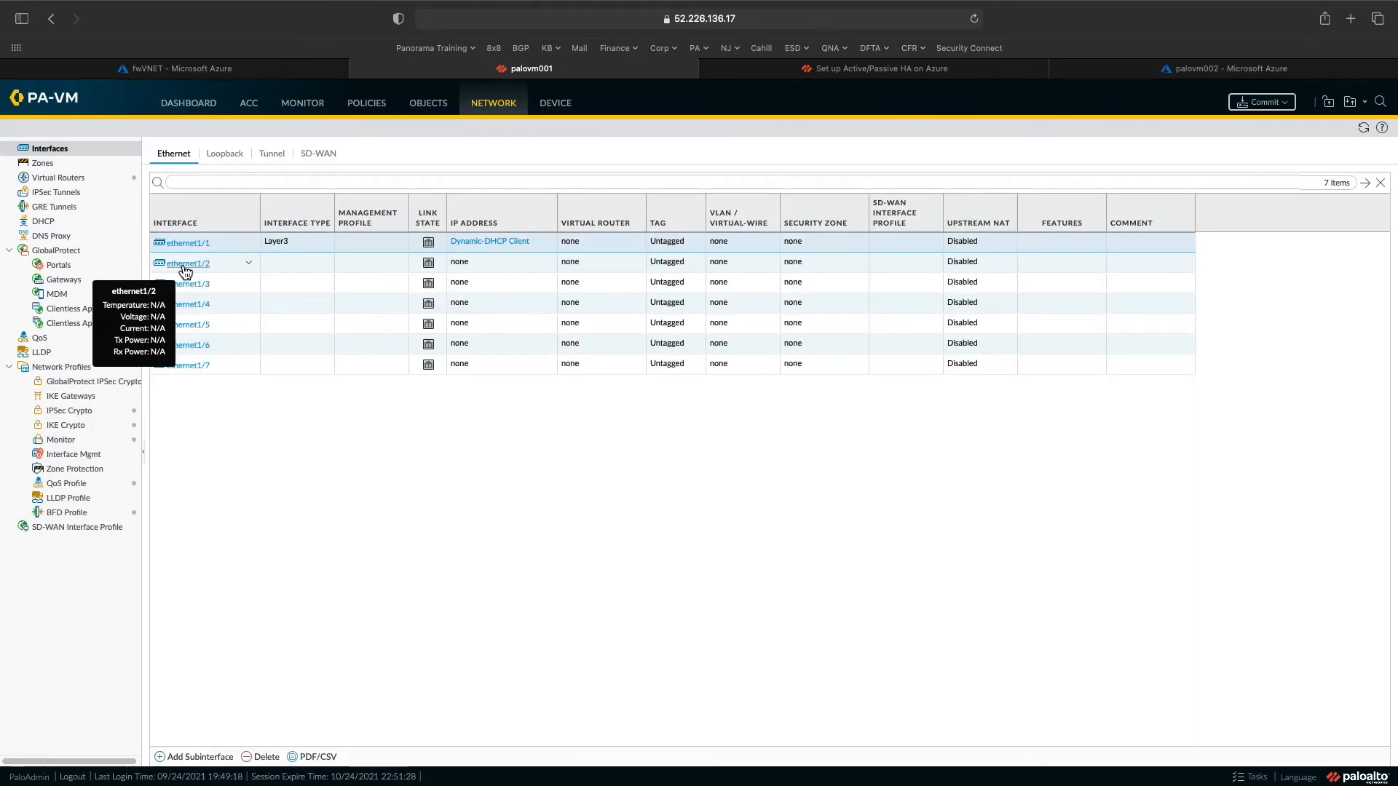
- Assign ethernet1/1 to the default virtual router and a new security zone named Untrust
{"action": "left_click", "coordinate": [189, 247]}
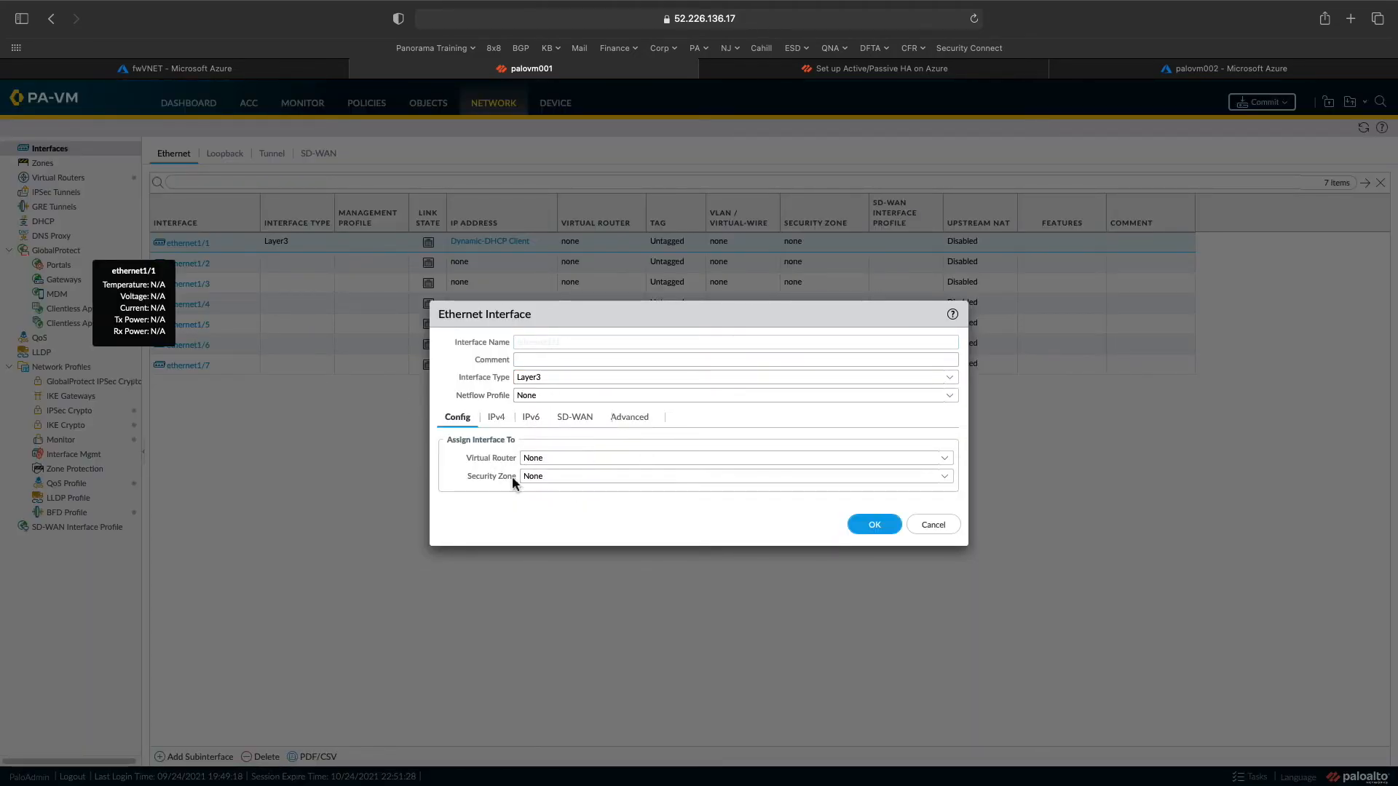
{"action": "left_click", "coordinate": [944, 459]}
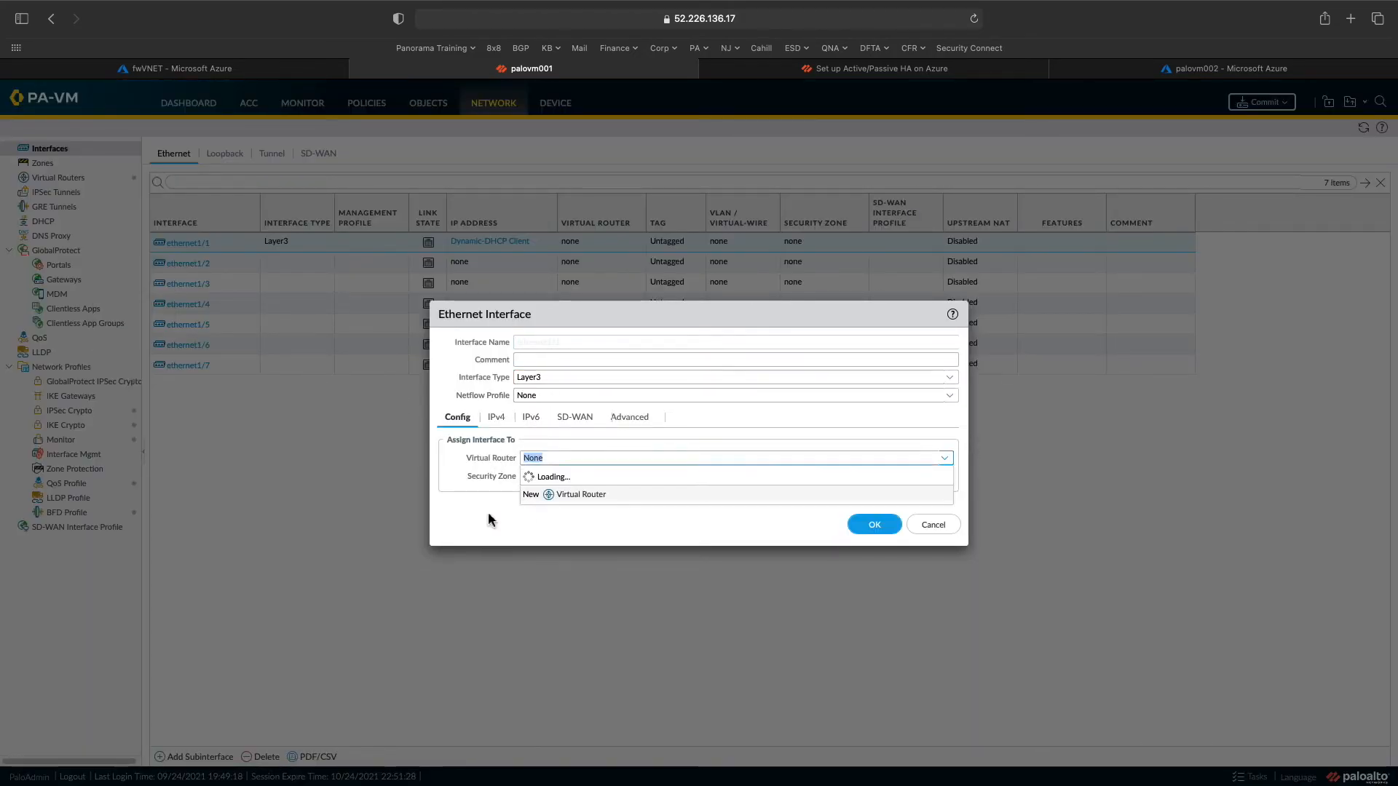
{"action": "left_click", "coordinate": [574, 490]}
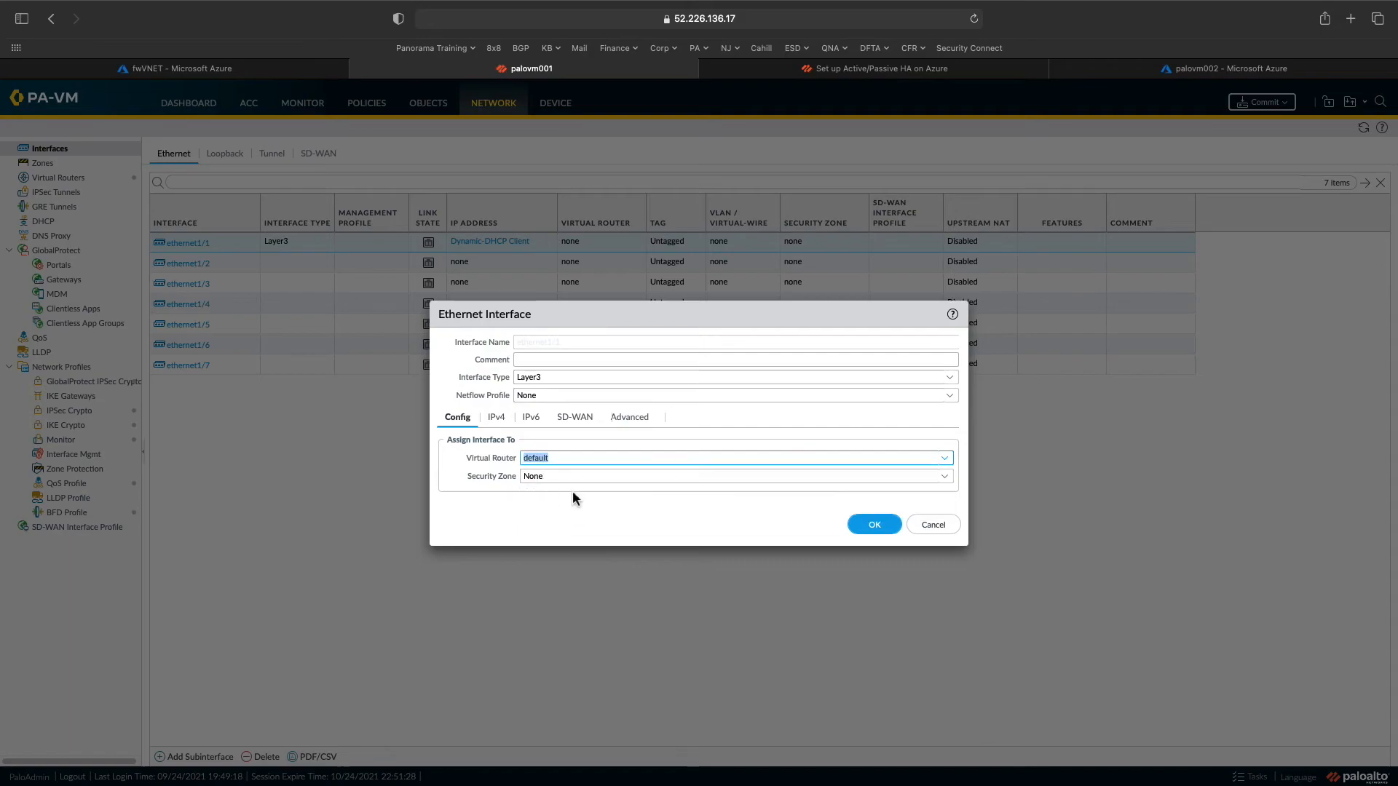
{"action": "left_click", "coordinate": [947, 481]}
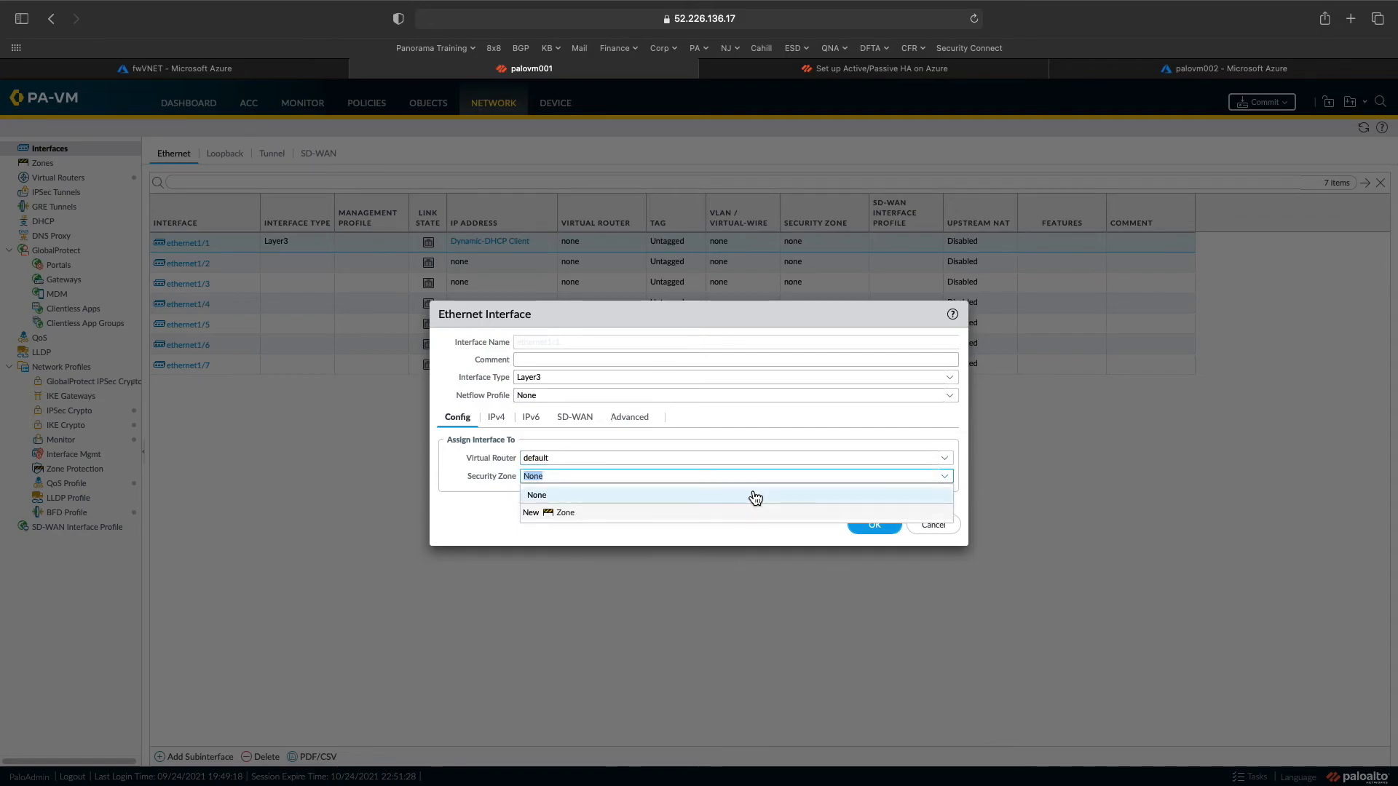
{"action": "left_click", "coordinate": [567, 513]}
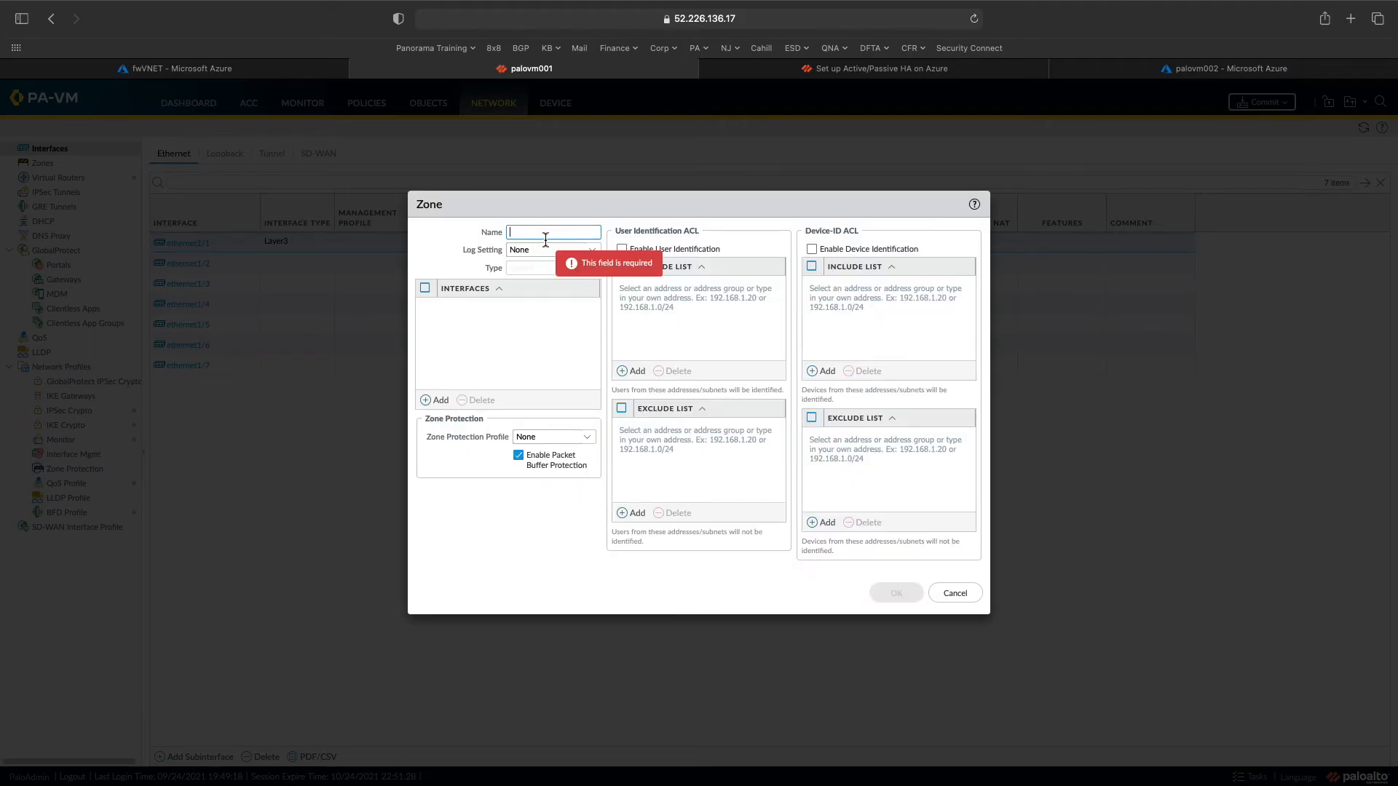
{"action": "type", "text": "Untrust"}
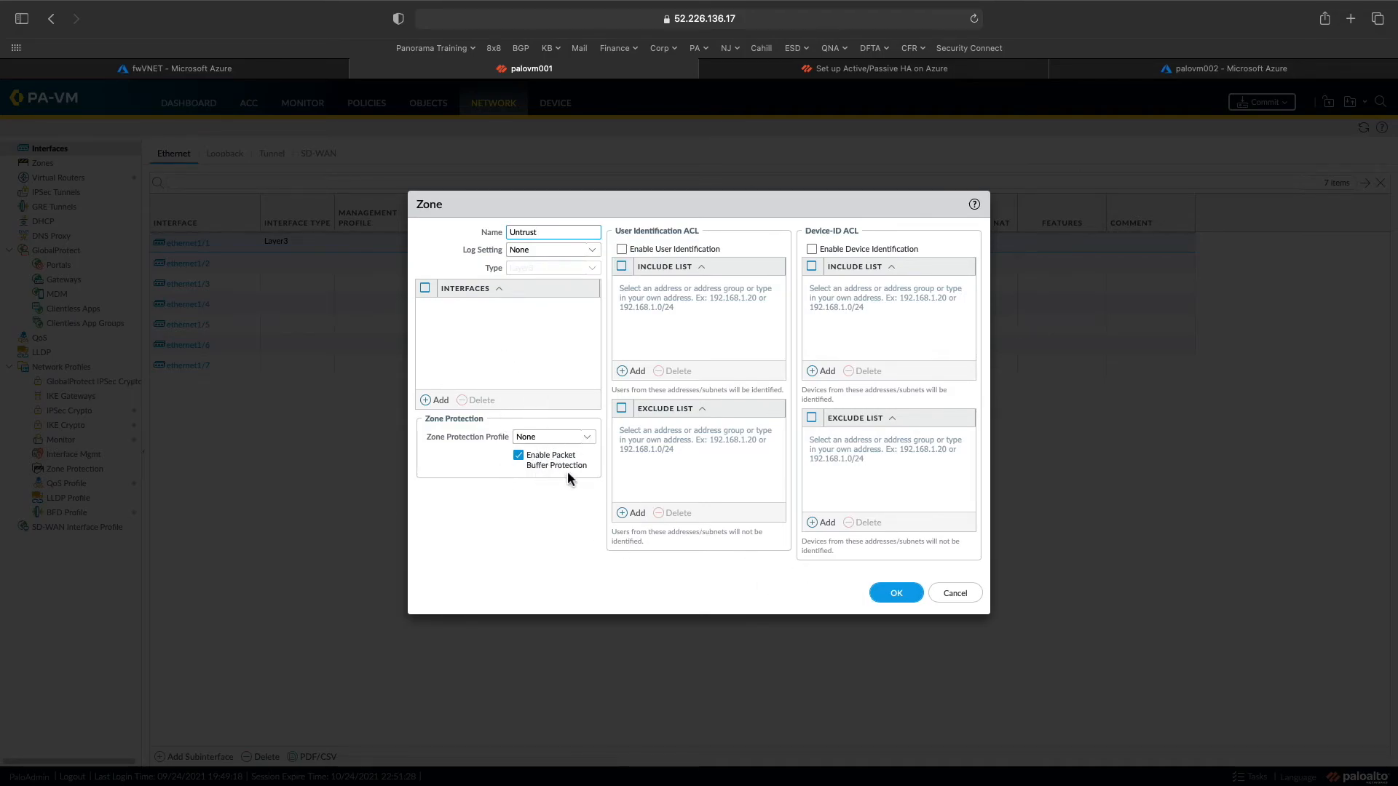
{"action": "left_click", "coordinate": [899, 594]}
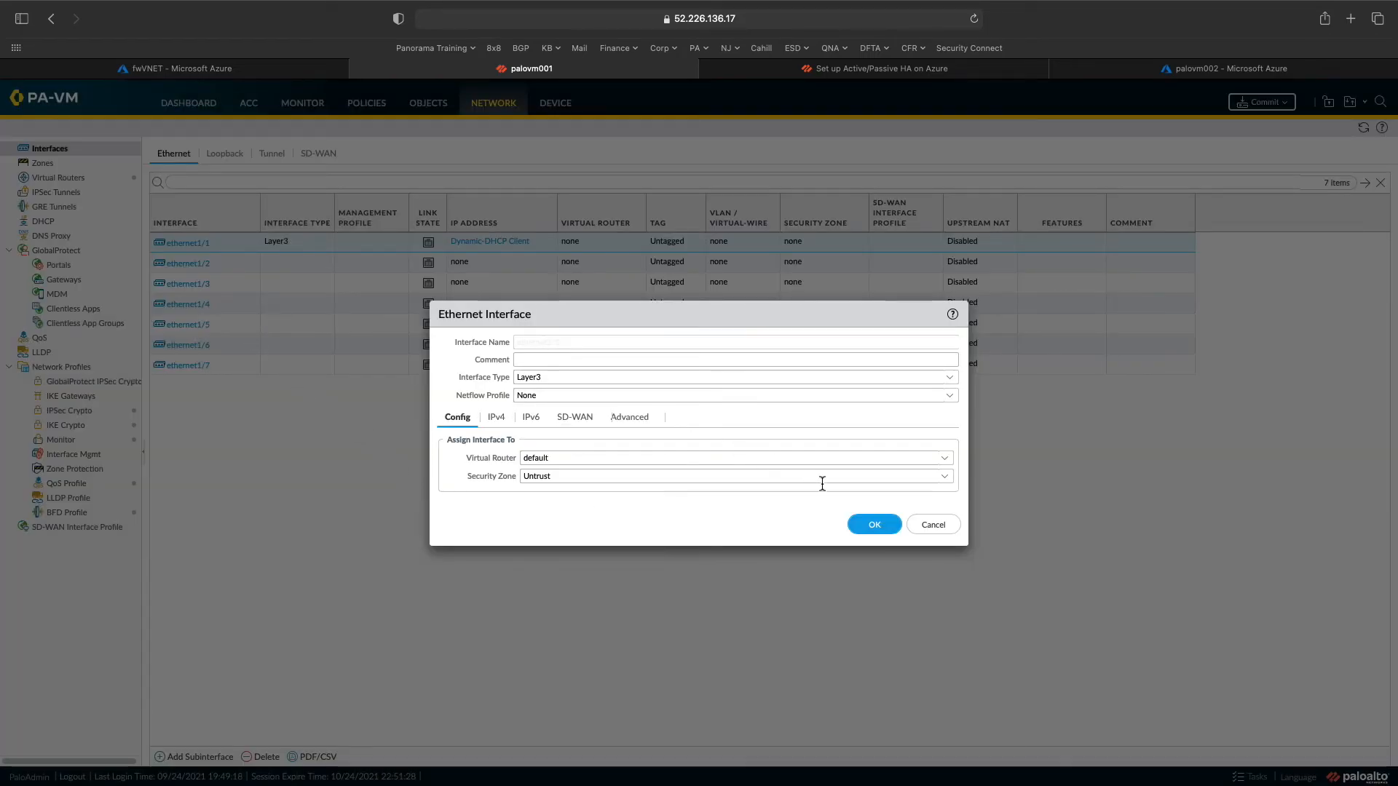
{"action": "left_click", "coordinate": [874, 529]}
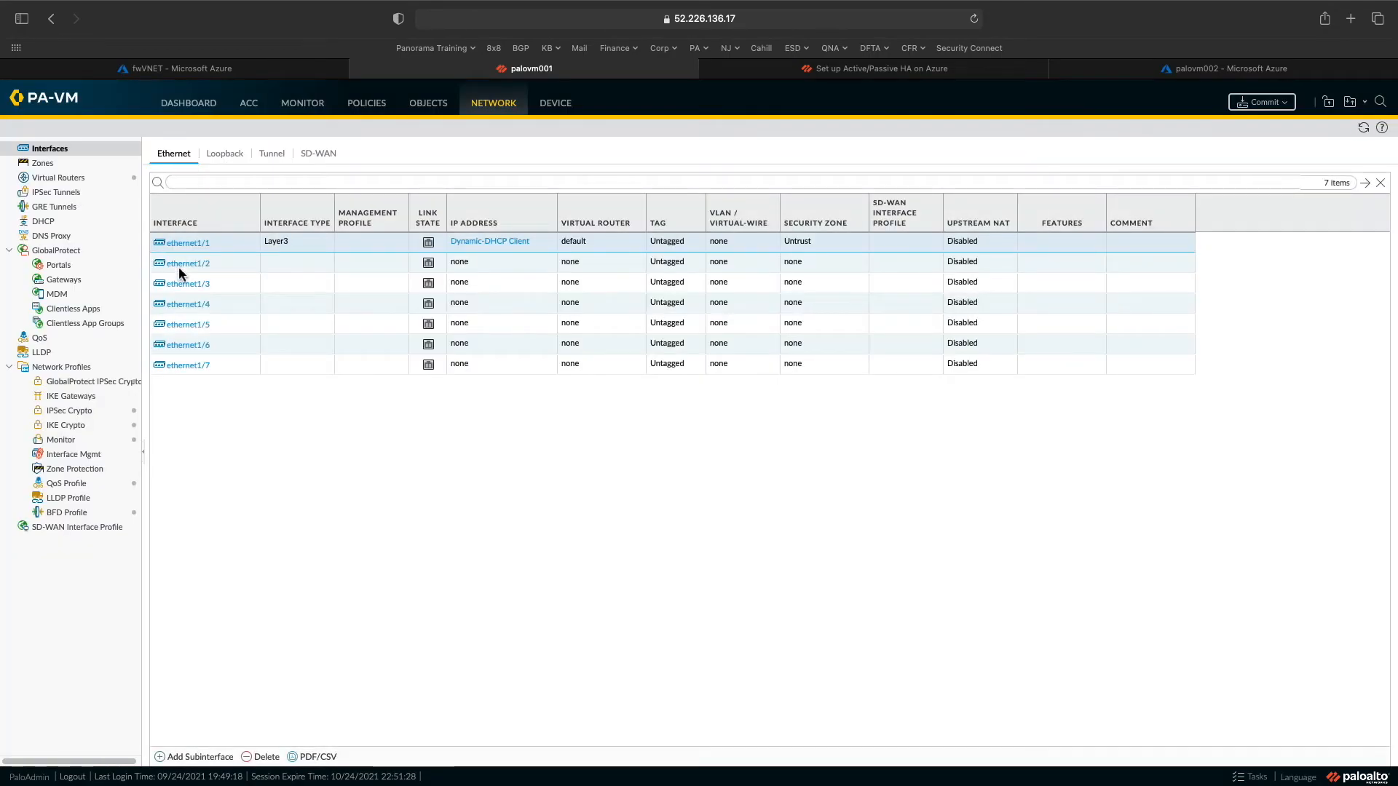
{"action": "left_click", "coordinate": [180, 268]}
- Make ethernet1/2 a Layer3 interface with a DHCP Client IPv4 address
{"action": "left_click", "coordinate": [192, 264]}
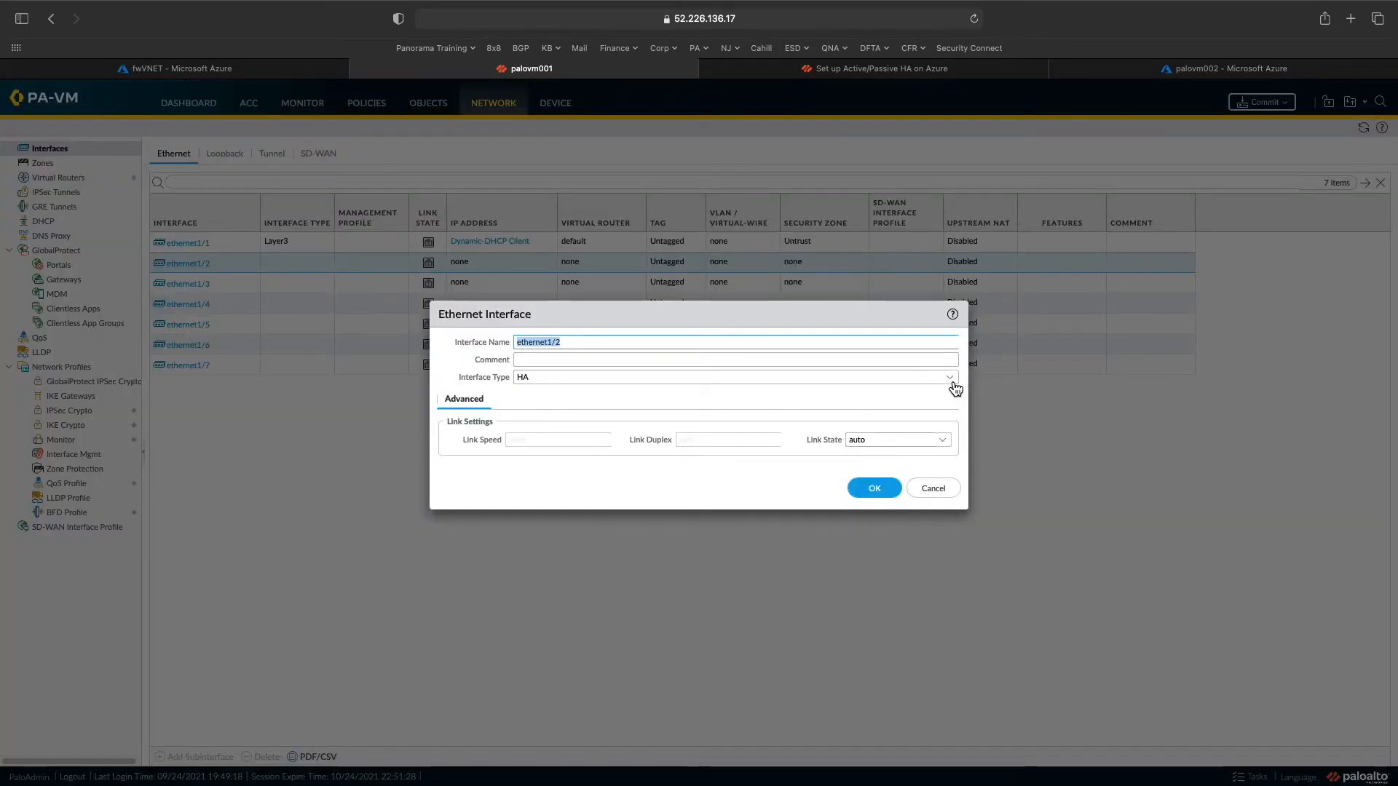
{"action": "left_click", "coordinate": [954, 382]}
{"action": "left_click", "coordinate": [553, 413]}
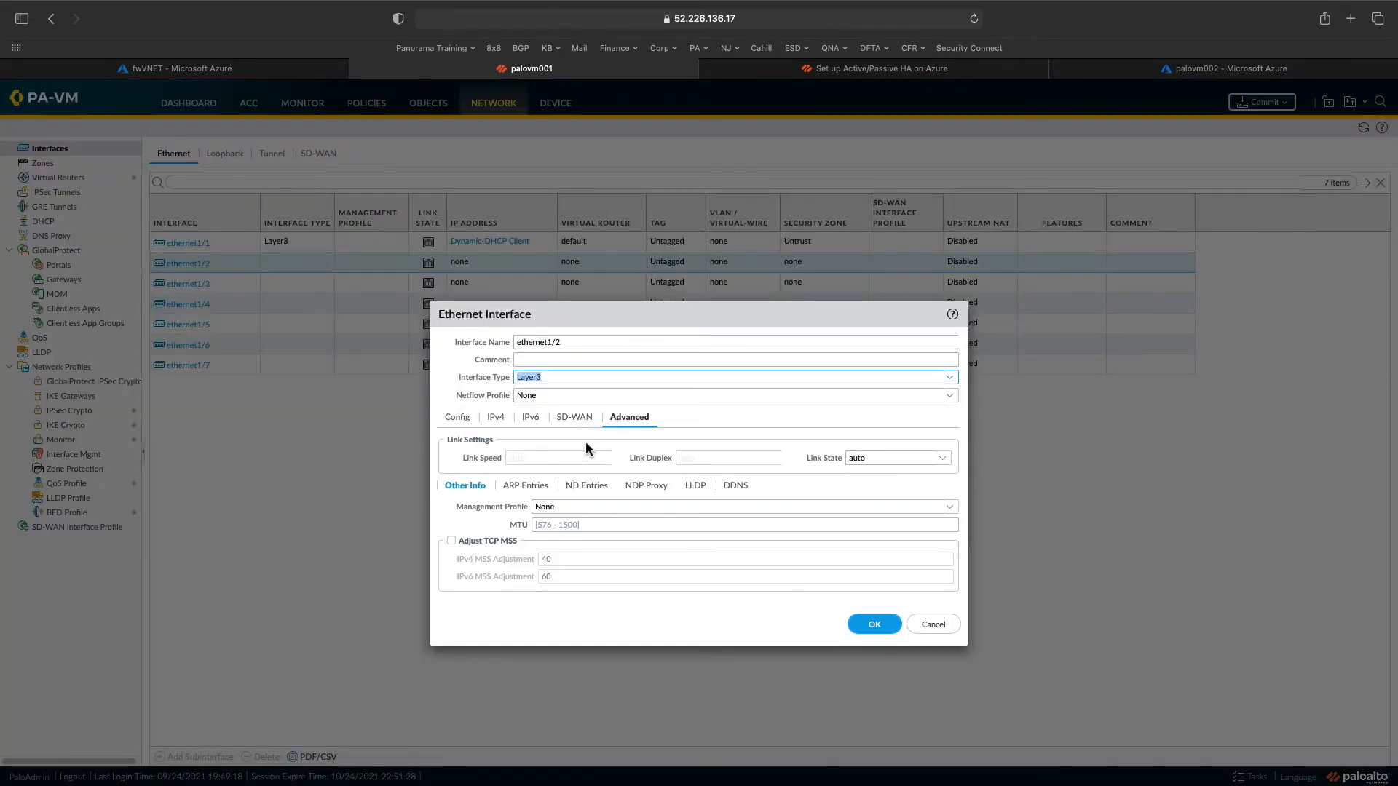
{"action": "left_click", "coordinate": [496, 418]}
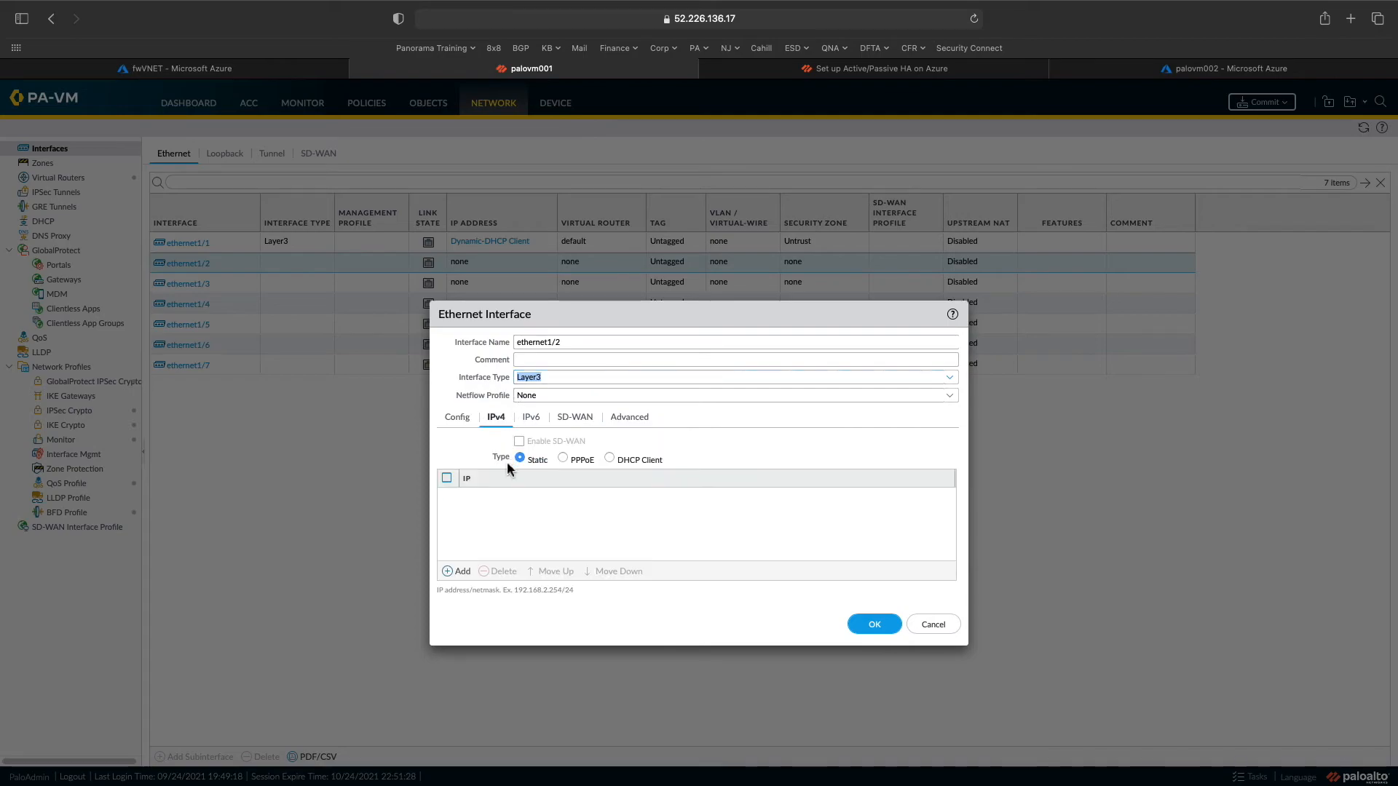
{"action": "left_click", "coordinate": [625, 458]}
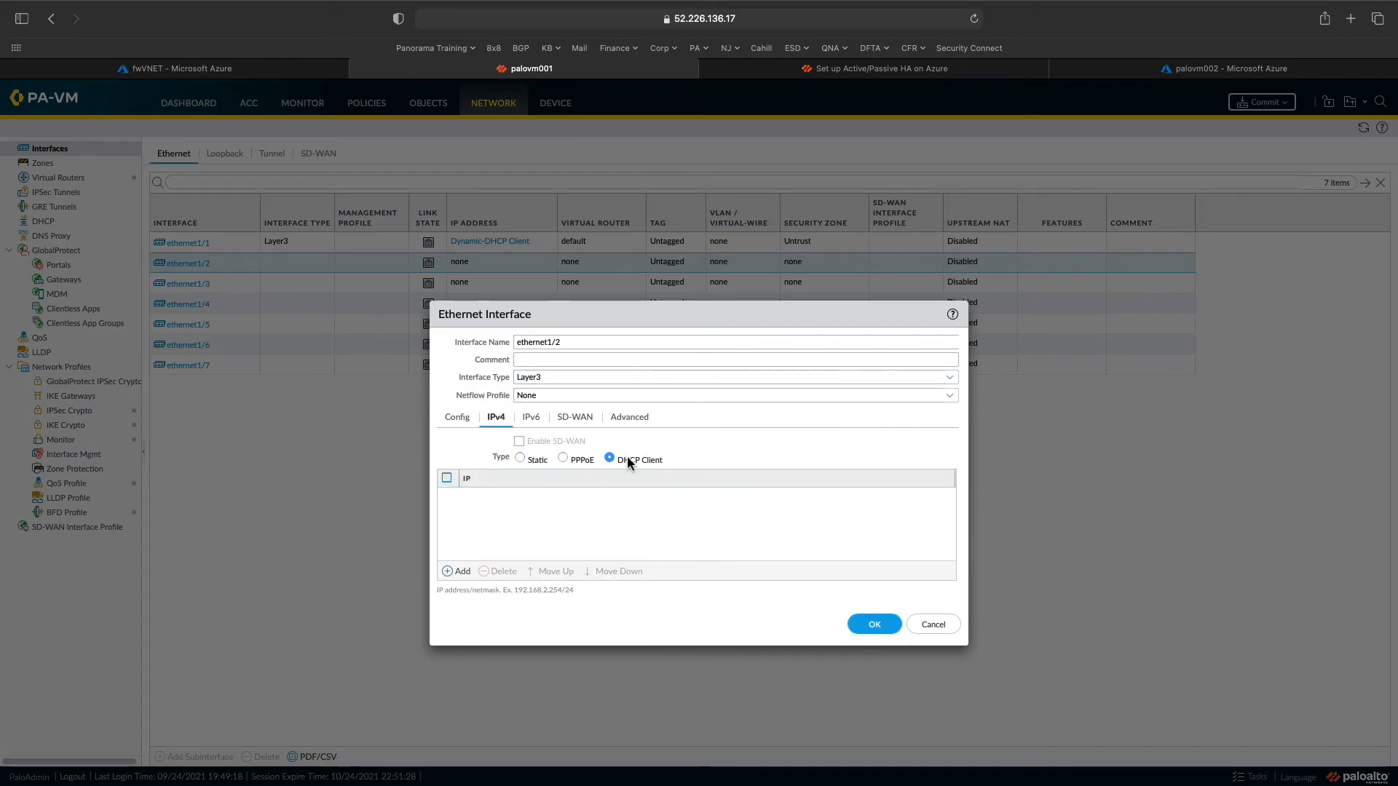
- Put ethernet1/2 on the default virtual router in a new zone named Trust, and save
{"action": "left_click", "coordinate": [628, 418]}
{"action": "left_click", "coordinate": [458, 421]}
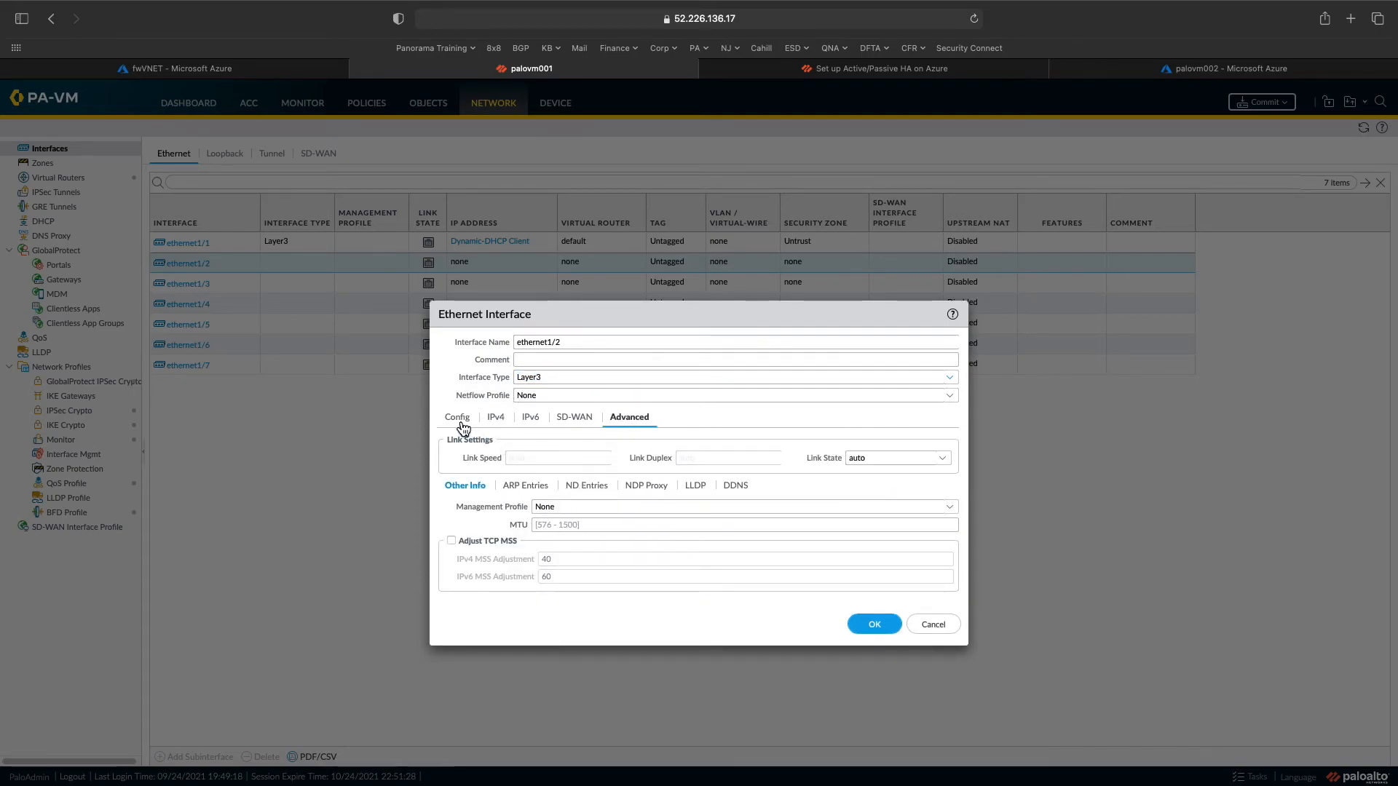
{"action": "left_click", "coordinate": [948, 465]}
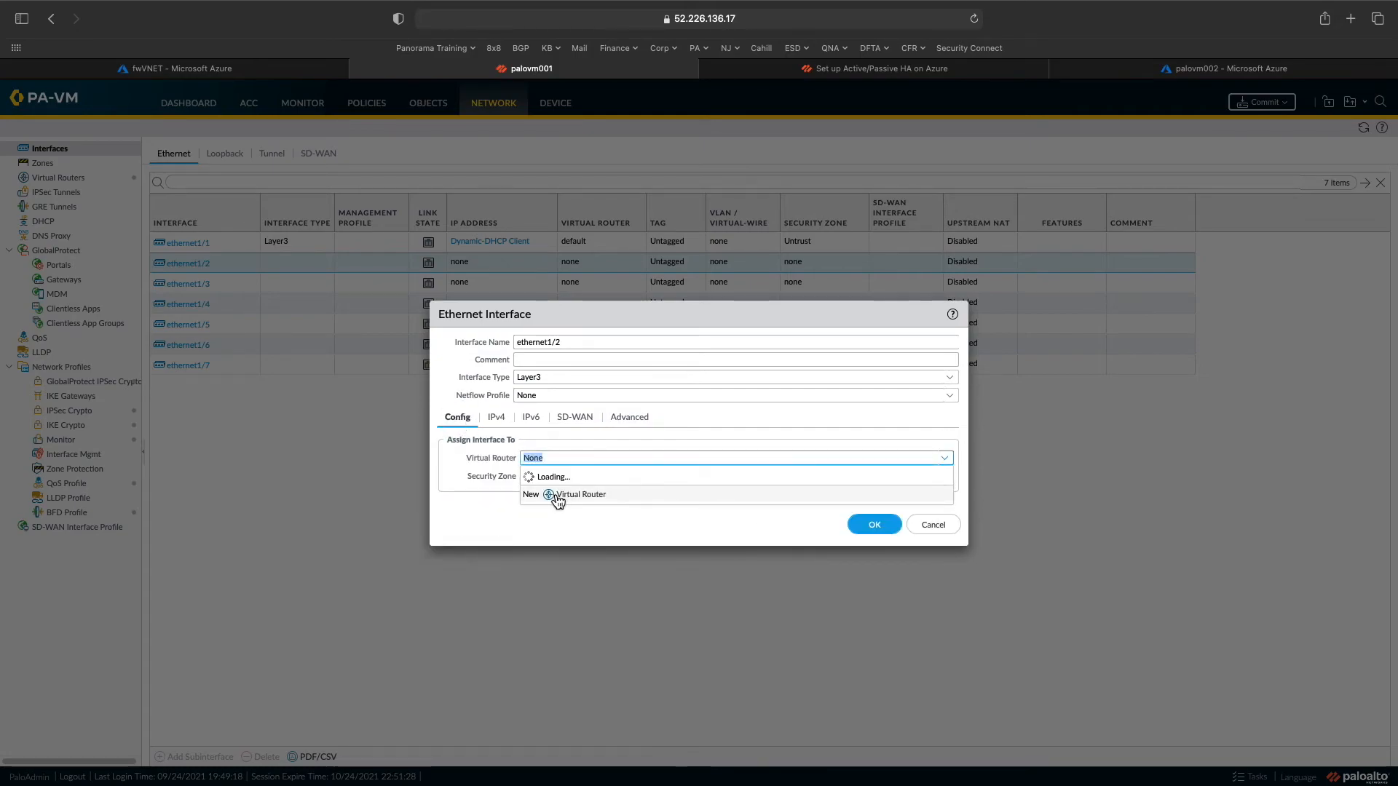
{"action": "left_click", "coordinate": [553, 493]}
{"action": "left_click", "coordinate": [944, 477]}
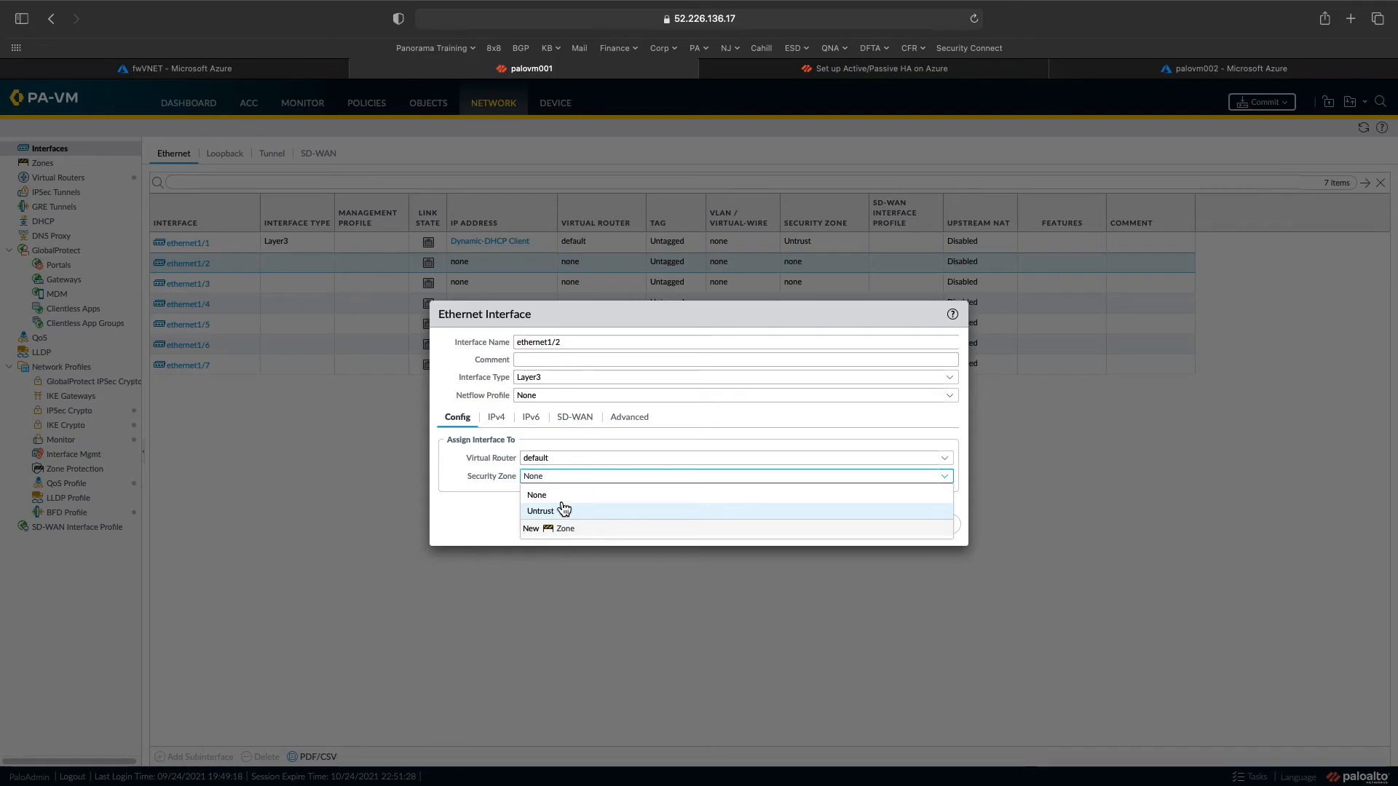
{"action": "left_click", "coordinate": [560, 528]}
{"action": "left_click", "coordinate": [531, 245]}
{"action": "left_click", "coordinate": [531, 237]}
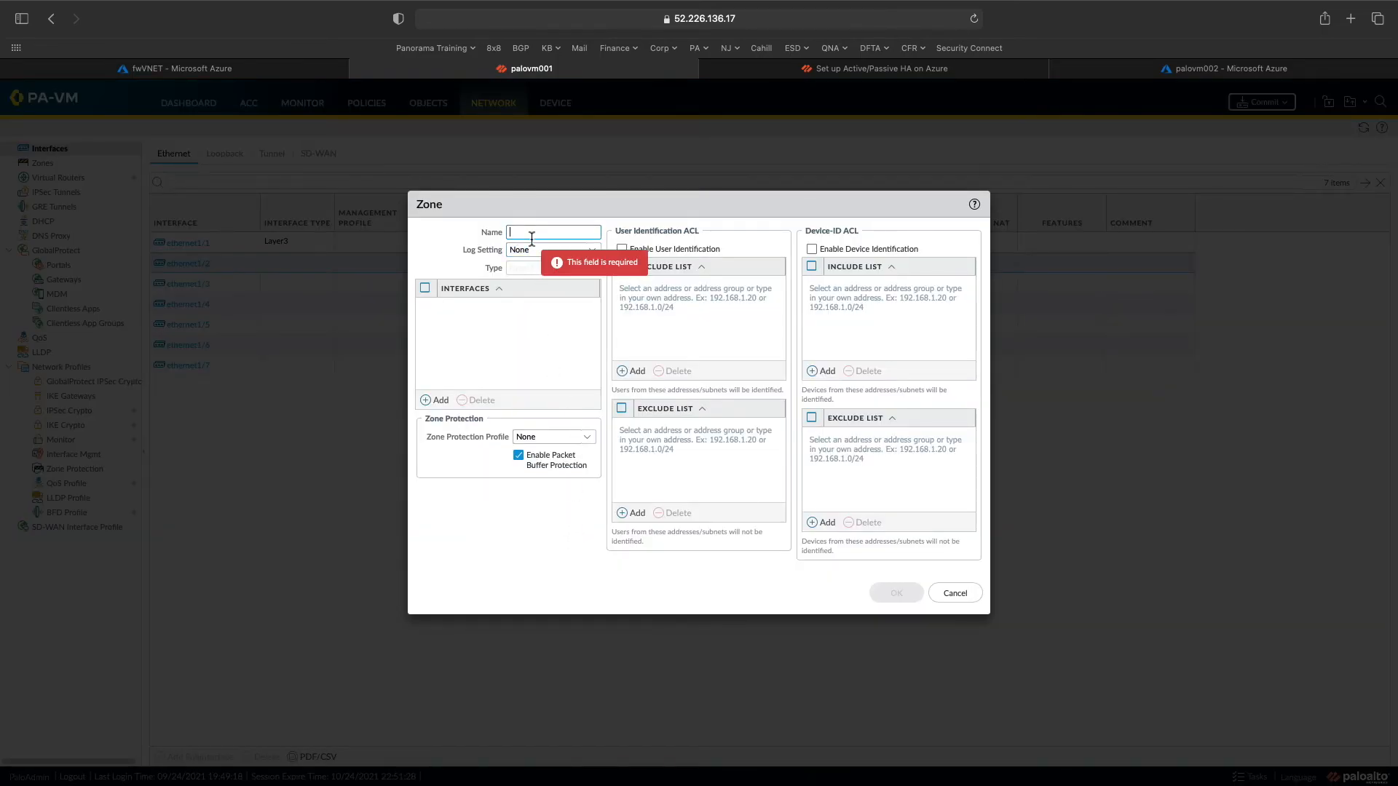
{"action": "type", "text": "Trust"}
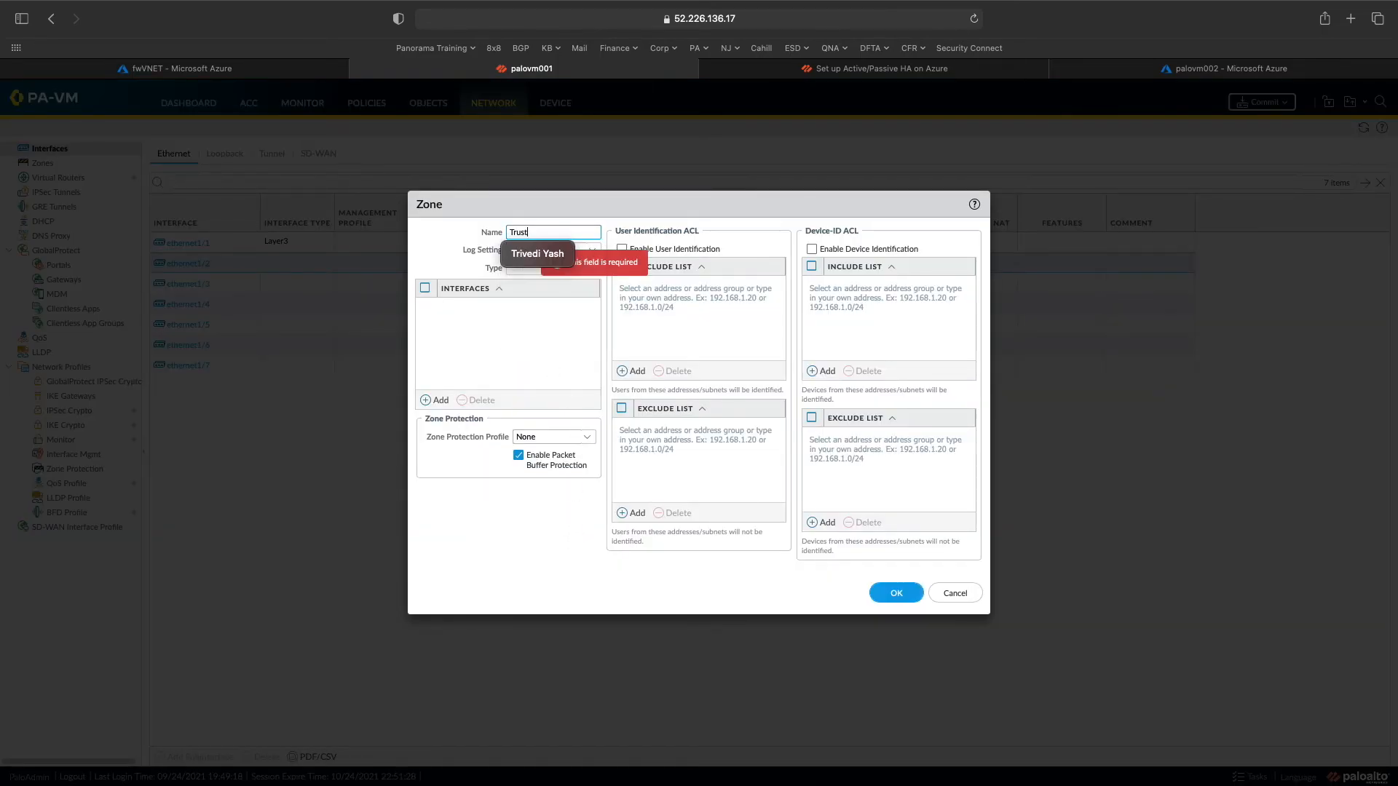
{"action": "left_click", "coordinate": [460, 352]}
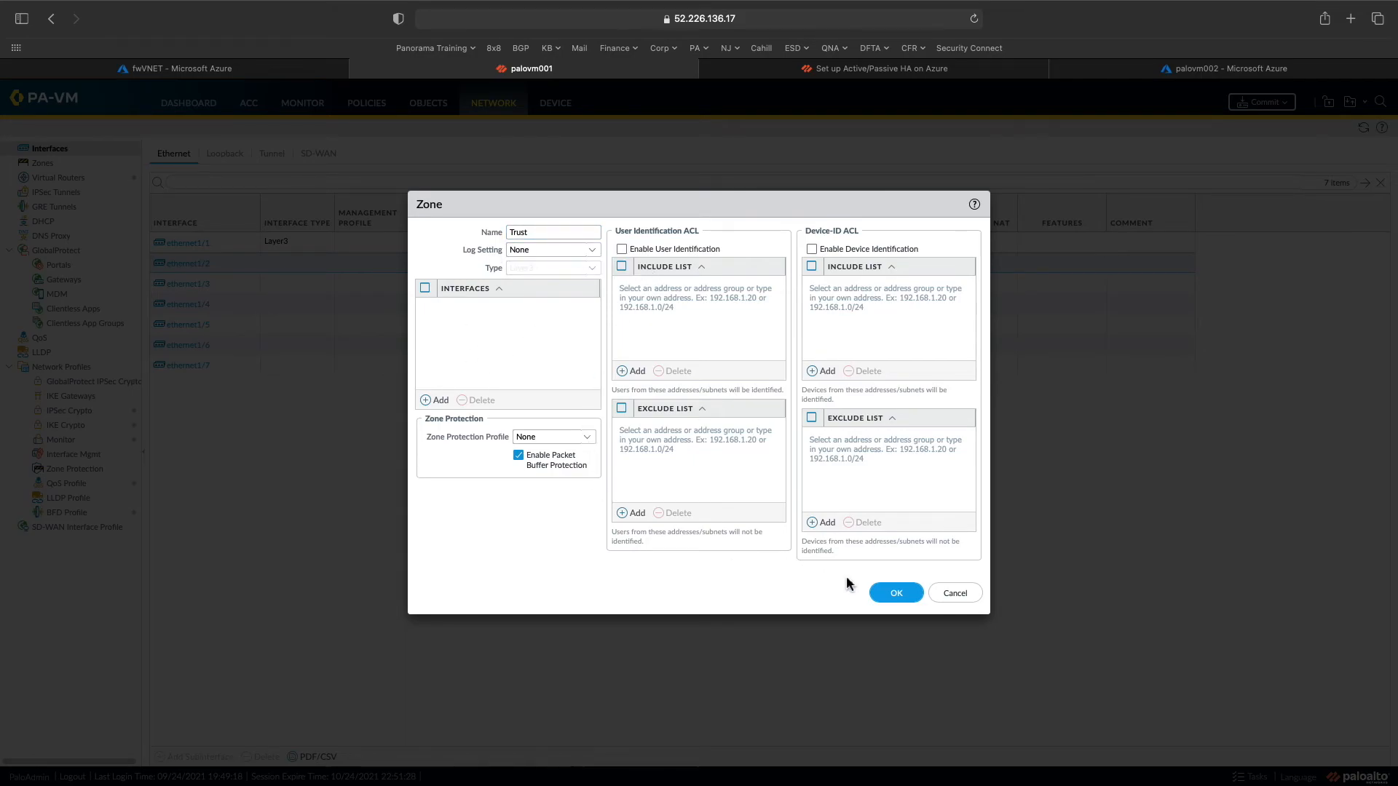
{"action": "left_click", "coordinate": [895, 593]}
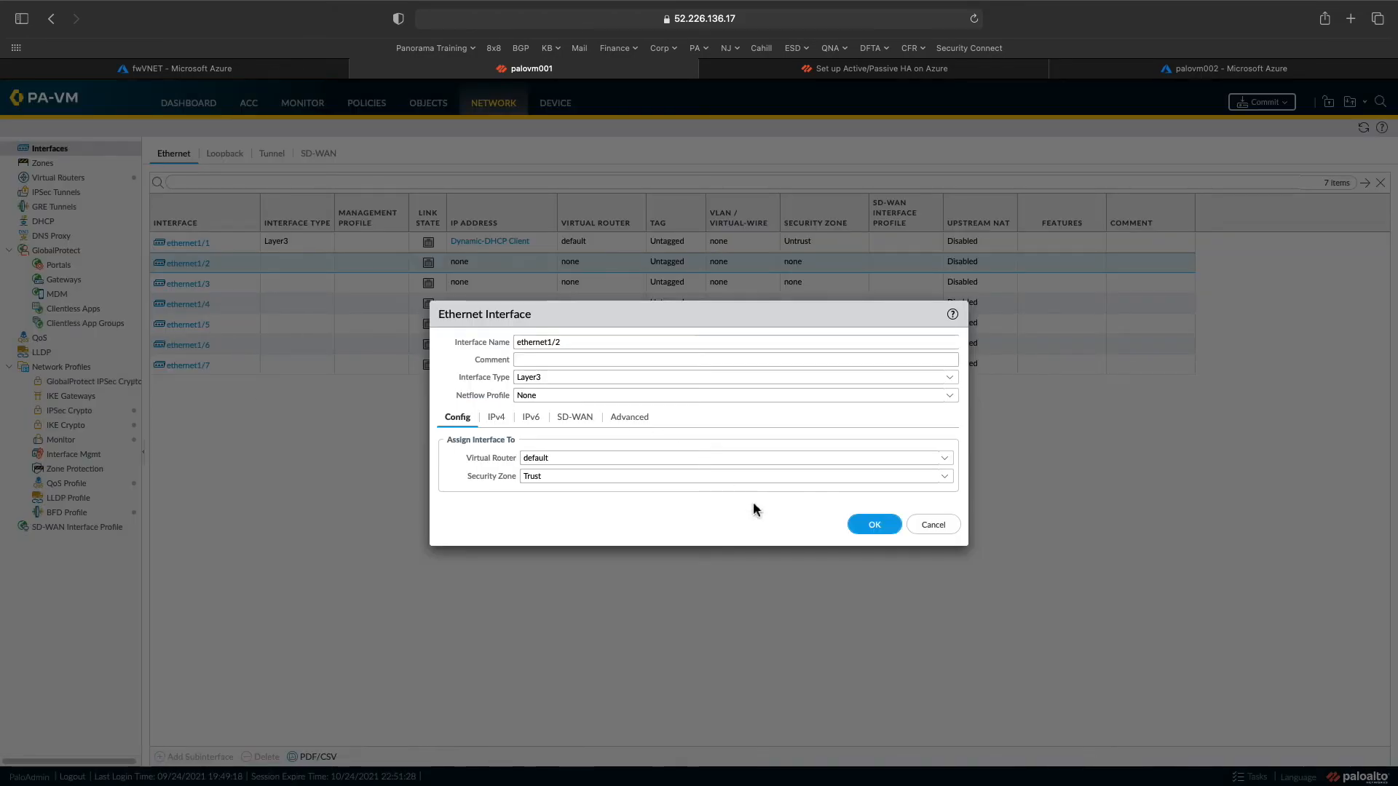
{"action": "left_click", "coordinate": [874, 526]}
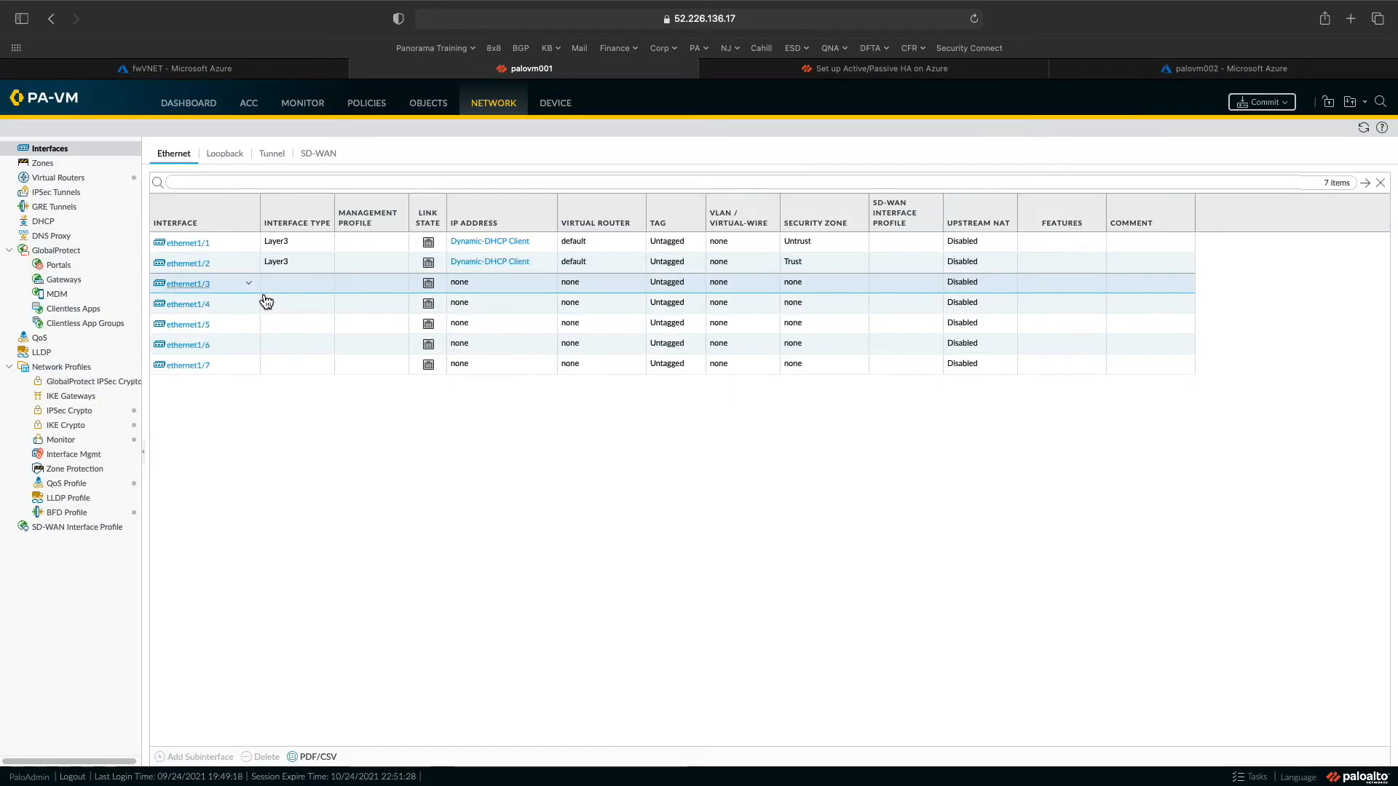
- Make ethernet1/3 a Layer3 interface with a DHCP Client IPv4 address
{"action": "left_click", "coordinate": [188, 283]}
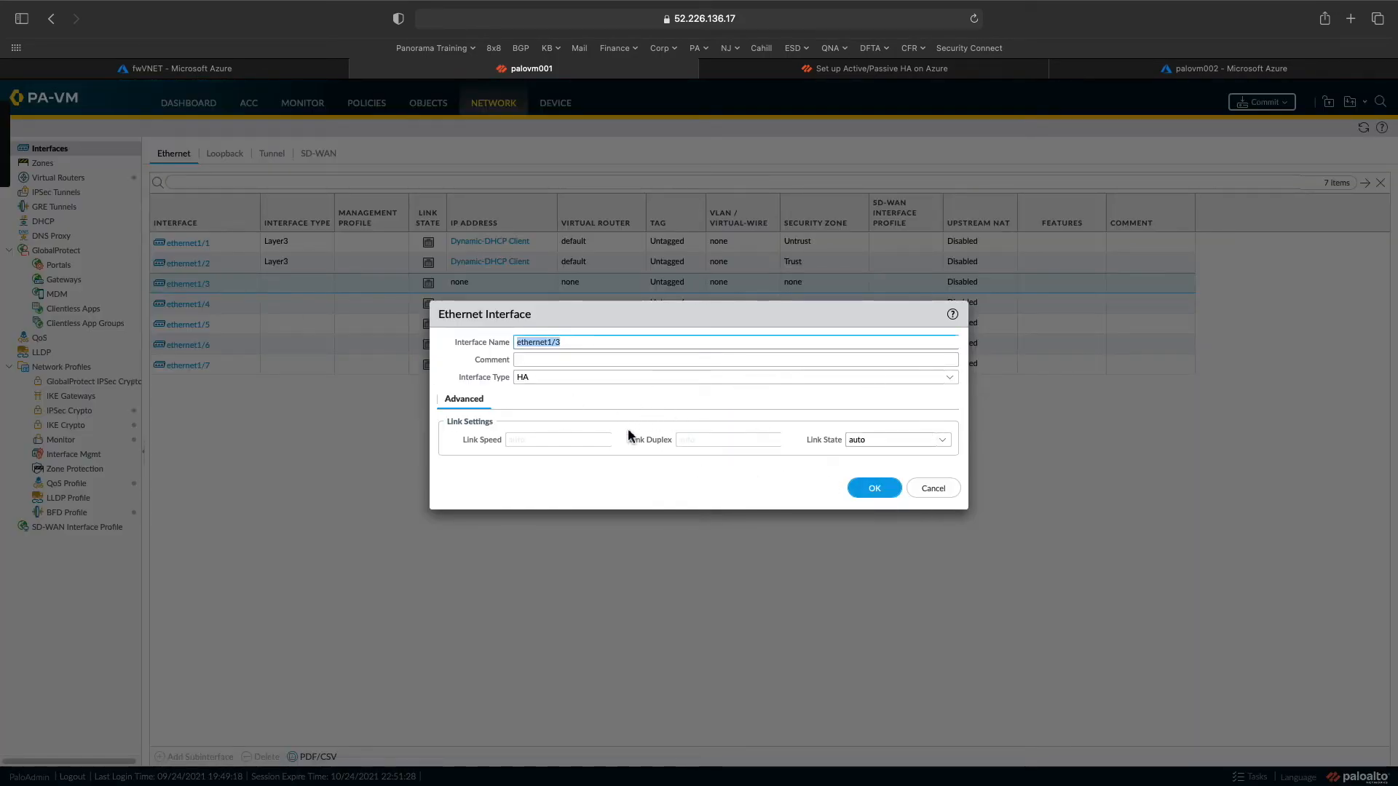
{"action": "left_click", "coordinate": [948, 378]}
{"action": "left_click", "coordinate": [528, 417]}
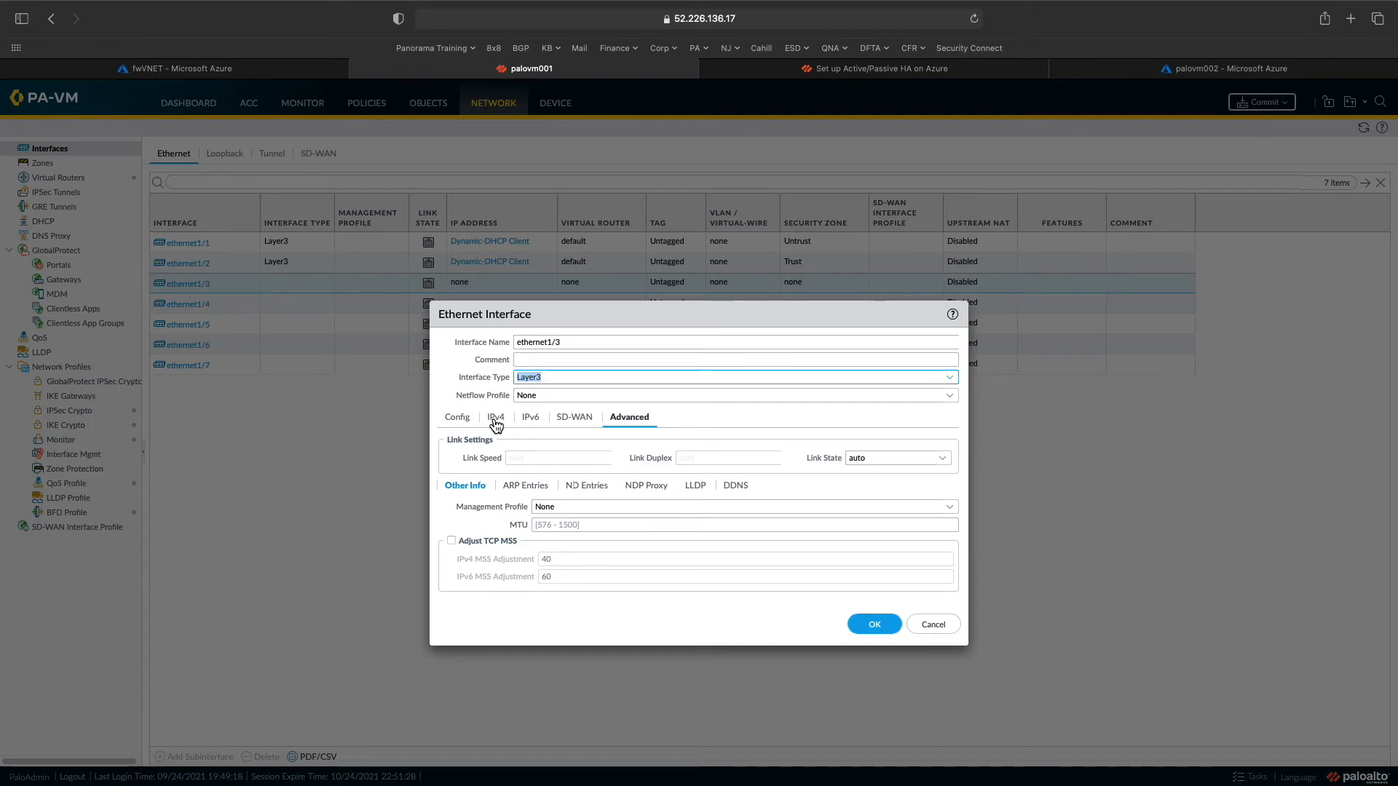
{"action": "left_click", "coordinate": [496, 422]}
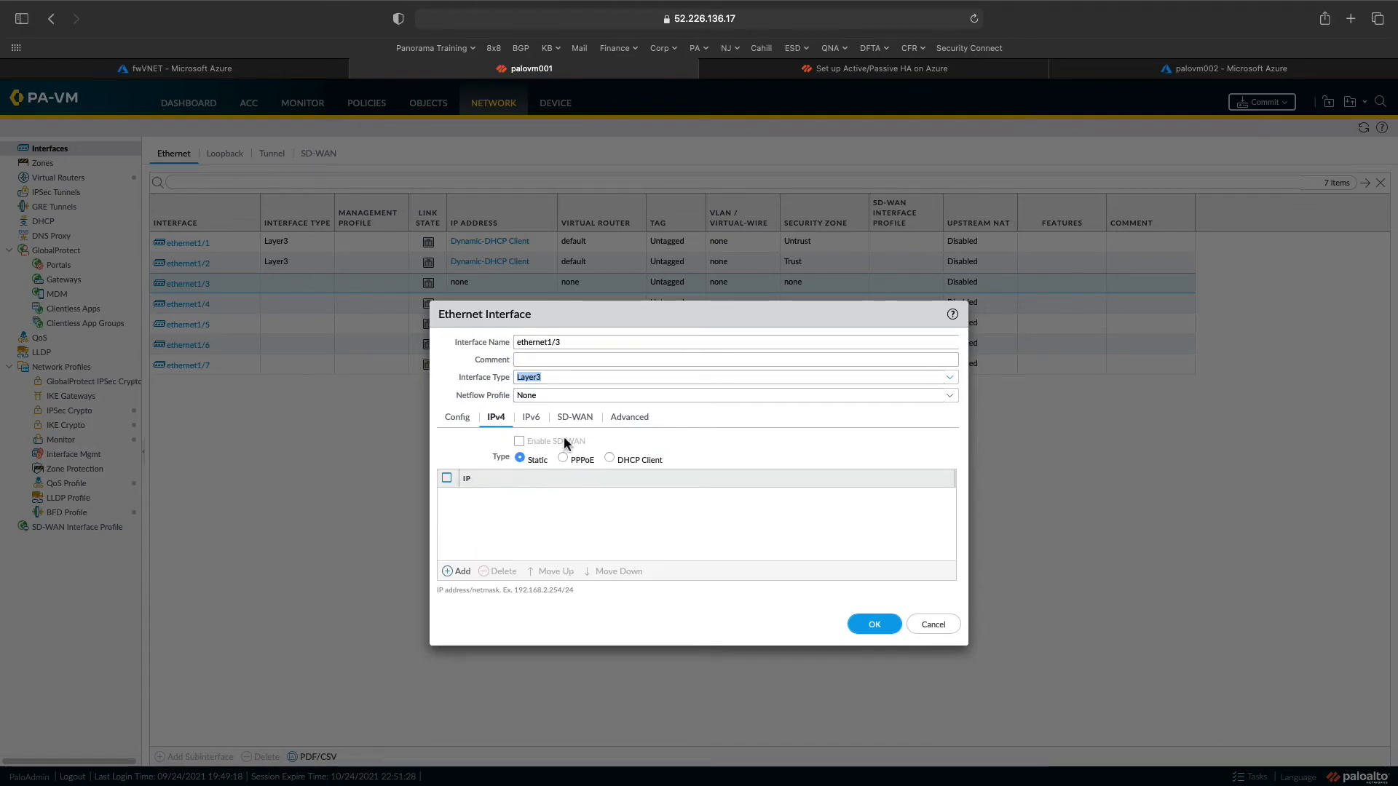
{"action": "left_click", "coordinate": [626, 460]}
- Assign ethernet1/3 to the default virtual router and Trust zone, save, and start a commit
{"action": "left_click", "coordinate": [464, 423]}
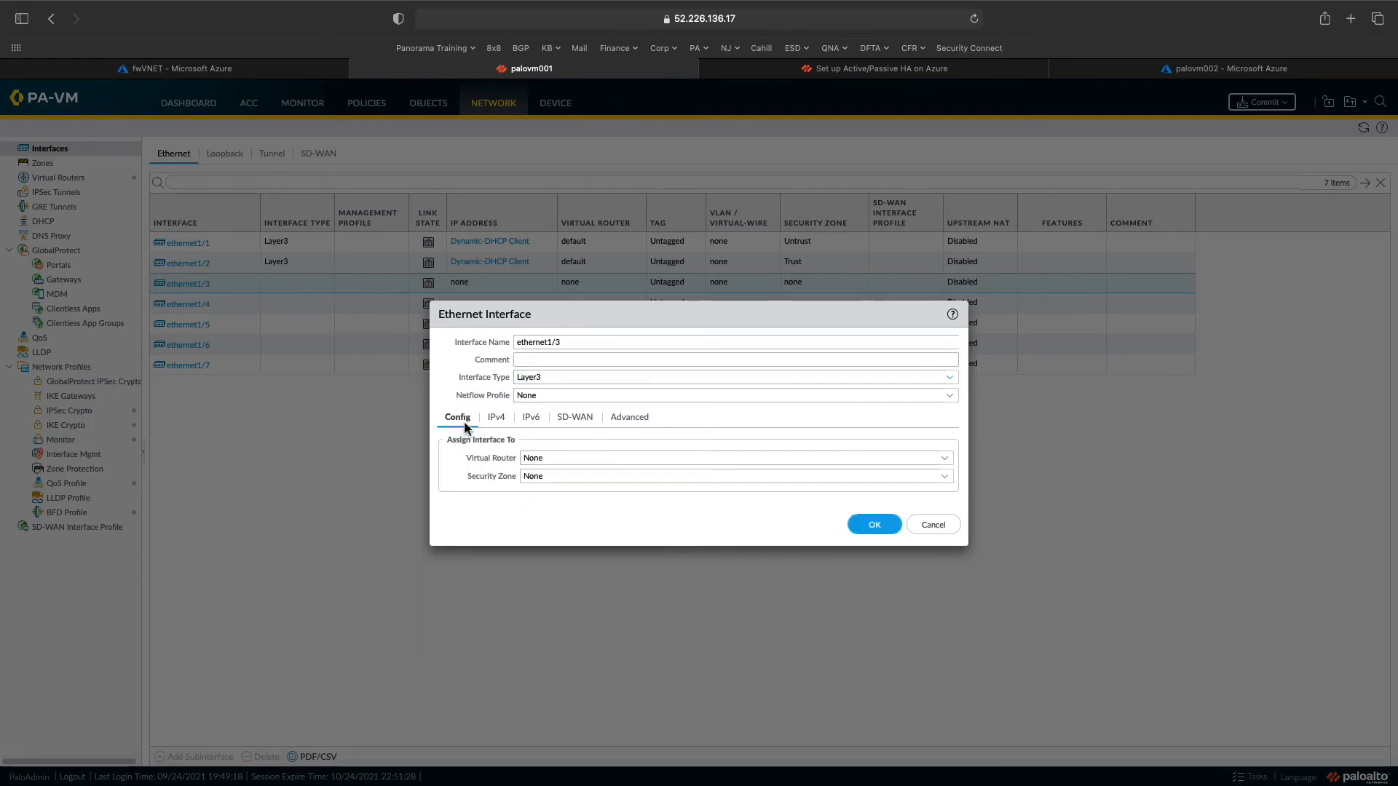
{"action": "left_click", "coordinate": [945, 458]}
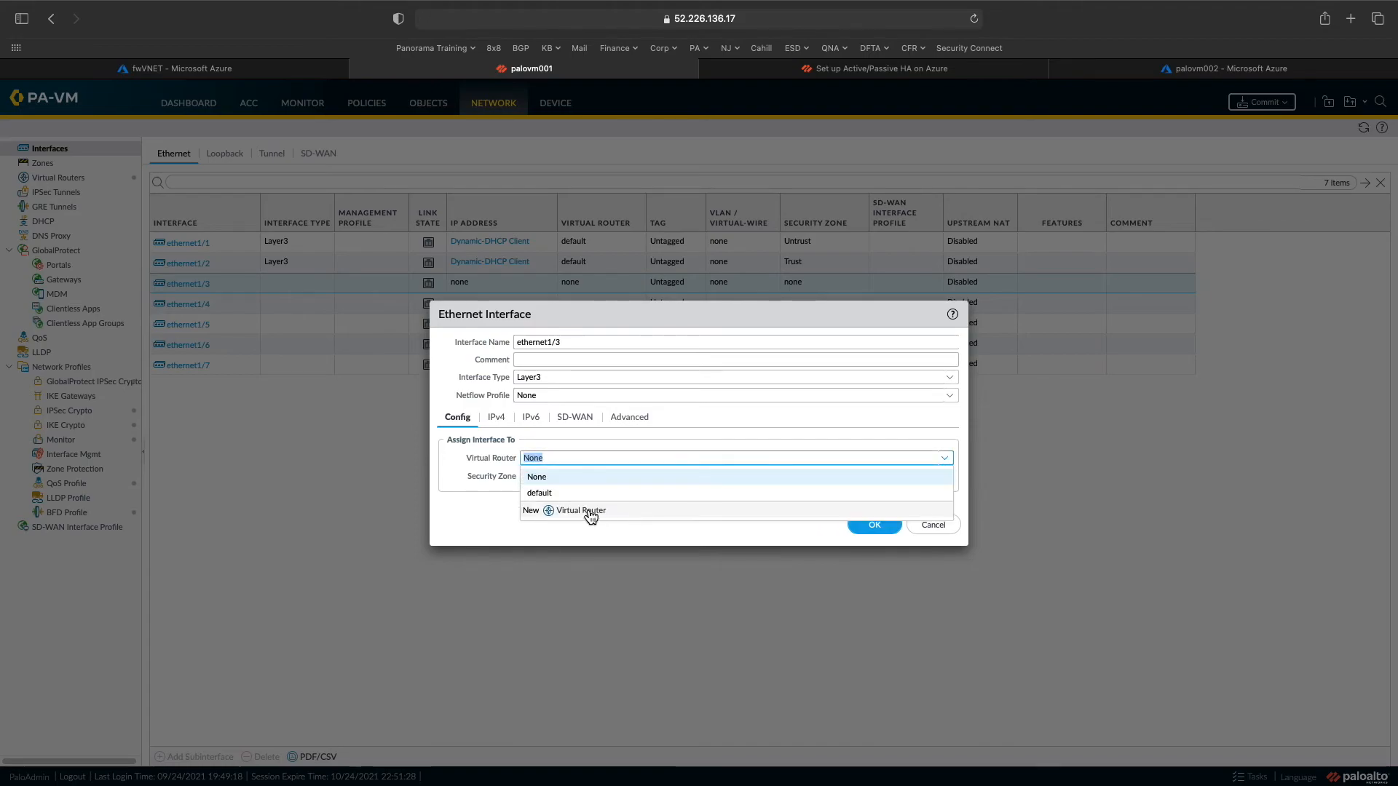
{"action": "left_click", "coordinate": [557, 495]}
{"action": "left_click", "coordinate": [945, 479]}
{"action": "left_click", "coordinate": [549, 517]}
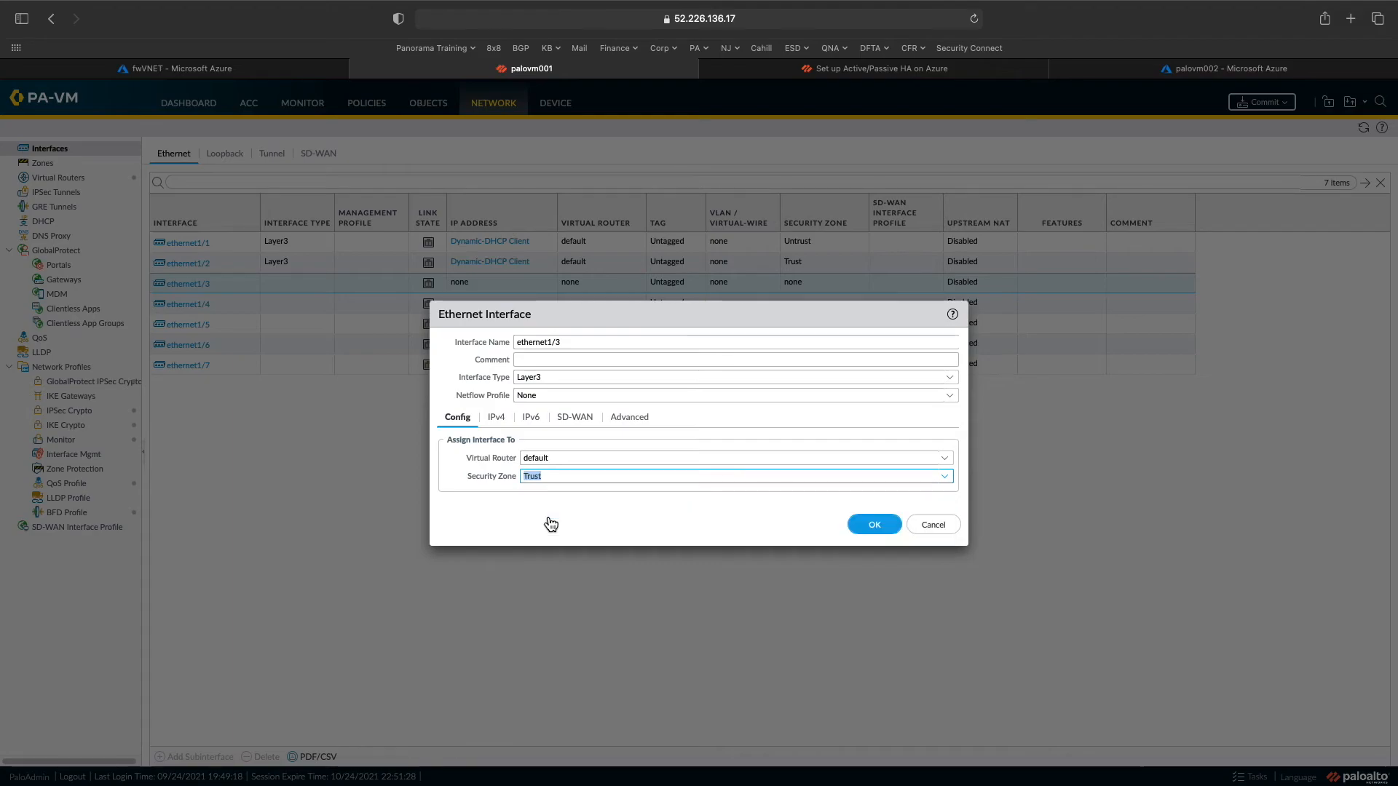
{"action": "left_click", "coordinate": [877, 530]}
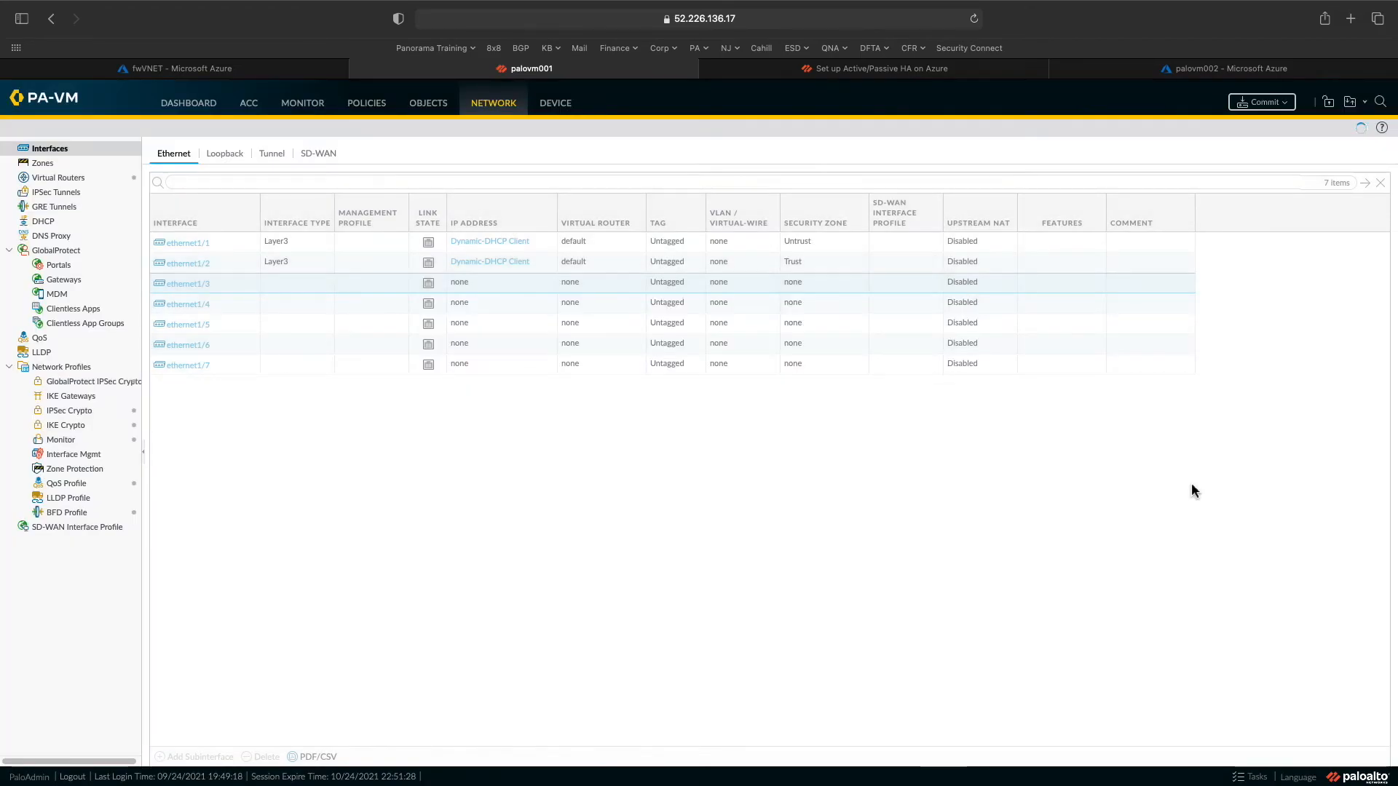
{"action": "left_click", "coordinate": [1254, 104]}
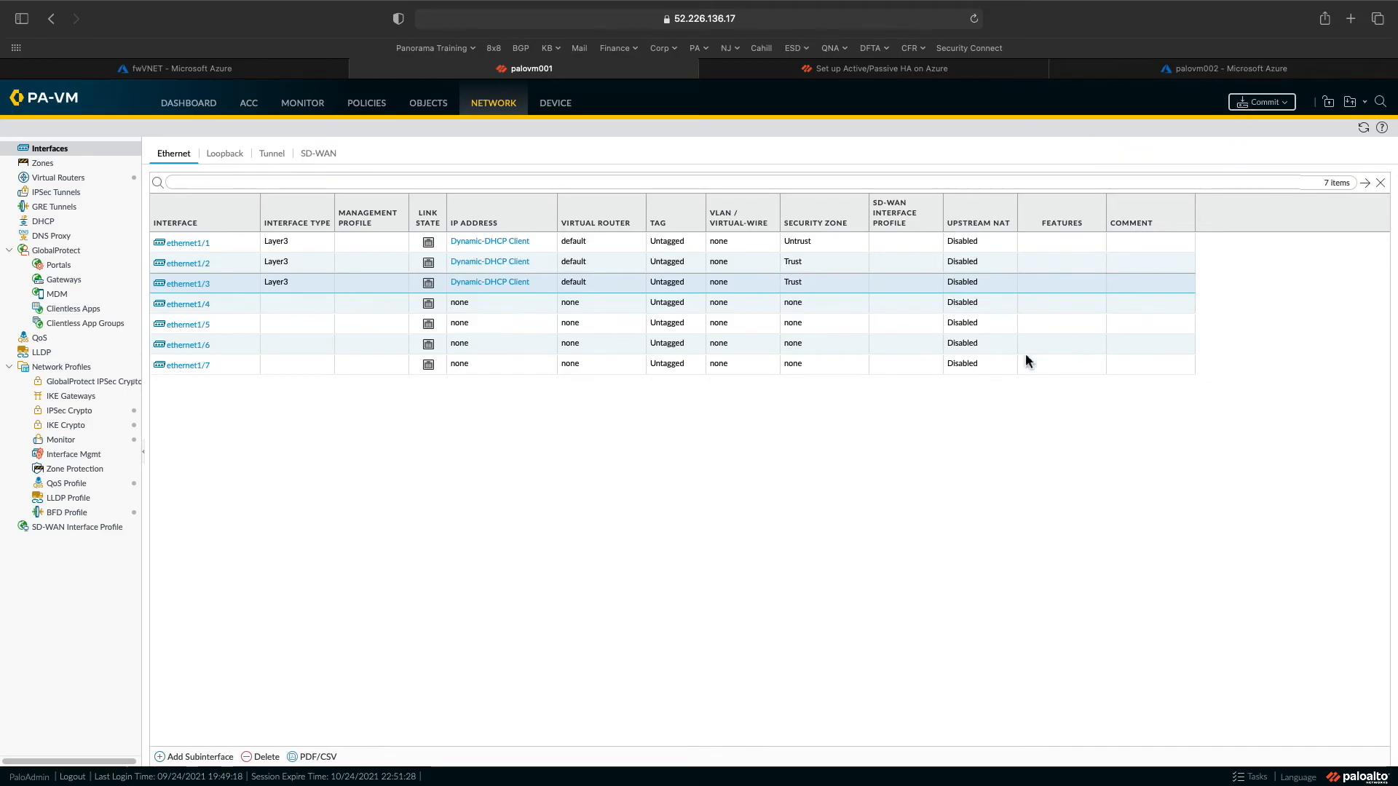
{"action": "left_click", "coordinate": [825, 595]}
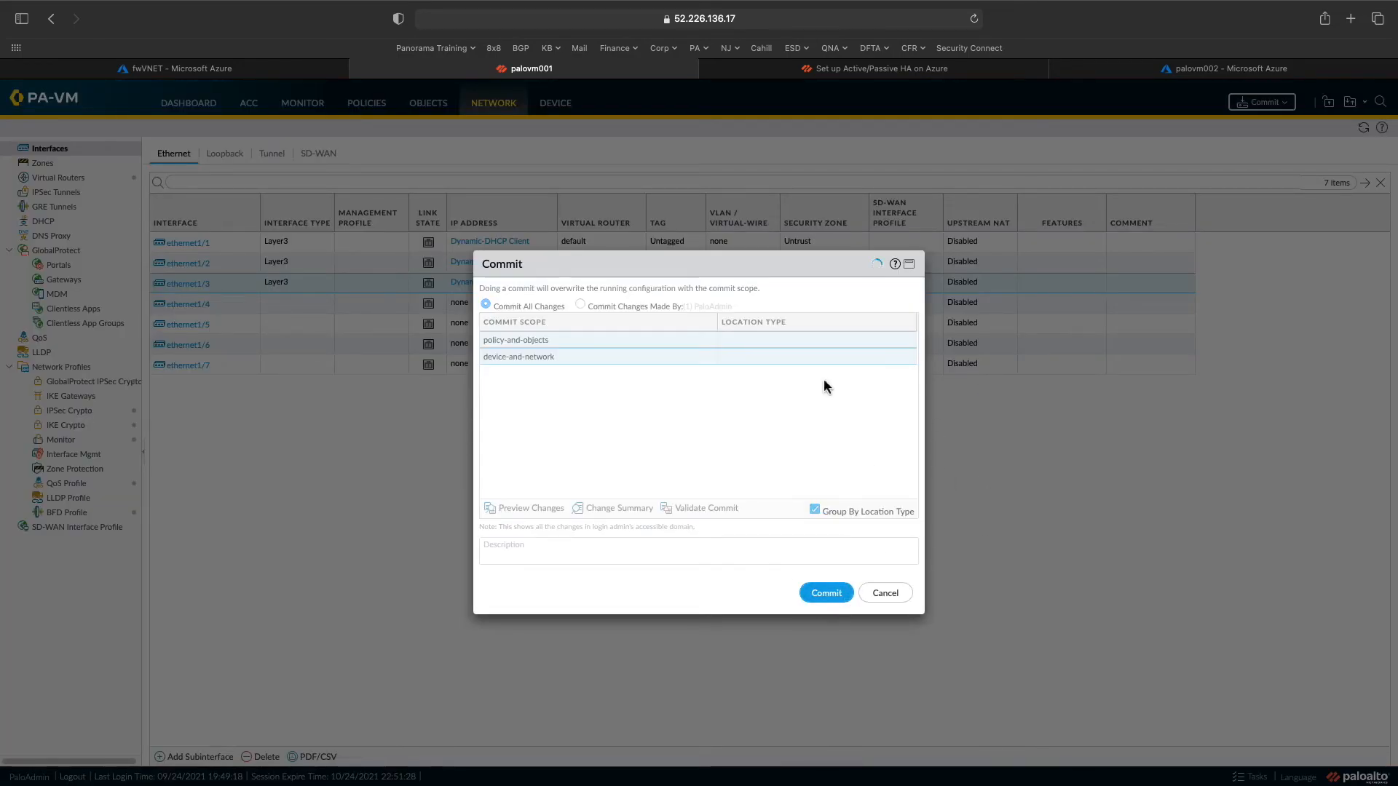
{"action": "left_click", "coordinate": [885, 593]}
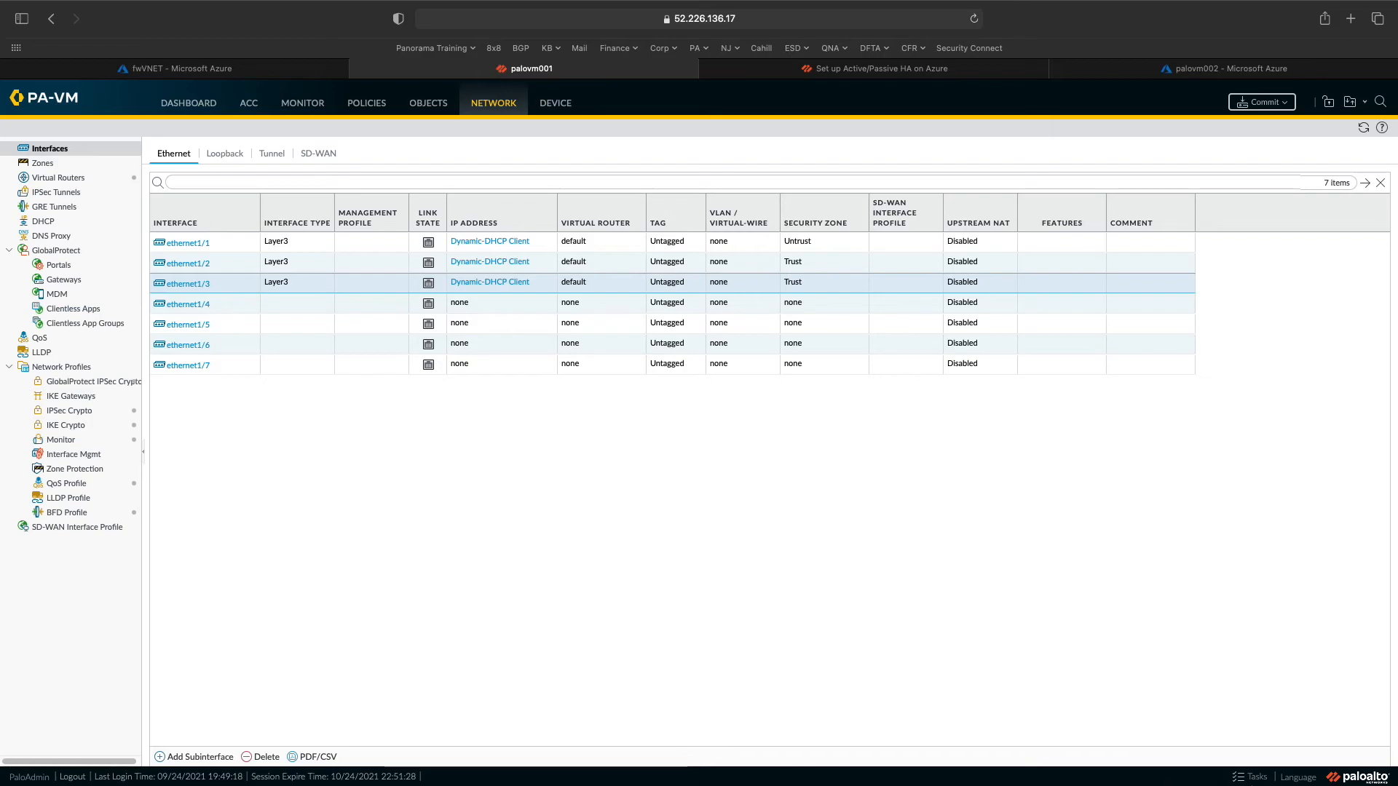
{"action": "left_click", "coordinate": [1252, 778]}
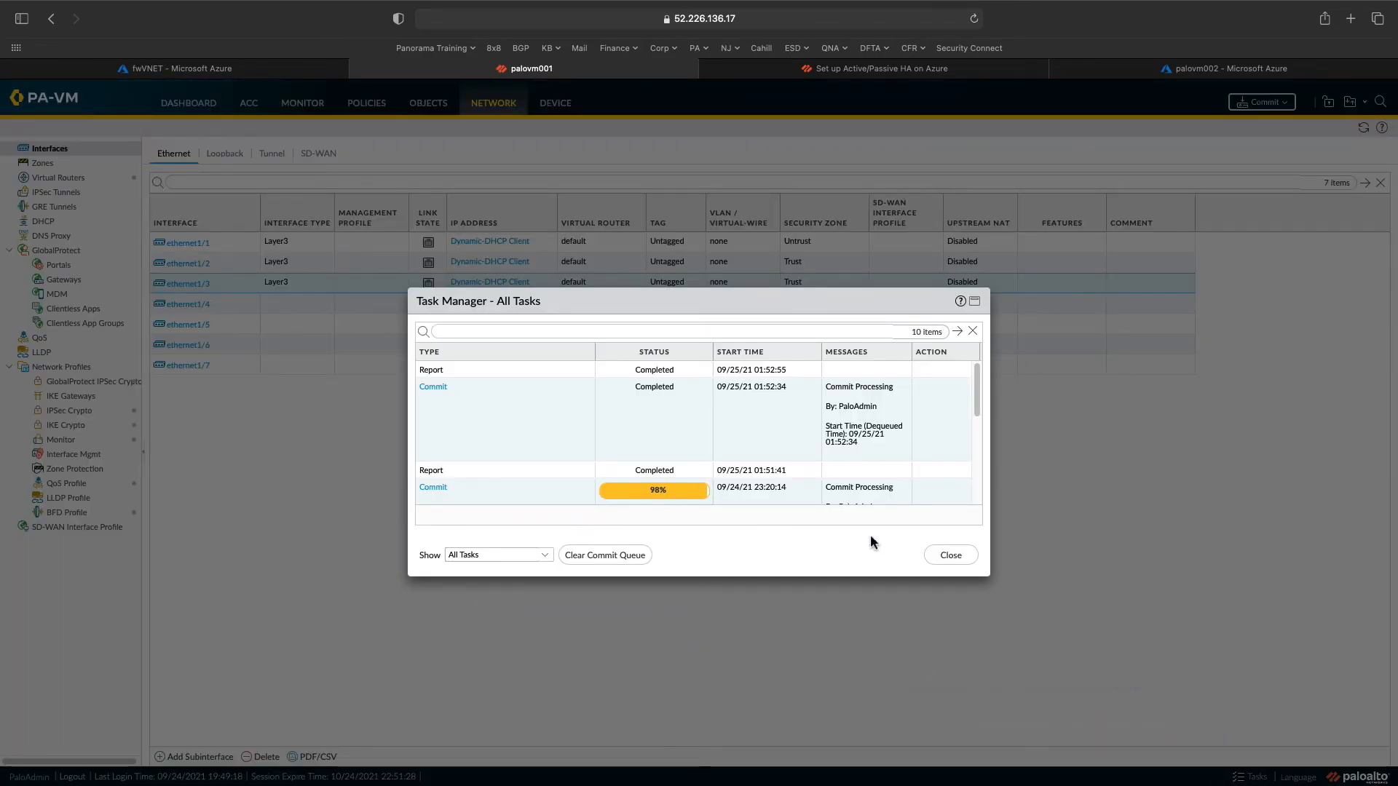
{"action": "left_click", "coordinate": [951, 555]}
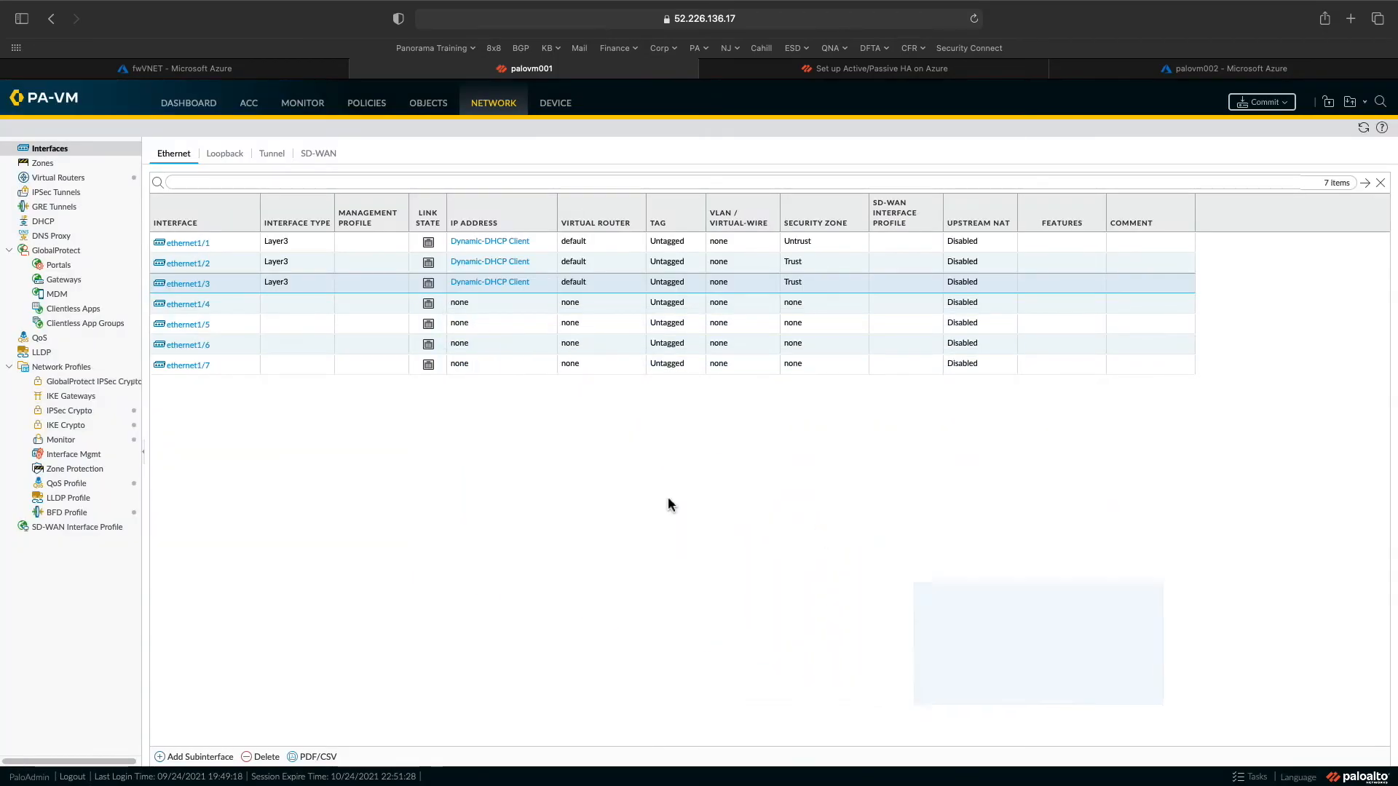
- Check the Dynamic IP Interface Status of ethernet1/1, ethernet1/2 and ethernet1/3
{"action": "left_click", "coordinate": [492, 243]}
{"action": "left_click_drag", "start_coordinate": [611, 387], "coordinate": [581, 388]}
{"action": "left_click", "coordinate": [608, 391]}
{"action": "left_click", "coordinate": [630, 404]}
{"action": "left_click", "coordinate": [878, 544]}
{"action": "left_click", "coordinate": [502, 264]}
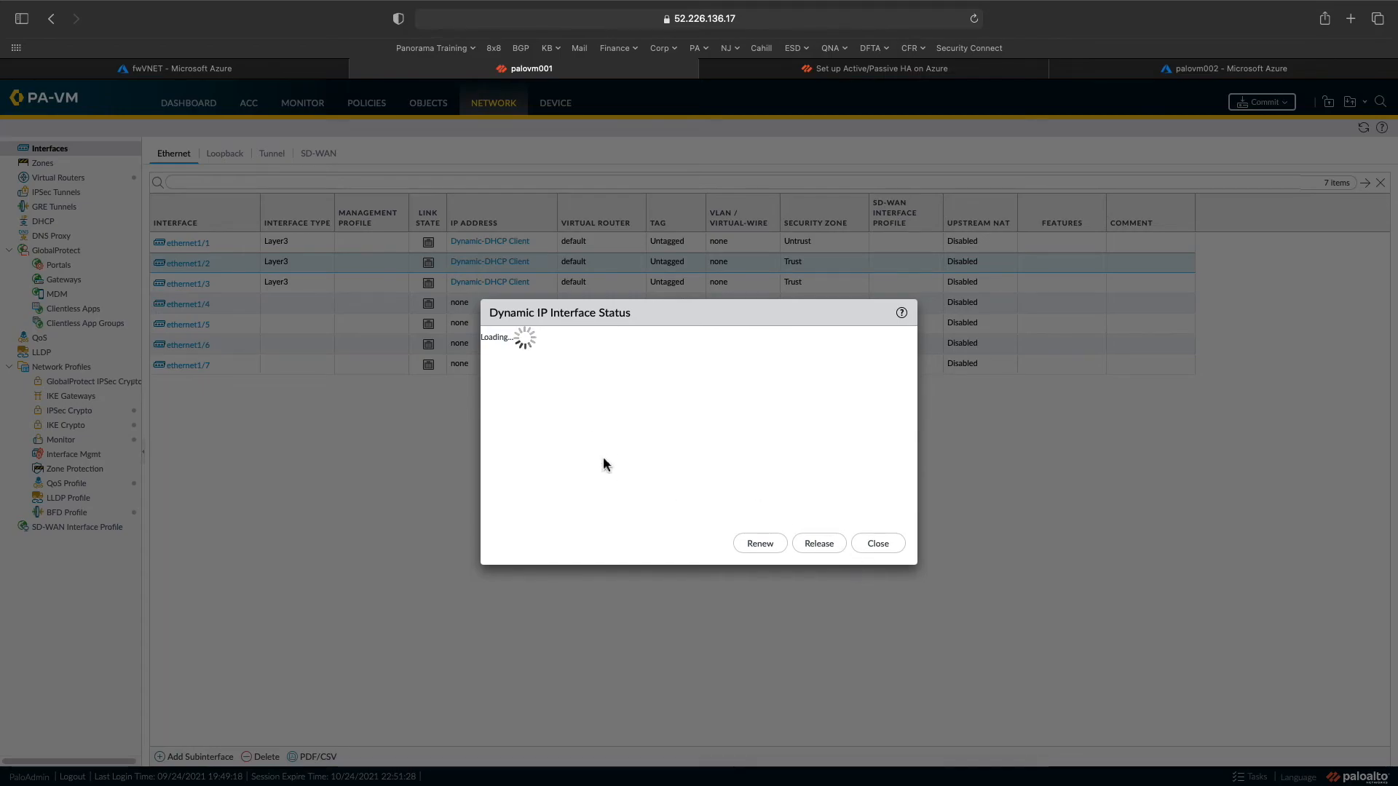
{"action": "left_click", "coordinate": [881, 547]}
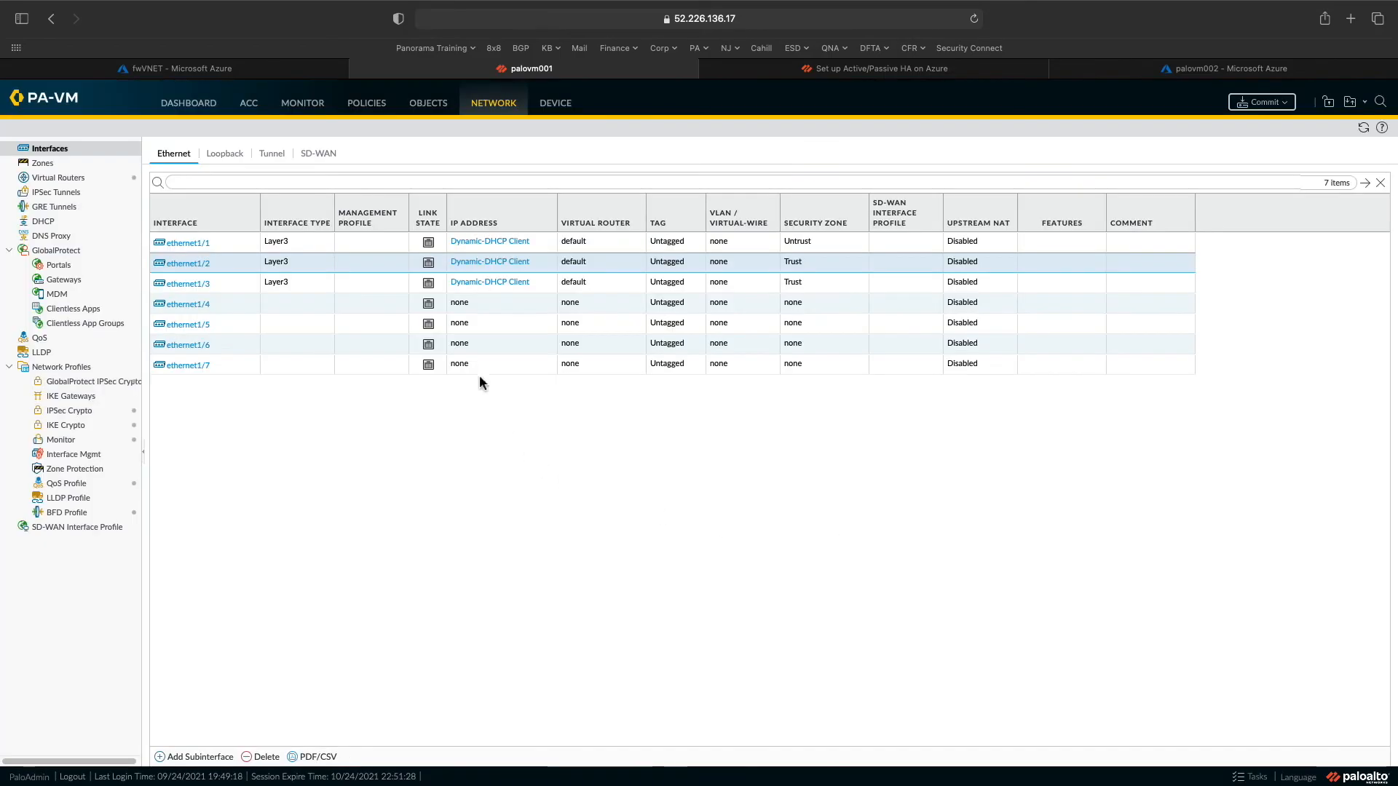
{"action": "left_click", "coordinate": [484, 282]}
{"action": "left_click", "coordinate": [867, 549]}
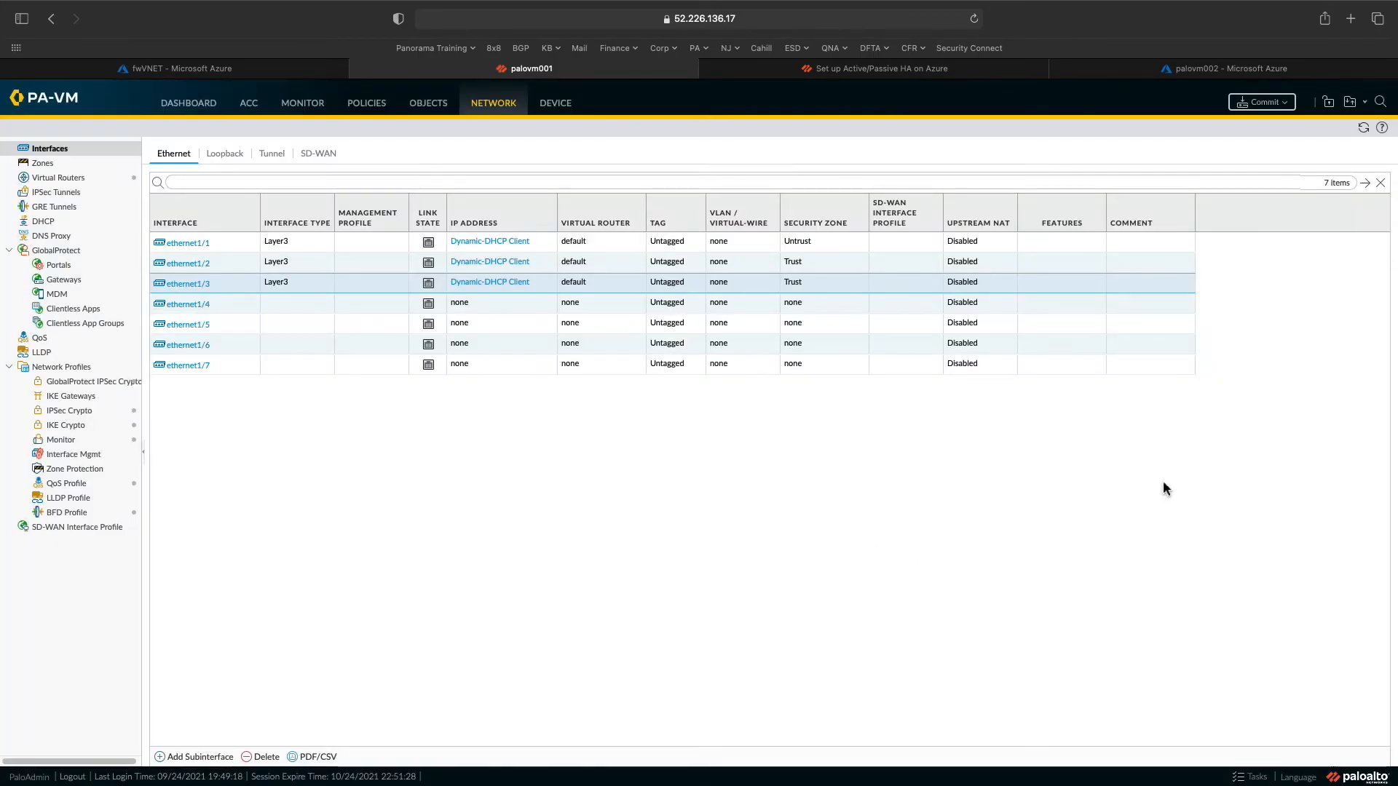
- Refresh the interfaces and recheck the DHCP leases, confirming 10.0.2.4 and 10.0.3.4
{"action": "left_click", "coordinate": [1363, 128]}
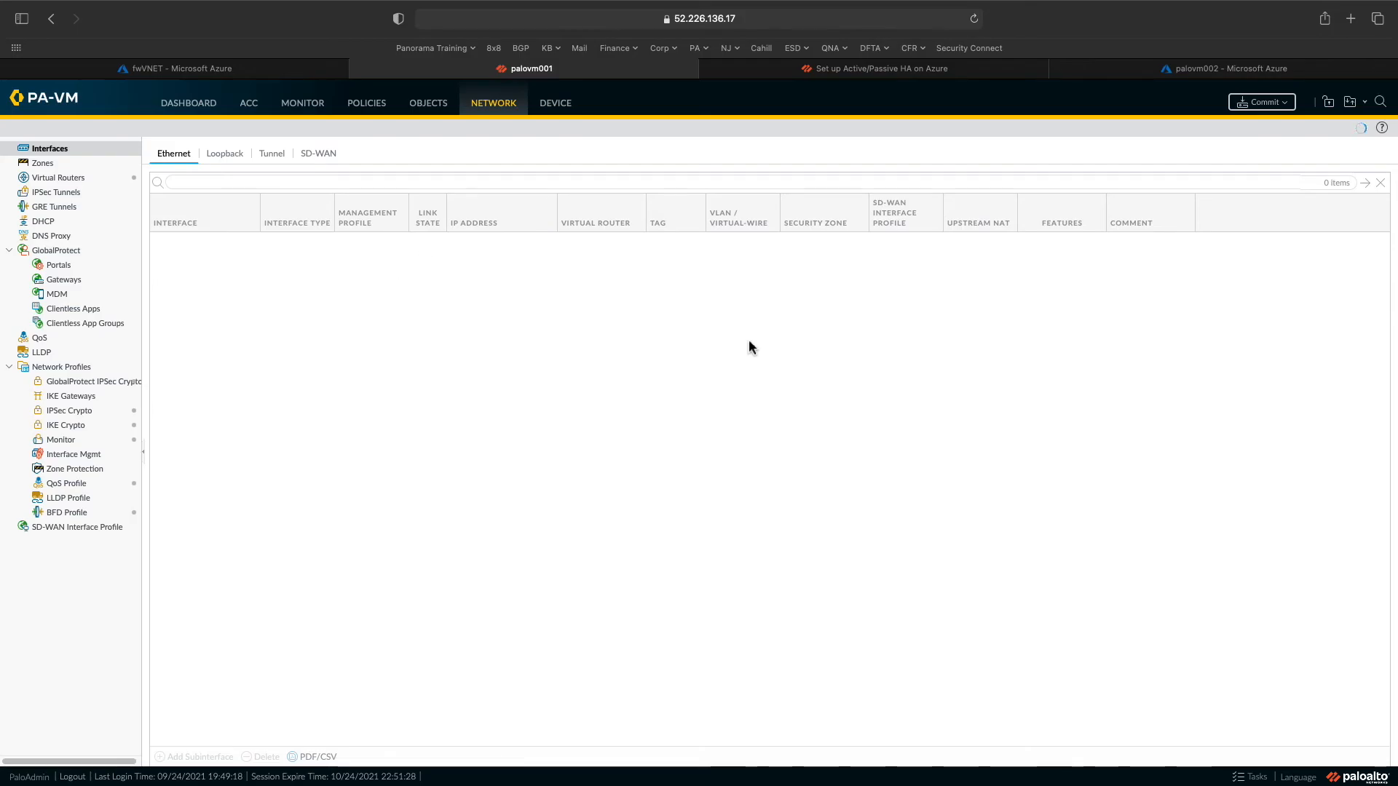
{"action": "left_click", "coordinate": [1238, 777]}
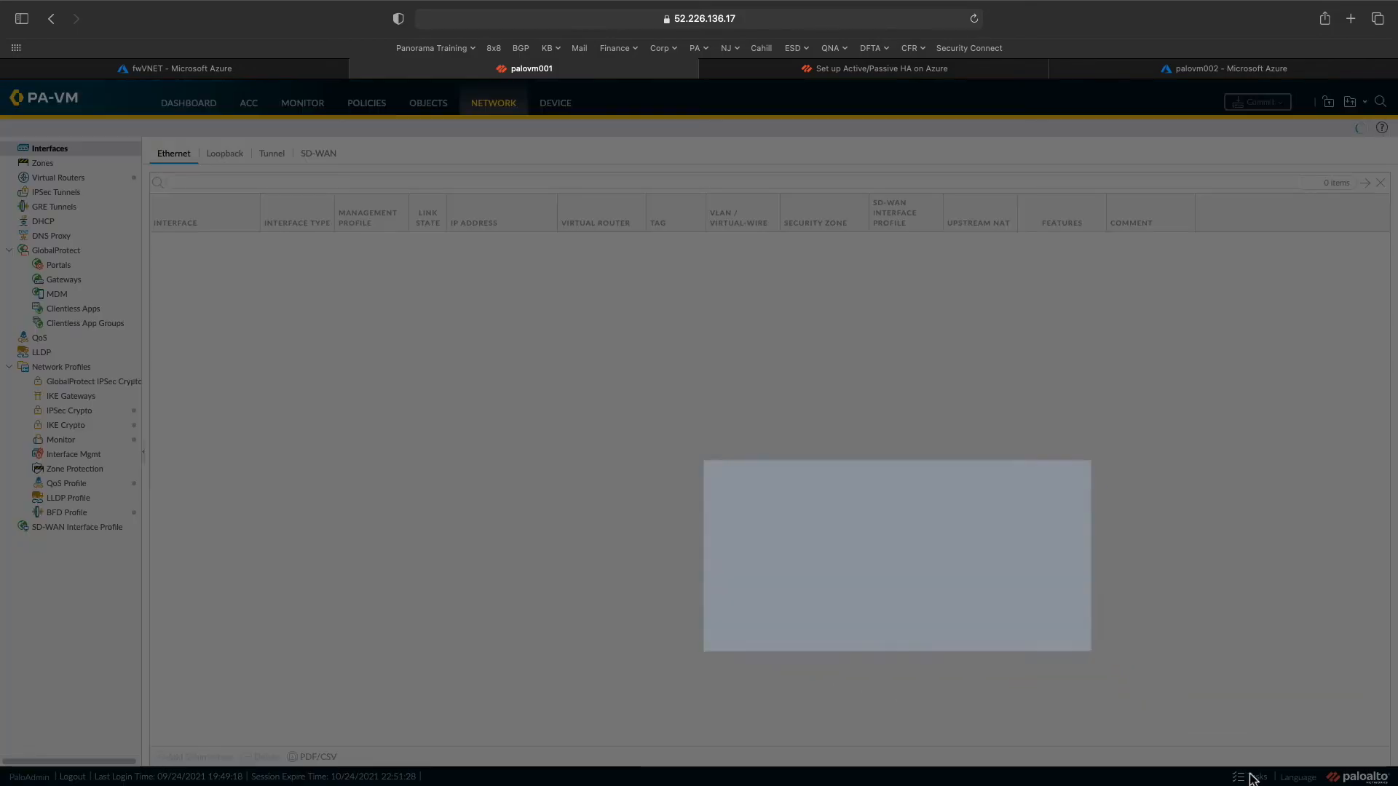
{"action": "left_click", "coordinate": [946, 555]}
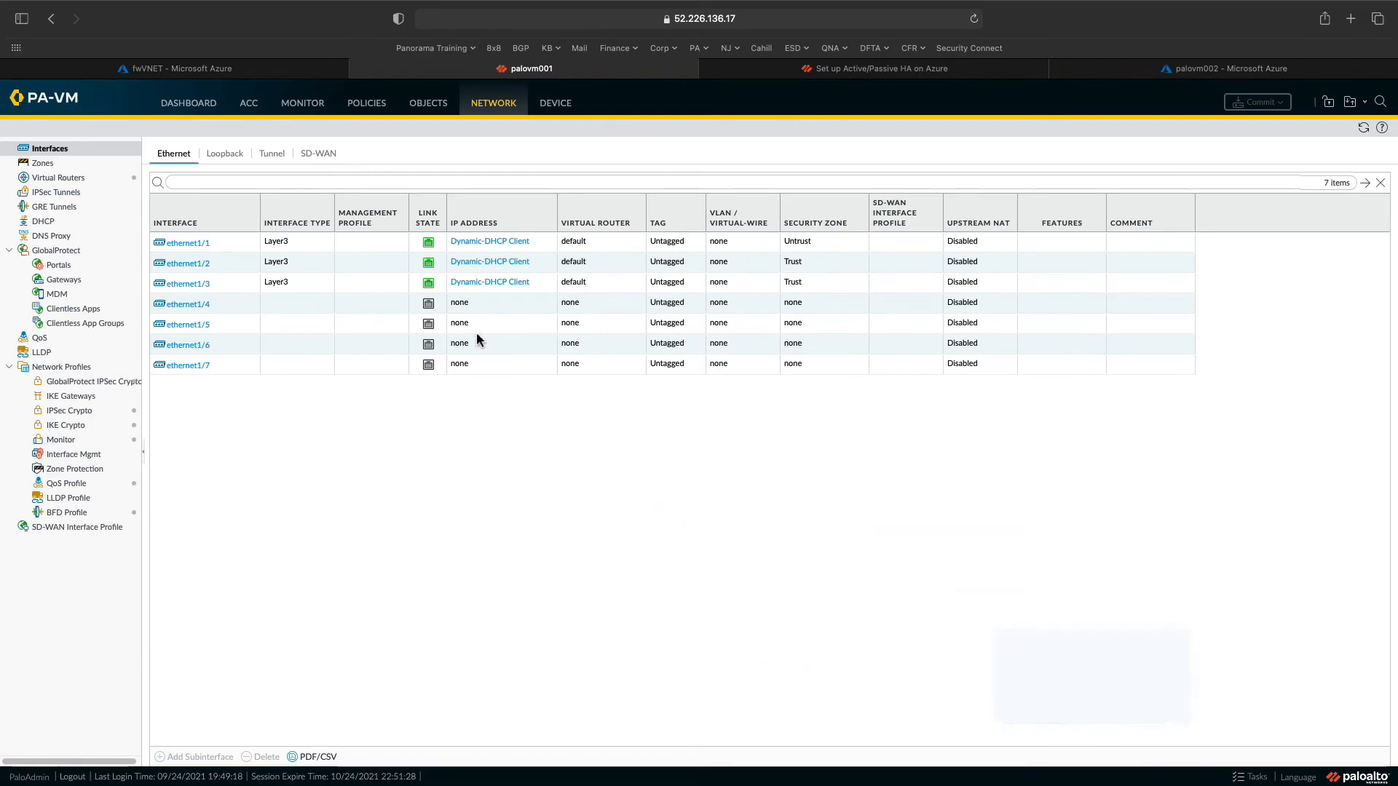
{"action": "left_click", "coordinate": [484, 262]}
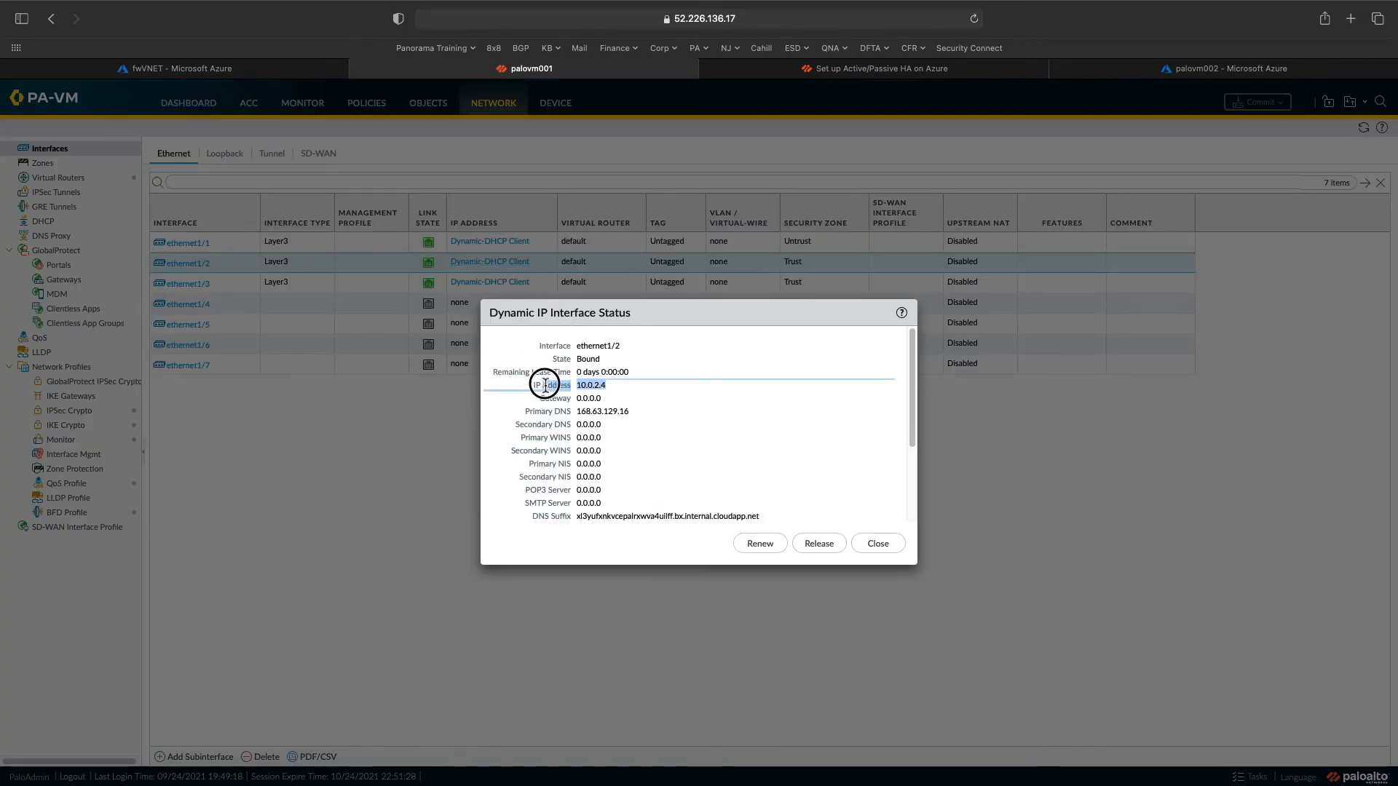
{"action": "left_click", "coordinate": [878, 543]}
{"action": "left_click", "coordinate": [511, 284]}
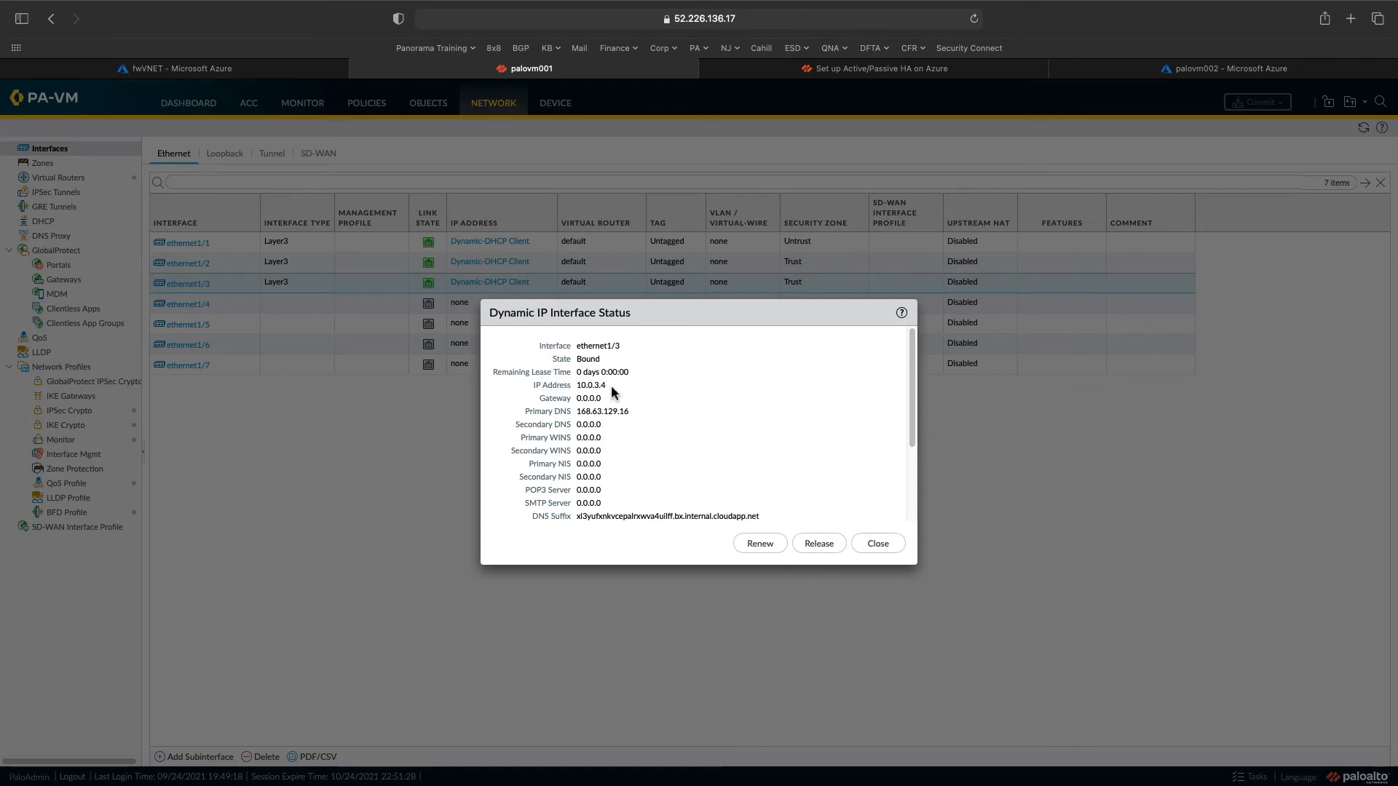
{"action": "left_click", "coordinate": [878, 544]}
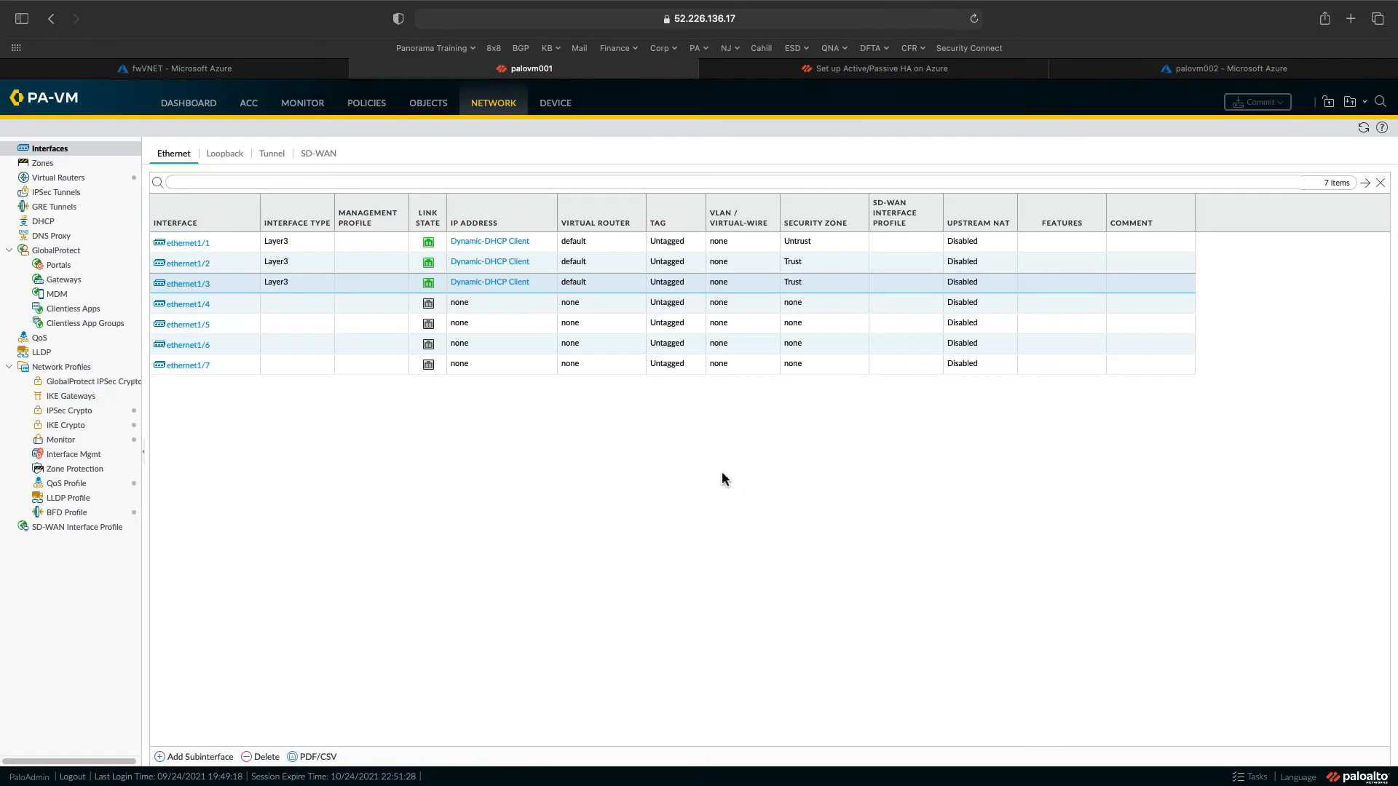
{"action": "left_click", "coordinate": [509, 242]}
{"action": "left_click", "coordinate": [878, 546]}
{"action": "left_click", "coordinate": [493, 263]}
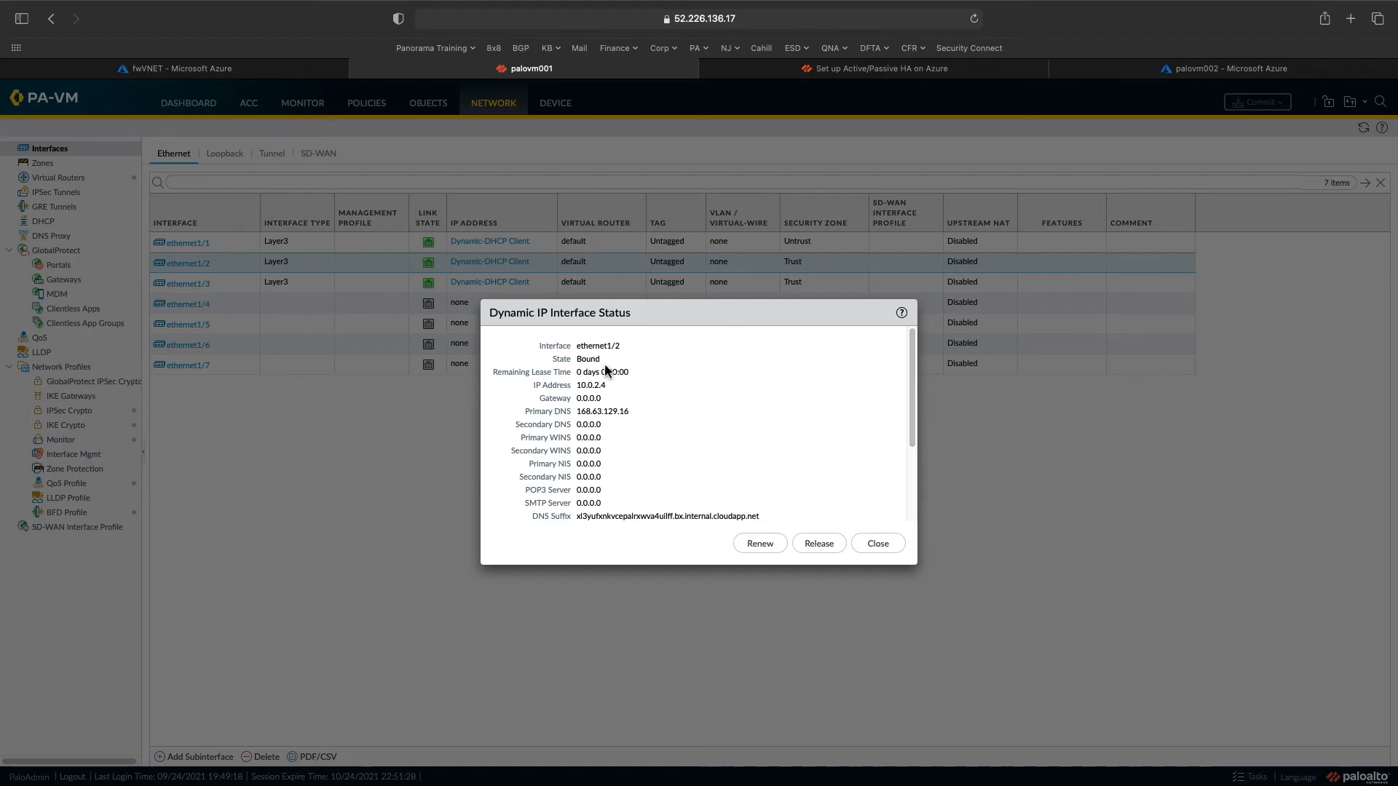
{"action": "left_click", "coordinate": [879, 543]}
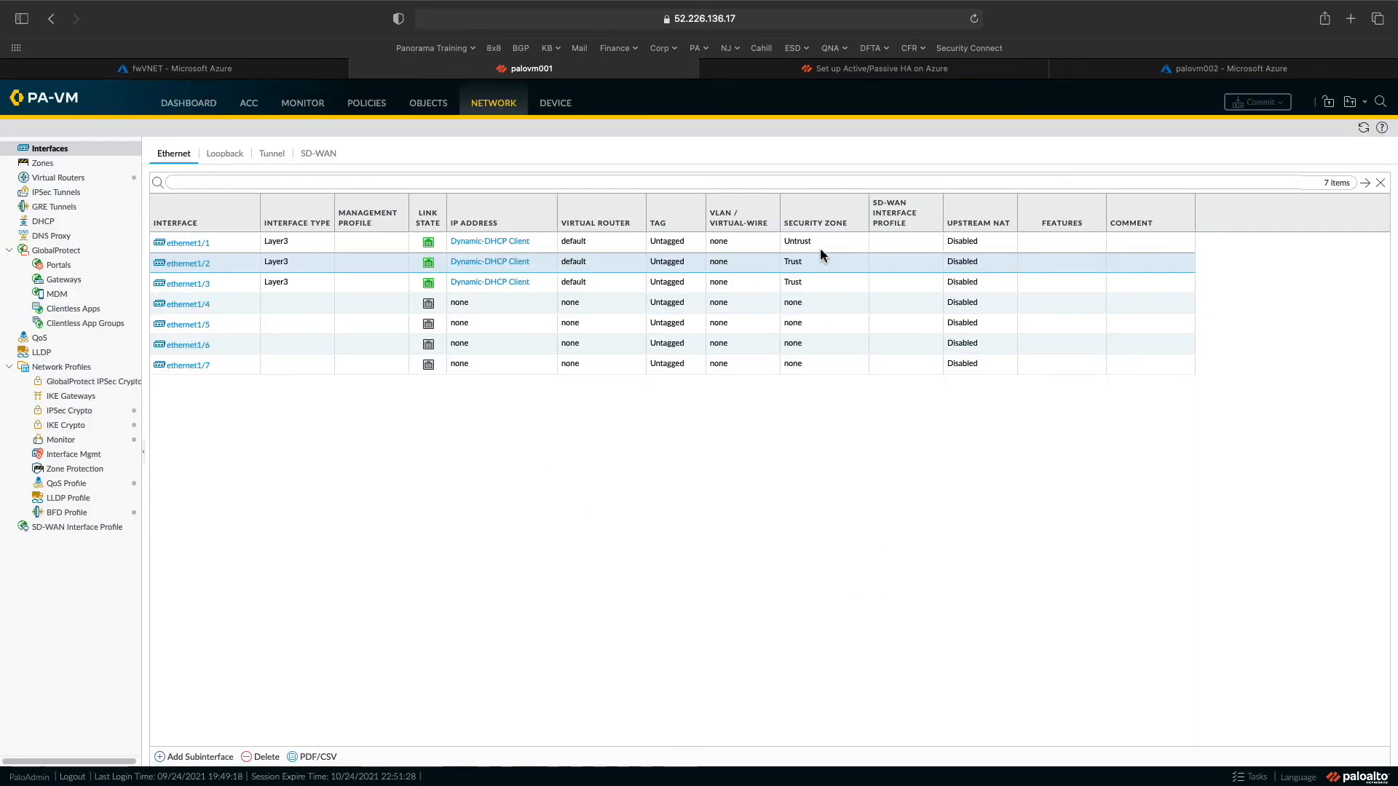
- Go to the PalloVM001 resource group in Azure and reload the portal page
{"action": "left_click", "coordinate": [271, 70]}
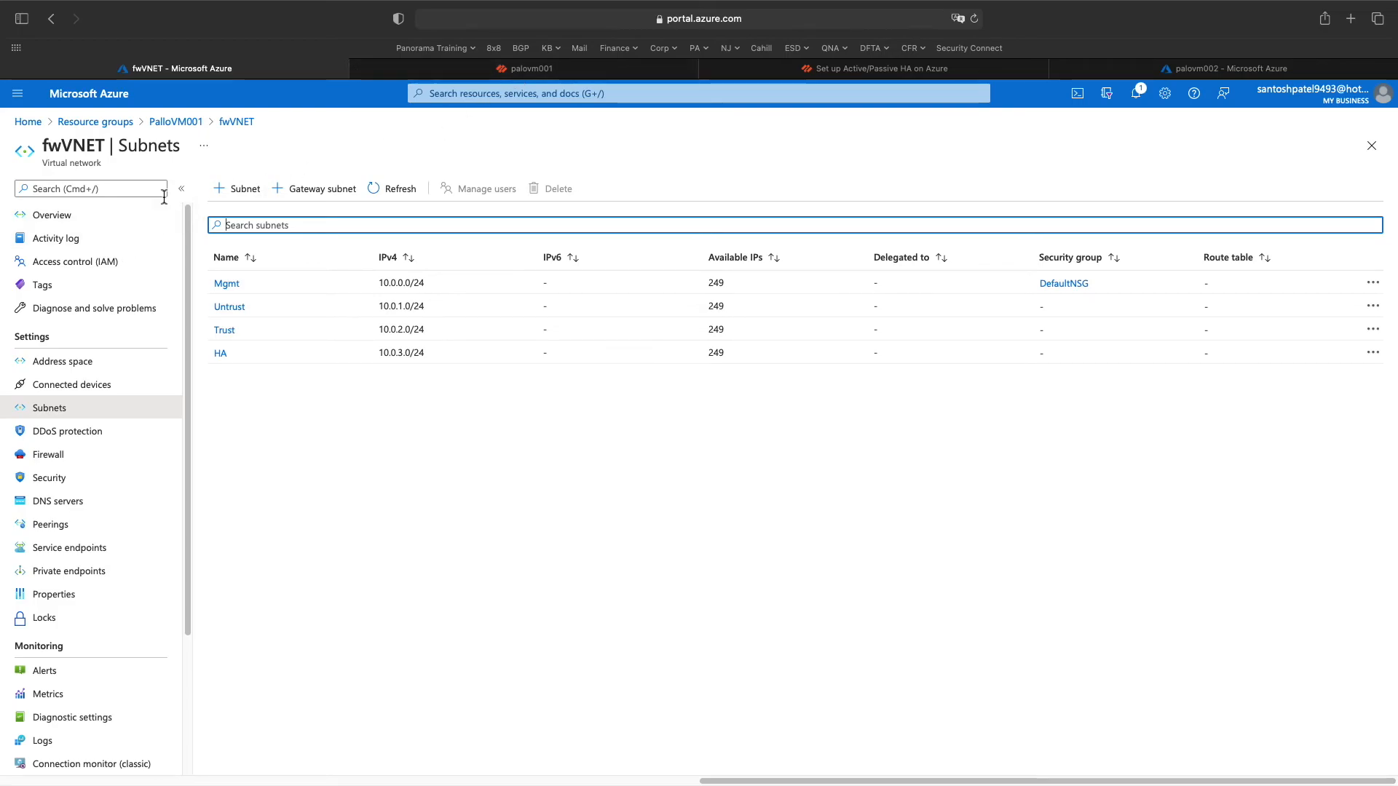
{"action": "left_click", "coordinate": [180, 124]}
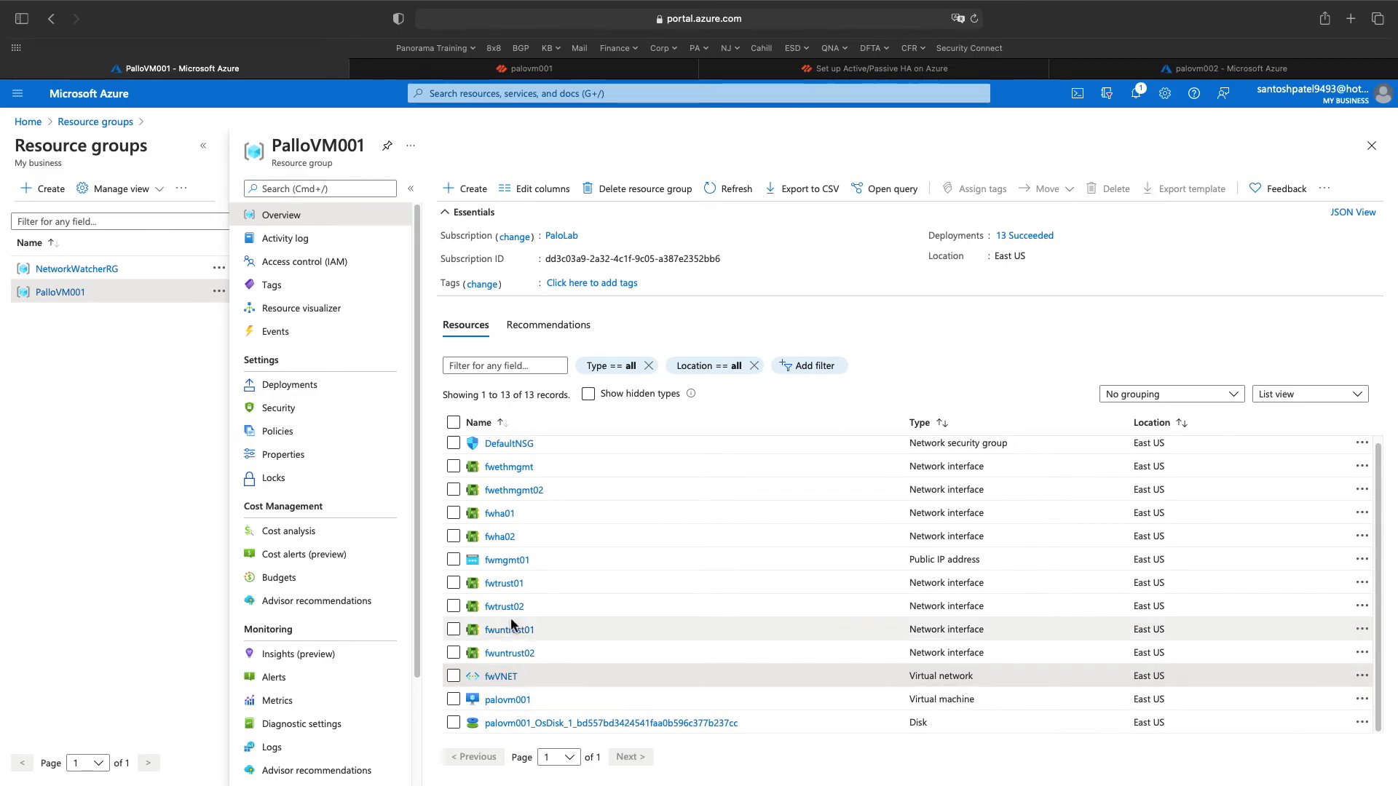
{"action": "scroll", "coordinate": [510, 655], "scroll_direction": "up", "scroll_amount": 1}
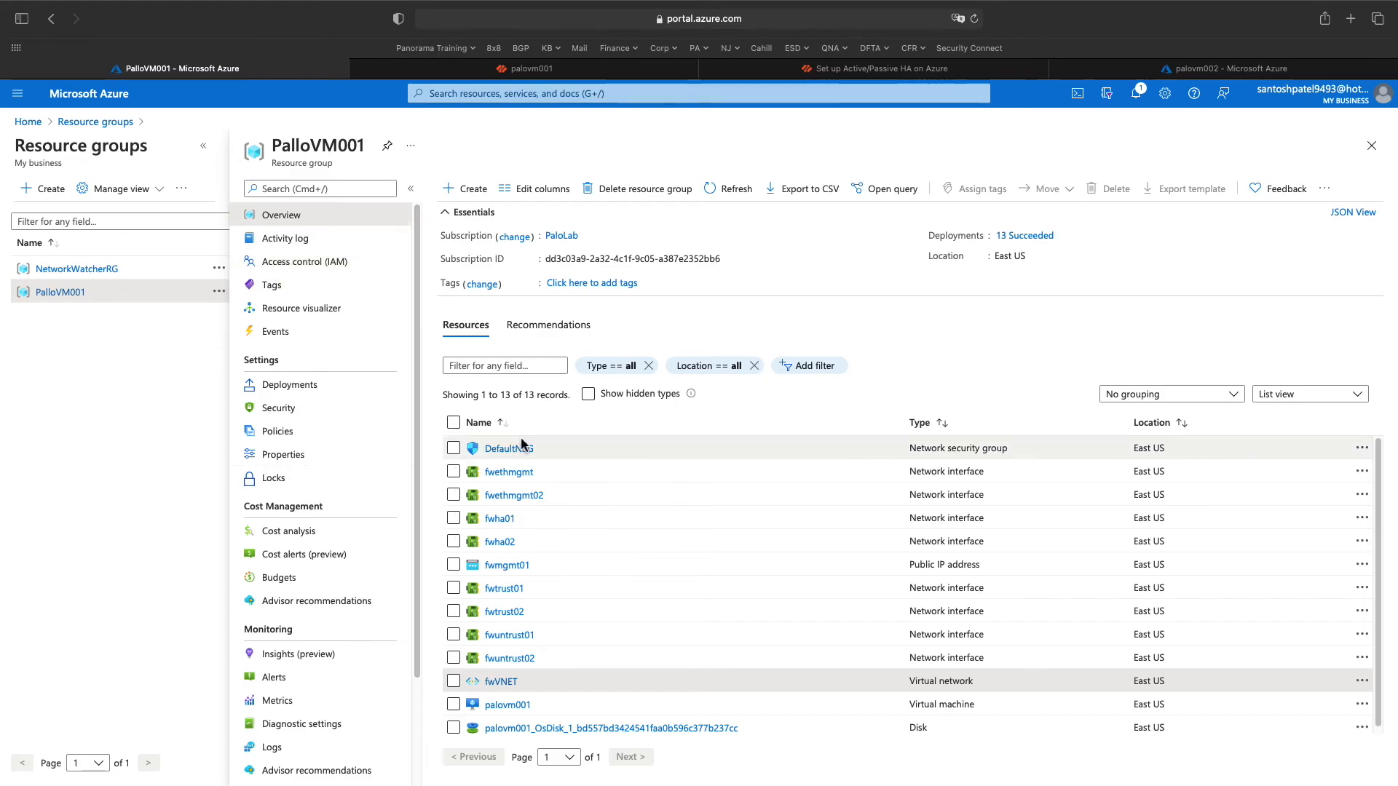
{"action": "scroll", "coordinate": [523, 590], "scroll_direction": "down", "scroll_amount": 1}
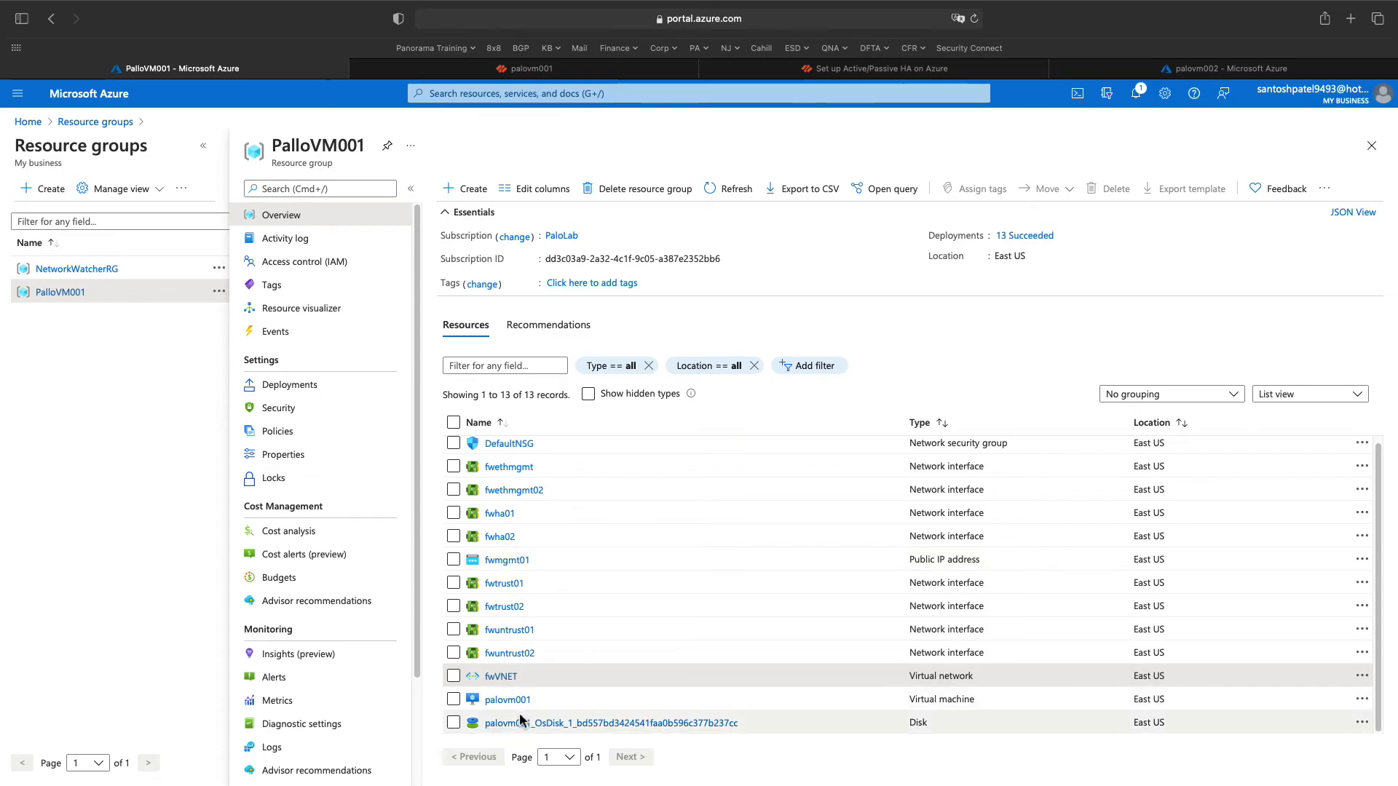
{"action": "scroll", "coordinate": [503, 582], "scroll_direction": "up", "scroll_amount": 1}
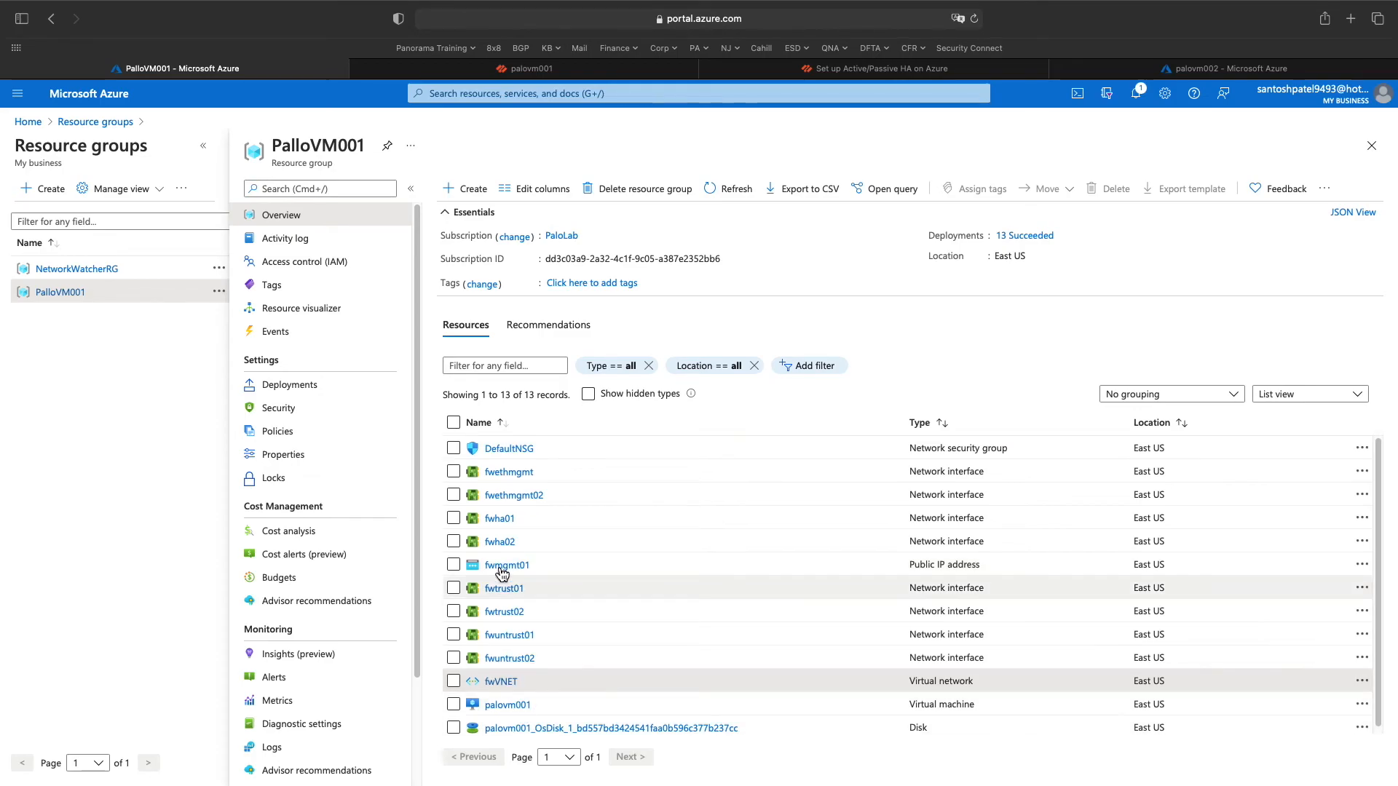
{"action": "left_click", "coordinate": [973, 18]}
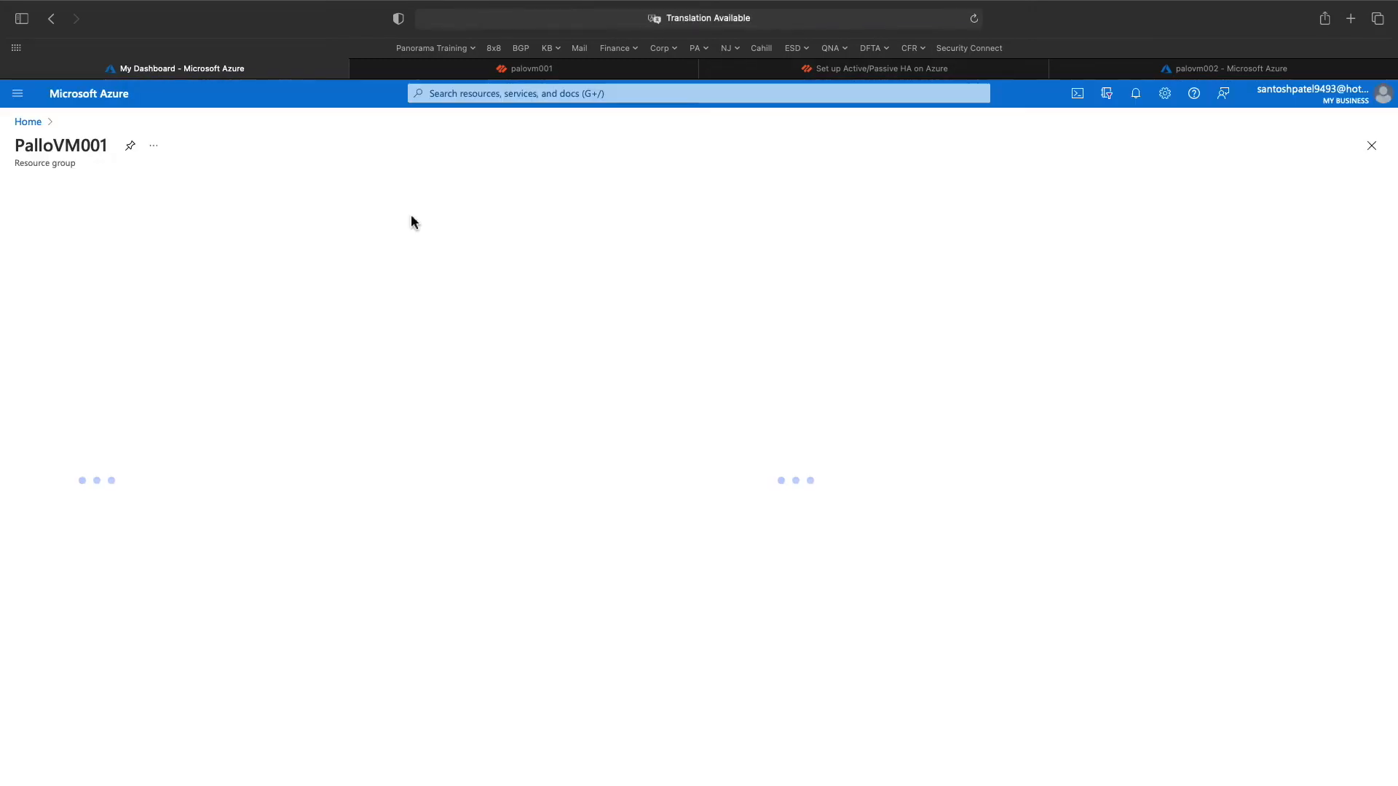
{"action": "scroll", "coordinate": [339, 581], "scroll_direction": "down", "scroll_amount": 2}
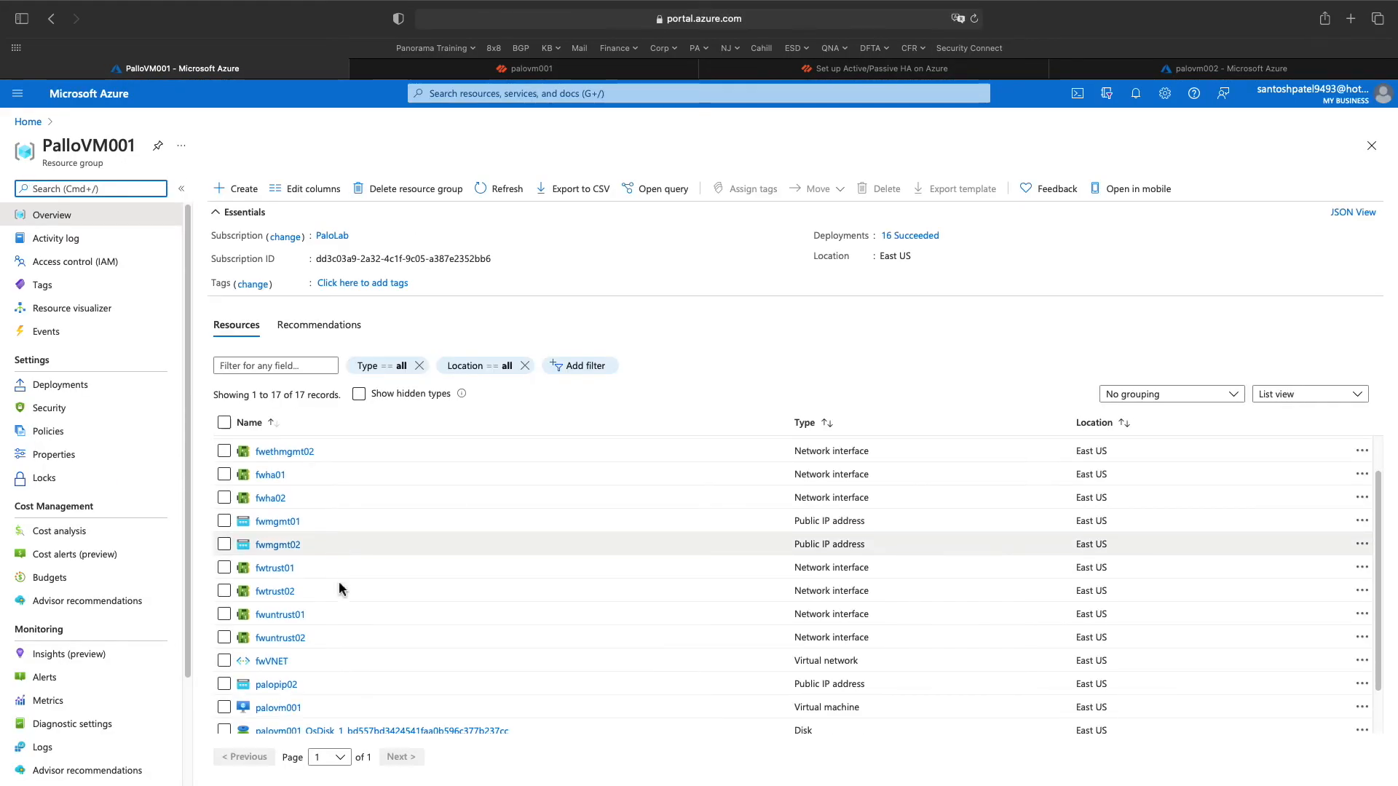
- Open palovm002's overview and copy its public IP address 20.42.29.135
{"action": "left_click", "coordinate": [283, 685]}
{"action": "left_click", "coordinate": [84, 121]}
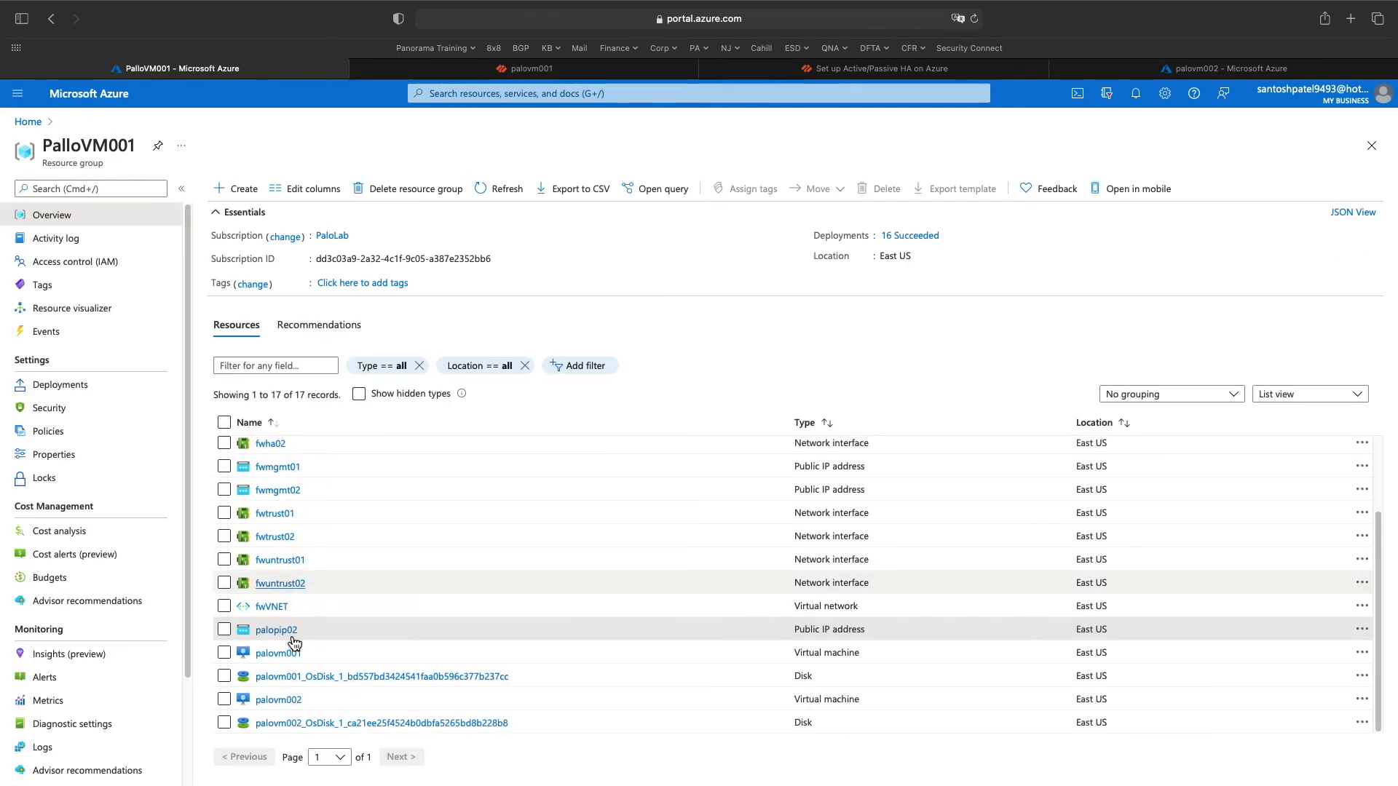
{"action": "left_click", "coordinate": [276, 701]}
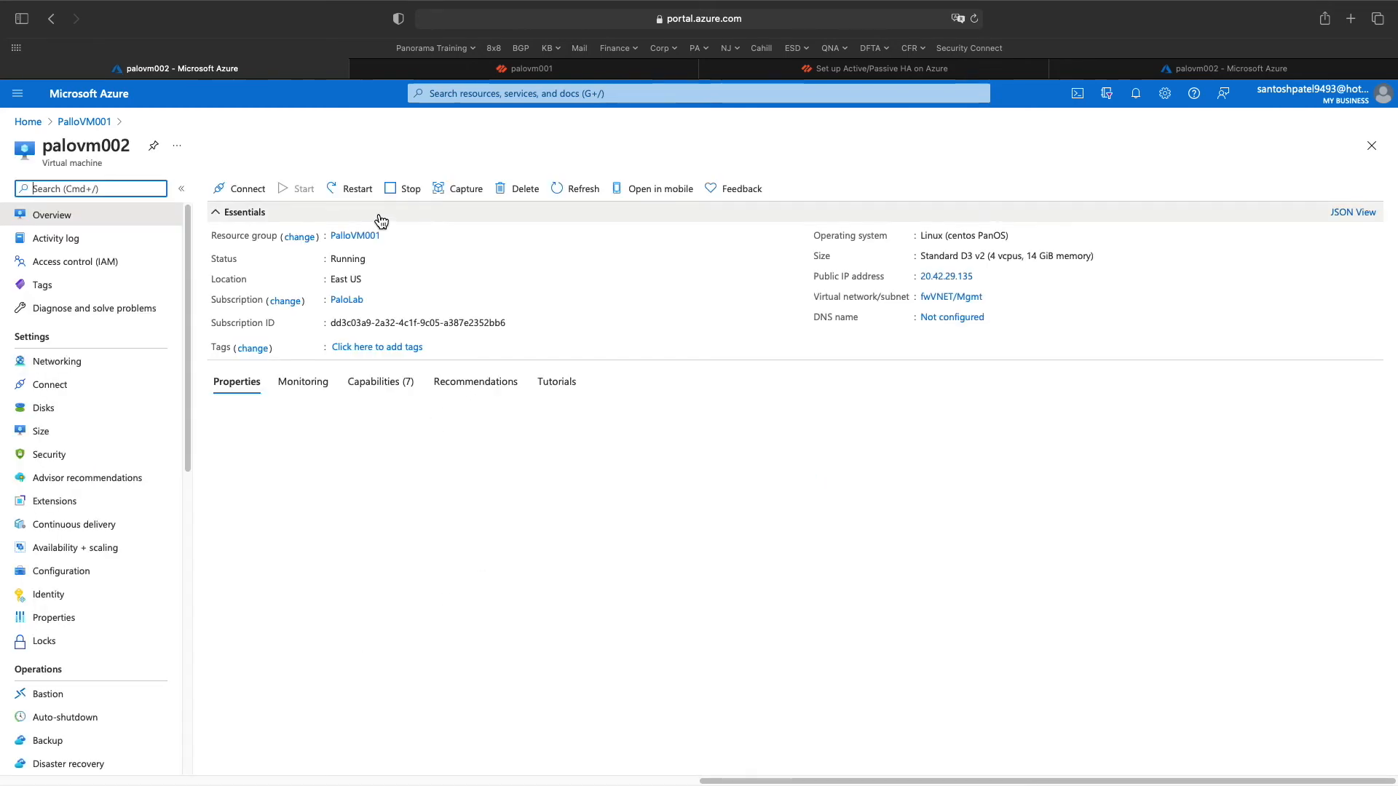
{"action": "left_click", "coordinate": [977, 276]}
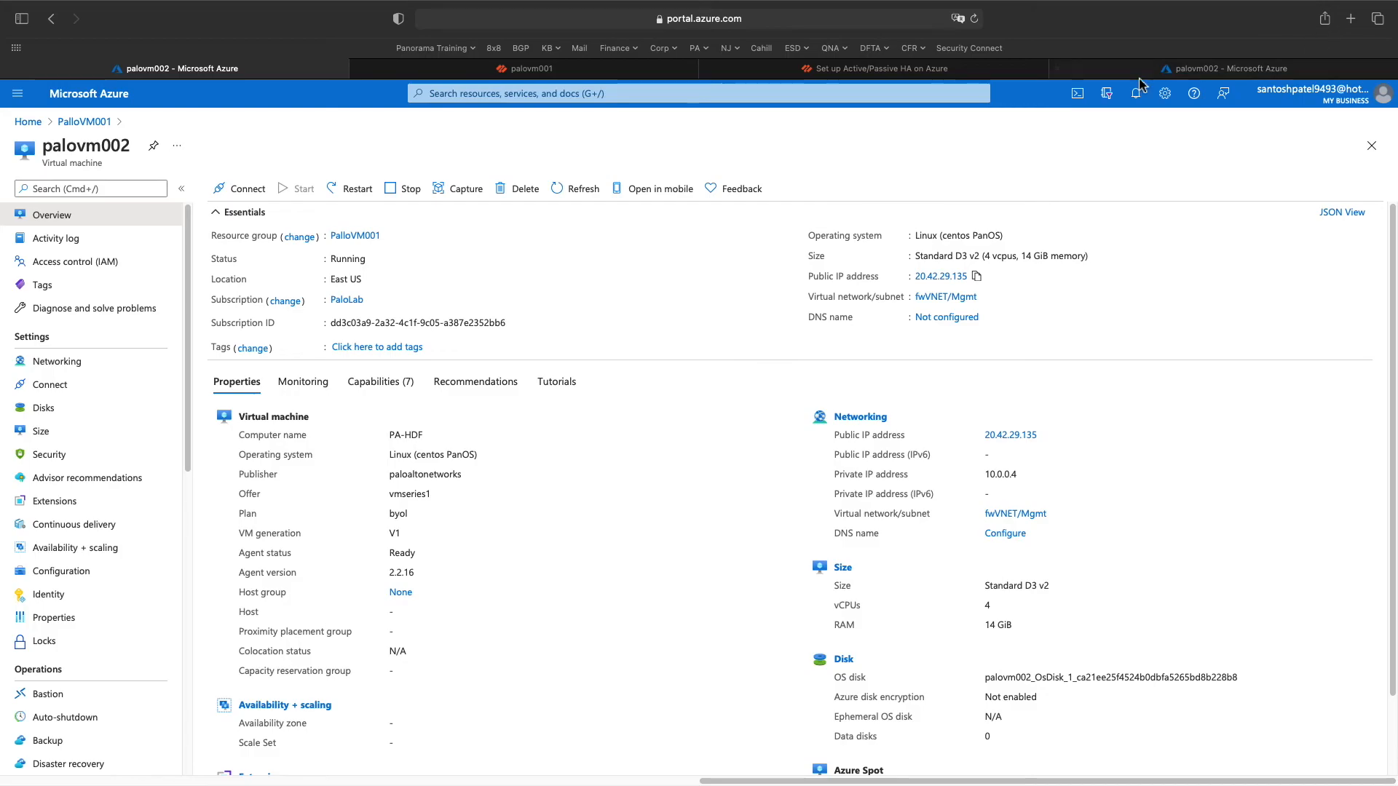
{"action": "left_click", "coordinate": [801, 69]}
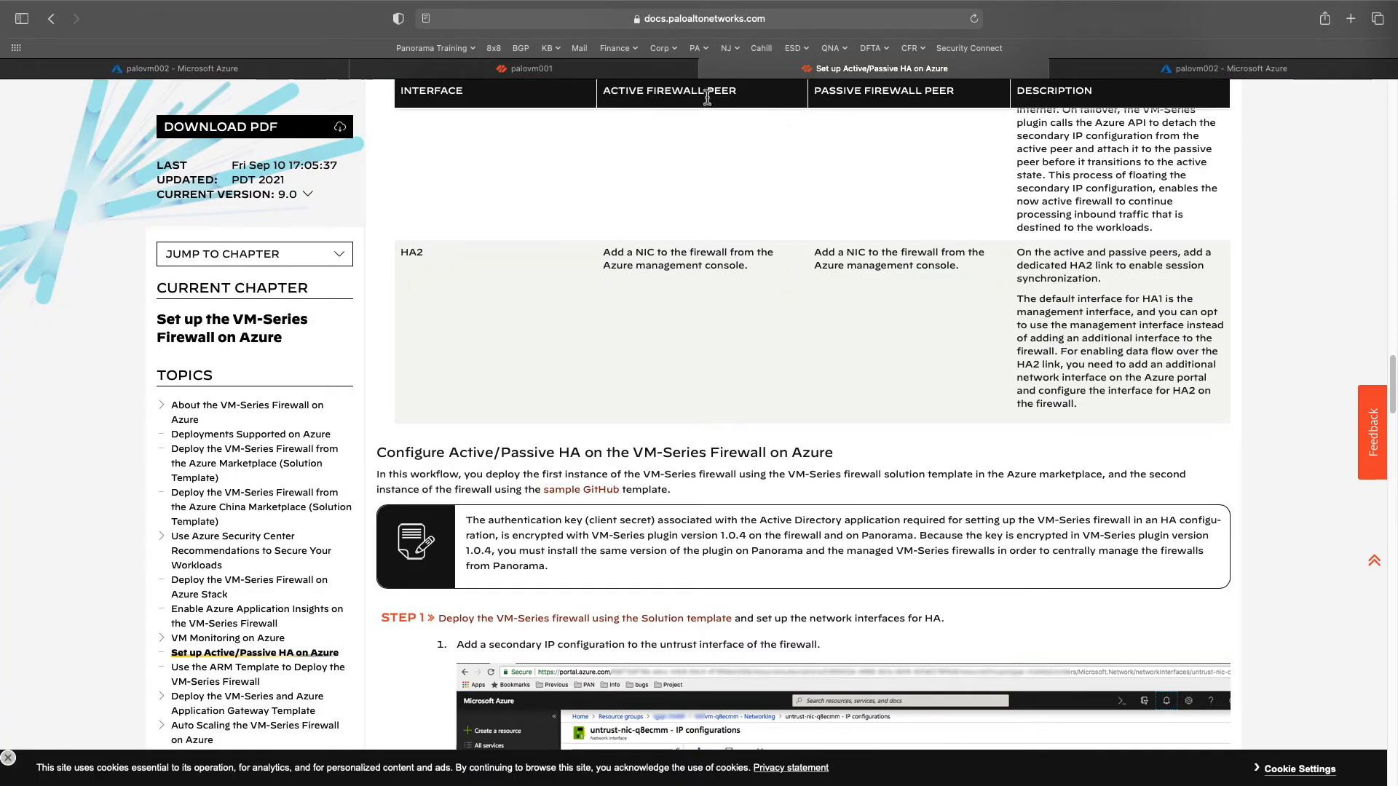
{"action": "left_click", "coordinate": [717, 26]}
{"action": "type", "text": "htt"}
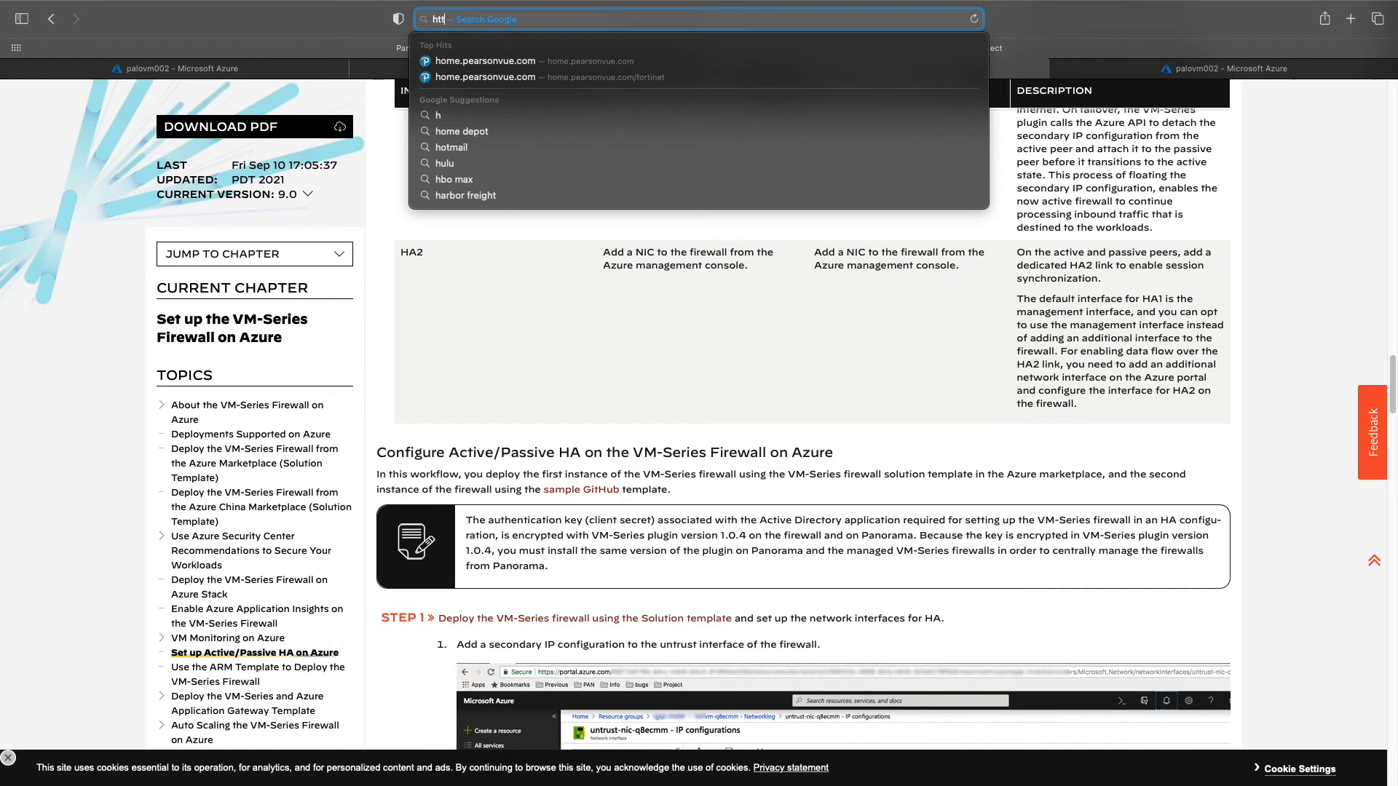
{"action": "type", "text": "ps://portal.azure.com"}
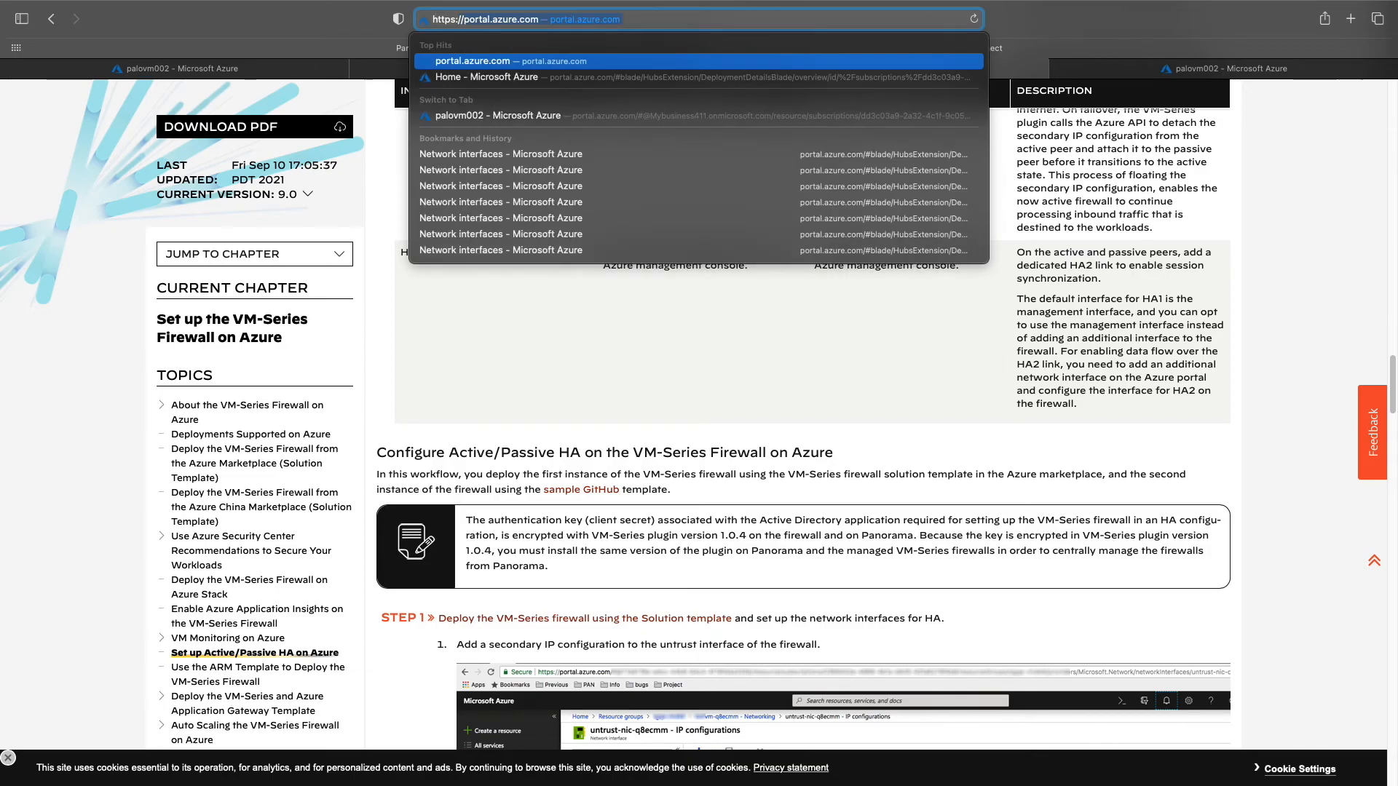
{"action": "key", "text": "super+v"}
{"action": "key", "text": "Return"}
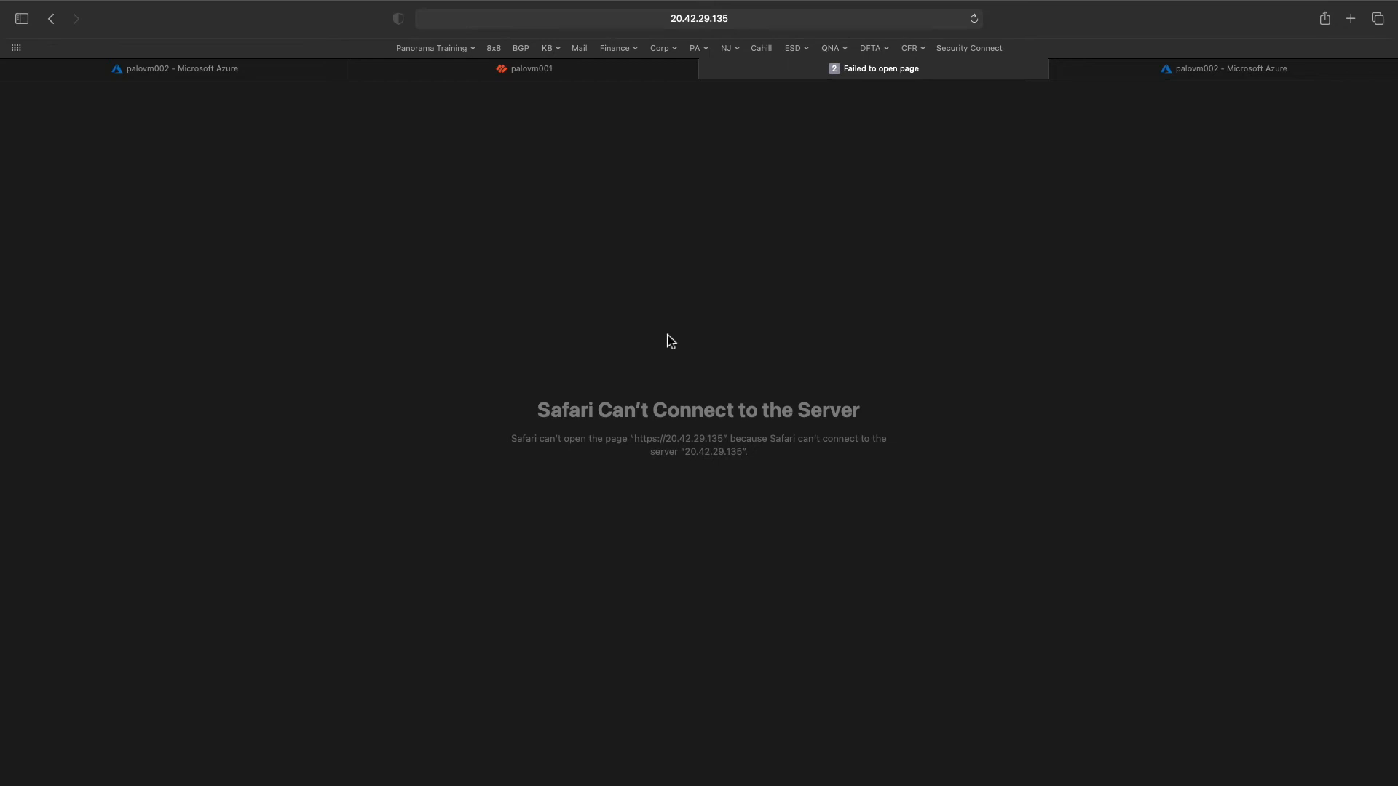
- Check the palovm001 and Azure tabs, then reload the failed palovm002 page
{"action": "left_click", "coordinate": [561, 70]}
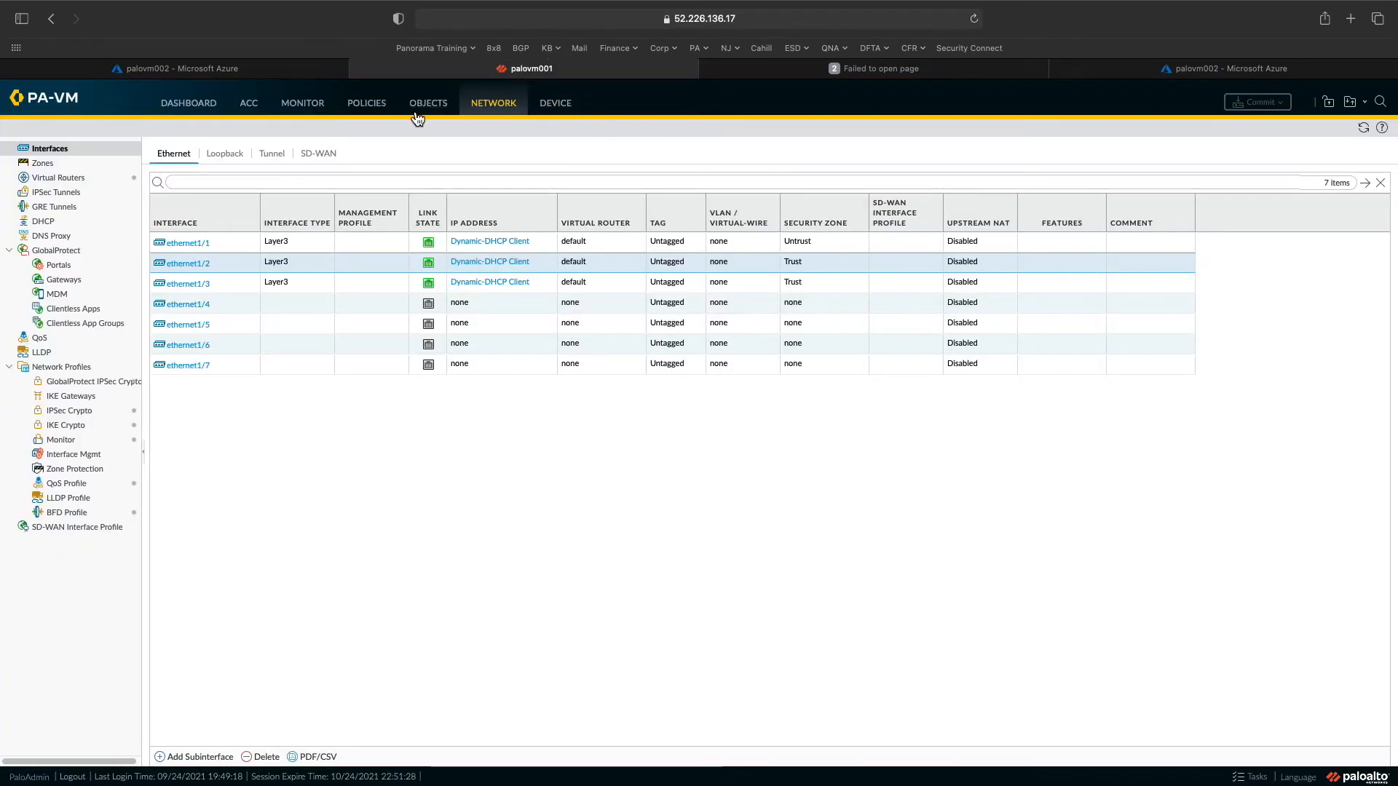
{"action": "left_click", "coordinate": [287, 74]}
{"action": "left_click", "coordinate": [612, 73]}
{"action": "left_click", "coordinate": [876, 72]}
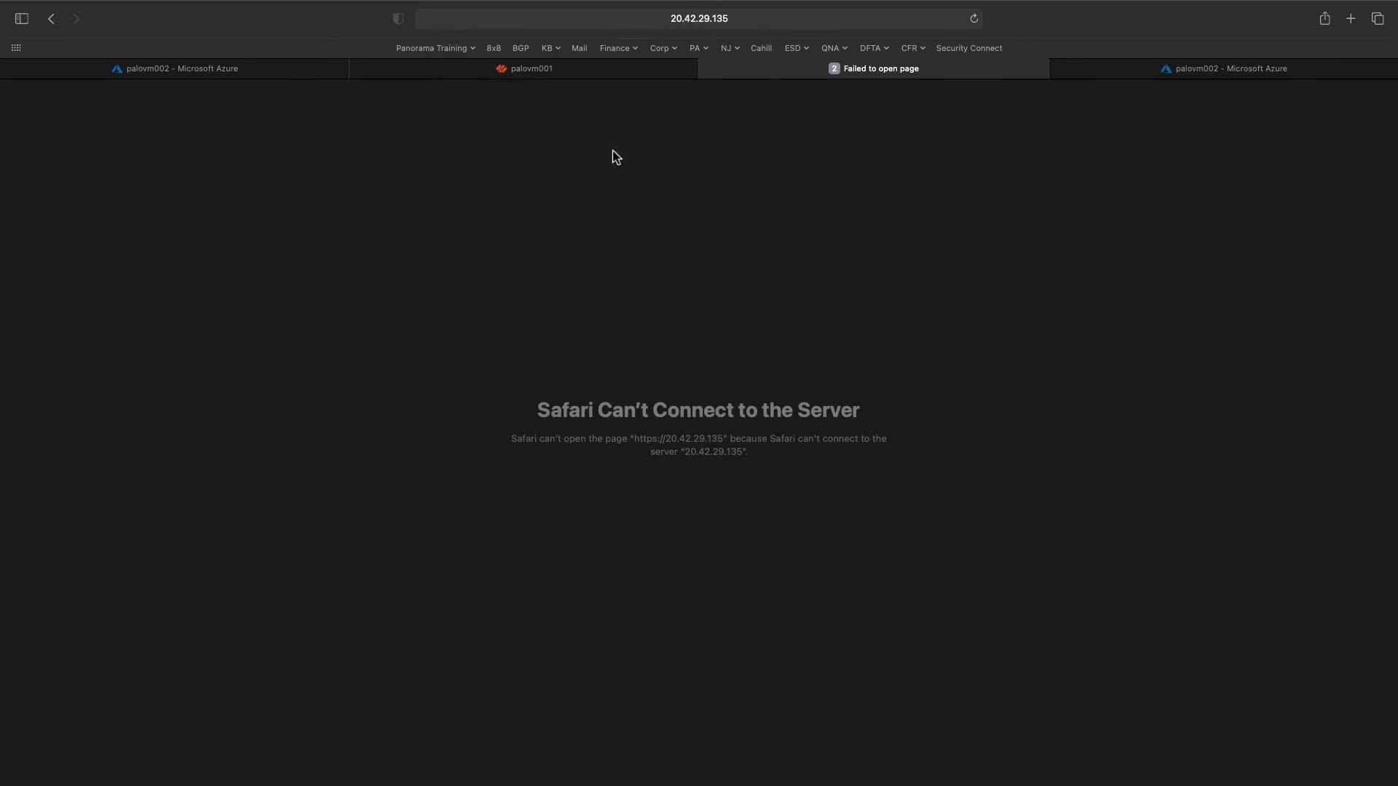
{"action": "left_click", "coordinate": [974, 19]}
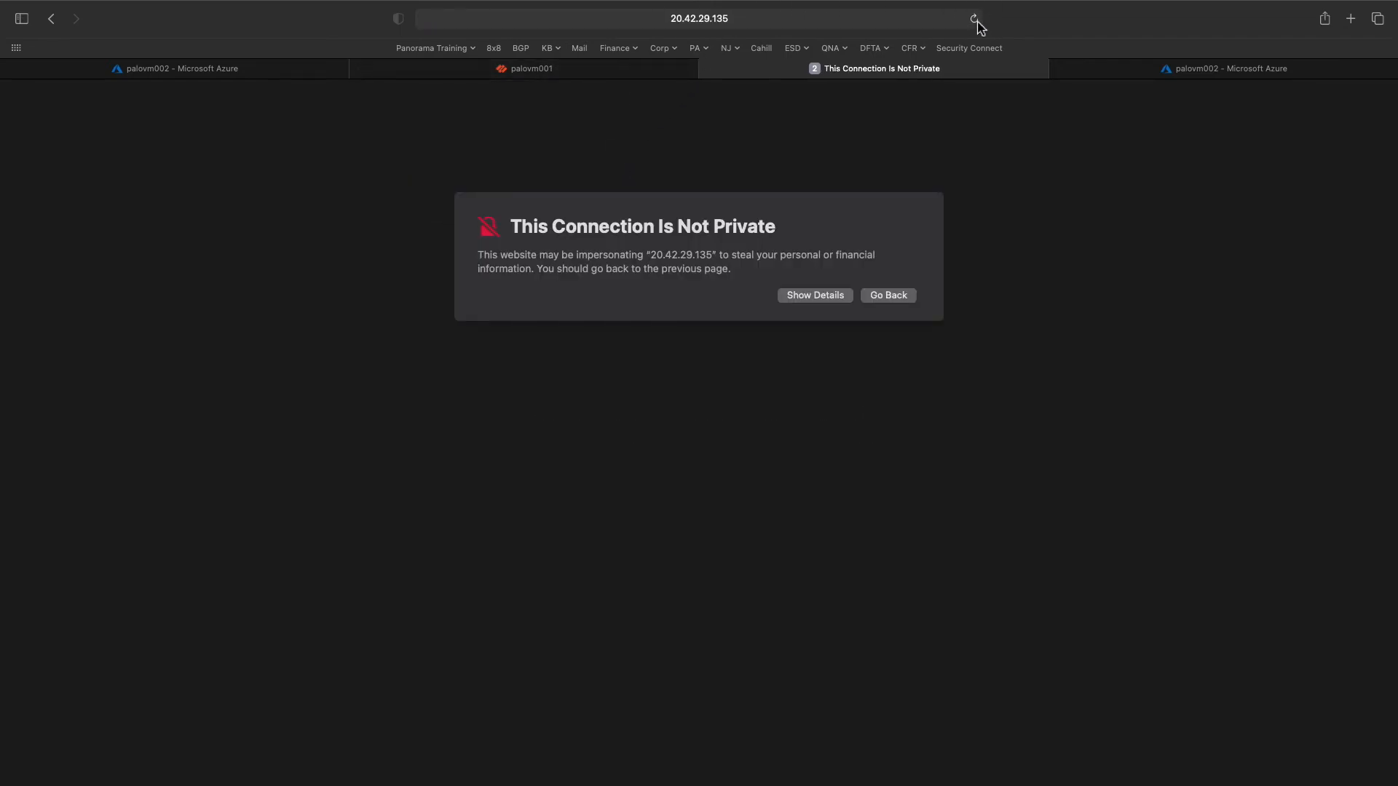
- Bypass the certificate warning for 20.42.29.135 by visiting the website and confirming with the macOS password
{"action": "left_click", "coordinate": [801, 294]}
{"action": "left_click", "coordinate": [907, 384]}
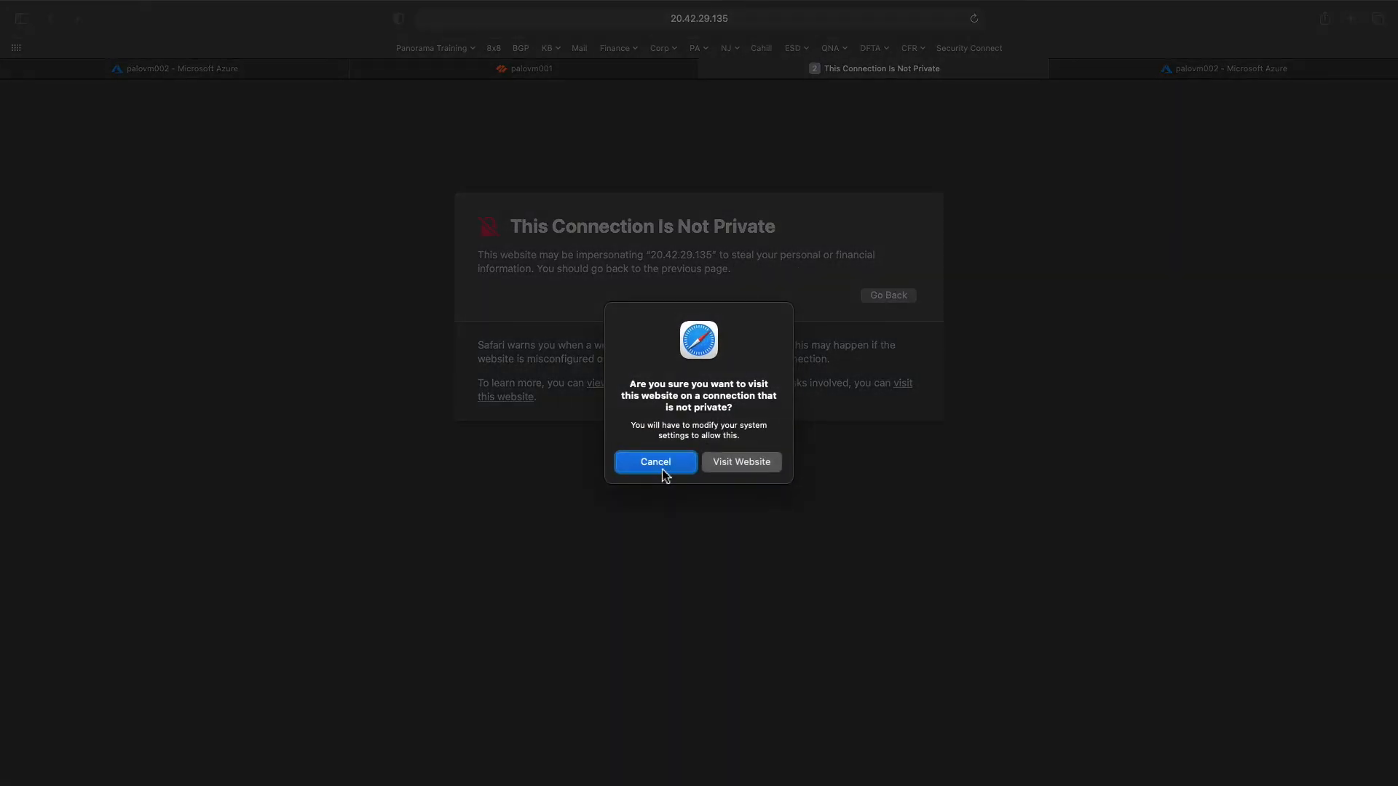
{"action": "left_click", "coordinate": [730, 464]}
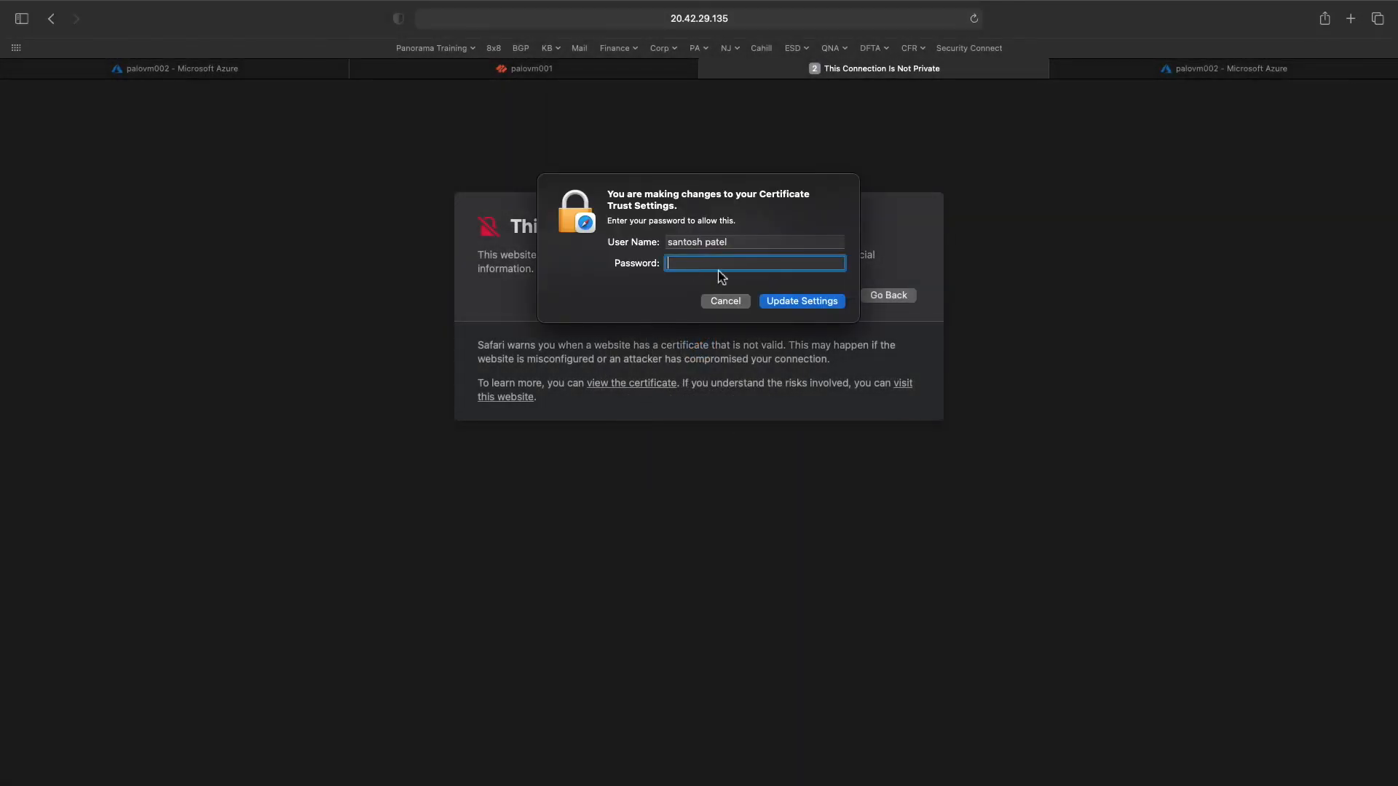
{"action": "key", "text": "Return"}
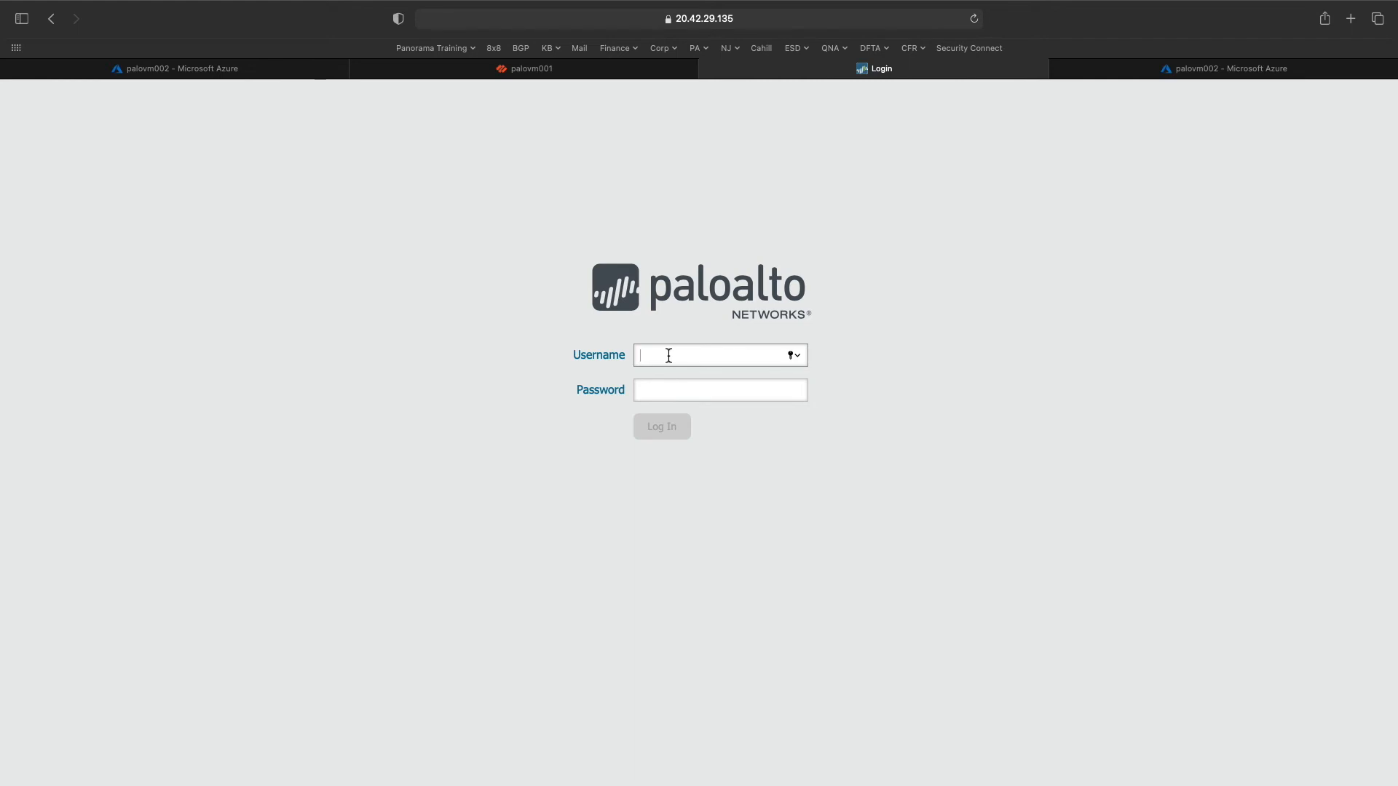
{"action": "left_click", "coordinate": [516, 91]}
- Log in to palovm002 with the admin username and password, declining Safari's save-password offer
{"action": "left_click", "coordinate": [761, 88]}
{"action": "type", "text": "PaloAdmin"}
{"action": "key", "text": "Tab"}
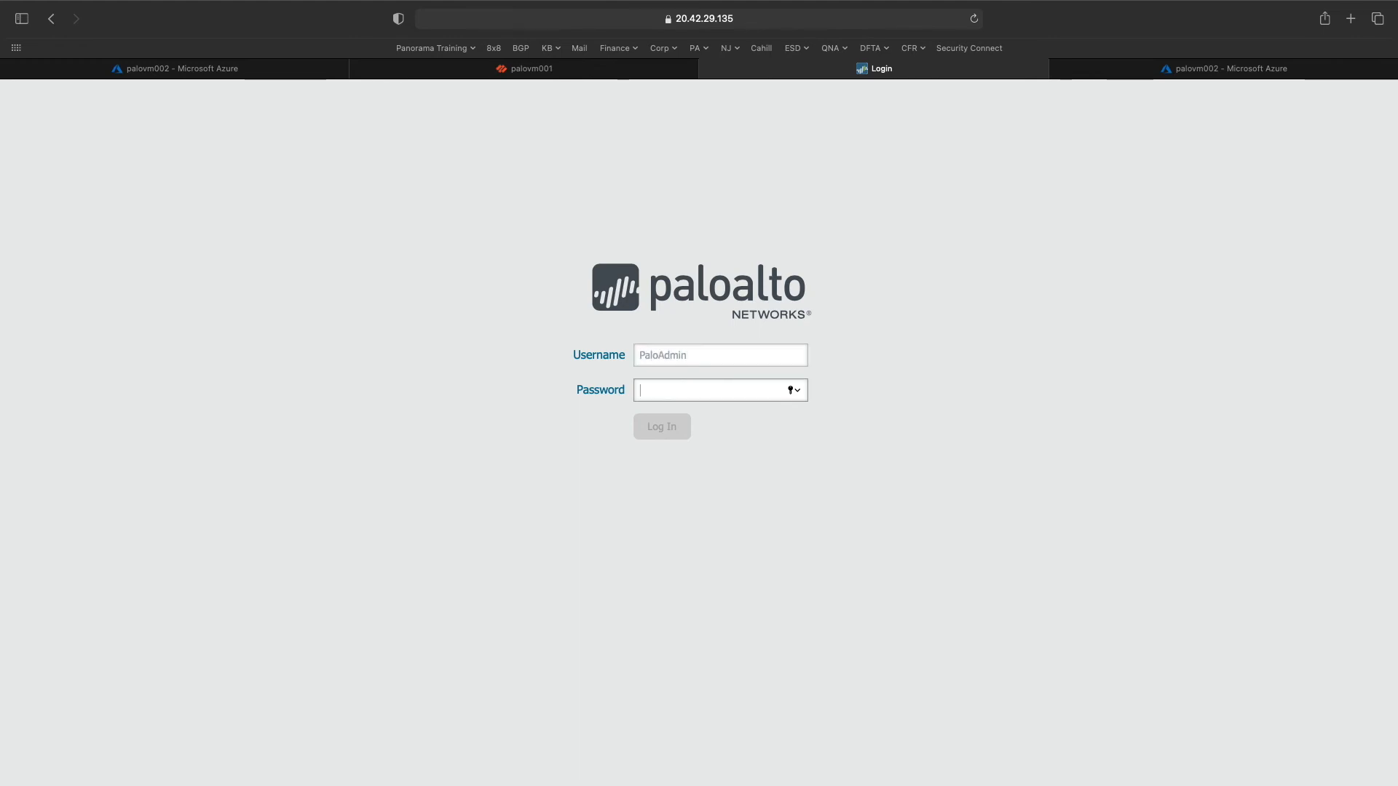
{"action": "type", "text": "•••••"}
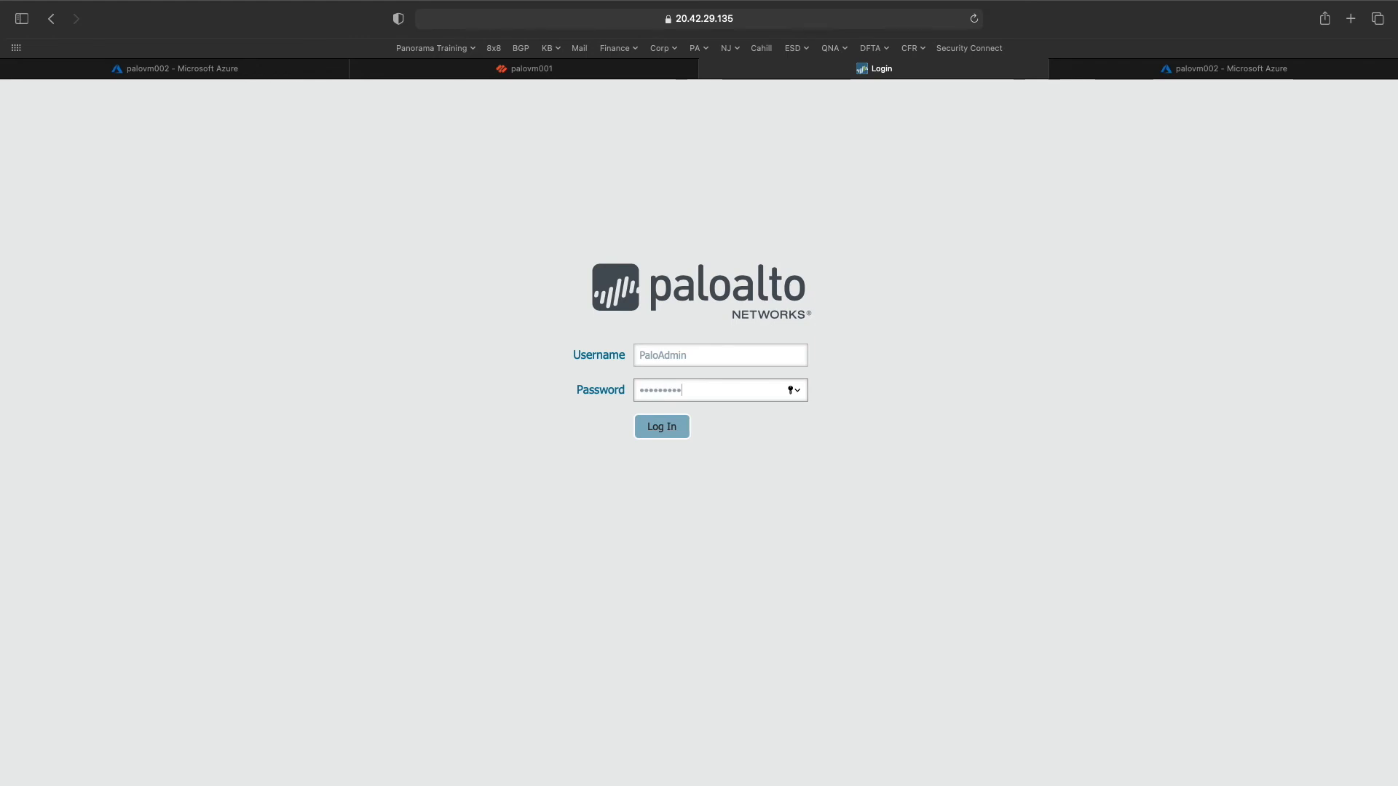
{"action": "type", "text": "•••••••"}
{"action": "key", "text": "Return"}
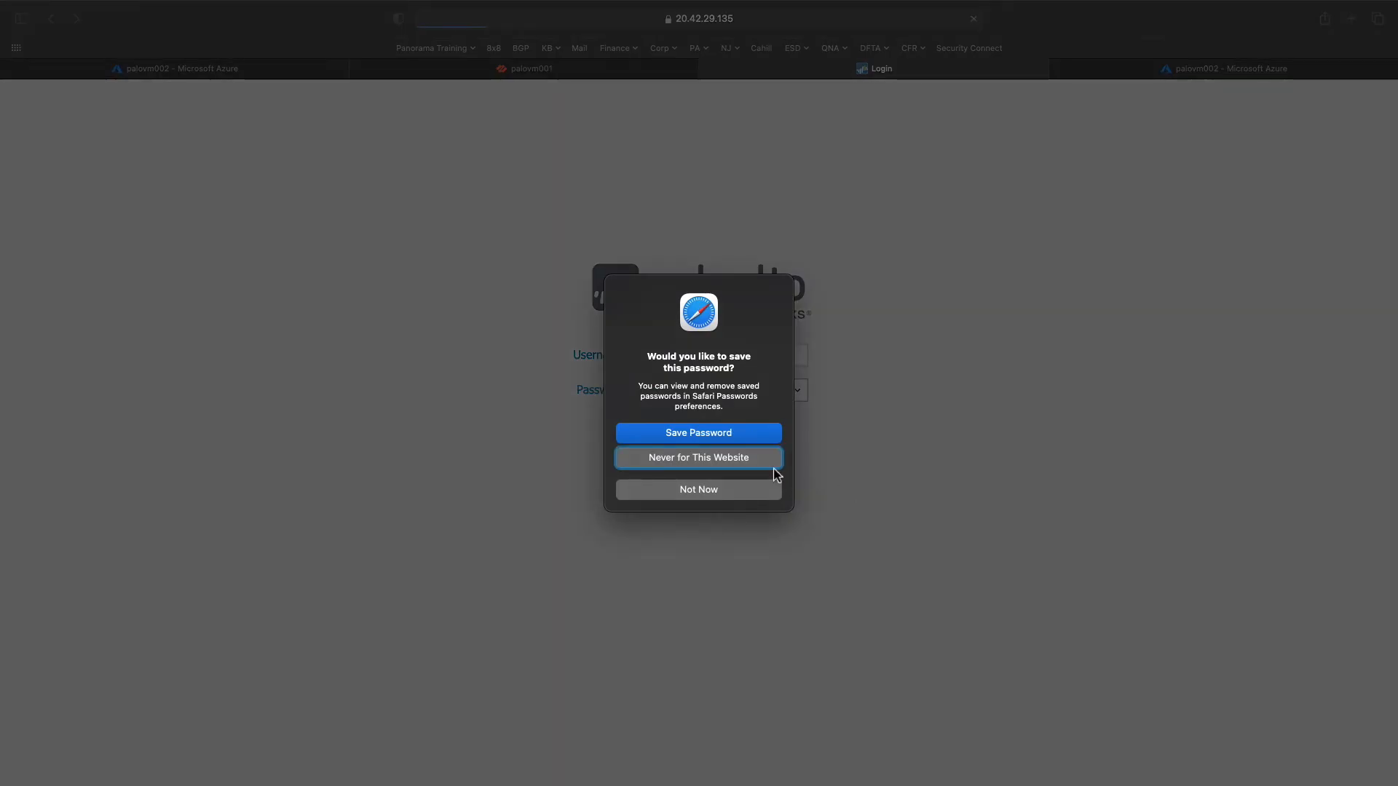
{"action": "left_click", "coordinate": [731, 442]}
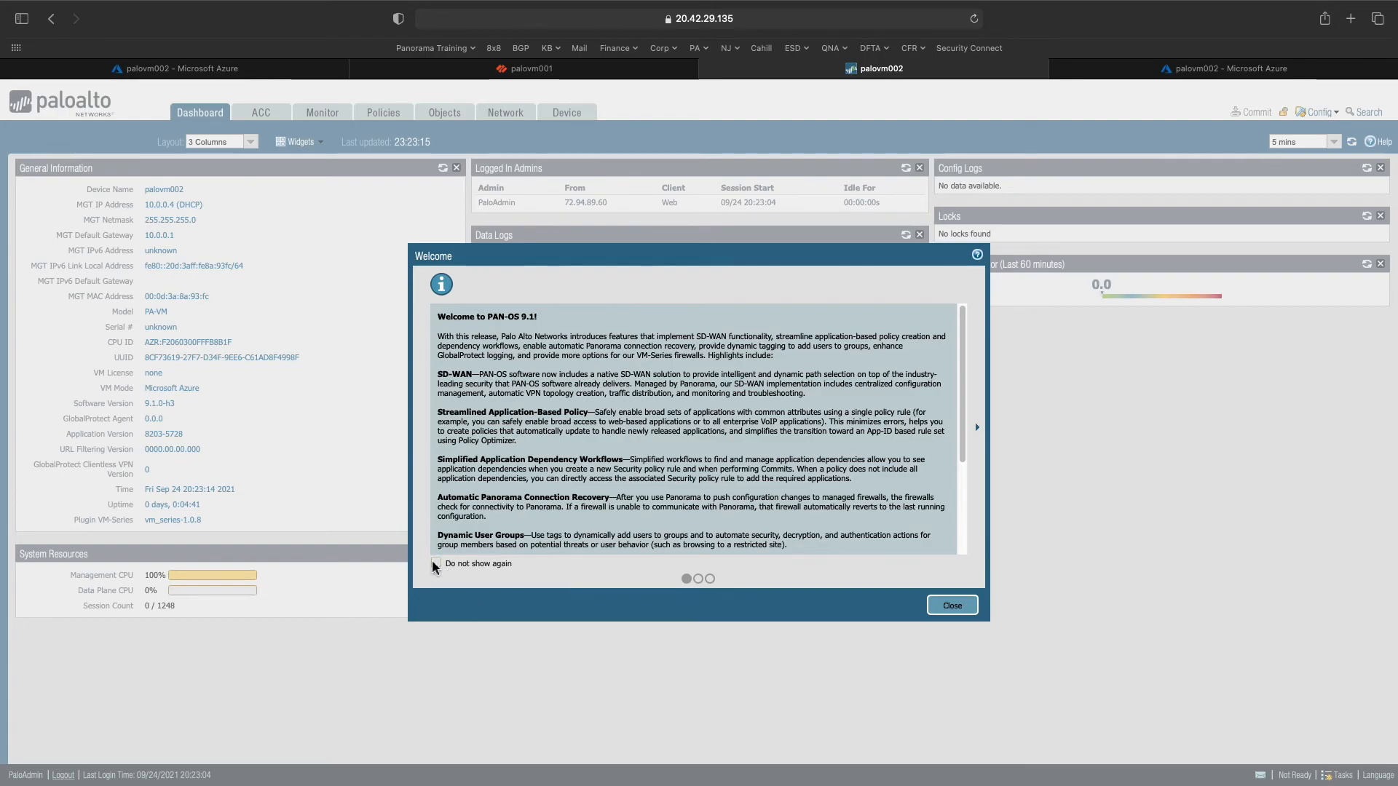
- Page through the PAN-OS 9.1 Welcome notices, set 'Do not show again', close, and open Device Setup
{"action": "left_click", "coordinate": [698, 579]}
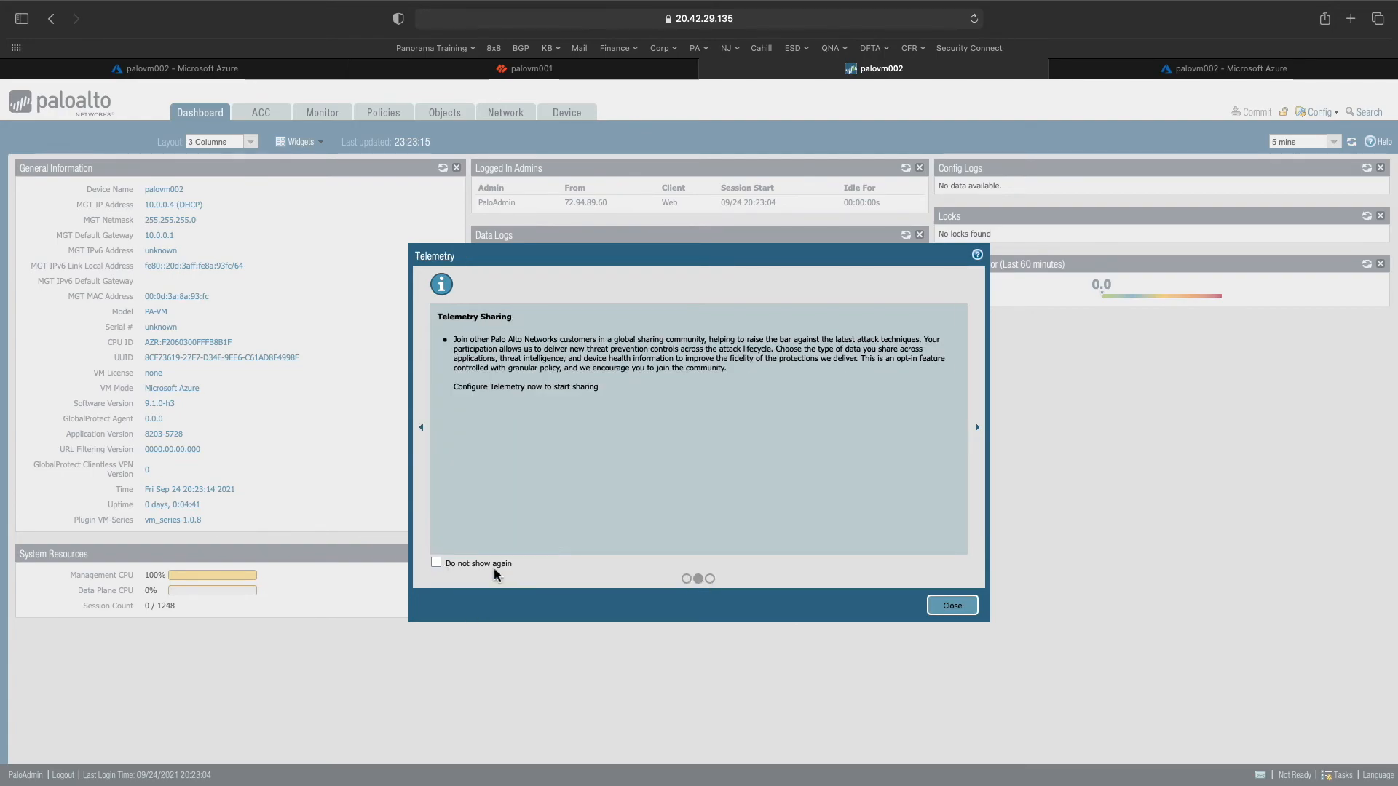
{"action": "left_click", "coordinate": [711, 579]}
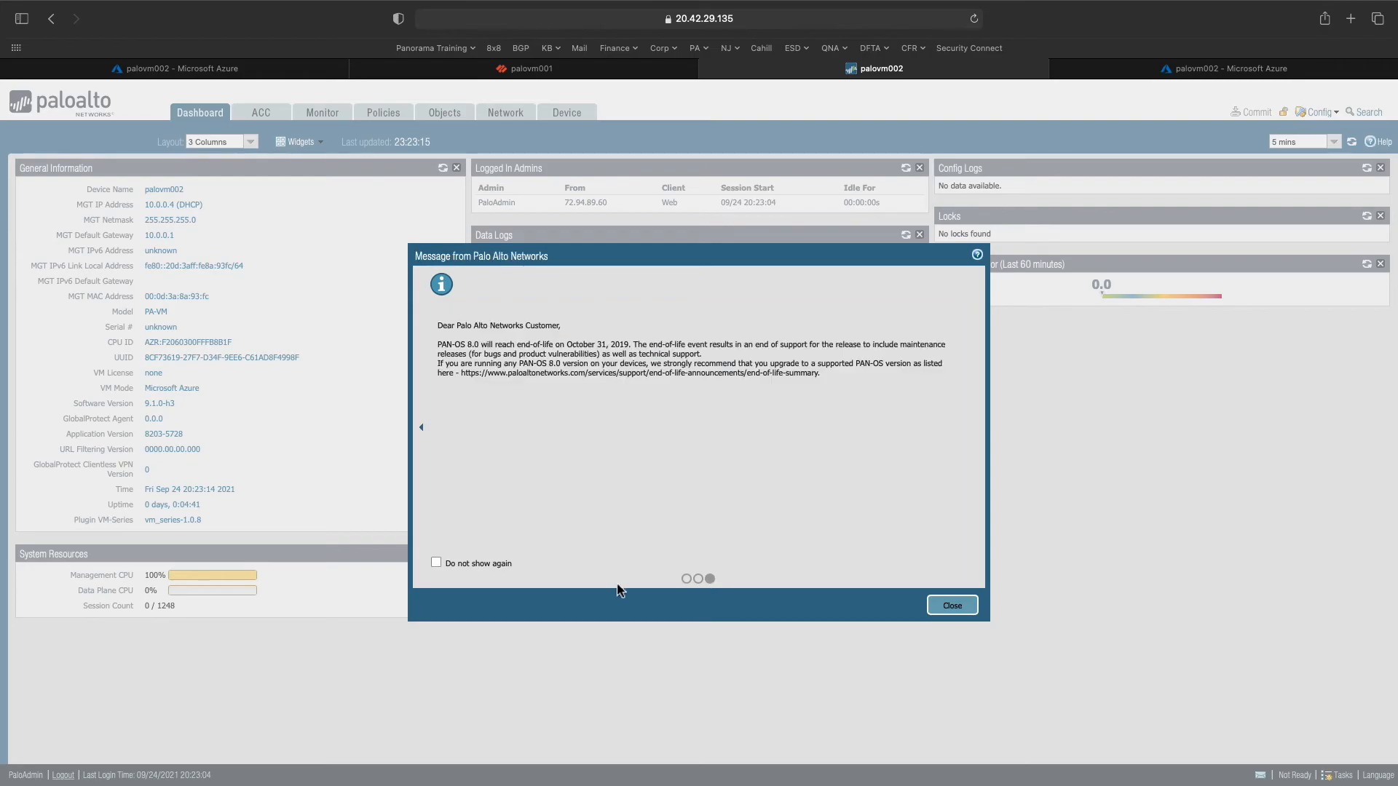
{"action": "left_click", "coordinate": [492, 564]}
{"action": "left_click", "coordinate": [940, 605]}
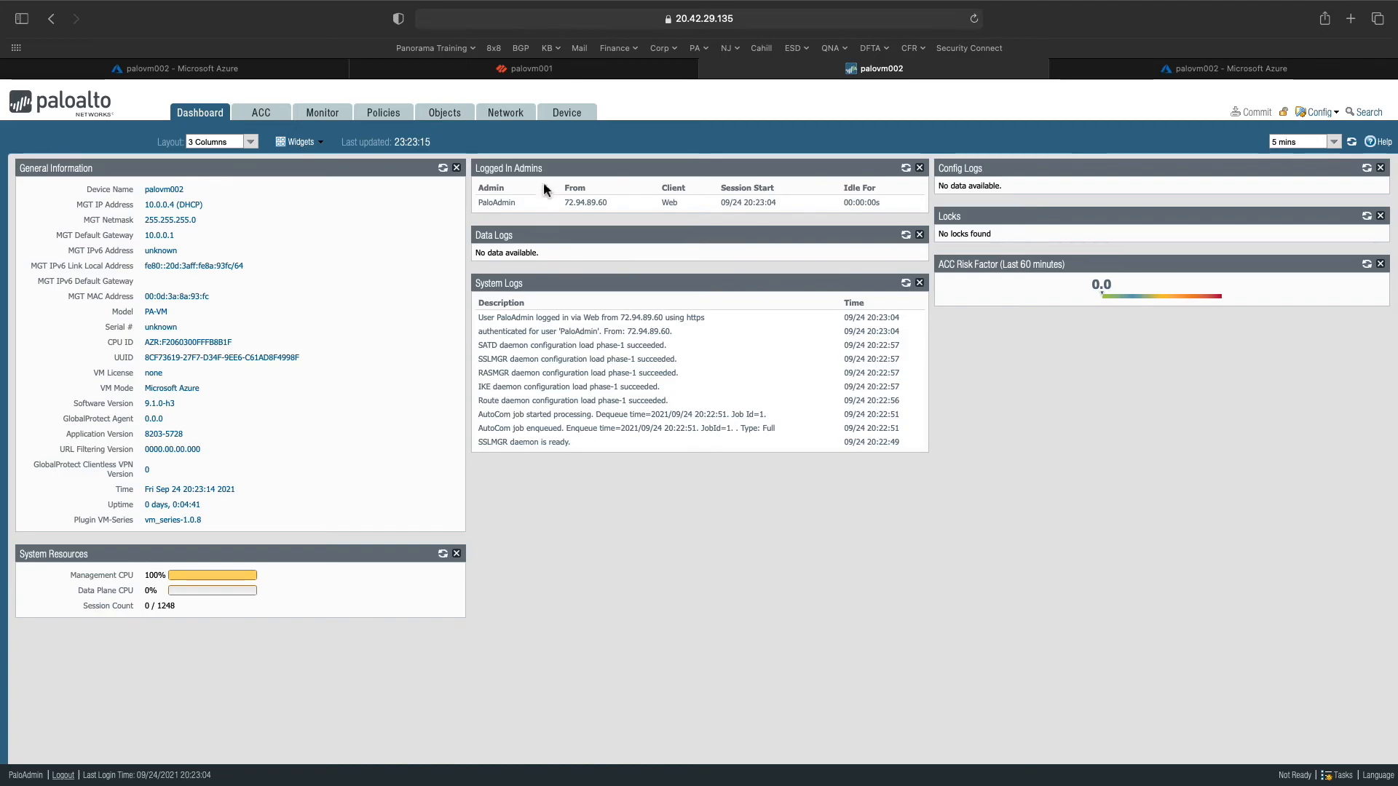
{"action": "left_click", "coordinate": [576, 113]}
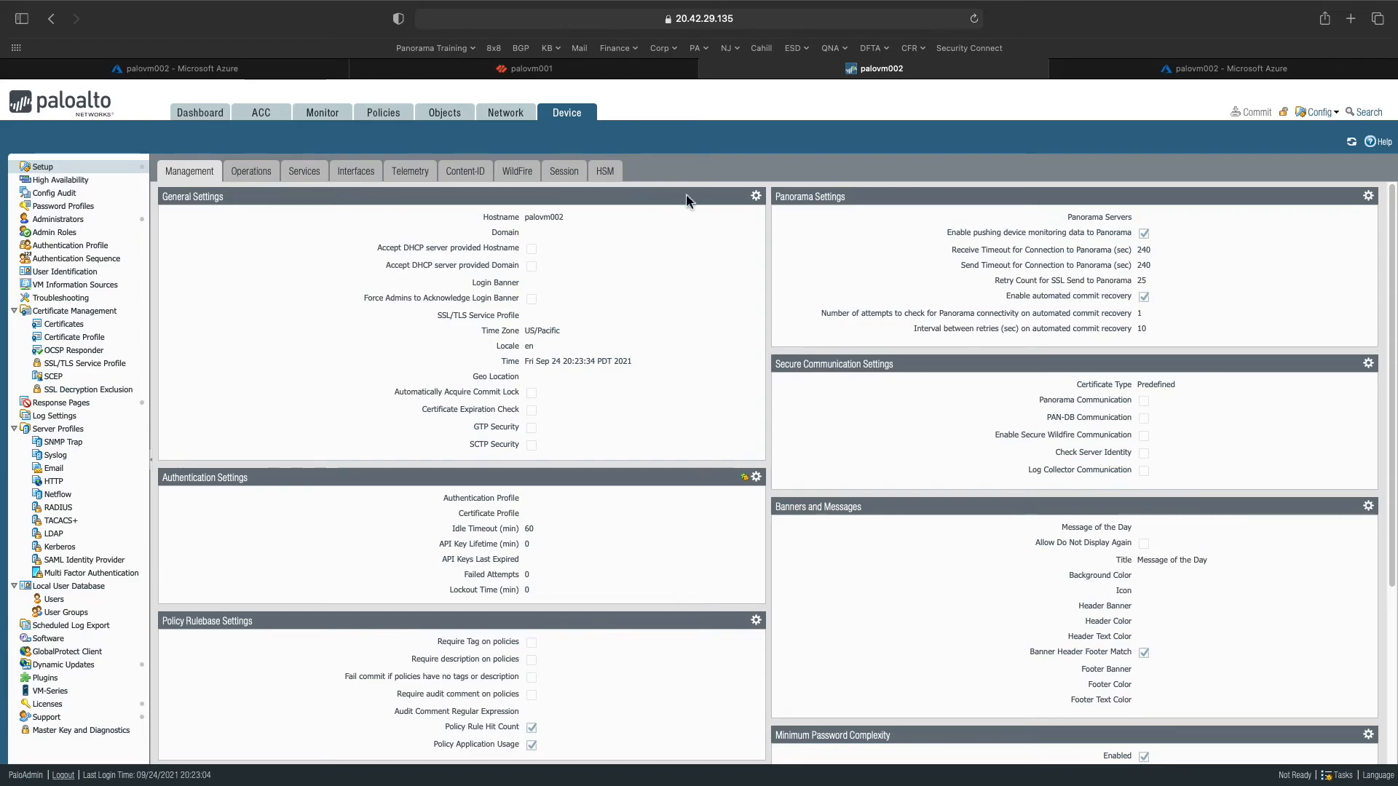
- Change palovm002's time zone from US/Pacific to America/New_York in General Settings
{"action": "left_click", "coordinate": [756, 196]}
{"action": "triple_click", "coordinate": [684, 395]}
{"action": "type", "text": "ameri"}
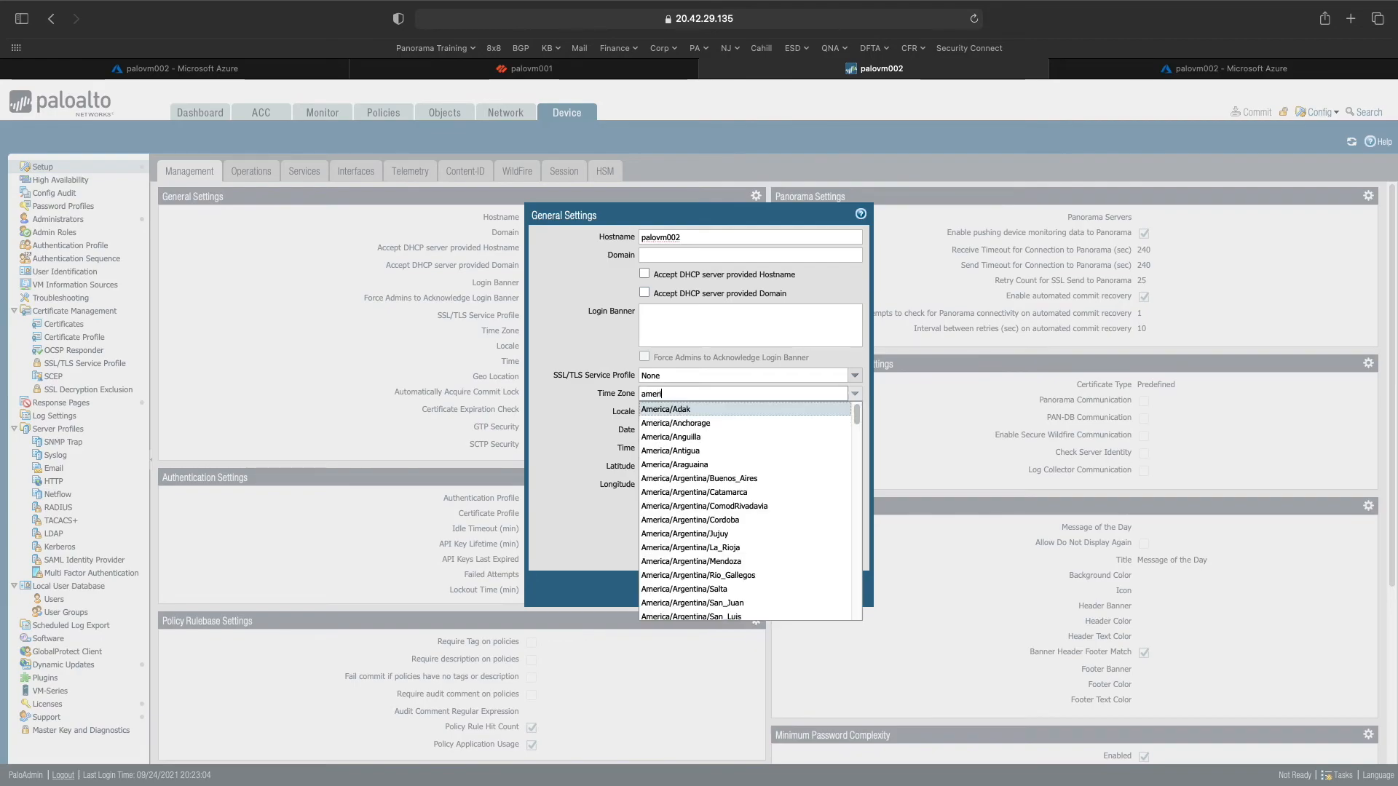
{"action": "type", "text": "ca\\"}
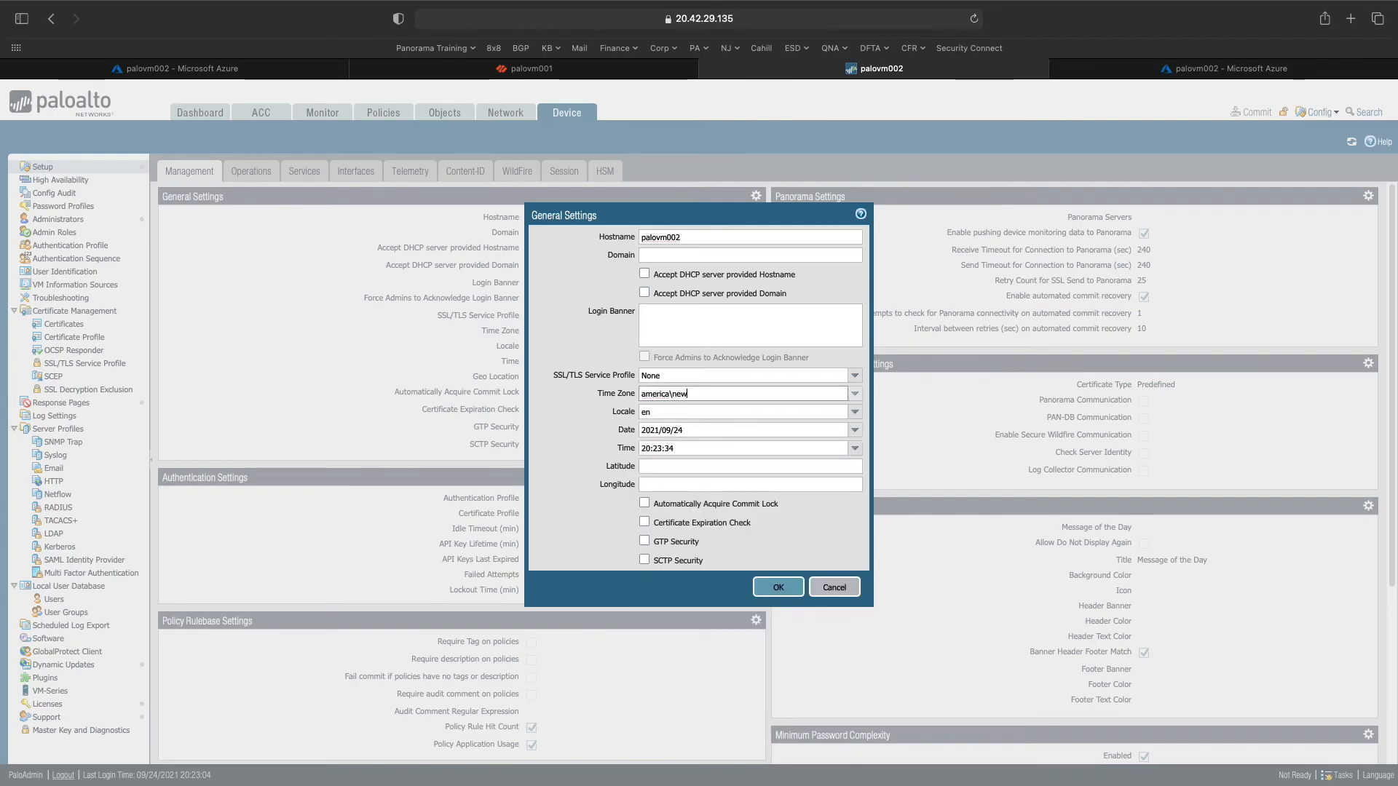
{"action": "key", "text": "BackSpace"}
{"action": "type", "text": "/ne"}
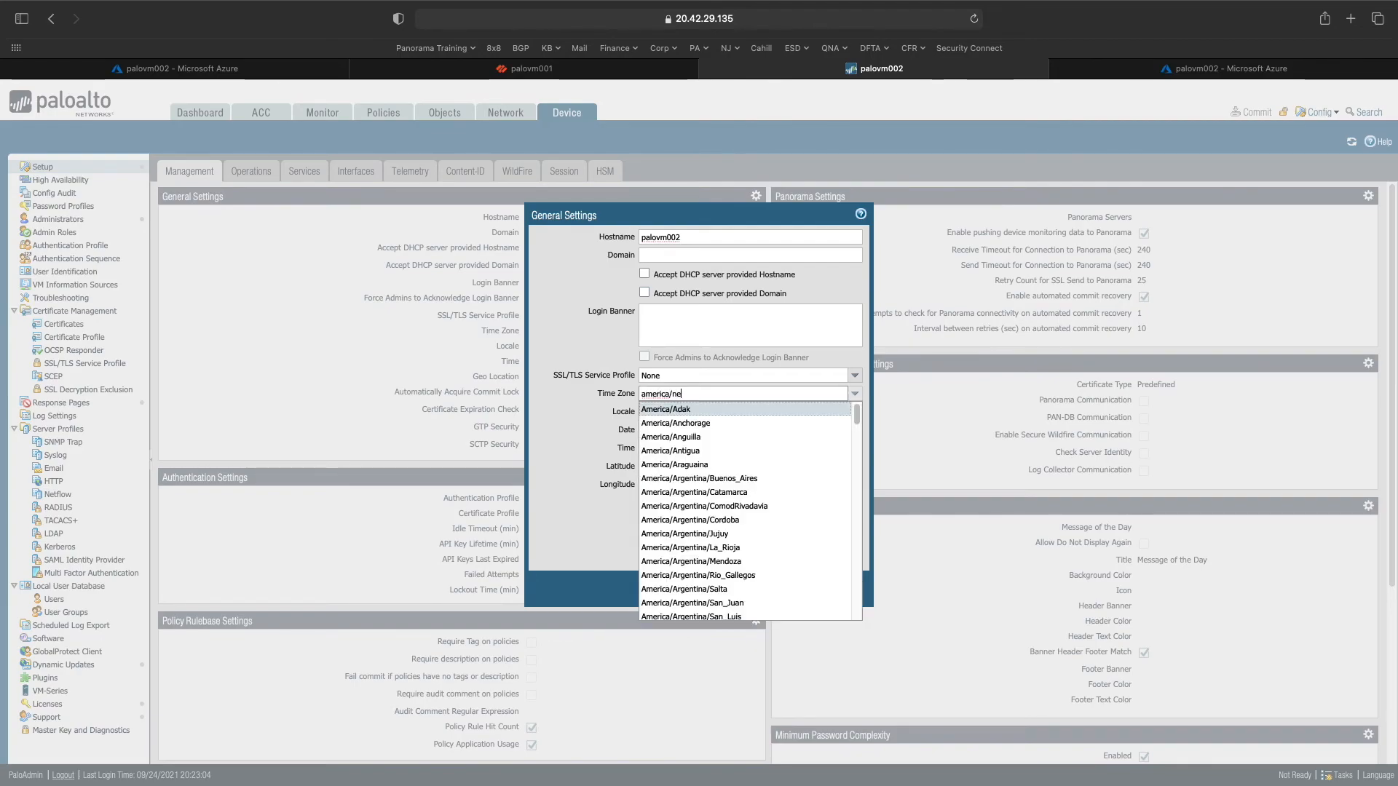
{"action": "type", "text": "w_York"}
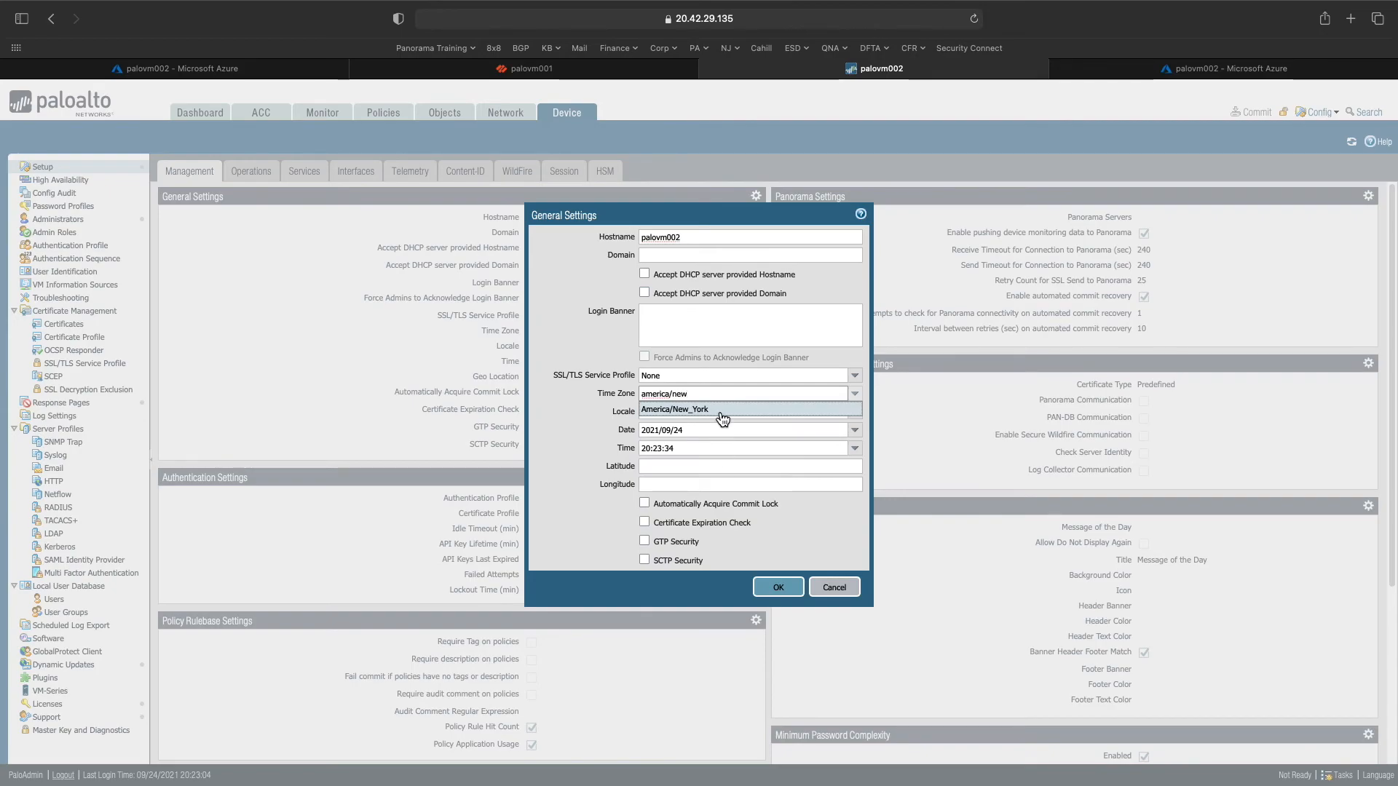
{"action": "left_click", "coordinate": [721, 414]}
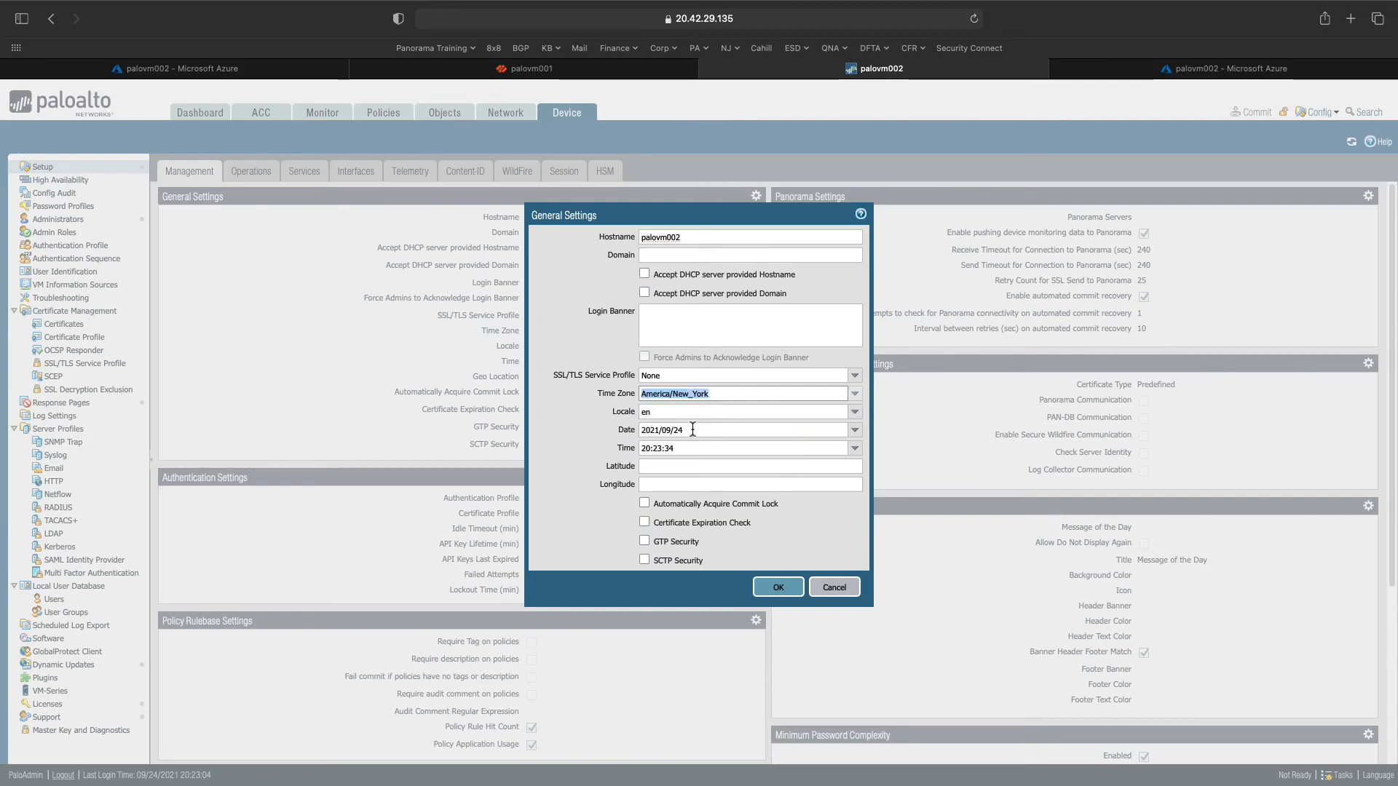
{"action": "left_click", "coordinate": [780, 594]}
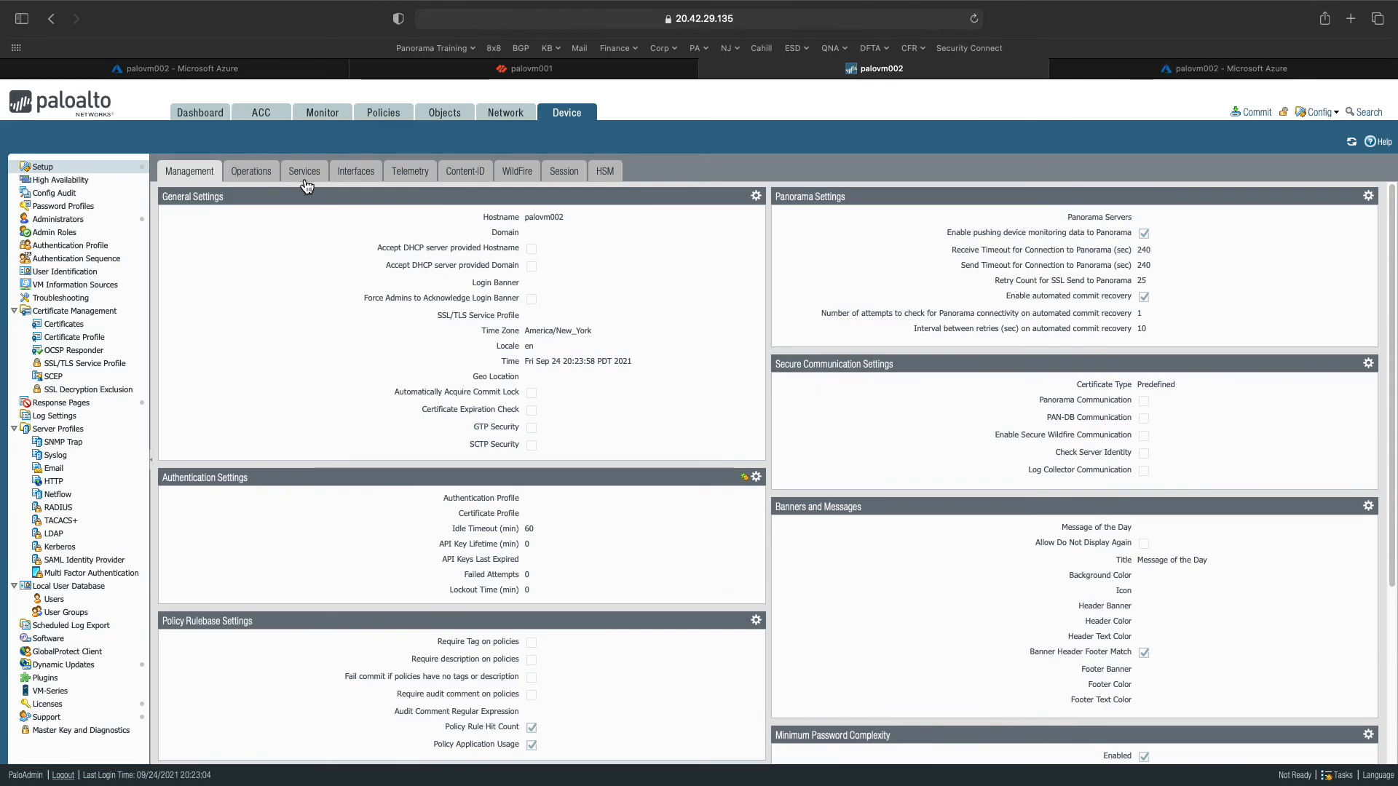
- Set DNS servers 8.8.8.8 and 8.8.4.4 and primary NTP server 0.us.pool.ntp.org in Services
{"action": "left_click", "coordinate": [305, 184]}
{"action": "left_click", "coordinate": [512, 196]}
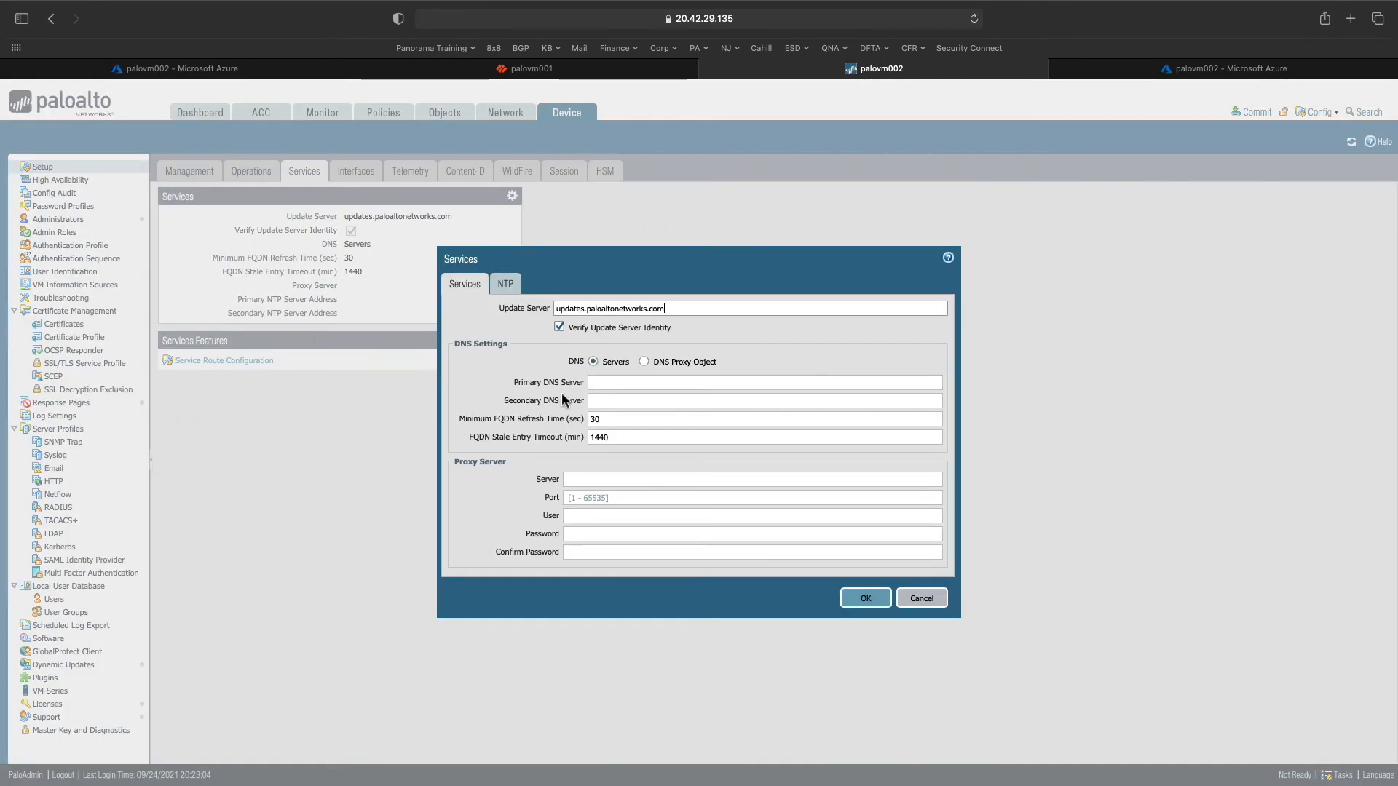
{"action": "left_click", "coordinate": [611, 384]}
{"action": "type", "text": "8.8.8.8"}
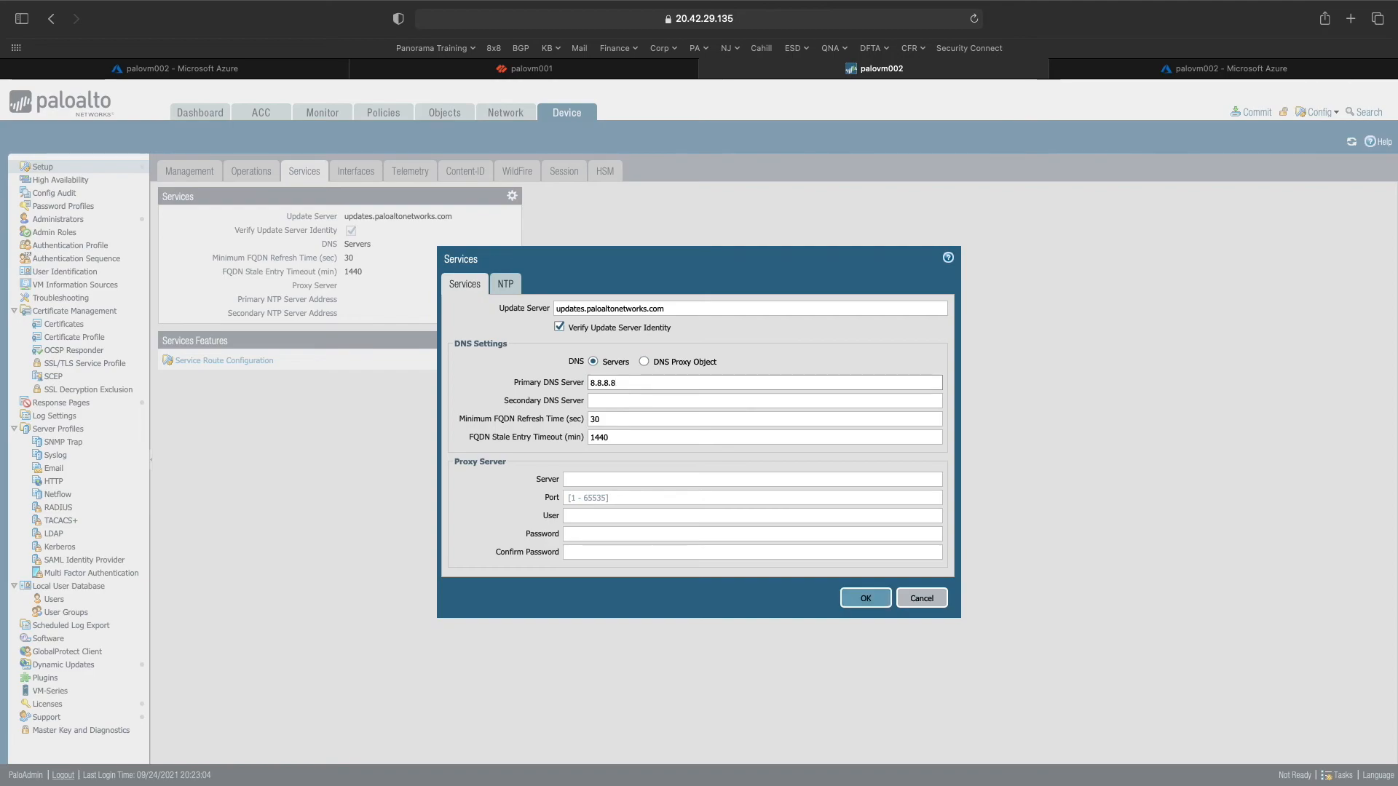
{"action": "key", "text": "Tab"}
{"action": "type", "text": "8.8.4.4"}
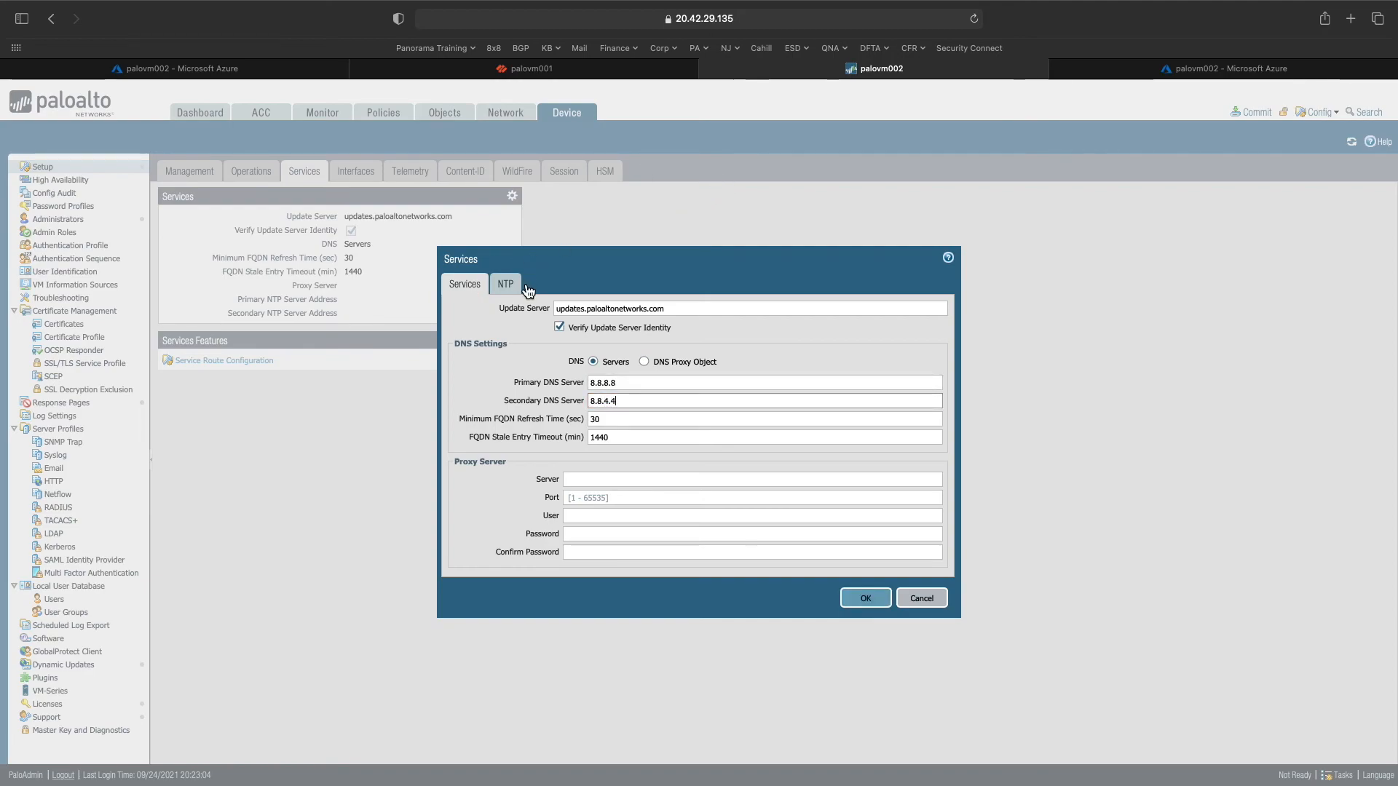
{"action": "left_click", "coordinate": [505, 284]}
{"action": "left_click", "coordinate": [565, 324]}
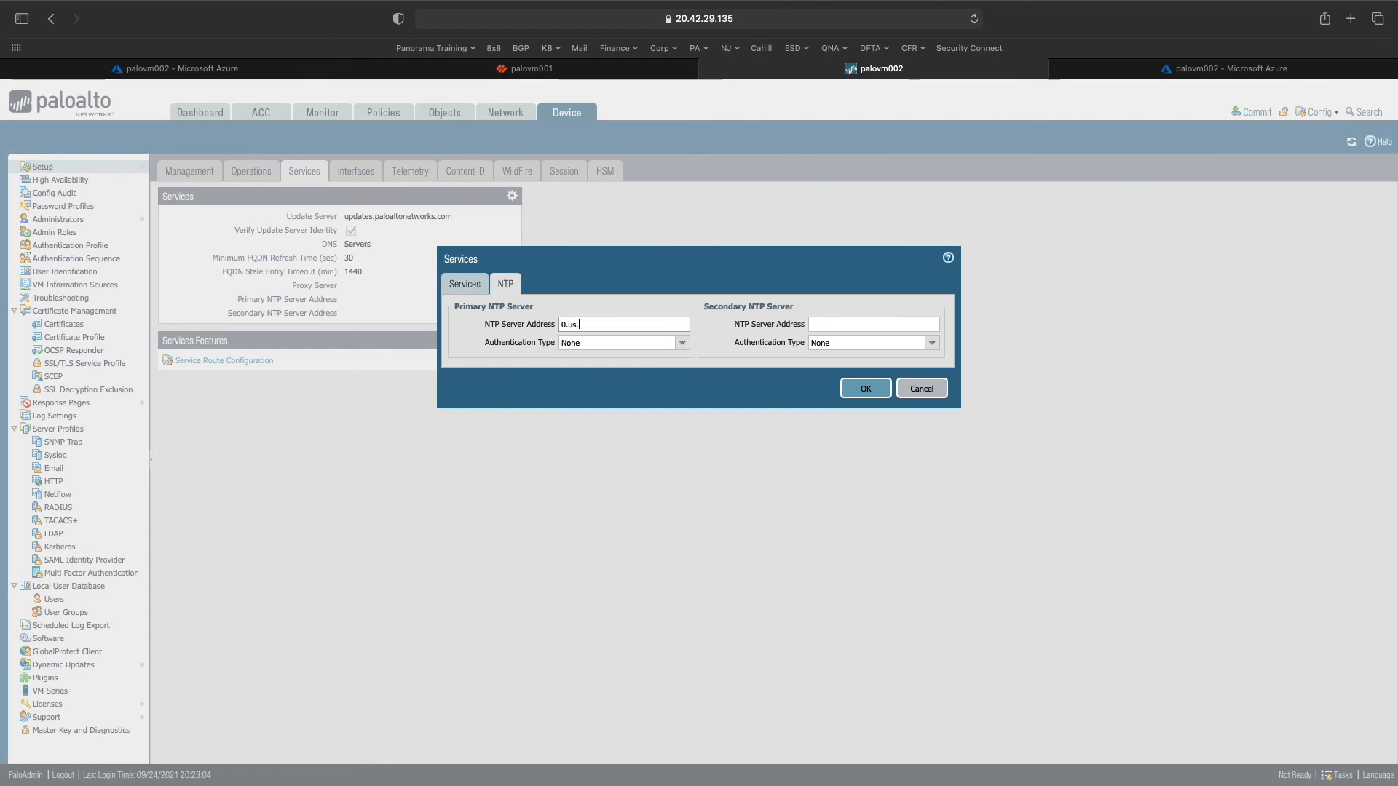
{"action": "type", "text": "0.us.pool.ntp.org"}
{"action": "left_click", "coordinate": [860, 389]}
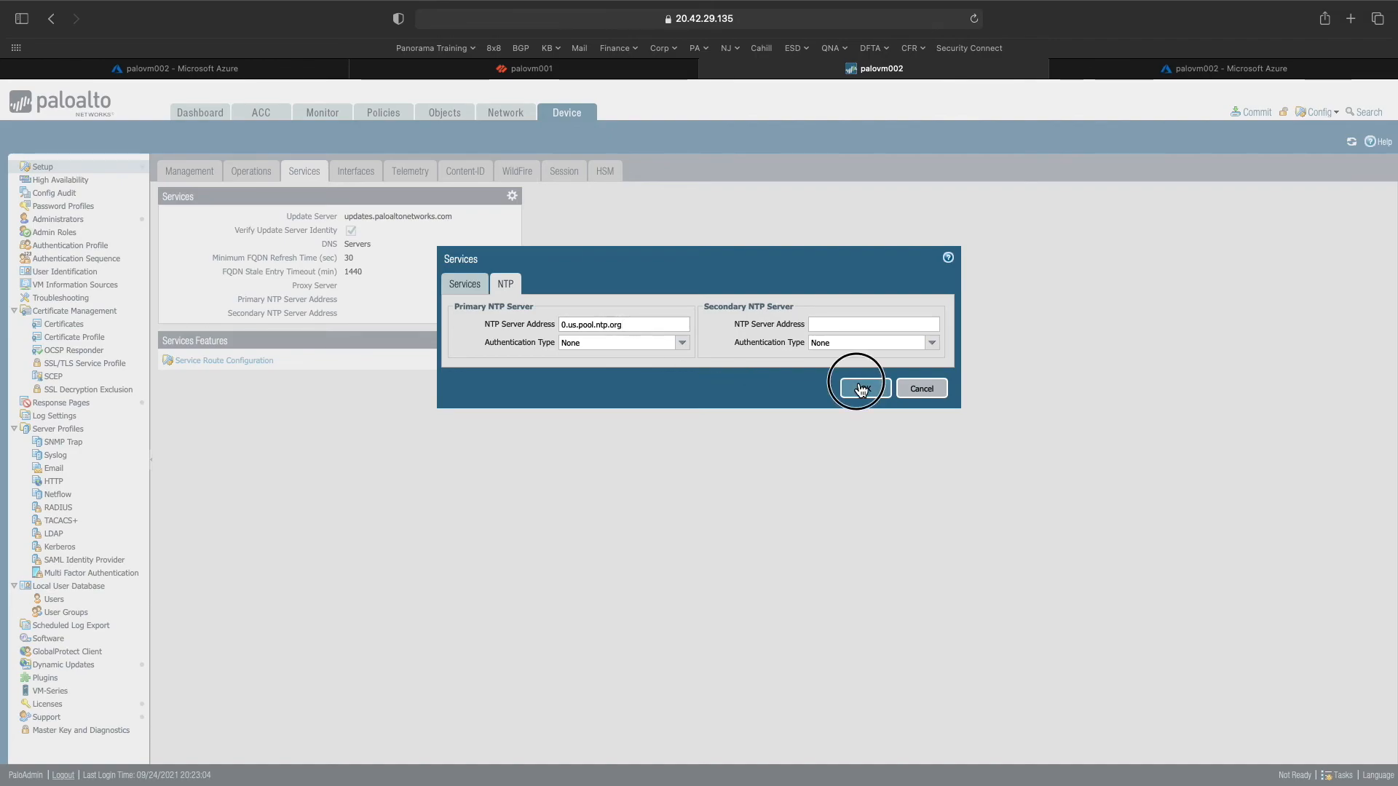
- Attempt a commit, dismiss its error, and confirm in Tasks that Auto Commit is still running
{"action": "left_click", "coordinate": [1253, 112]}
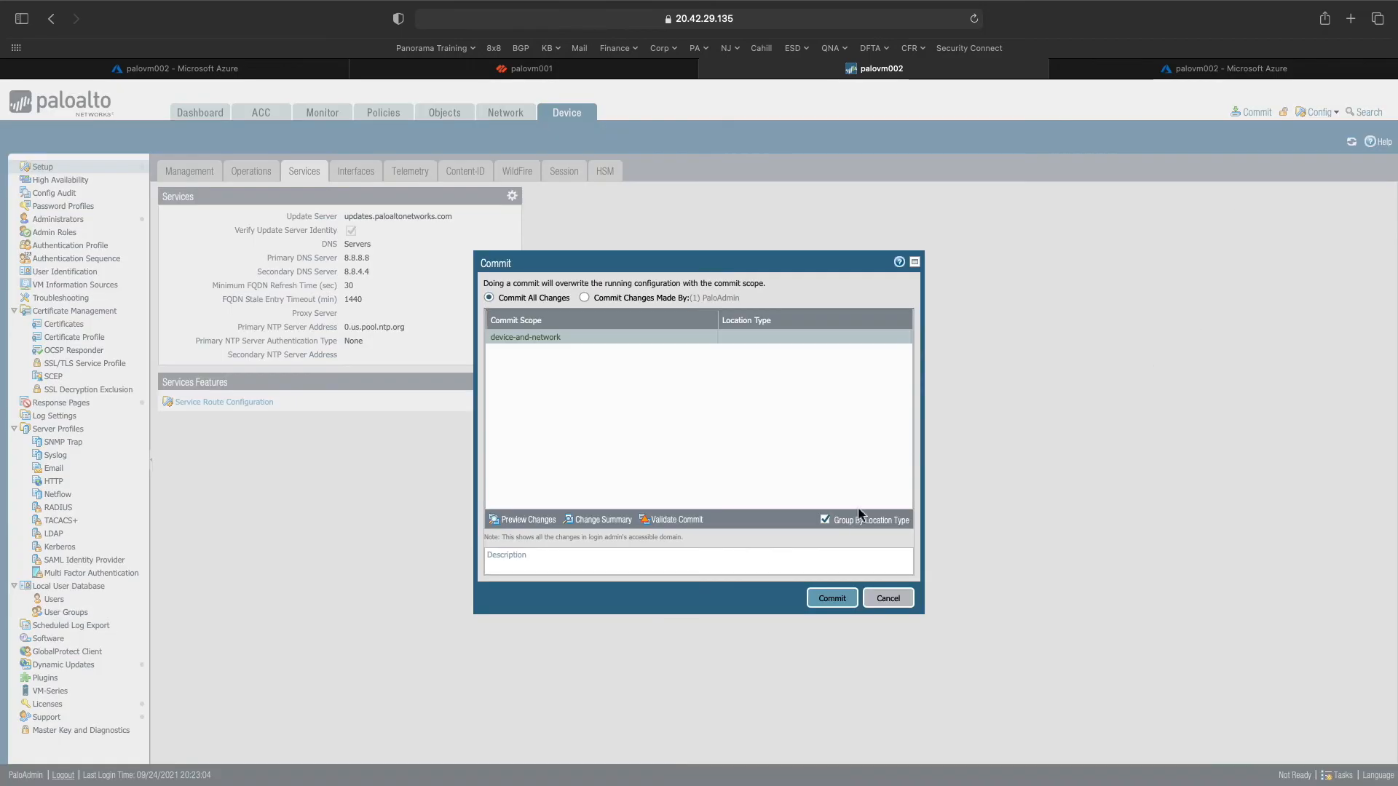
{"action": "left_click", "coordinate": [854, 598]}
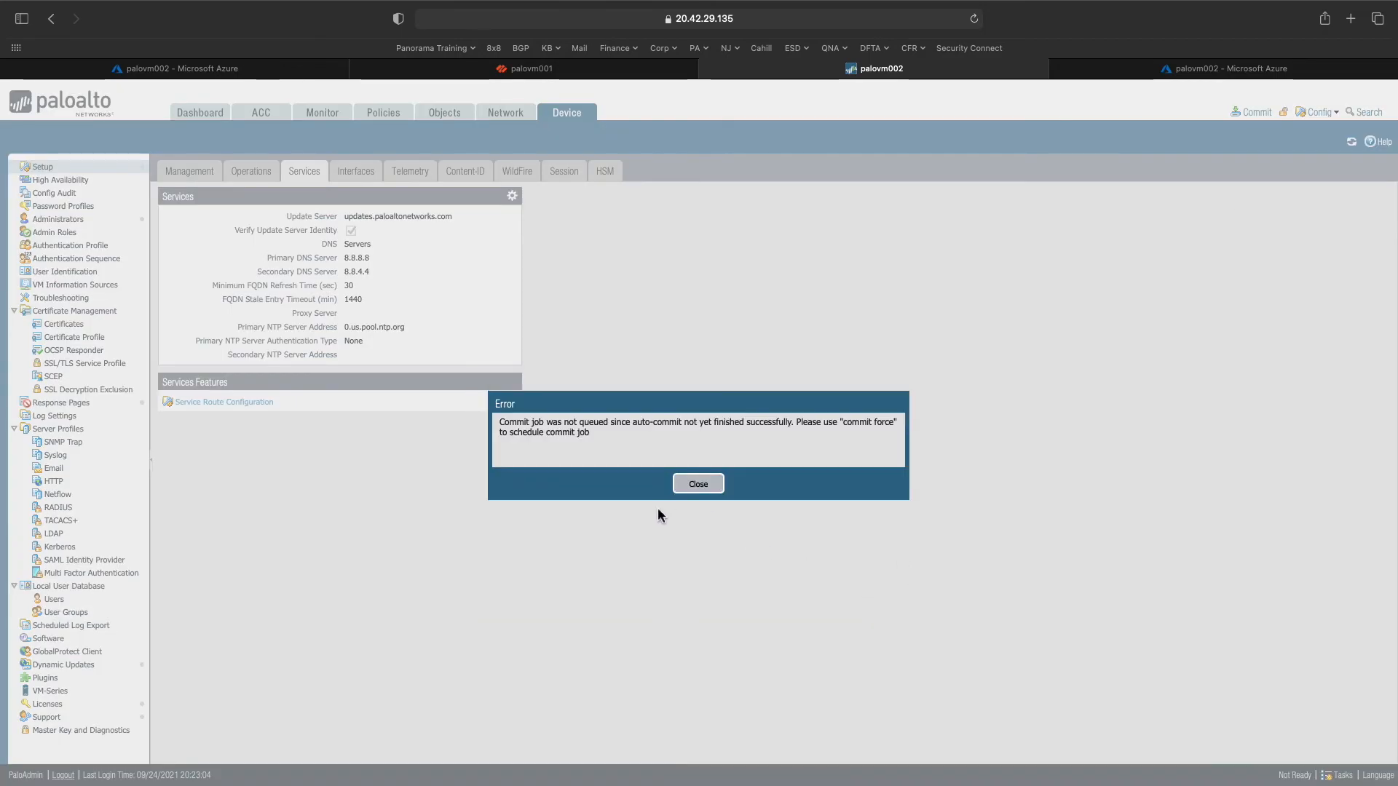
{"action": "left_click", "coordinate": [700, 486]}
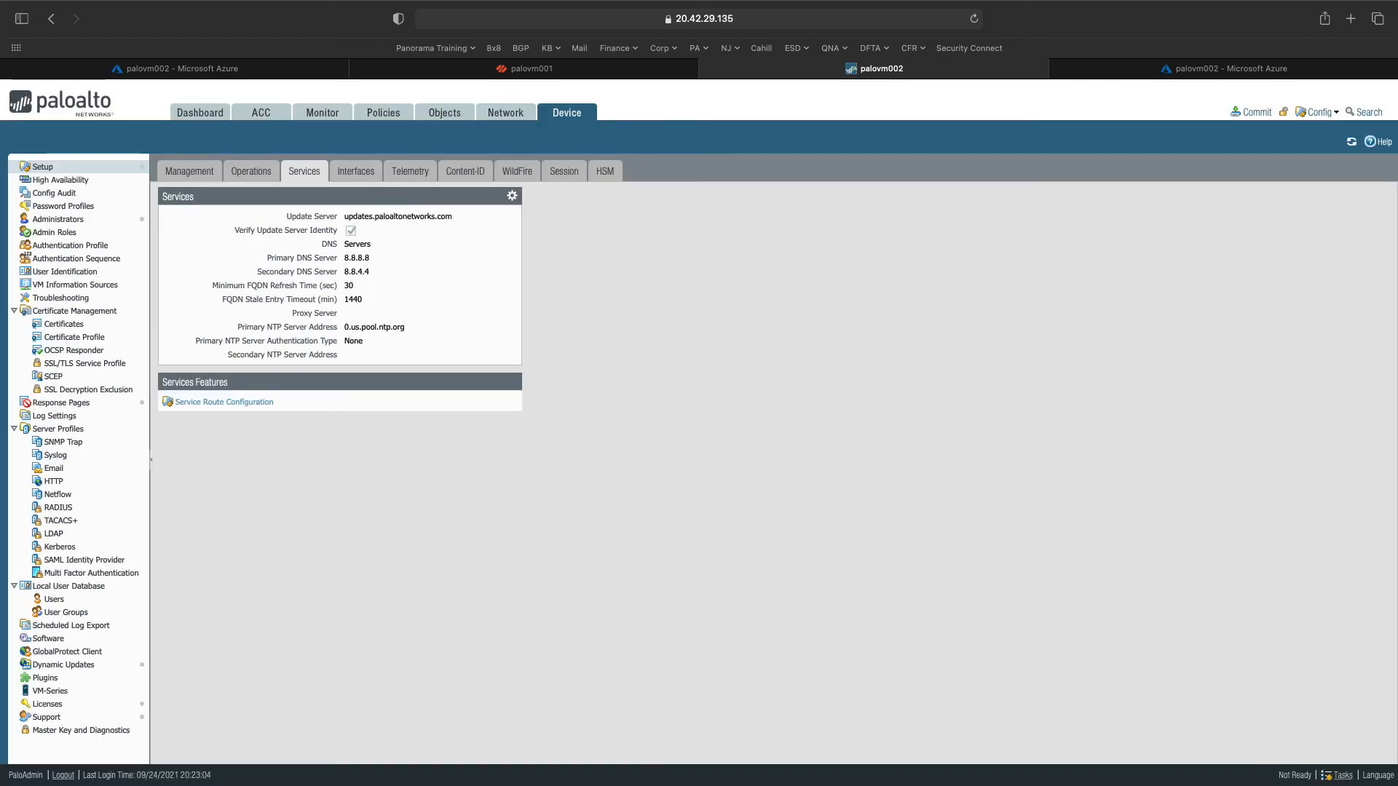
{"action": "left_click", "coordinate": [1339, 776]}
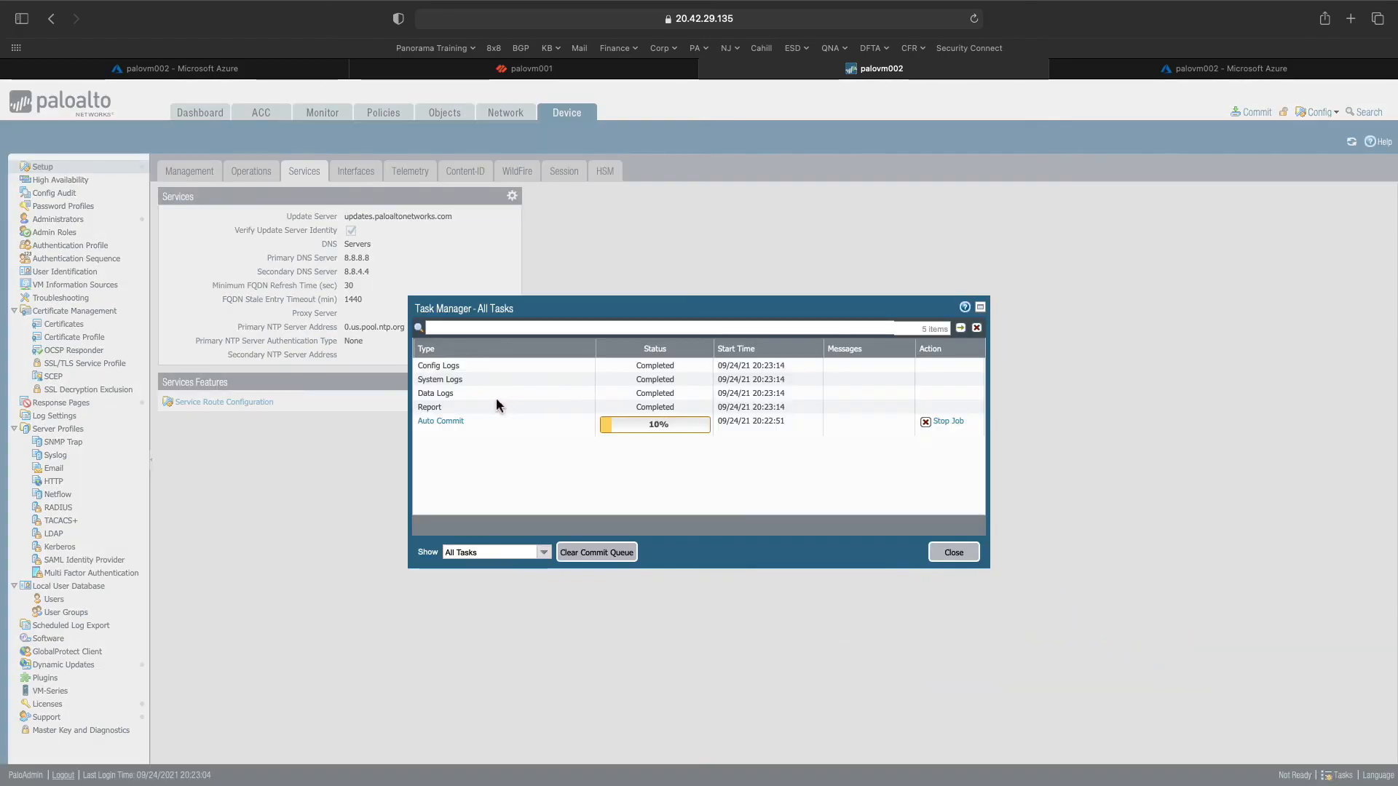
{"action": "left_click", "coordinate": [971, 555]}
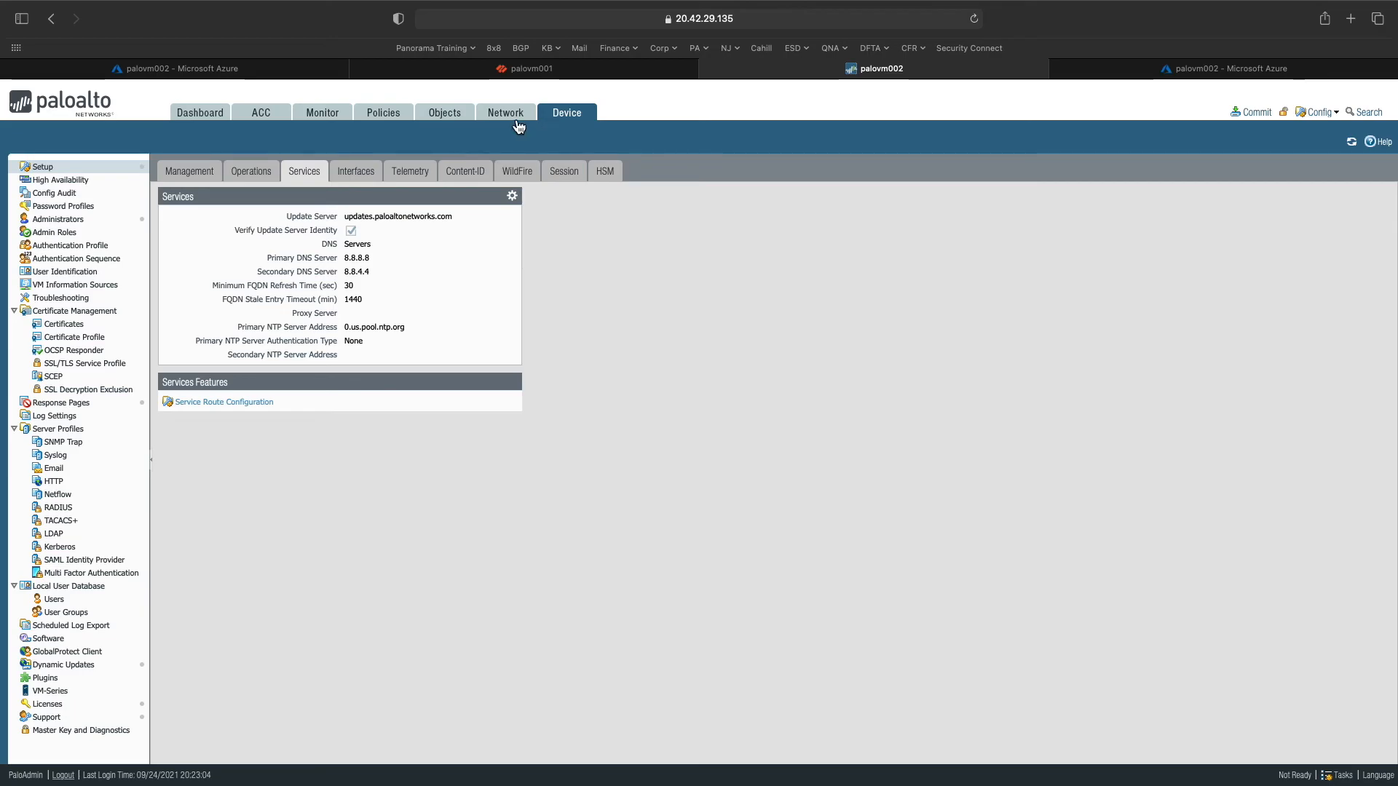
- Return to the Management settings and switch to palovm002's Azure portal page
{"action": "left_click", "coordinate": [185, 175]}
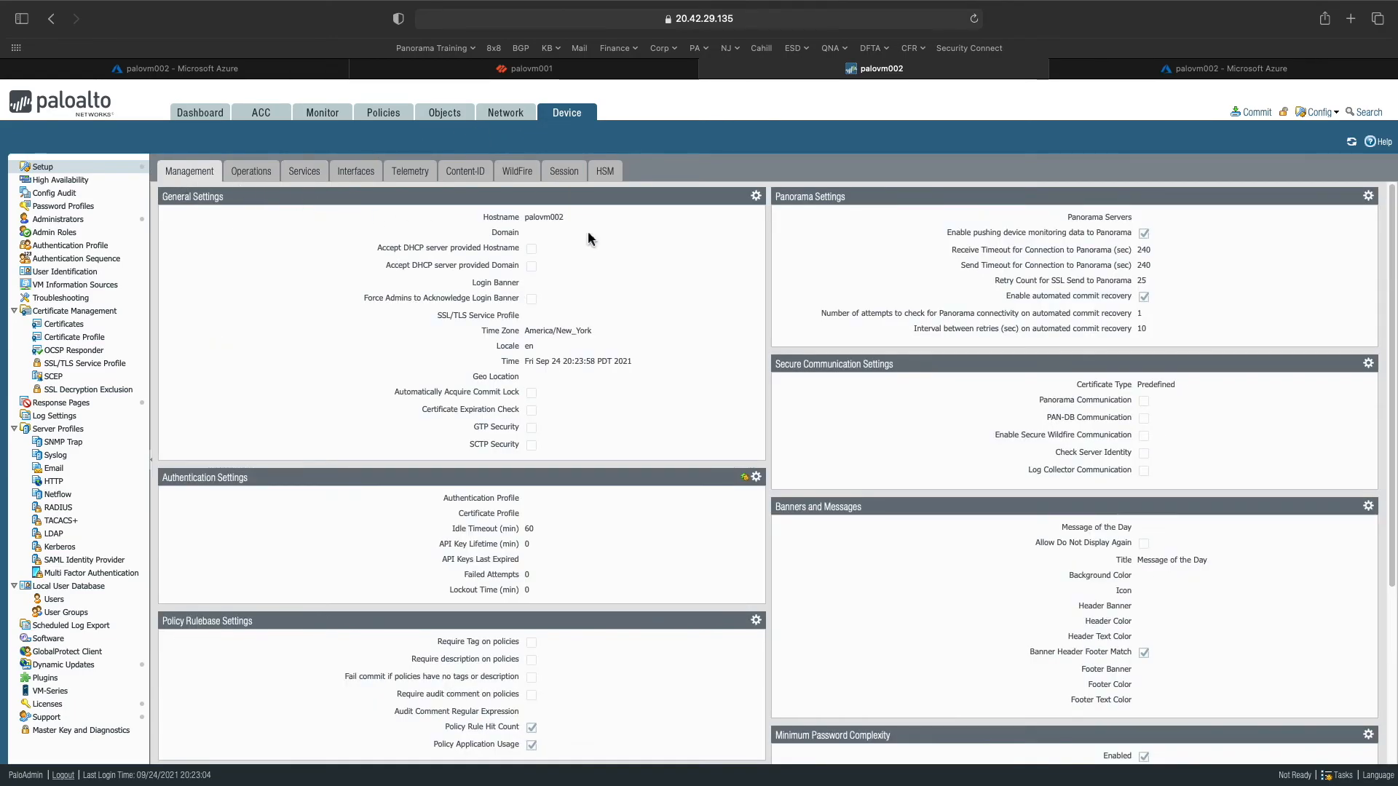
{"action": "left_click_drag", "start_coordinate": [569, 216], "coordinate": [524, 217]}
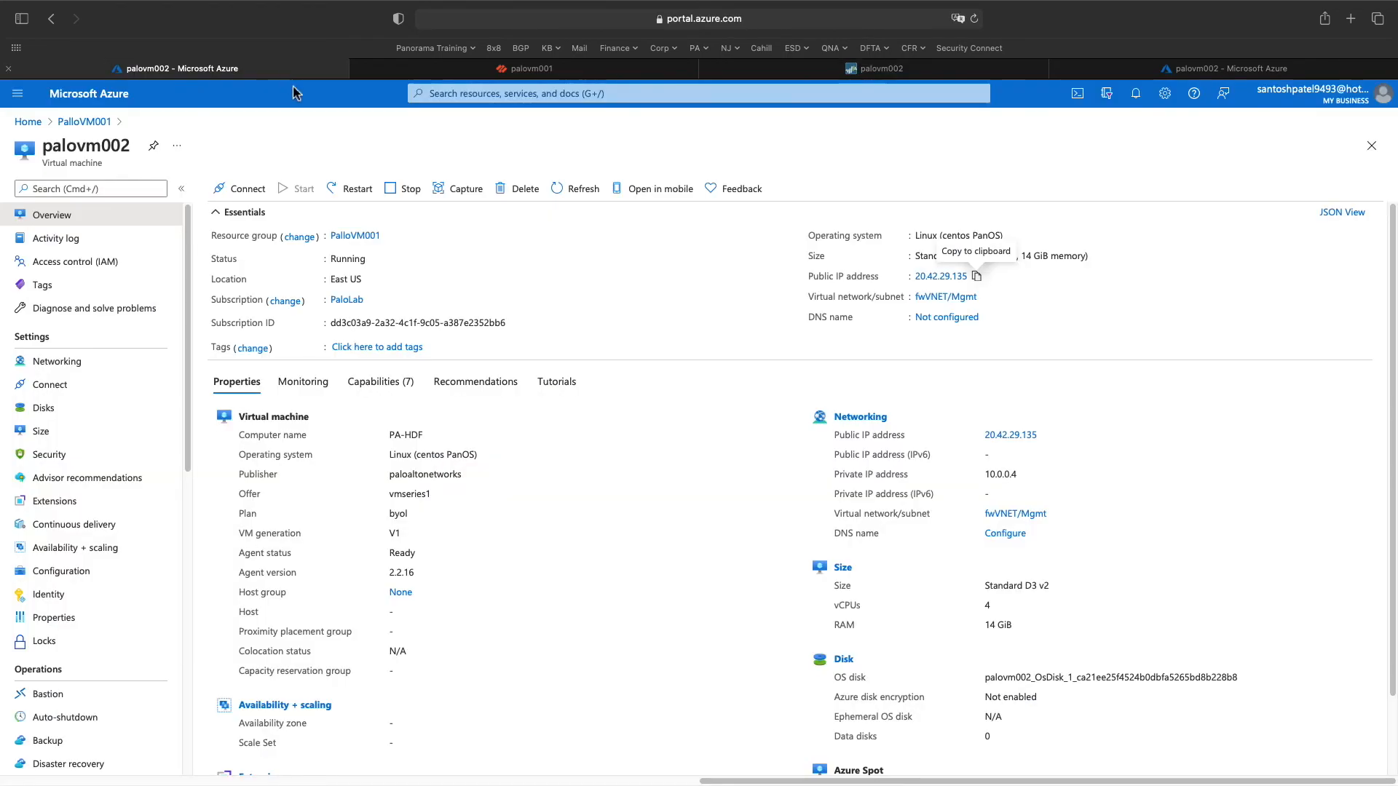
{"action": "left_click", "coordinate": [286, 69]}
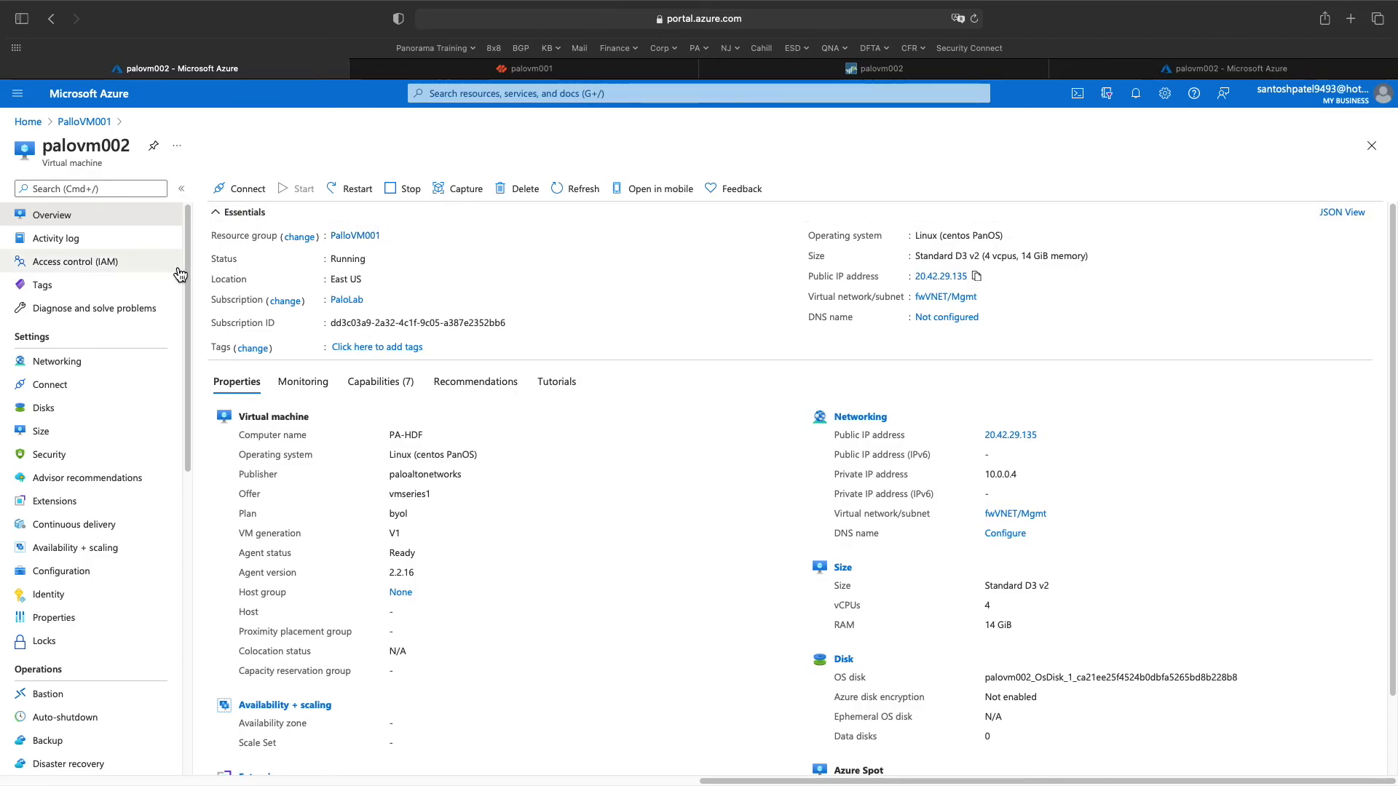
- Look over palovm002's Azure overview and Virtual machines list, then return to the firewall's web interface
{"action": "left_click", "coordinate": [28, 121]}
{"action": "left_click", "coordinate": [1199, 68]}
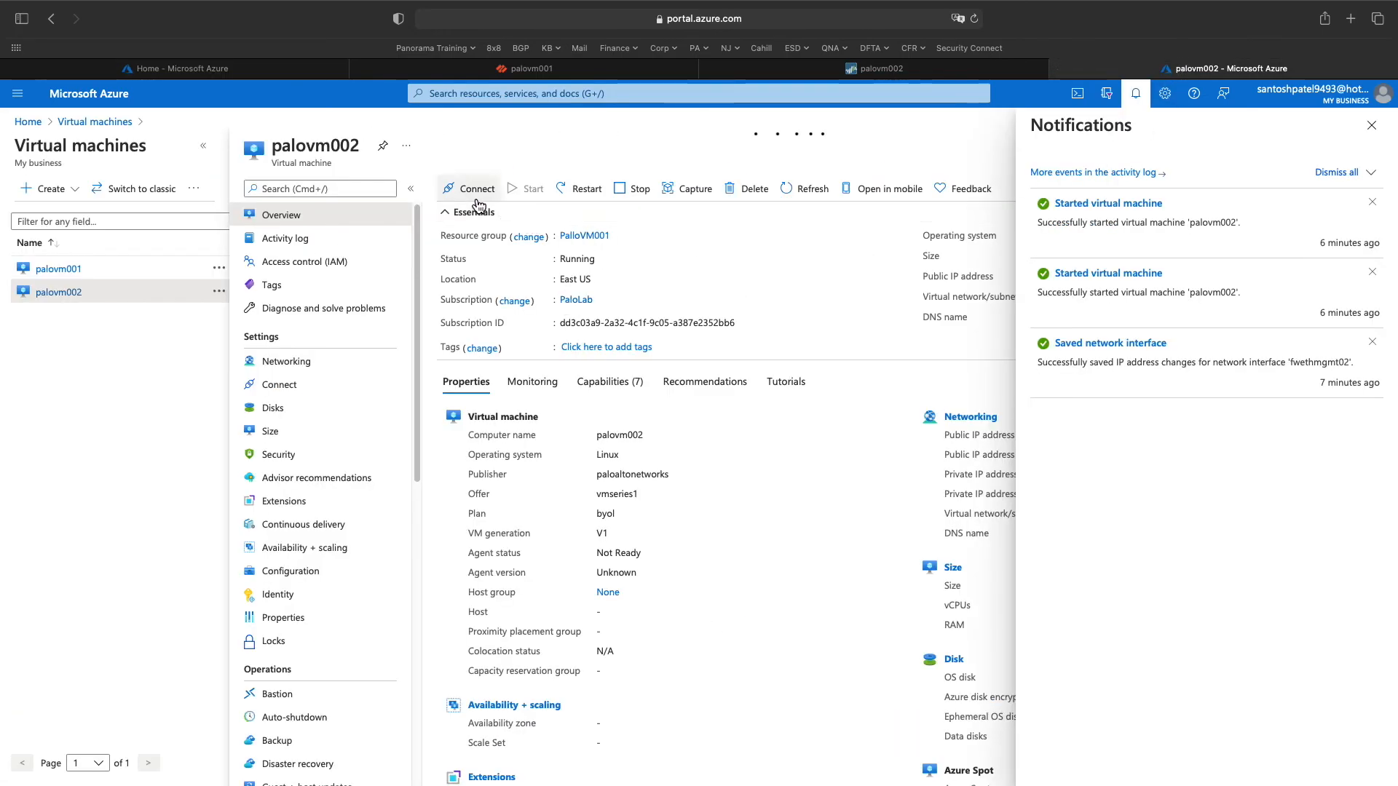
{"action": "left_click", "coordinate": [360, 150]}
{"action": "left_click_drag", "start_coordinate": [359, 150], "coordinate": [268, 148]}
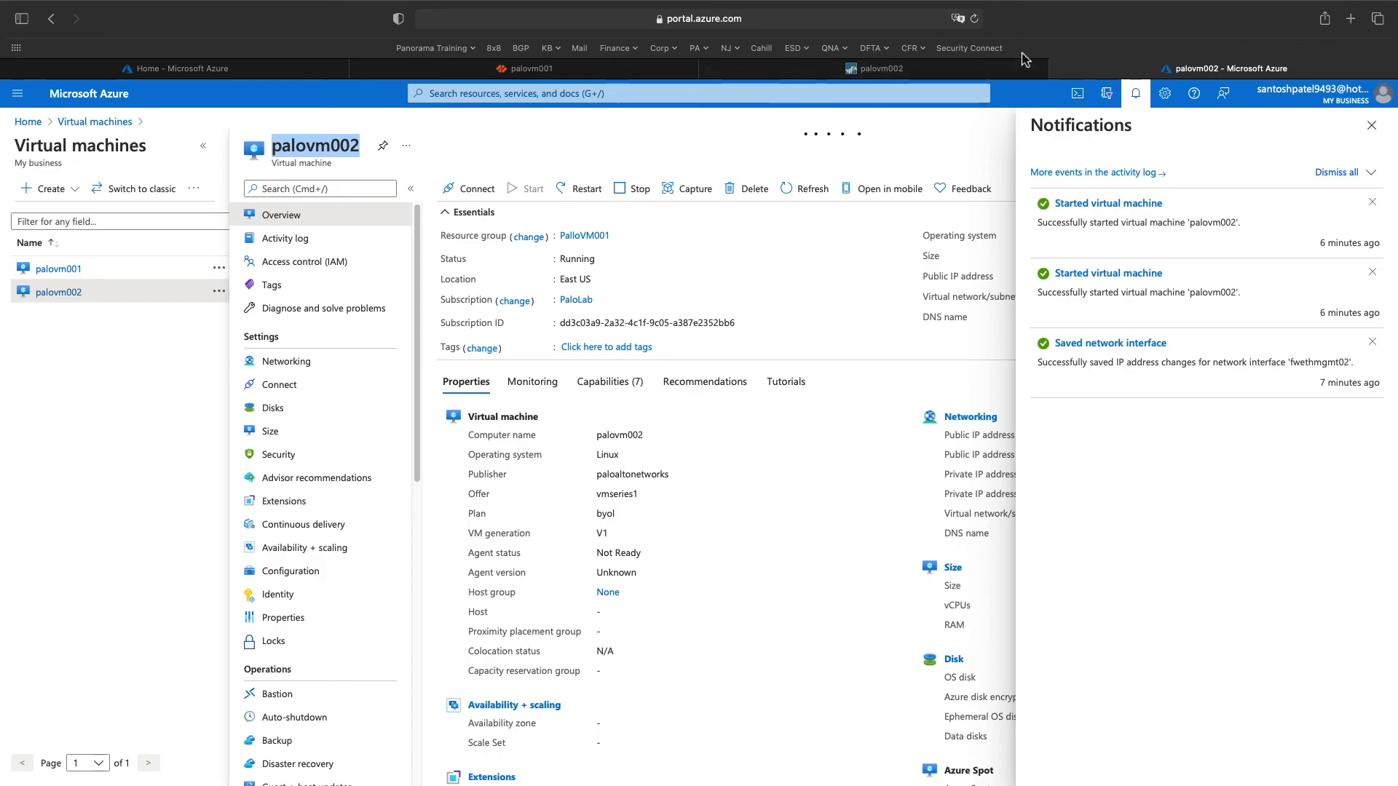
{"action": "left_click", "coordinate": [992, 70]}
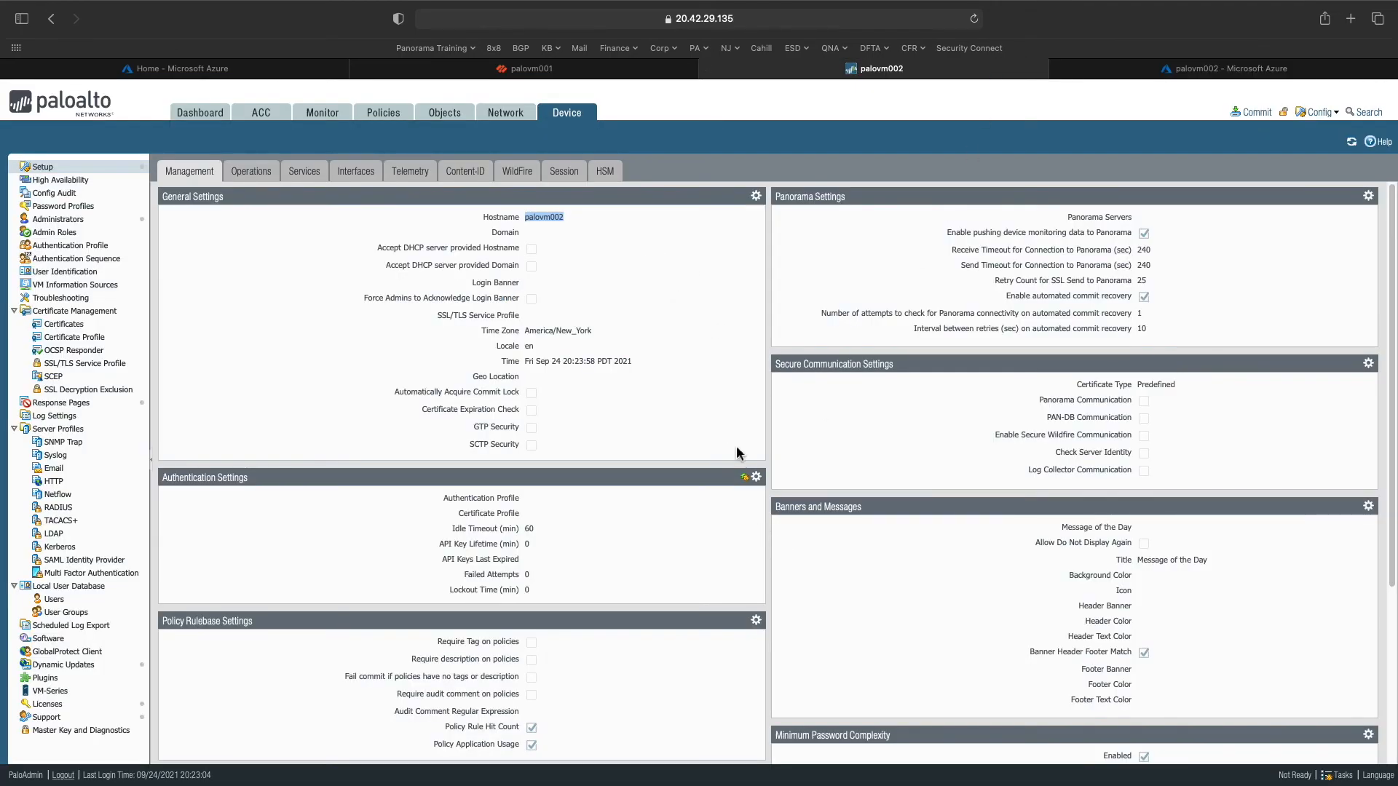
- Once the task list shows jobs finished, commit palovm002's time zone, DNS and NTP changes
{"action": "left_click", "coordinate": [1337, 776]}
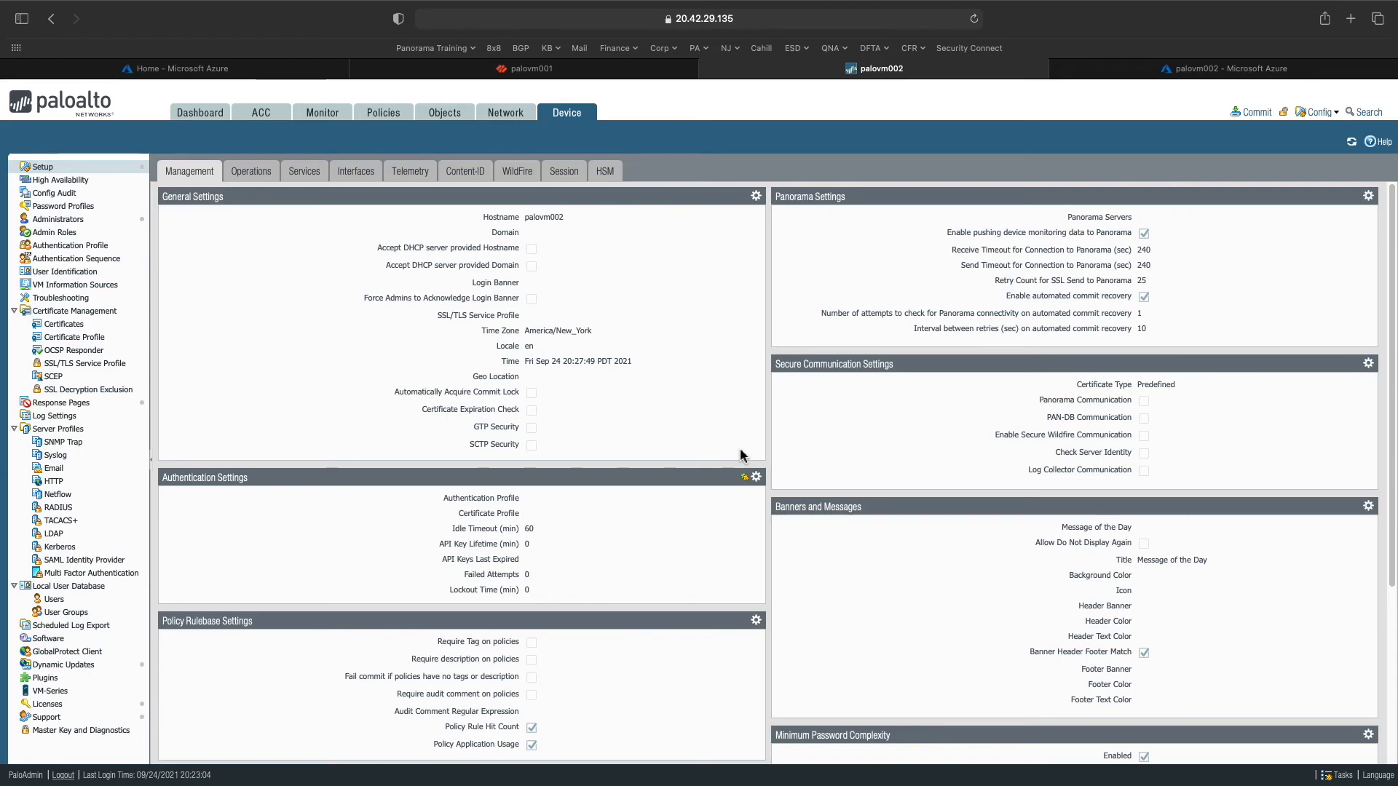
{"action": "left_click", "coordinate": [1336, 777]}
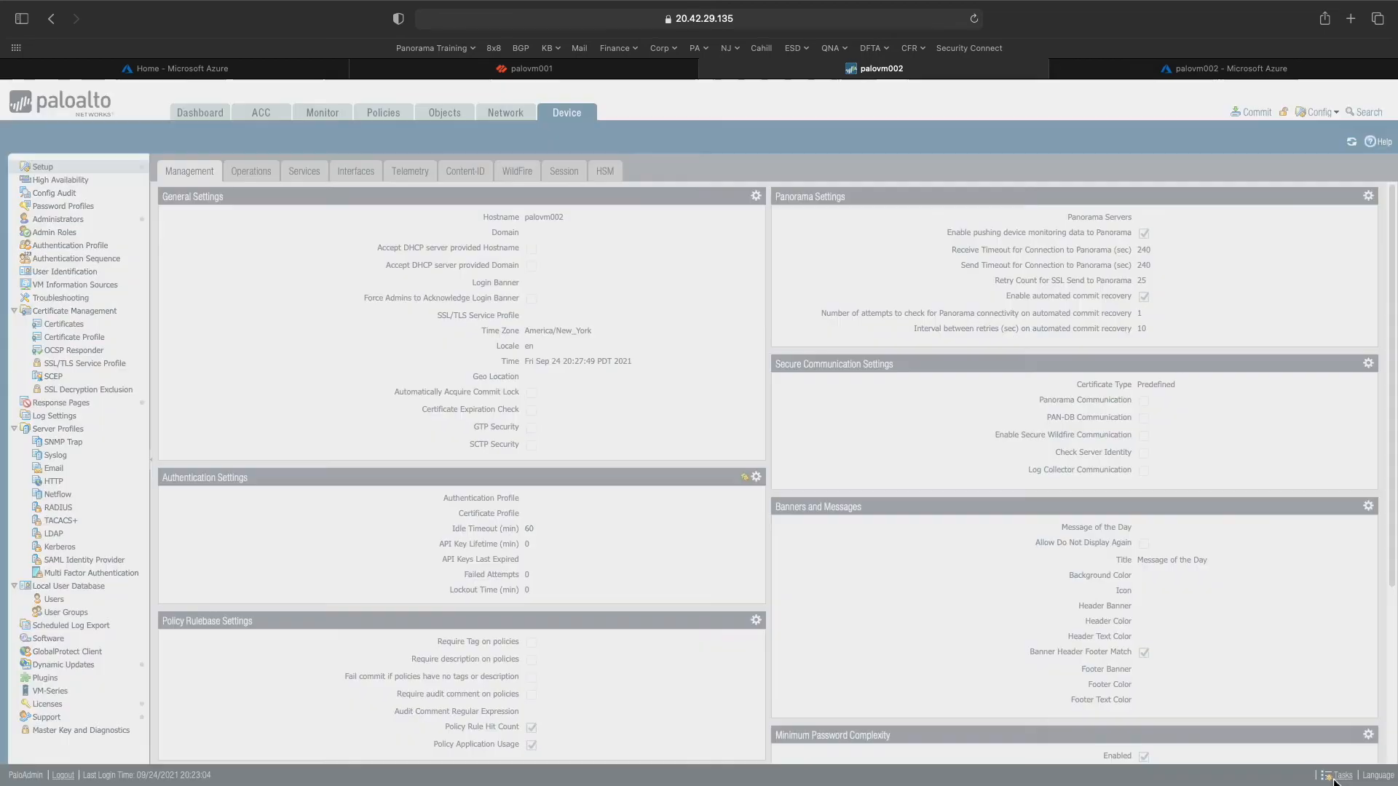
{"action": "left_click", "coordinate": [976, 557]}
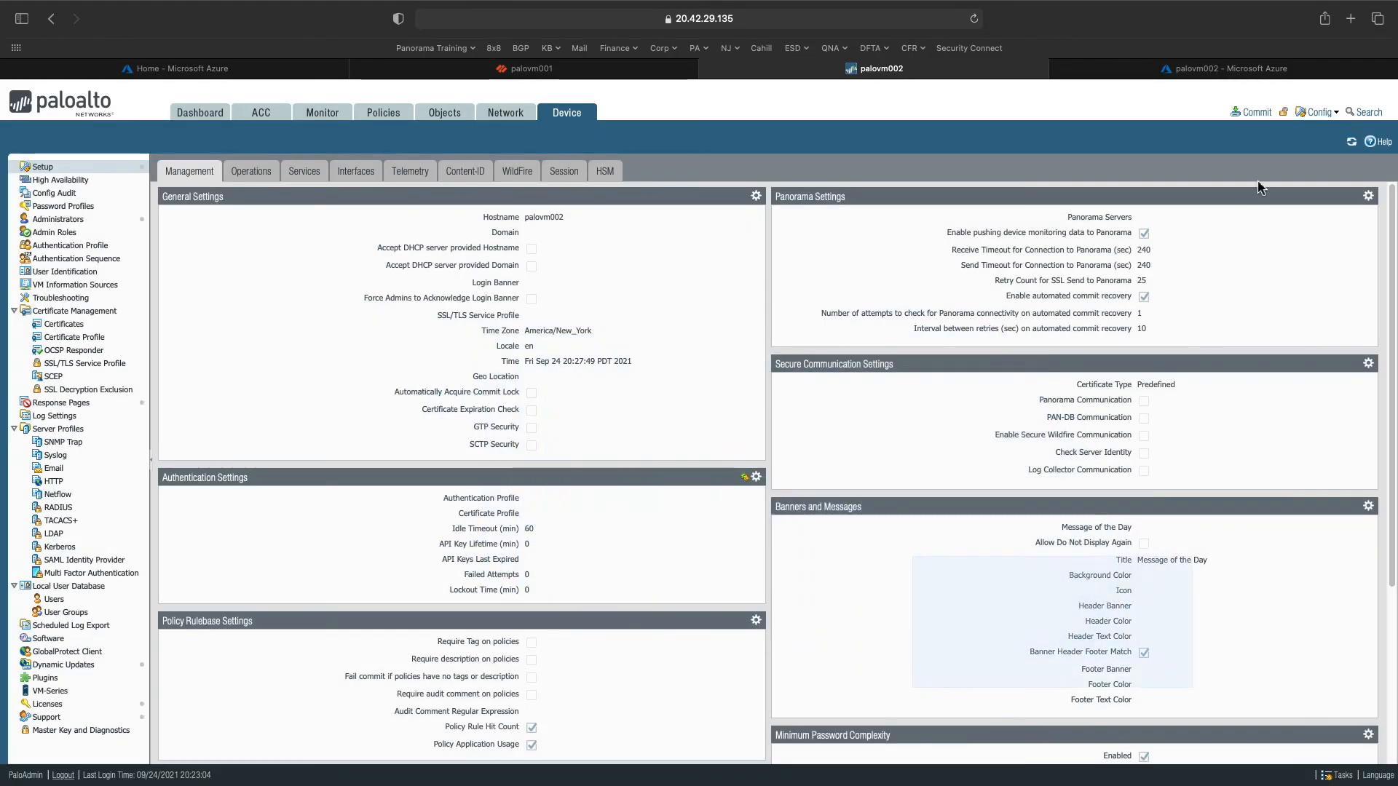
{"action": "left_click", "coordinate": [1254, 112]}
{"action": "left_click", "coordinate": [834, 603]}
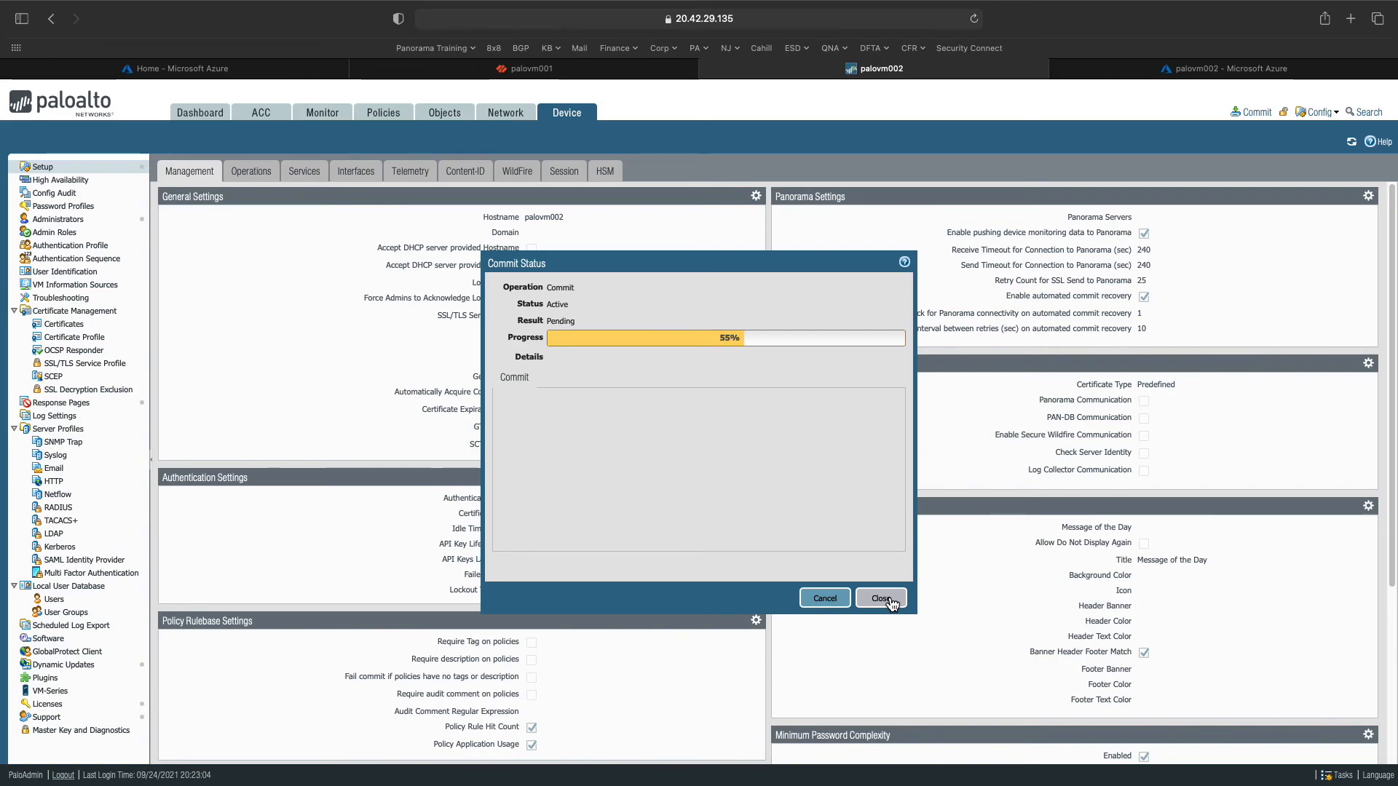
{"action": "left_click", "coordinate": [890, 603]}
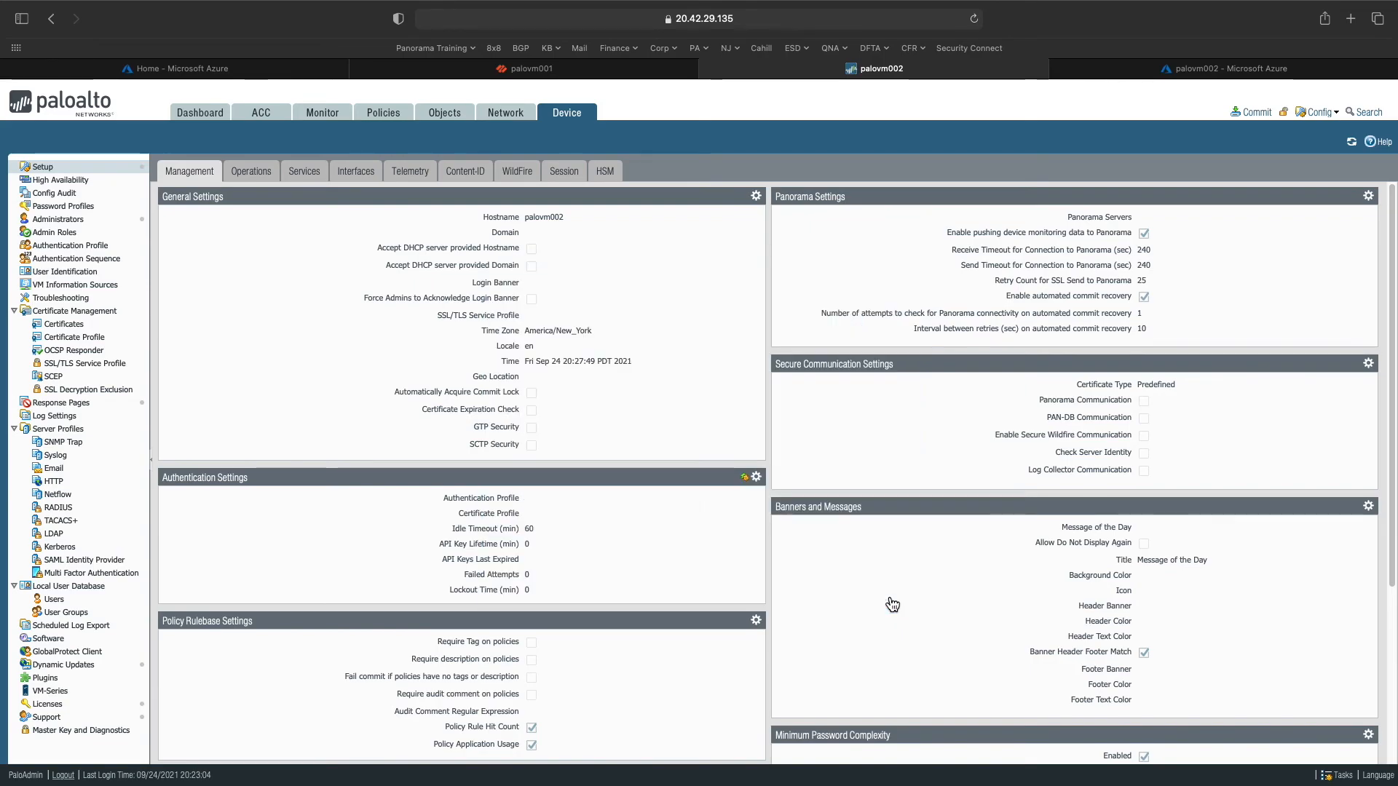
- Inspect palovm002's General Information: CPU ID/UUID, VM License none, and MGT IP 10.0.0.4
{"action": "left_click", "coordinate": [200, 114]}
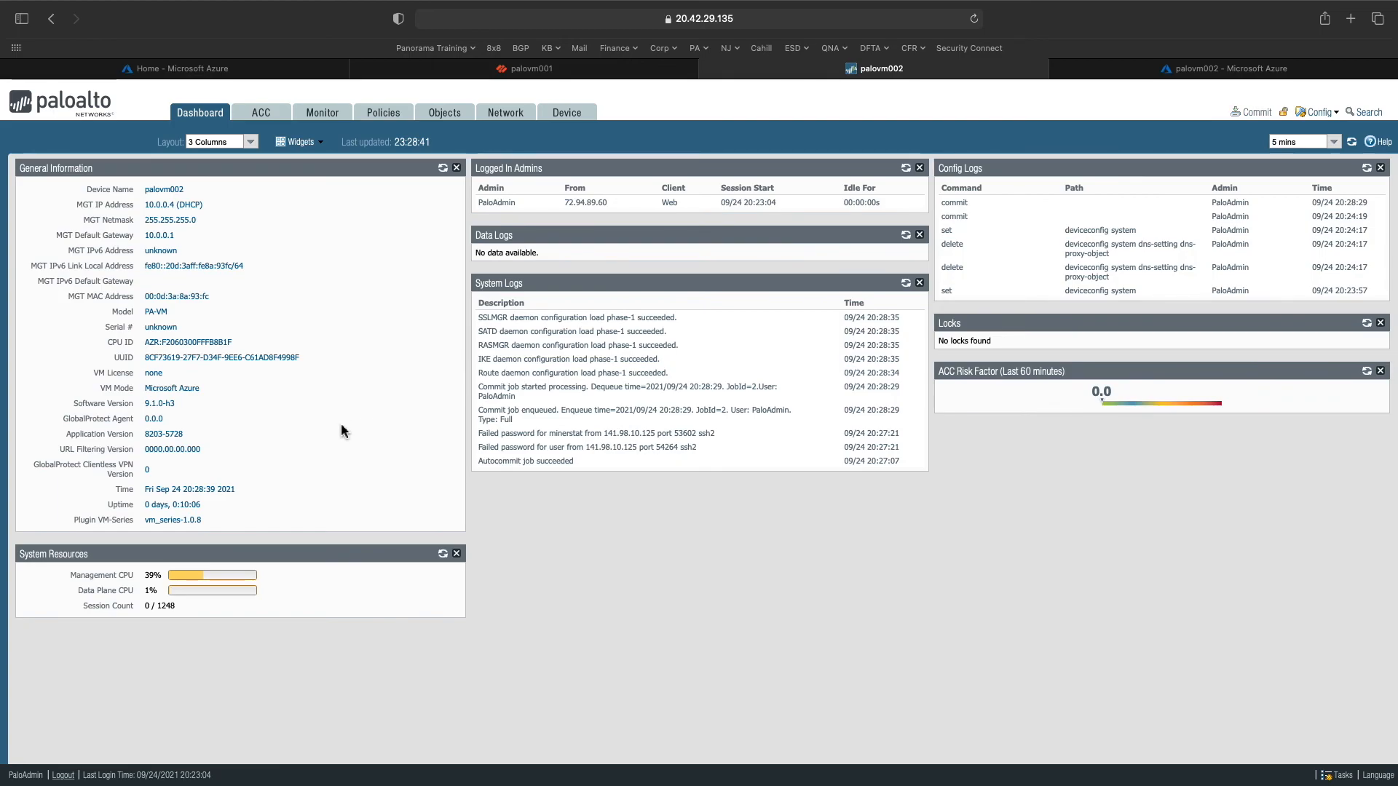
{"action": "left_click_drag", "start_coordinate": [228, 340], "coordinate": [141, 342]}
{"action": "left_click", "coordinate": [149, 334]}
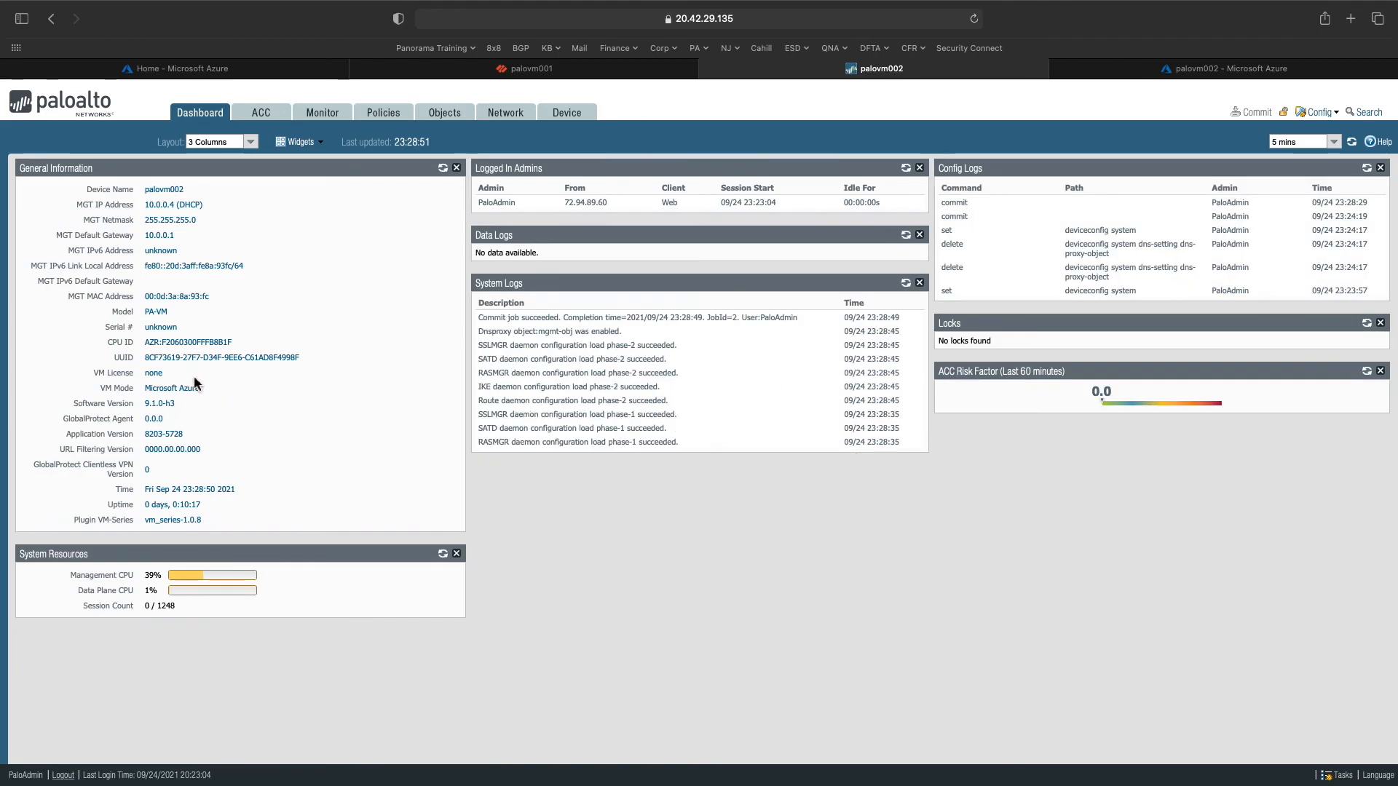
{"action": "left_click_drag", "start_coordinate": [172, 373], "coordinate": [134, 375]}
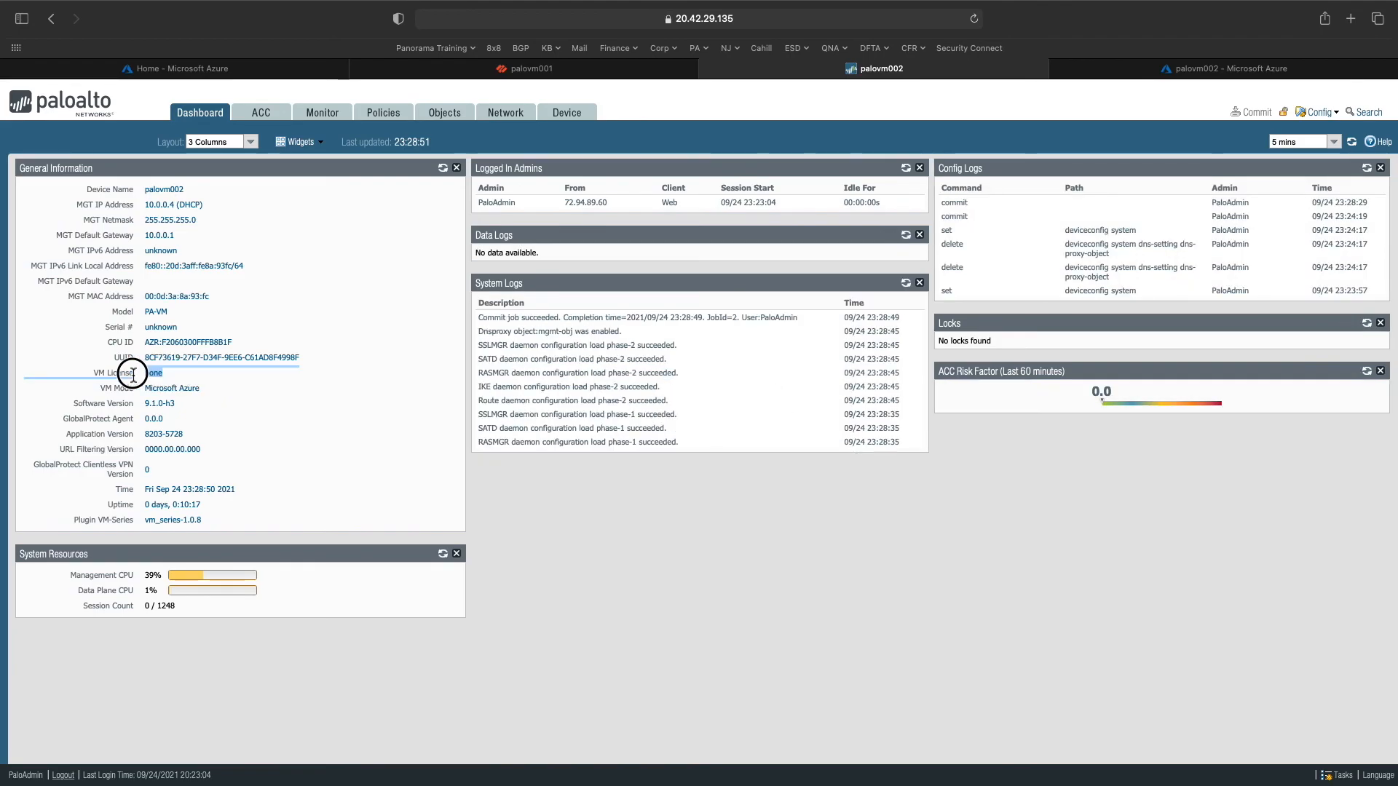
{"action": "left_click", "coordinate": [146, 393]}
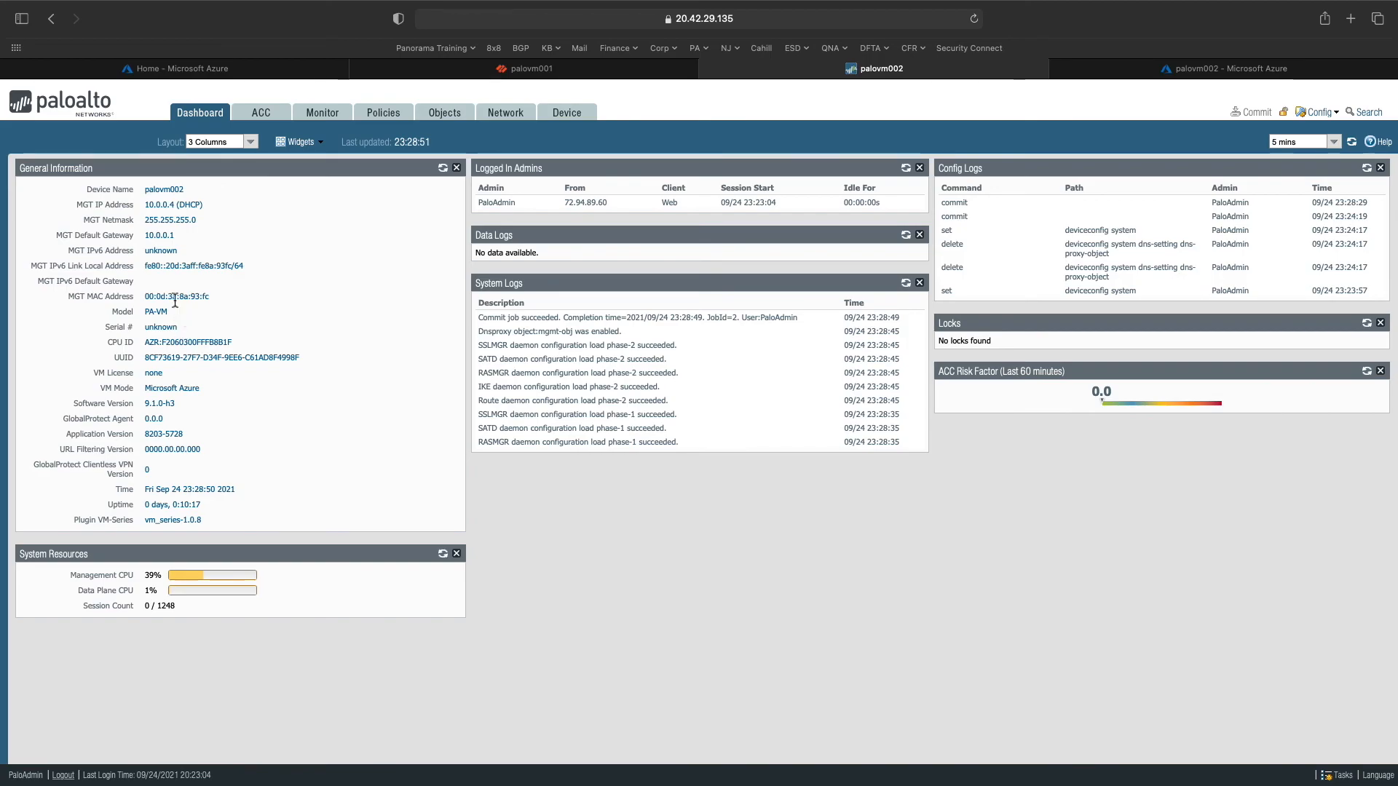
{"action": "left_click_drag", "start_coordinate": [175, 236], "coordinate": [161, 204]}
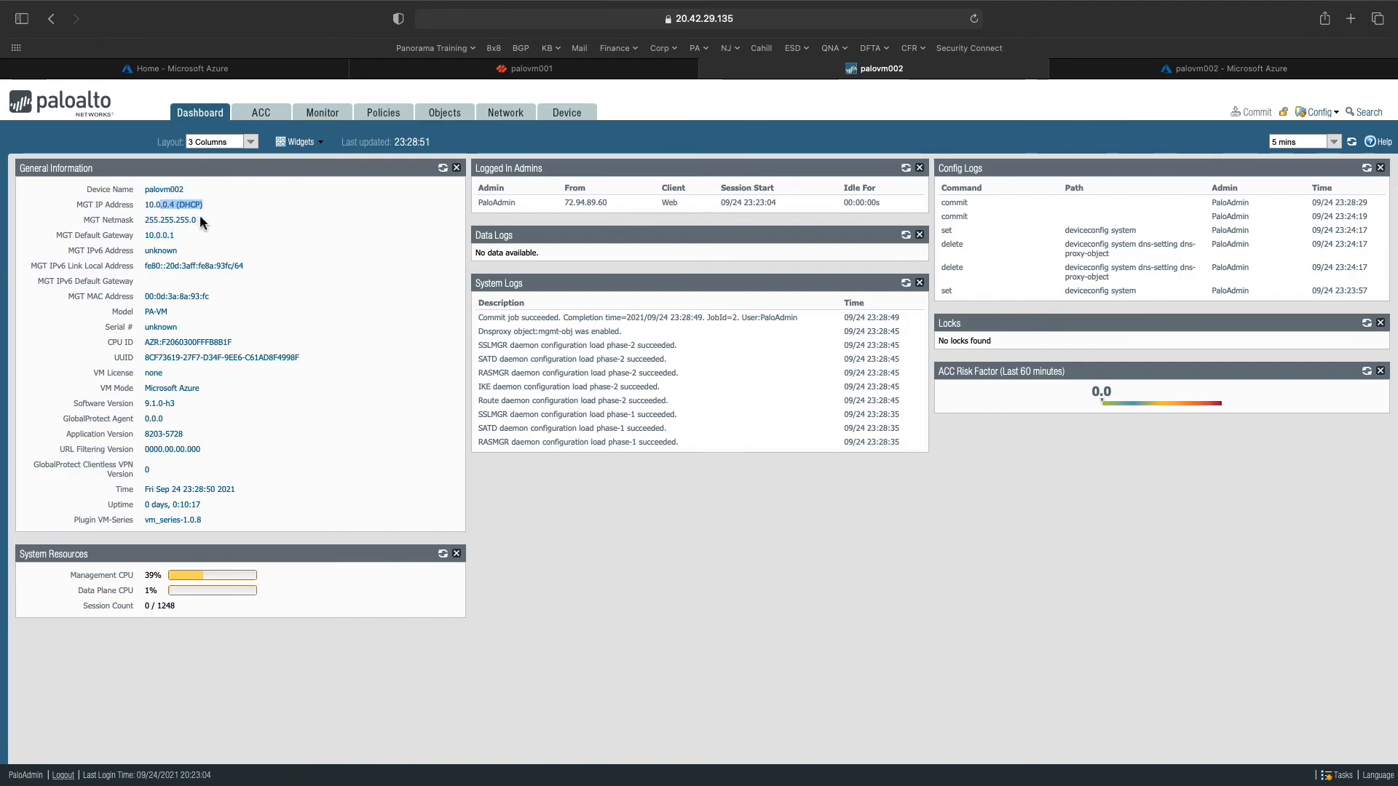
{"action": "left_click", "coordinate": [519, 70]}
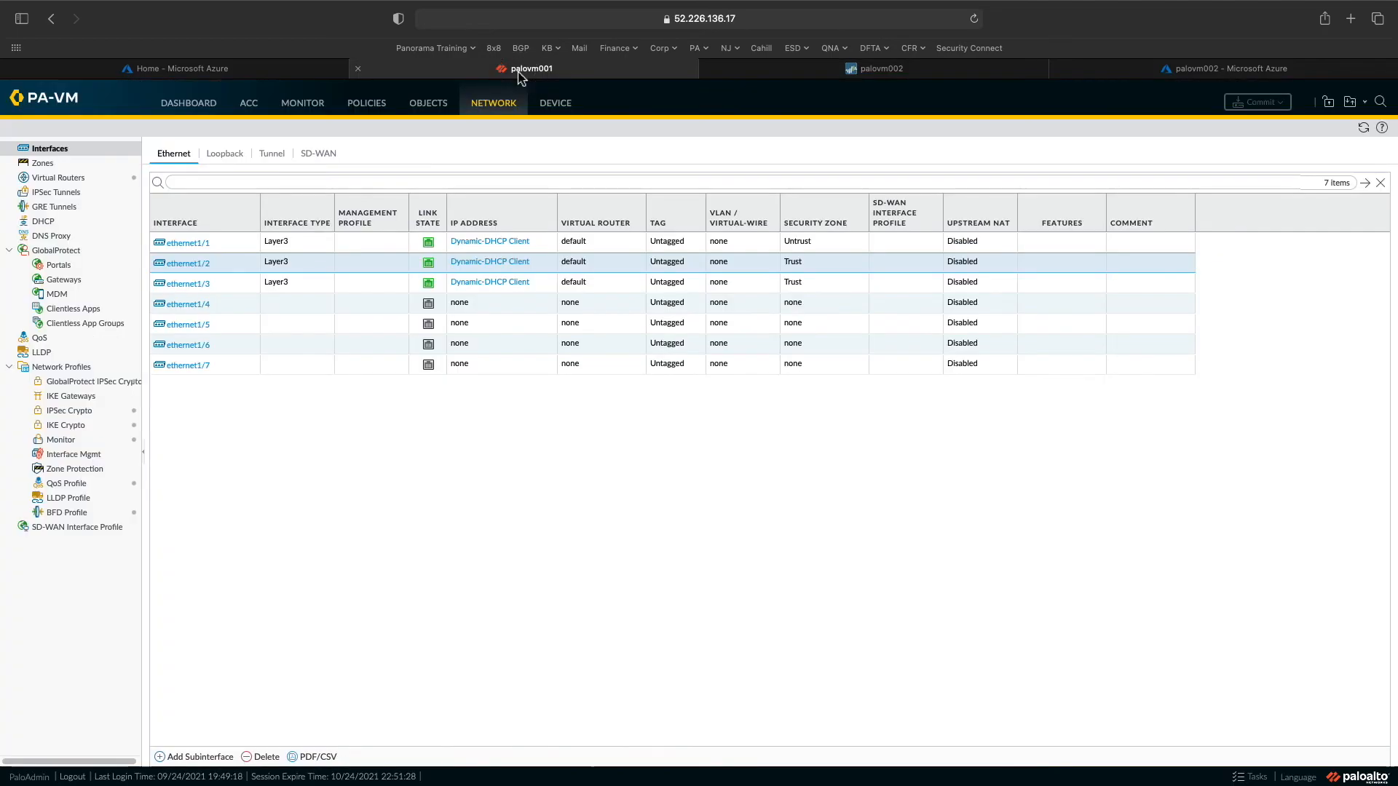
{"action": "left_click", "coordinate": [551, 111]}
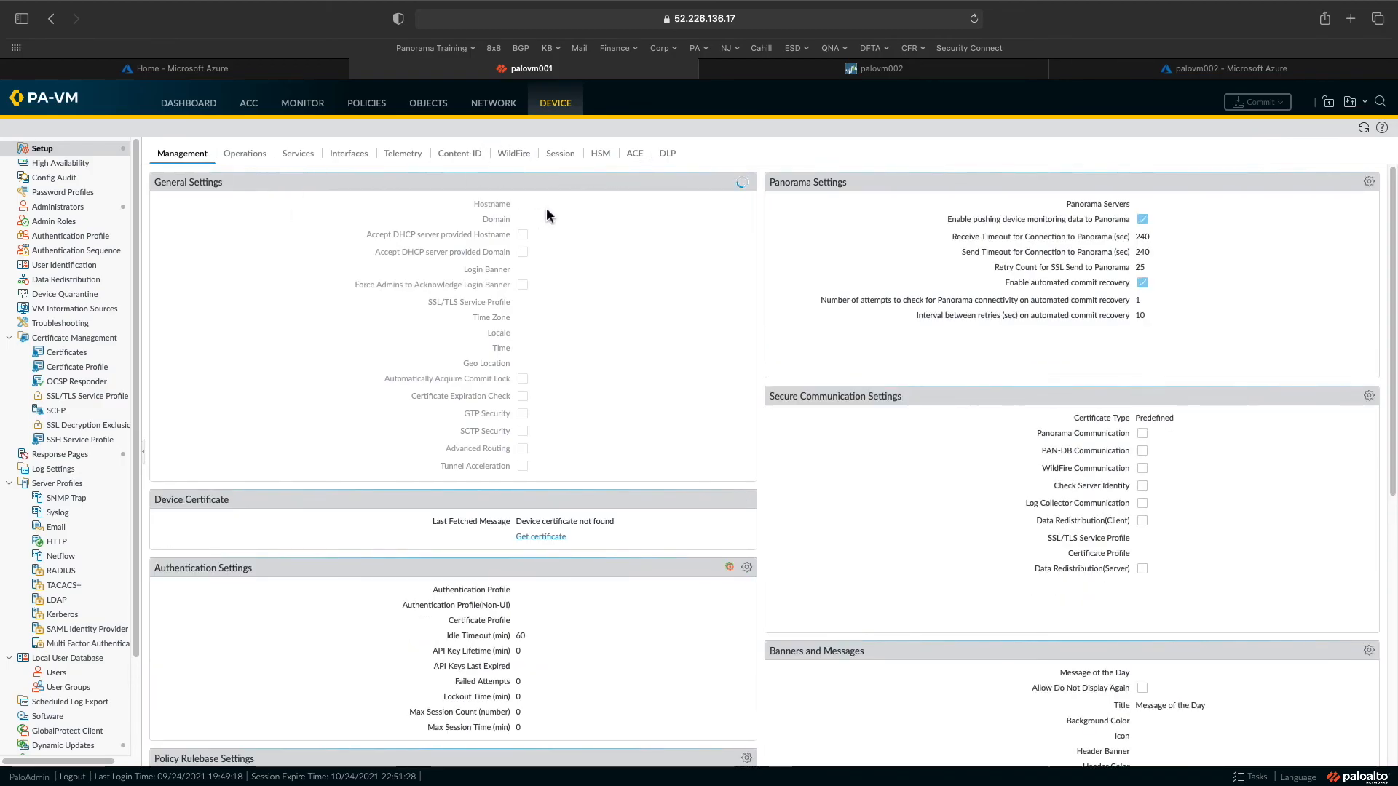
{"action": "left_click", "coordinate": [354, 153]}
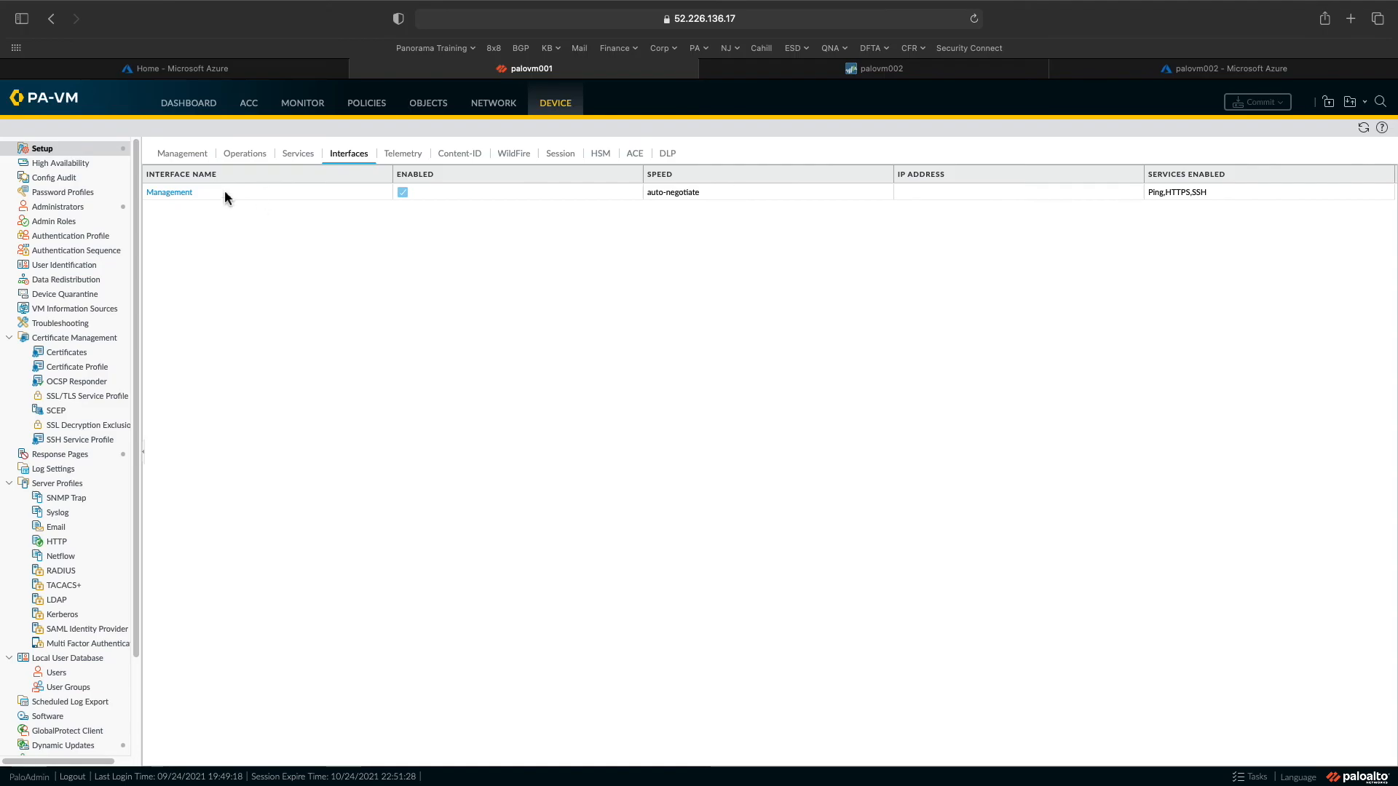
{"action": "left_click", "coordinate": [177, 197]}
{"action": "left_click", "coordinate": [175, 193]}
{"action": "left_click", "coordinate": [597, 334]}
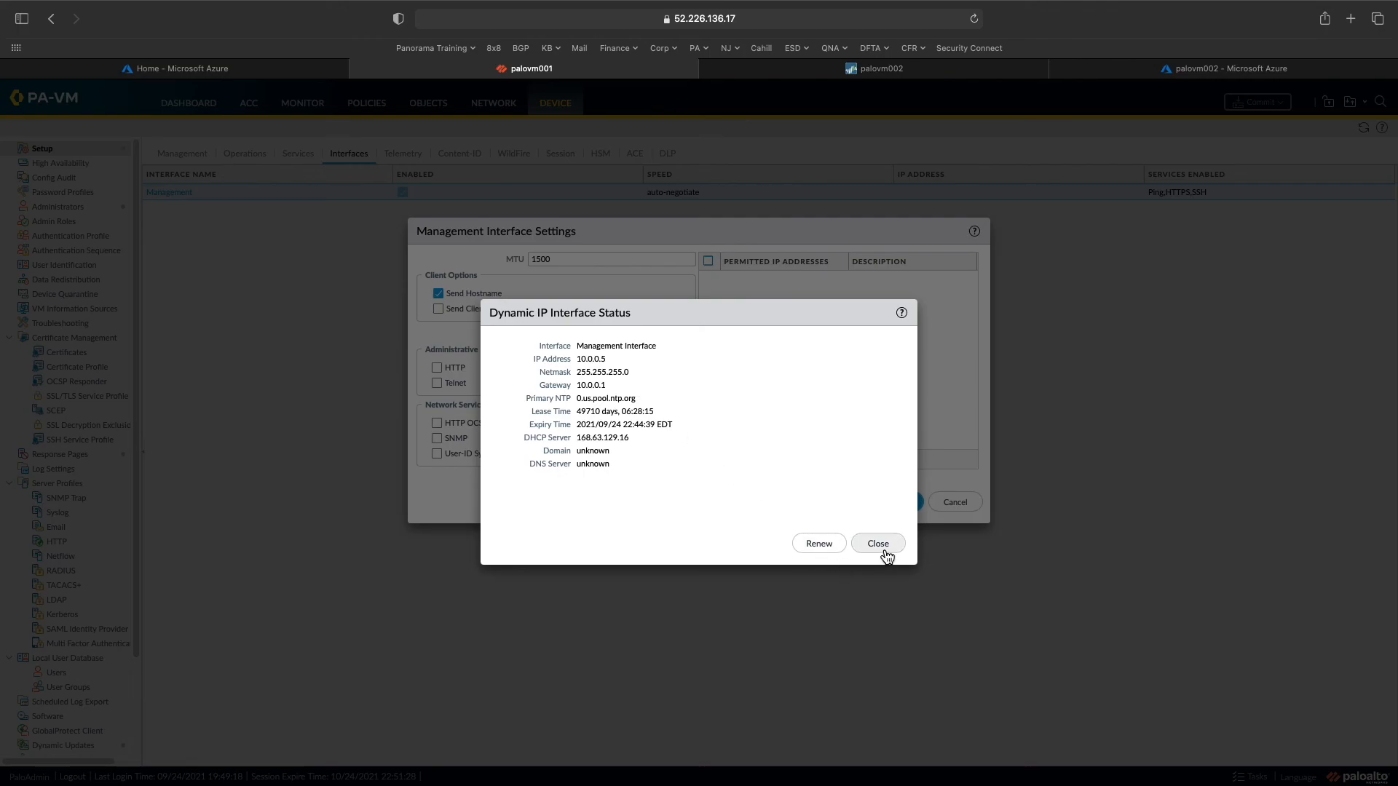
{"action": "left_click", "coordinate": [879, 544]}
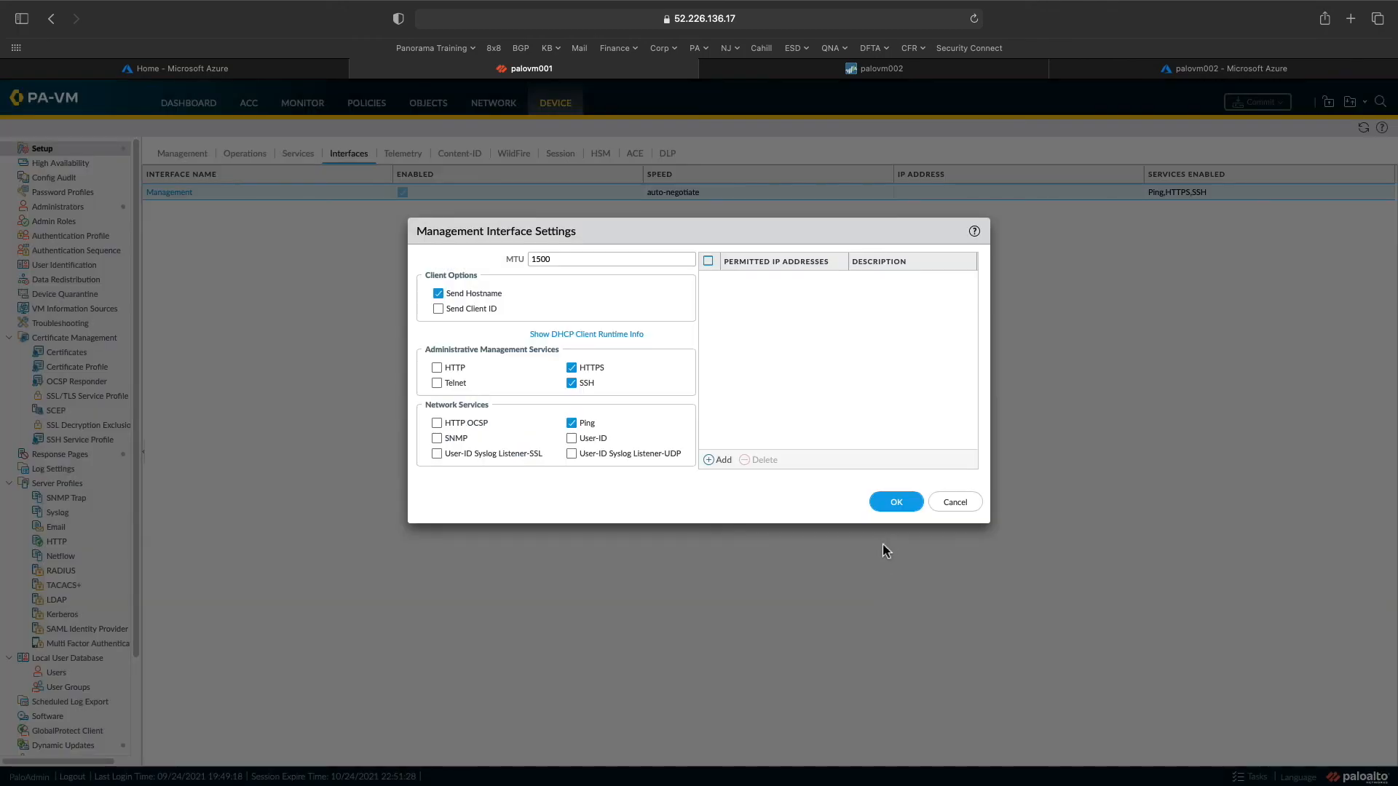
{"action": "left_click", "coordinate": [953, 502]}
{"action": "left_click", "coordinate": [805, 73]}
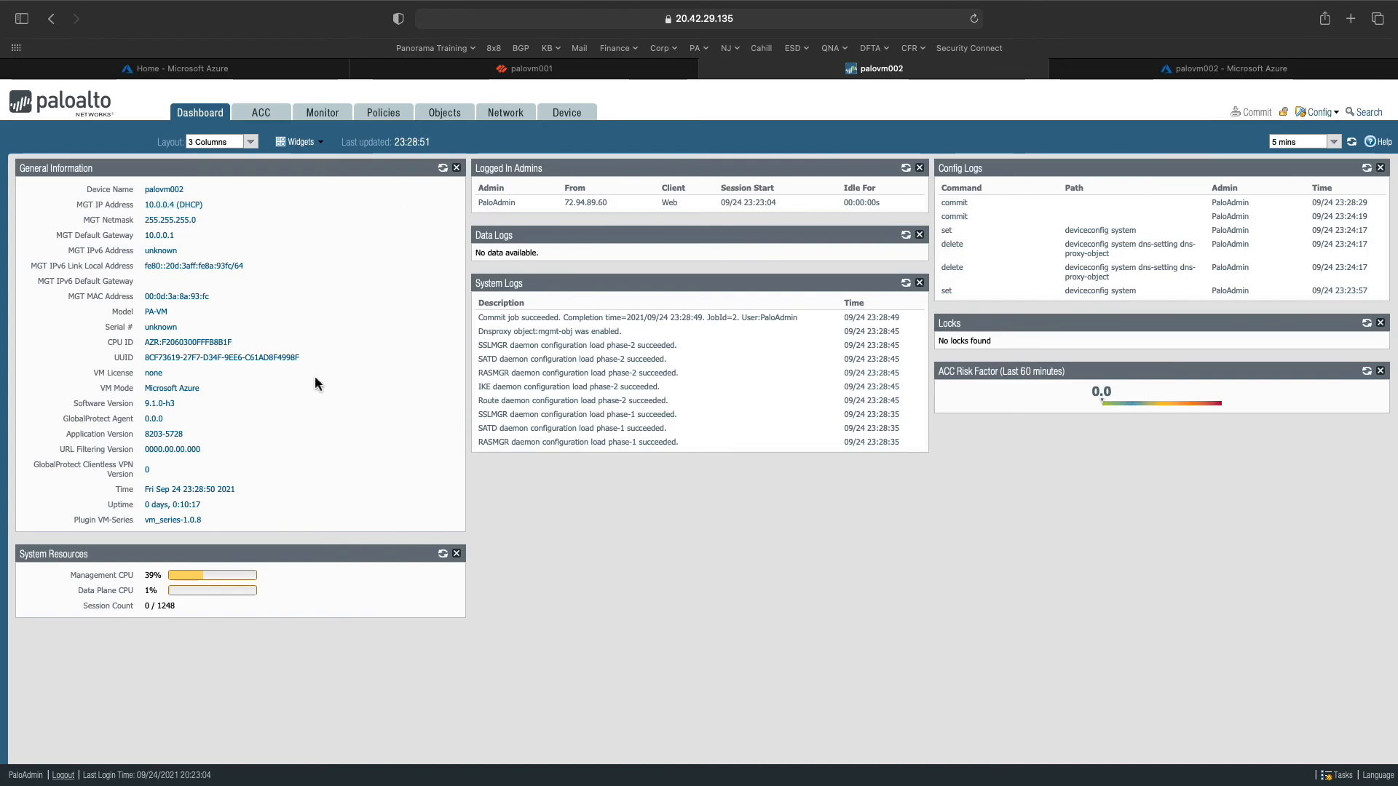
- Refresh General Information, then try retrieving license keys under Device > Licenses, which fails with device not found
{"action": "left_click", "coordinate": [442, 167]}
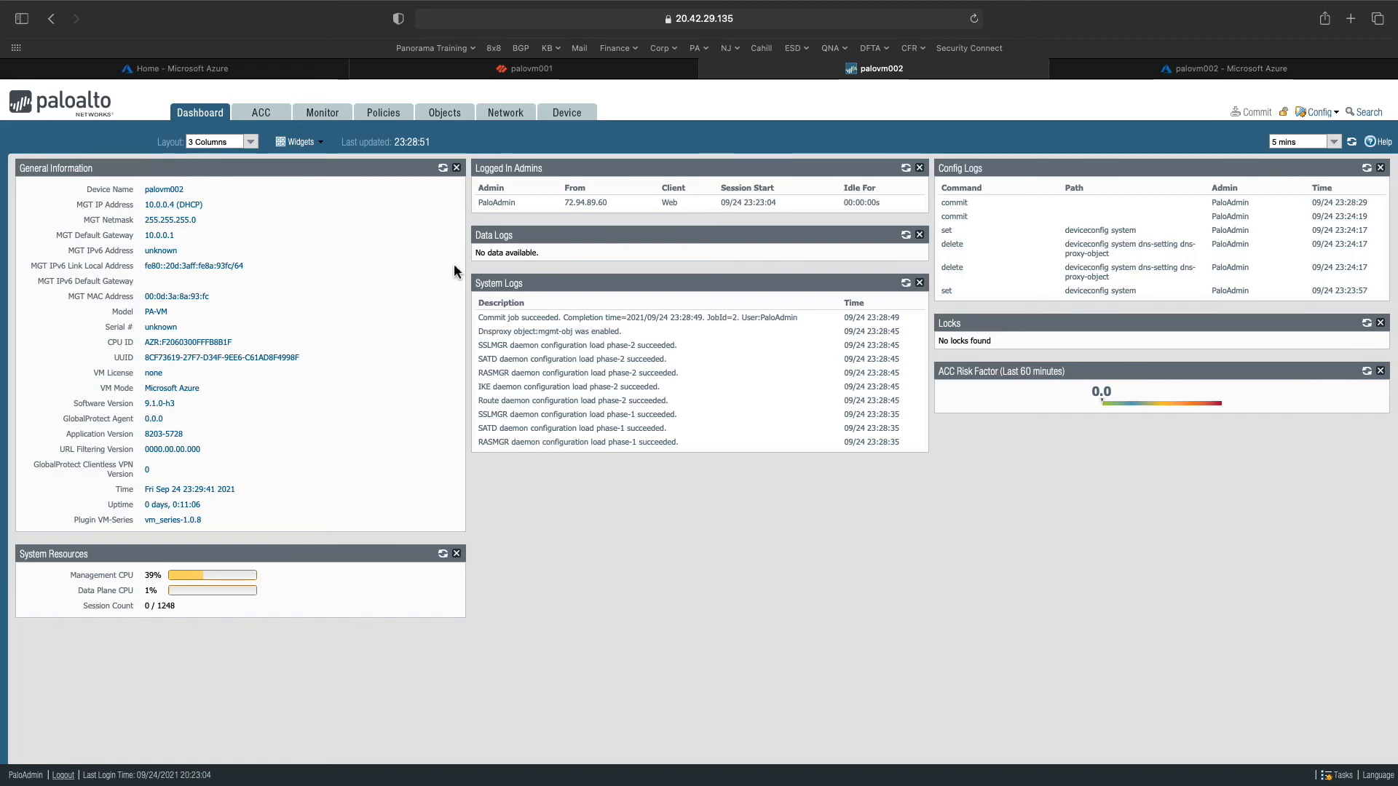
{"action": "left_click", "coordinate": [566, 112]}
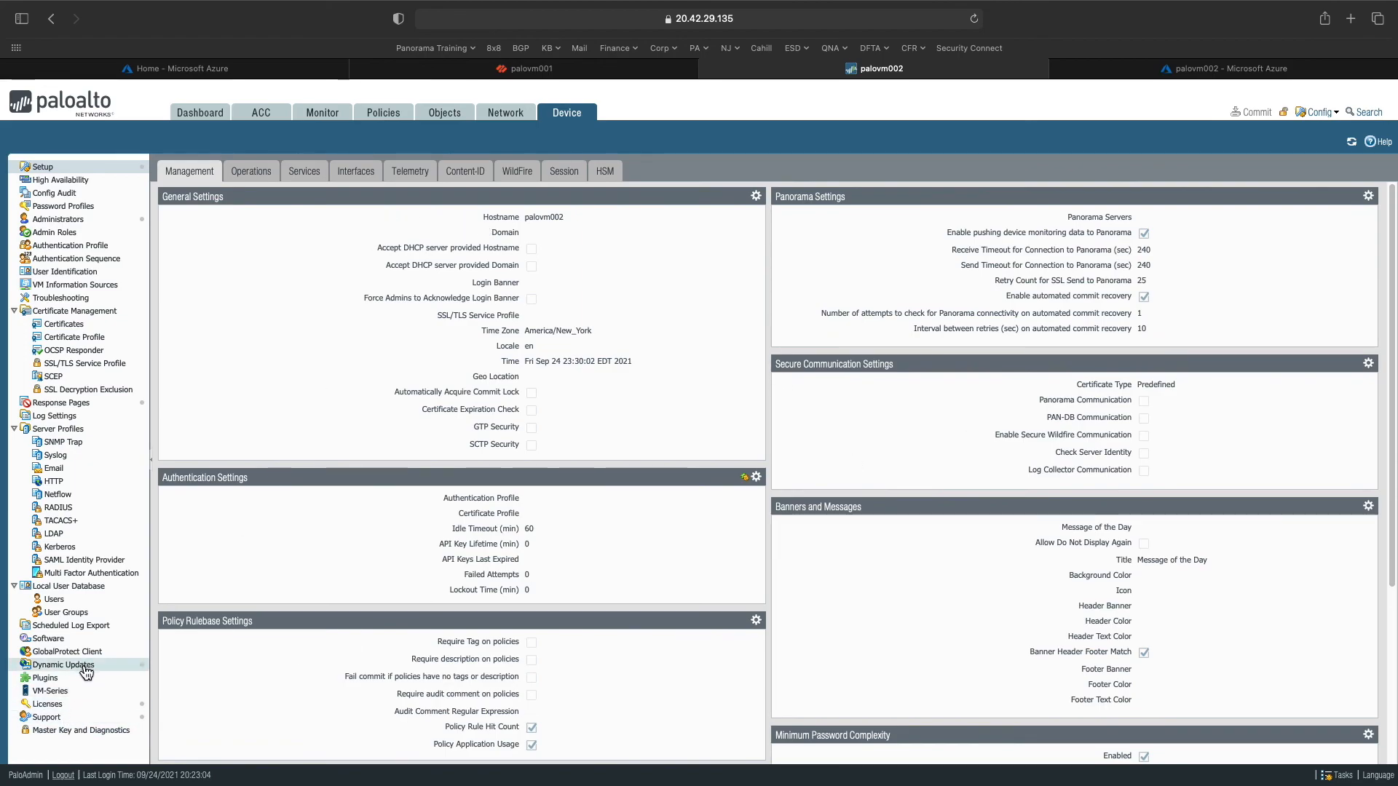
{"action": "left_click", "coordinate": [53, 705]}
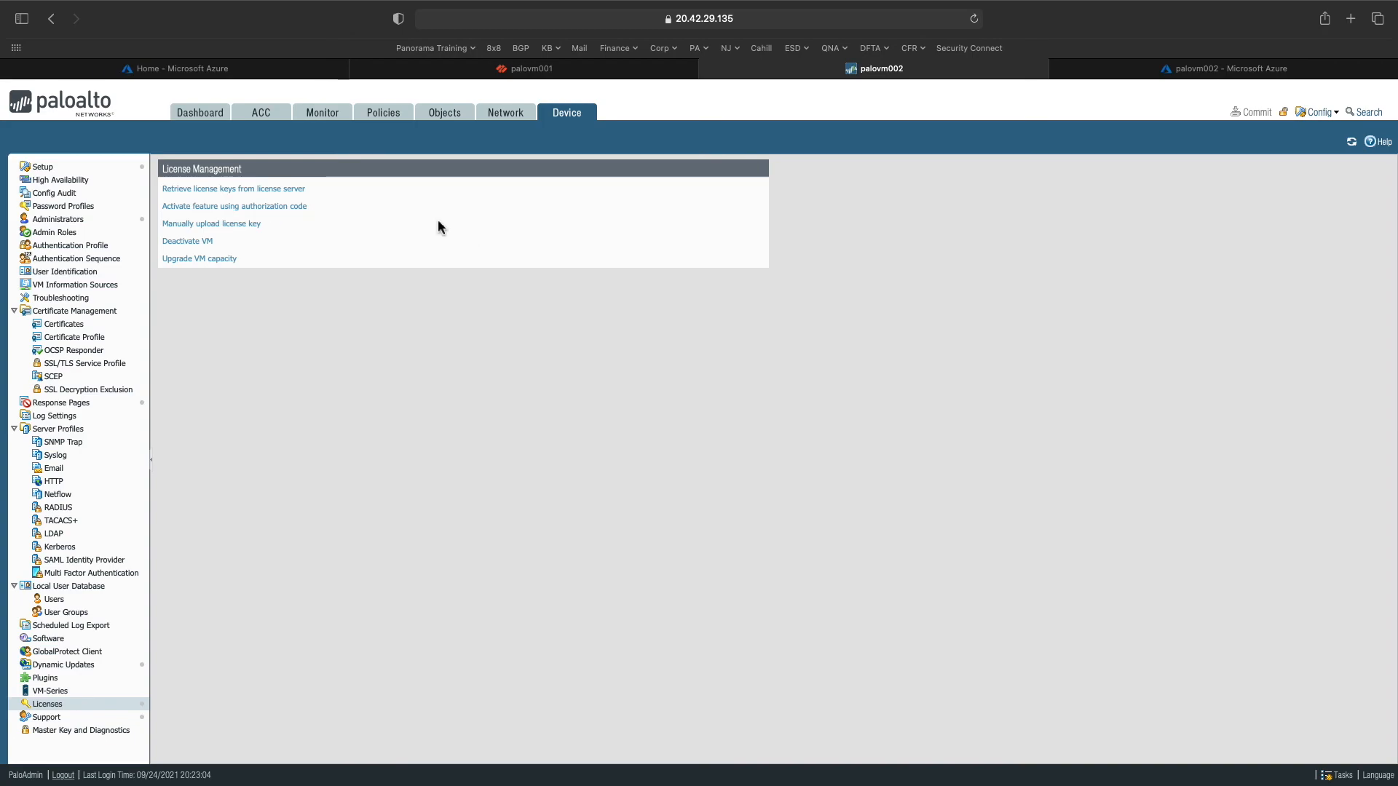
{"action": "left_click", "coordinate": [219, 189]}
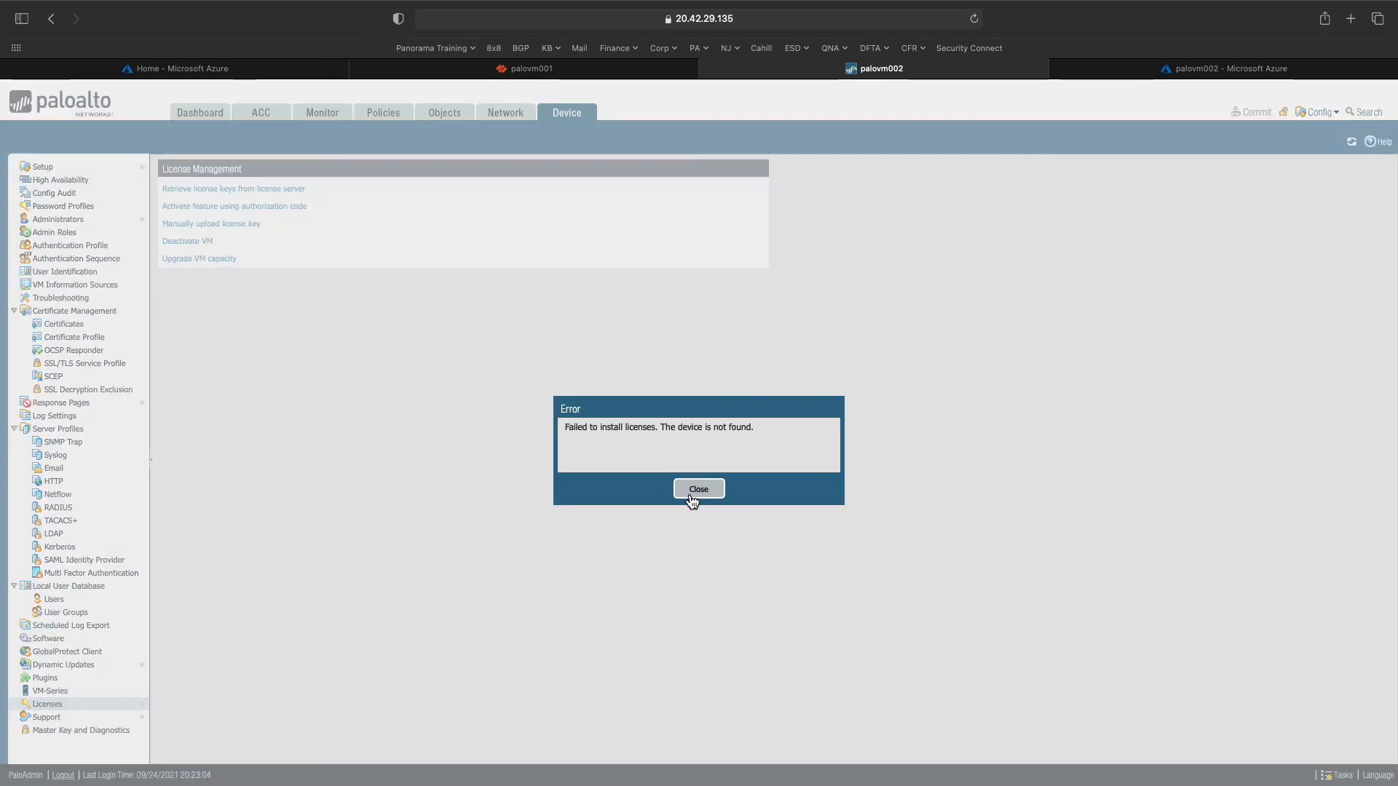
{"action": "left_click", "coordinate": [694, 498]}
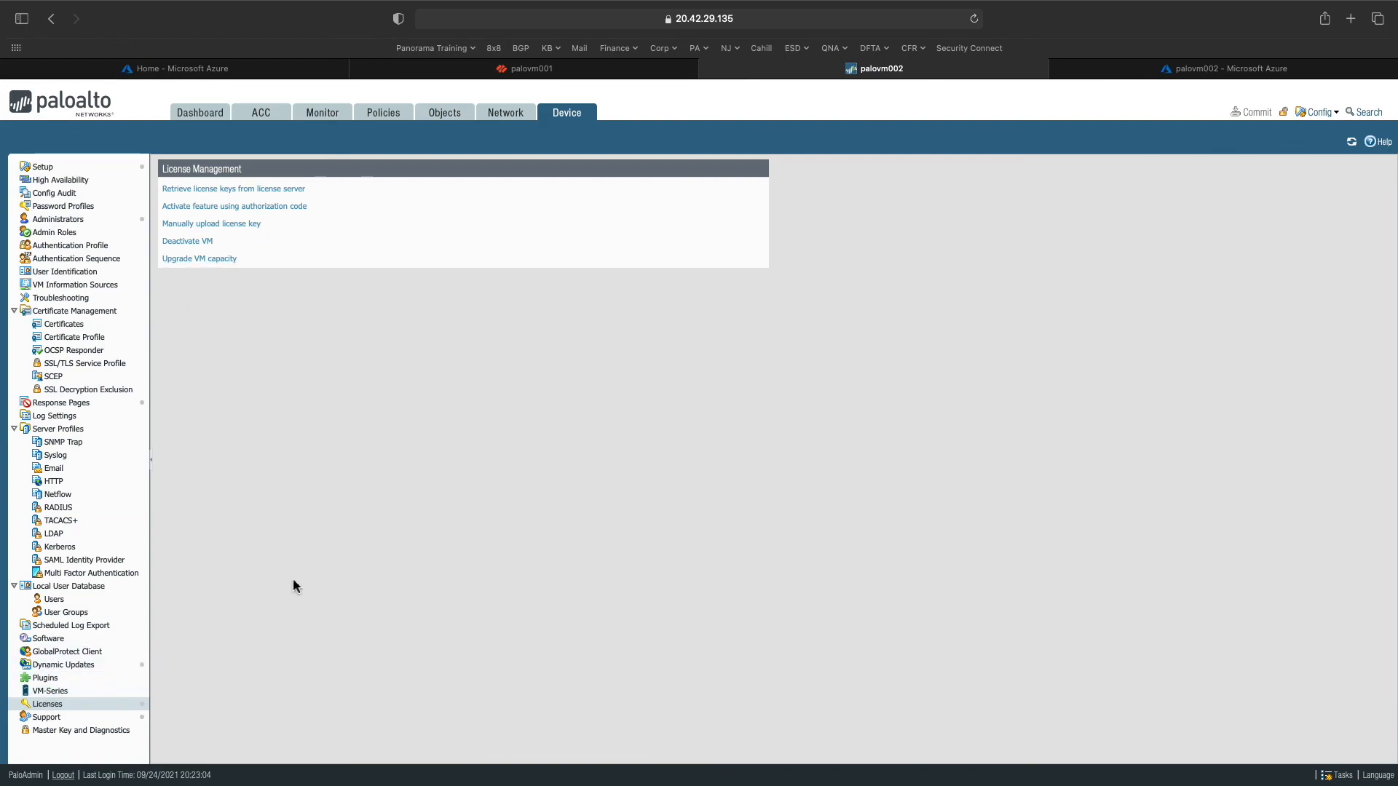
- Check for new dynamic content and download the Applications and Threats 8462-6955 update
{"action": "left_click", "coordinate": [75, 665]}
{"action": "left_click", "coordinate": [184, 753]}
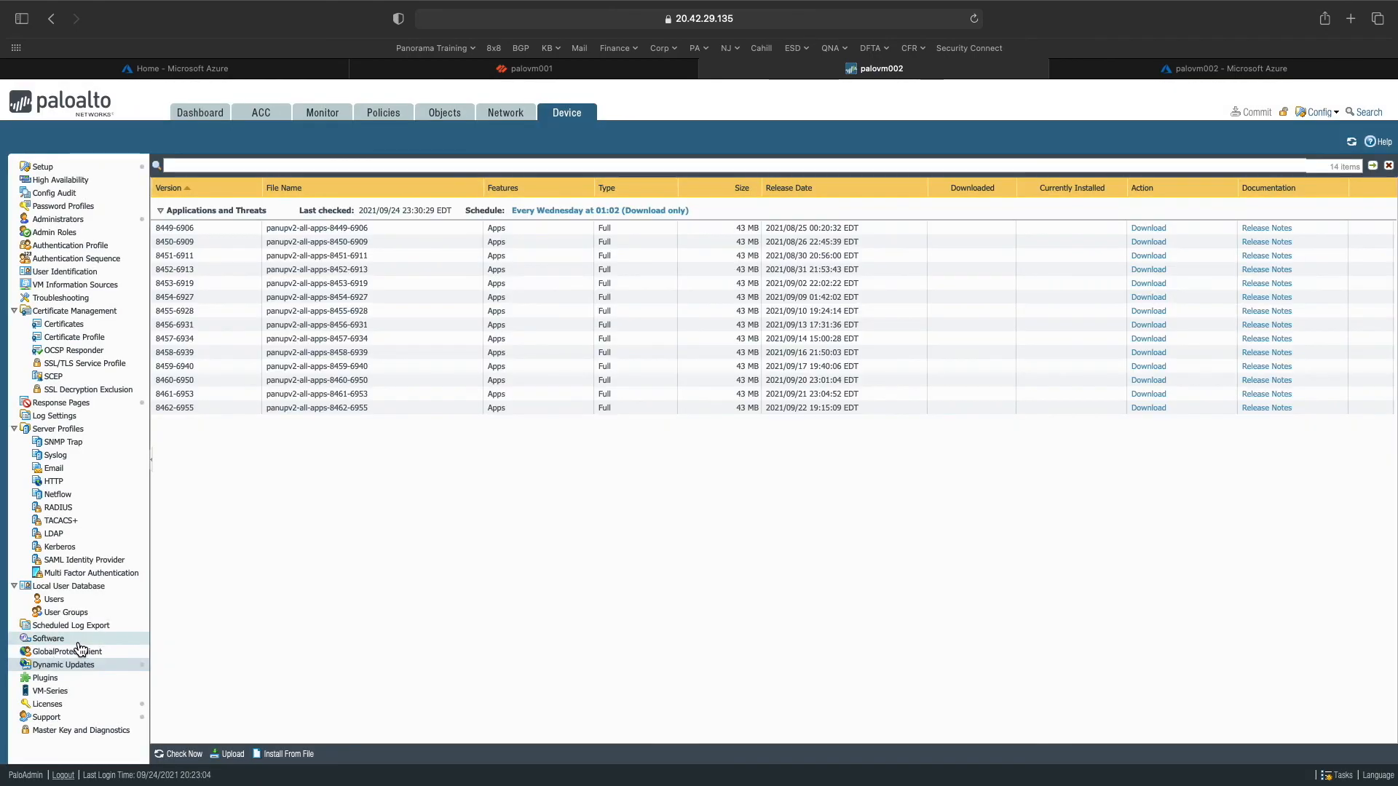
{"action": "left_click", "coordinate": [51, 638]}
{"action": "left_click", "coordinate": [698, 489]}
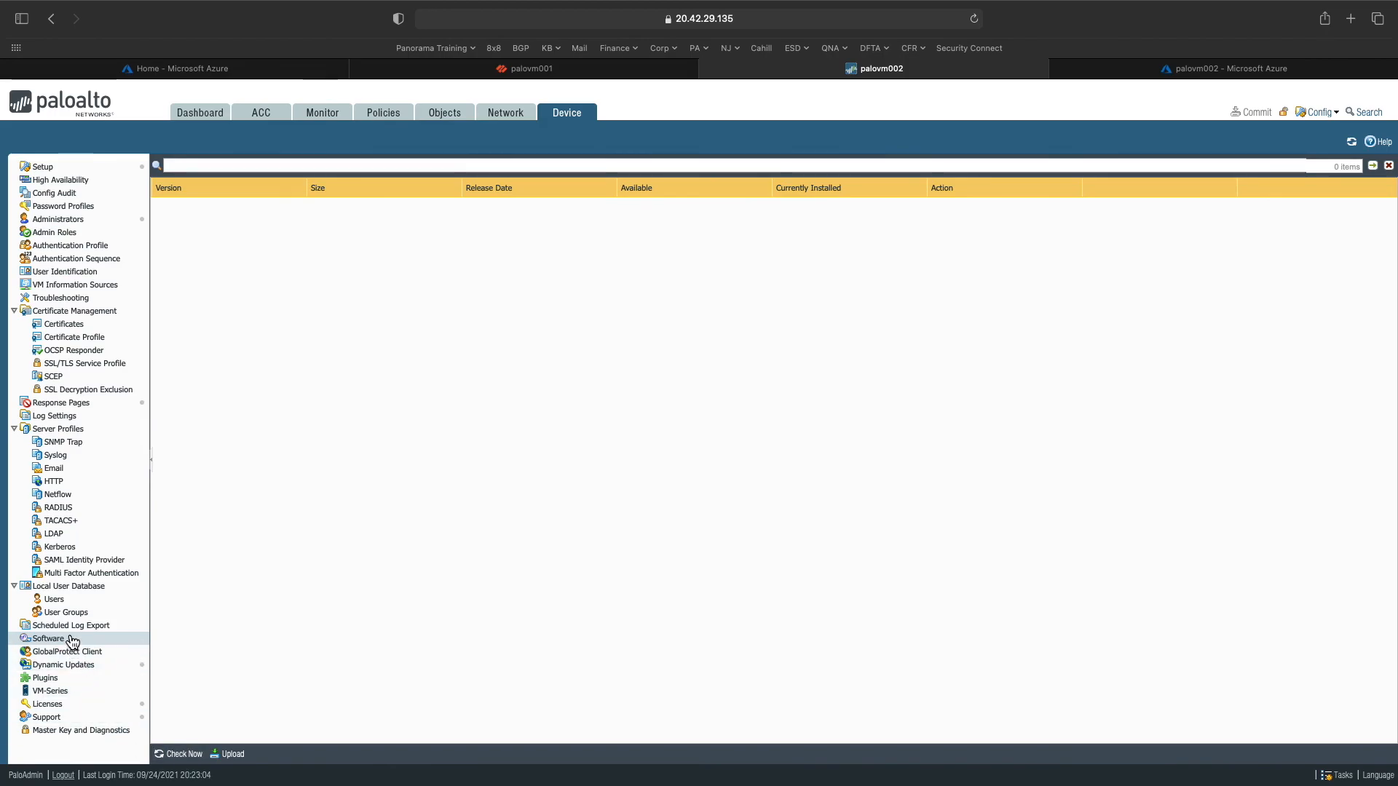
{"action": "left_click", "coordinate": [94, 666]}
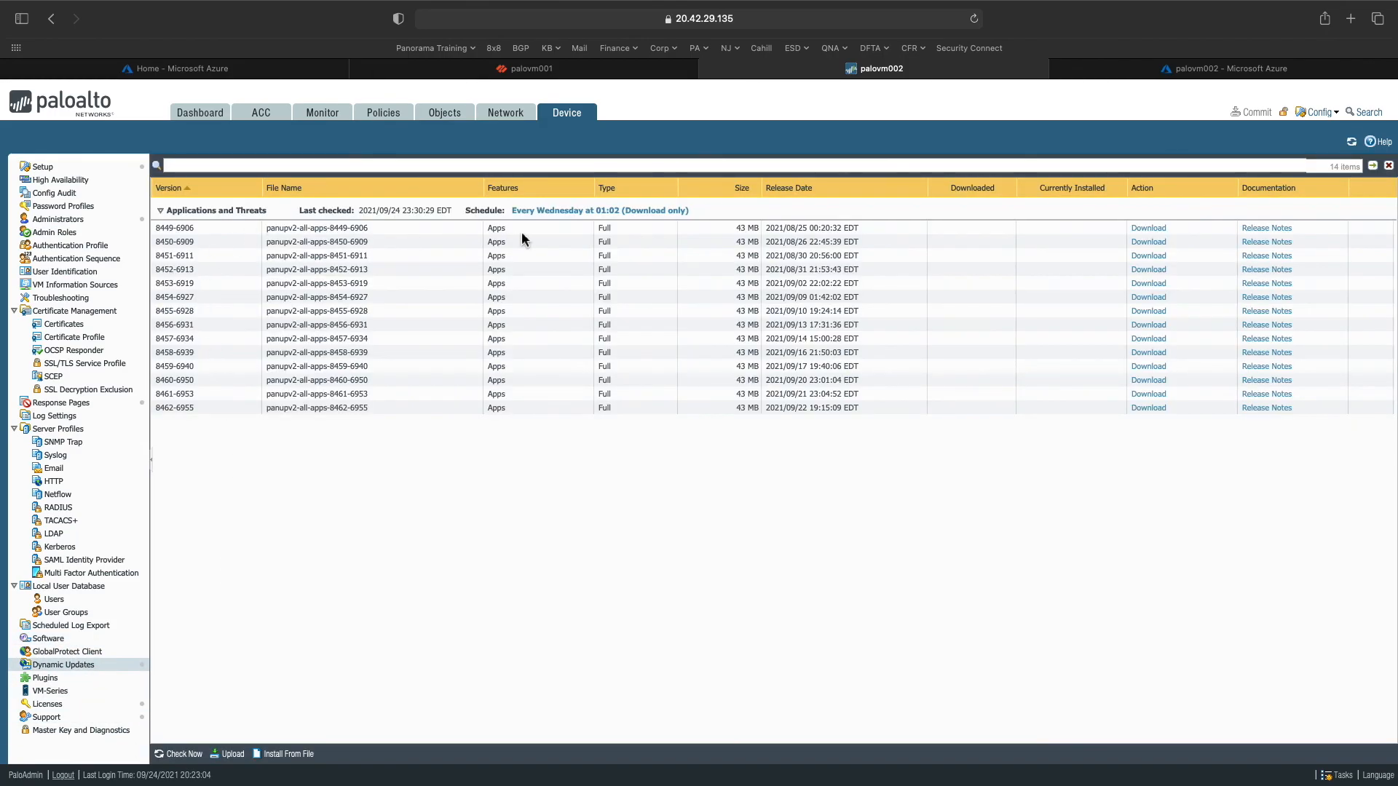
{"action": "left_click", "coordinate": [1149, 408]}
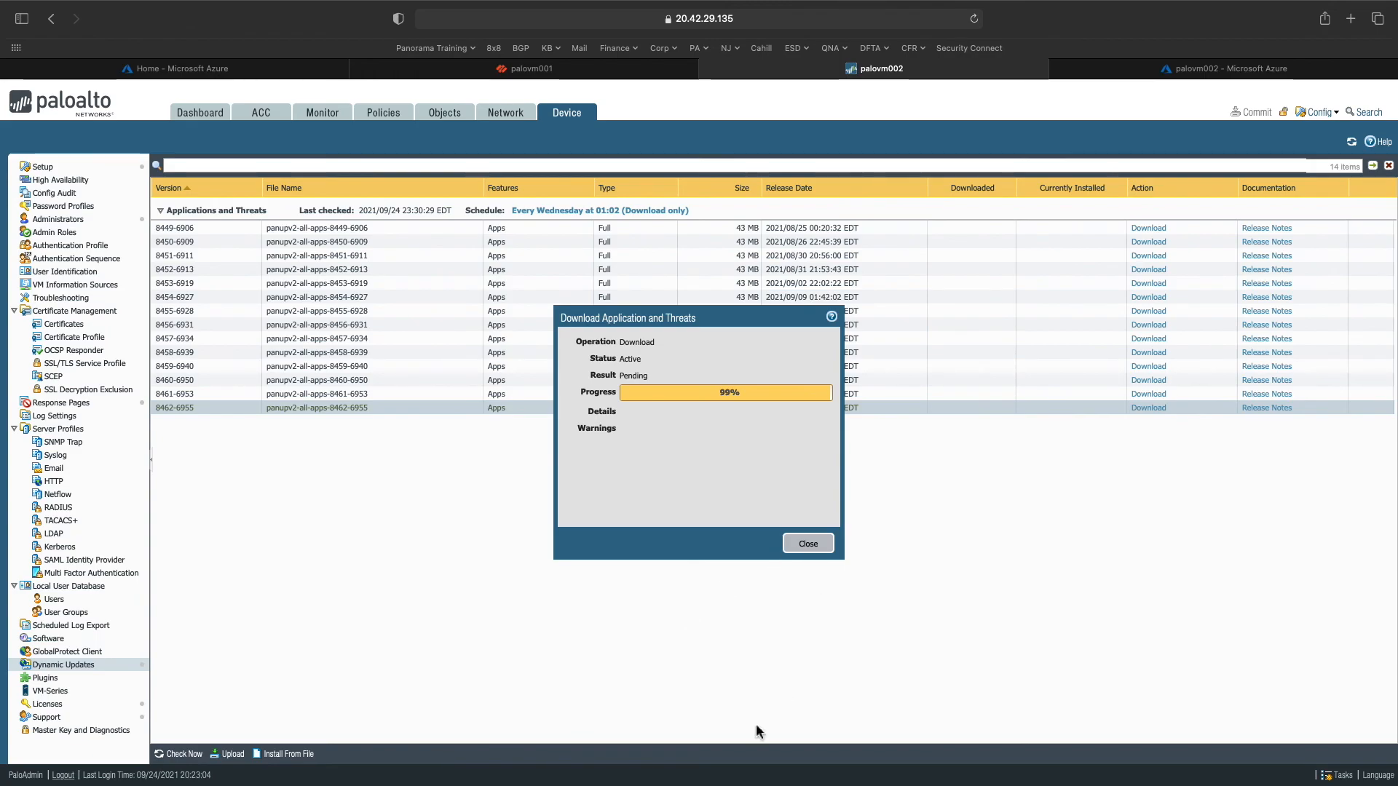
{"action": "left_click", "coordinate": [808, 544]}
- Try checking for new PAN-OS software versions, dismiss the communication errors, and review running jobs
{"action": "left_click", "coordinate": [48, 638]}
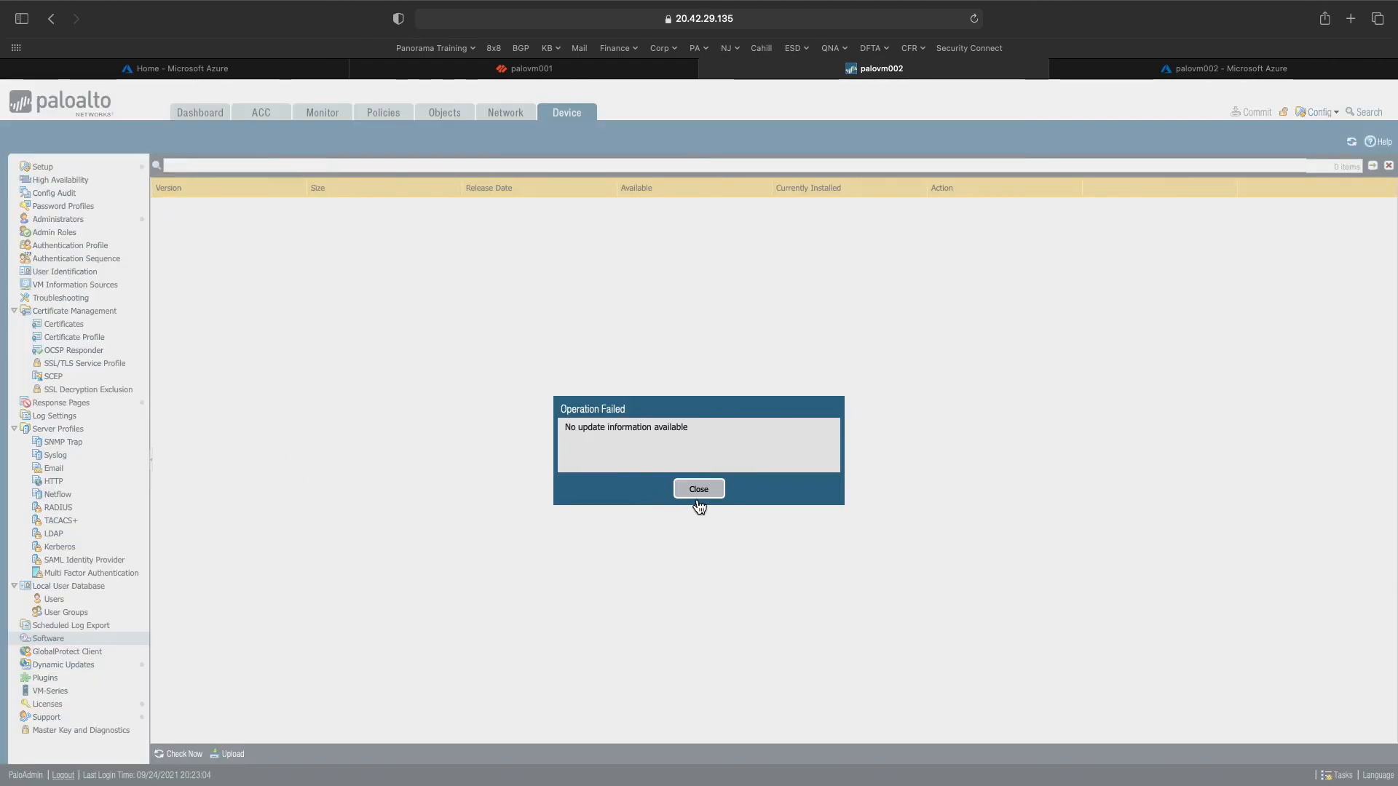
{"action": "left_click", "coordinate": [701, 499]}
{"action": "left_click", "coordinate": [179, 755]}
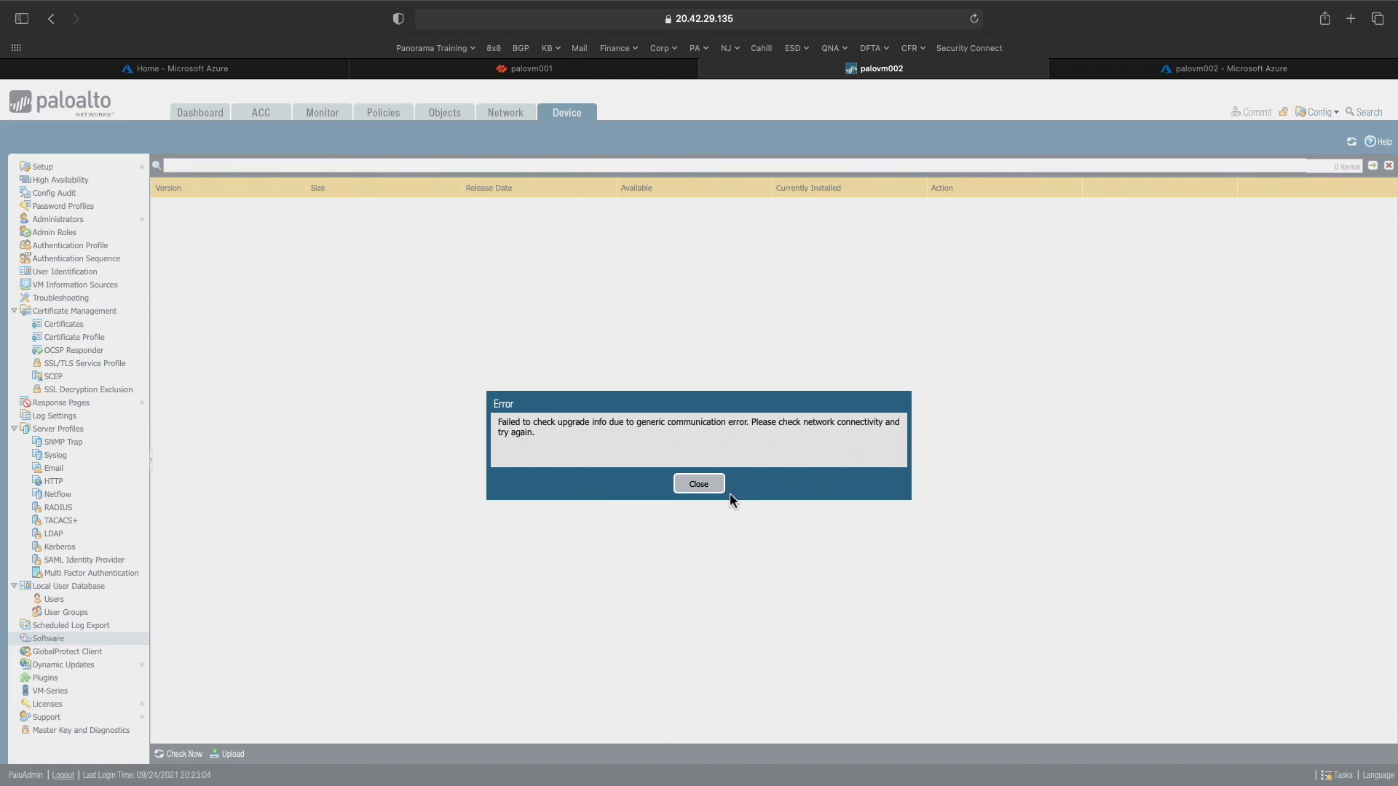
{"action": "left_click", "coordinate": [695, 484]}
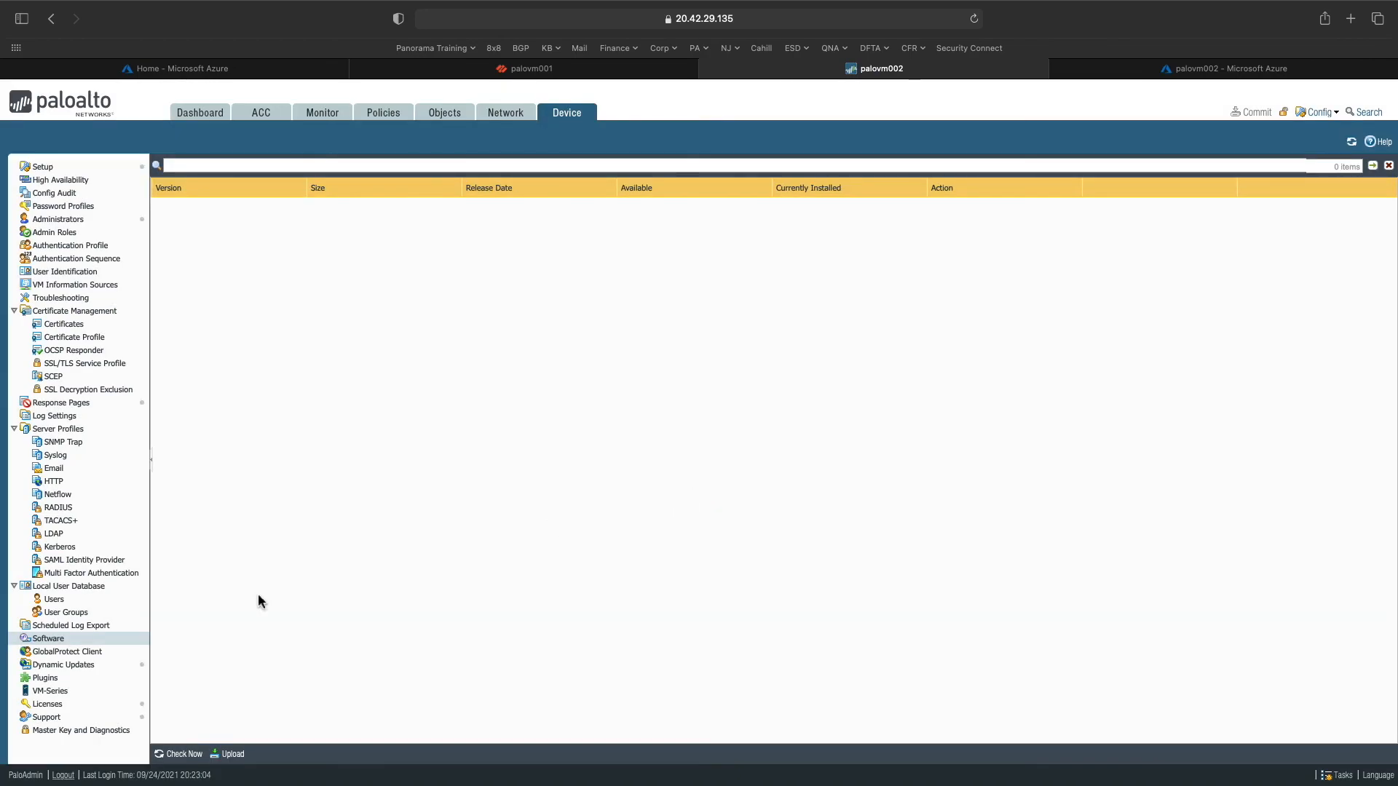
{"action": "left_click", "coordinate": [179, 754]}
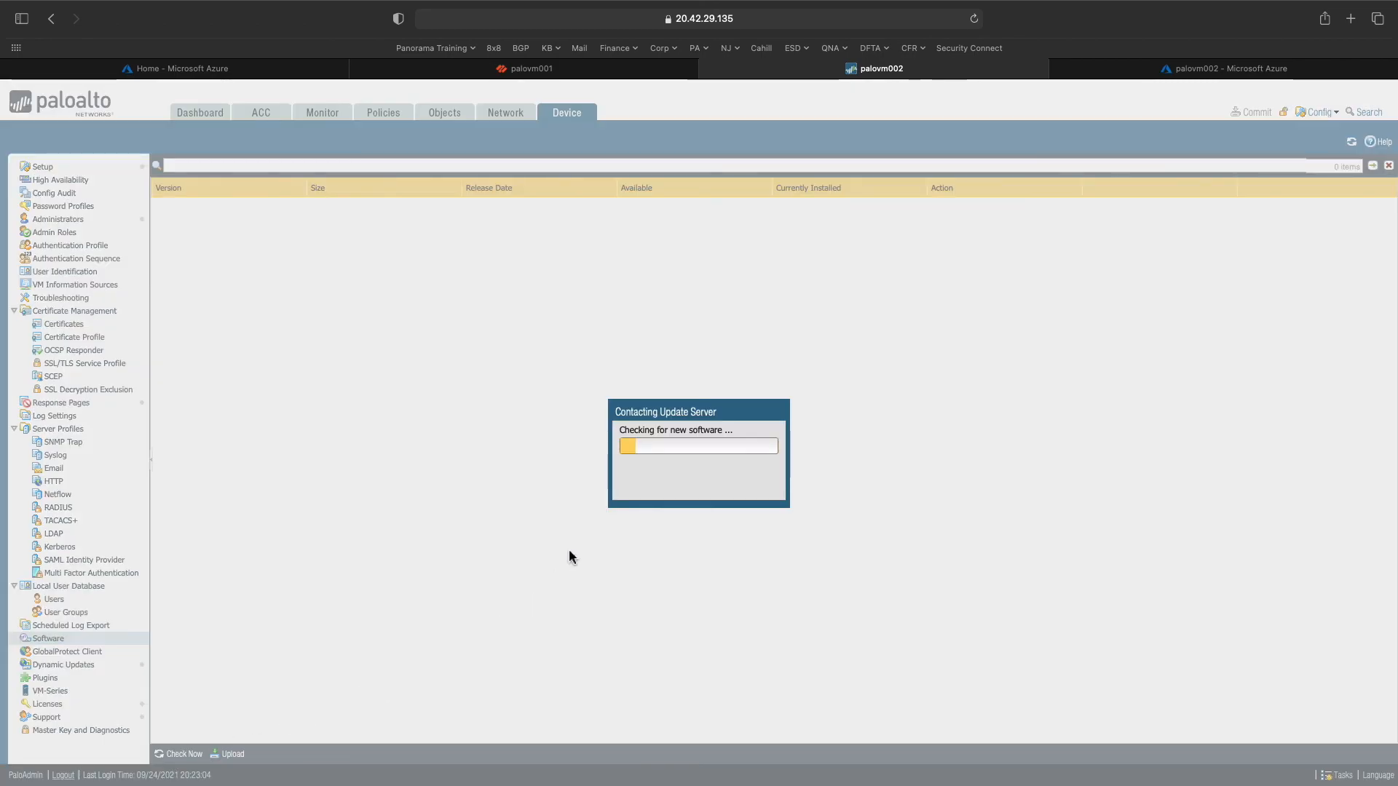
{"action": "left_click", "coordinate": [717, 493]}
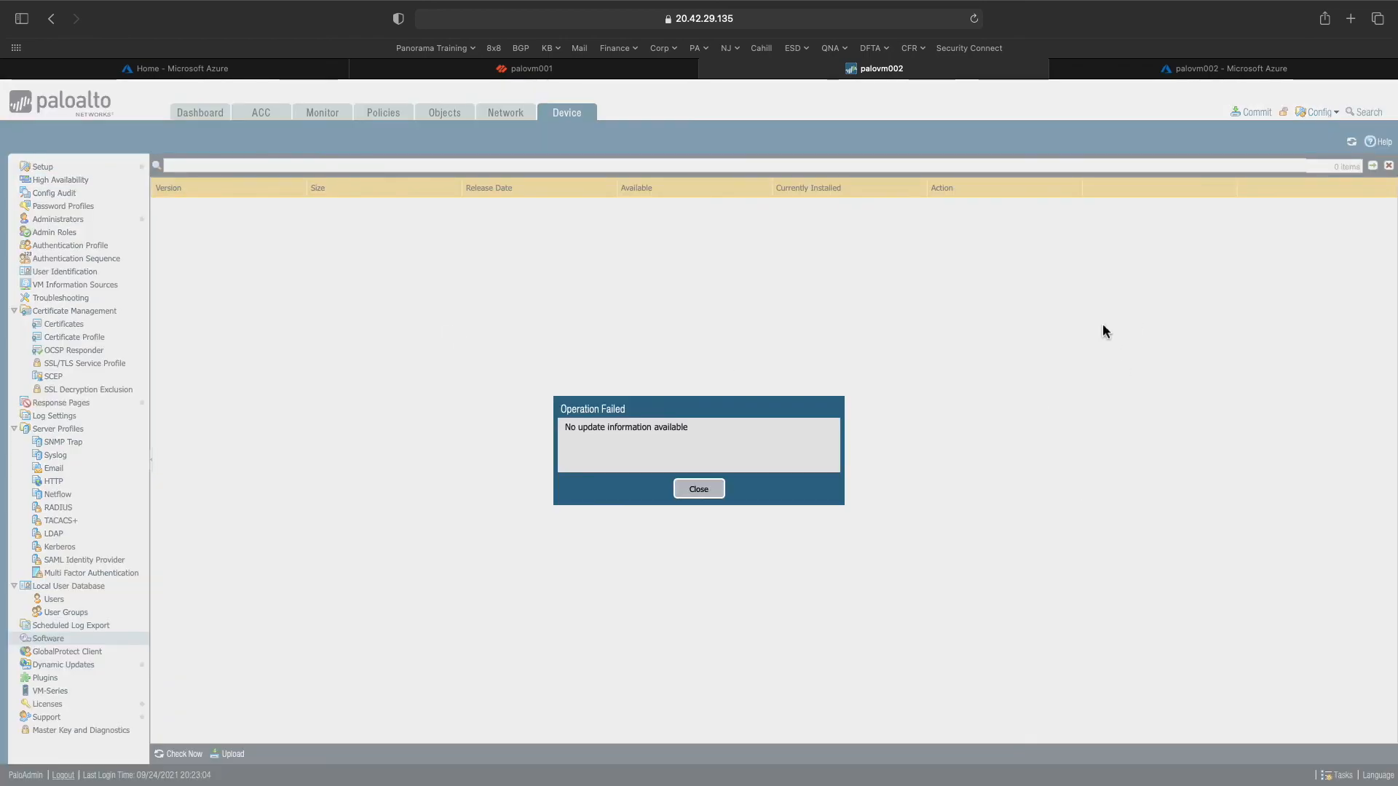
{"action": "left_click", "coordinate": [688, 495]}
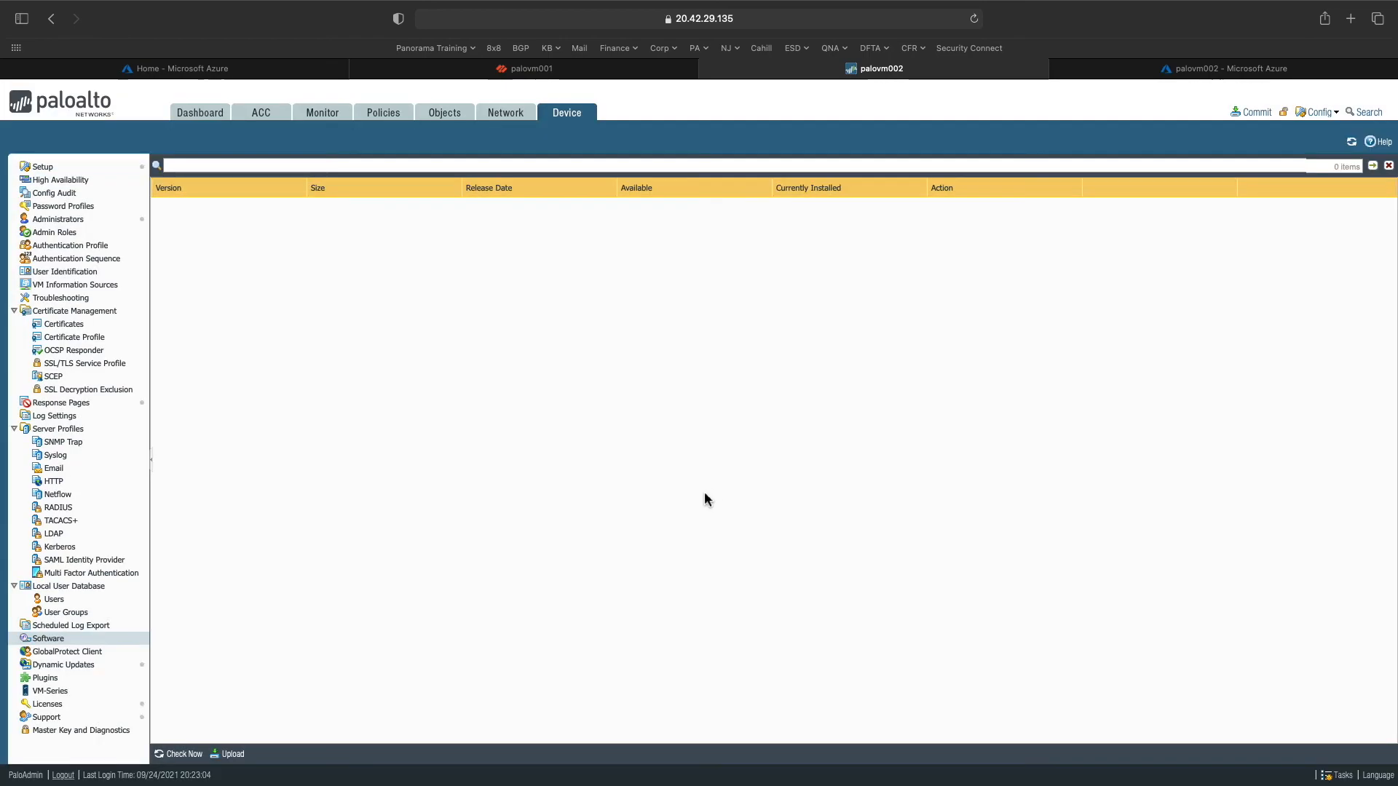
{"action": "left_click", "coordinate": [1342, 775]}
{"action": "left_click", "coordinate": [950, 556]}
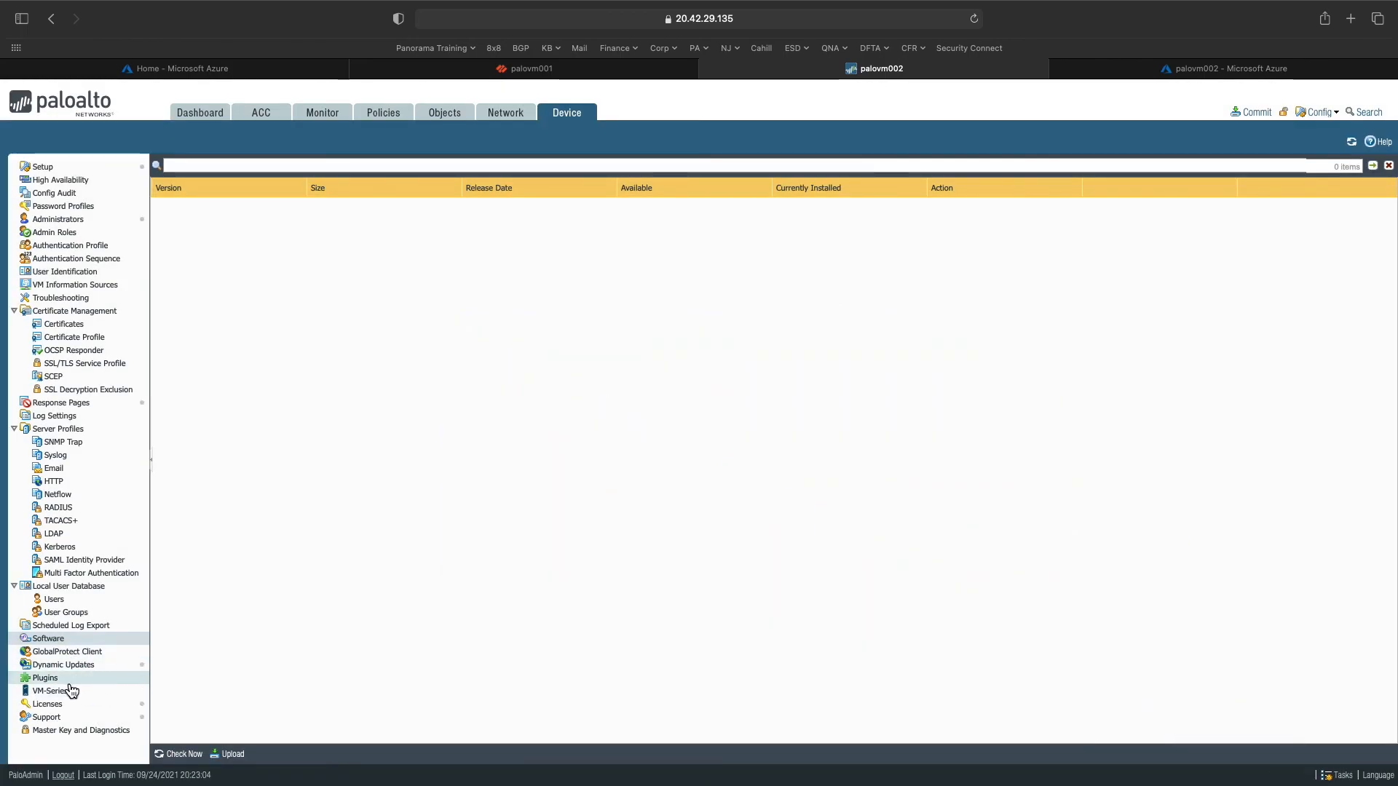
{"action": "left_click", "coordinate": [178, 754]}
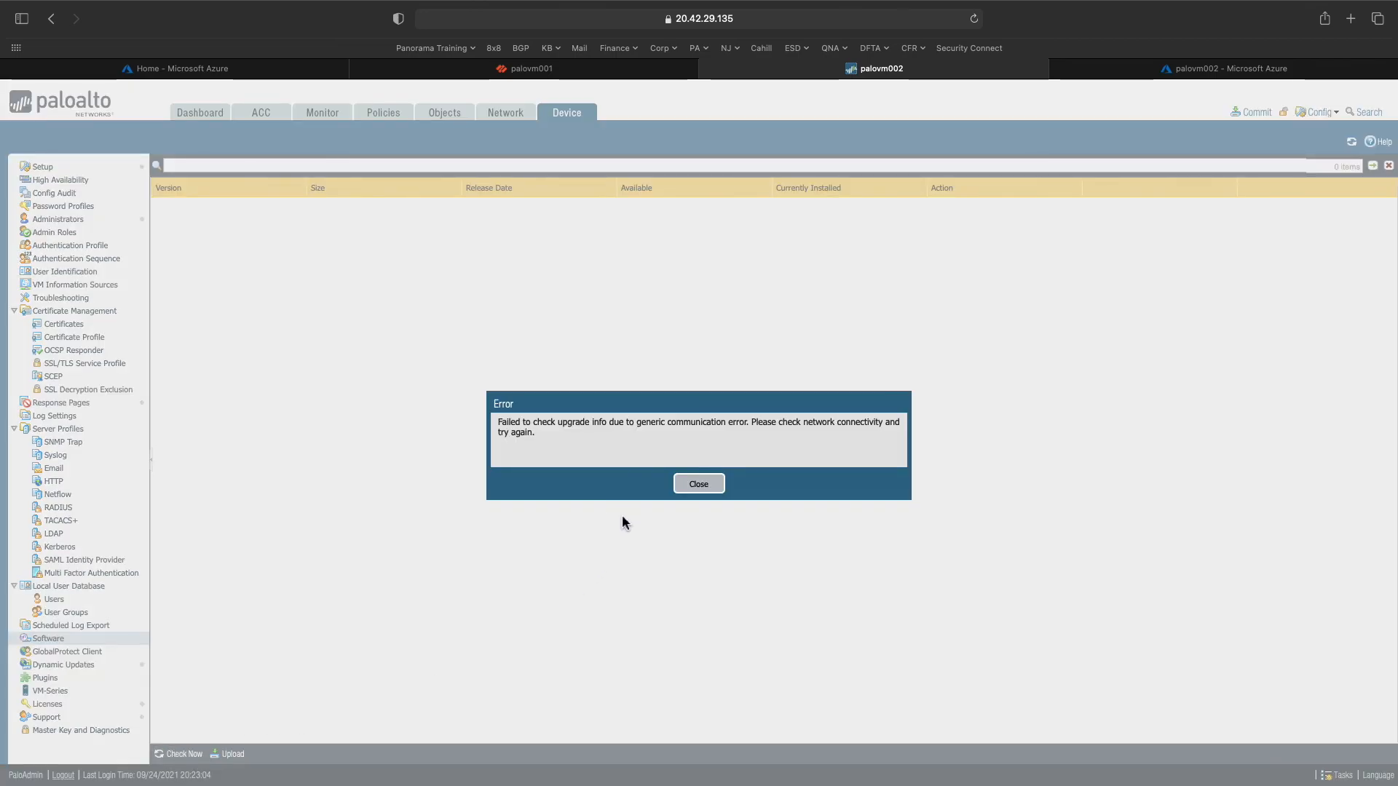
{"action": "left_click", "coordinate": [687, 485]}
- Install the 8462-6955 apps content package, proceeding despite the content validation warning
{"action": "left_click", "coordinate": [91, 666]}
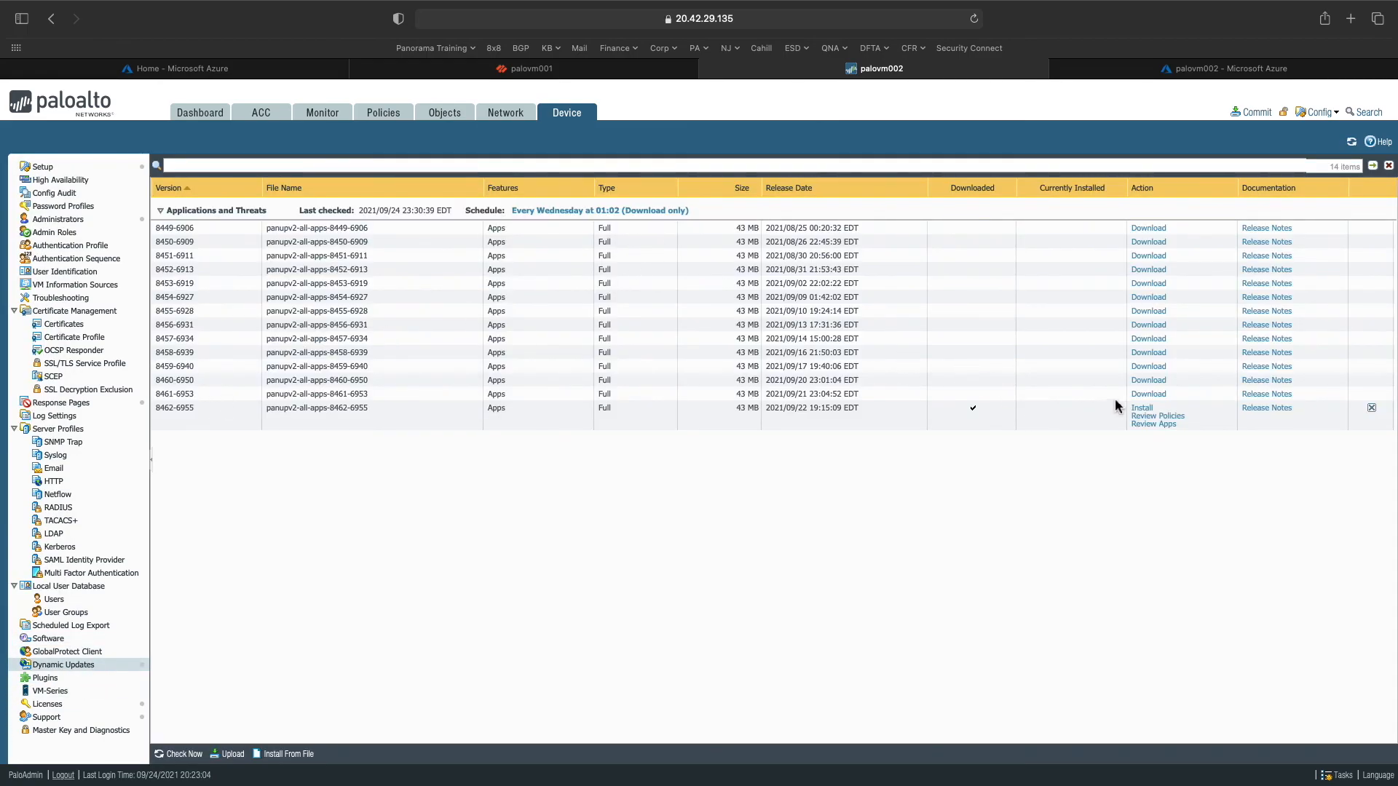
{"action": "left_click", "coordinate": [1142, 409]}
{"action": "left_click", "coordinate": [723, 464]}
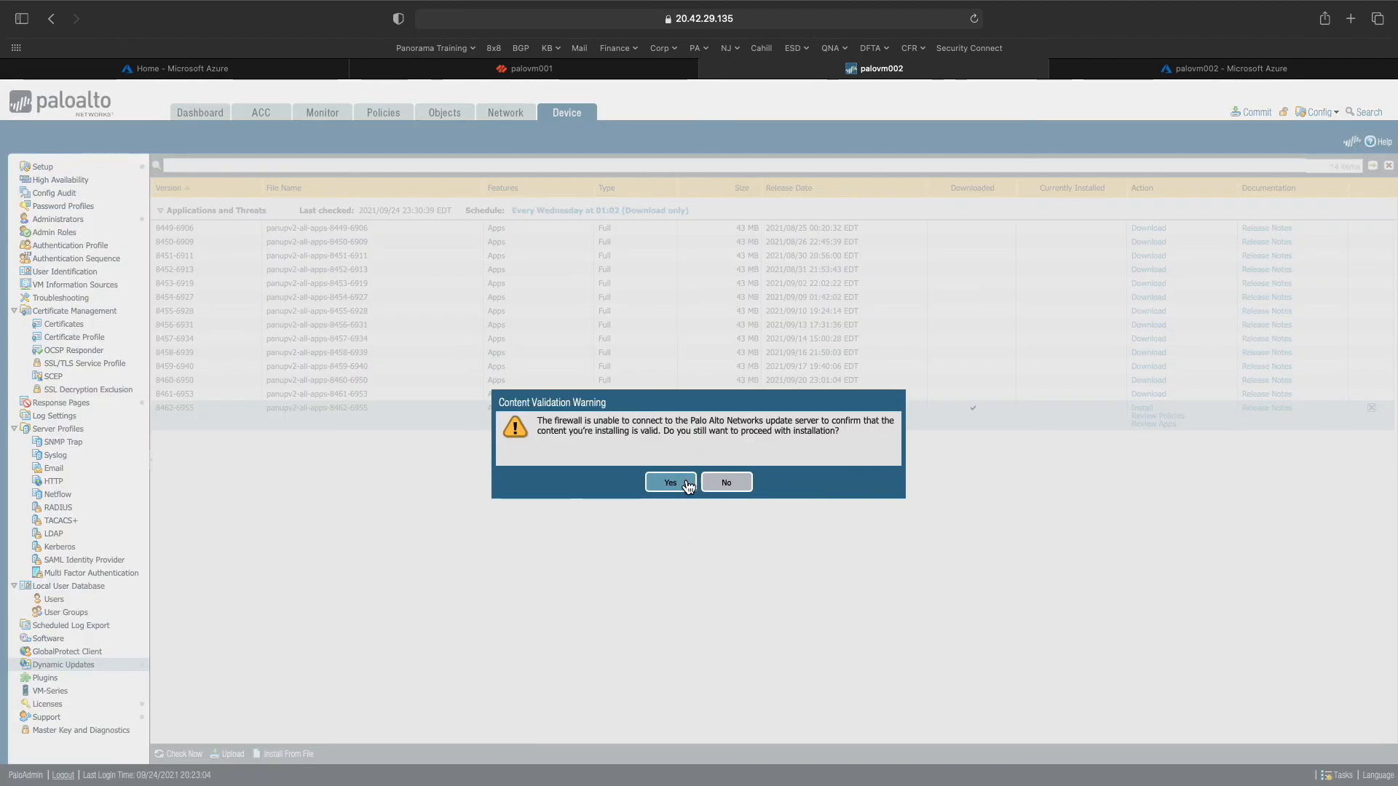
{"action": "left_click_drag", "start_coordinate": [611, 434], "coordinate": [786, 423]}
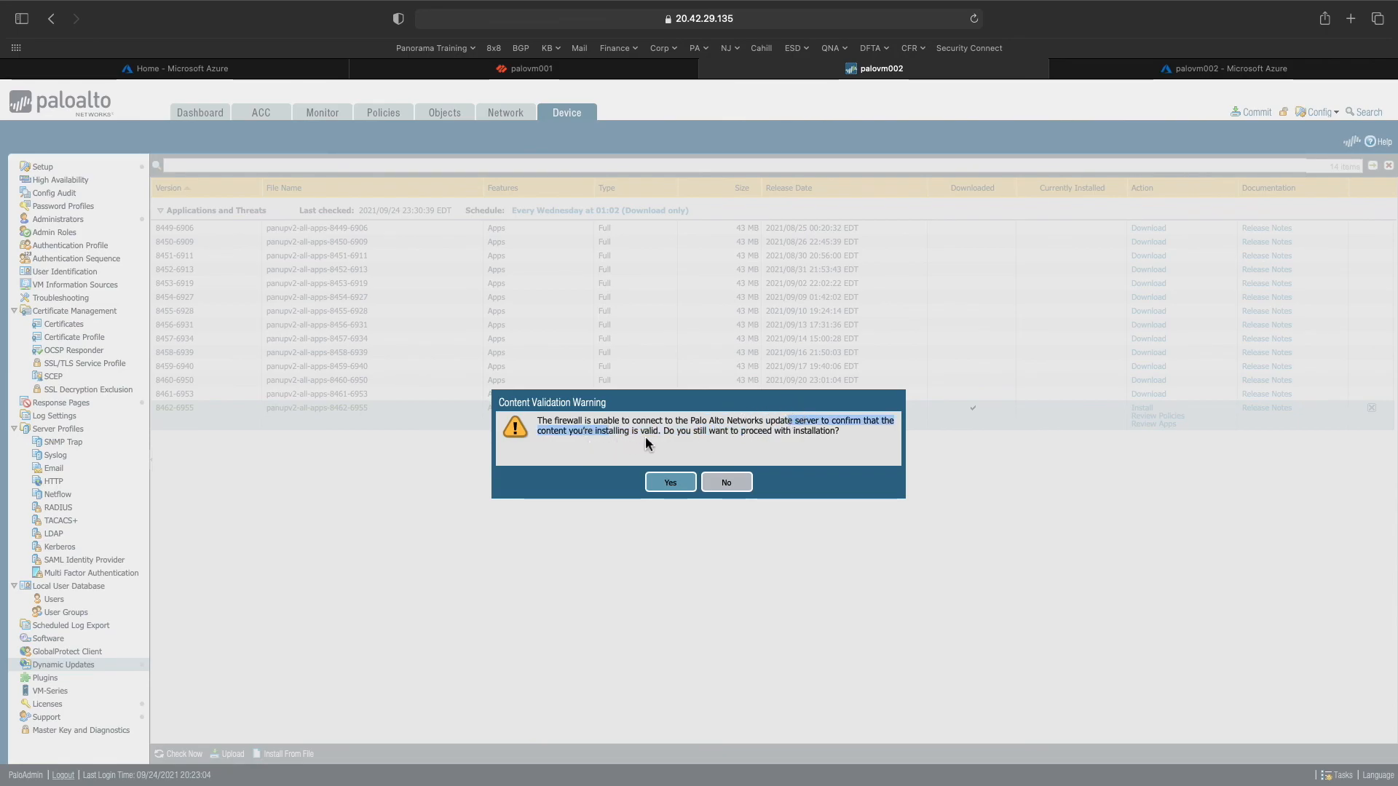
{"action": "left_click", "coordinate": [671, 484]}
- Review the firewall's Setup Services settings for update server and DNS without changing anything
{"action": "left_click", "coordinate": [812, 545]}
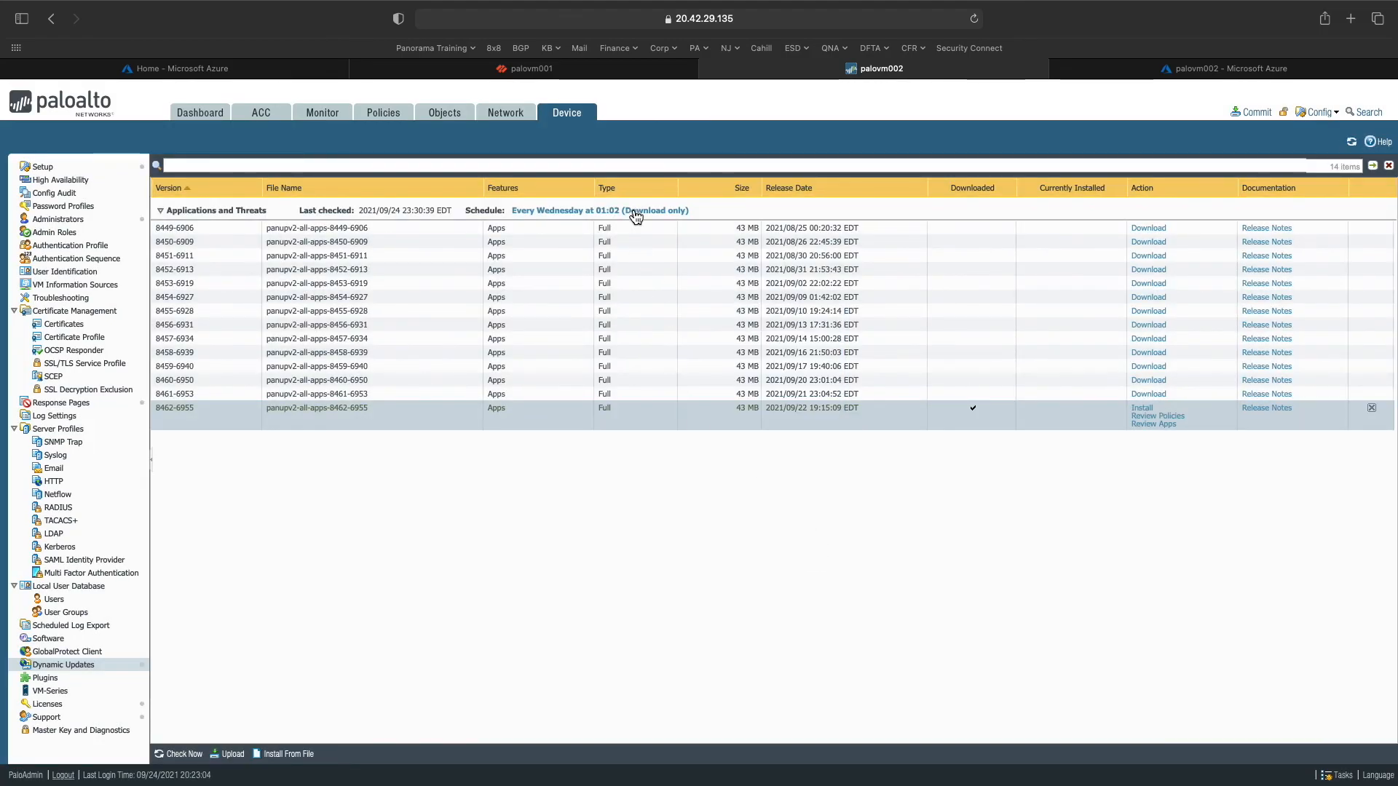
{"action": "left_click", "coordinate": [86, 168]}
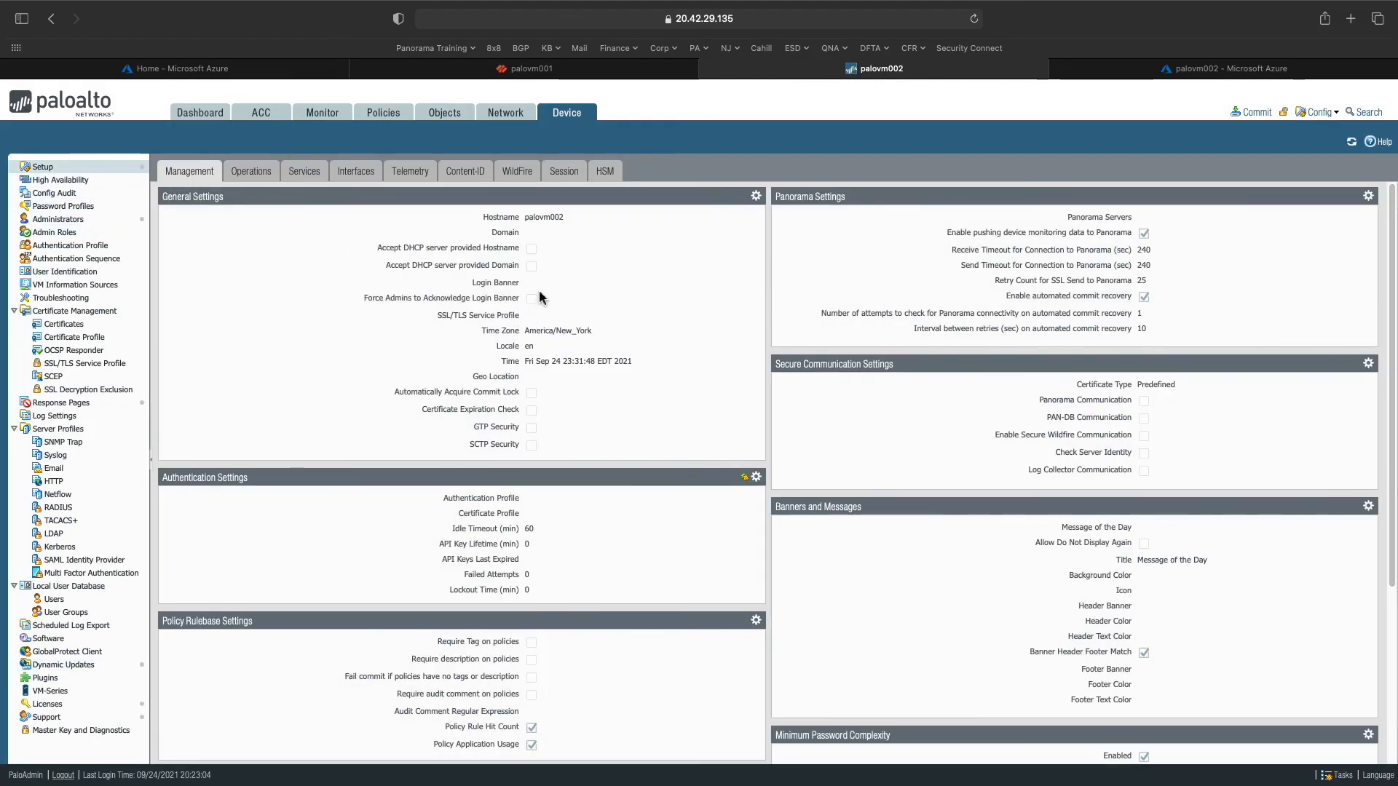
{"action": "left_click", "coordinate": [293, 175]}
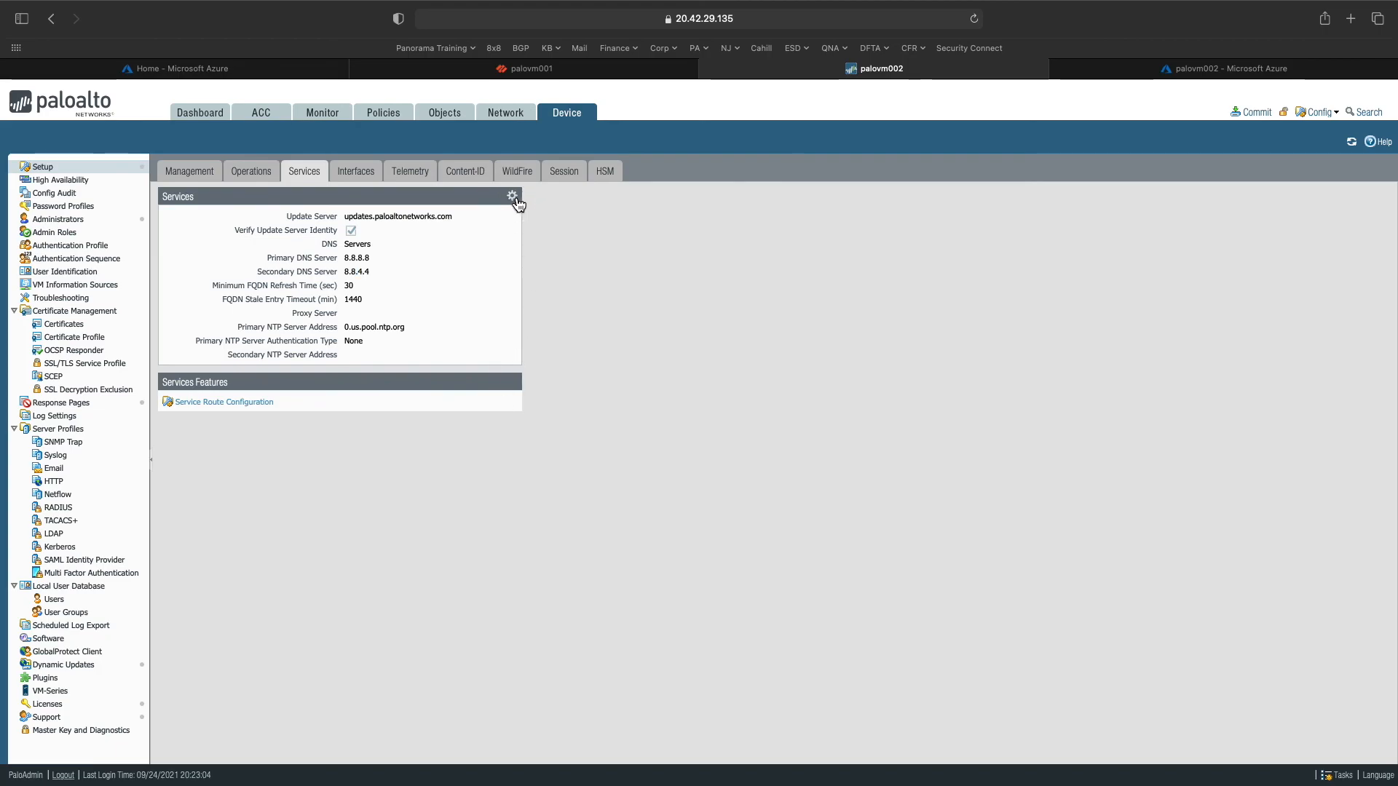
{"action": "left_click", "coordinate": [513, 197]}
{"action": "left_click", "coordinate": [868, 598]}
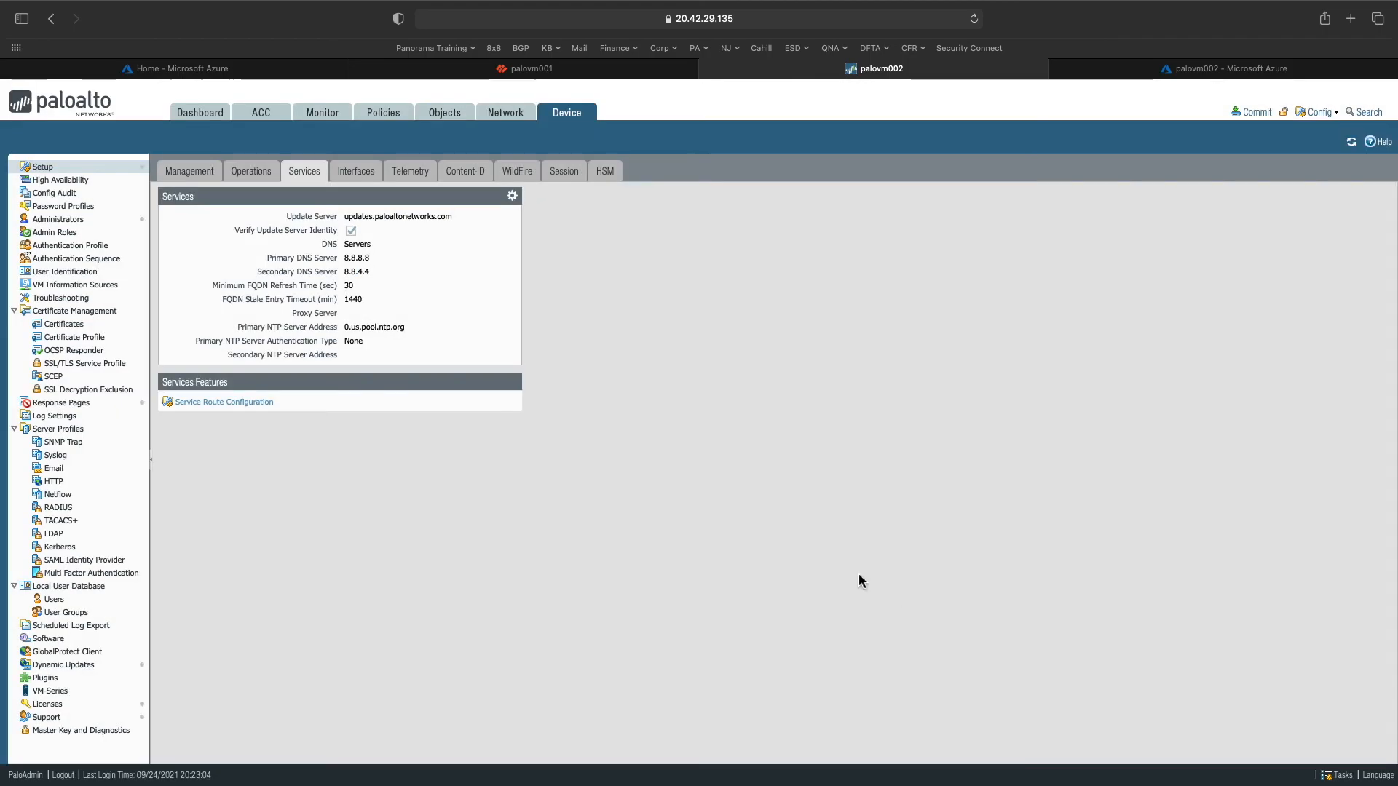
- Commit palovm002's pending configuration from the Dashboard and confirm it
{"action": "left_click", "coordinate": [217, 116]}
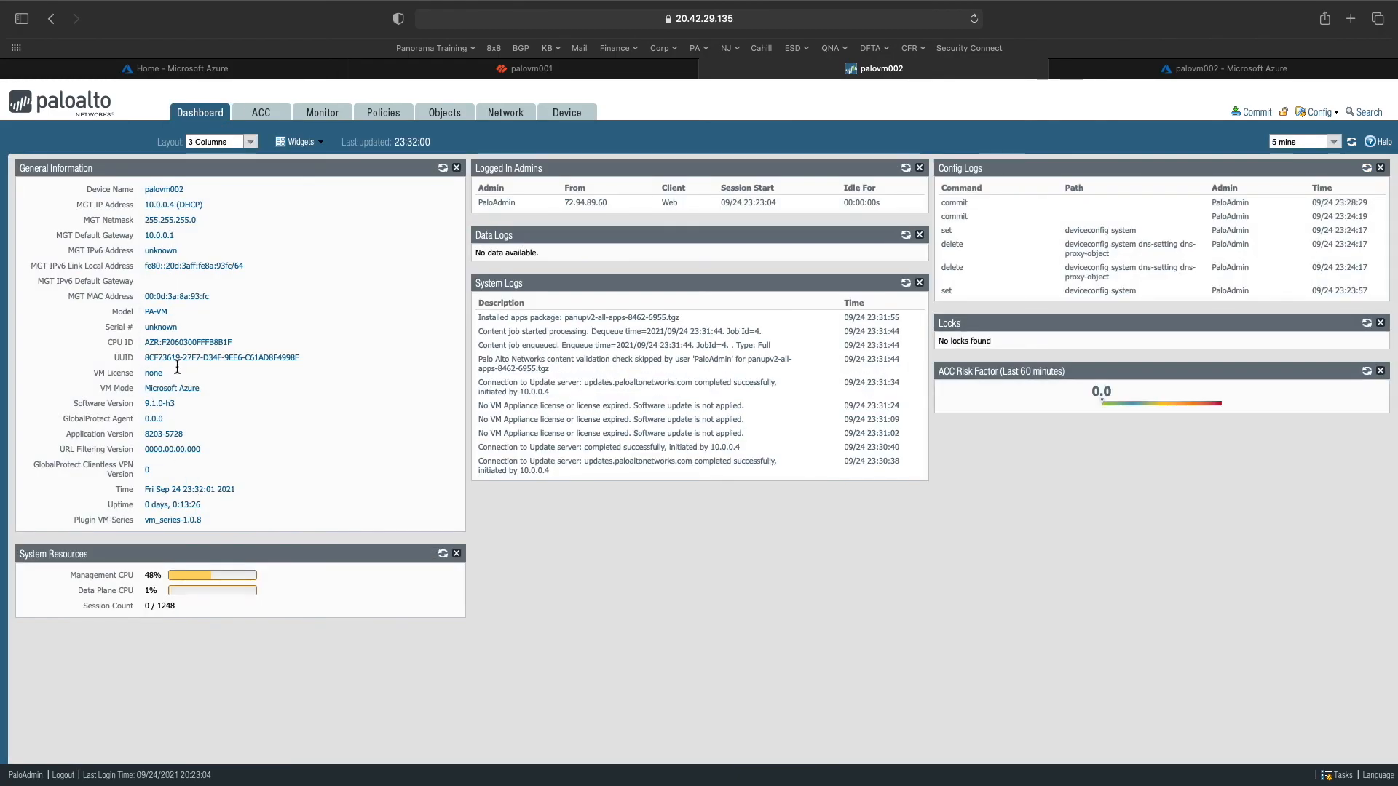
{"action": "left_click_drag", "start_coordinate": [241, 491], "coordinate": [191, 494]}
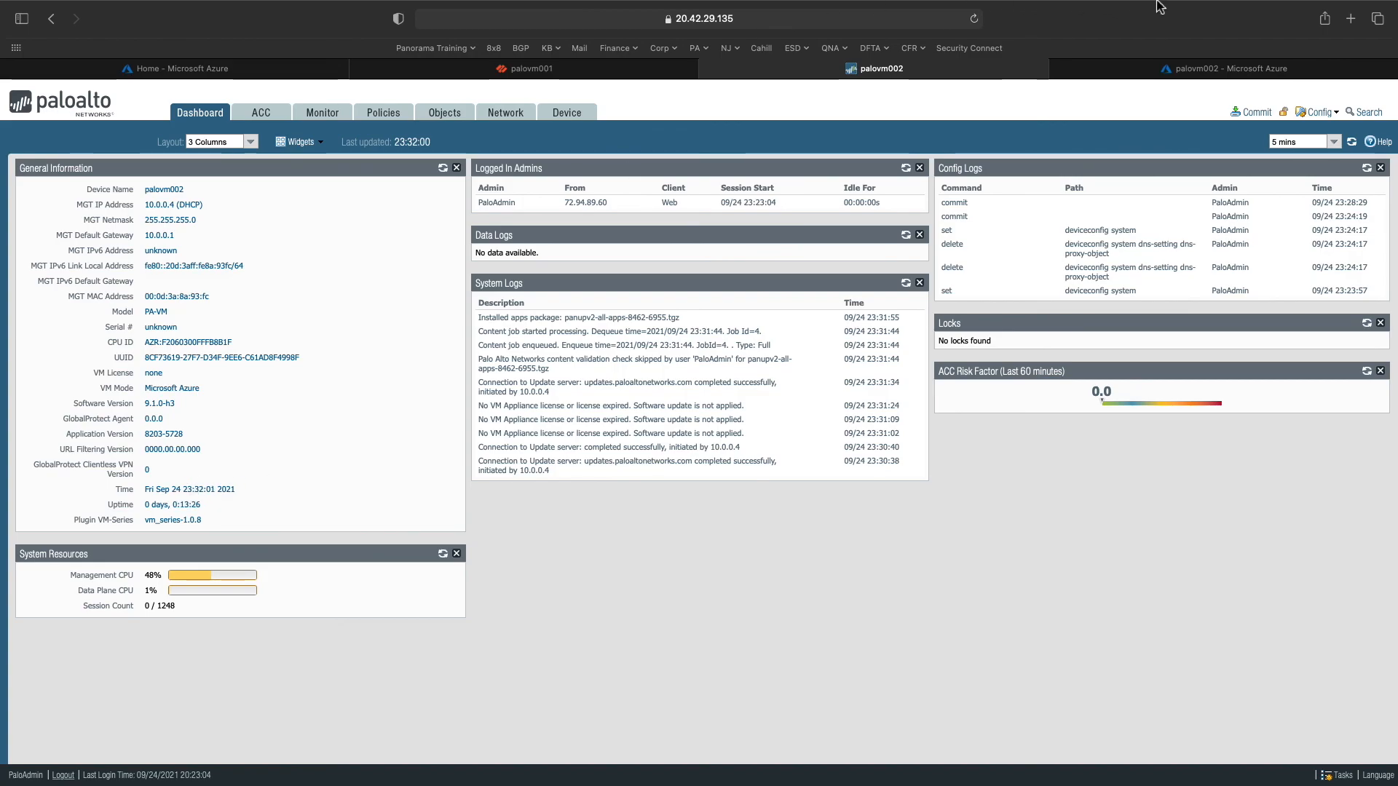
{"action": "mouse_move", "coordinate": [1217, 5]}
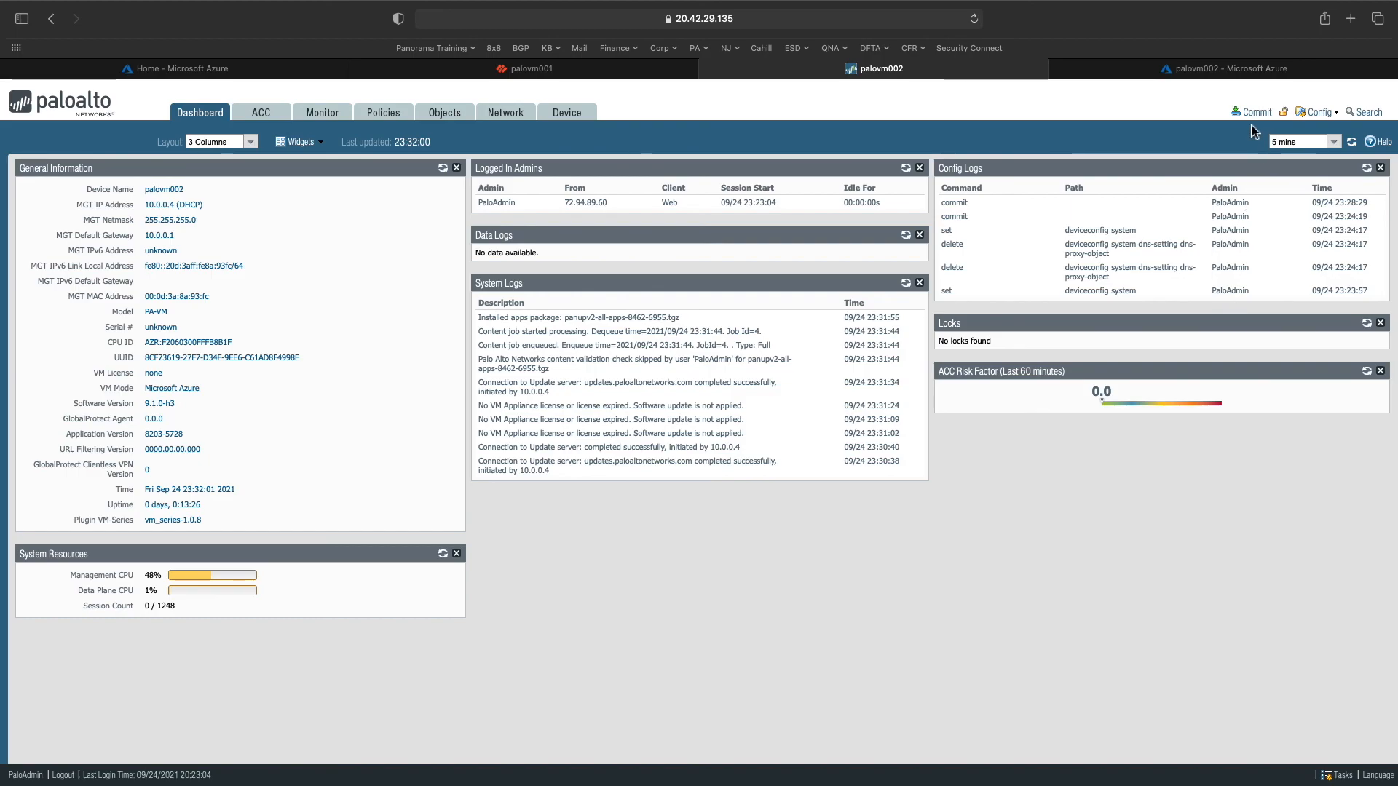
{"action": "left_click", "coordinate": [1251, 112]}
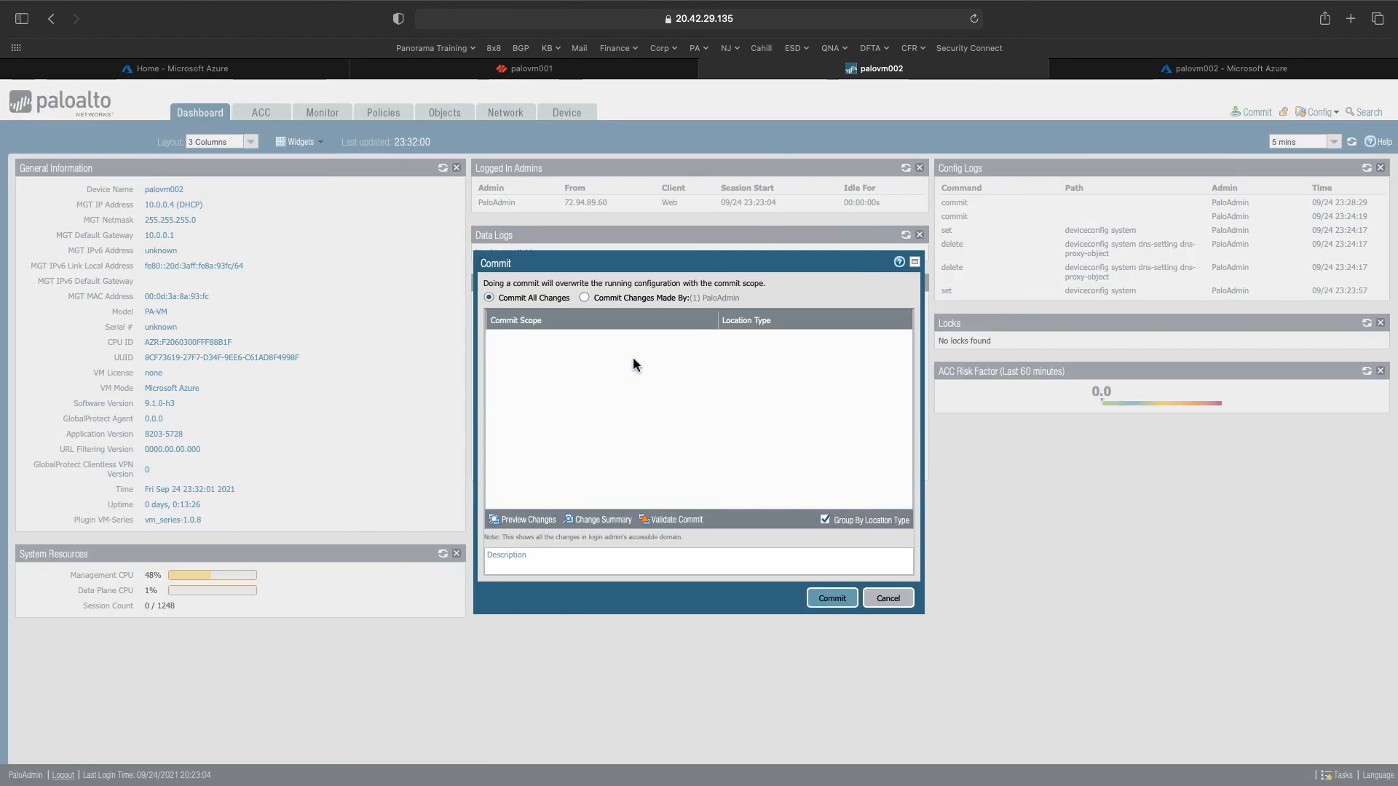
{"action": "left_click", "coordinate": [828, 597]}
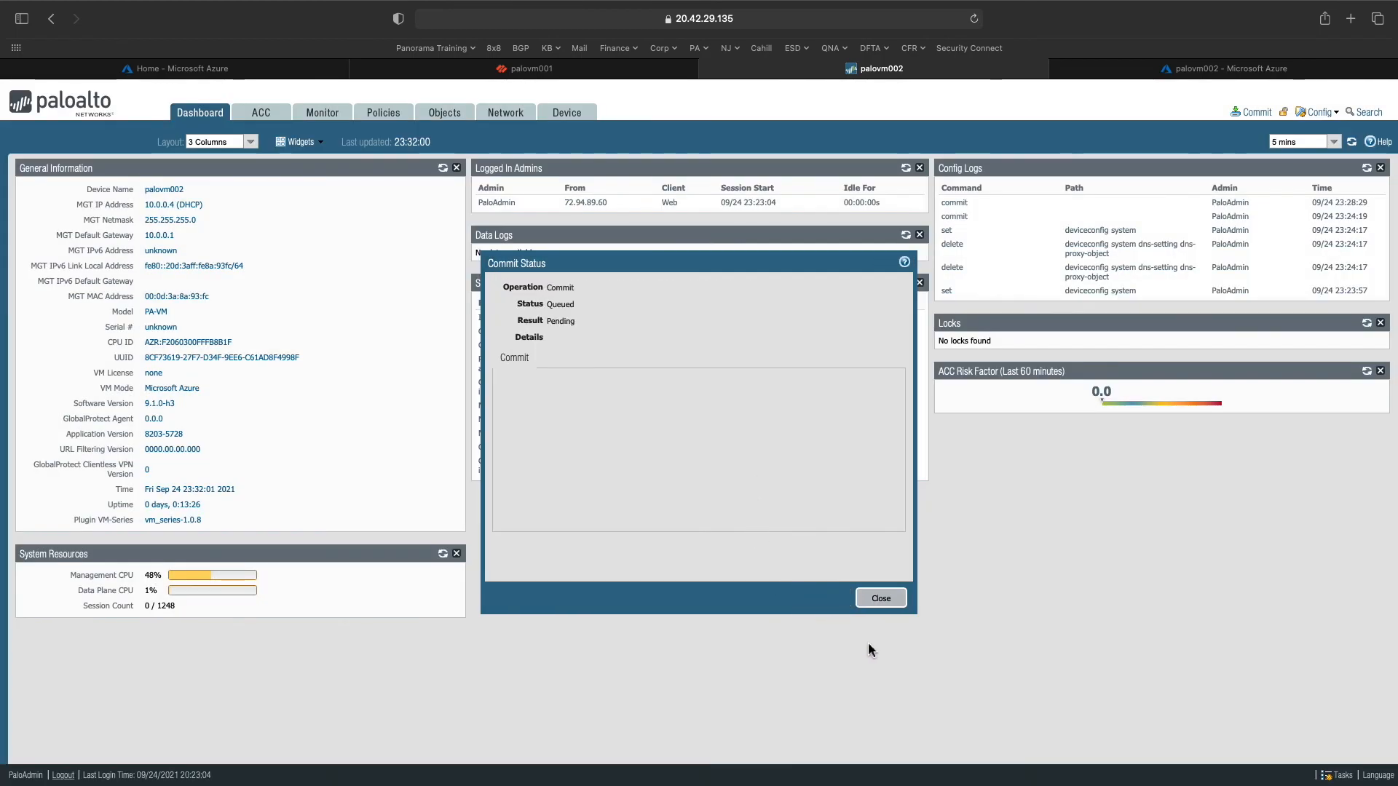
{"action": "left_click", "coordinate": [881, 598]}
- Review the commit and content jobs in the task list, then switch to palovm001
{"action": "left_click", "coordinate": [1356, 776]}
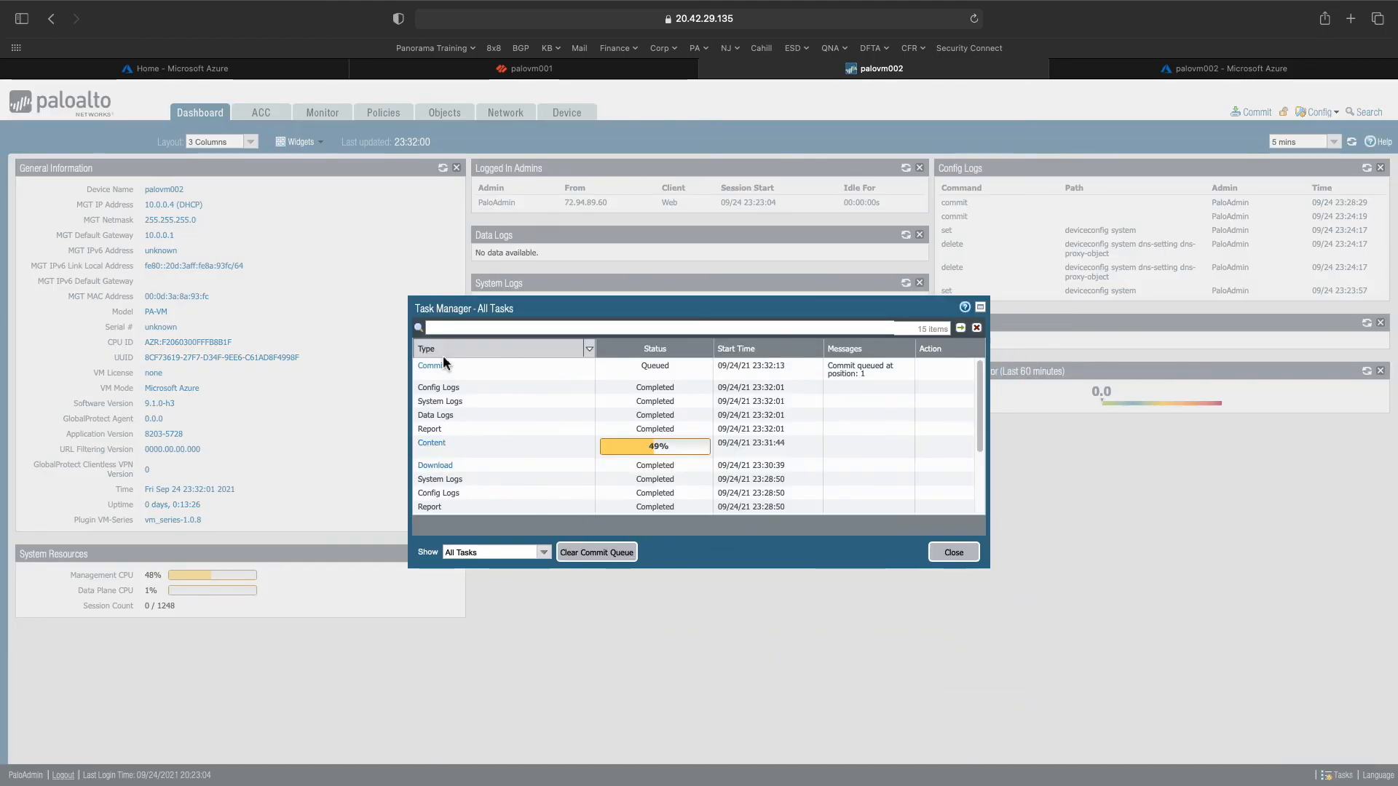
{"action": "left_click", "coordinate": [954, 552]}
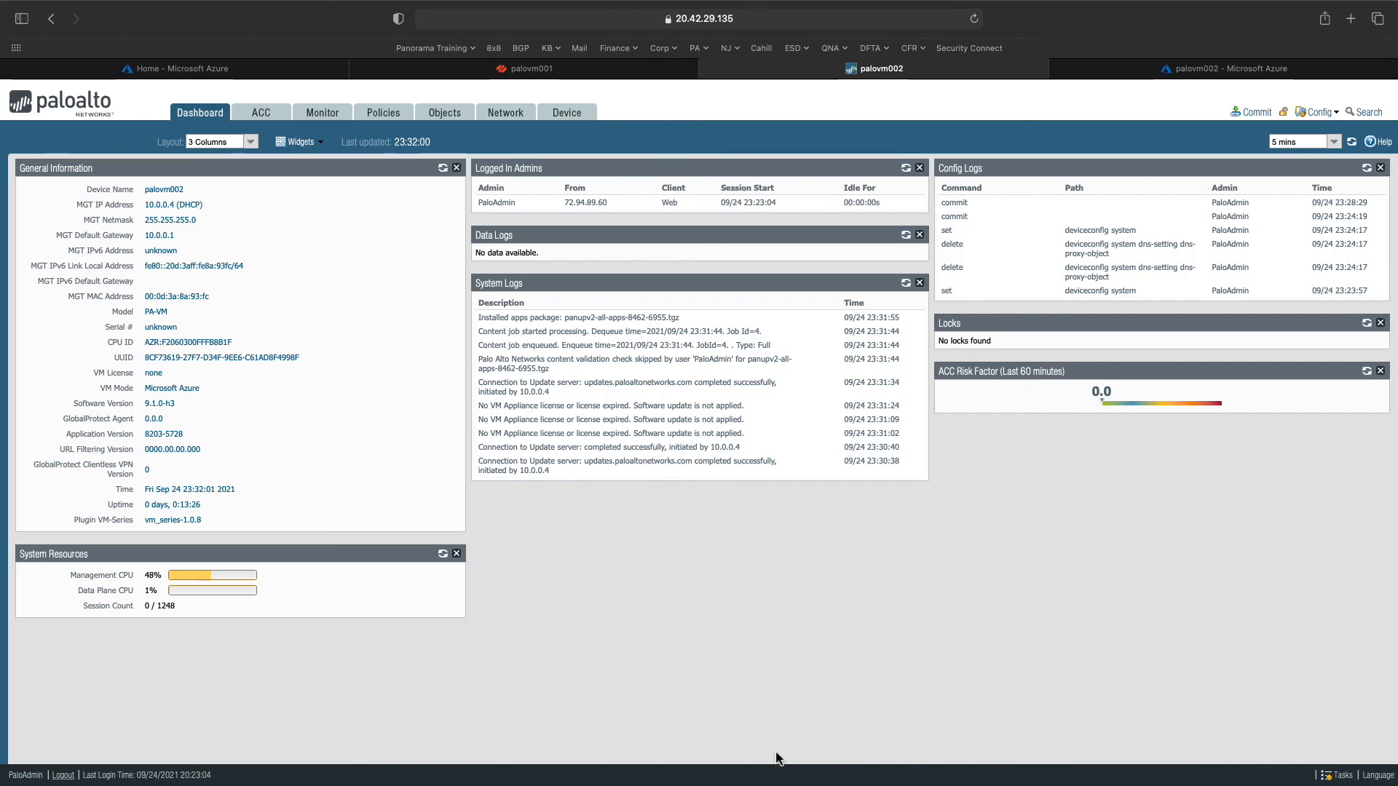
{"action": "left_click_drag", "start_coordinate": [484, 406], "coordinate": [750, 413]}
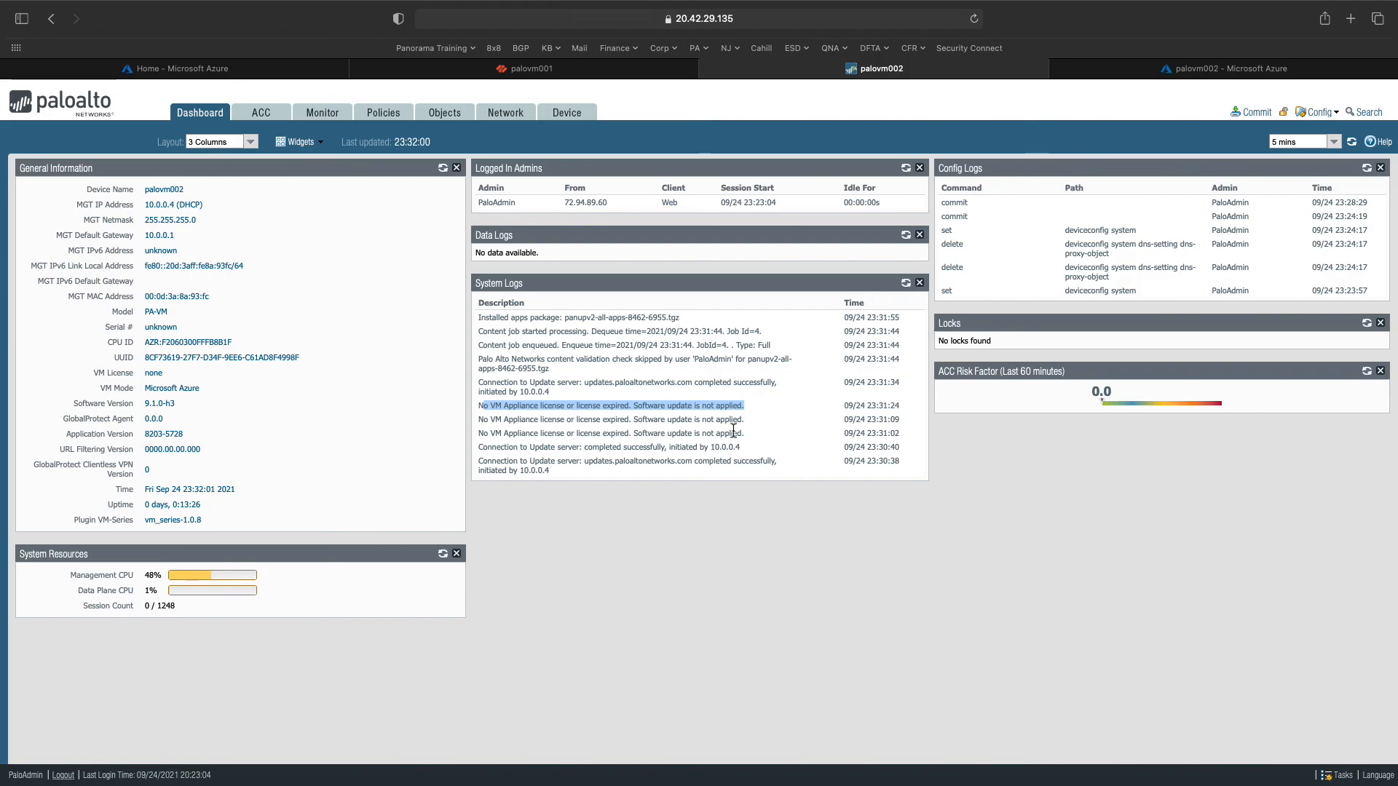
{"action": "left_click_drag", "start_coordinate": [751, 434], "coordinate": [662, 437]}
{"action": "left_click", "coordinate": [647, 436]}
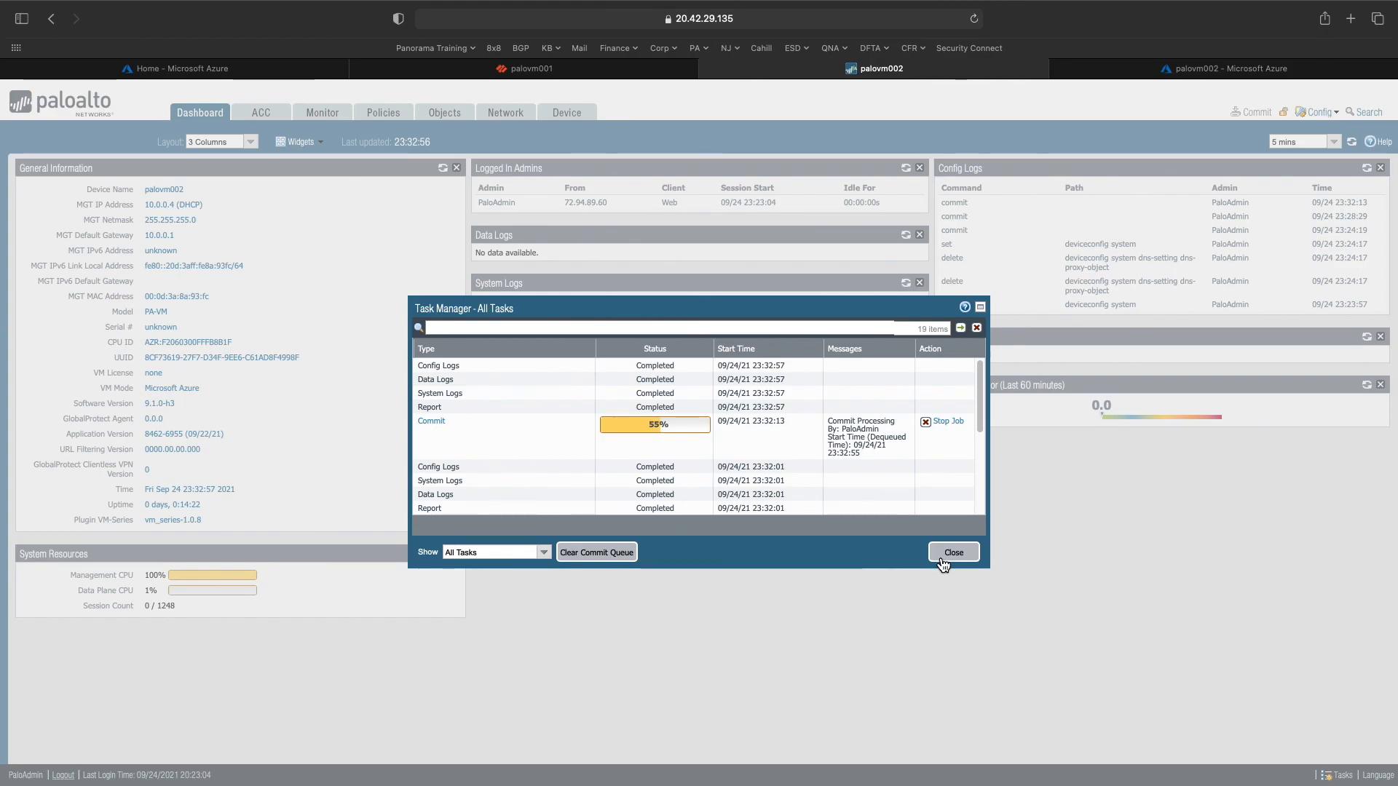
{"action": "left_click", "coordinate": [943, 565]}
{"action": "left_click", "coordinate": [553, 68]}
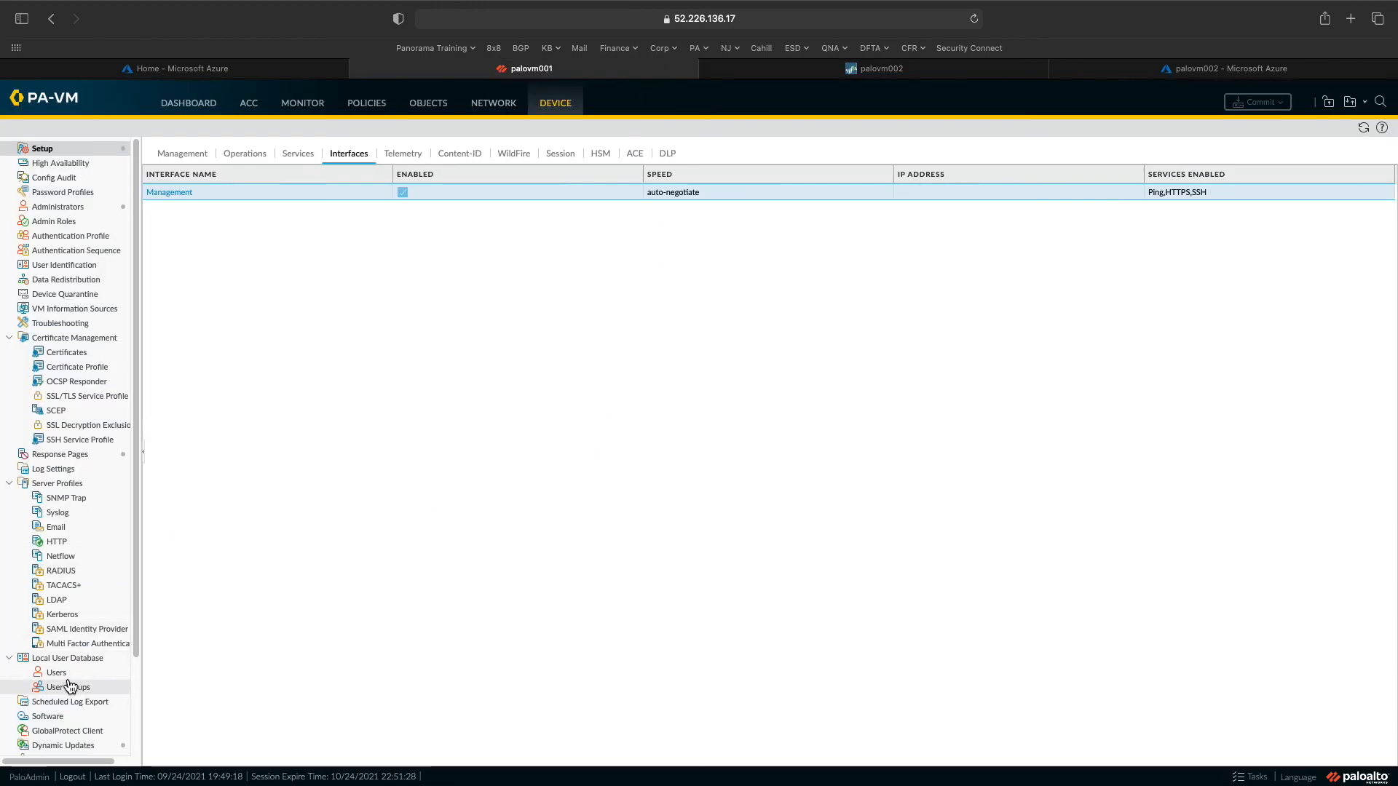
- Show palovm001's Dashboard, reporting software 10.1.0 and Application Version 8402-6681
{"action": "scroll", "coordinate": [47, 719], "scroll_direction": "down", "scroll_amount": 2}
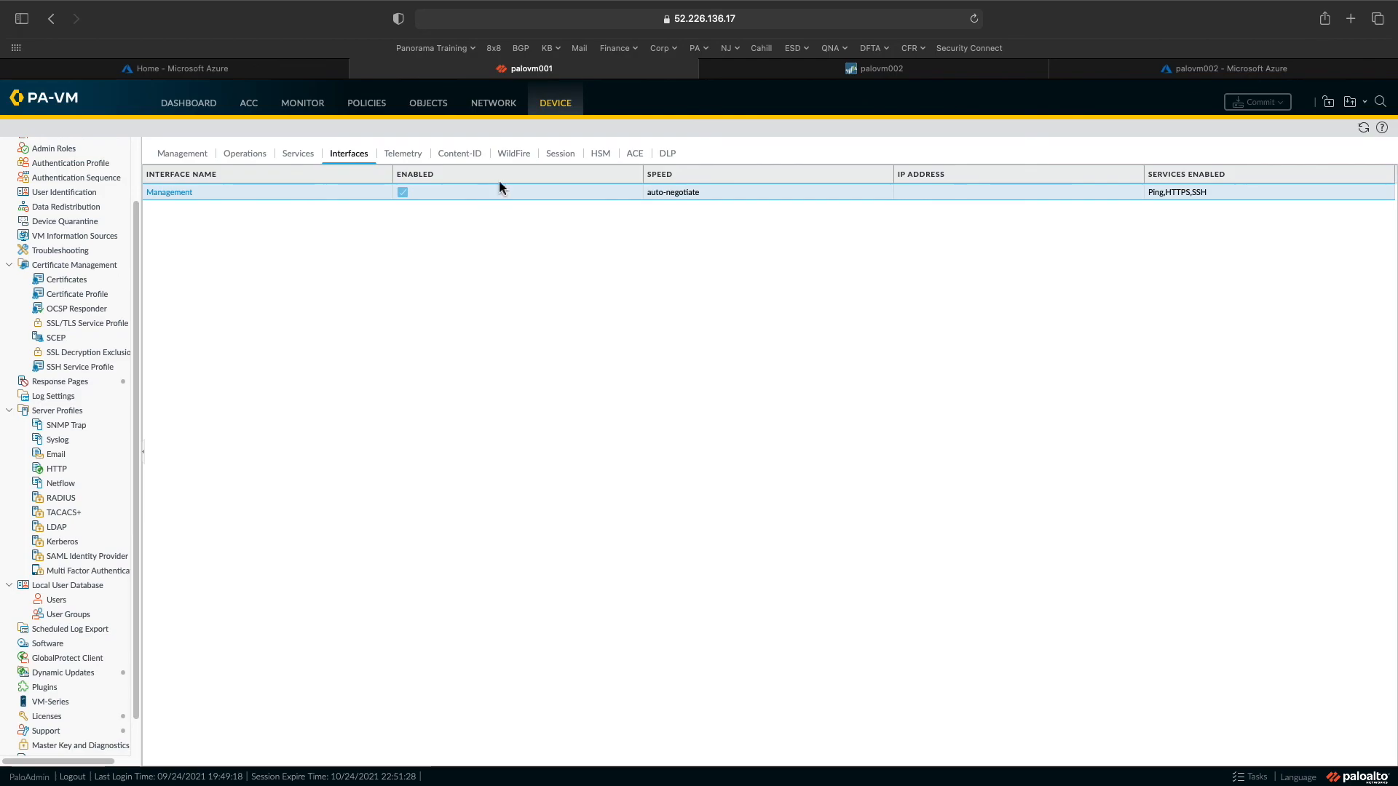
{"action": "scroll", "coordinate": [88, 211], "scroll_direction": "up", "scroll_amount": 2}
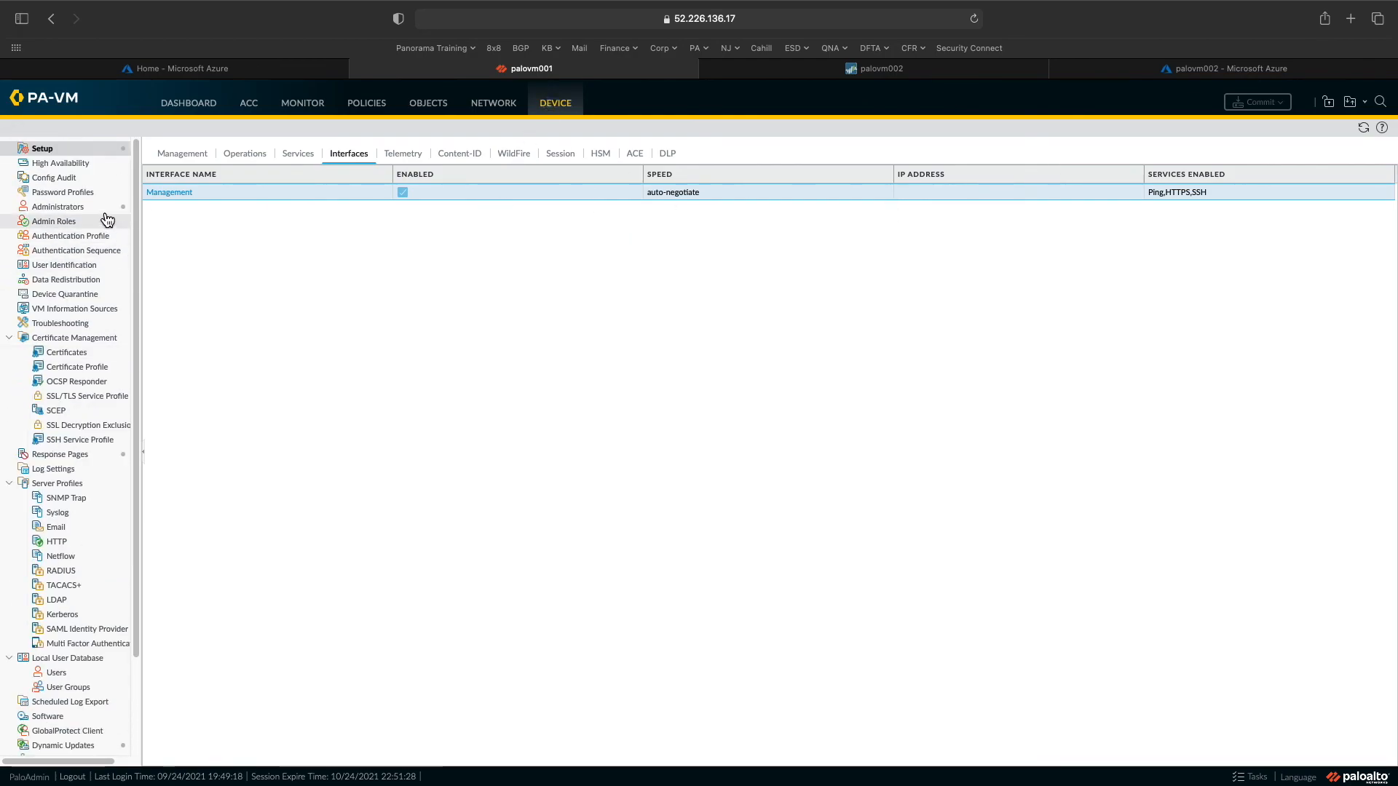
{"action": "left_click", "coordinate": [188, 106]}
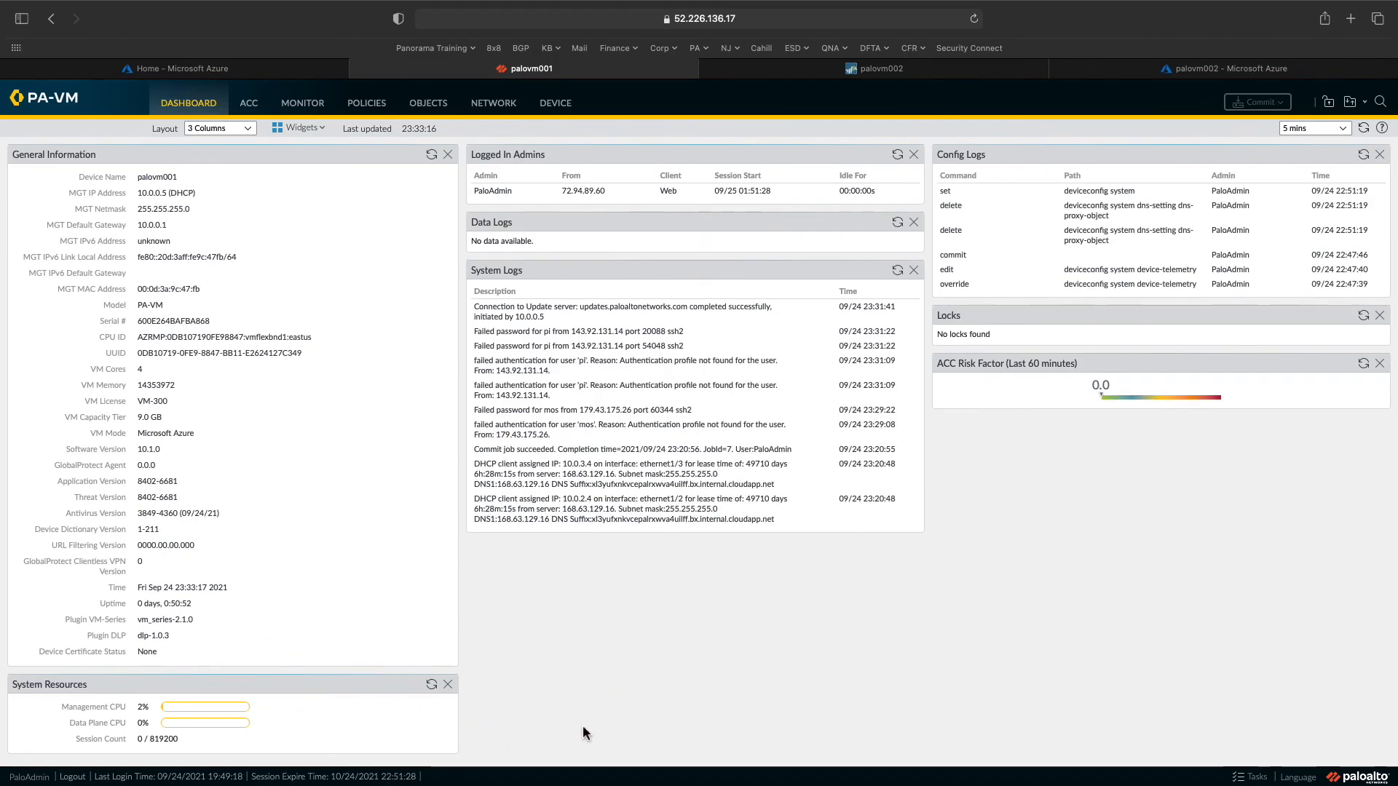
- Verify palovm002's version details show Application Version 8462-6955, then return to palovm001
{"action": "left_click", "coordinate": [877, 68]}
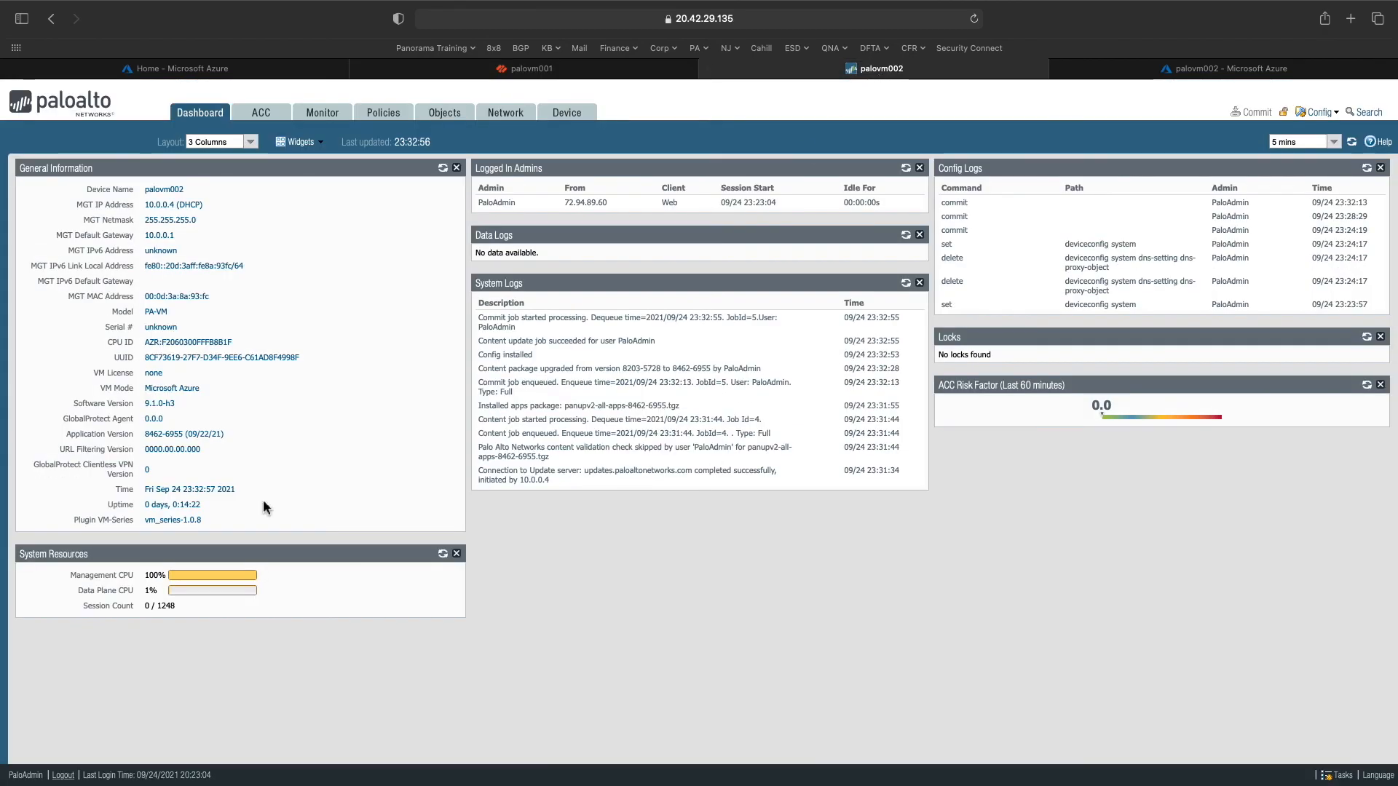
{"action": "left_click_drag", "start_coordinate": [178, 401], "coordinate": [549, 630]}
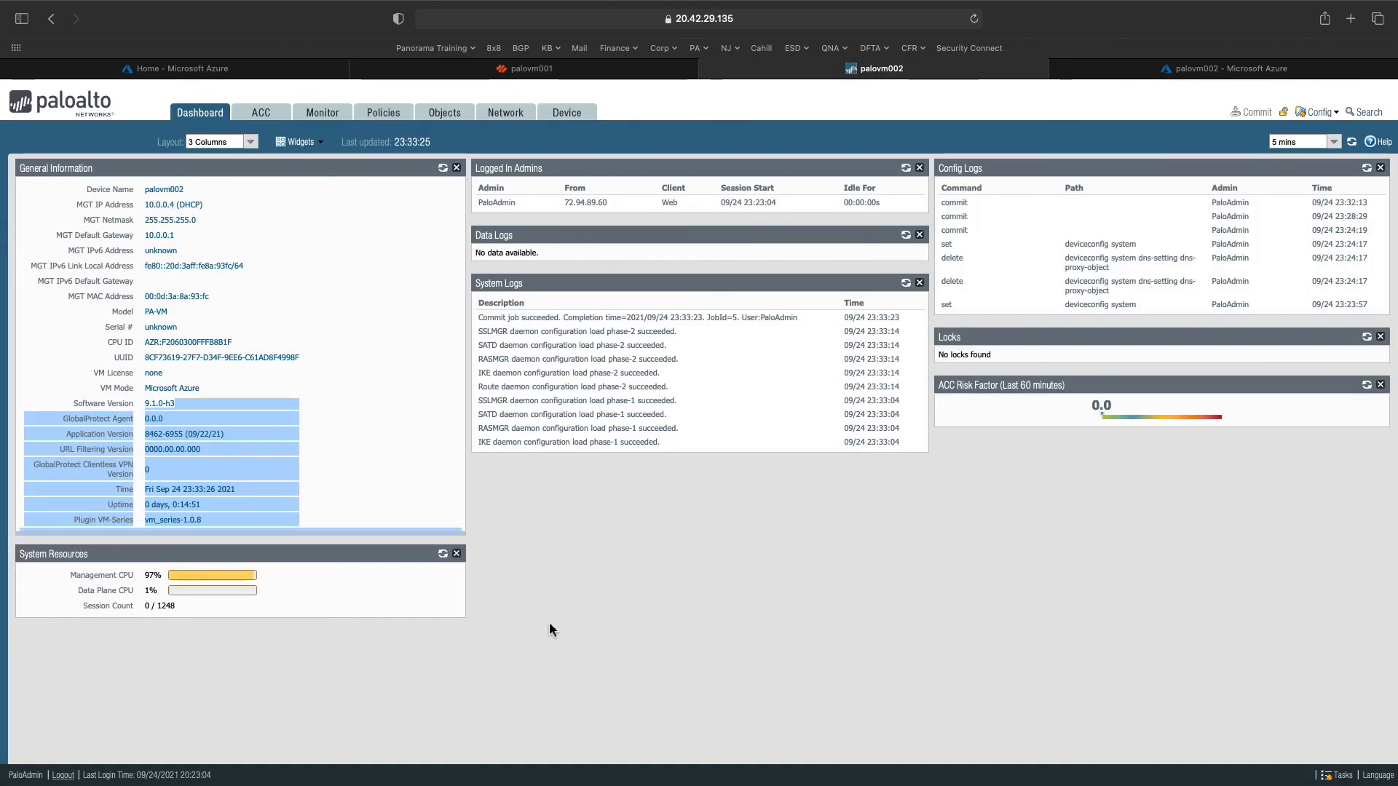
{"action": "left_click", "coordinate": [549, 629]}
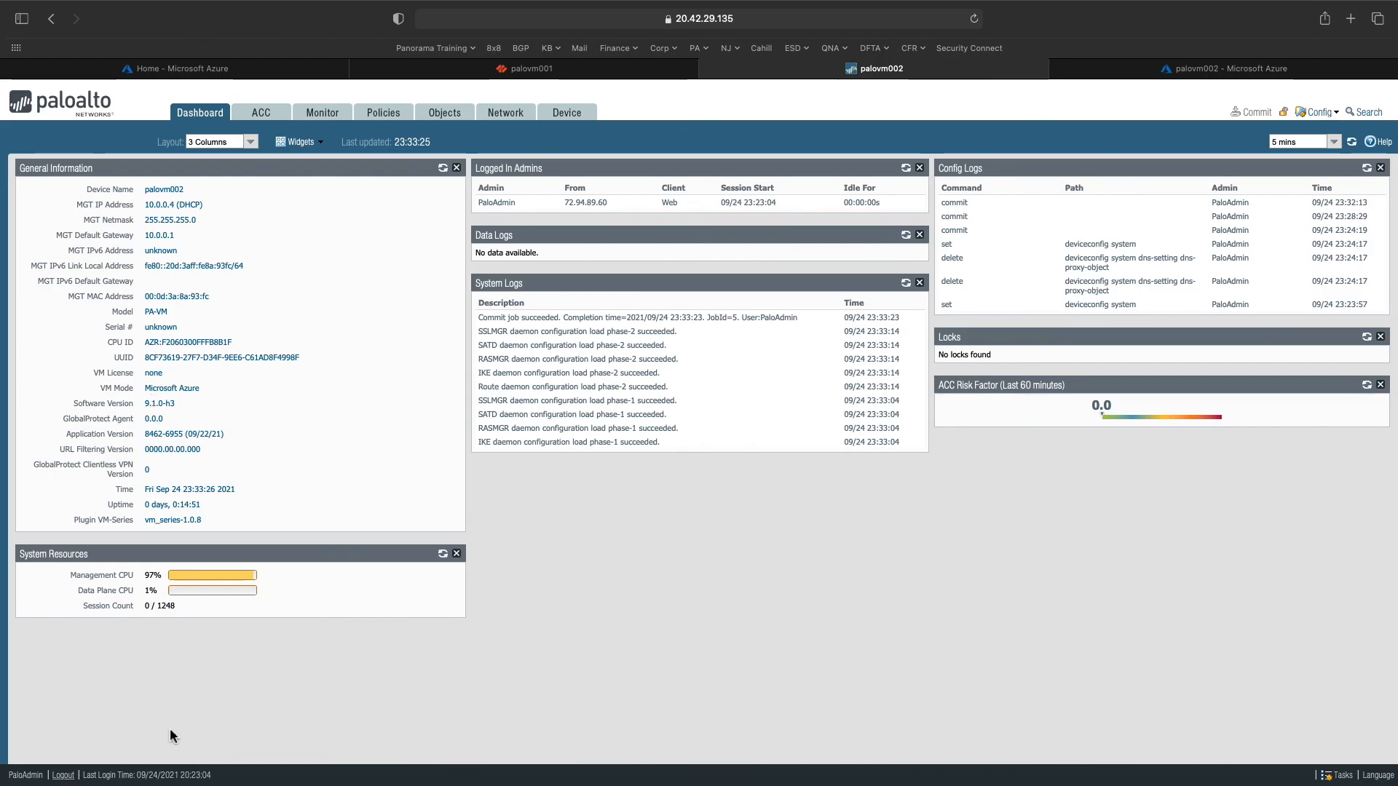
{"action": "left_click", "coordinate": [514, 73]}
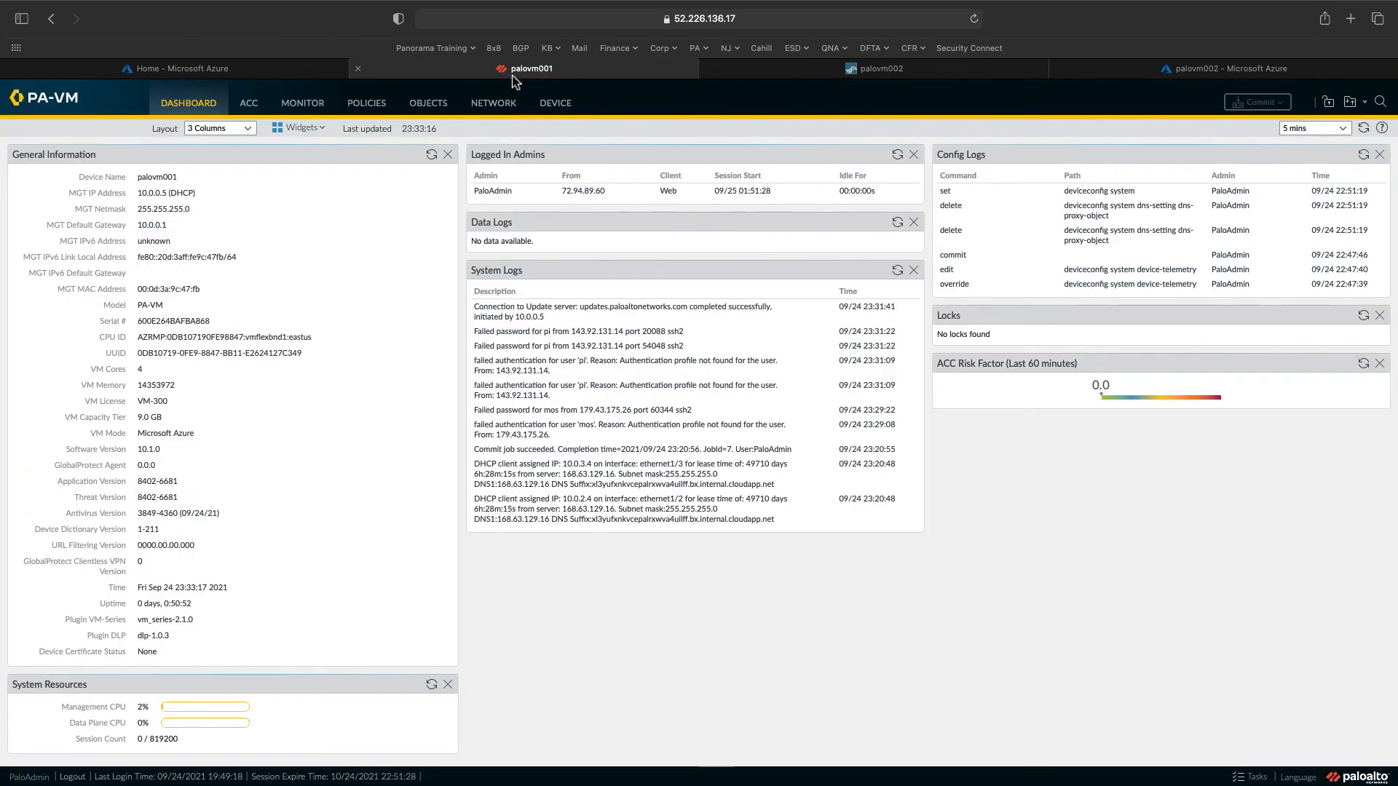